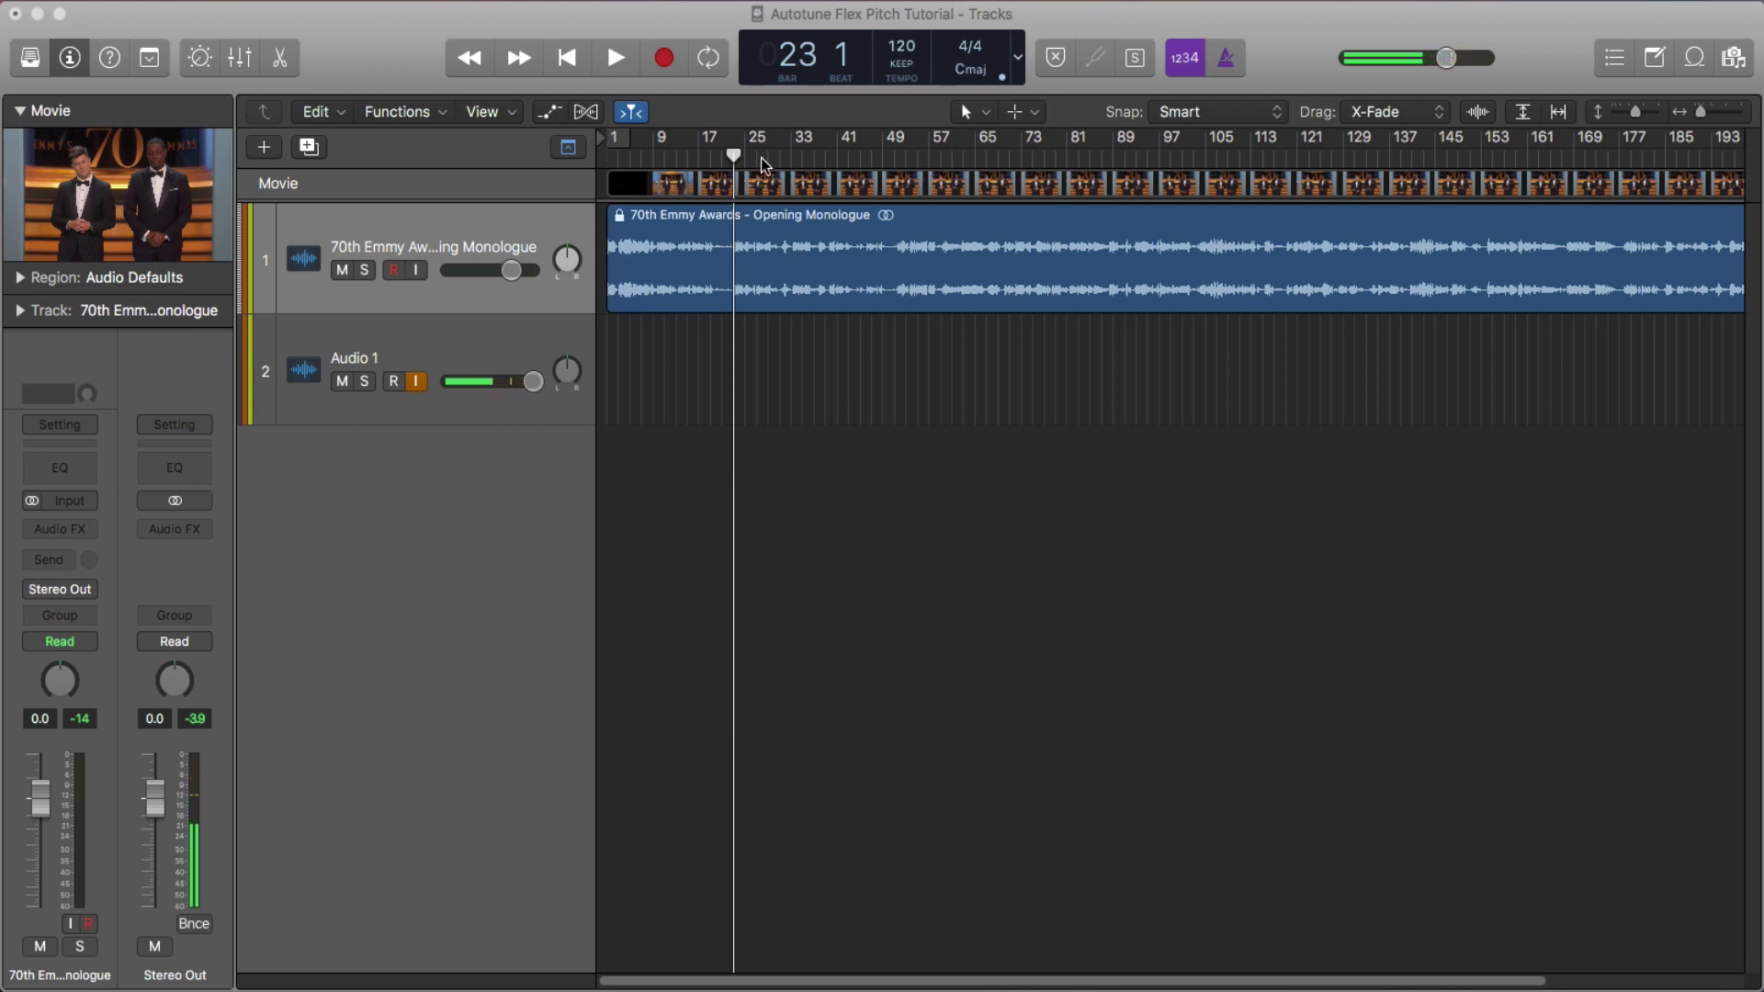
Move the playhead to bar 19 and audition the monologue from there
mouse_move(761, 157)
mouse_down()
mouse_move(786, 157)
mouse_move(740, 163)
mouse_up()
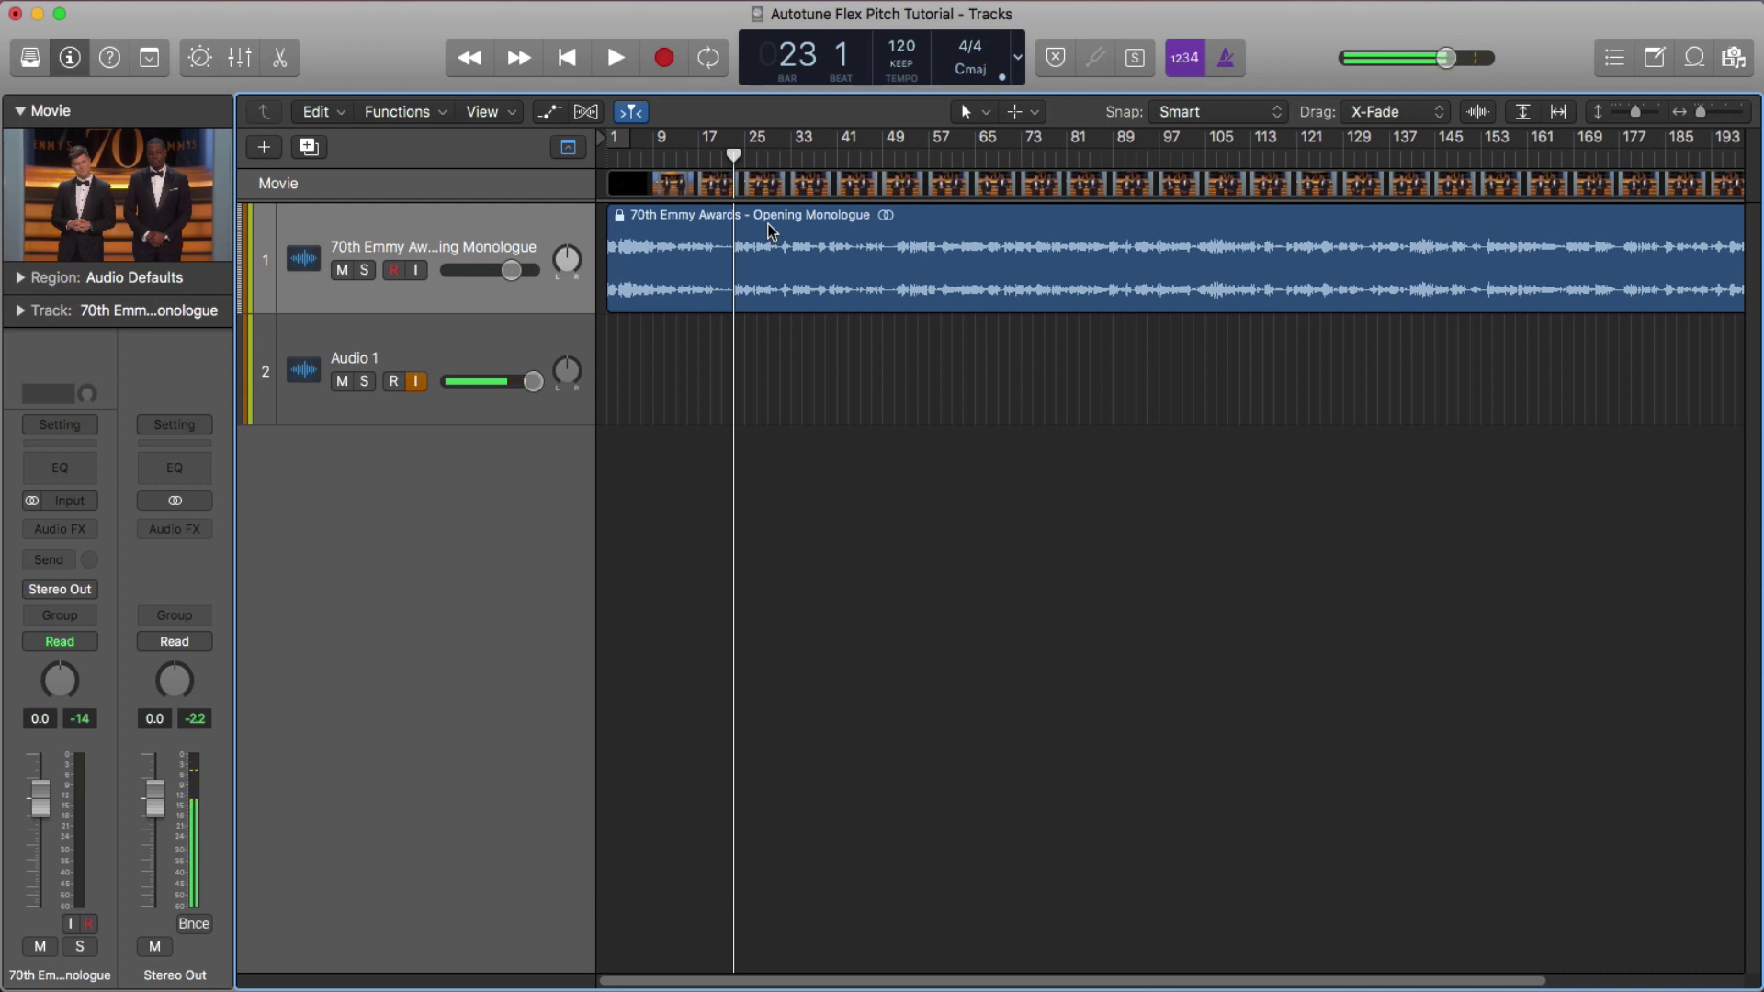
drag(759, 158, 802, 158)
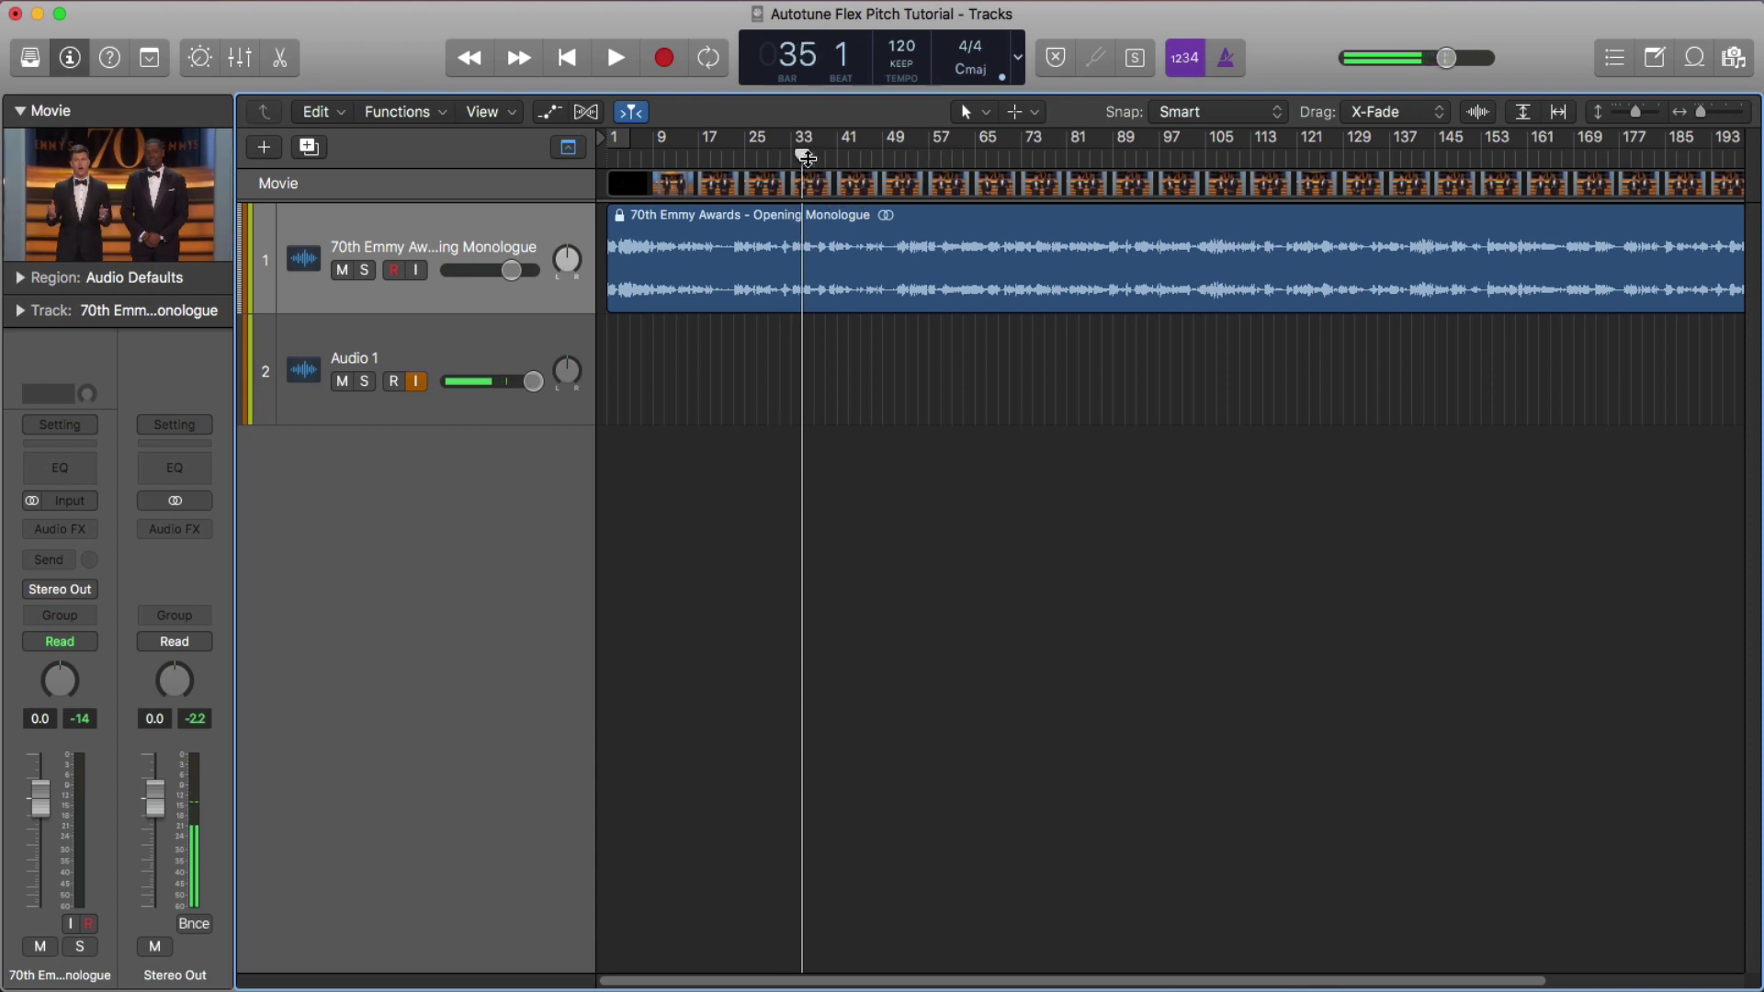
drag(802, 158, 712, 165)
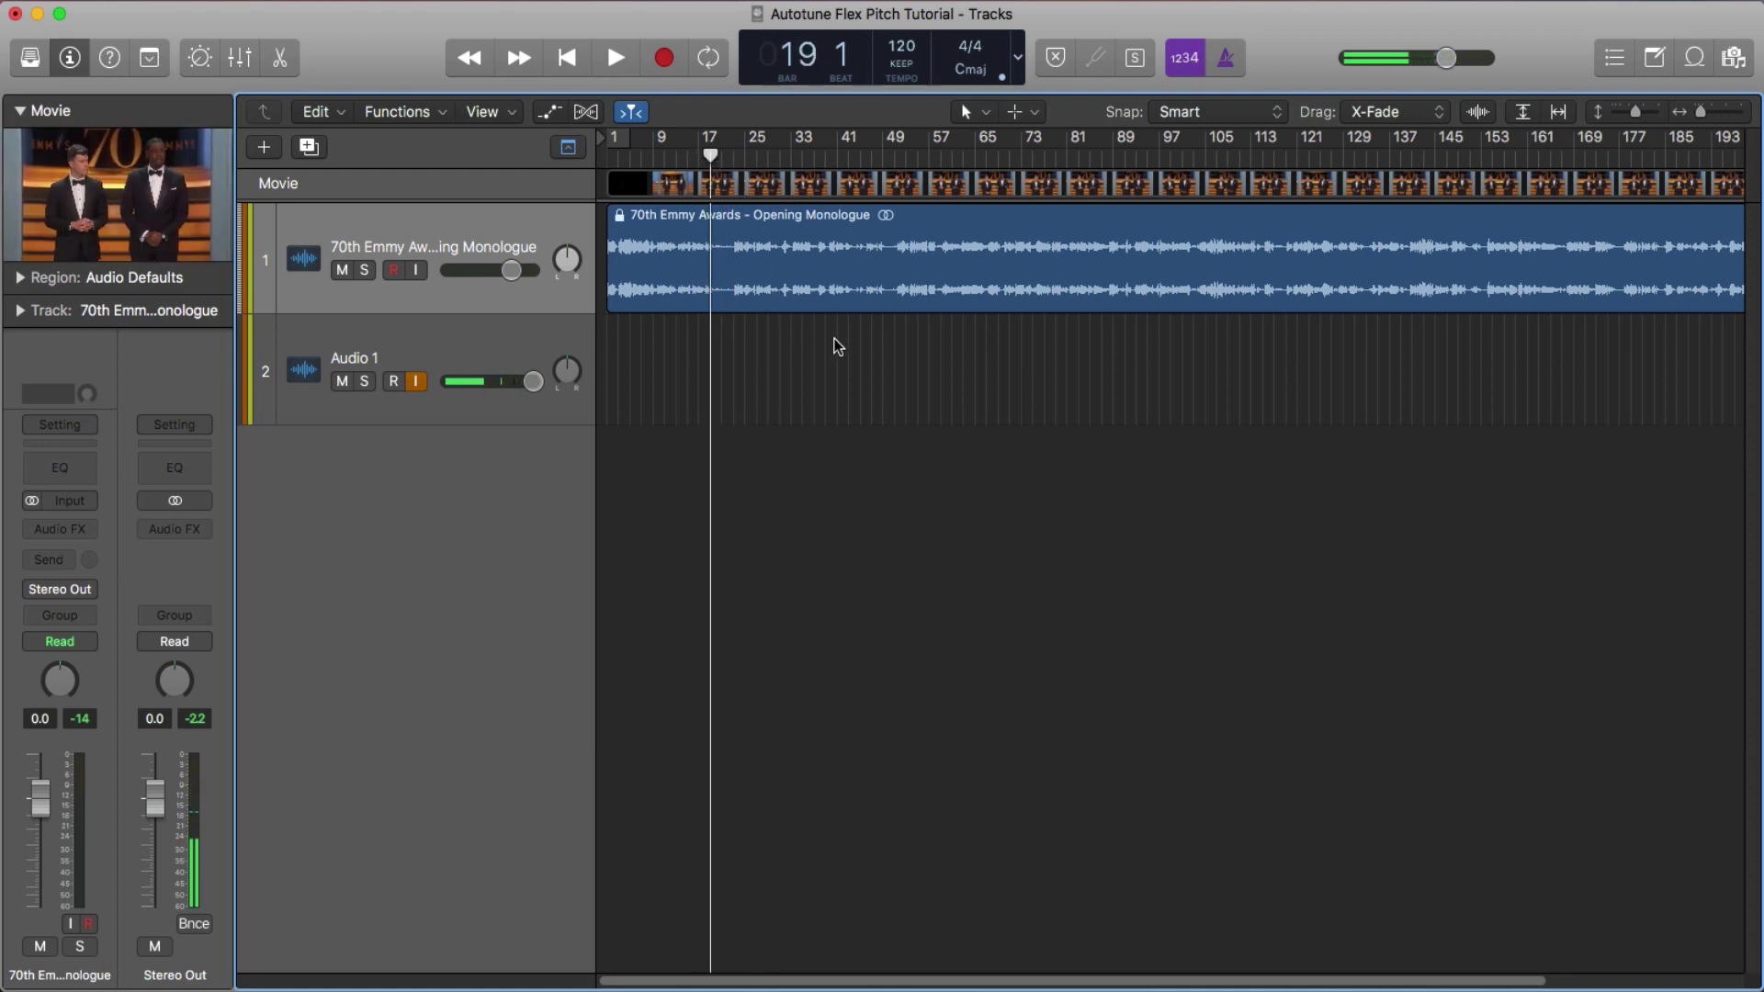
key(space)
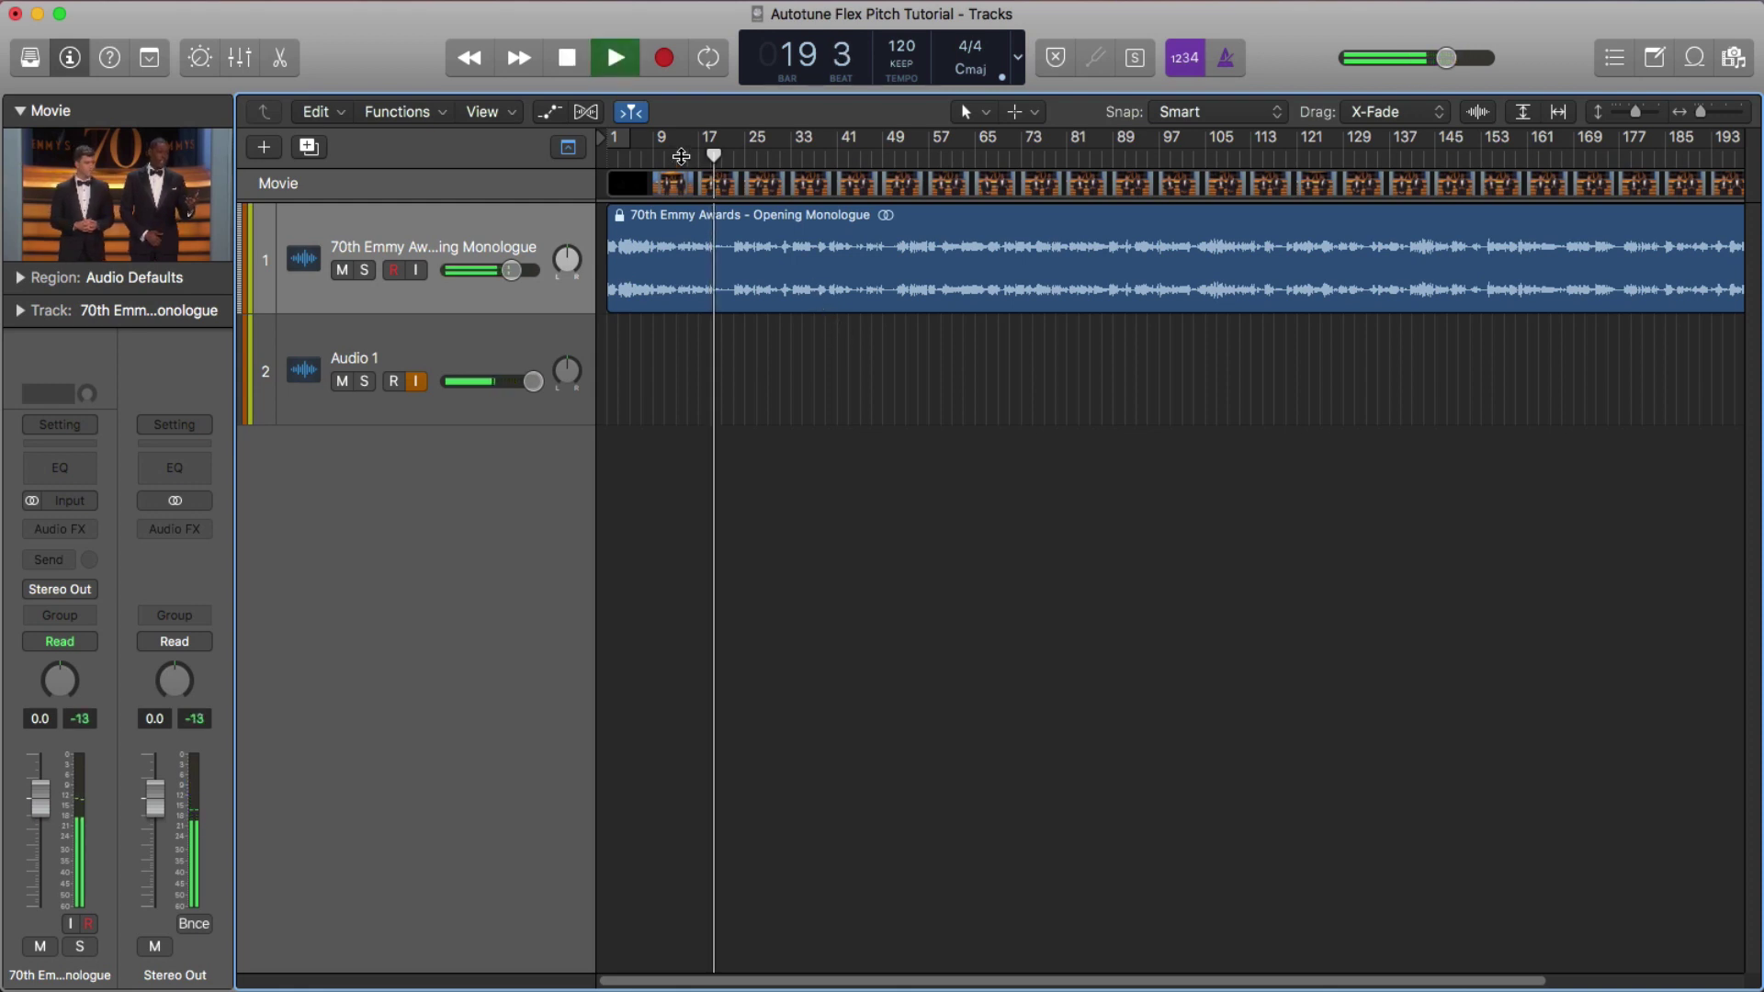
key(space)
Play the monologue from near its beginning and again from around bar 8 to look for a usable phrase
drag(655, 156, 630, 157)
key(space)
key(super+Right)
key(super+Right)
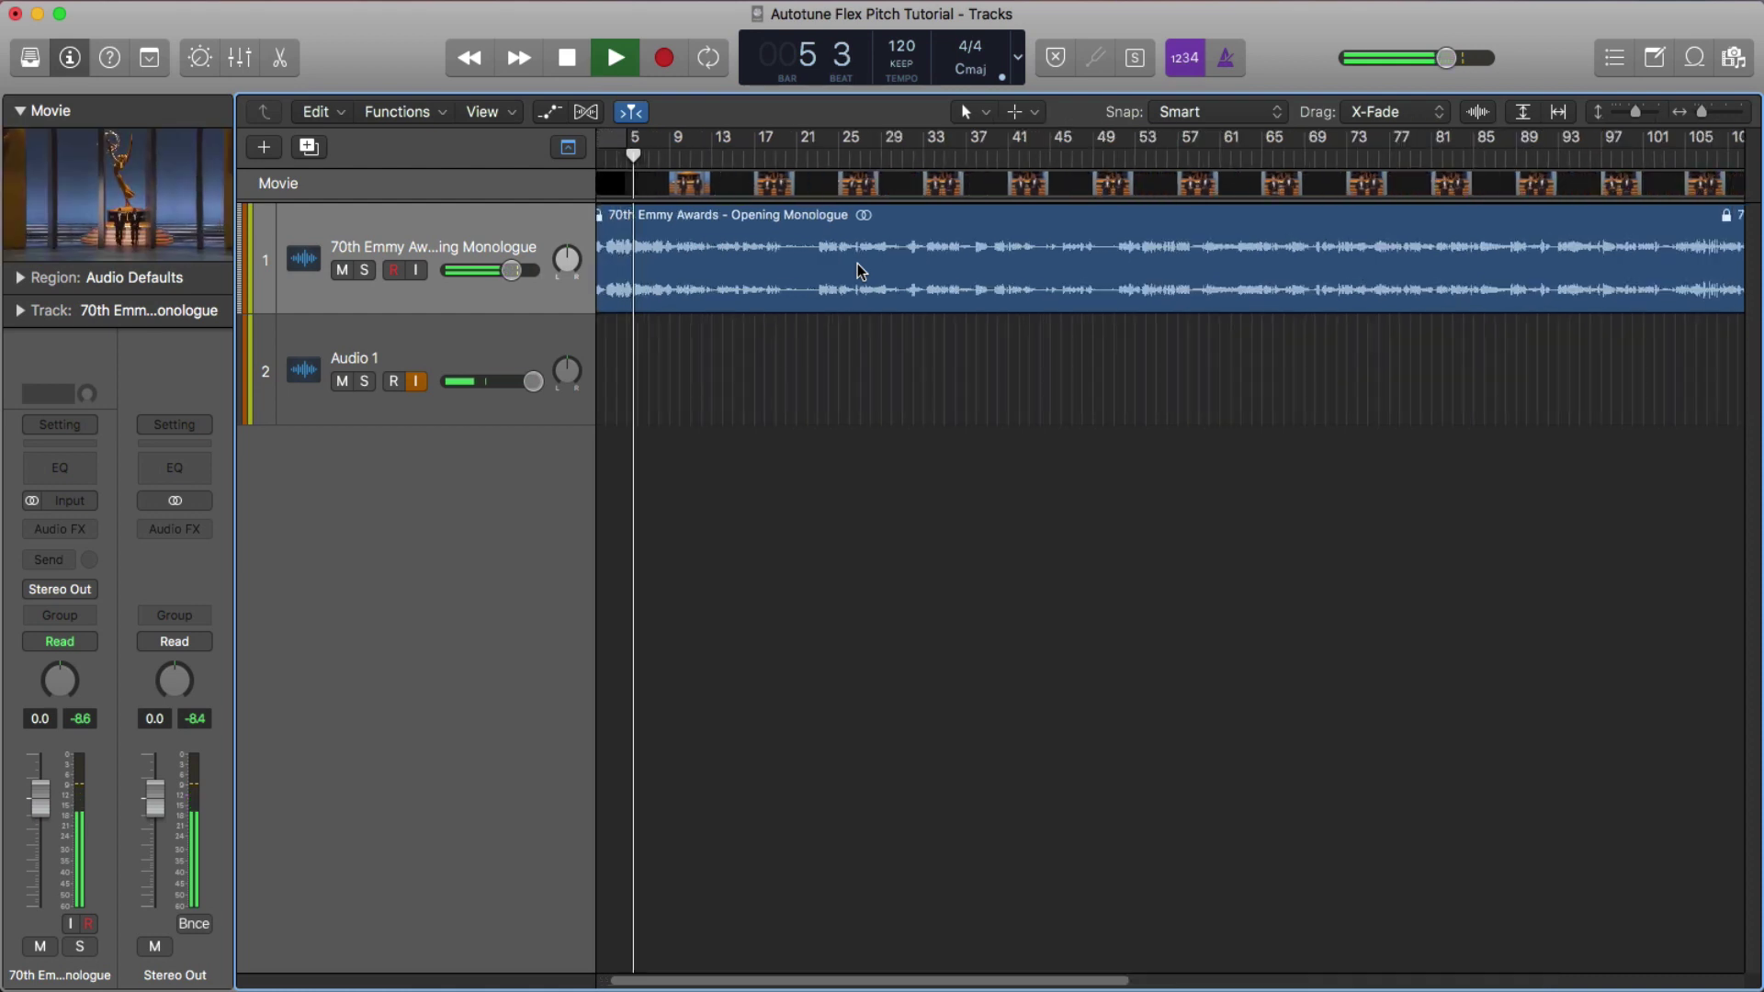
click(685, 157)
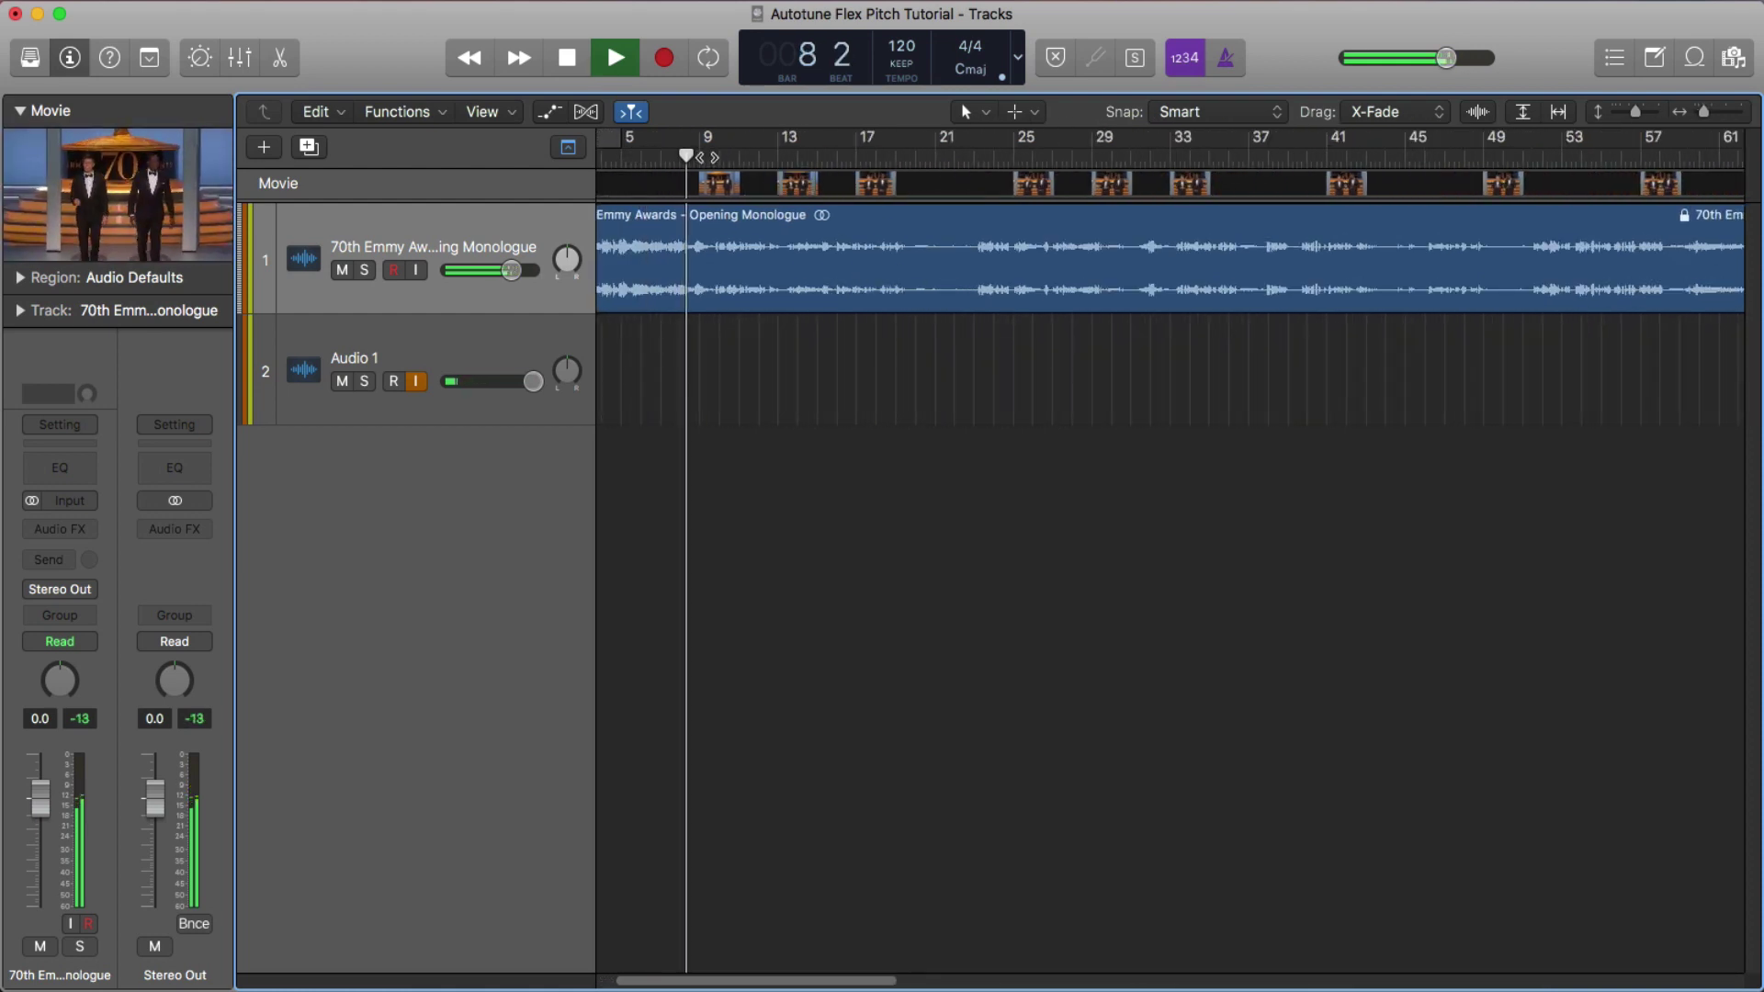
key(super+Right)
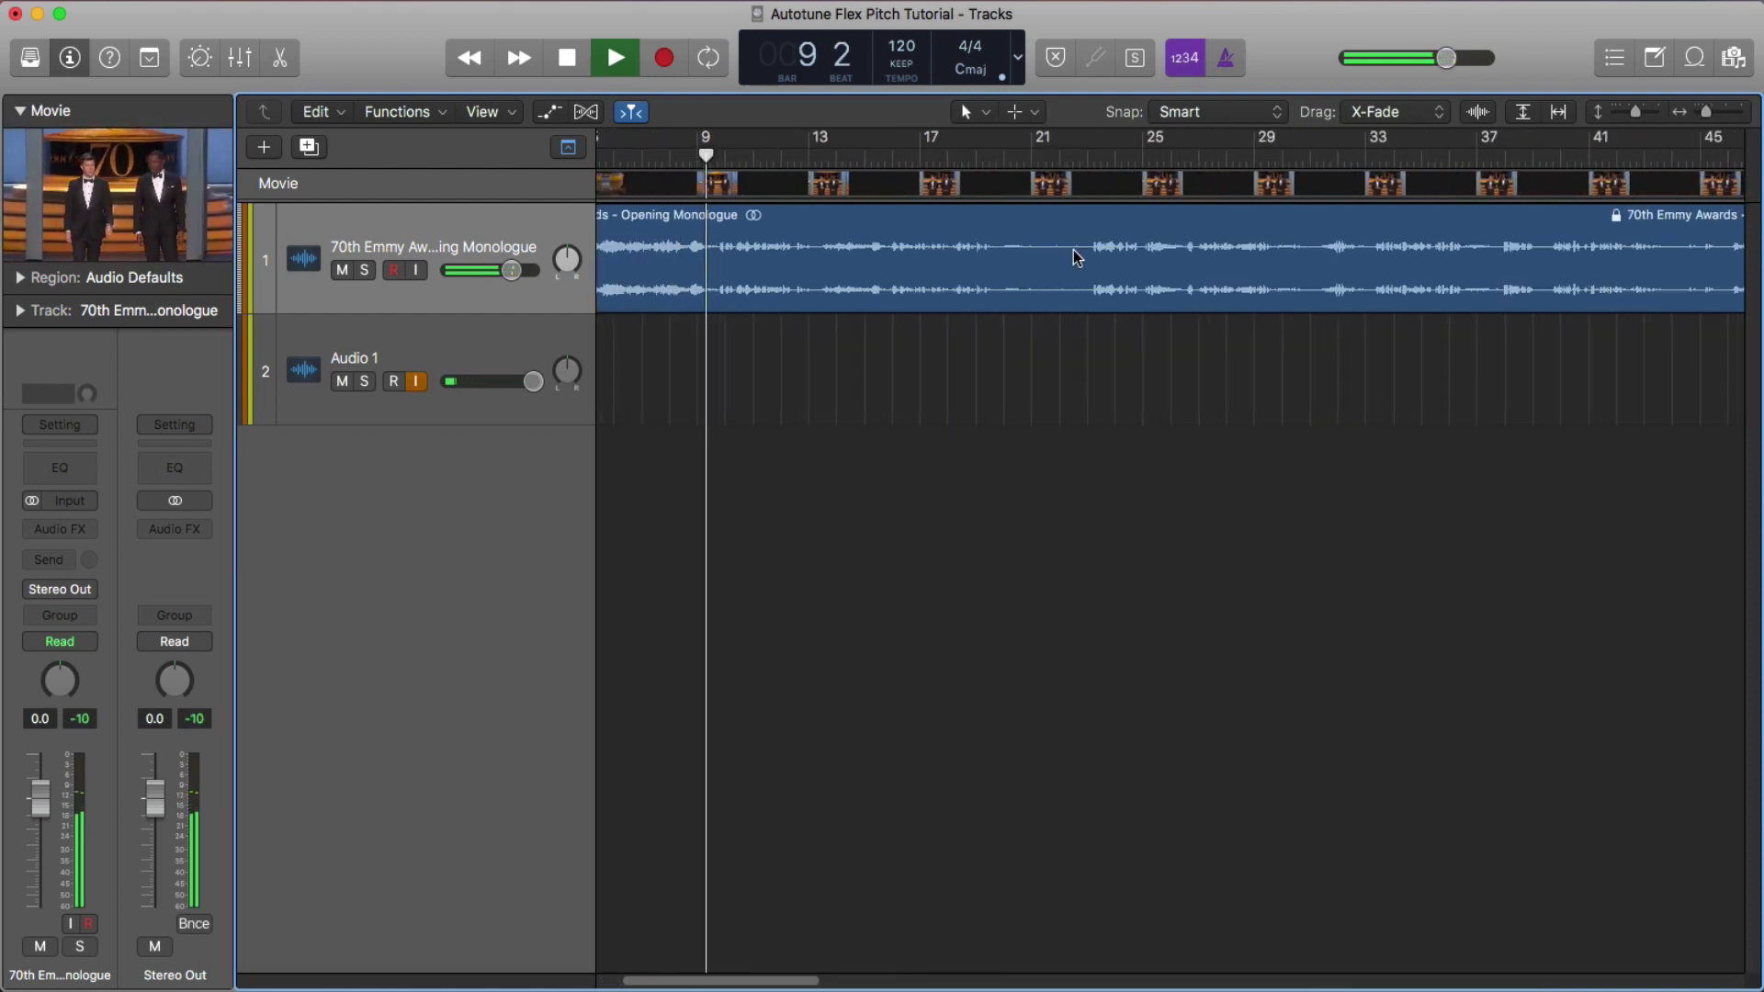
key(super+Right)
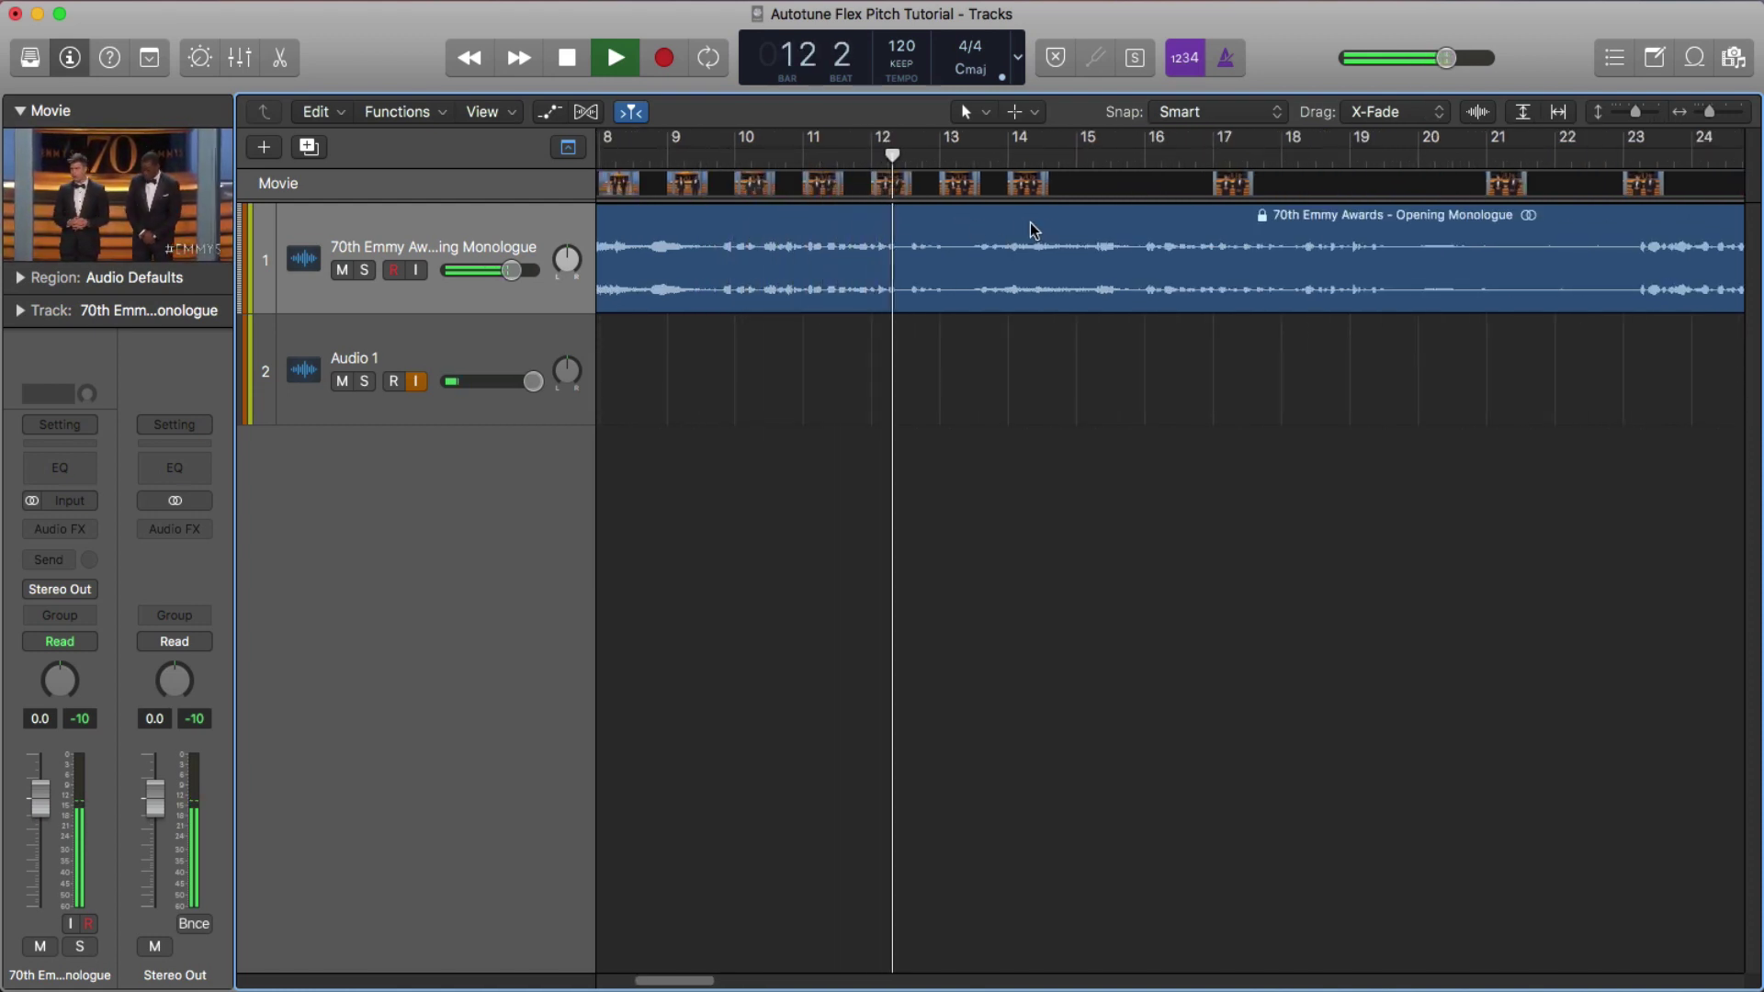
key(space)
Select the monologue region and split it just before bar 12, at bar 11 beat 4, where the phrase begins
click(872, 158)
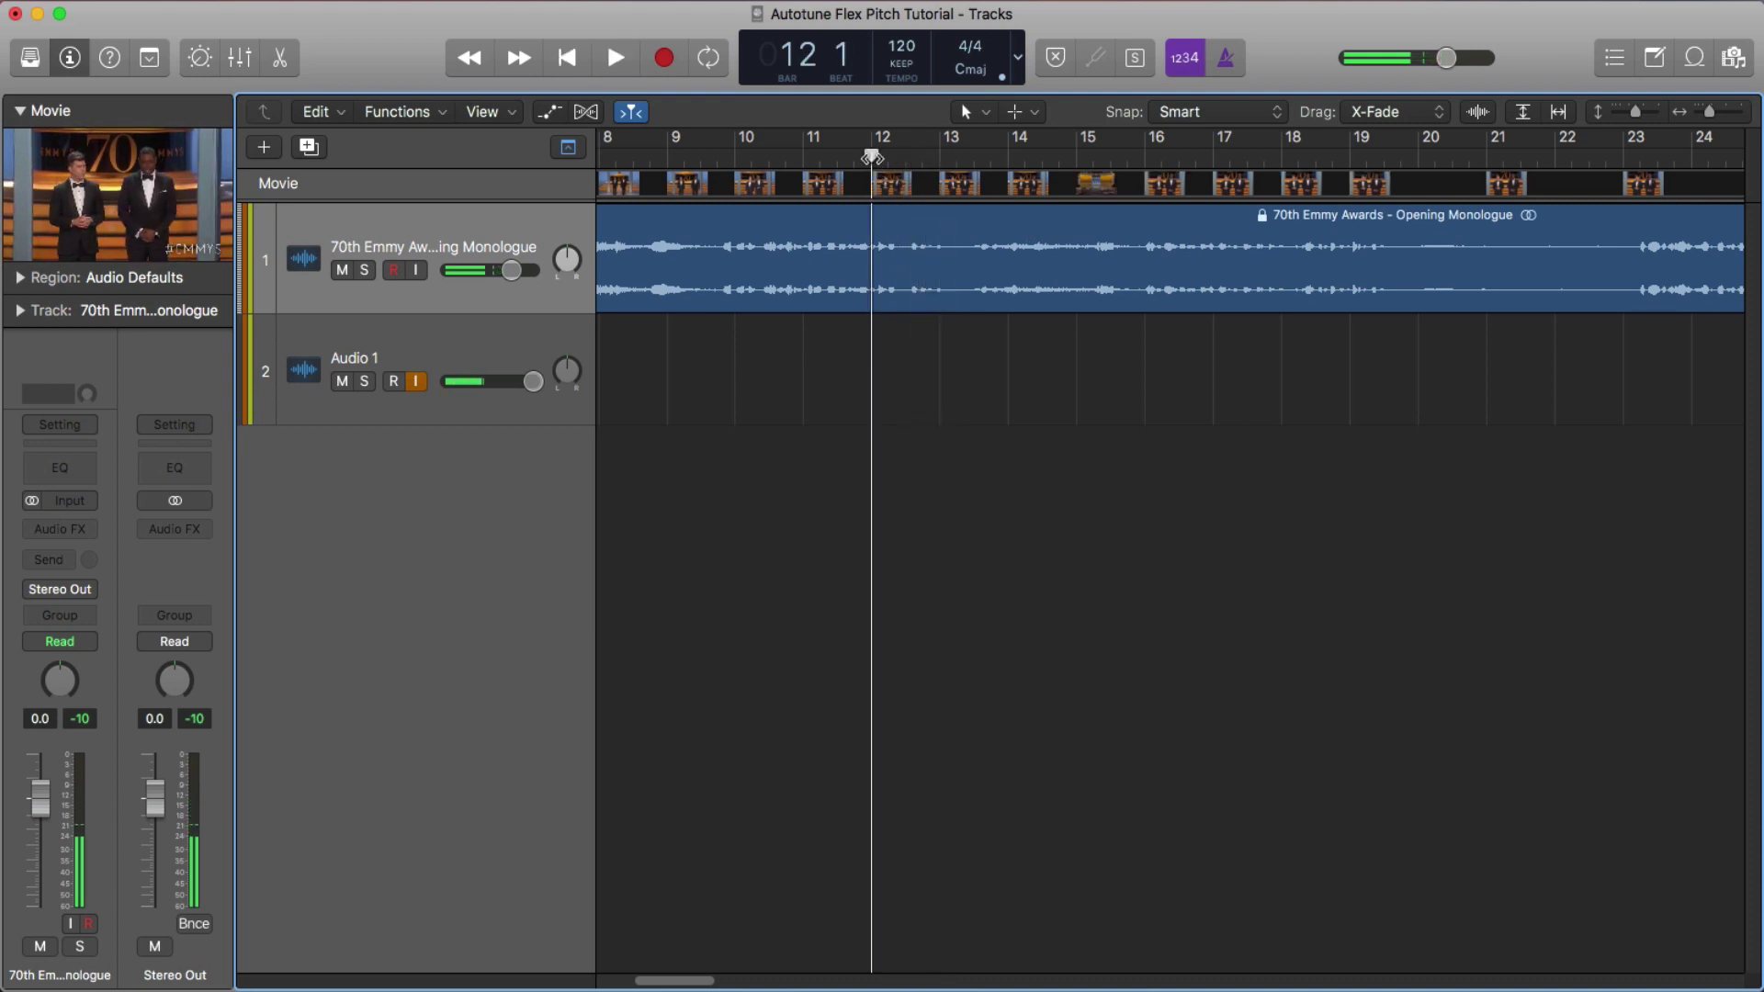
click(874, 251)
key(super+Right)
key(super+Right)
key(super+Right)
key(super+Right)
key(super+Right)
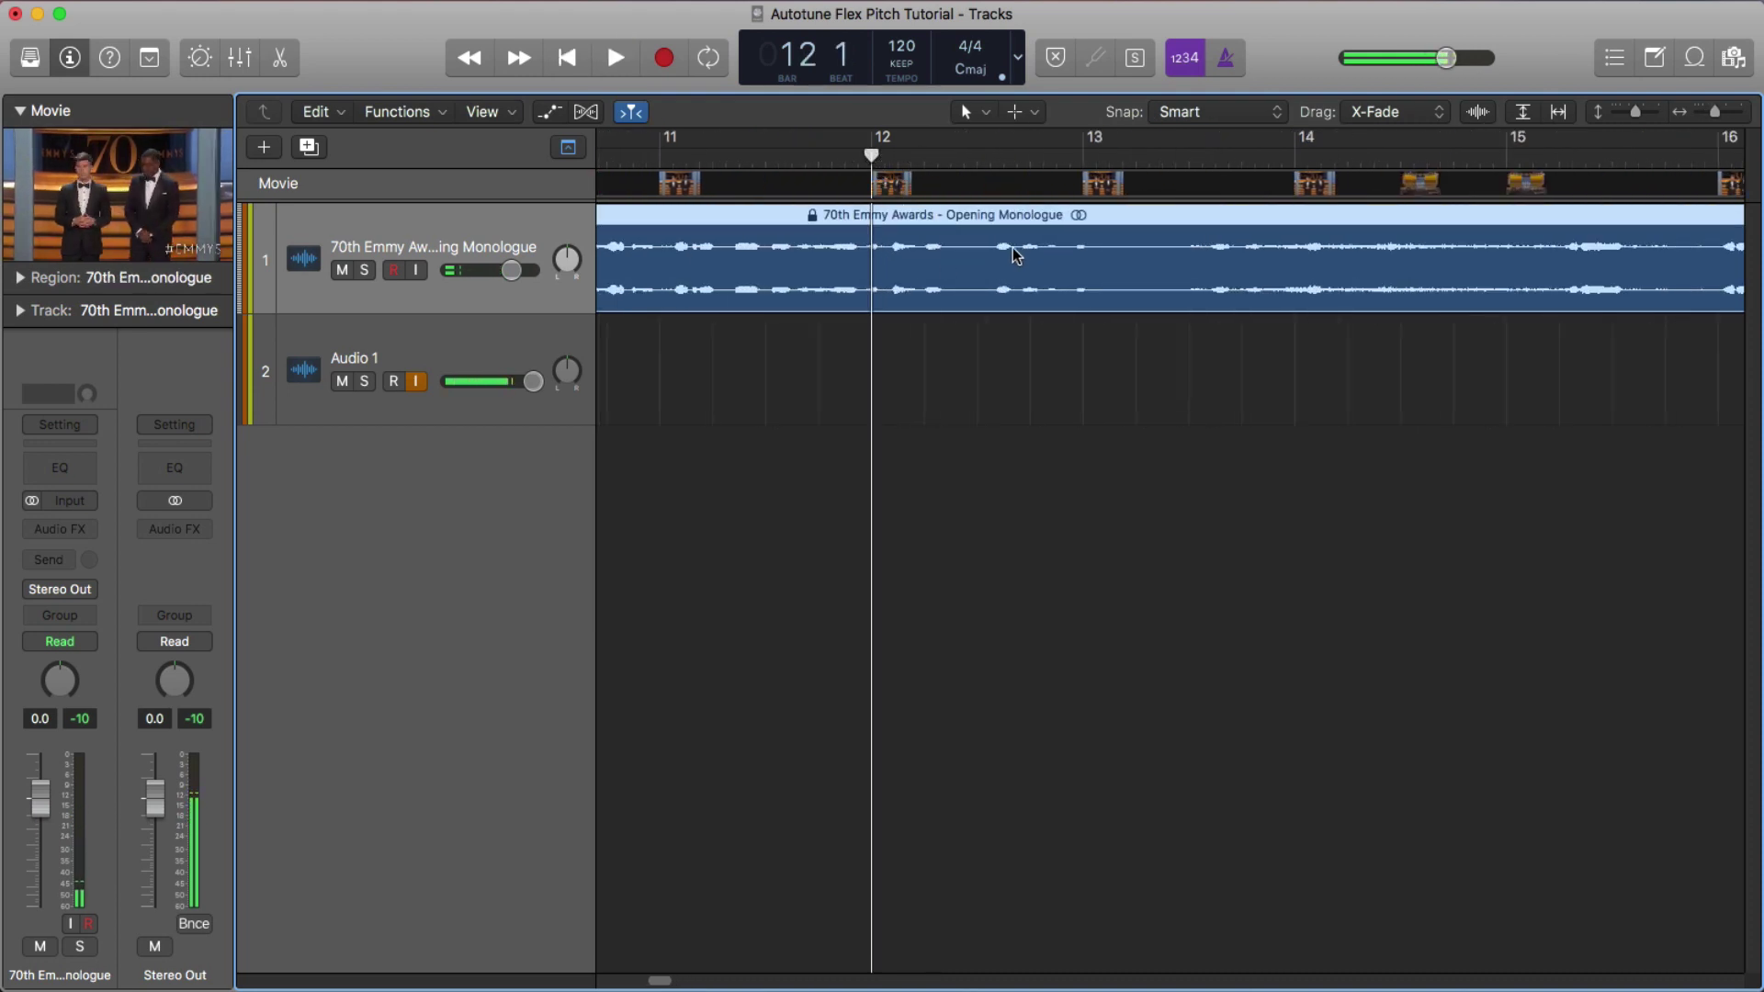
key(space)
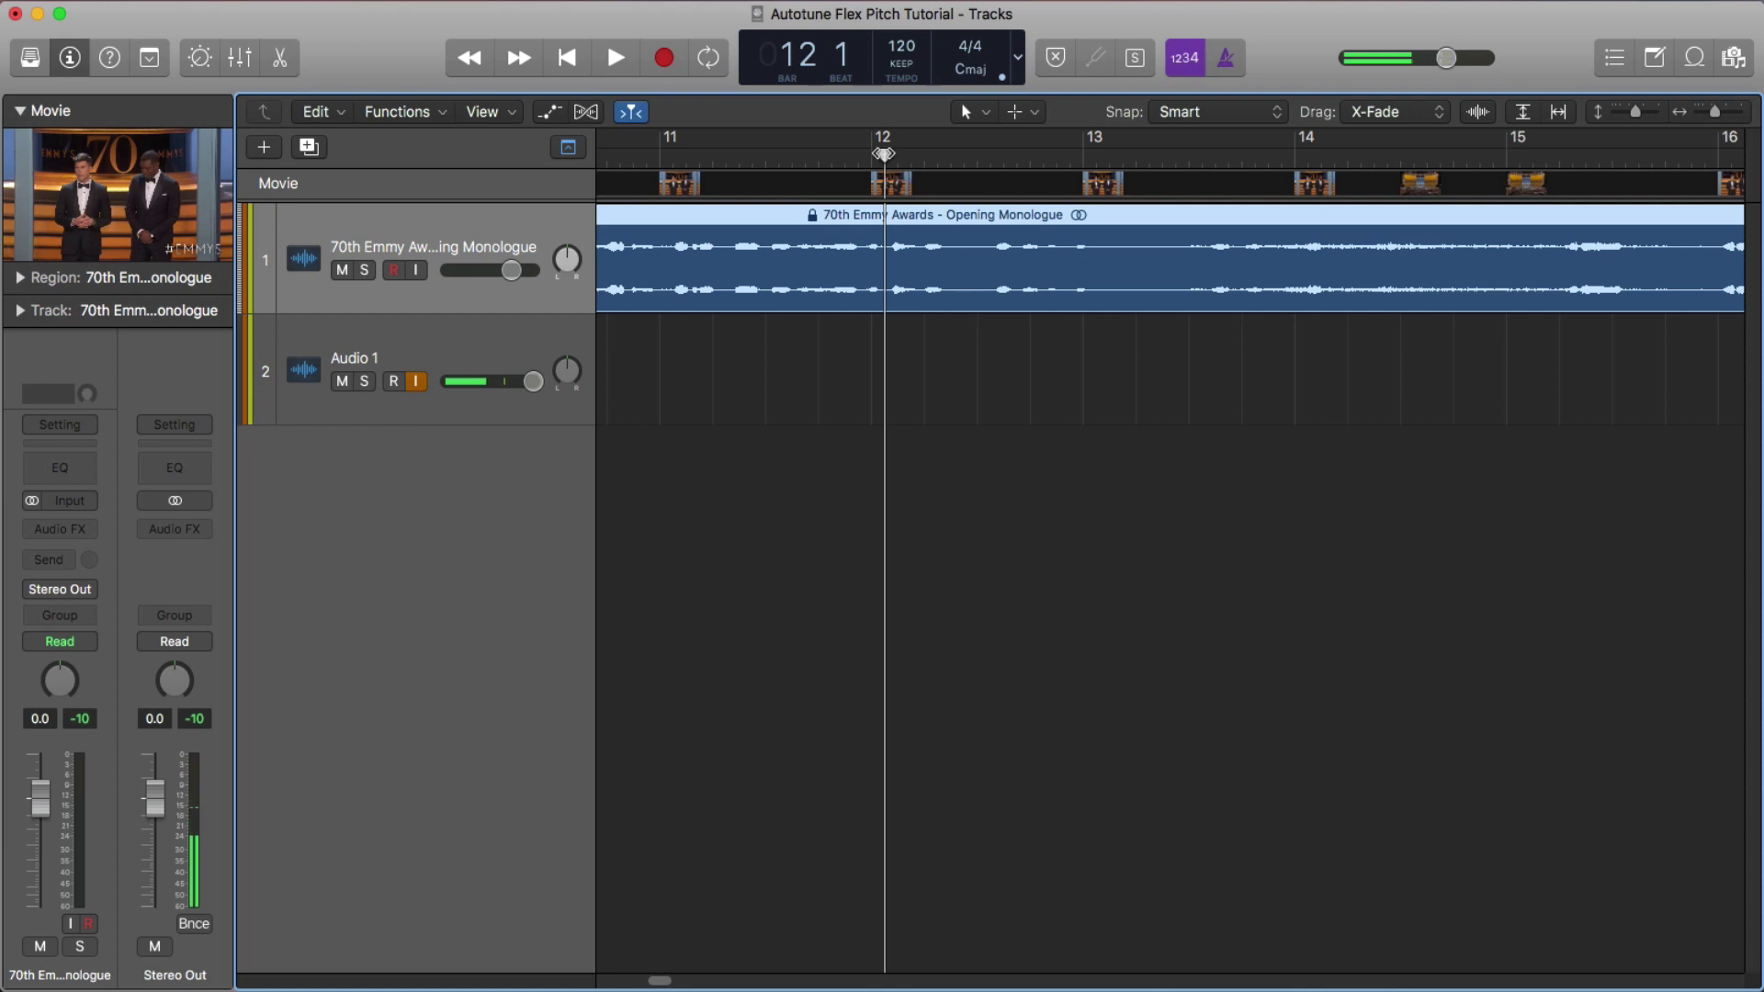
key(space)
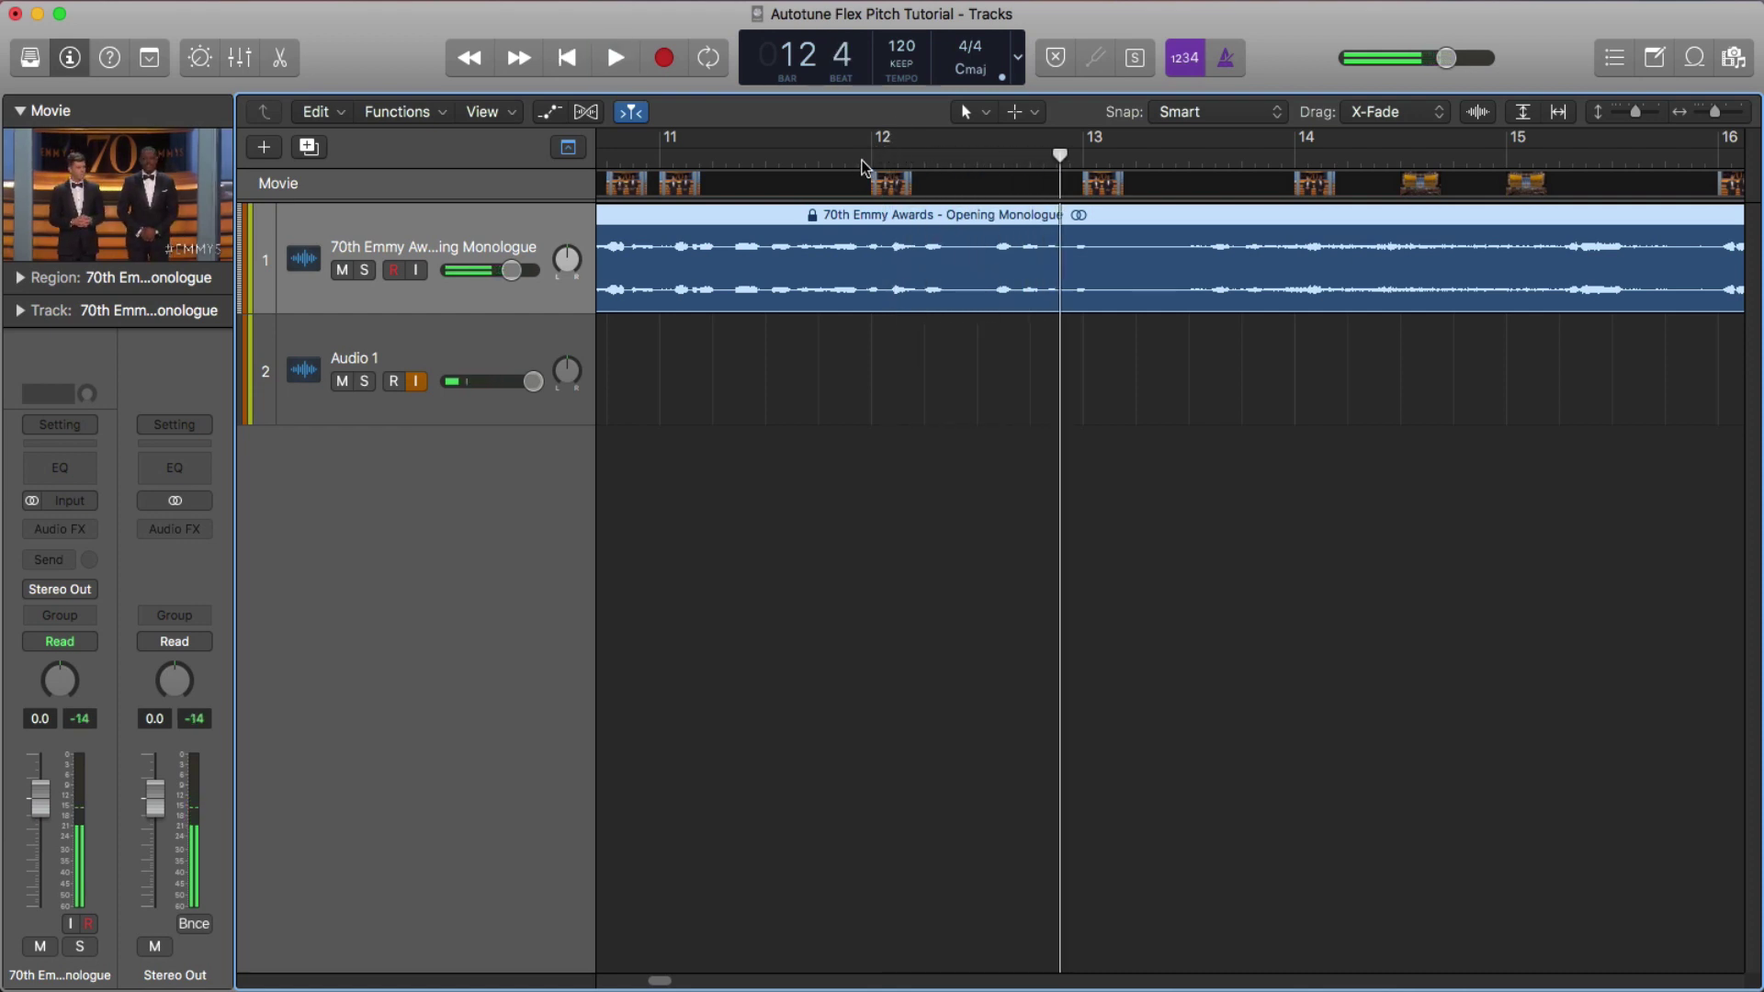
click(865, 159)
click(858, 158)
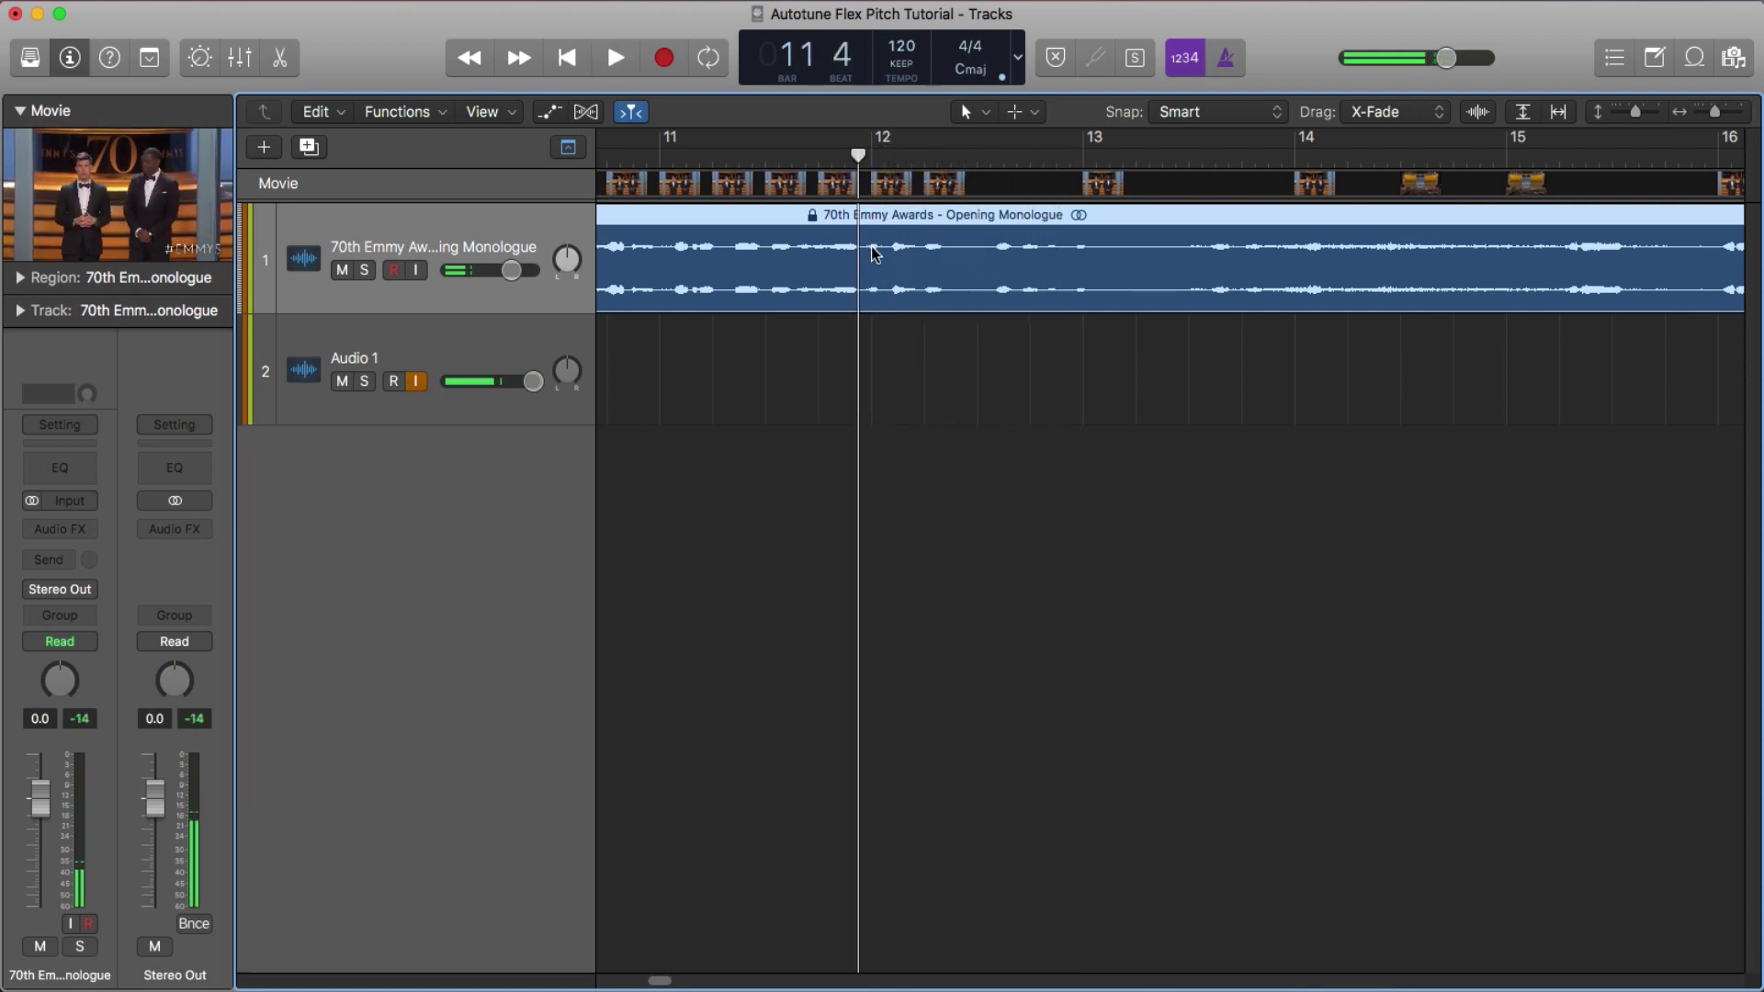
key(super+t)
Split the monologue just after the start of bar 13, where the phrase ends, and select the short region between the cuts
key(space)
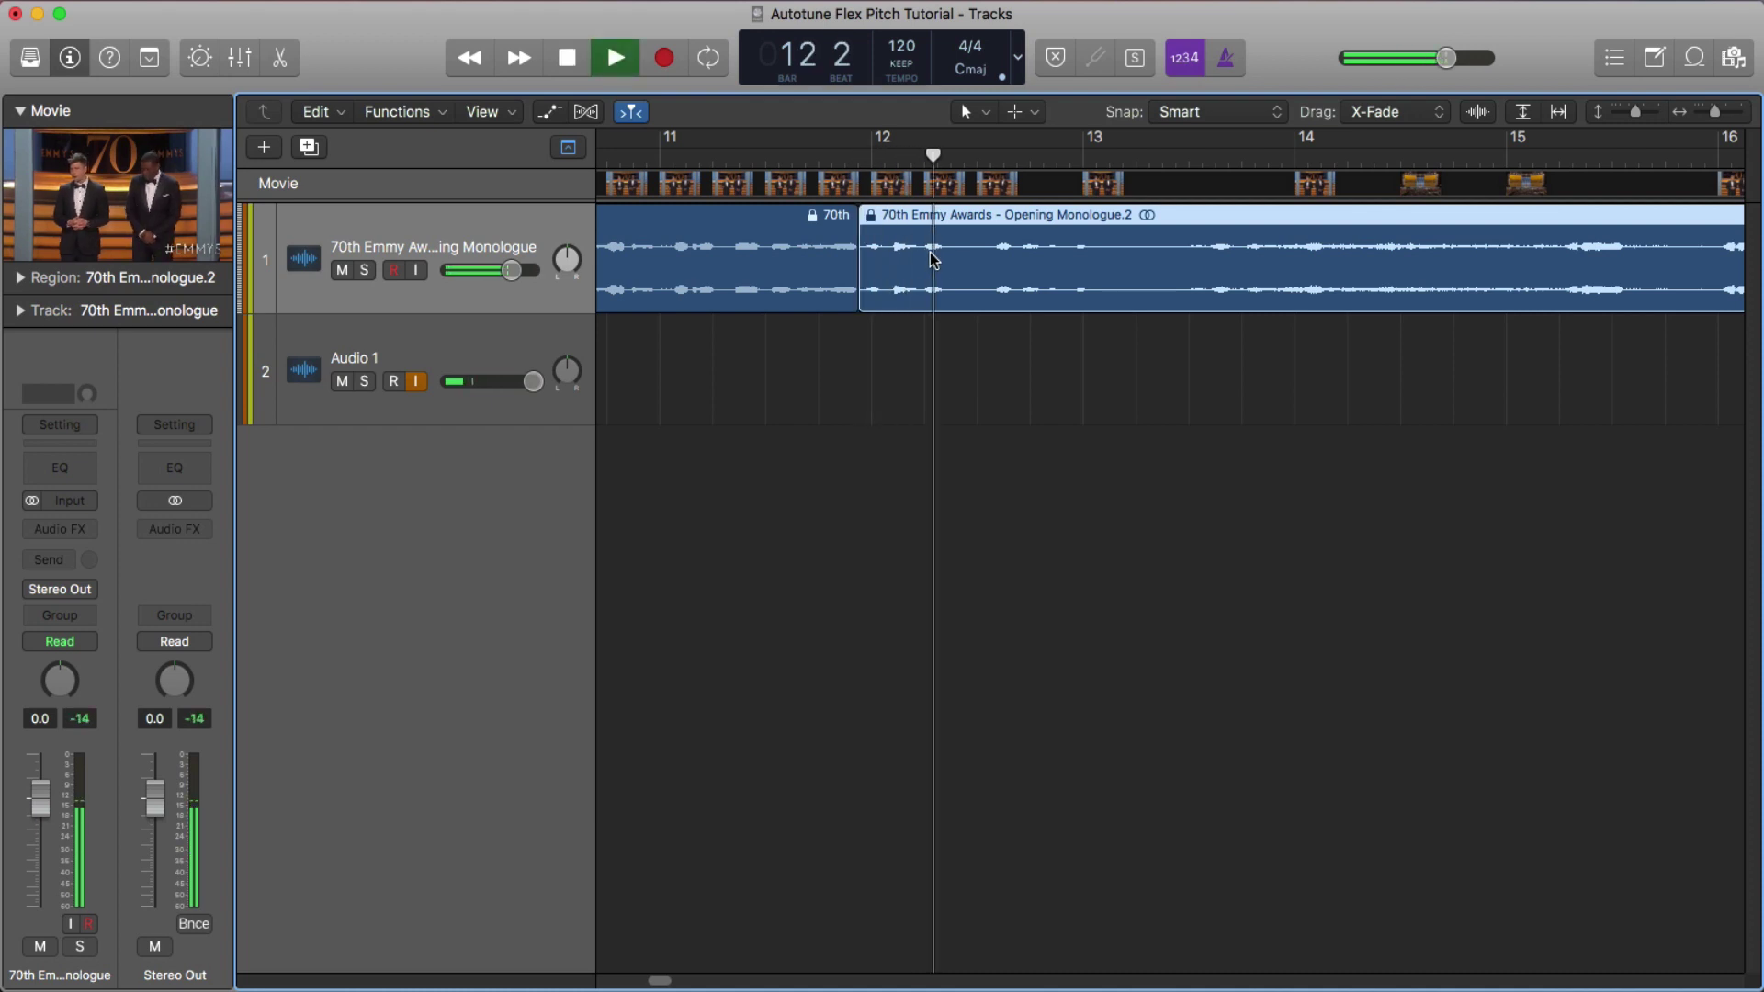
key(space)
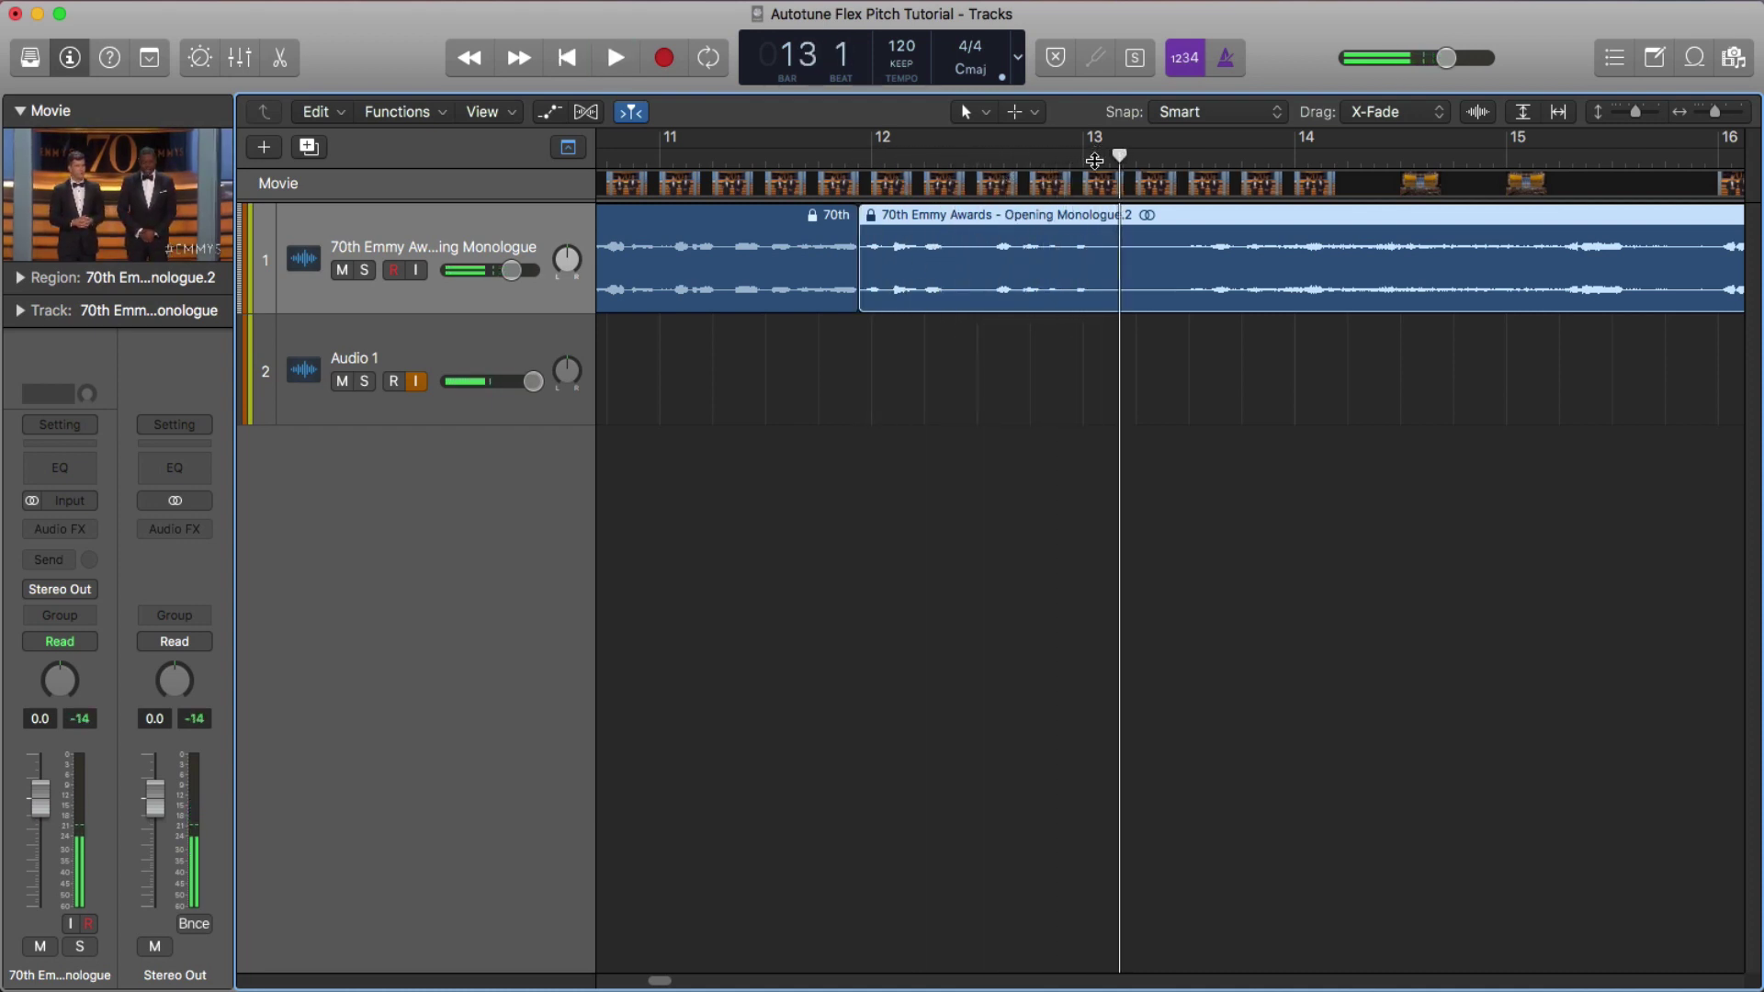
click(1095, 158)
drag(1095, 158, 1096, 158)
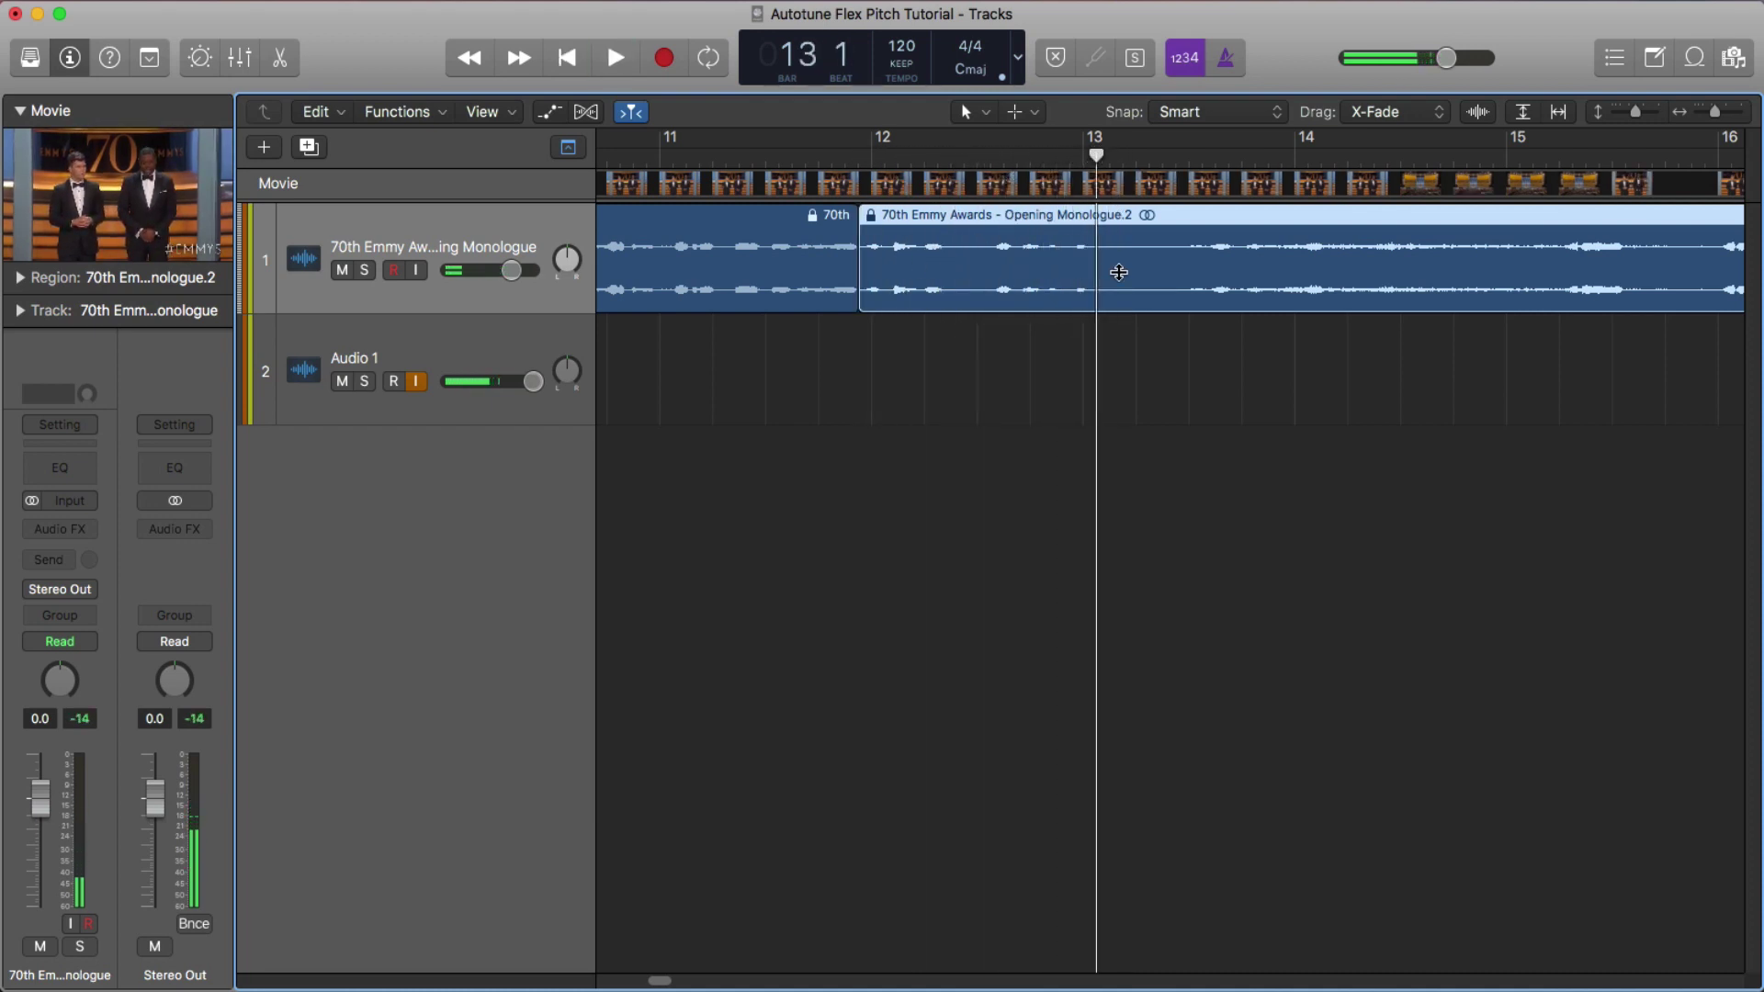
key(super+t)
click(1089, 262)
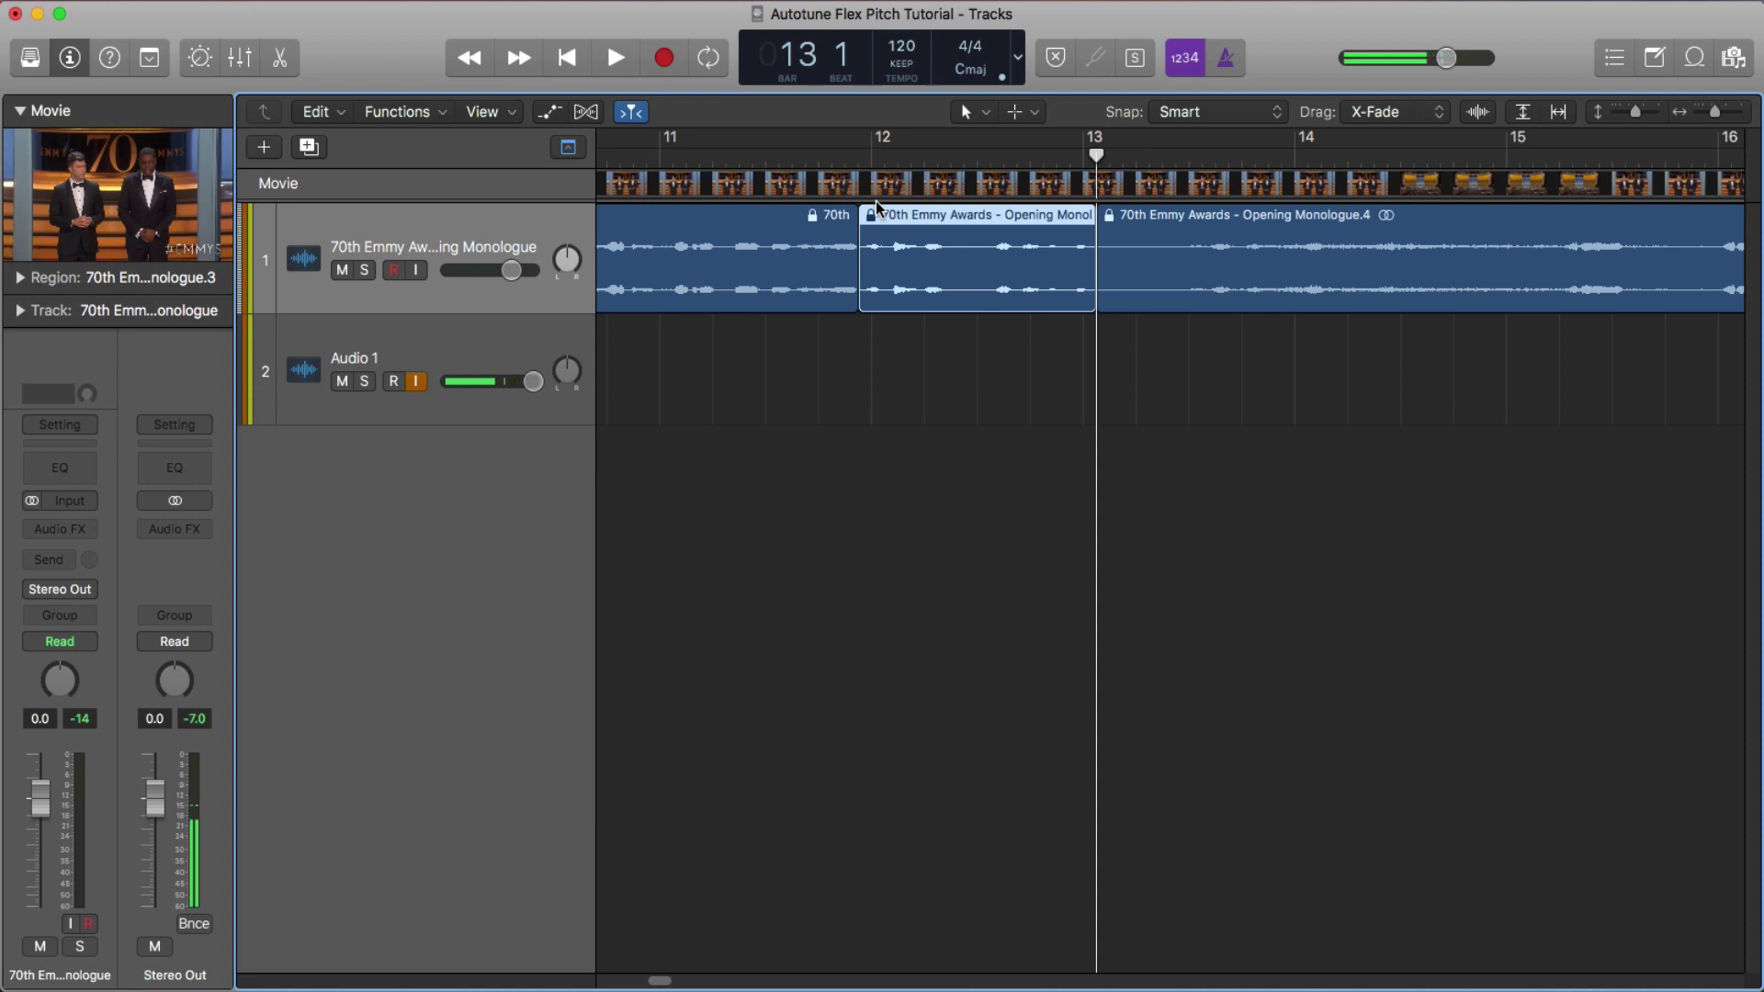
Place the playhead at bar 12 near the start of the short region and collapse the Movie preview
click(869, 156)
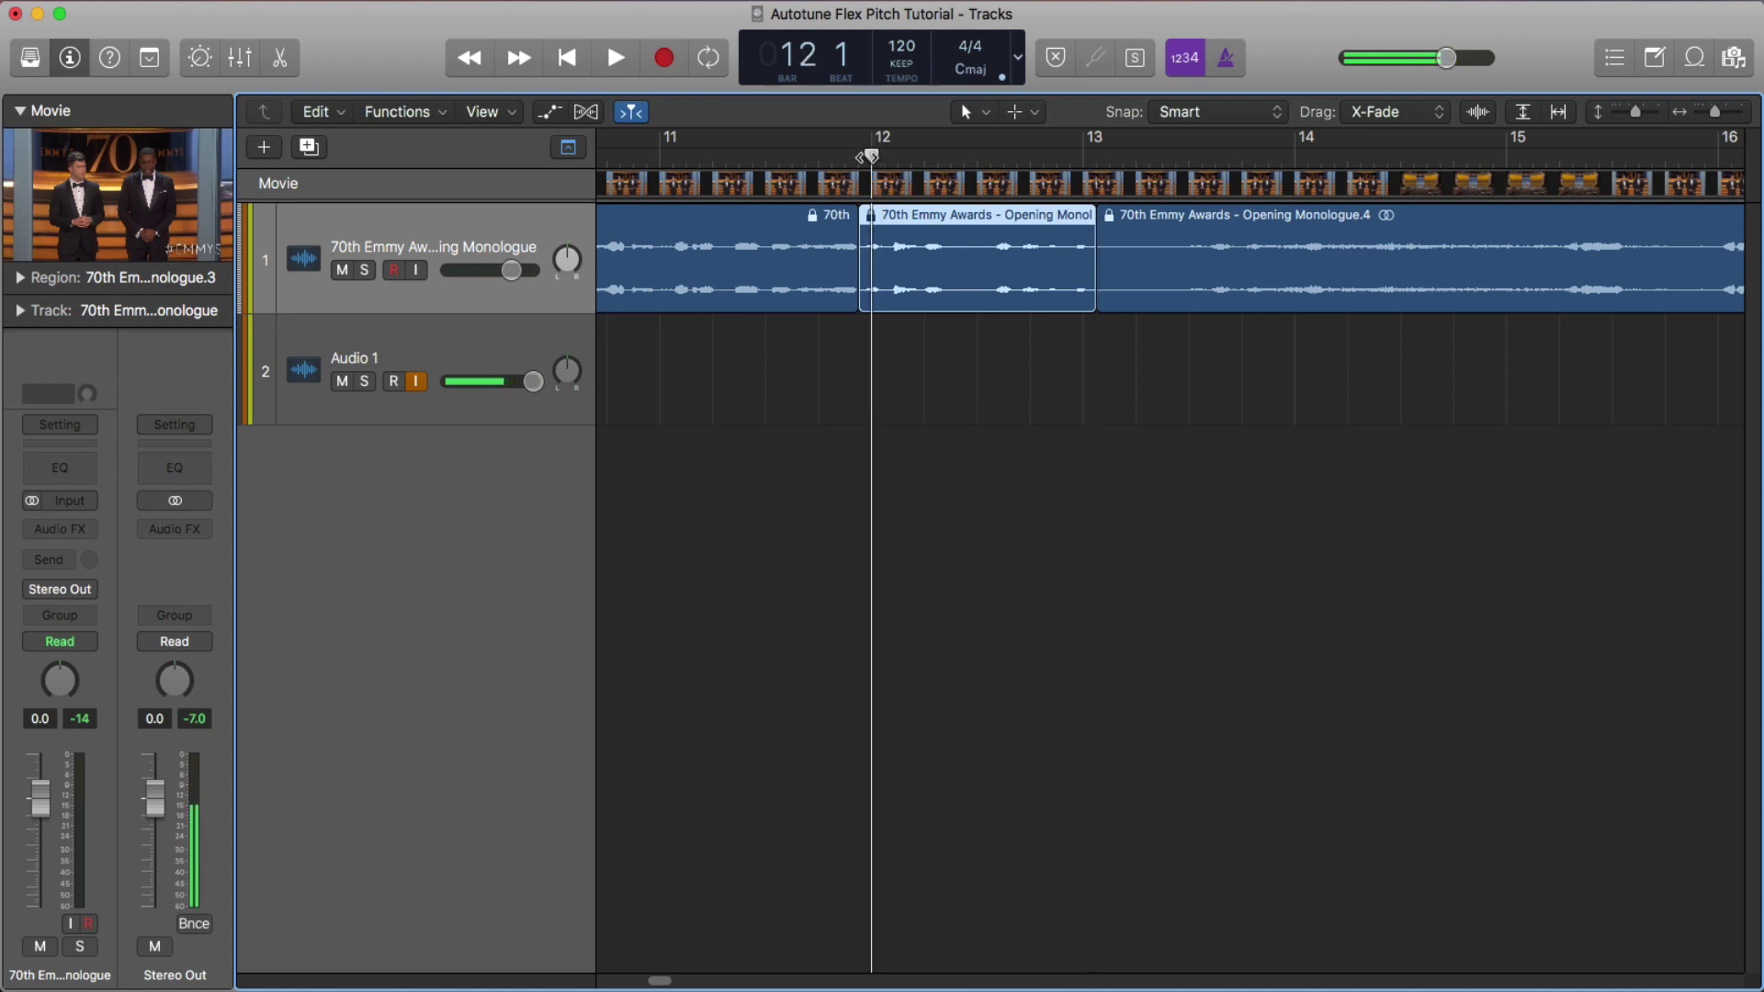
drag(865, 156, 859, 156)
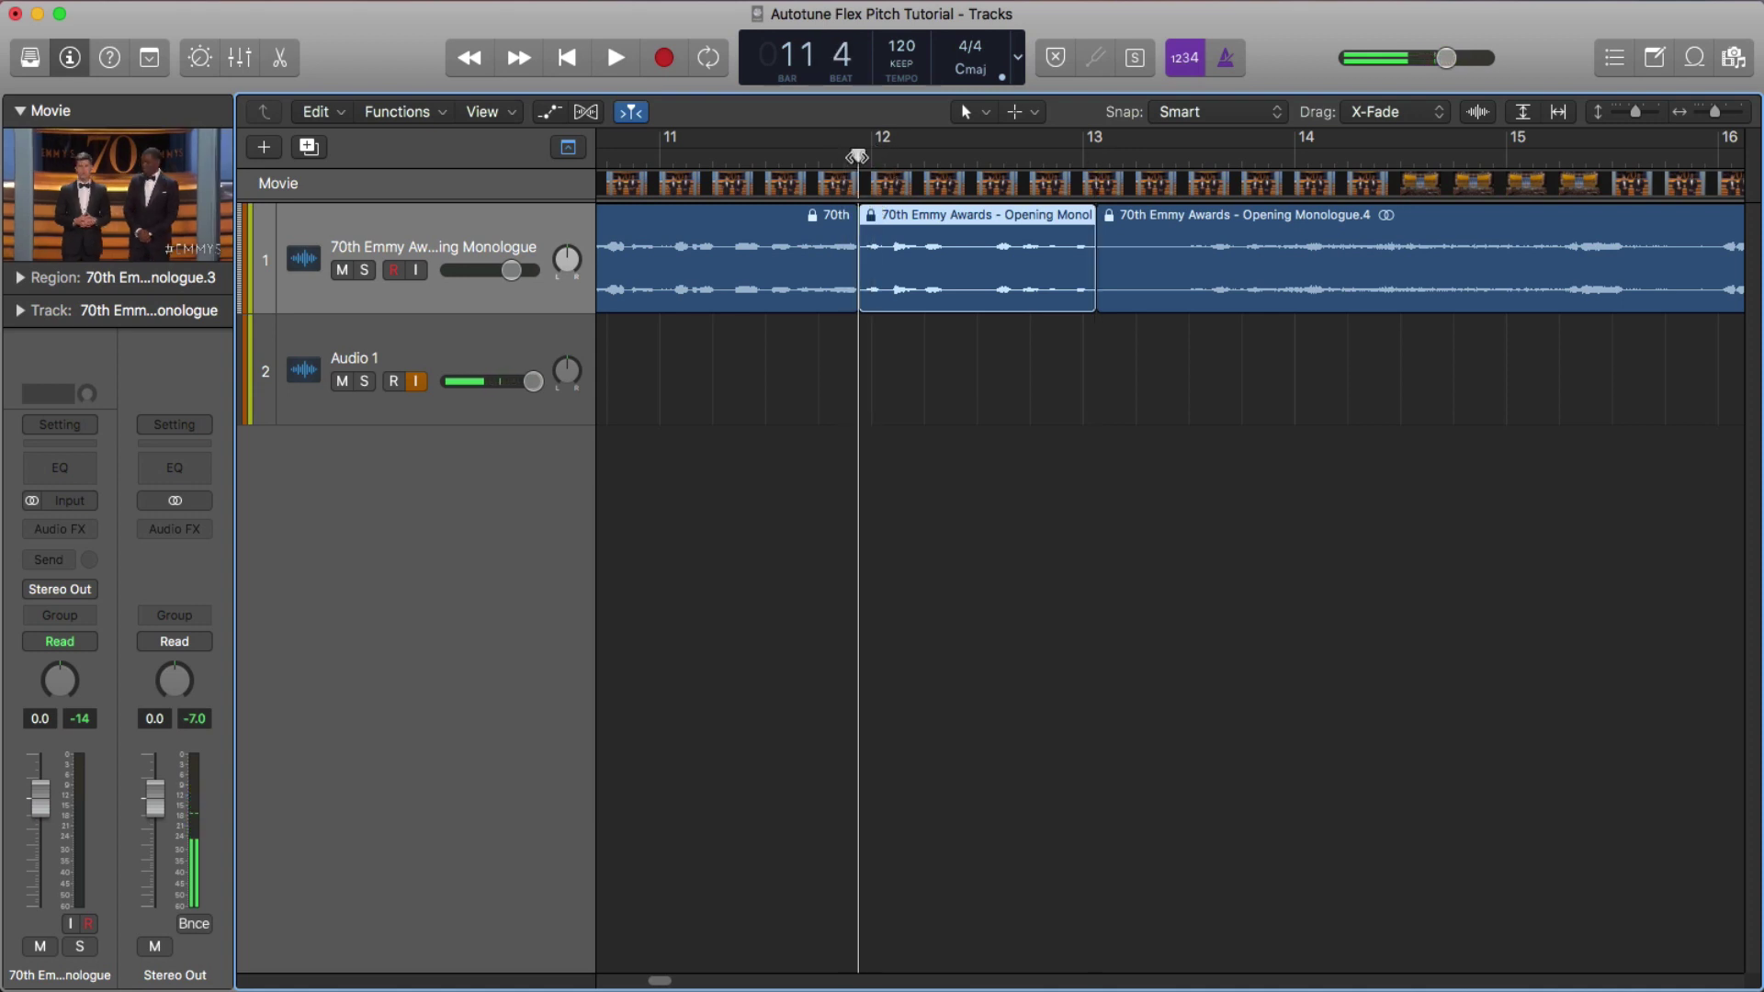
click(931, 365)
click(935, 266)
mouse_move(868, 156)
mouse_down()
mouse_move(1083, 156)
mouse_move(871, 158)
mouse_move(937, 158)
mouse_move(870, 187)
mouse_up()
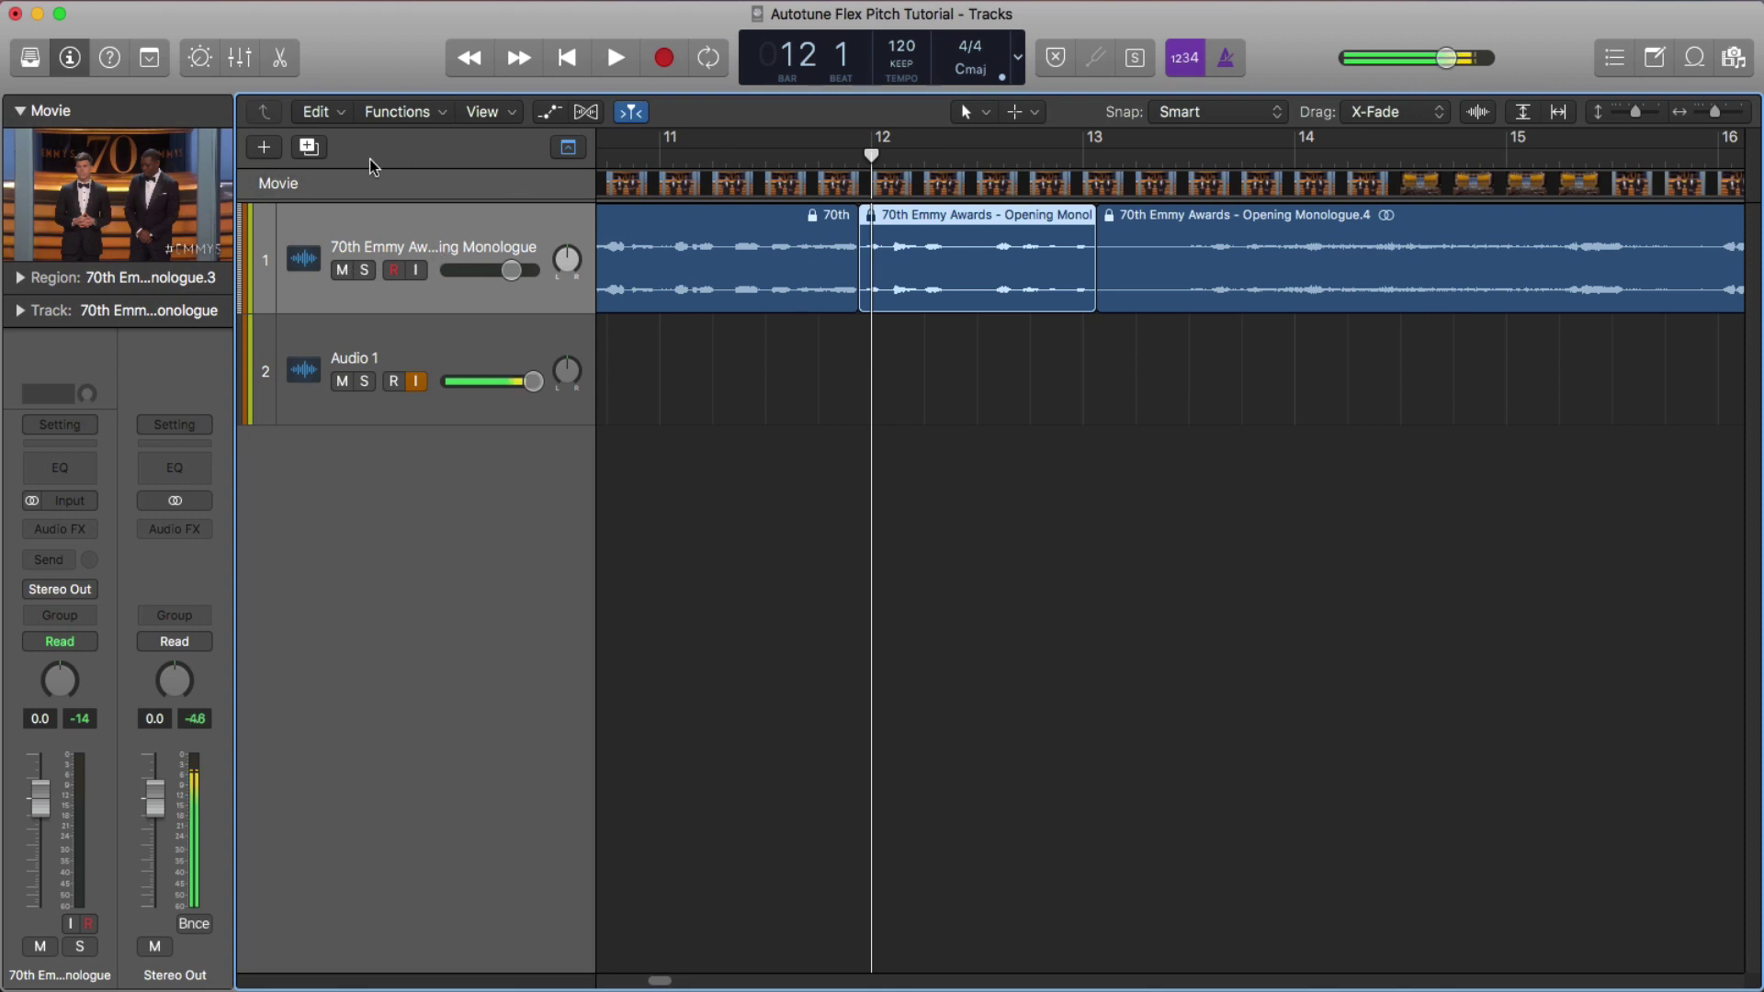
click(569, 149)
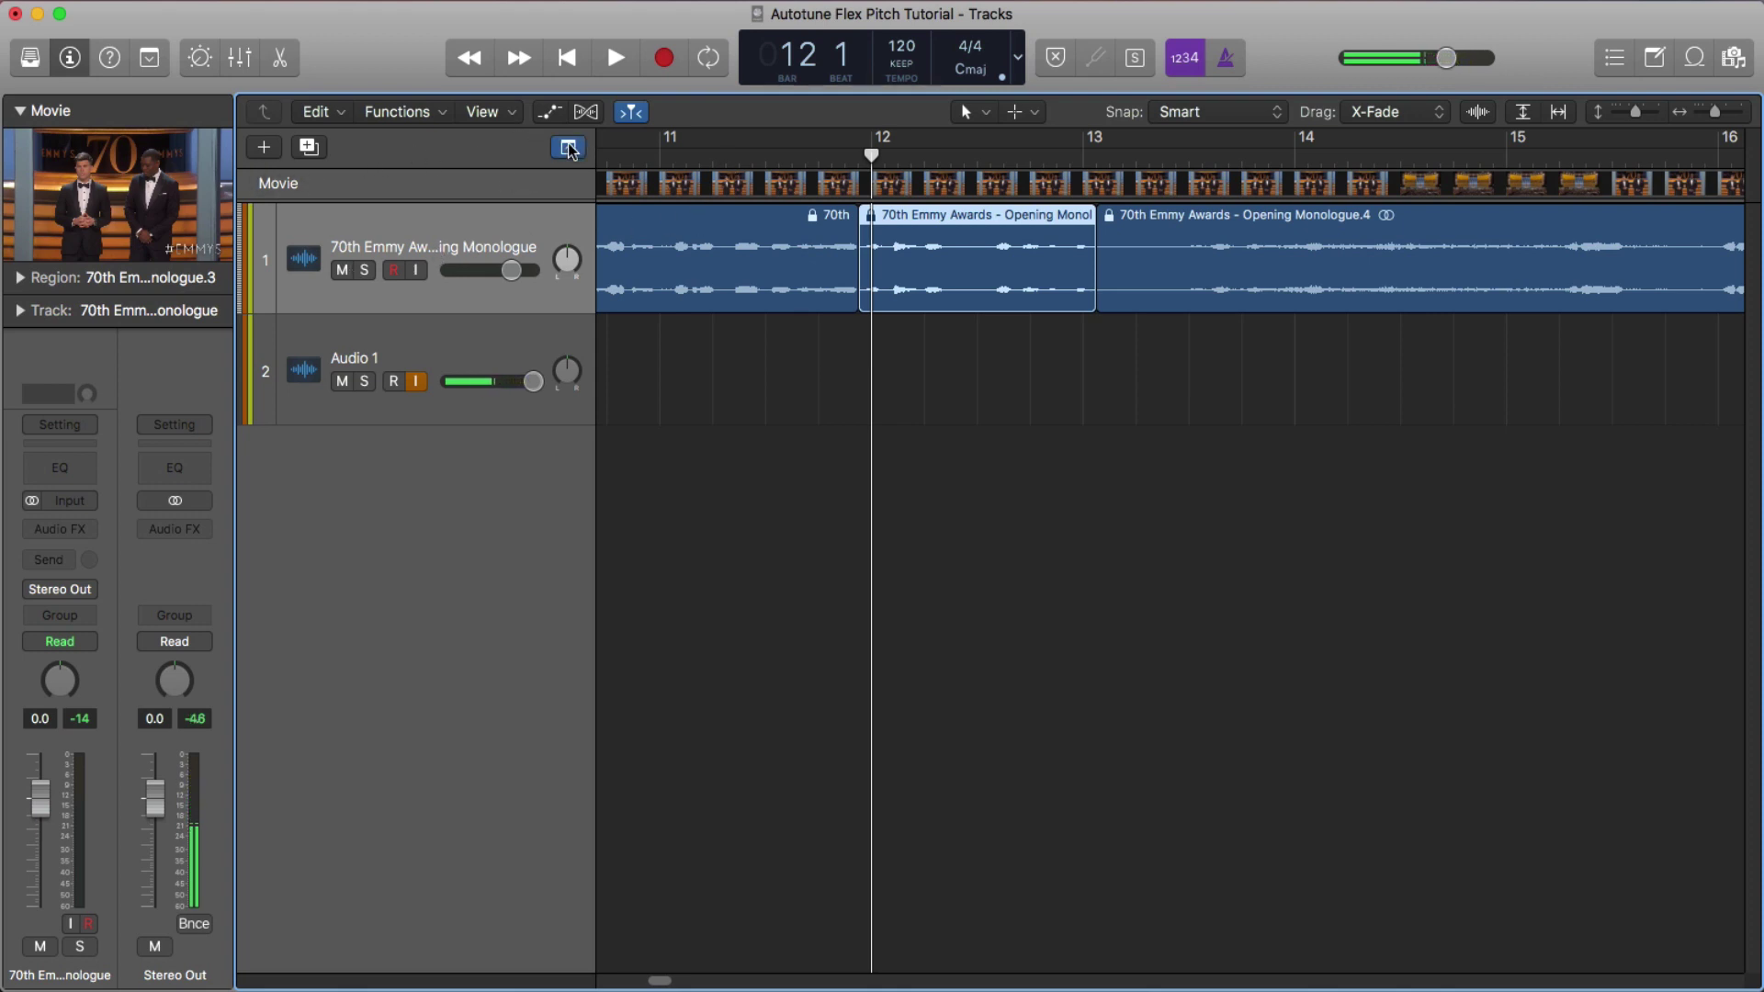
click(21, 110)
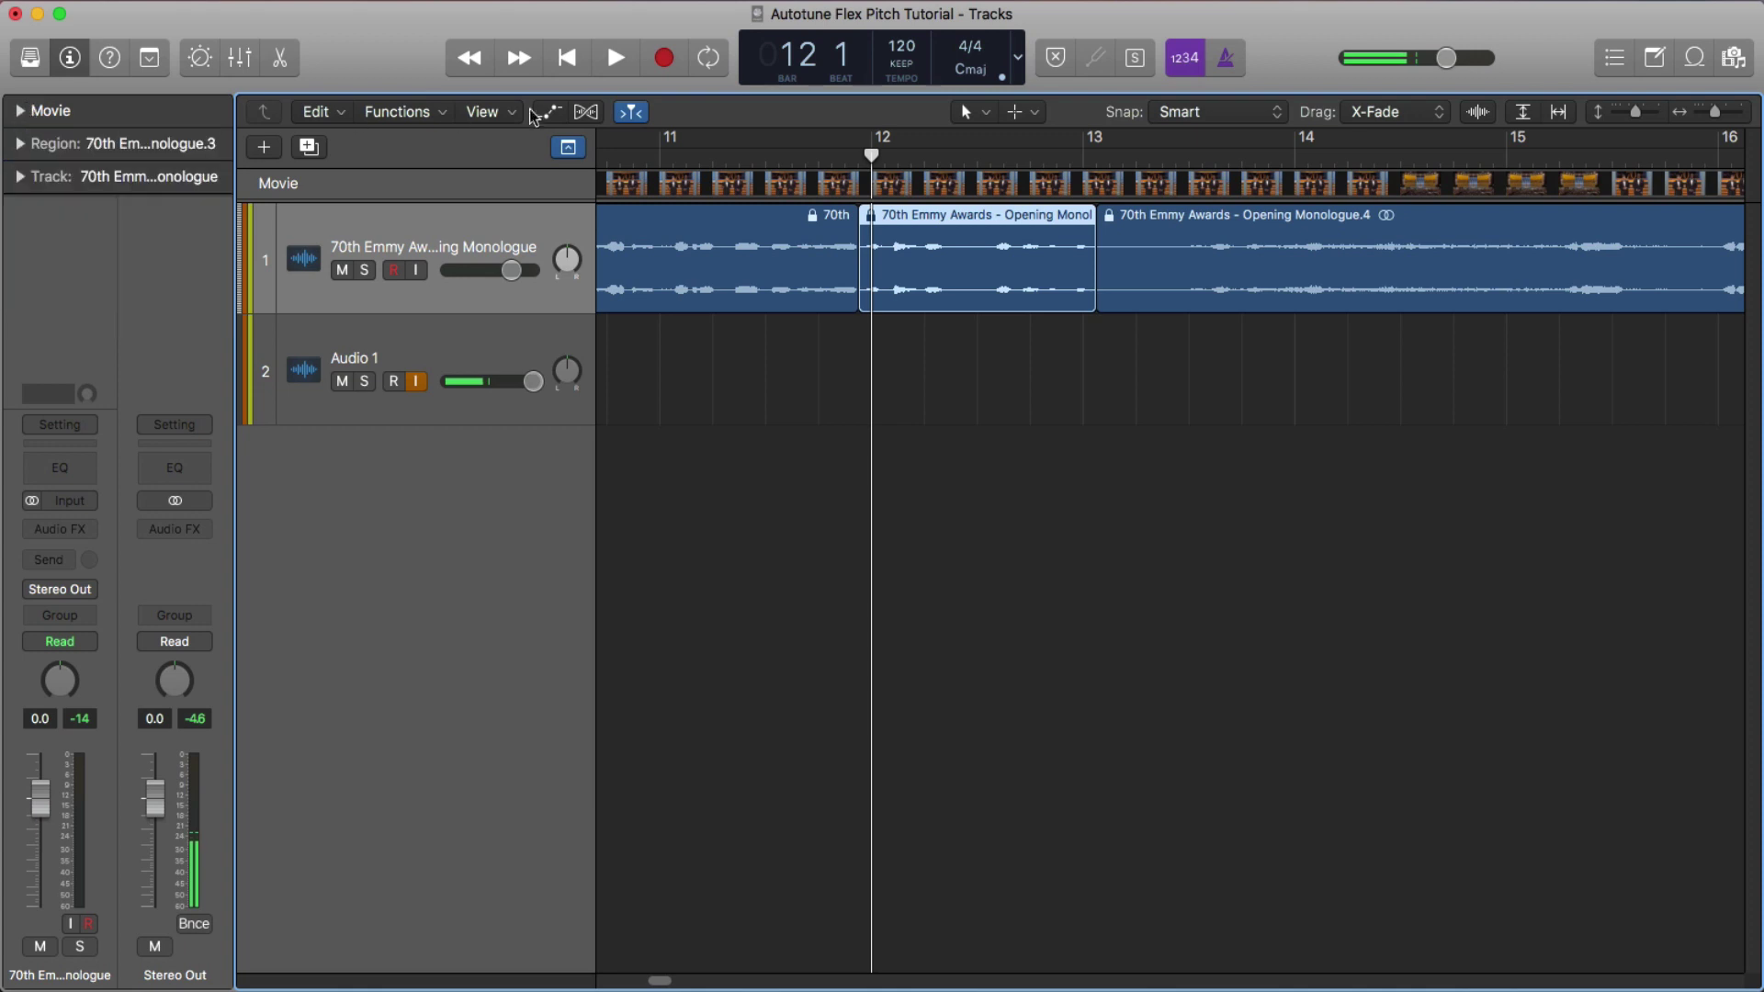
Play the isolated phrase from bar 12 to check its content
click(908, 327)
click(923, 294)
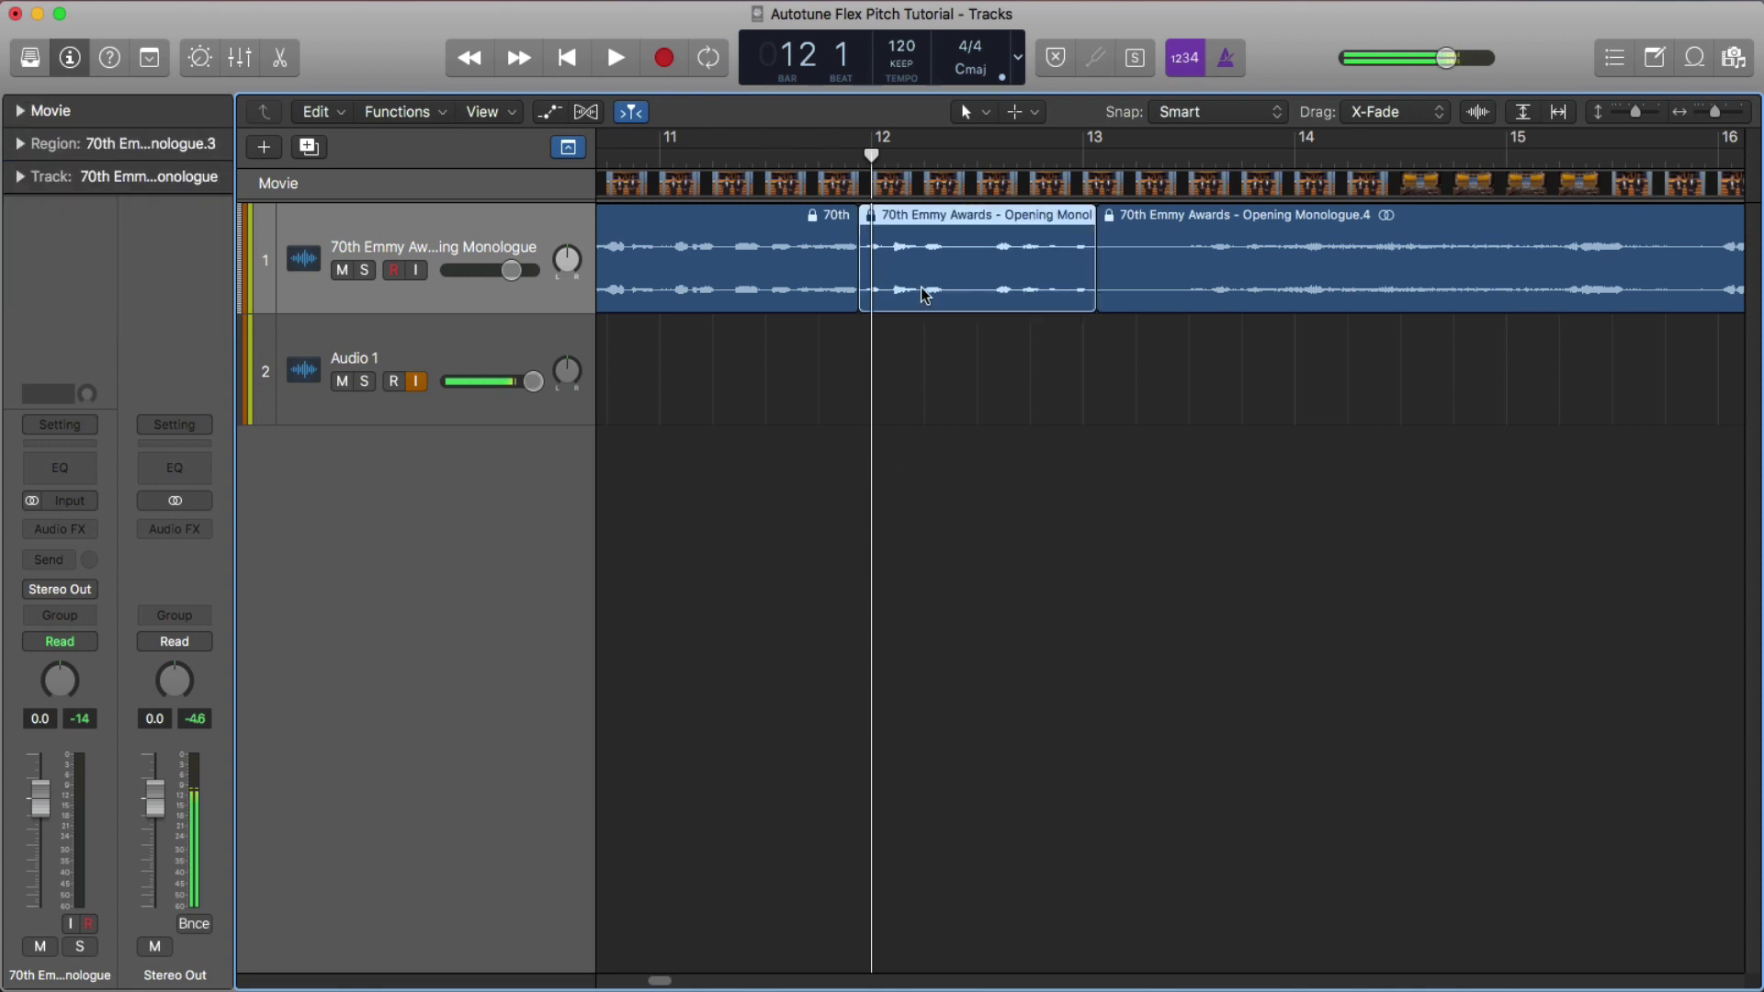
key(space)
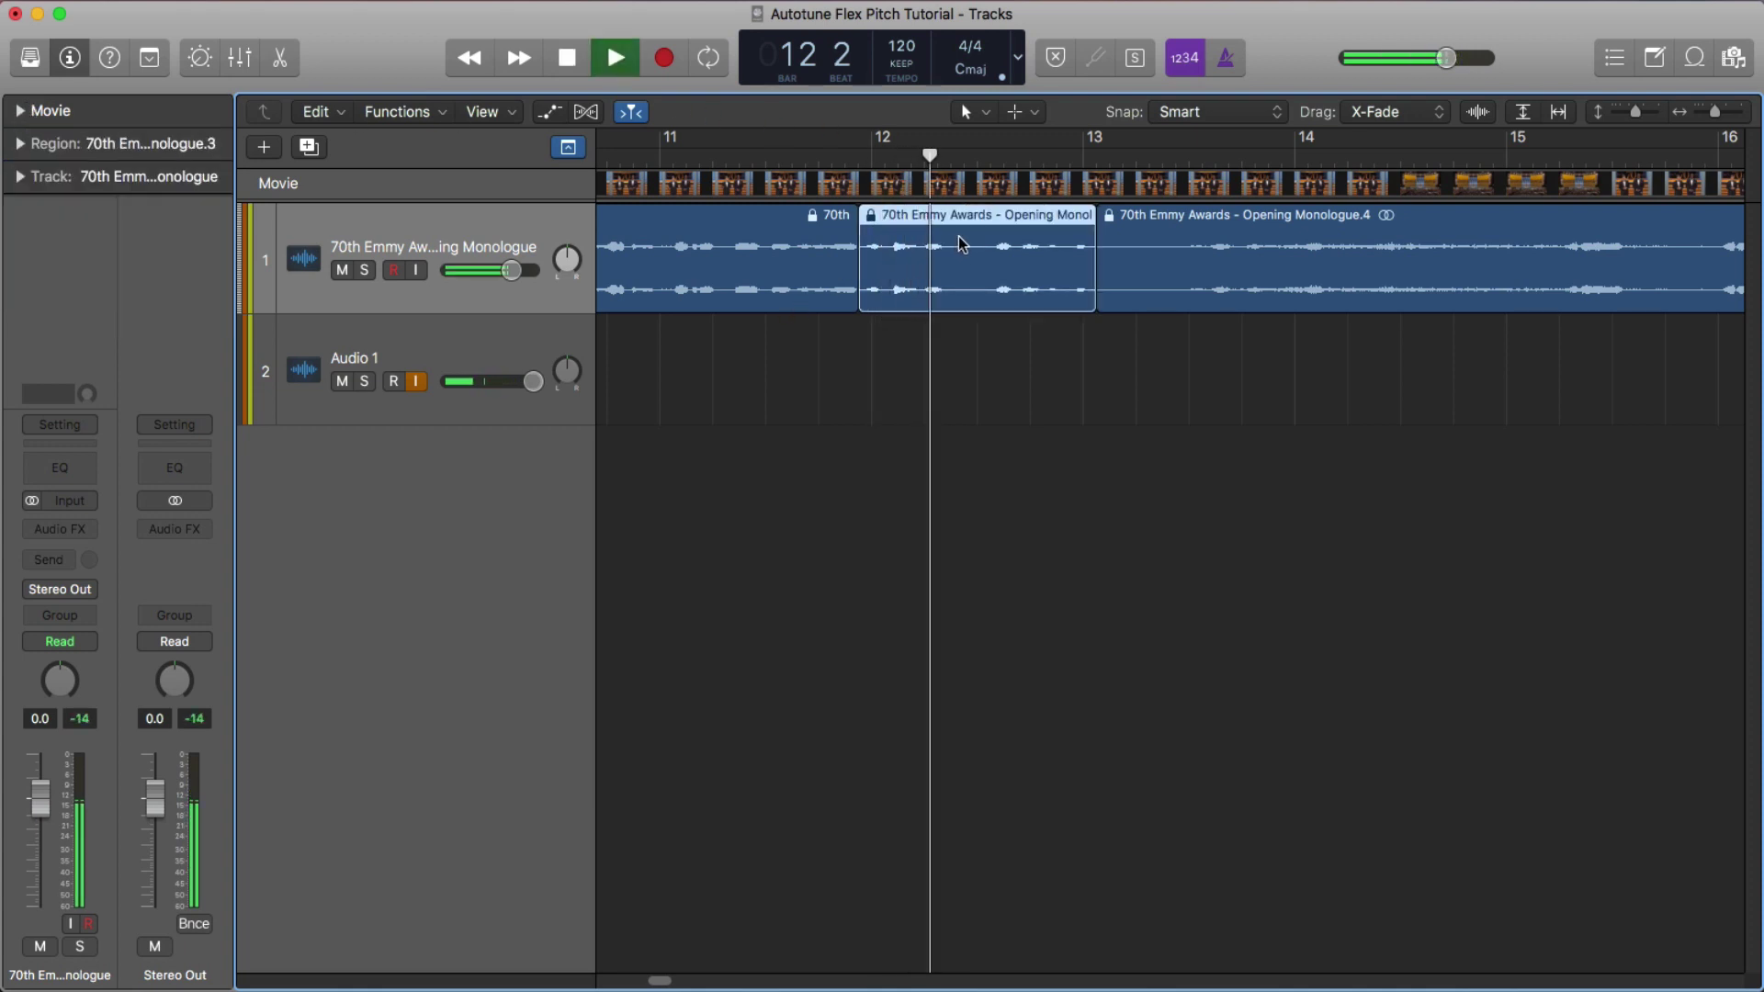
key(space)
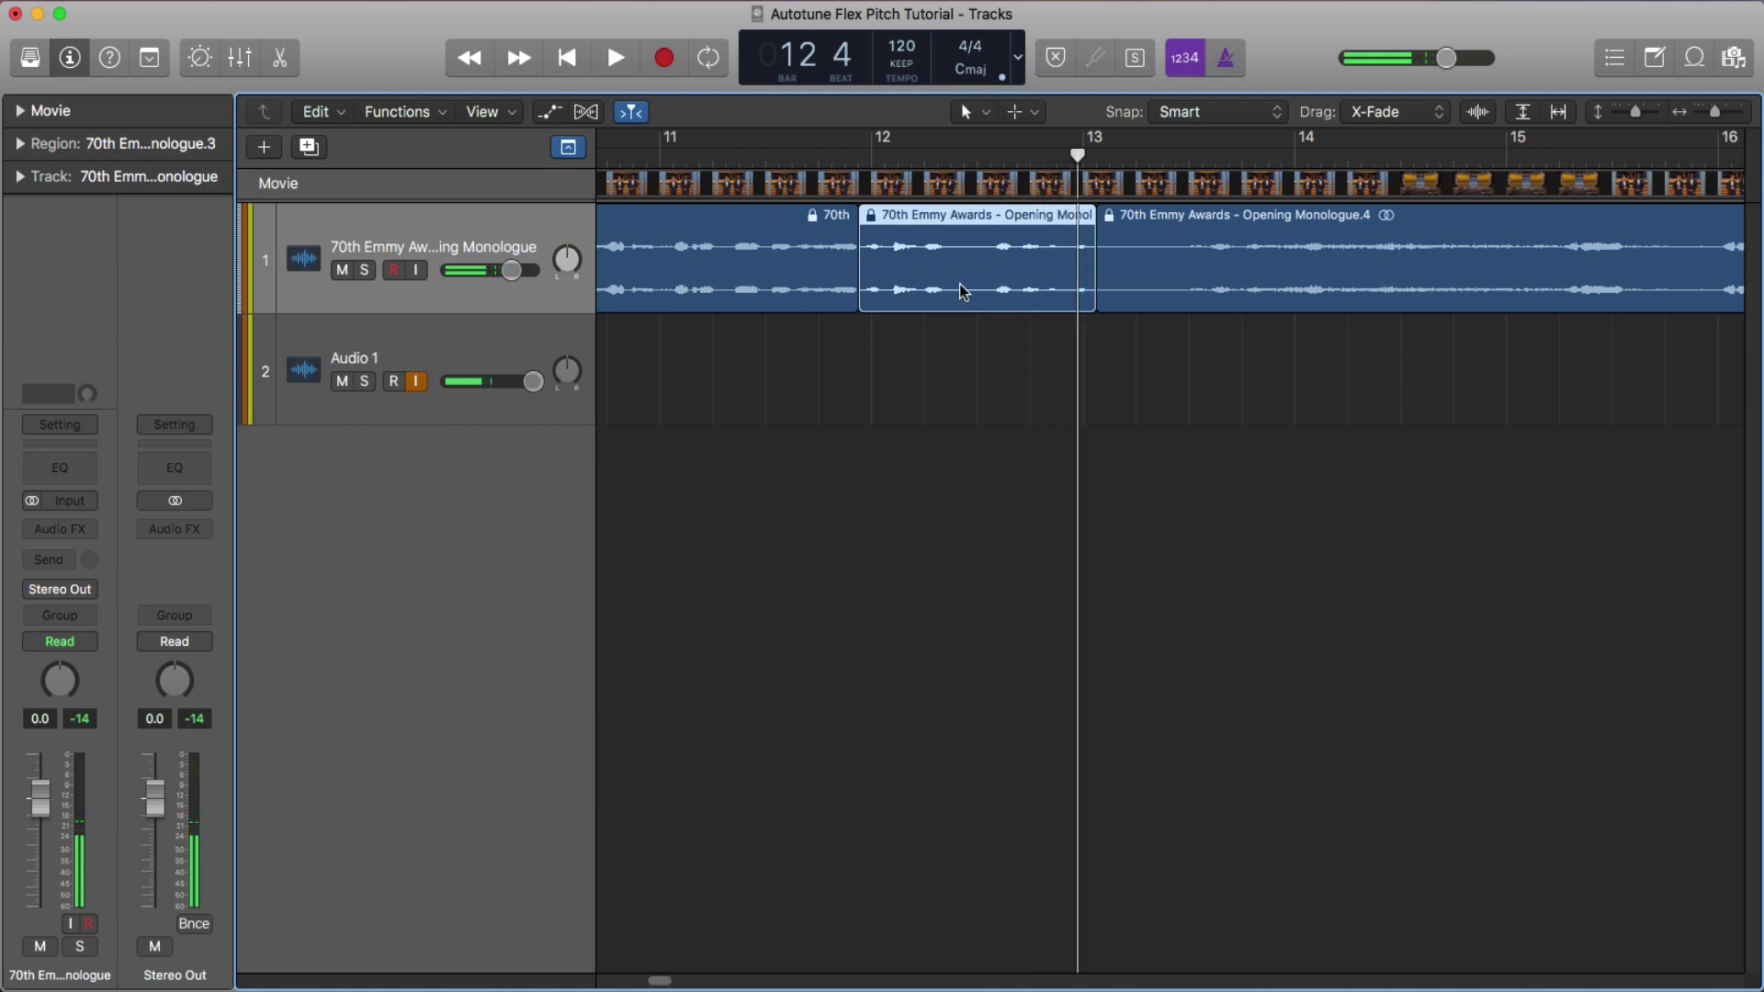
click(705, 273)
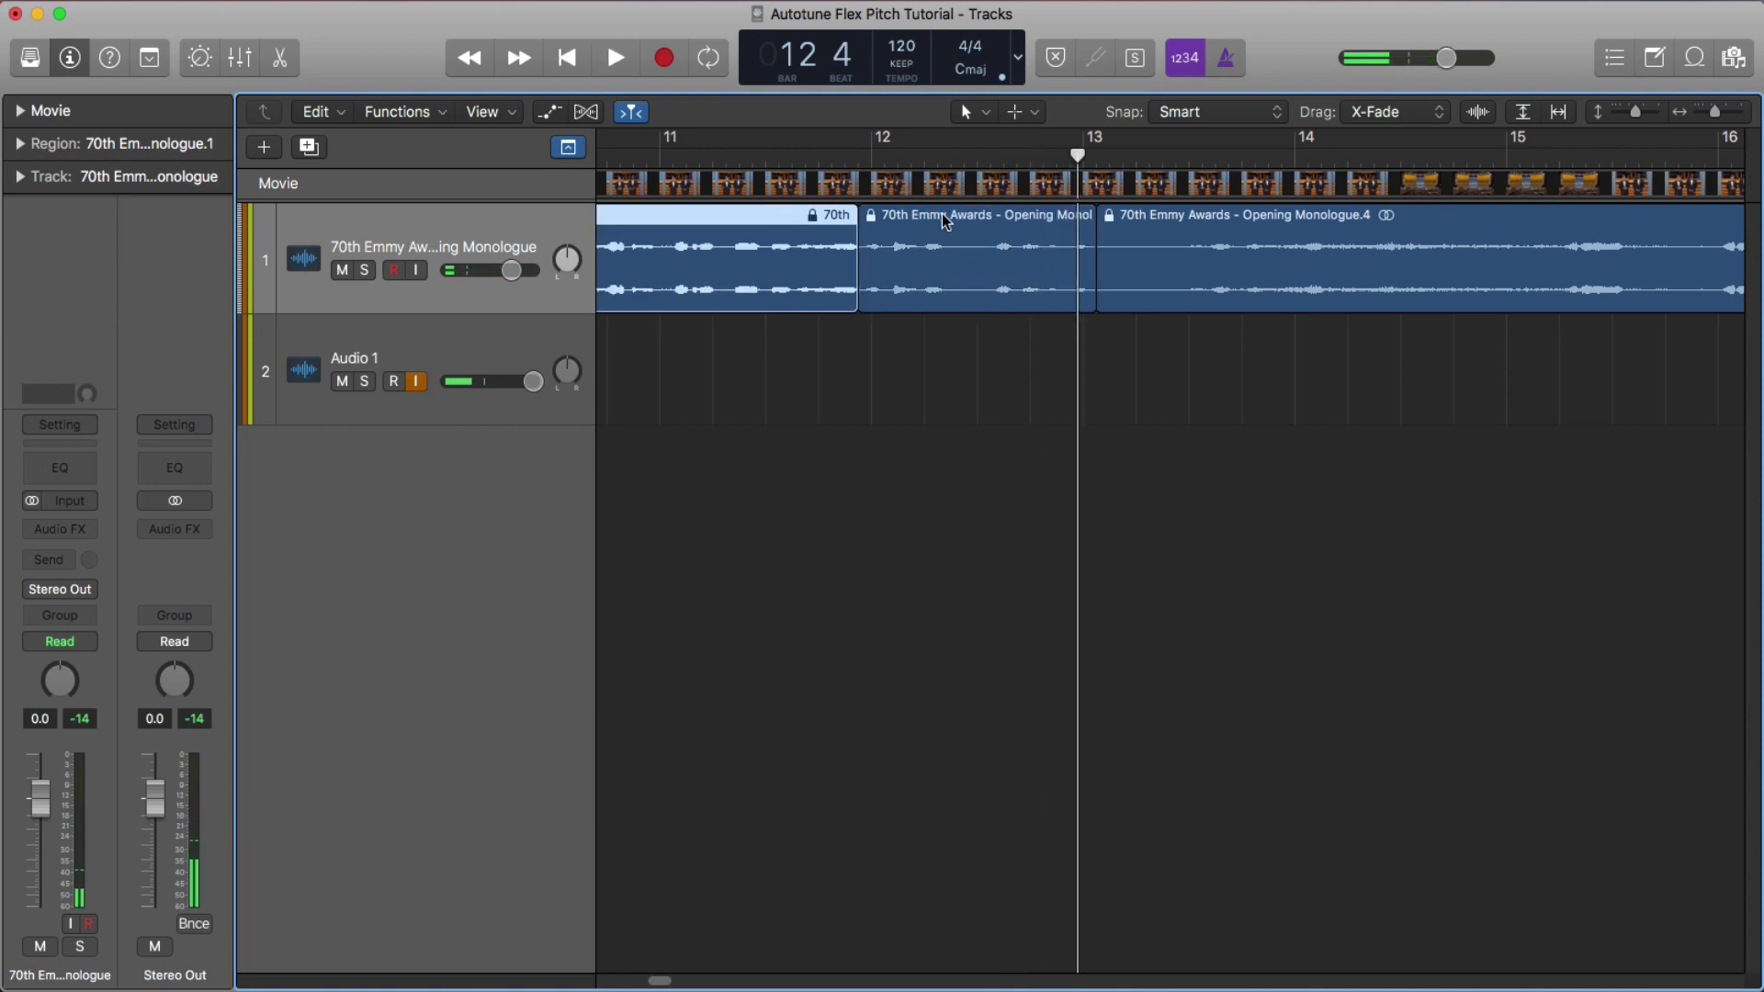
key(Delete)
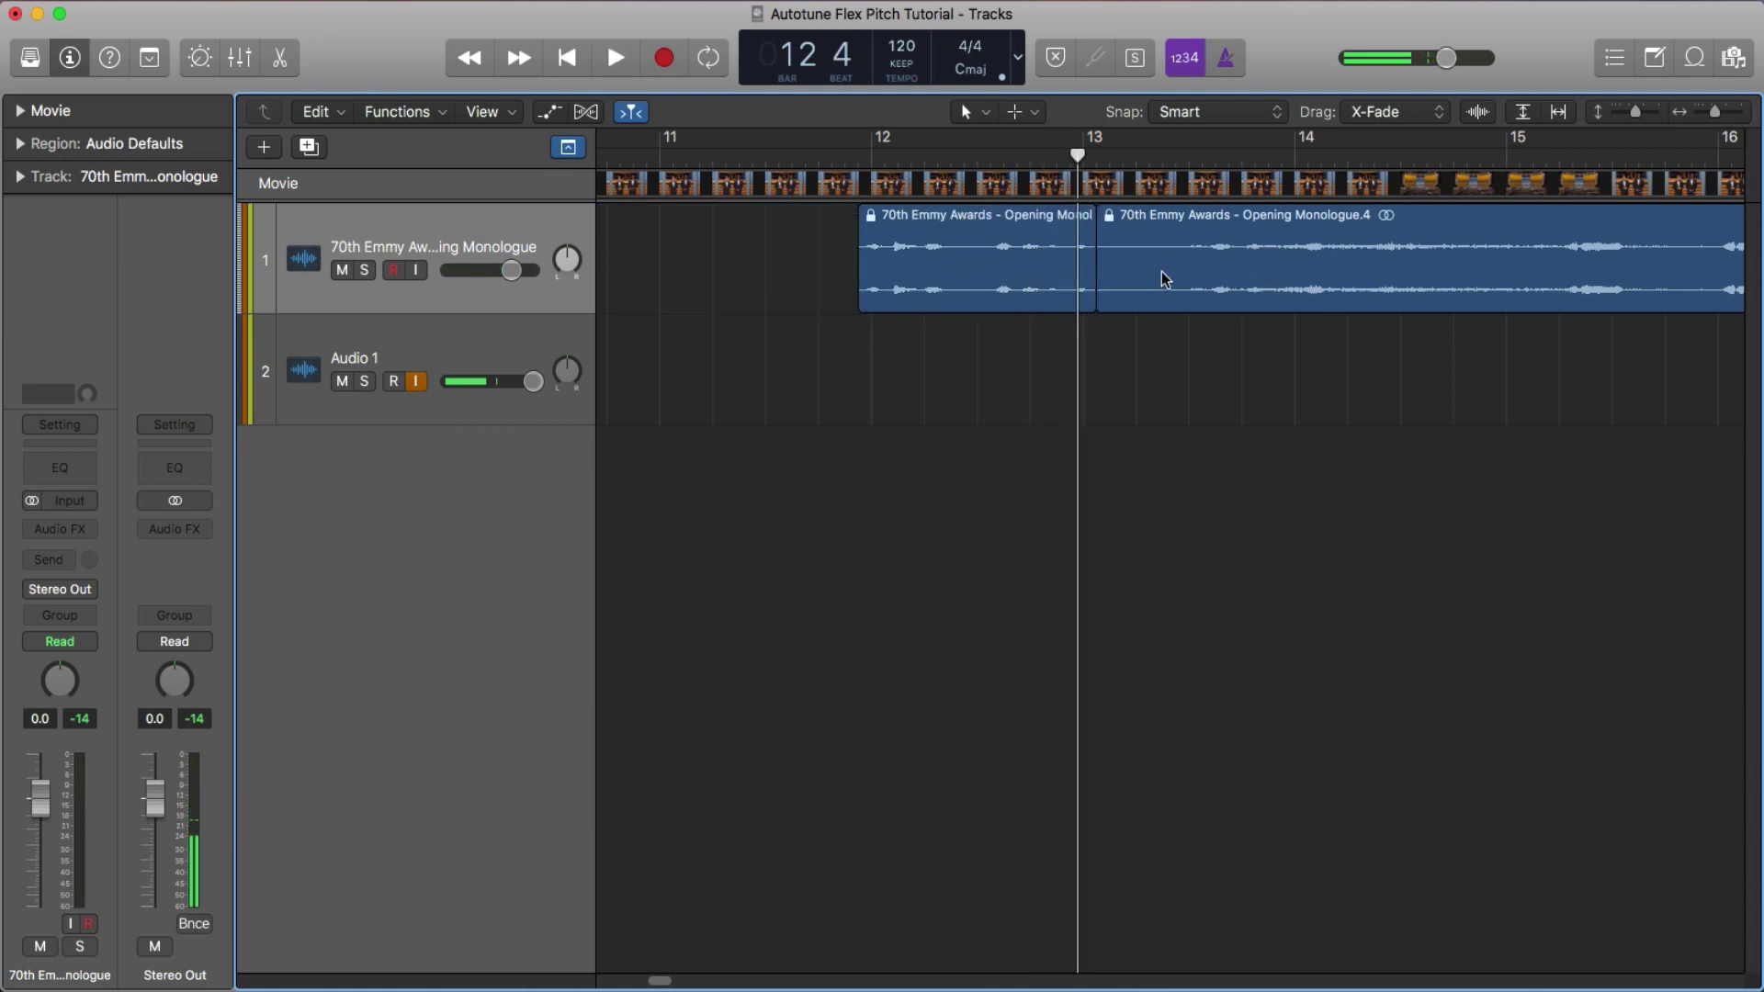
key(super+z)
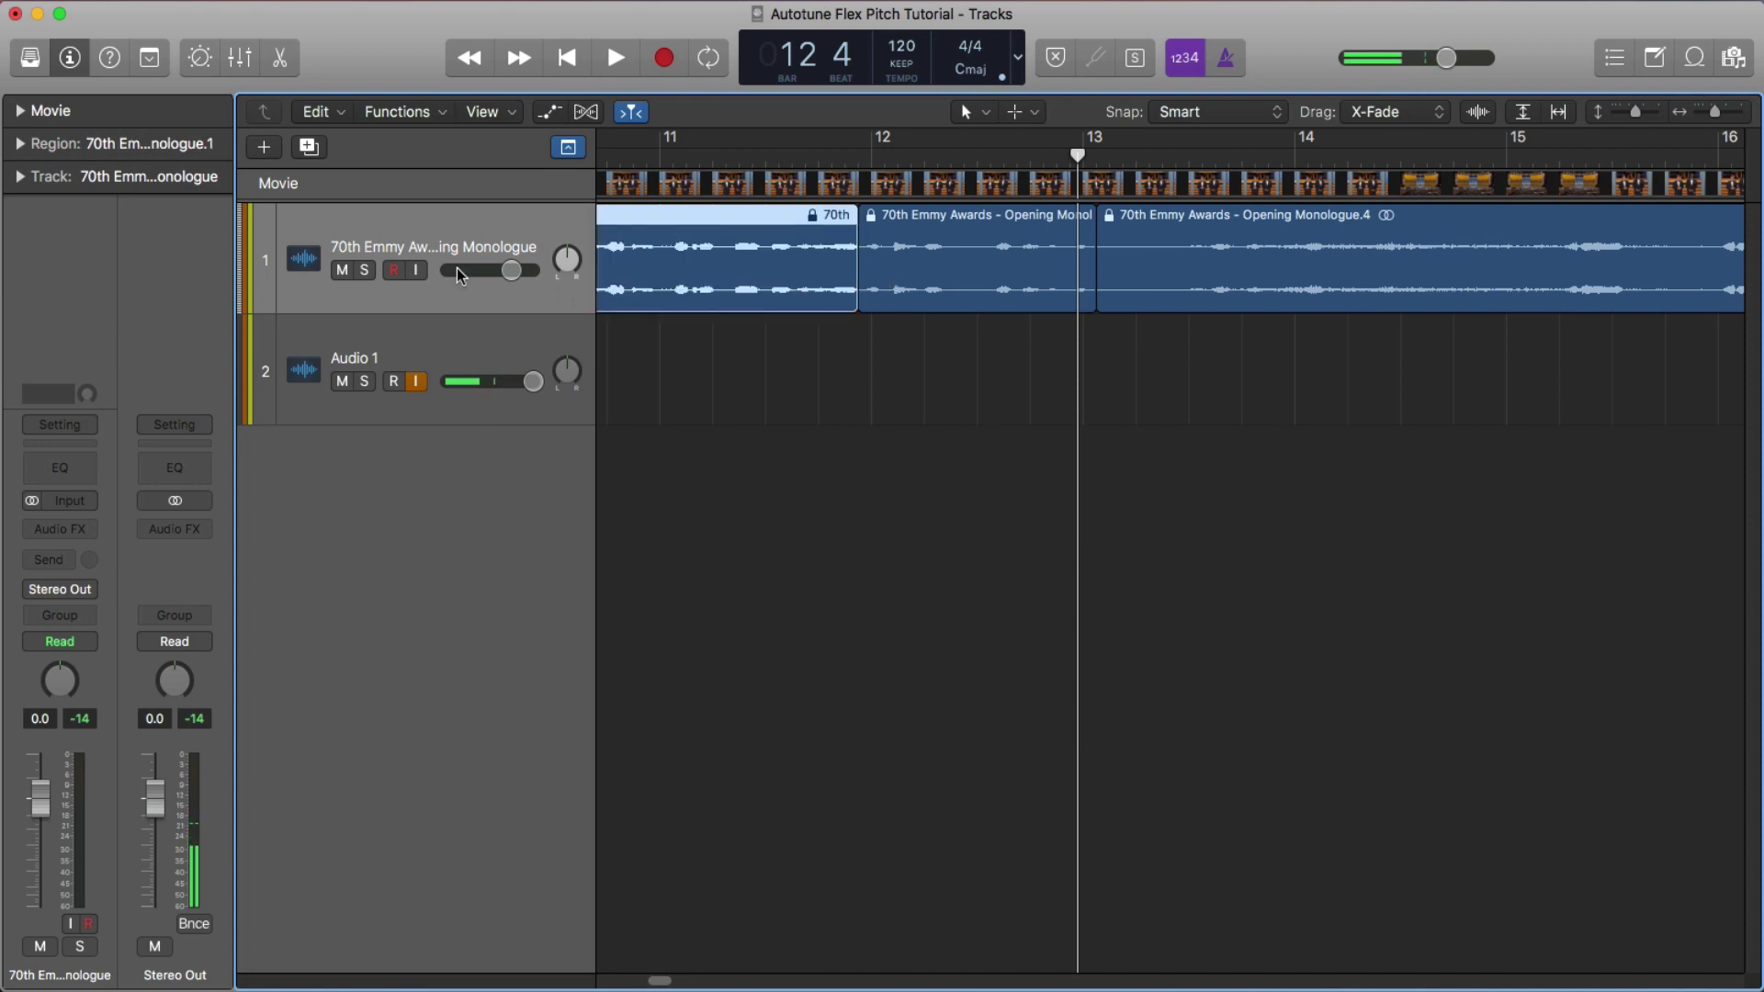
Create one new audio track with Input 1 and Output 1 + 2 below the monologue track
click(266, 149)
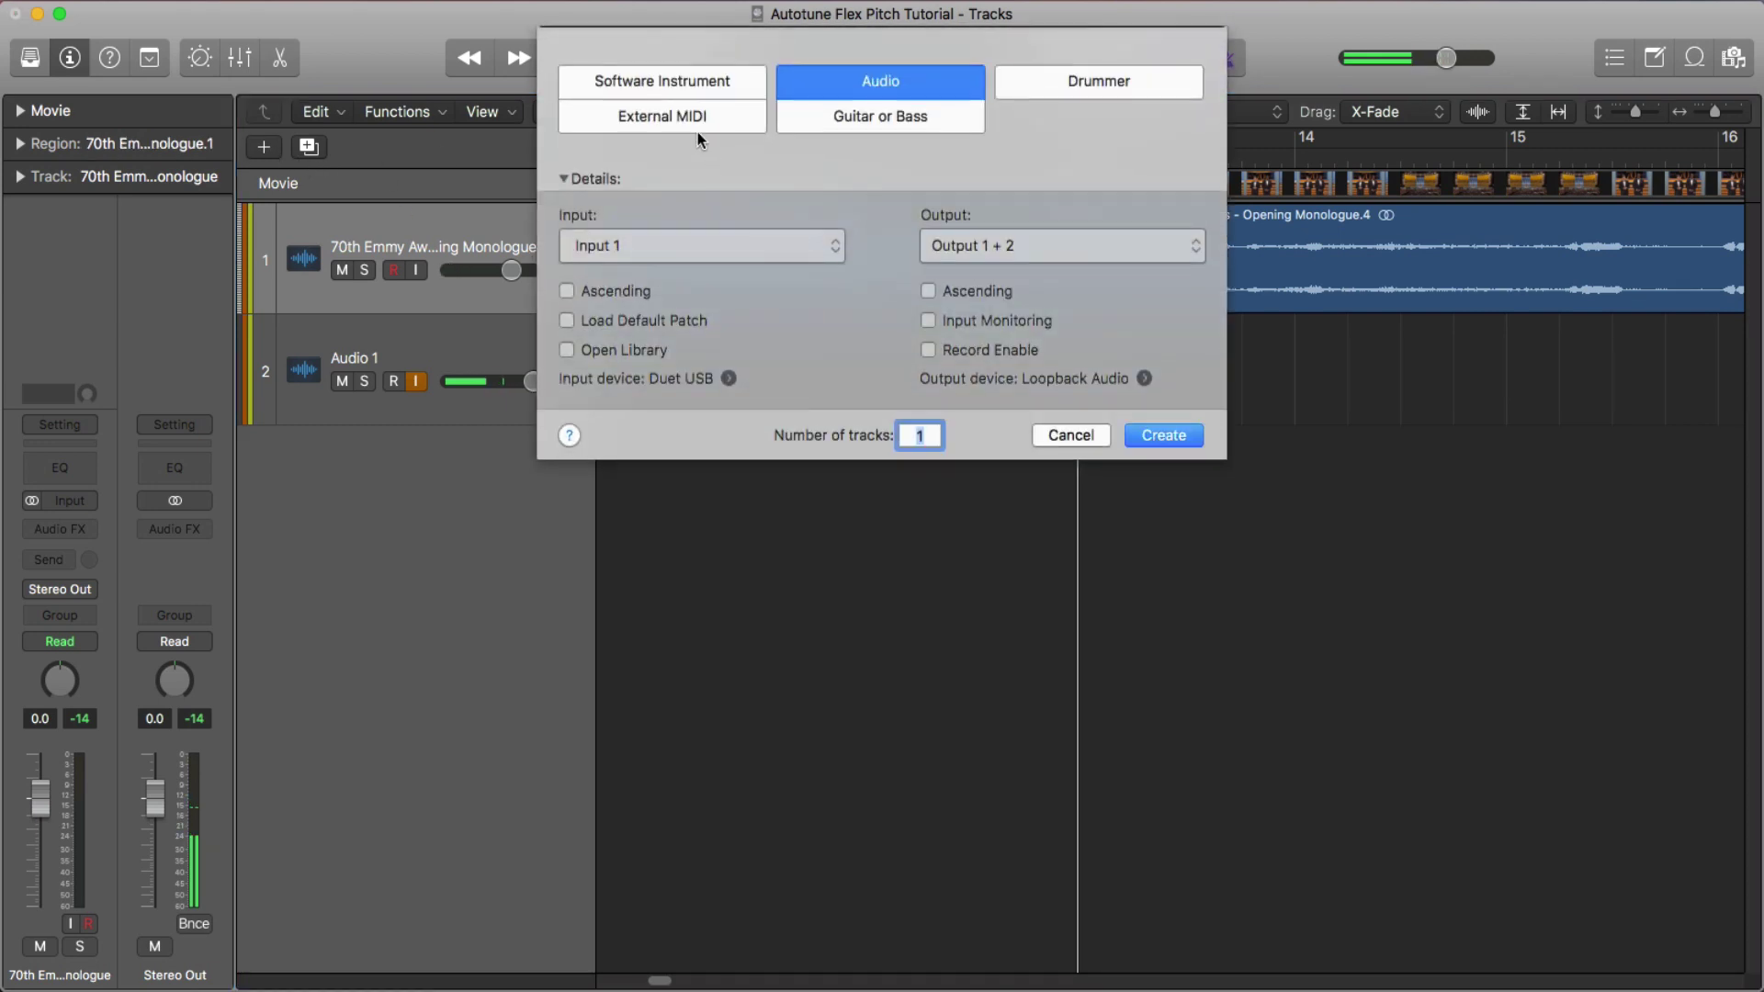
key(Return)
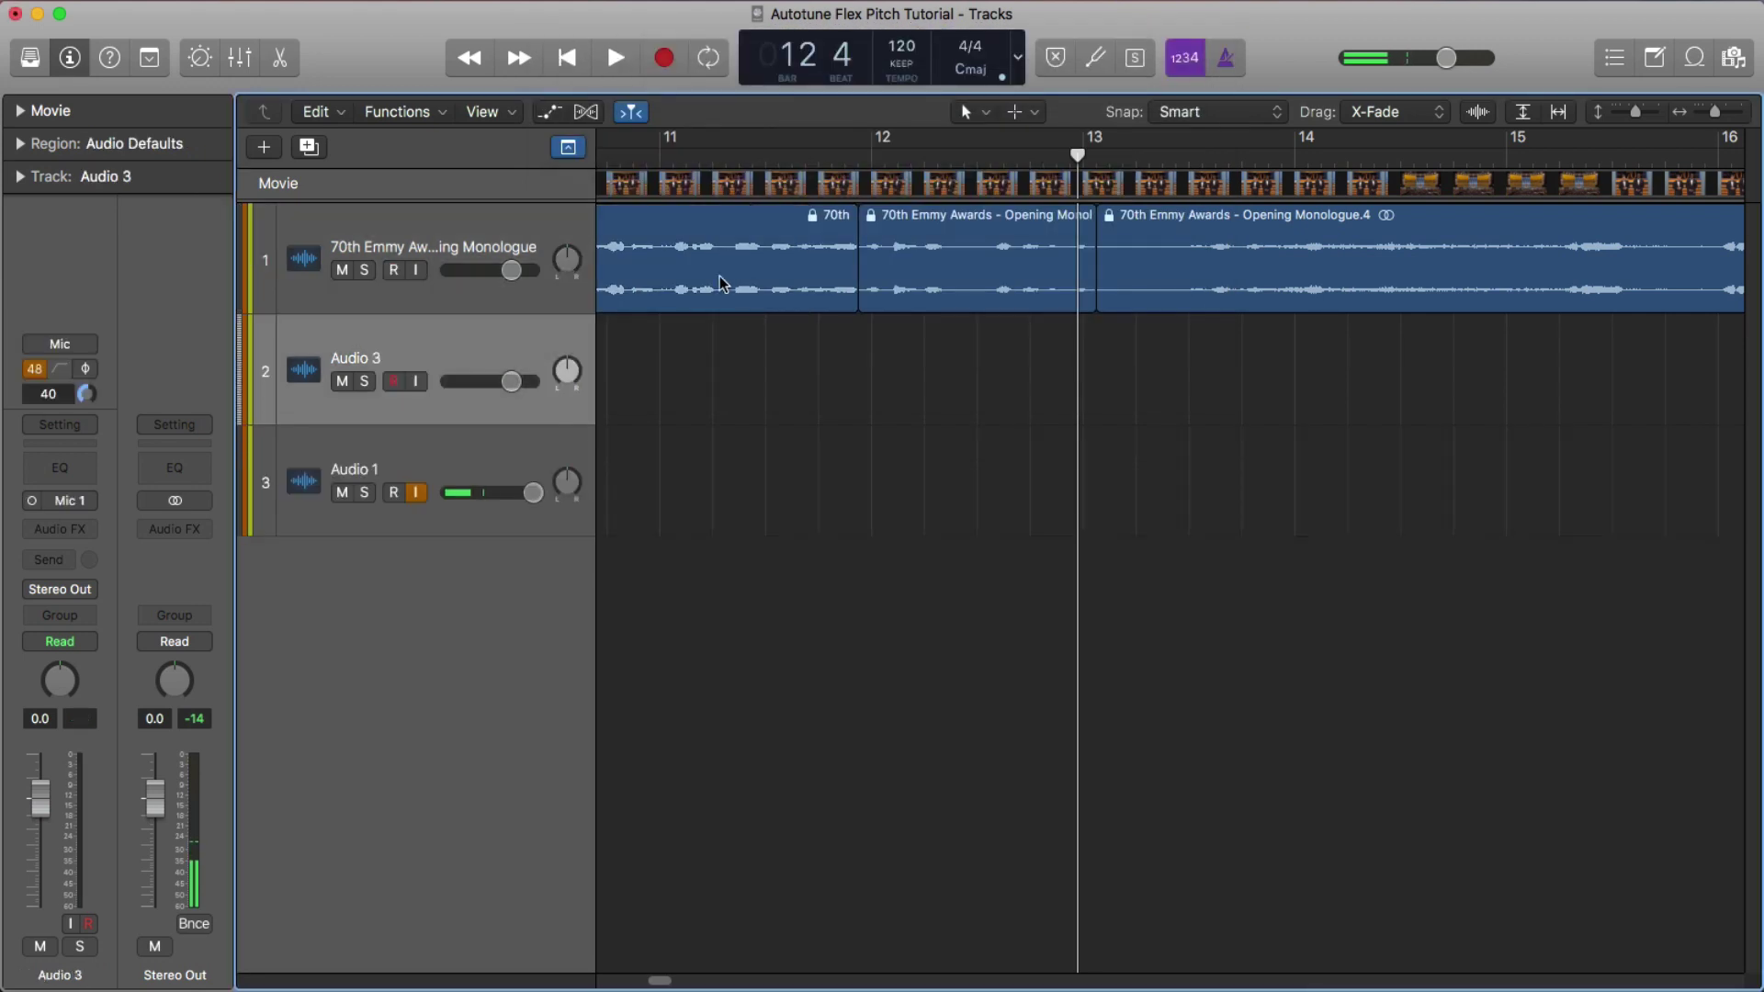
key(Down)
click(443, 356)
Copy the isolated phrase region onto the new Audio 3 track at the same position and mute the original monologue track
drag(952, 281, 909, 273)
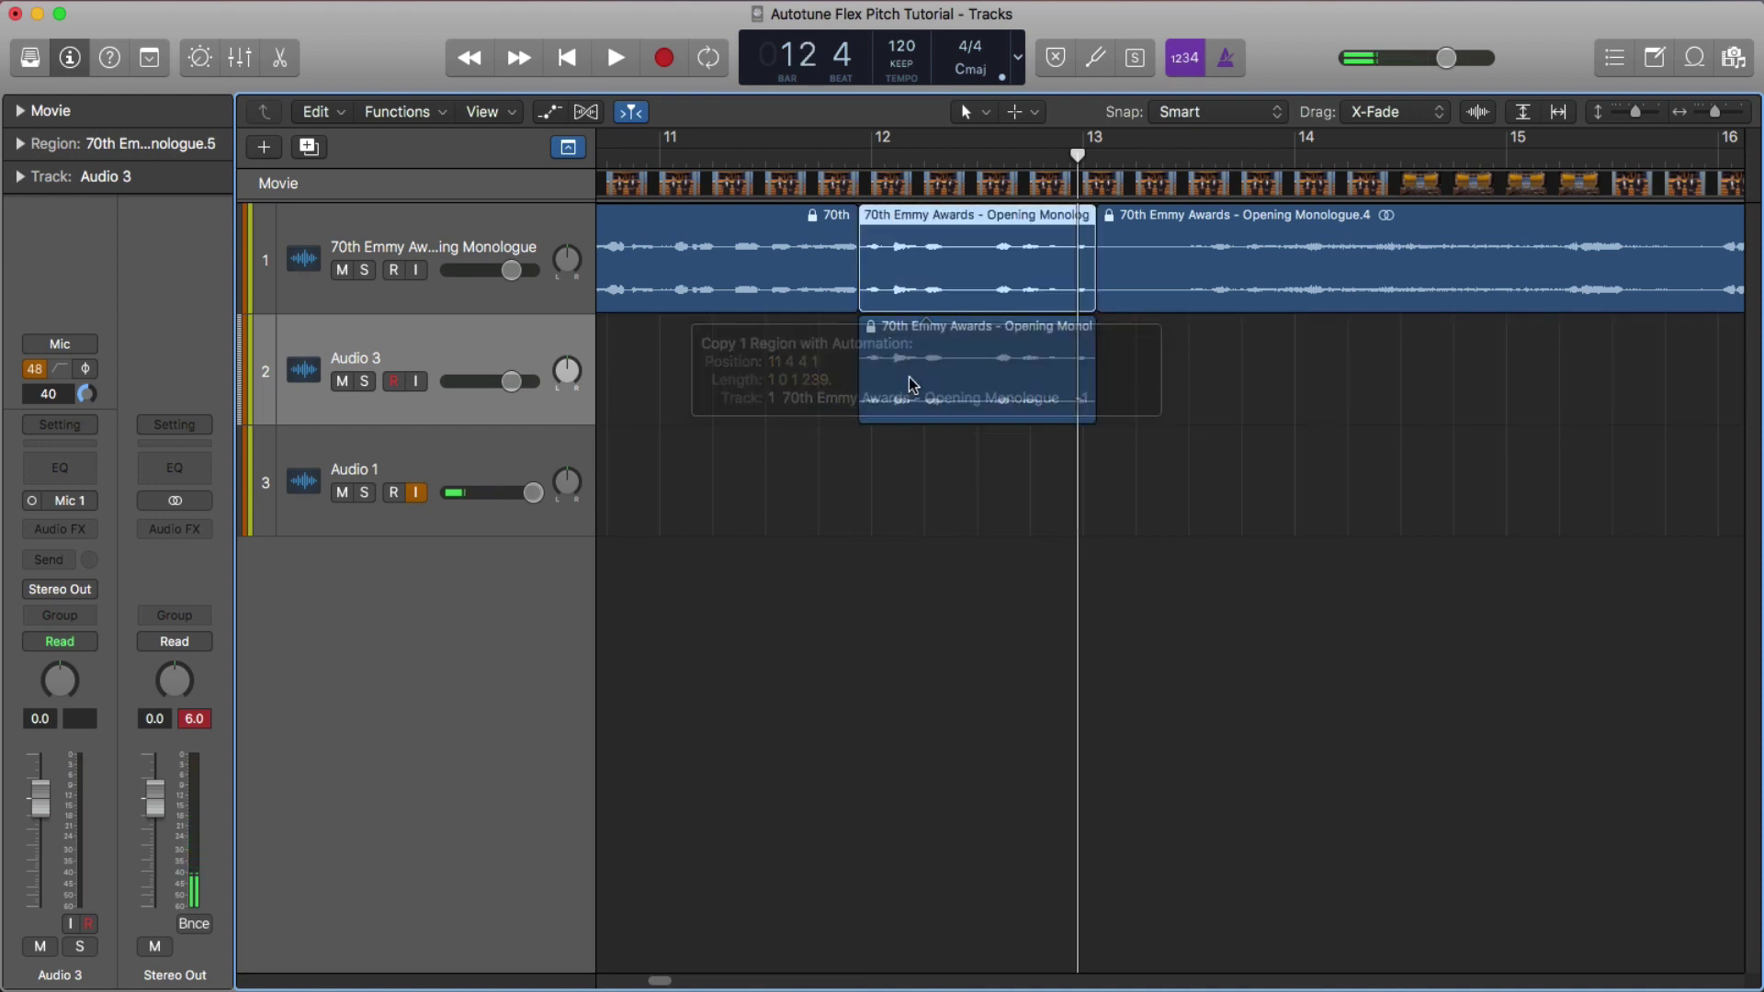
click(342, 270)
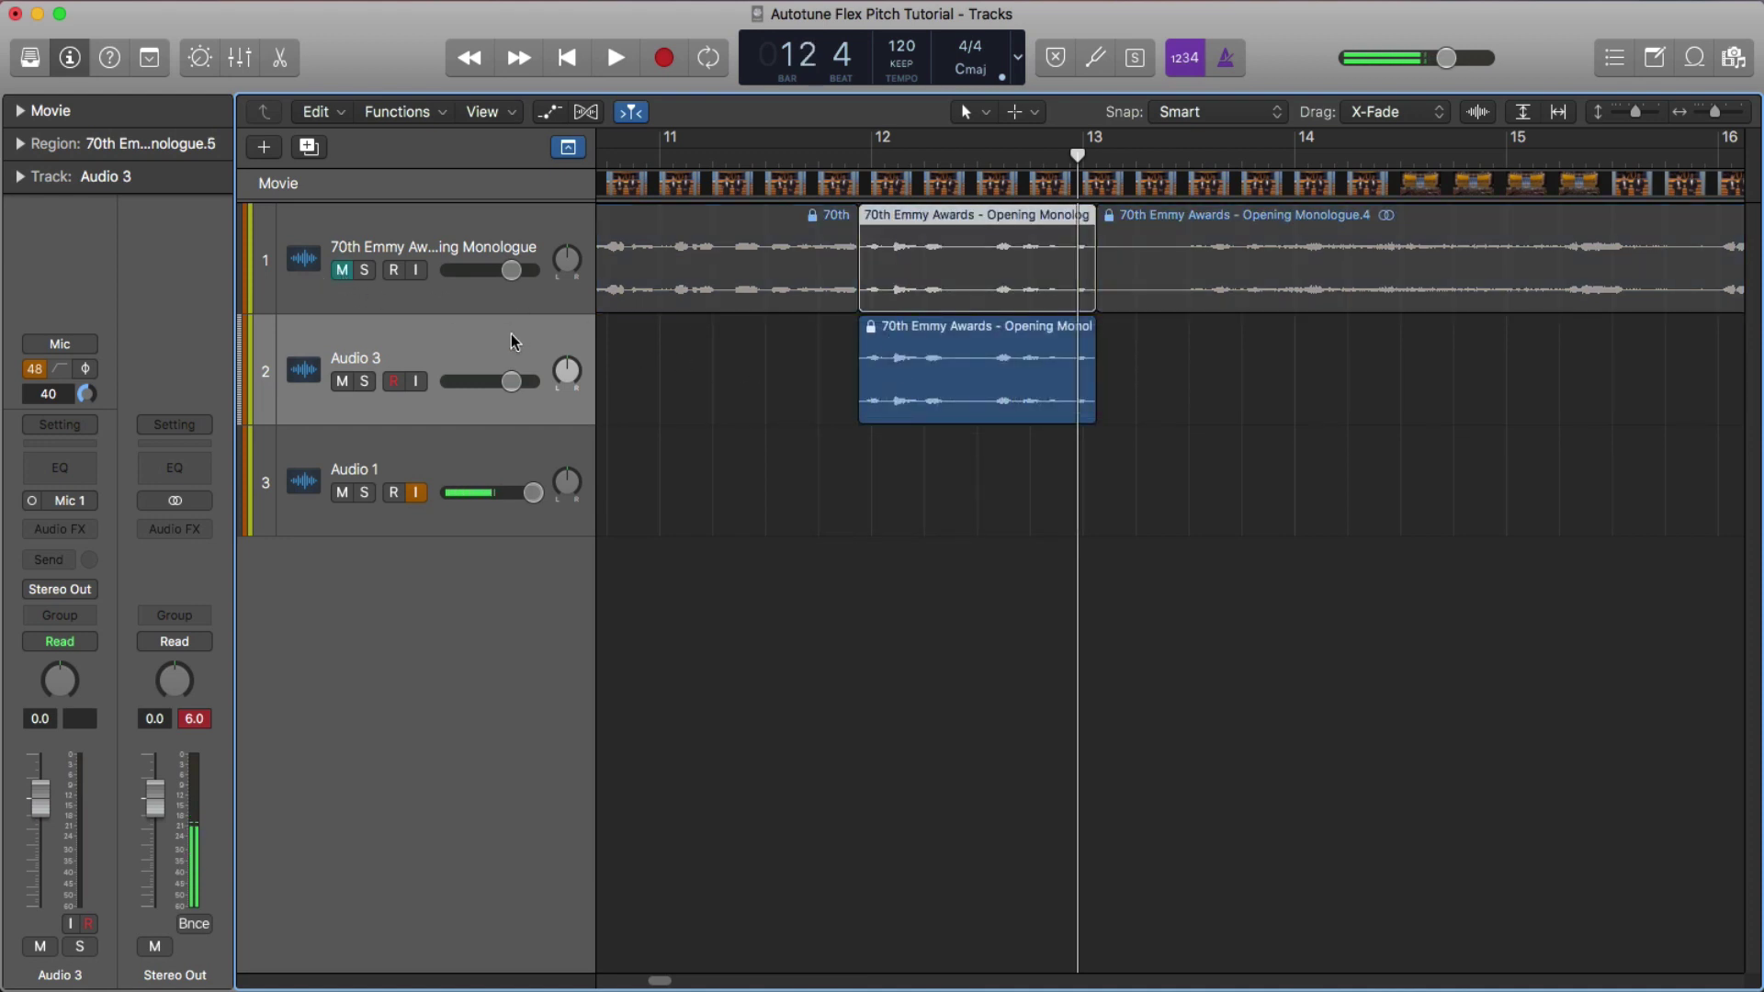
click(891, 340)
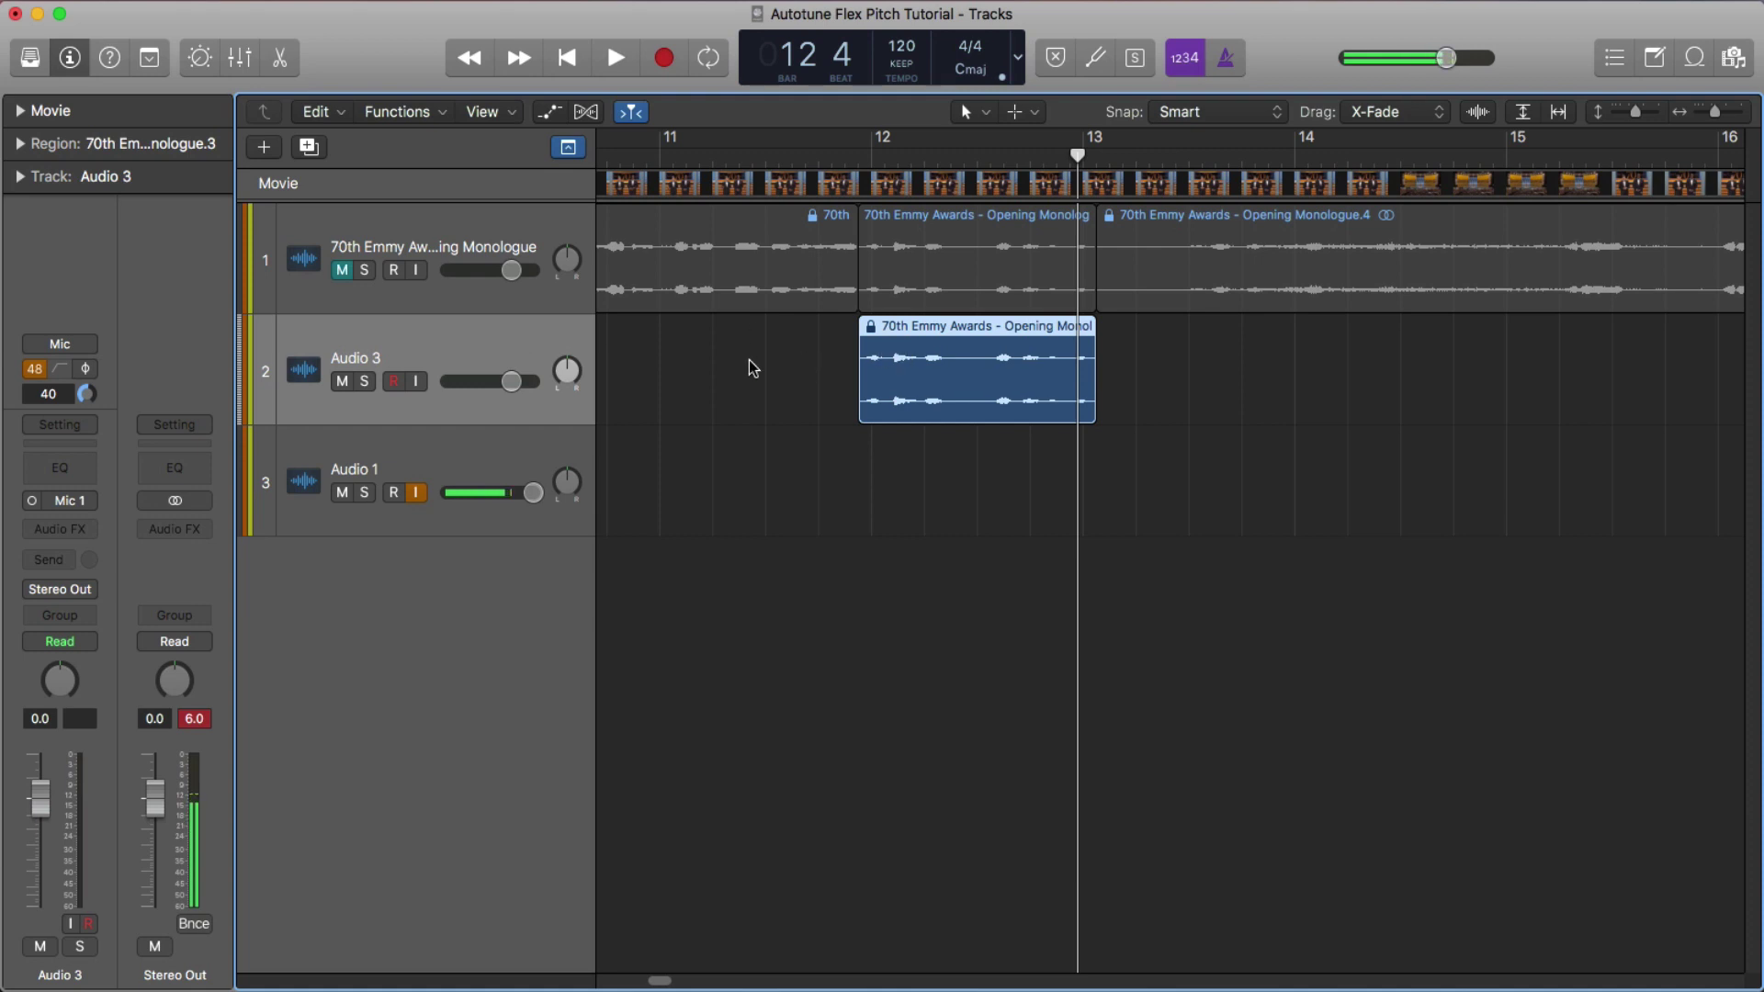
Insert the Antares Auto-Tune 8.1 plug-in in its Mono->Stereo version on the Audio 3 track
click(195, 719)
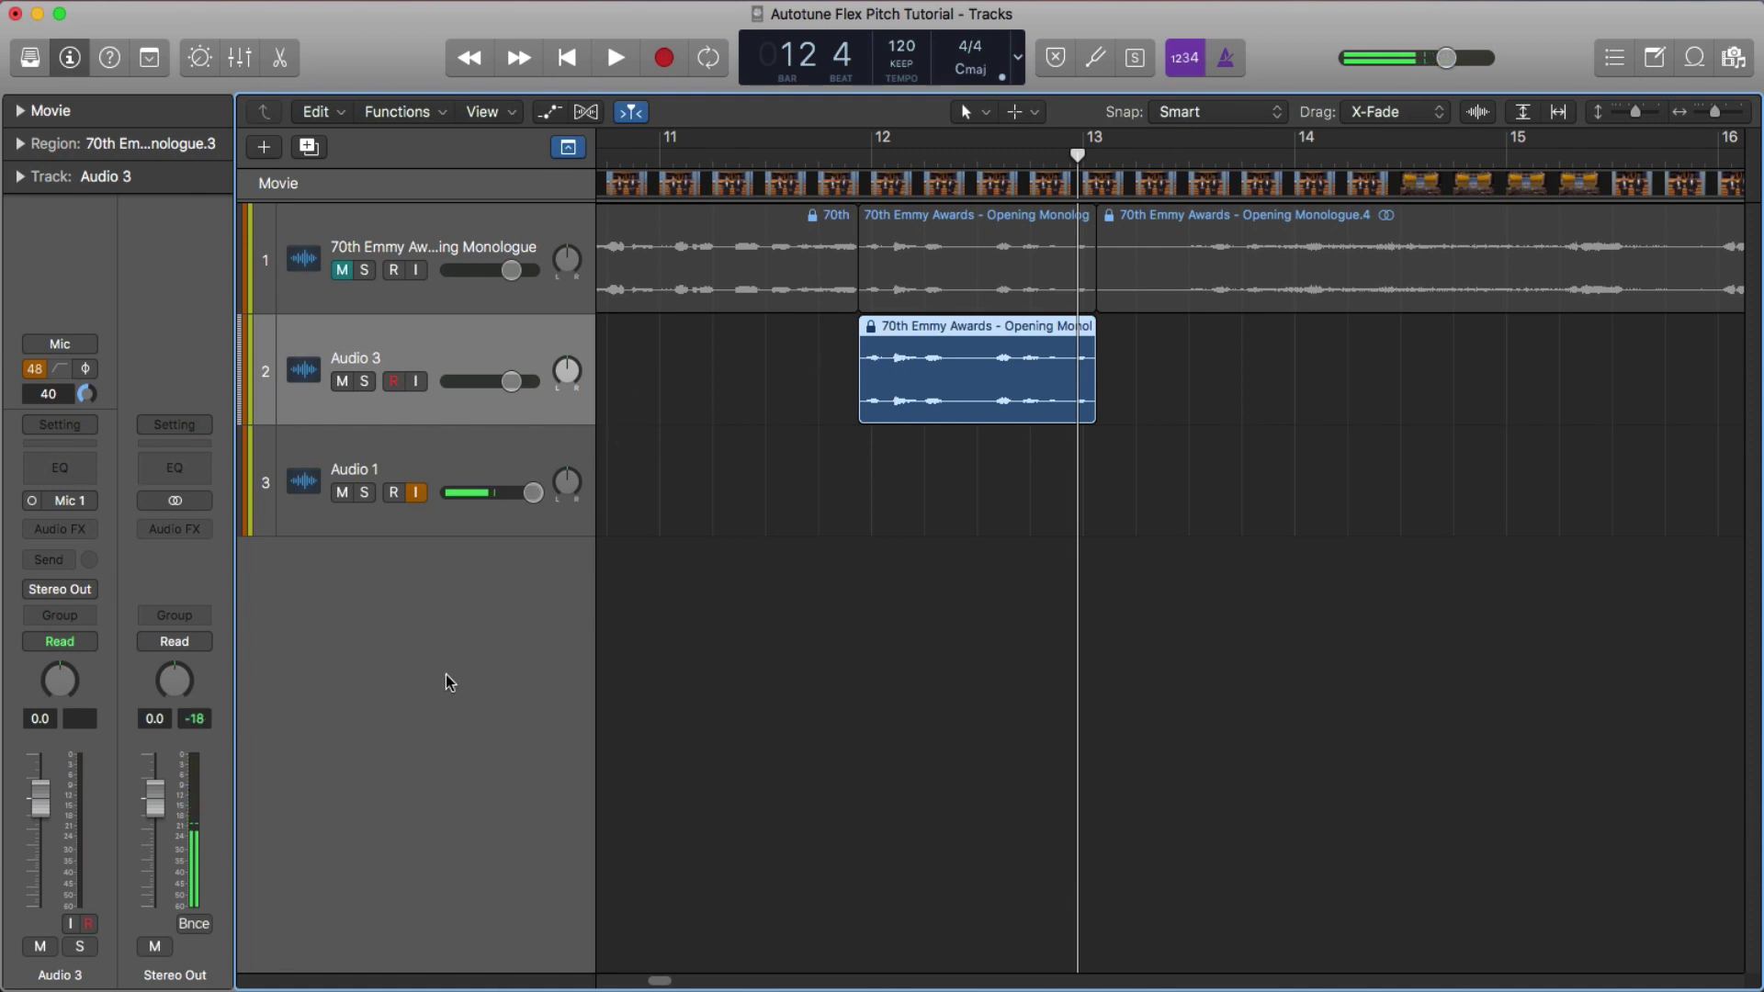
click(46, 530)
mouse_move(175, 933)
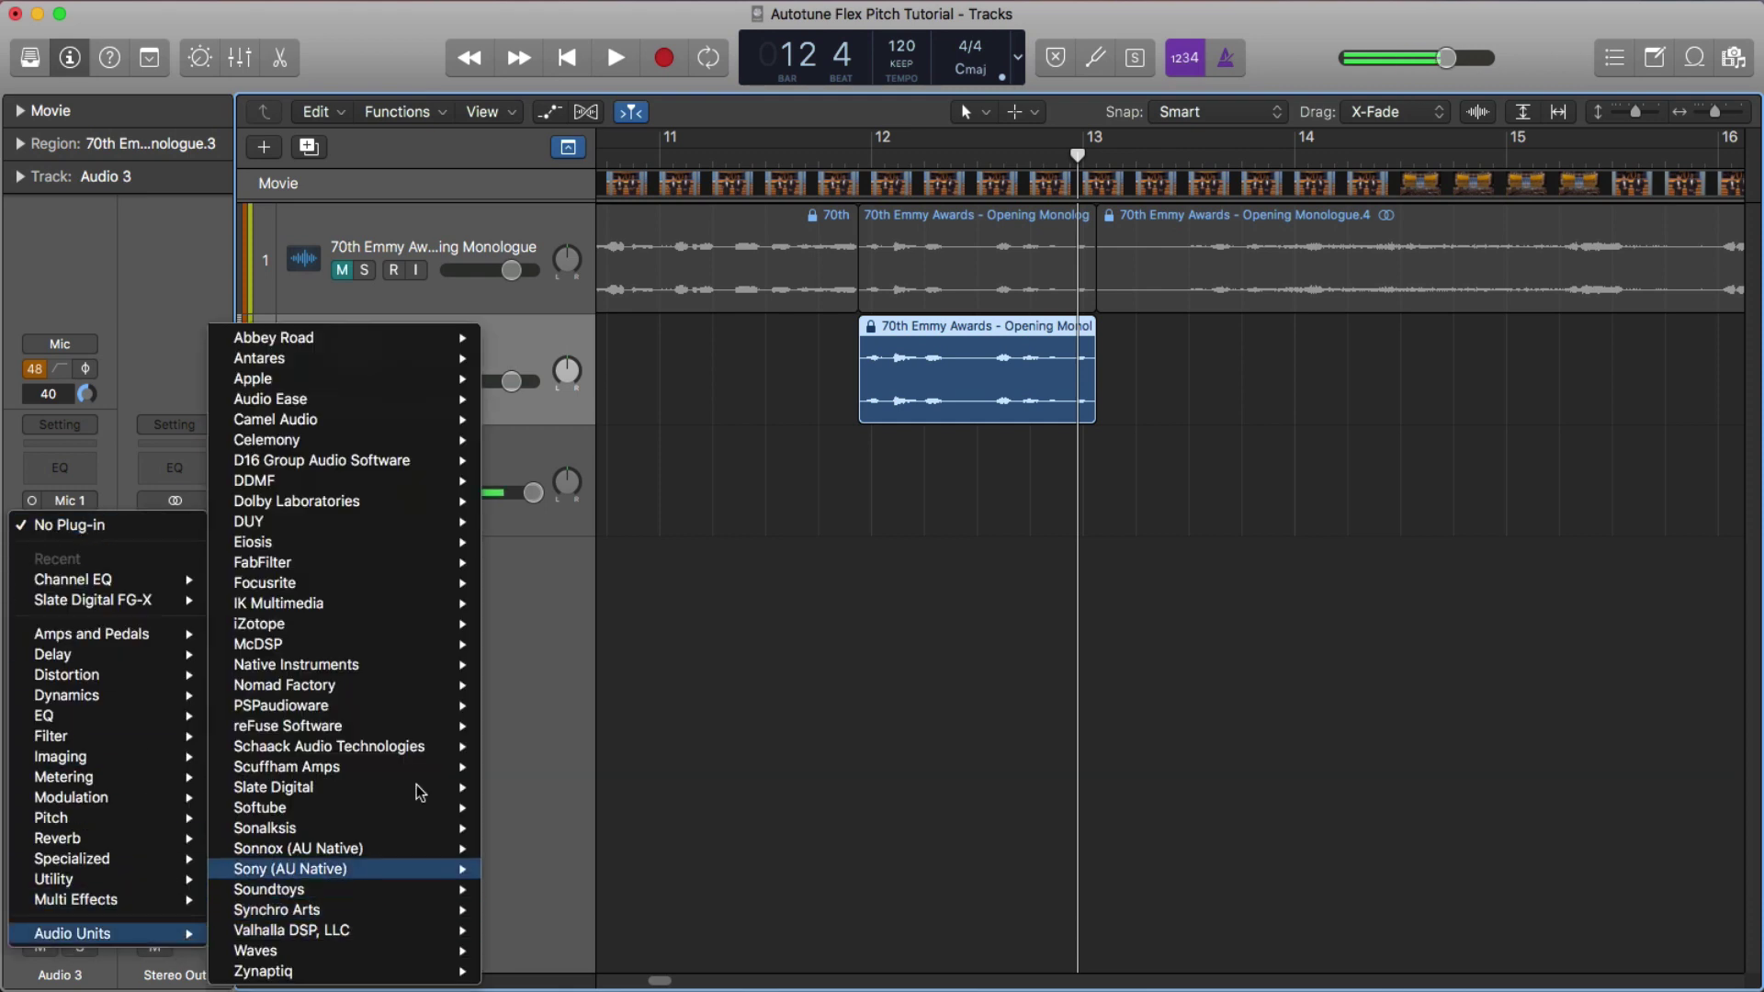
mouse_move(355, 360)
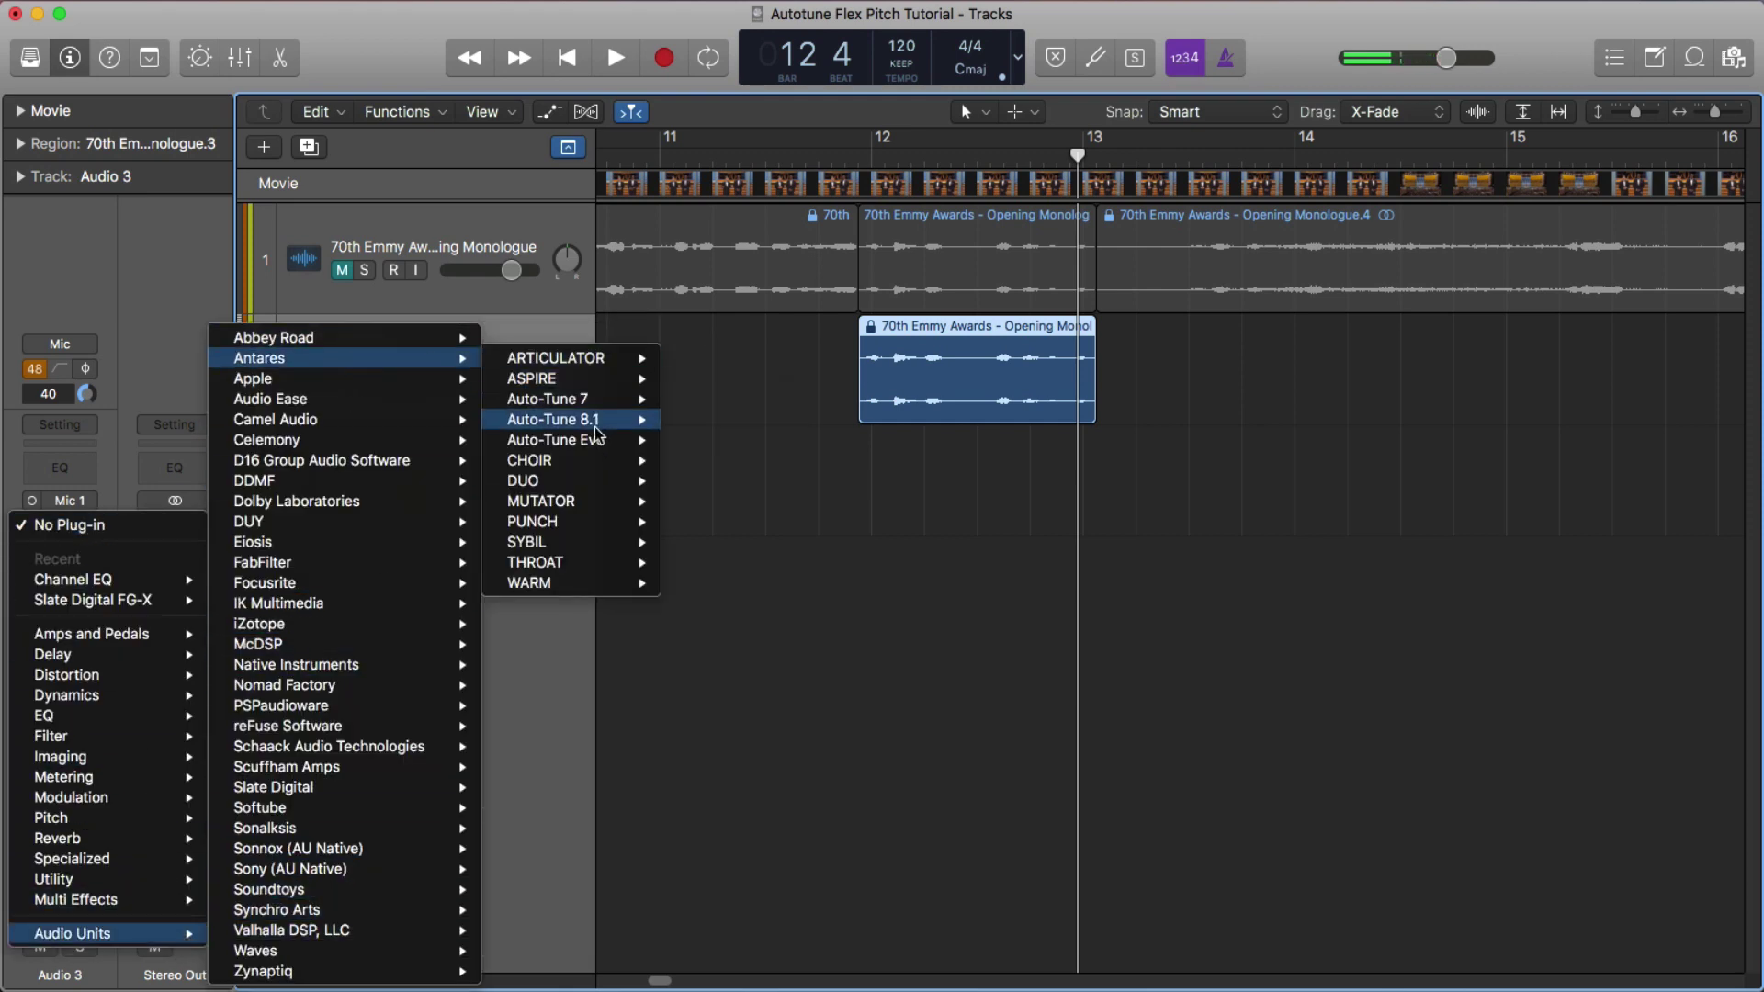
mouse_move(593, 423)
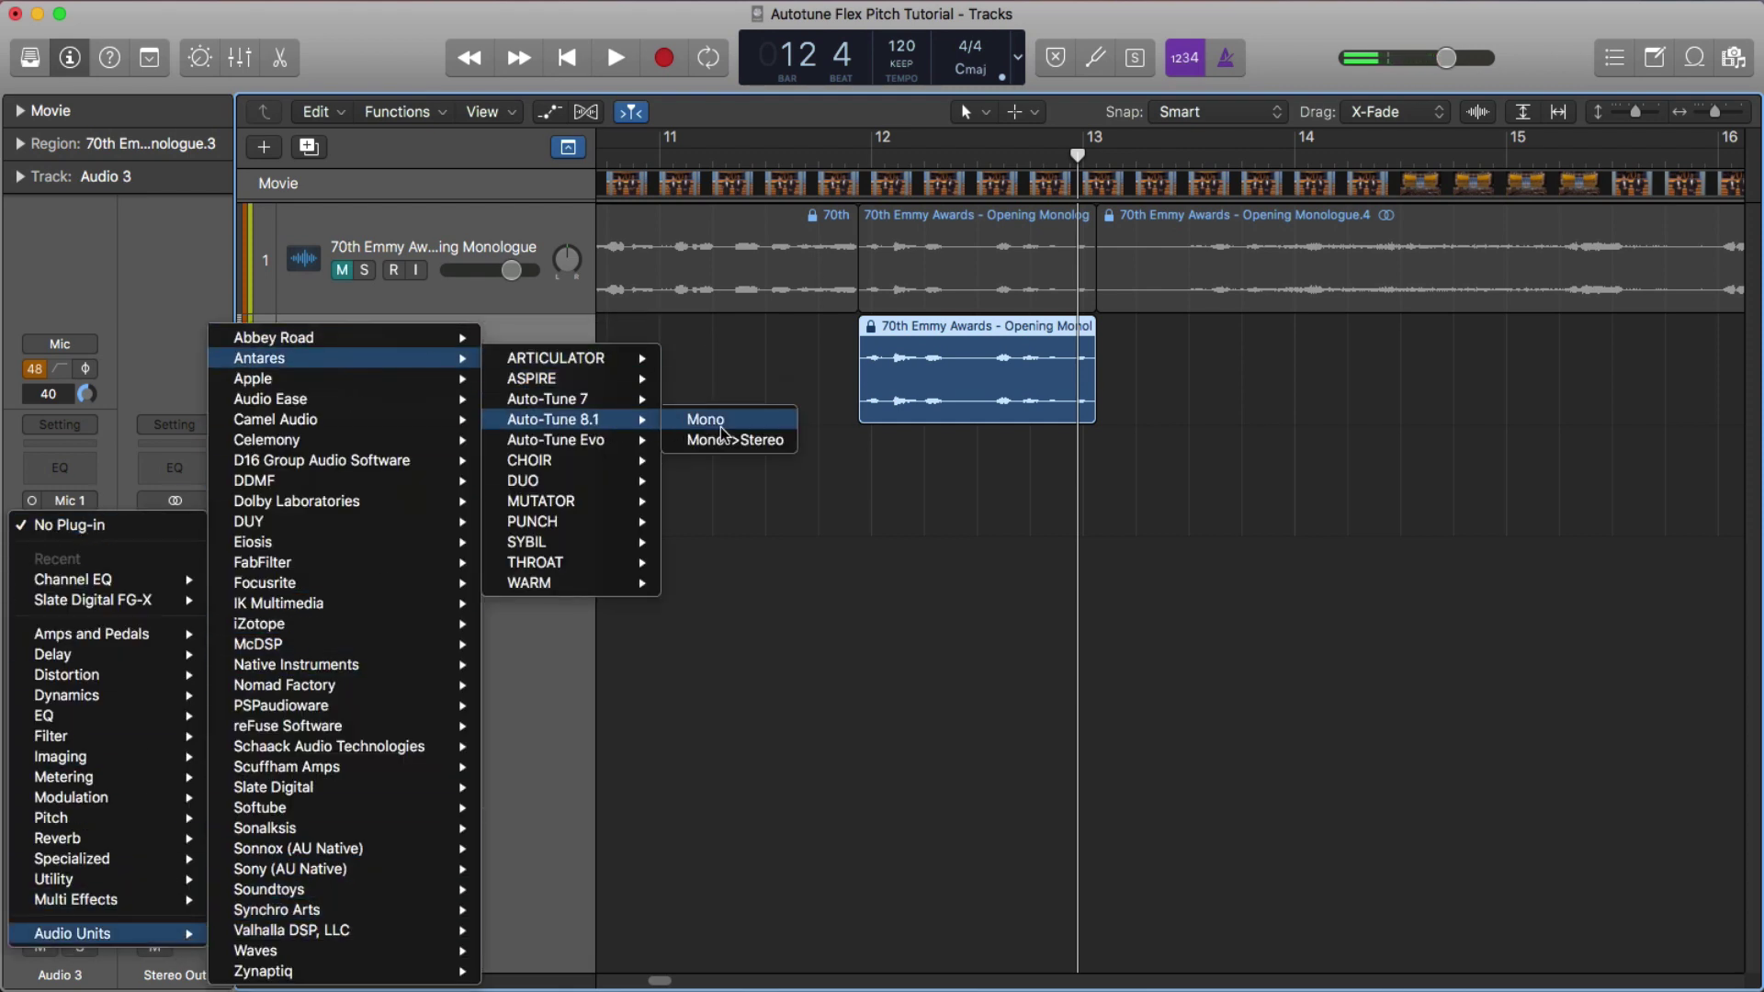
click(773, 439)
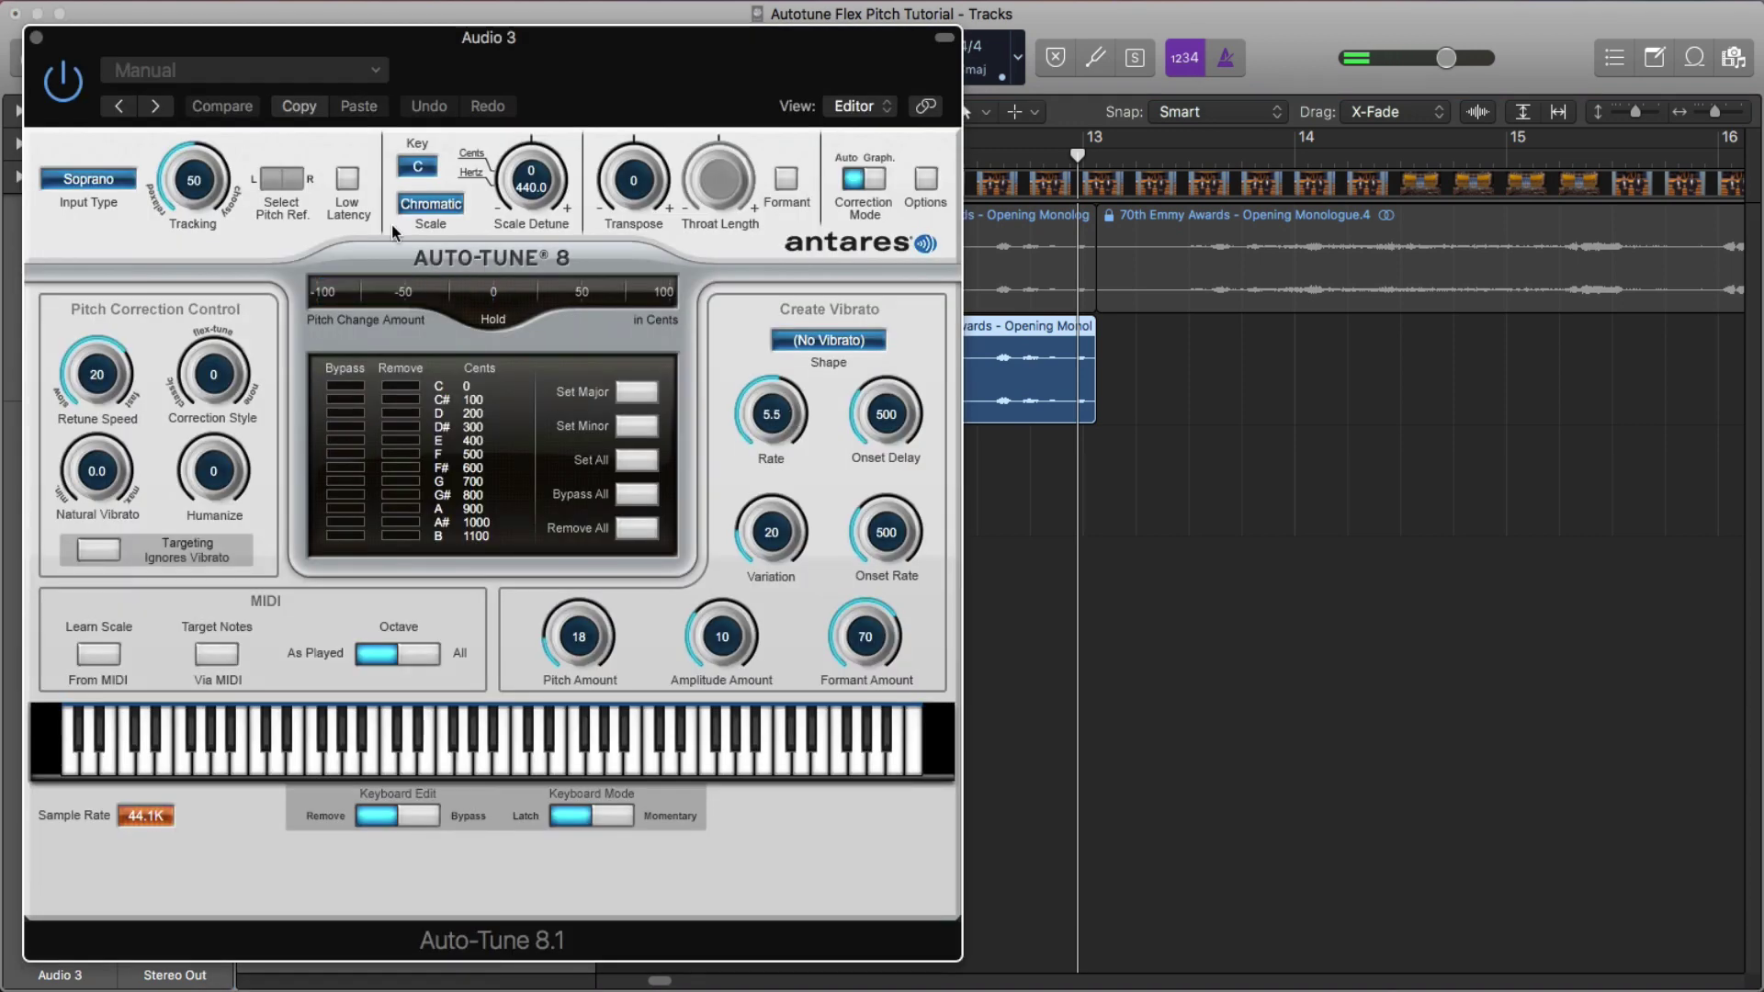
Set Auto-Tune's Input Type to Alto/Tenor and close the plug-in window
click(107, 177)
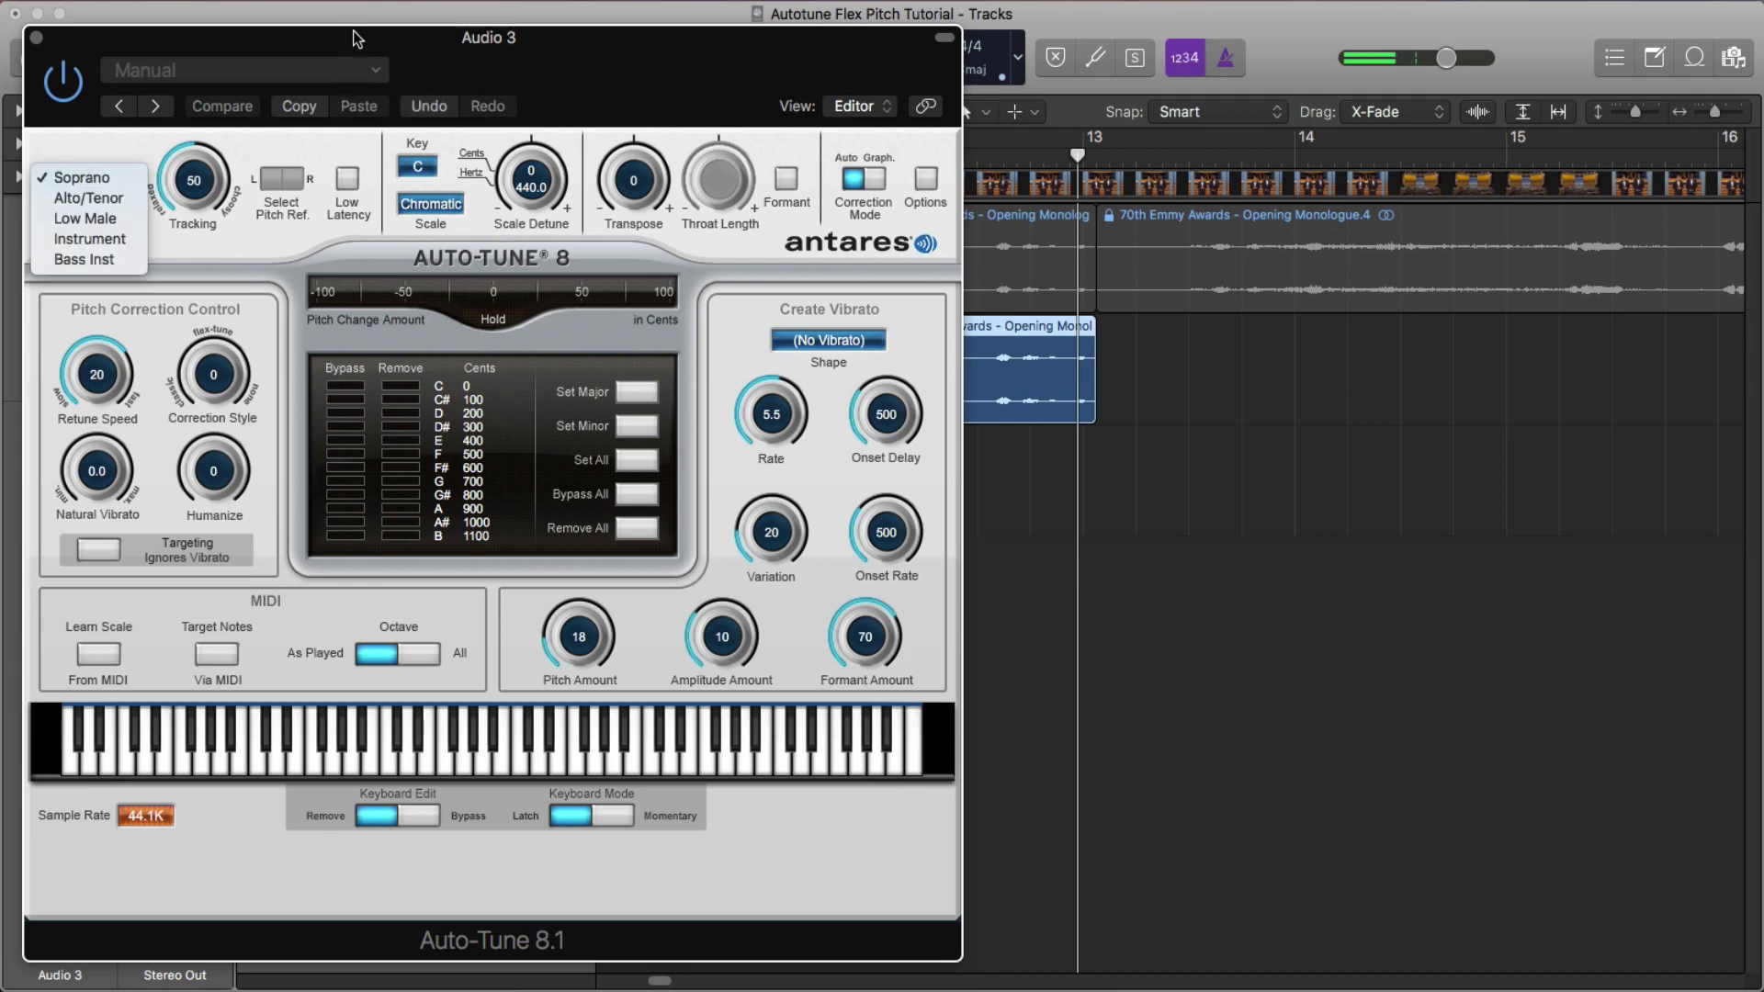
drag(359, 37, 650, 16)
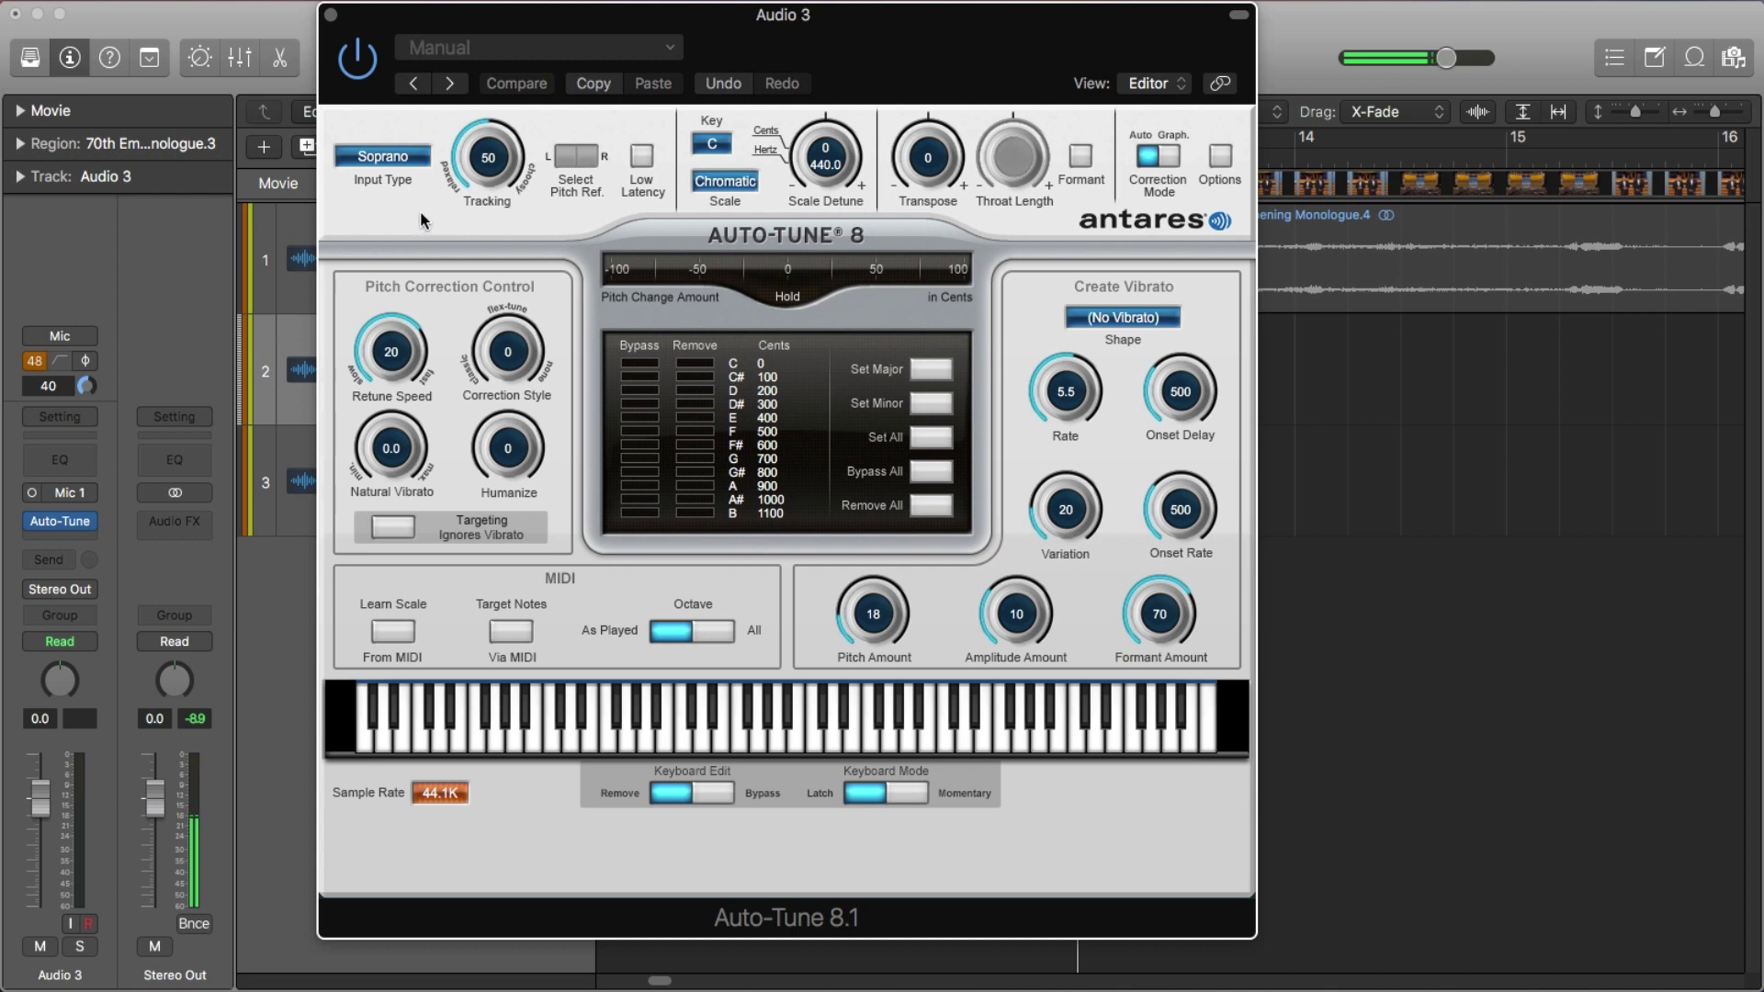
click(400, 163)
click(395, 158)
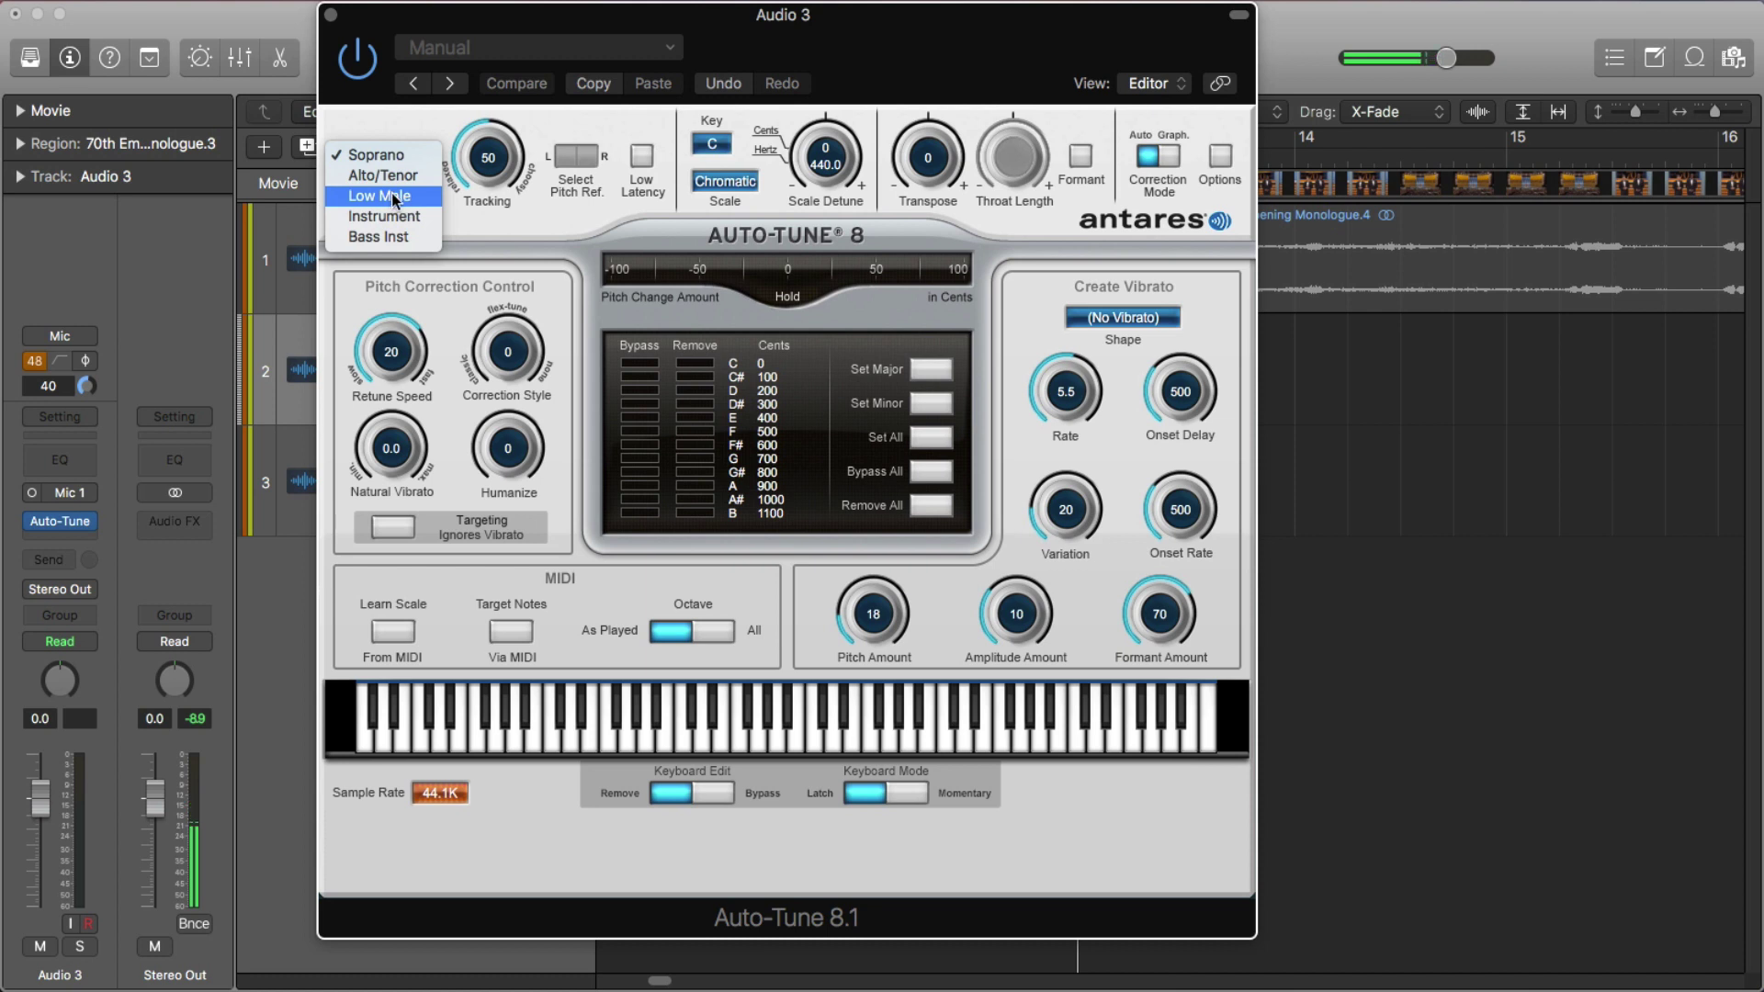
click(397, 184)
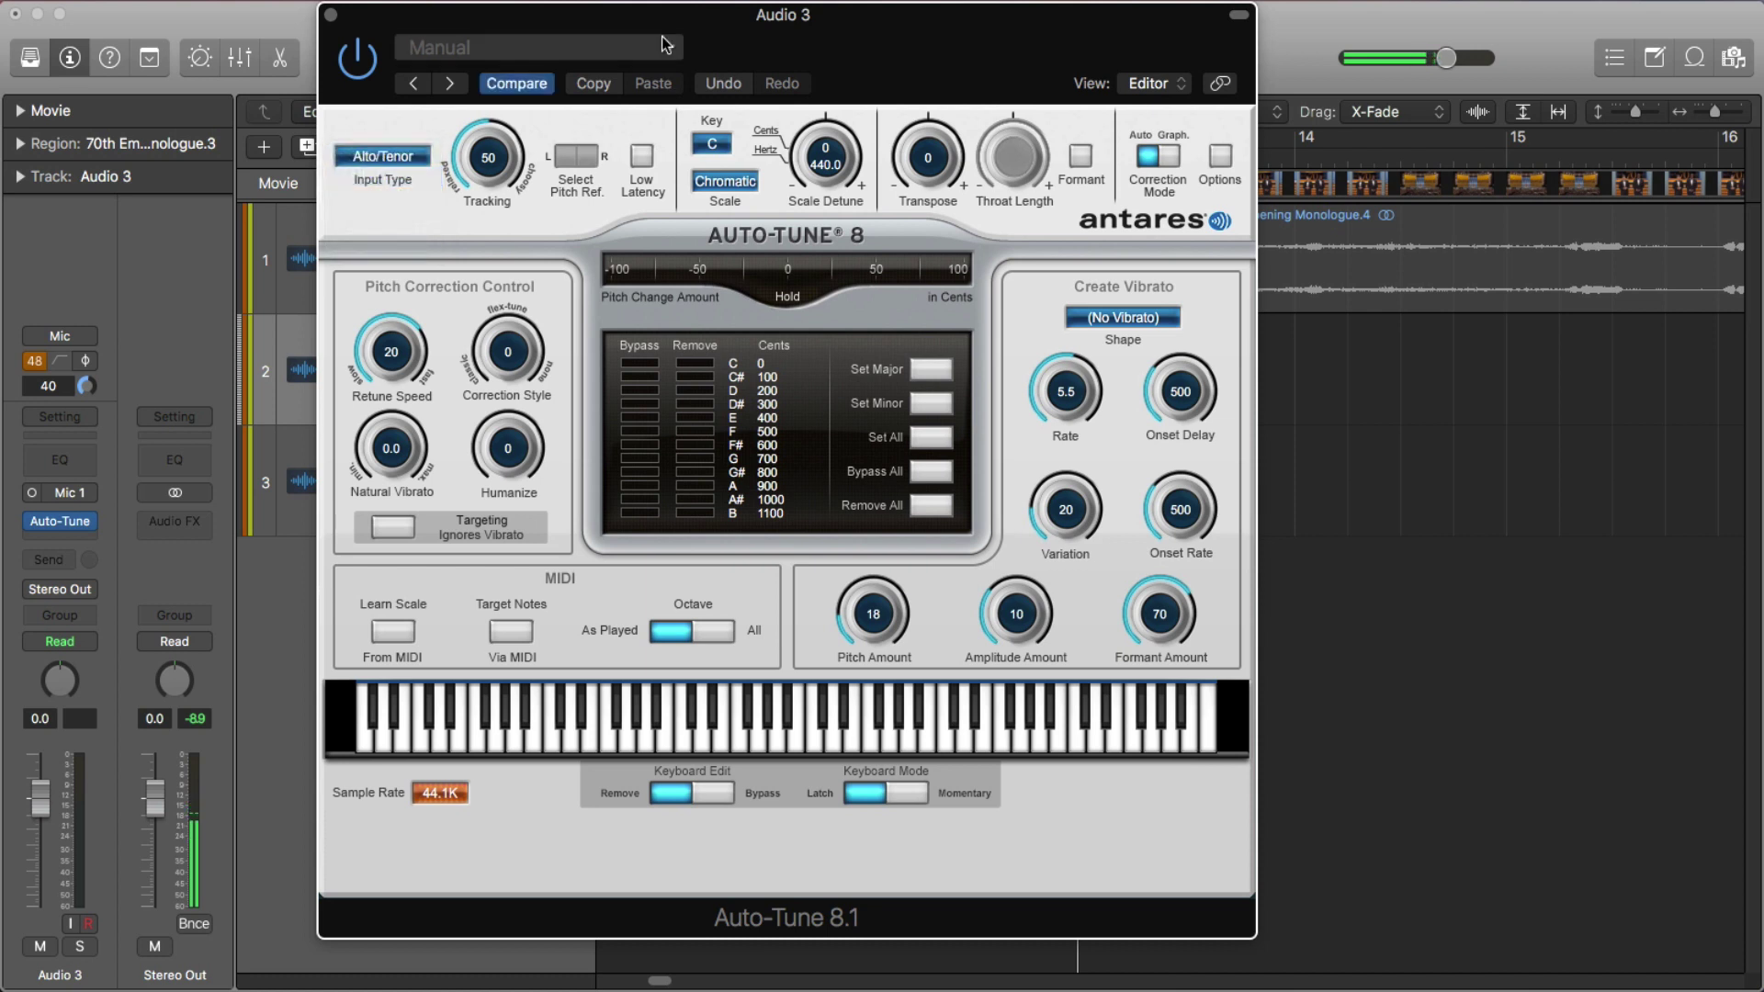
click(330, 14)
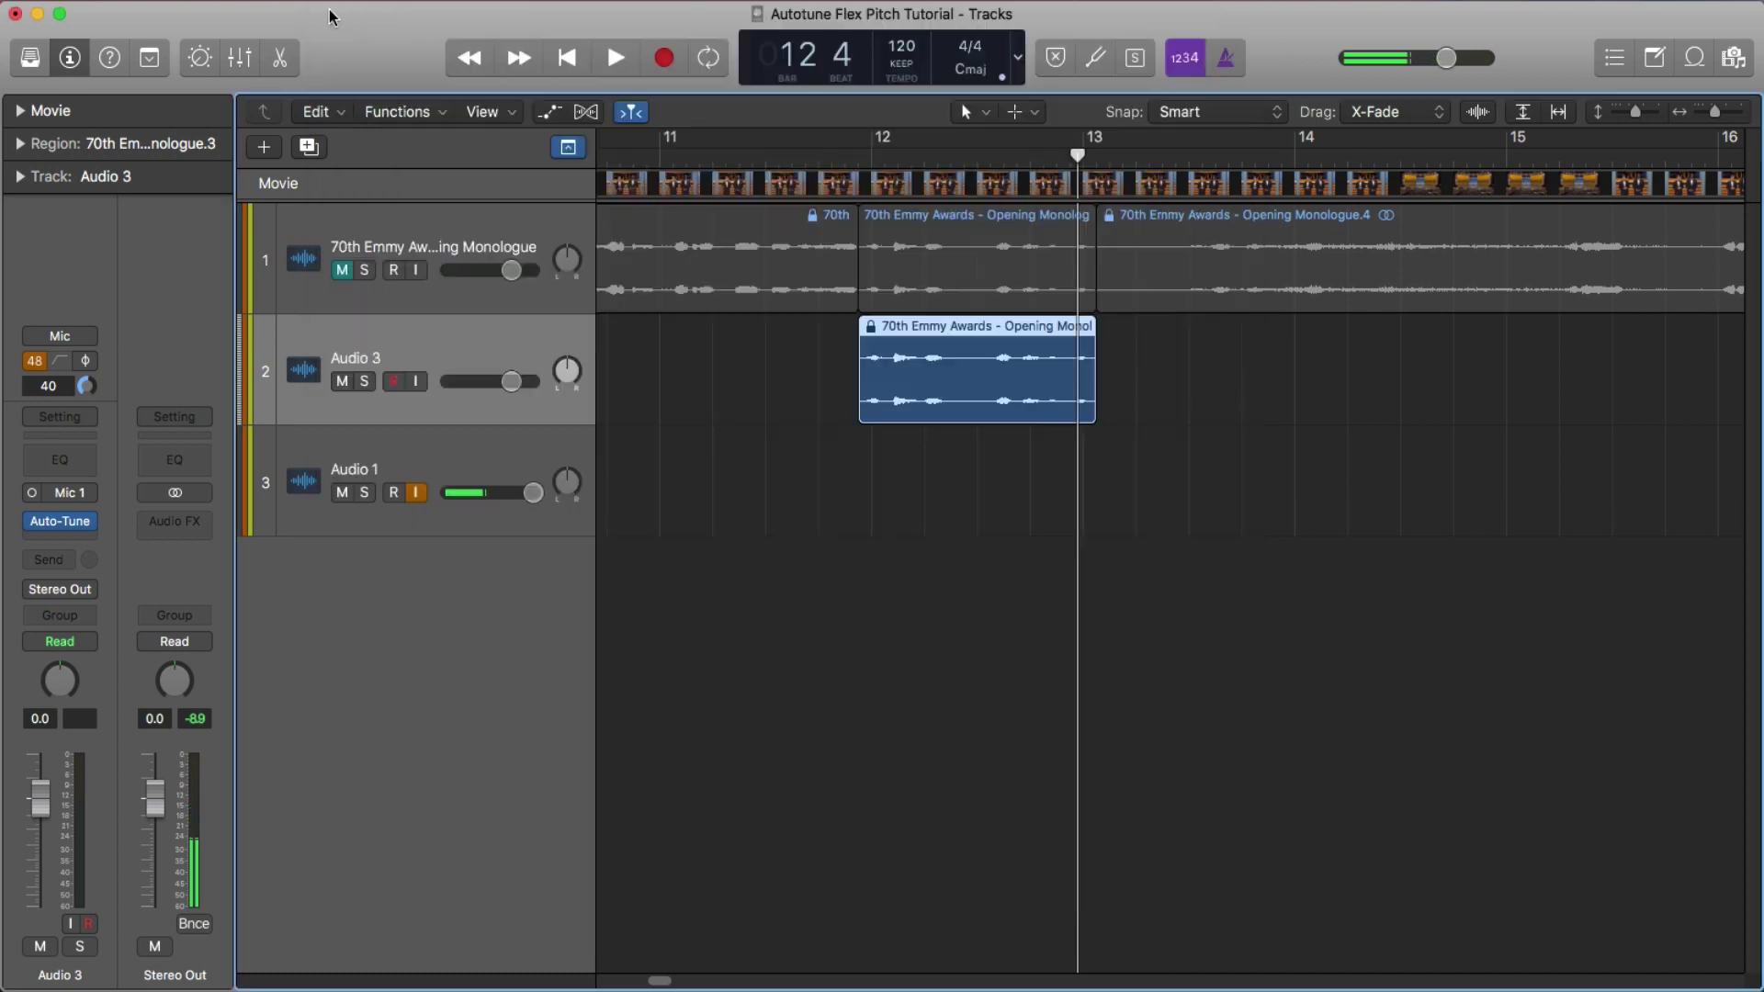
Play the phrase on Audio 3 from bar 12 to hear it through Auto-Tune
click(873, 149)
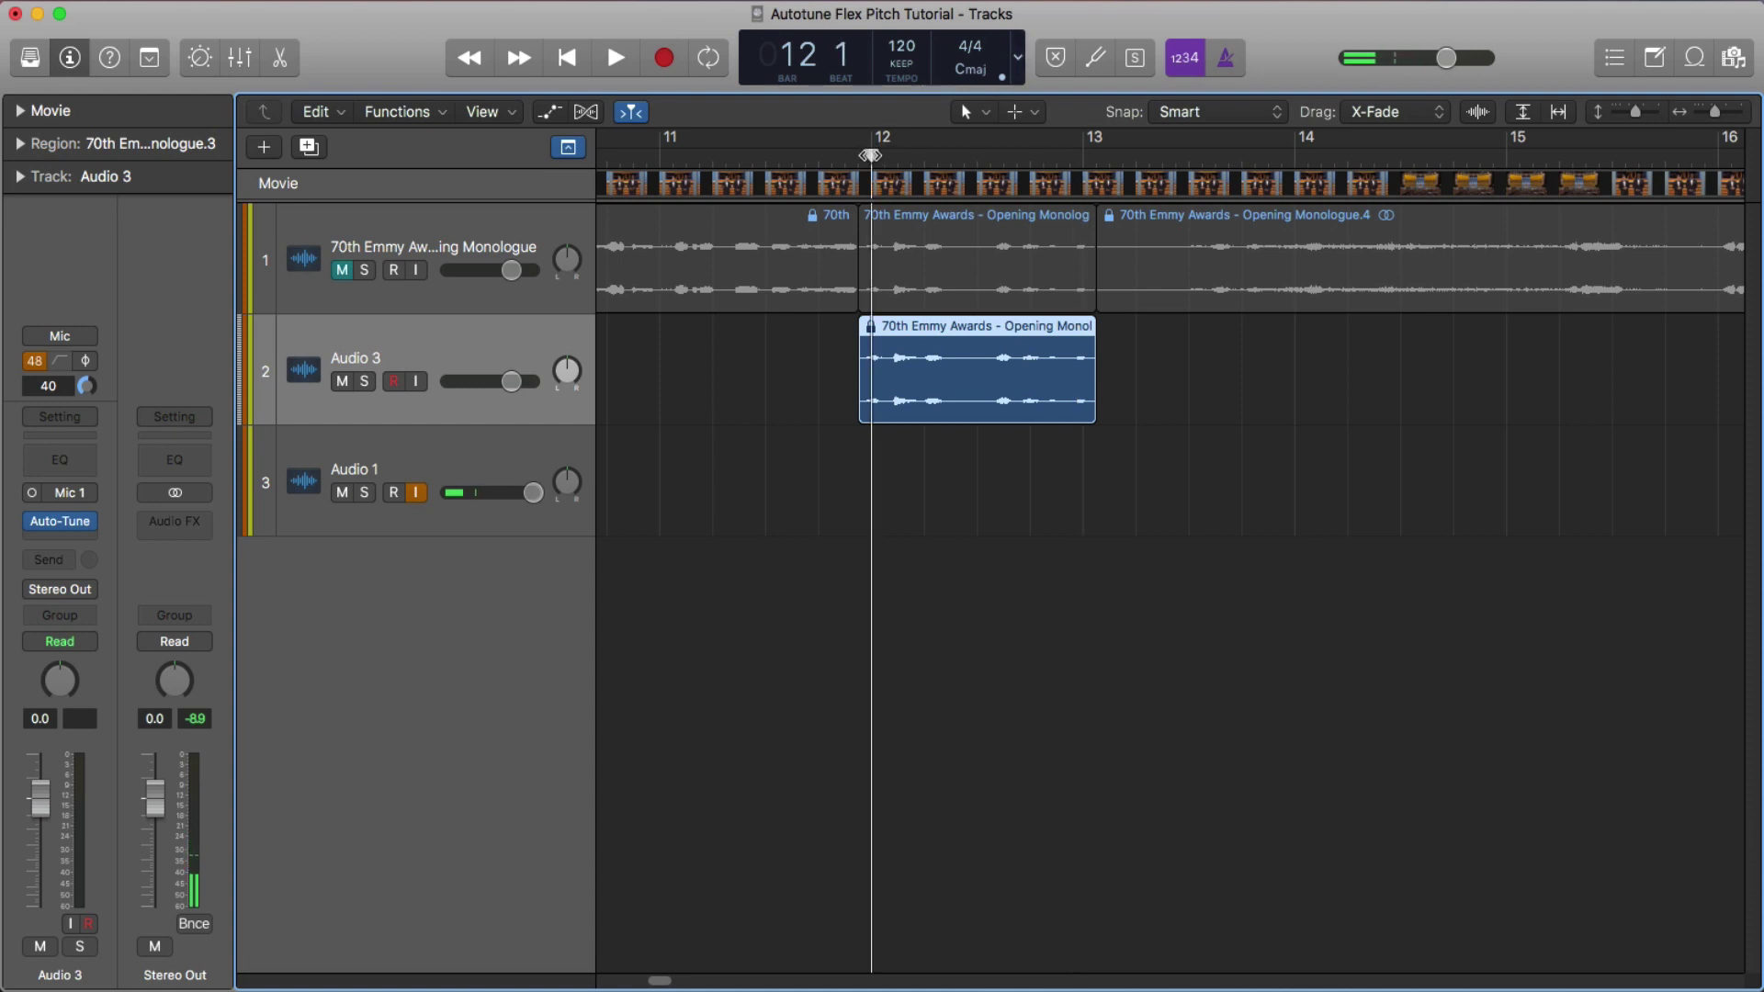
key(space)
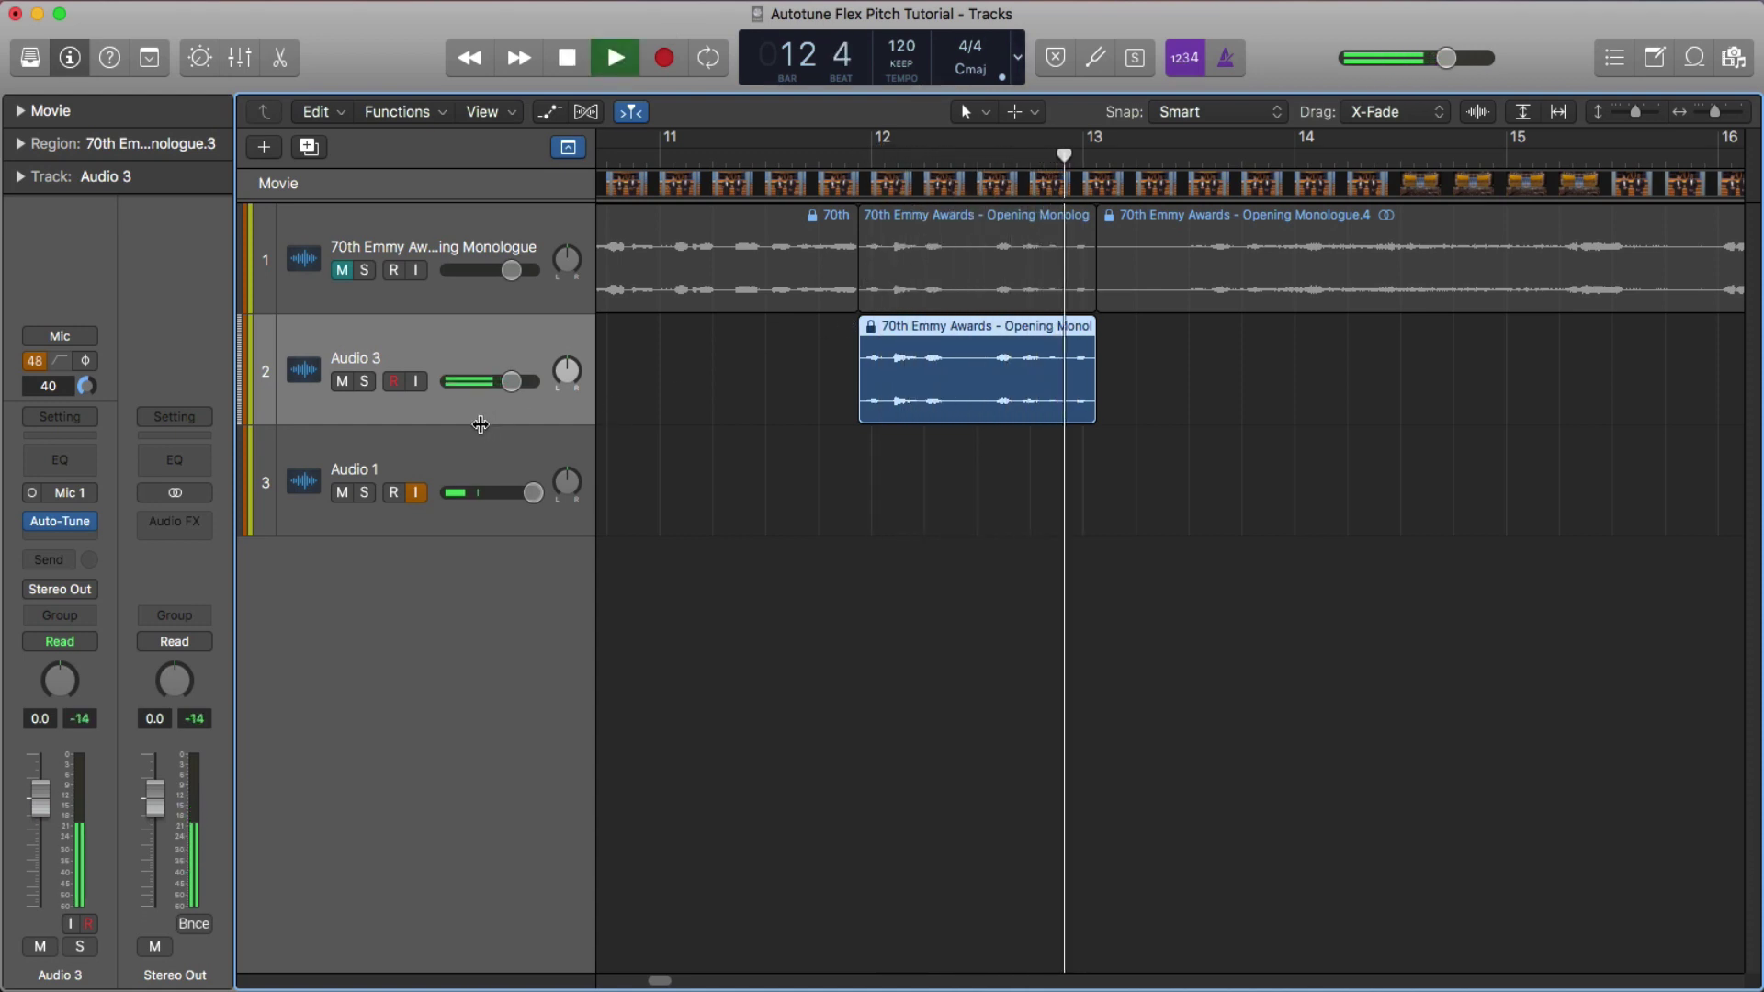
key(space)
Reopen Auto-Tune on Audio 3, set Retune Speed to 0 and Tracking to 1, and reposition its window beside the phrase
click(64, 521)
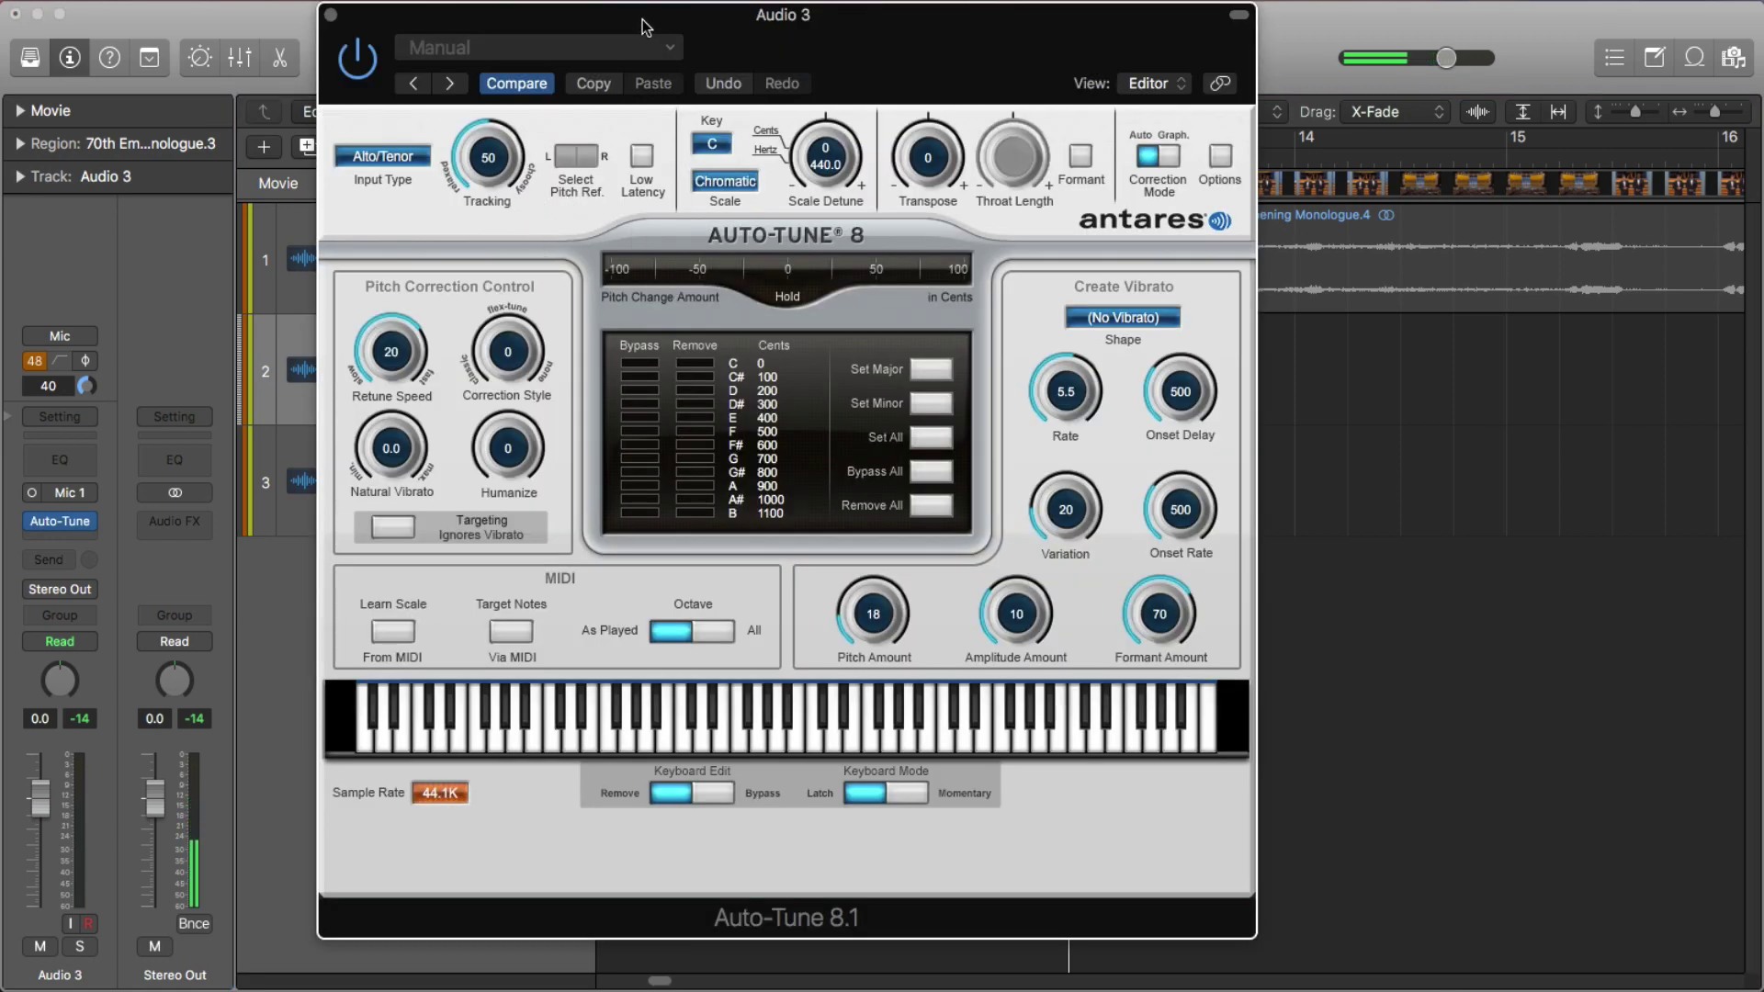
drag(643, 20, 999, 50)
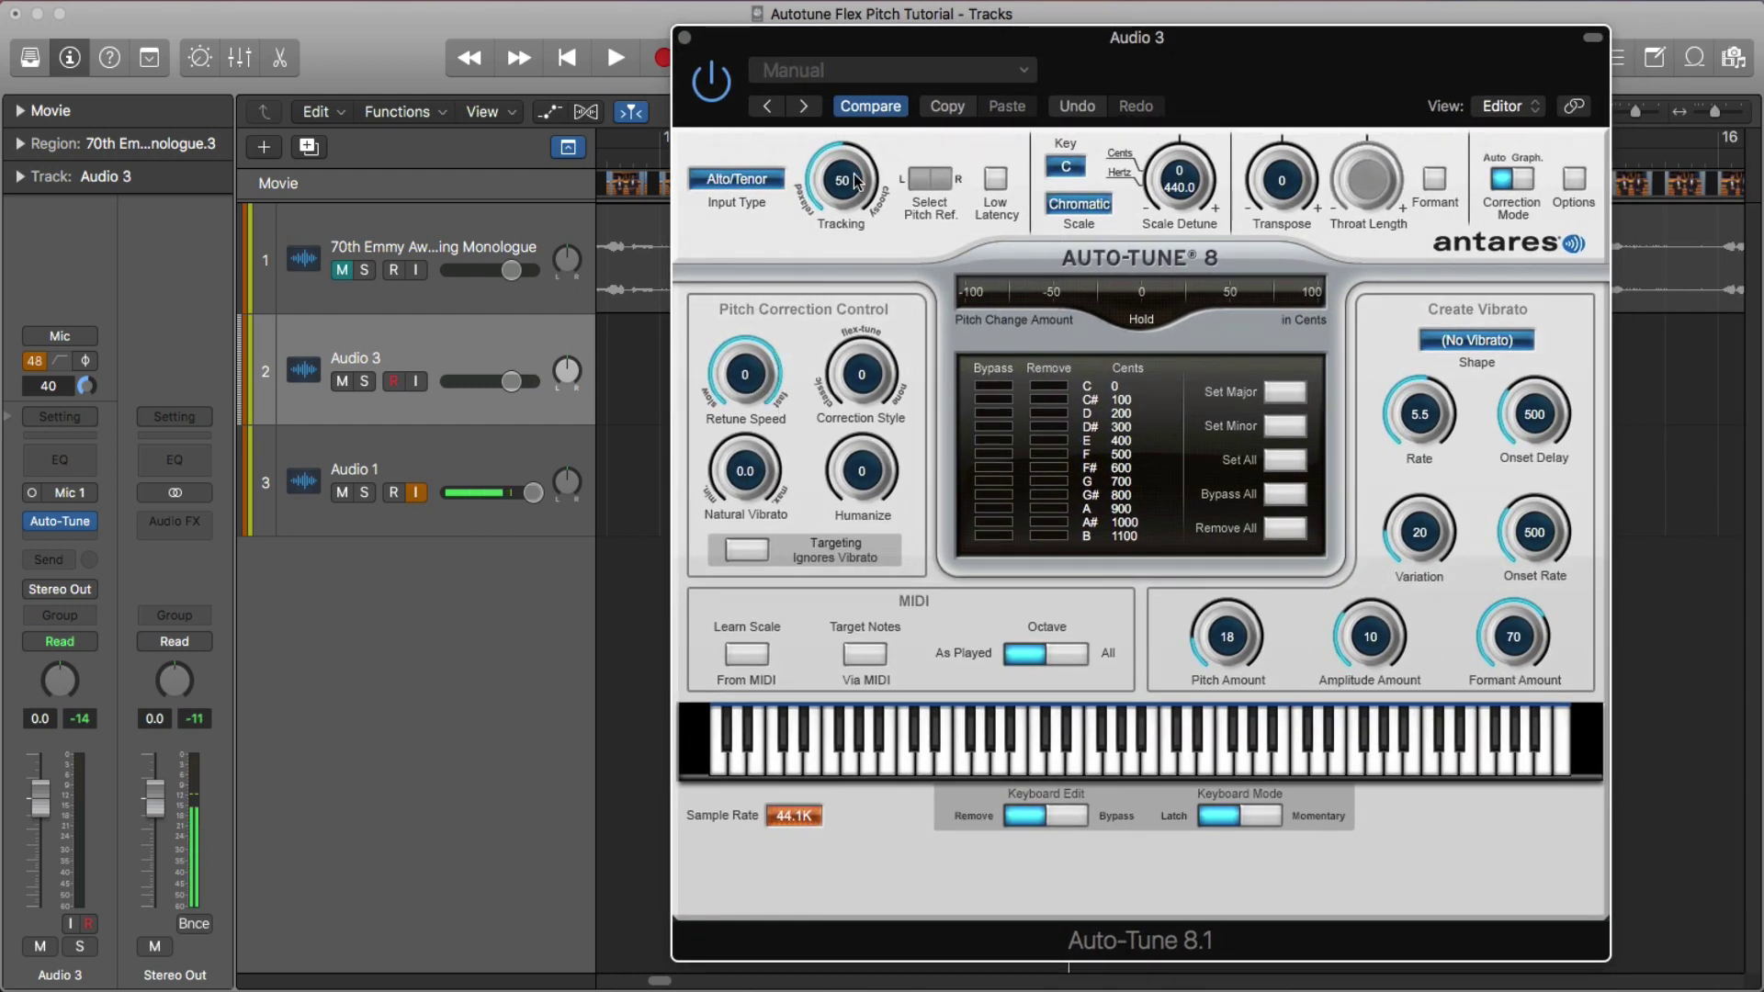
drag(854, 179, 1763, 57)
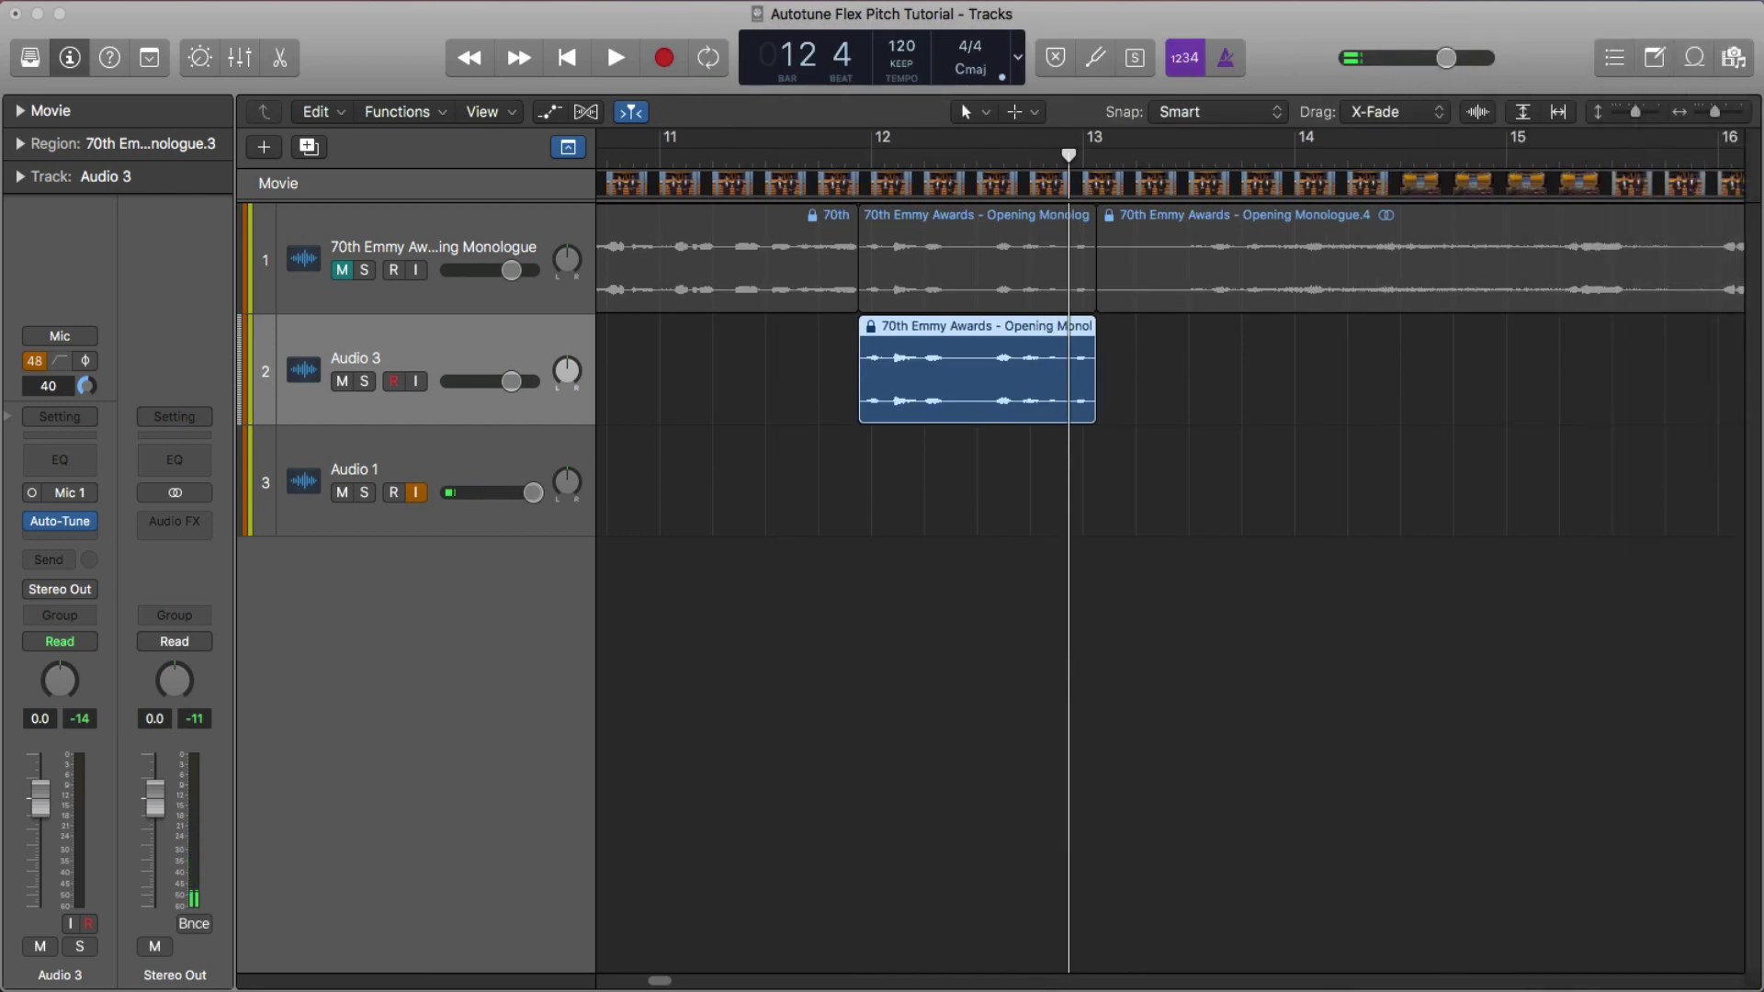
drag(1763, 294, 1193, 299)
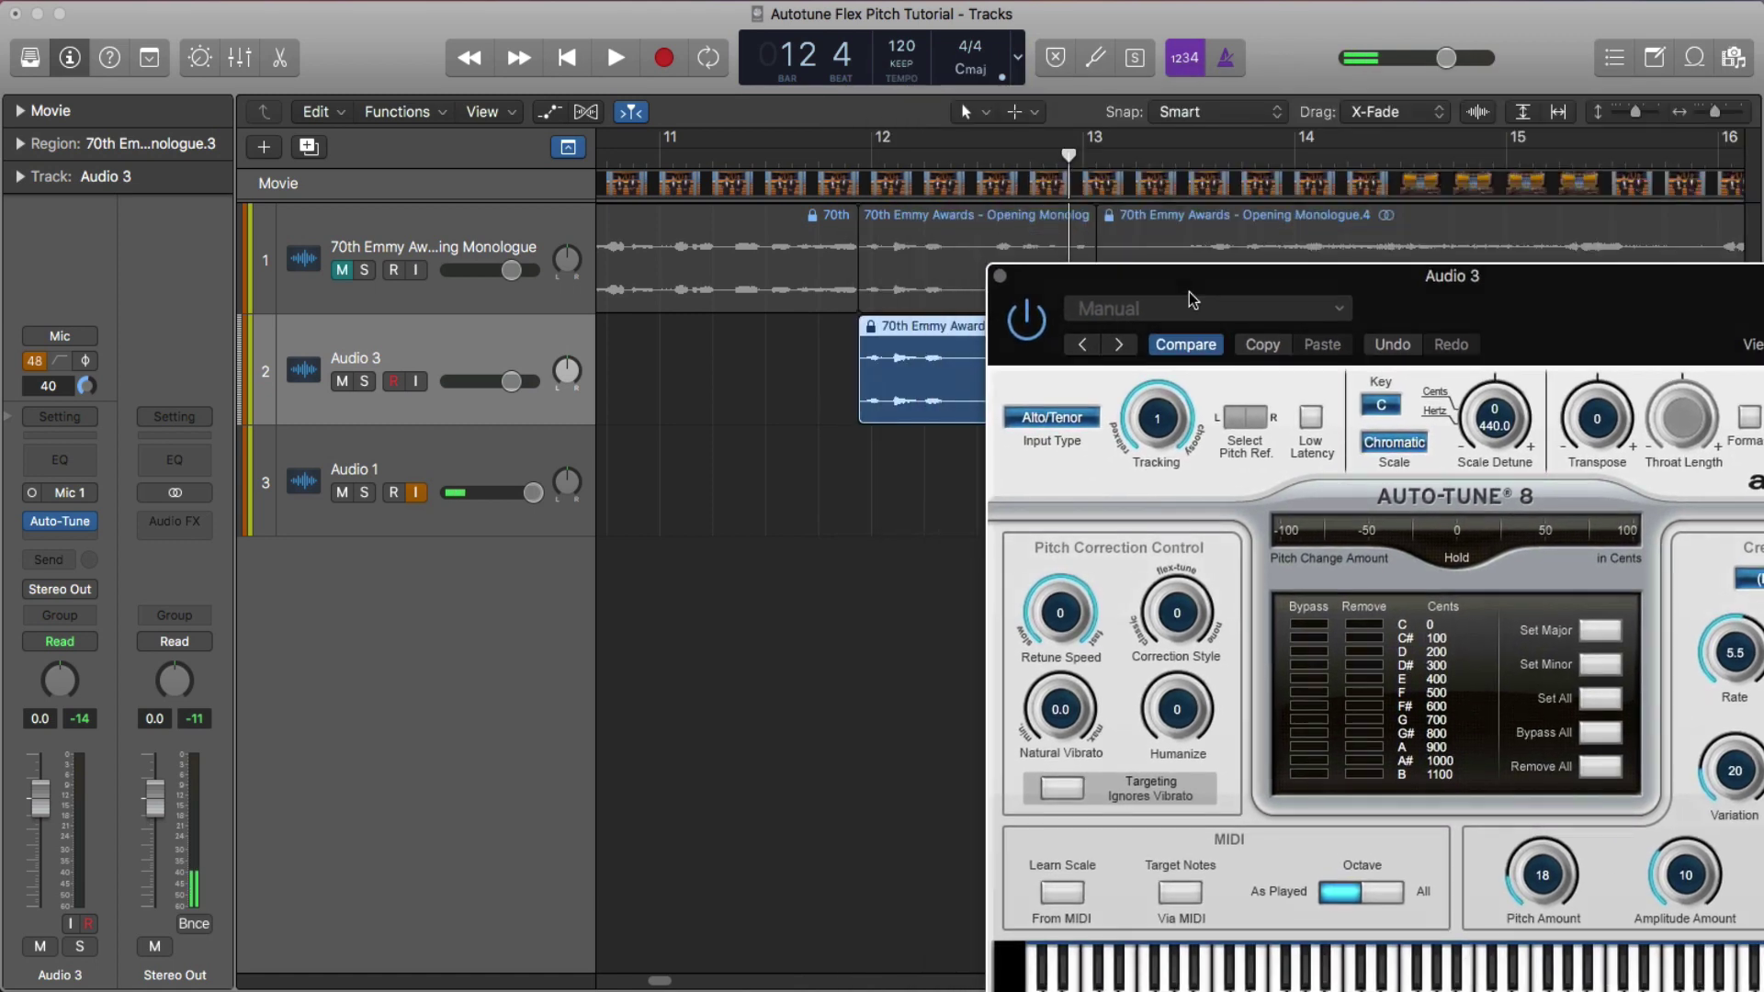
Set a cycle range from bar 12 to bar 13 and play the phrase with the stronger correction
drag(934, 149, 1073, 149)
key(space)
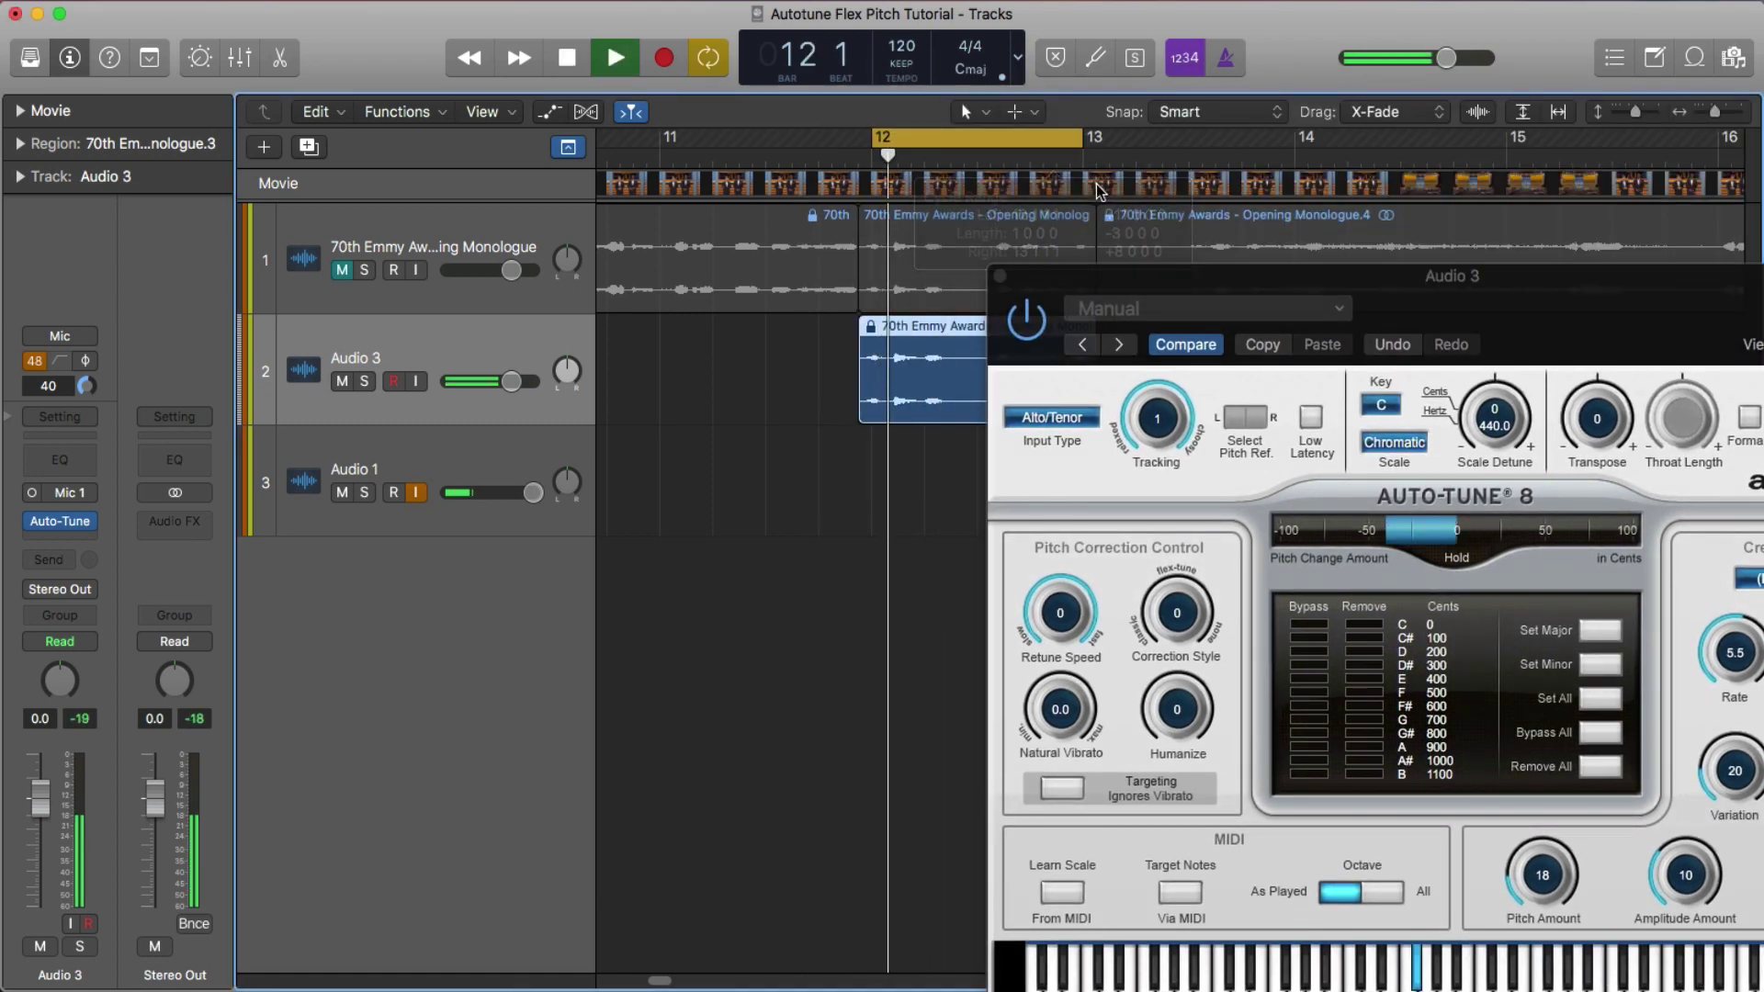
key(space)
Remove the notes C# through B from Auto-Tune's scale, leaving only C, and play the cycled phrase
drag(1180, 282, 845, 114)
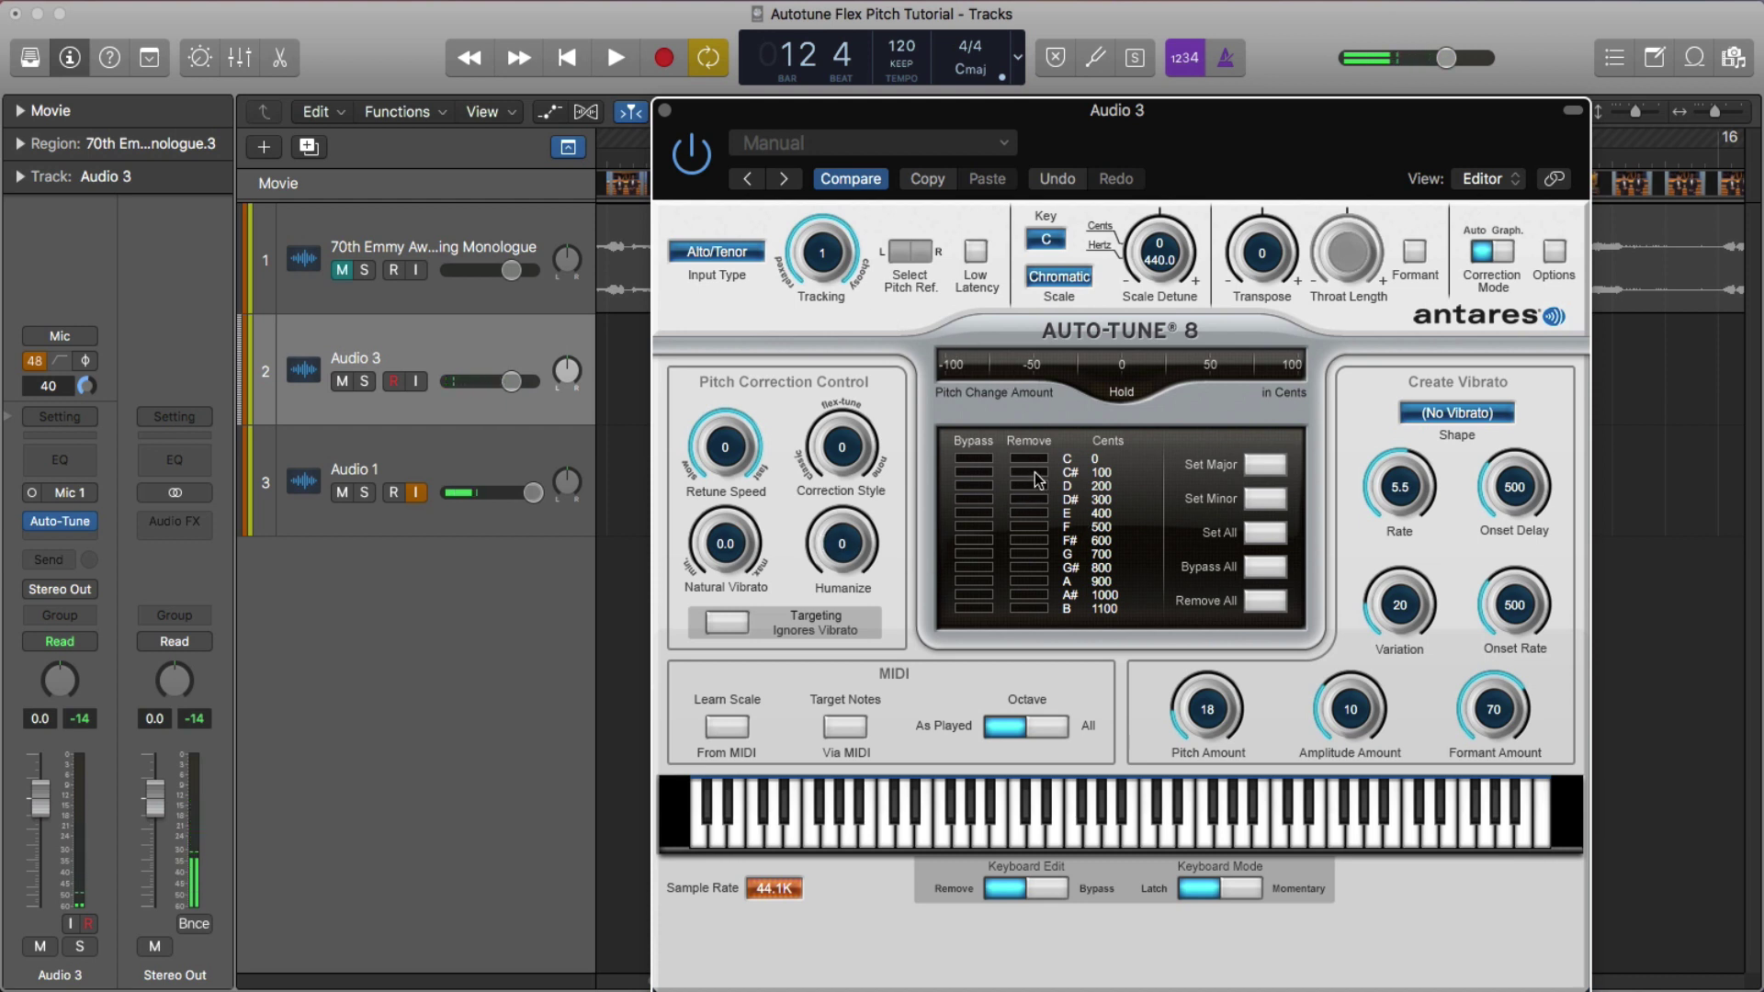
drag(1037, 479, 1037, 595)
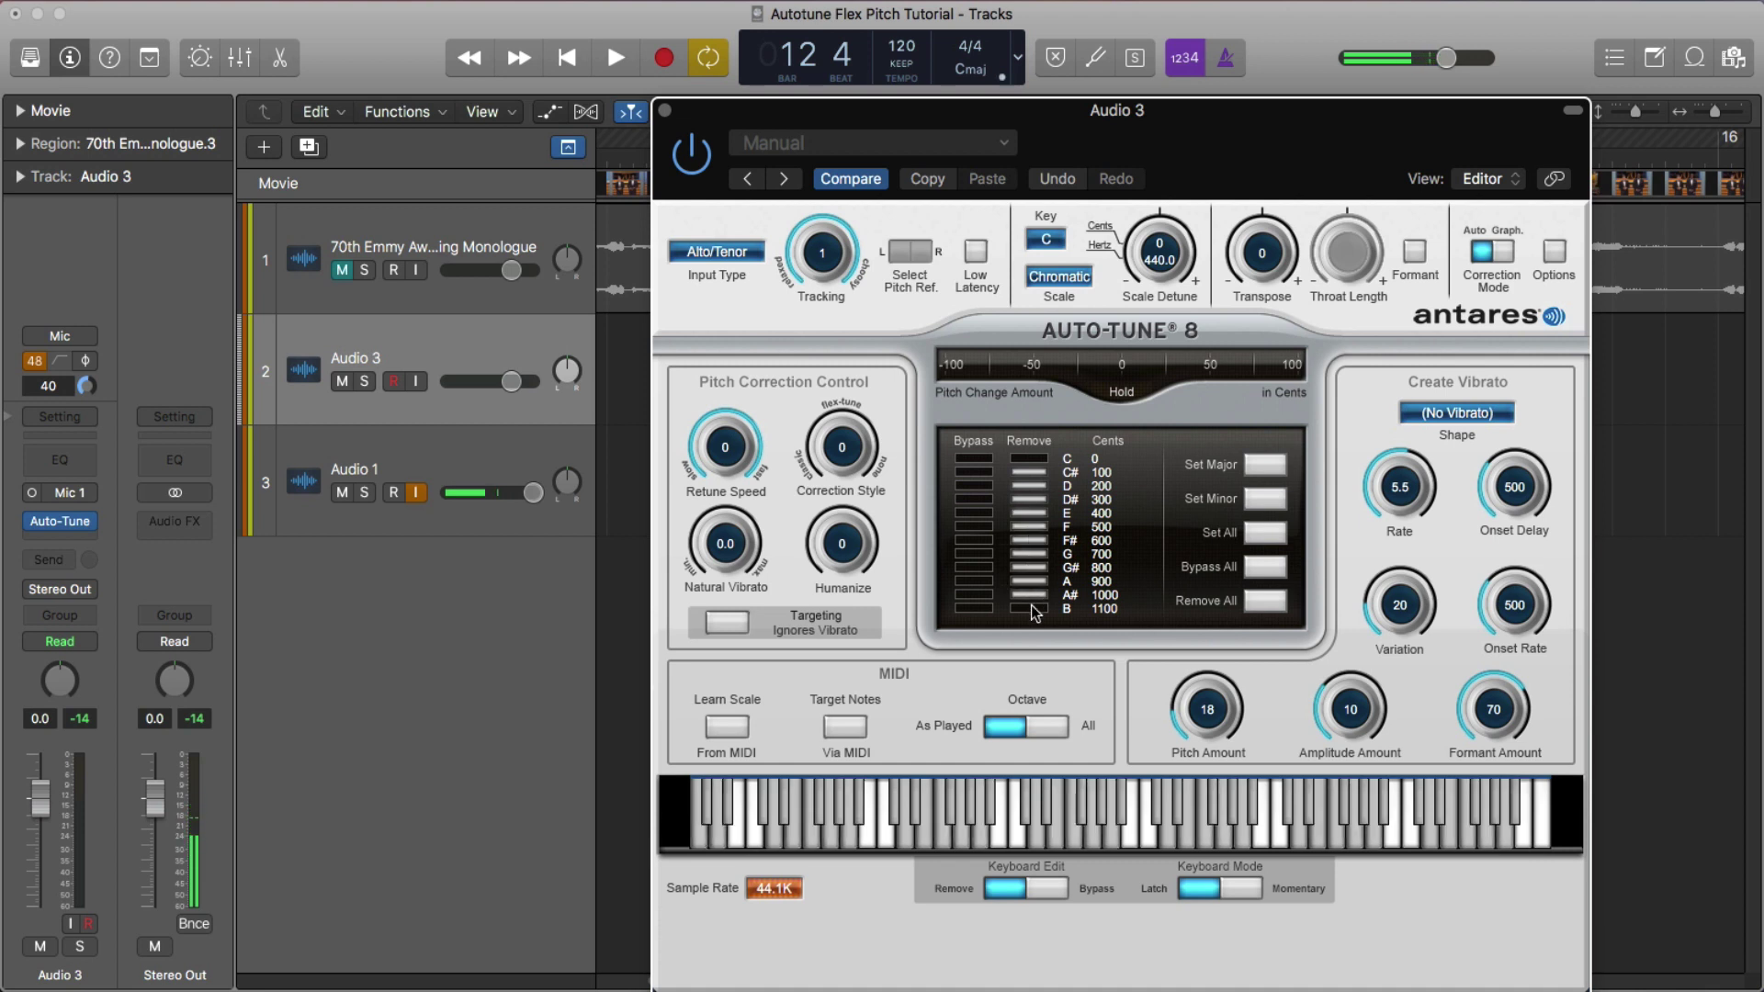
key(space)
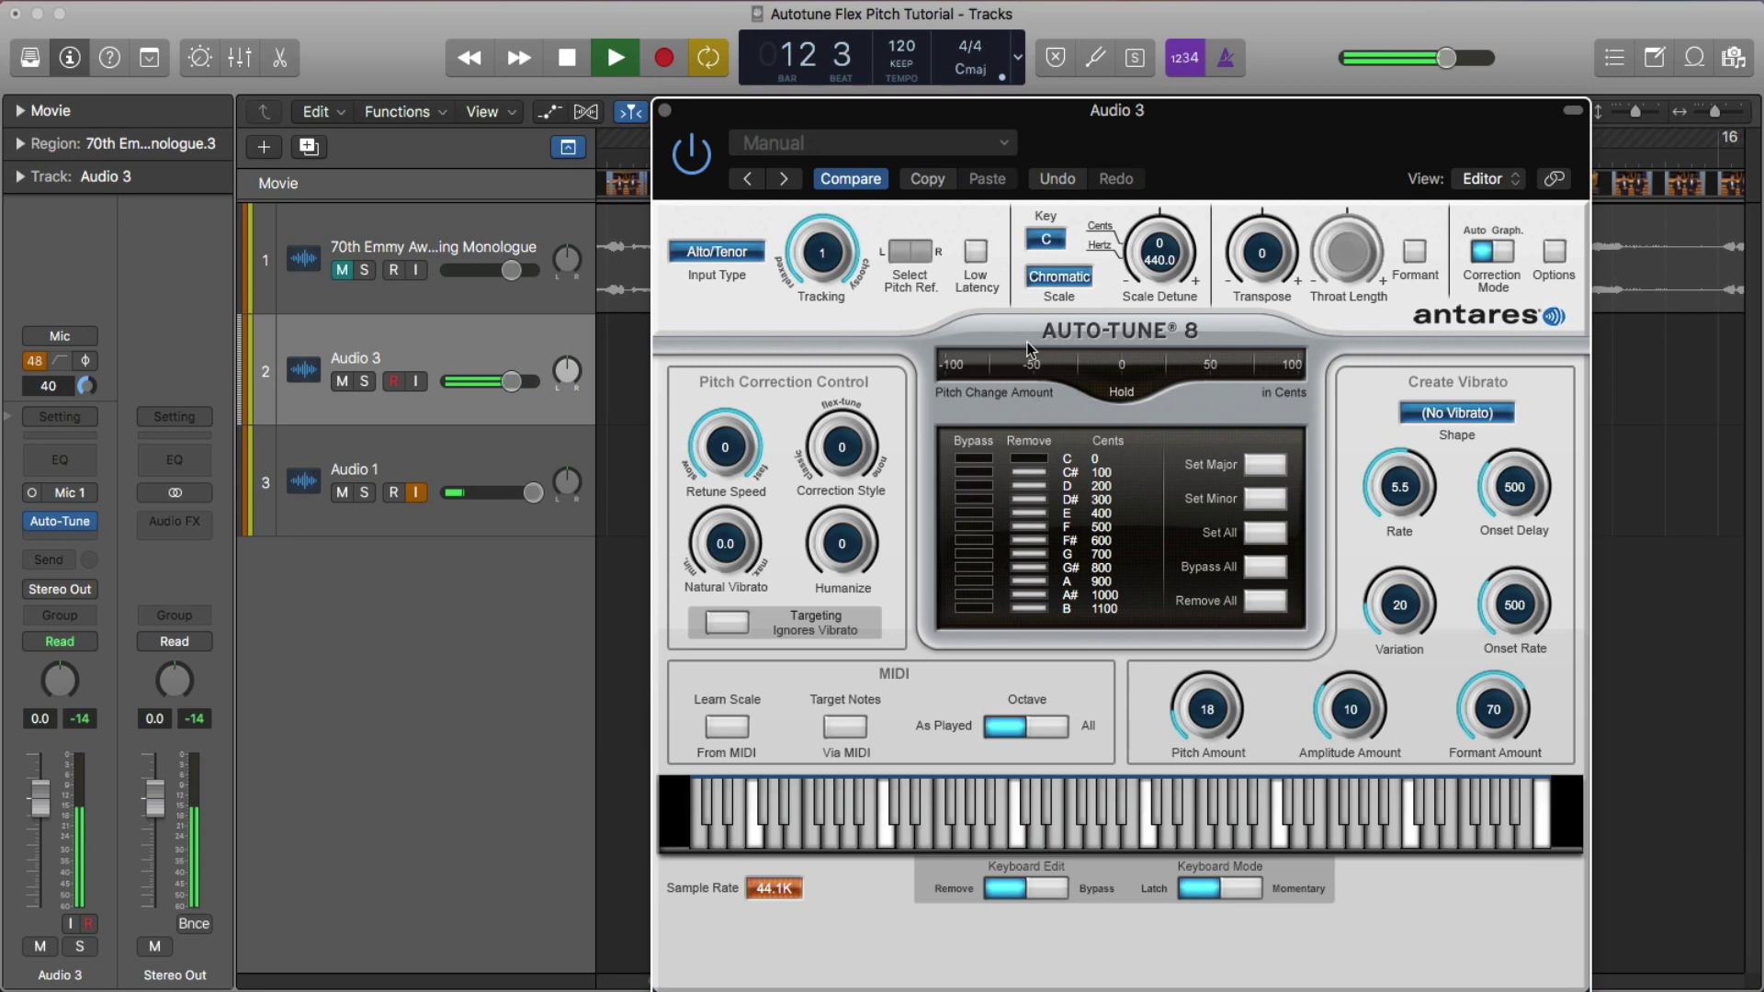
Change the notes allowed in Auto-Tune's scale from C to F and F#, keeping all others removed
drag(974, 120, 287, 64)
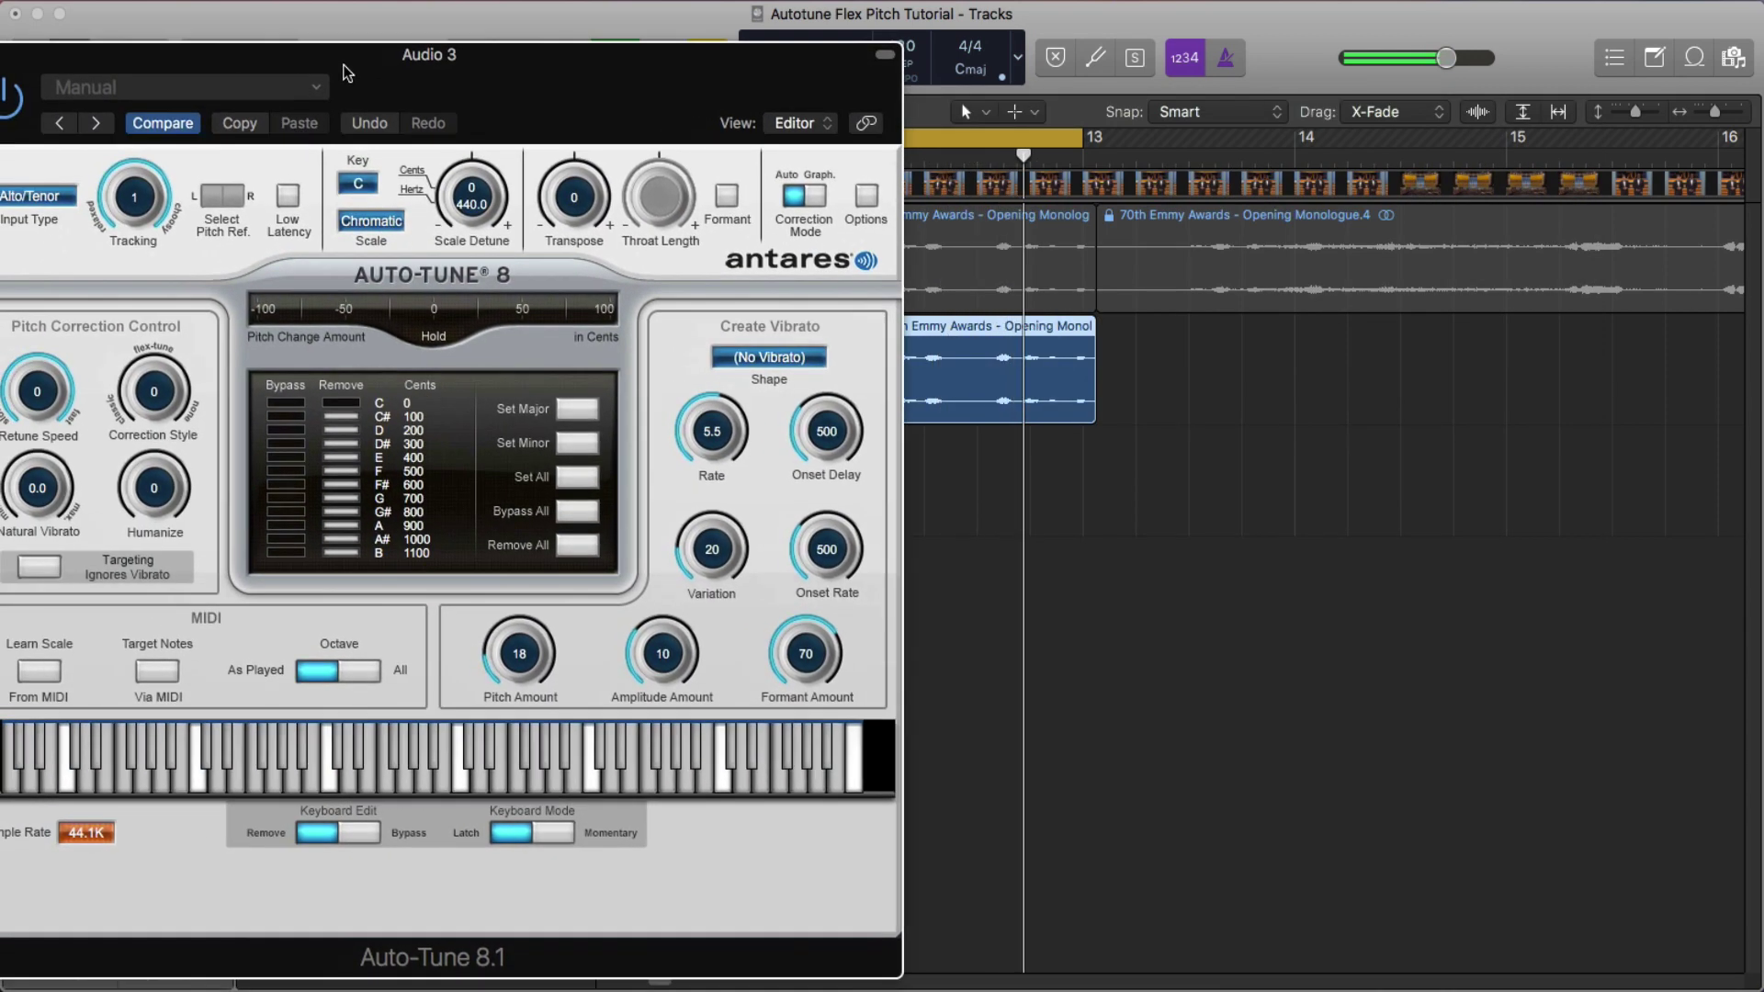
click(336, 415)
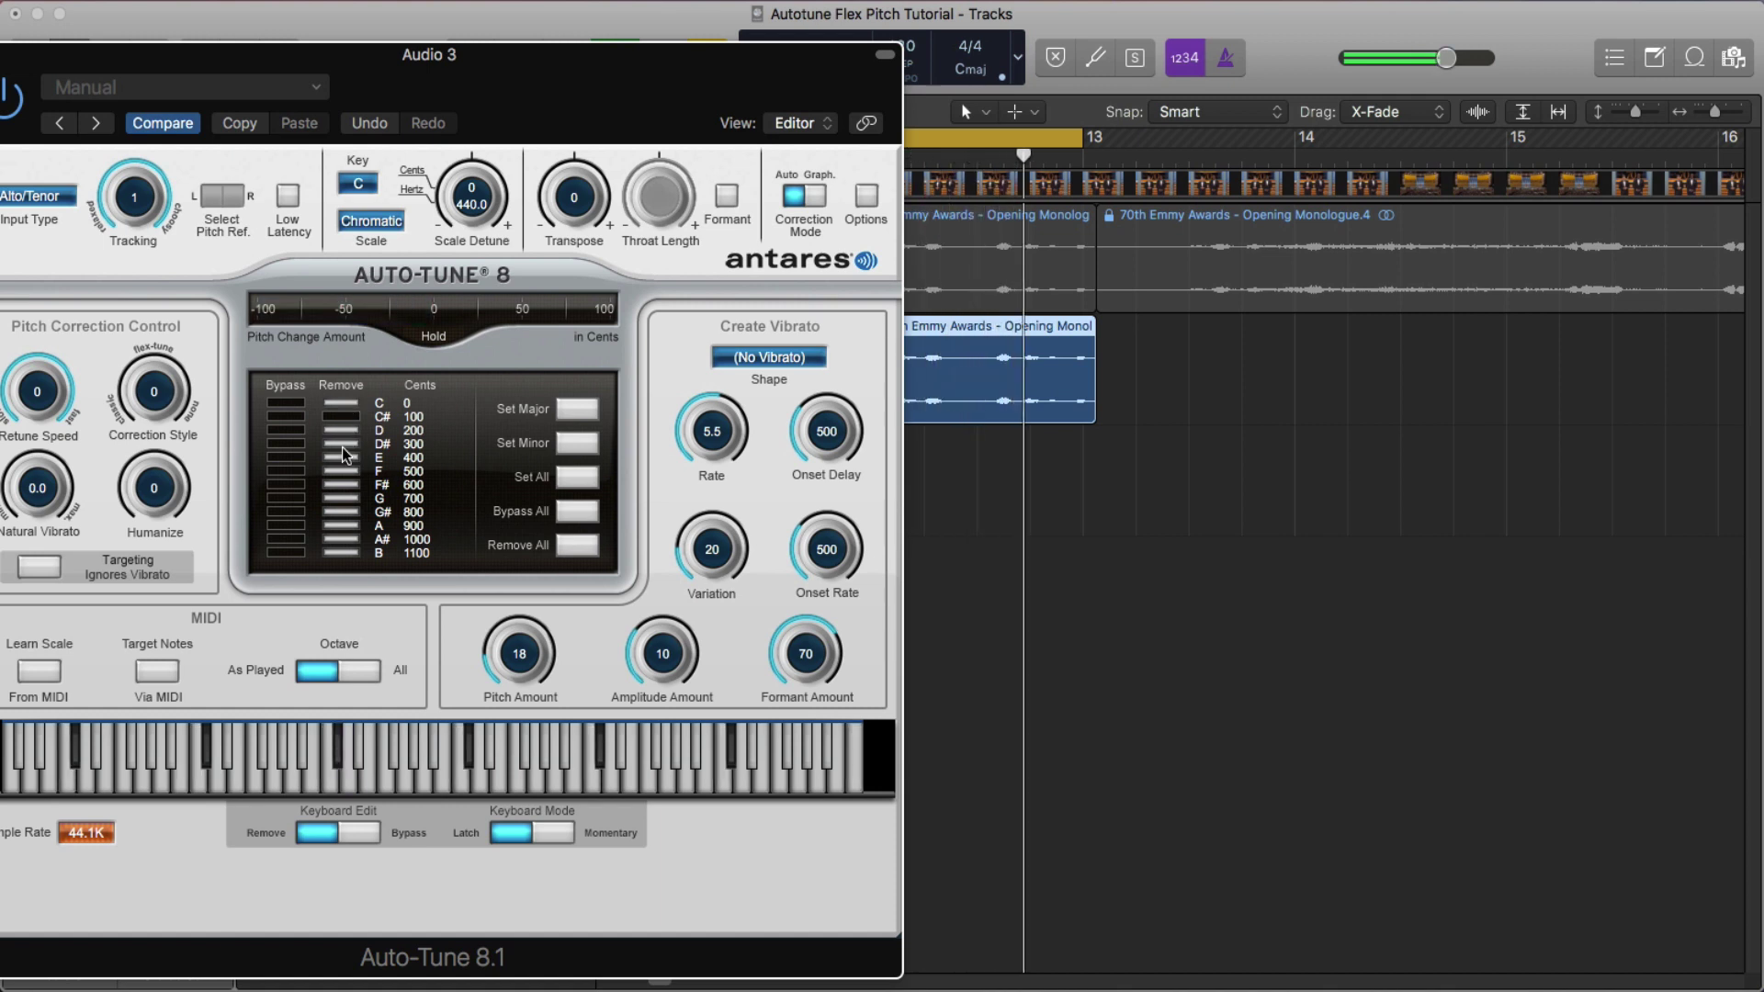
click(340, 471)
click(347, 424)
click(357, 474)
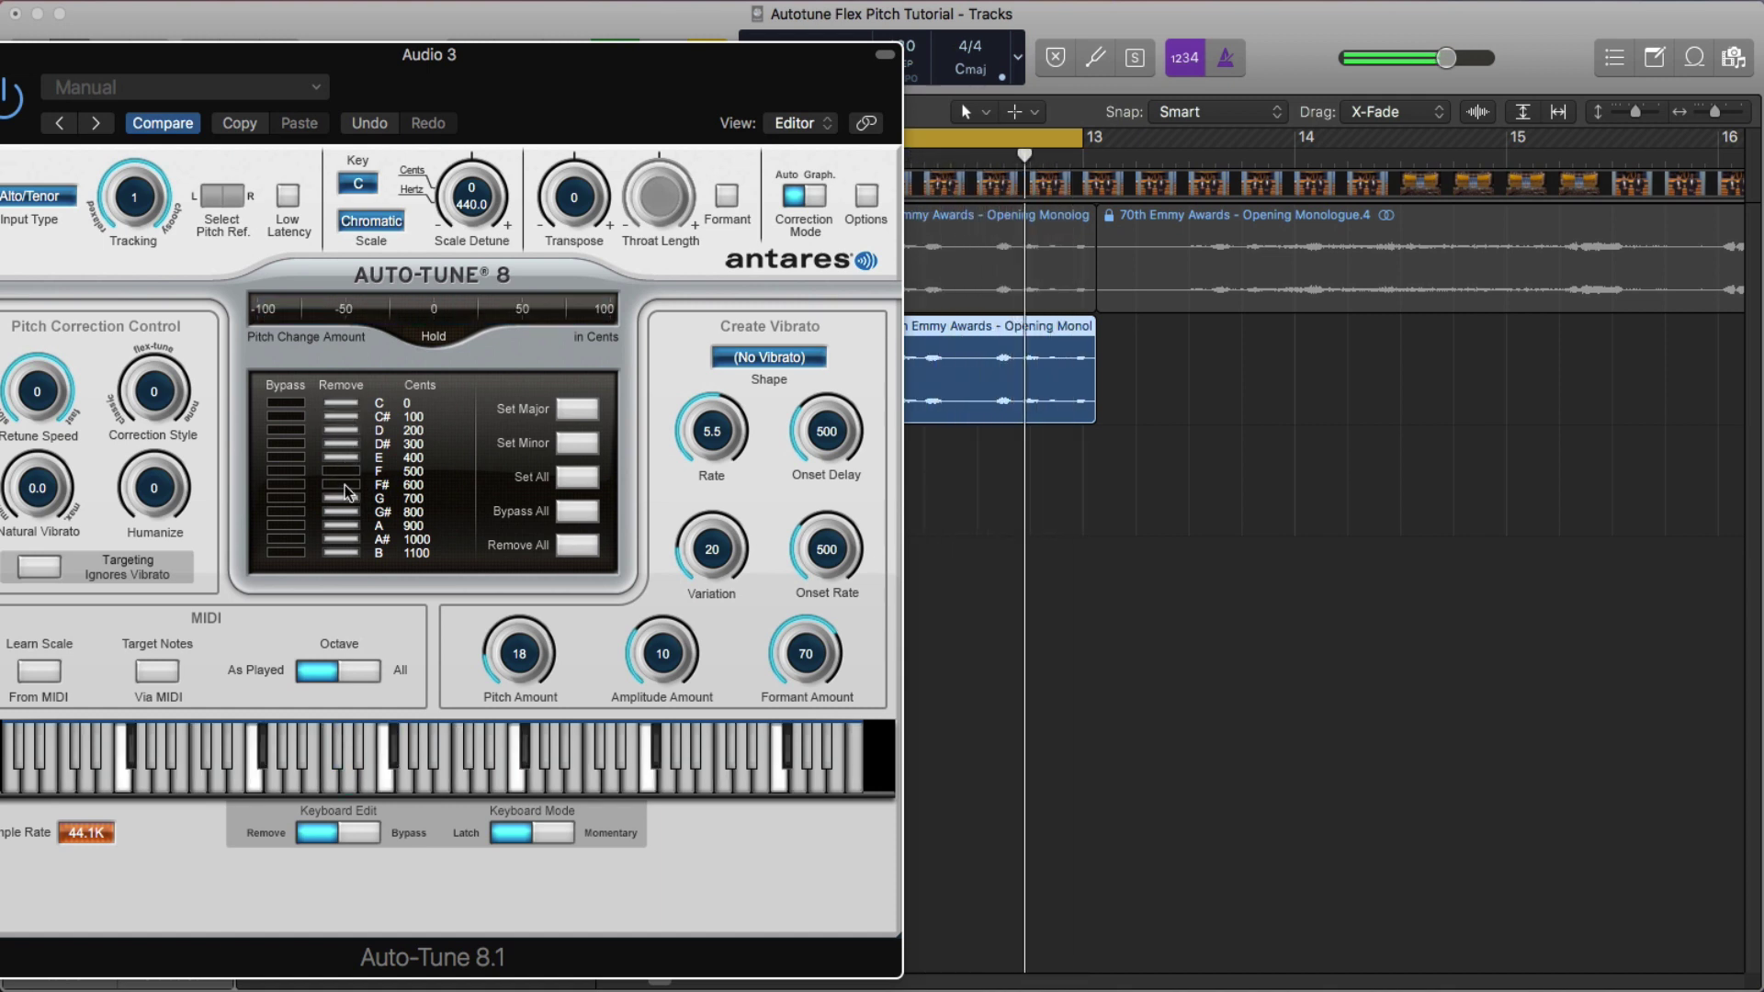
click(353, 482)
Set Auto-Tune's Tracking to 42 and close the plug-in window
drag(138, 198, 157, 303)
drag(120, 64, 214, 58)
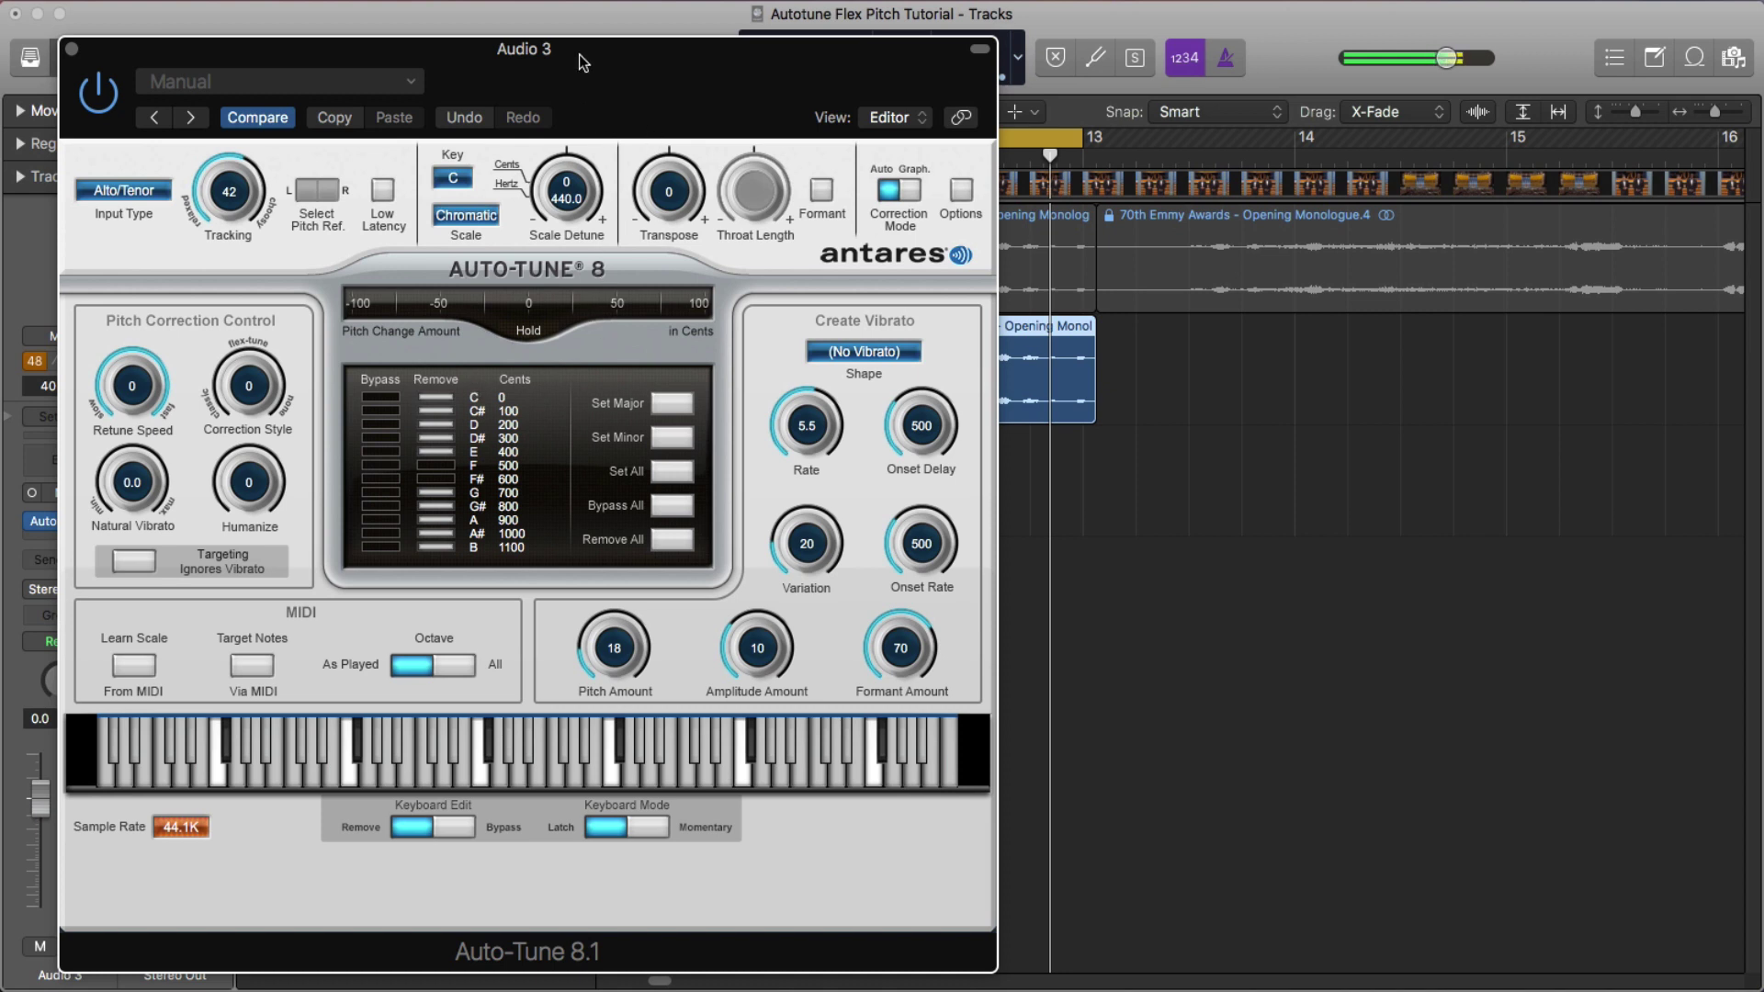
drag(580, 61, 562, 45)
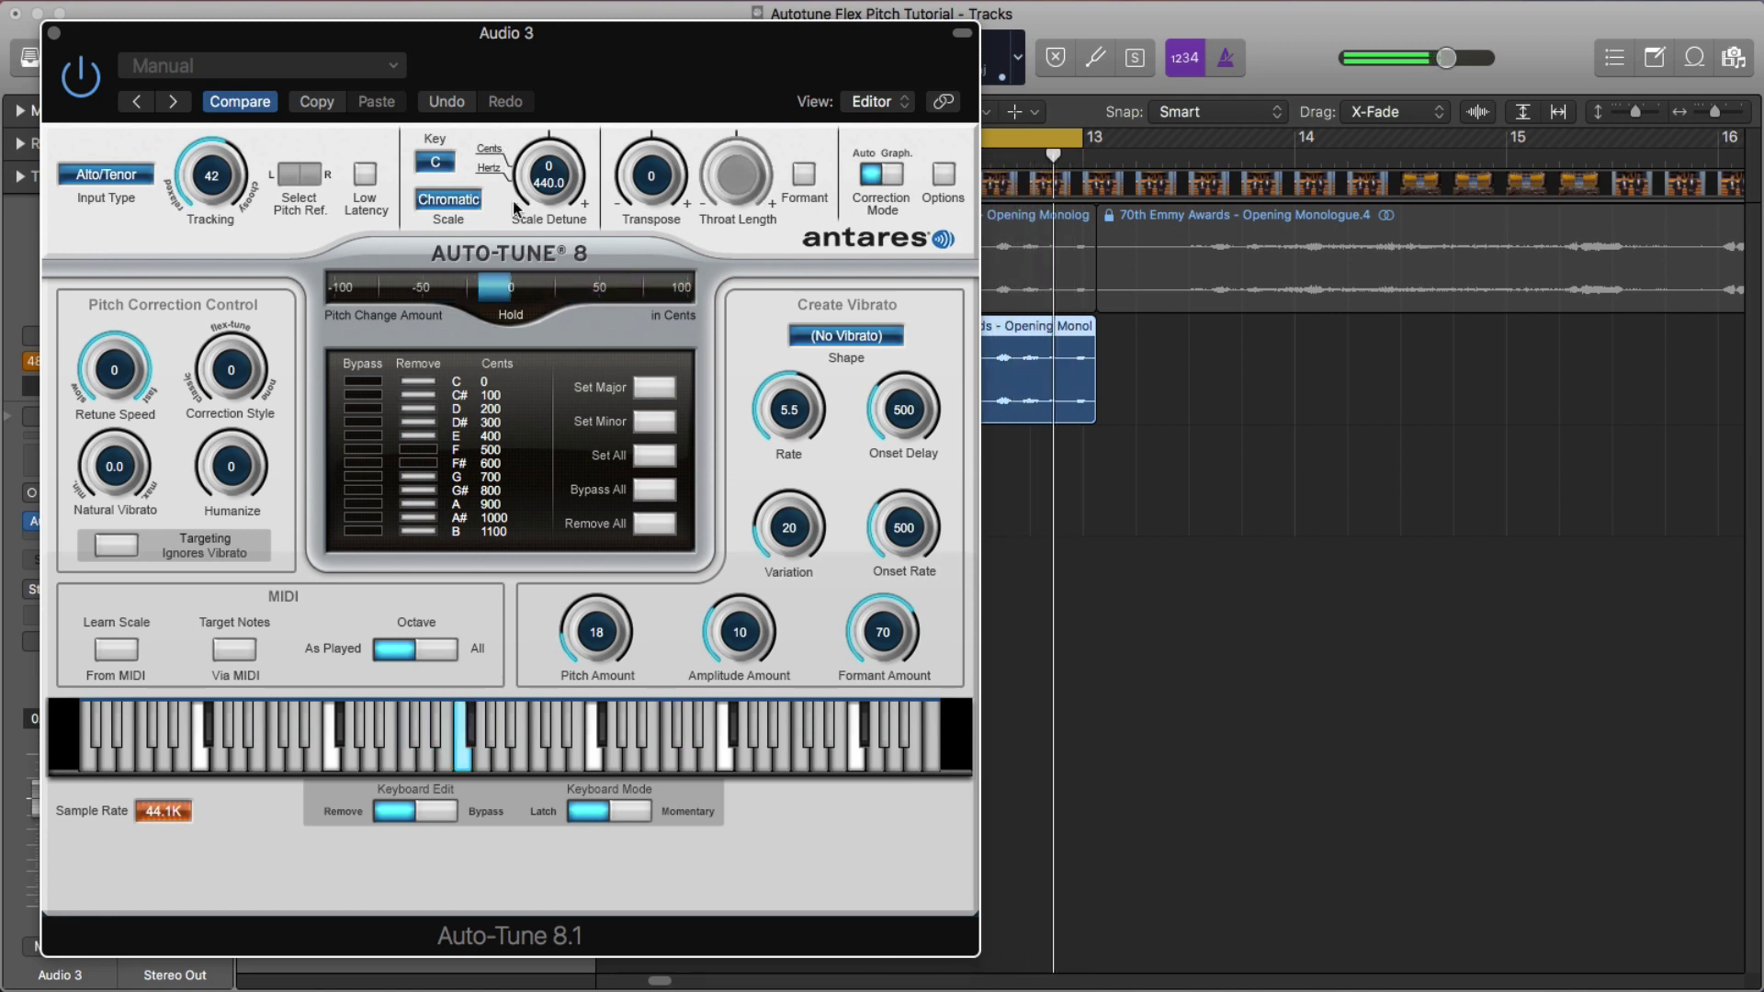
click(54, 35)
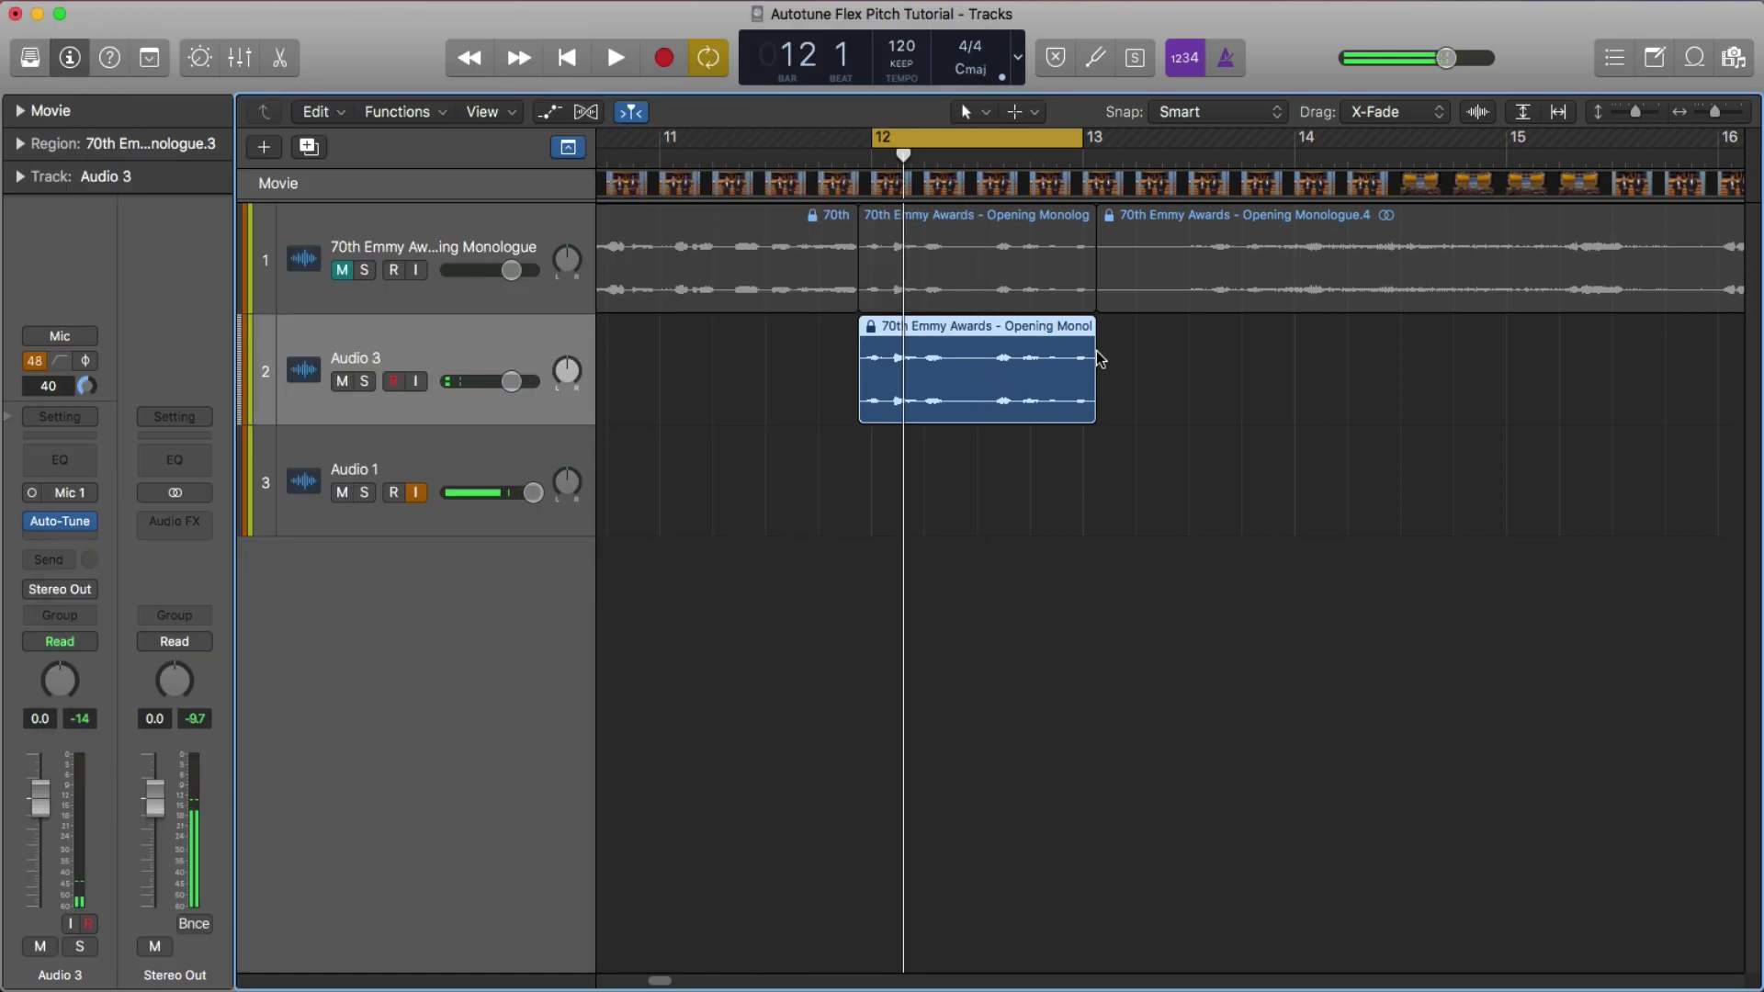
Show the Apple Loops library and filter it by the All Drums and Beats instruments
click(1695, 58)
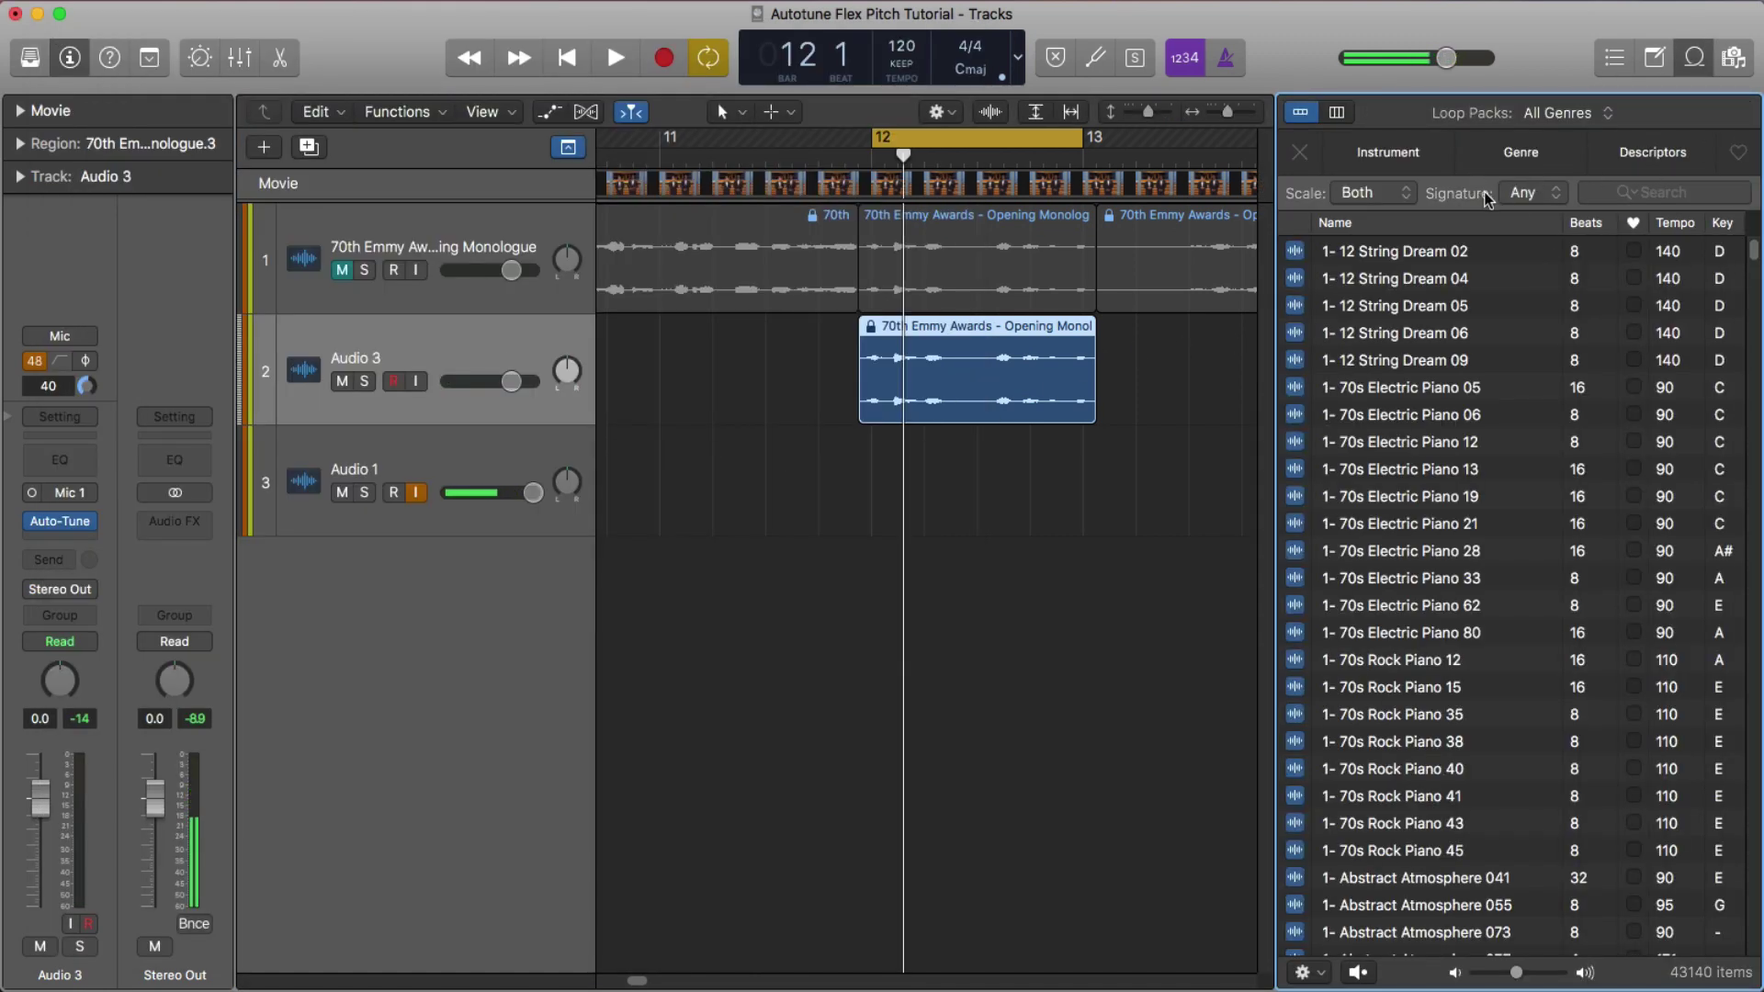
click(1416, 154)
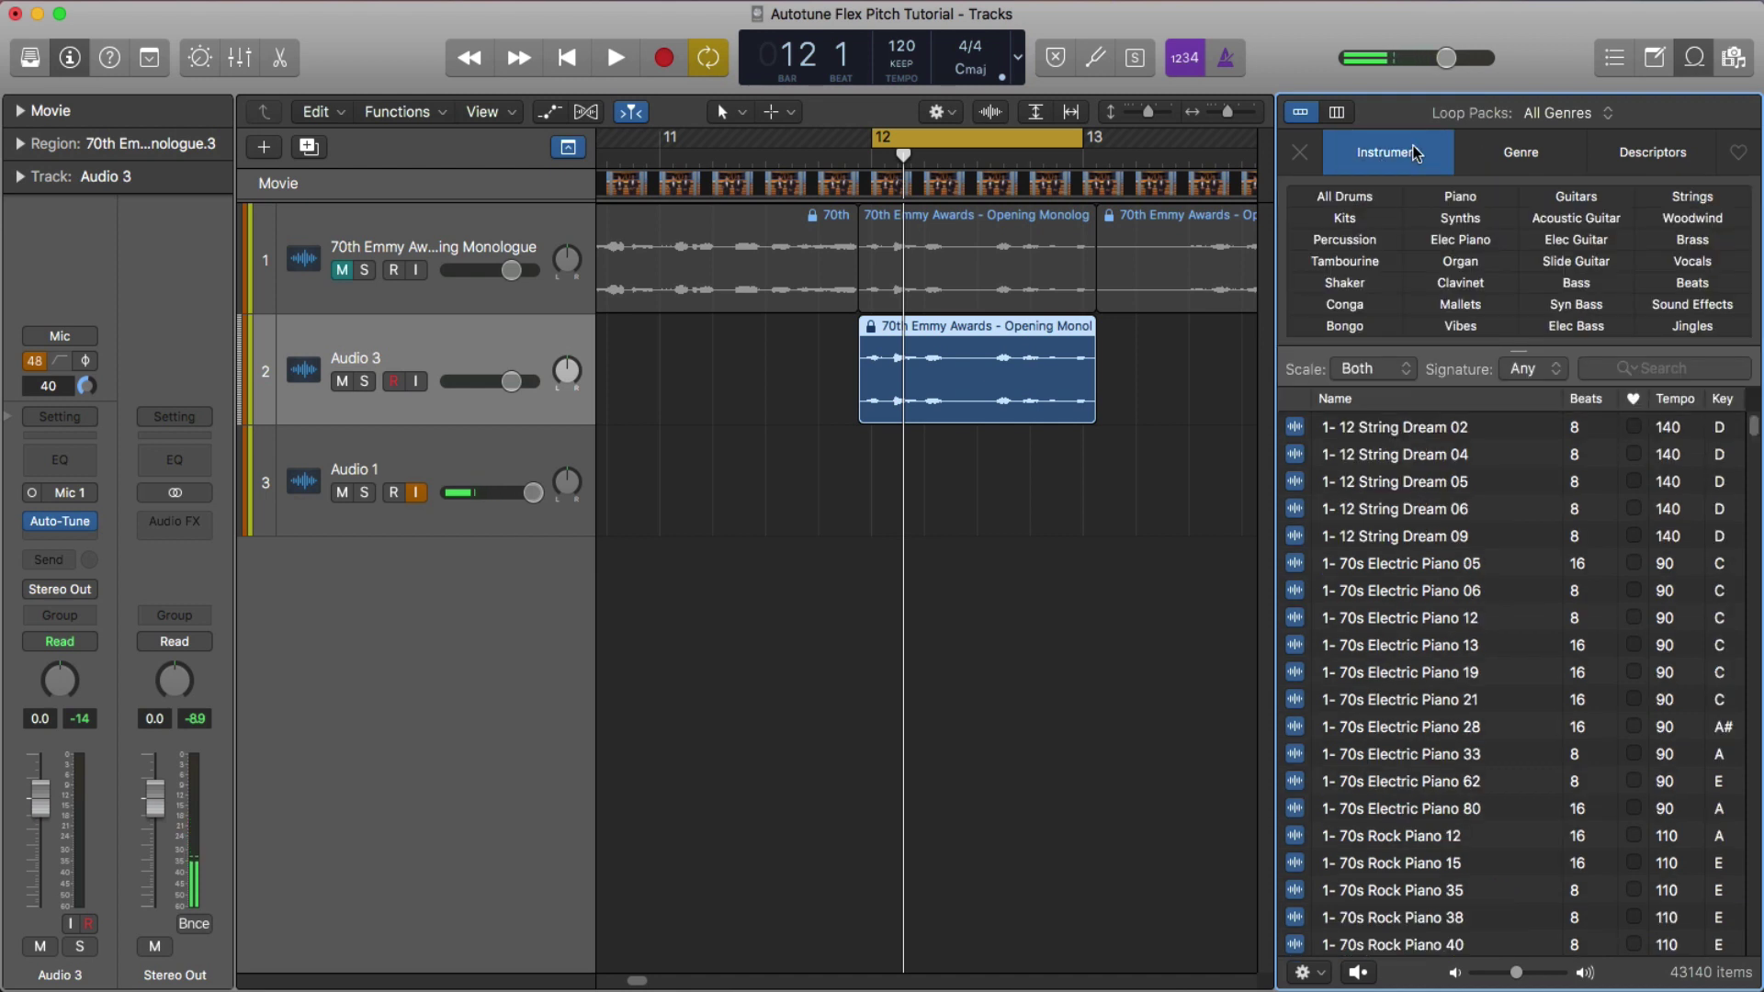
click(1346, 197)
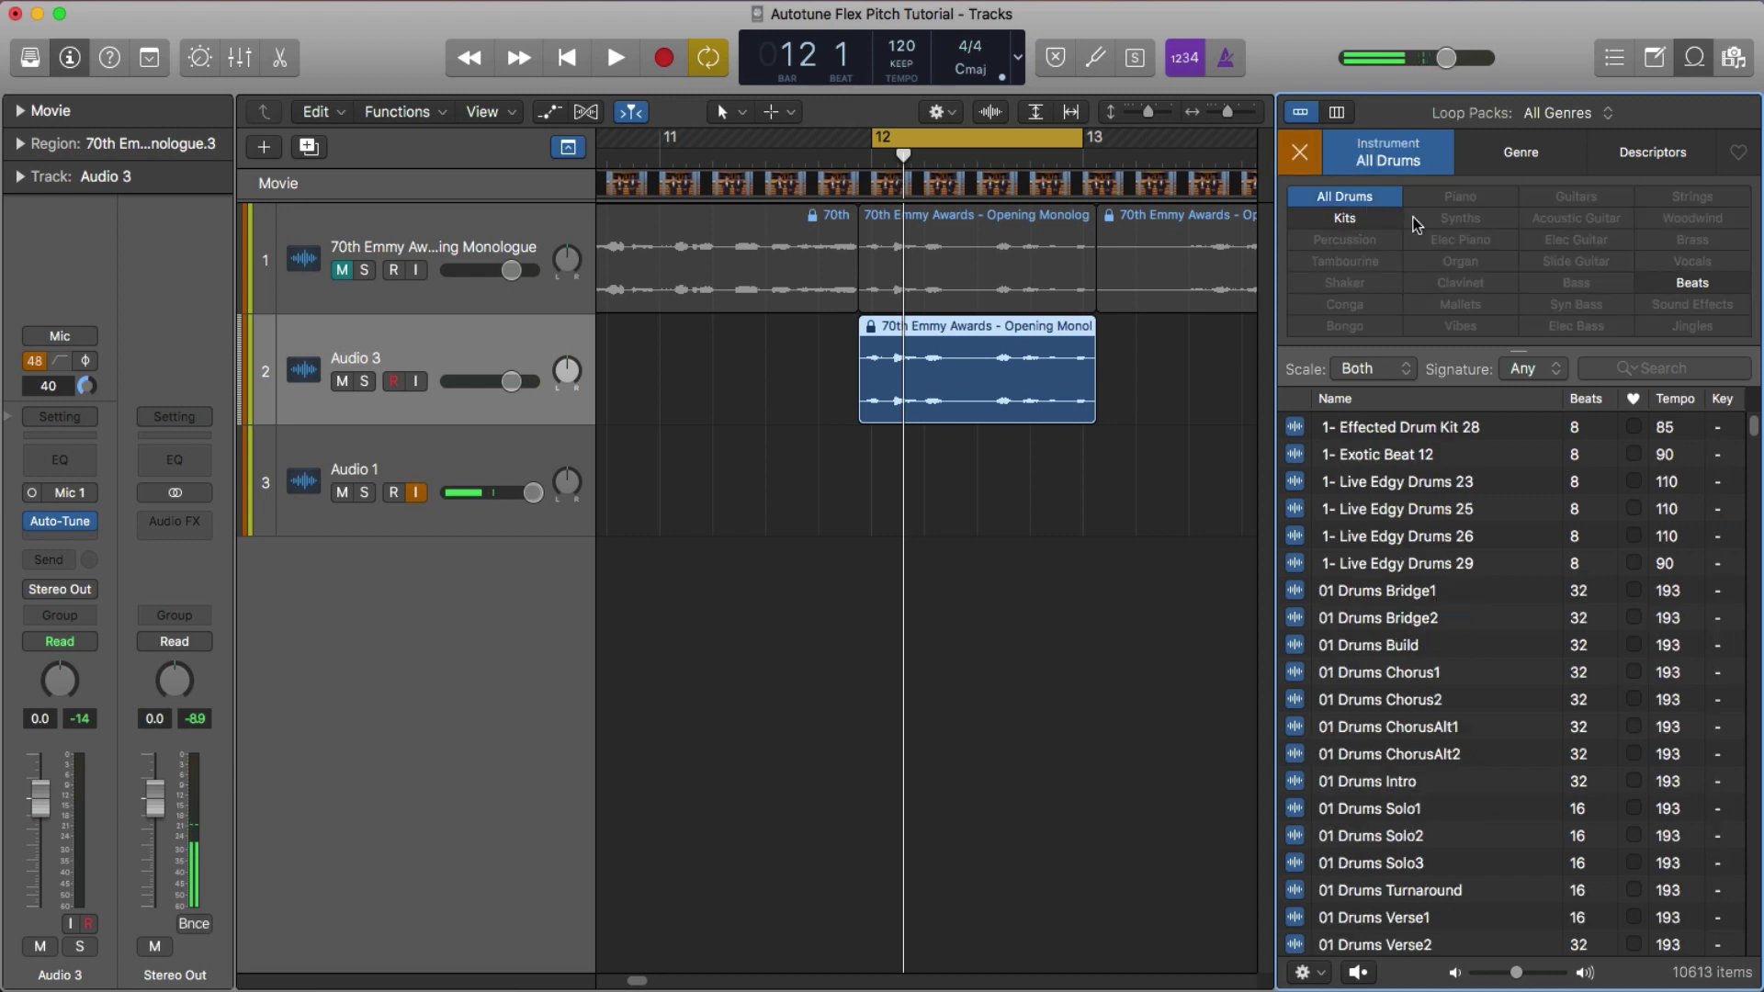
click(1692, 285)
Preview the loop 2-Step Back Flip Beat 01, lower the loop preview volume slightly, and stop the preview
click(1390, 452)
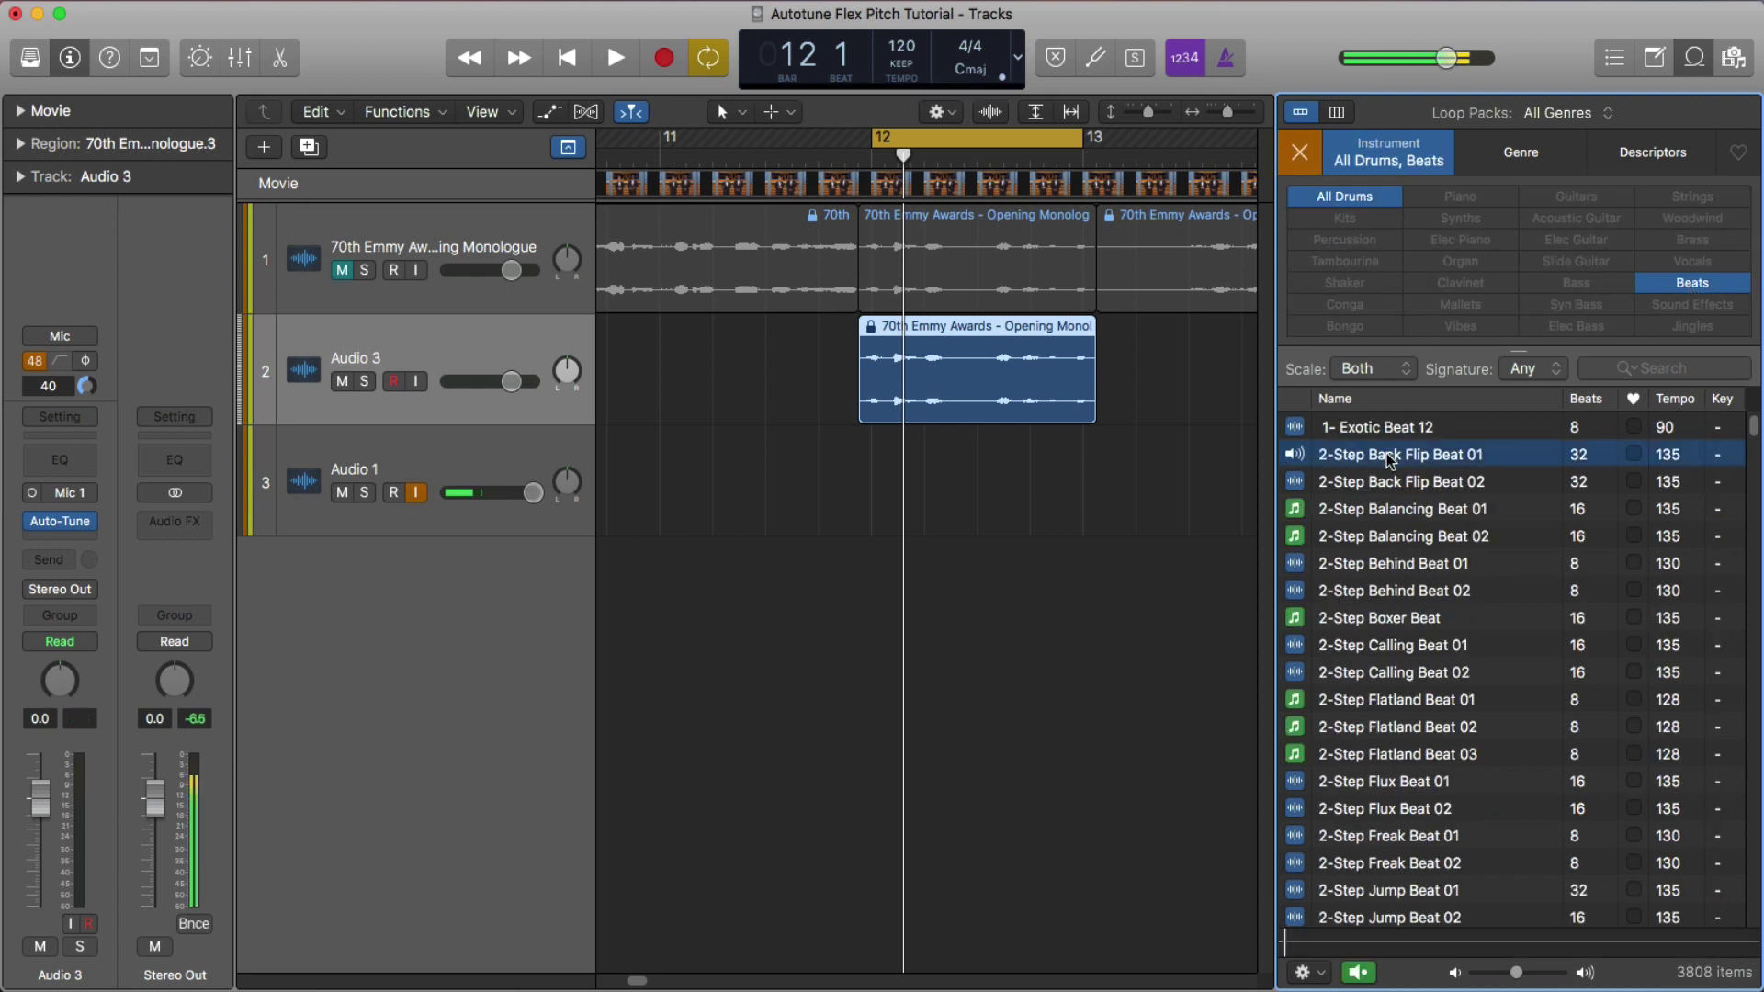
drag(1523, 981, 1500, 983)
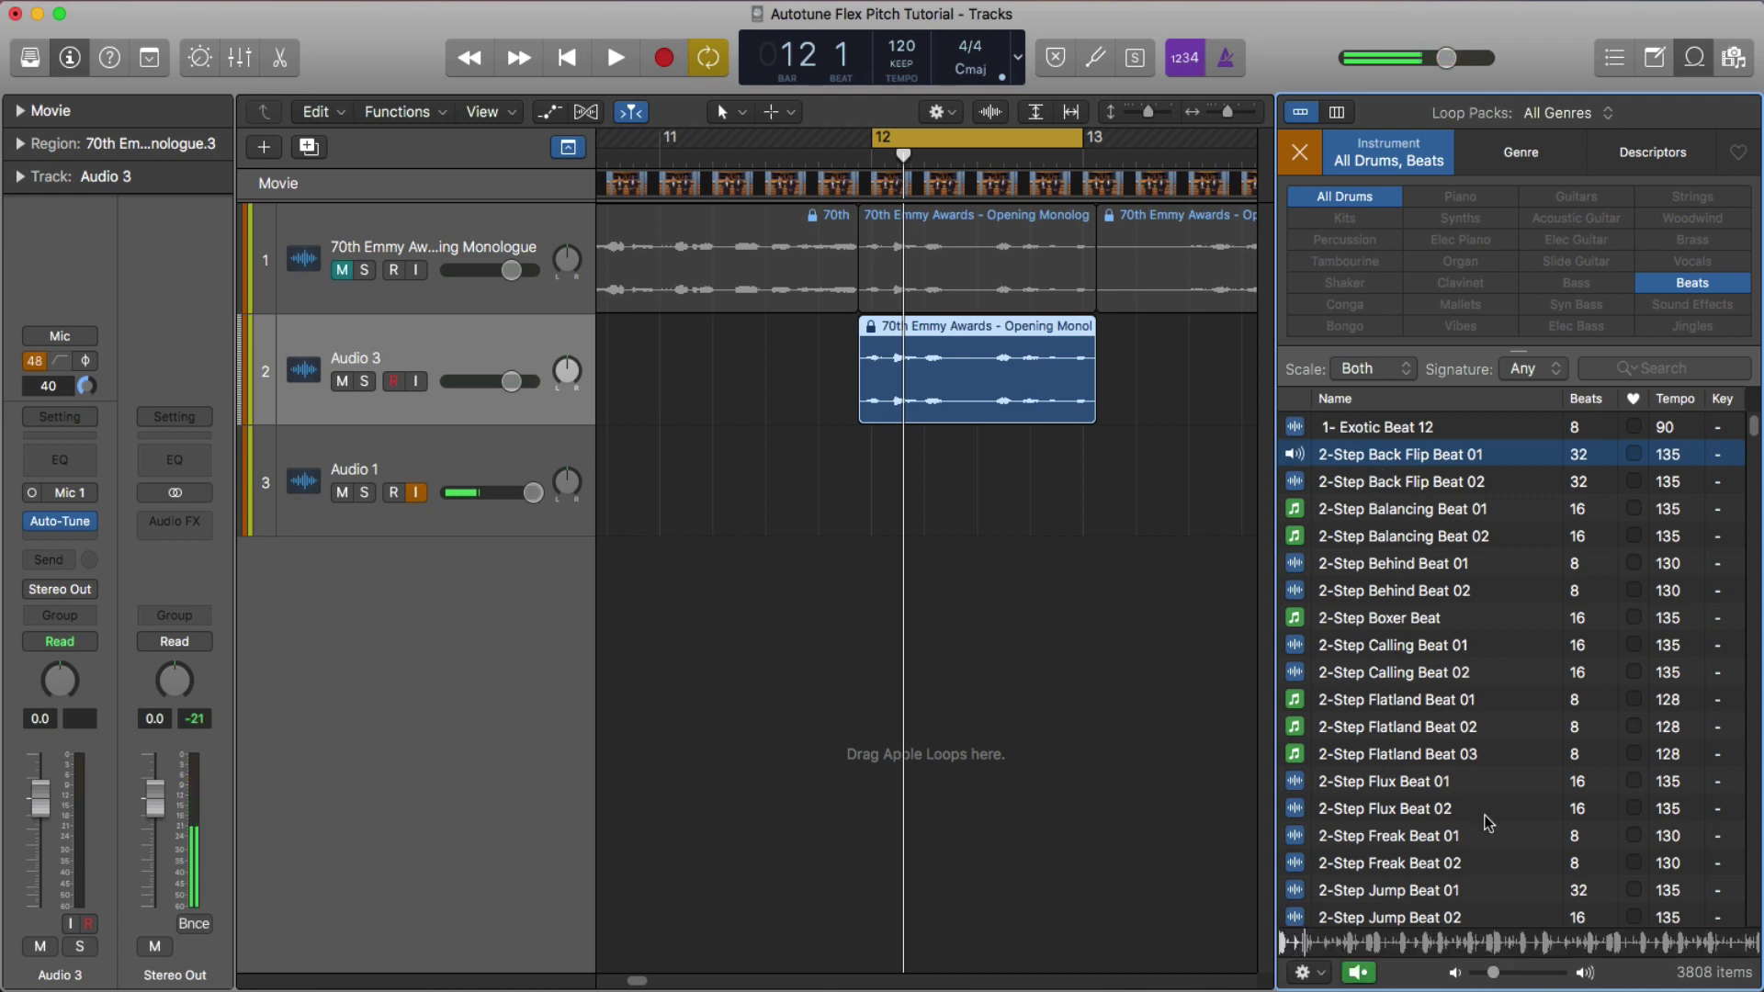
drag(1495, 979, 1501, 979)
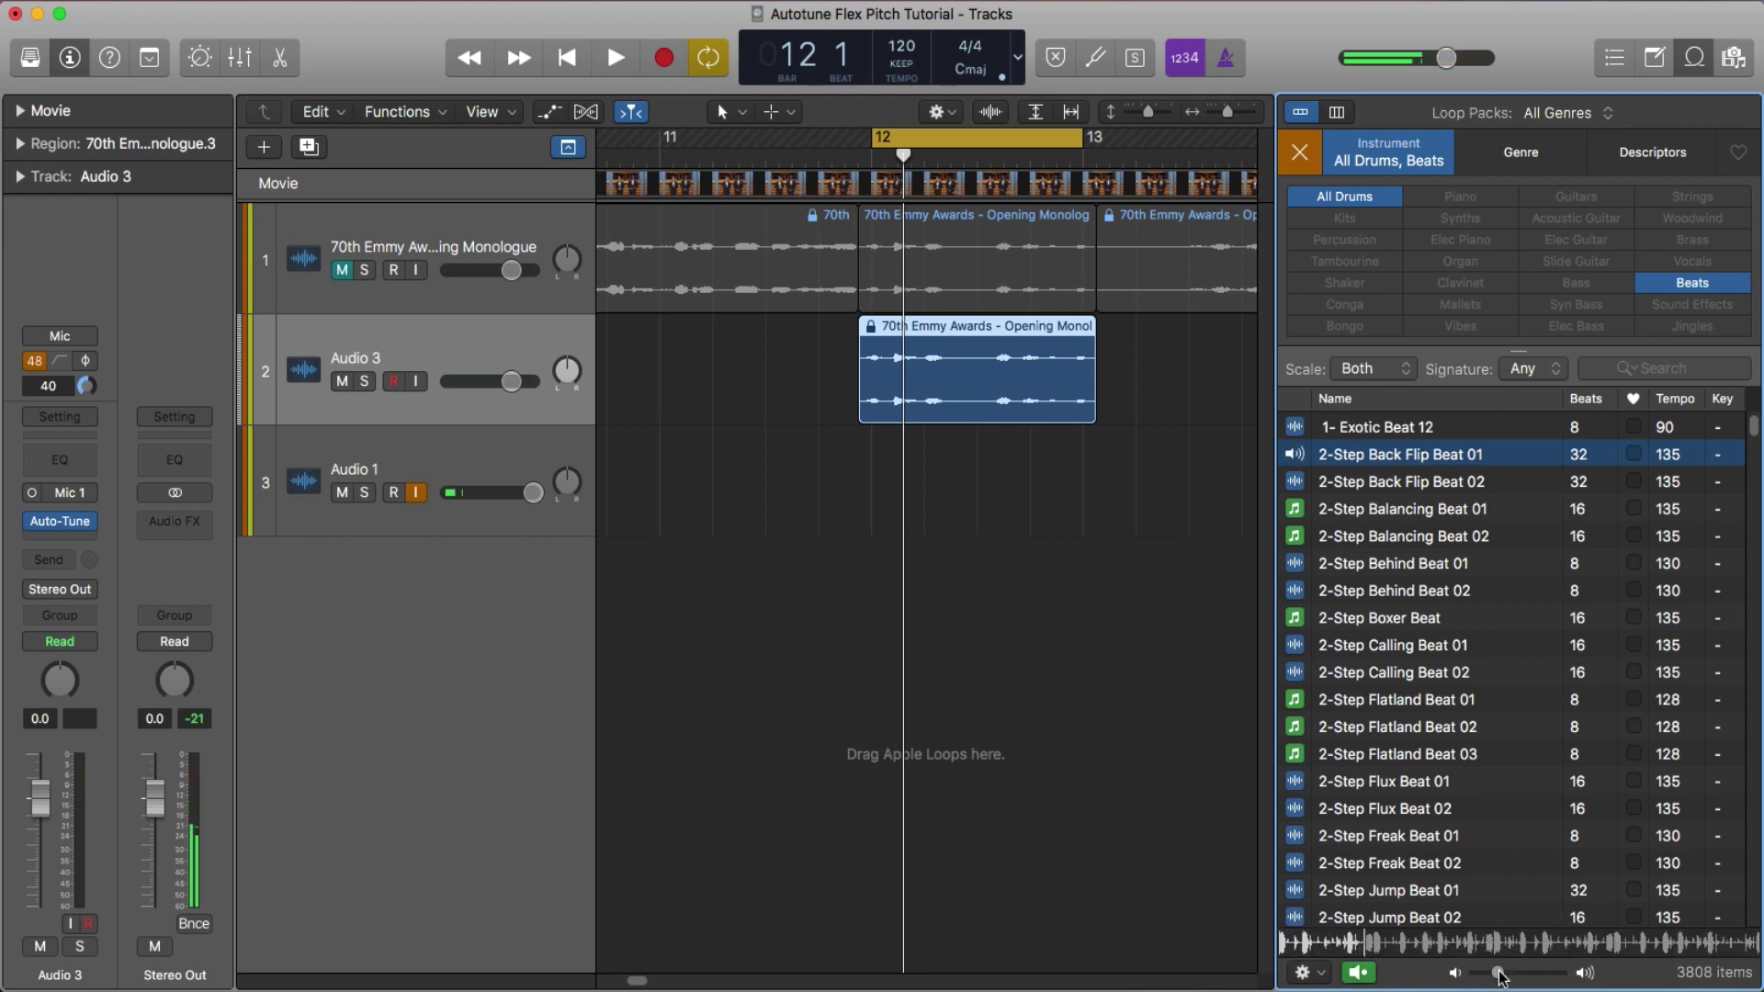
click(1363, 457)
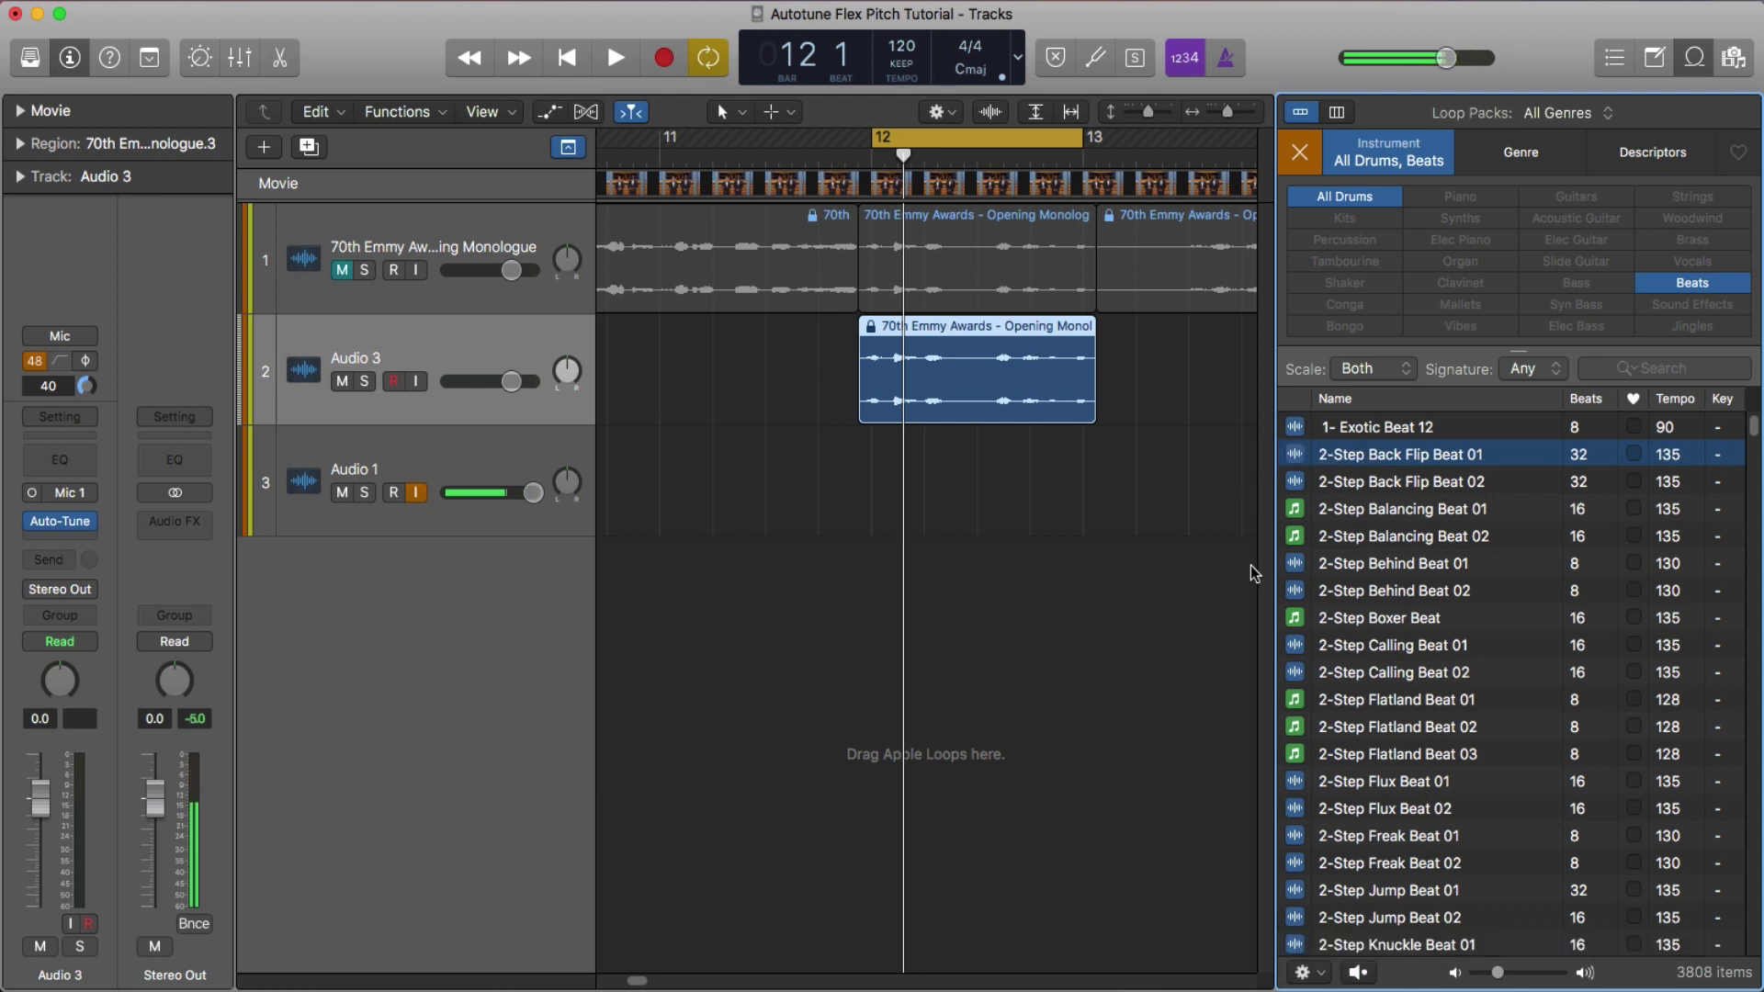
Play the cycled phrase together with the 2-Step Back Flip Beat 01 preview to hear them combined
click(1081, 617)
key(space)
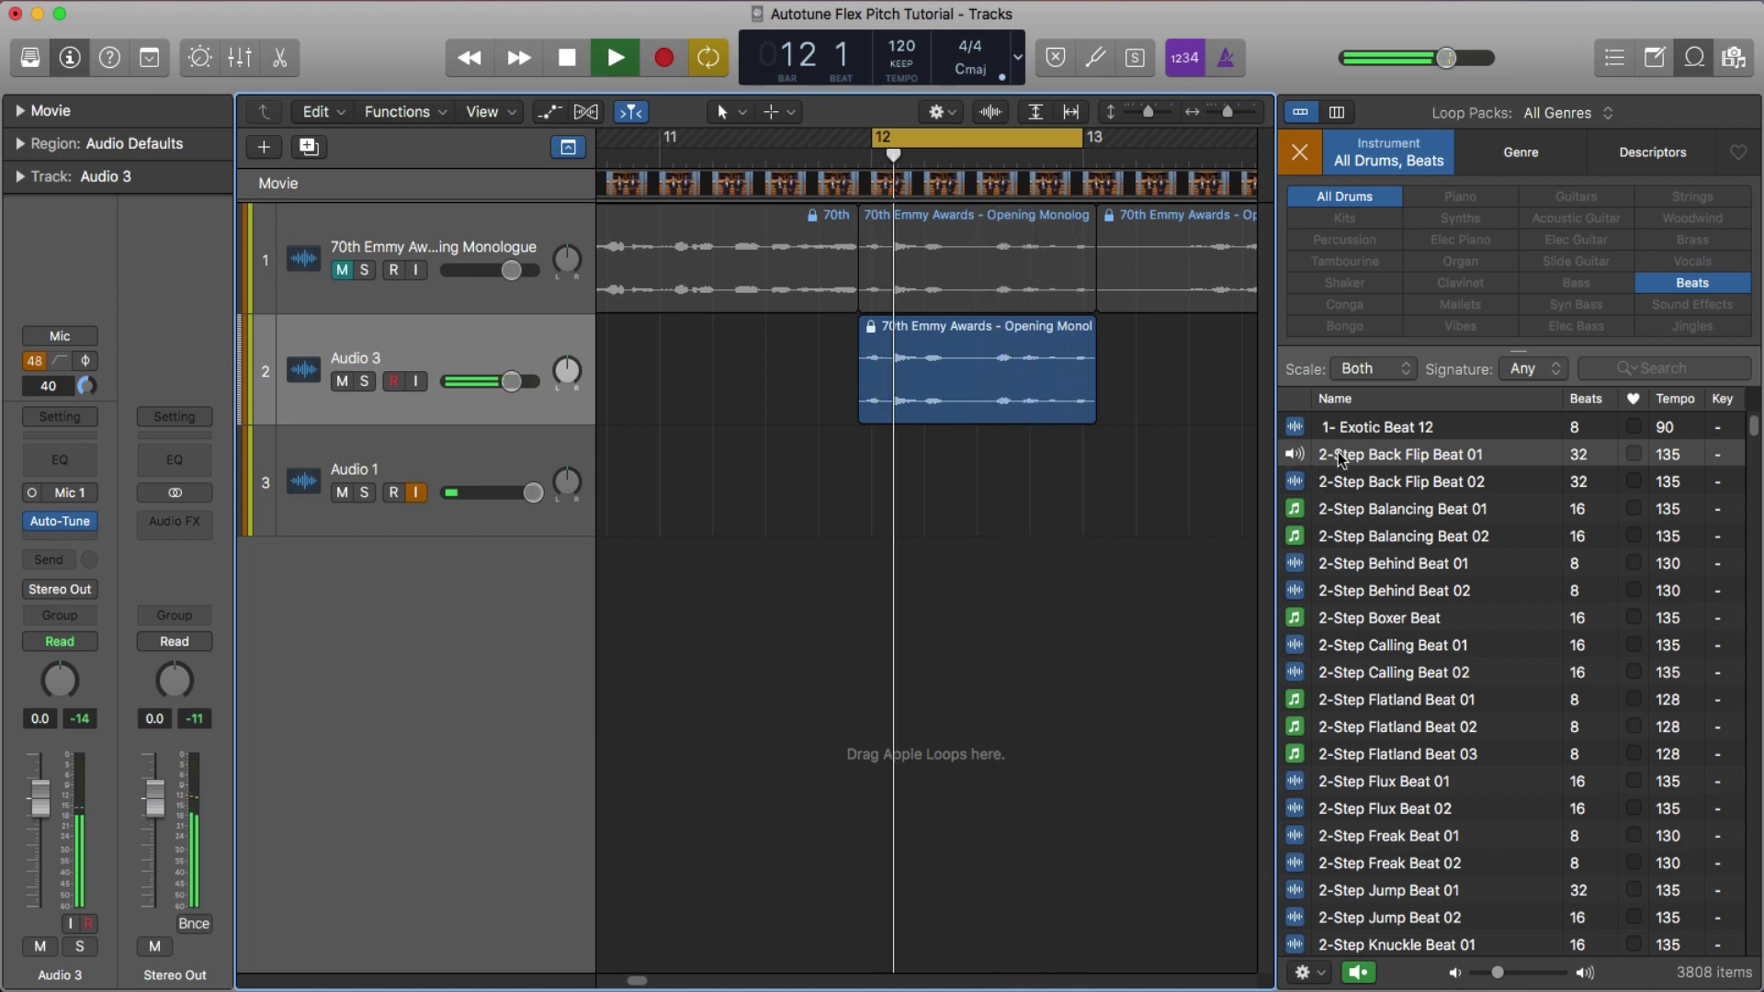
click(1368, 453)
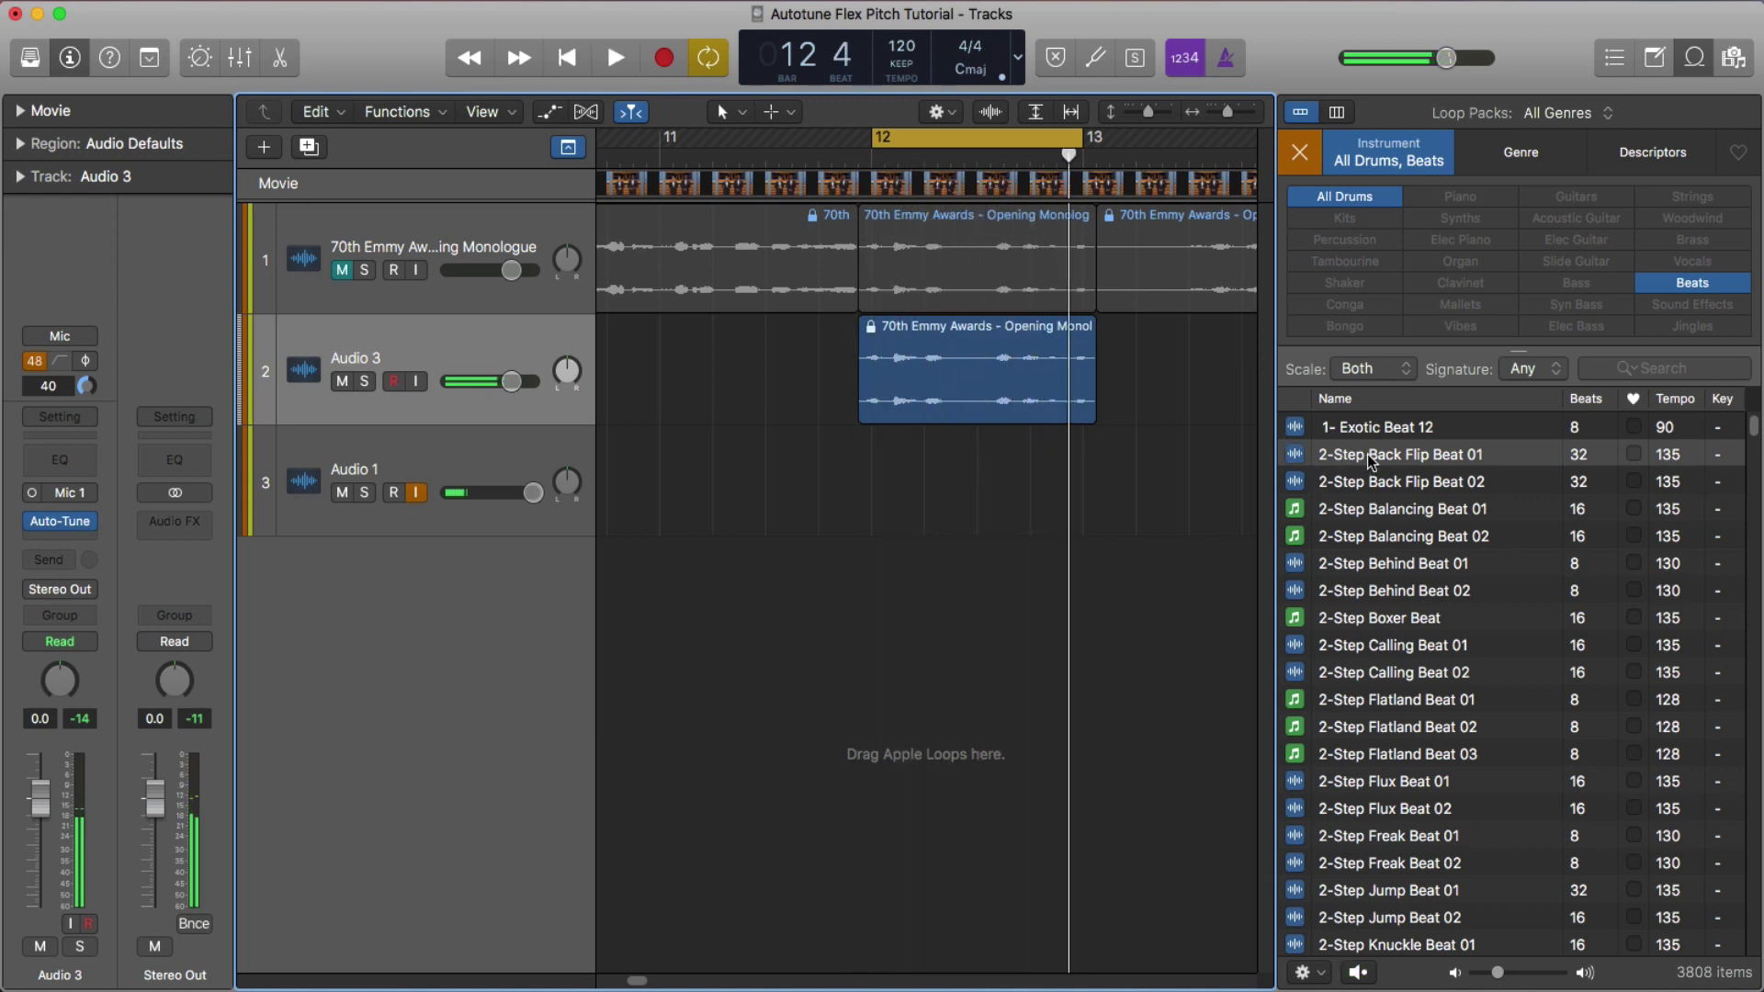
Add the 2-Step Back Flip Beat 01 loop on a new track starting at bar 12, and hide the loop library
click(1368, 453)
drag(905, 590, 952, 545)
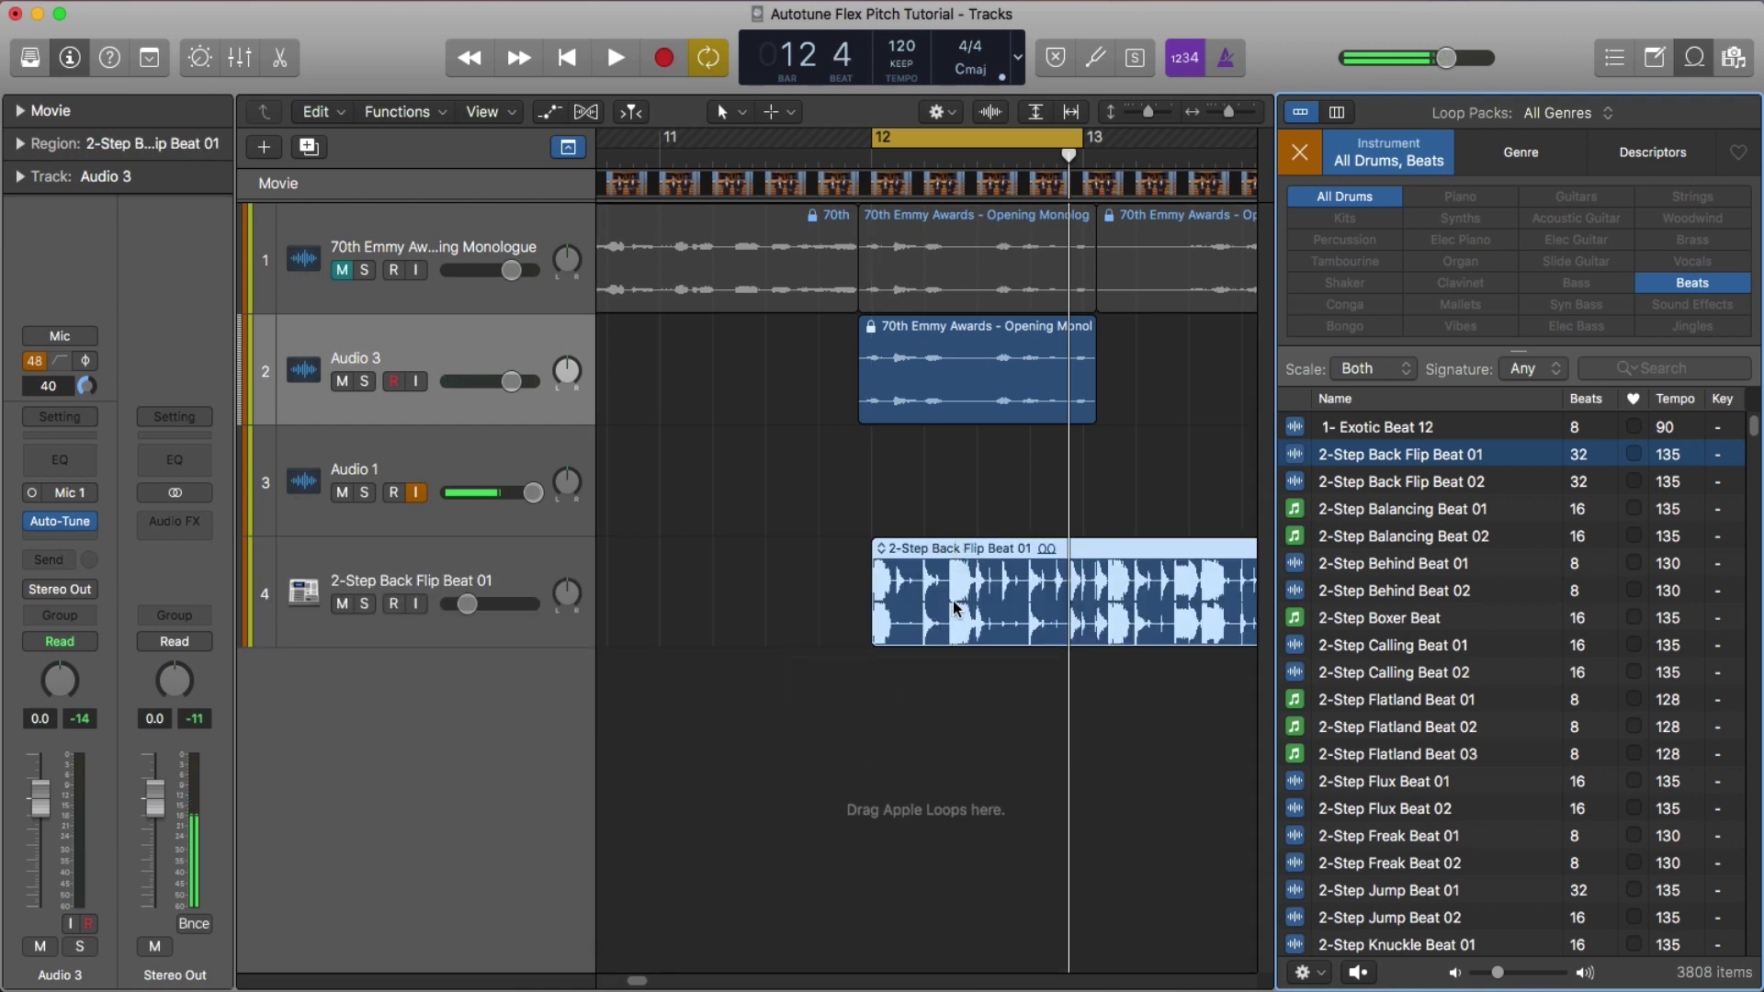
click(1696, 62)
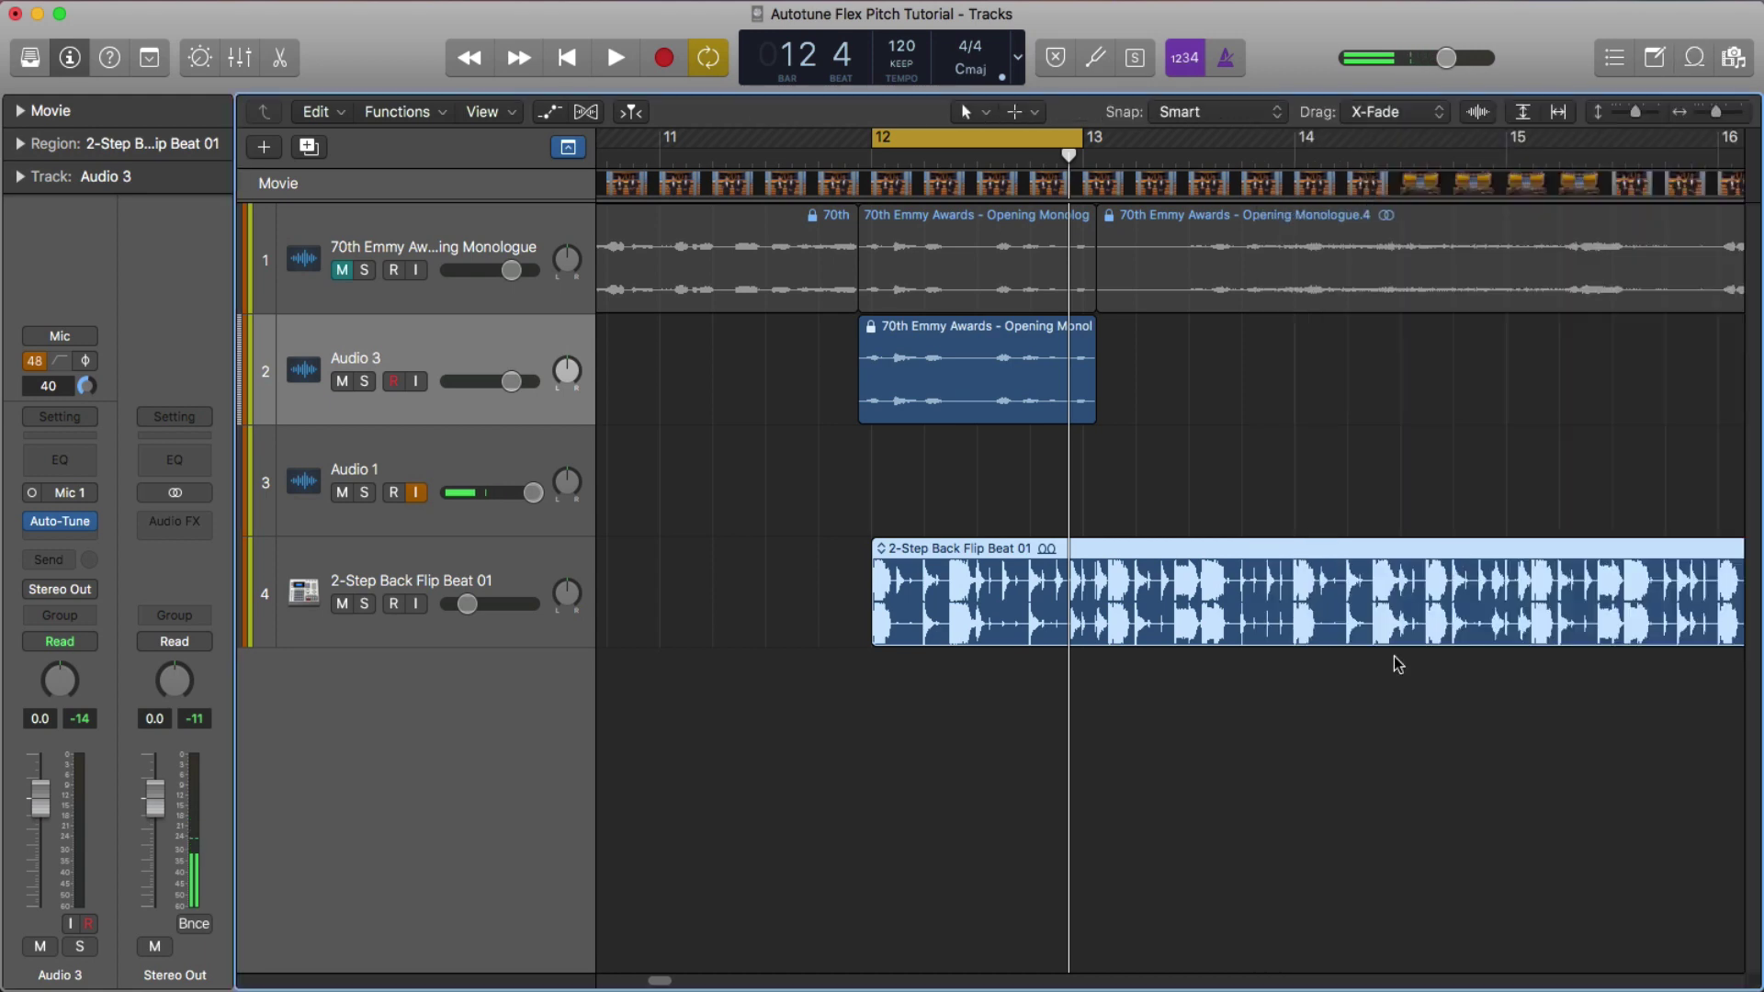
Move the 2-Step Back Flip Beat 01 region to the project start at bar 1
key(super+Left)
key(super+Left)
key(super+Left)
key(super+Left)
key(super+Left)
key(super+Left)
key(super+Left)
key(super+Left)
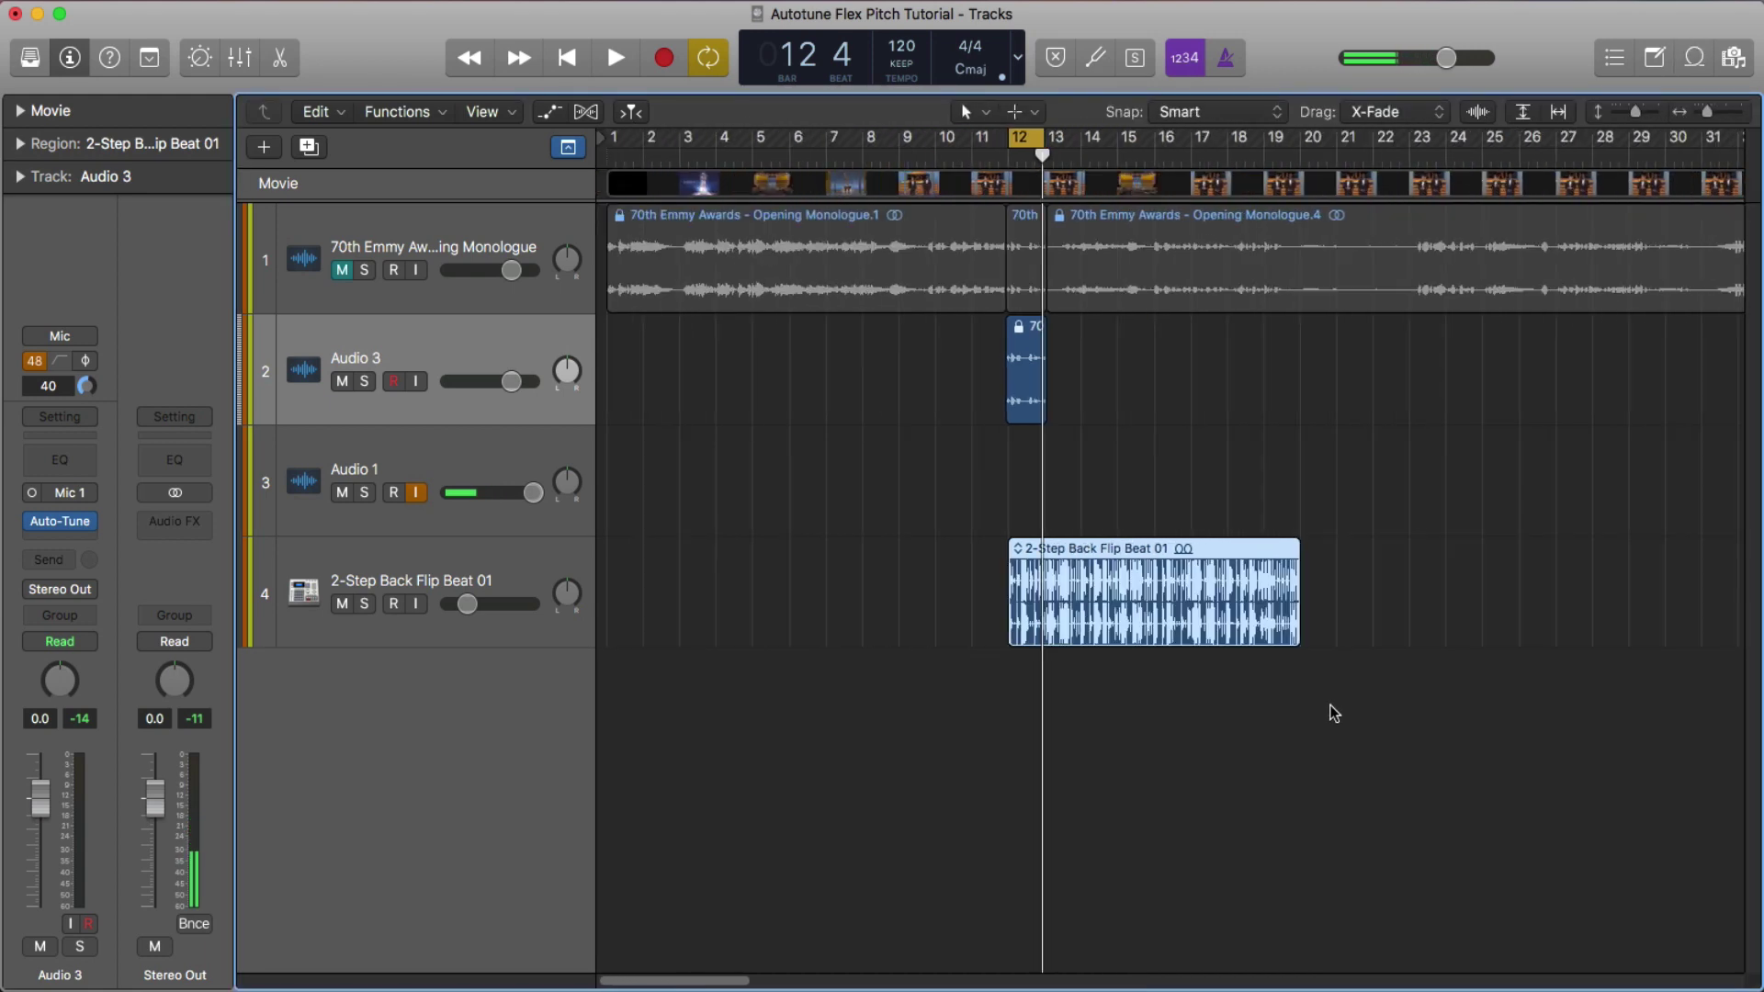
drag(1179, 625, 779, 625)
Try to move the phrase region on Audio 3 to bar 1, switching off the cycle range between attempts
click(1009, 388)
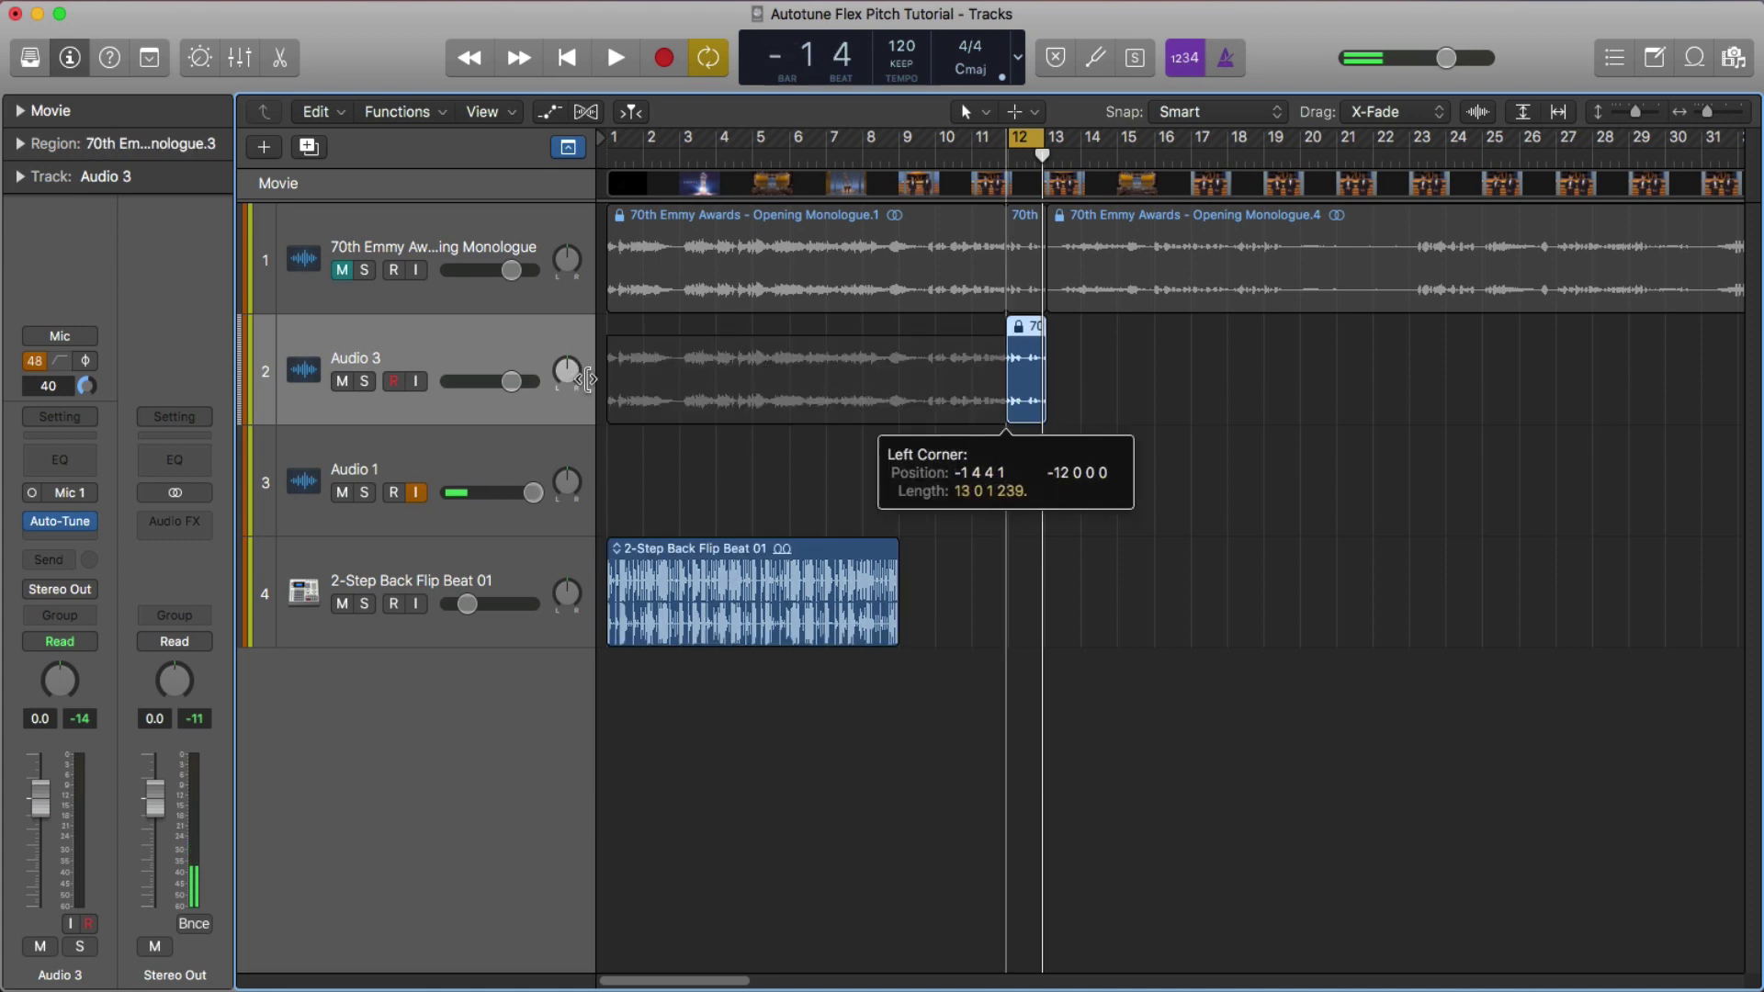
click(960, 416)
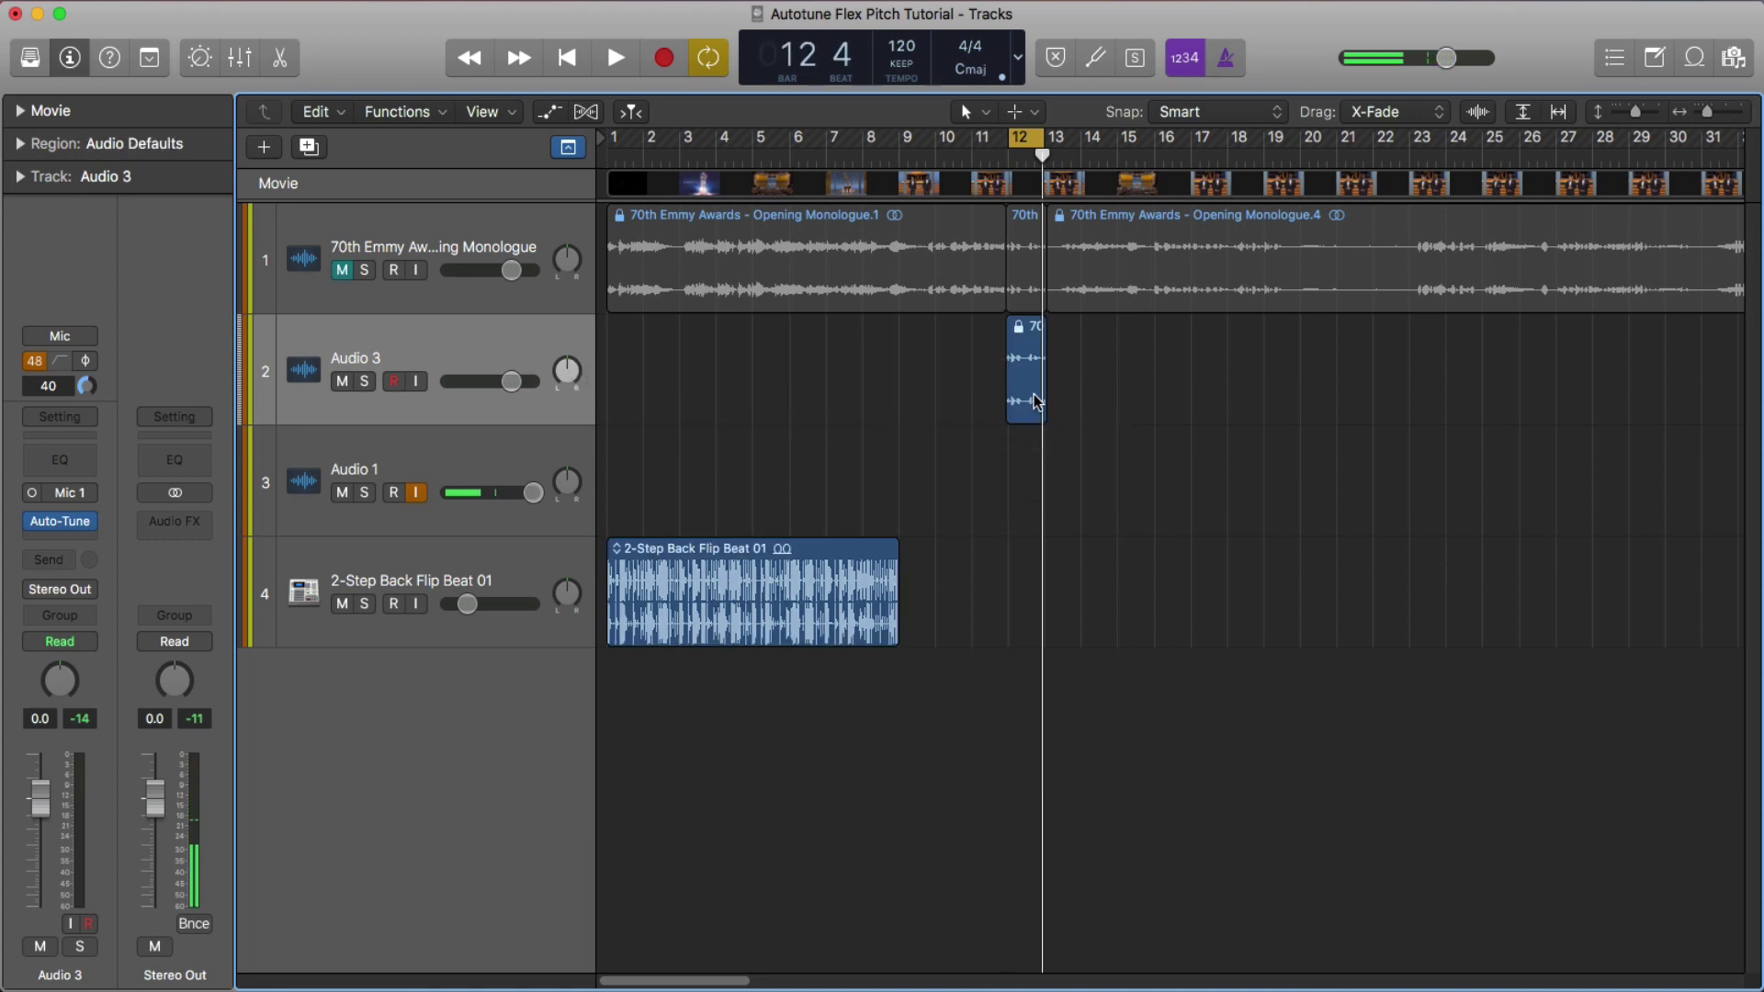
drag(1029, 398, 583, 395)
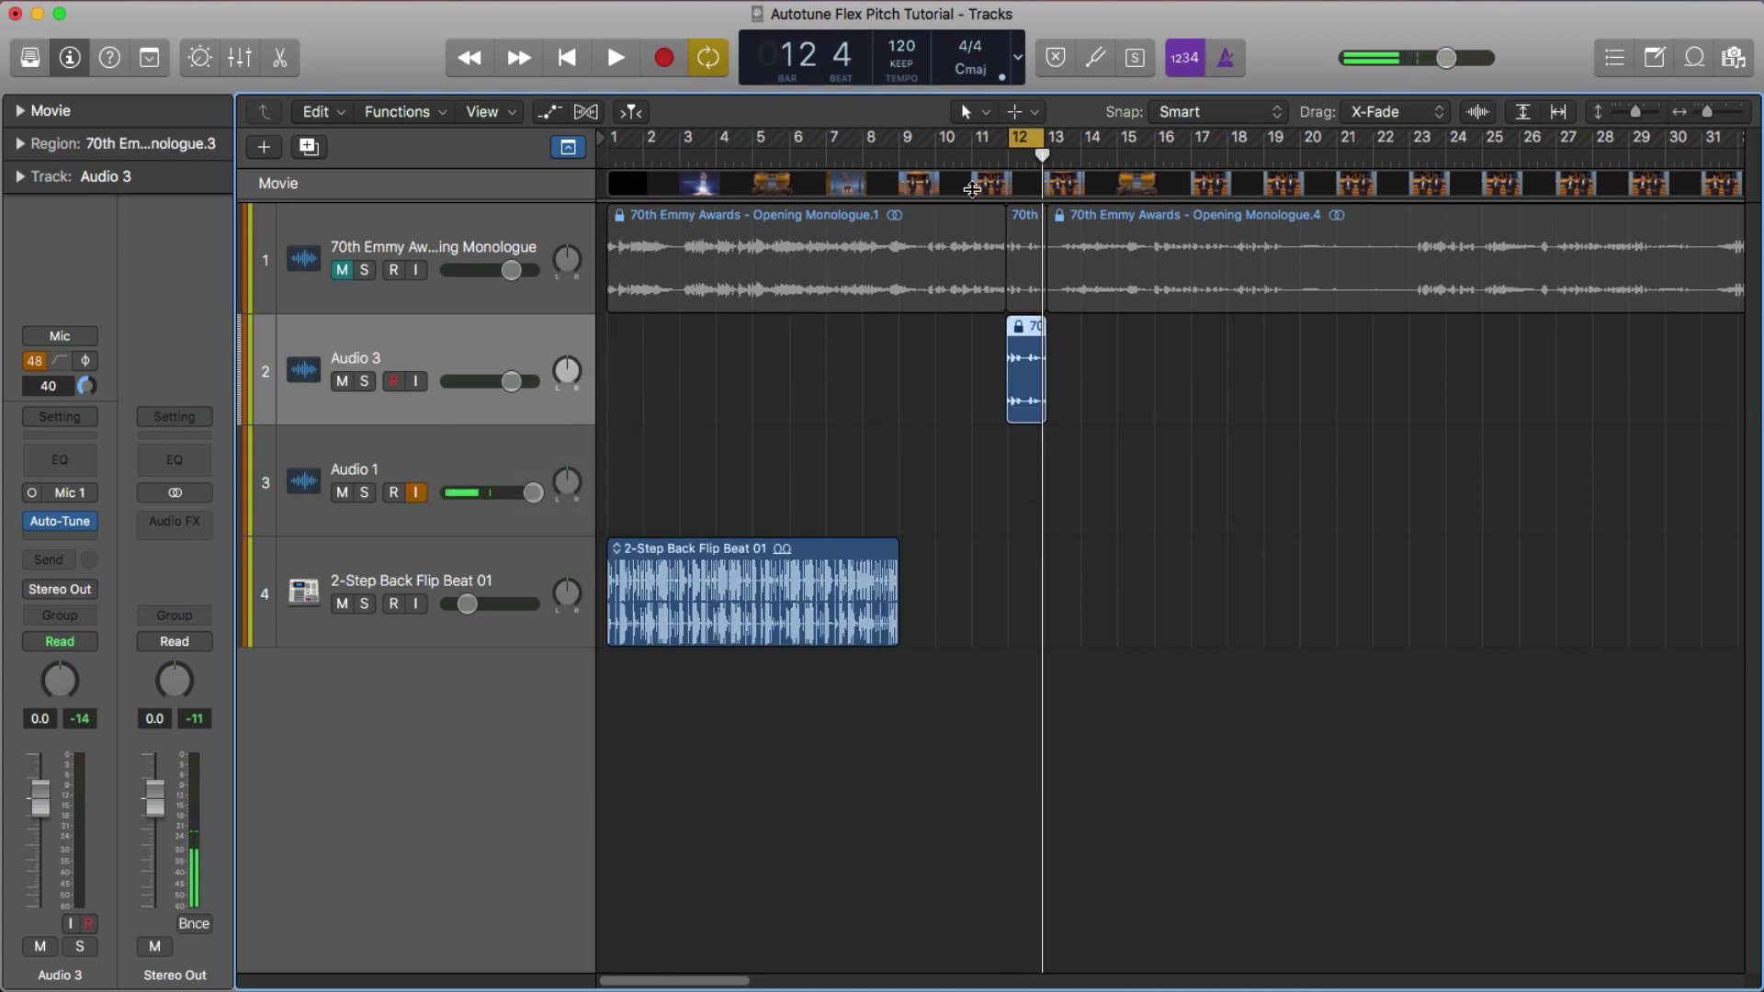
click(1027, 139)
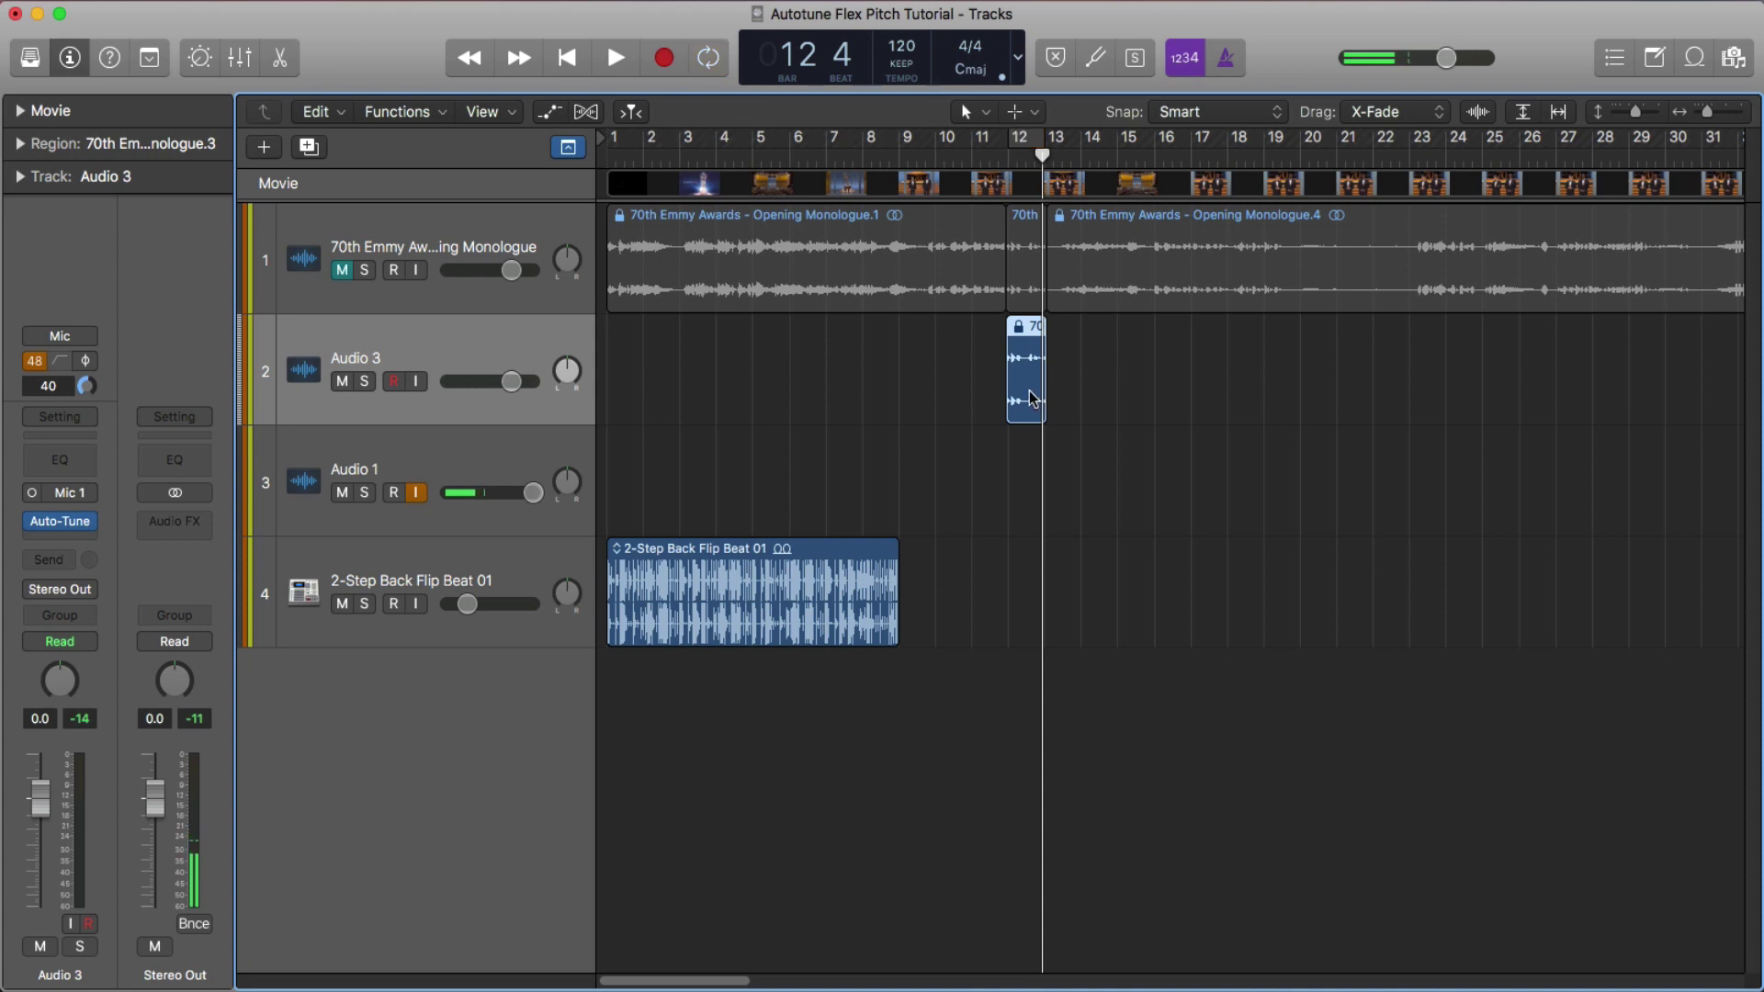
drag(1032, 398, 598, 395)
Unlock the SMPTE position of the phrase region on the Audio 3 track
key(super+Right)
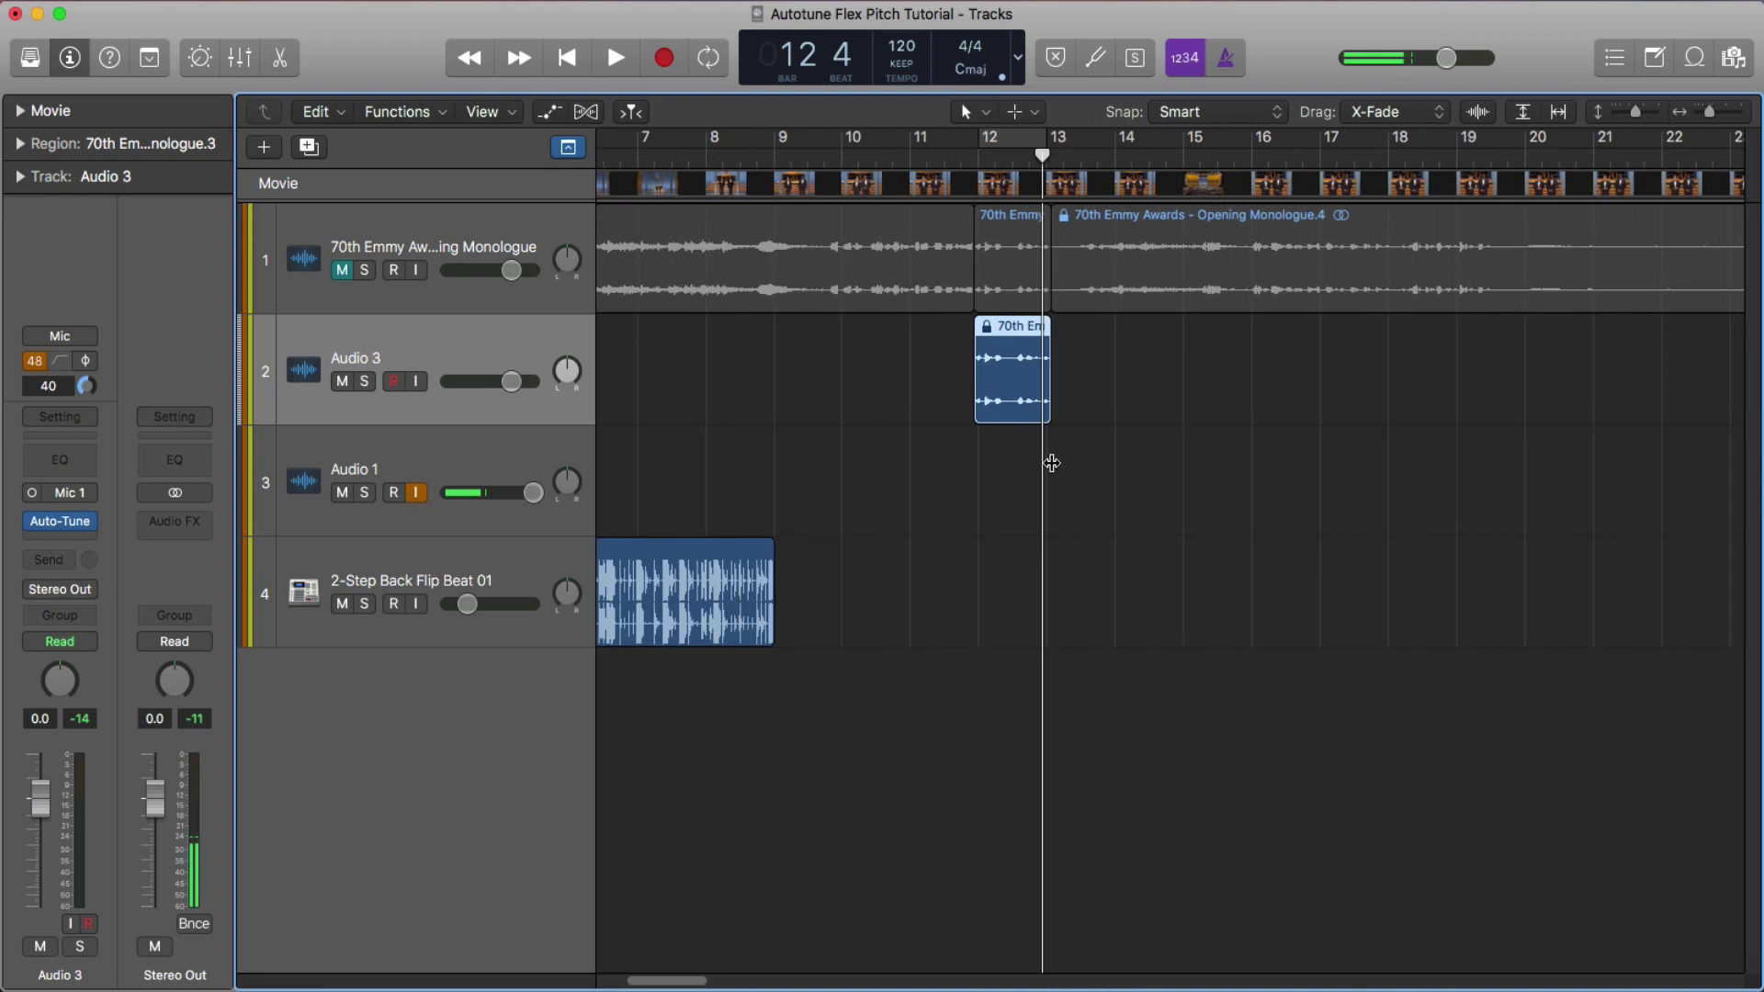
click(1051, 463)
click(998, 381)
right_click(1003, 383)
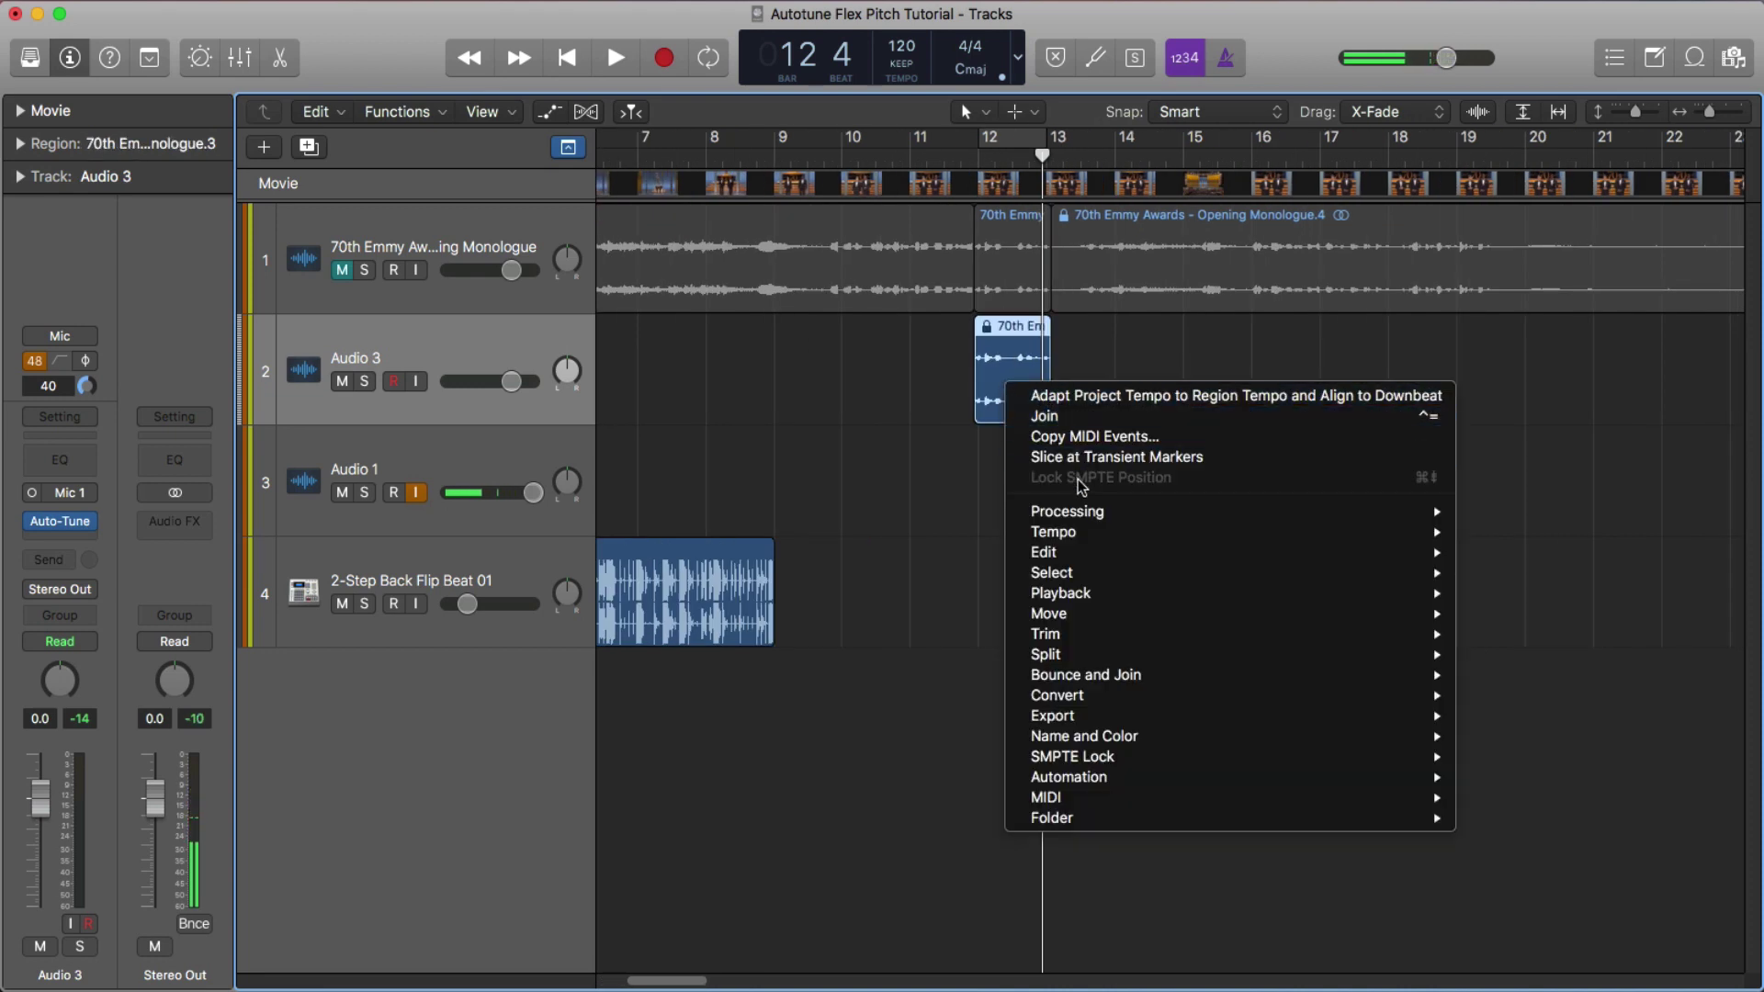
mouse_move(1187, 768)
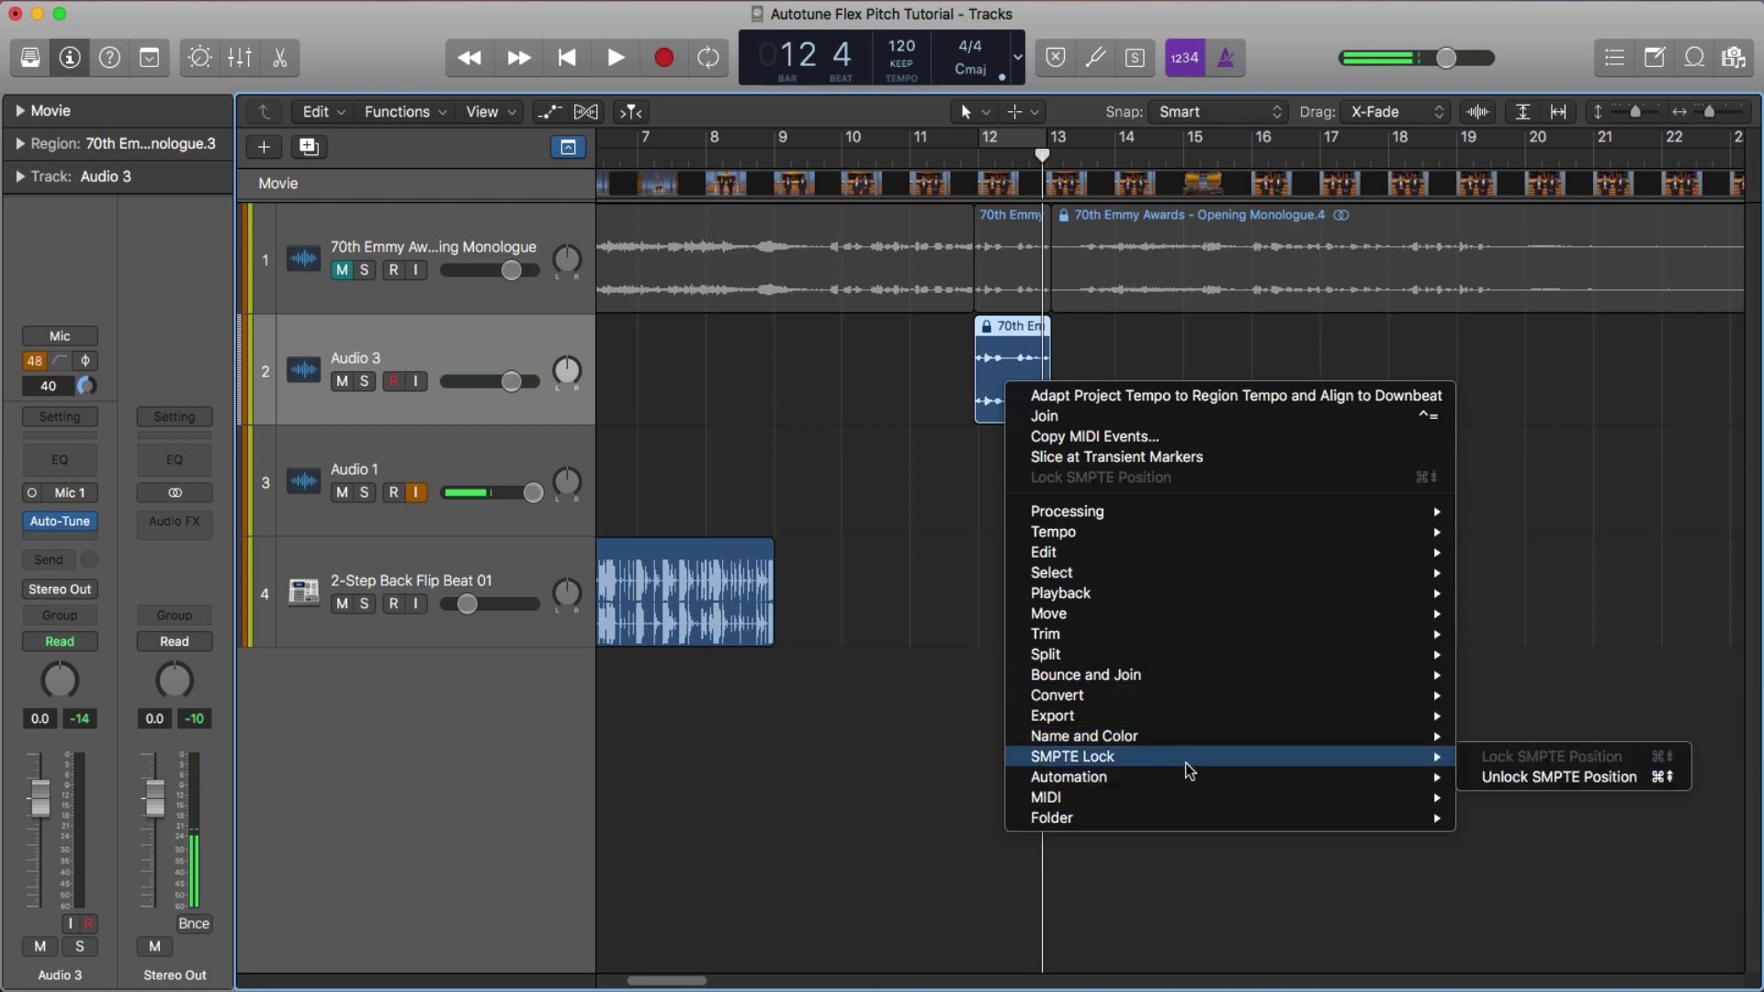
click(1514, 778)
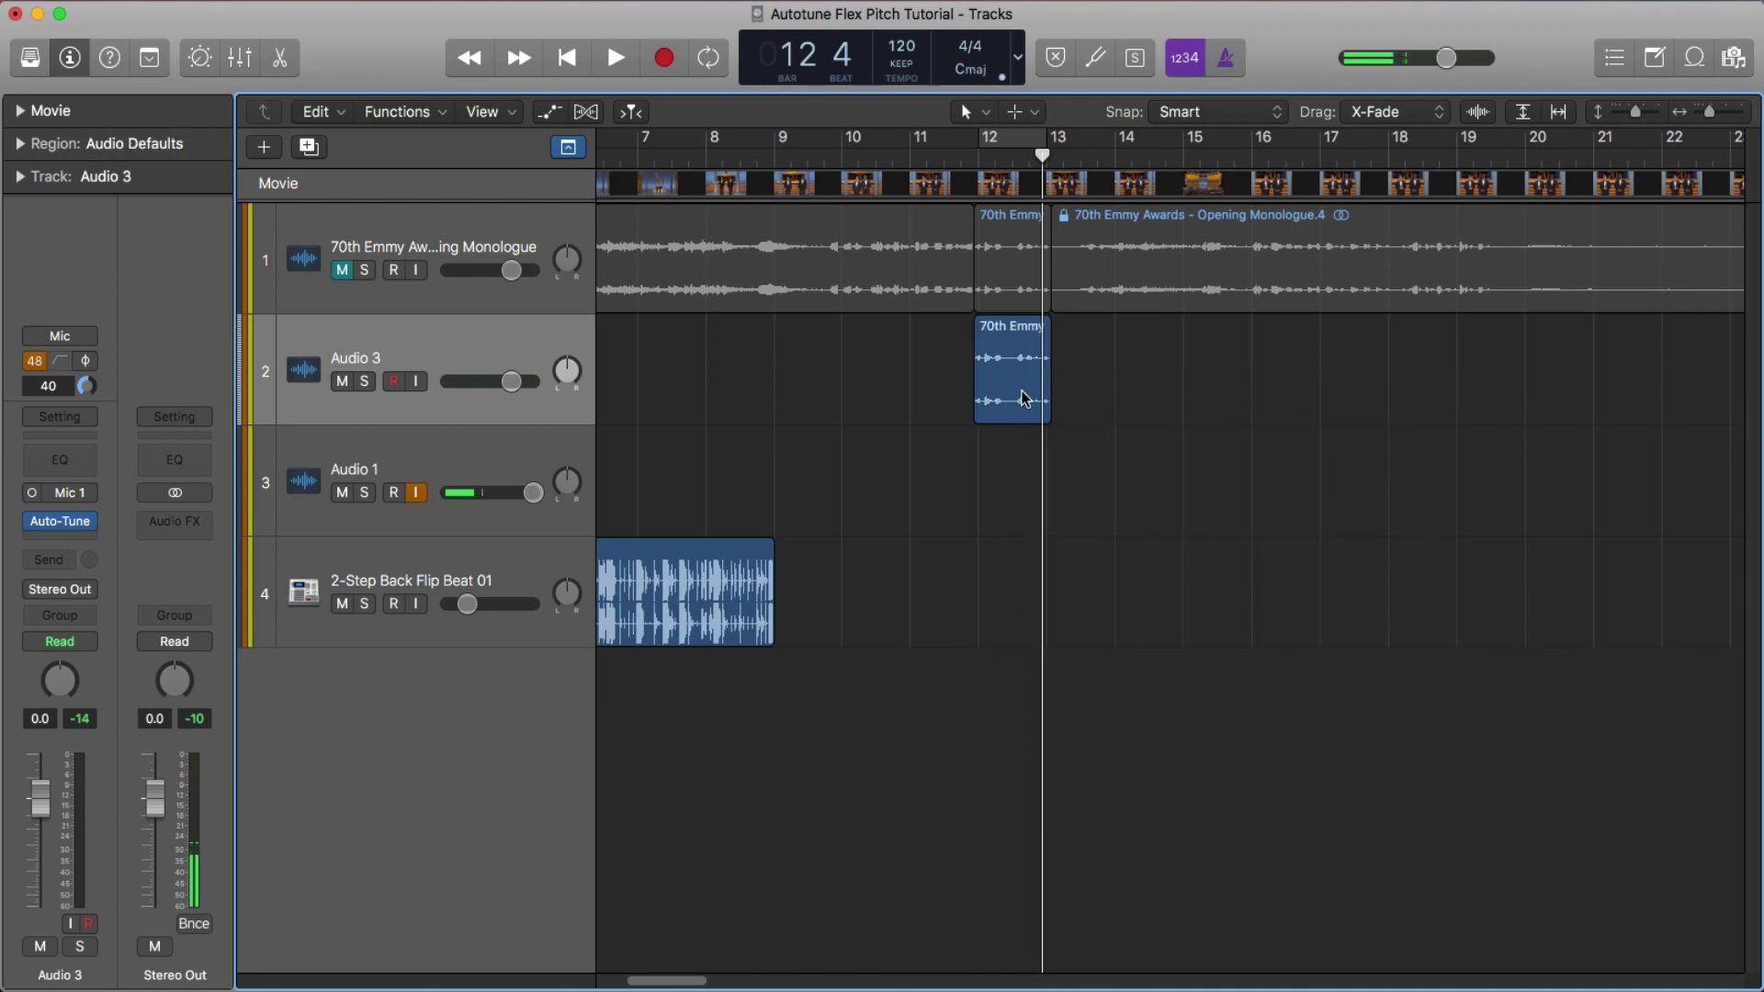
Move the unlocked phrase region on Audio 3 to bar 1, aligning its start with the drum loop
drag(1010, 377, 658, 377)
scroll(940, 359, left, 5)
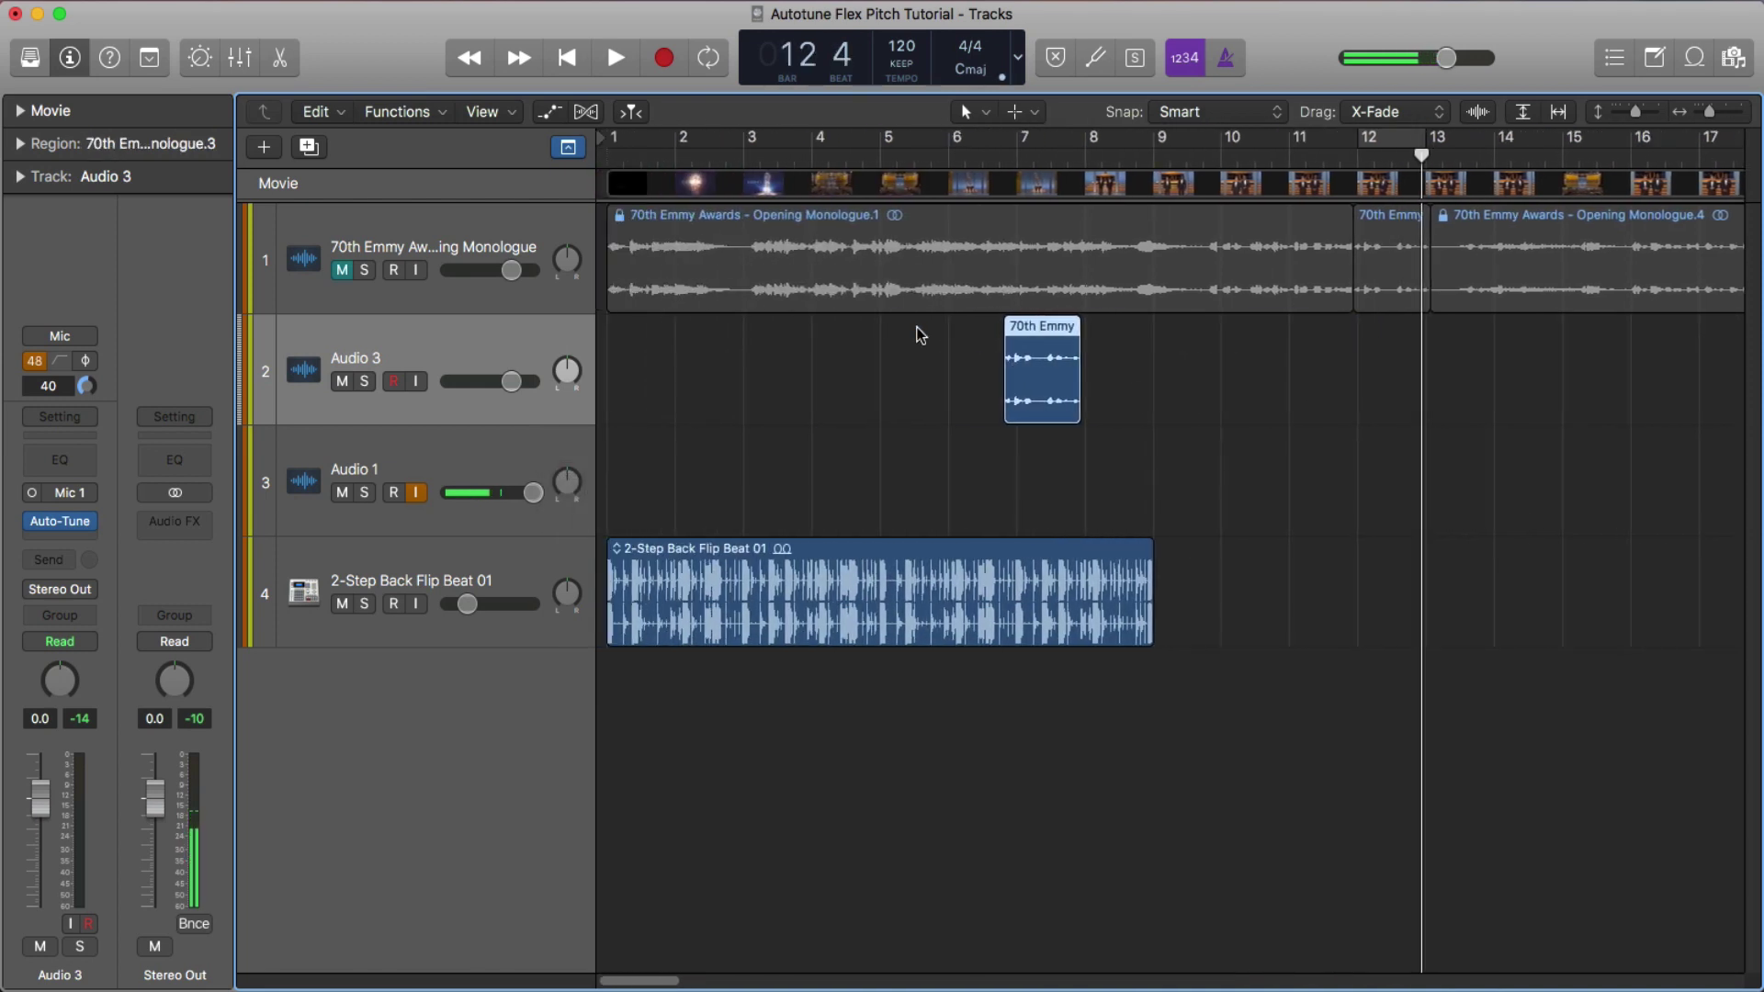
drag(1020, 386, 628, 386)
key(super+Right)
key(super+Right)
key(super+Right)
key(super+Right)
key(super+Right)
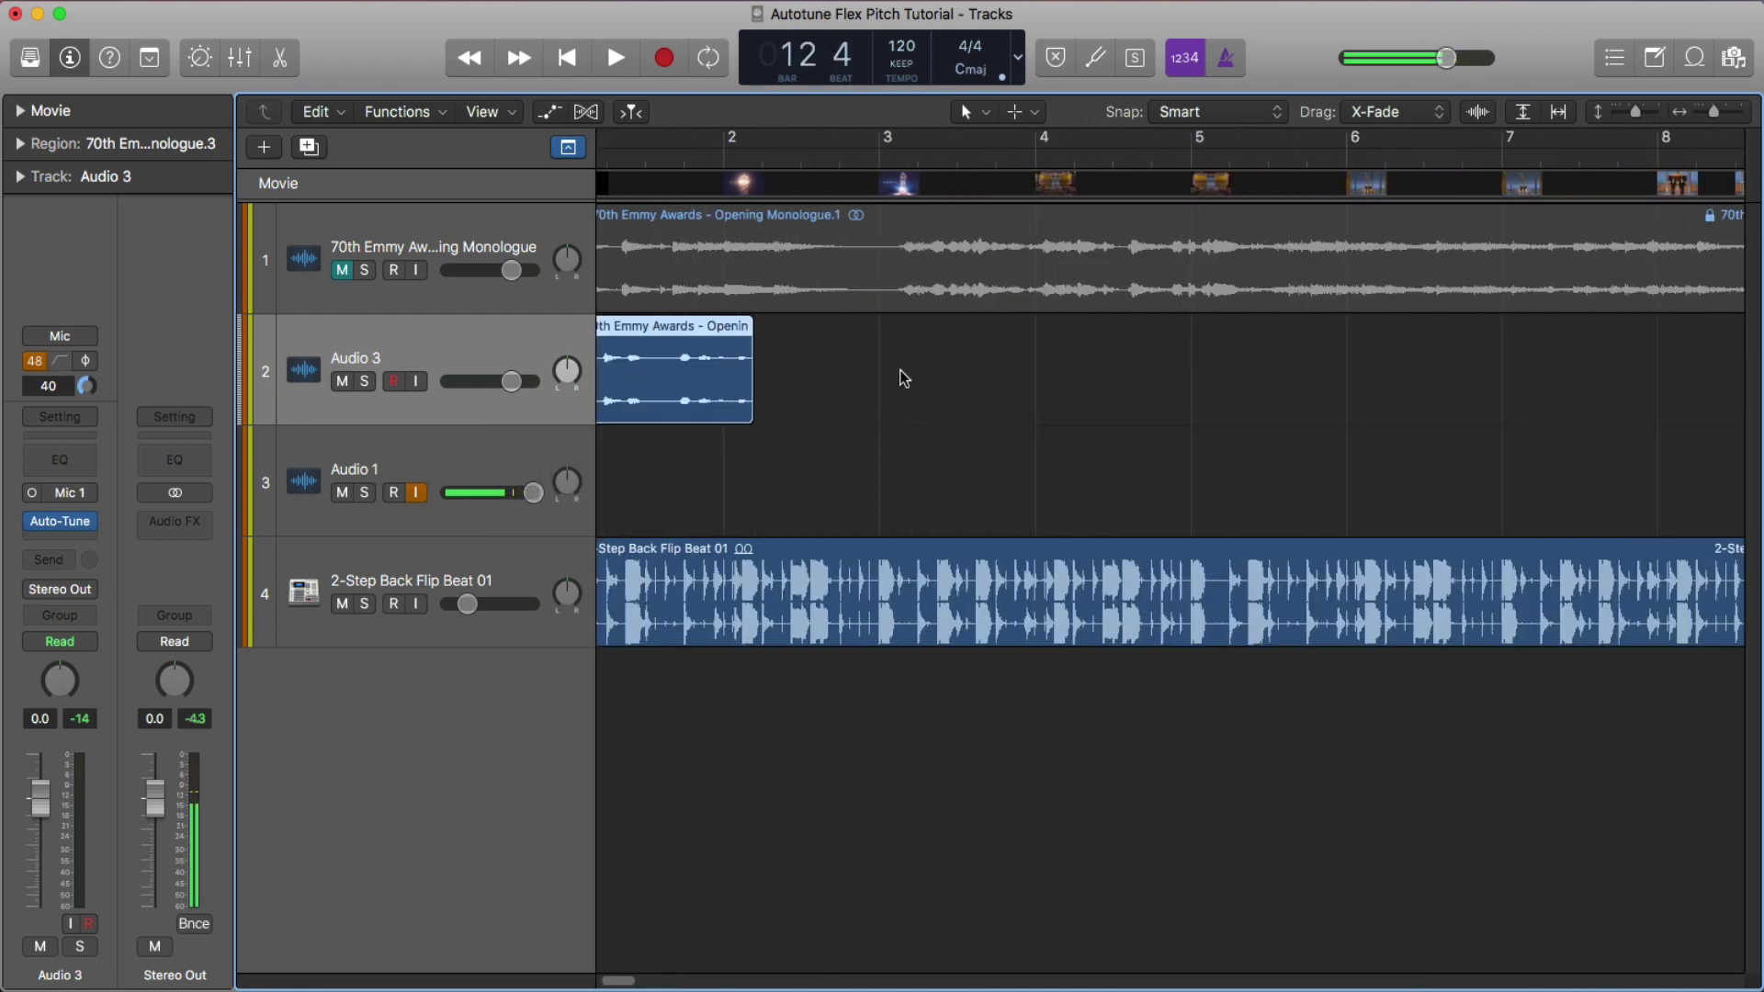
scroll(902, 375, left, 1)
drag(804, 395, 780, 395)
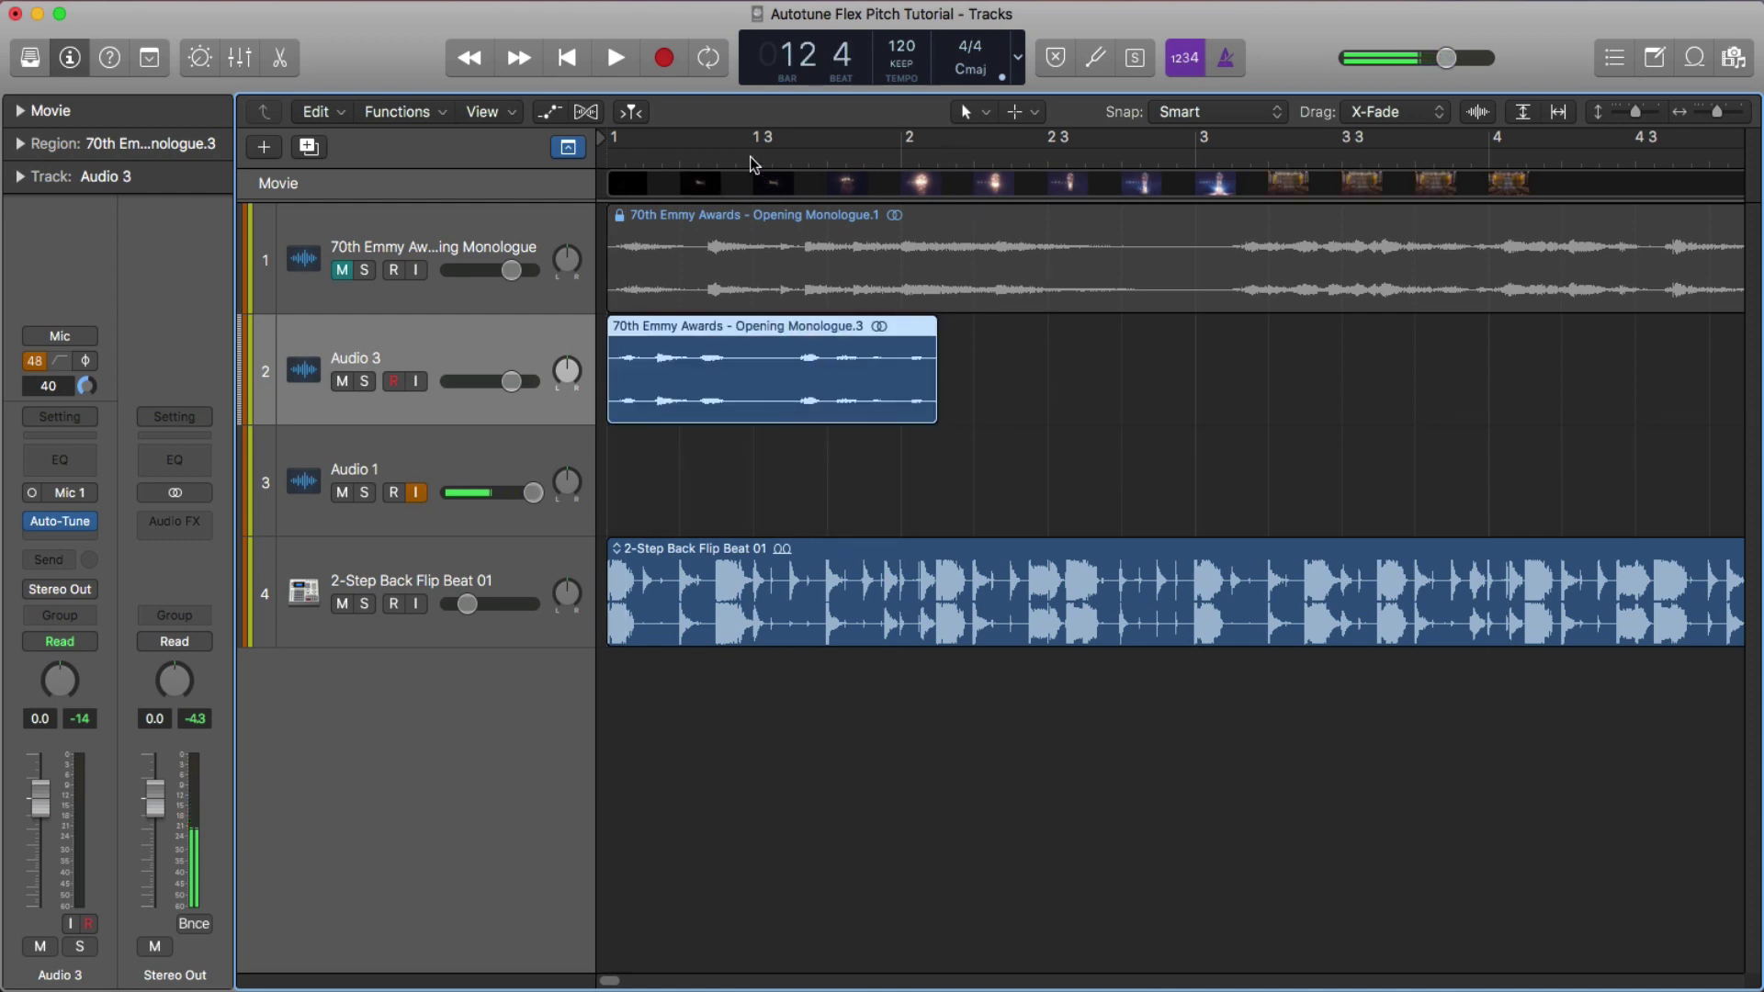
Set the cycle range from bar 1 to about 2 2 and play the phrase with the drum loop
drag(613, 138, 976, 145)
key(space)
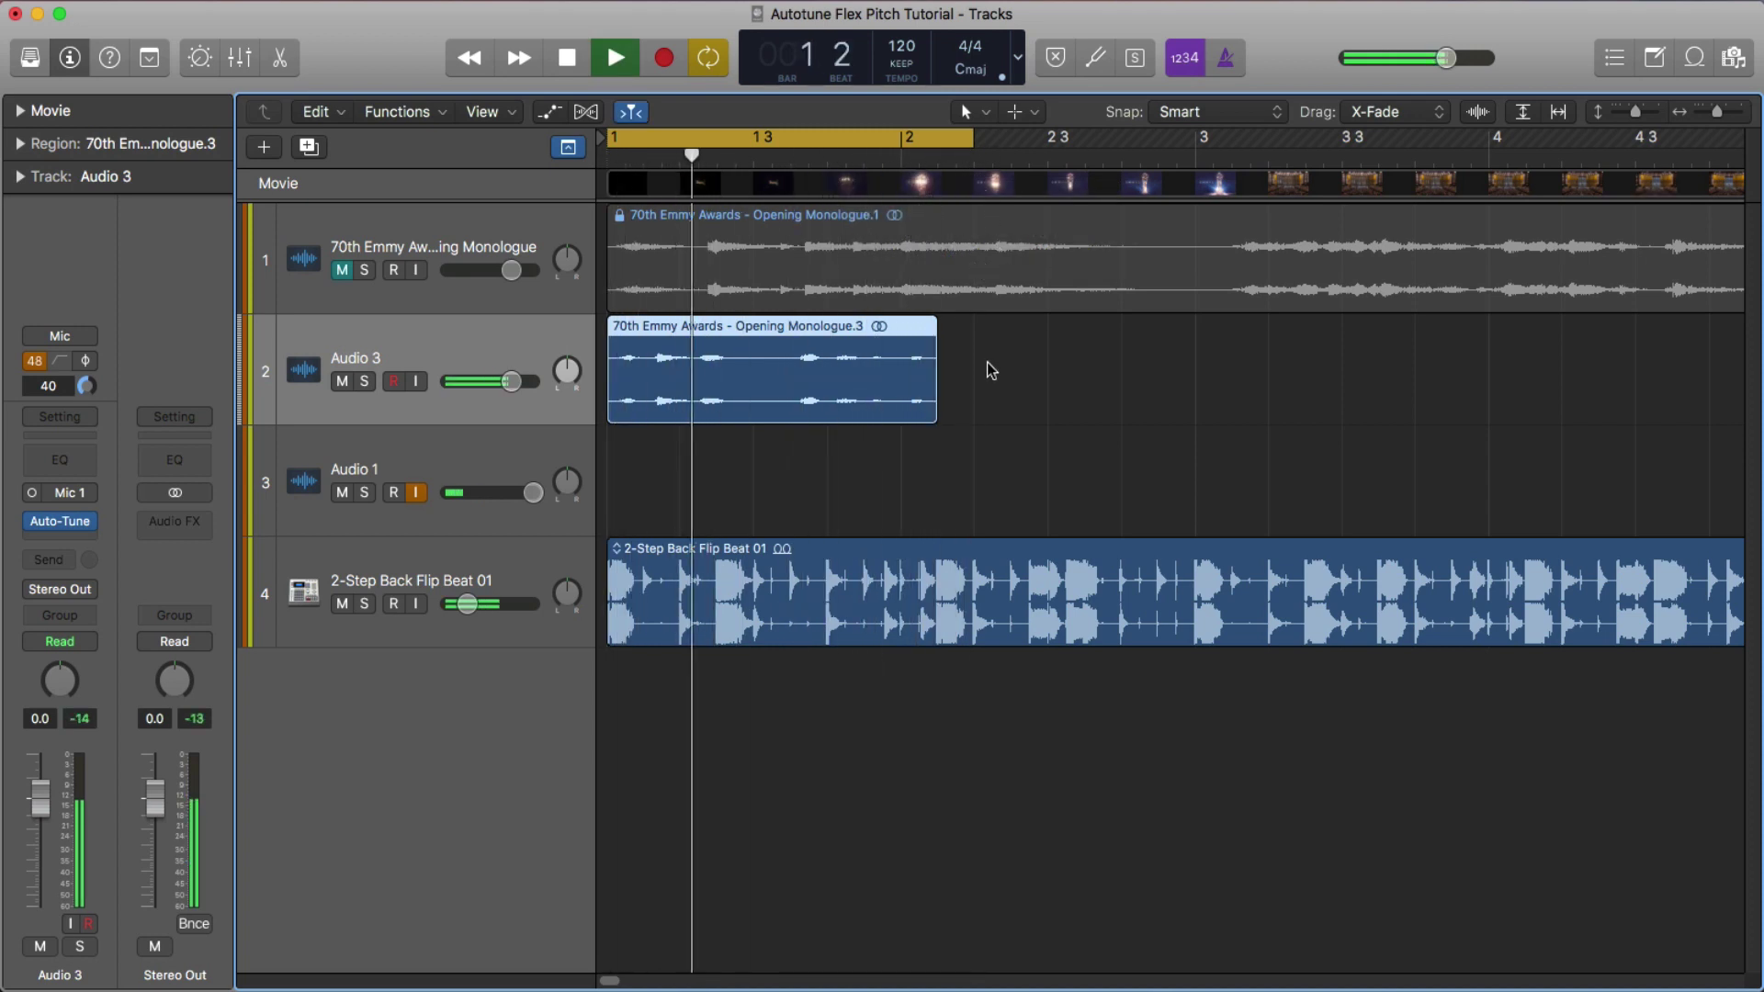
key(space)
key(super+Right)
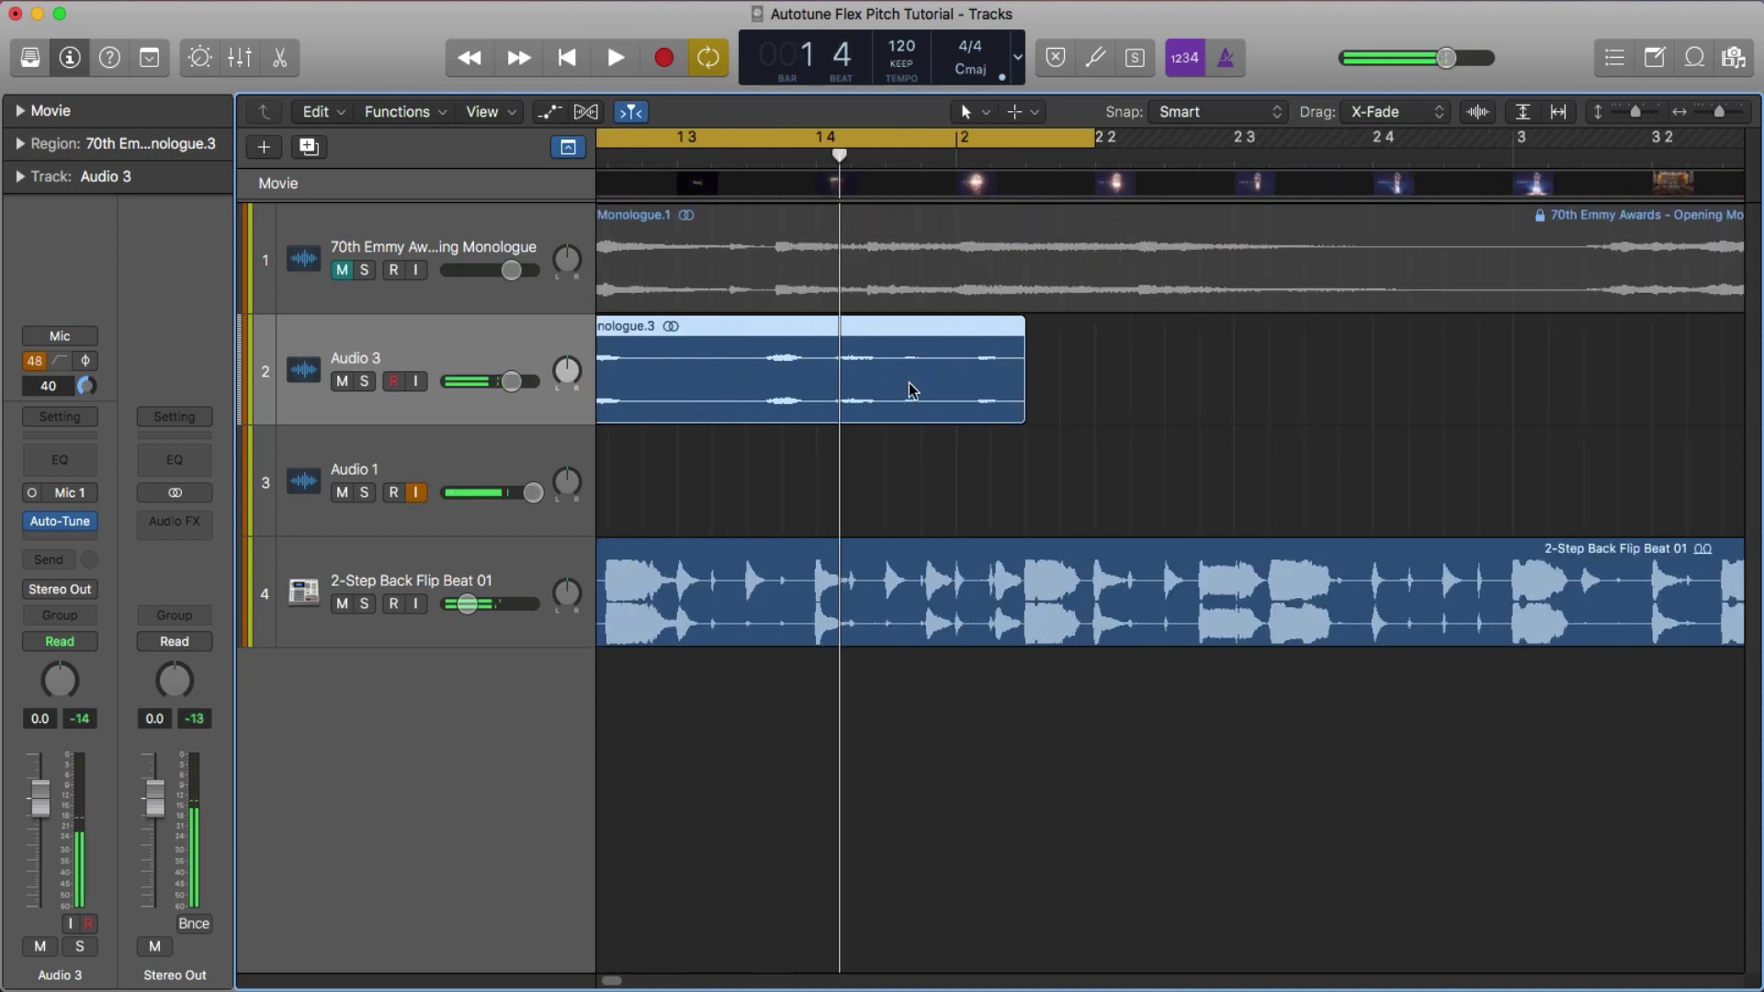
scroll(912, 391, left, 5)
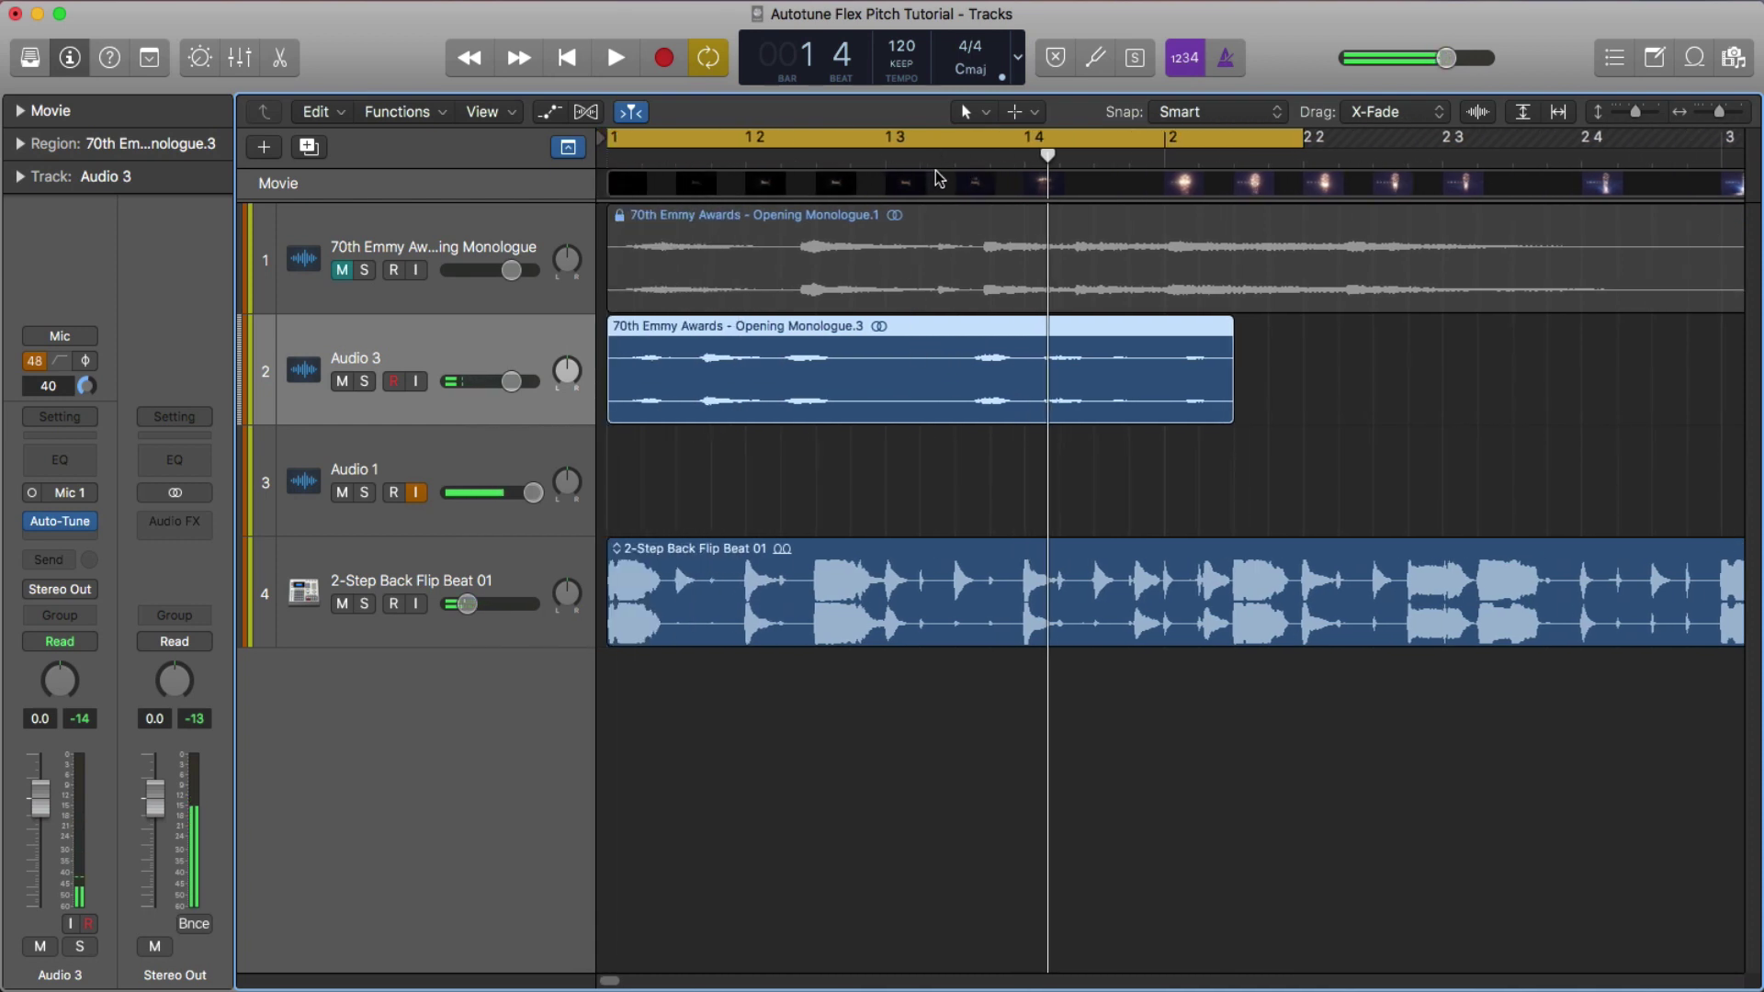
key(space)
key(space)
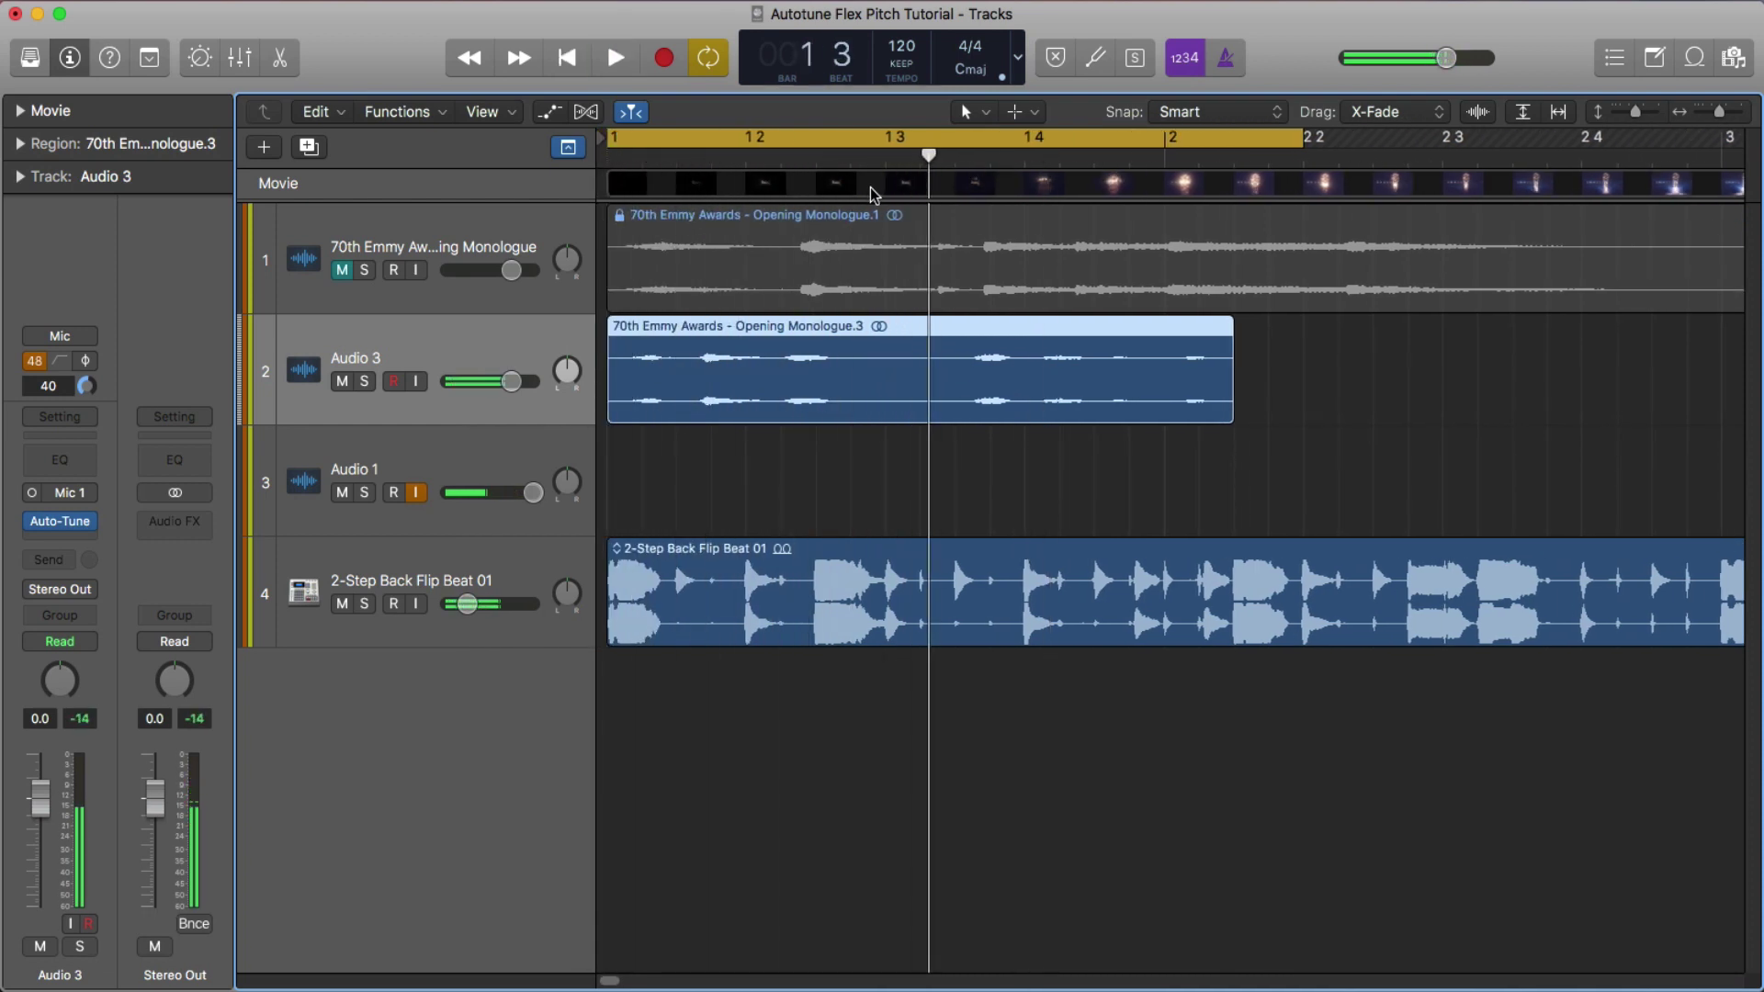
Trim the silence from the start of the Audio 3 phrase region and shift the region back to bar 1
key(super+Down)
key(super+Right)
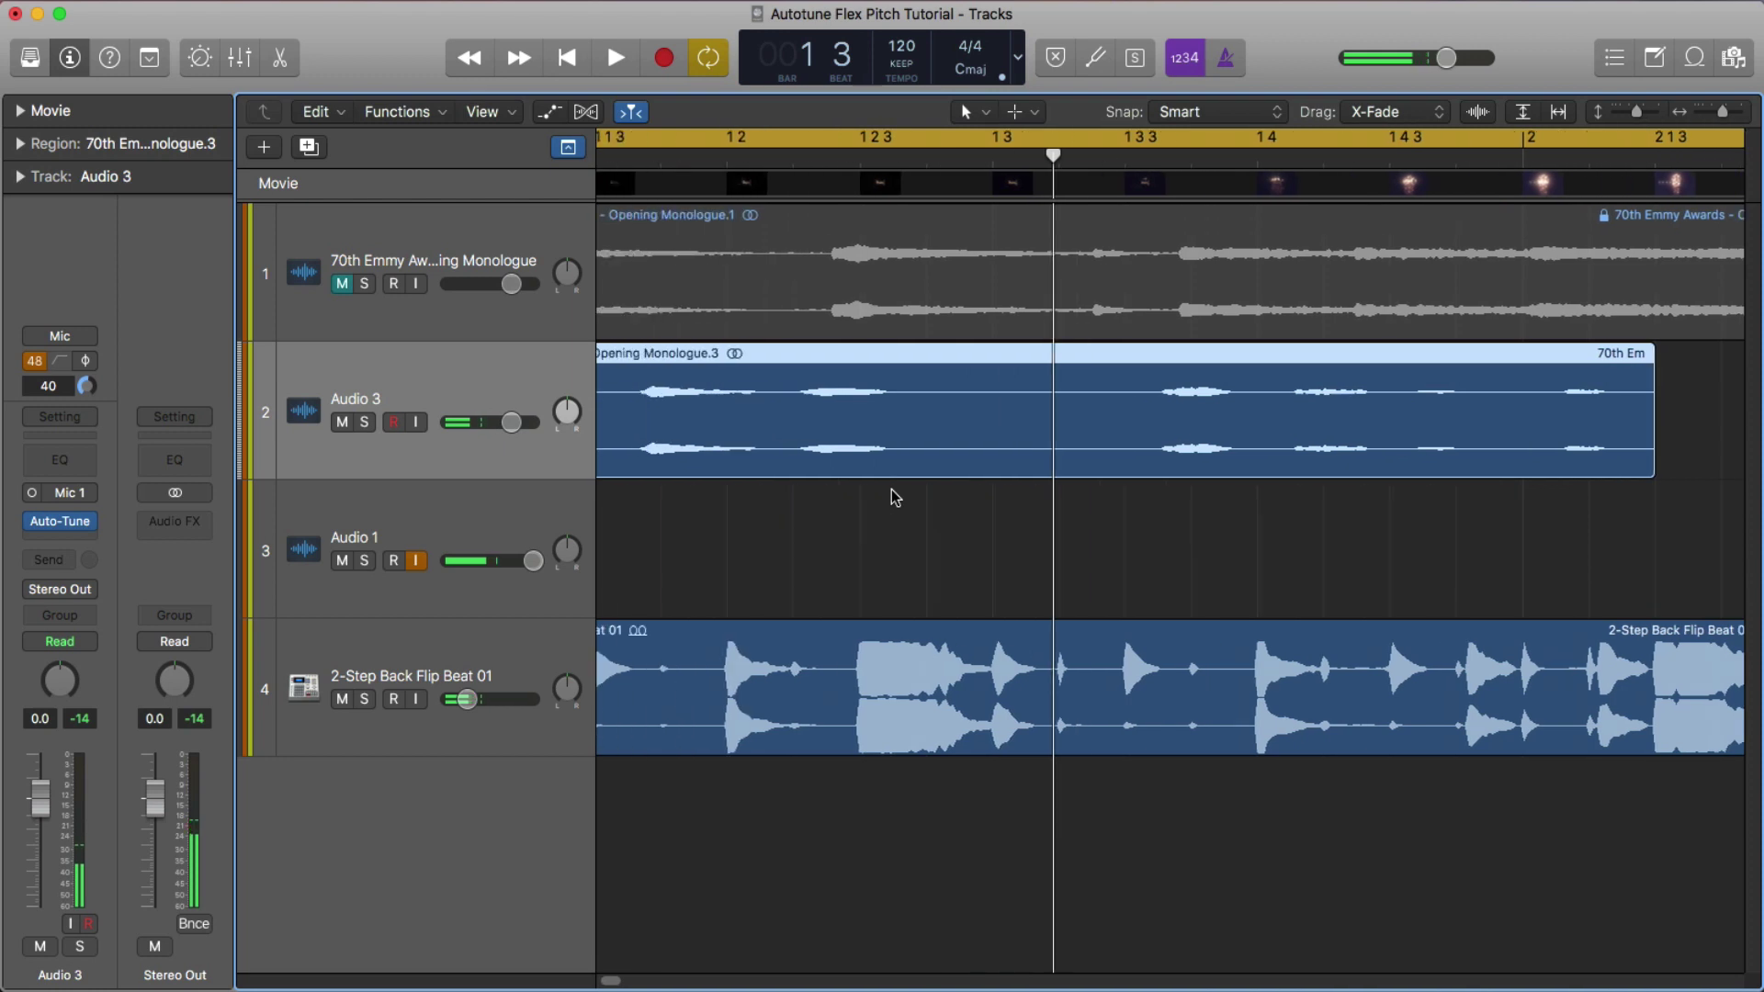
scroll(896, 497, left, 3)
click(764, 498)
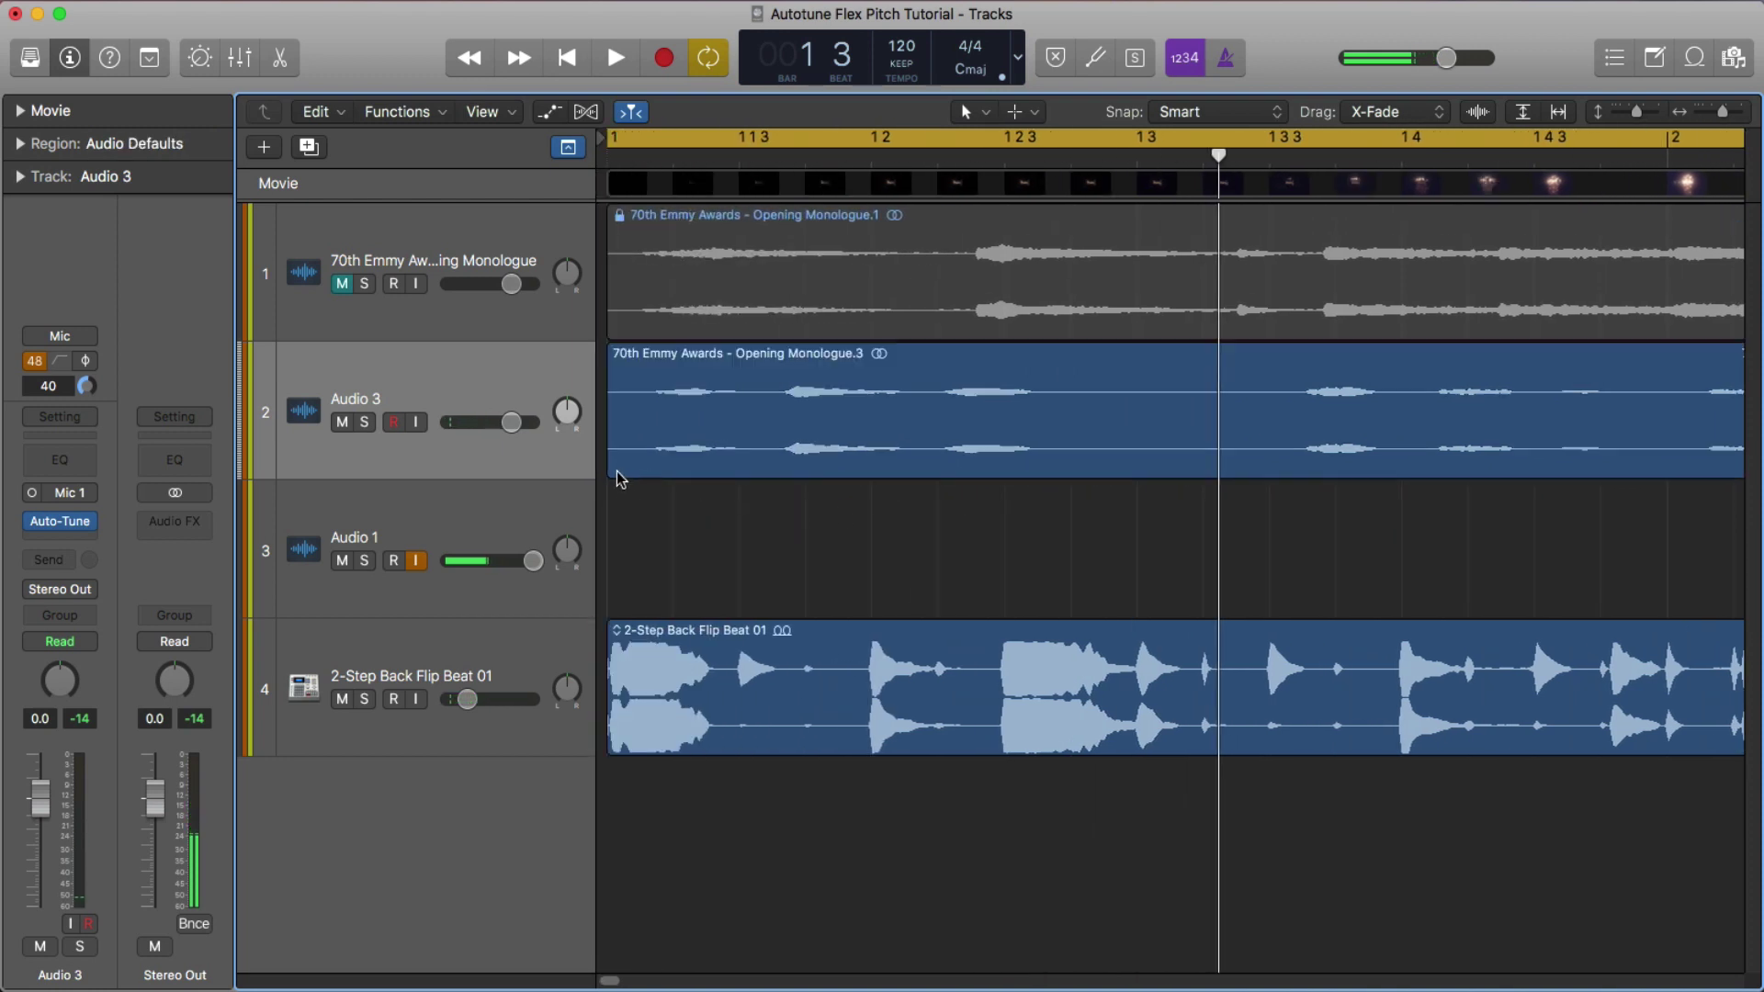
drag(616, 472, 653, 473)
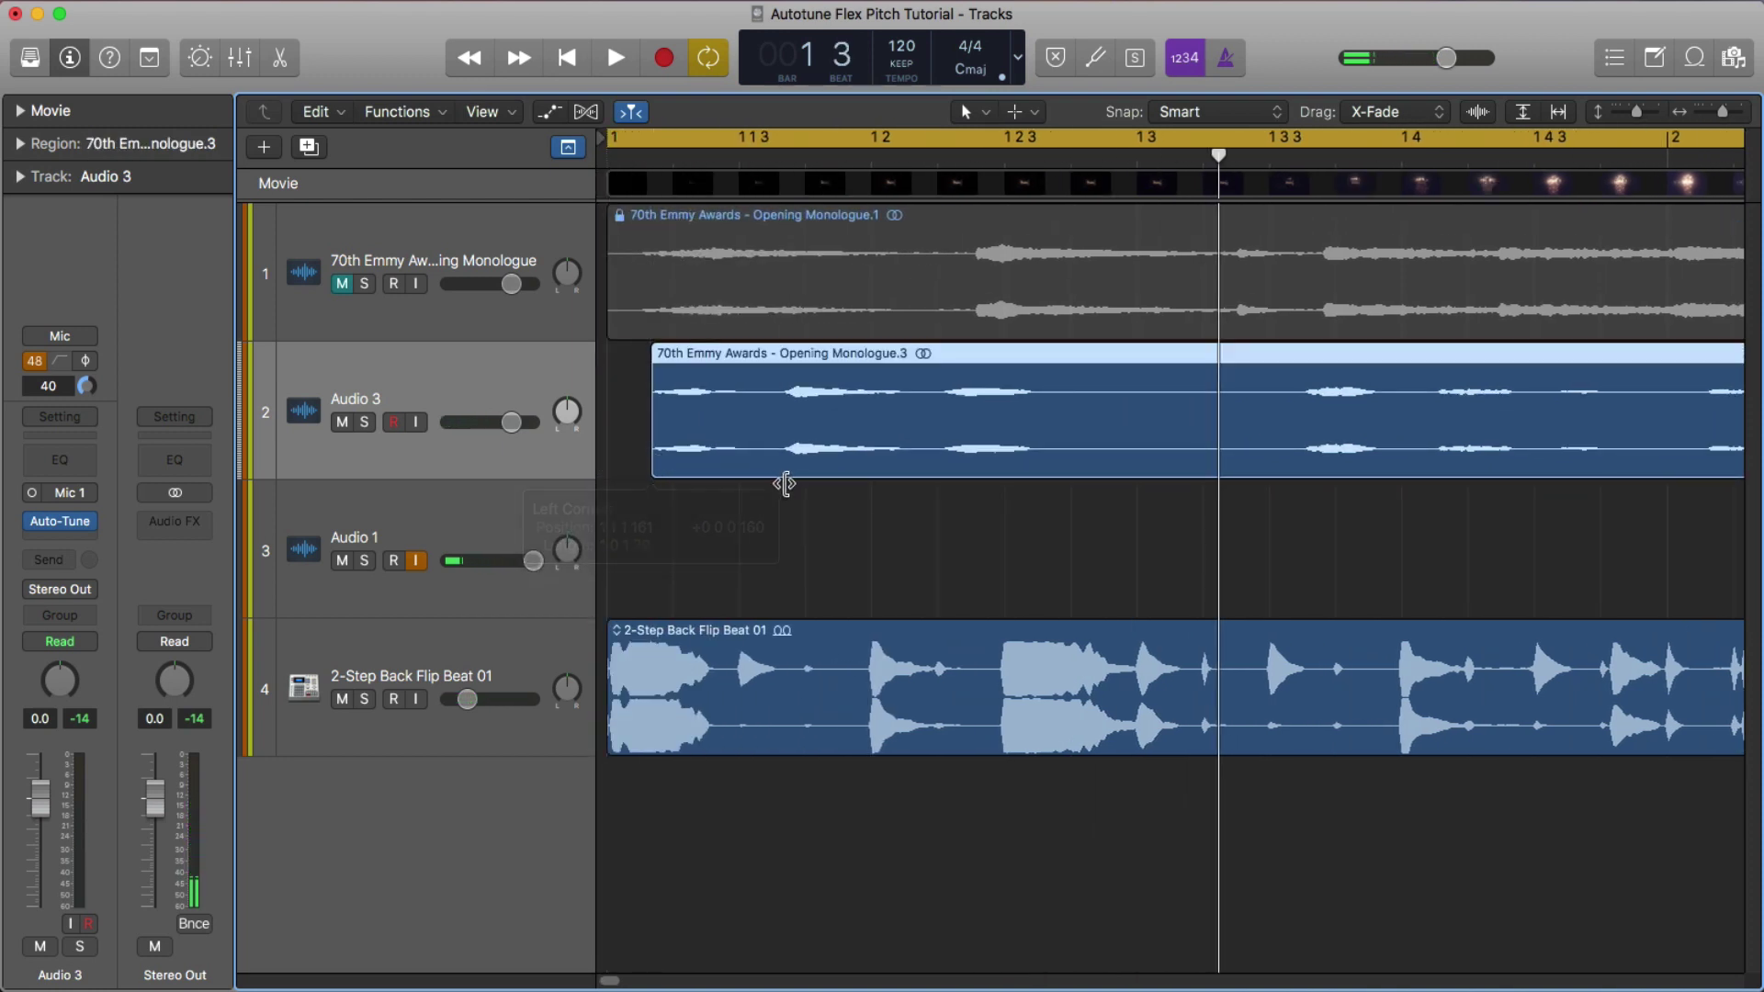
drag(783, 460, 745, 461)
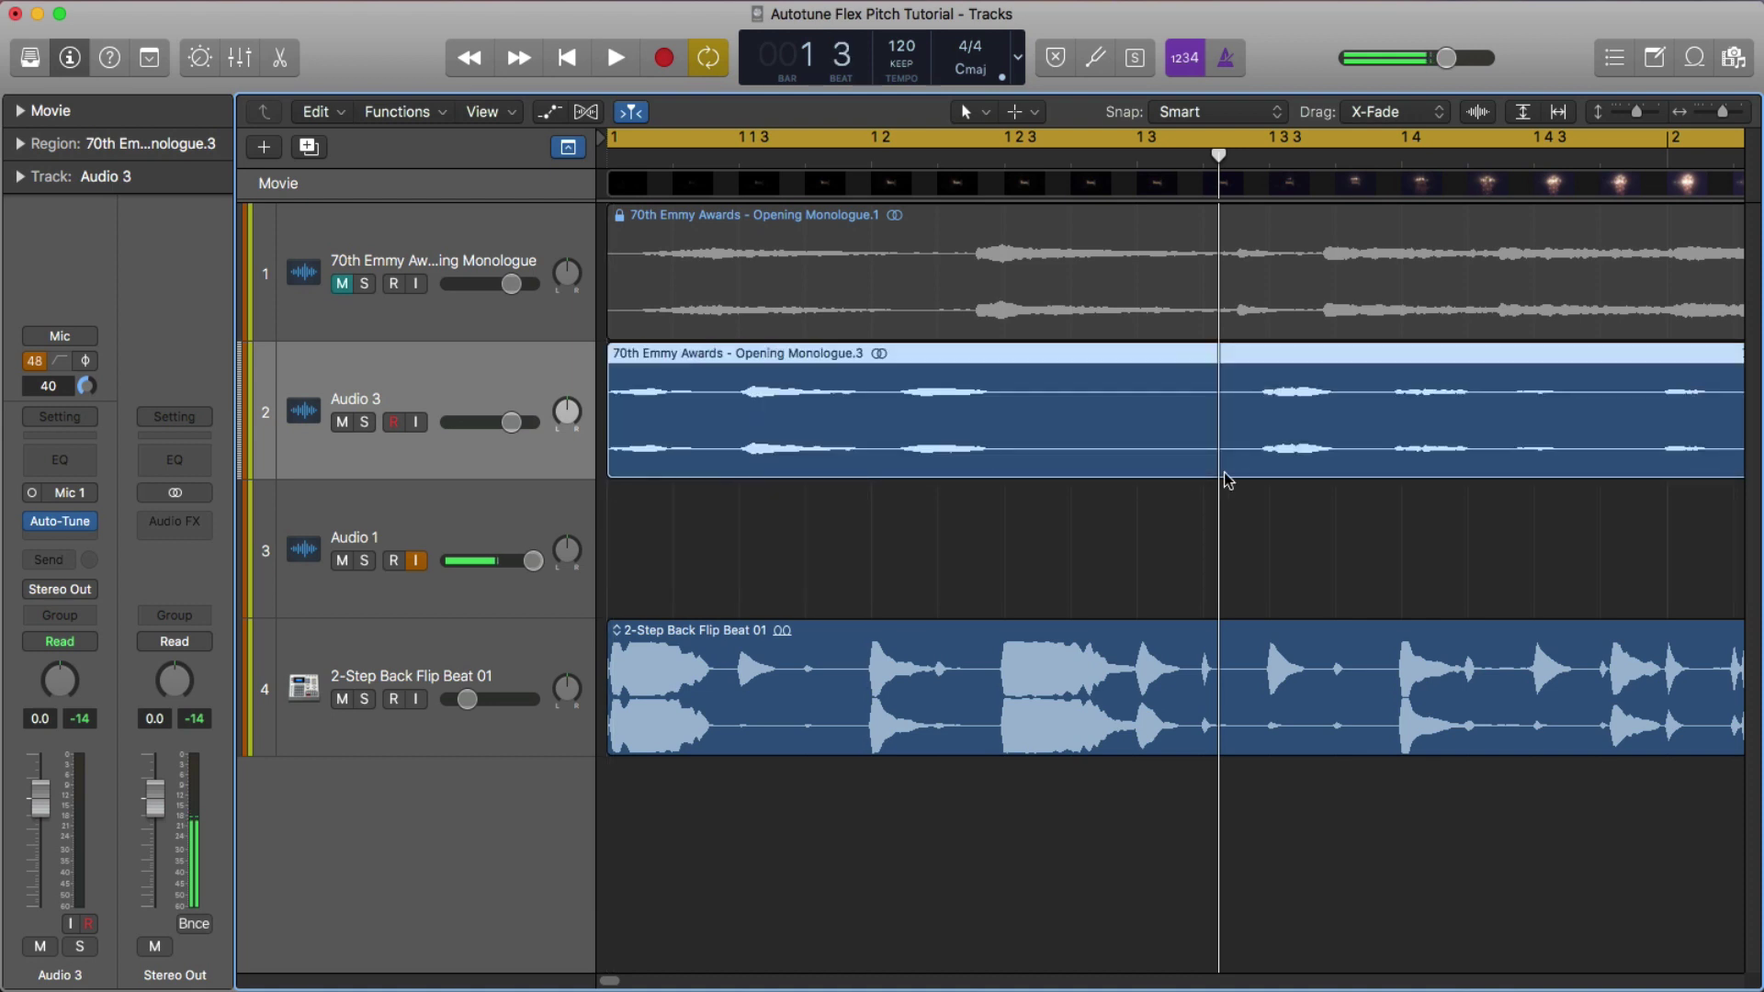
Play the cycled section to check the trimmed phrase's timing against the drum loop
key(space)
key(space)
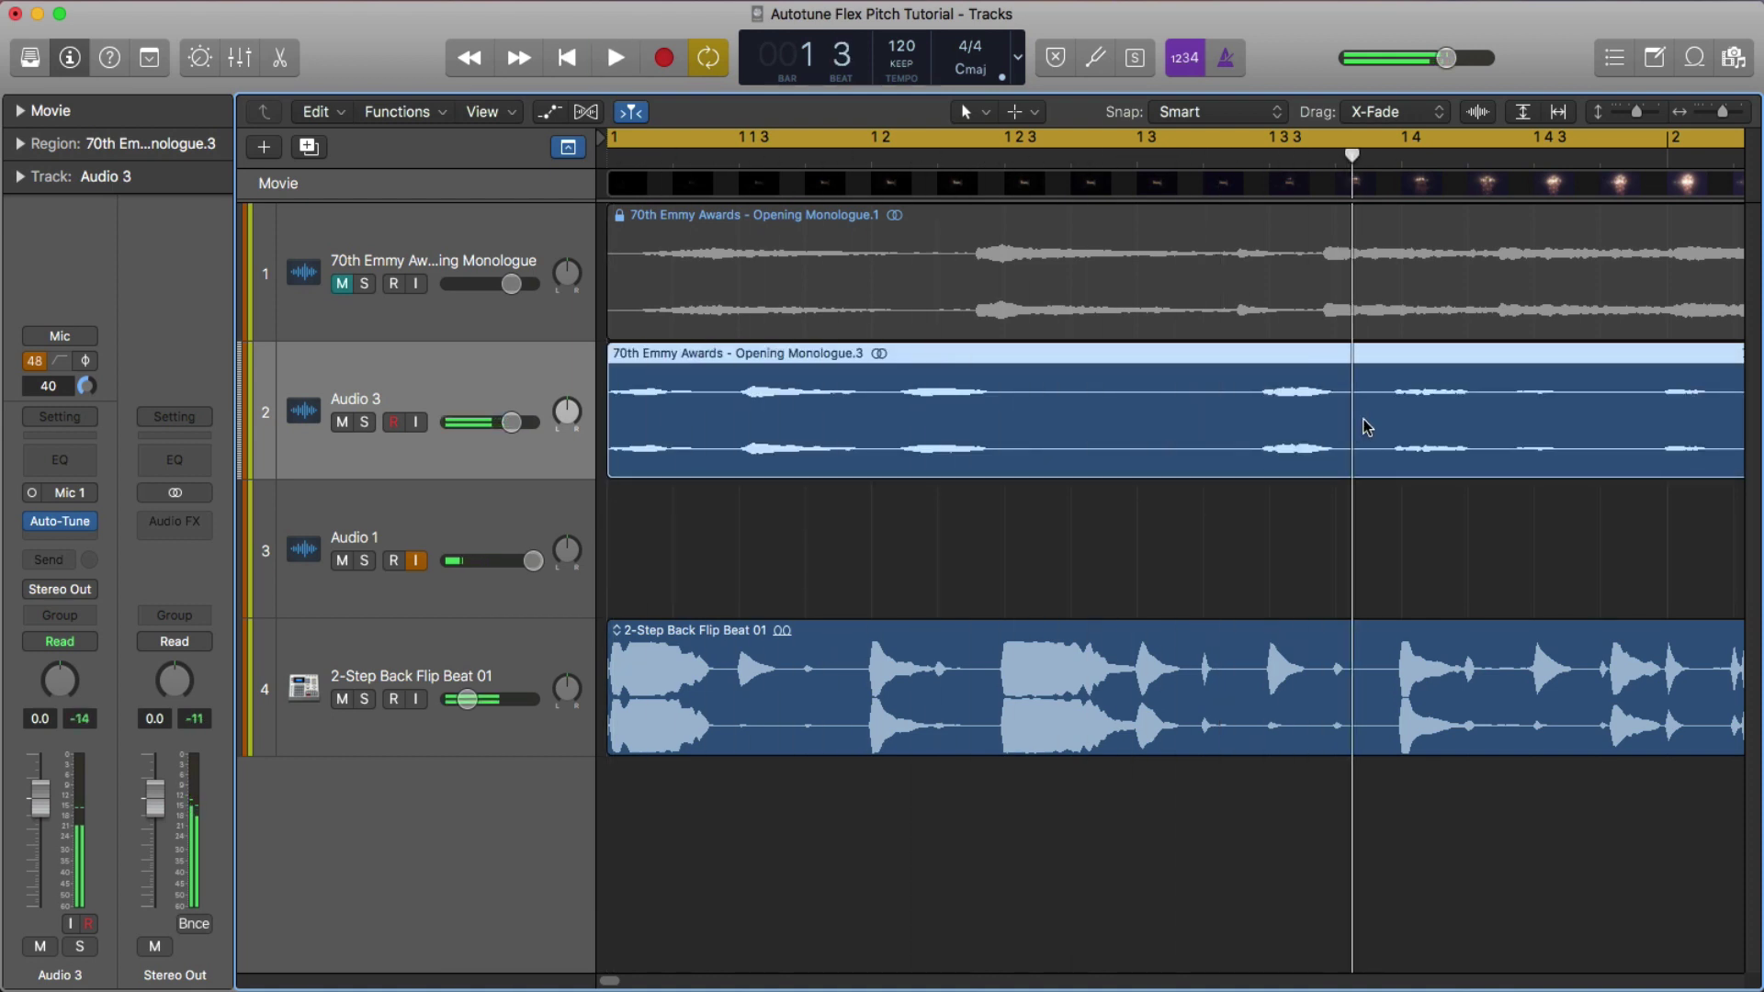
key(space)
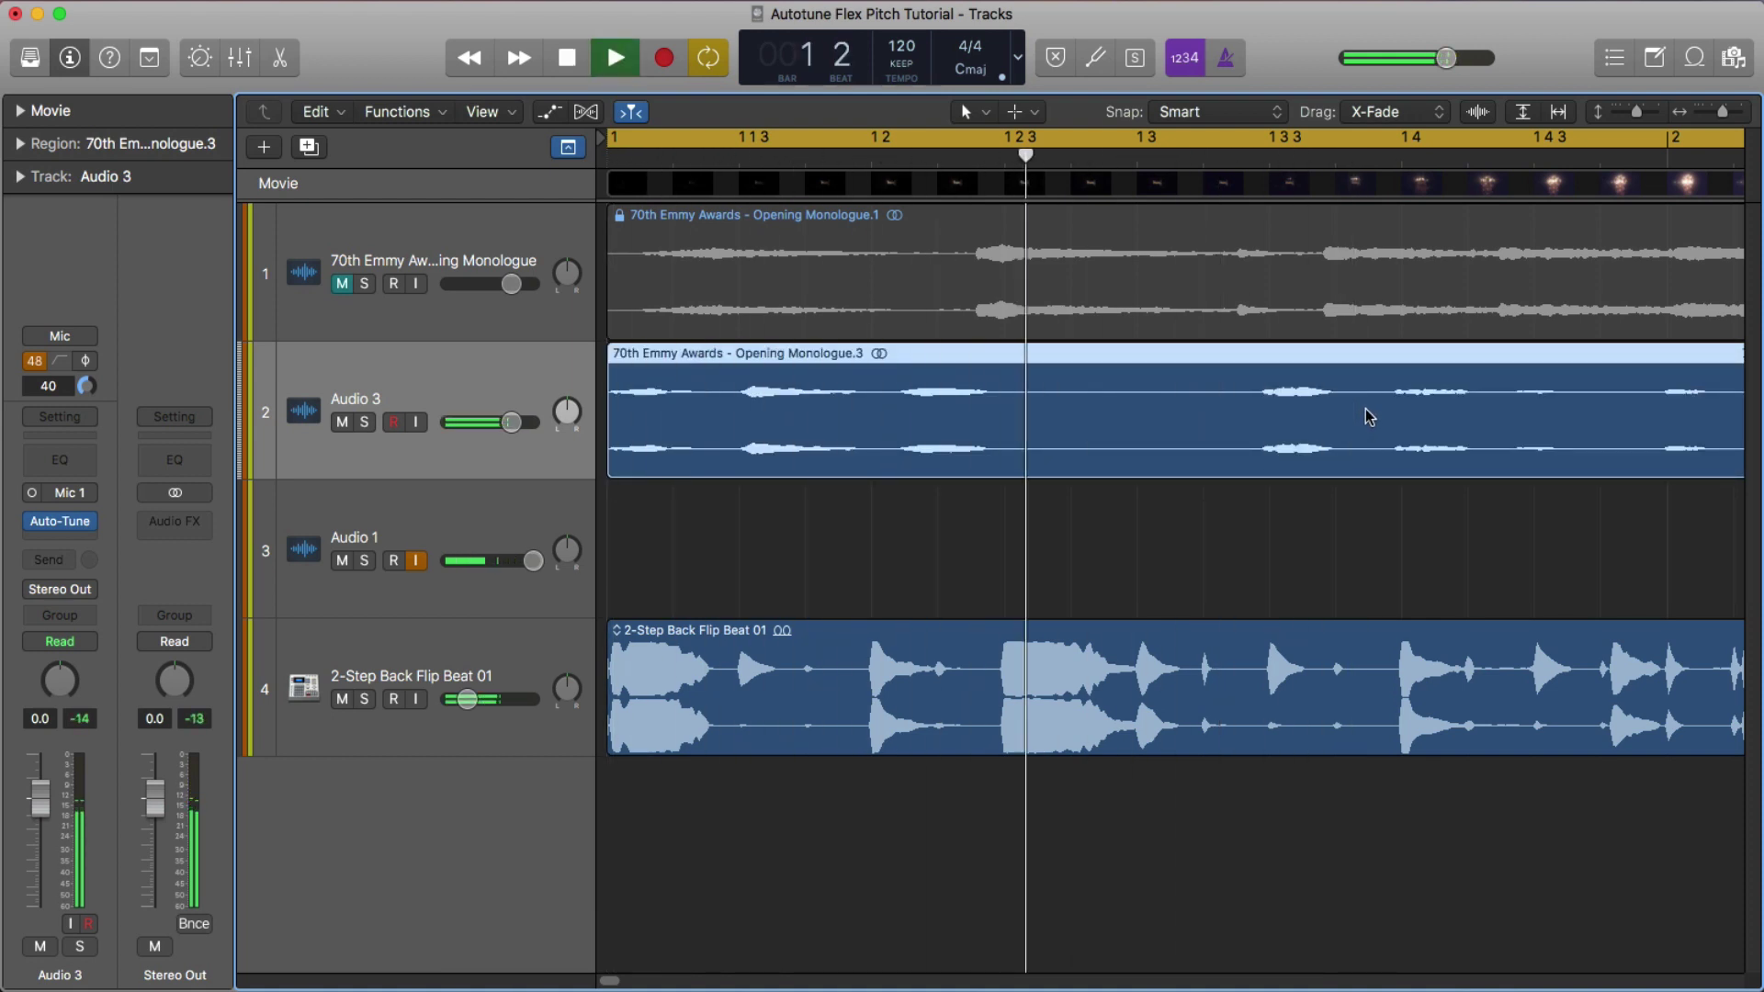
key(space)
Split the phrase just before 1 3 3, move its second part to about 1 2 3 over the first part, and play the result
click(1272, 160)
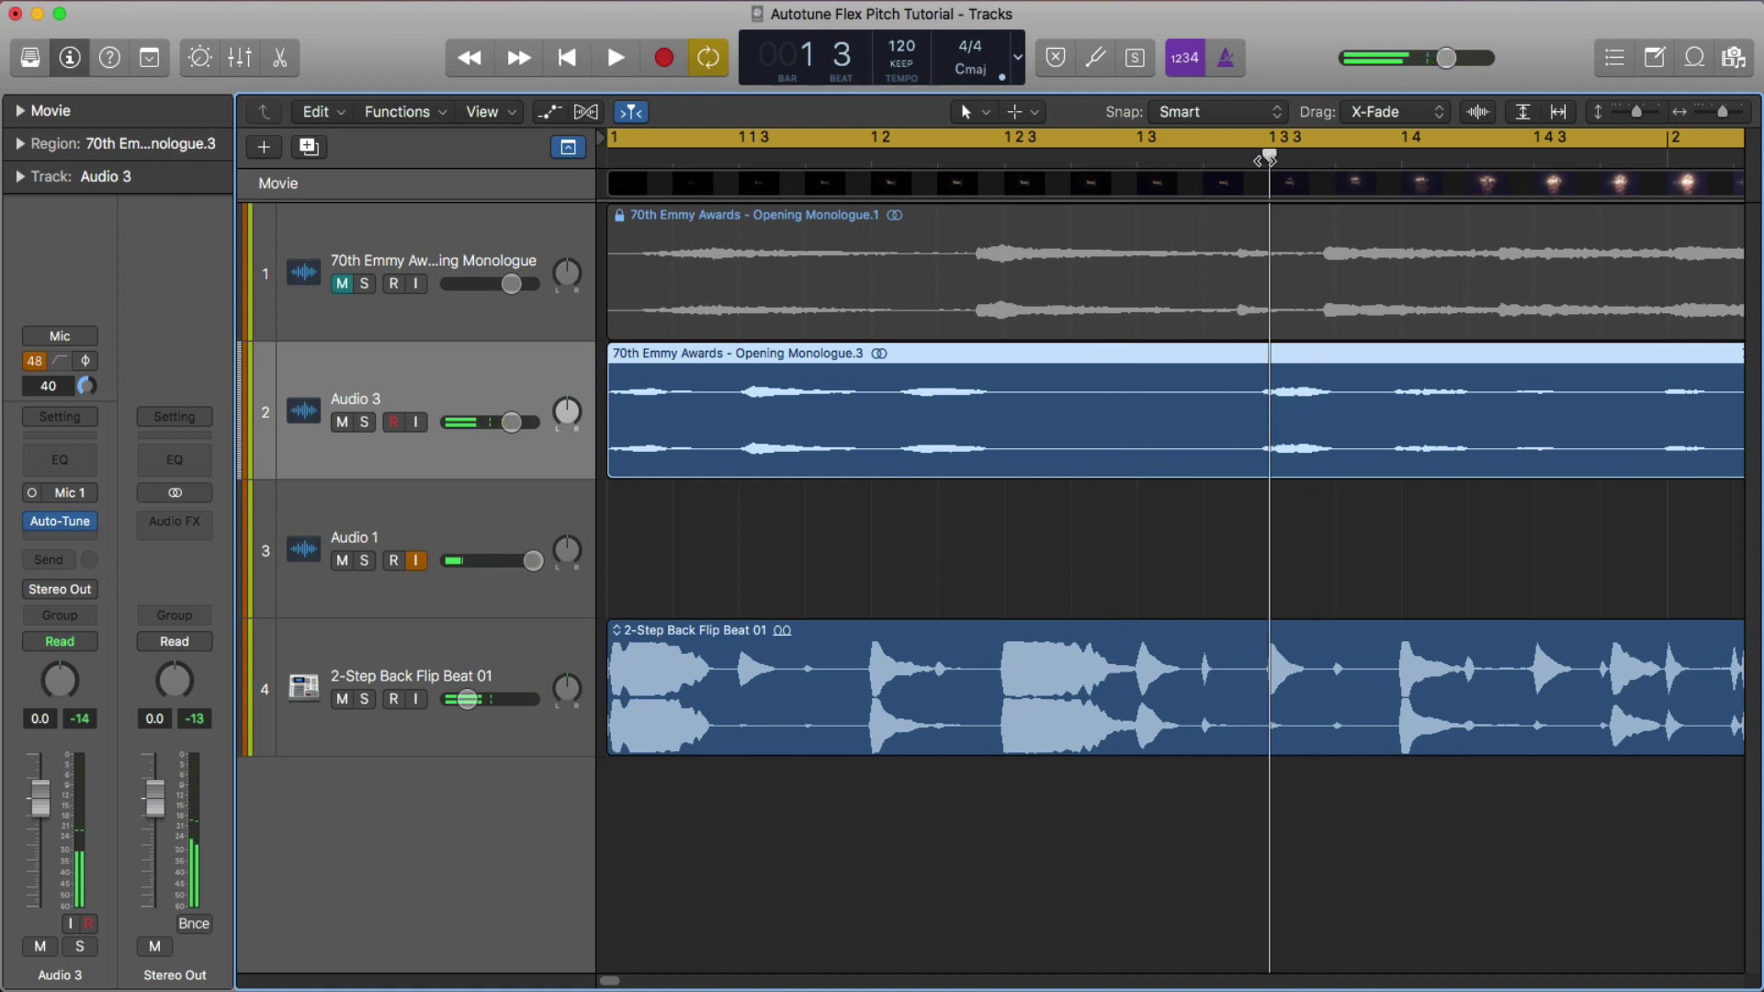
click(1259, 160)
key(super+t)
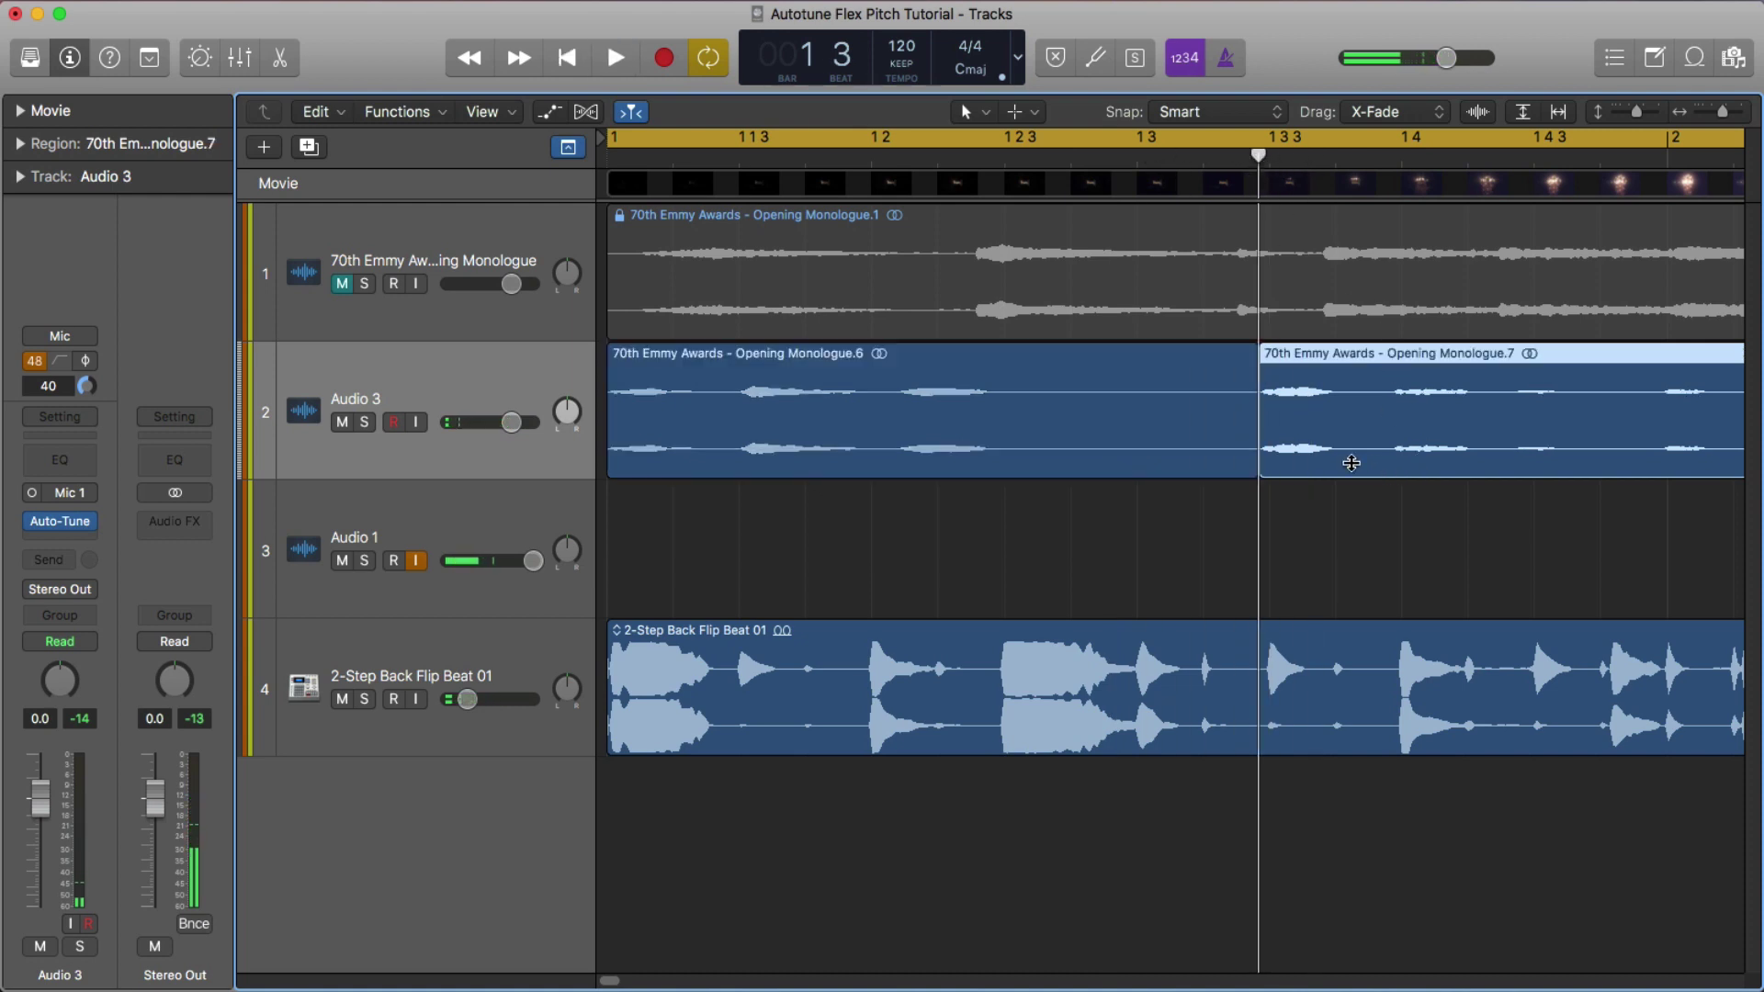
drag(1352, 463, 1126, 471)
drag(1130, 470, 1161, 487)
key(space)
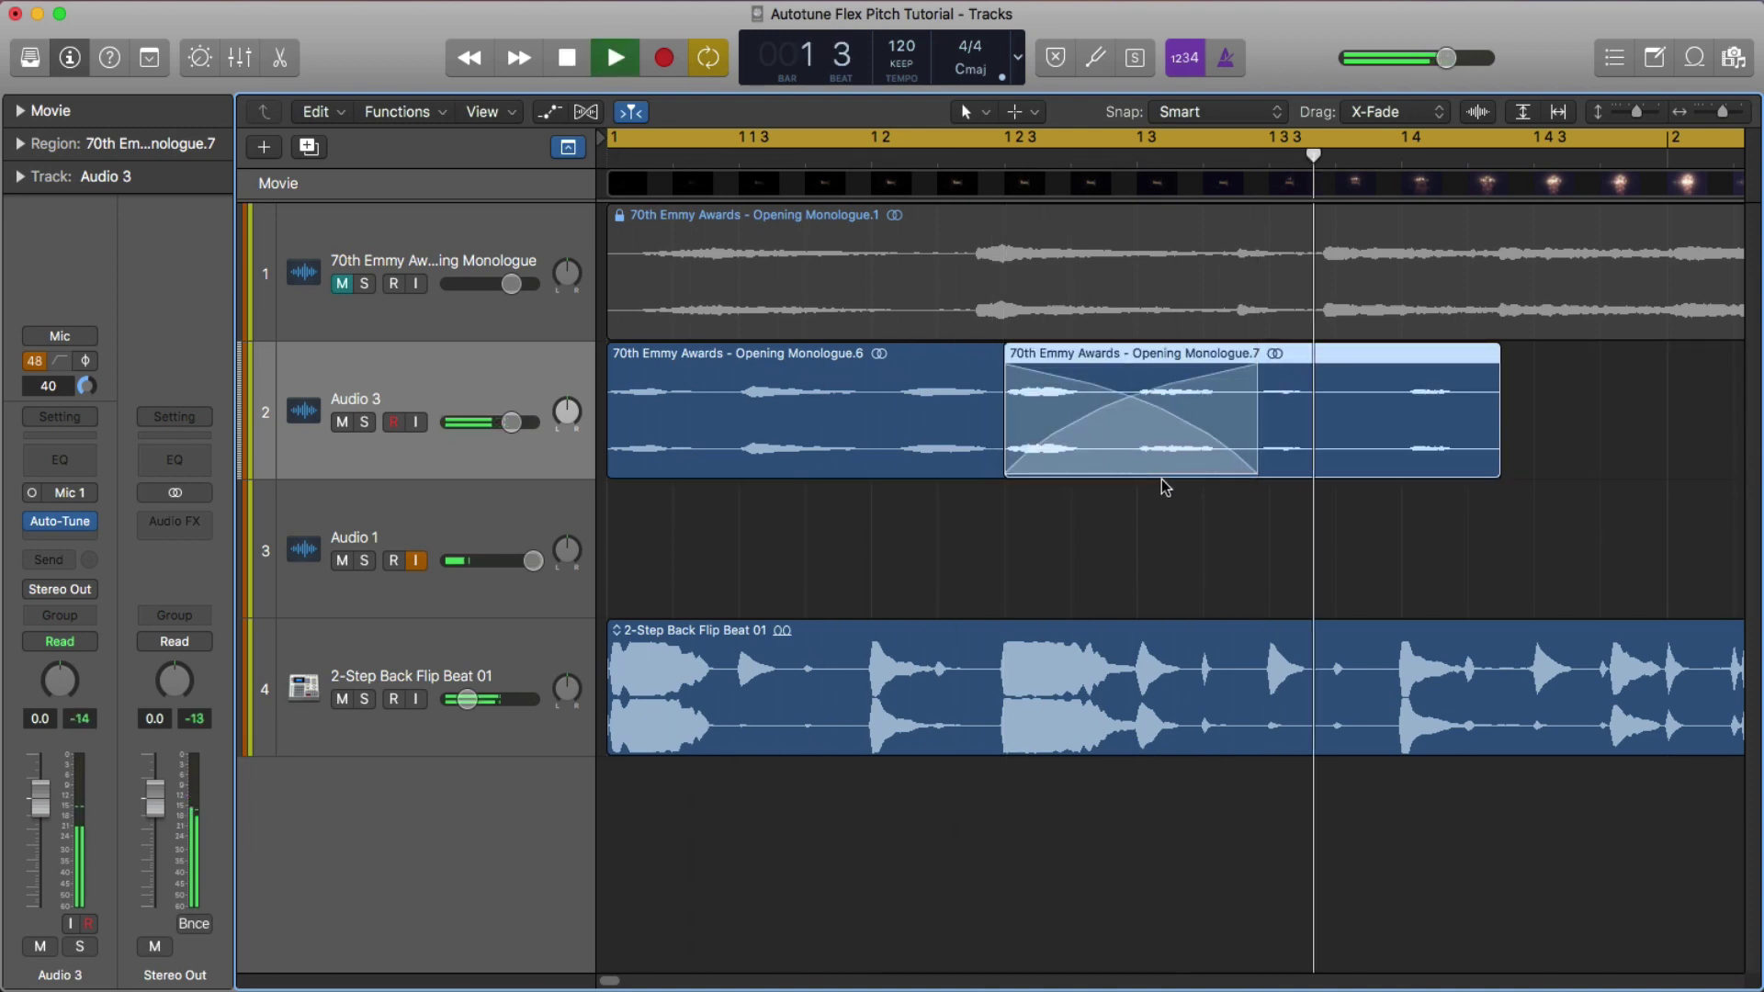
key(space)
scroll(1093, 479, down, 3)
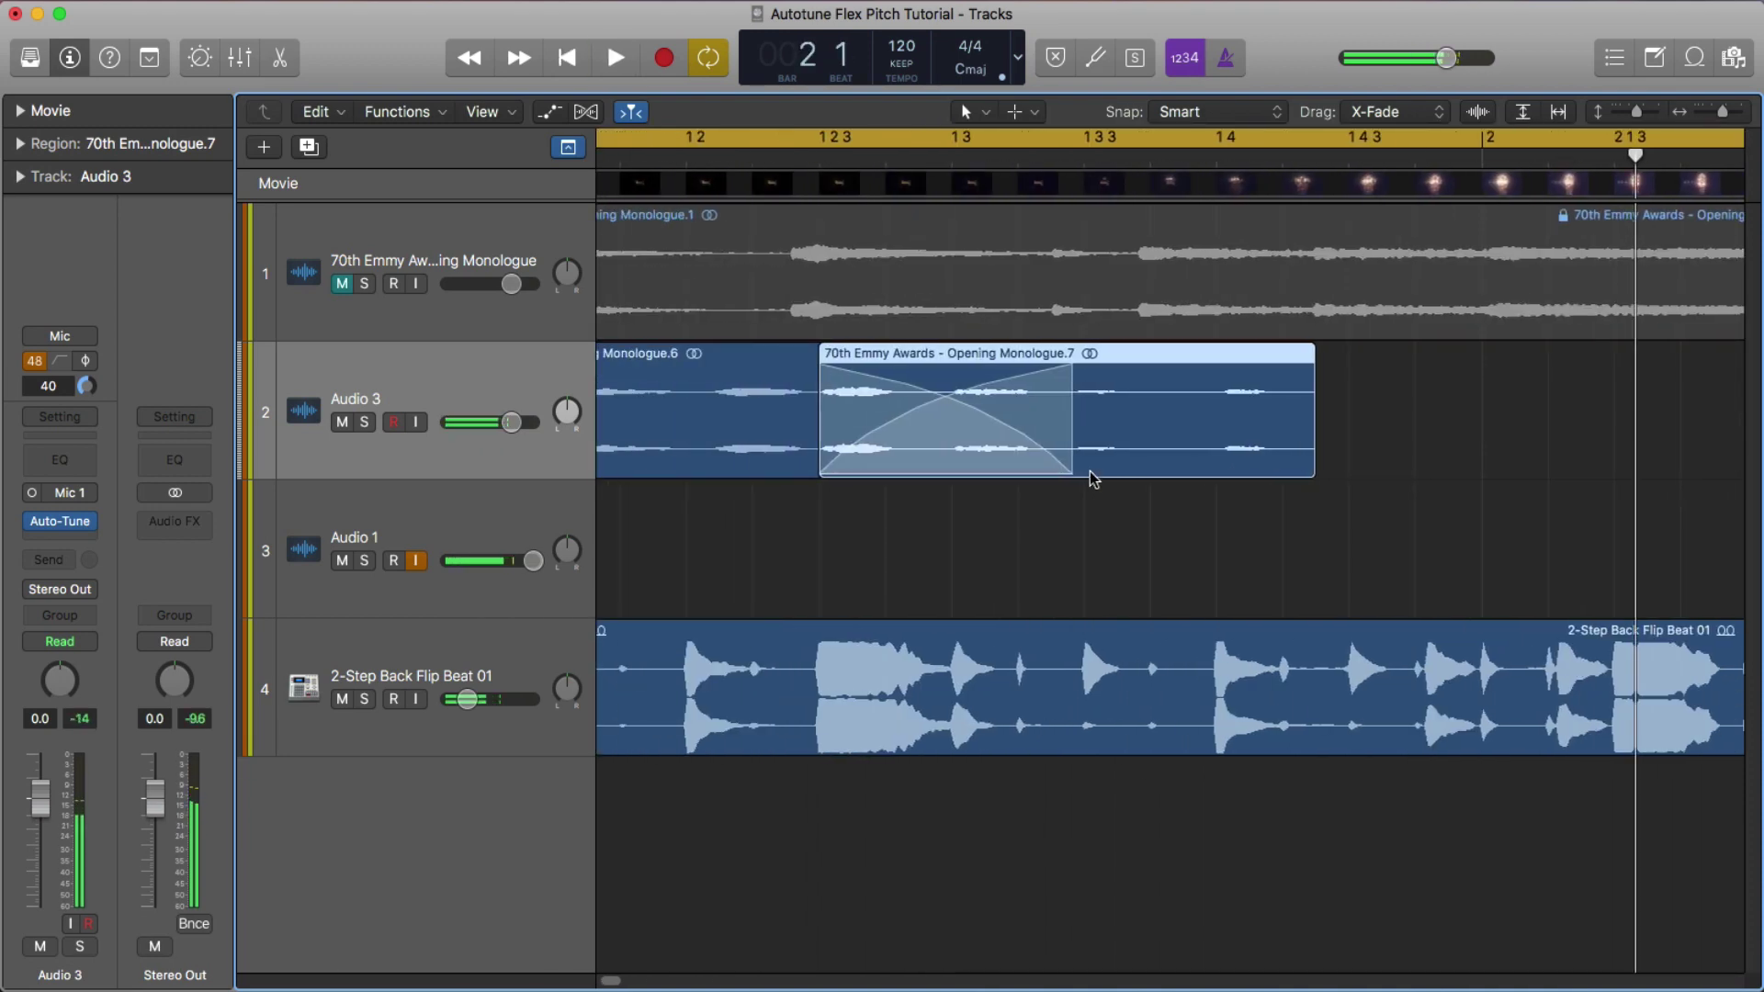
Move the phrase's second part to about 1 3 3, just after the first part, and play it with the beat
click(784, 421)
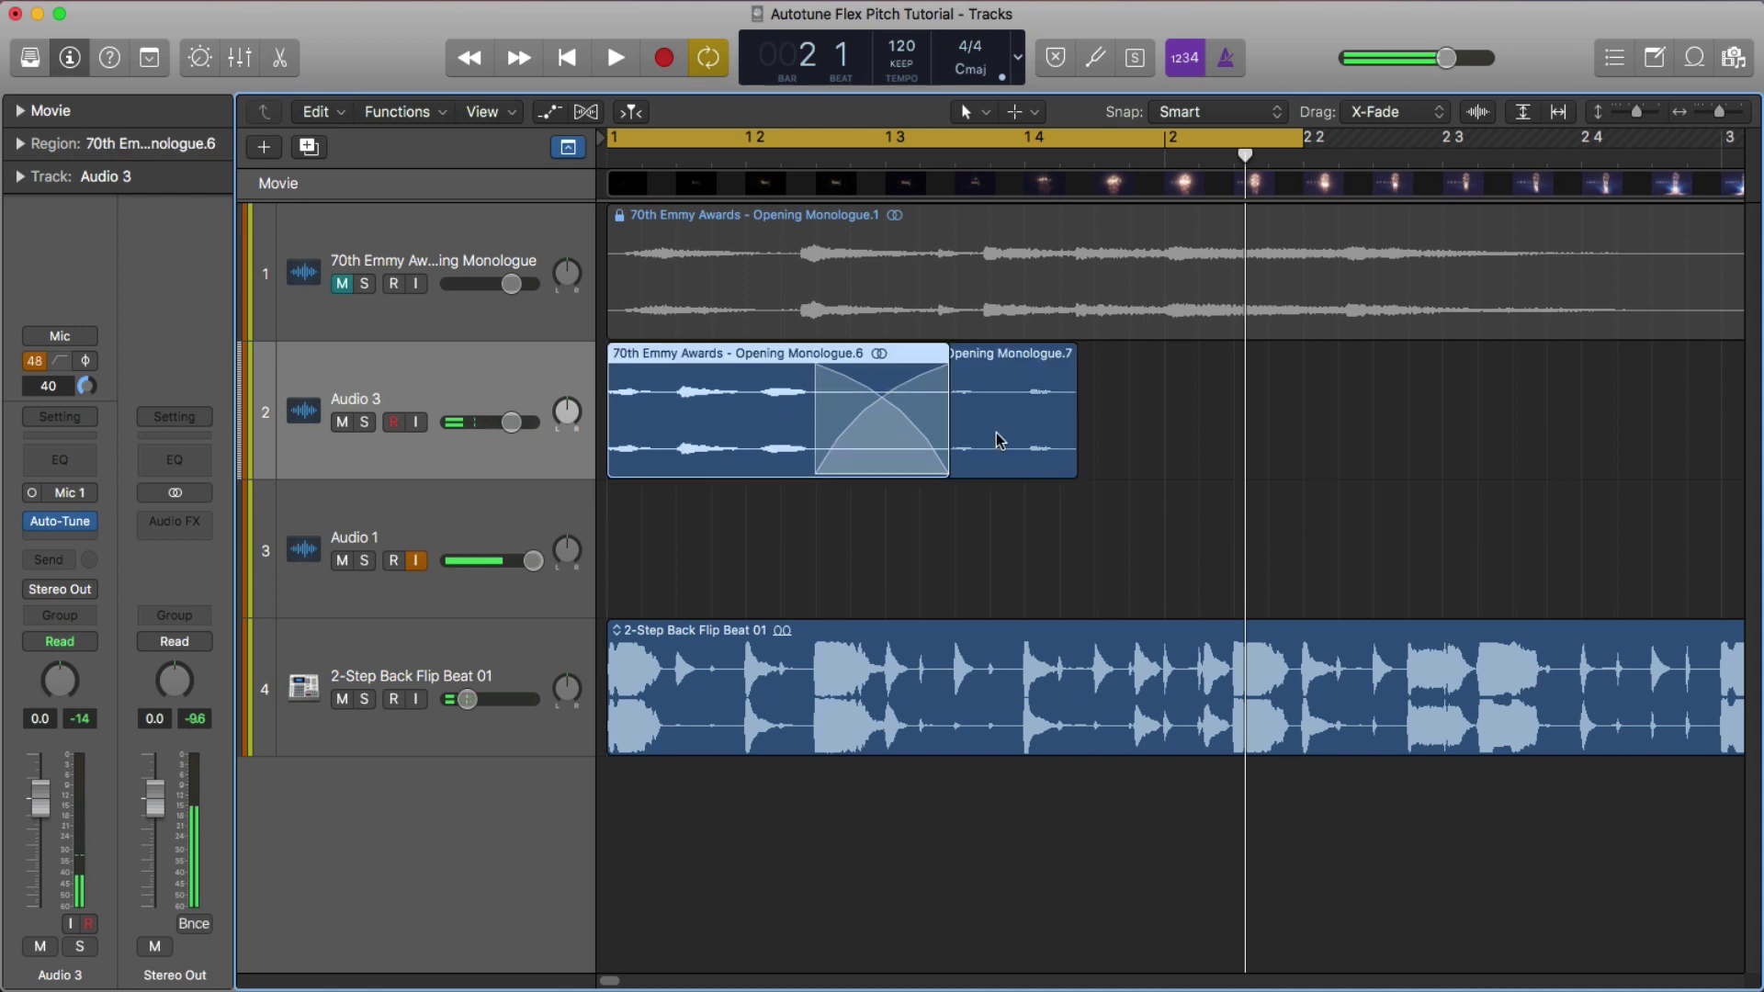
drag(994, 441, 1134, 434)
key(space)
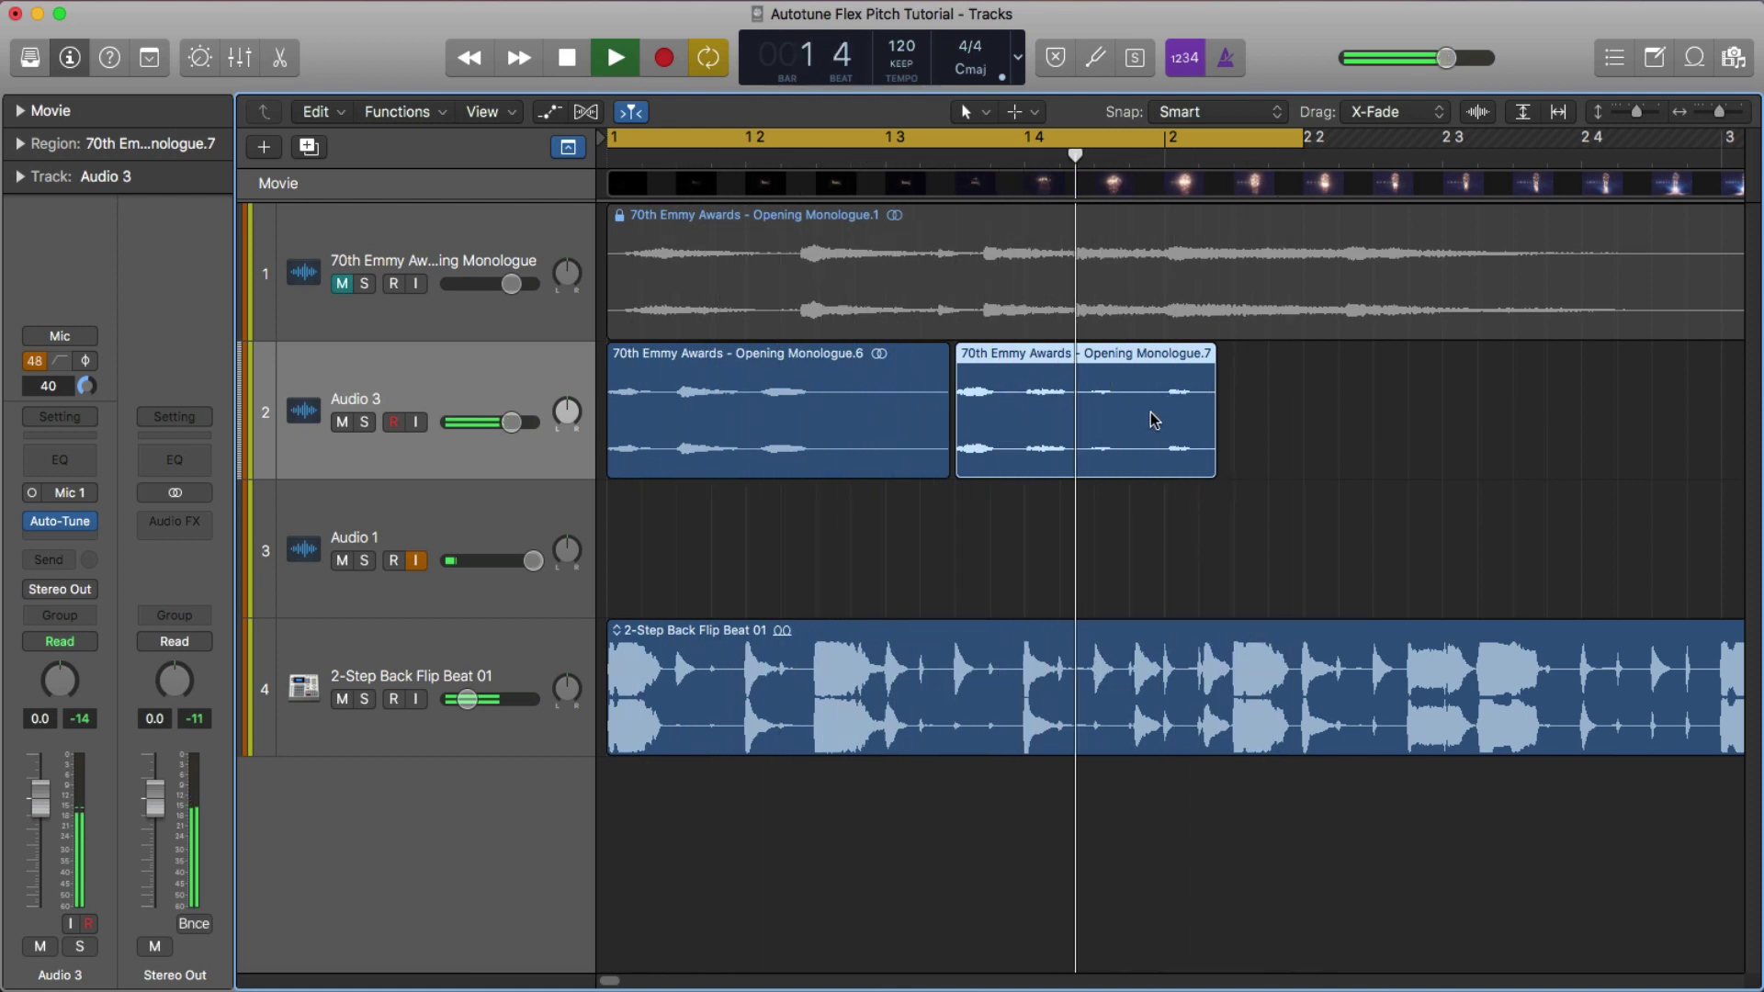
key(space)
Try the phrase's second part at about 1 4 during playback, and return it to about 1 3 3
drag(1139, 429, 1195, 425)
key(space)
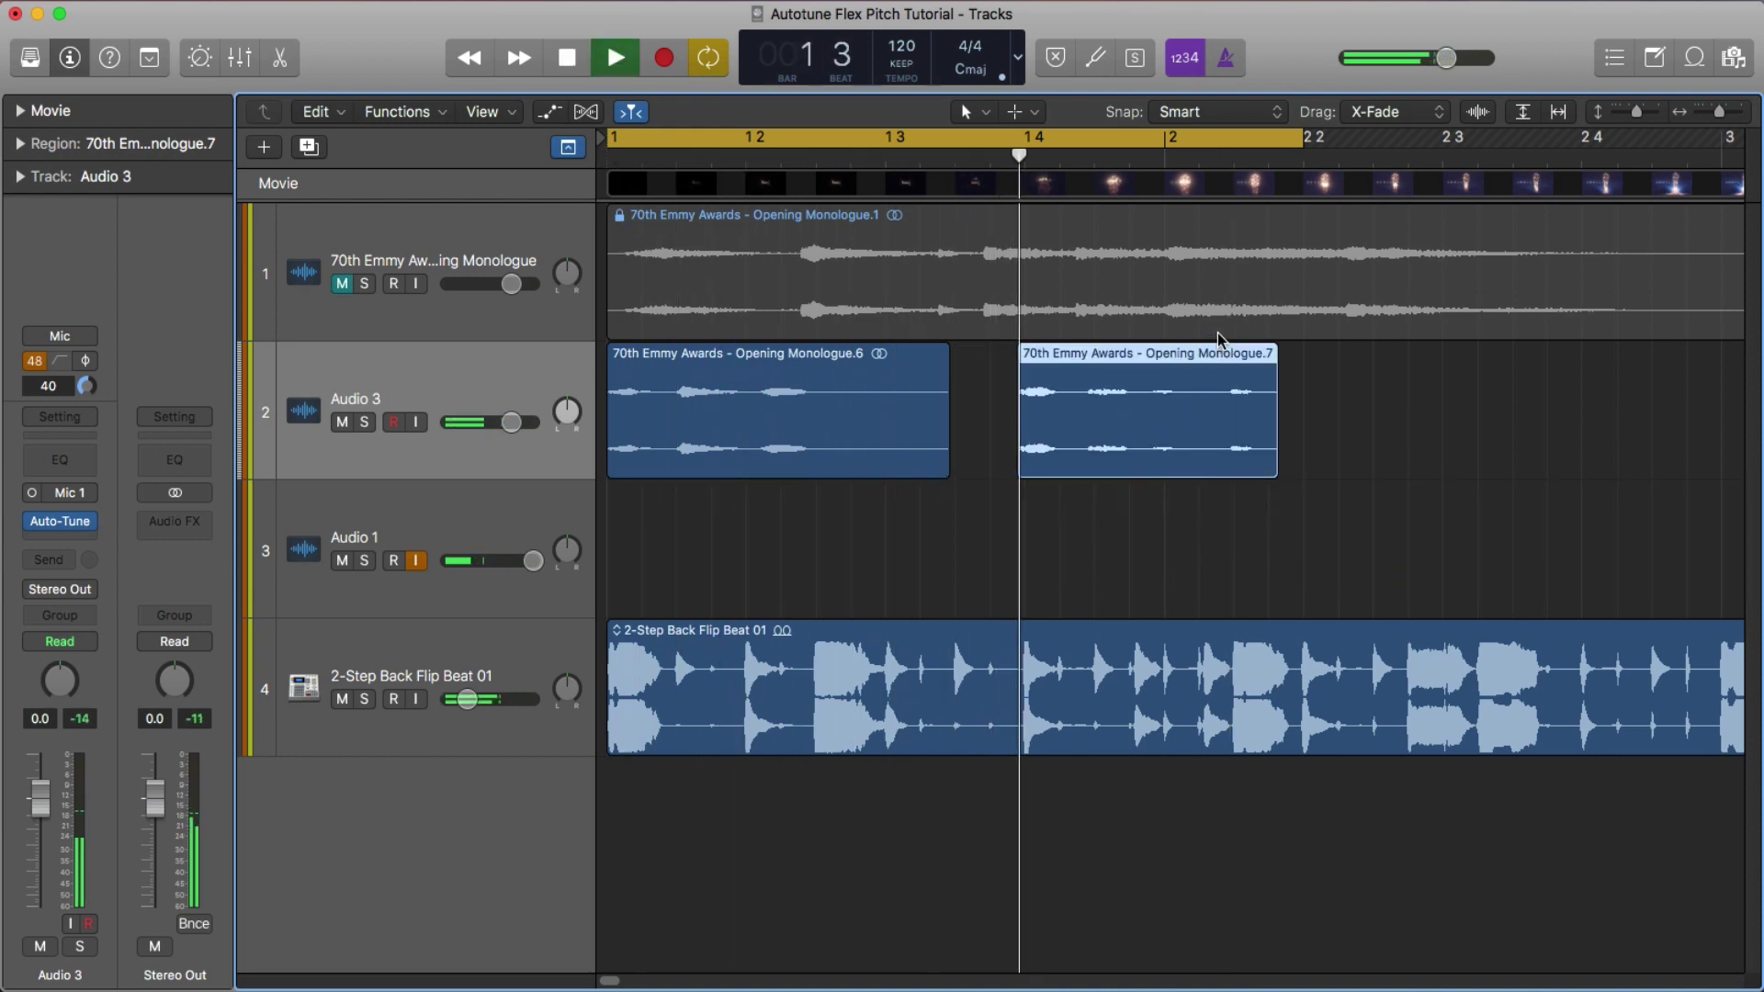
drag(1204, 437, 1143, 439)
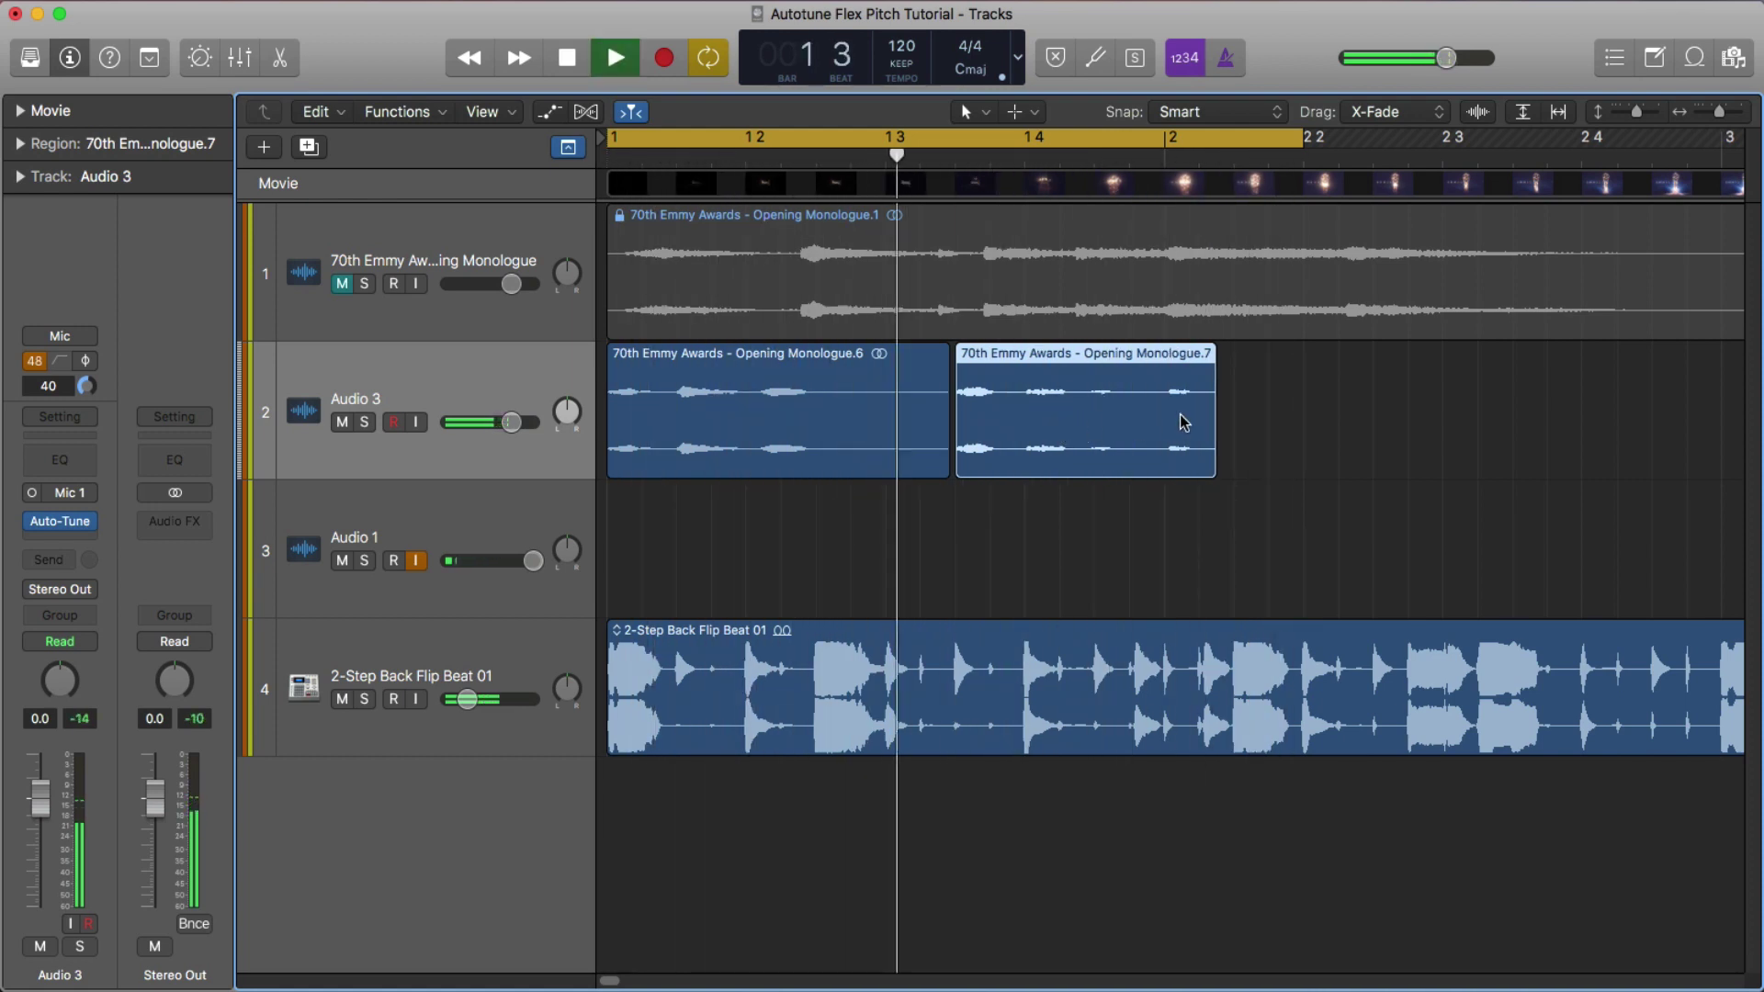
key(space)
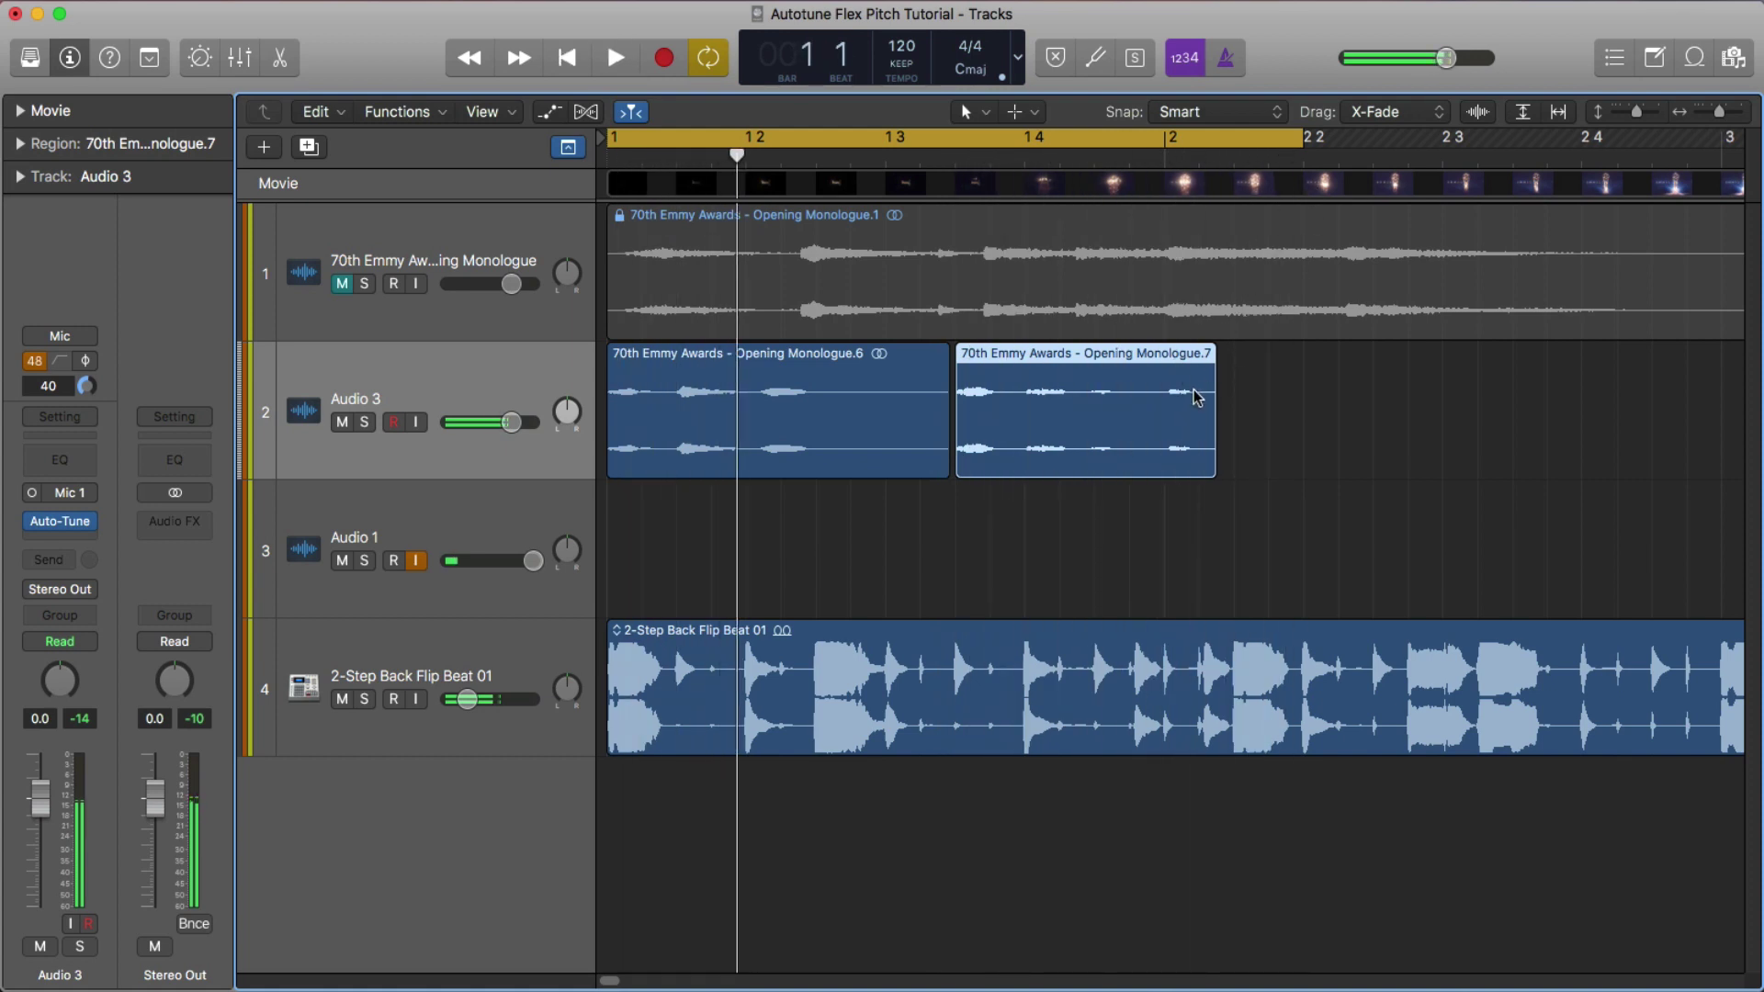
Shift the phrase's second part back to about 1 2 3, play the section, and select the first part
key(alt+Left)
key(space)
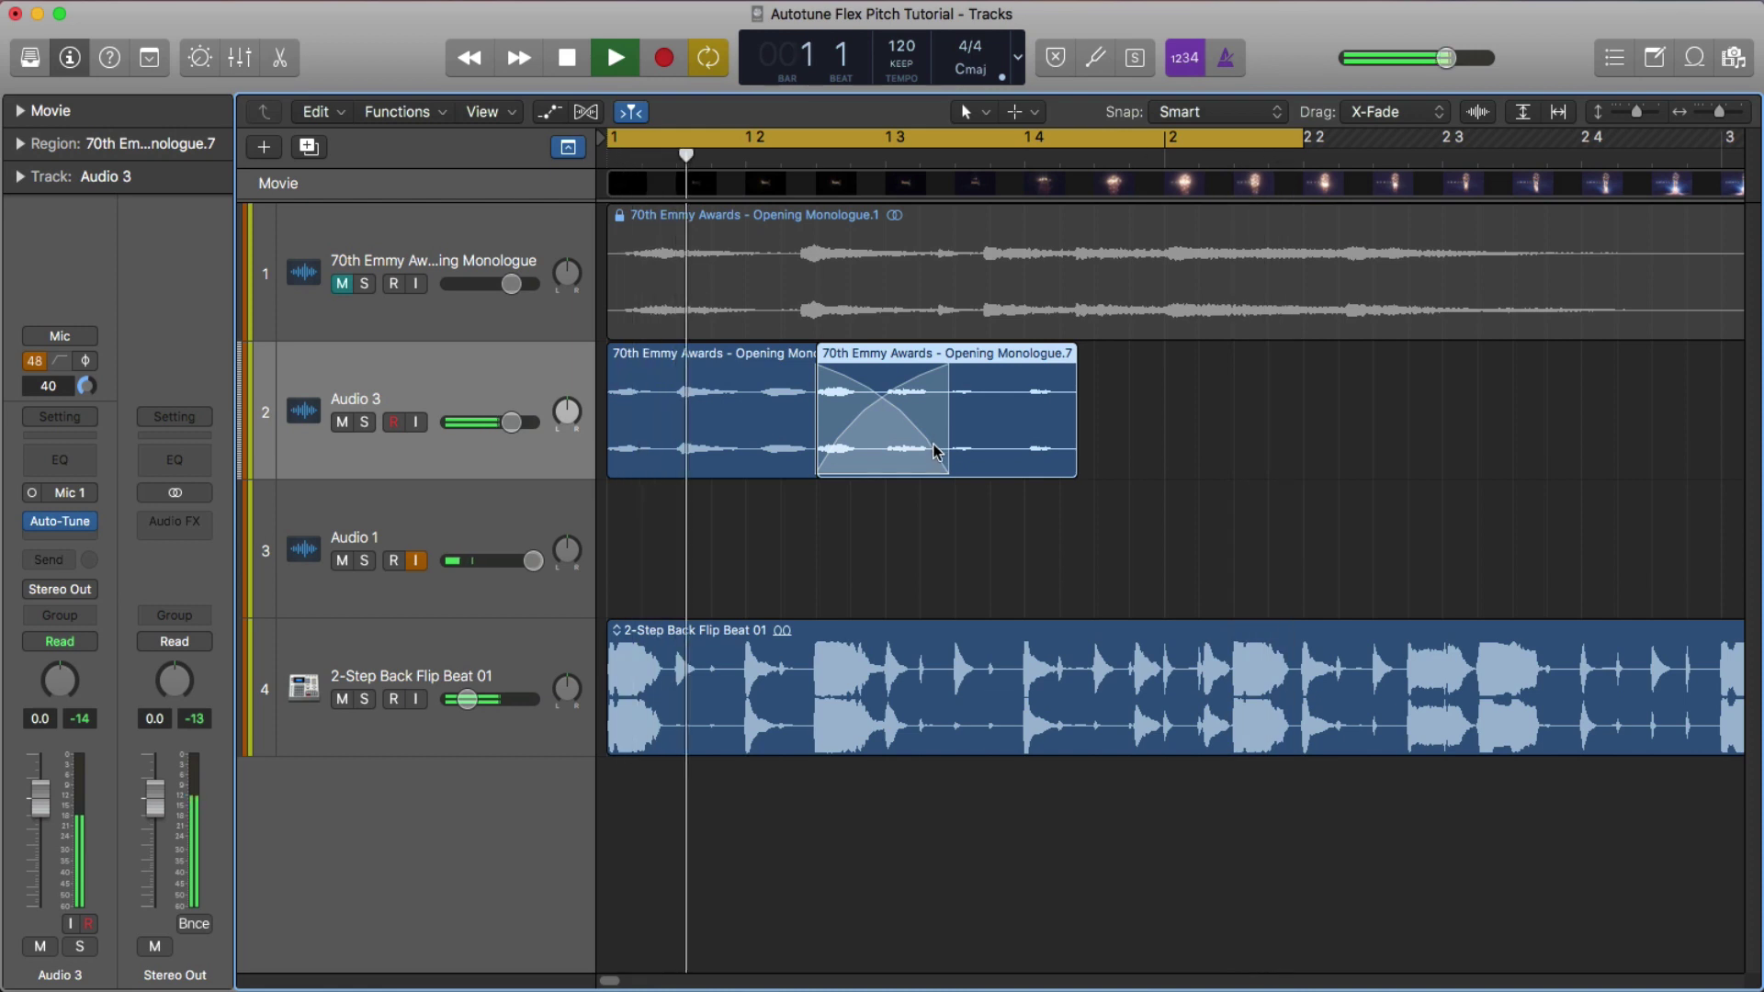
key(space)
click(786, 416)
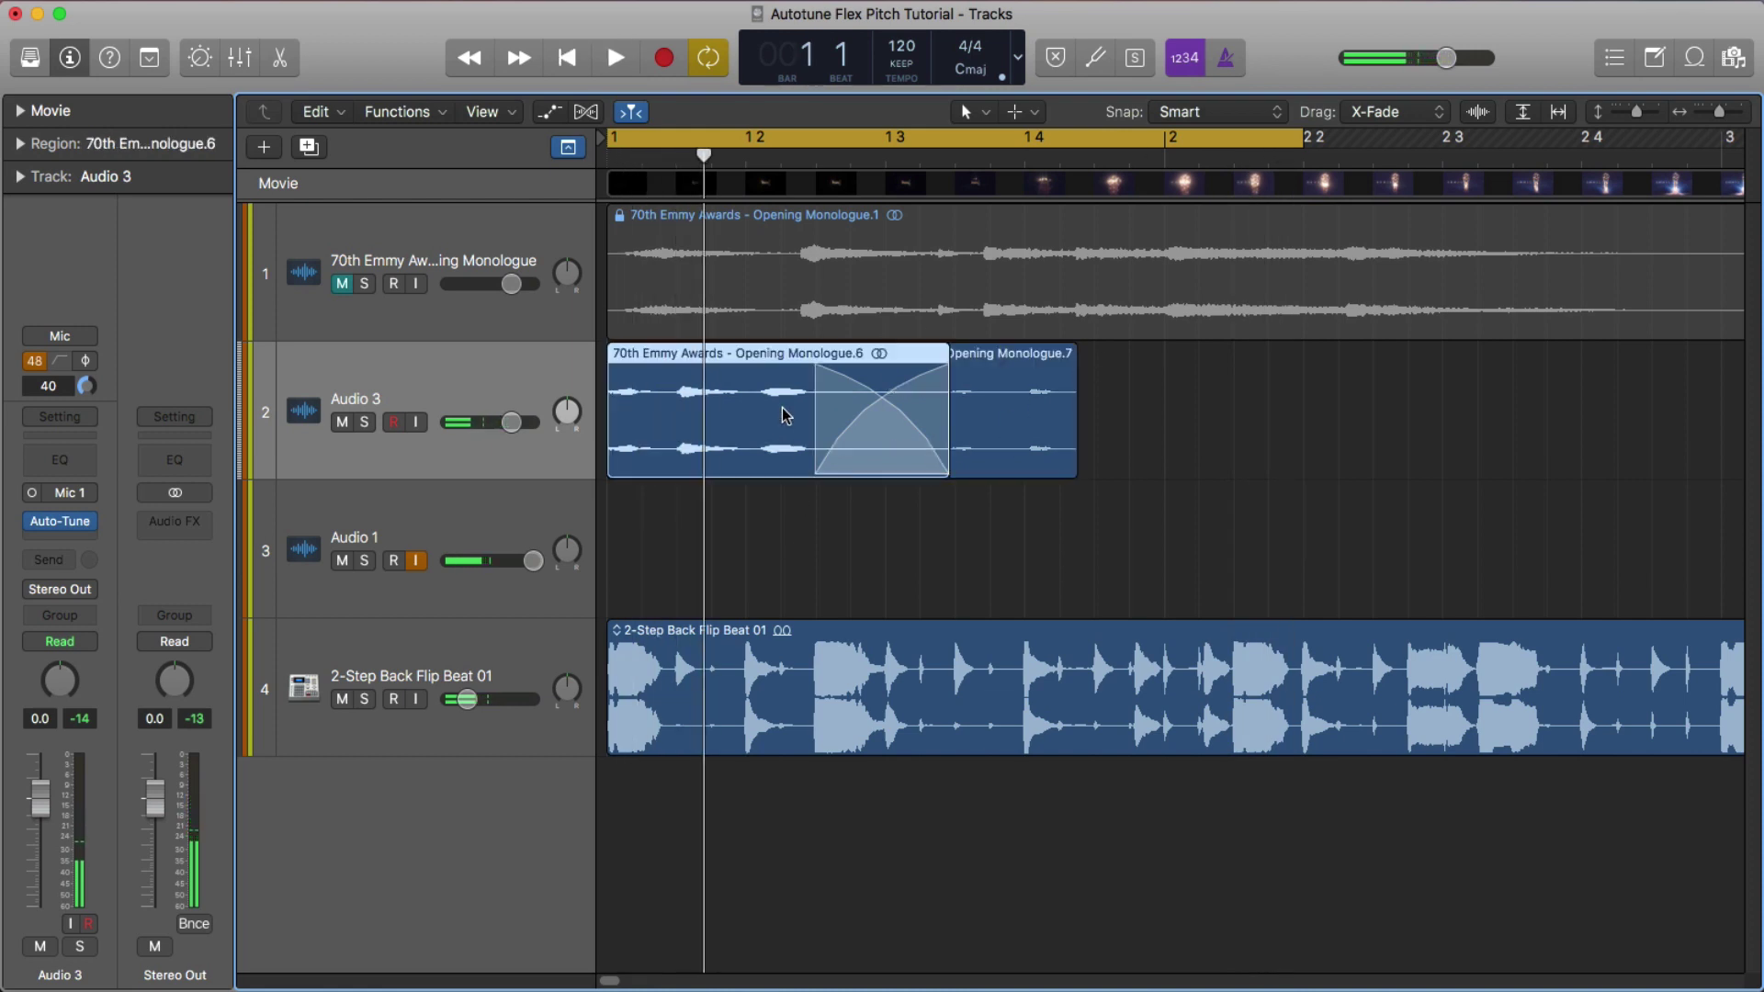
Trim the end of the phrase's first part back to about 1 2 3, where the second part starts, and play the result
drag(947, 473, 819, 468)
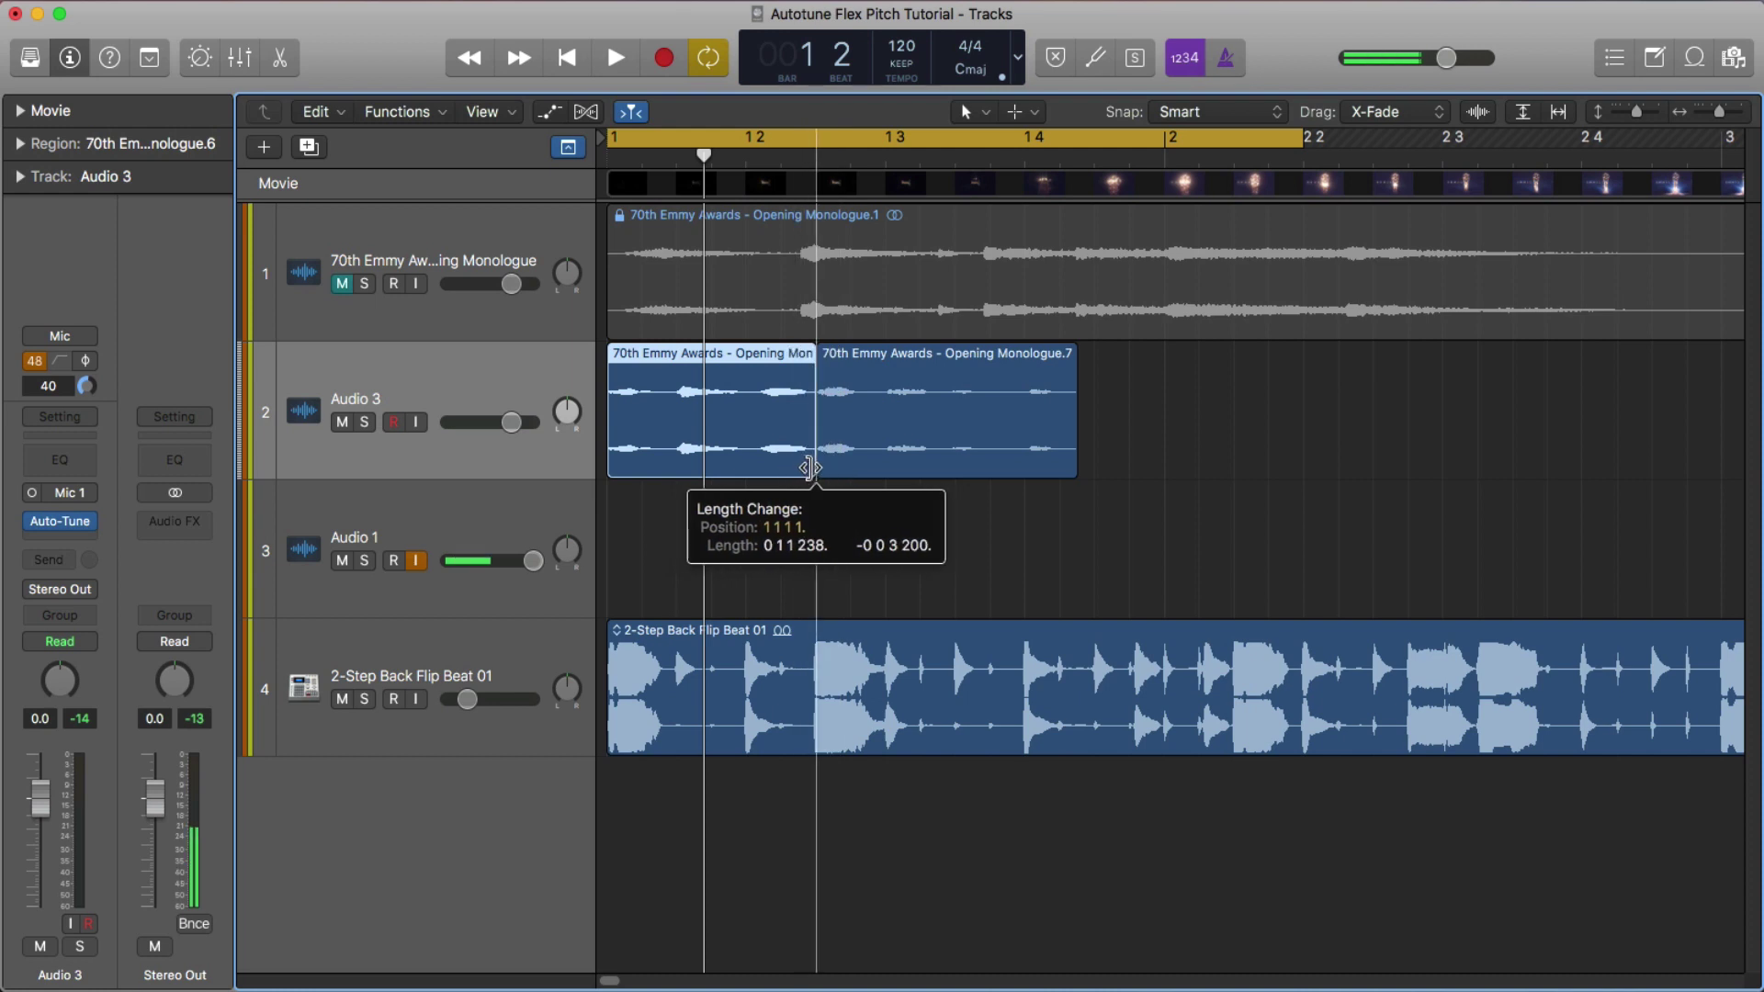
key(space)
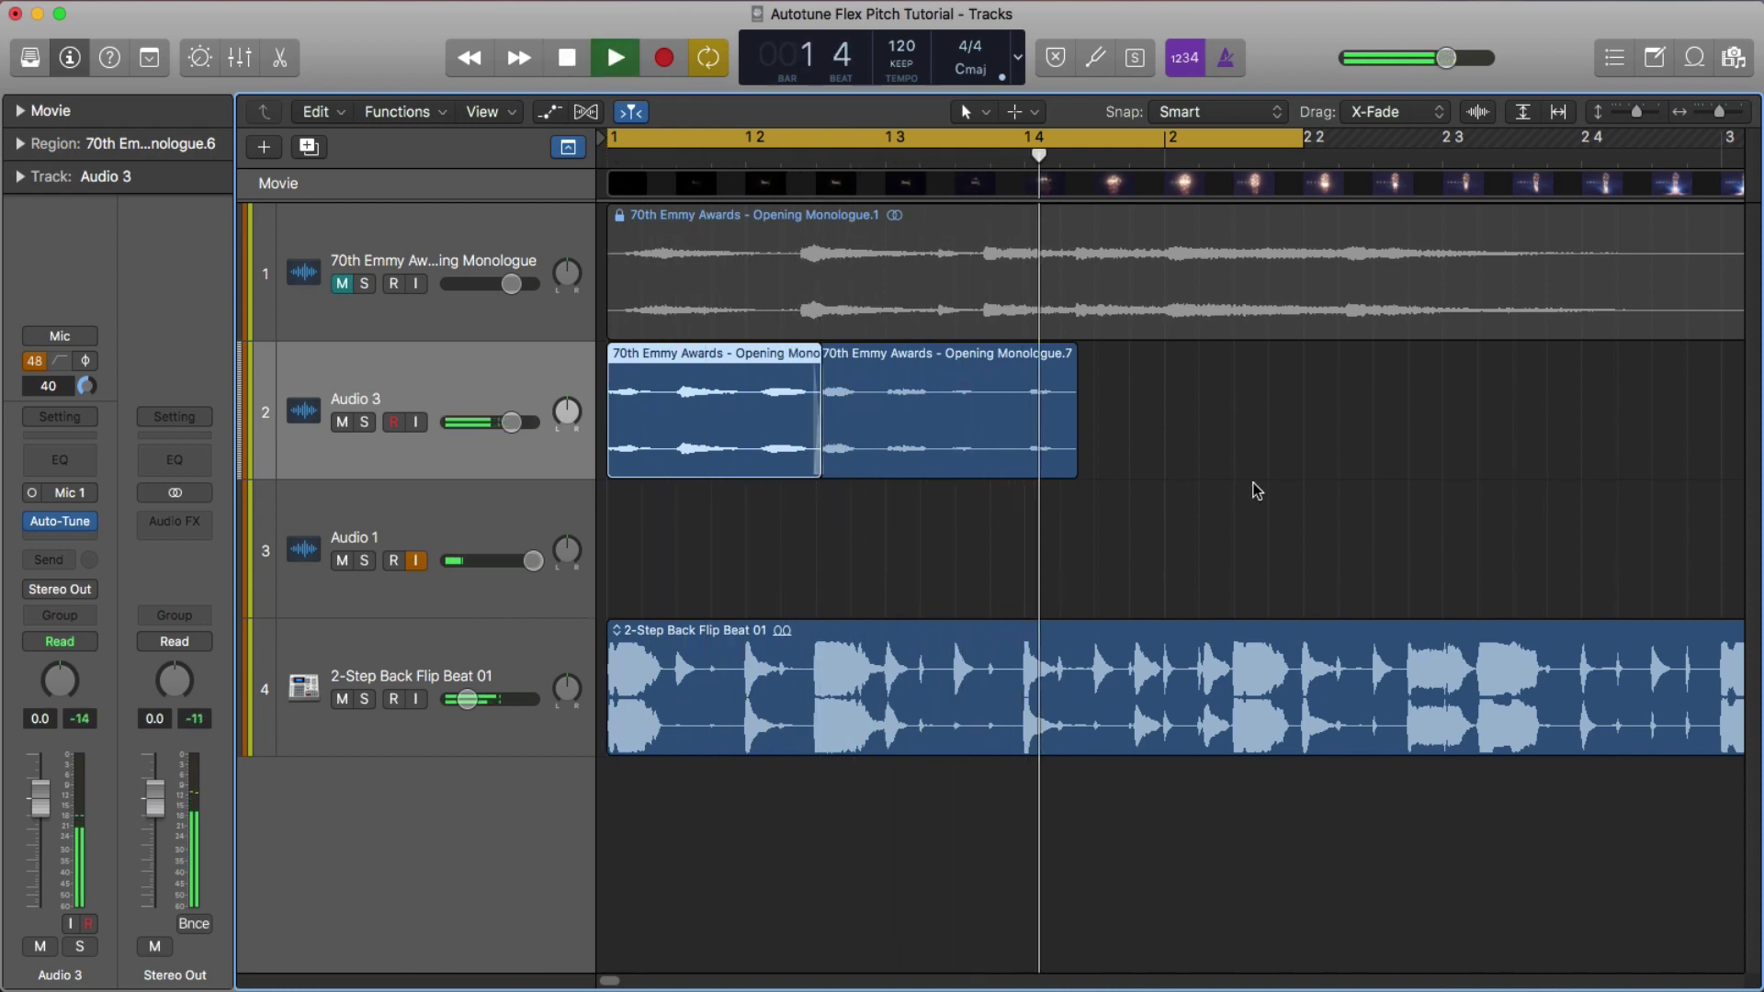
key(space)
click(1026, 156)
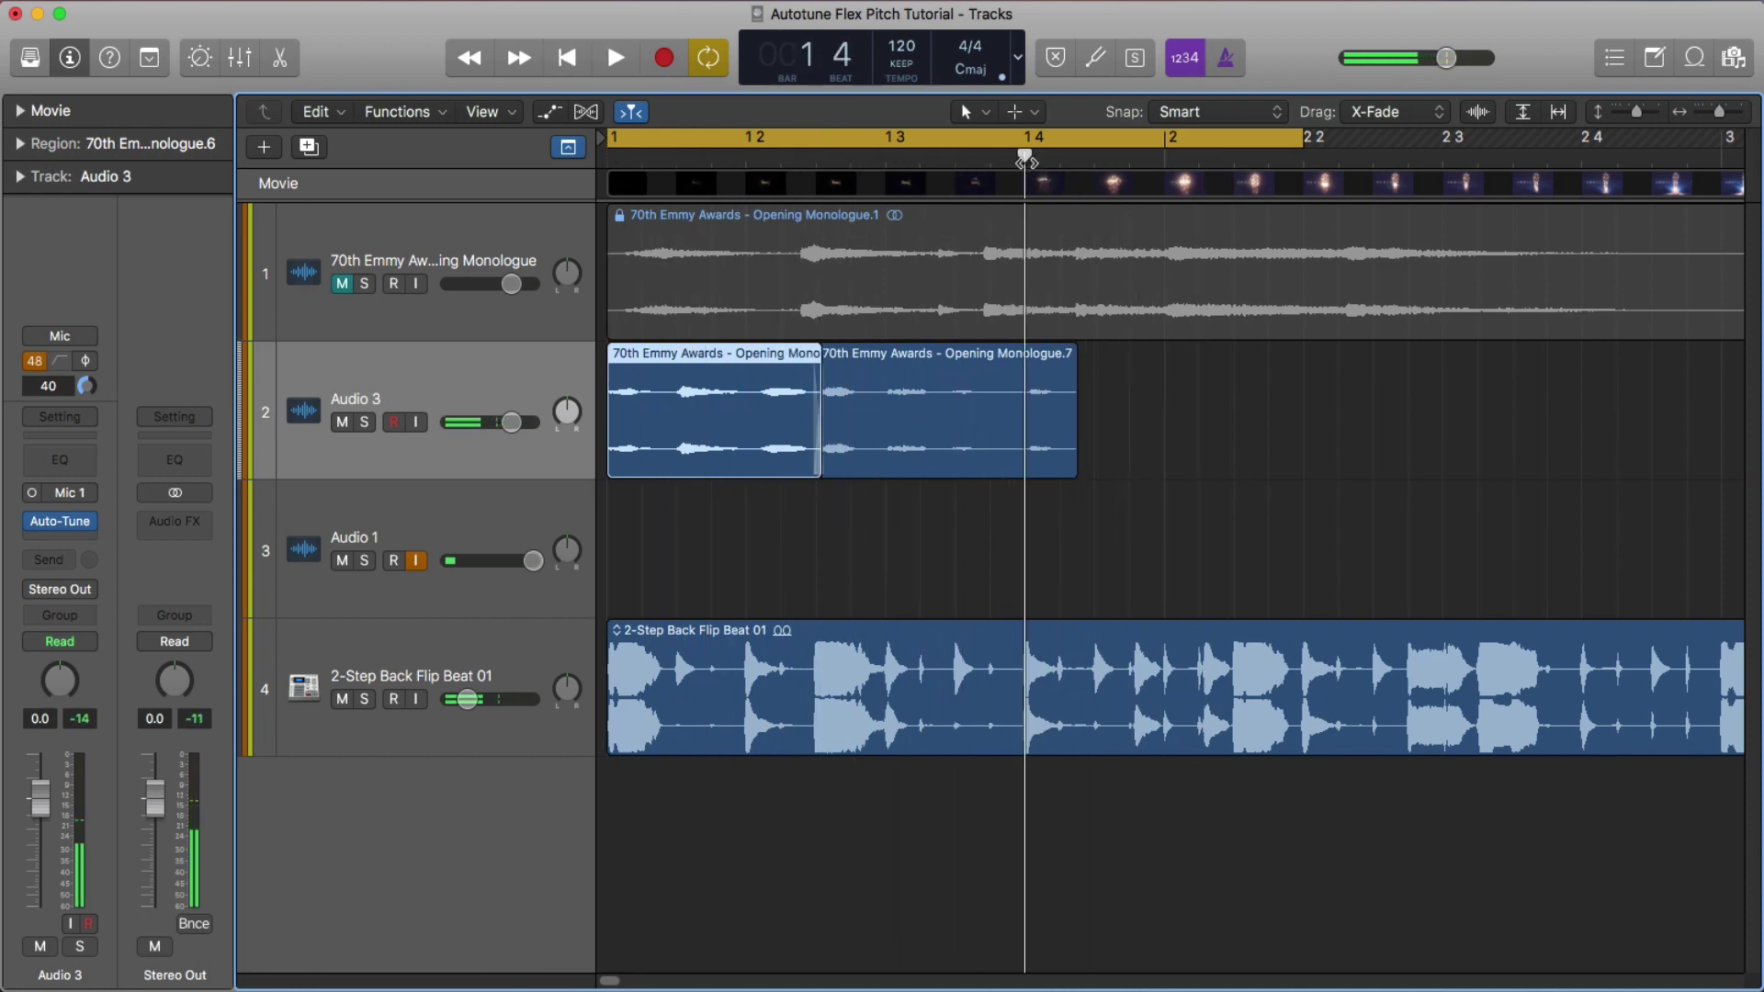
key(space)
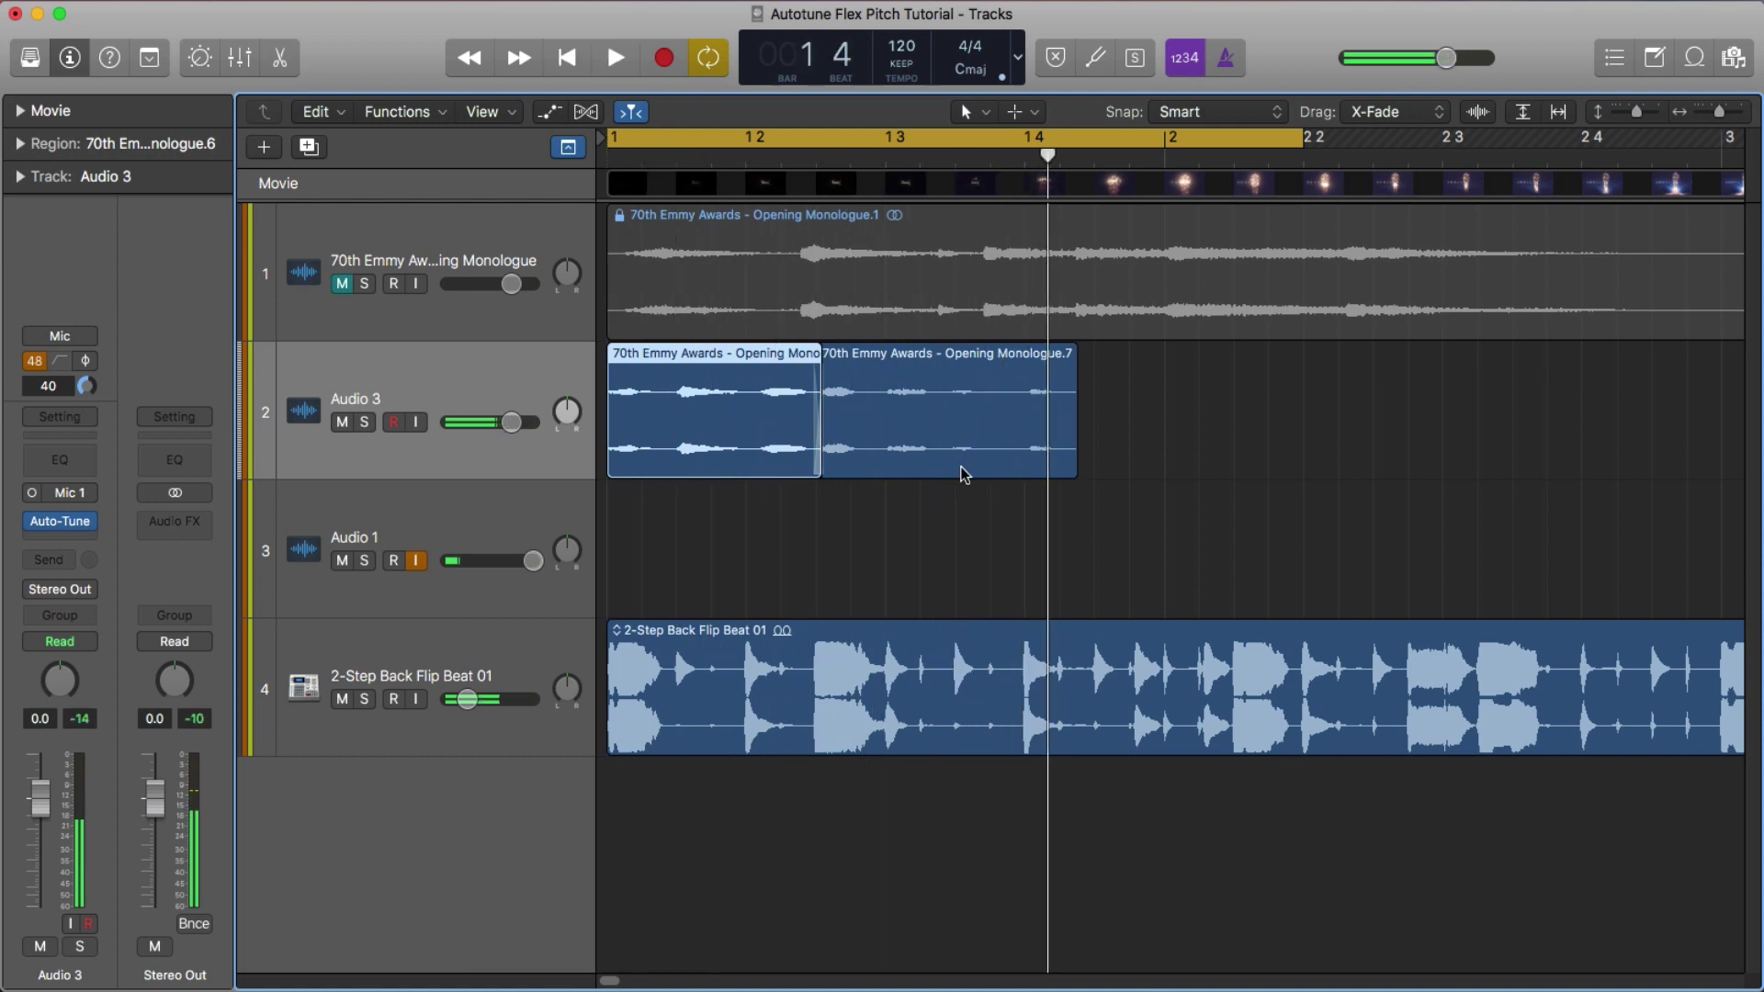
Place copies of a short phrase slice in two adjacent pairs, at about 1 4 3 and 2 1 2, and play them
drag(923, 450, 1198, 428)
drag(1354, 475, 1261, 450)
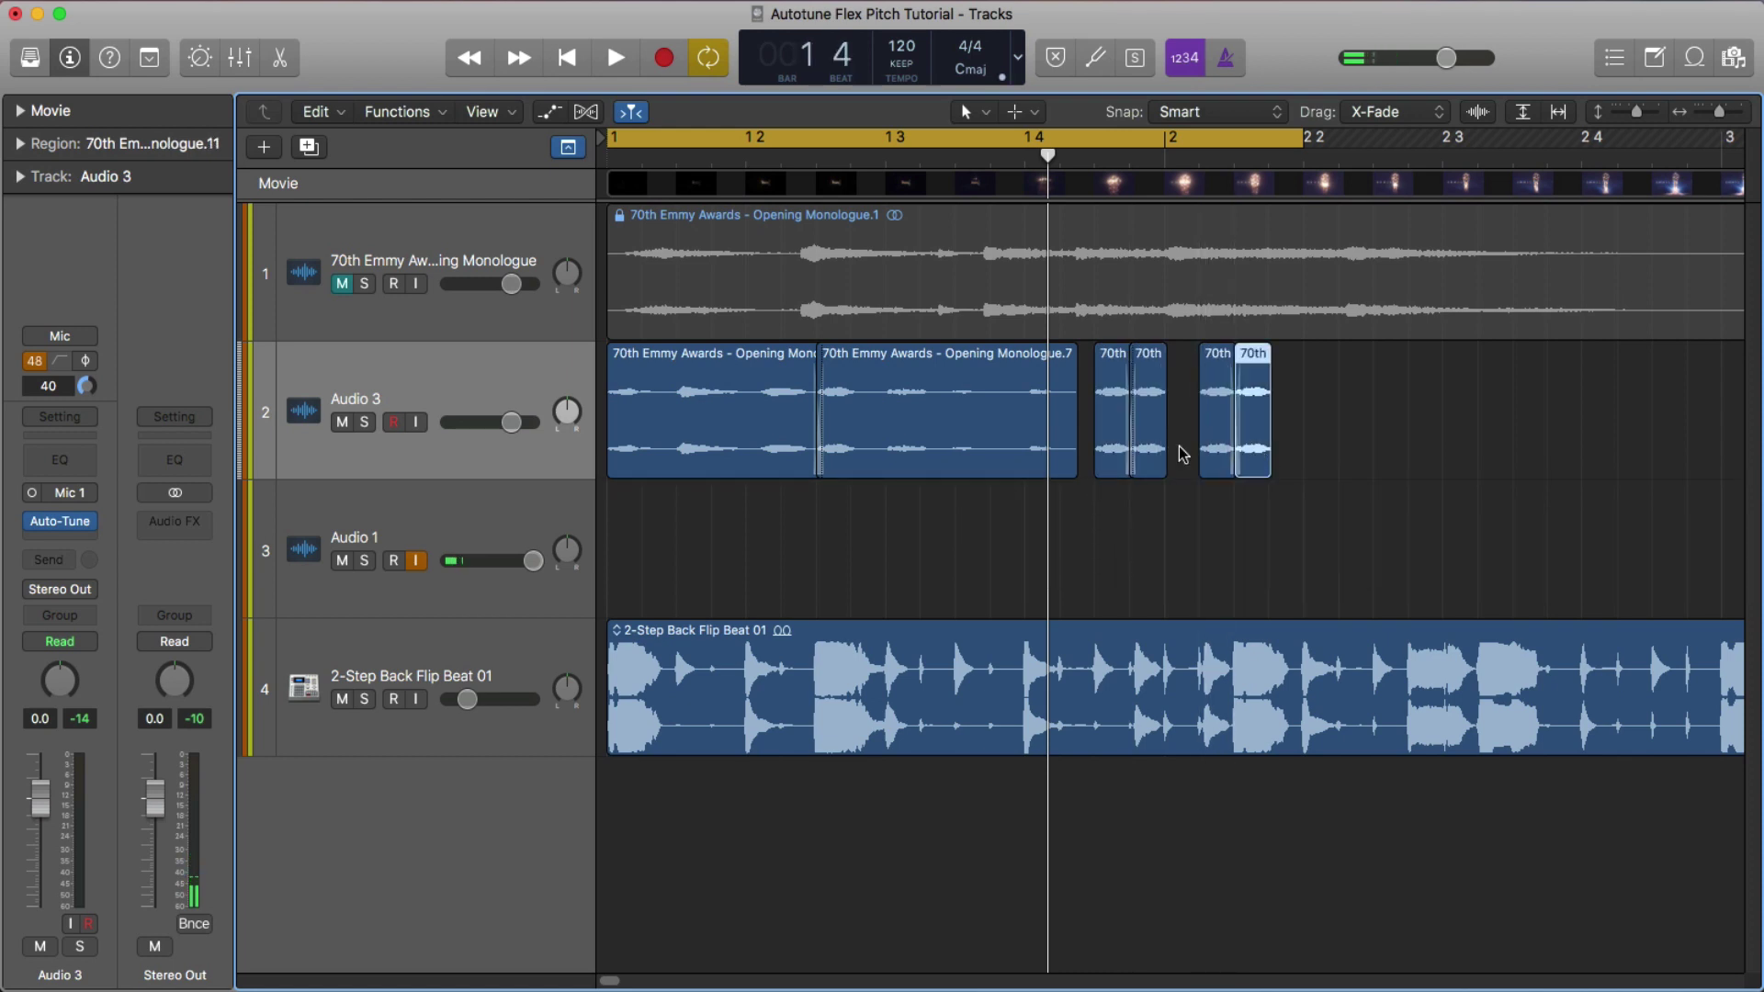
key(space)
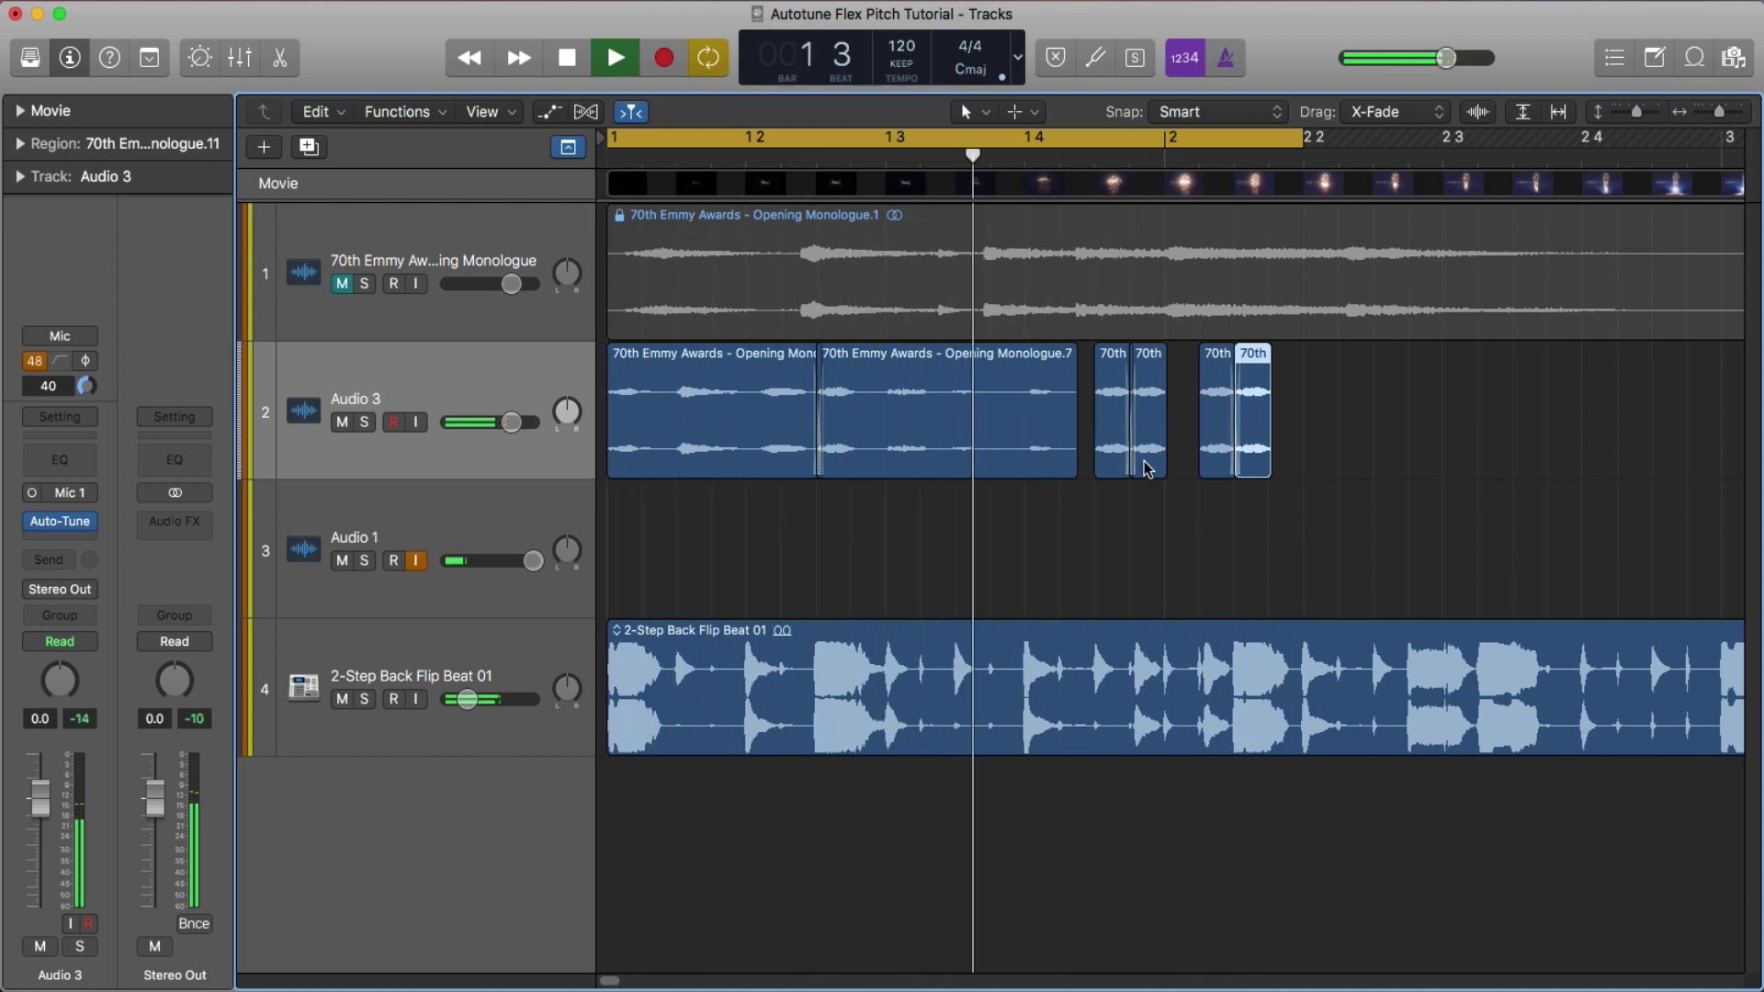
key(space)
Move the second short slice to bar 2 and the last pair to about 2 1 3, and play the section
click(1148, 469)
drag(1148, 469, 1183, 465)
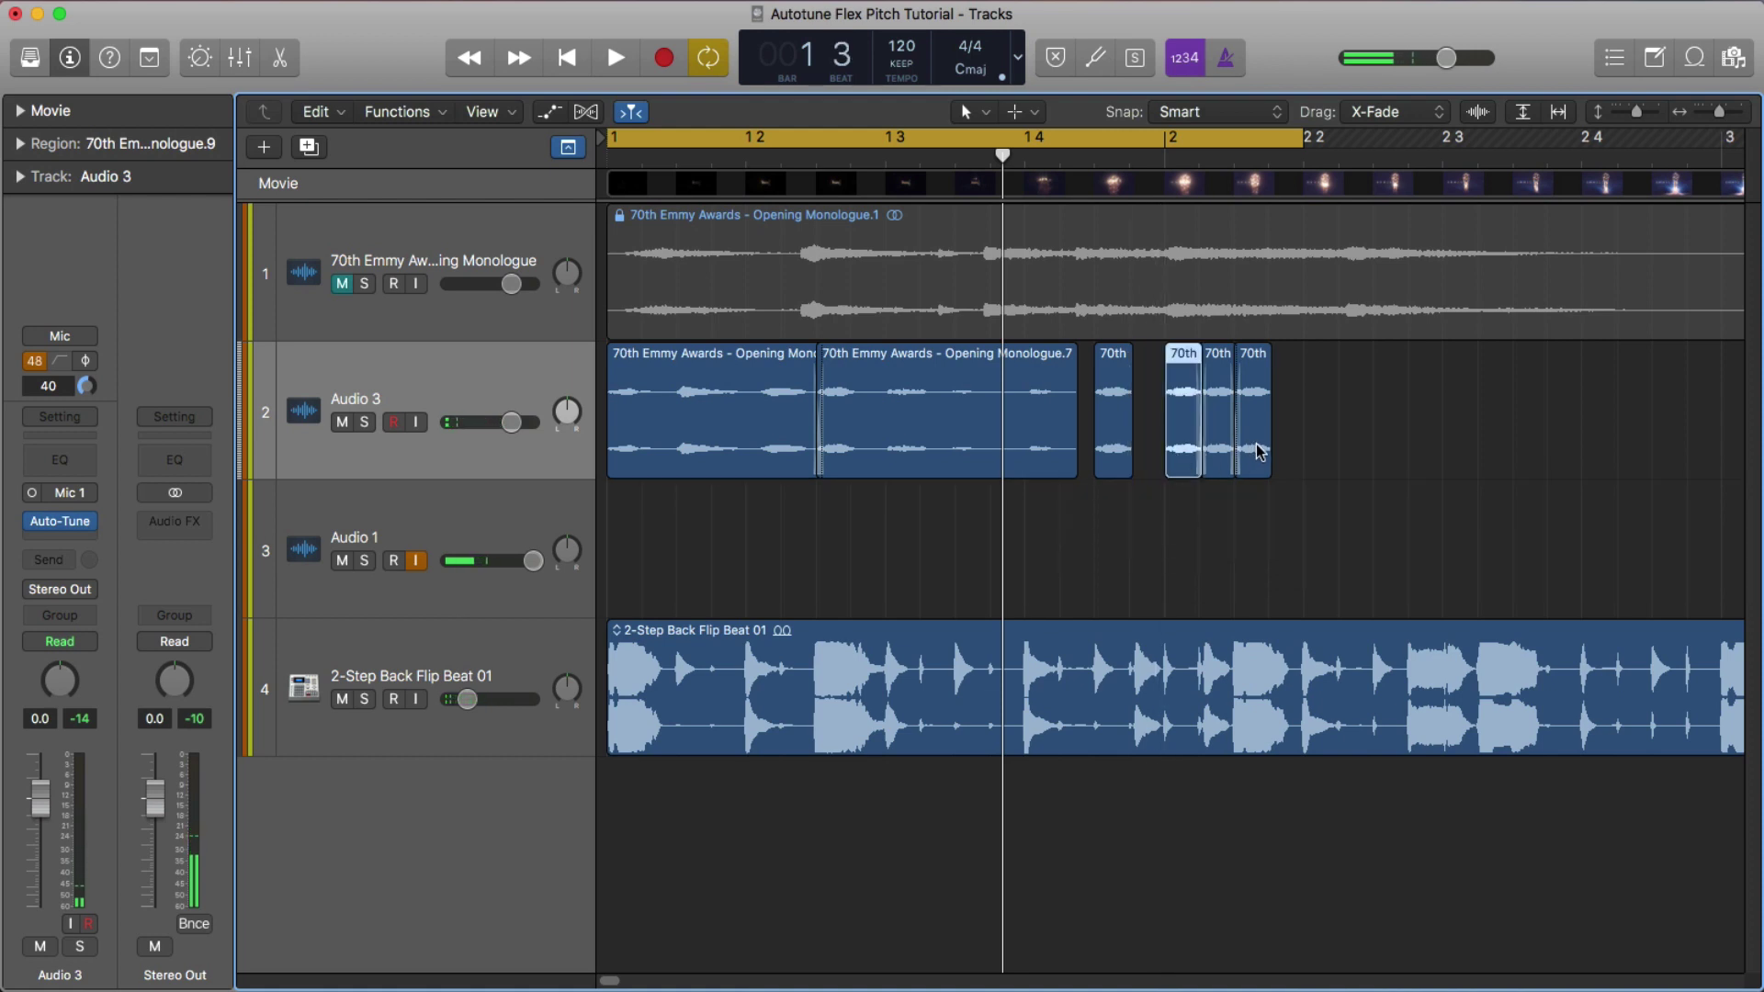
drag(1291, 452, 1338, 471)
key(space)
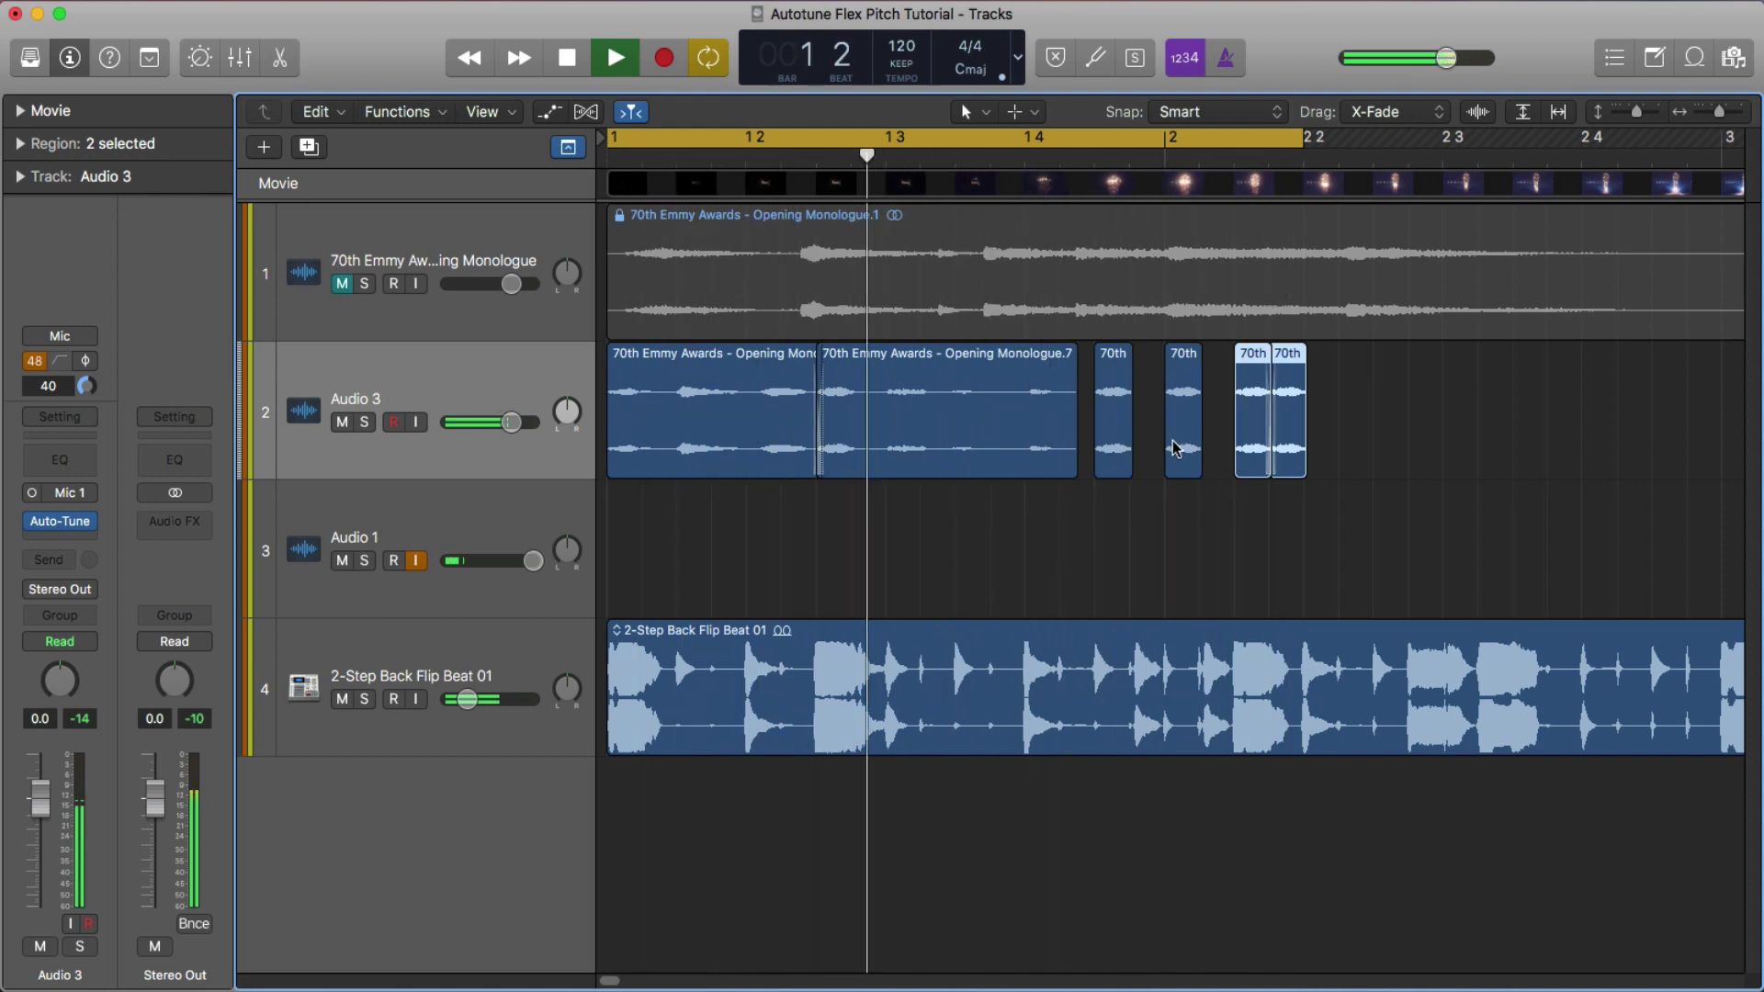
key(space)
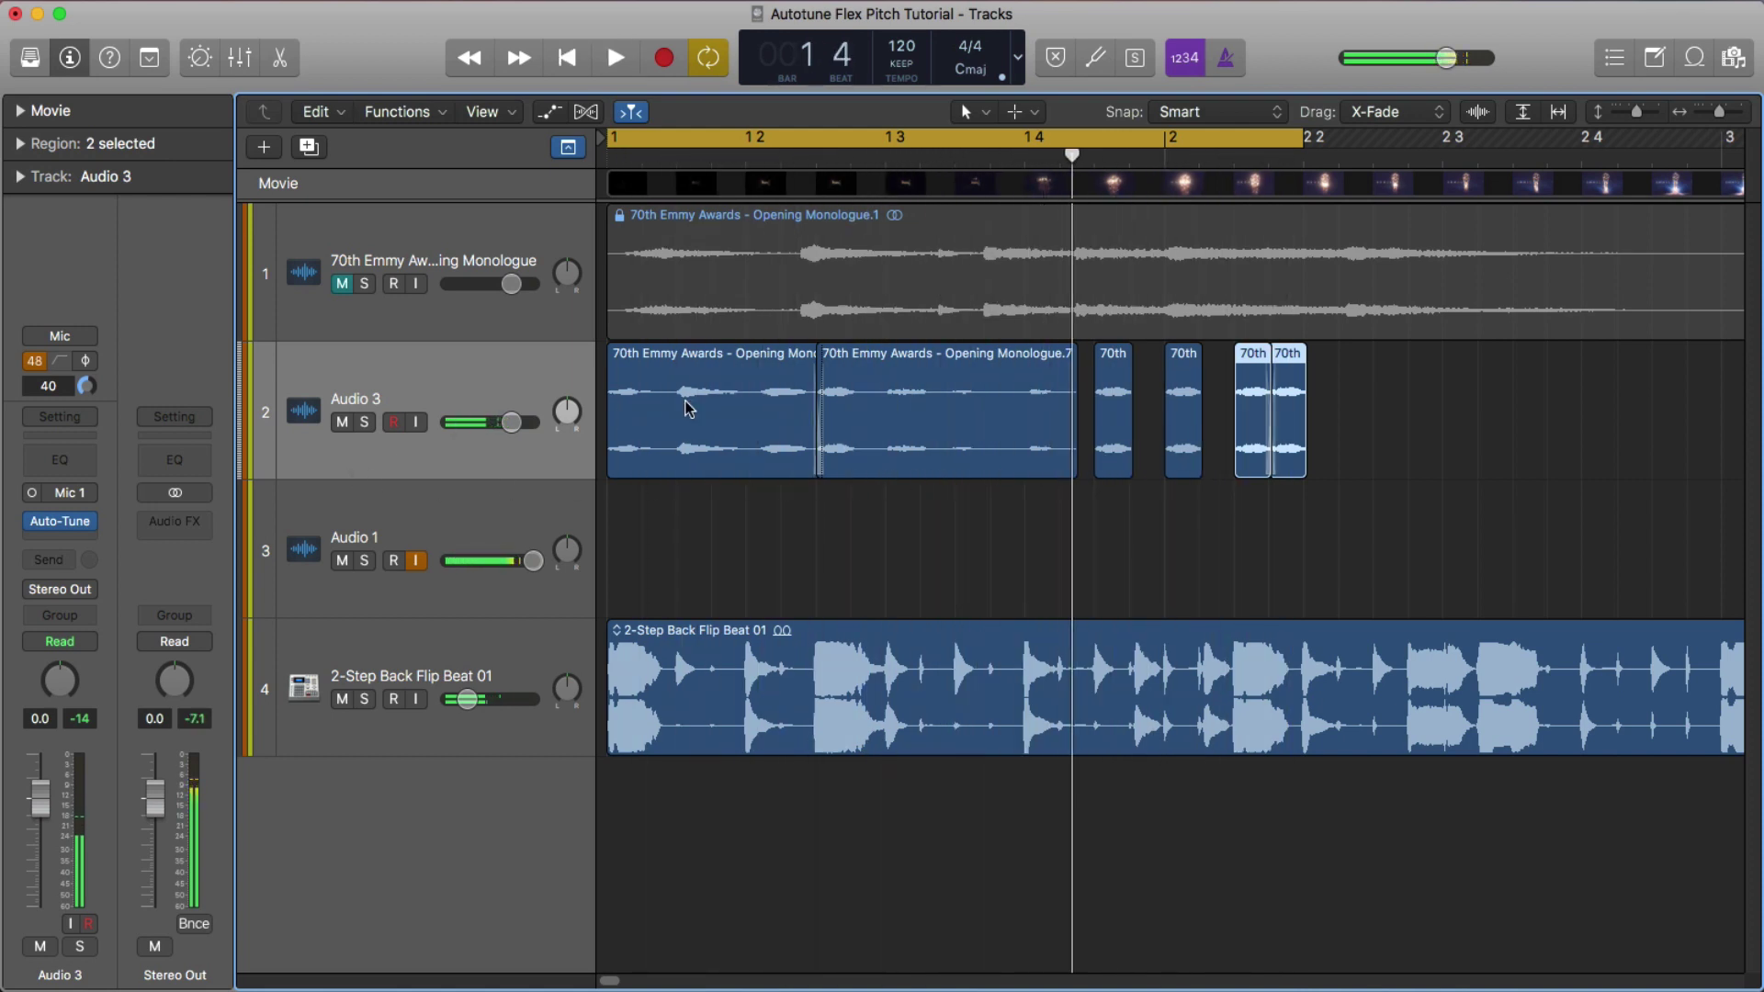
Open the loop browser, clear the drum and beat filters, and filter for Electronic genre and Synths
scroll(1117, 441, down, 2)
scroll(1159, 423, down, 3)
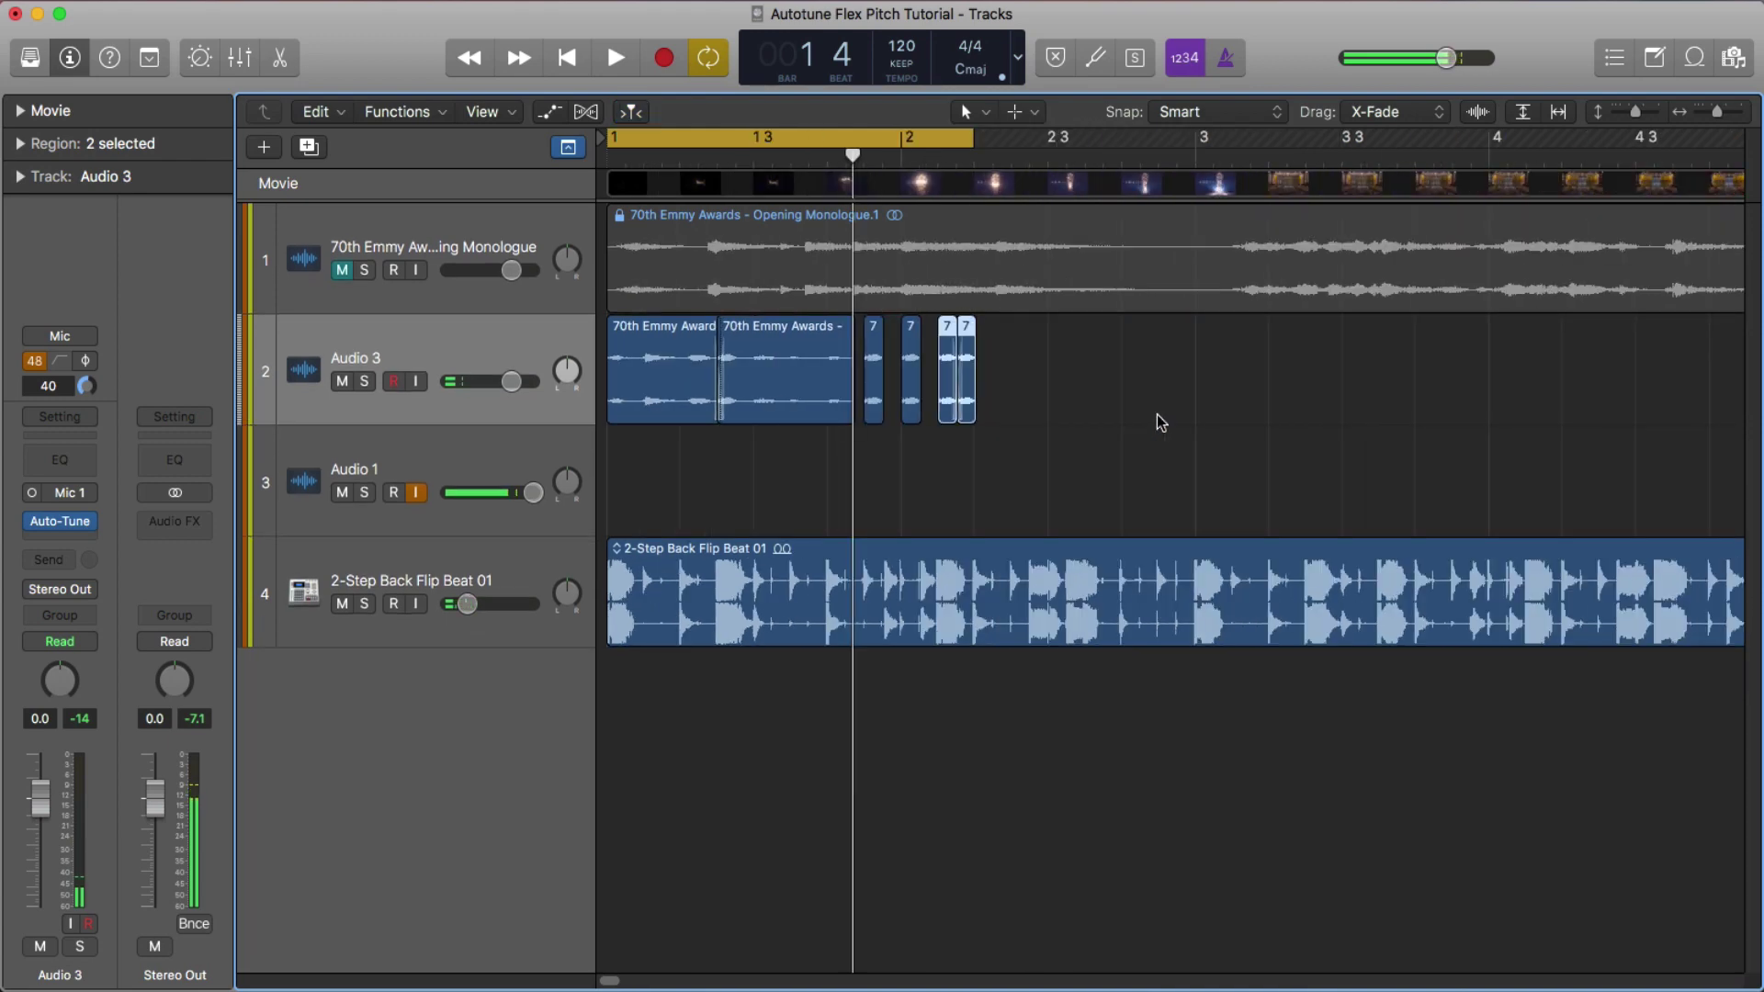
click(1698, 60)
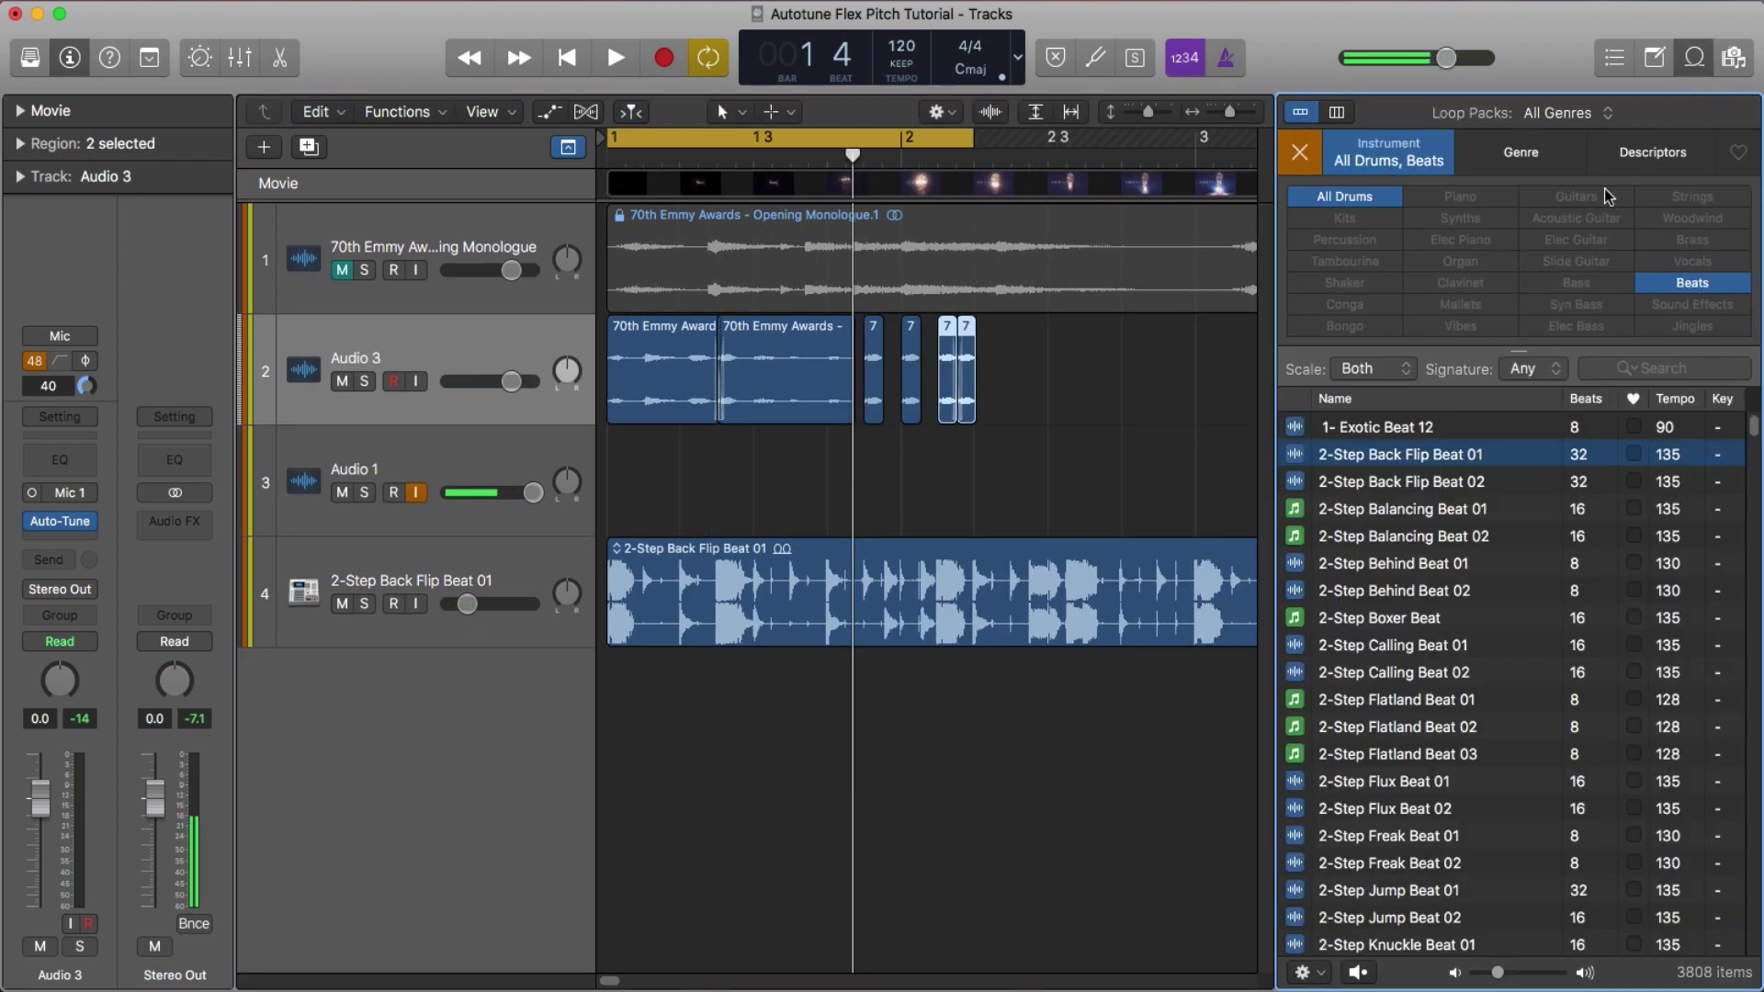
click(1677, 286)
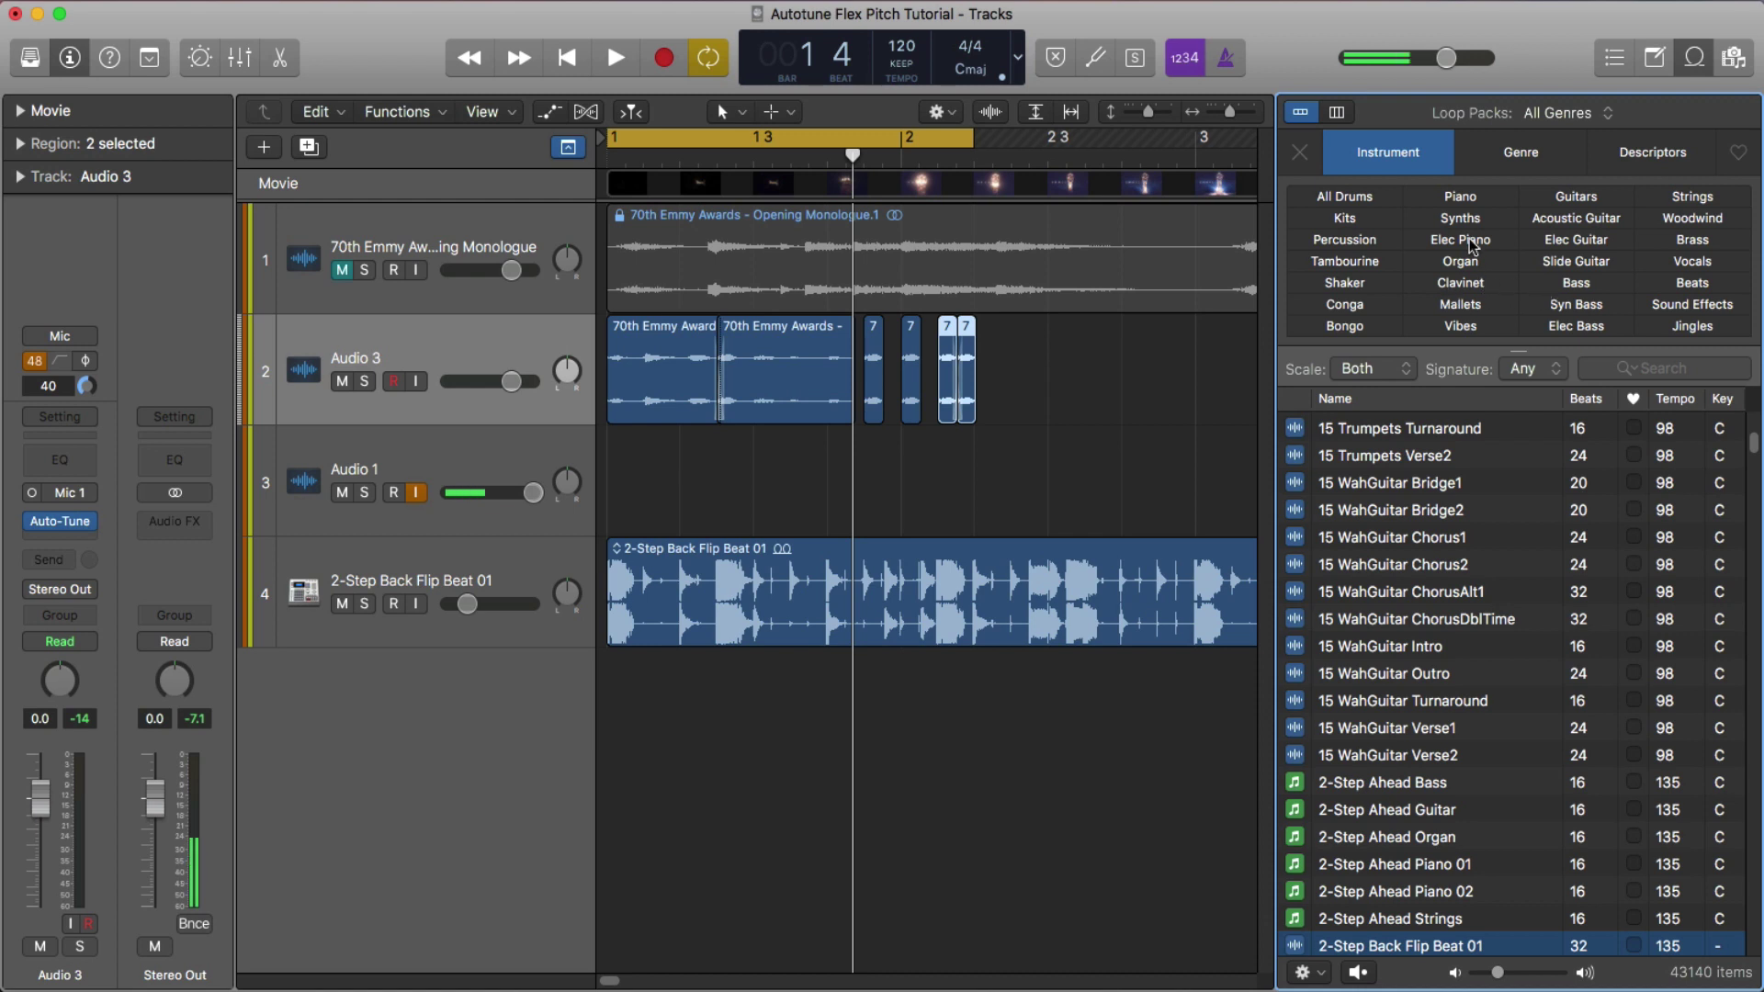
click(1518, 158)
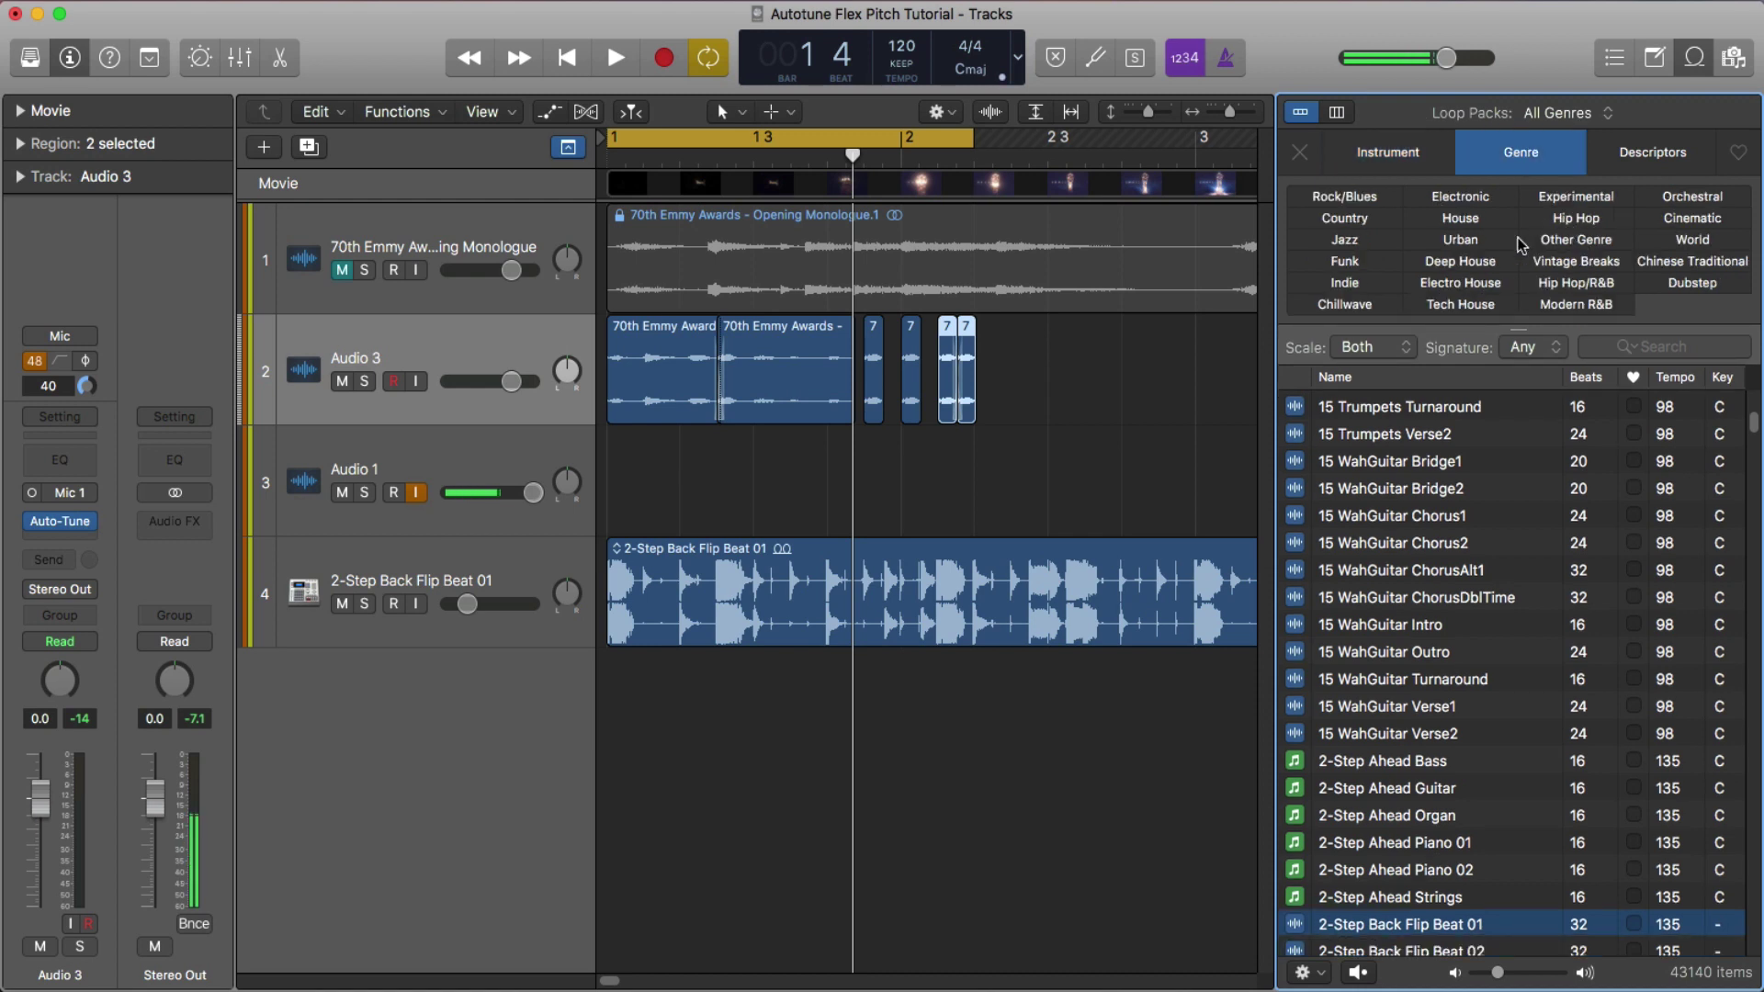
click(1463, 199)
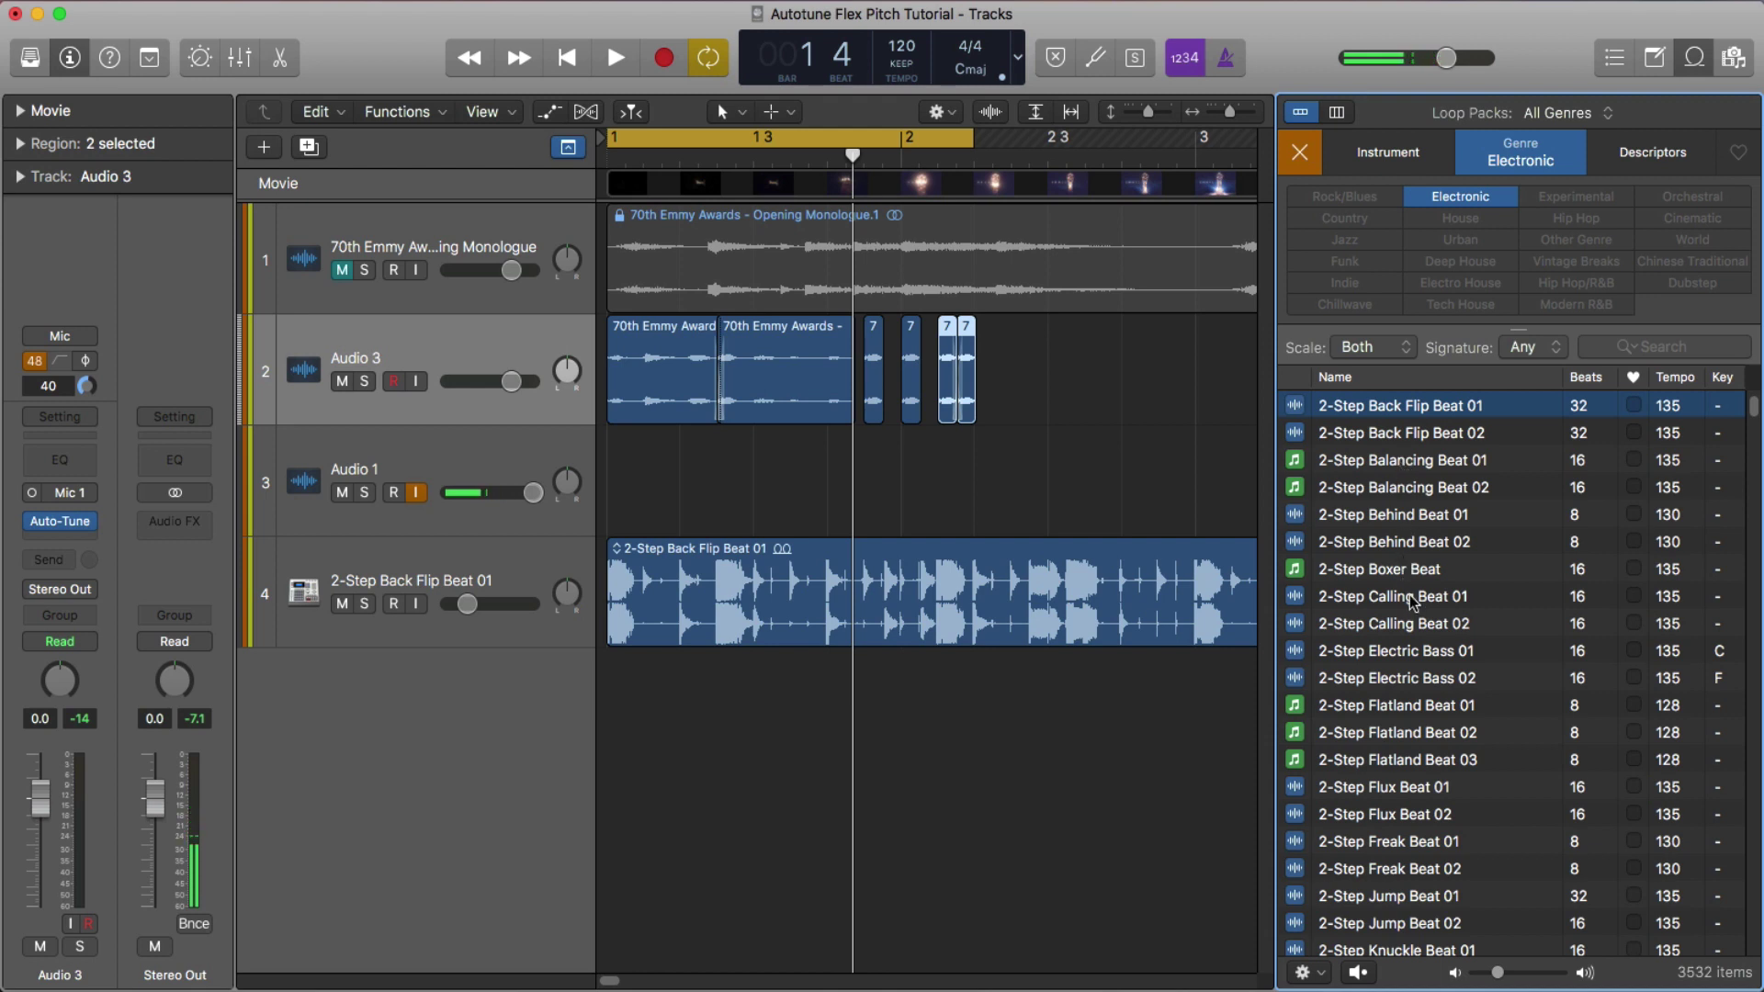
click(1413, 158)
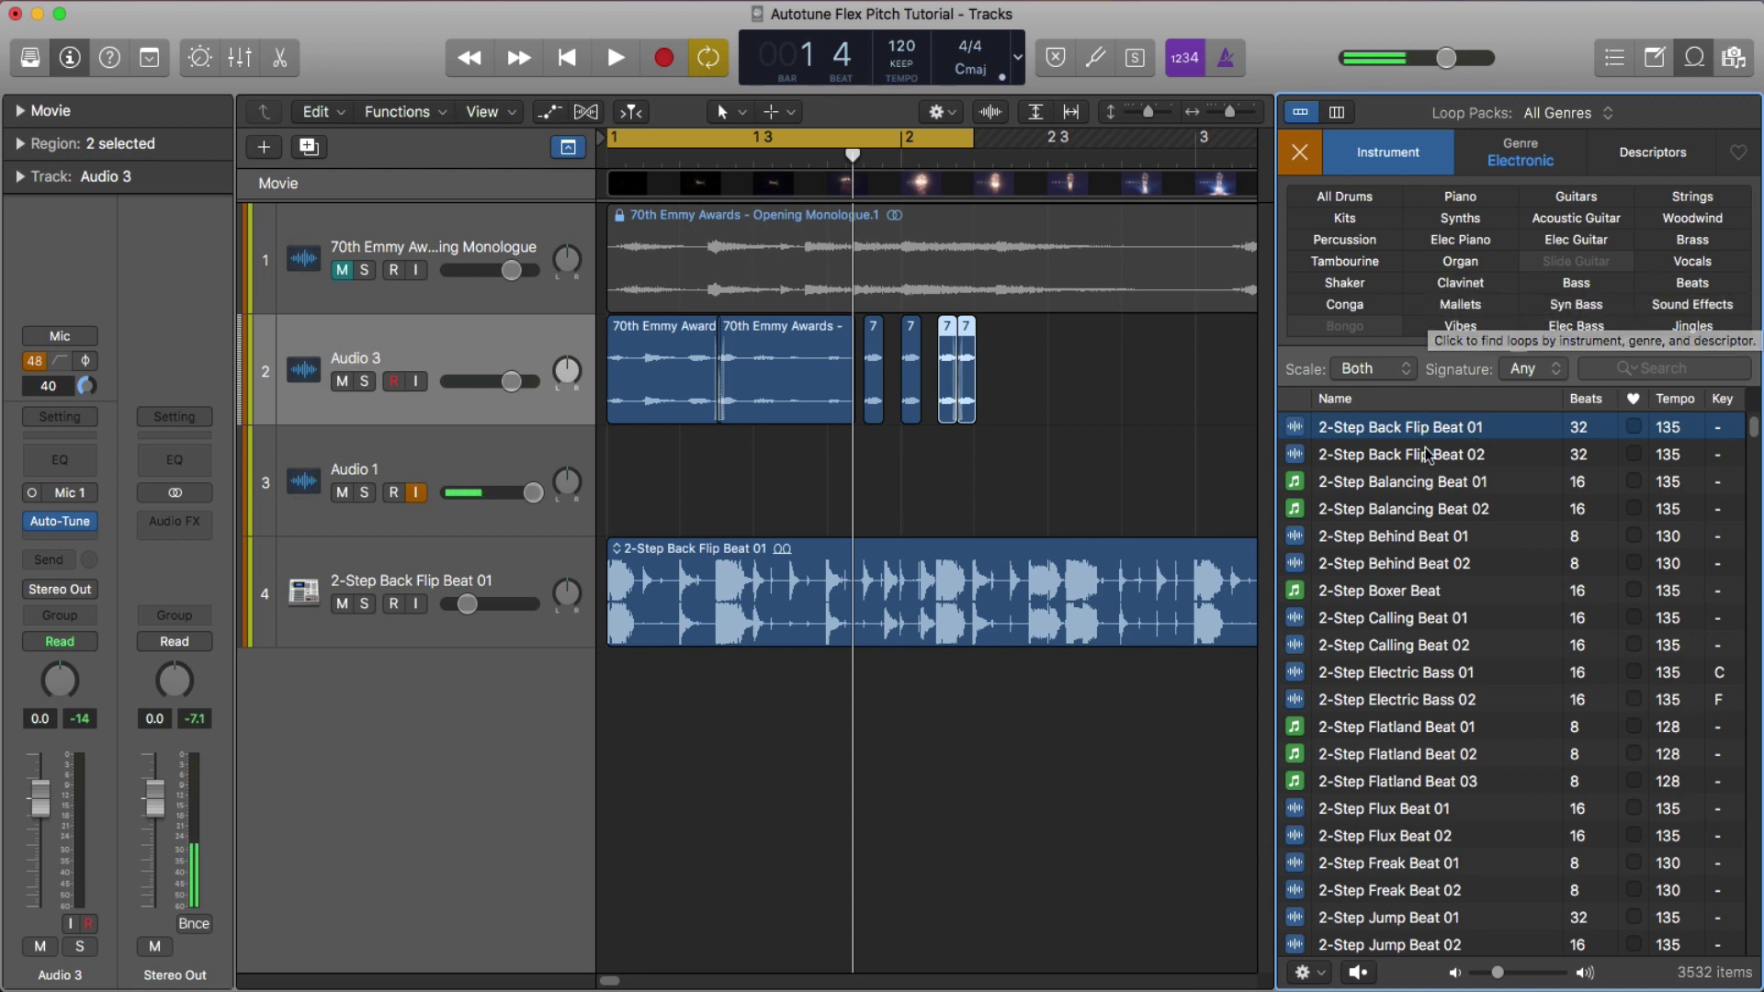
click(1451, 218)
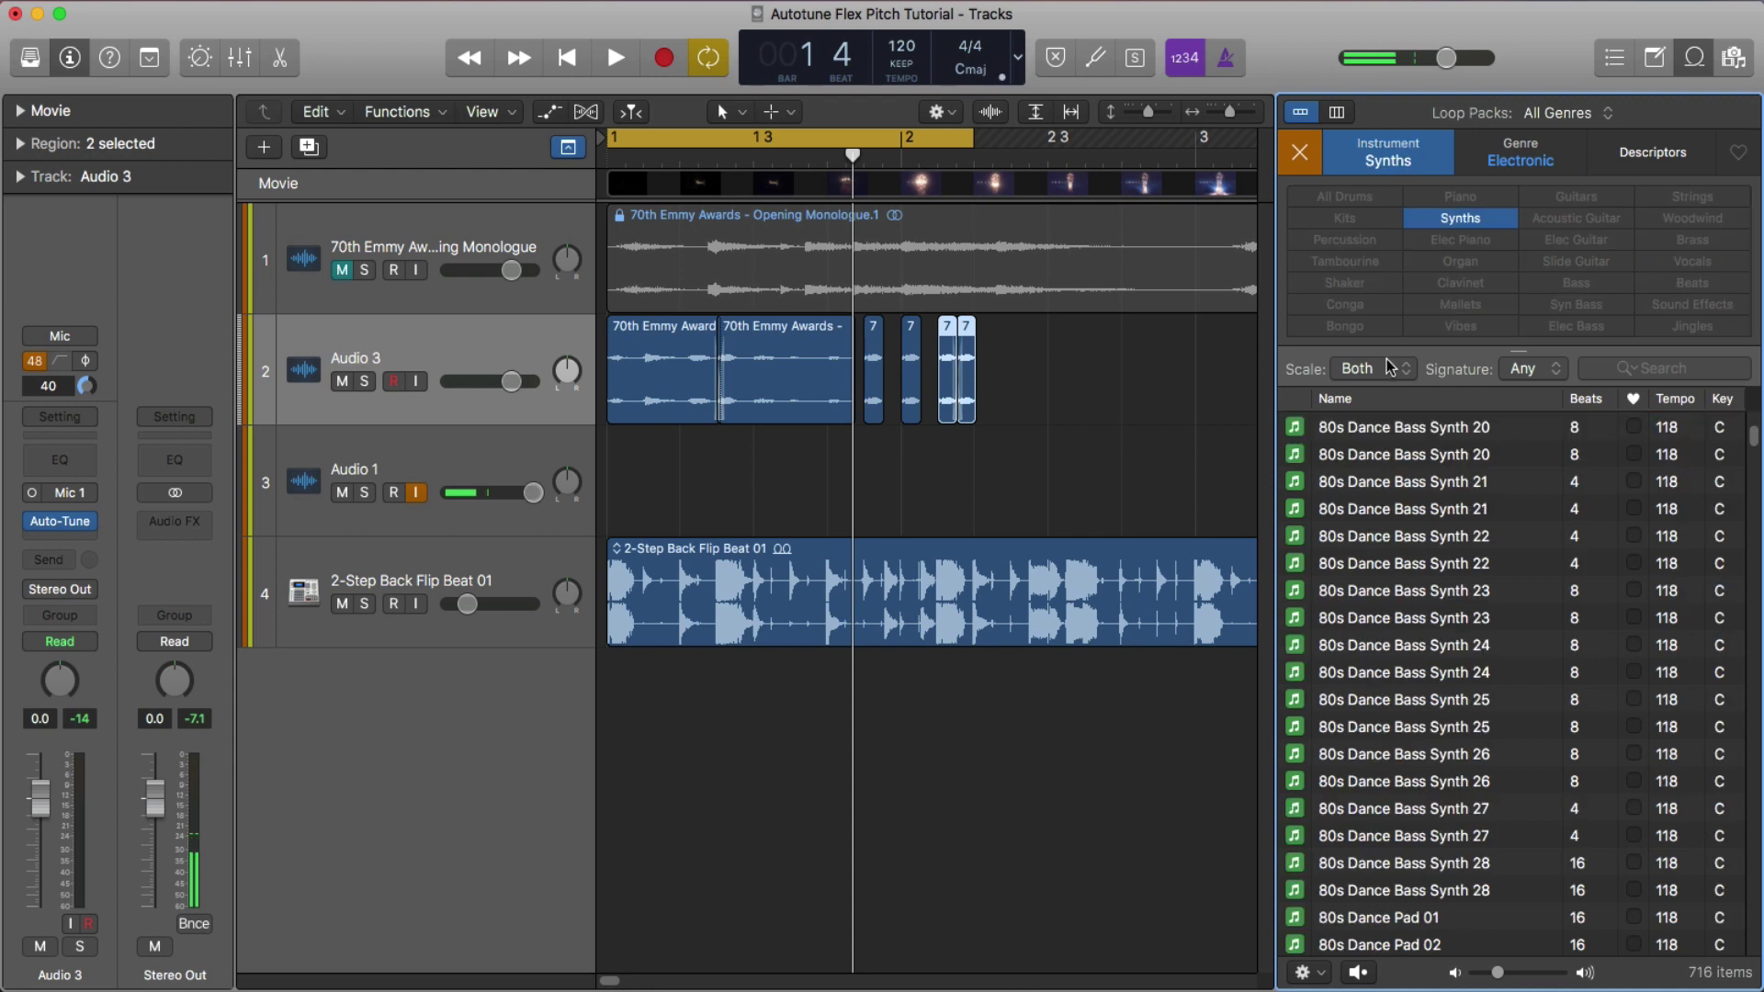
Audition synth loops from 80s Dance Bass Synth 20 through the pads and atmospheres to Chordal Synth Pattern 04
click(1394, 431)
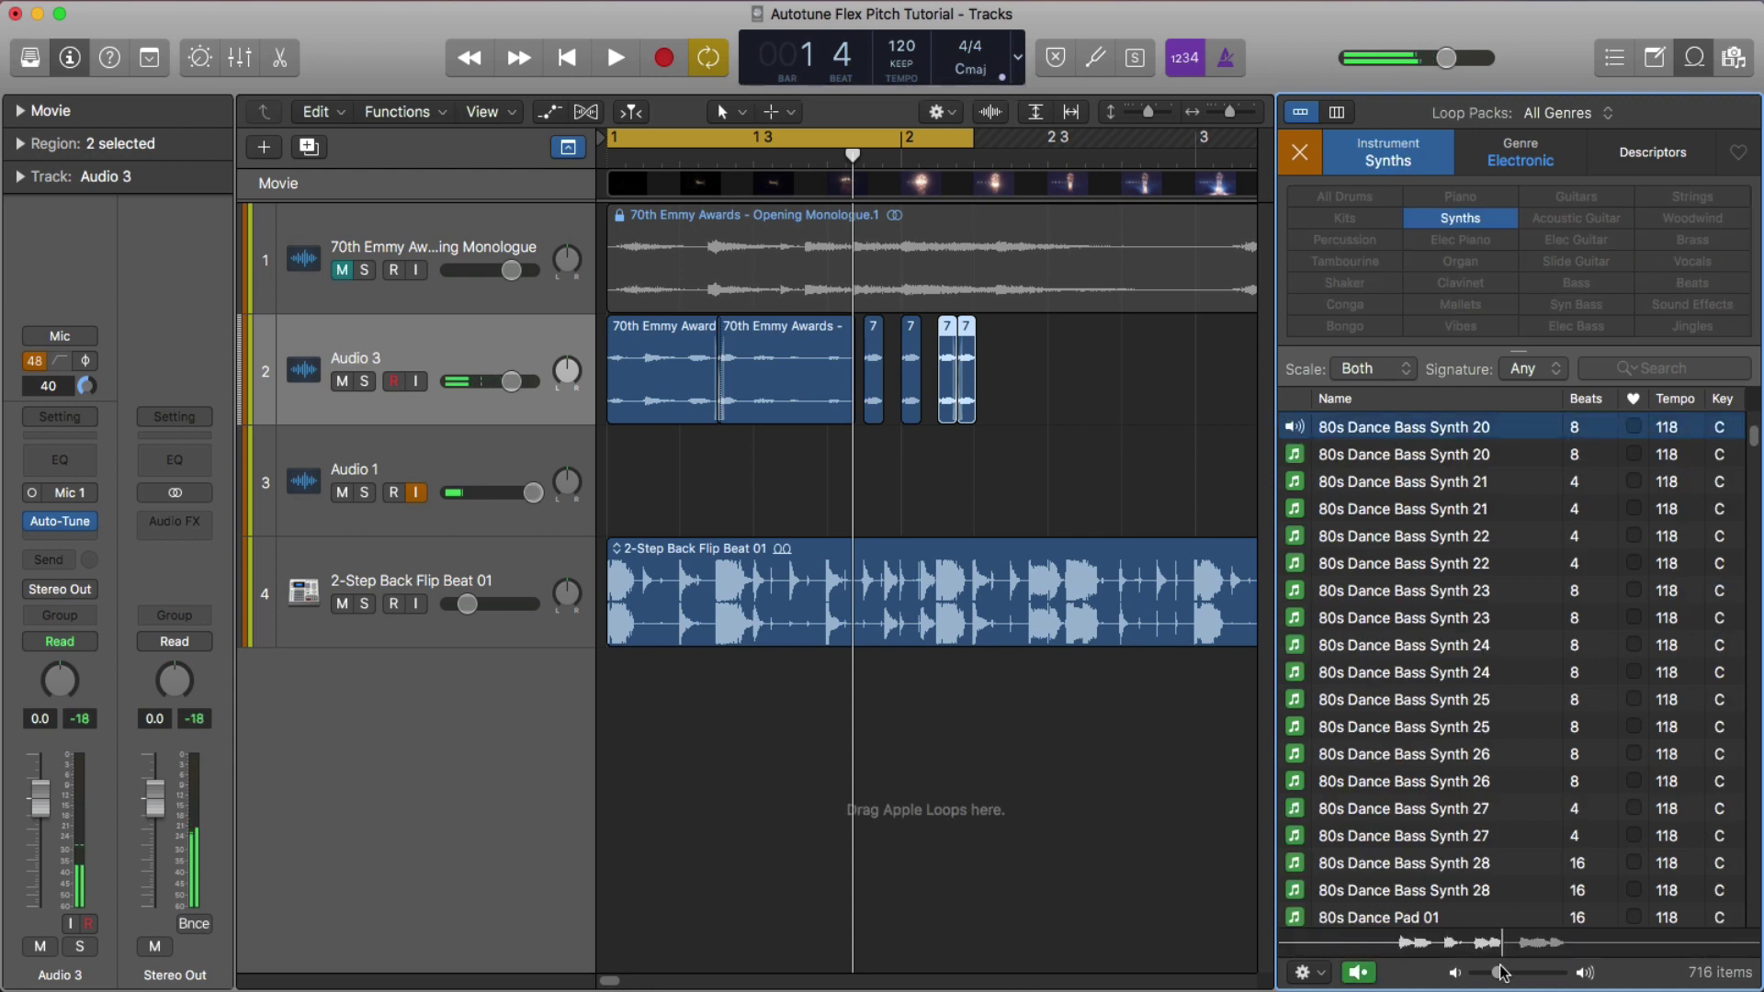
click(1413, 459)
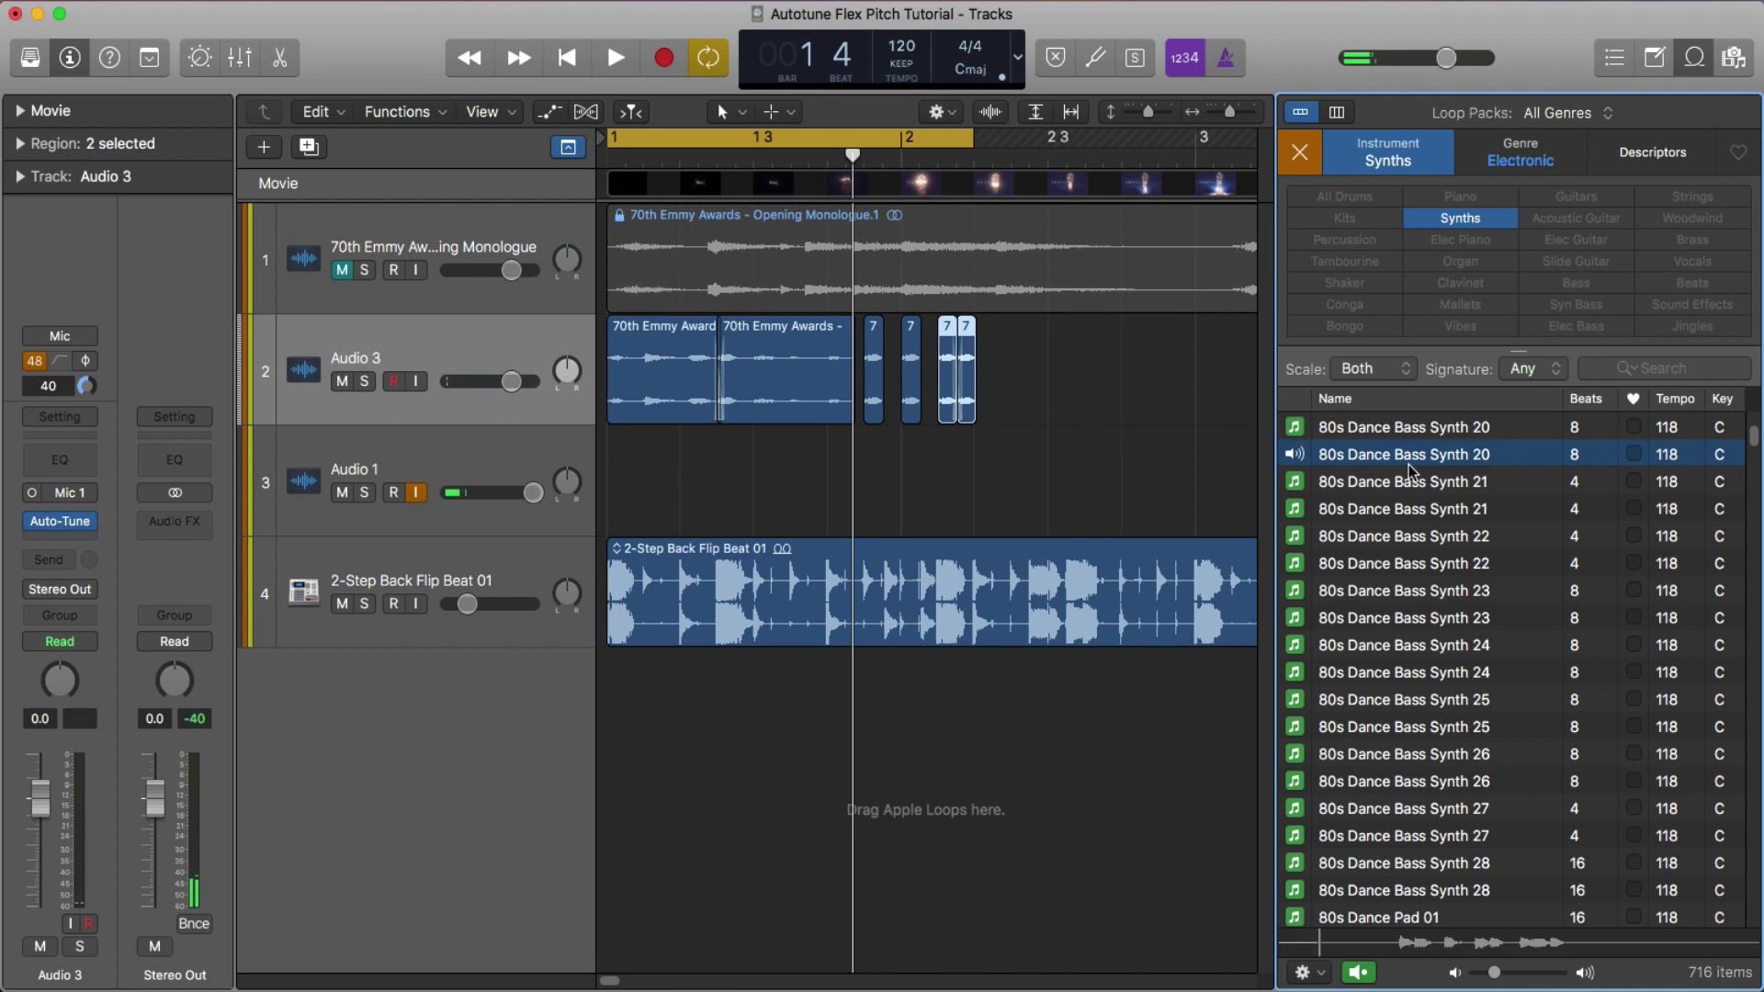
click(1403, 674)
scroll(1399, 683, down, 3)
click(1389, 757)
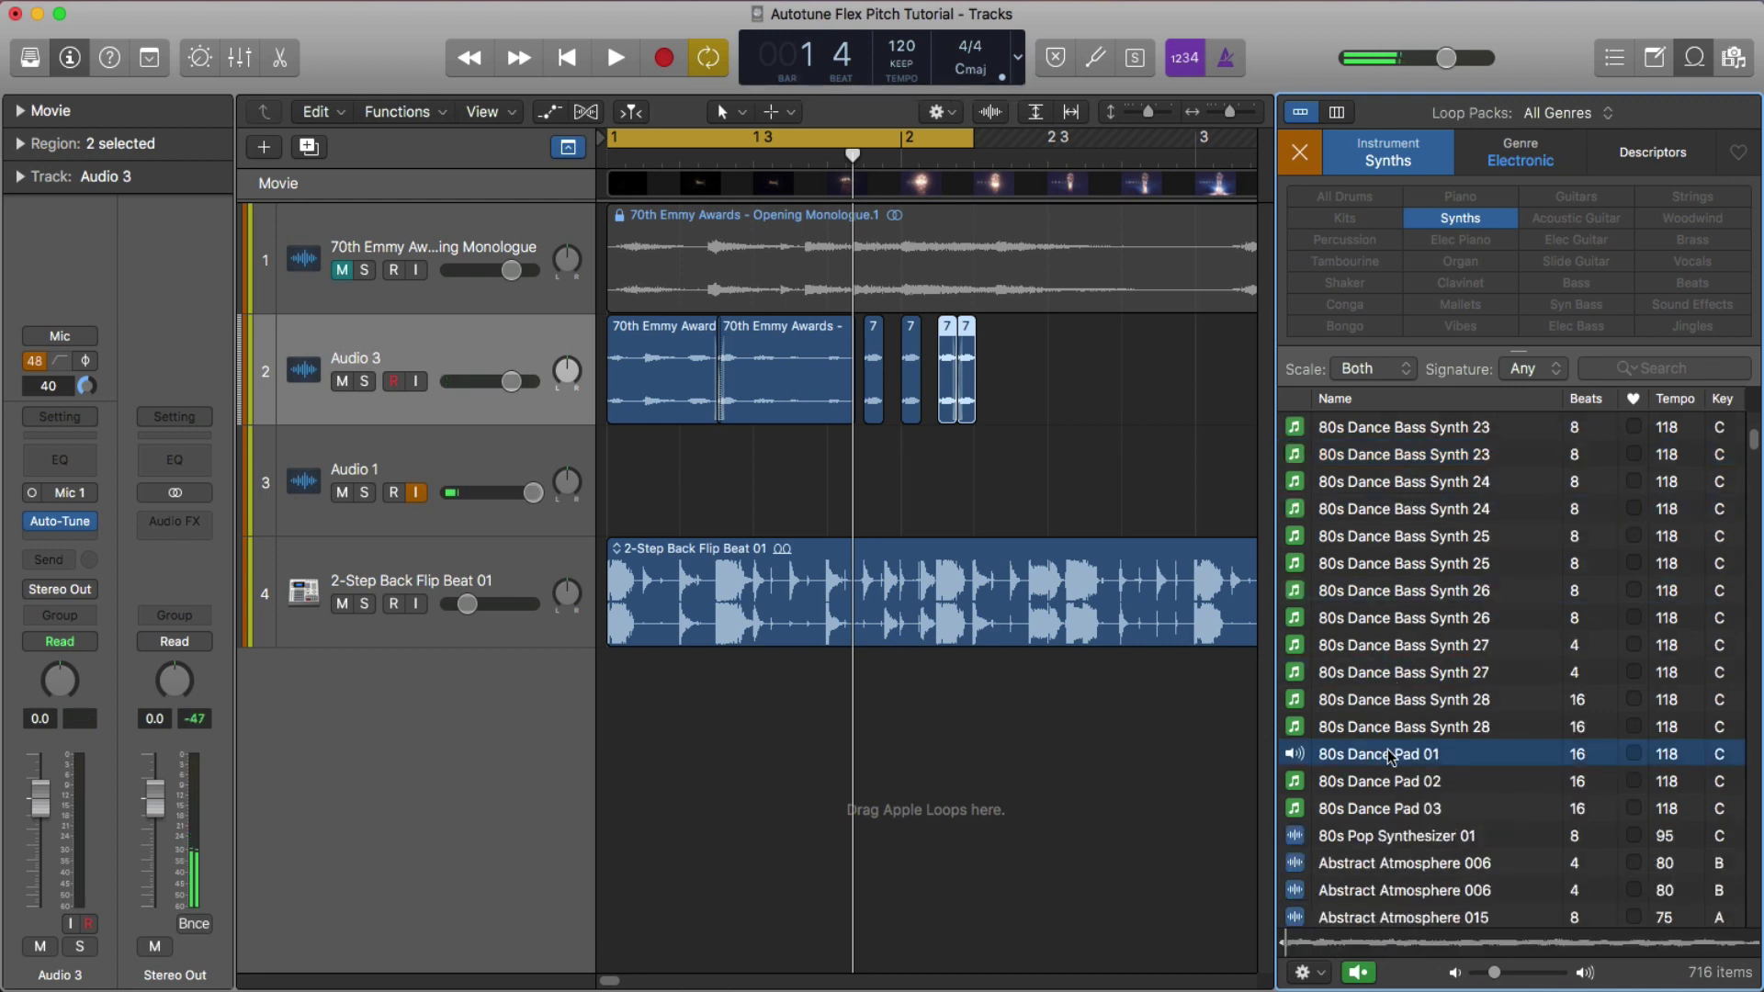
click(1376, 810)
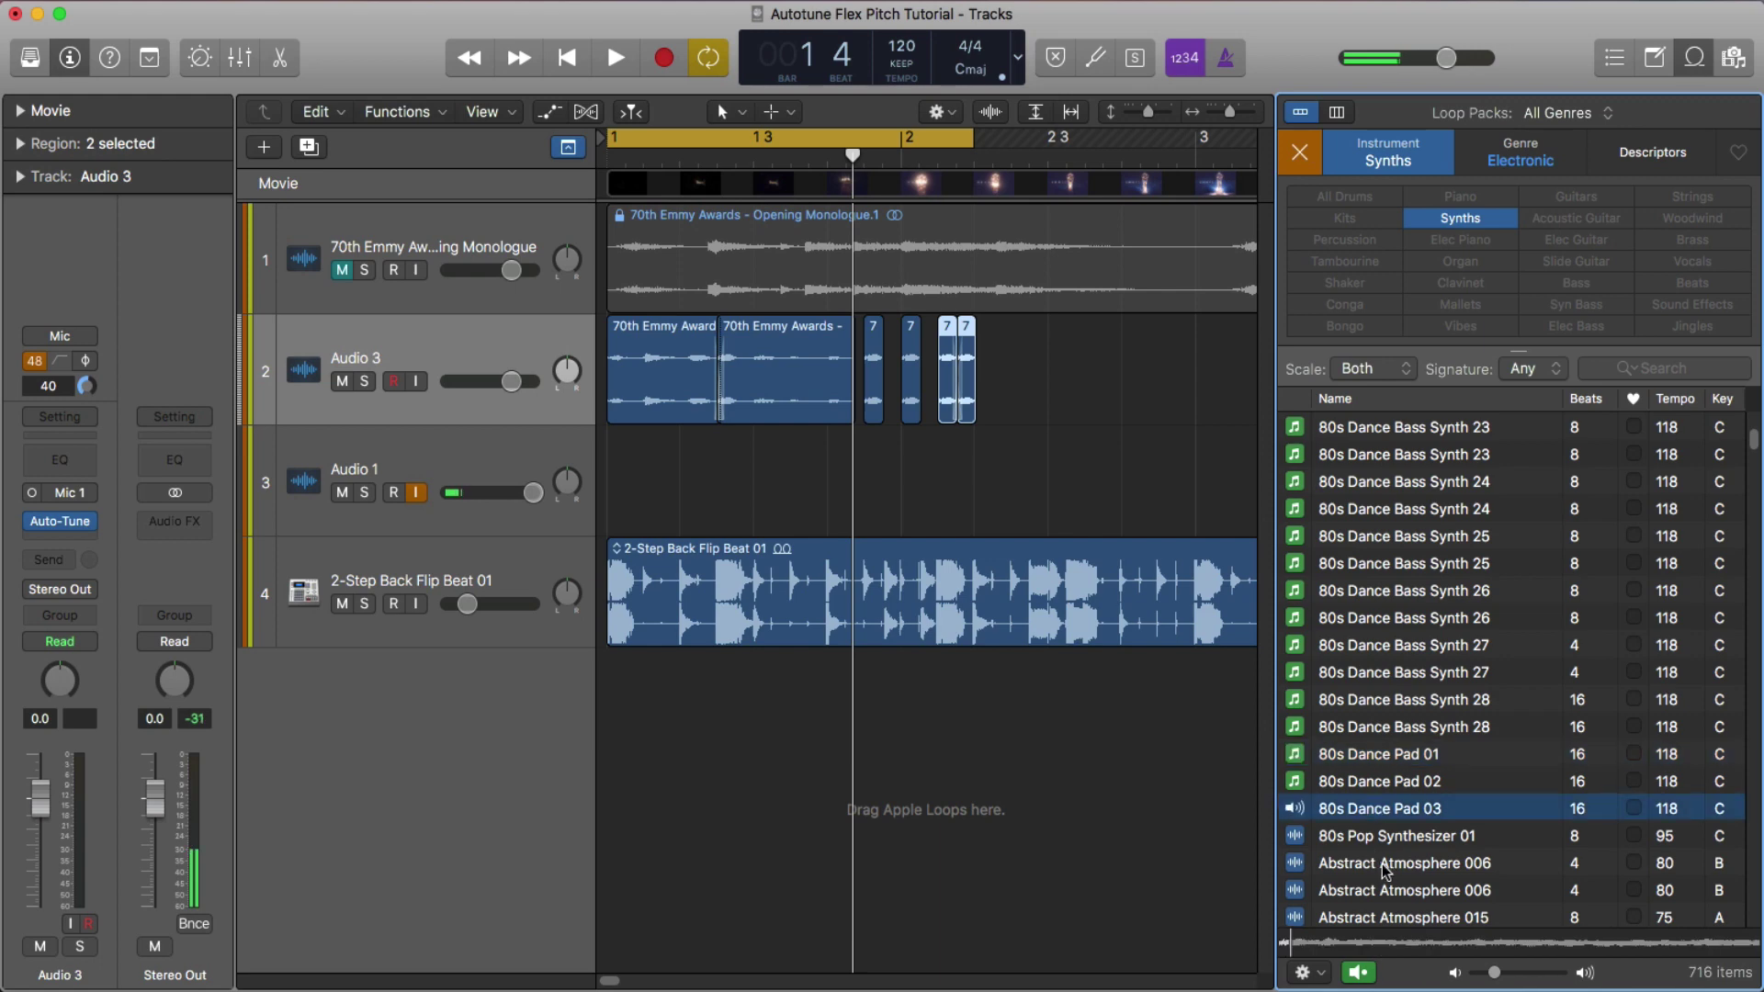
click(1378, 863)
scroll(1378, 854, down, 3)
click(1378, 838)
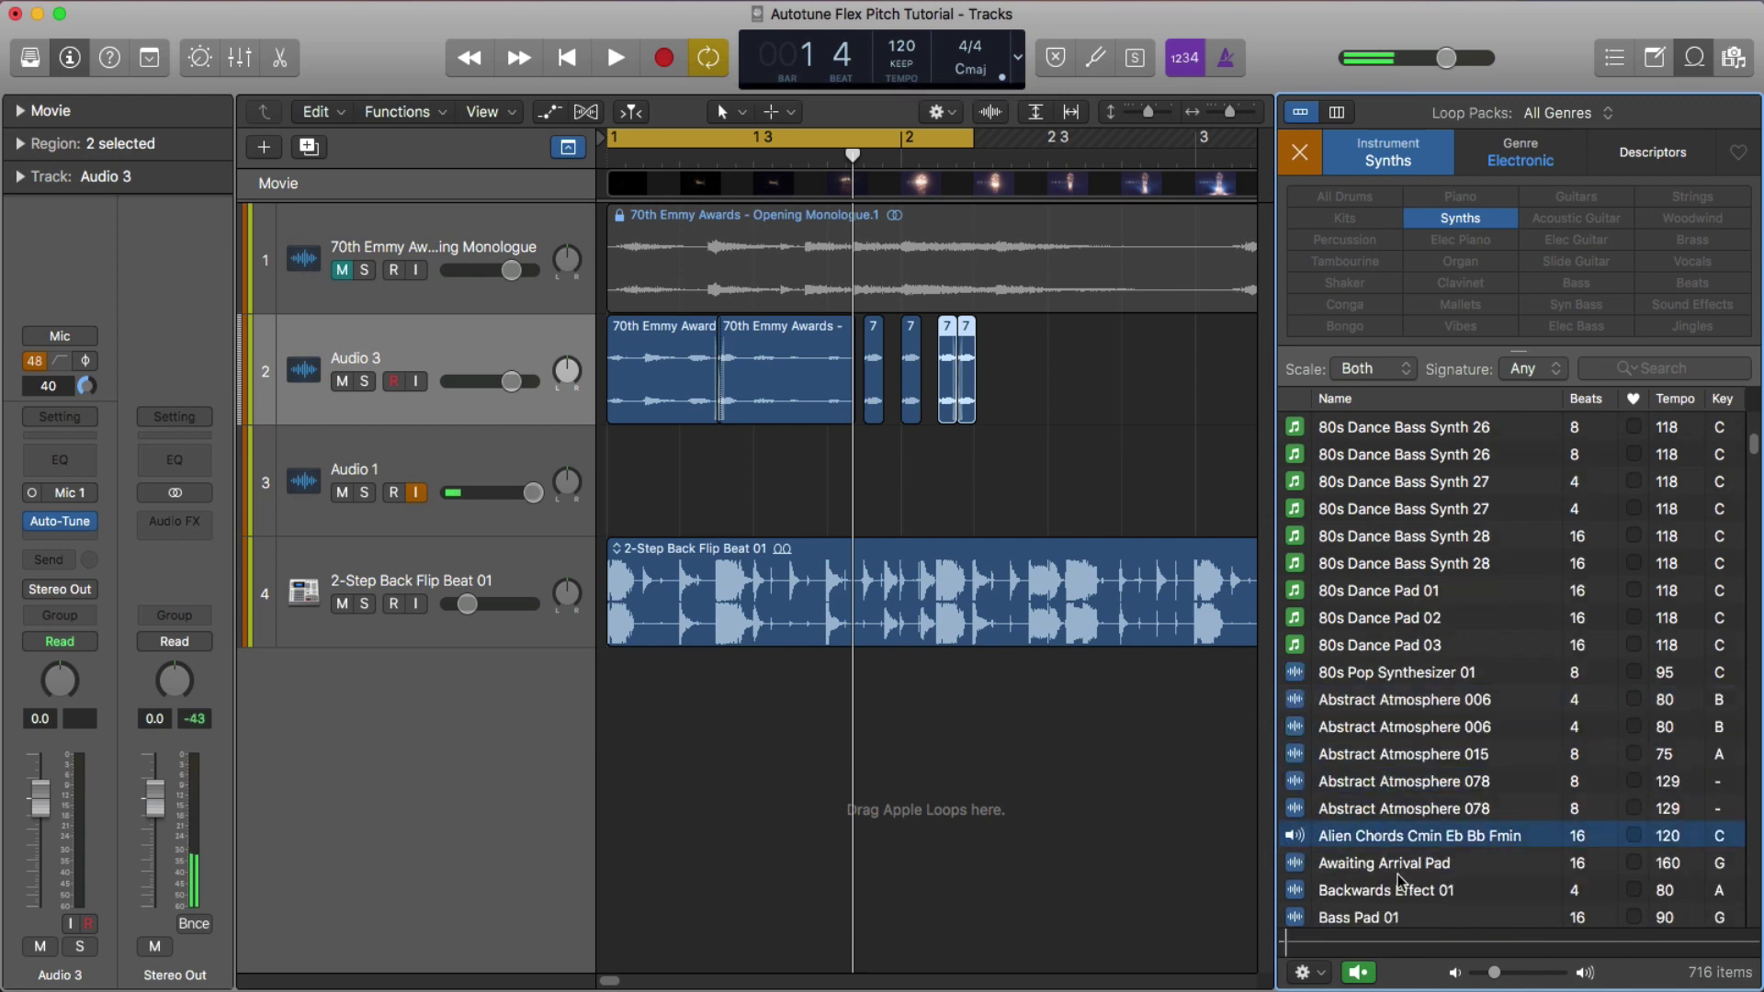
scroll(1397, 873, down, 3)
click(1378, 813)
scroll(1381, 823, down, 3)
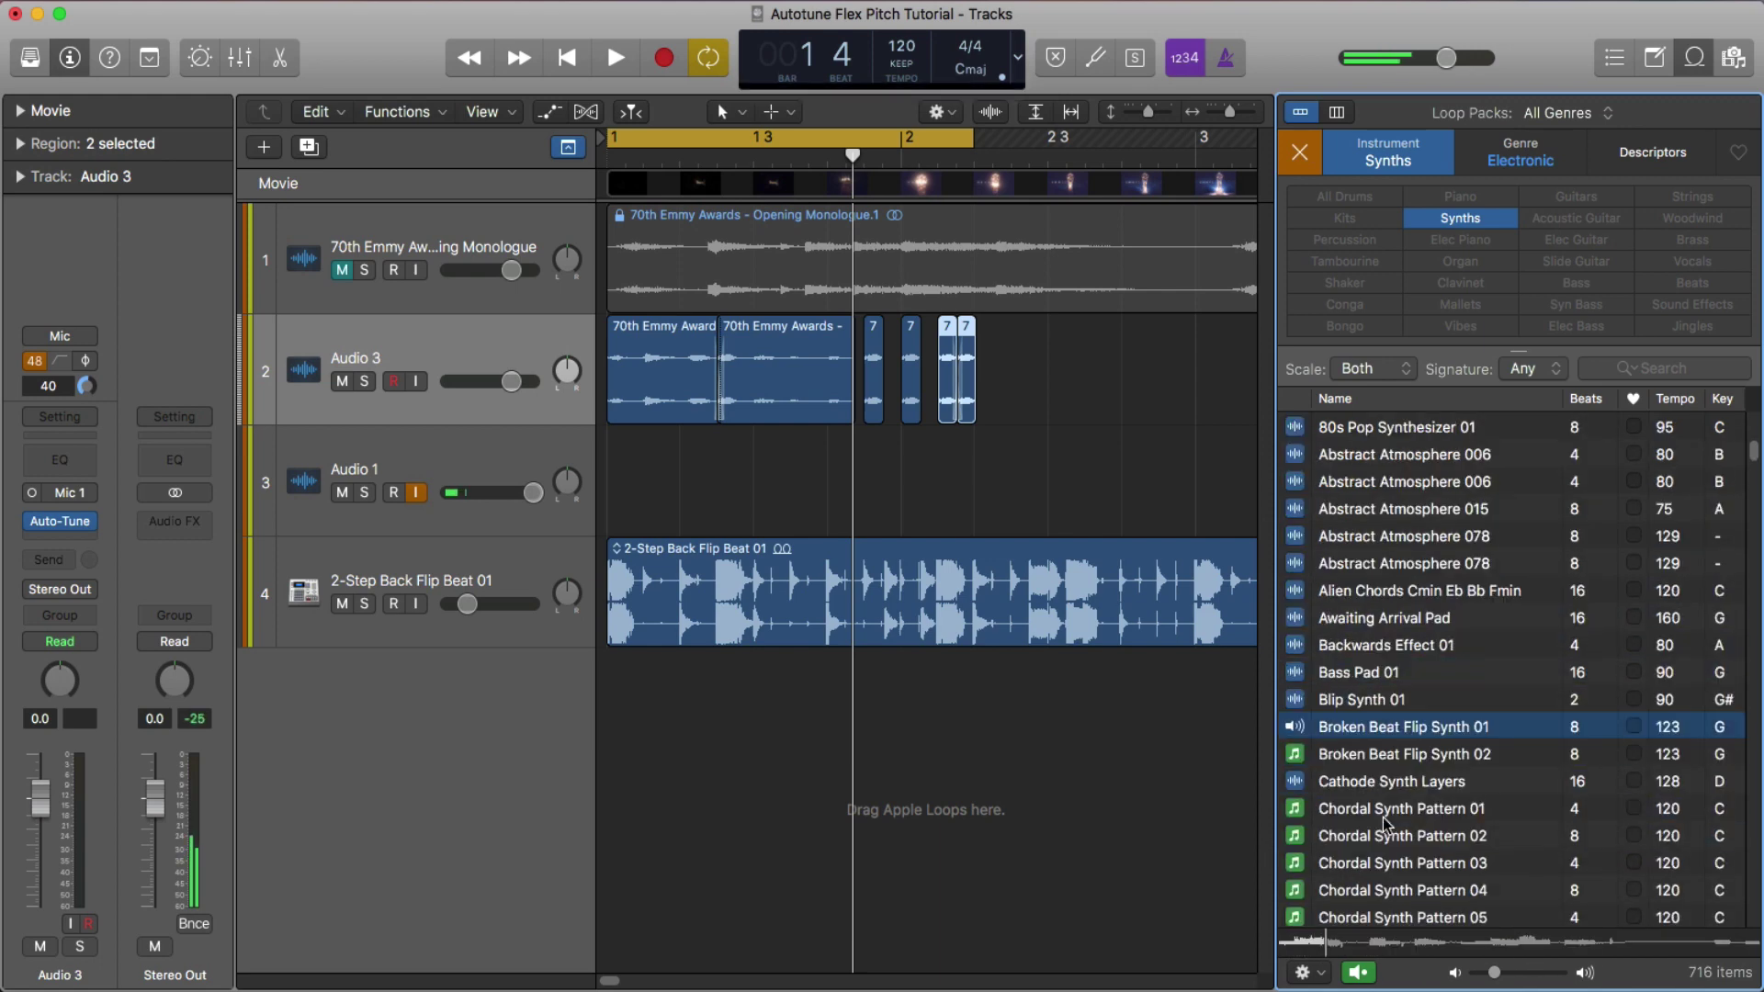
click(1384, 808)
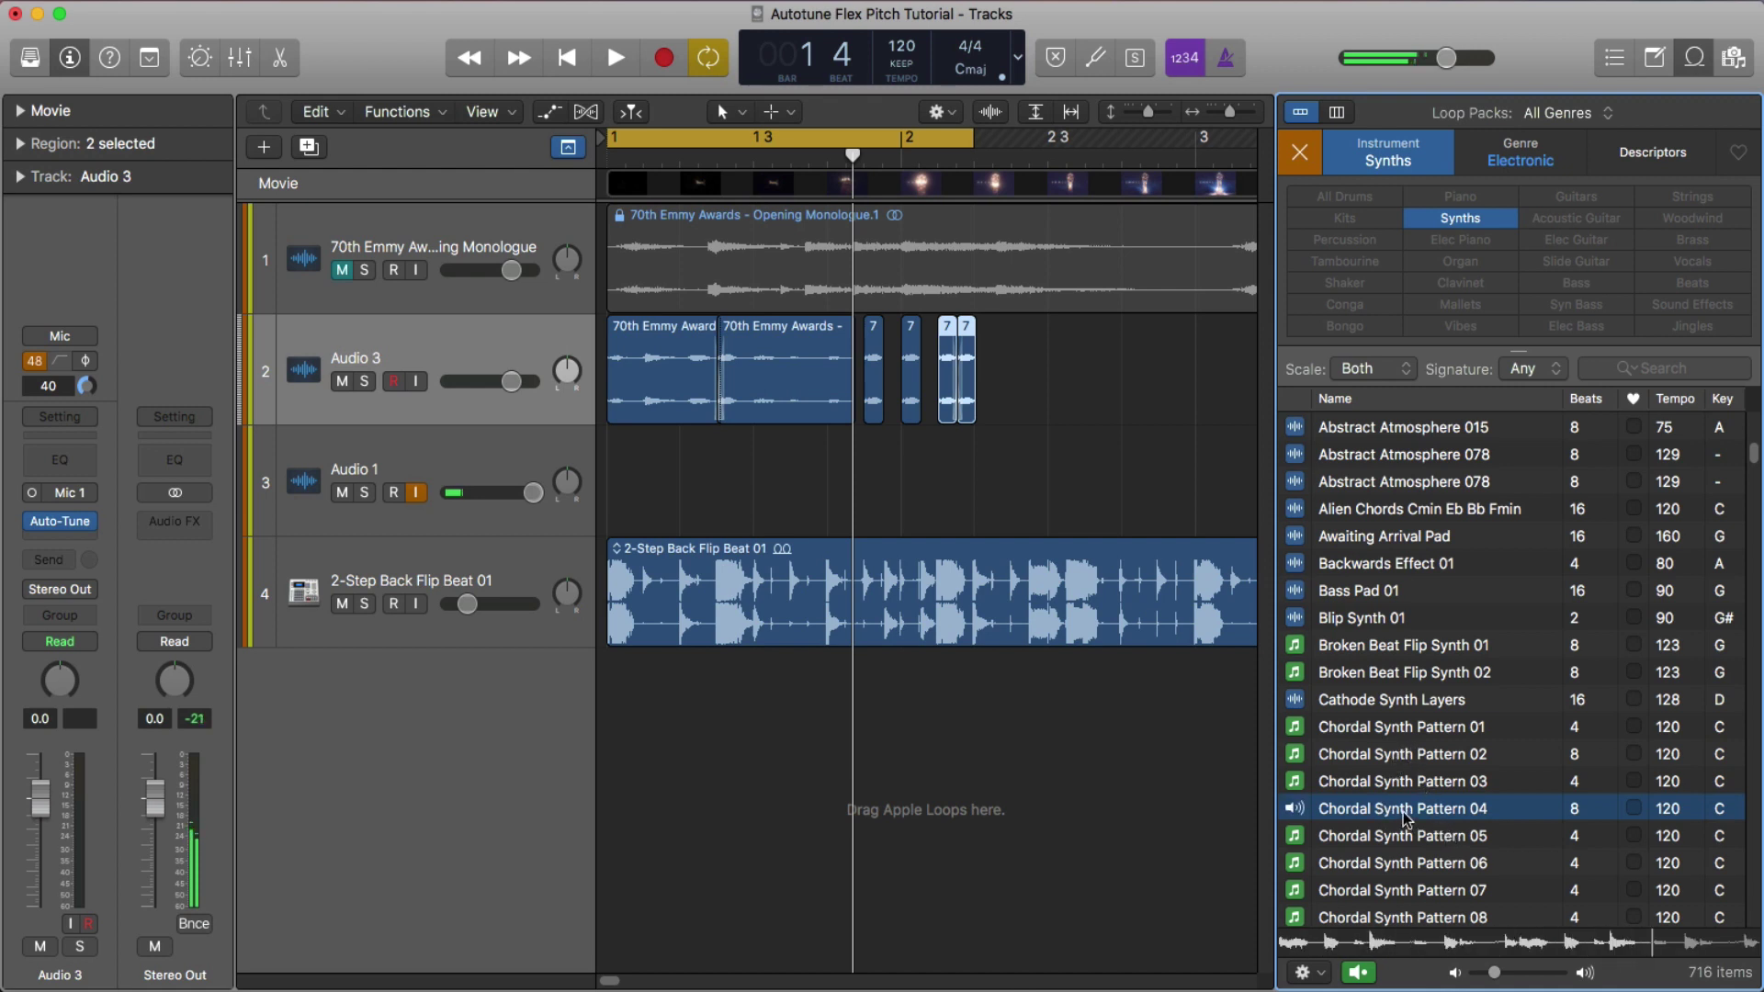
Add the Chordal Synth Pattern 04 loop on a new track at bar 1 and play it with the vocal and beat
drag(703, 724, 797, 726)
click(853, 818)
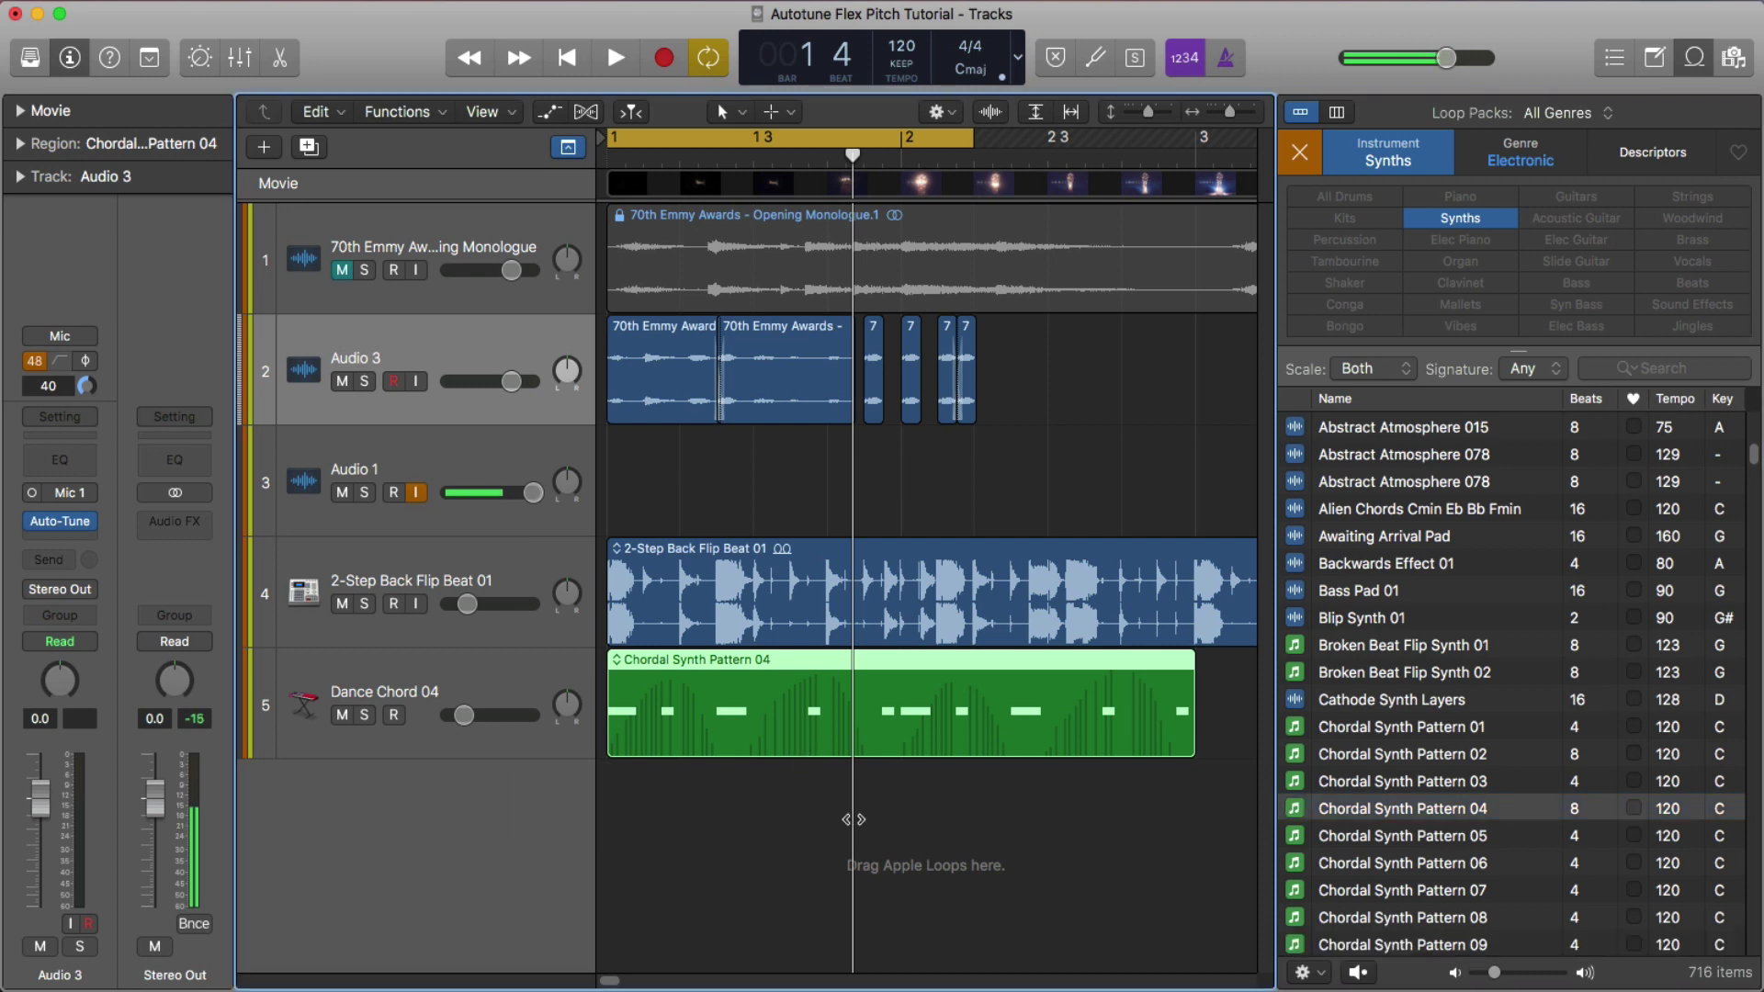
key(space)
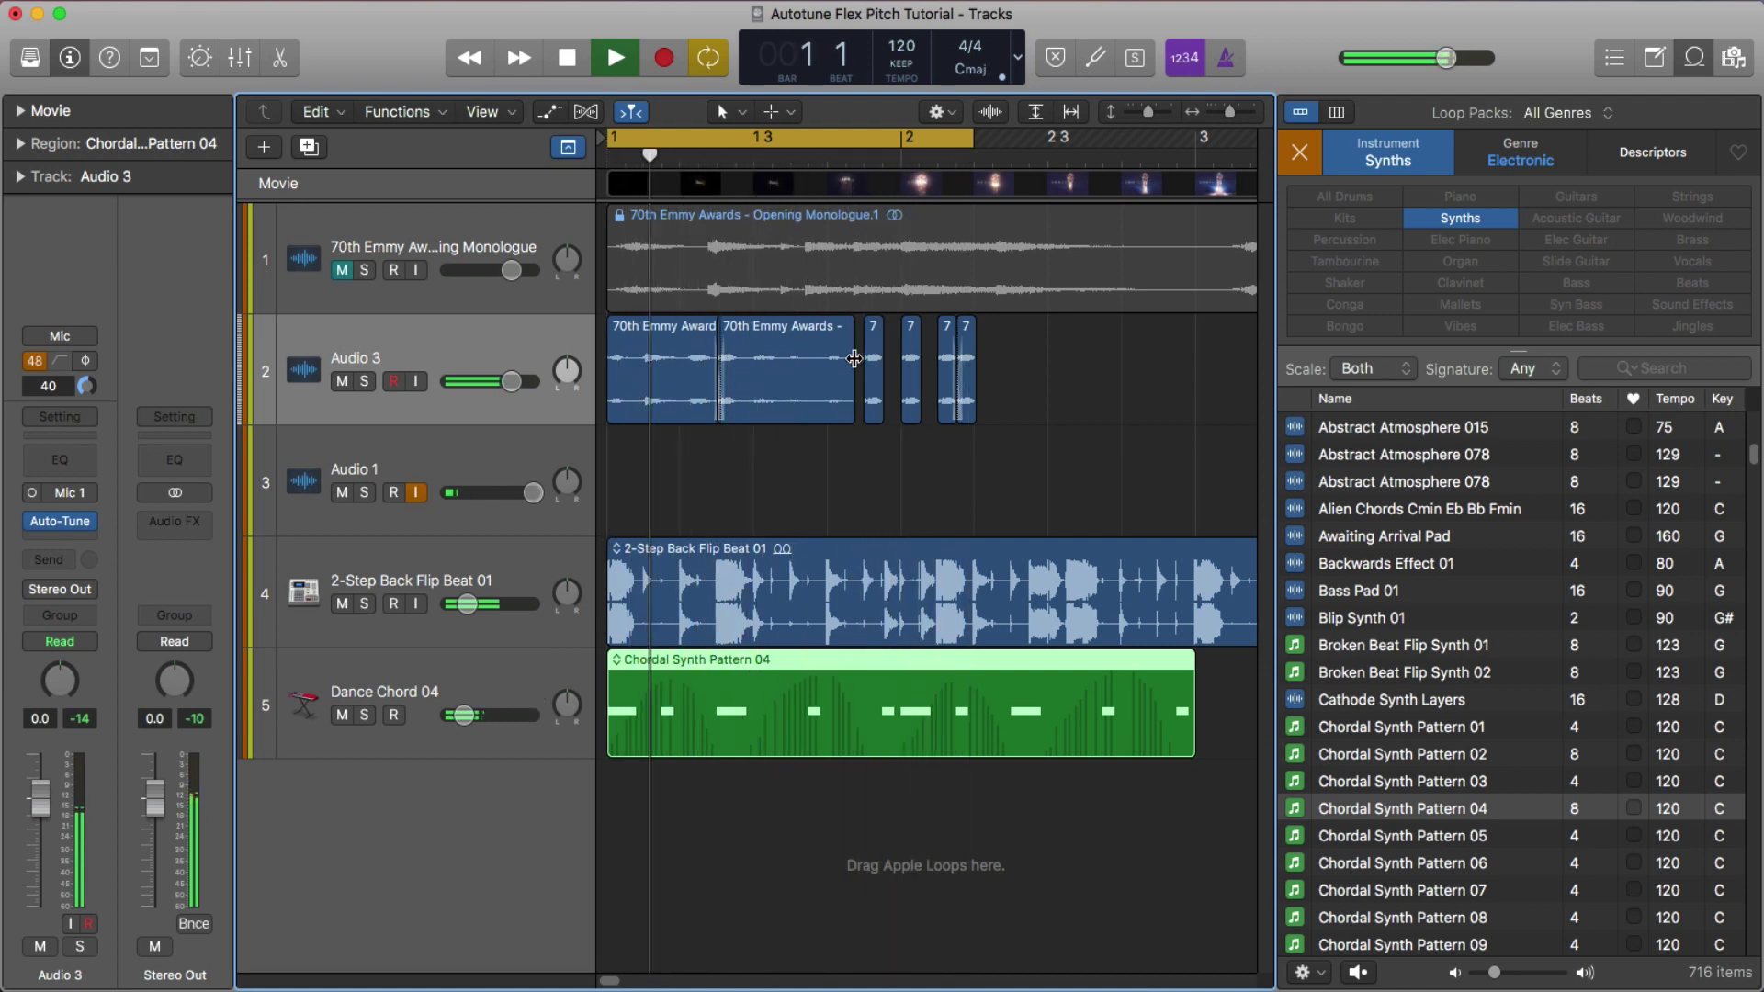
click(1149, 841)
key(space)
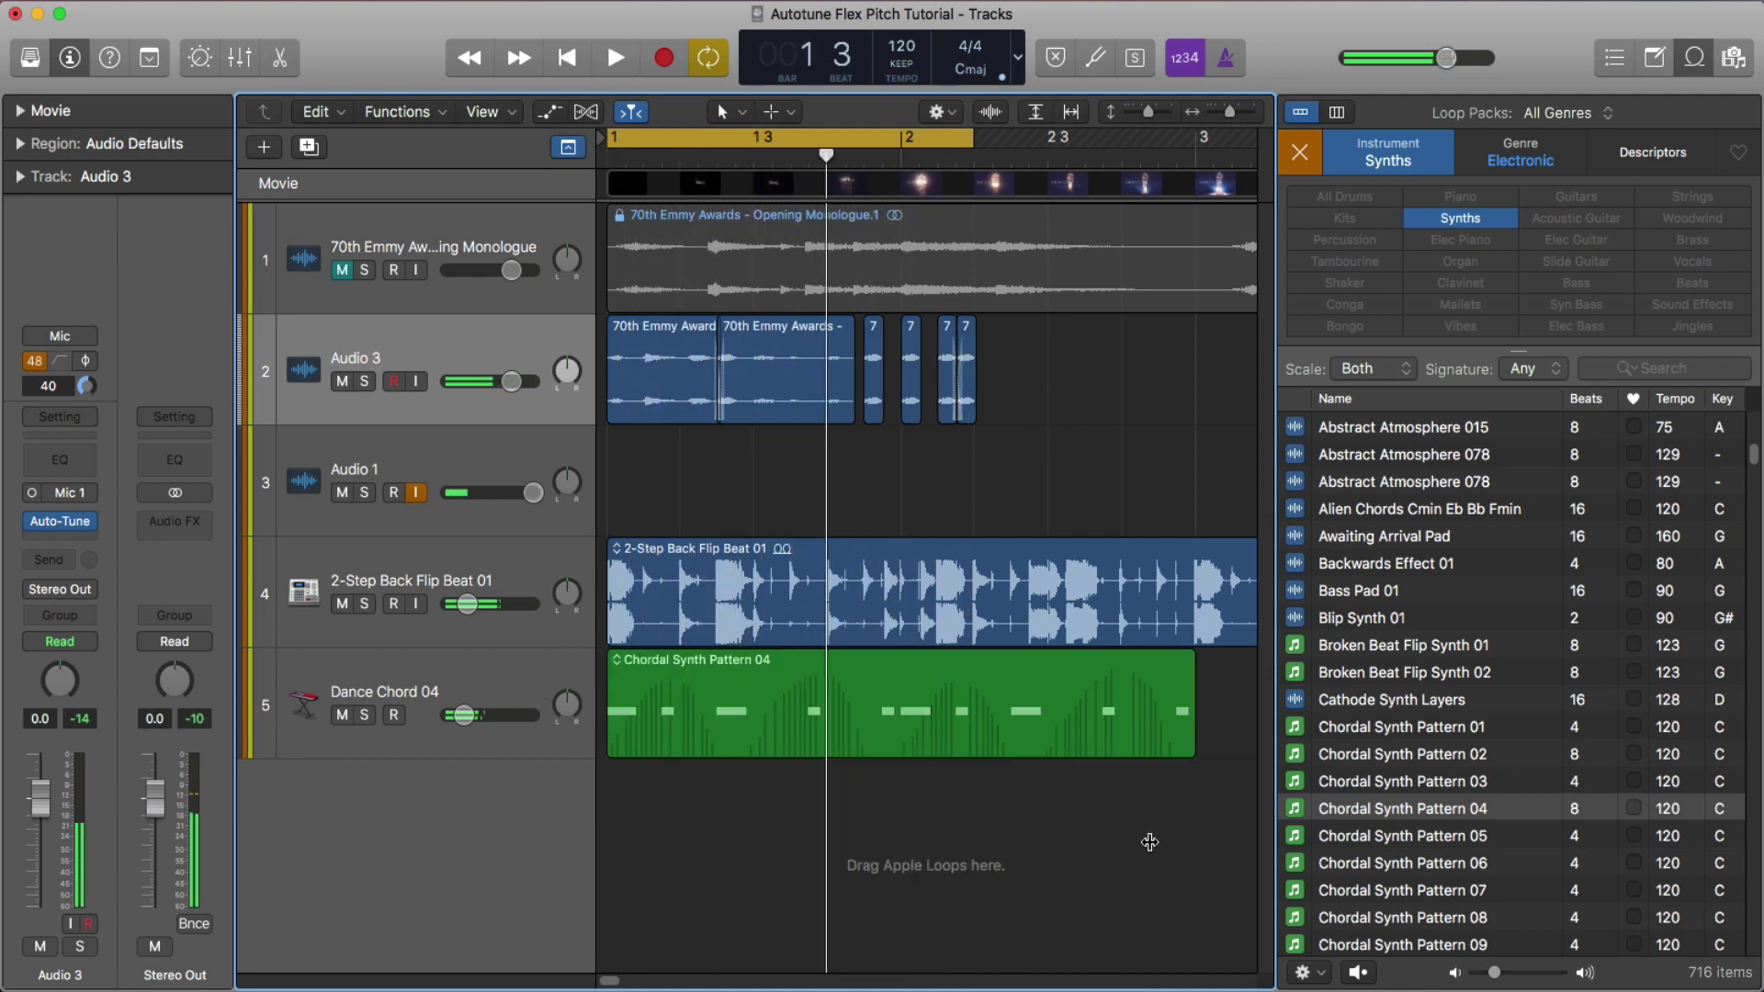
Shorten the Chordal Synth Pattern 04 region to end at 2 2, matching the cycle range, and play it
click(1186, 749)
drag(1191, 746, 973, 749)
key(space)
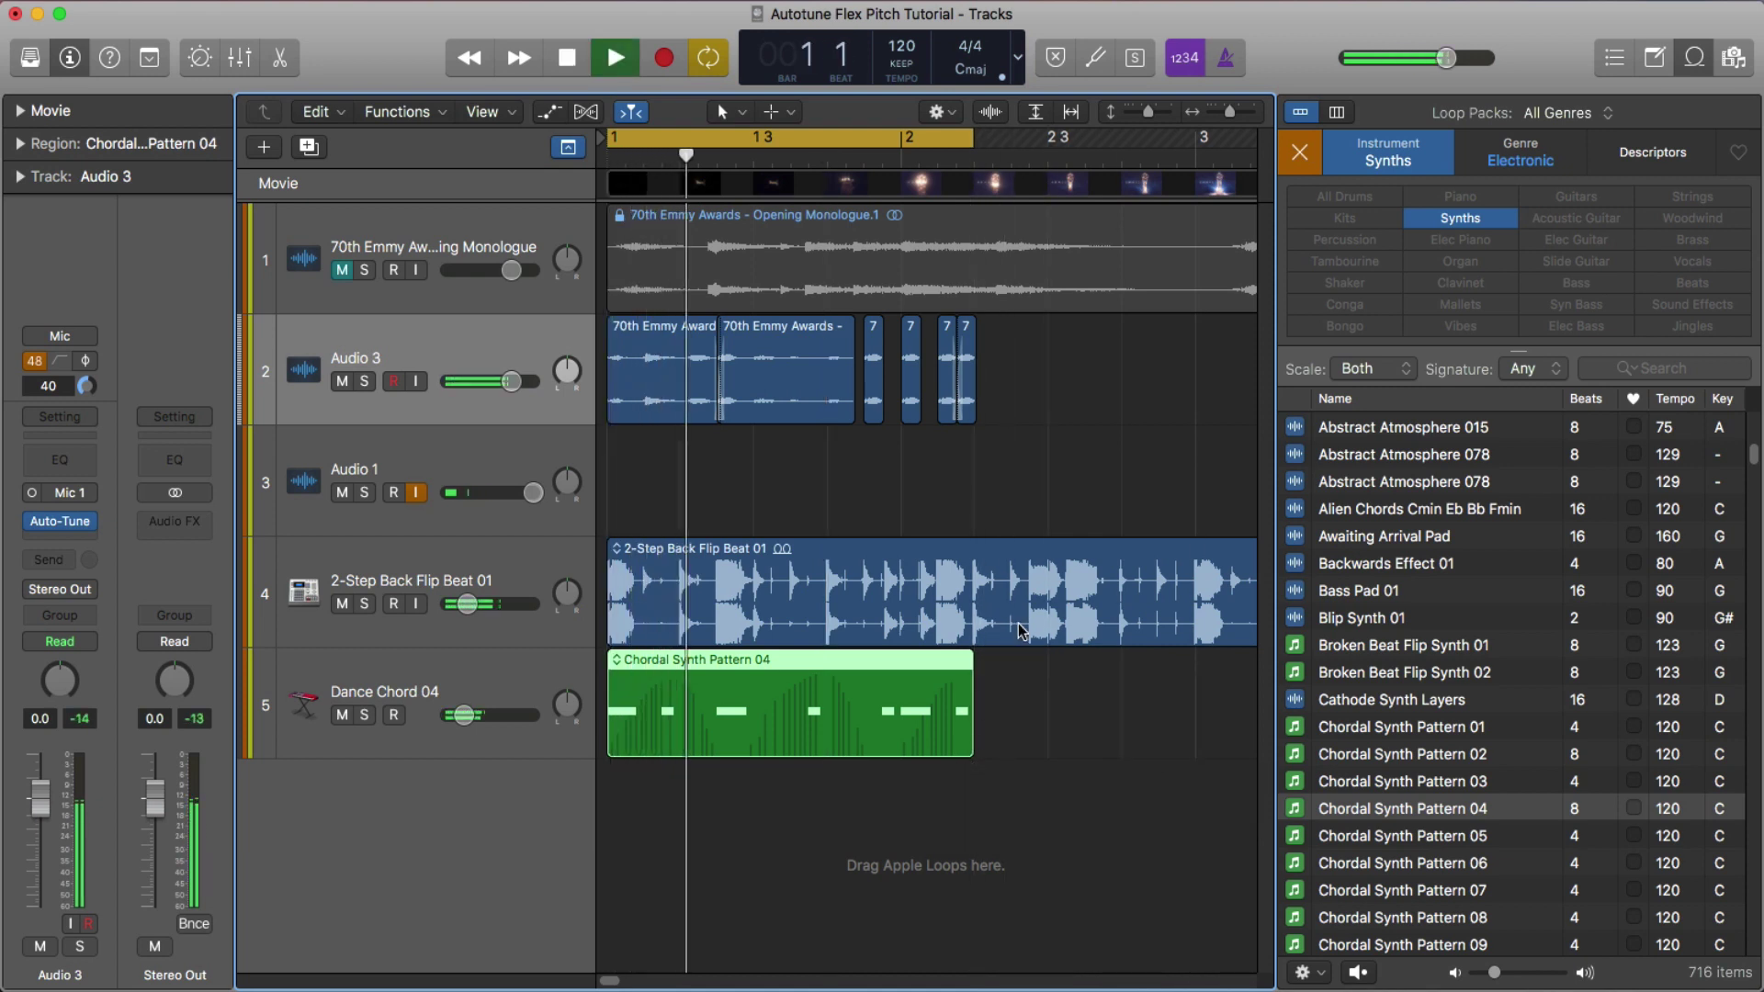
key(space)
Mute the Audio 3 vocal track to listen to the drum and synth loops alone, and unmute it again
click(342, 381)
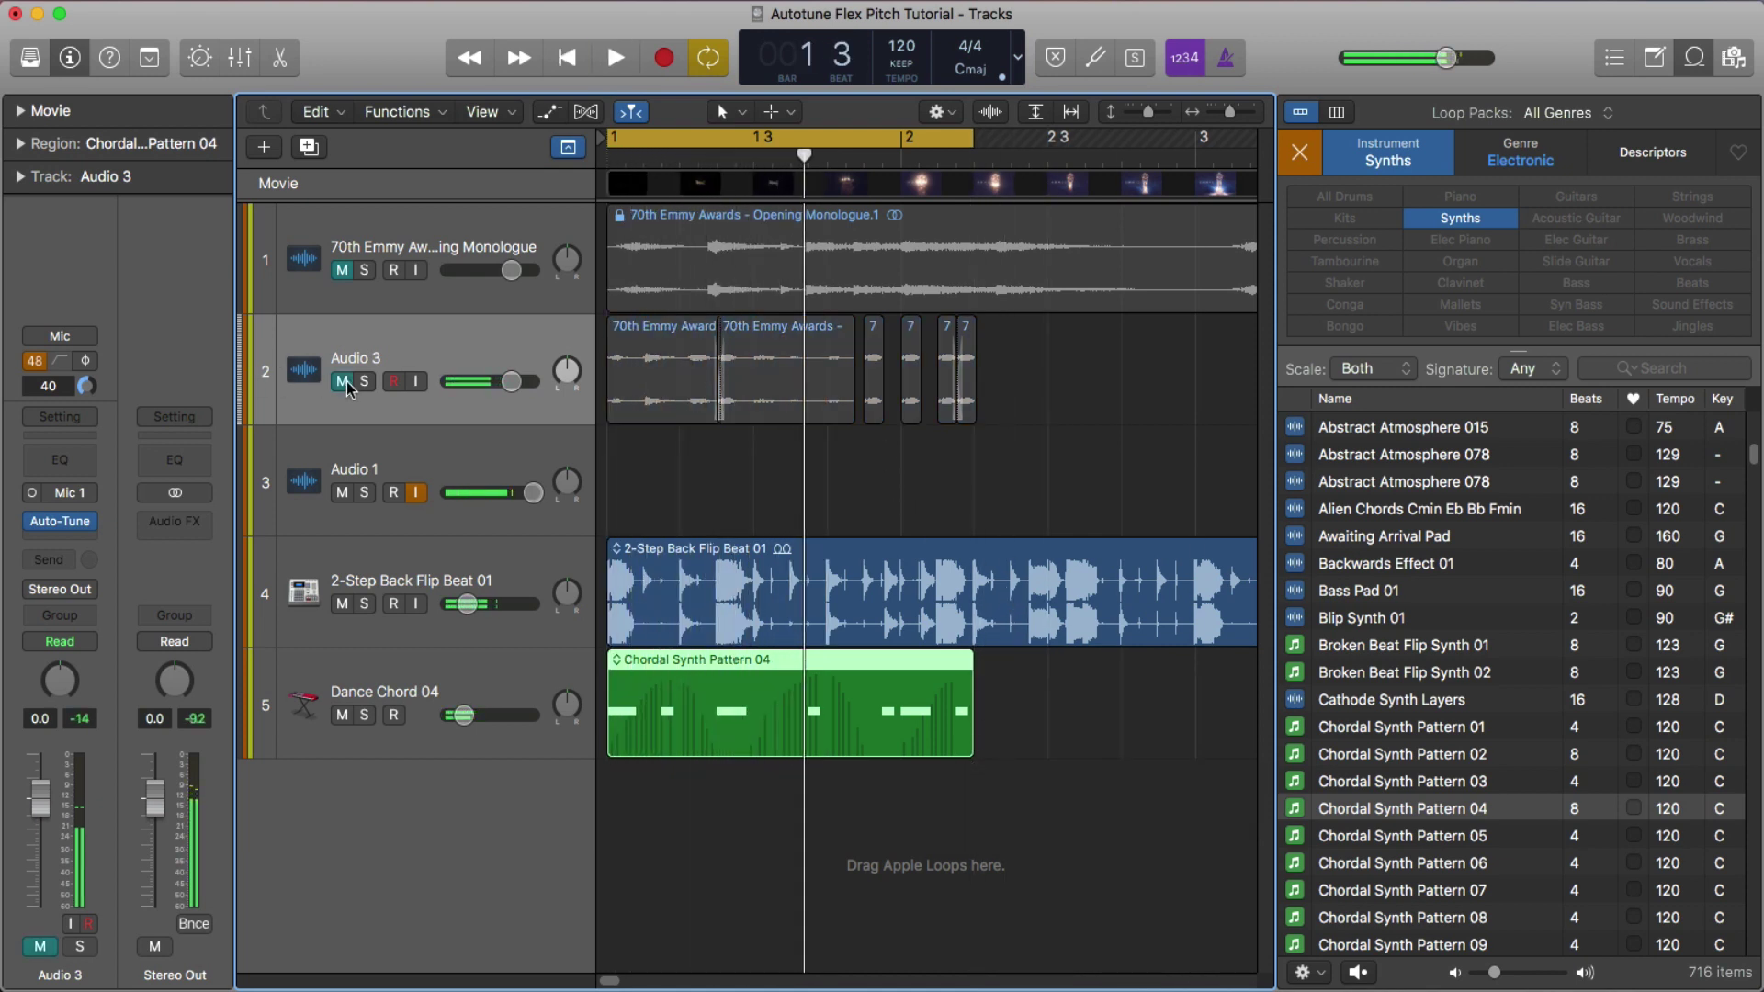
key(space)
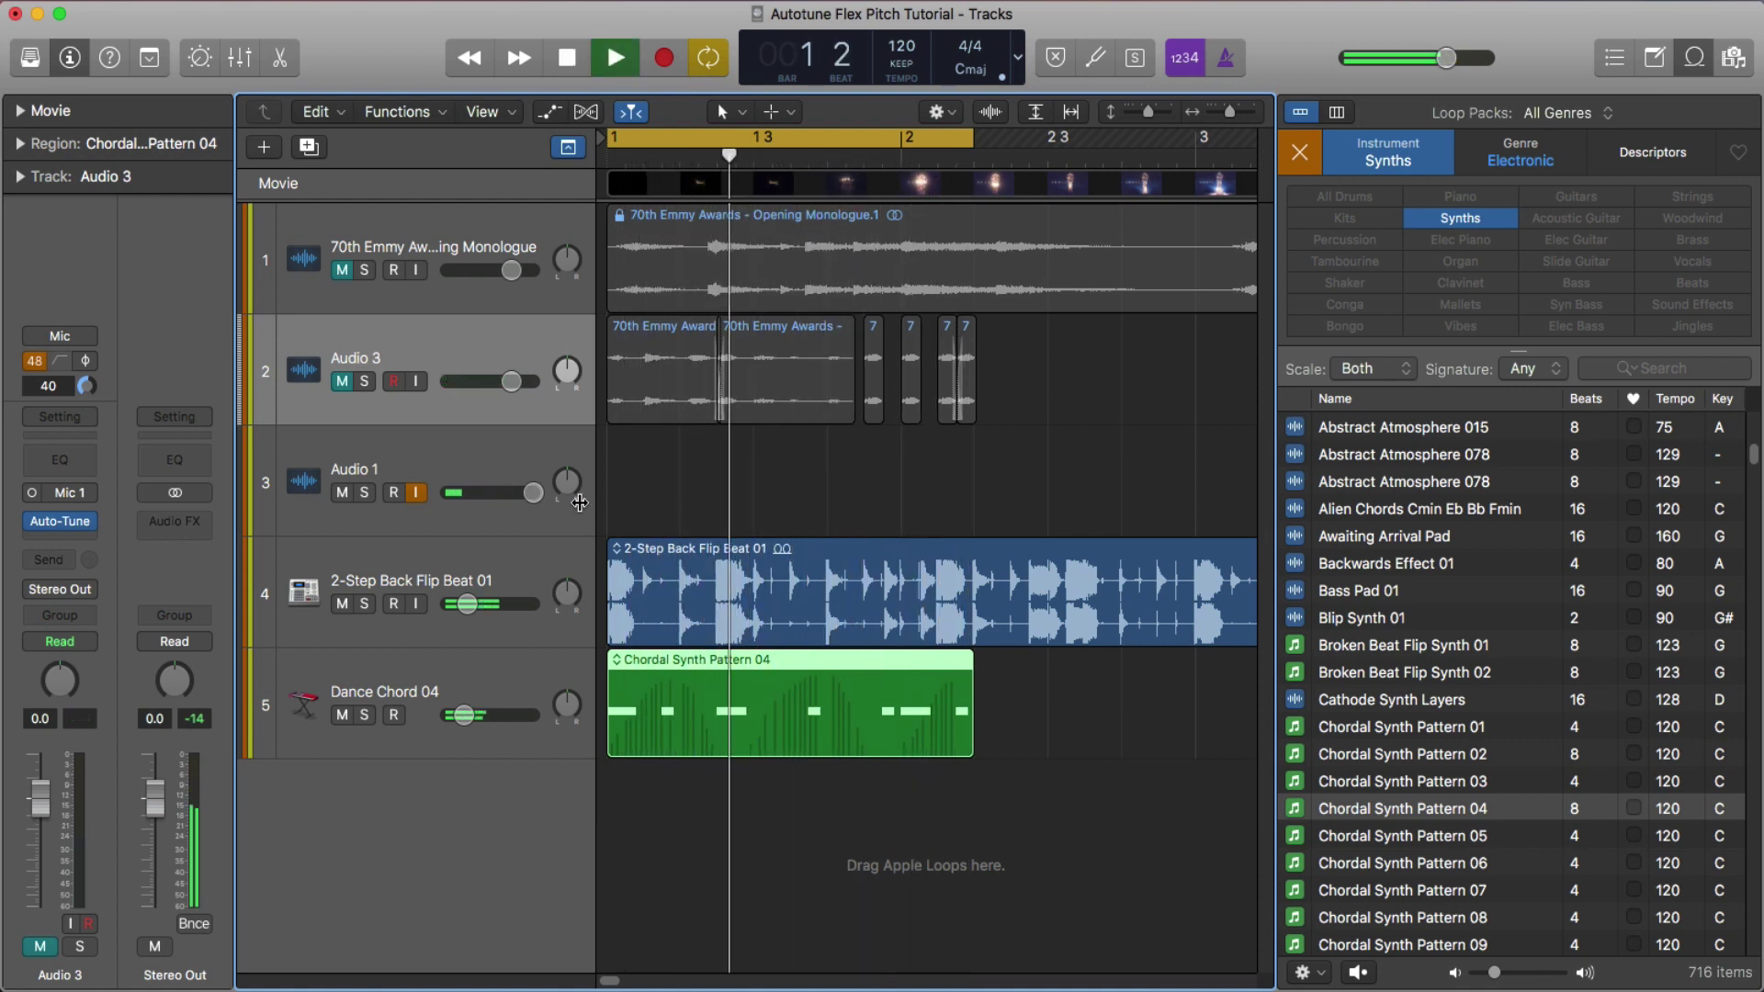
key(space)
click(343, 381)
click(343, 382)
key(space)
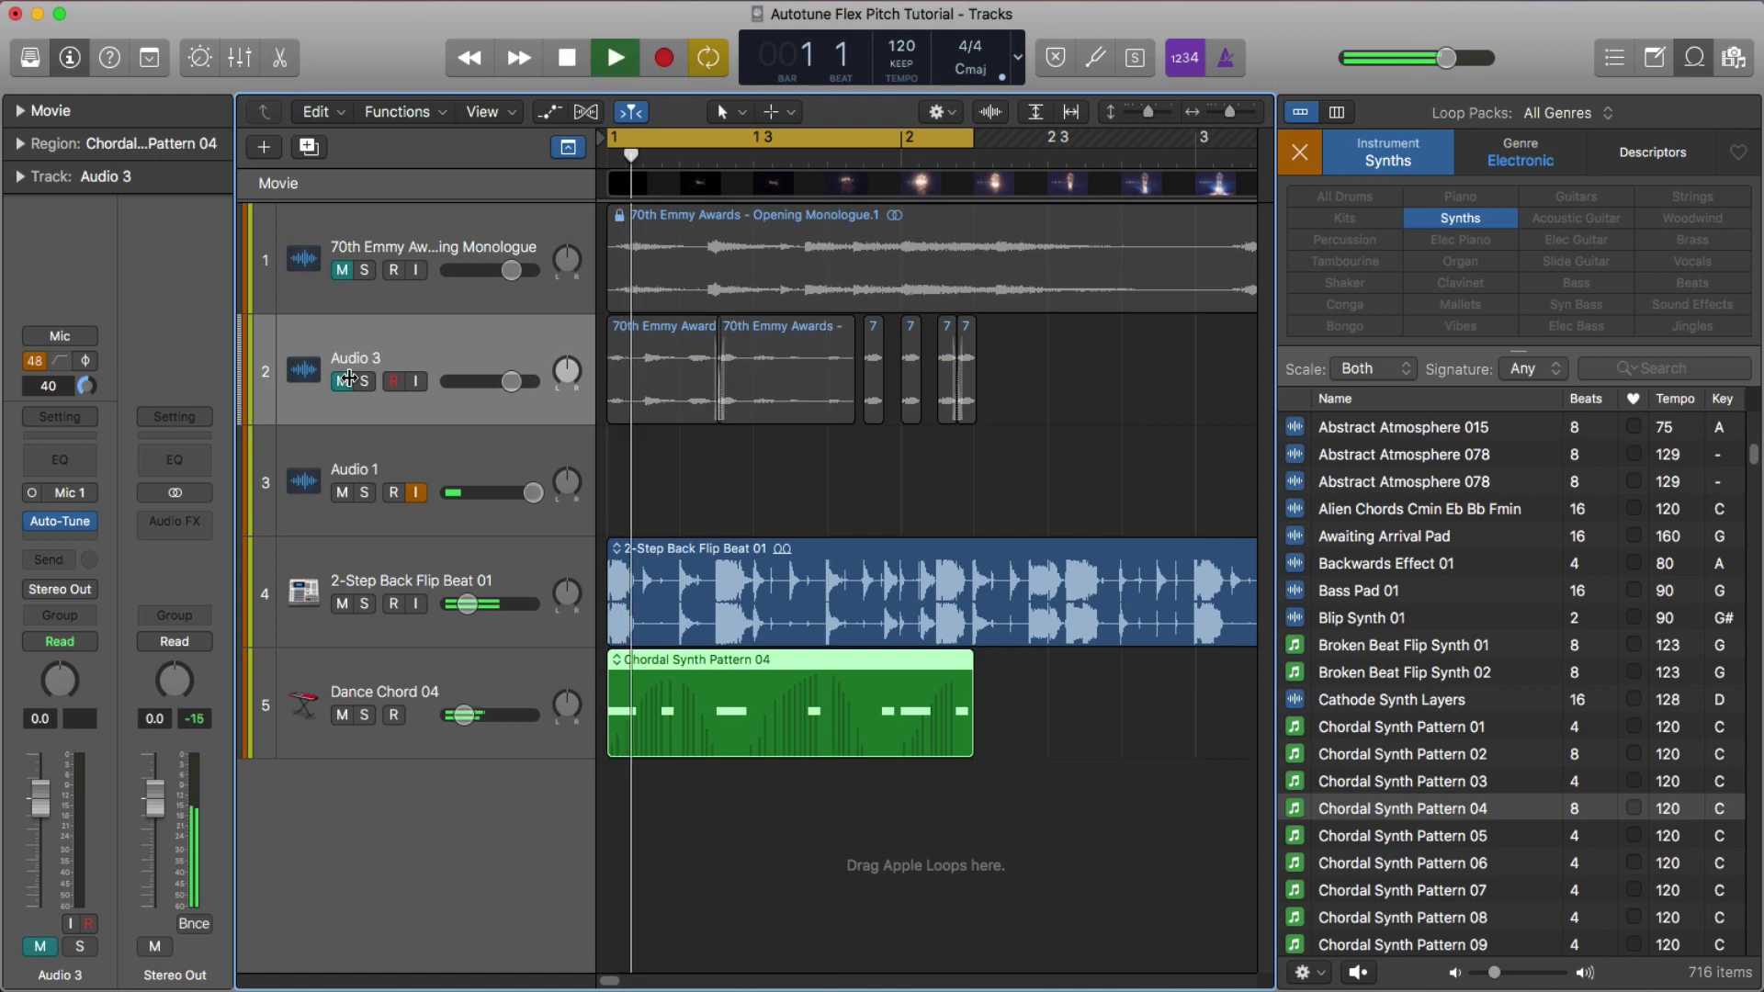
key(space)
click(342, 381)
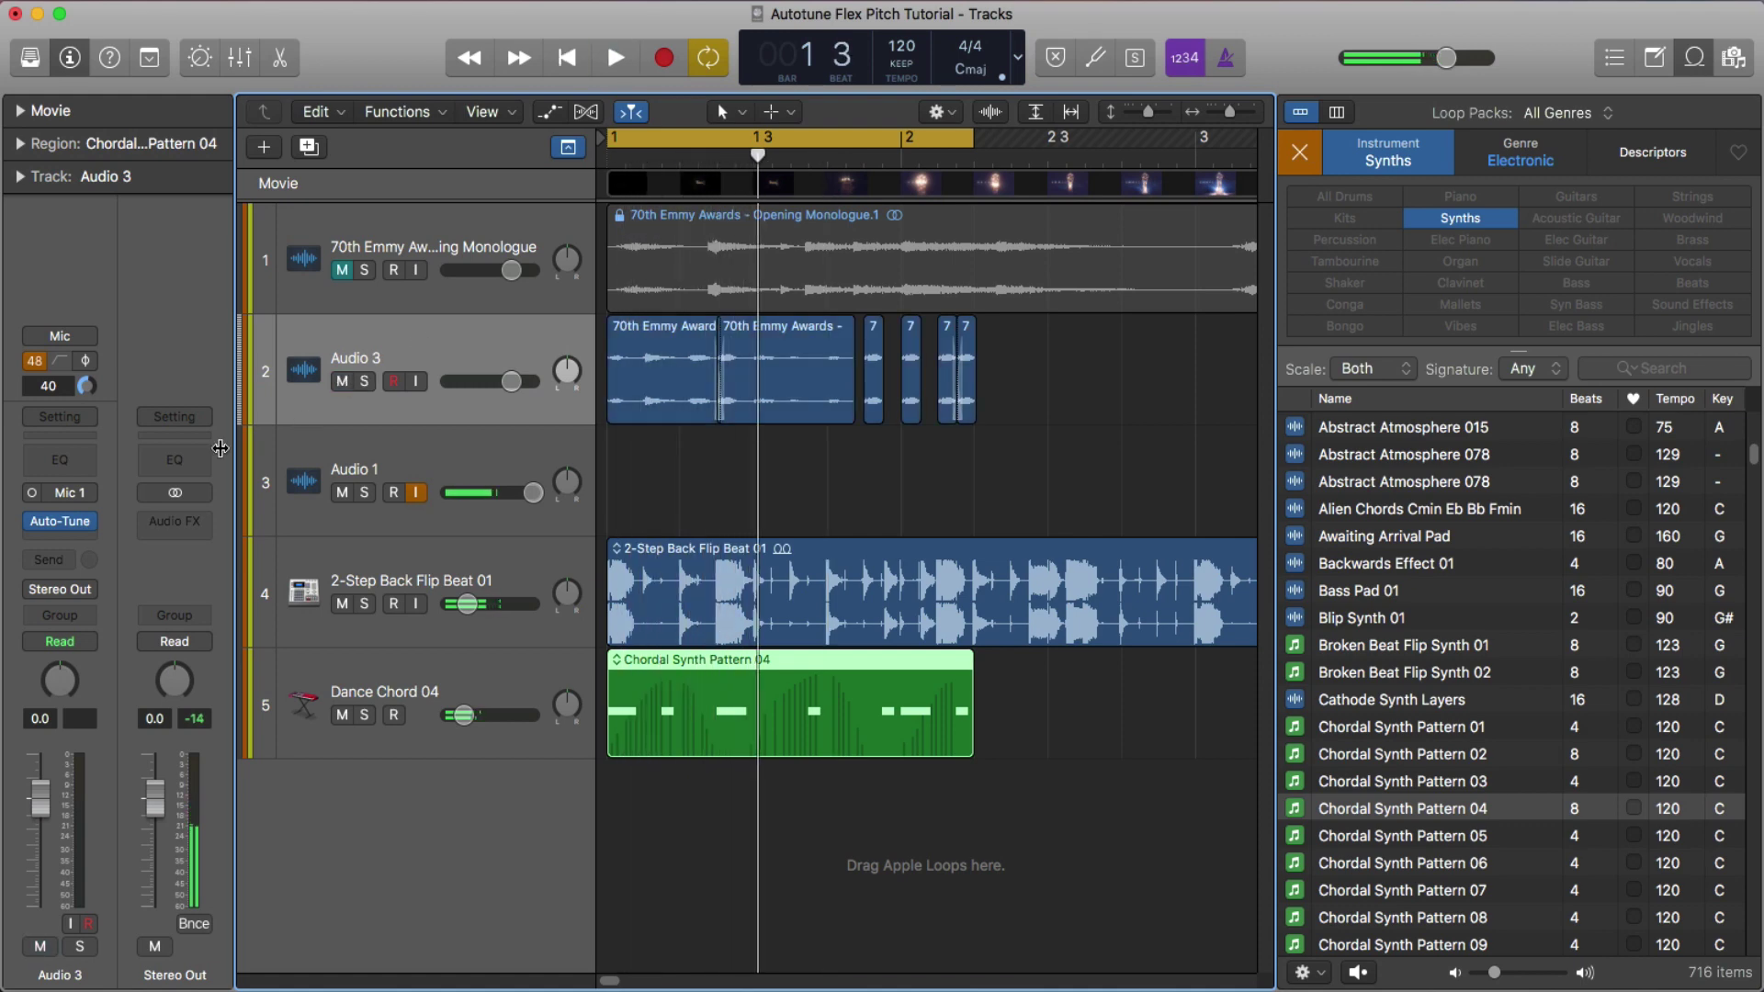
Open Auto-Tune on the Audio 3 track and set its Transpose to 2 during playback
click(63, 521)
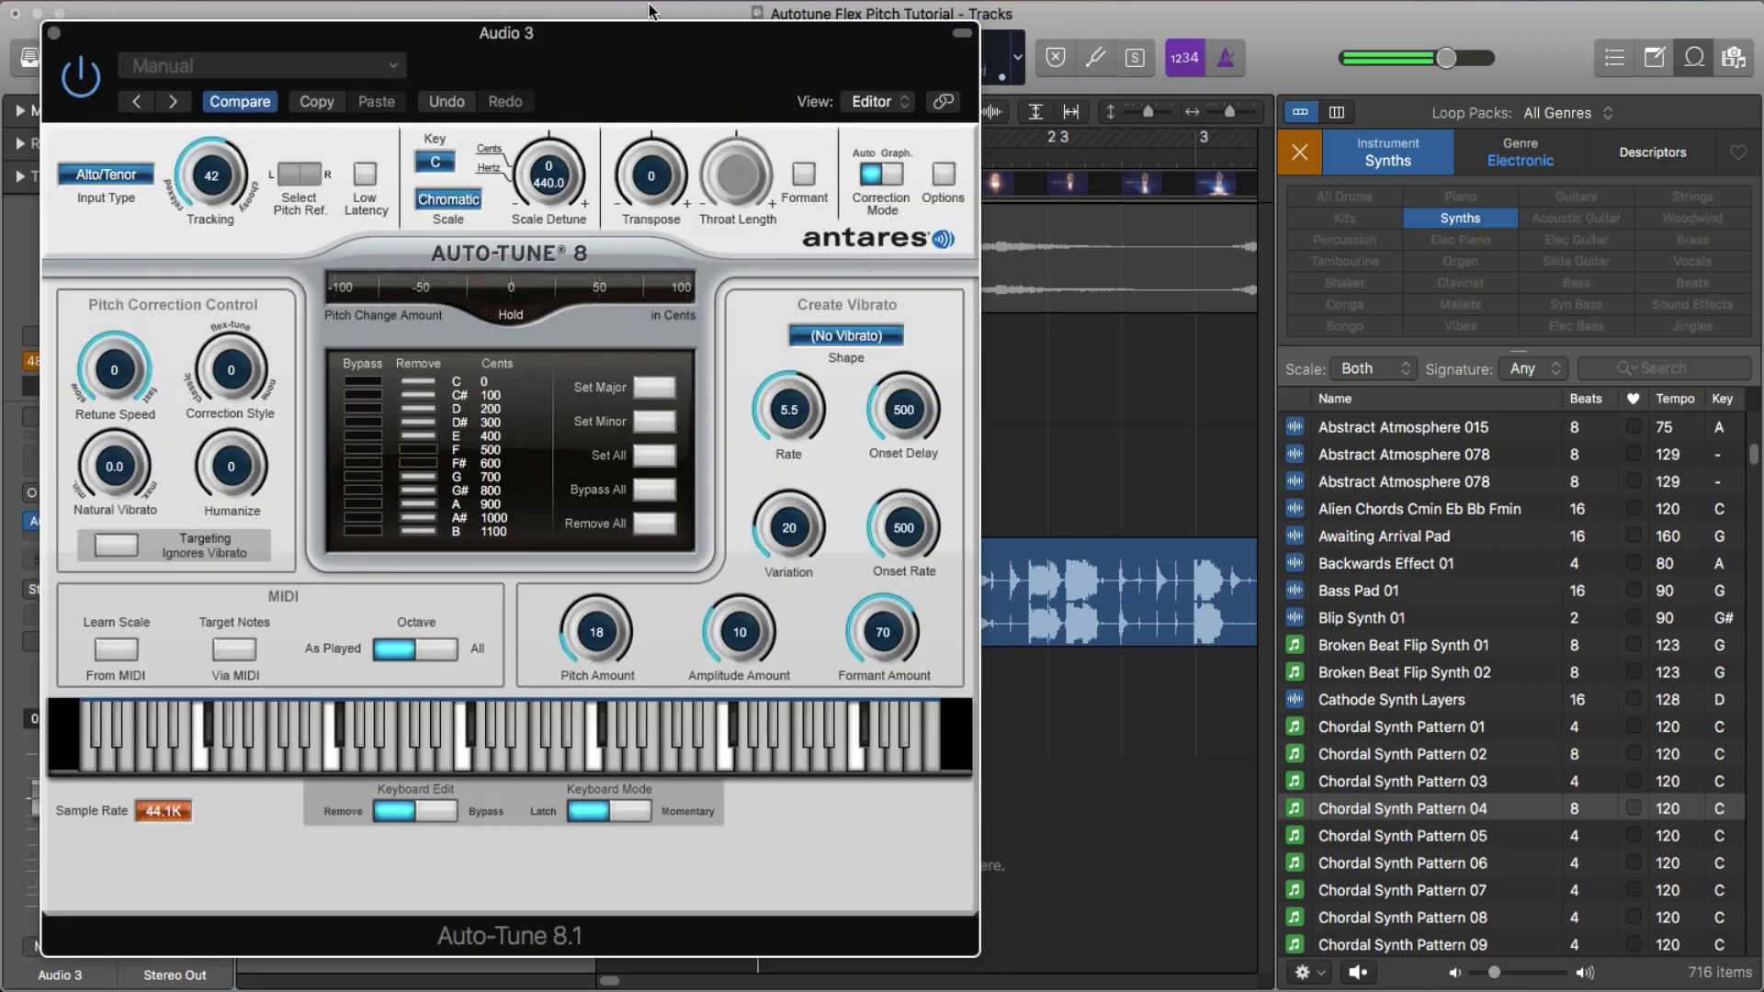
drag(648, 37, 1450, 34)
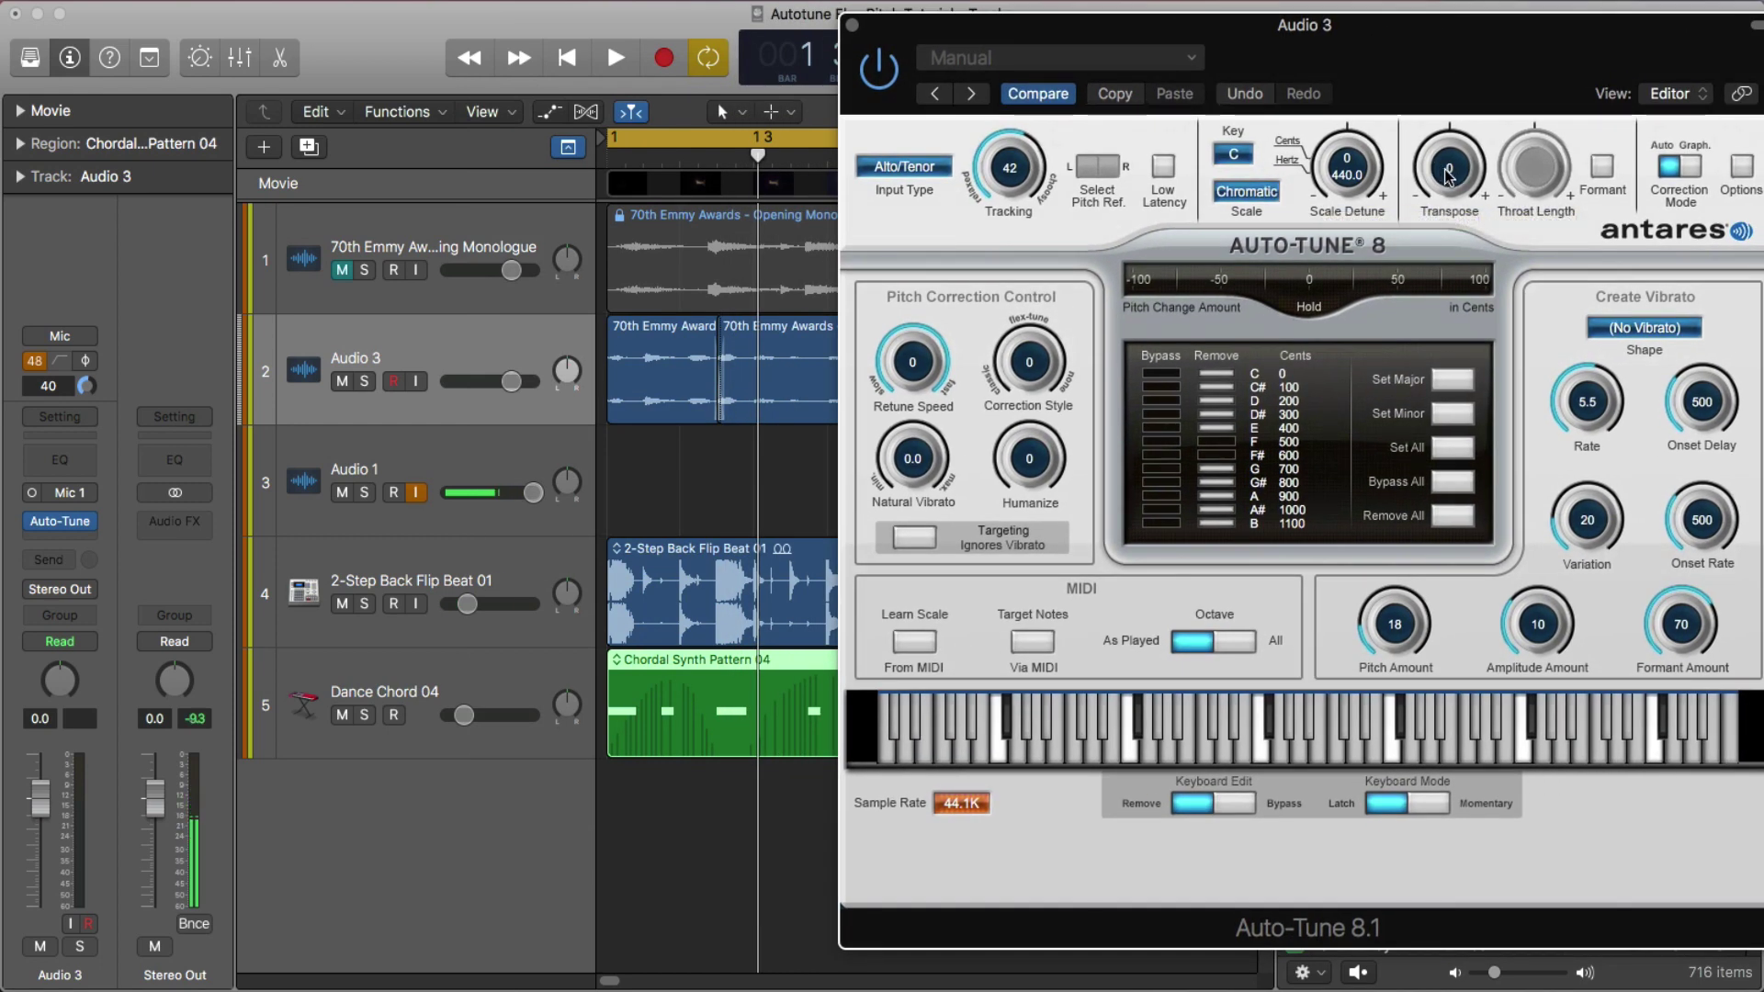
key(space)
drag(1448, 175, 1450, 158)
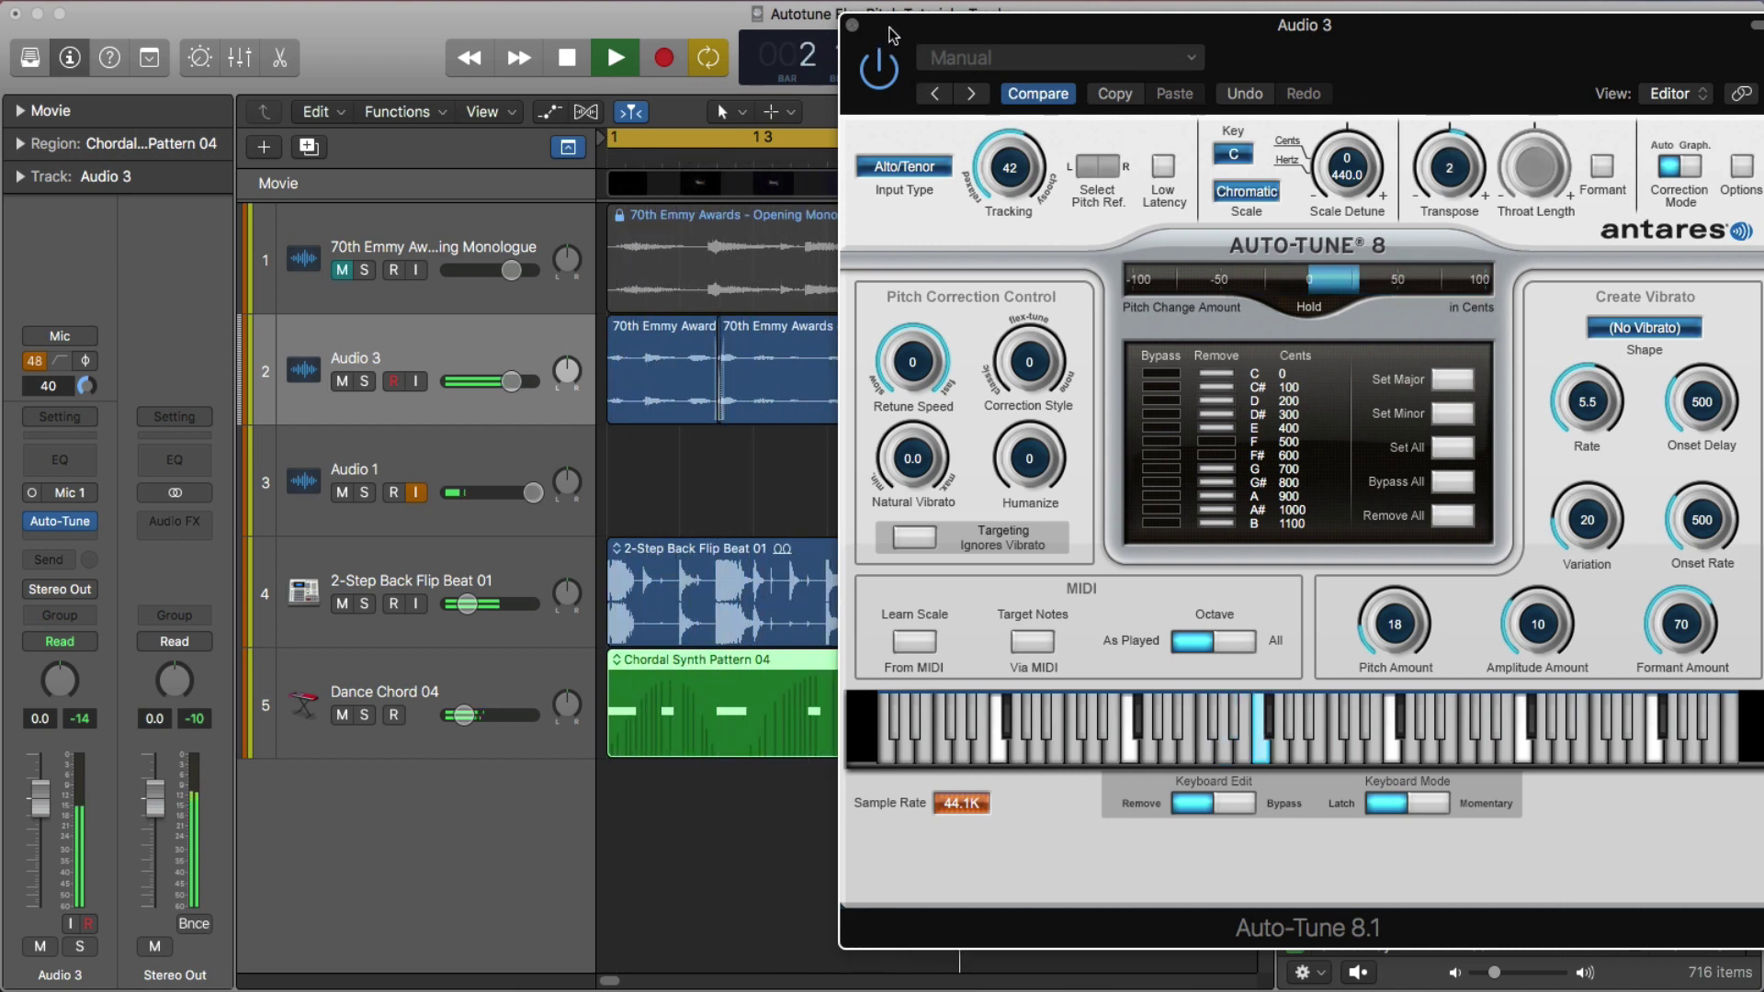
key(space)
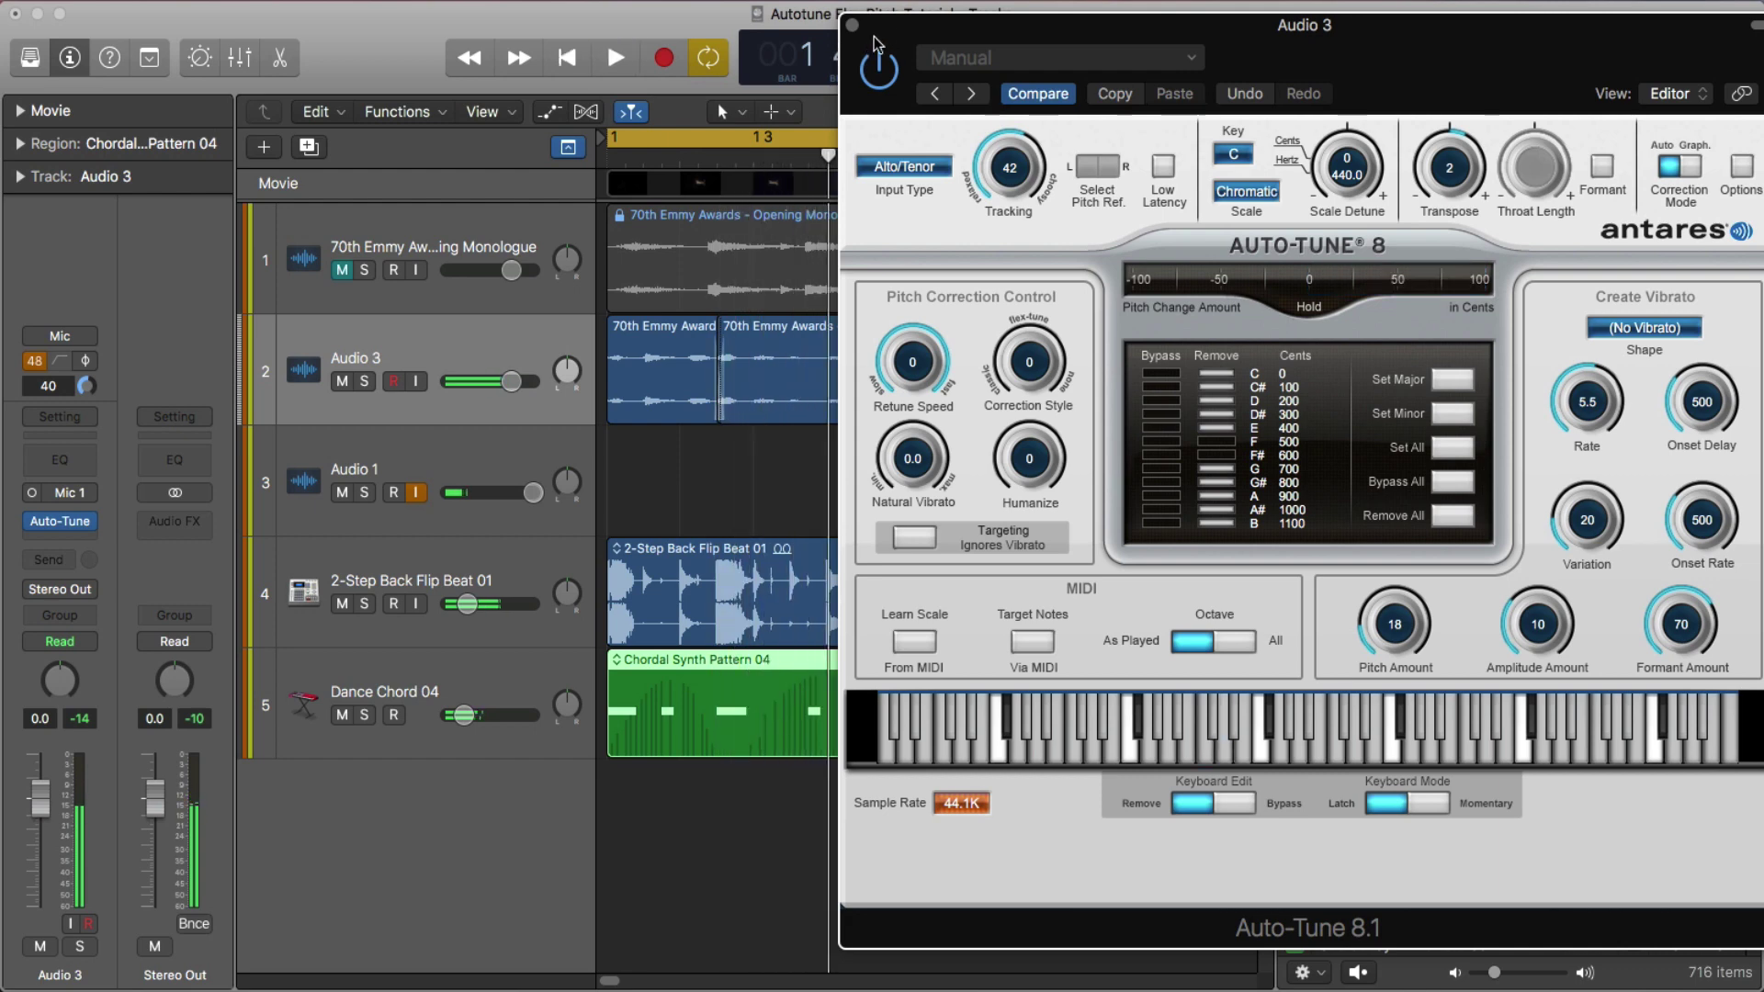
Close the Auto-Tune window of the Audio 3 track and play the cycle range with the transposed vocal
drag(897, 37, 707, 32)
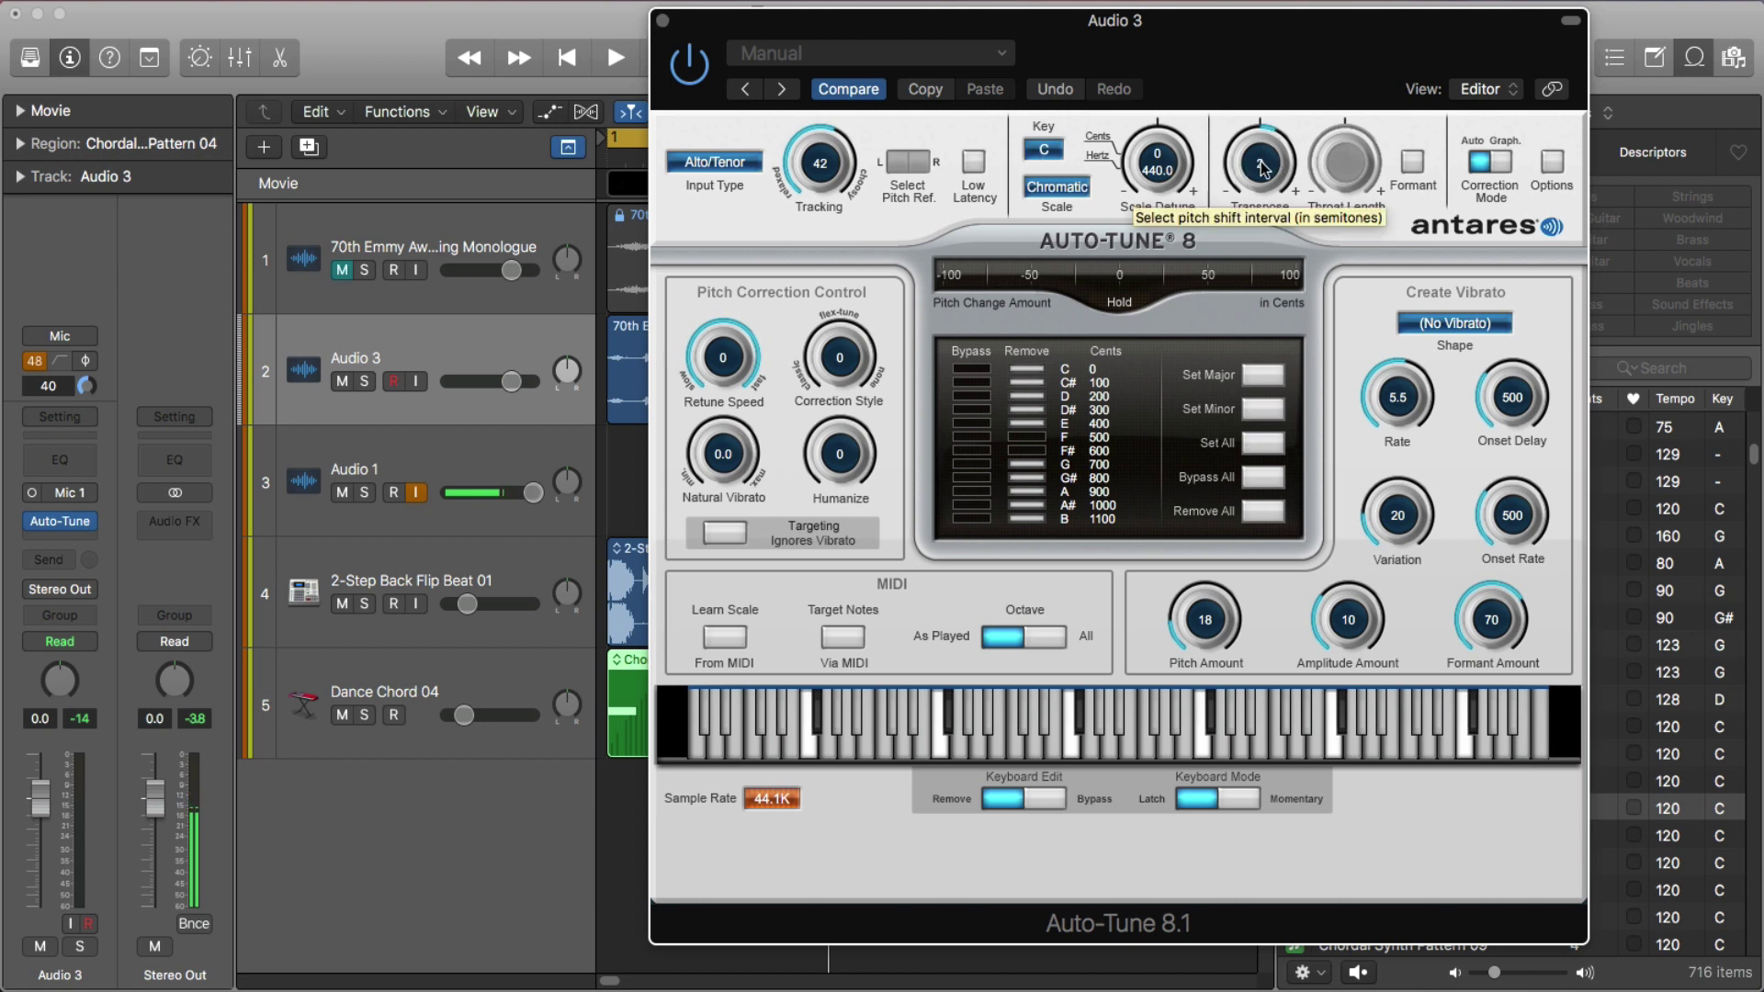
click(664, 21)
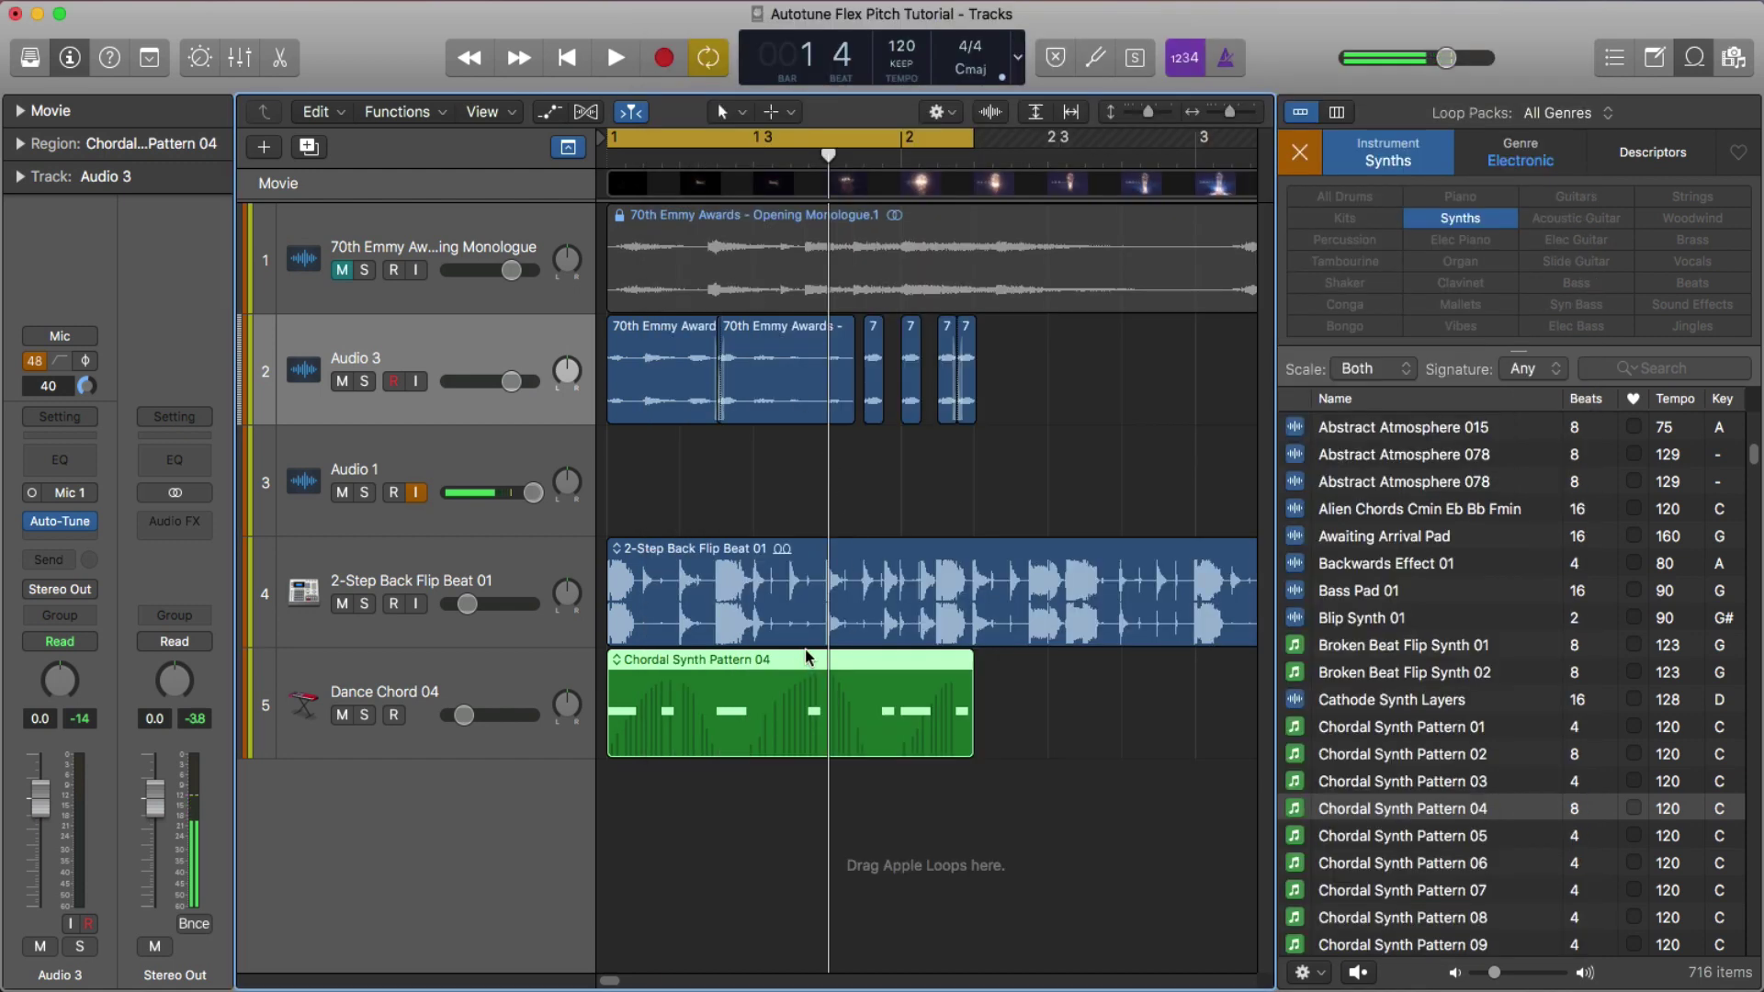
key(space)
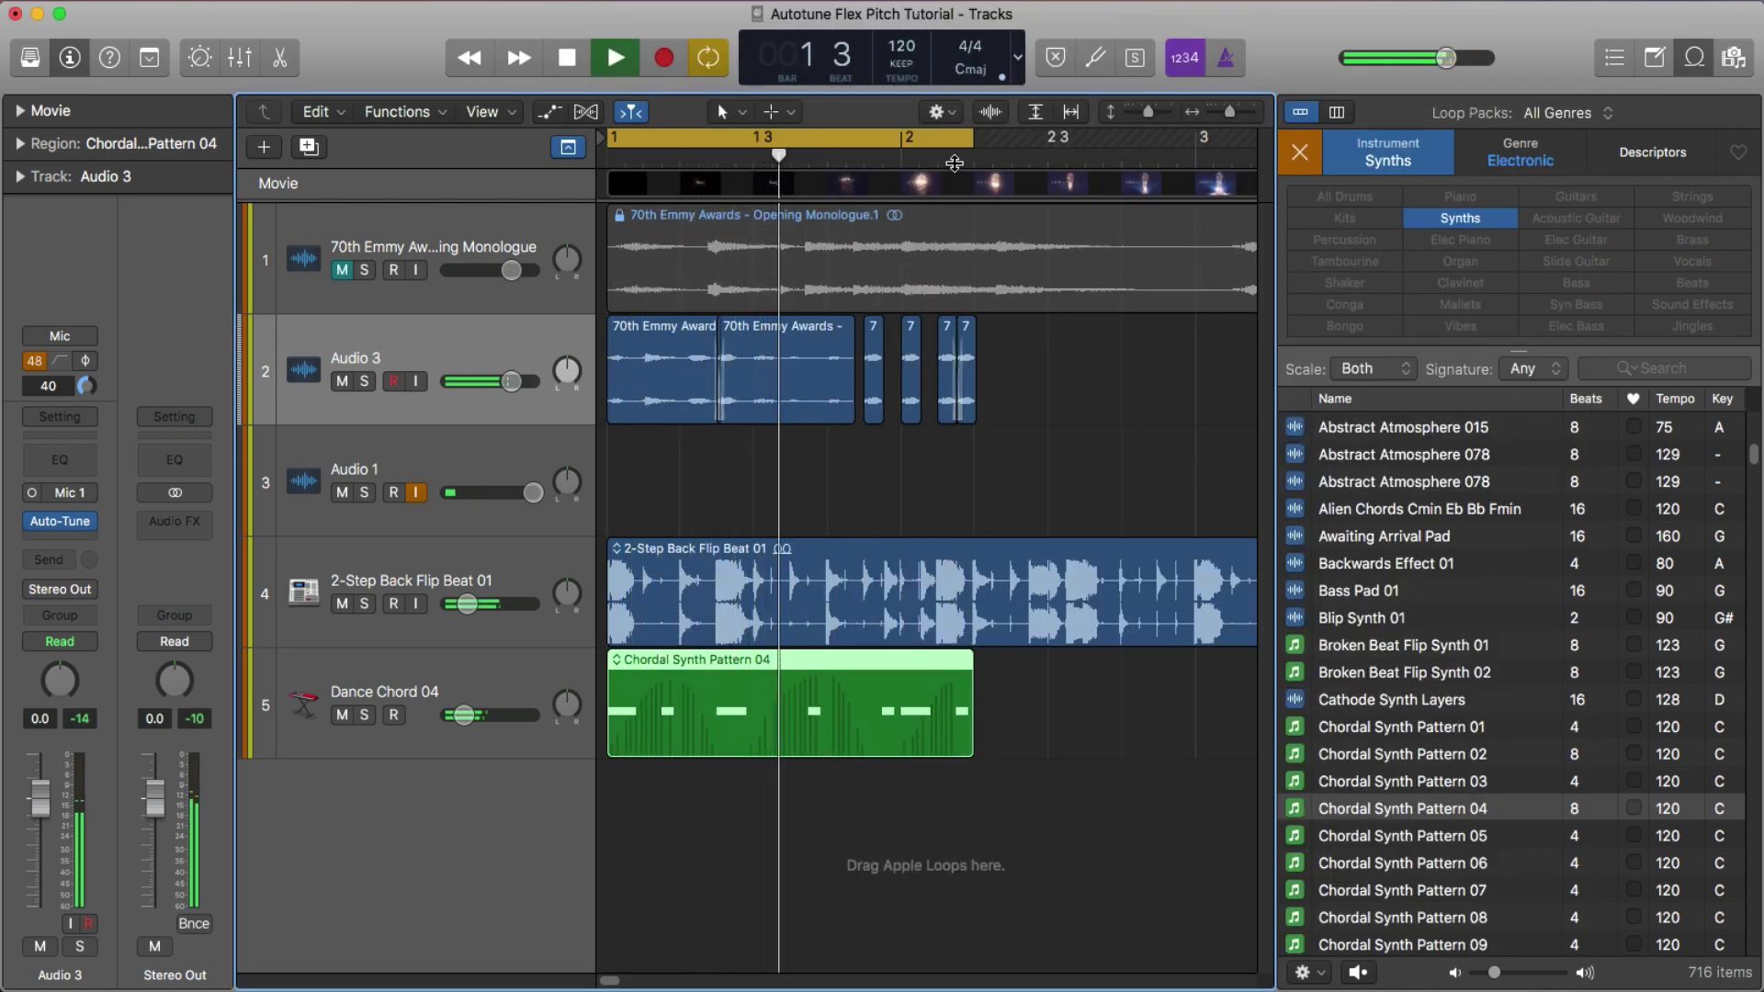
Try deleting the first short vocal slice after the phrase on Audio 3 and play the result
click(875, 413)
key(space)
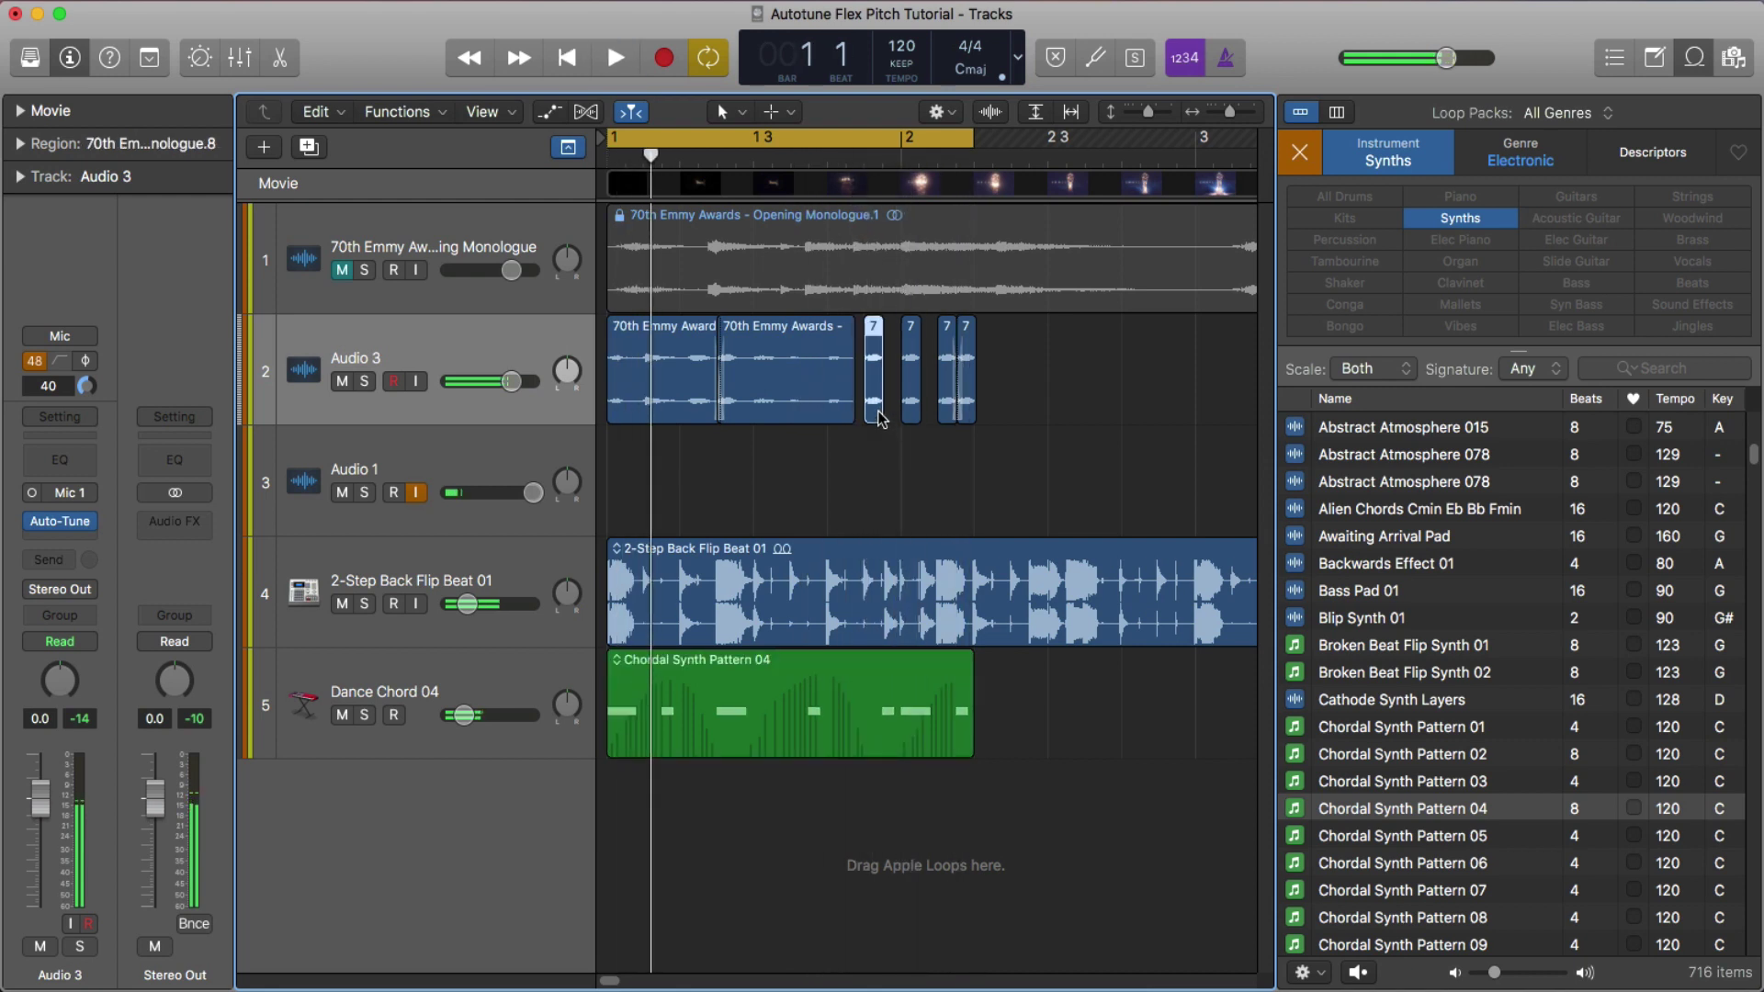
key(Delete)
key(space)
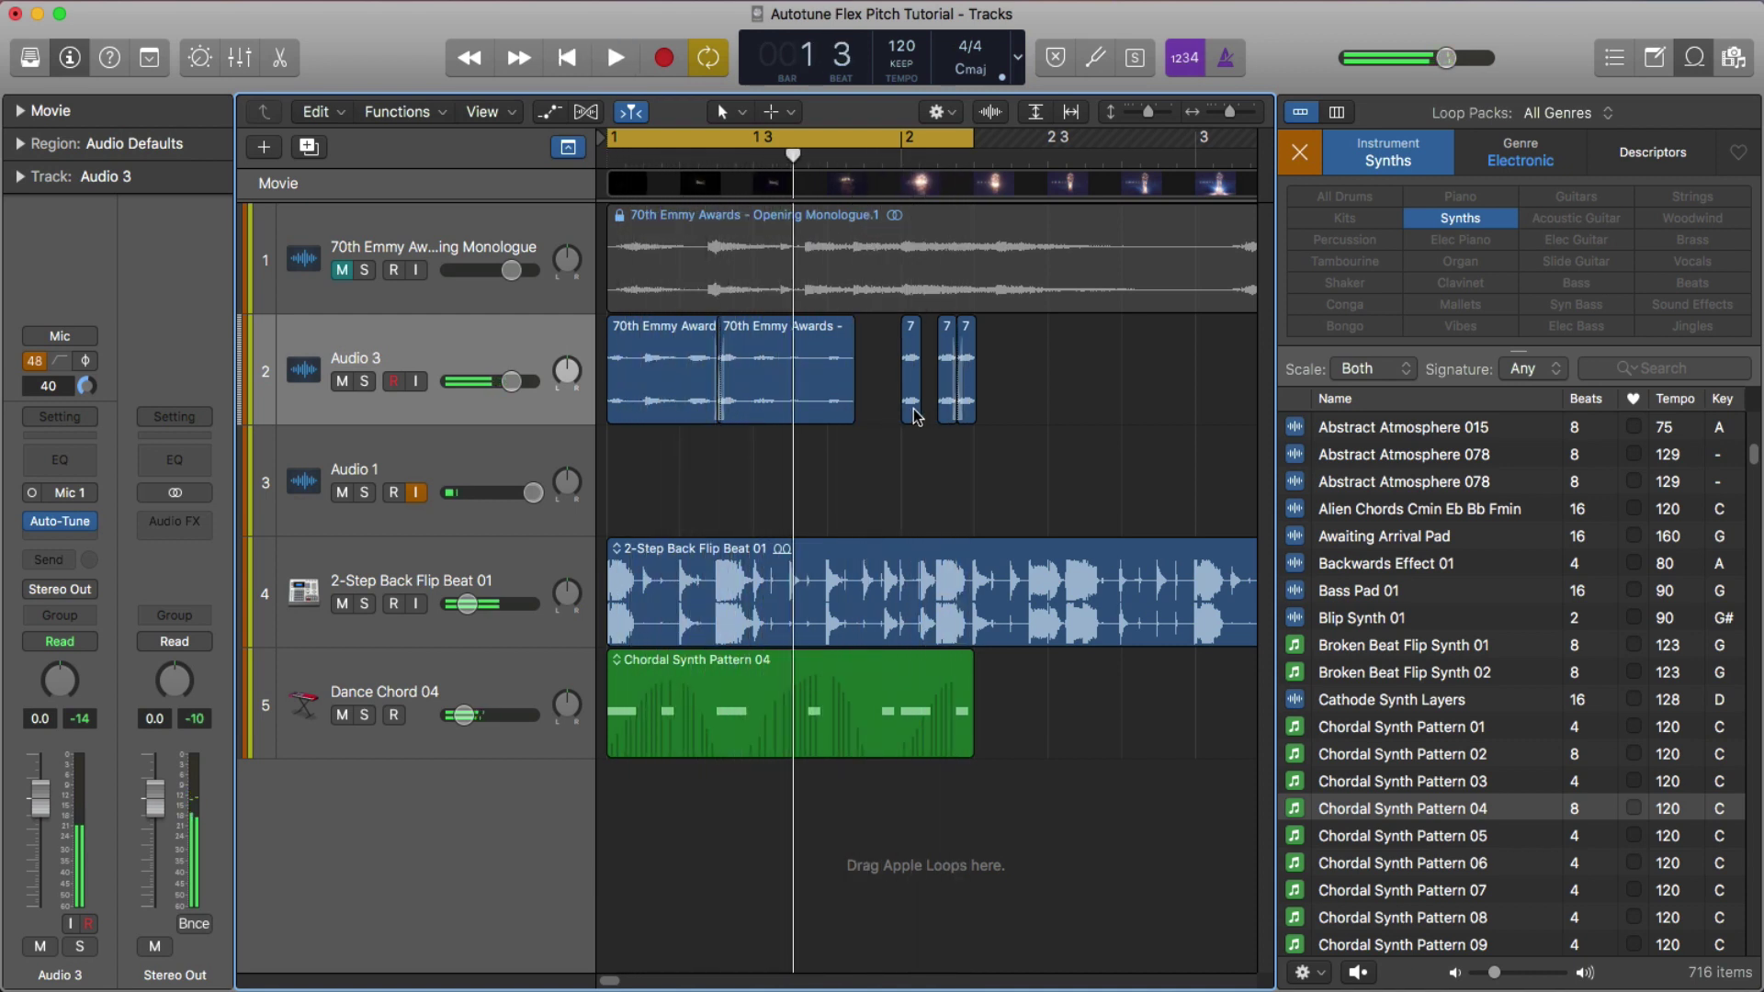
Mute the short vocal slice at bar 2 on Audio 3, play the loop without it, and unmute it again
drag(915, 415, 903, 412)
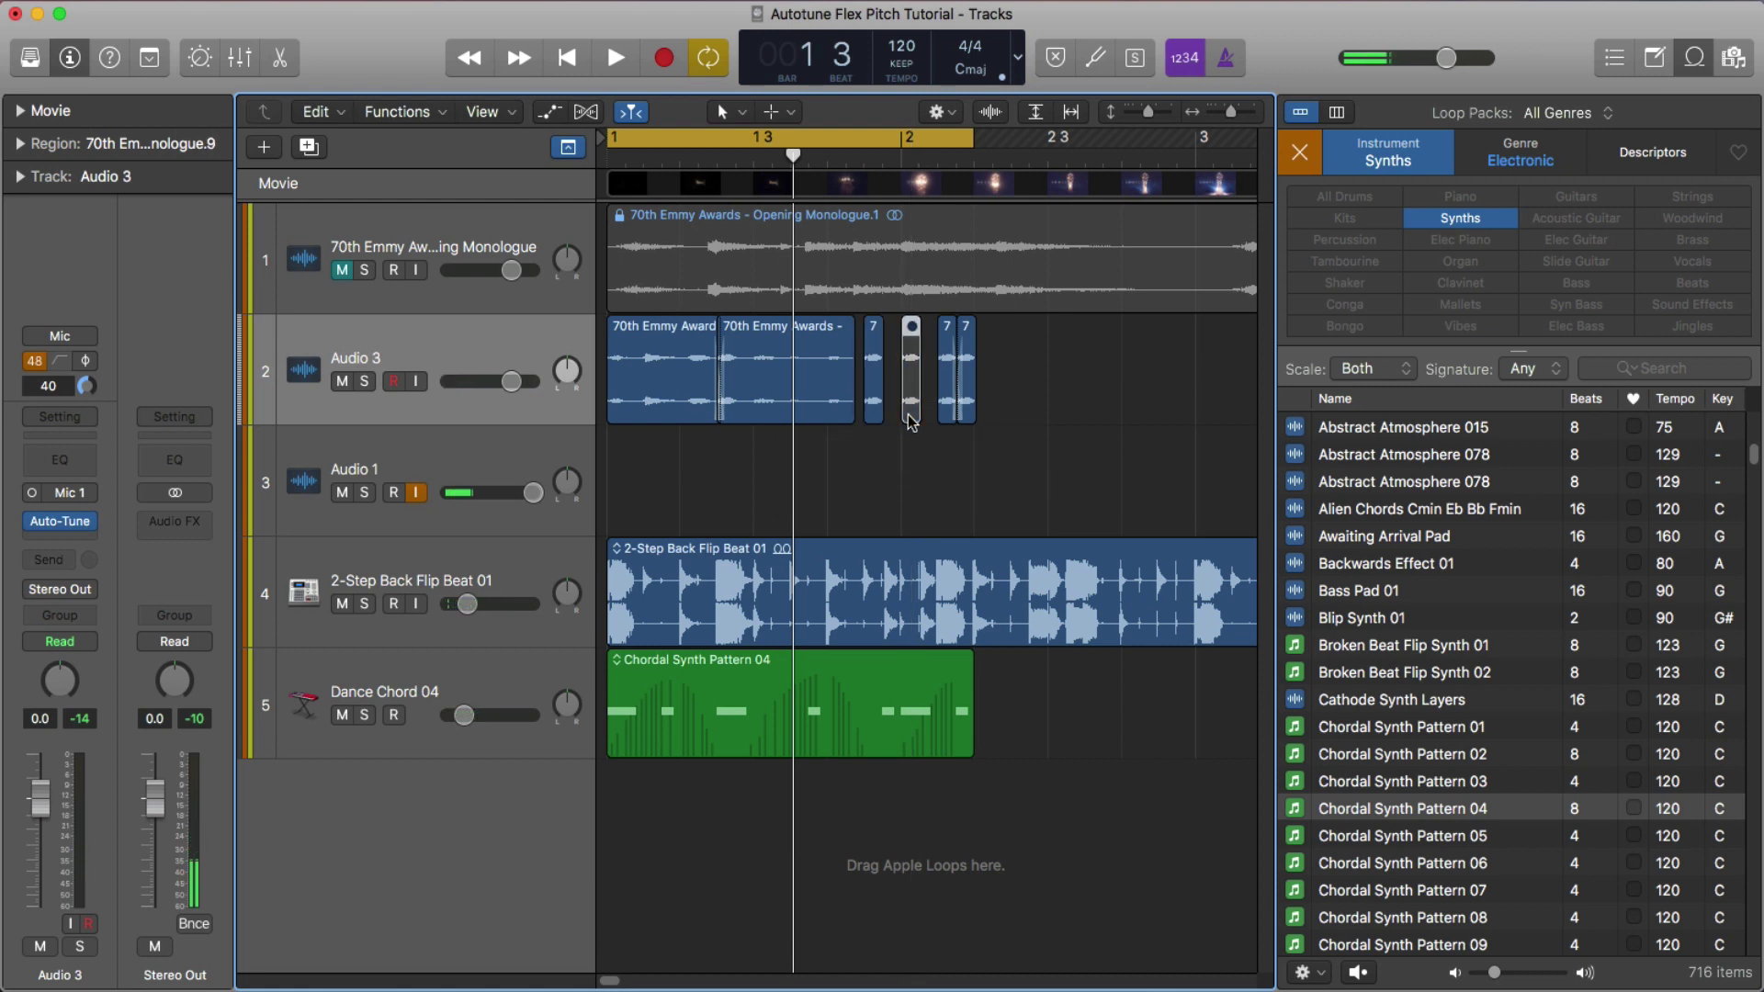
key(space)
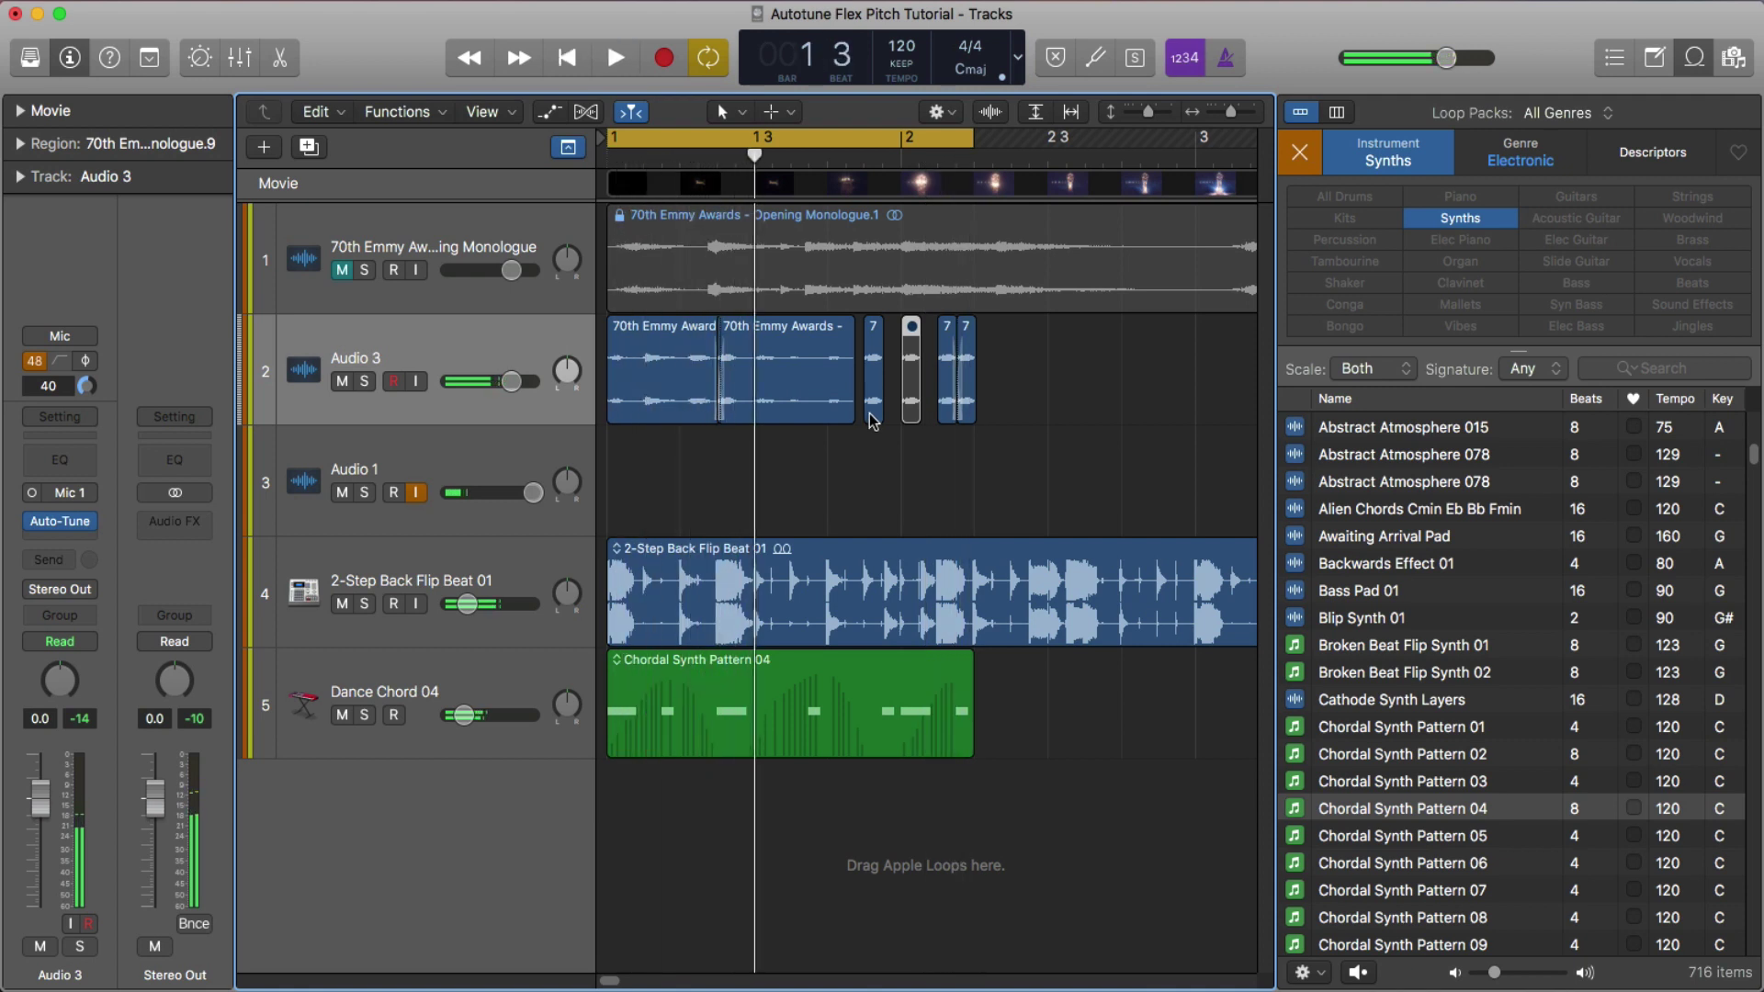
key(ctrl+m)
click(881, 439)
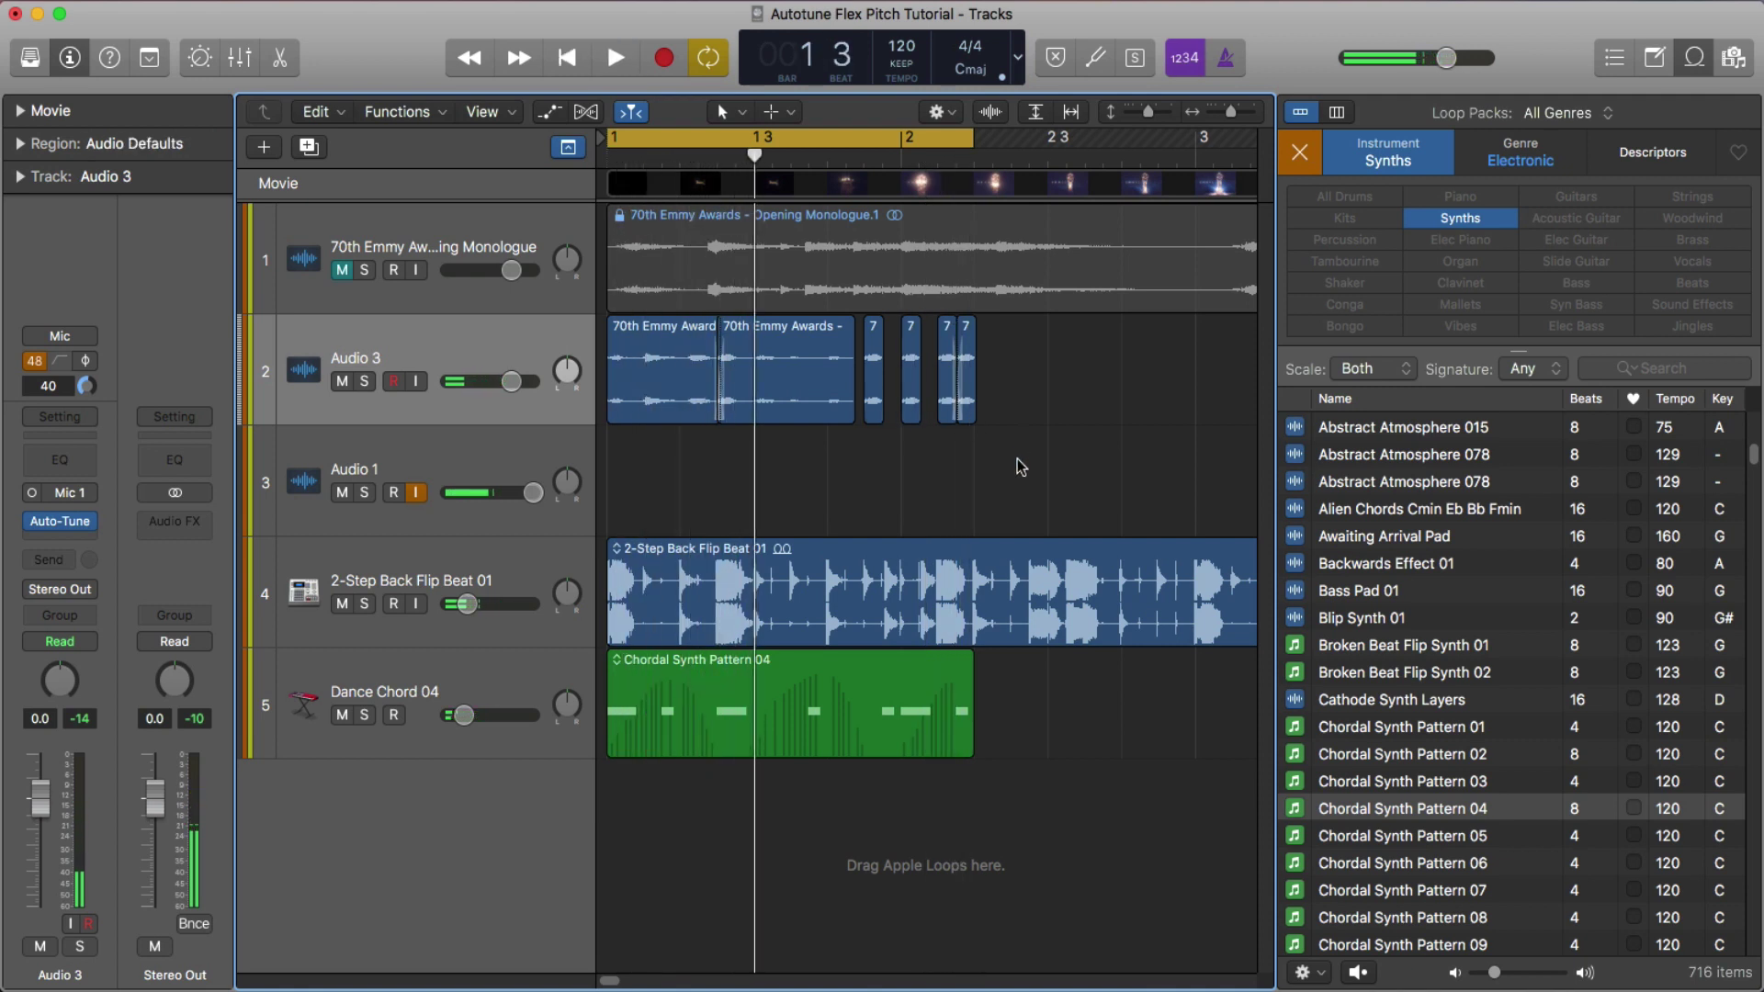
Extend the Chordal Synth Pattern 04 region and the cycle range to bar 3, and play them
key(super+Left)
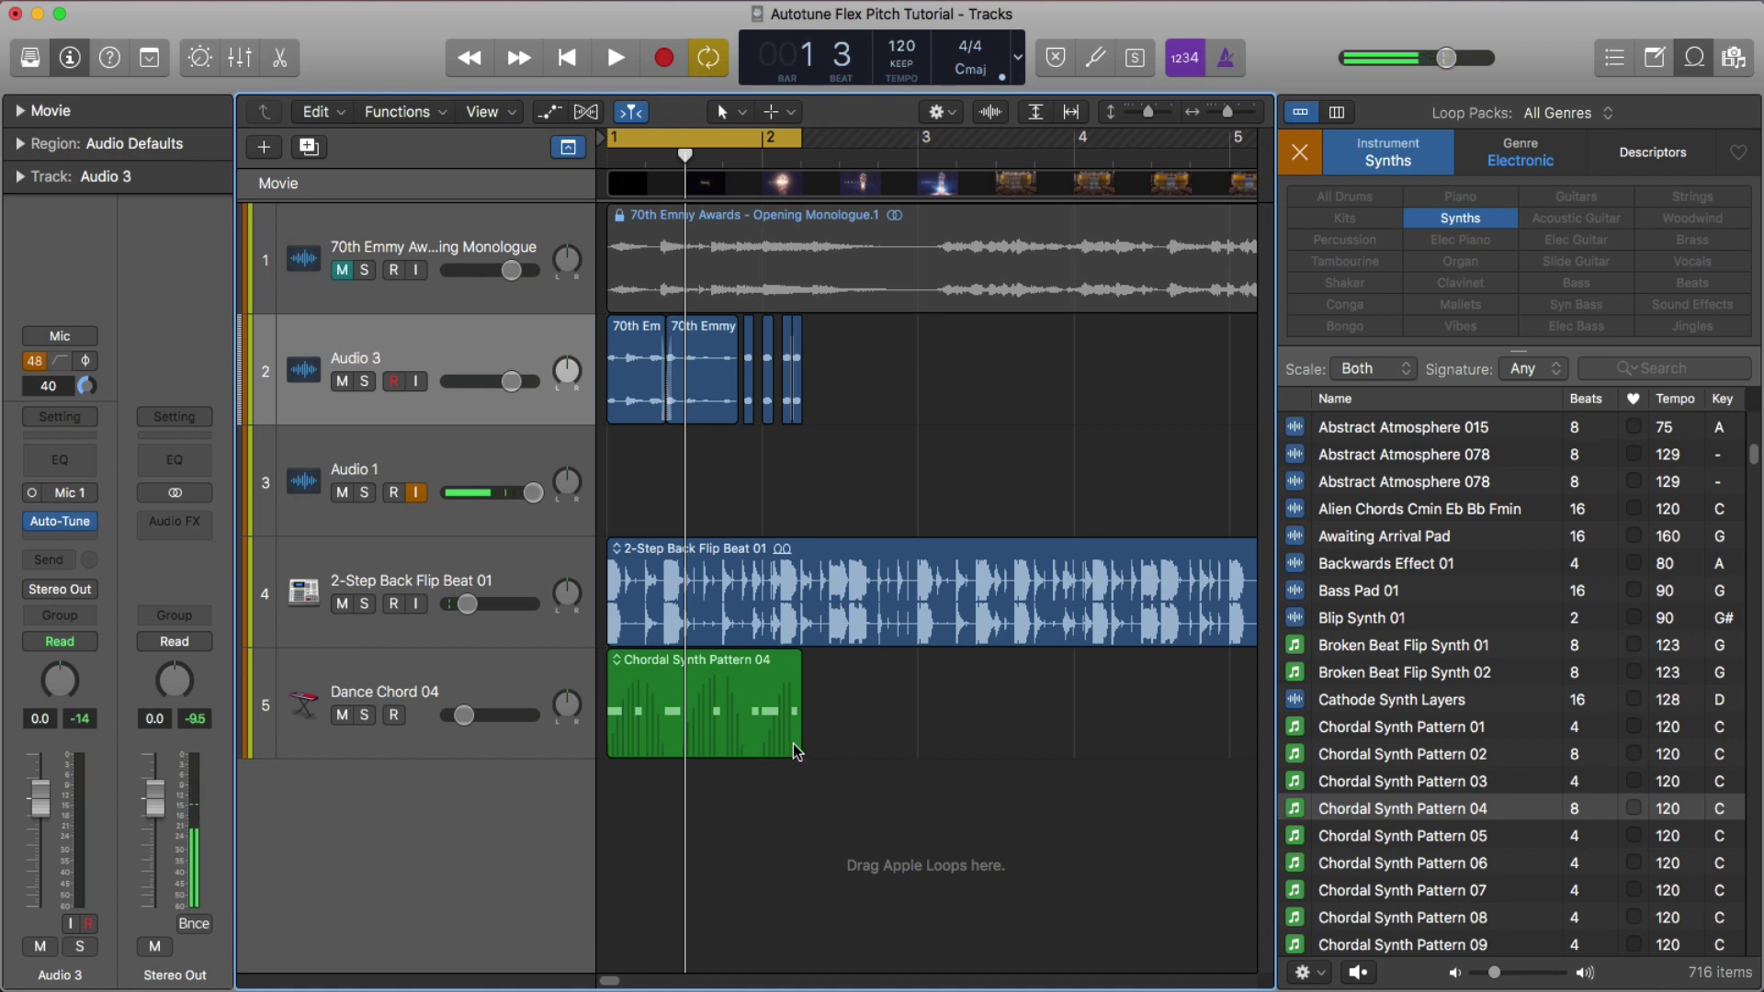
drag(794, 746, 917, 731)
drag(805, 141, 917, 142)
key(space)
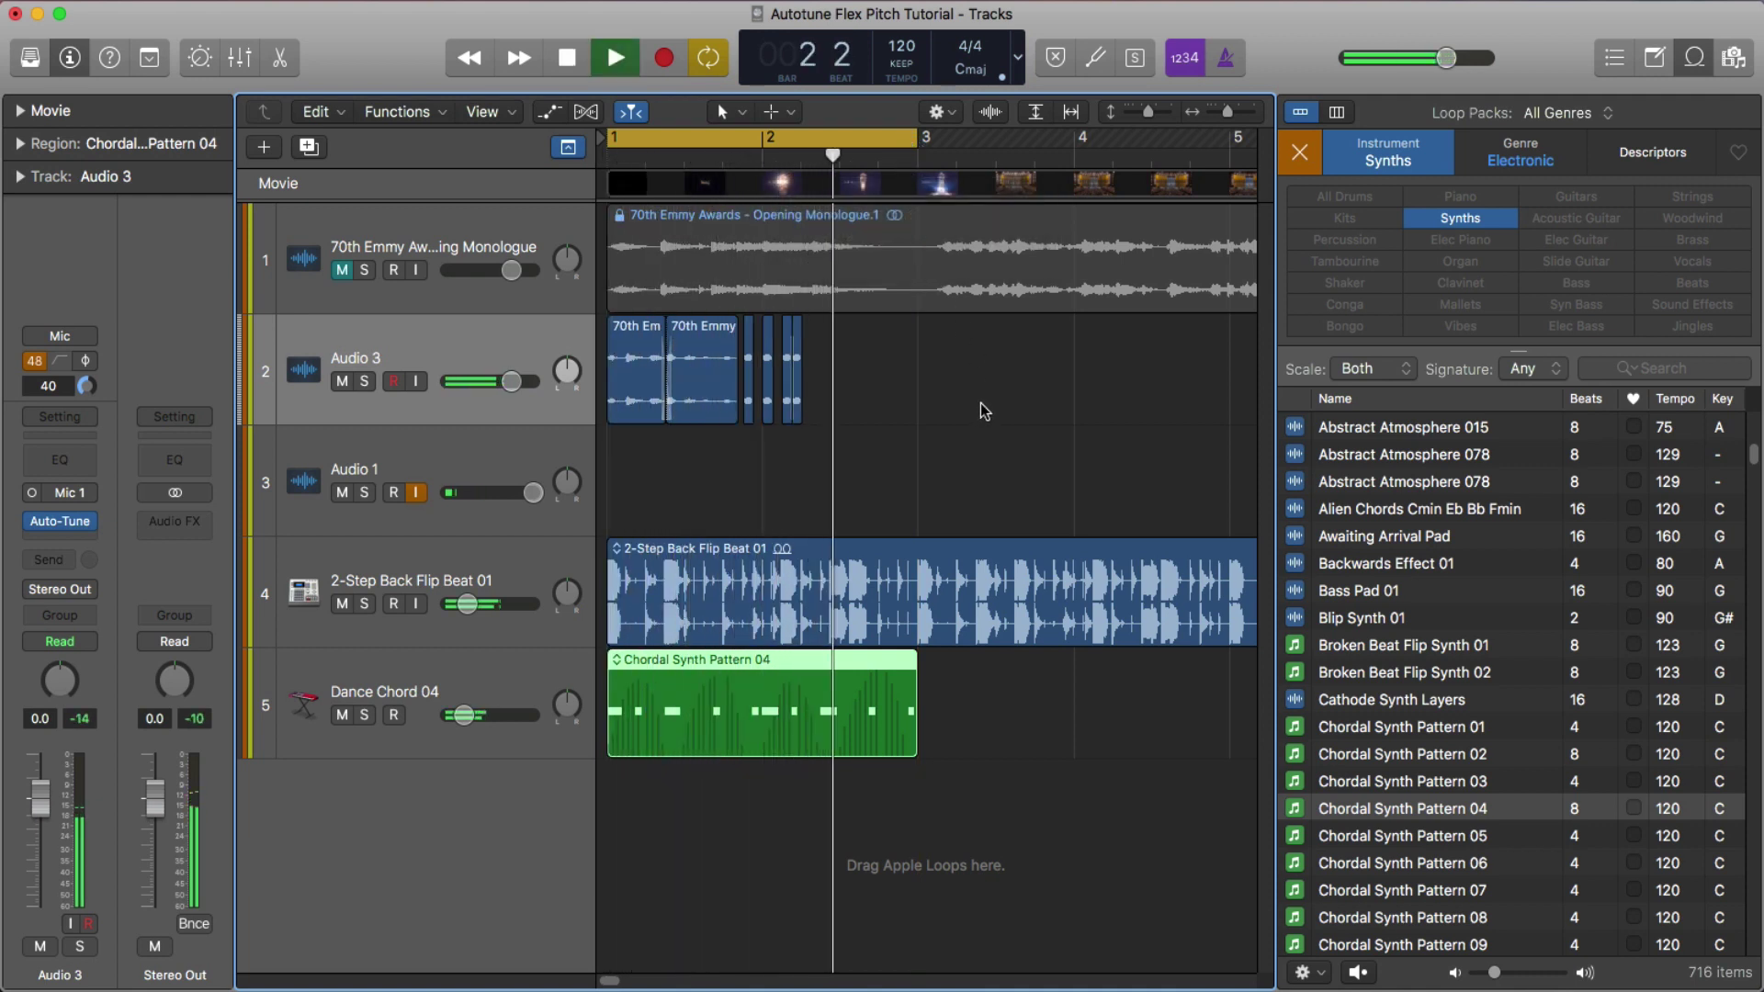
key(space)
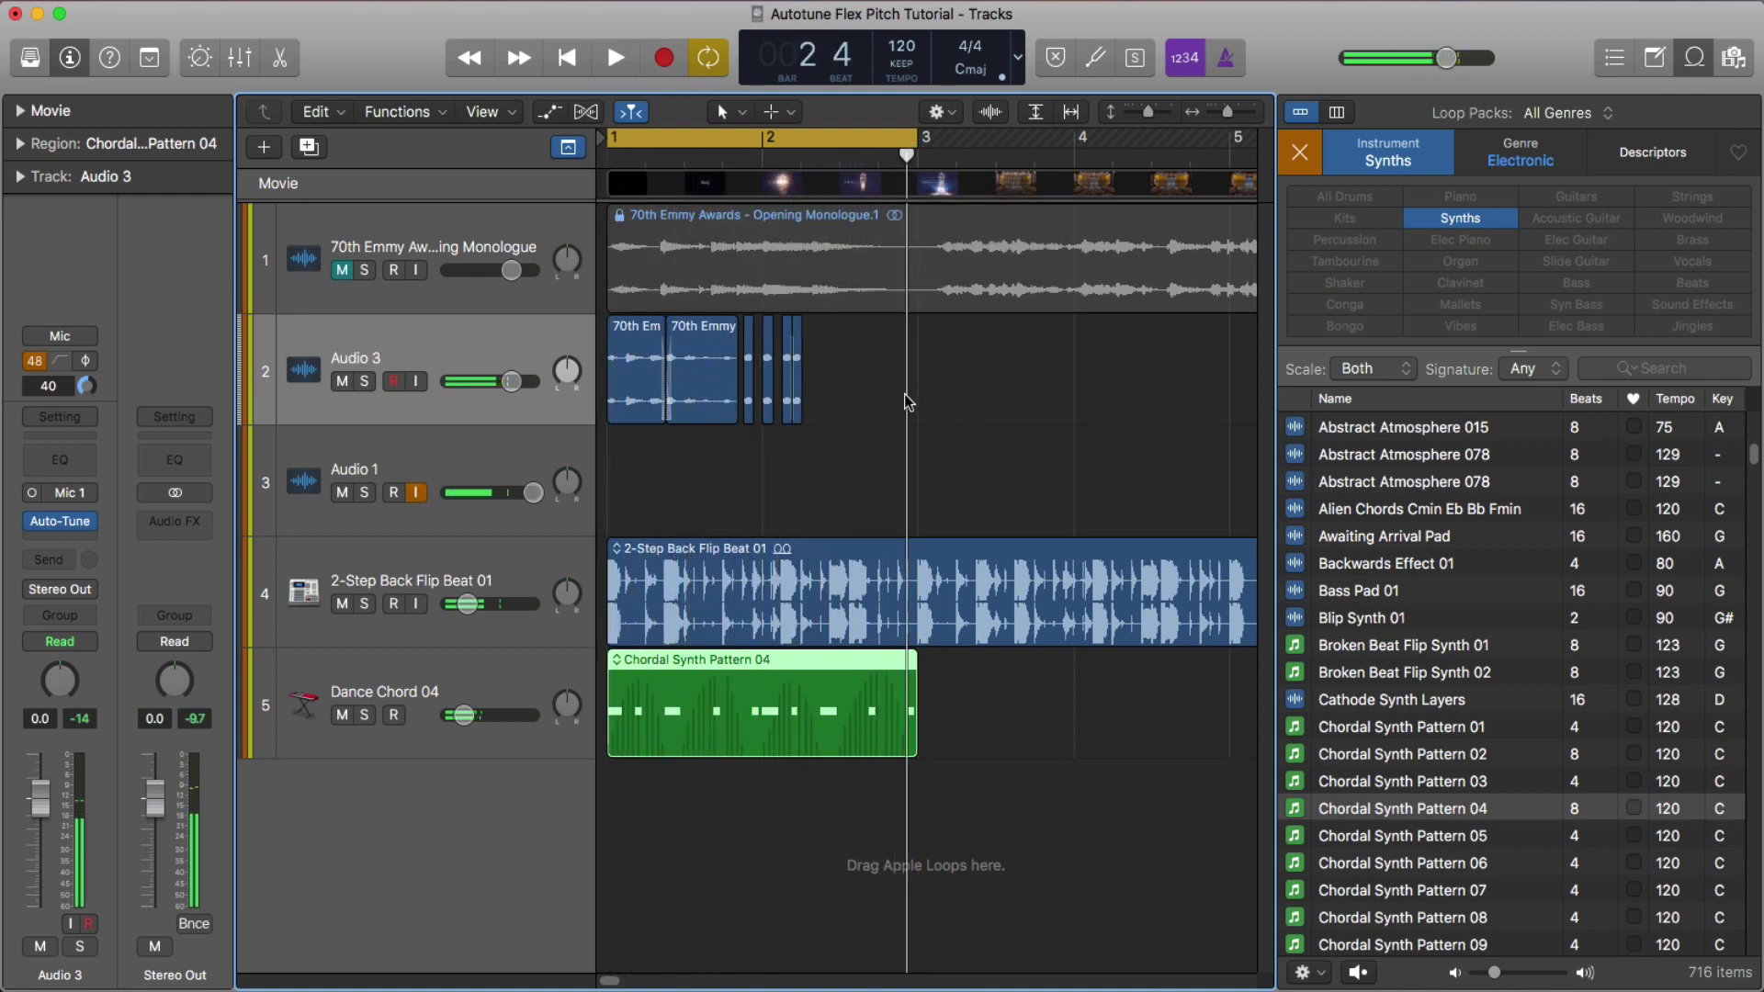
Delete the Dance Chord 04 track with its synth region and undo the deletion
key(super+BackSpace)
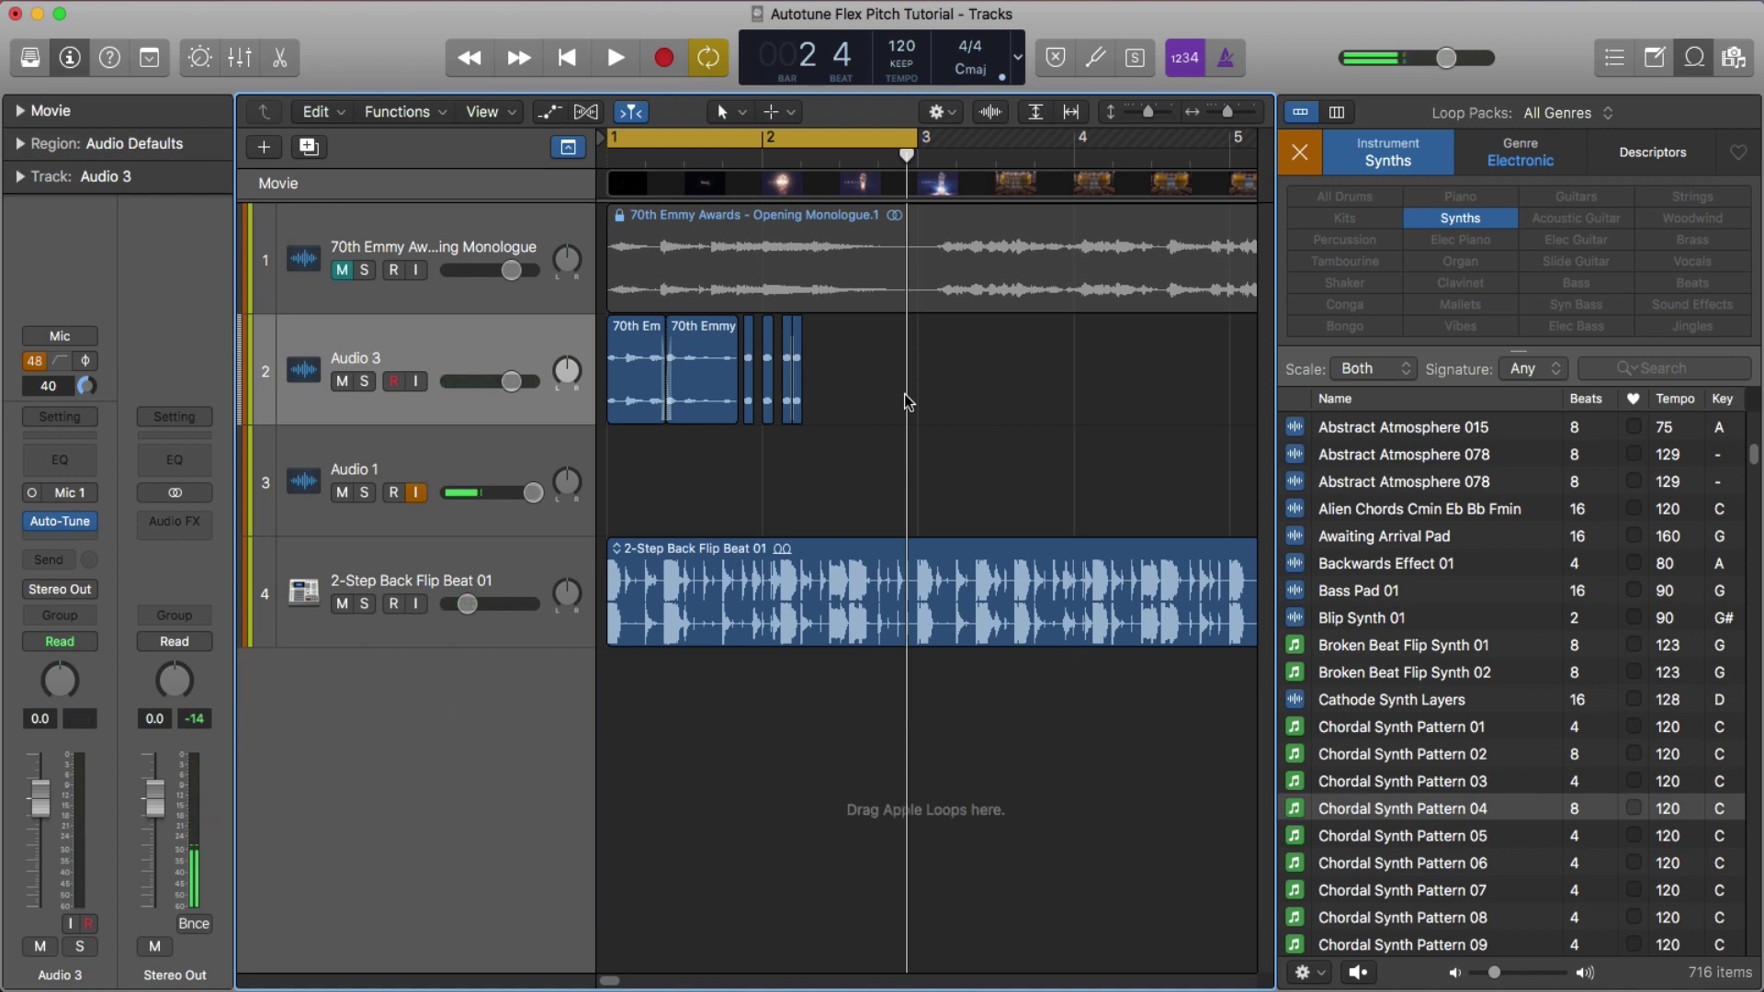
key(super+z)
key(super+z)
key(super+shift+z)
key(super+shift+z)
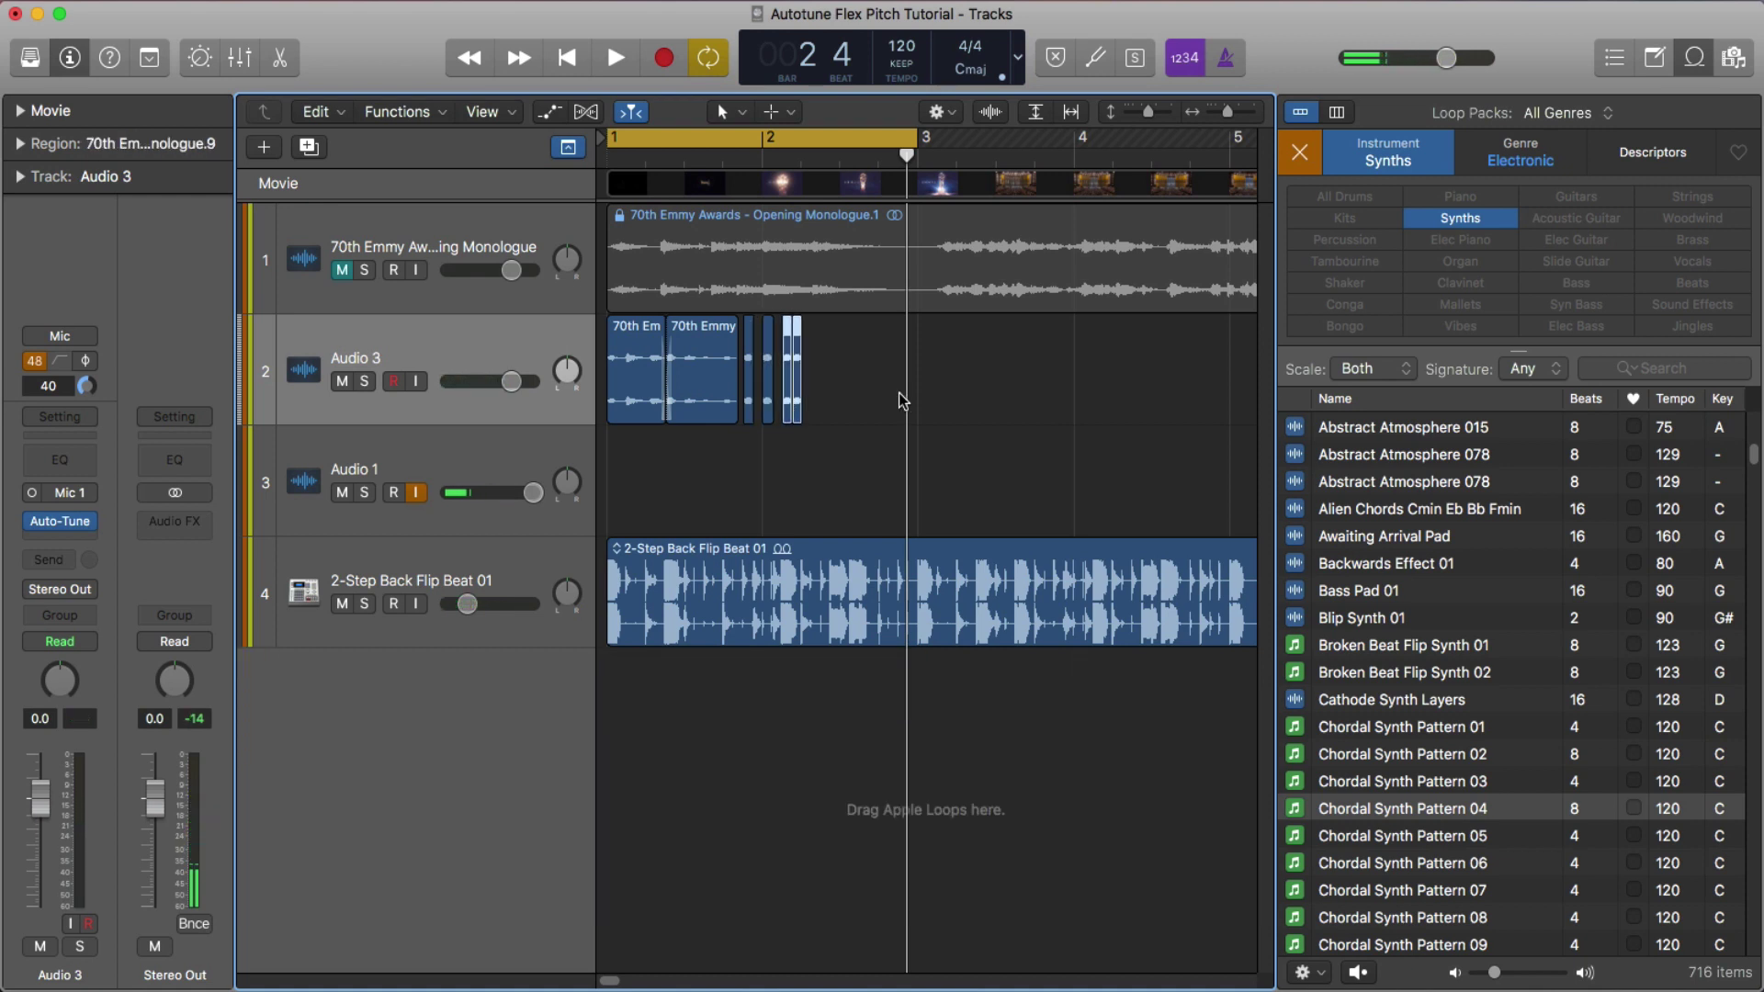
key(super+z)
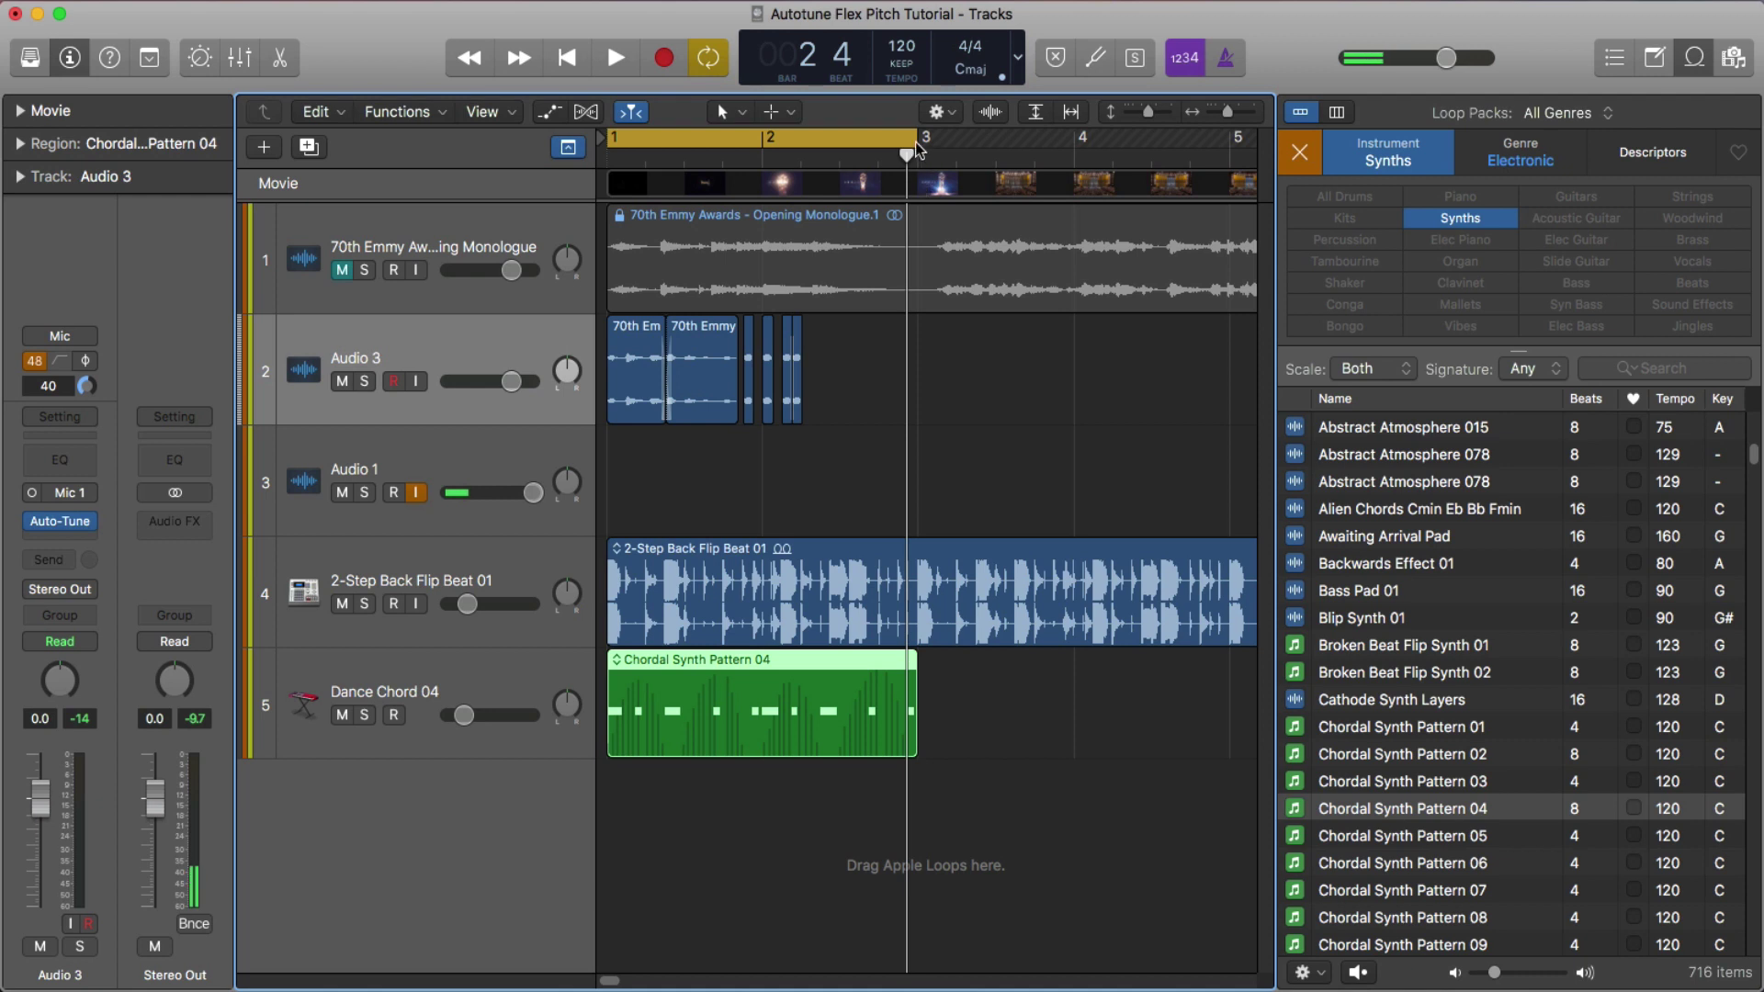
Shorten the cycle range to end at bar 2 and play the one-bar loop
drag(915, 141, 761, 142)
key(space)
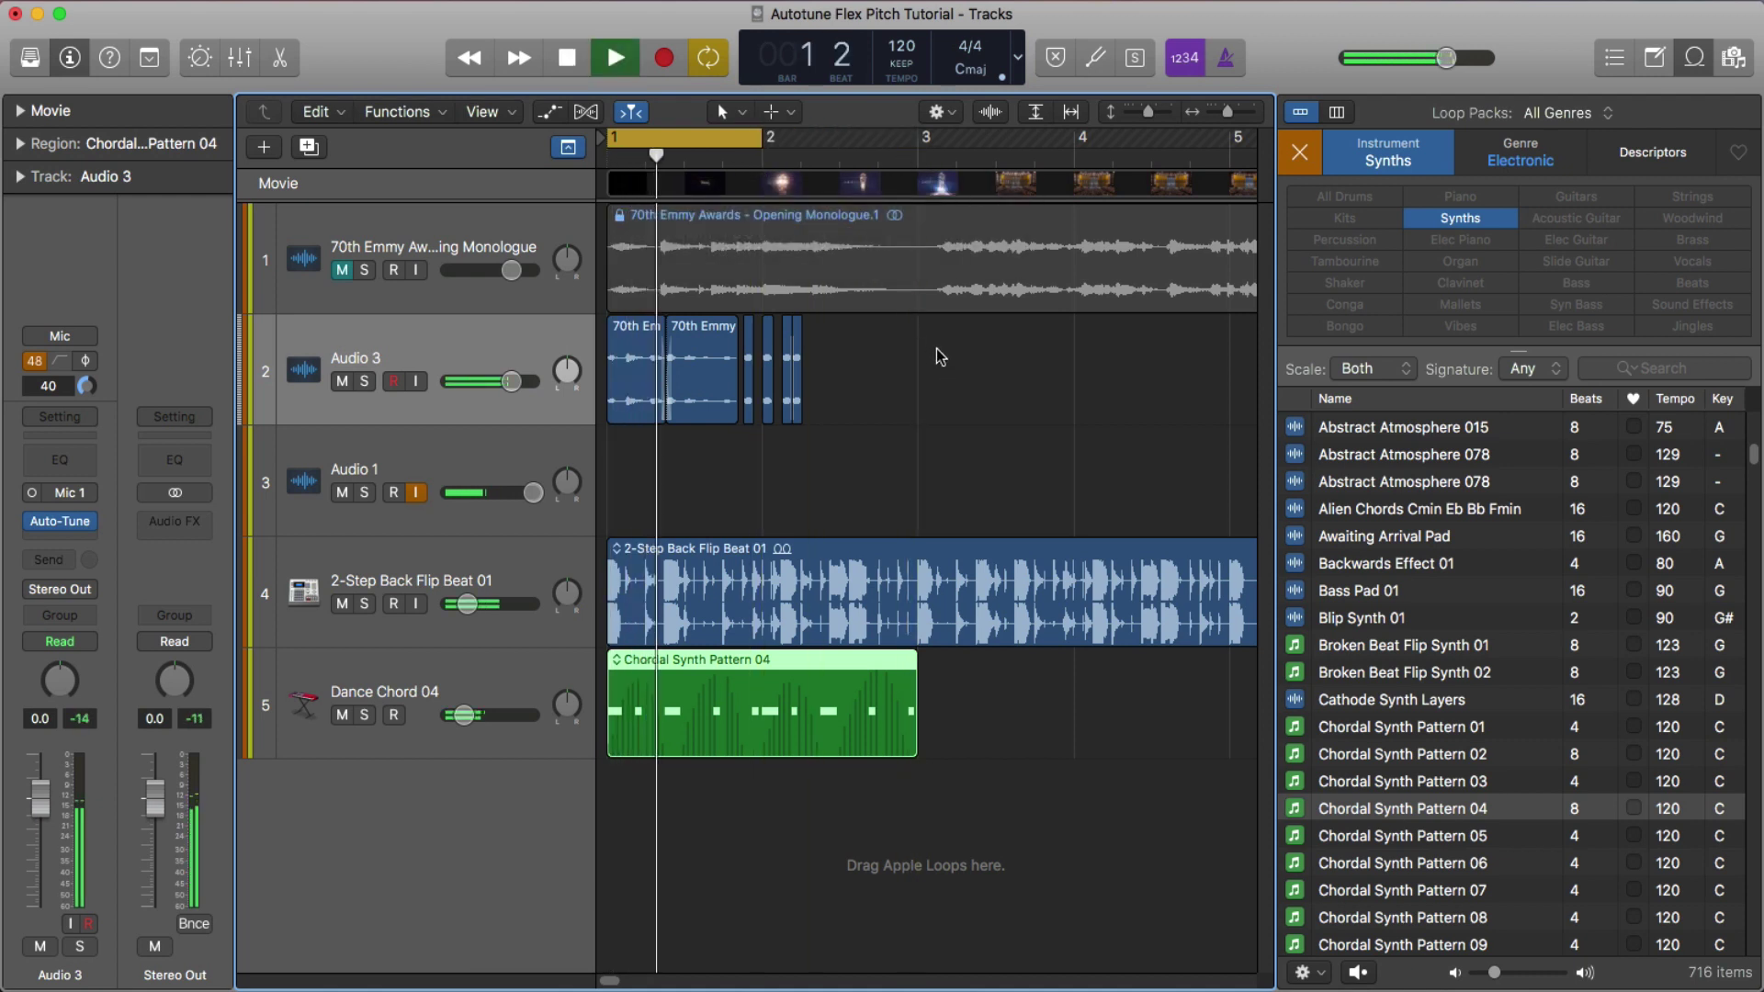
key(super+Right)
key(space)
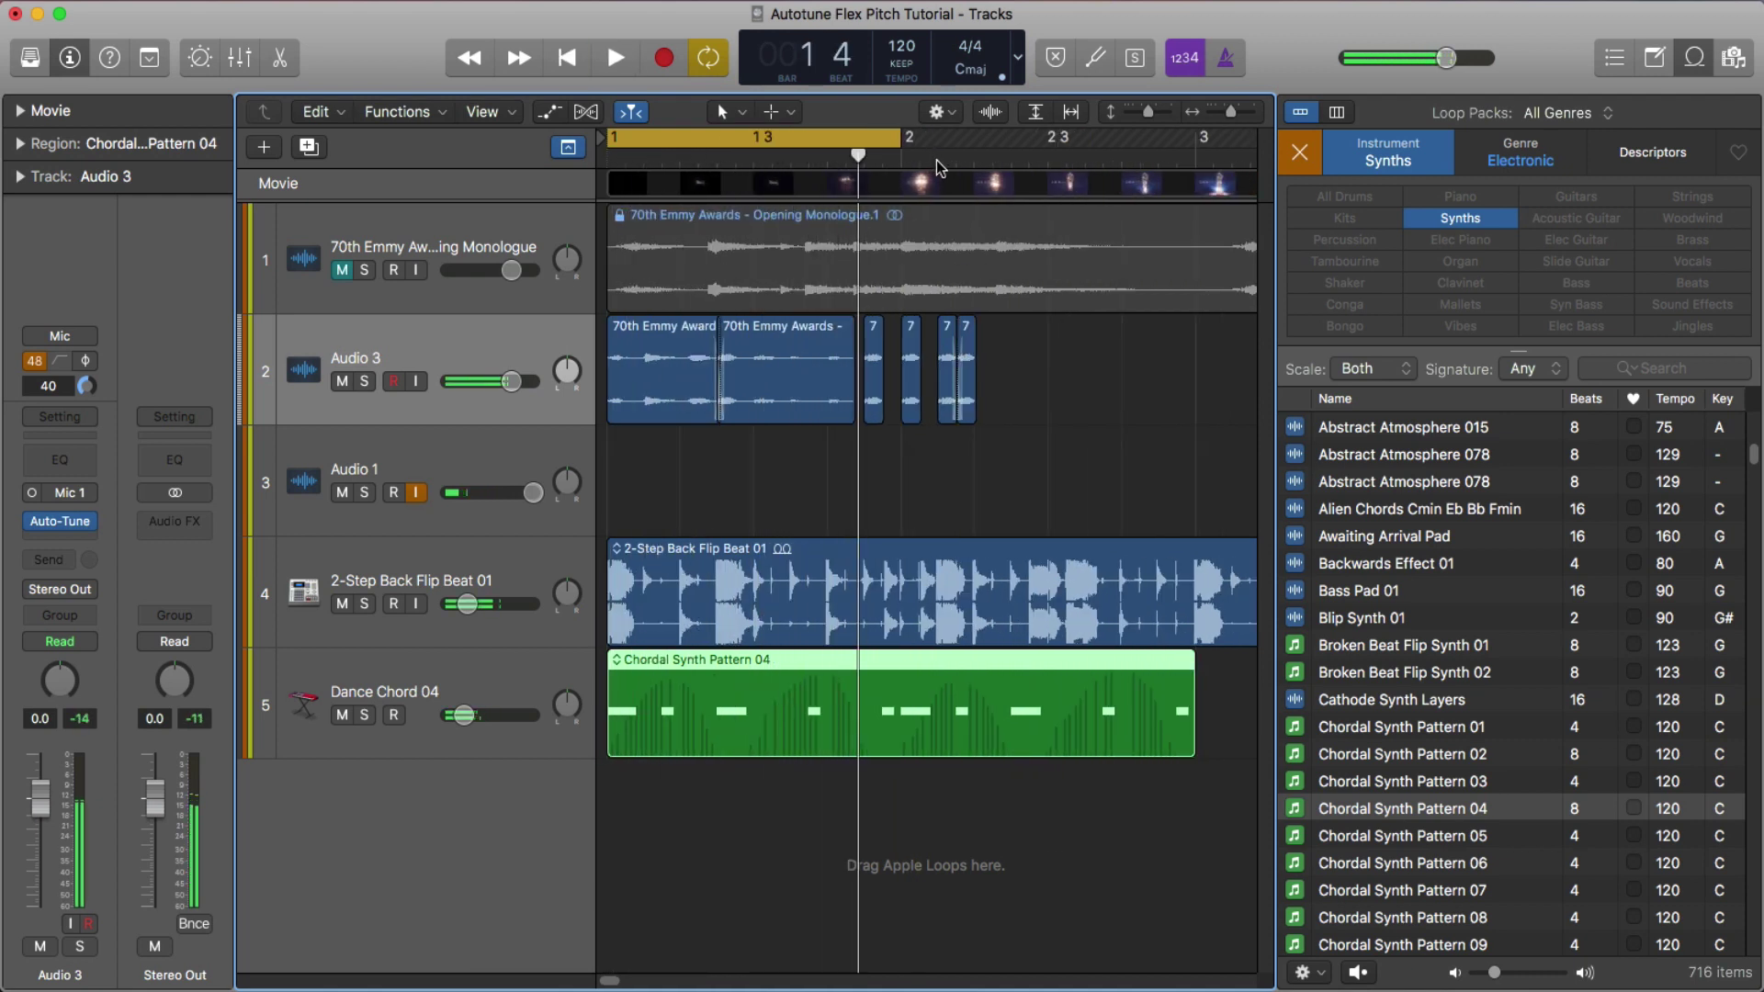
key(space)
key(super+Up)
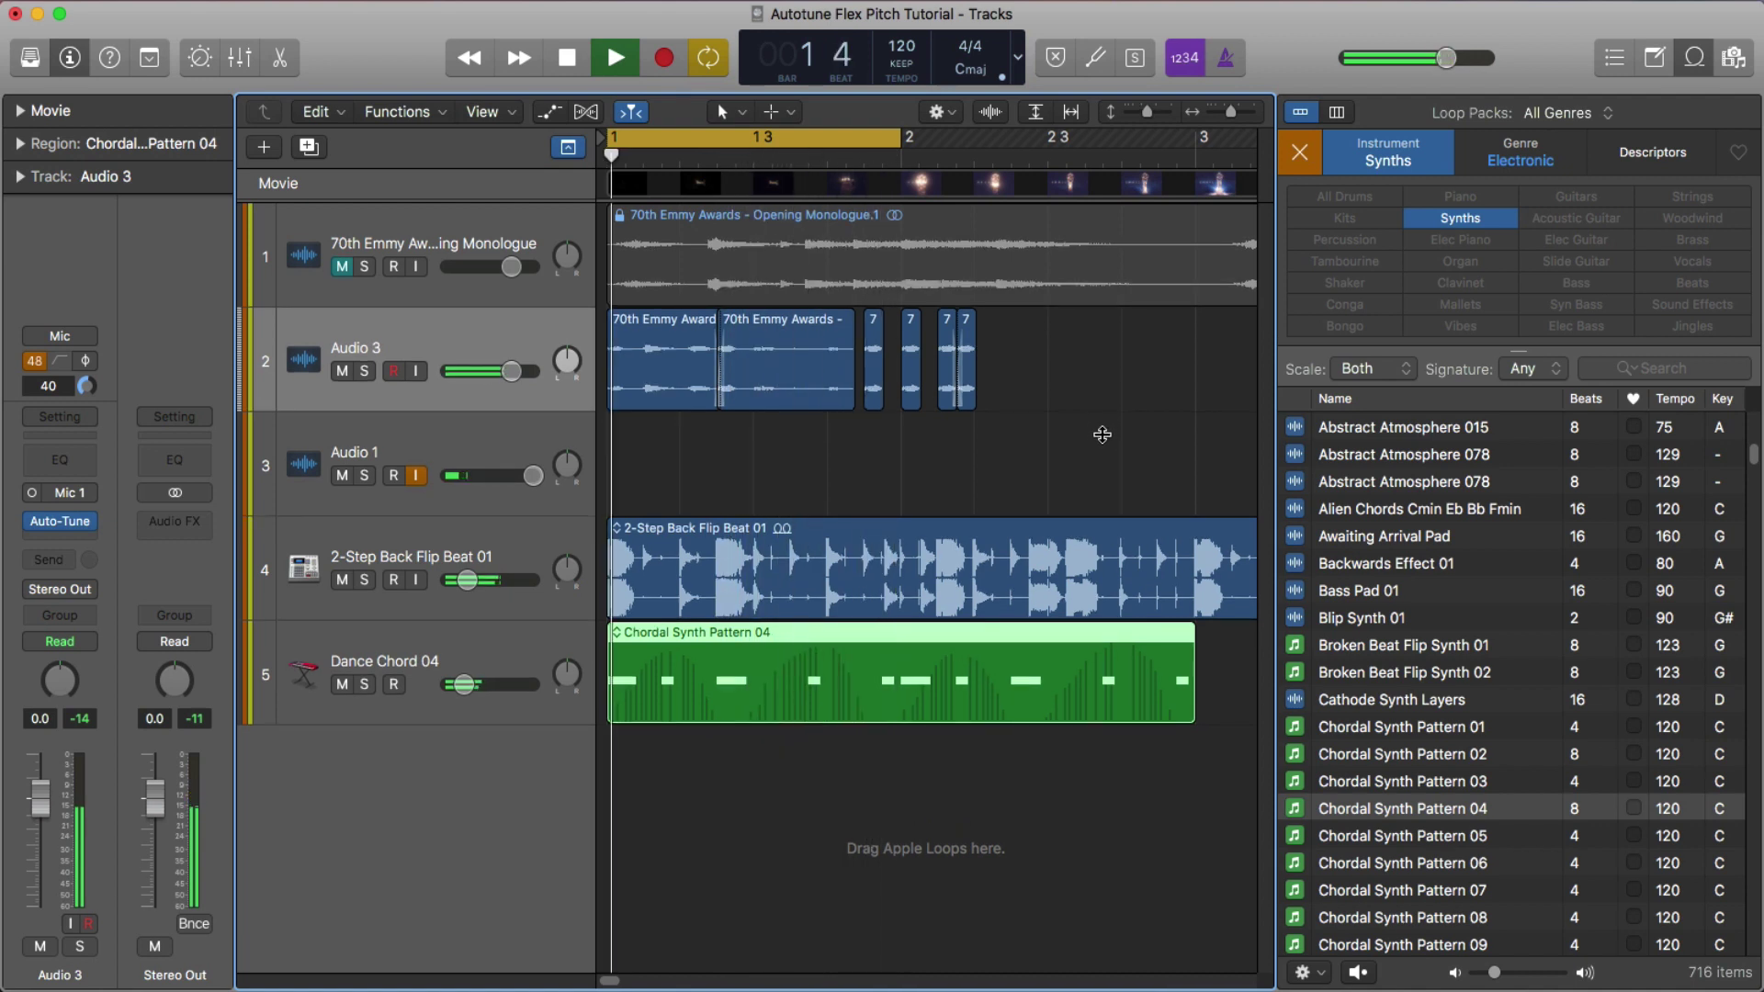
key(space)
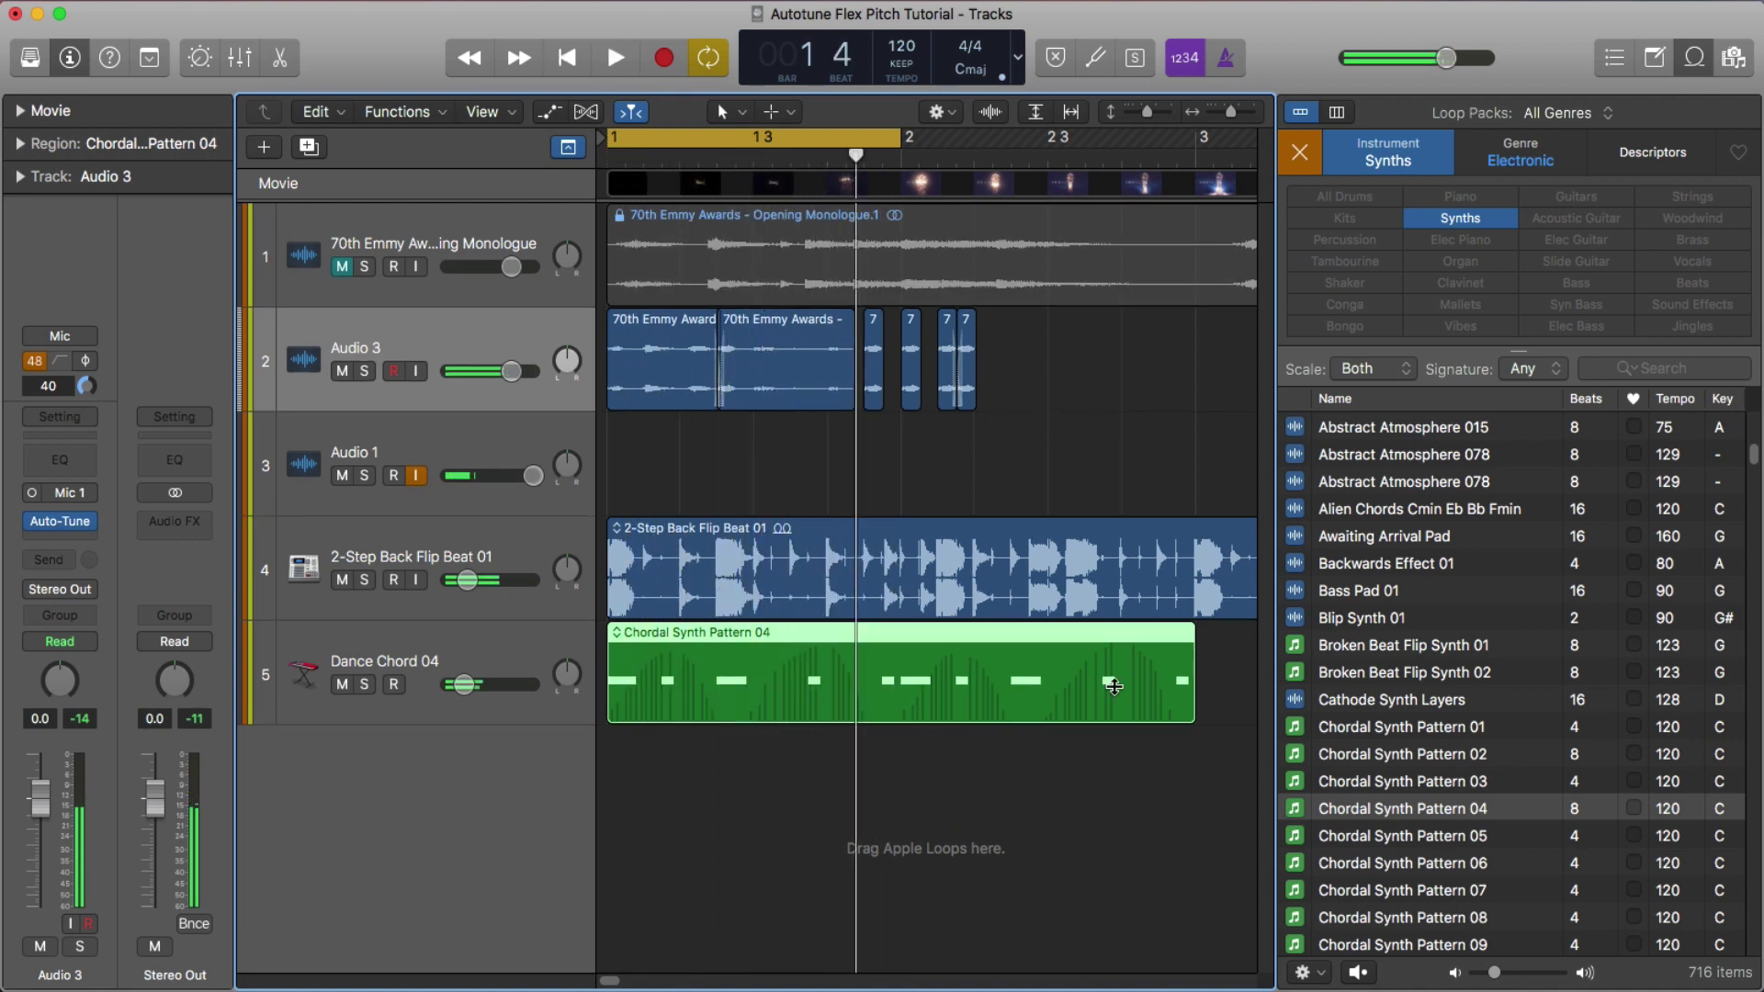
Delete the first two short vocal slices after the phrase on the Audio 3 track
click(1197, 762)
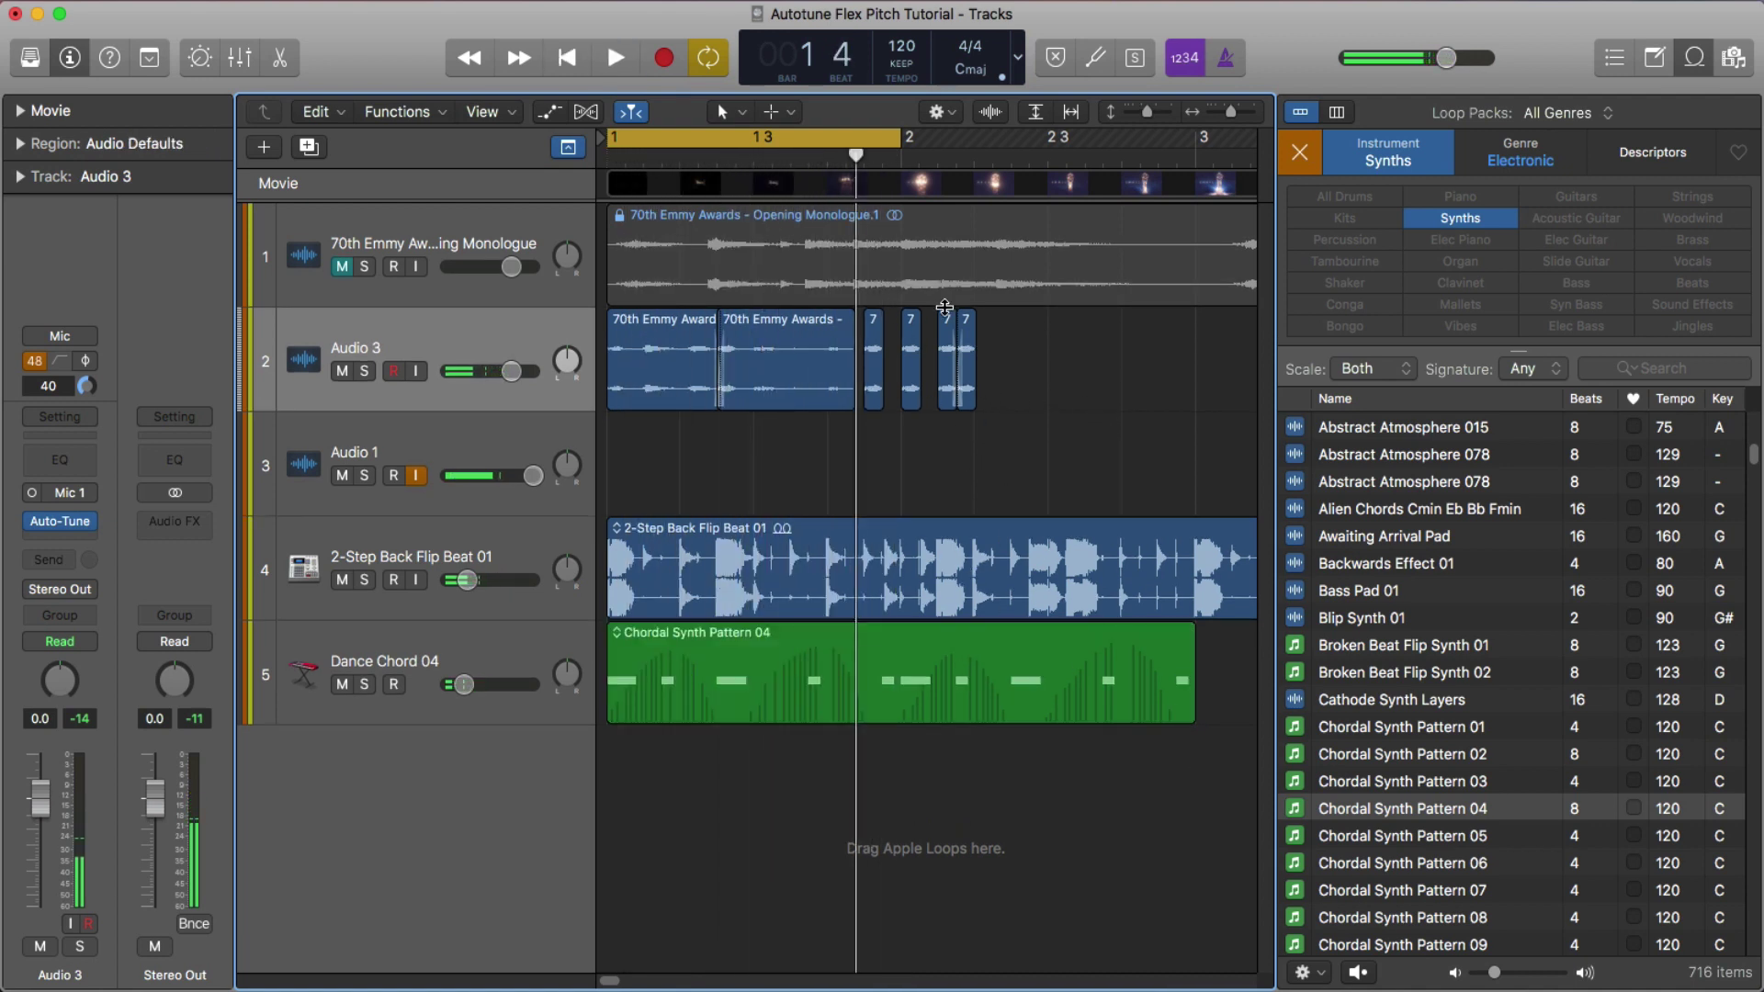
key(super+Right)
key(super+Right)
key(super+Left)
scroll(974, 278, left, 3)
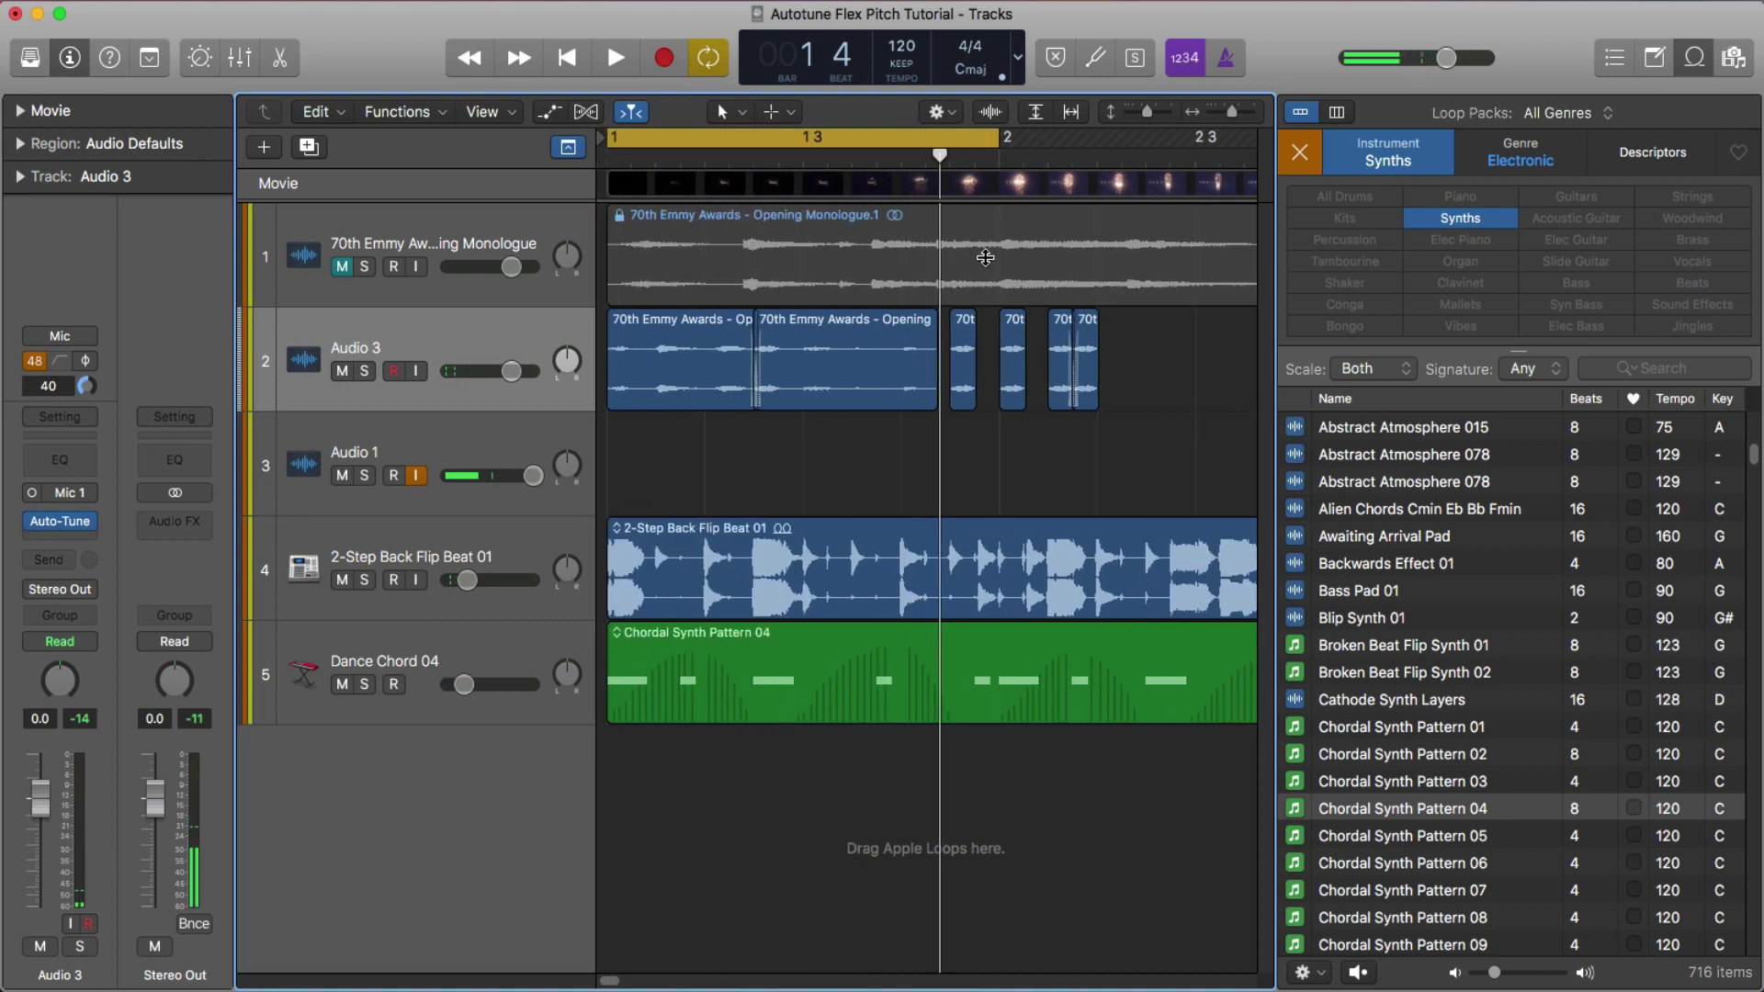
scroll(1112, 363, right, 2)
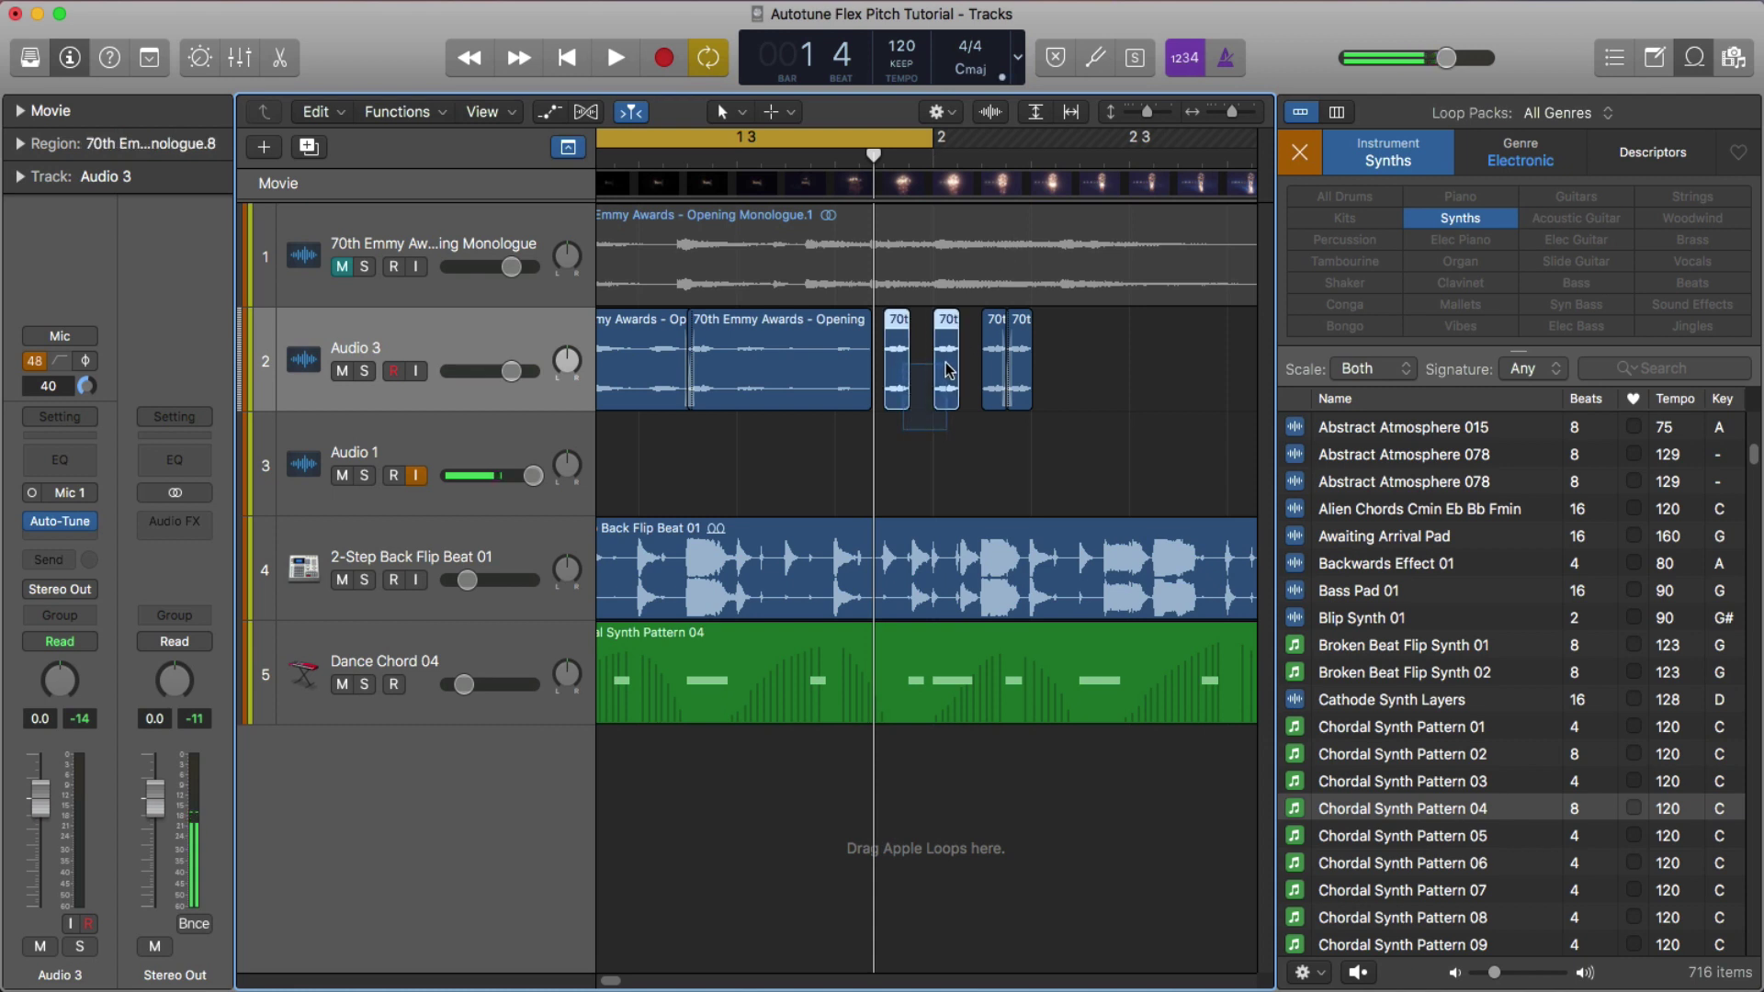
key(Delete)
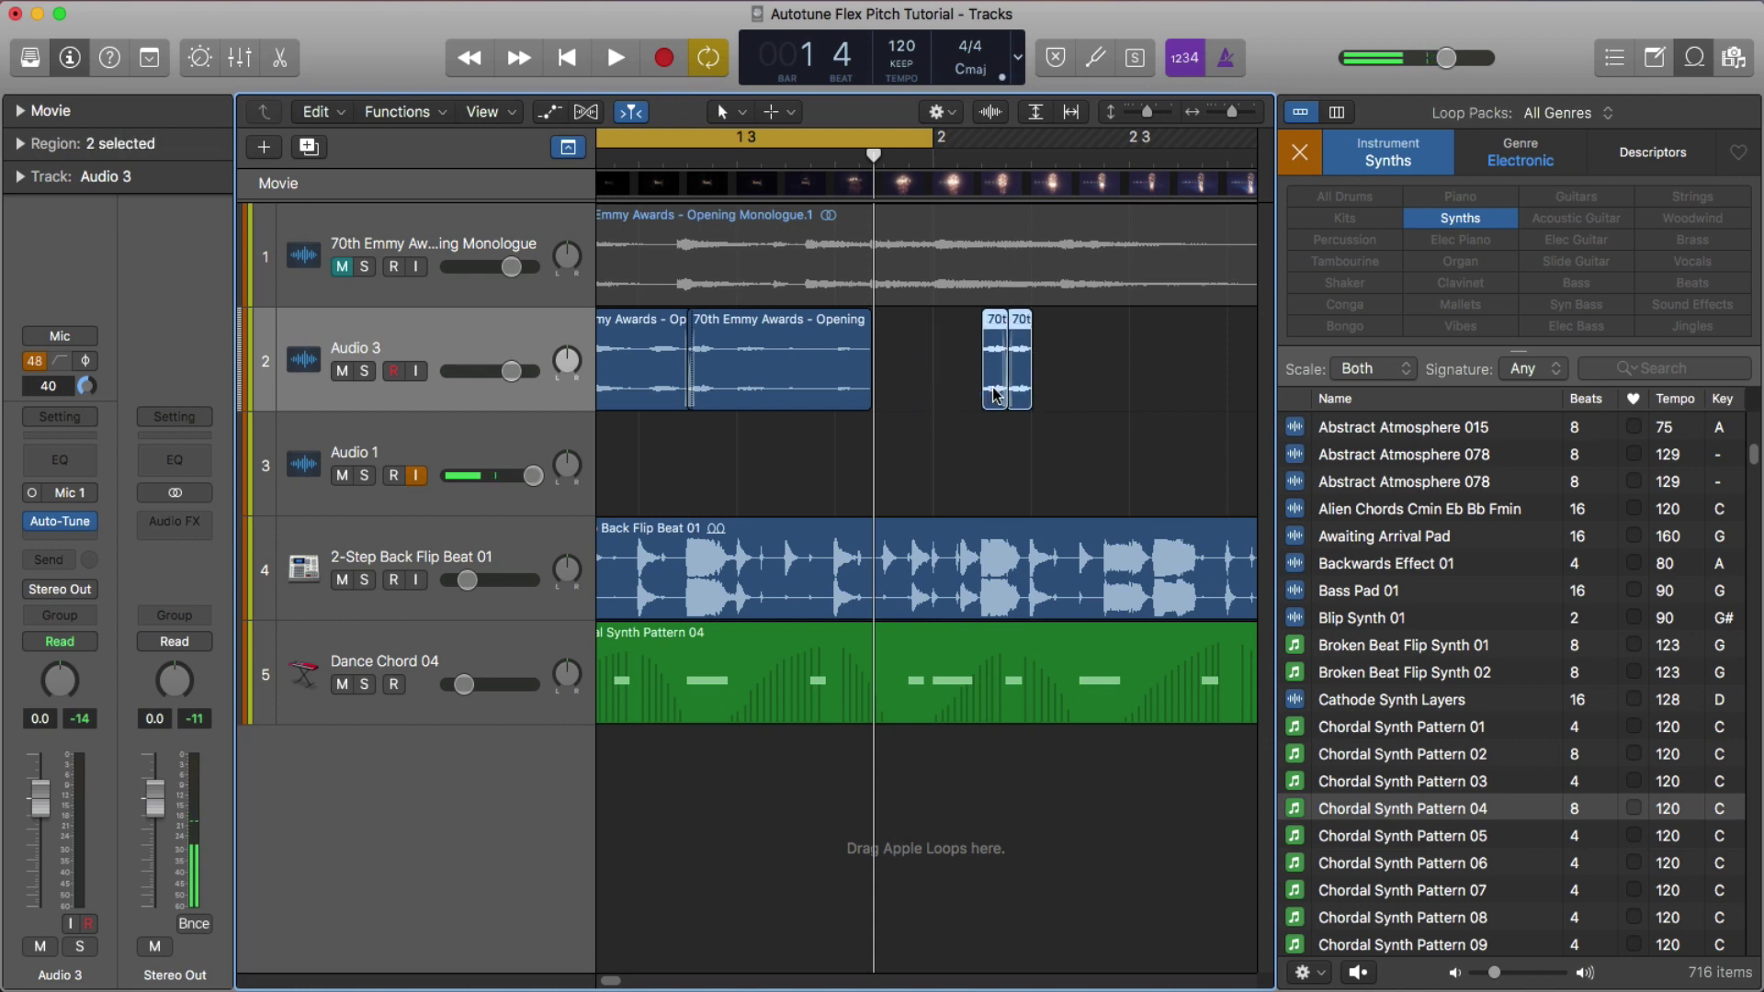
Move the remaining pair of short vocal slices on Audio 3 earlier so they end at bar 2, and play the loop
drag(995, 395, 893, 396)
key(space)
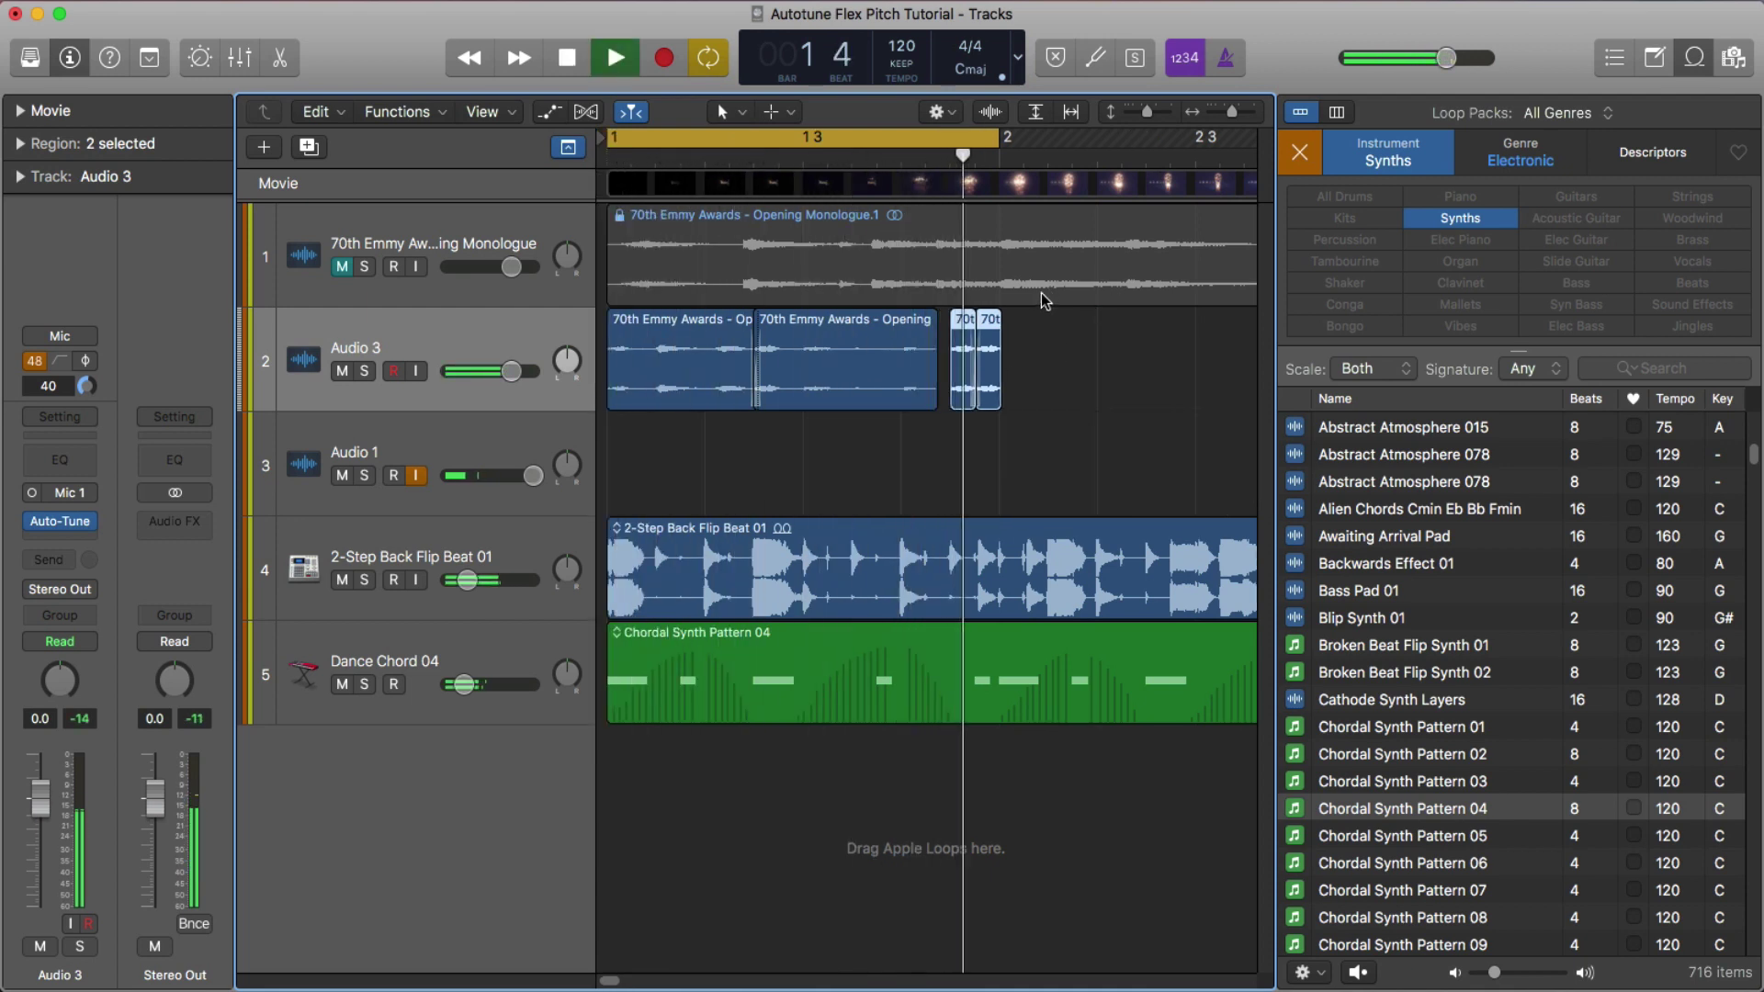
key(super+Up)
key(space)
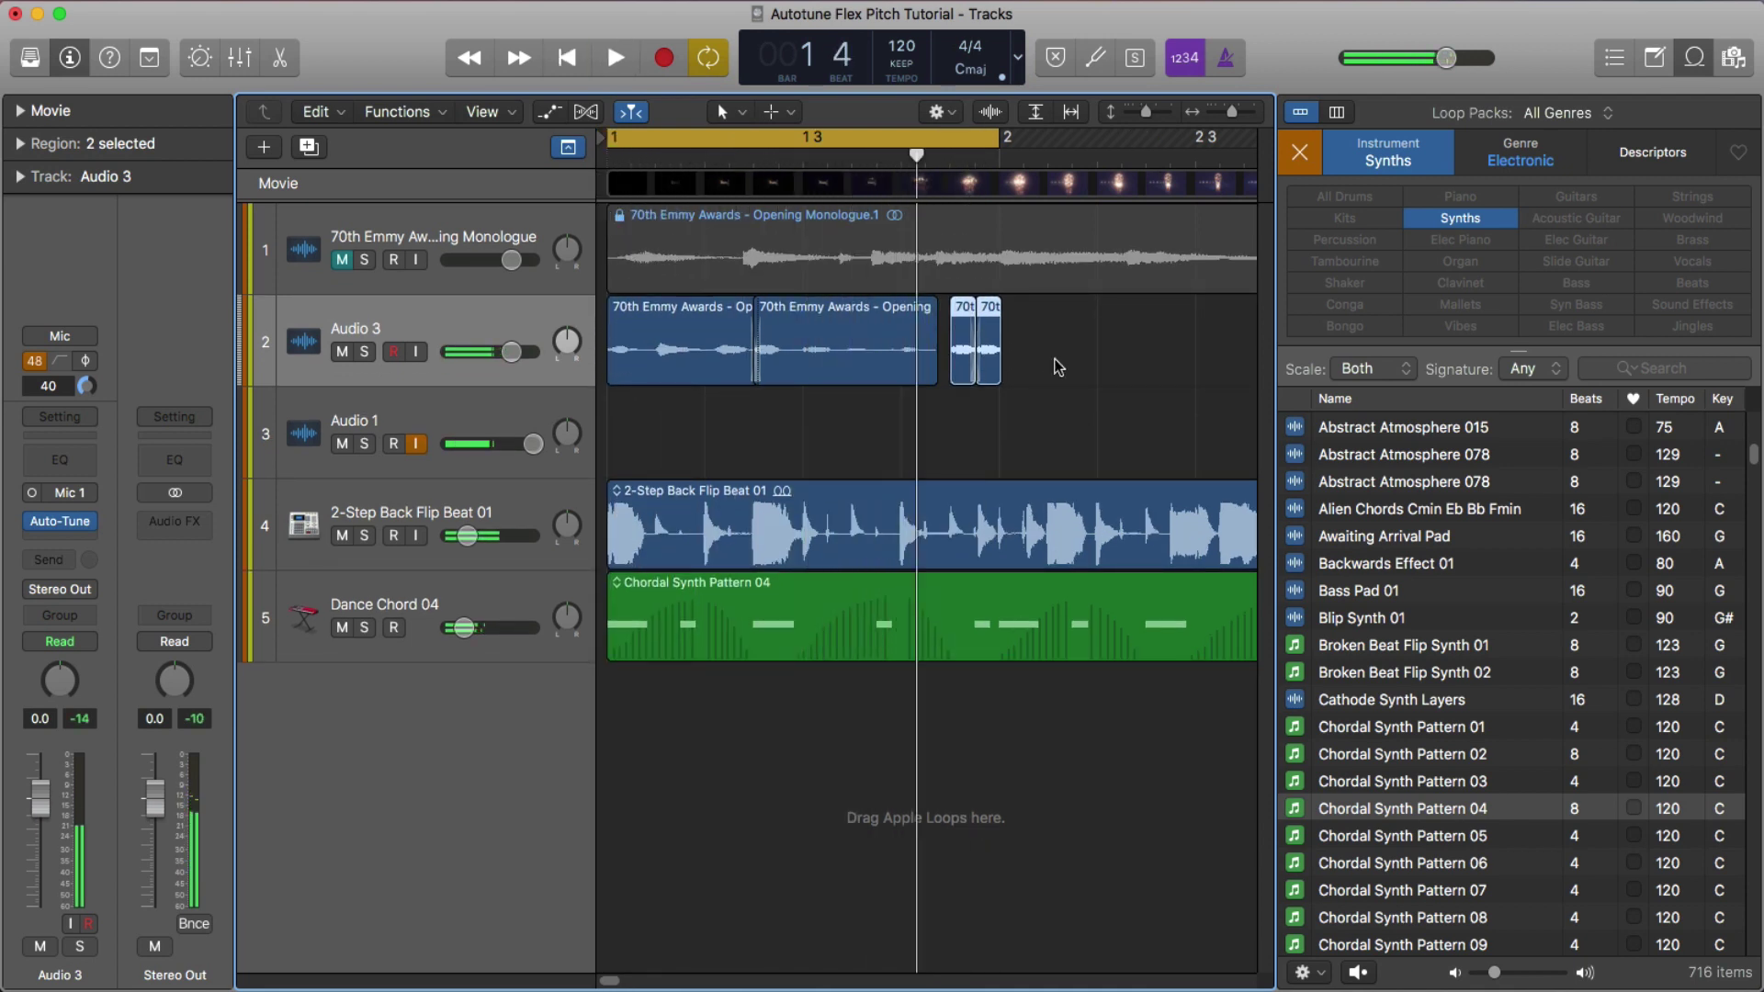
Split the Chordal Synth Pattern 04 region at bar 2
key(super+Left)
click(819, 157)
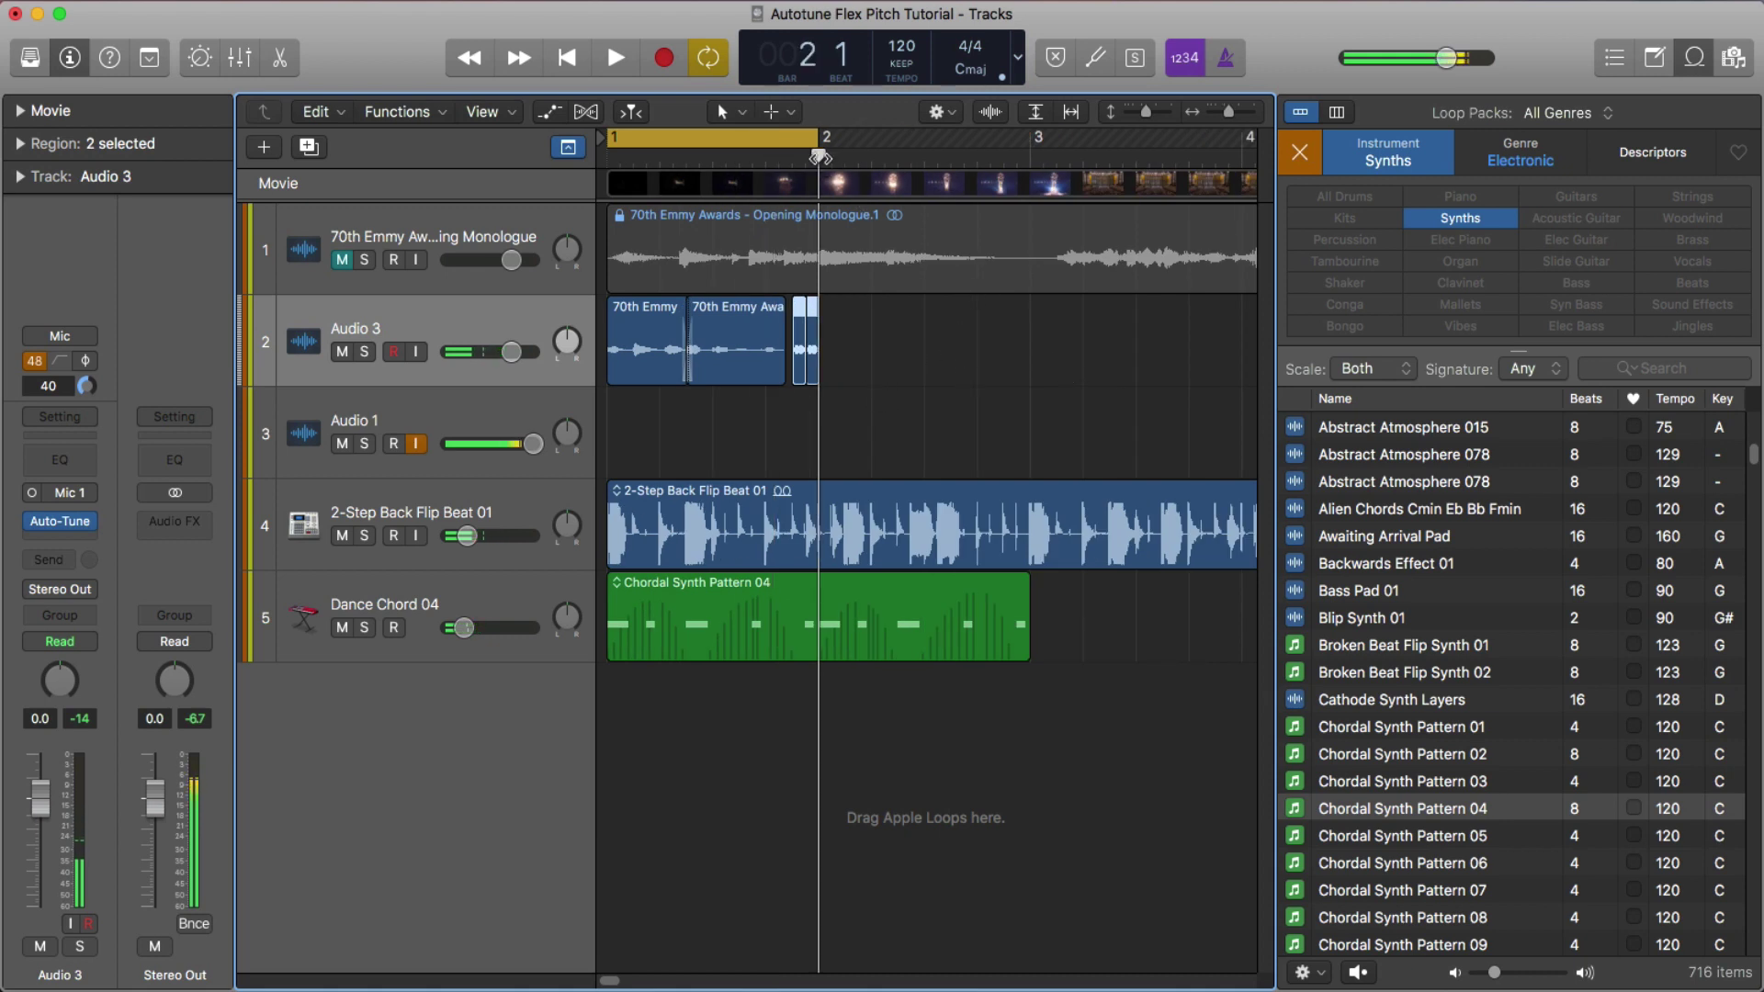
click(839, 643)
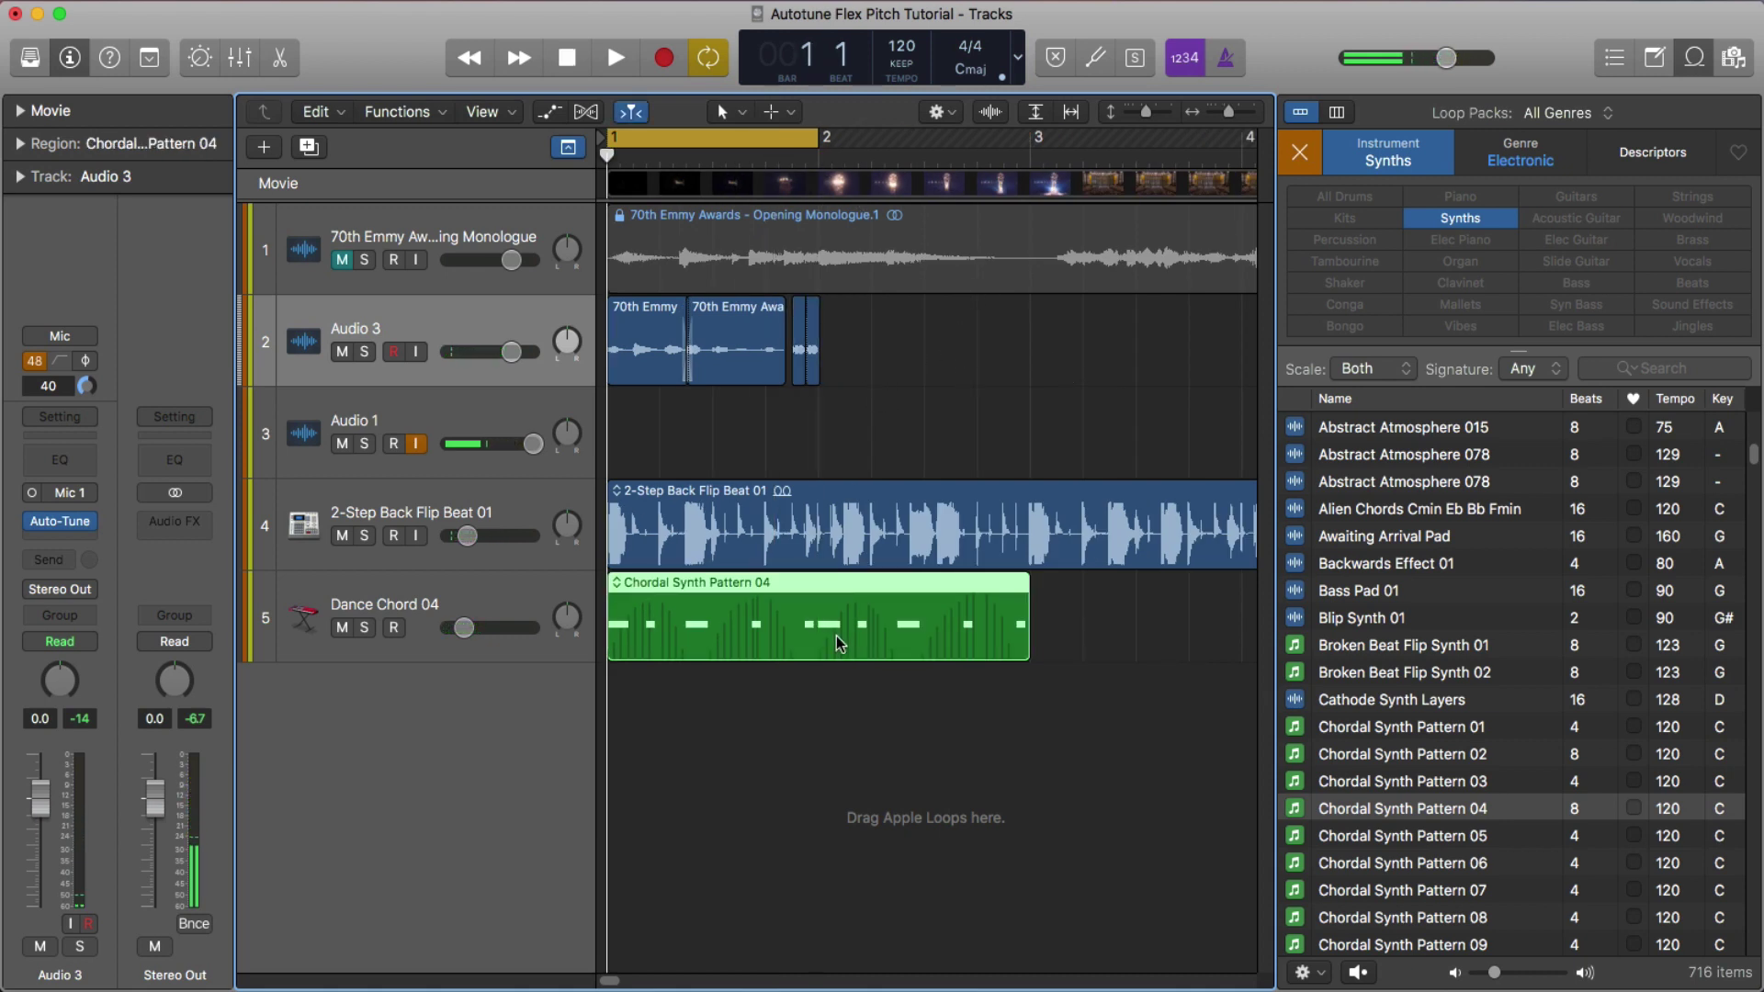
key(super+t)
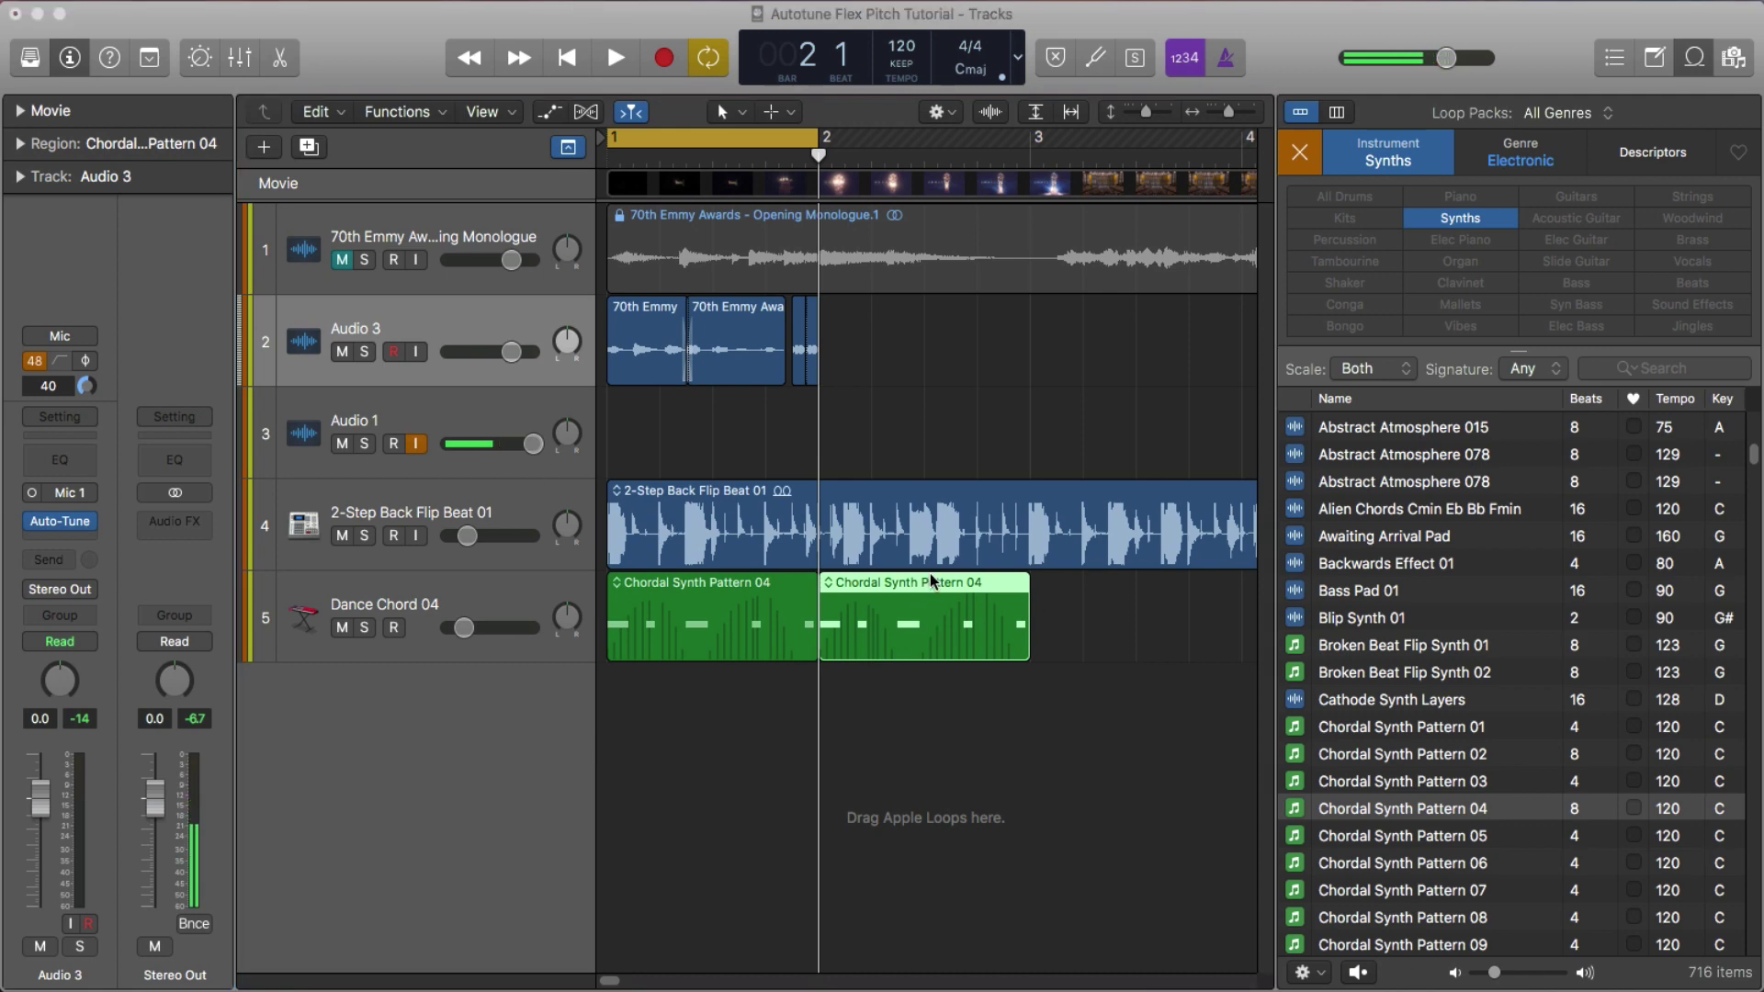
Open the second Chordal Synth Pattern 04 region in the Piano Roll and transpose all its notes down two semitones
key(super+4)
drag(504, 51, 281, 10)
drag(1247, 353, 665, 742)
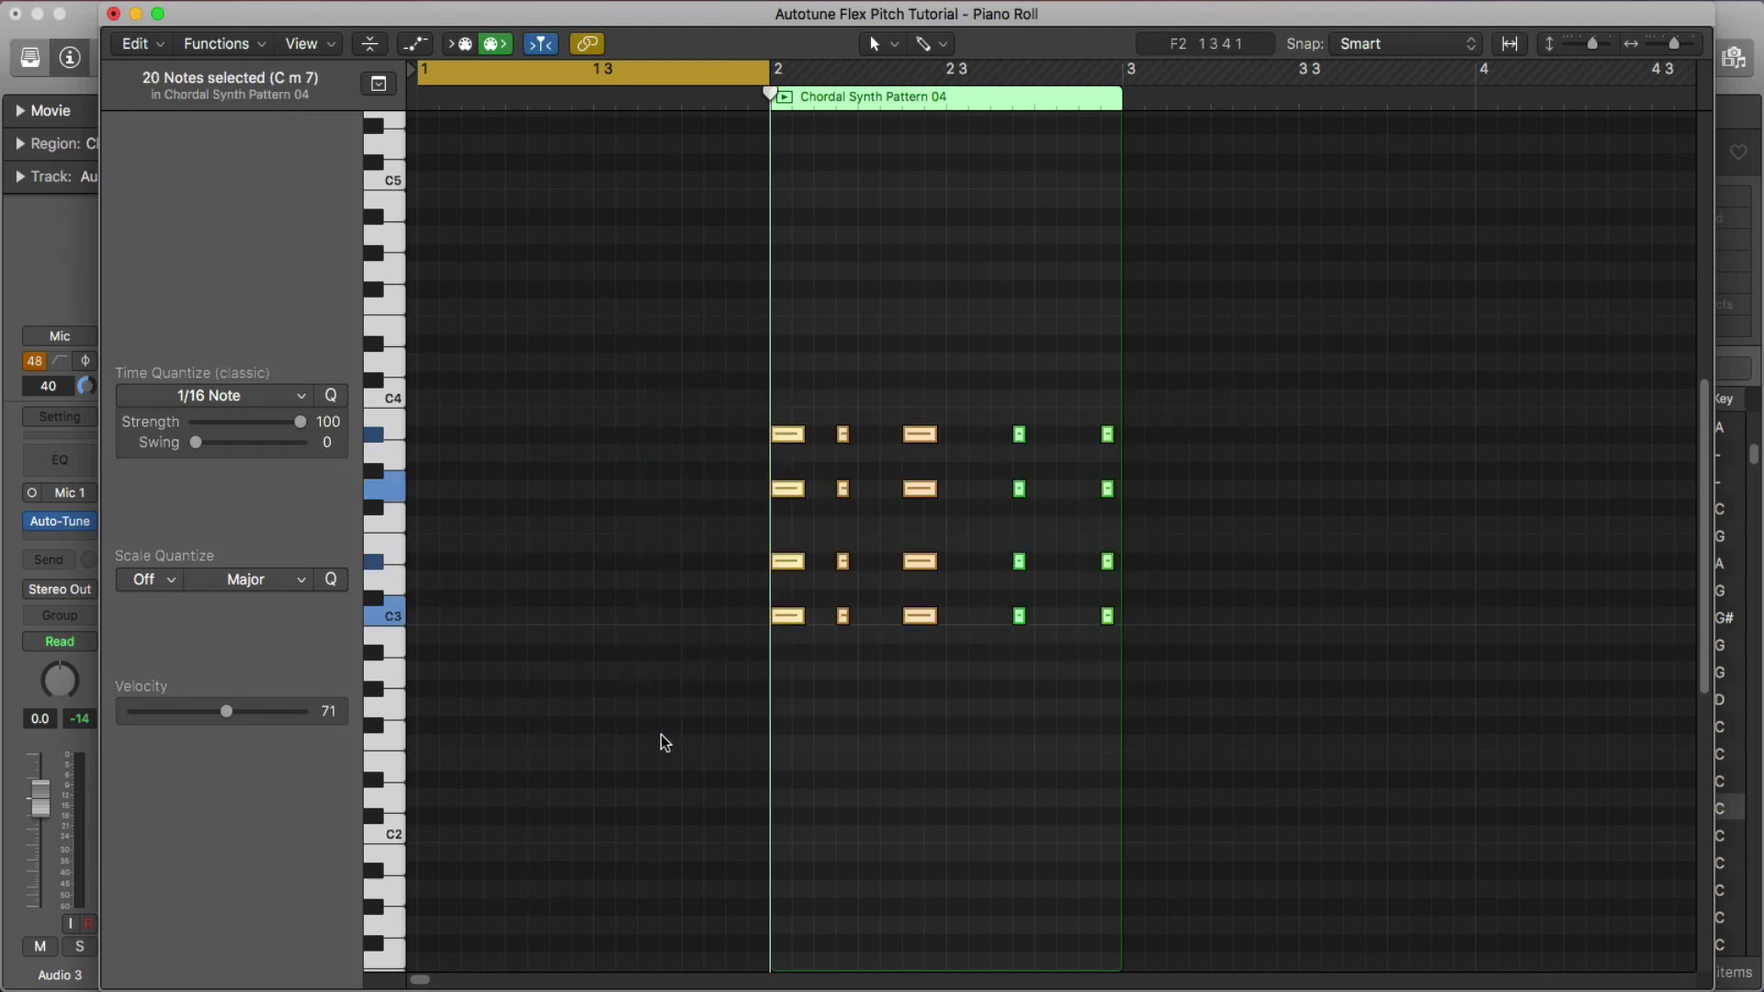
drag(786, 629, 786, 666)
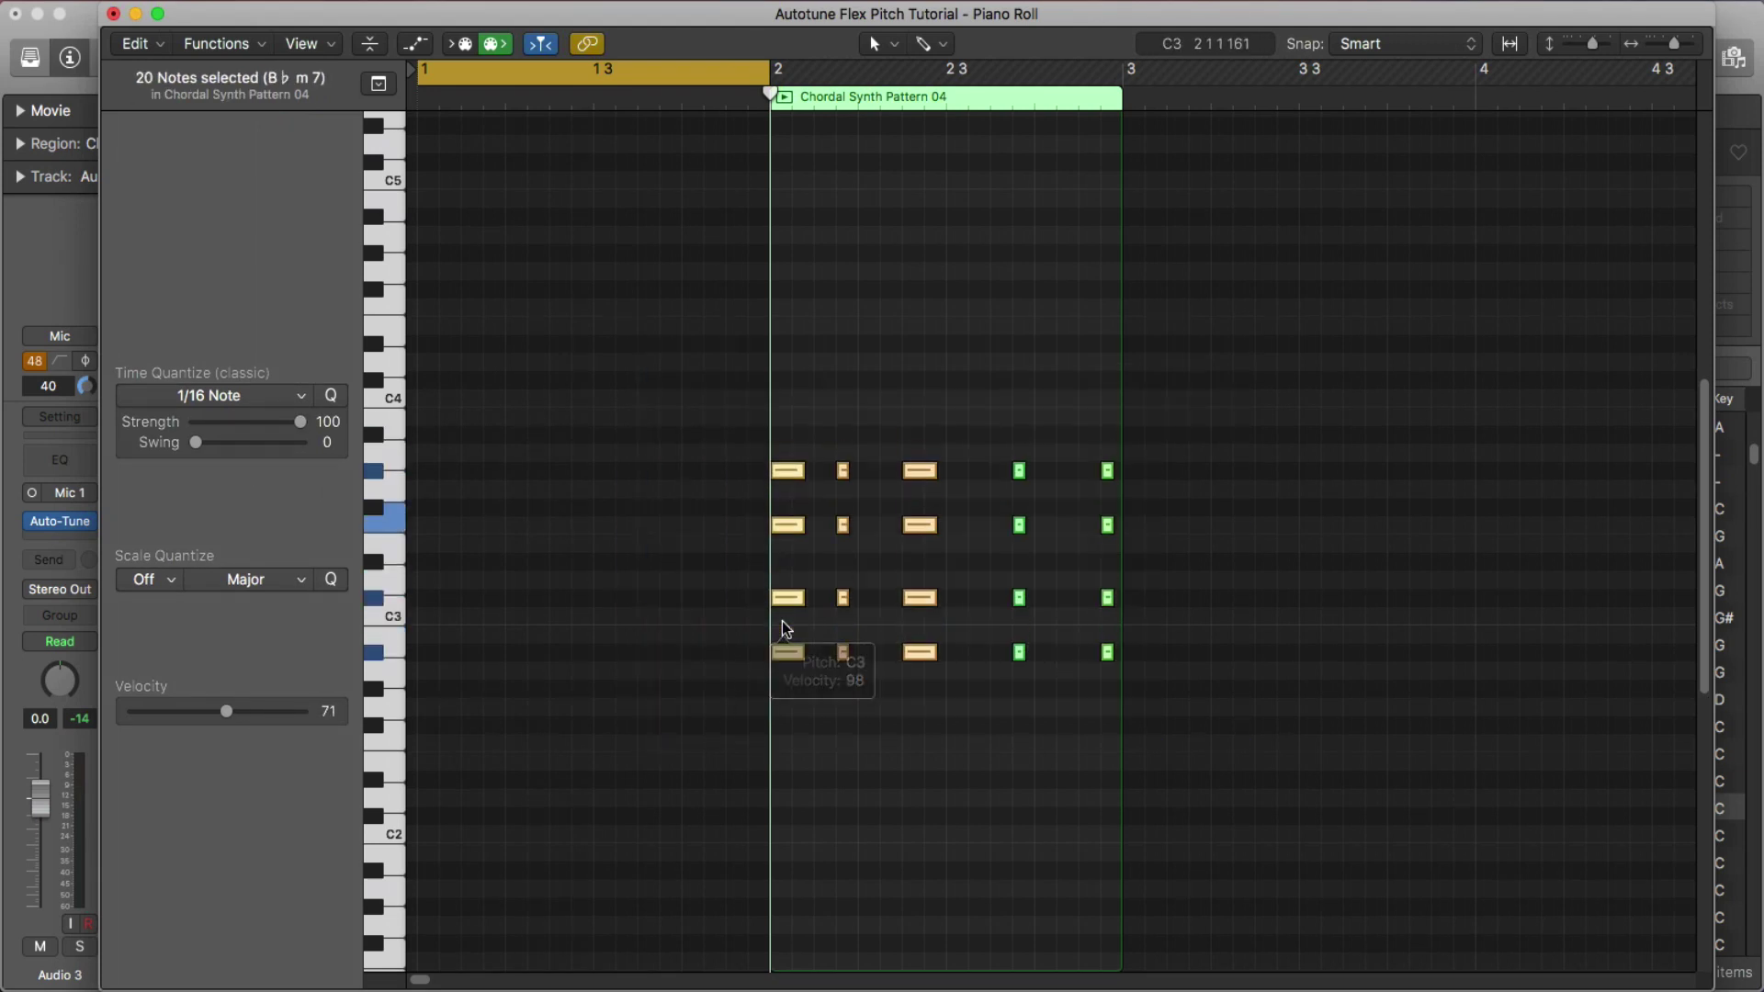
Extend the cycle range to bar 3, close the Piano Roll, and play both synth chords with the beat
key(space)
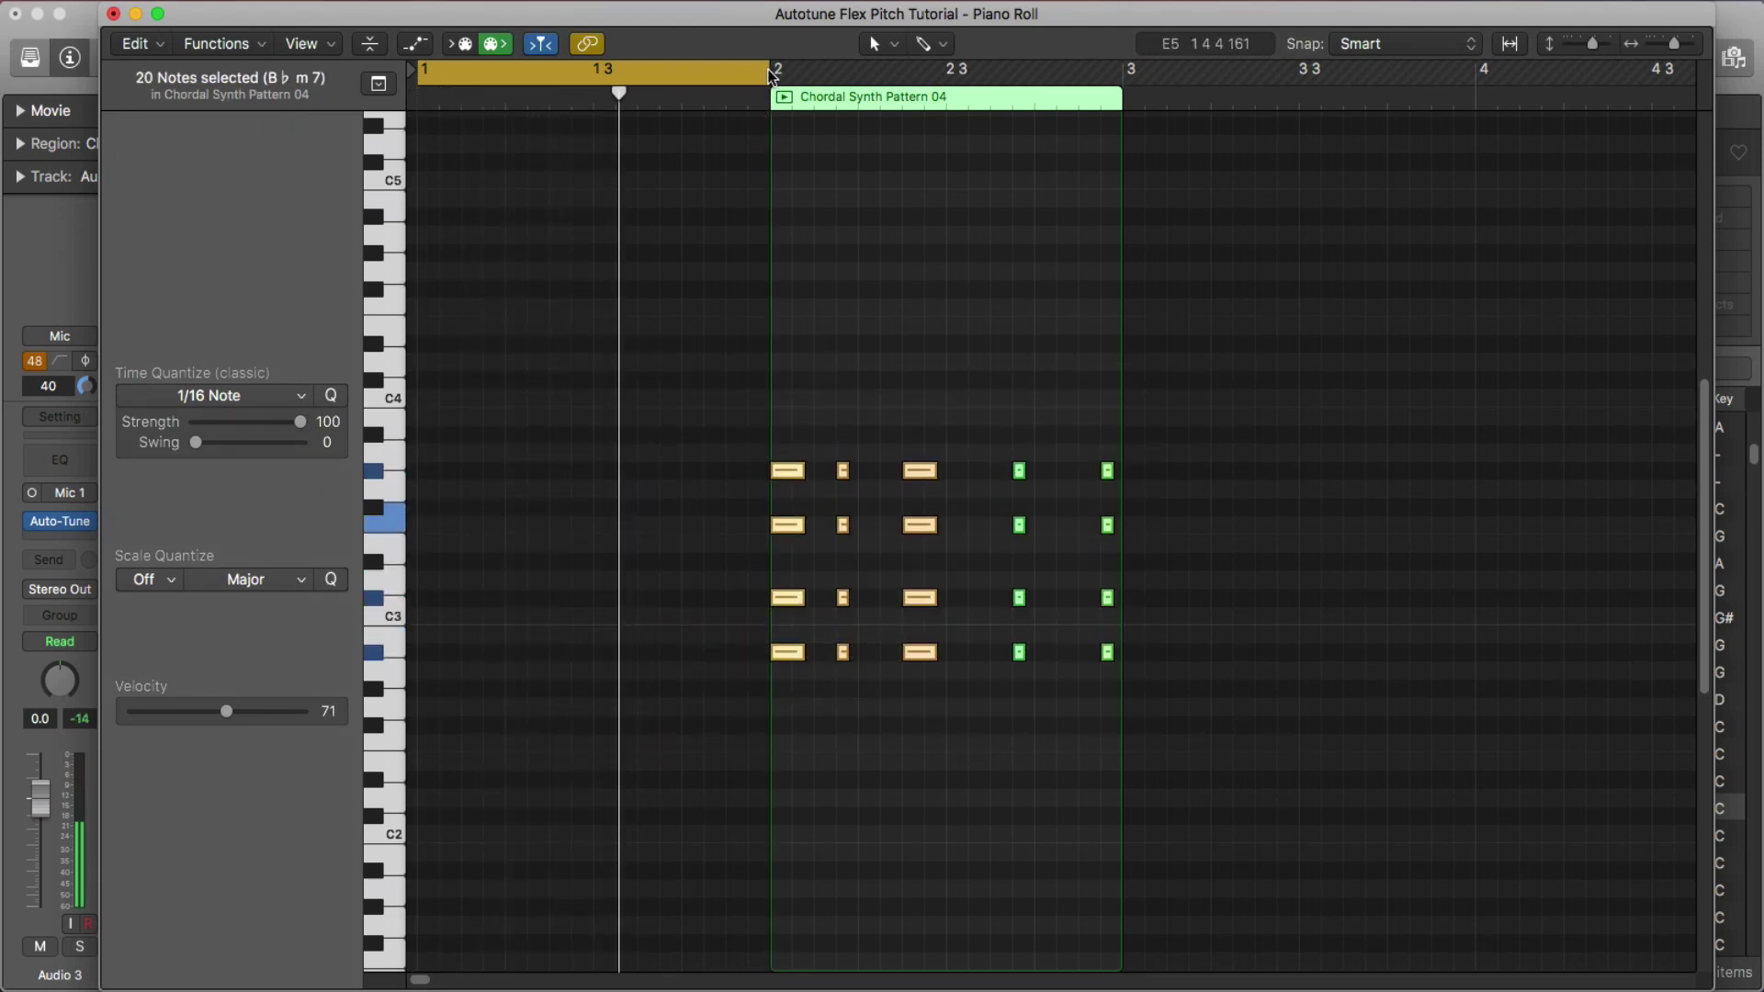
drag(770, 71, 1125, 69)
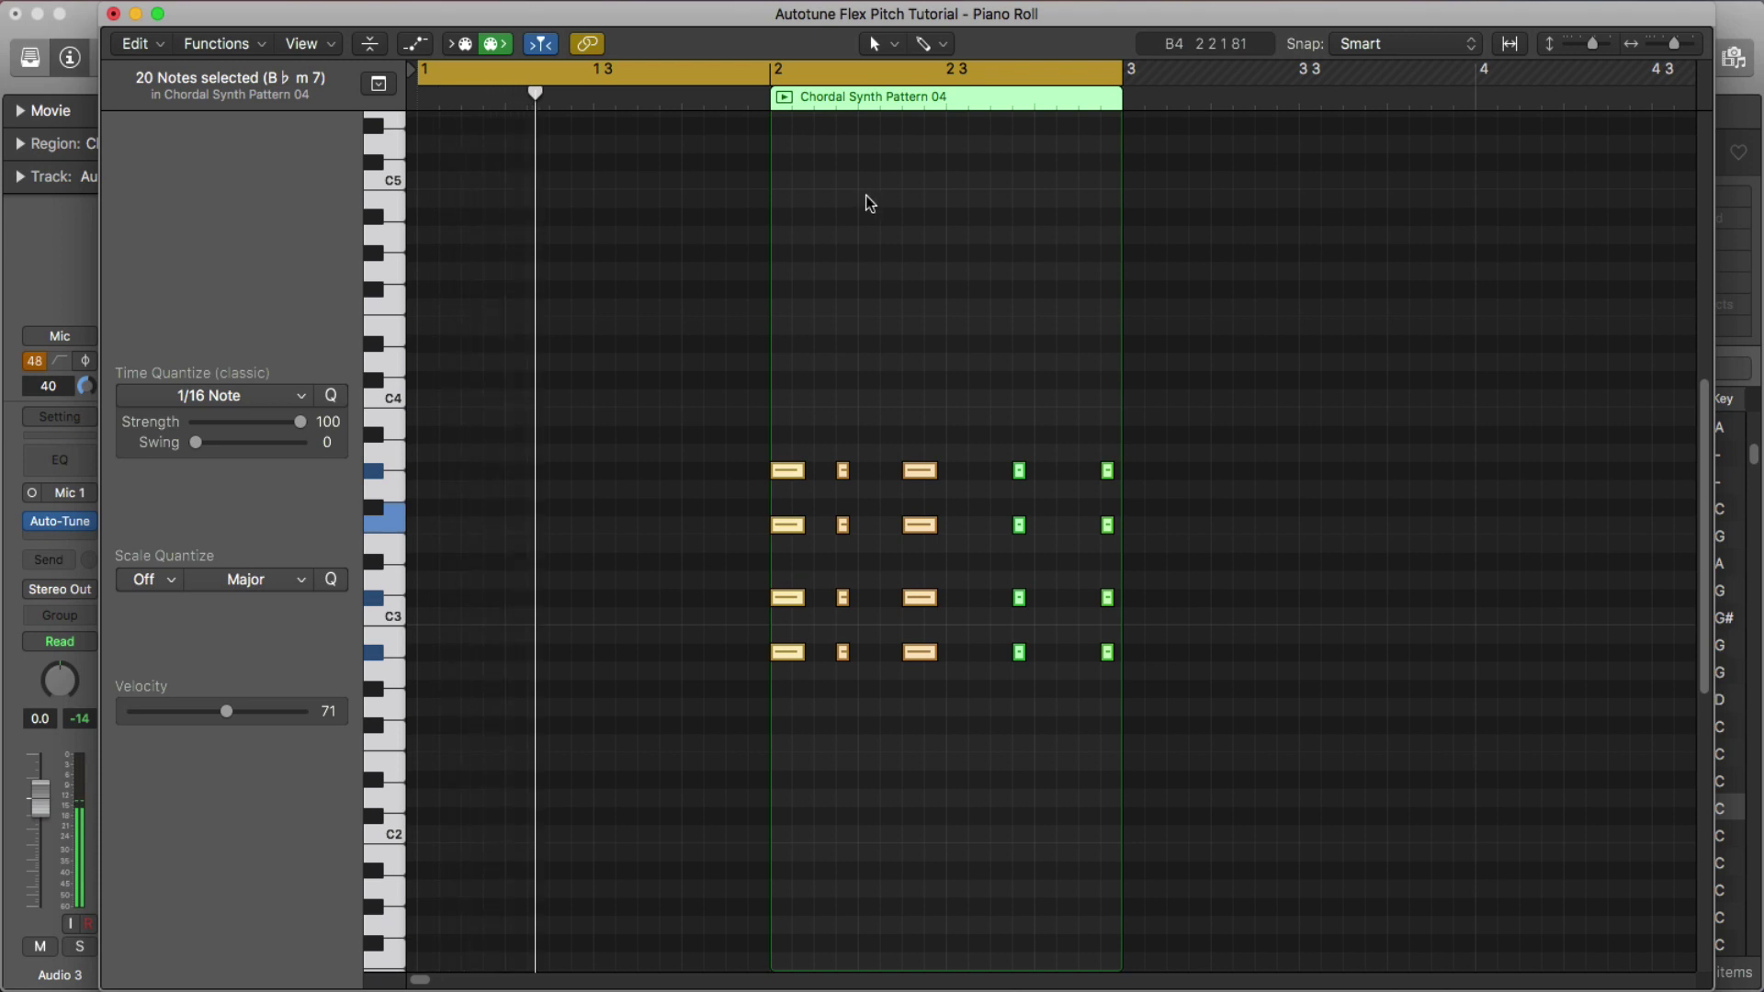
key(super+w)
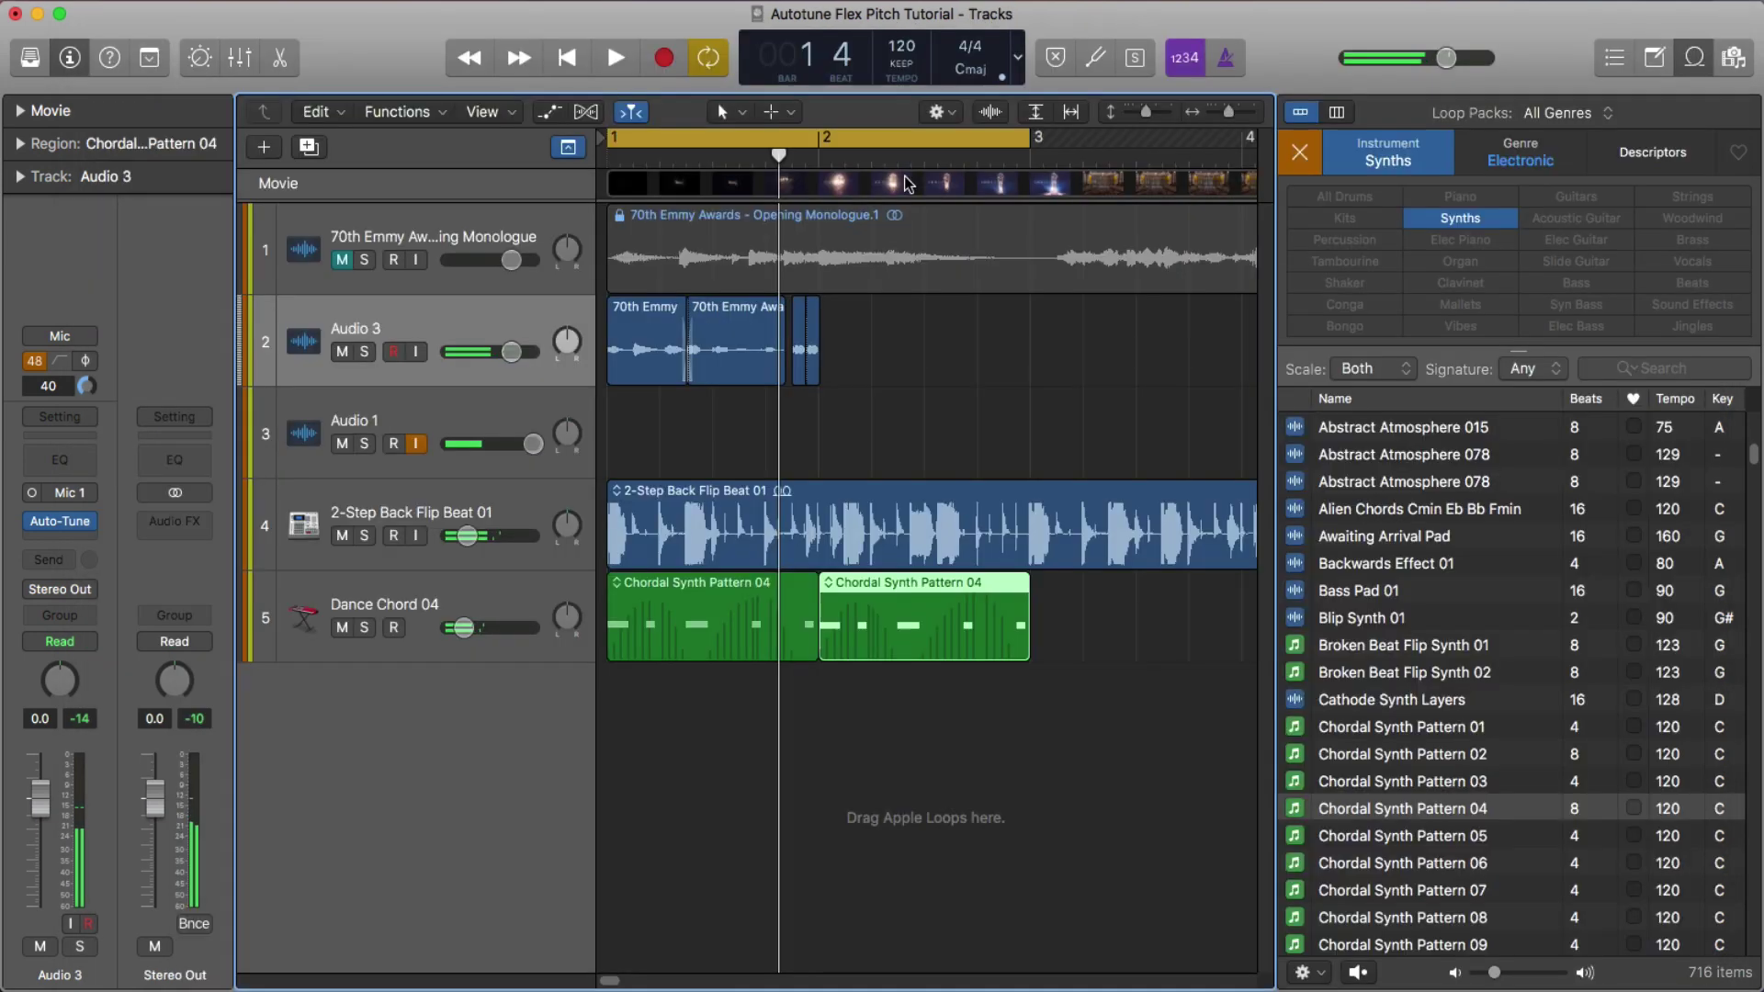
key(space)
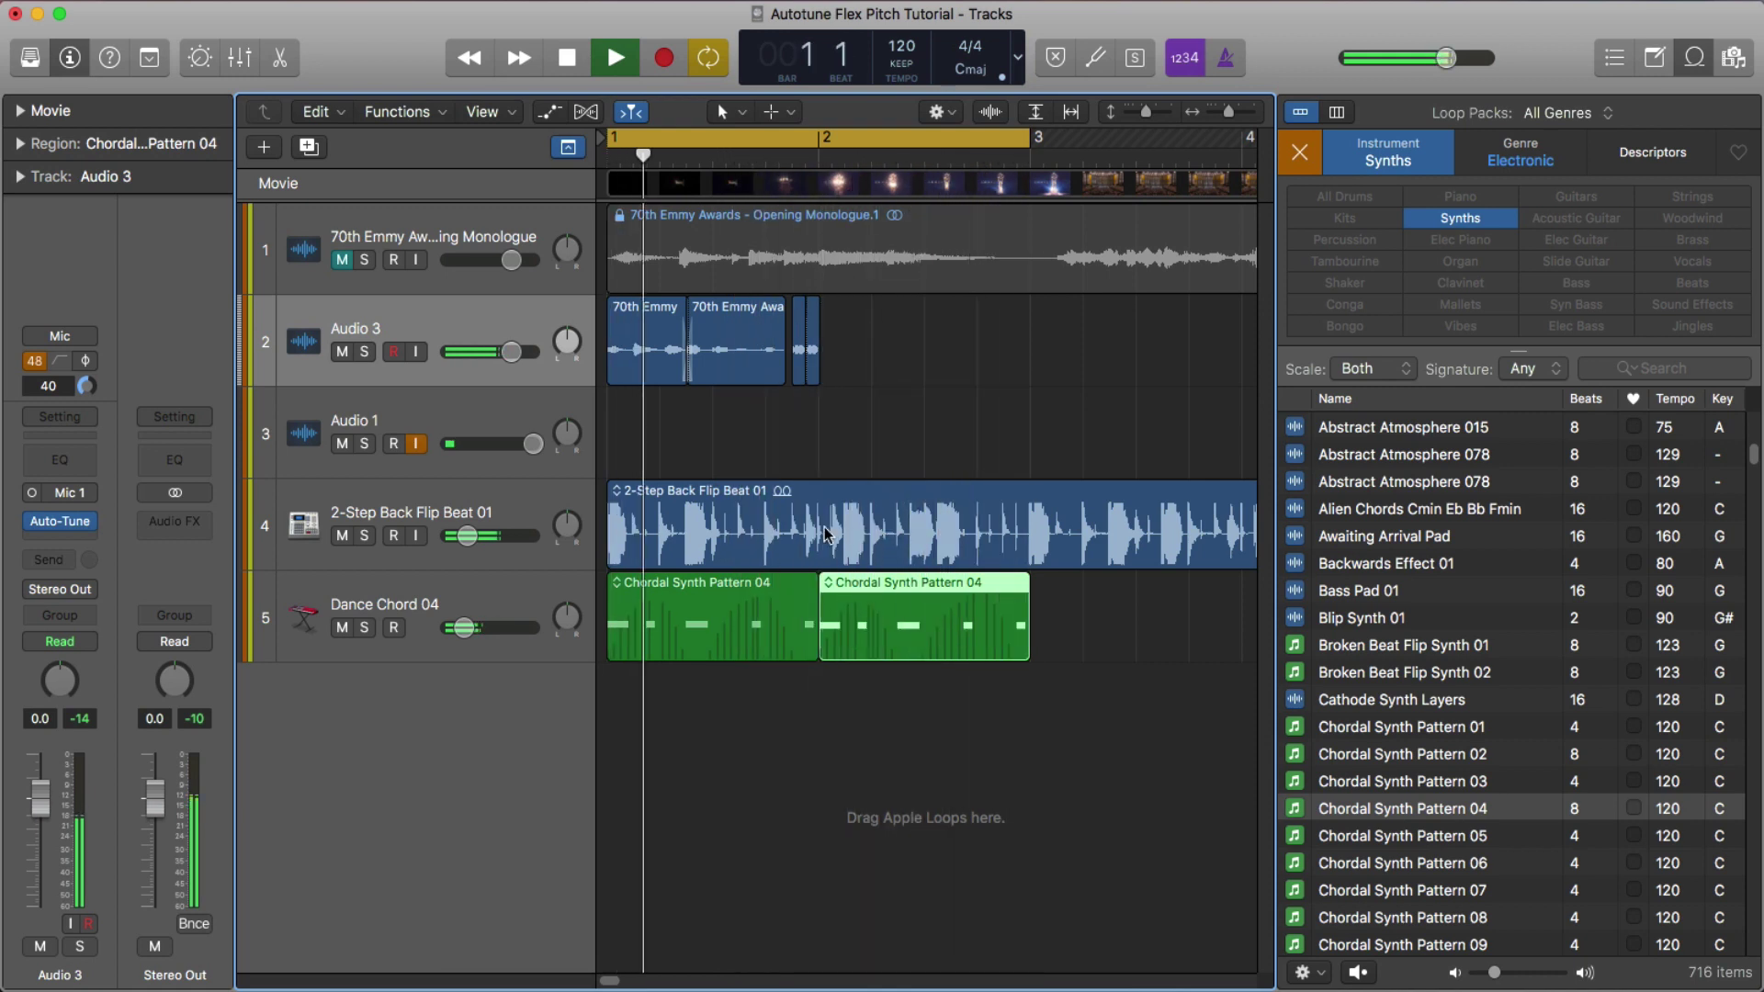
key(space)
Copy the four Audio 3 vocal regions from bar 1 to bar 2 and play the two-bar arrangement
drag(896, 348, 855, 352)
key(super+Left)
key(super+Left)
key(super+Left)
key(super+Left)
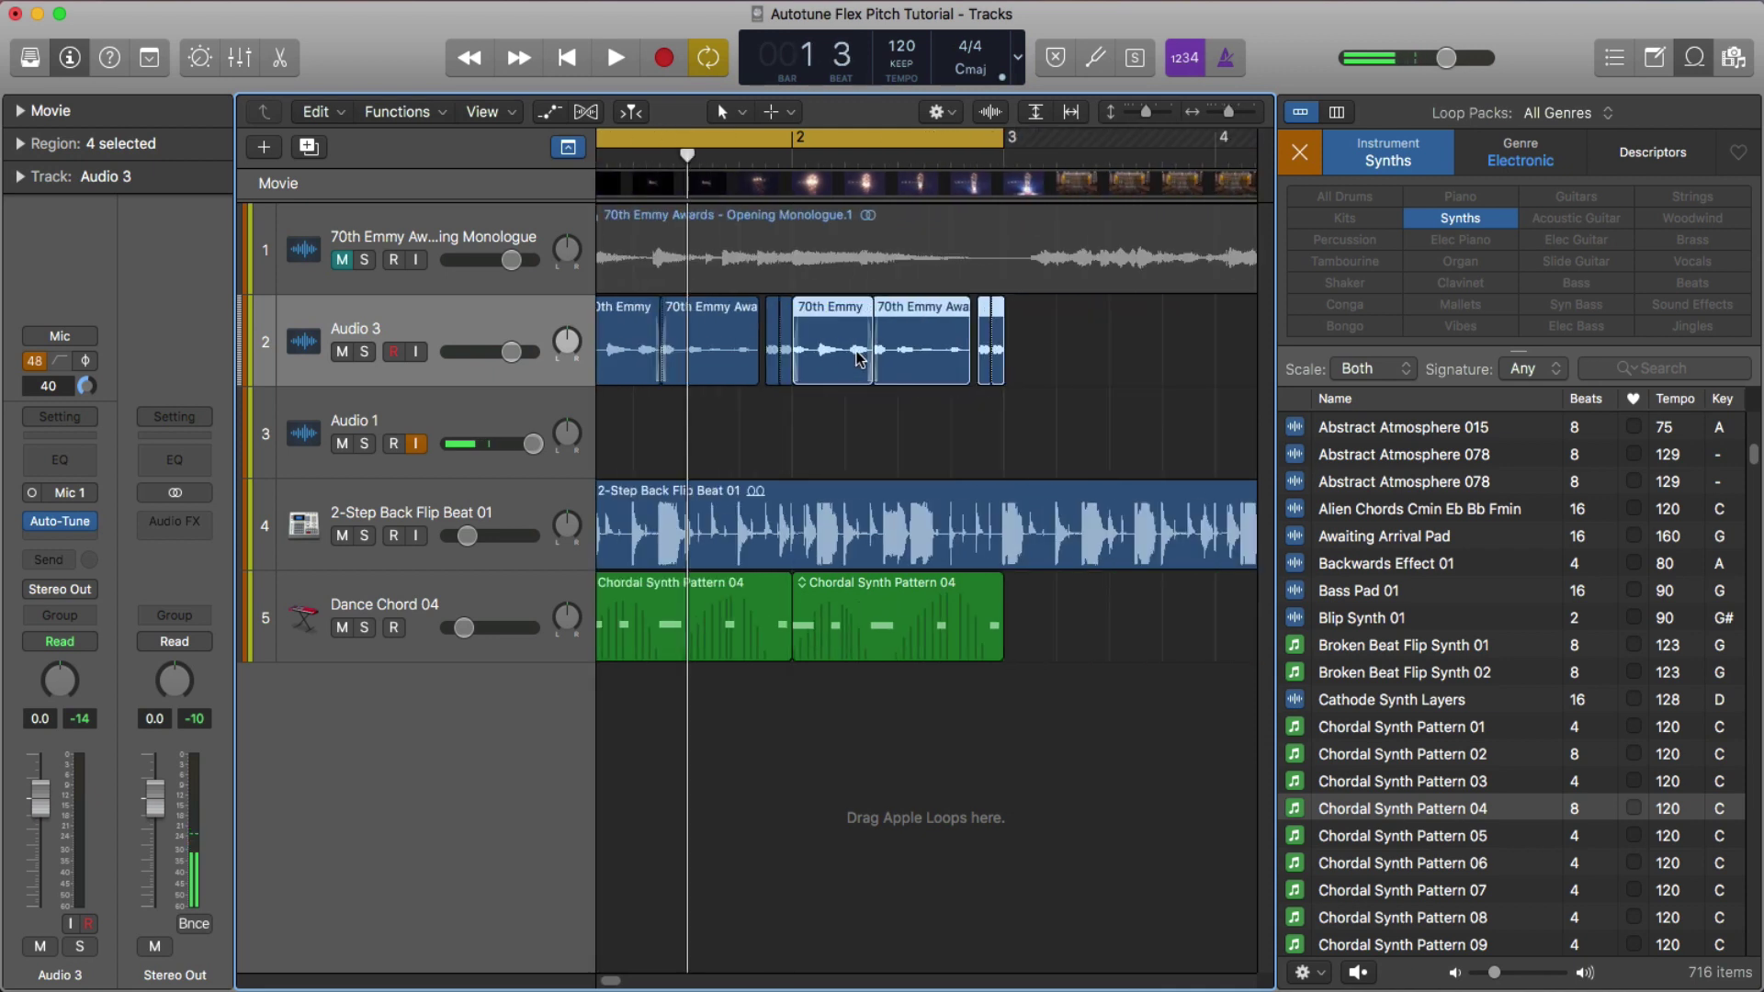
key(space)
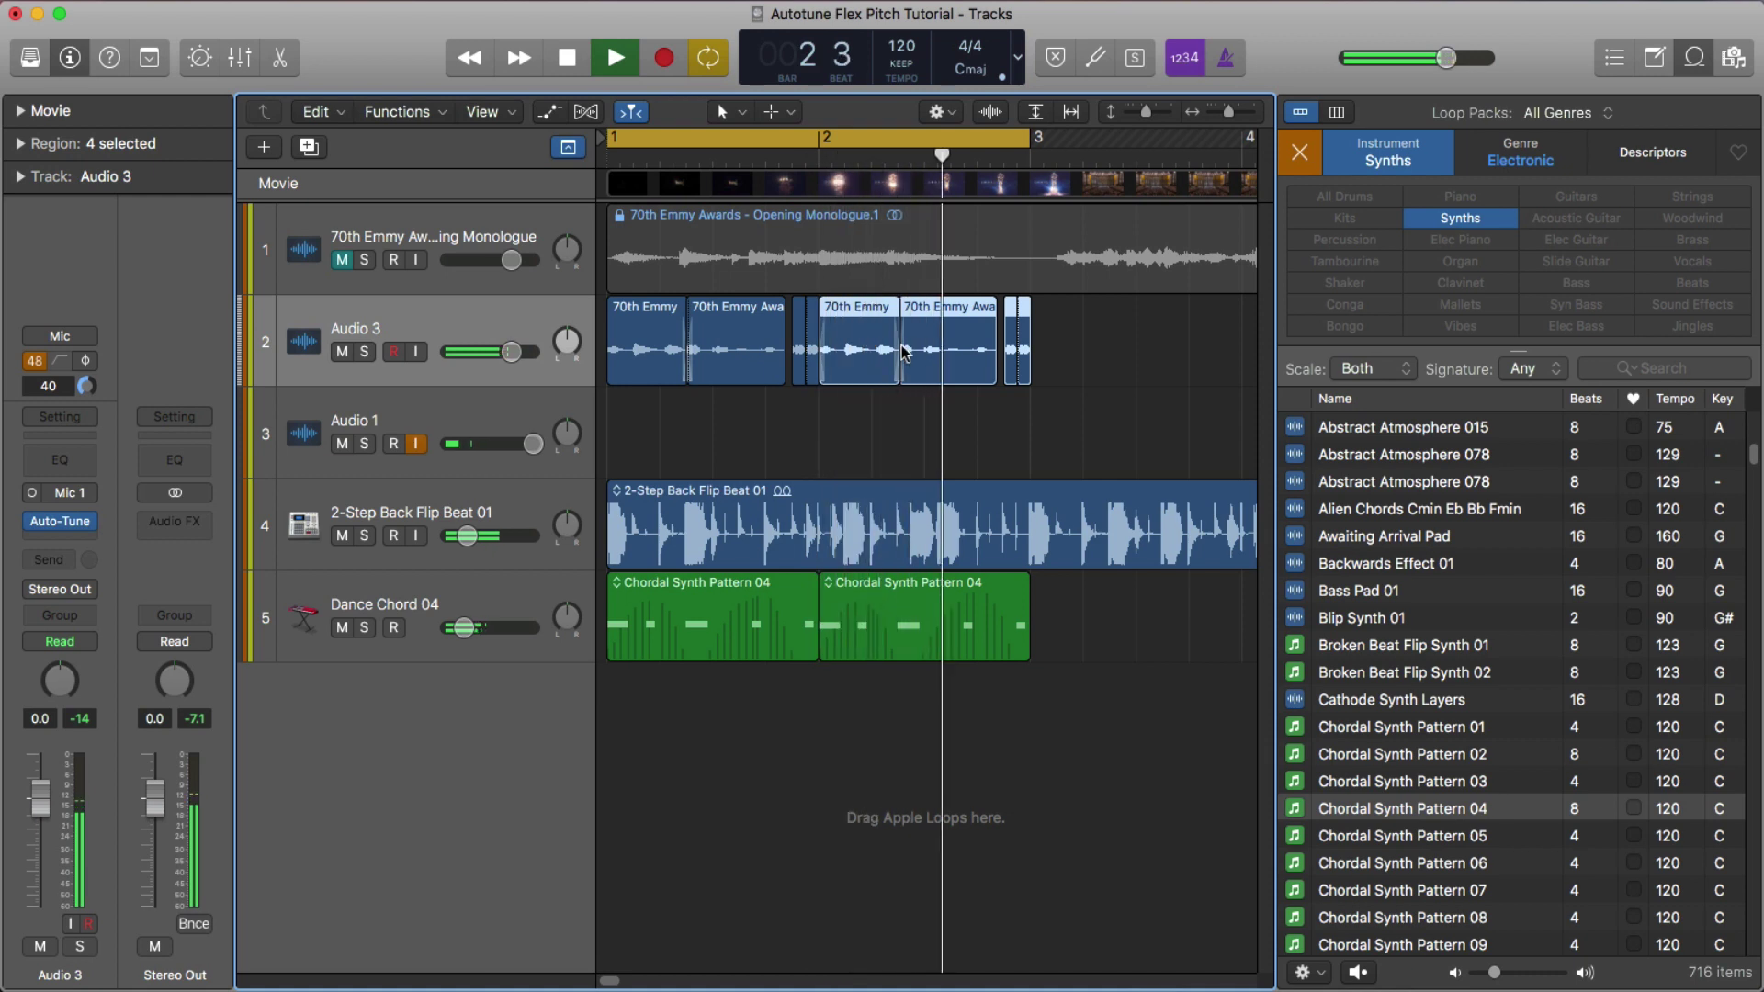
Stop playback, open Auto-Tune on the Audio 3 track and set the track's automation mode to Touch
key(space)
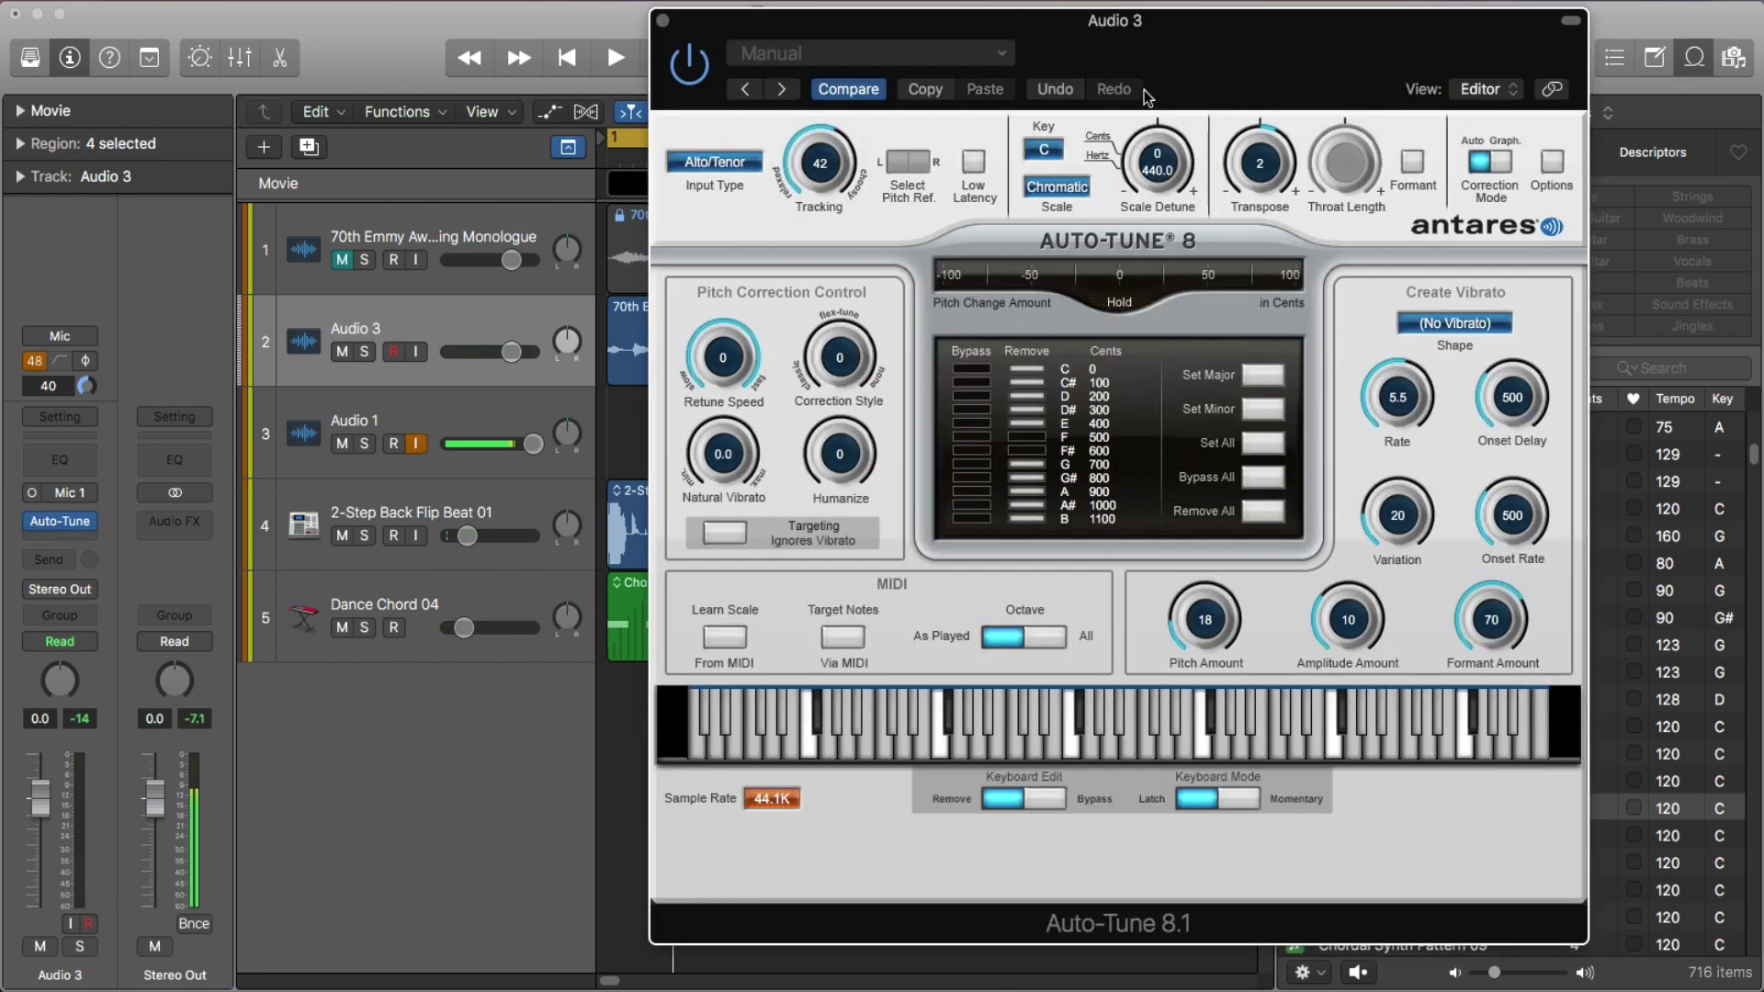
drag(1119, 36, 1189, 70)
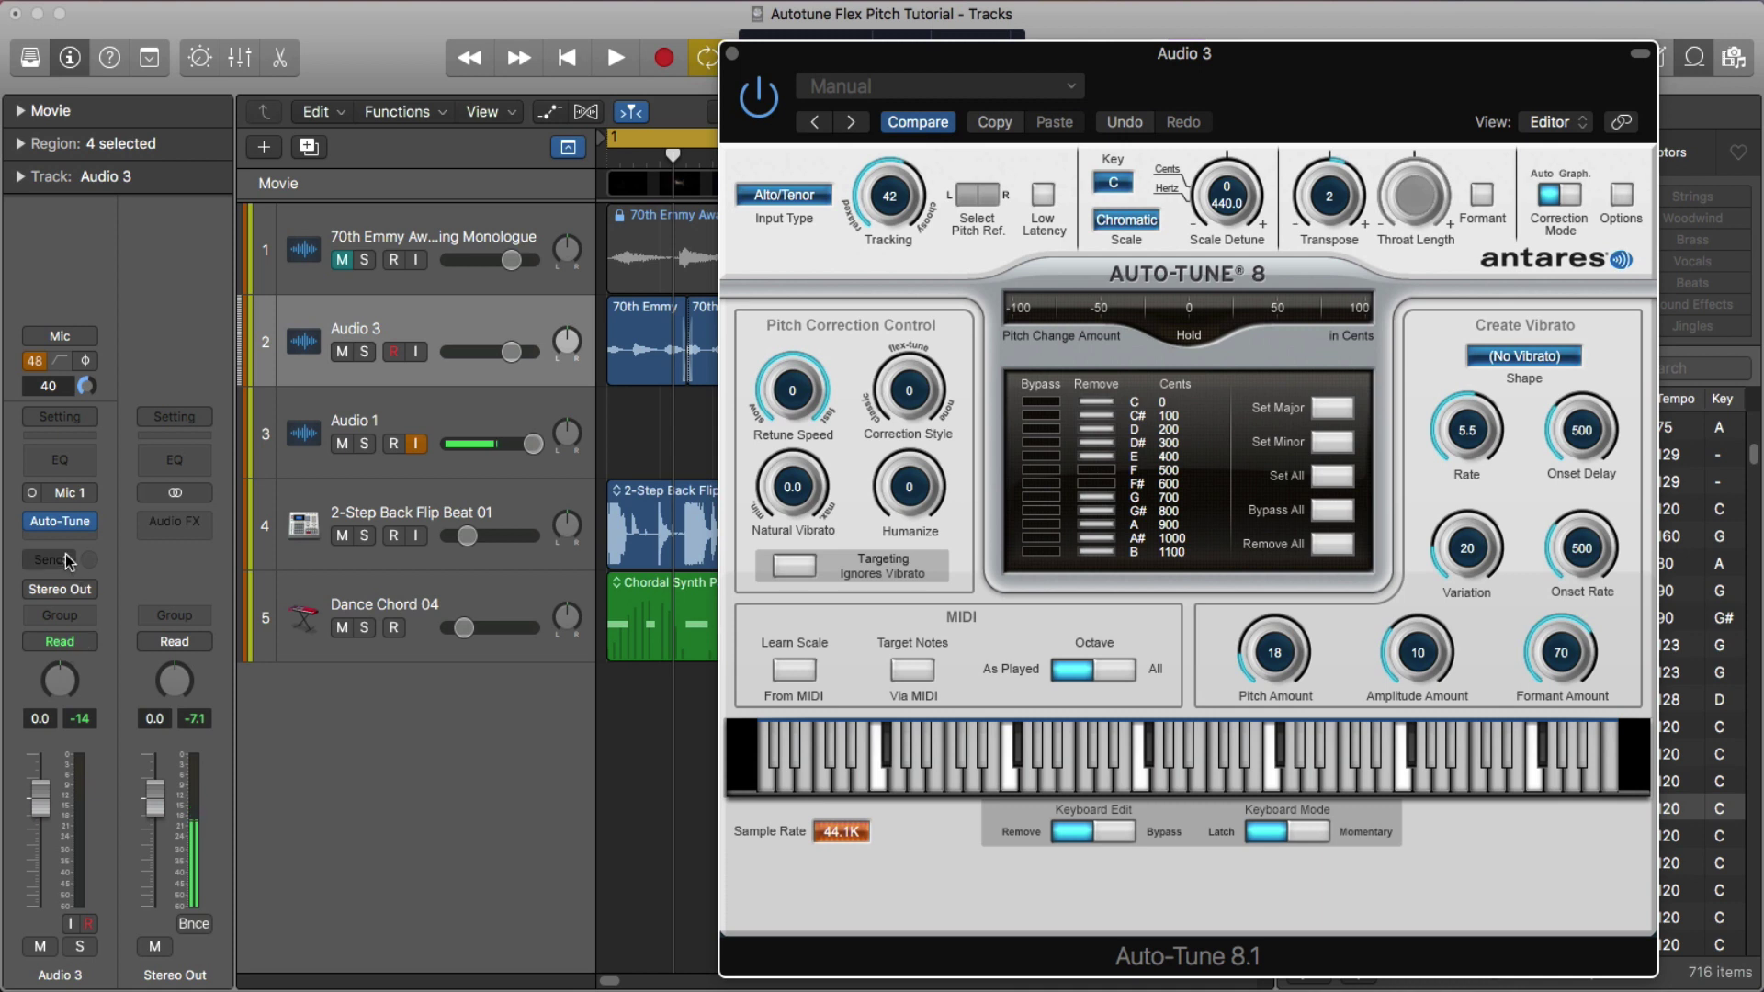
click(59, 645)
click(55, 642)
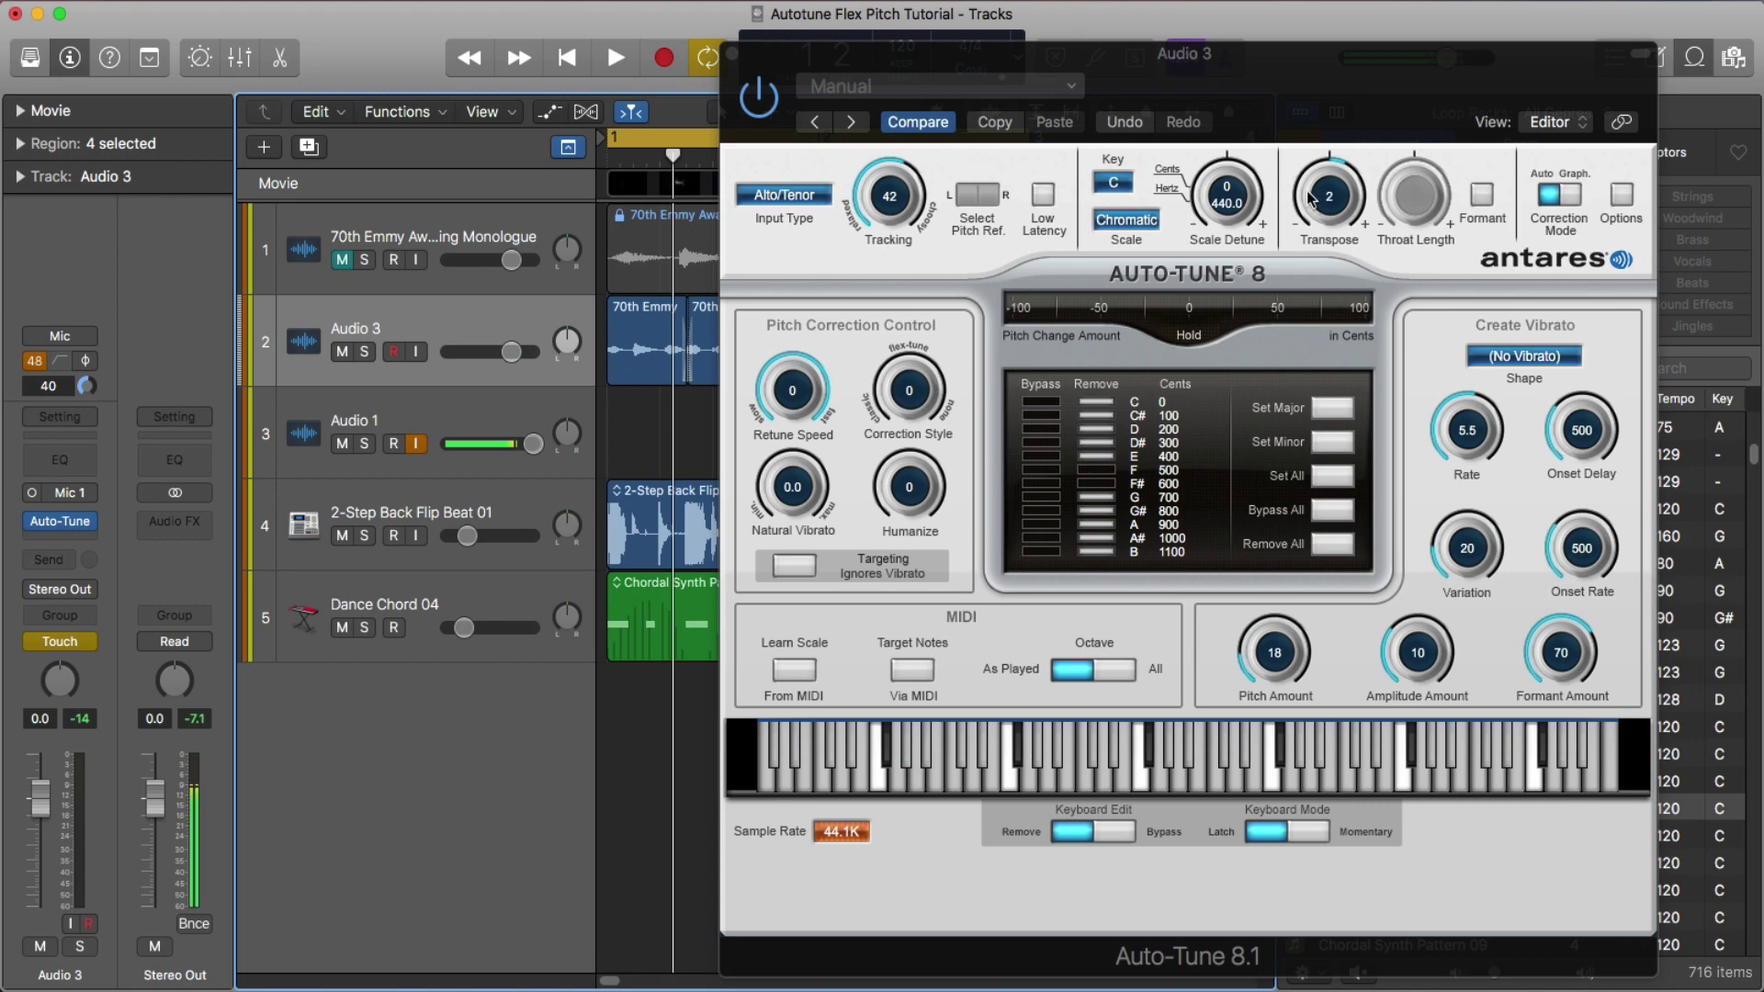
Play the arrangement while recording Auto-Tune's Transpose being lowered to 0 for bar 2, and close the plug-in window
drag(1275, 64, 1008, 444)
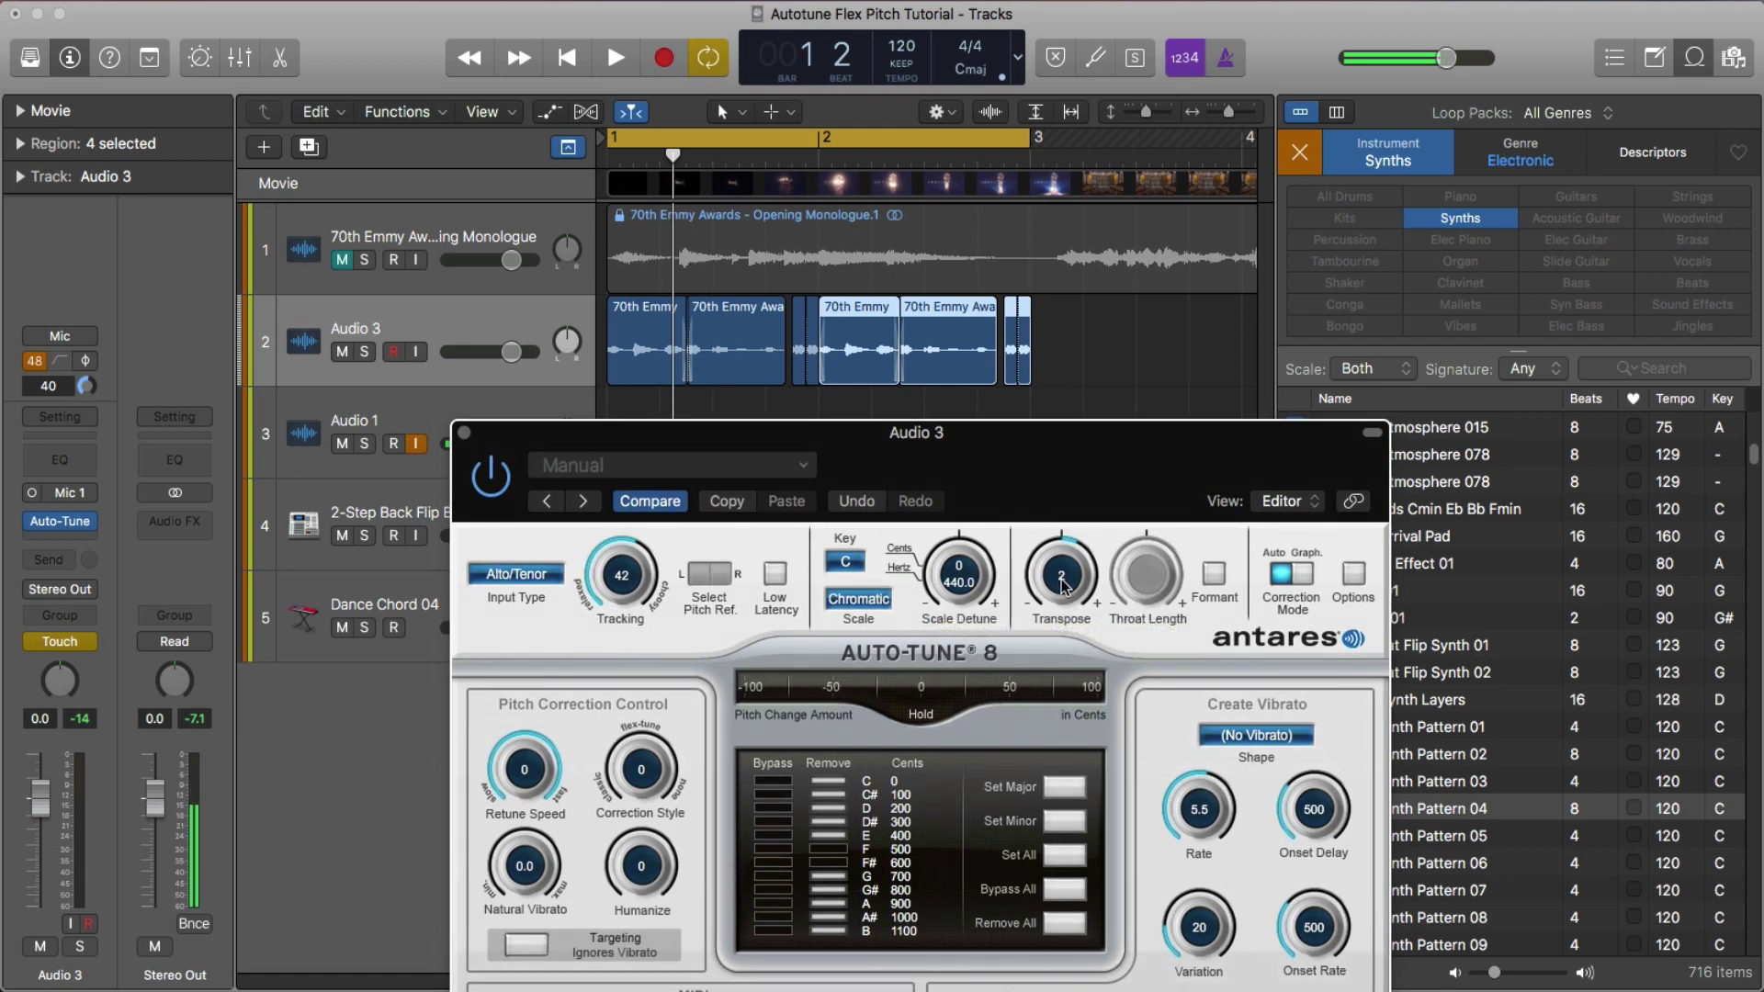
key(space)
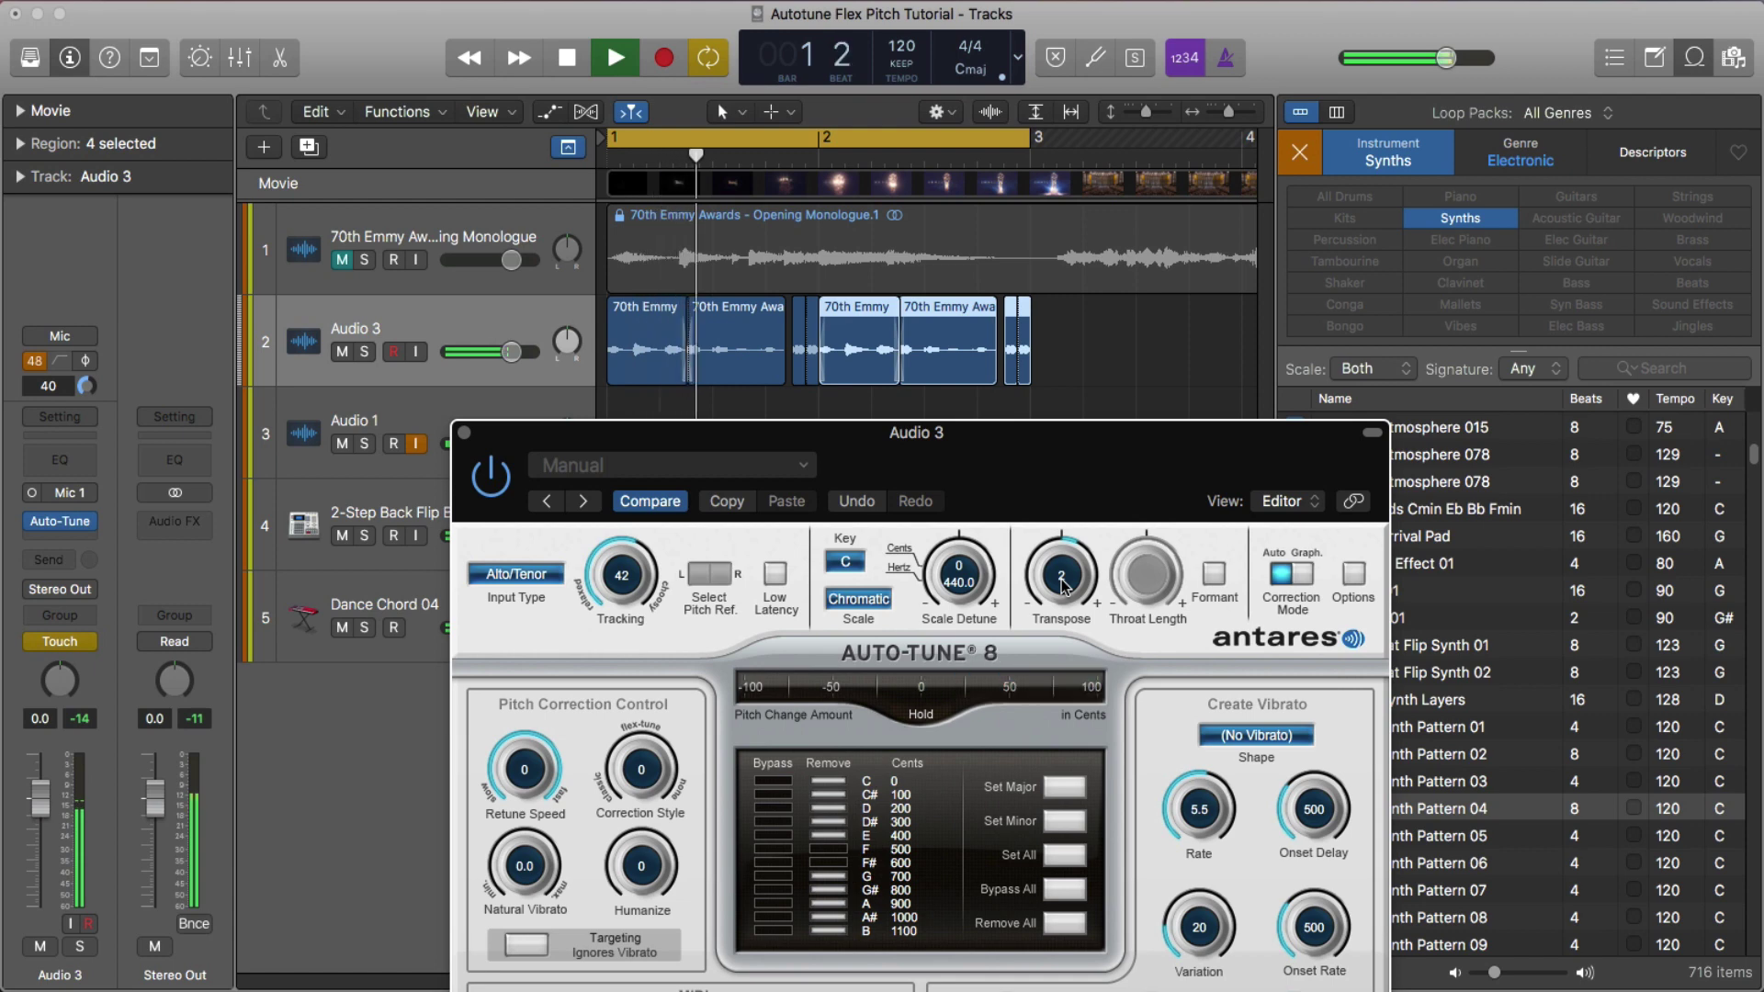
drag(1063, 593, 1060, 603)
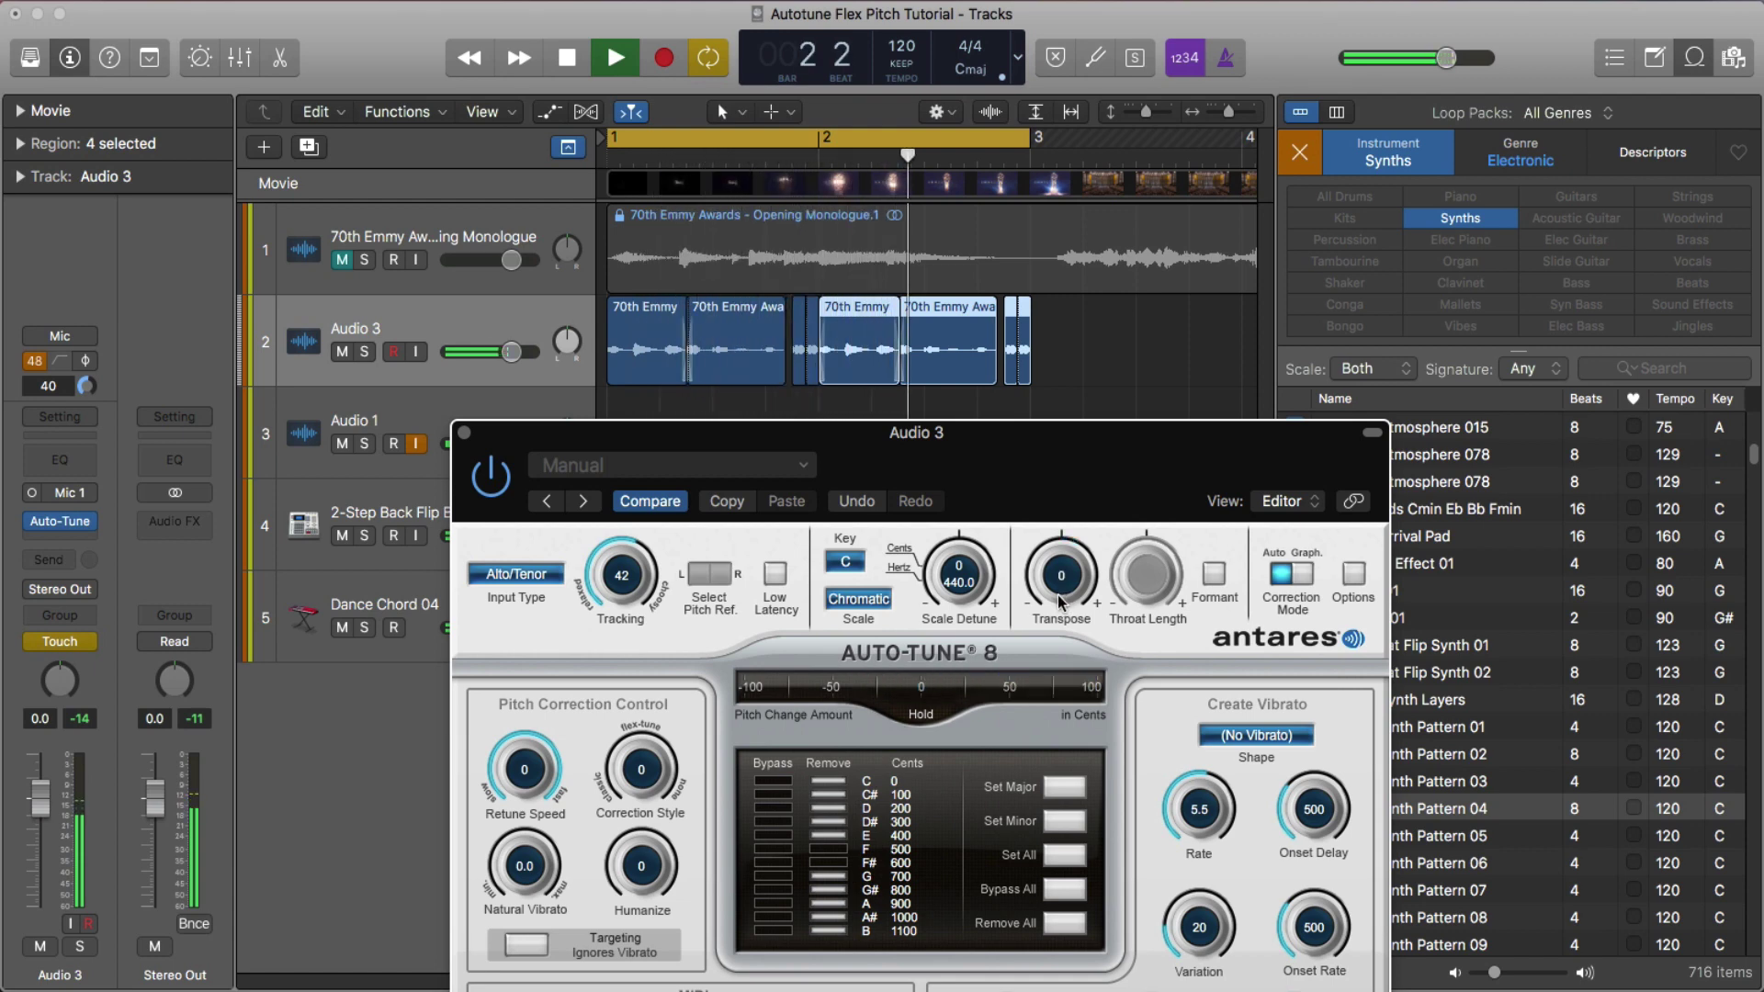
click(466, 433)
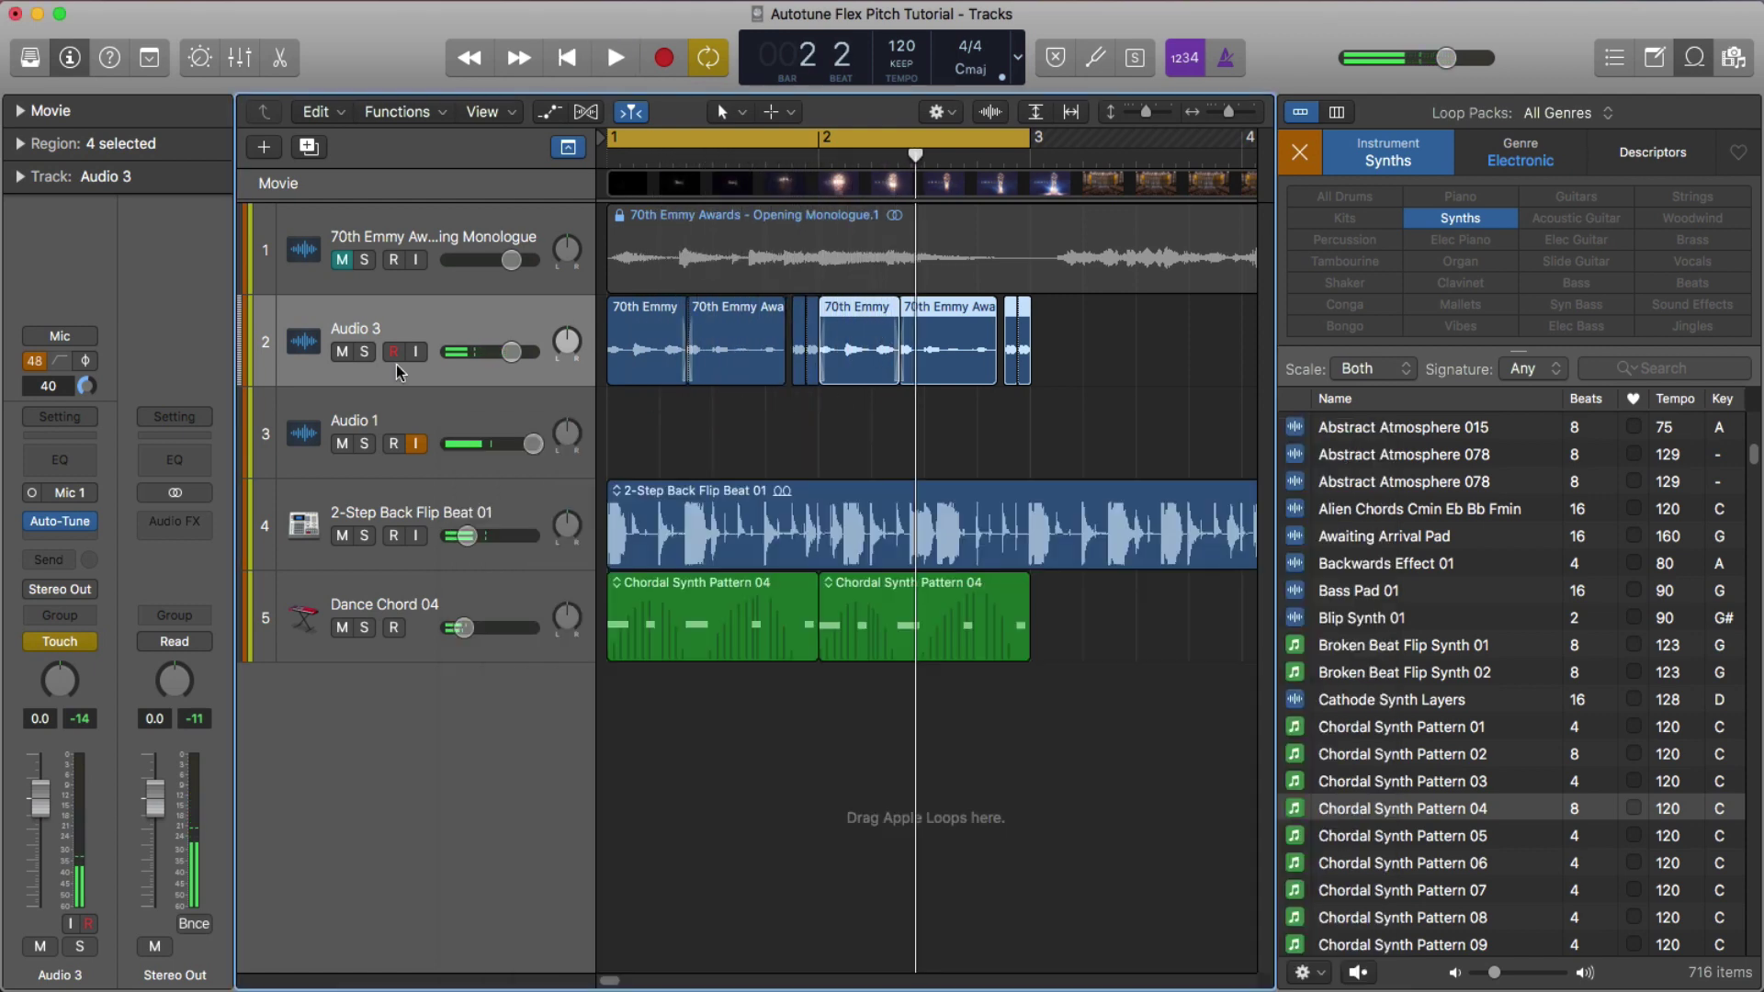
Show Audio 3's Transpose automation and move the end point of its 0 section to the start of bar 3
key(a)
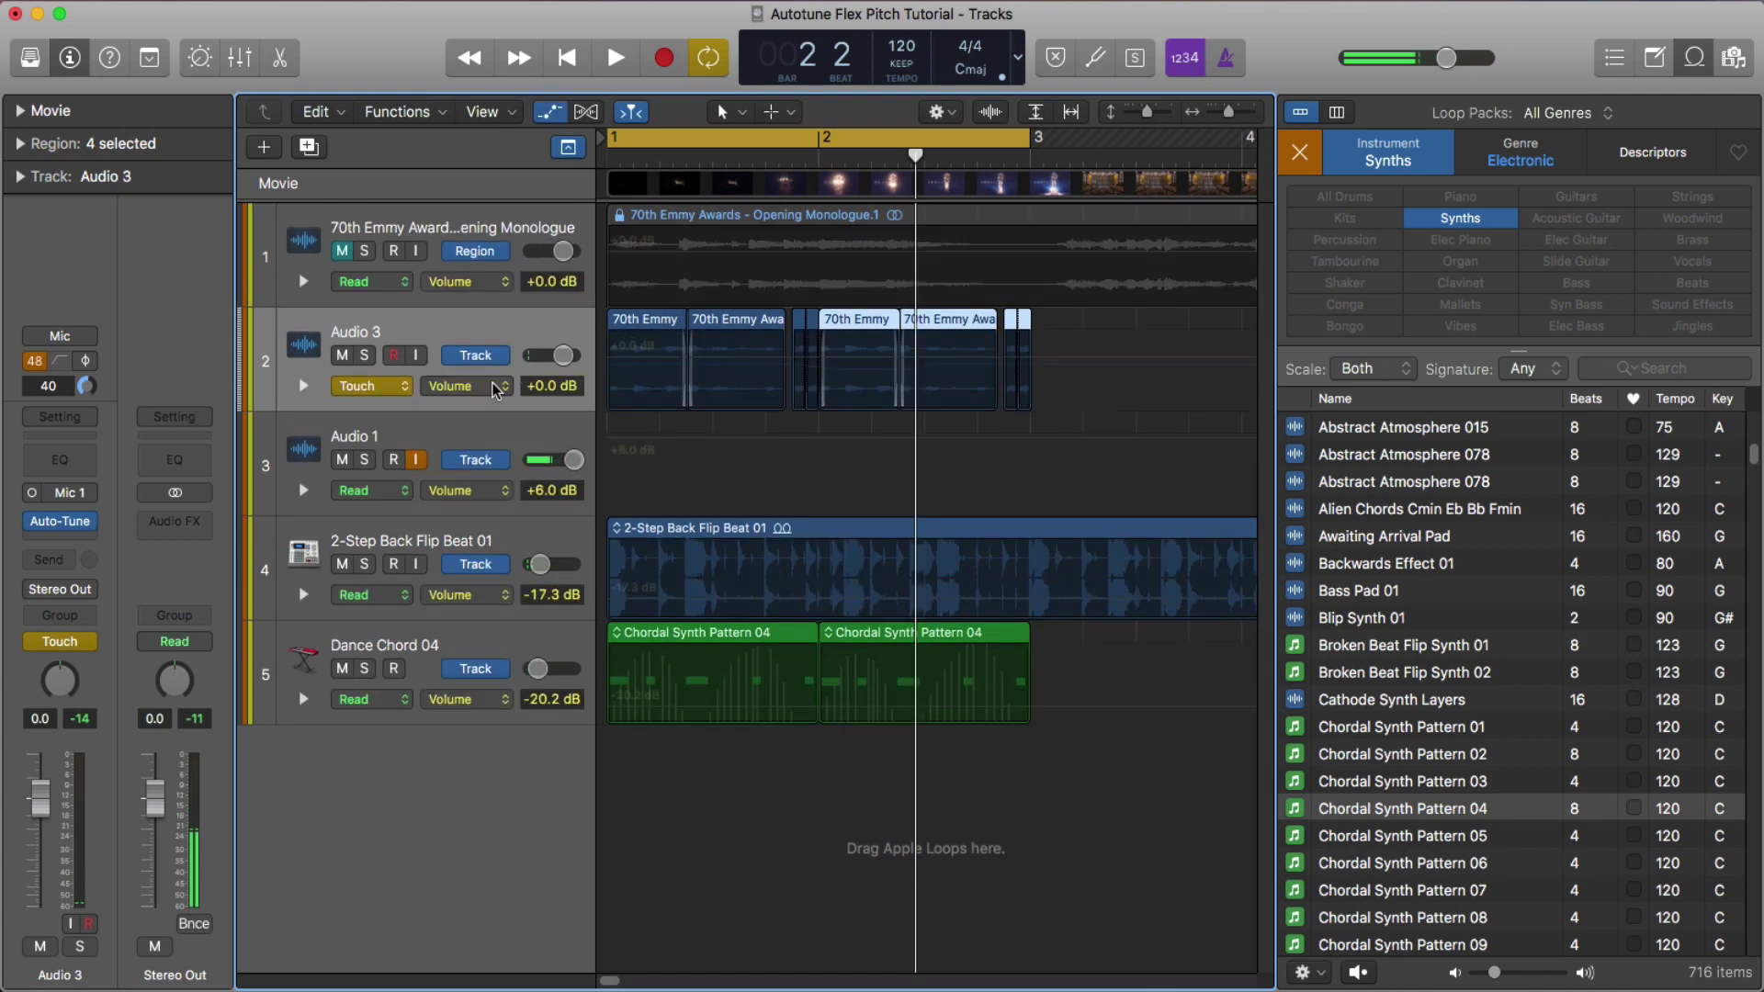
click(492, 386)
click(614, 620)
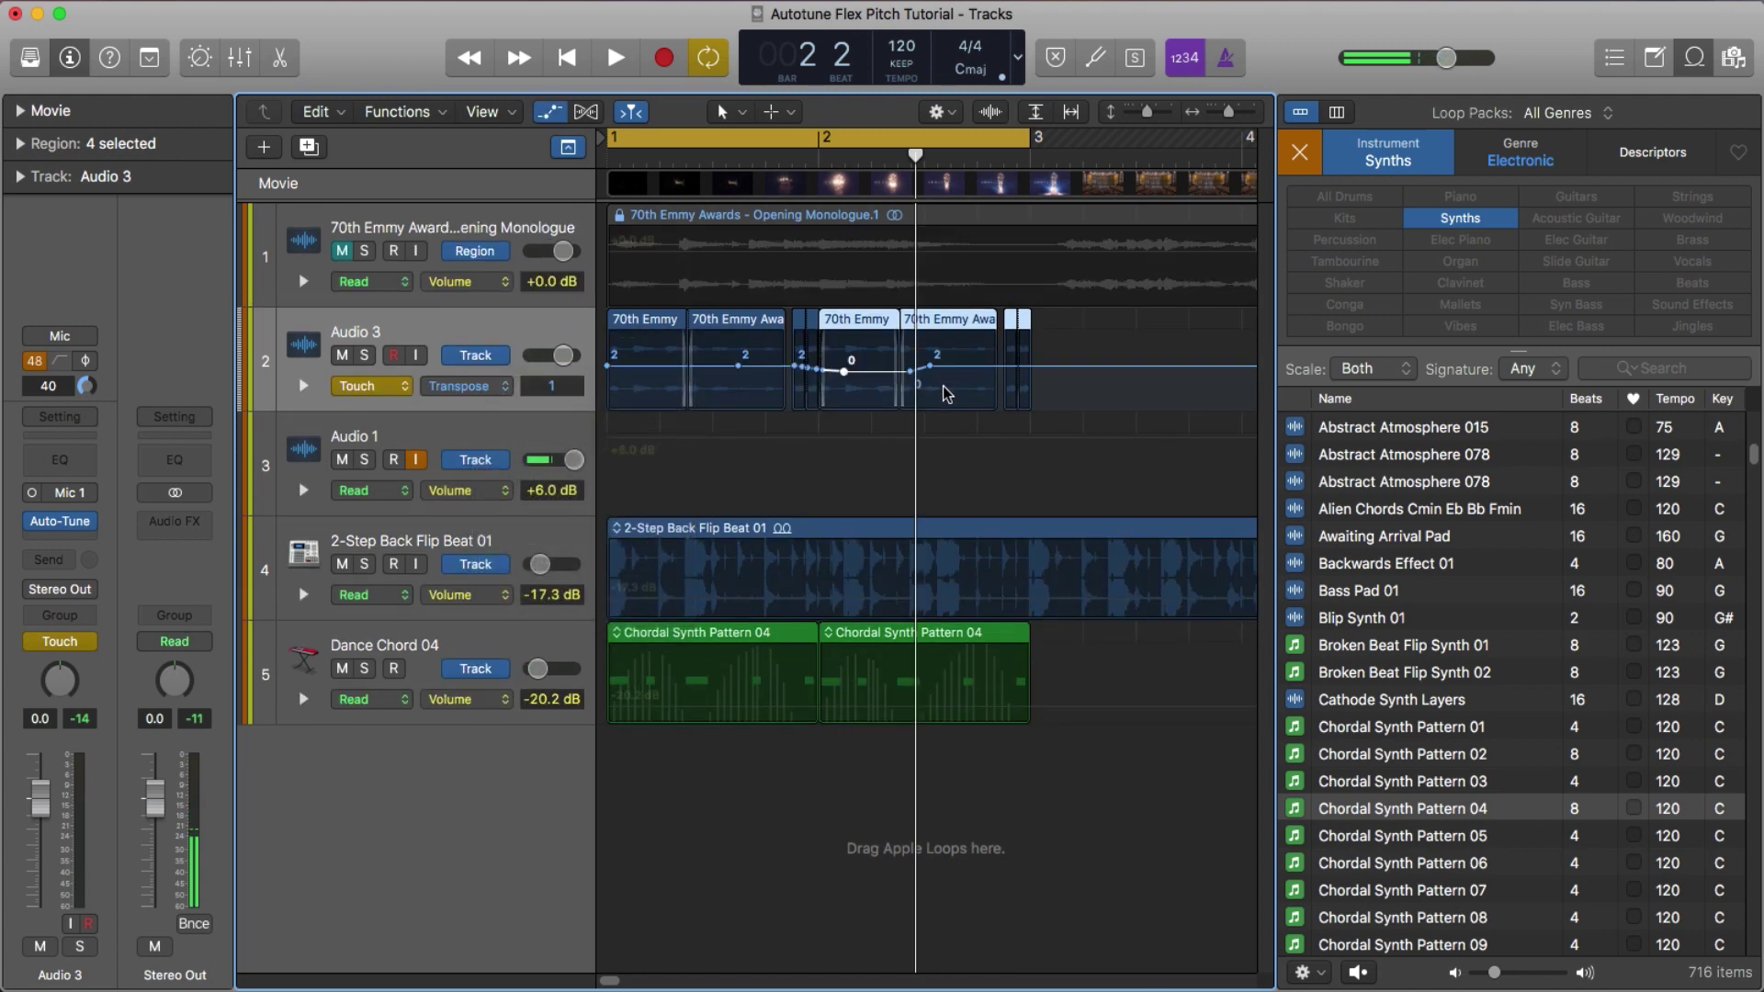
key(z)
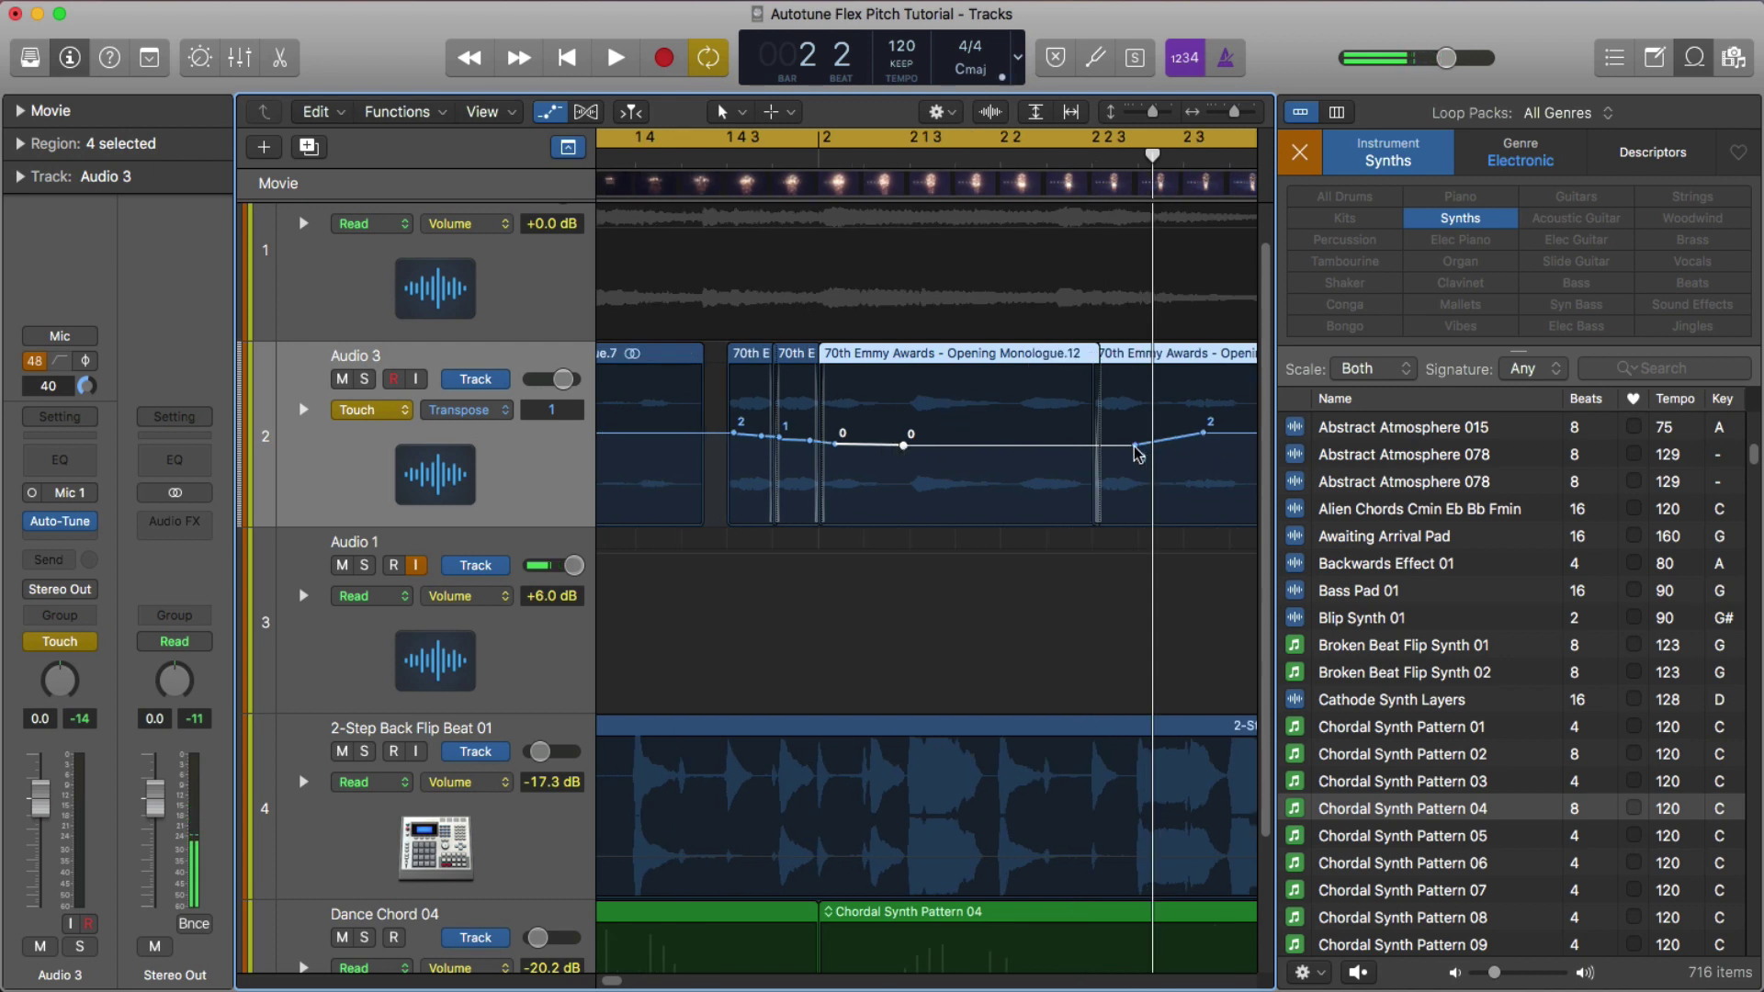
drag(1138, 452, 1234, 447)
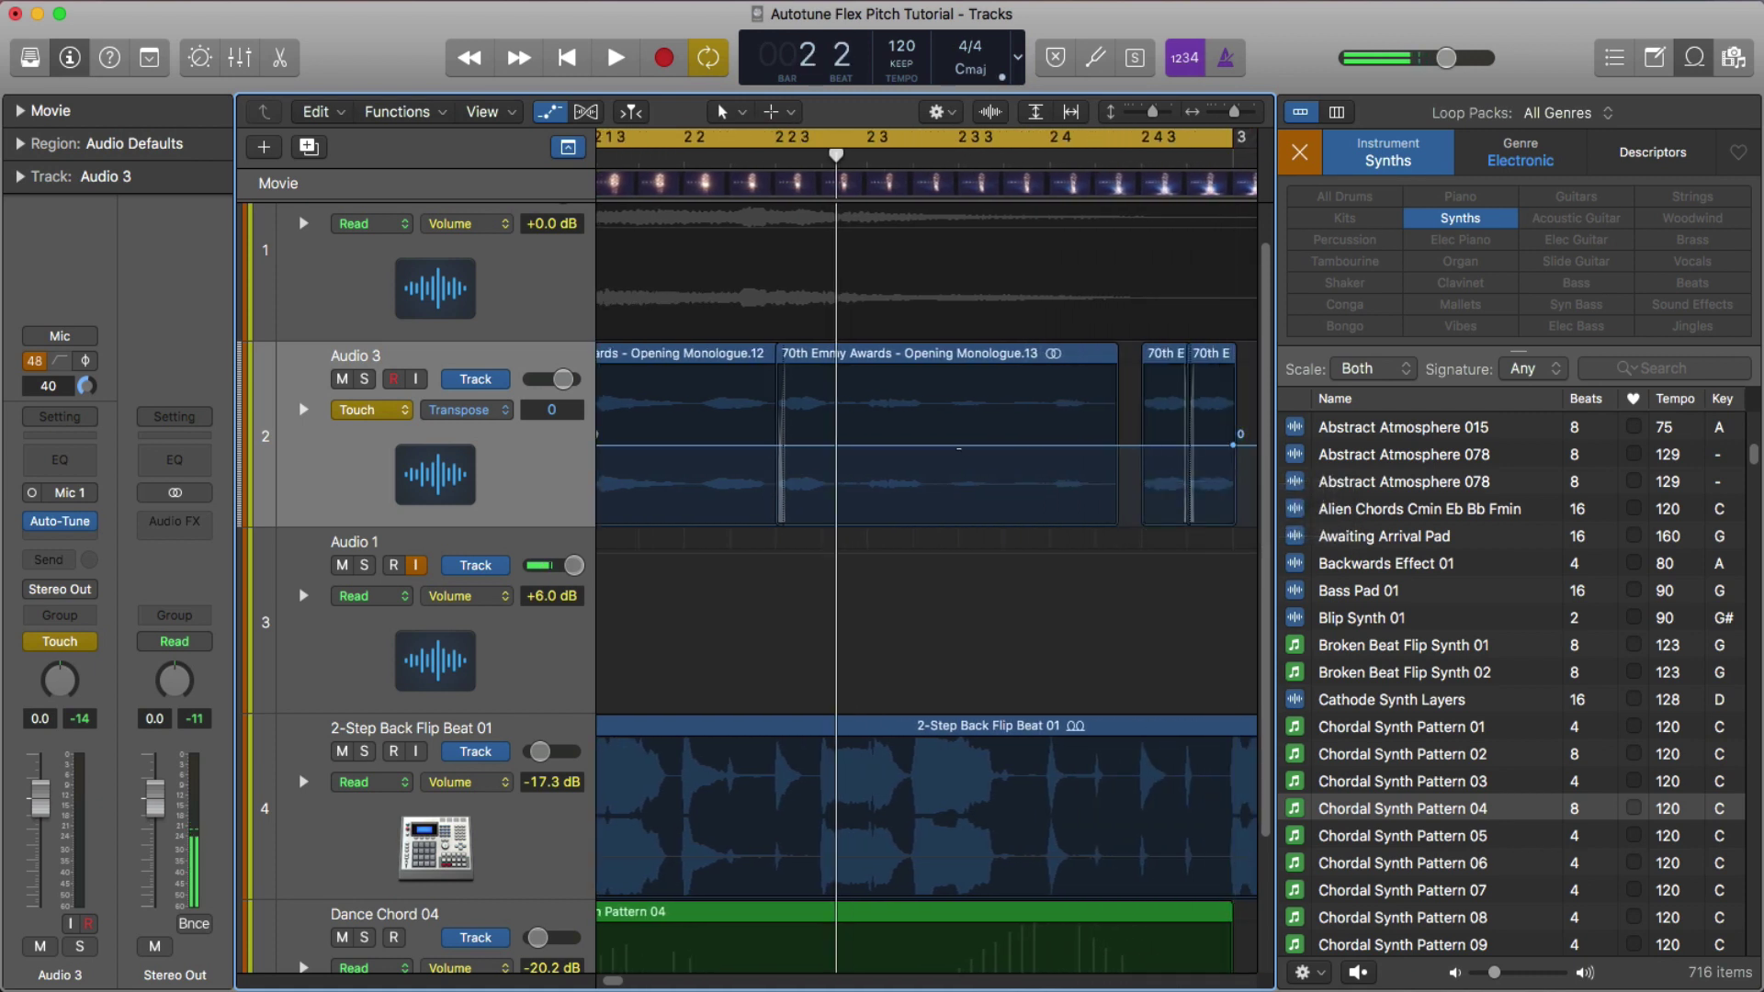
Reshape the Transpose automation to hold 2 through bar 1 and drop sharply to 0 at the start of bar 2
scroll(958, 449, left, 5)
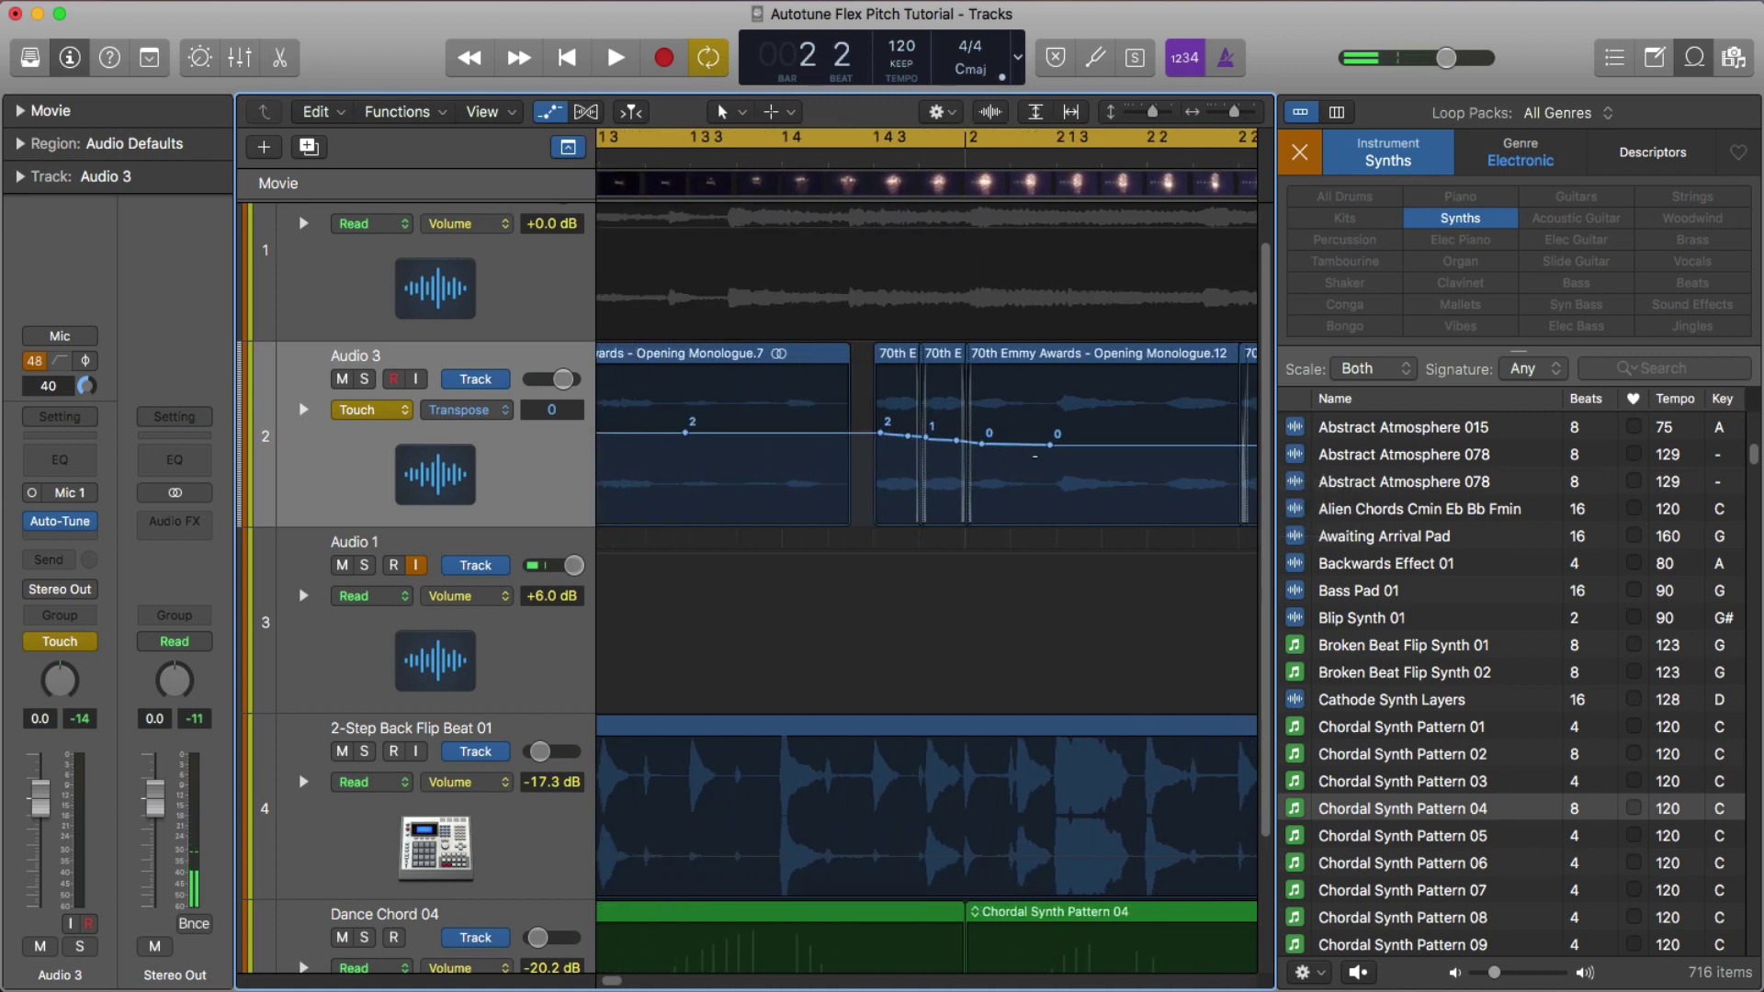
drag(1050, 446, 873, 446)
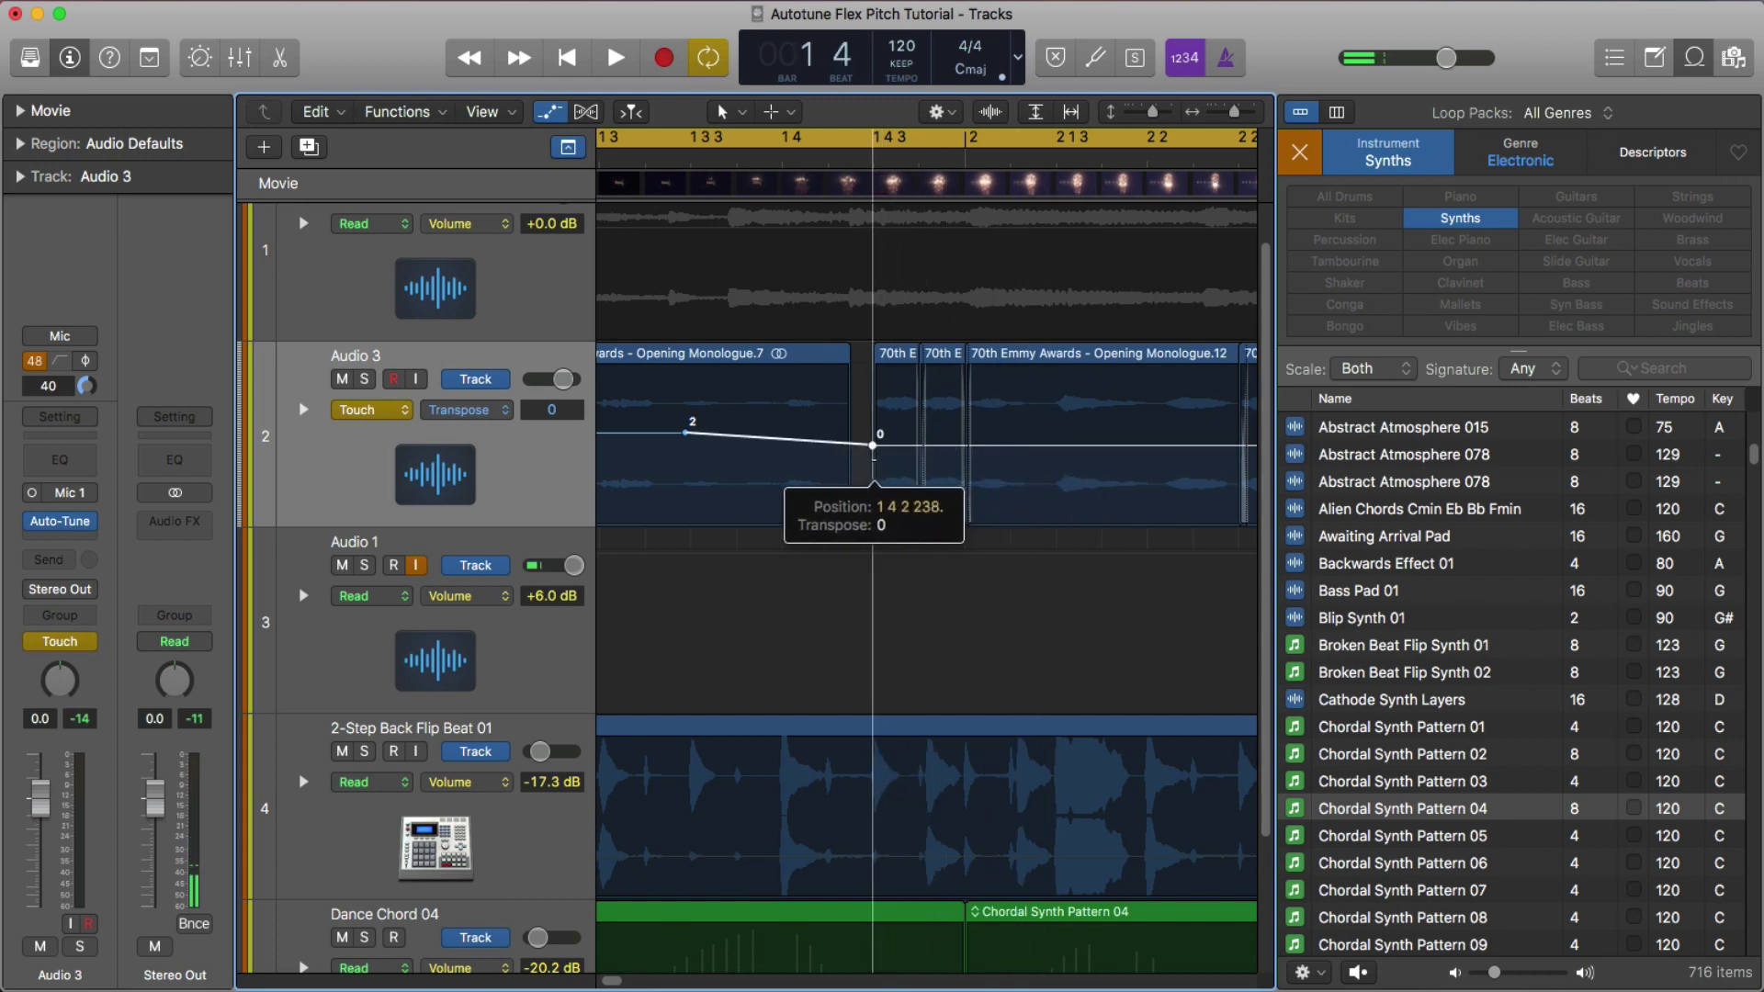
drag(688, 433, 959, 433)
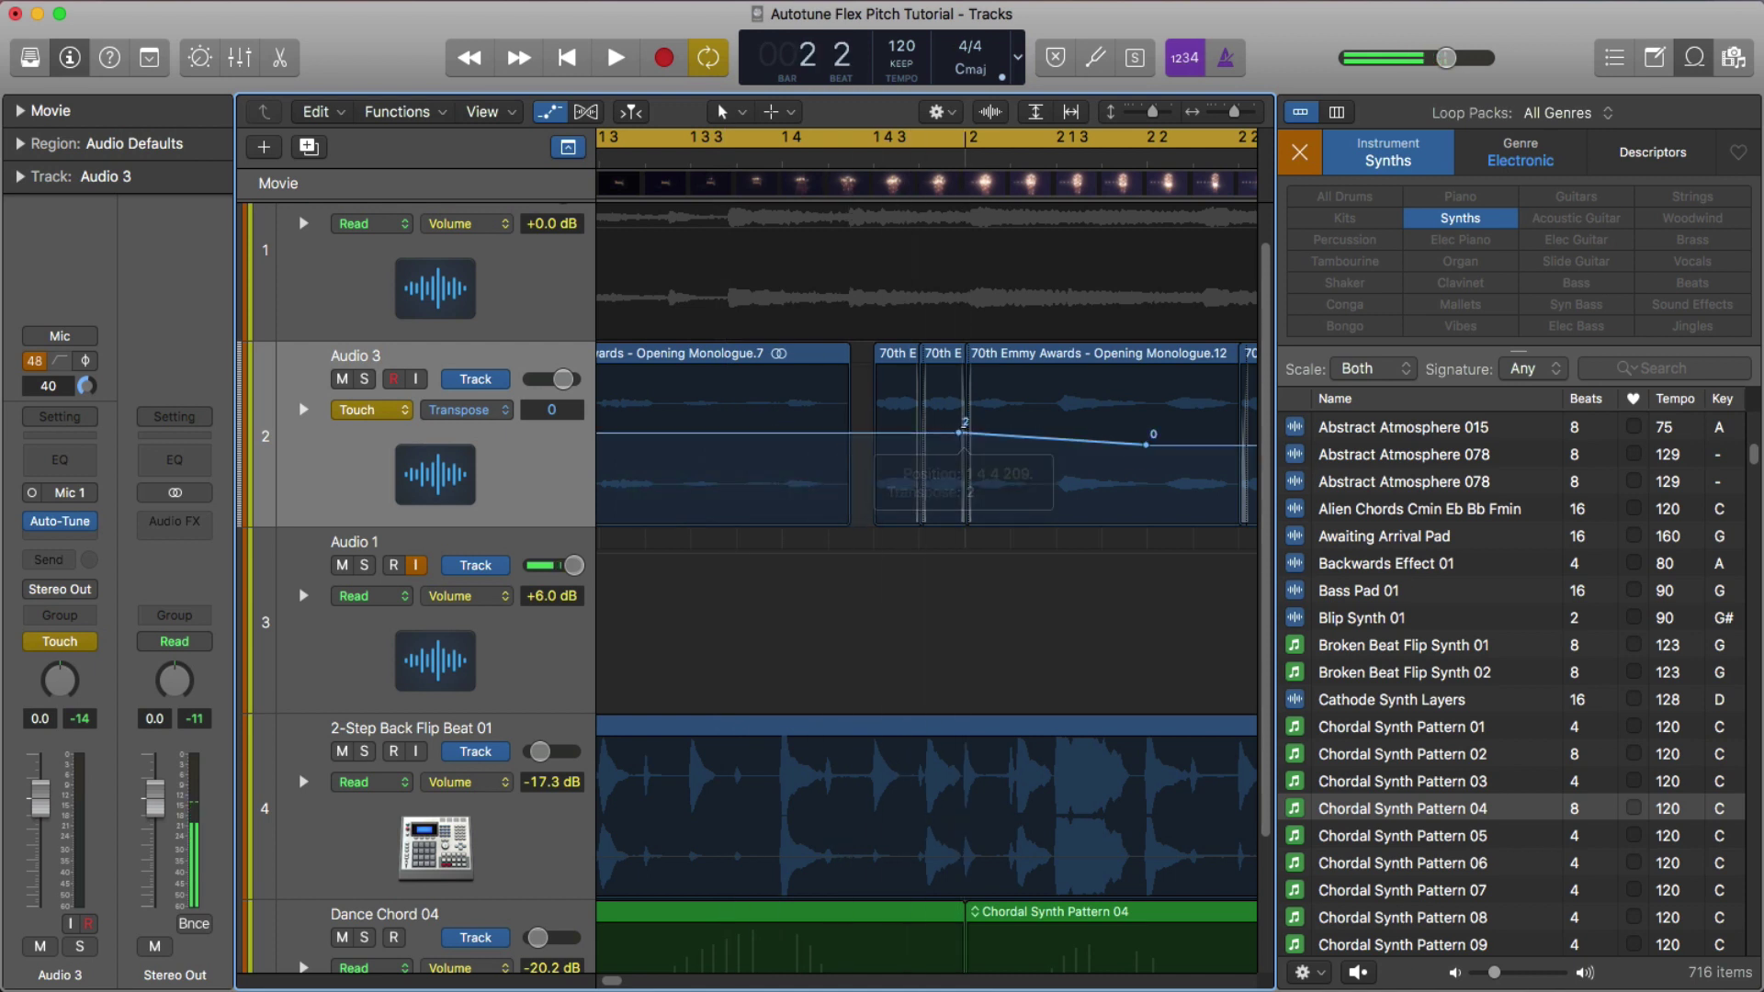
drag(1151, 452, 973, 456)
Play the two-bar loop to check the Transpose automation and hide the automation lanes
key(space)
key(super+Left)
key(super+Left)
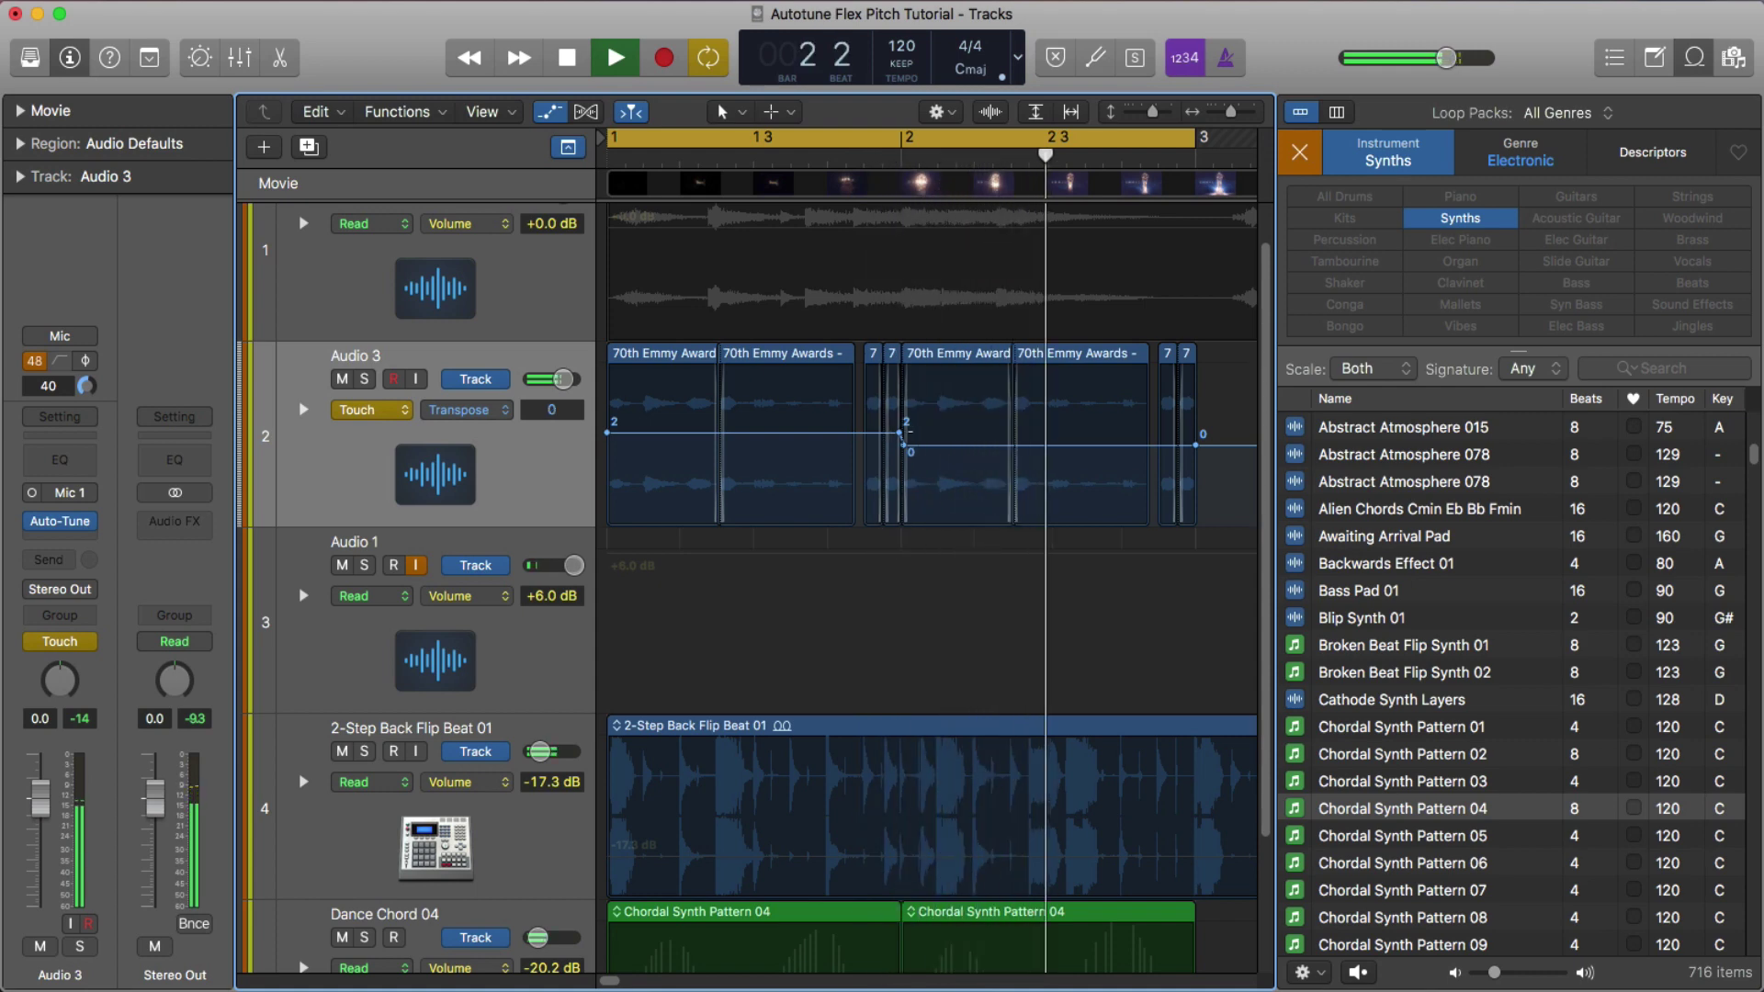
key(space)
key(a)
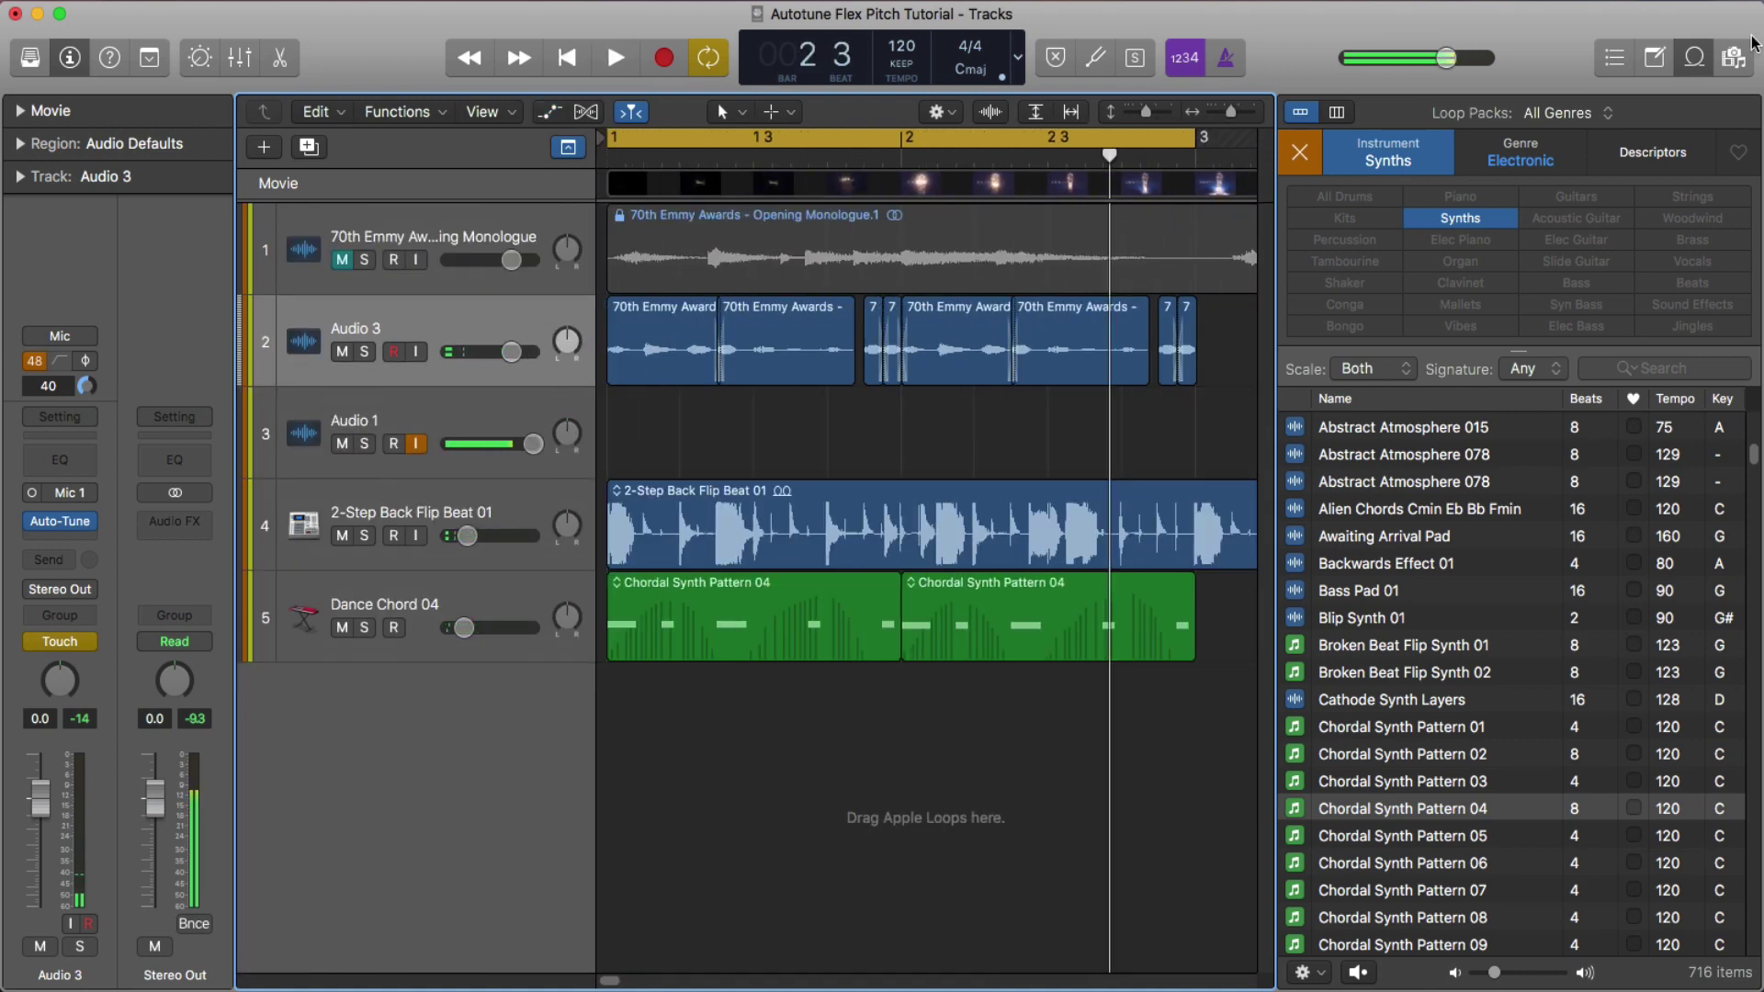
Replace the loop browser with the project audio browser and play the whole two-bar arrangement again
click(1729, 57)
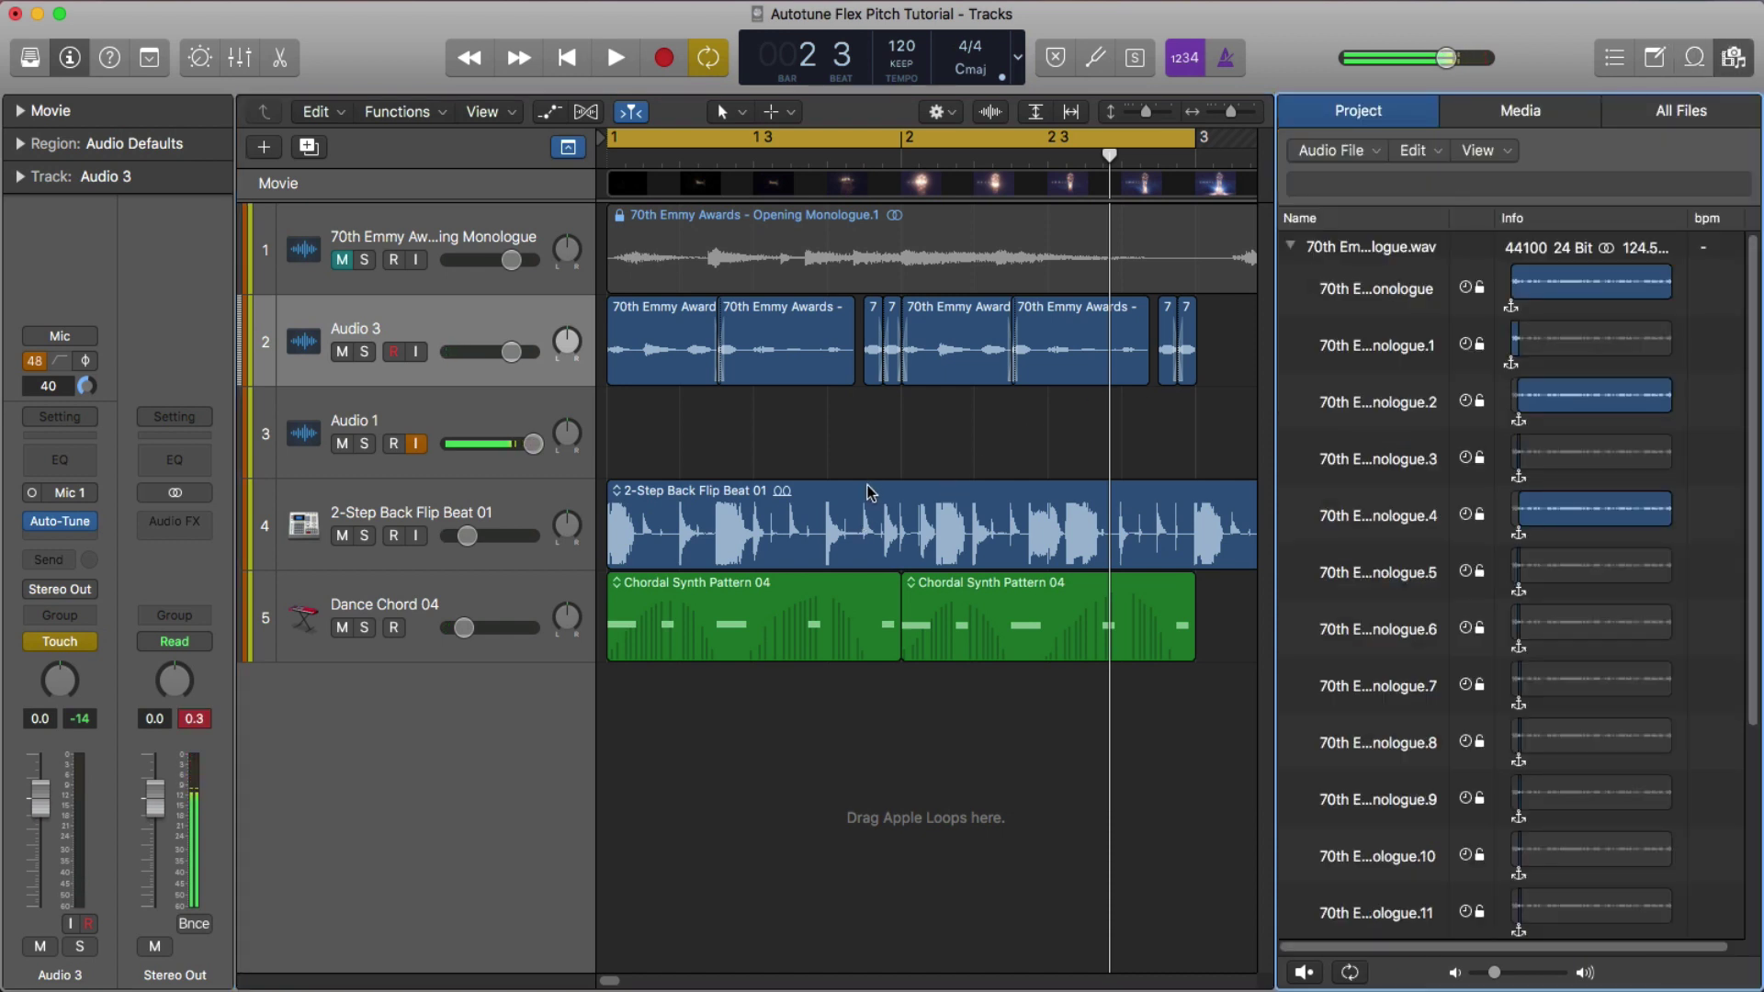
key(super+Left)
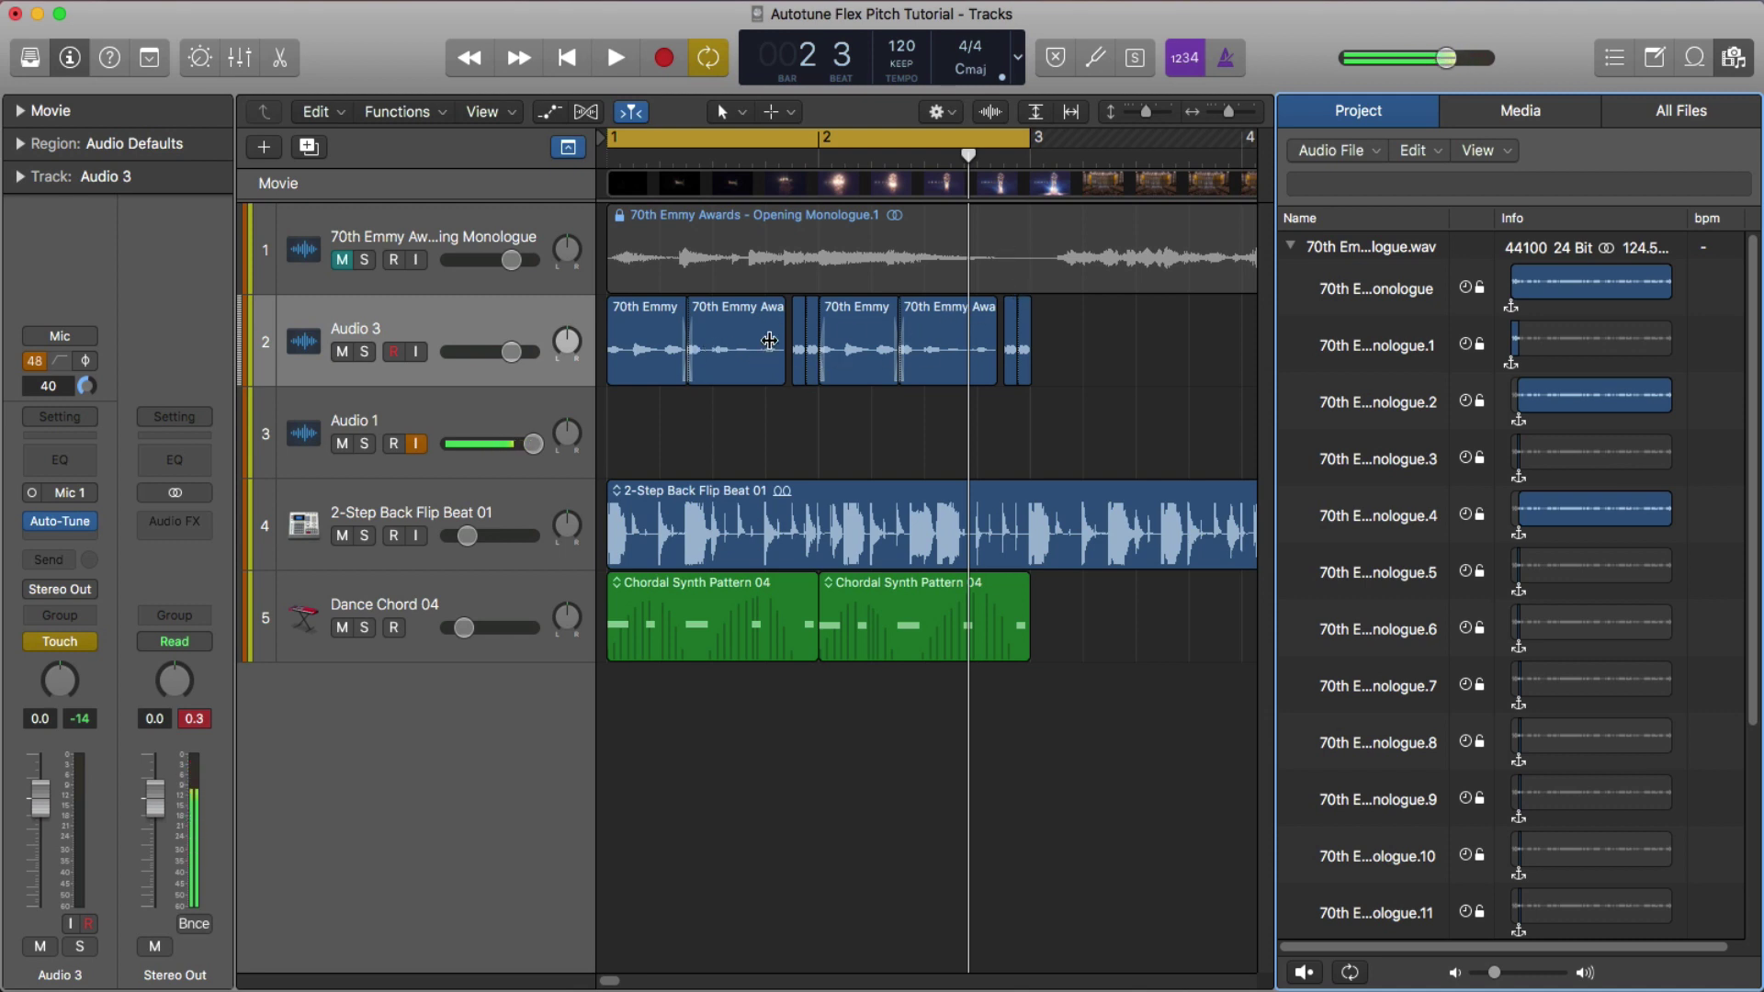
key(space)
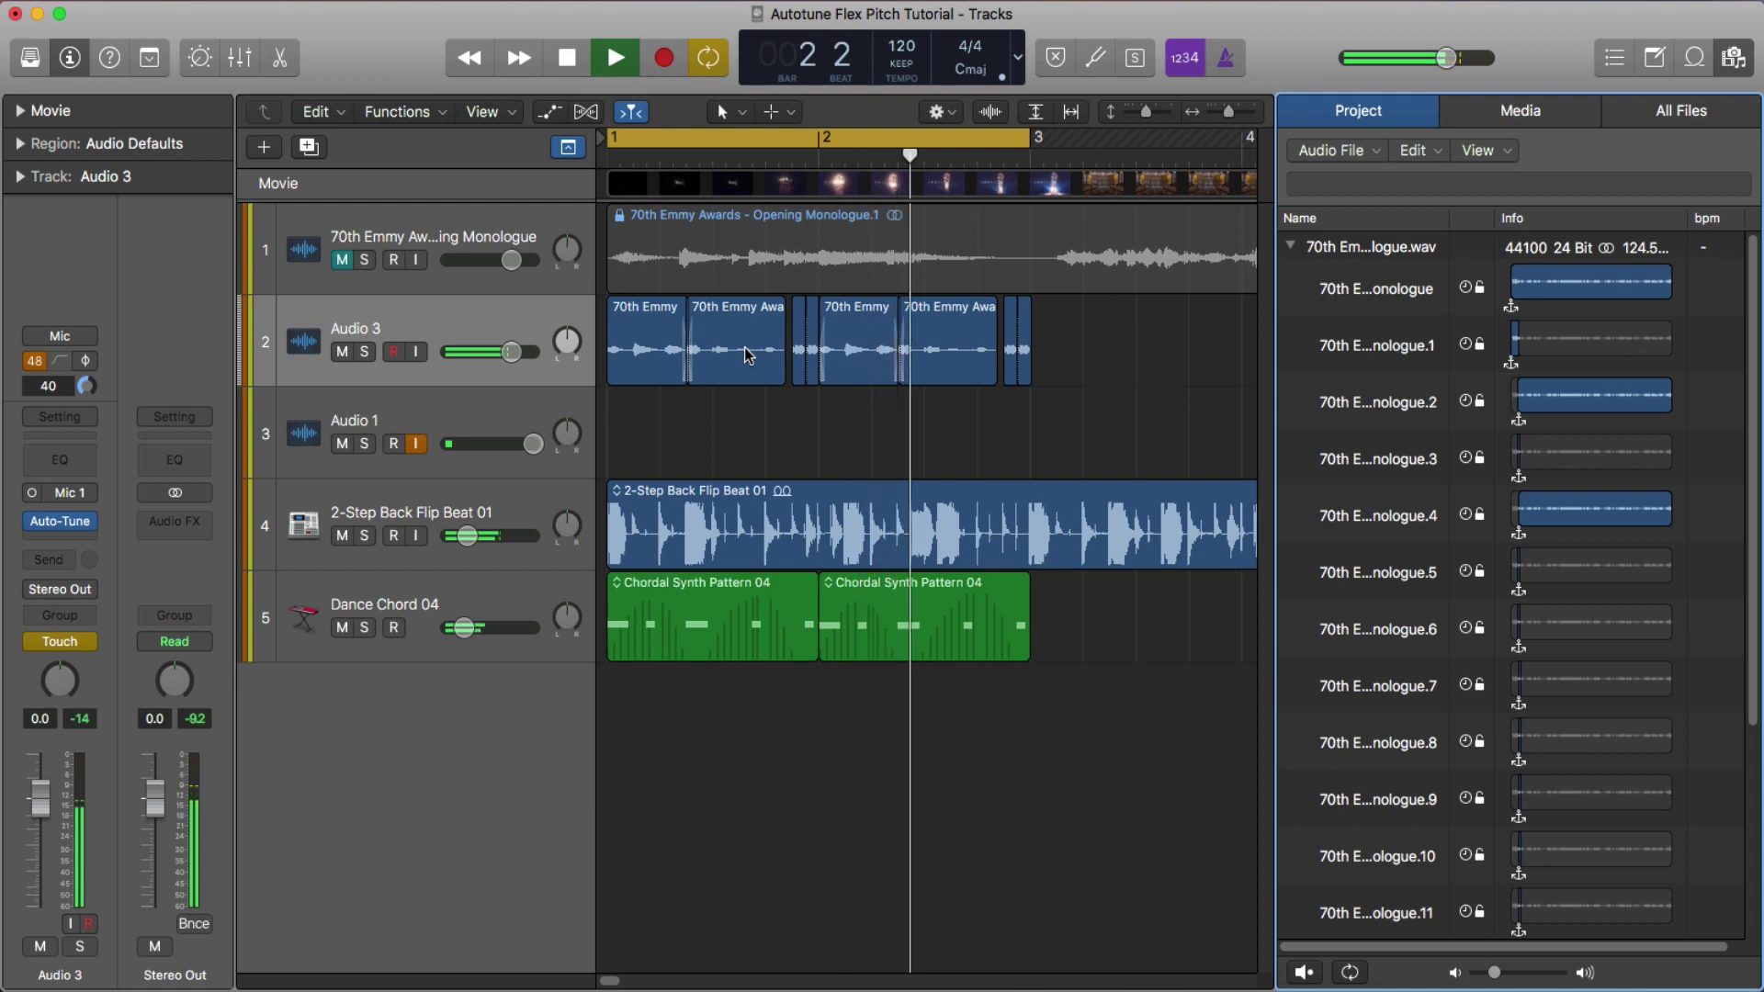
key(space)
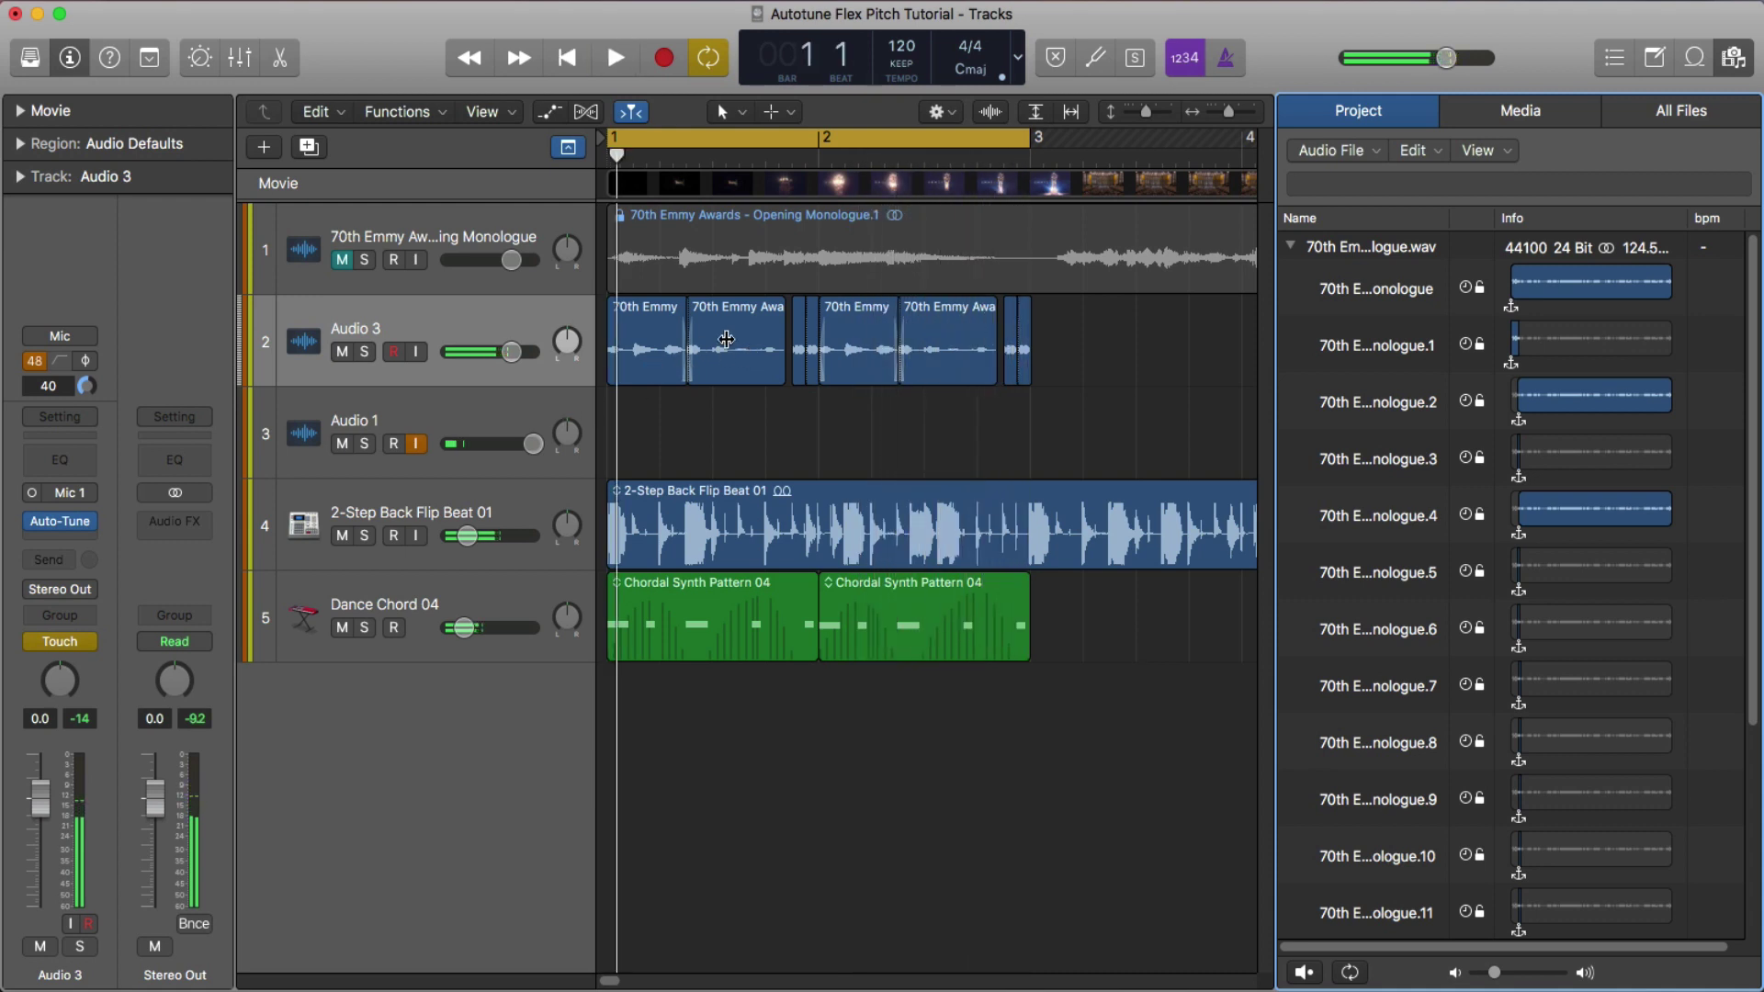
Bypass Auto-Tune on the Audio 3 track and play the loop with the uncorrected vocal
mouse_move(56, 531)
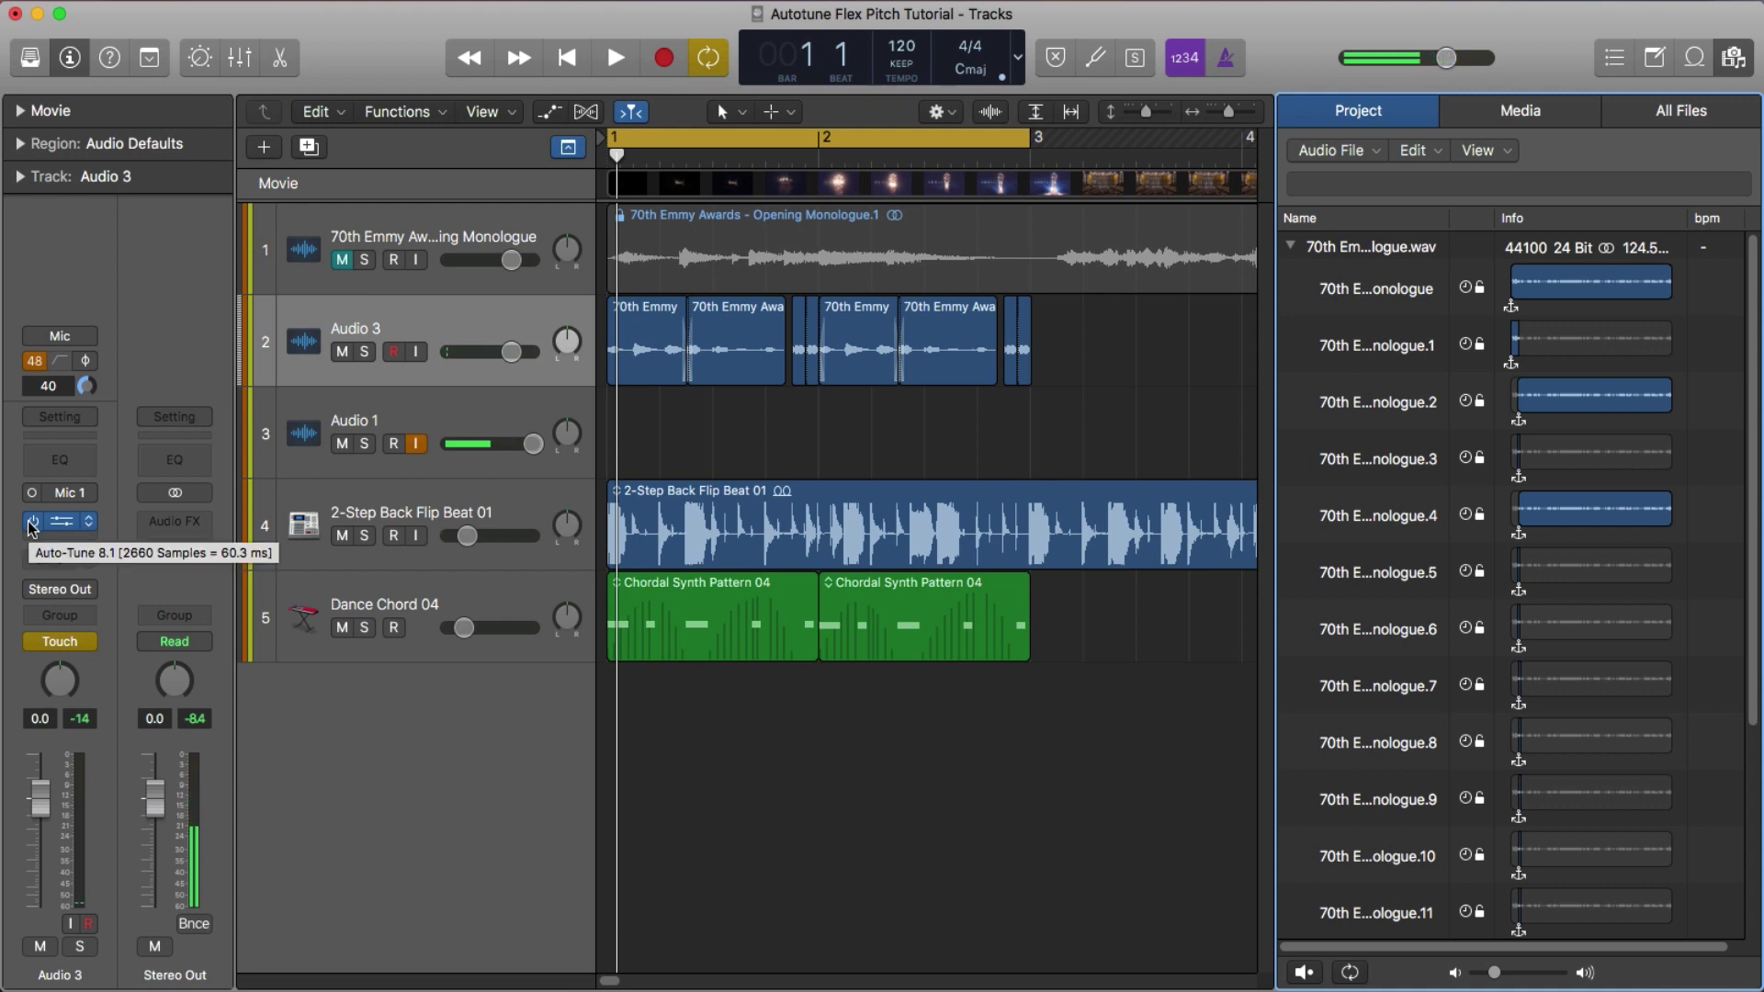
click(32, 524)
key(space)
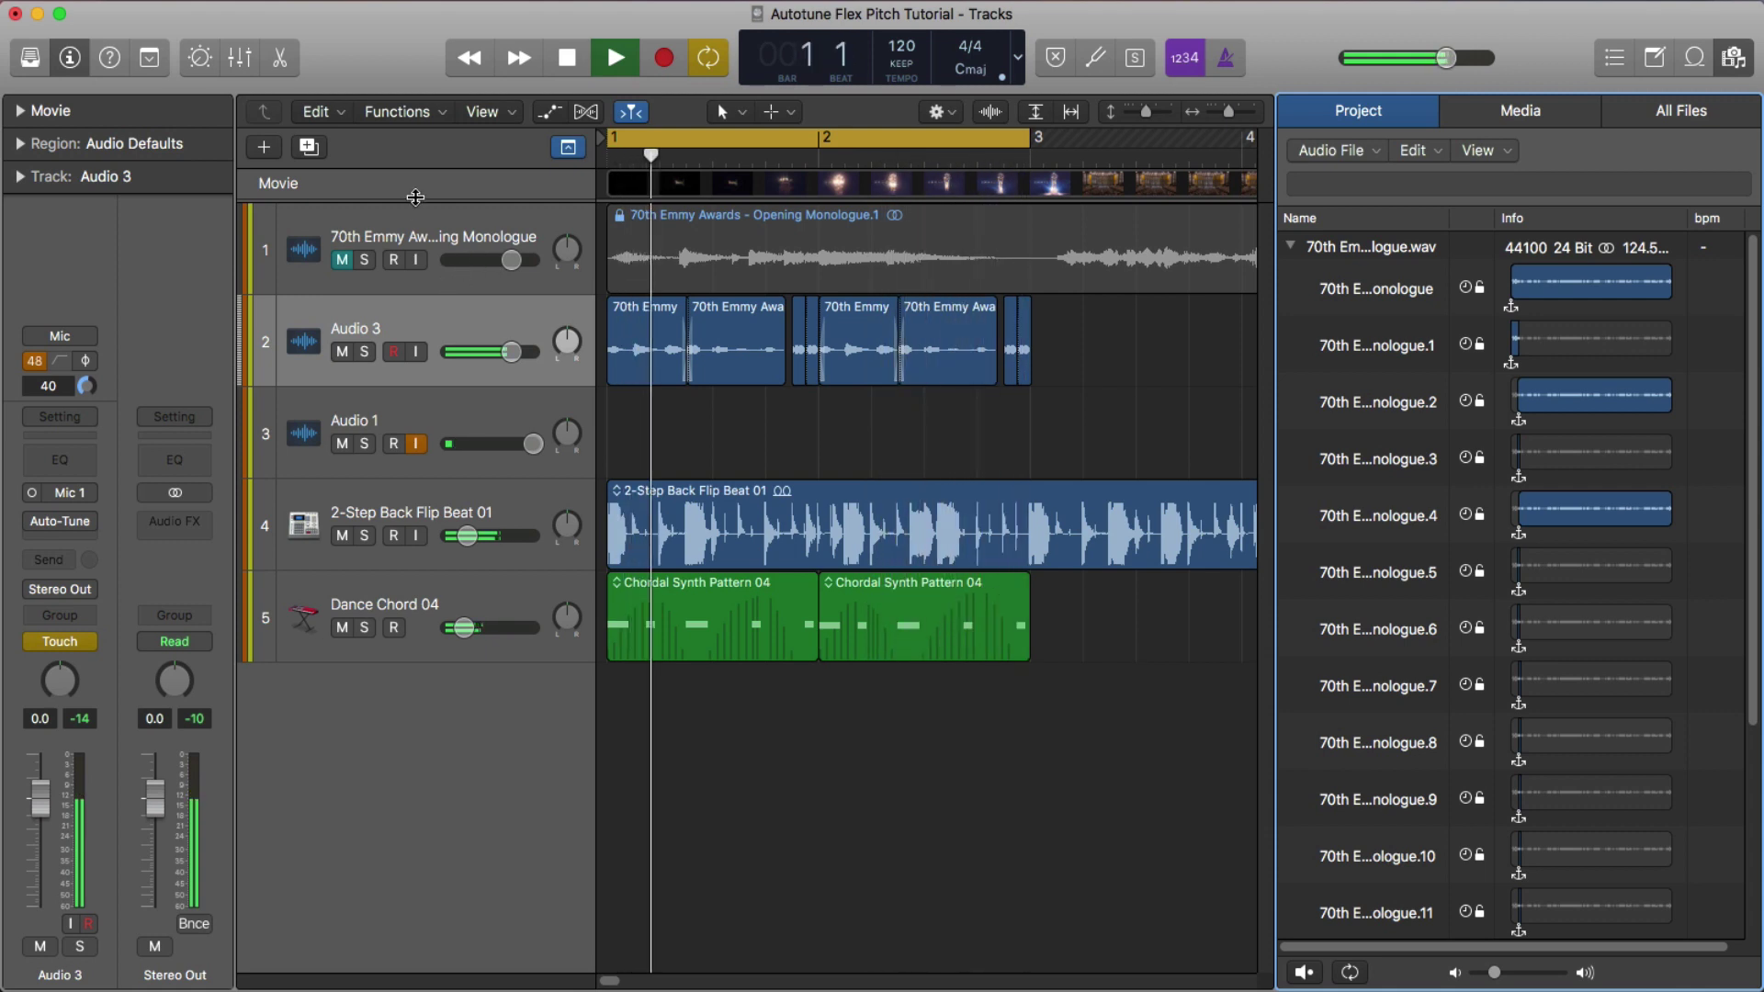
key(space)
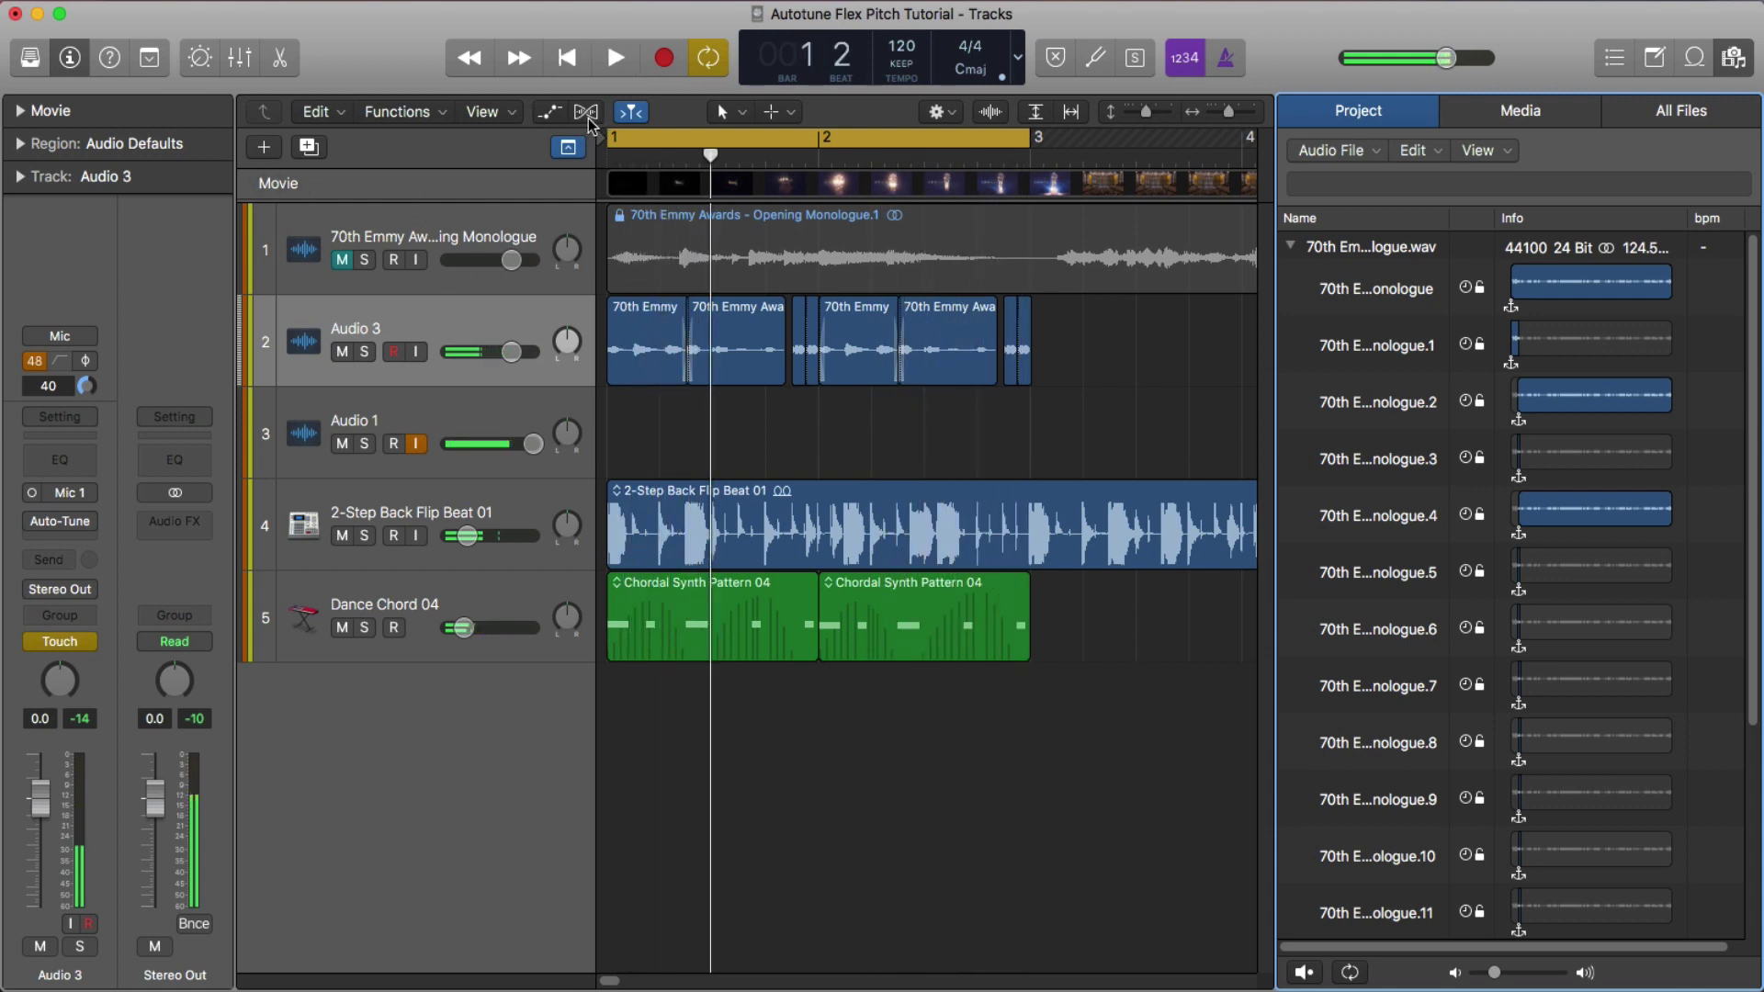
Enable Flex display, set the Audio 3 track's flex mode to Flex Pitch and close the browser
click(588, 112)
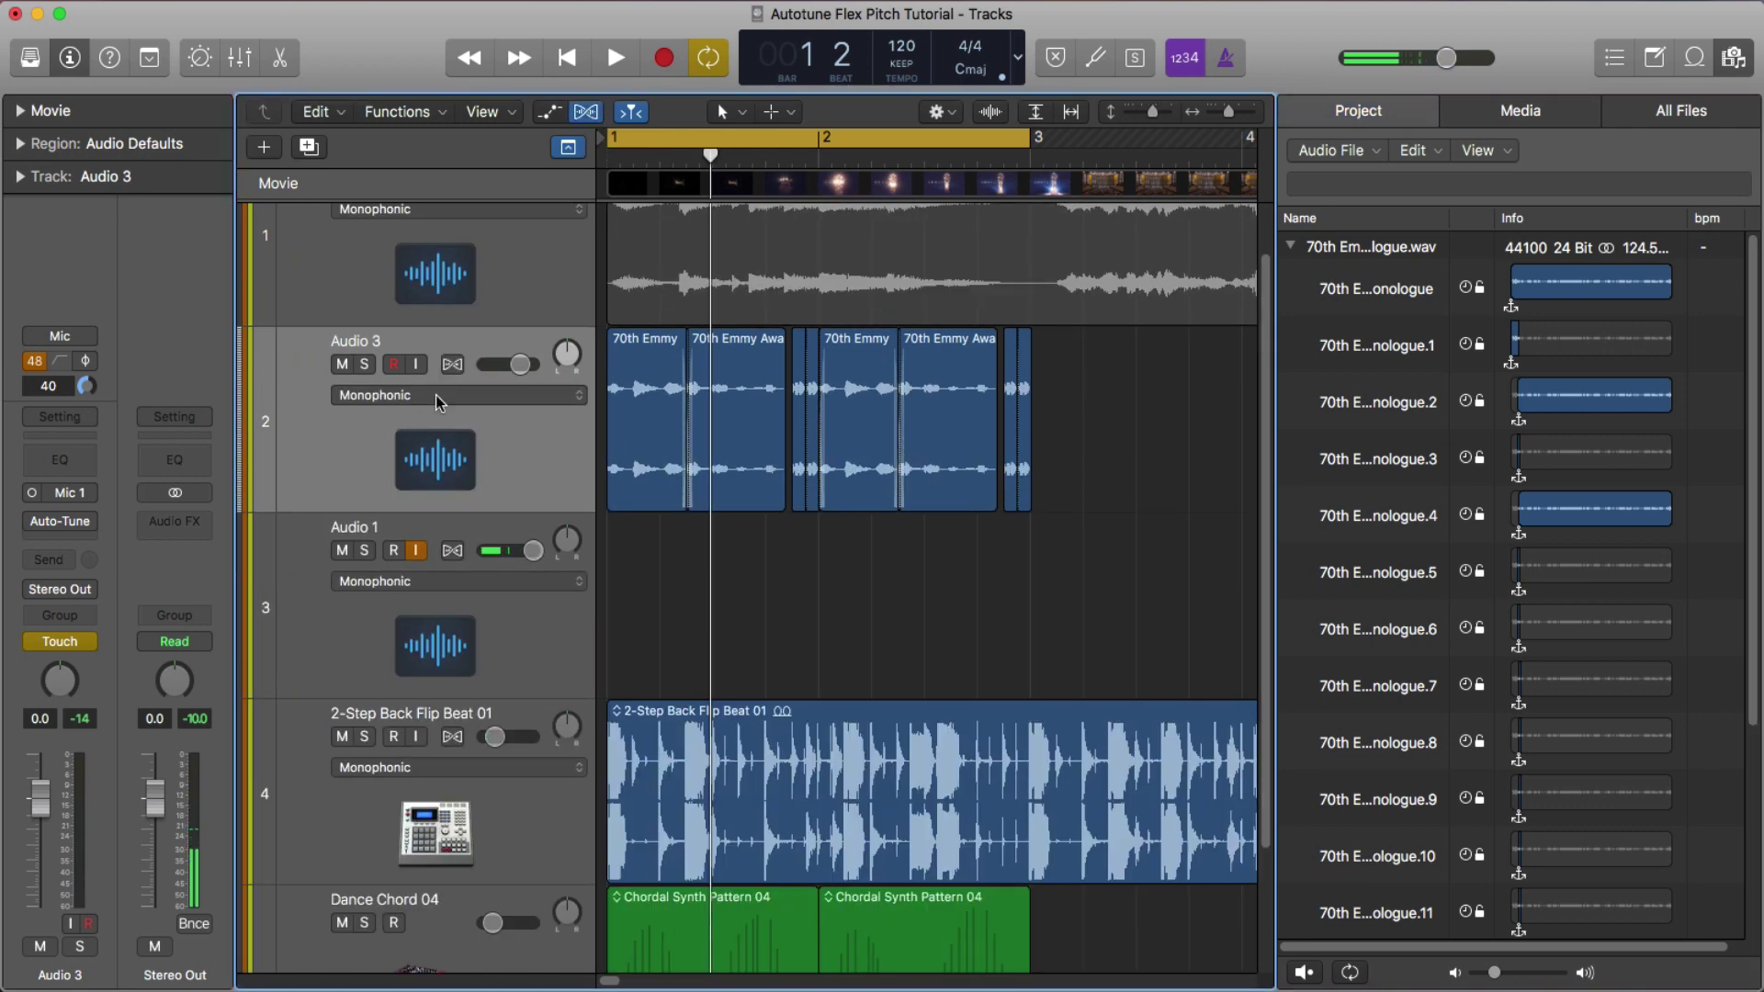
click(439, 402)
click(445, 342)
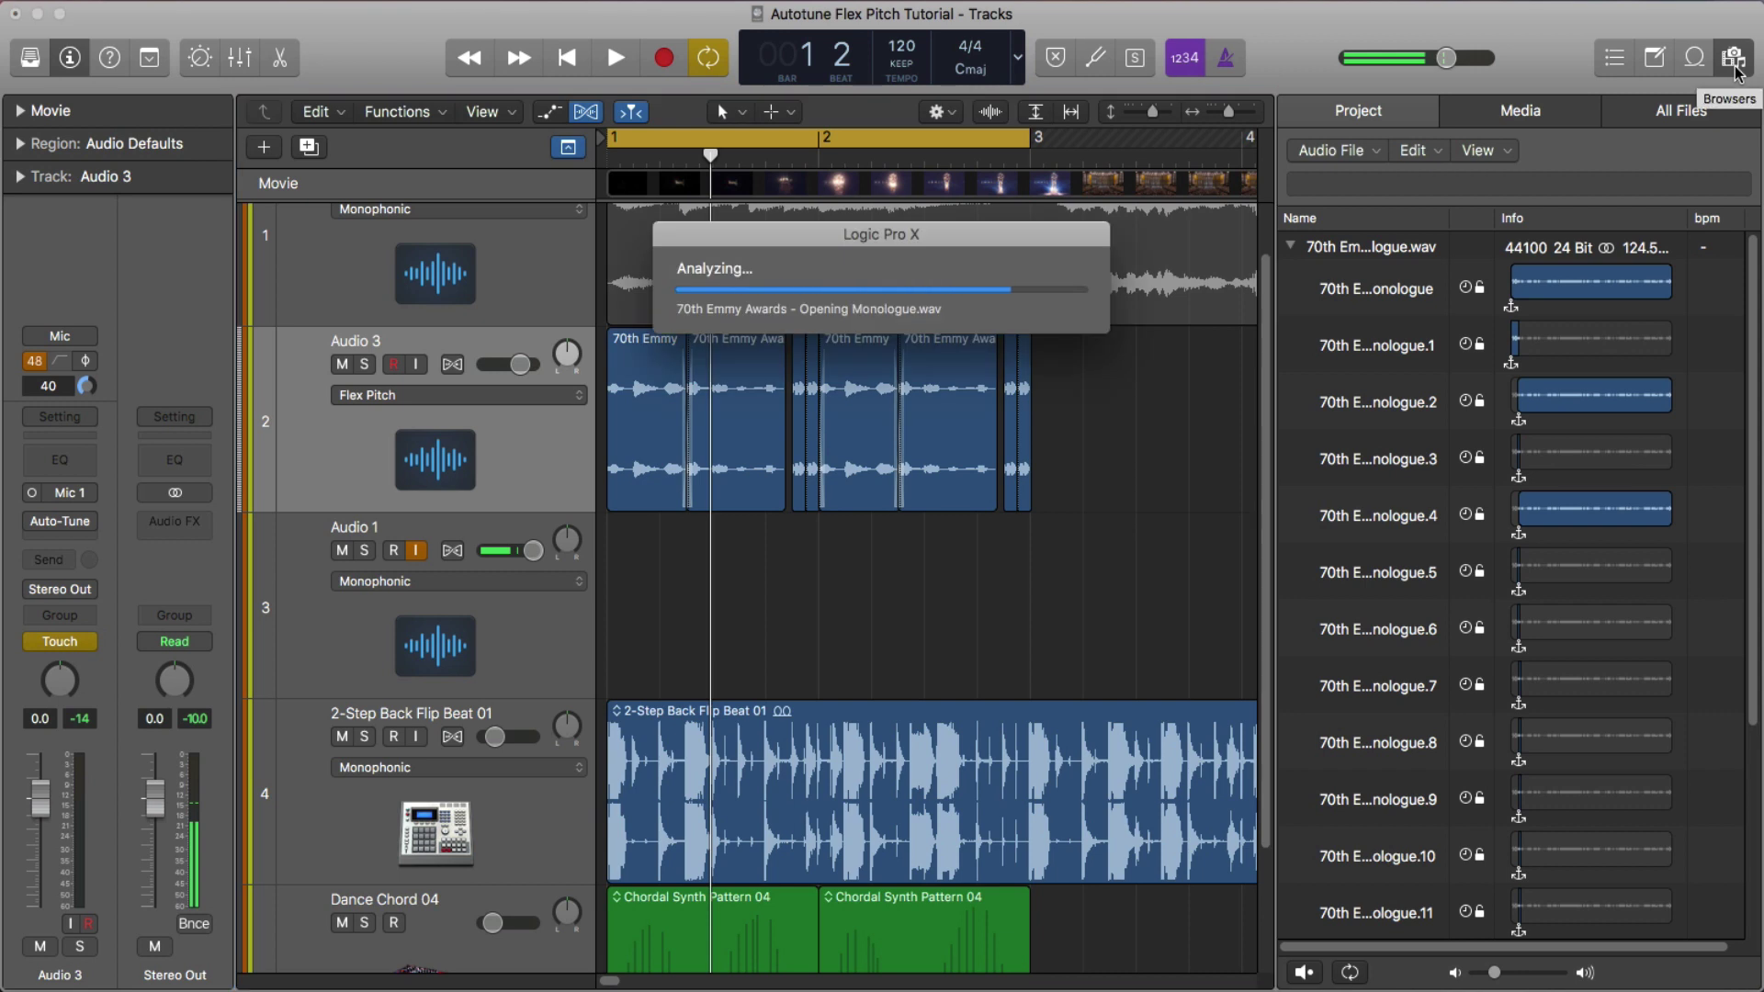
click(1732, 66)
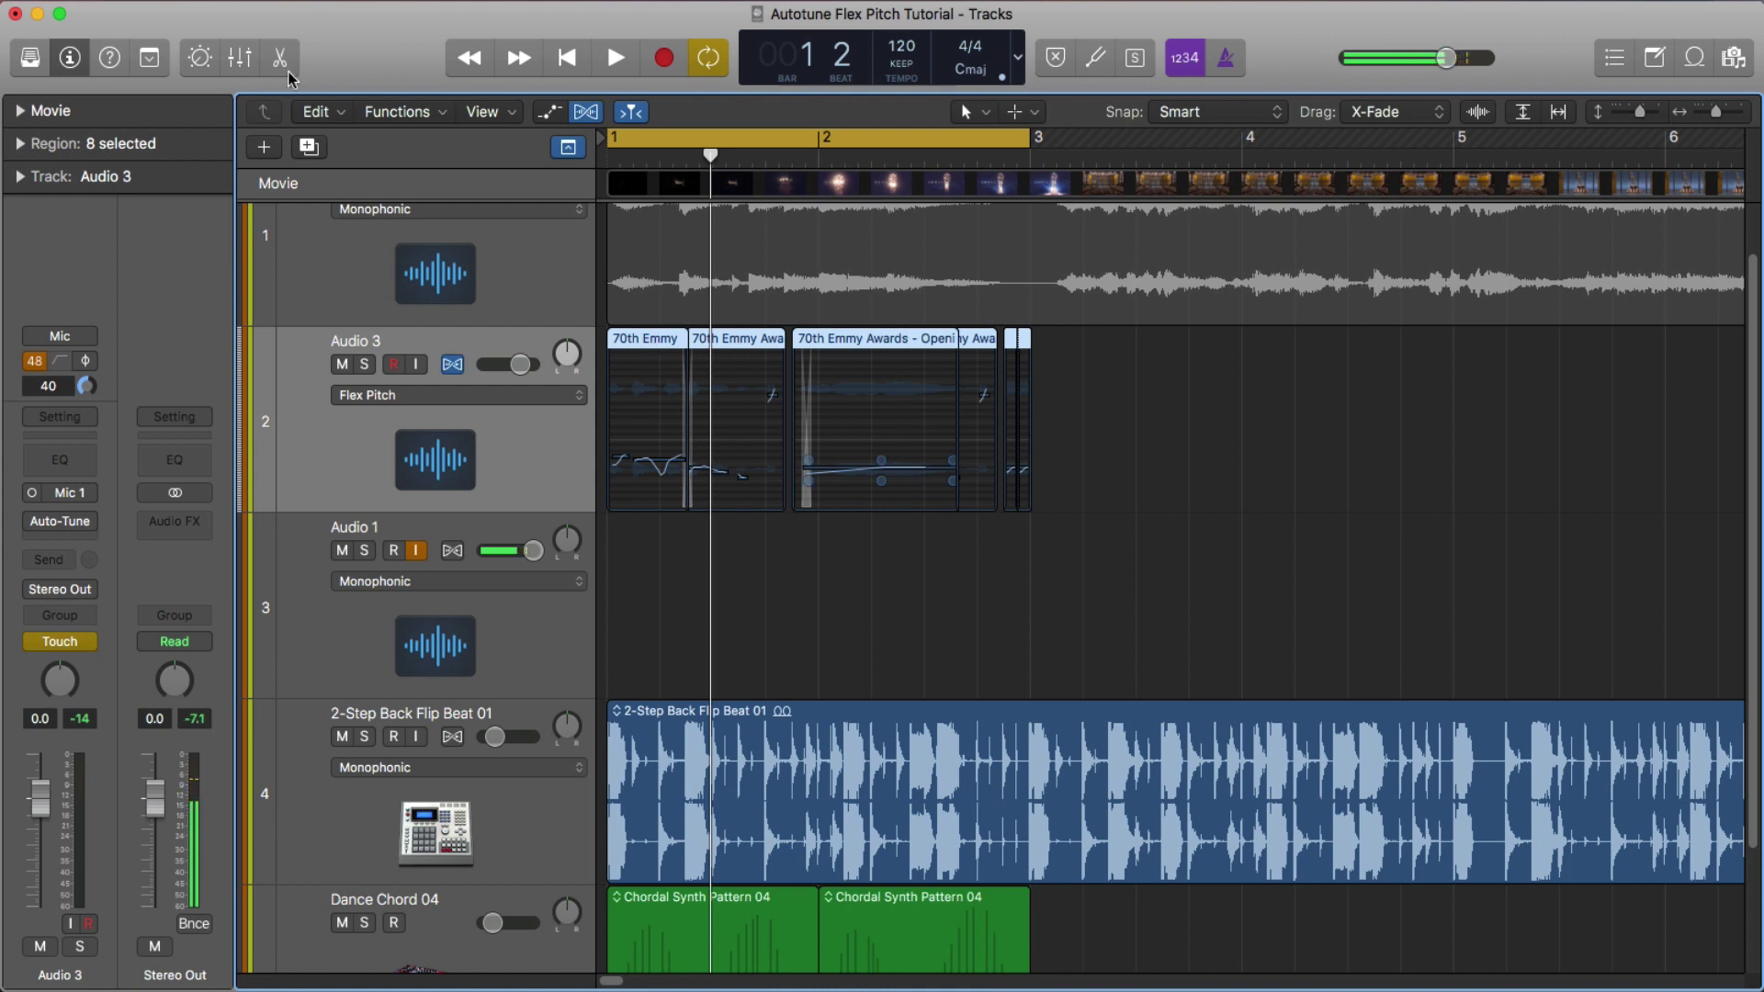
Open the Audio 3 regions in an enlarged Audio Track Editor, display their Flex Pitch notes and play the vocal phrase
double_click(651, 339)
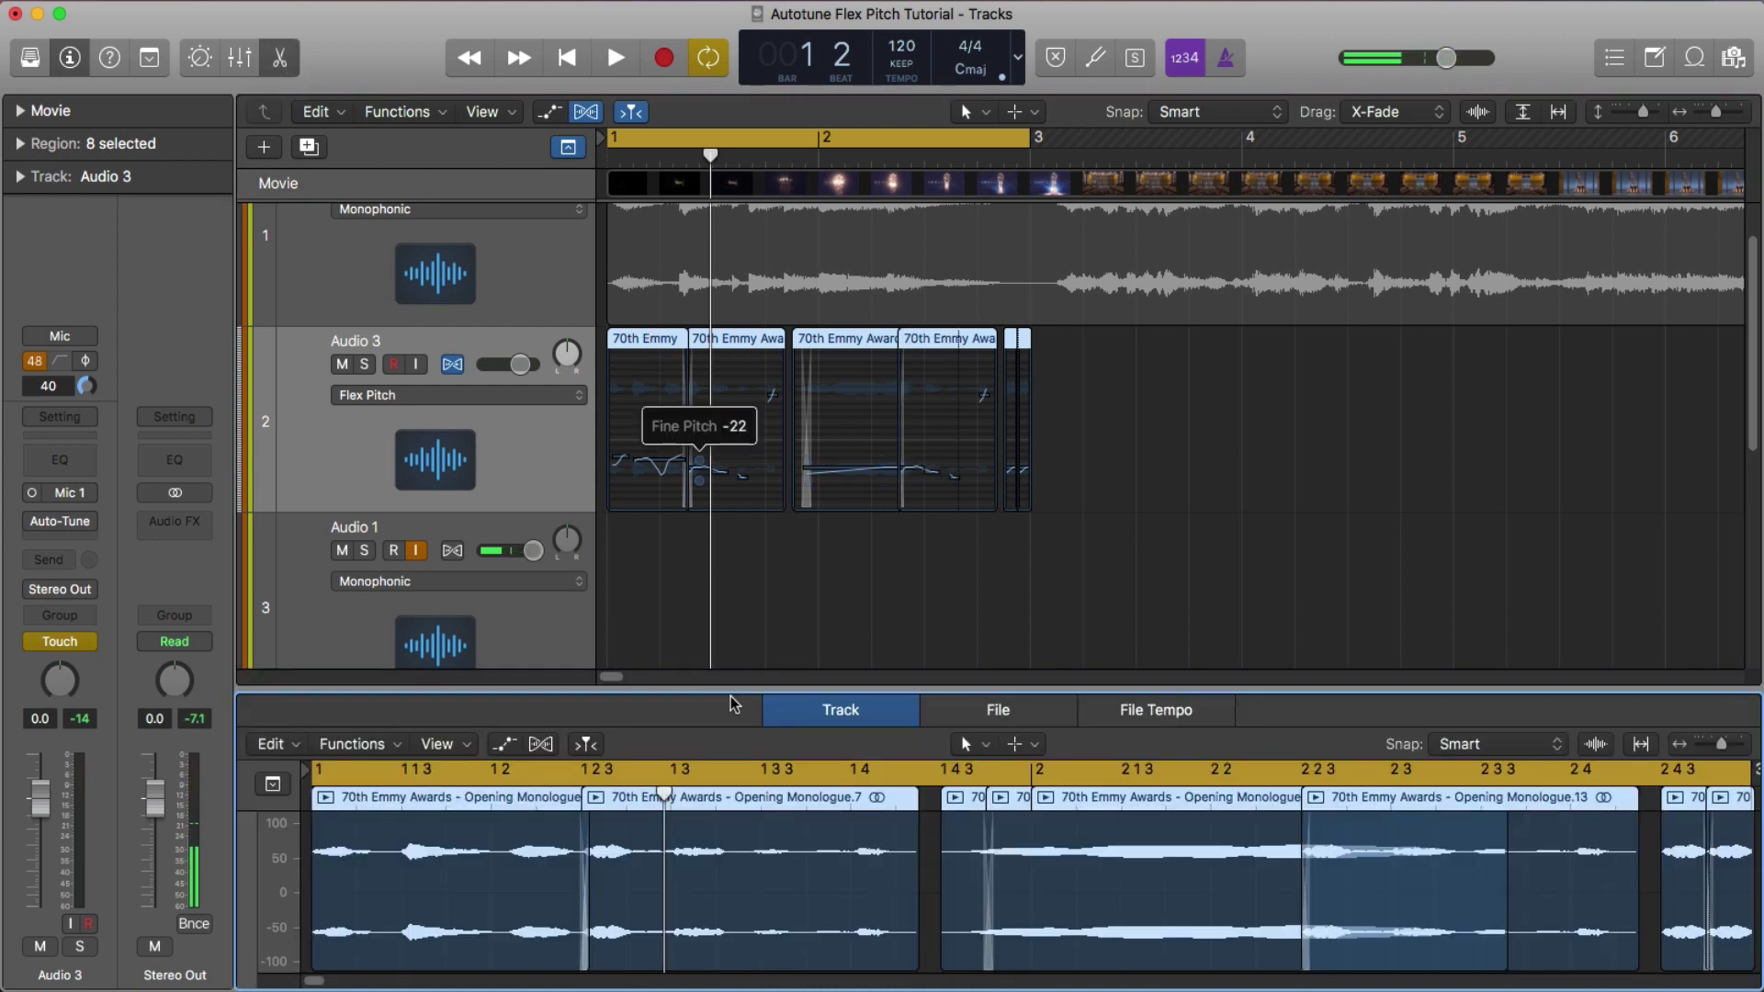
drag(735, 691, 740, 448)
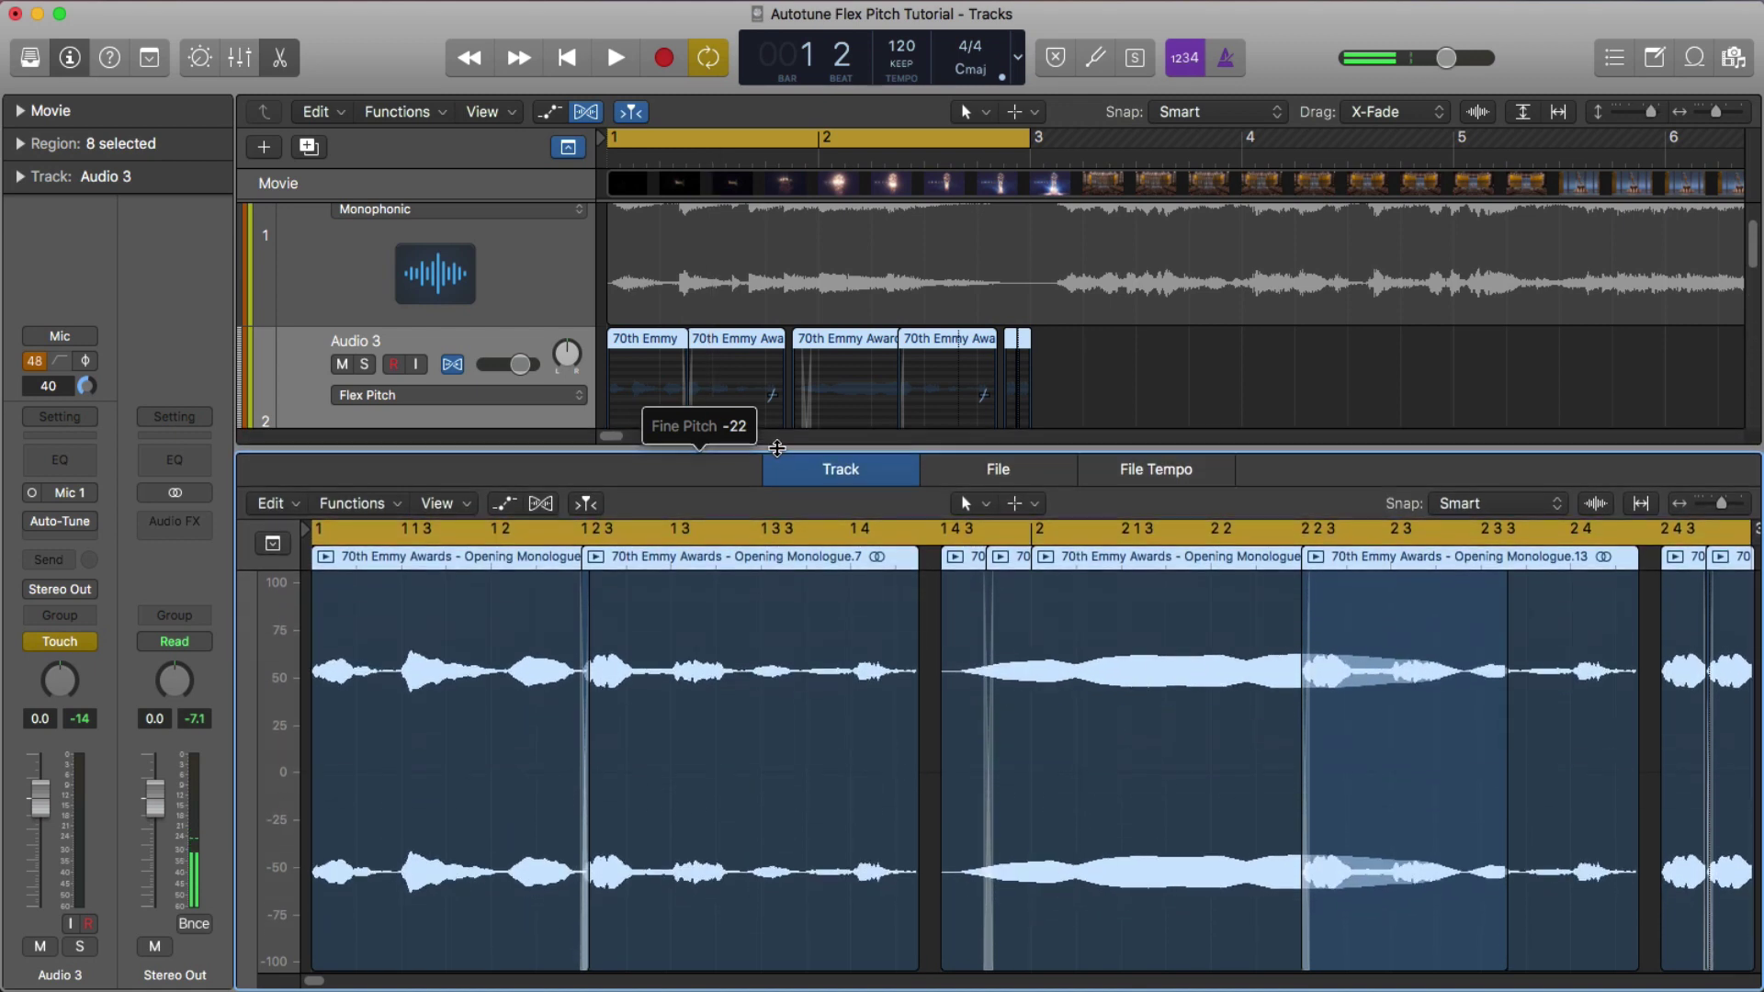
click(541, 501)
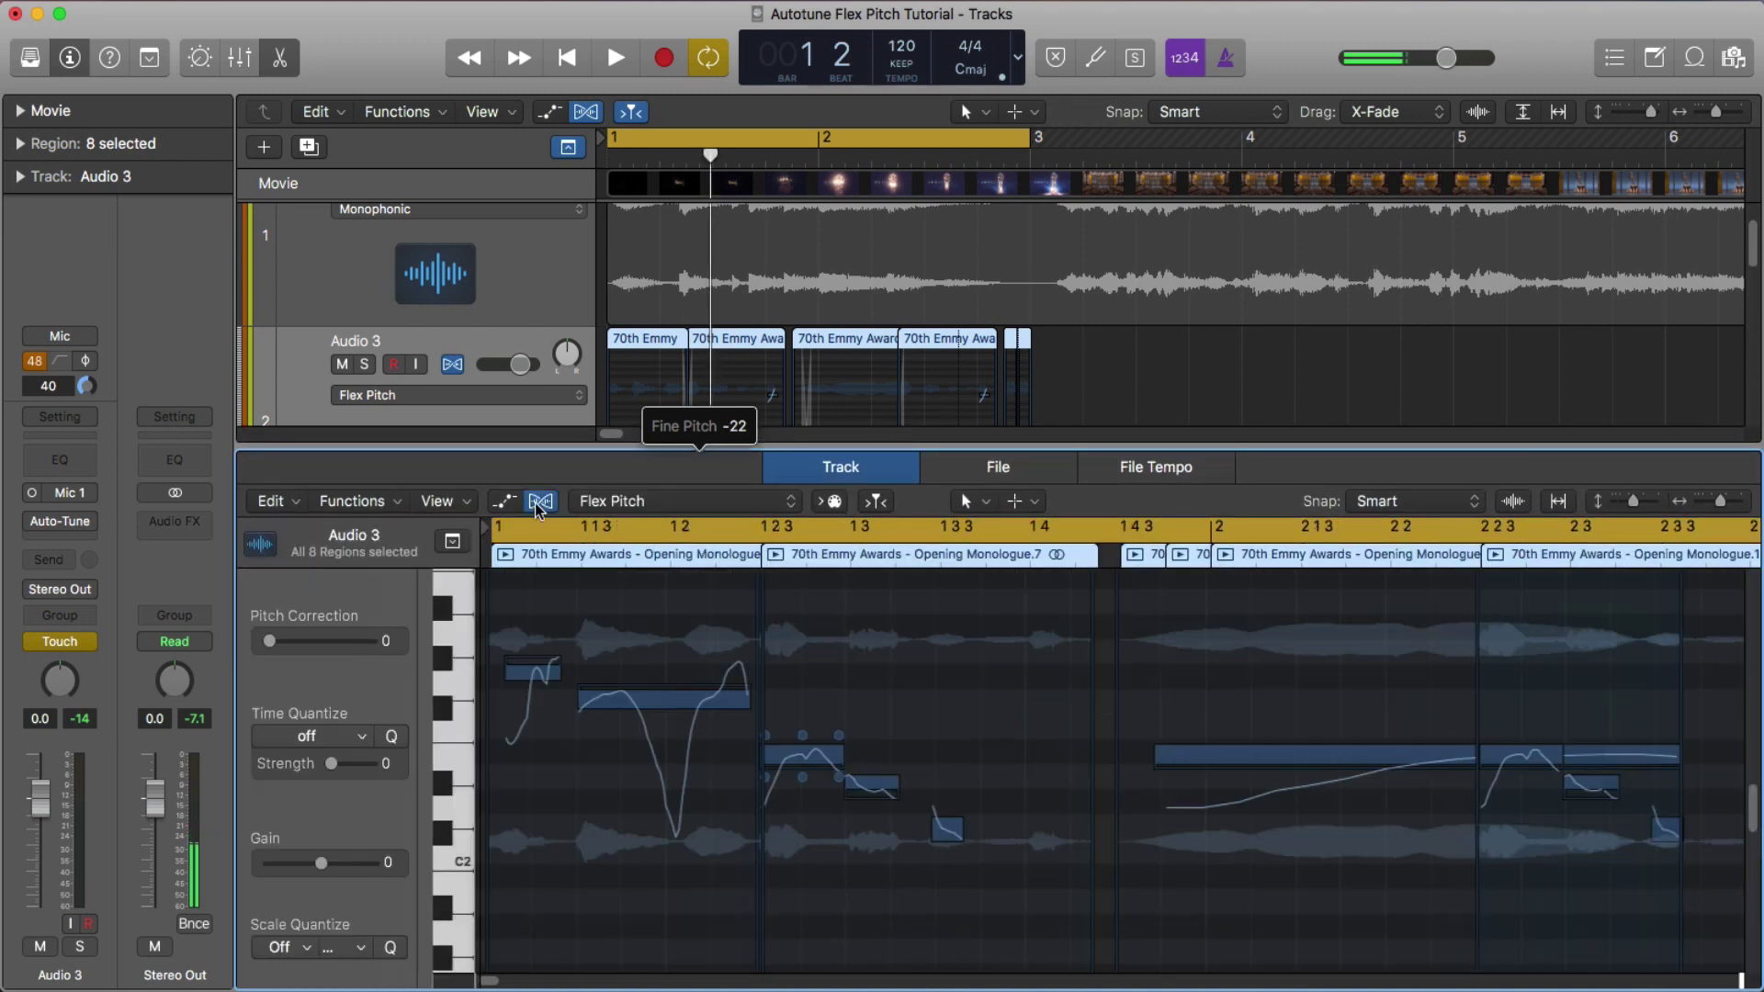
key(super+Left)
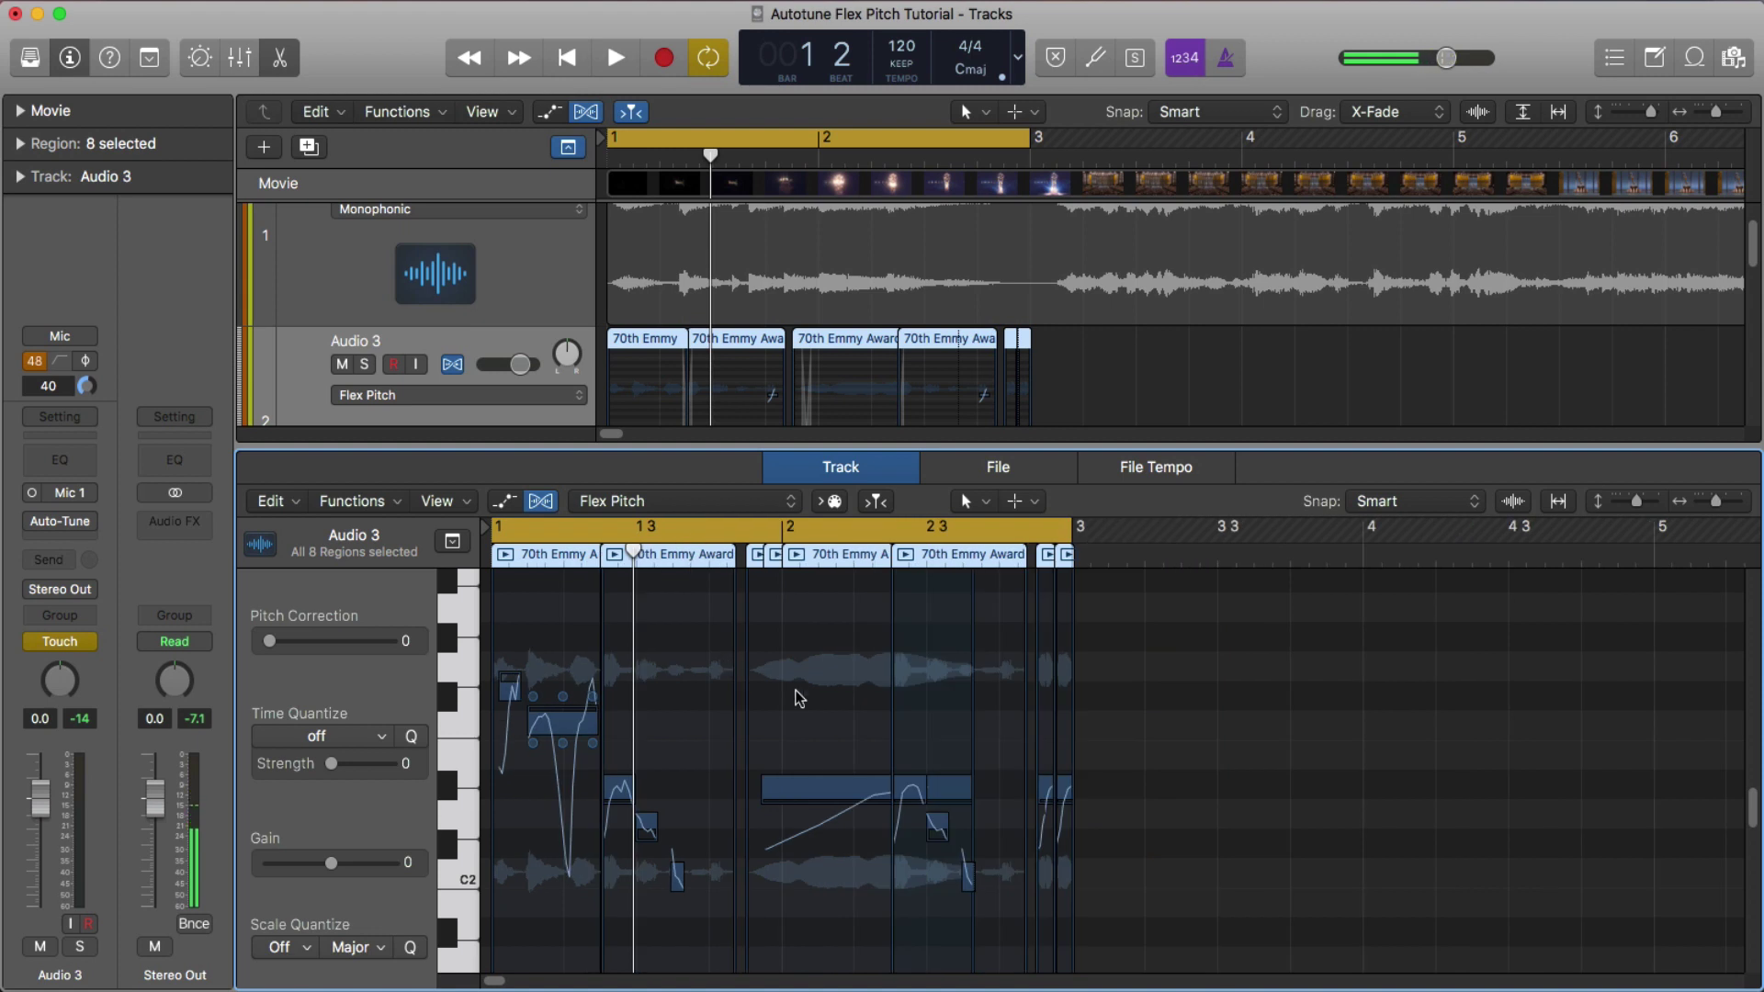
key(super+Right)
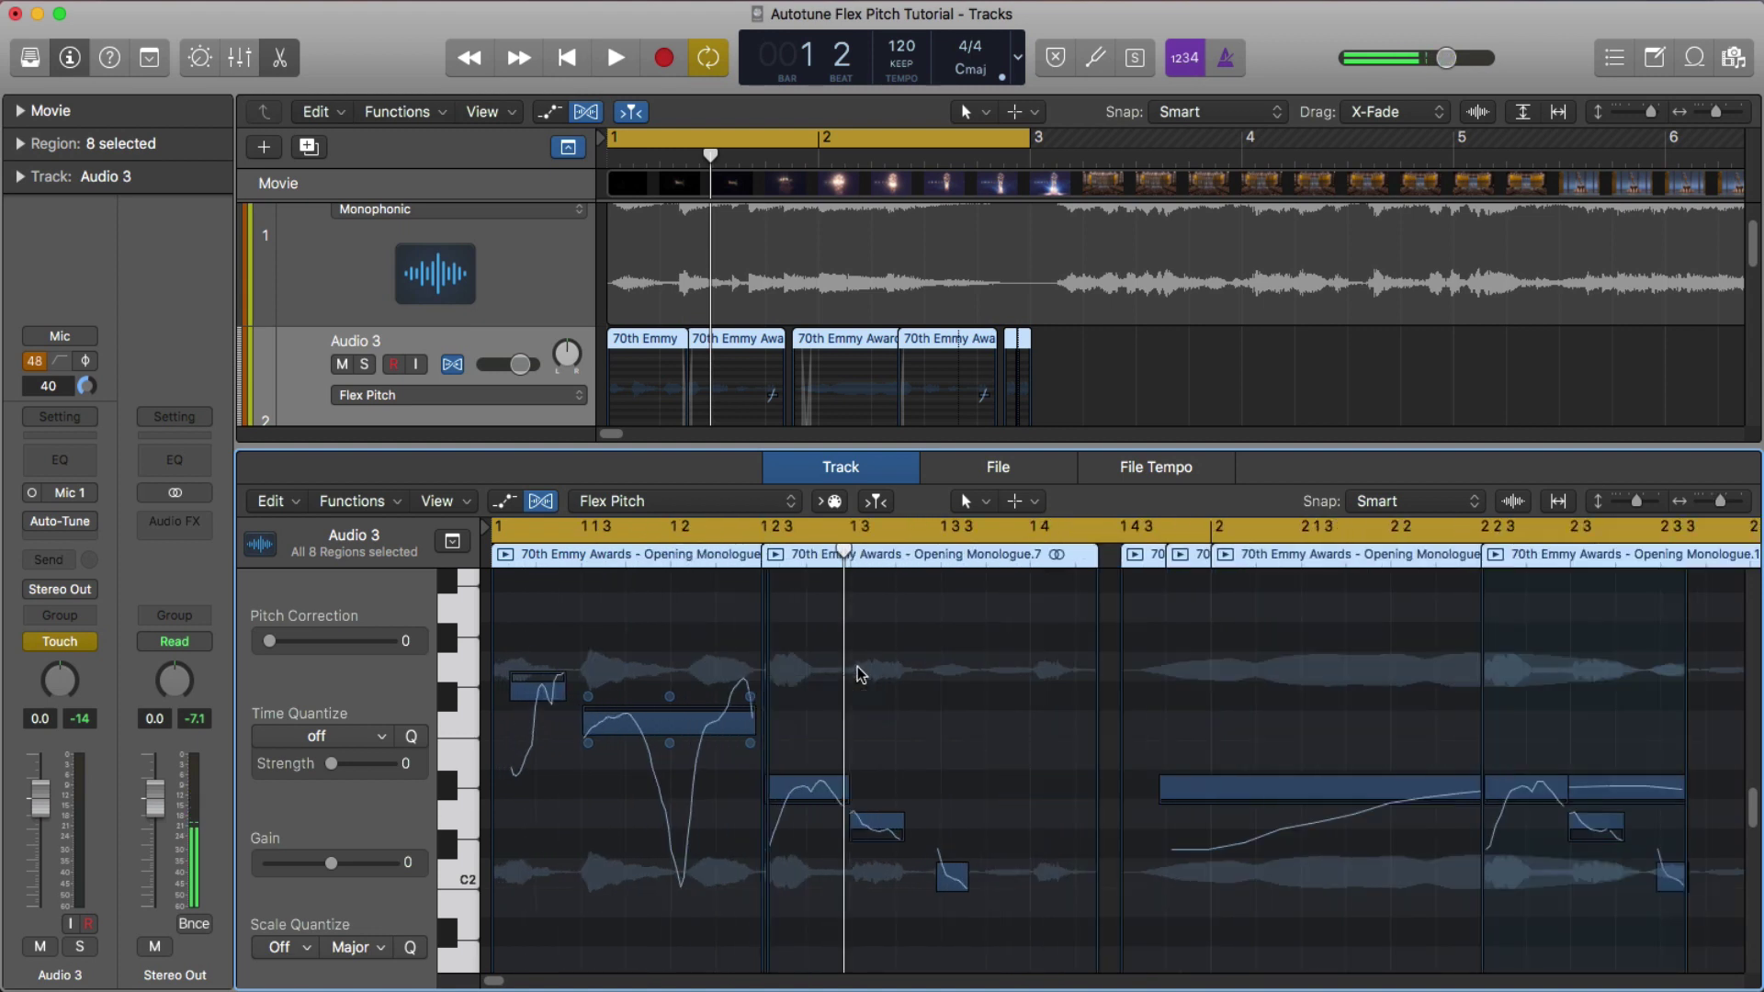
key(space)
key(space)
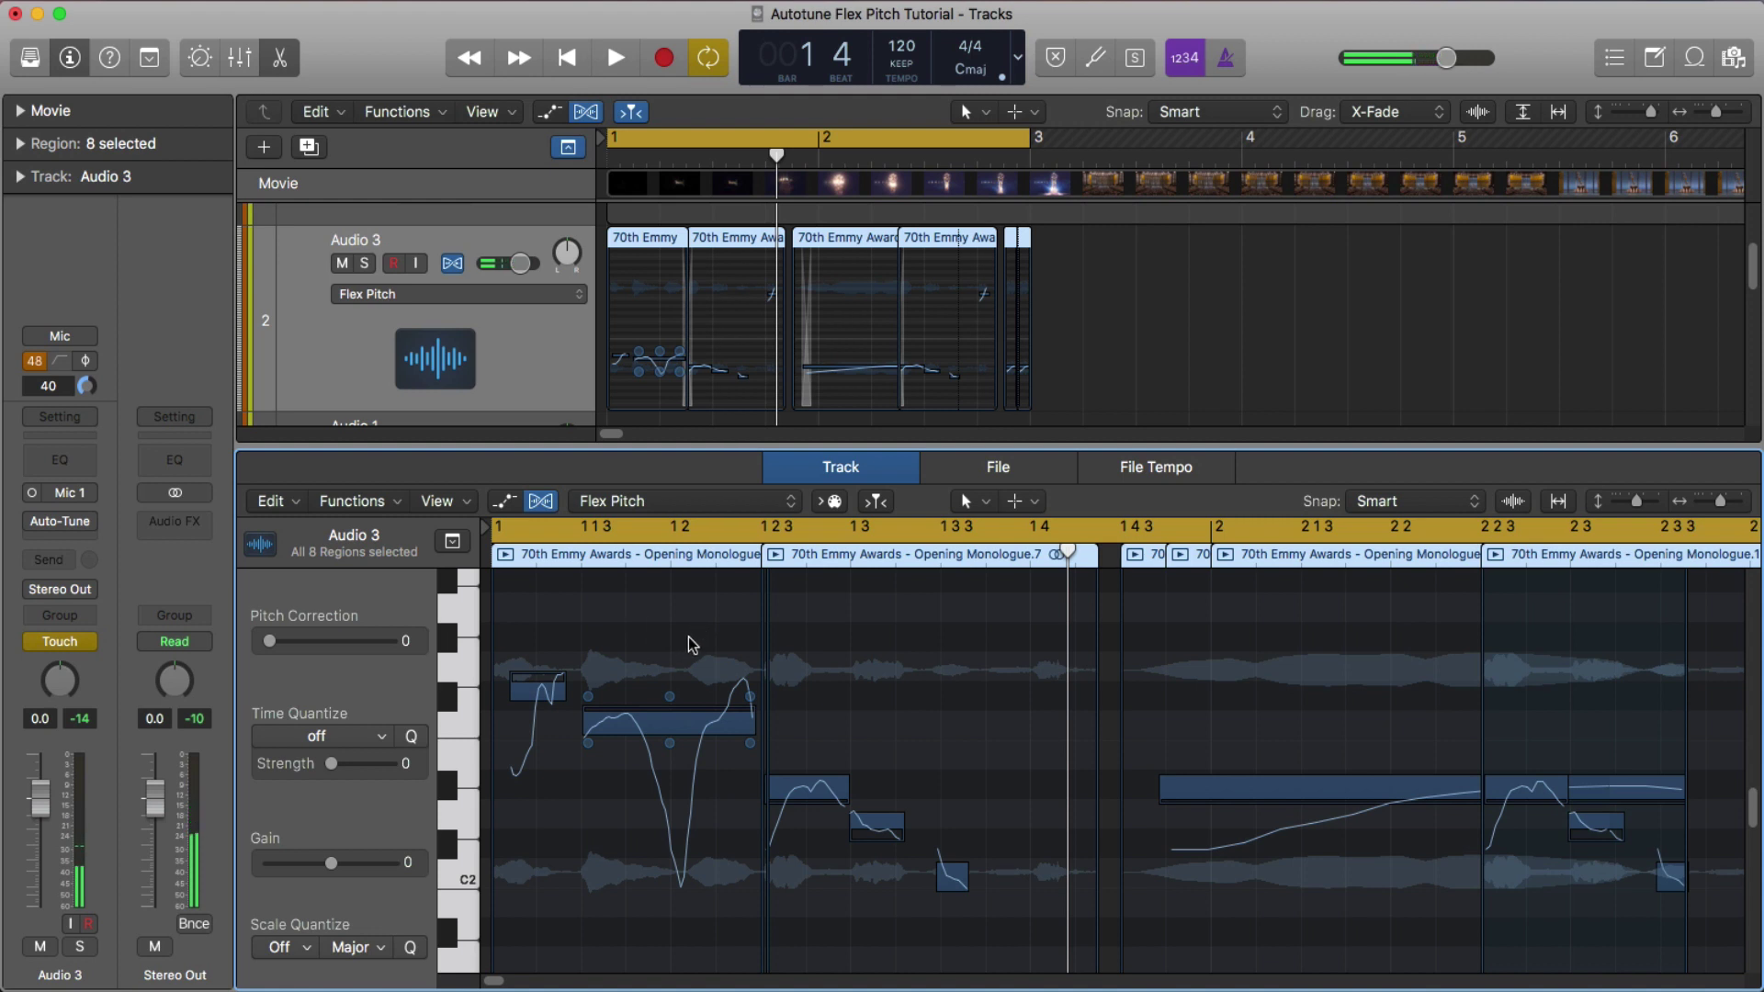
Select all Flex Pitch notes of Audio 3, set Pitch Correction to 100 and clear the selection
key(super+a)
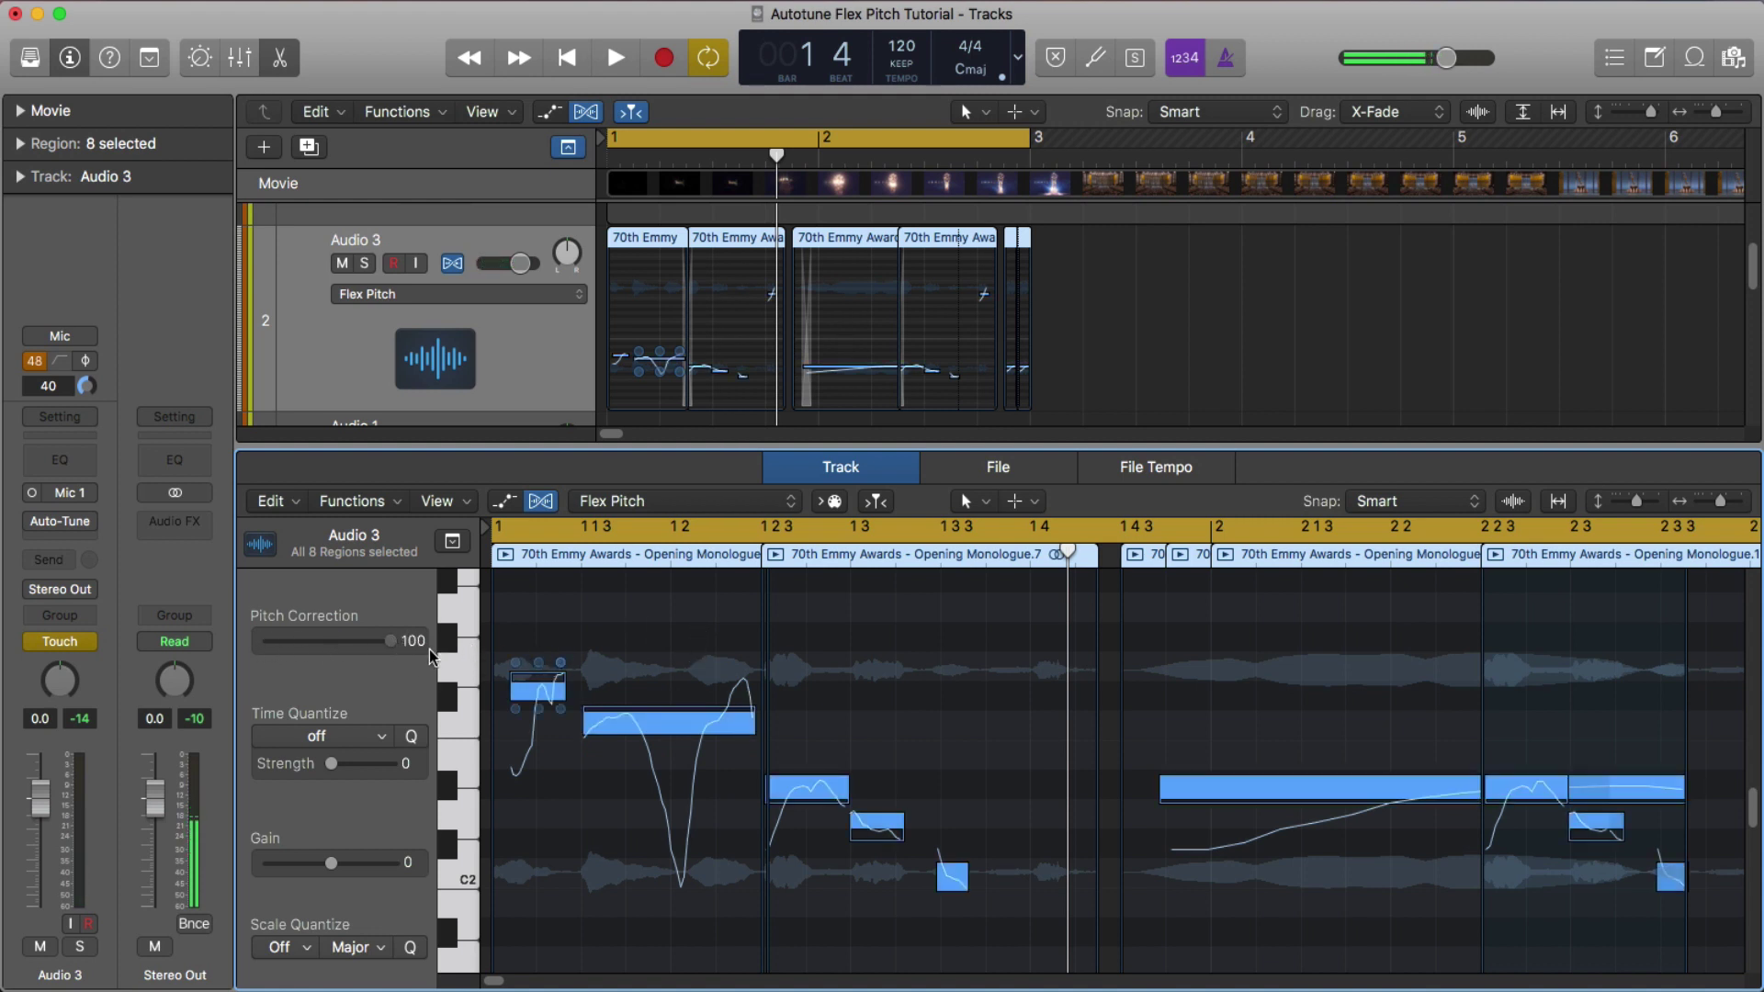
drag(430, 650, 431, 650)
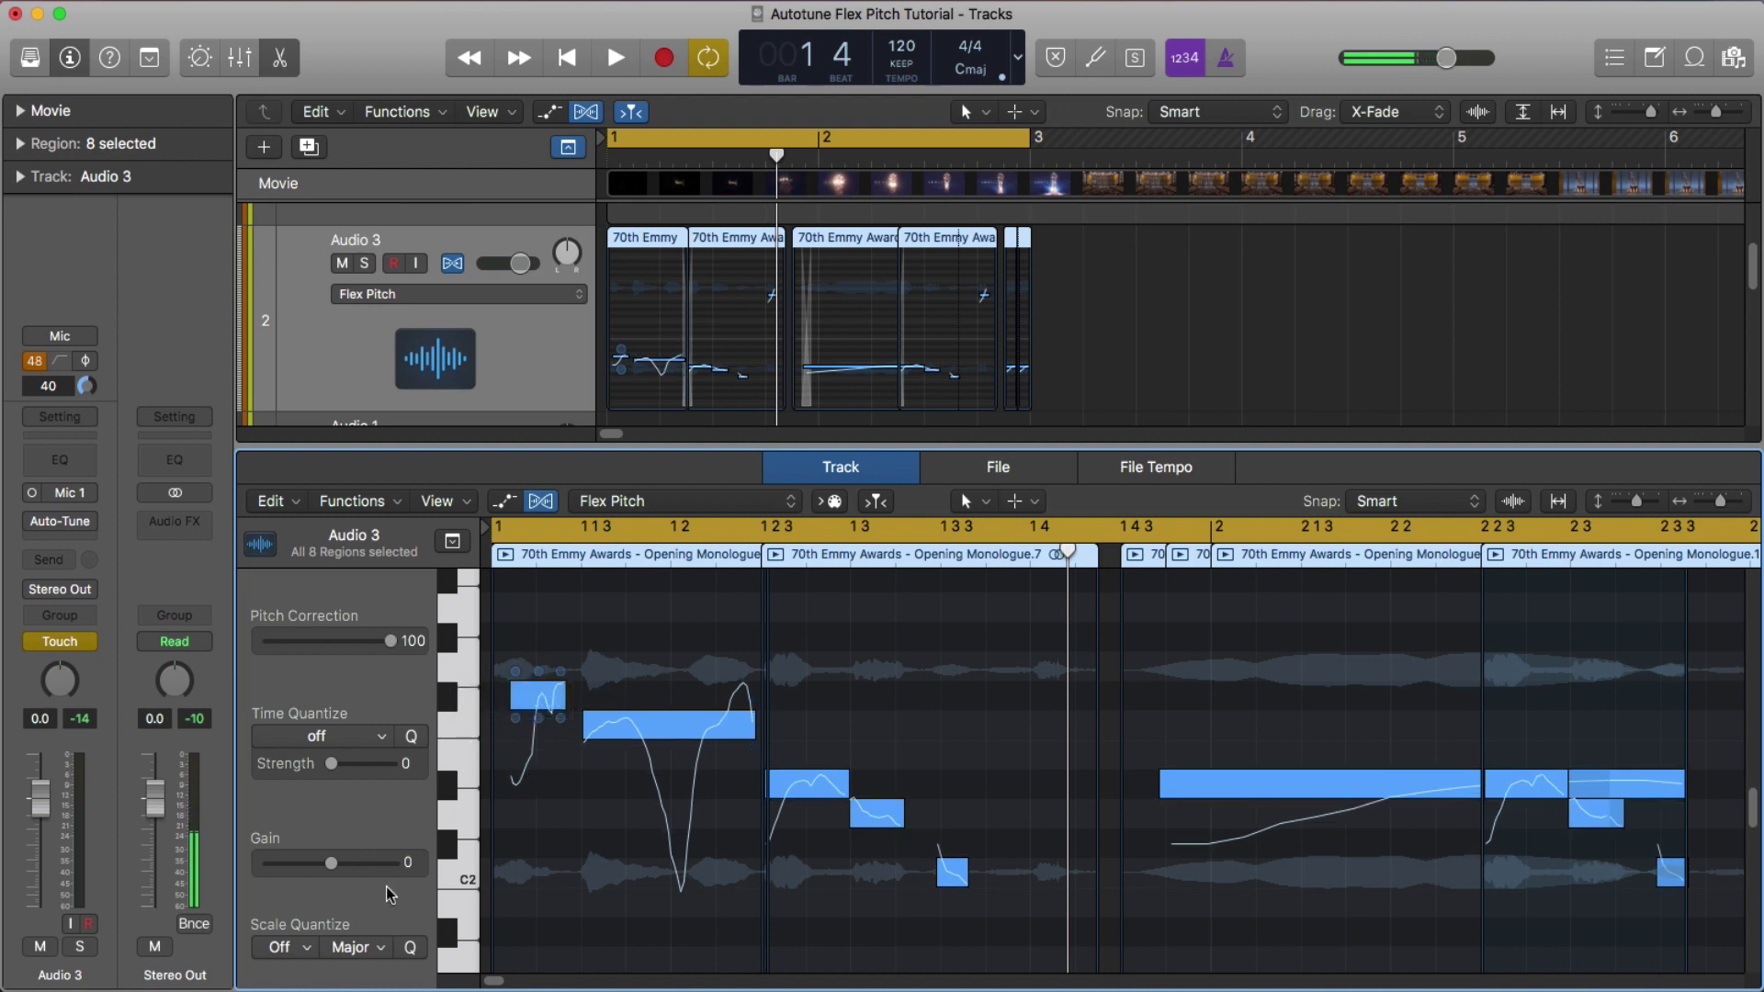
click(781, 650)
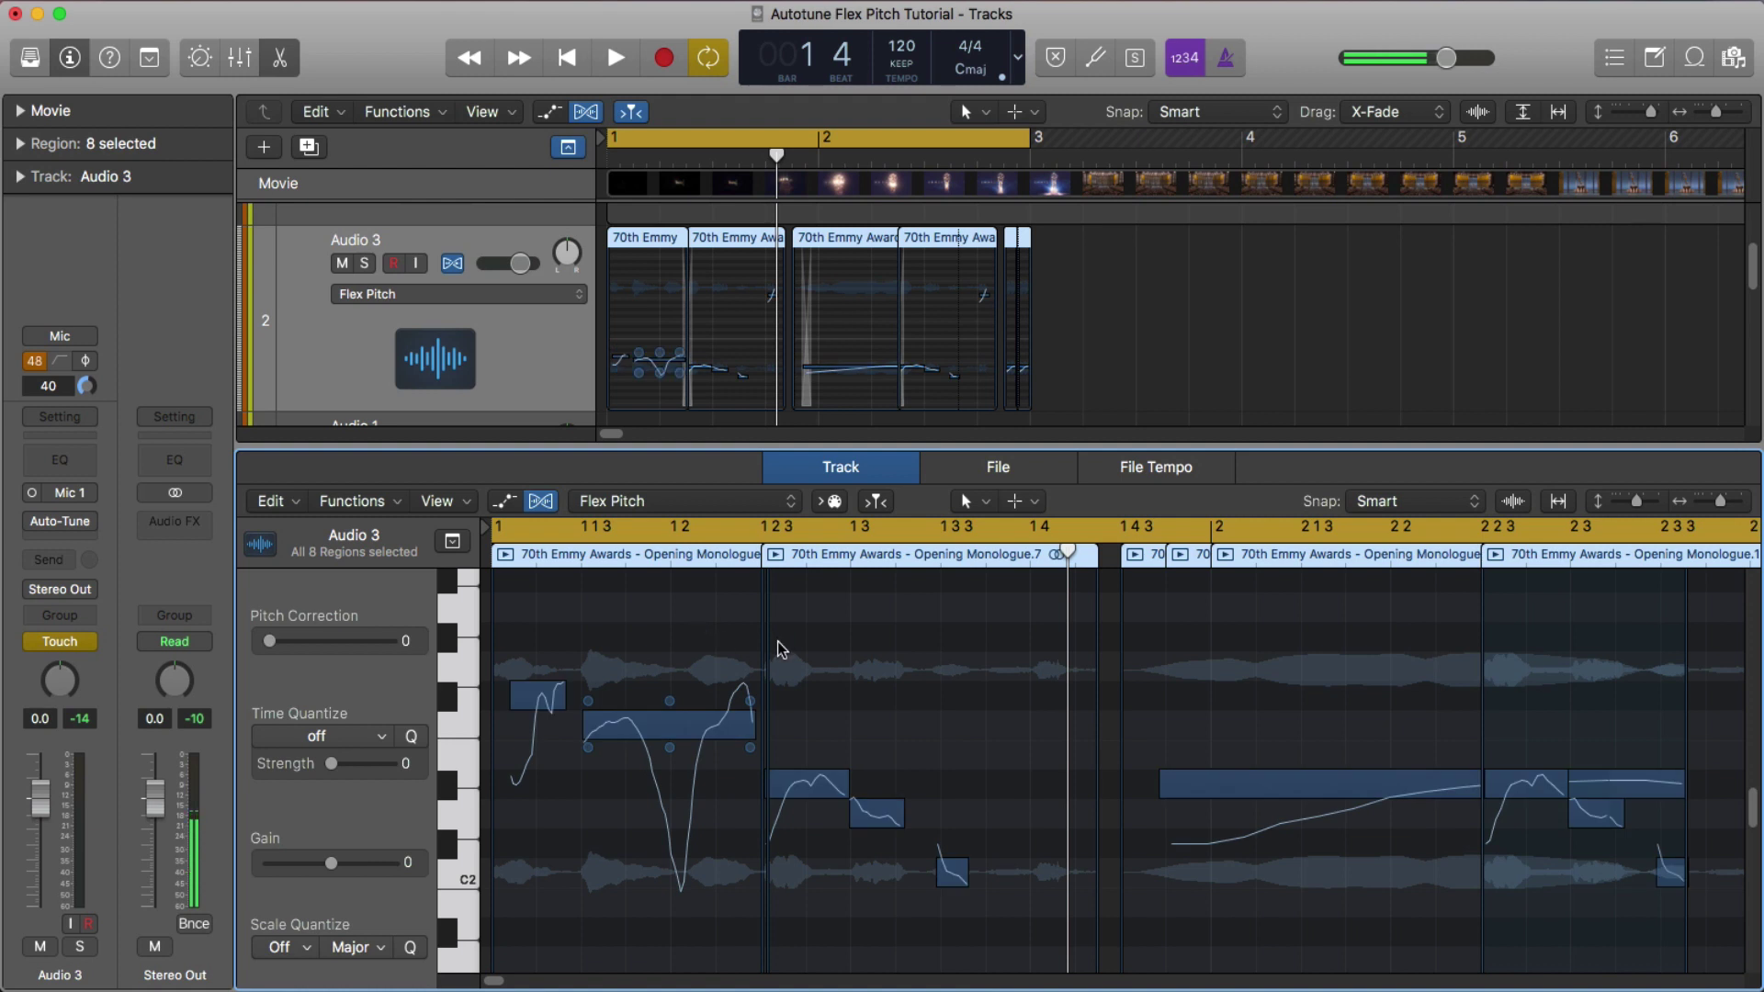
Raise the first two Flex Pitch notes of the vocal phrase to G#2 and play back the result
key(super+Right)
key(super+Right)
key(space)
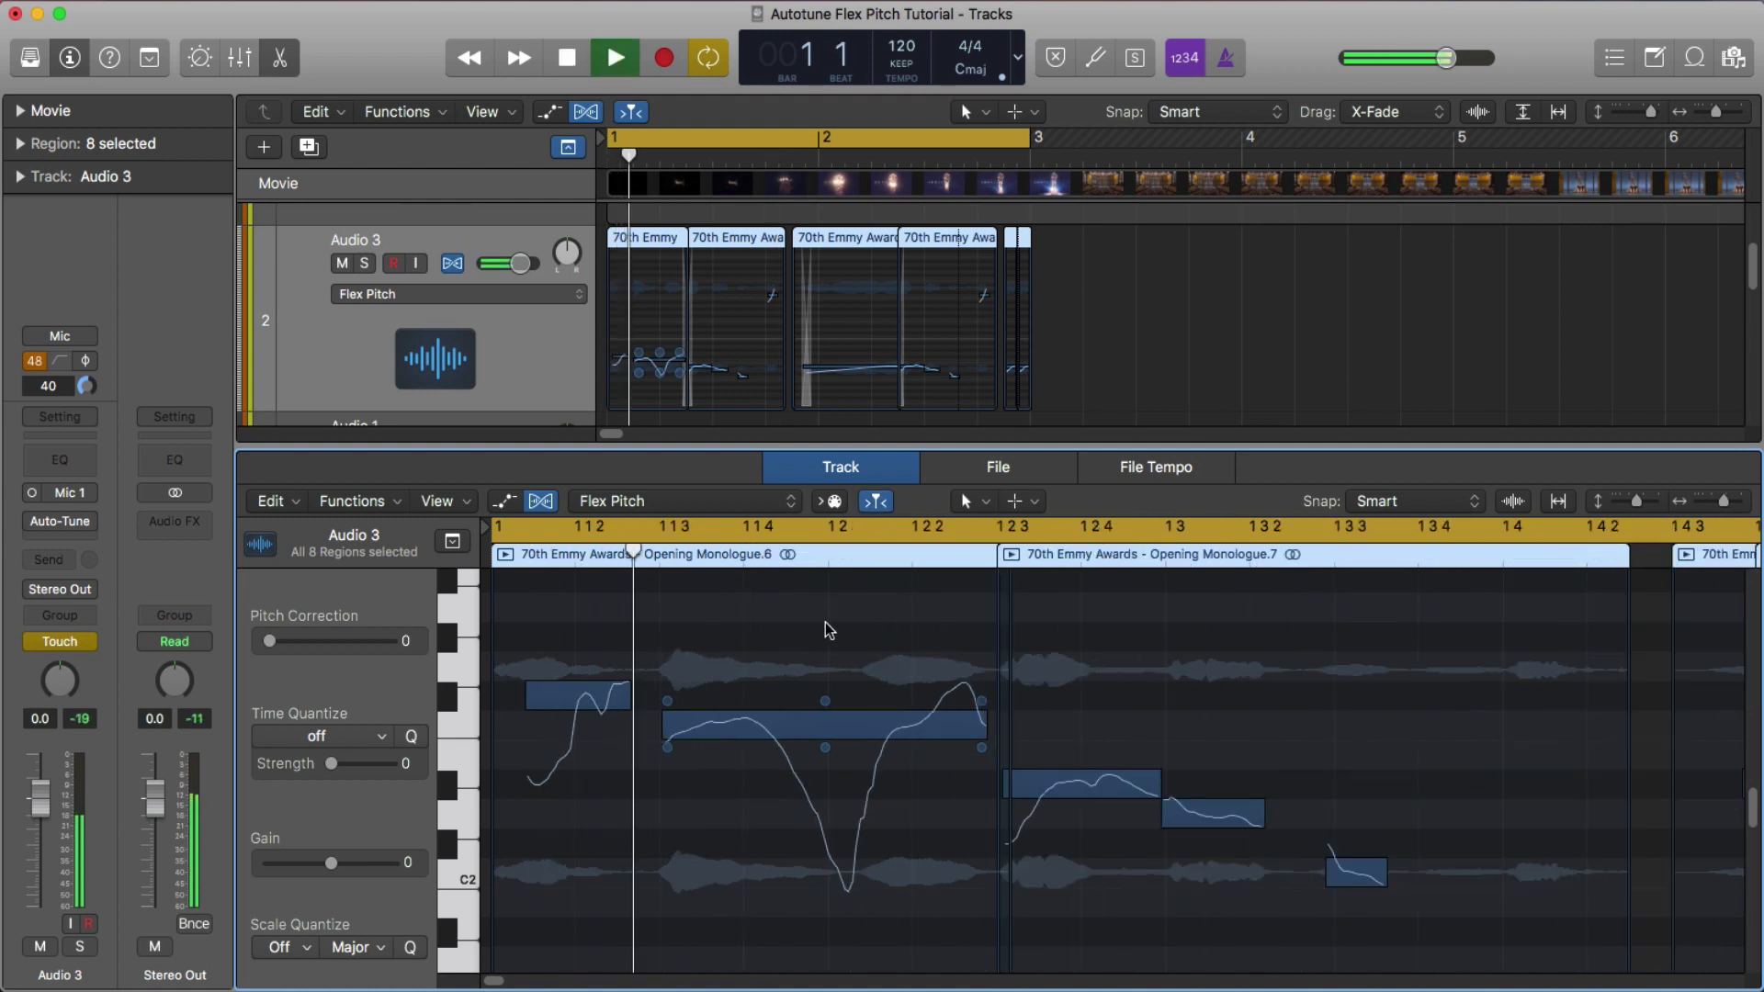
key(space)
drag(574, 700, 577, 636)
key(space)
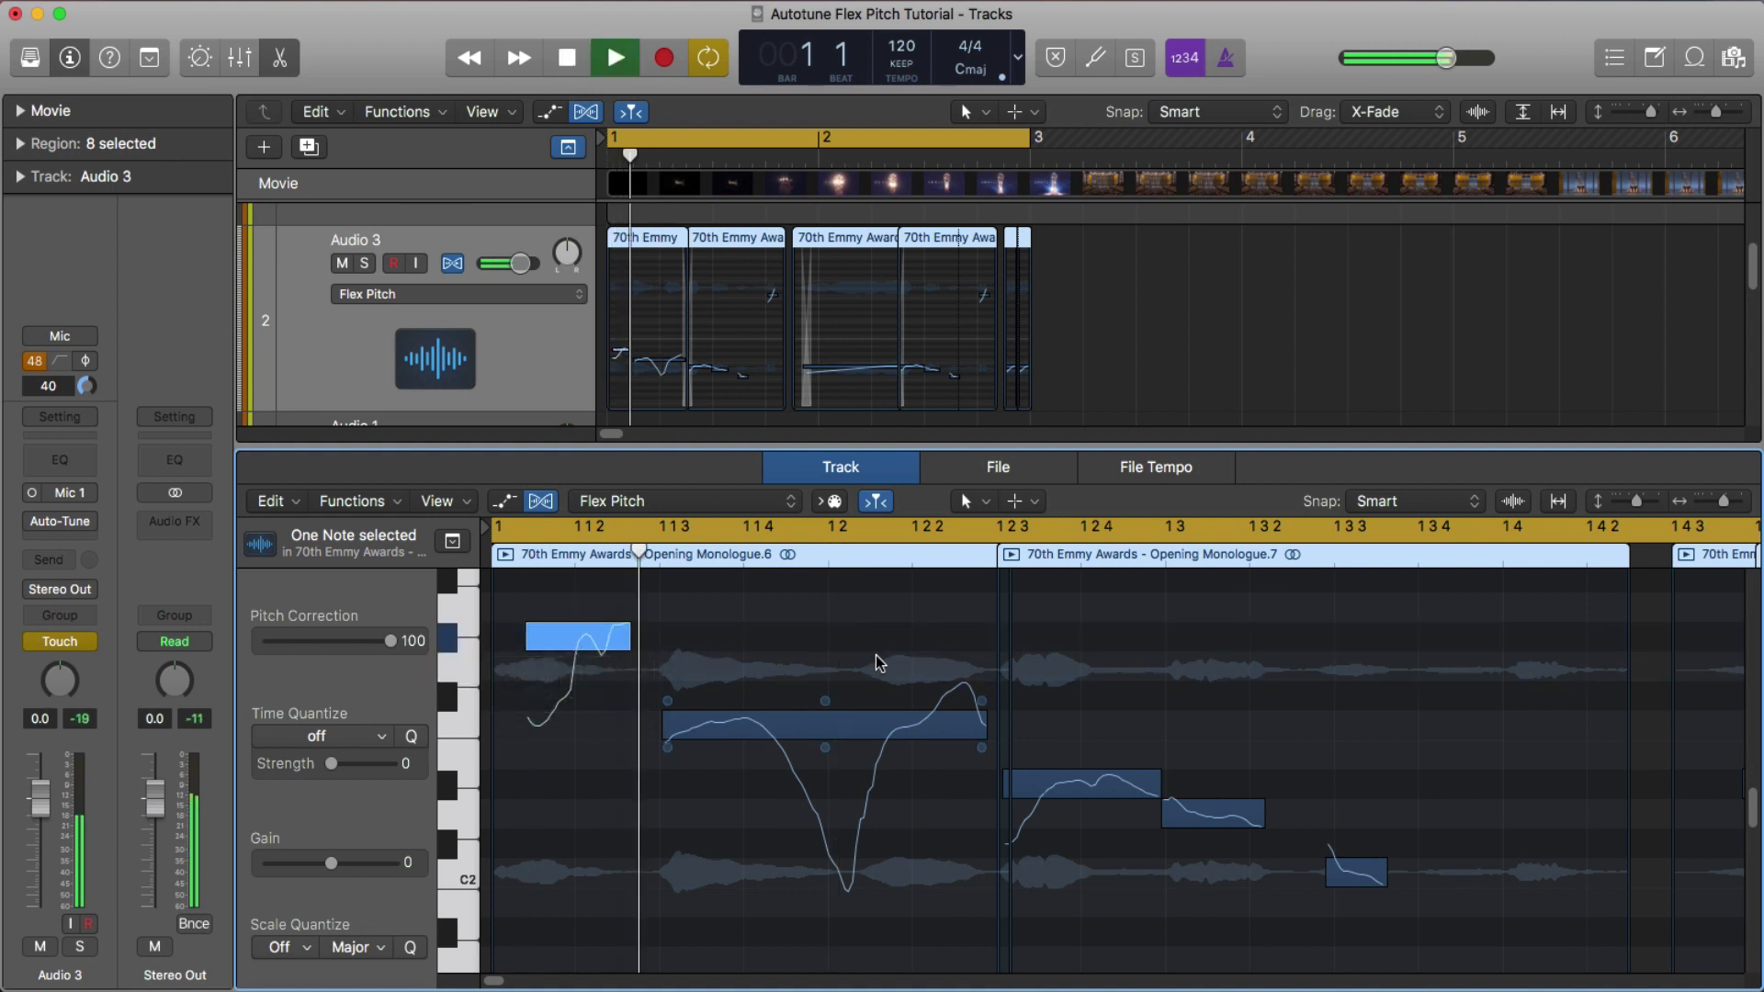
key(space)
drag(853, 732, 852, 643)
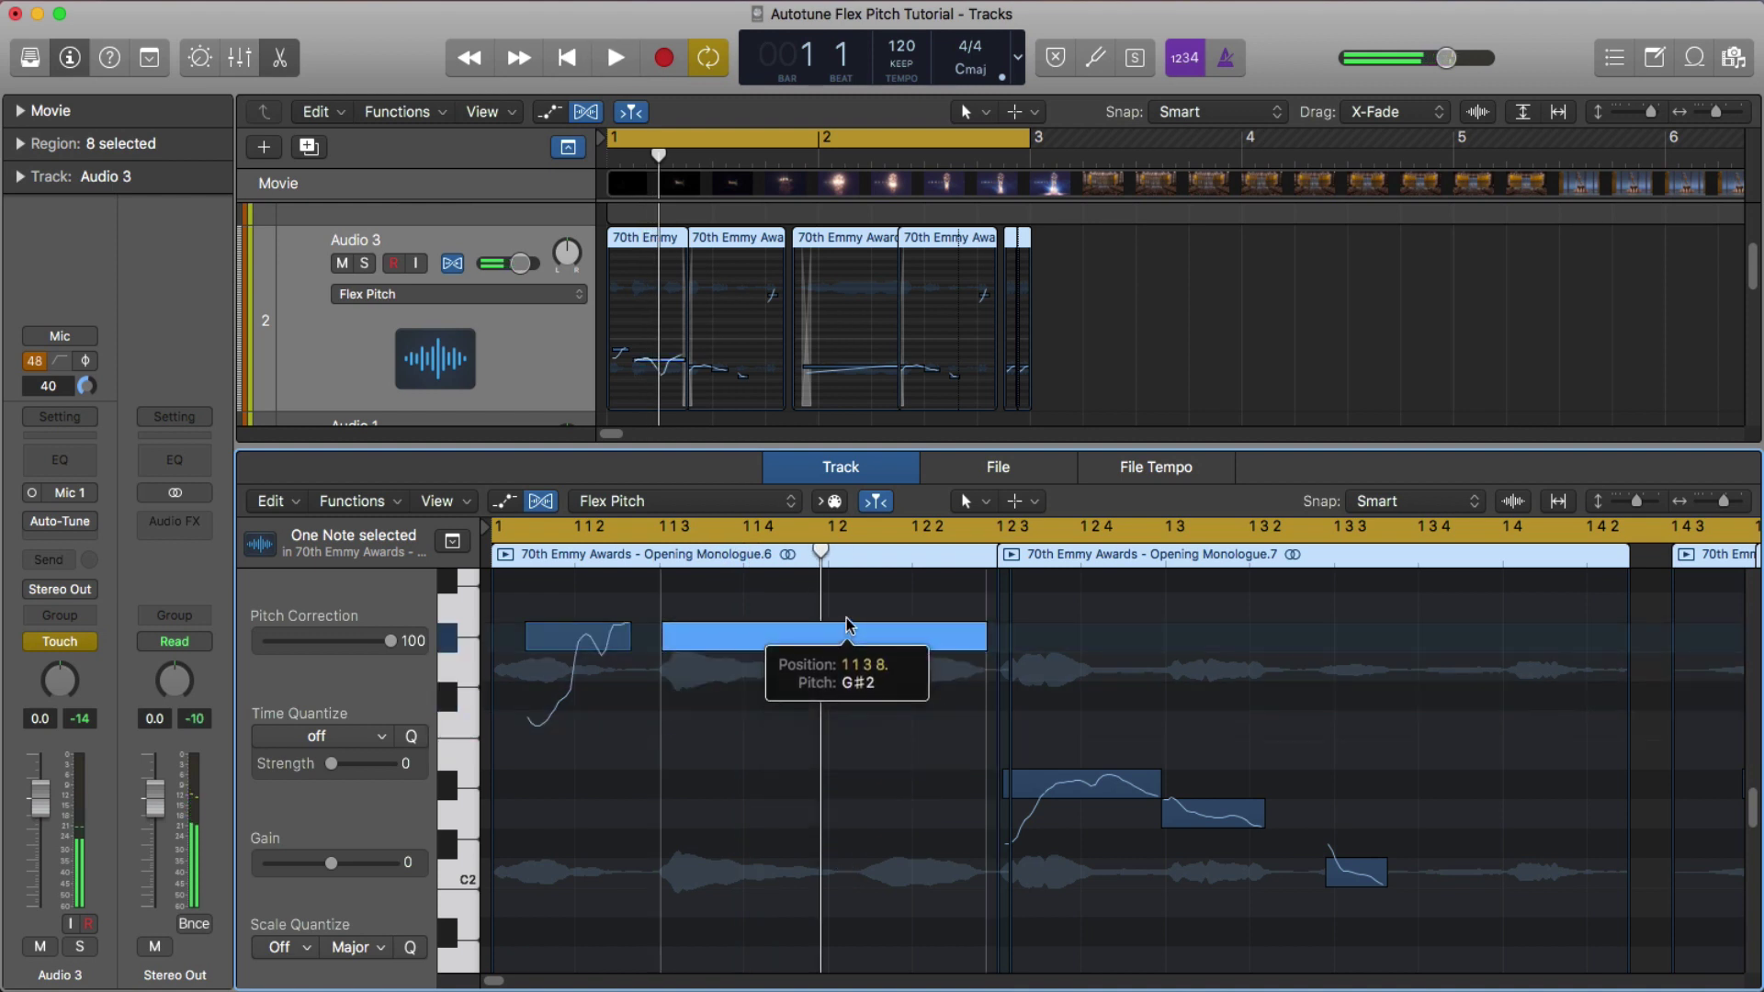
key(space)
key(space)
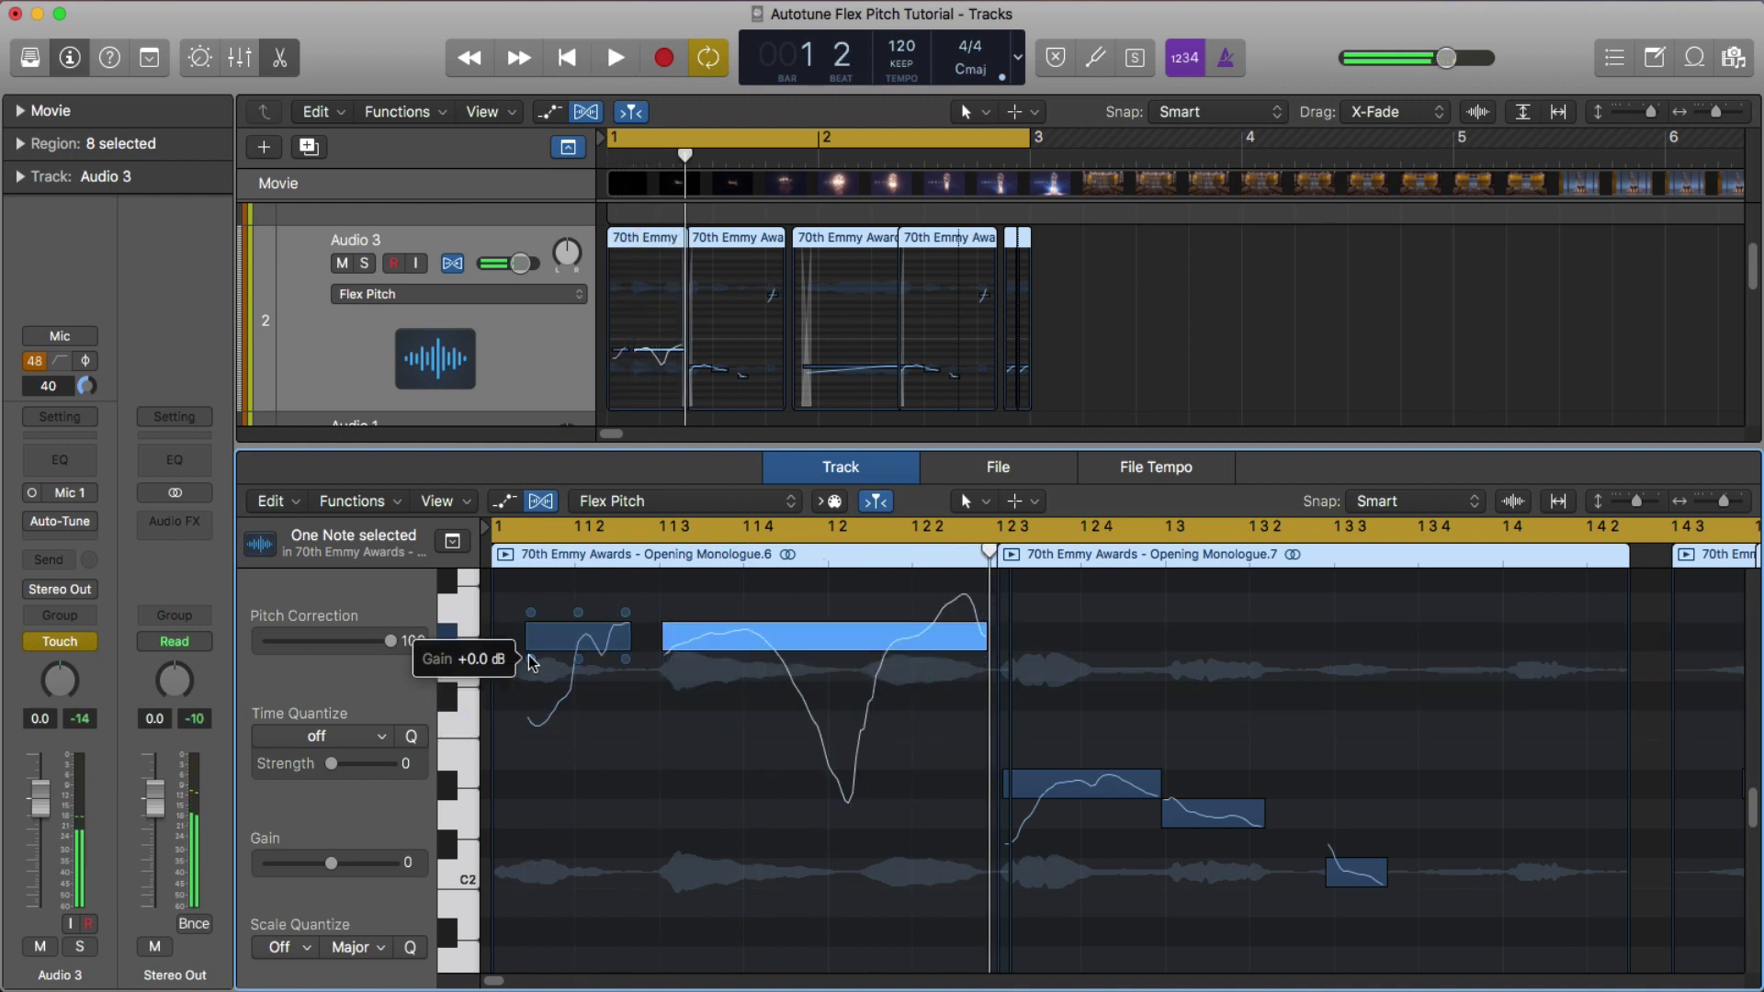
Reduce the first note's vibrato to about 1%, flatten the second note's vibrato as well and play the phrase
mouse_move(576, 666)
drag(577, 661, 577, 673)
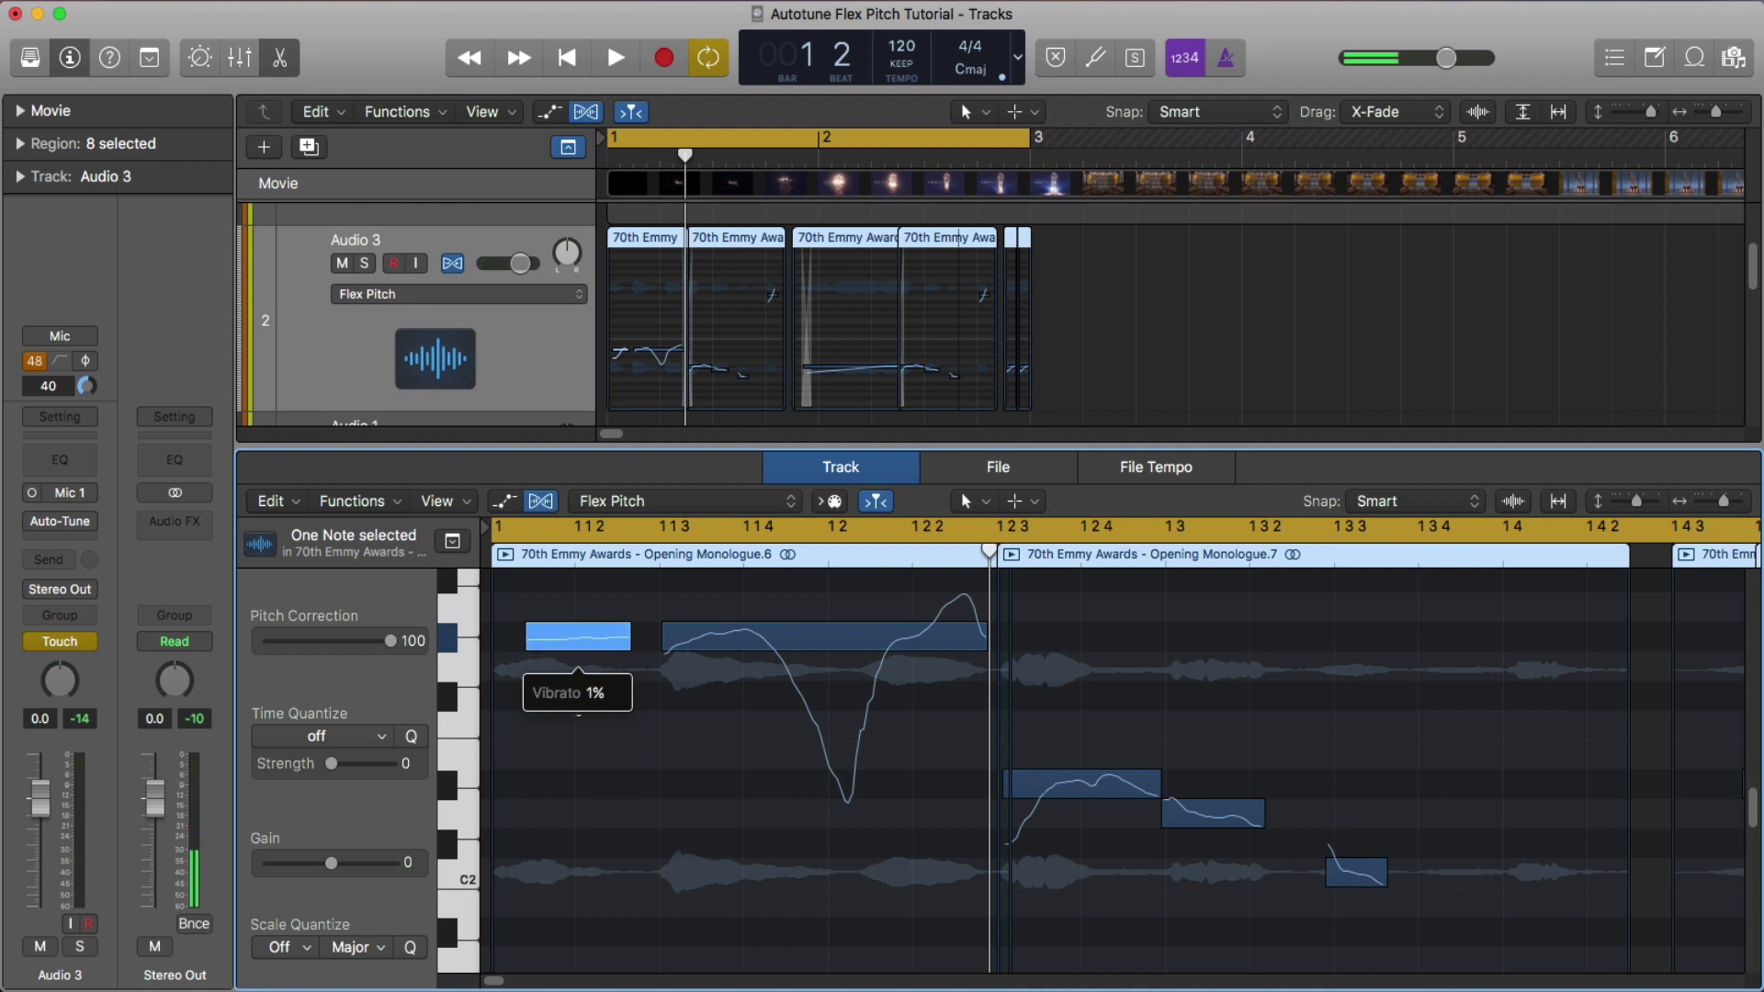
drag(825, 655, 836, 714)
key(space)
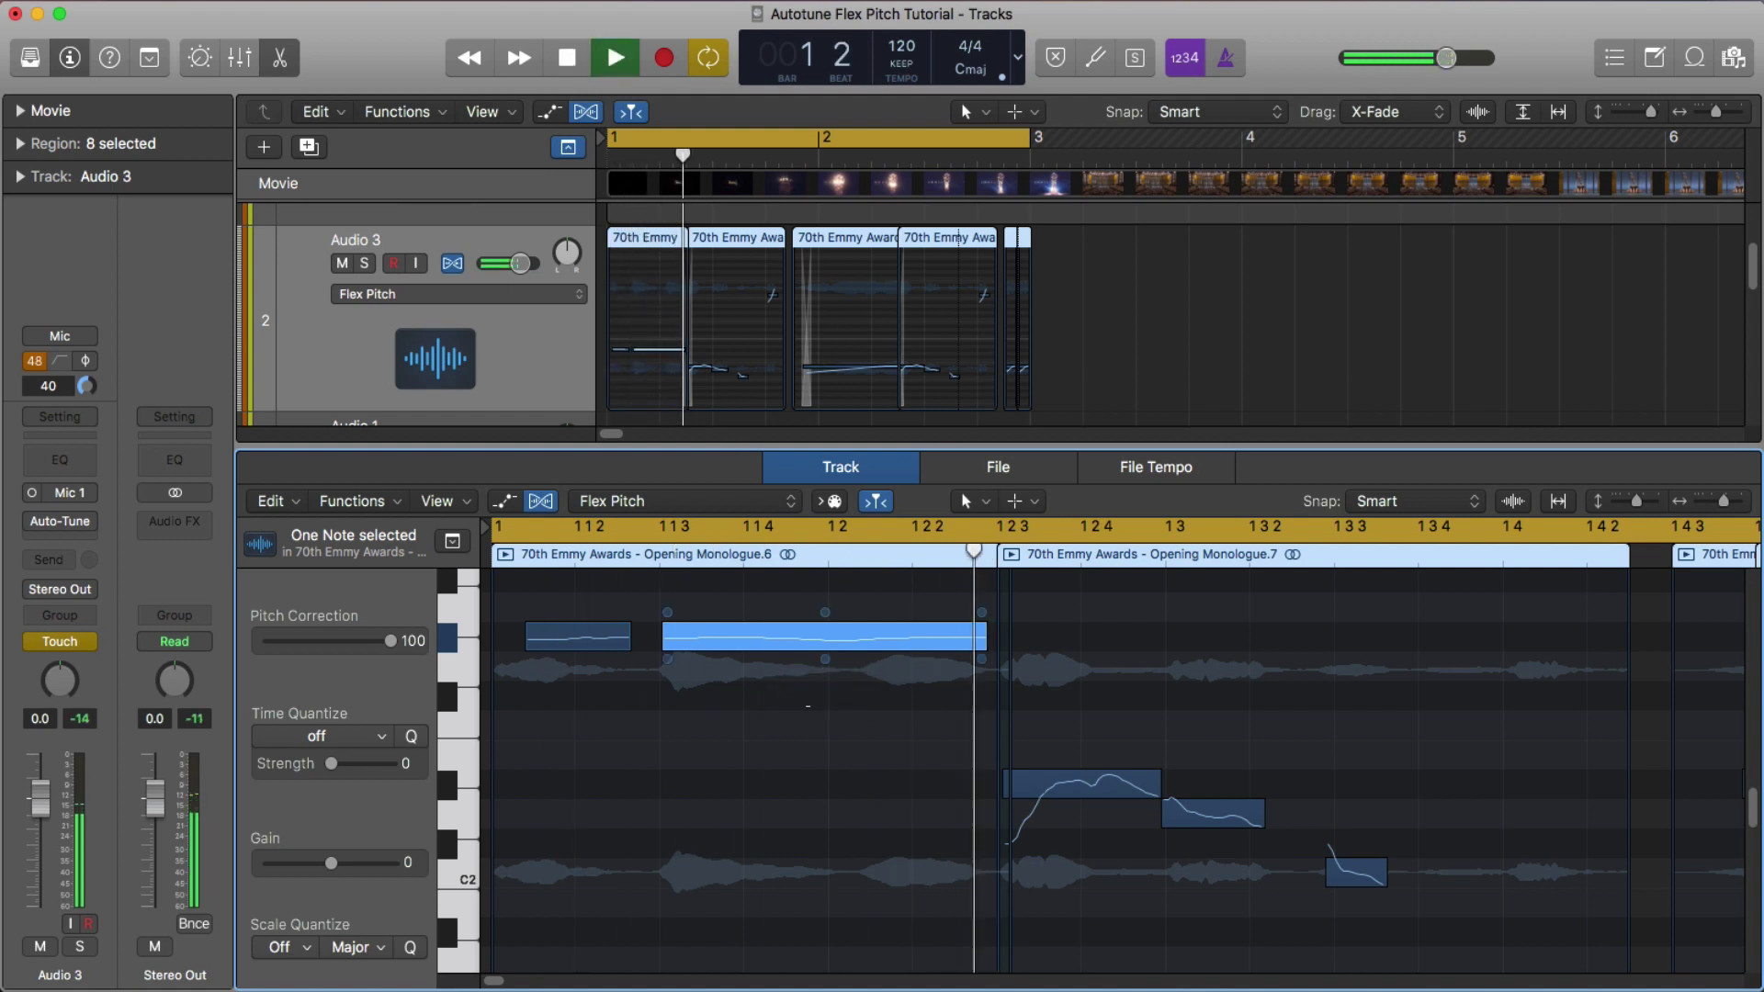
key(space)
Lower the first two Flex Pitch notes by one semitone to G2 and play the phrase
click(577, 641)
drag(579, 643, 579, 671)
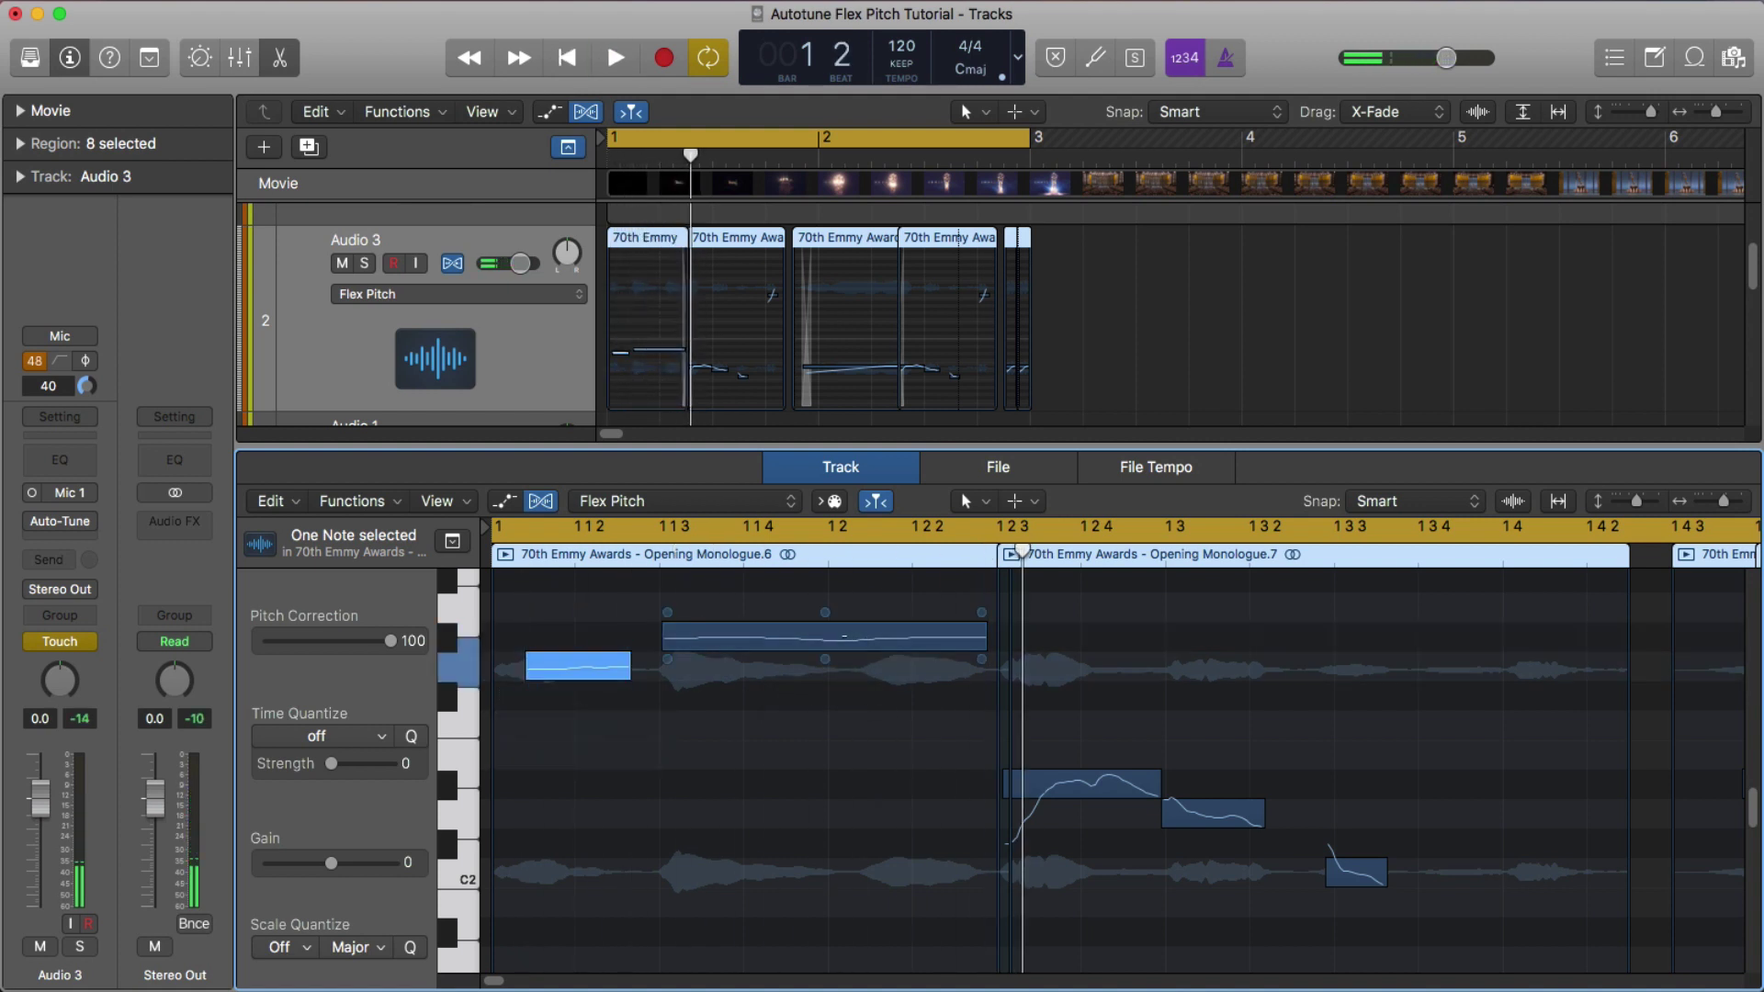
drag(825, 637, 825, 666)
key(space)
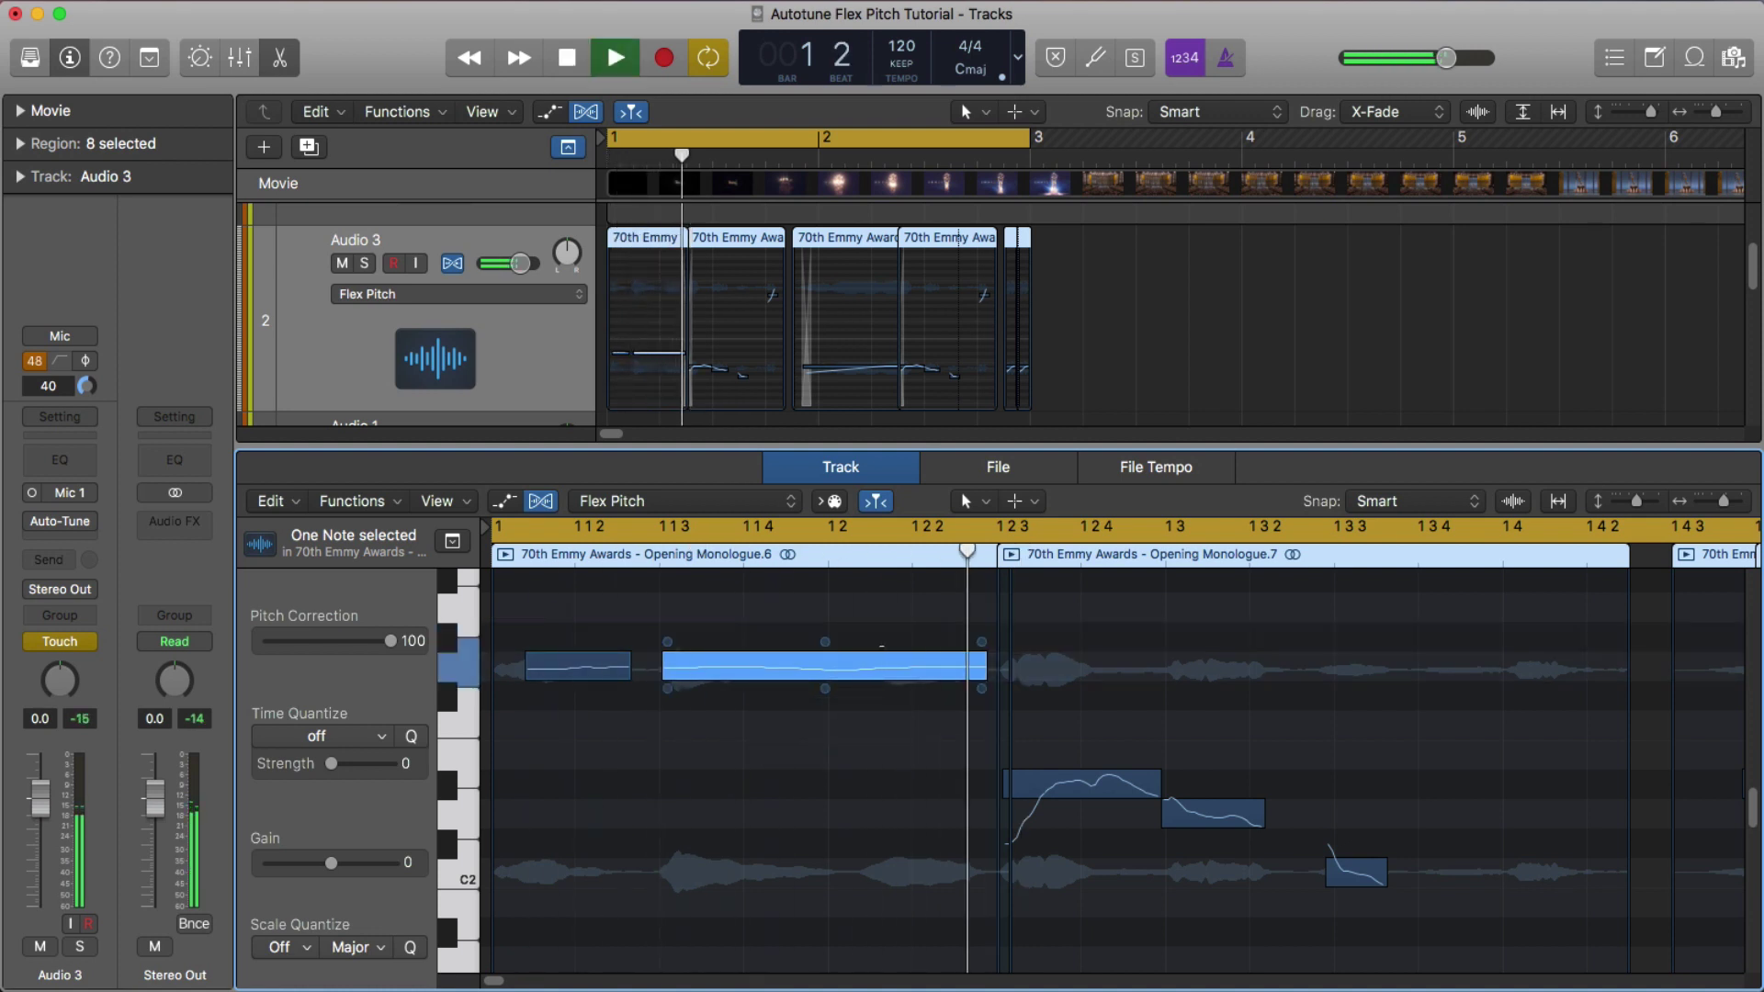
Stop playback and move the three notes in the Opening Monologue.7 region up to G2
key(space)
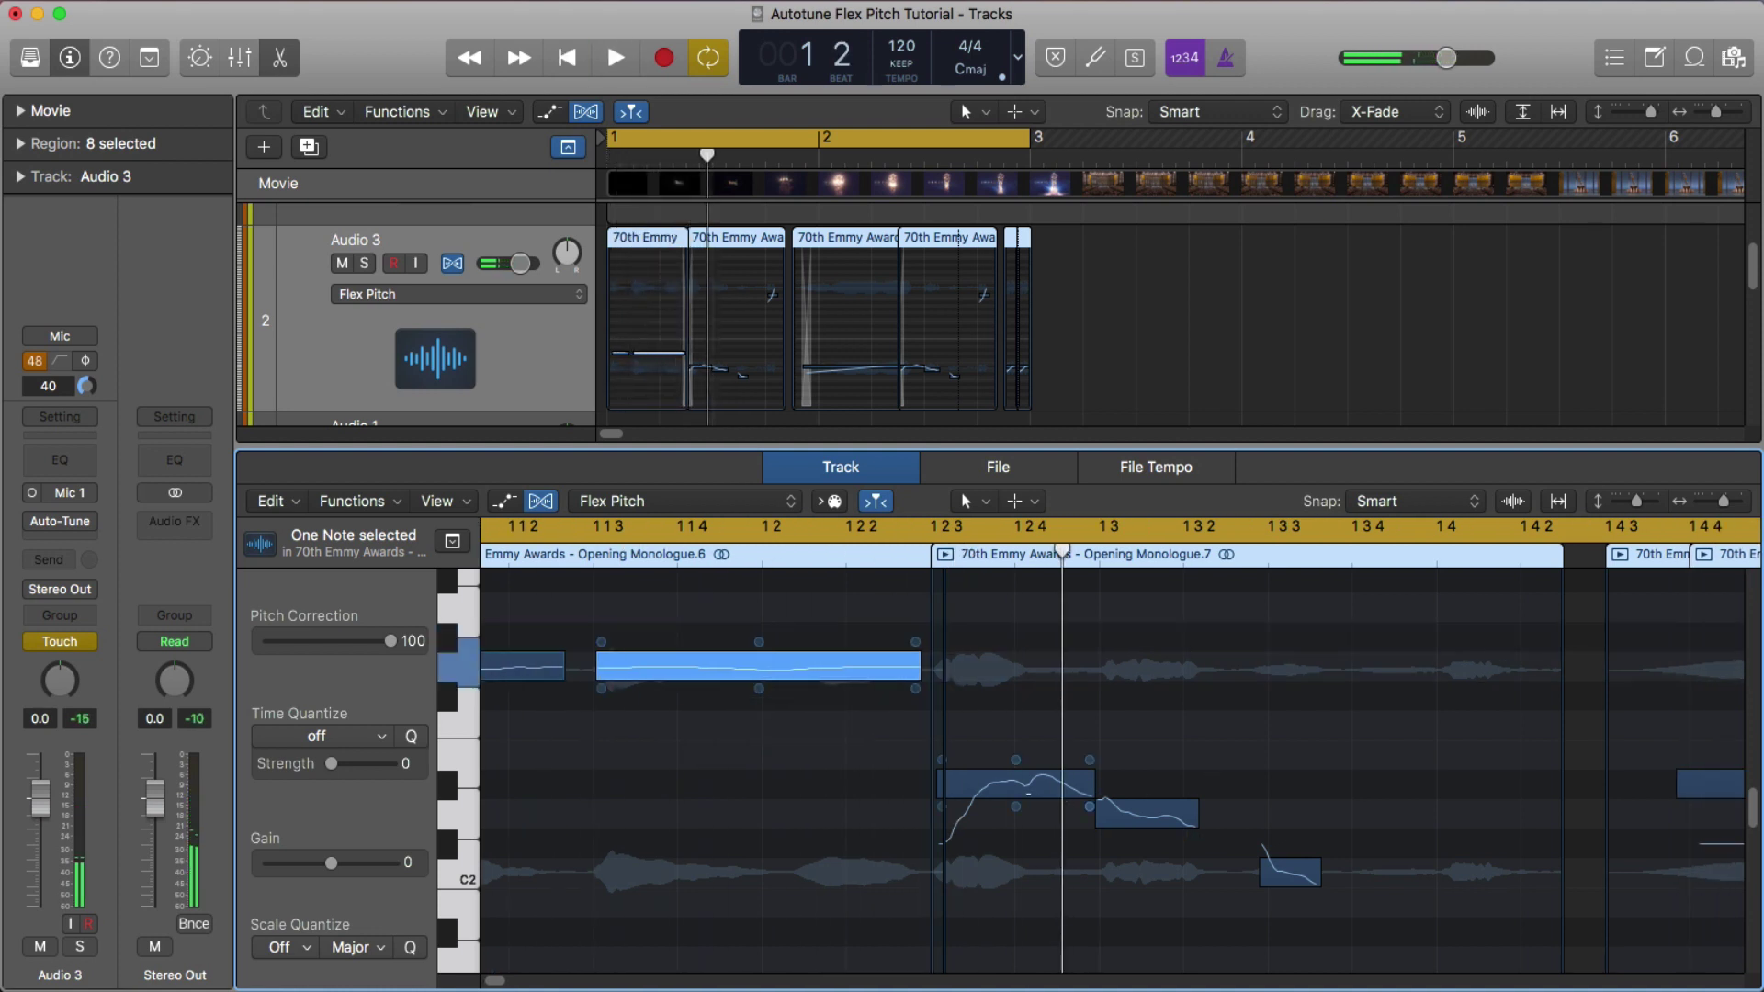
drag(1015, 784, 1015, 664)
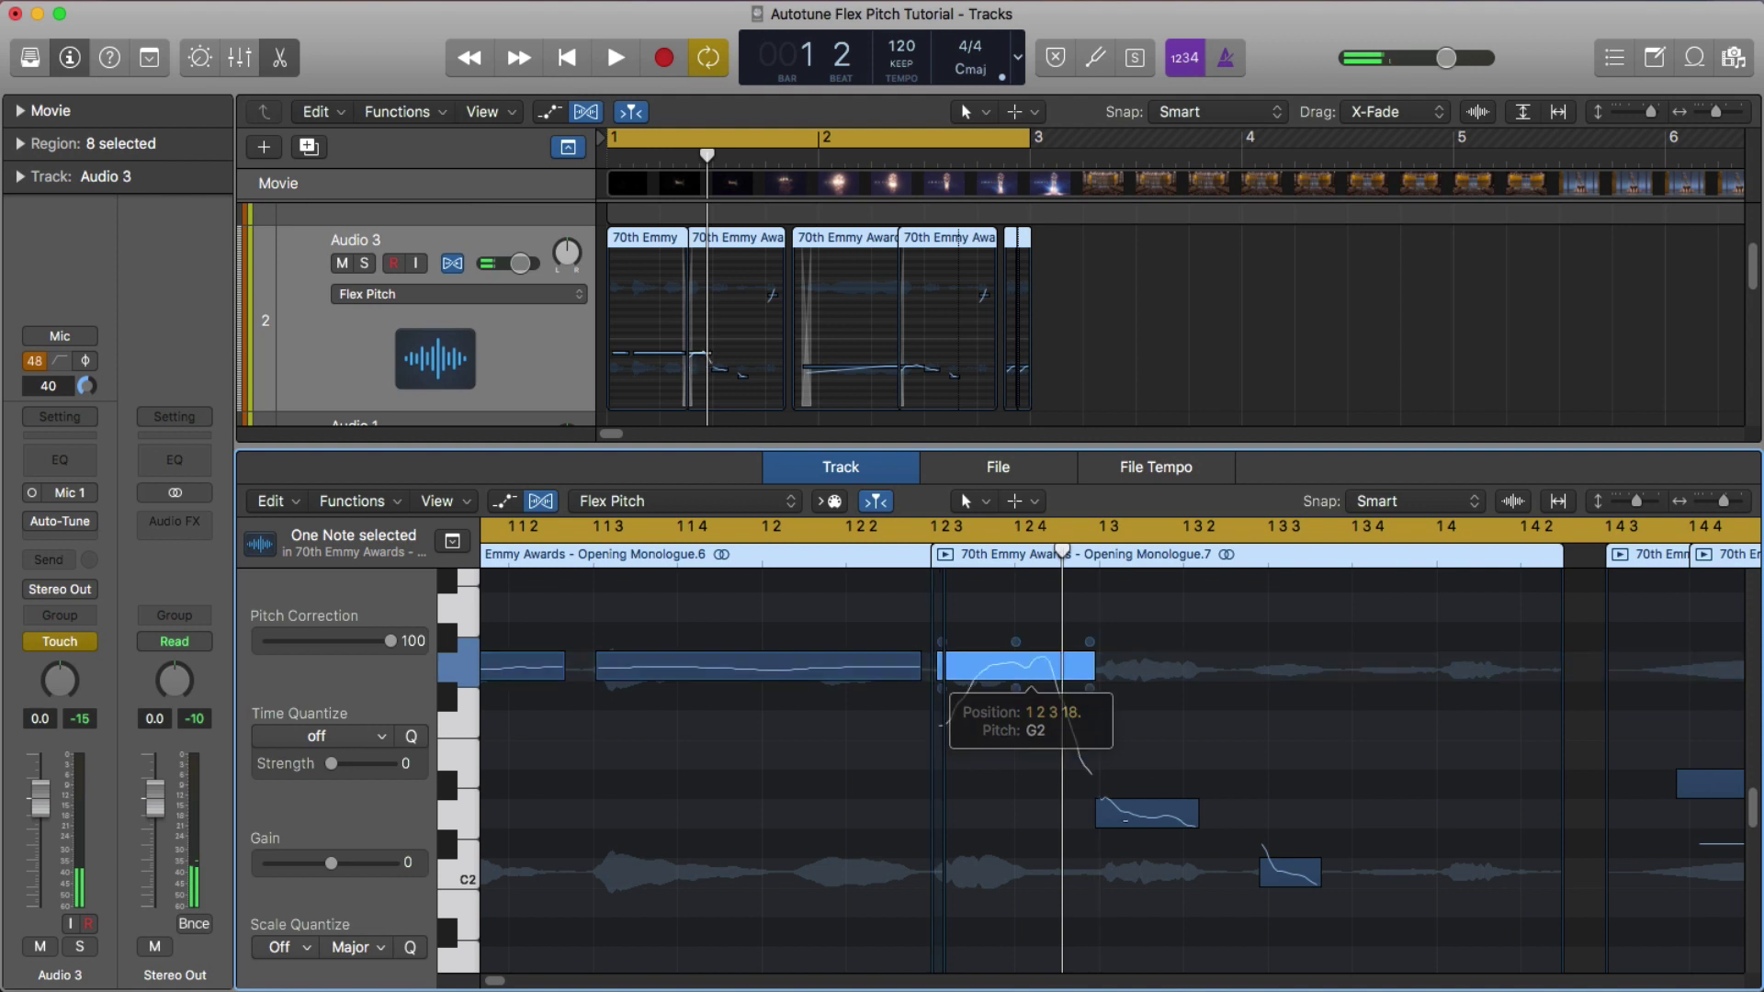
drag(1147, 813, 1147, 667)
drag(1290, 871, 1290, 664)
Reduce the vibrato of the three notes in the Opening Monologue.7 region to straighten their pitch curves
drag(1147, 679, 1146, 682)
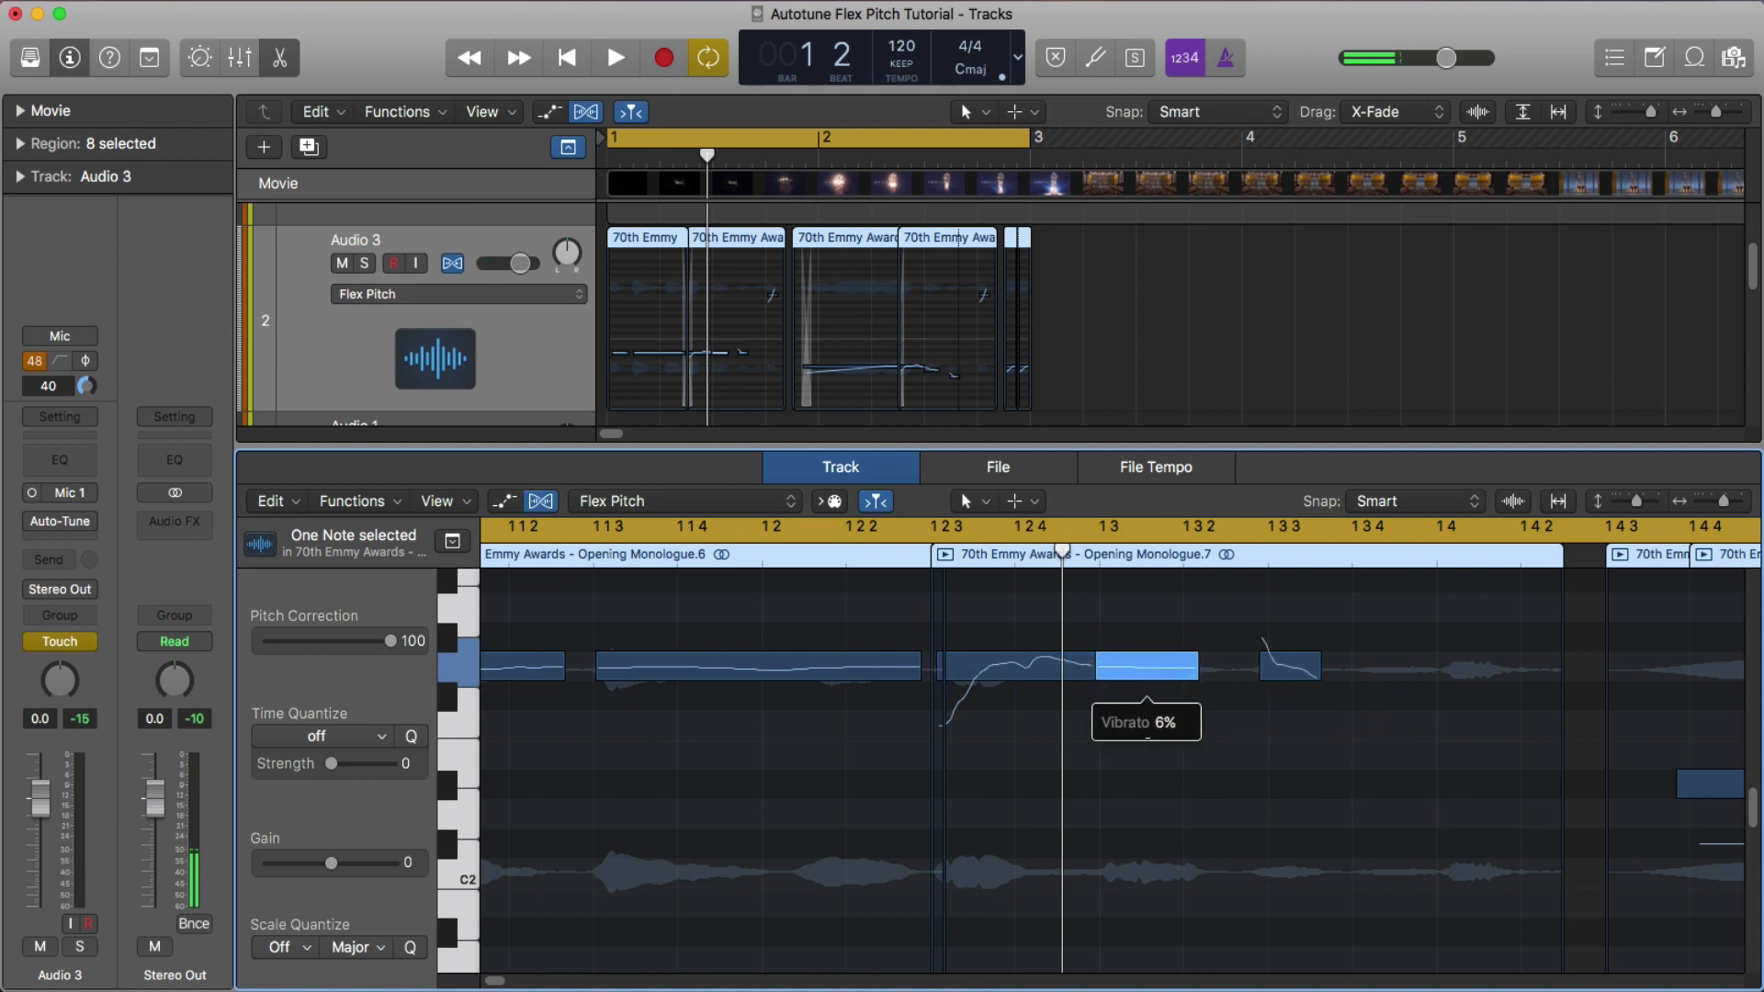
drag(1011, 683, 1010, 699)
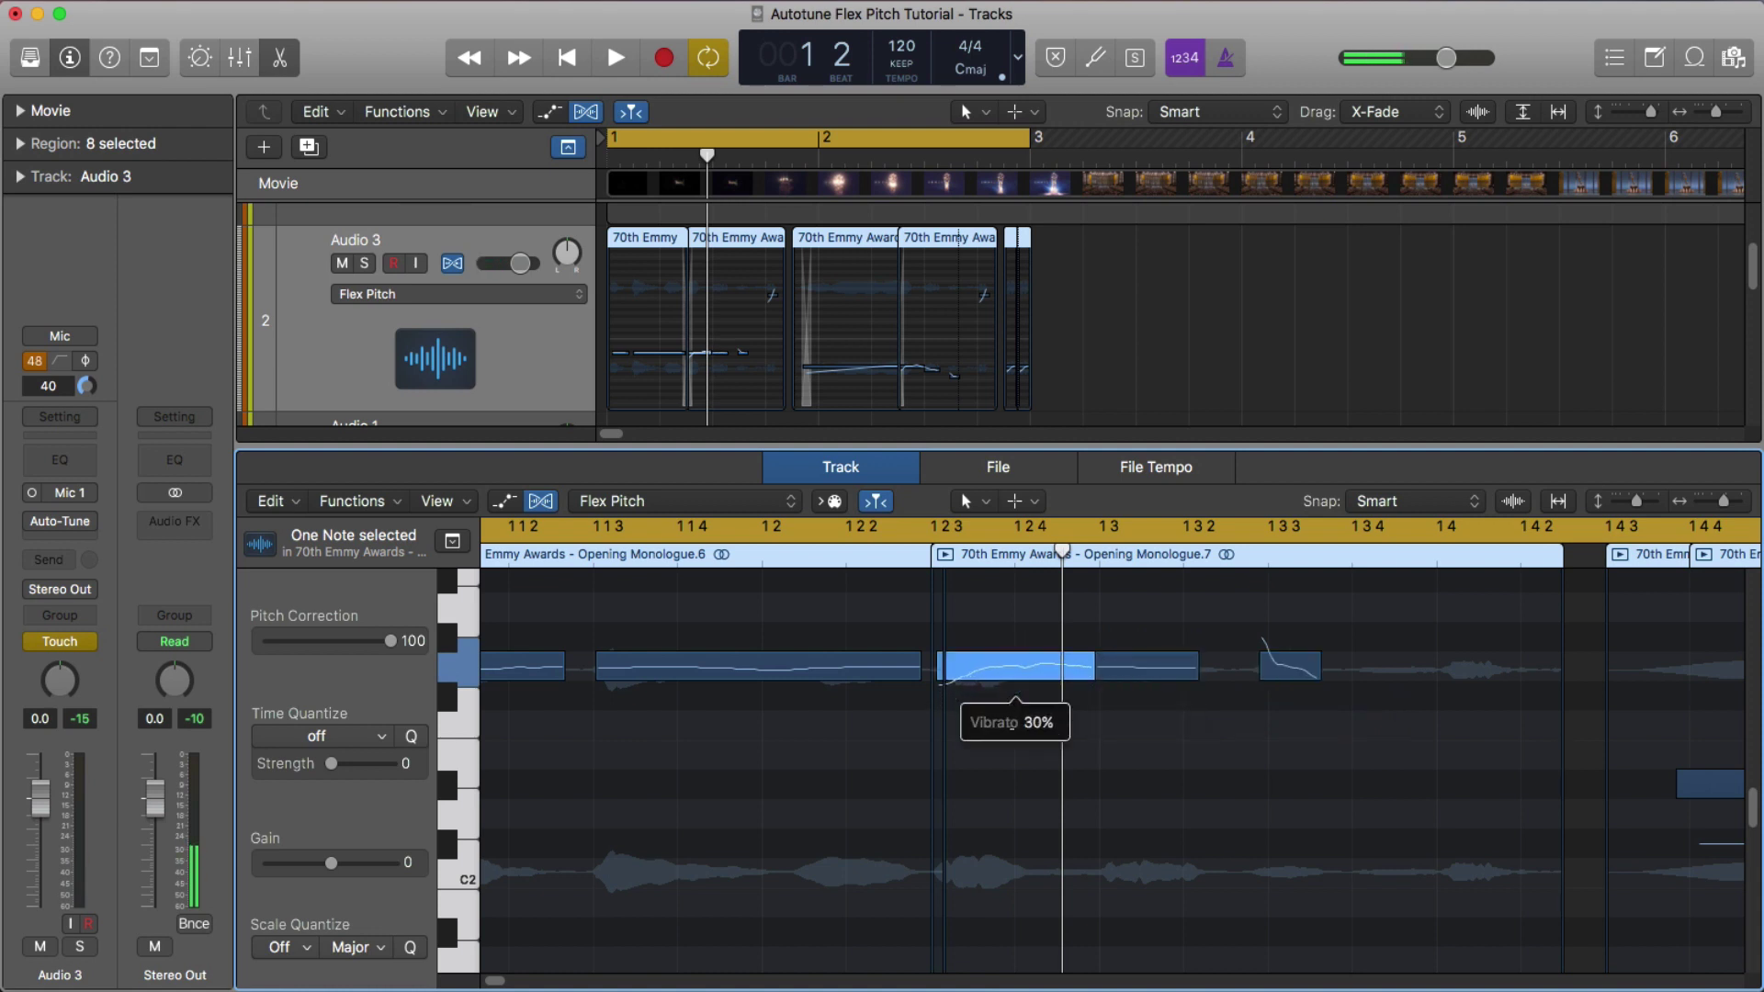
drag(1290, 682, 1290, 715)
Play on into bar 2 and flatten the vibrato of the long note spanning the Opening Monologue.12 and .13 regions
key(space)
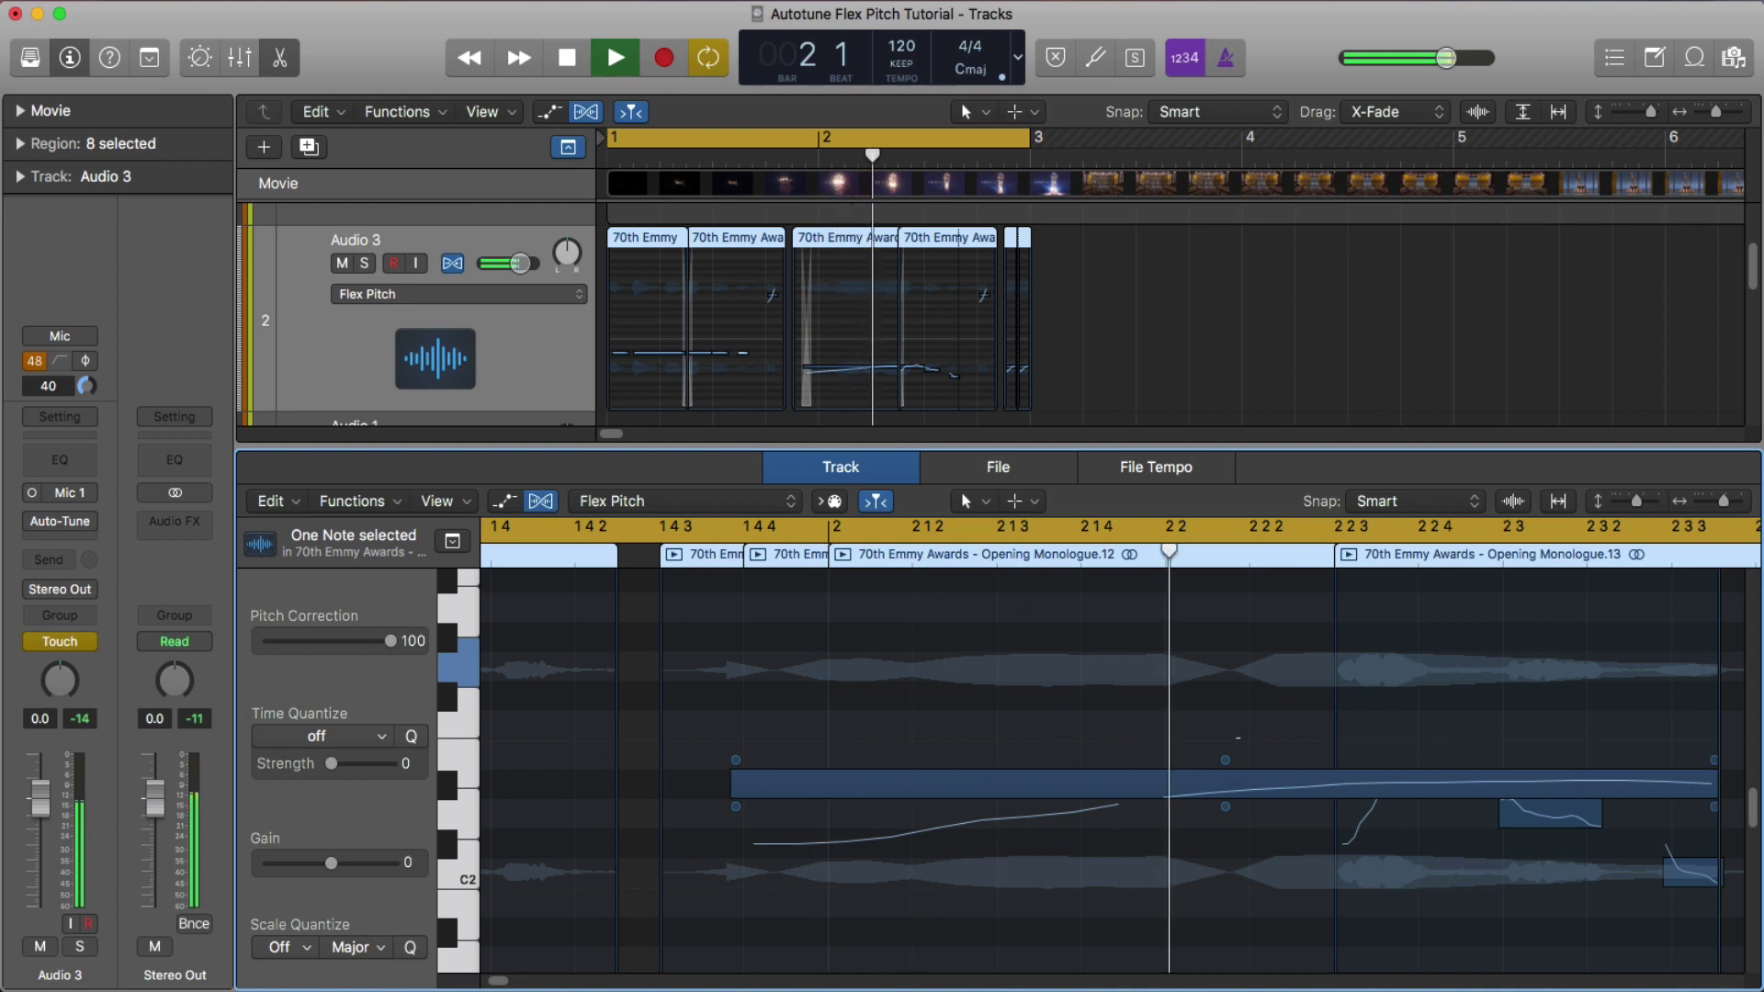
key(space)
key(super+Left)
scroll(953, 735, down, 3)
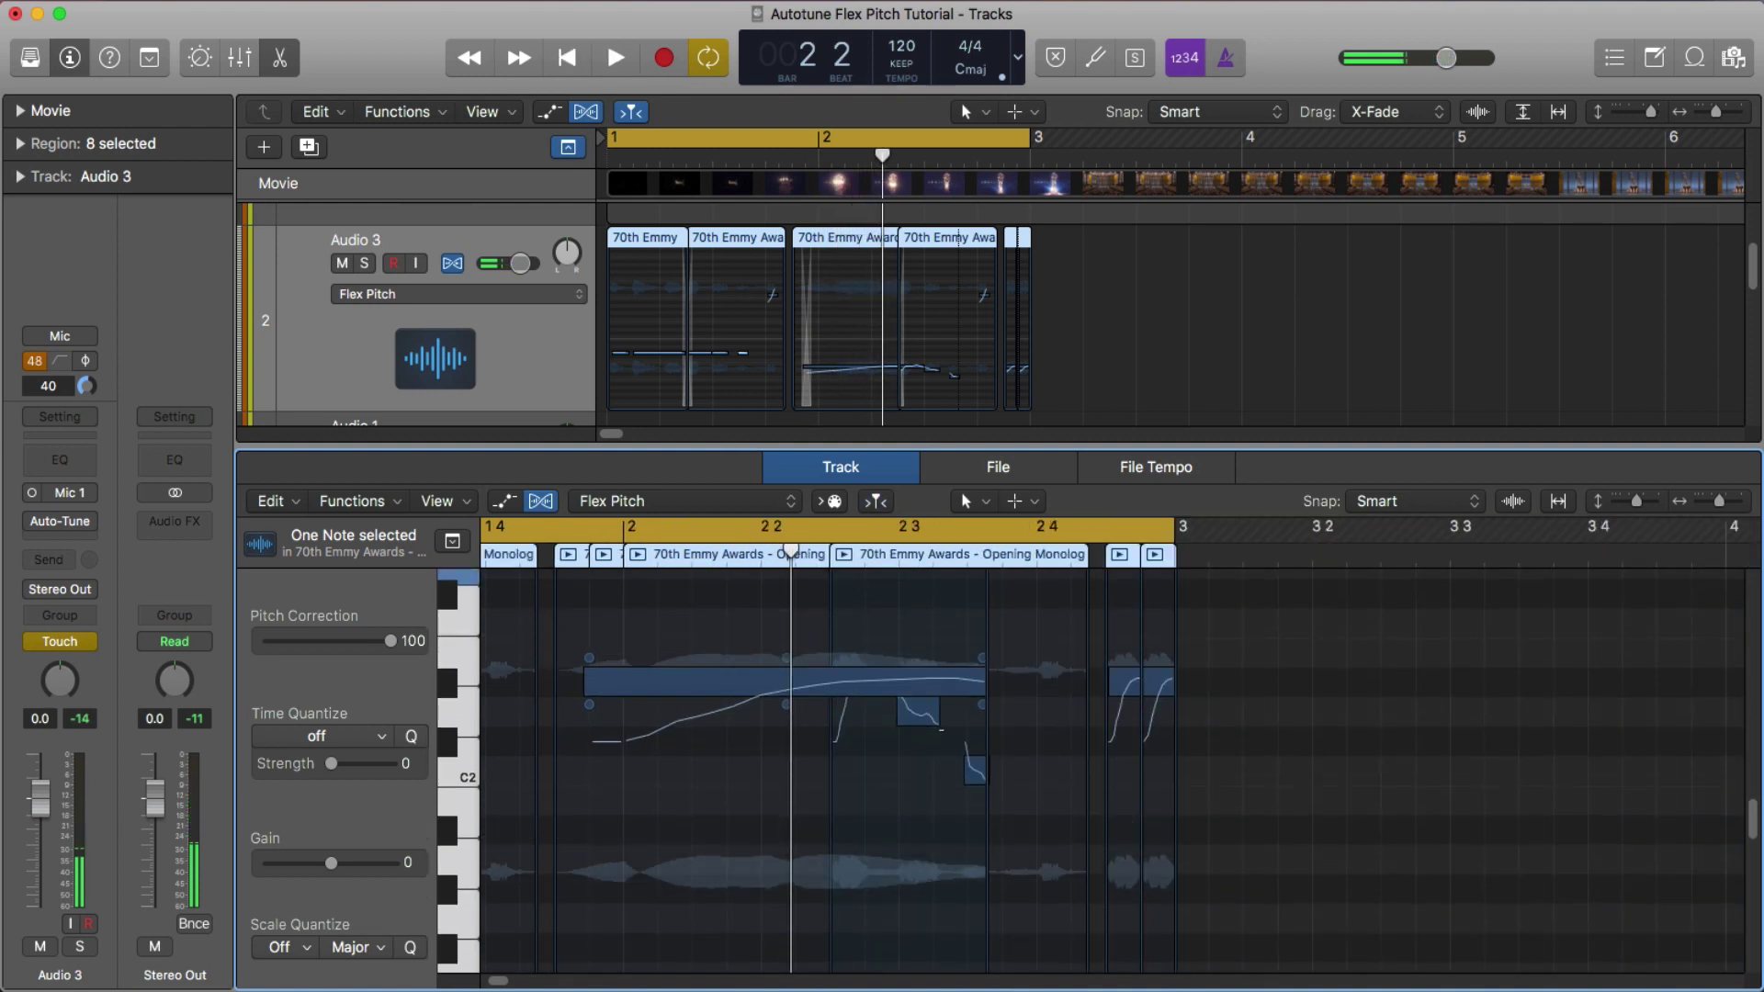
mouse_move(788, 705)
drag(788, 705, 783, 754)
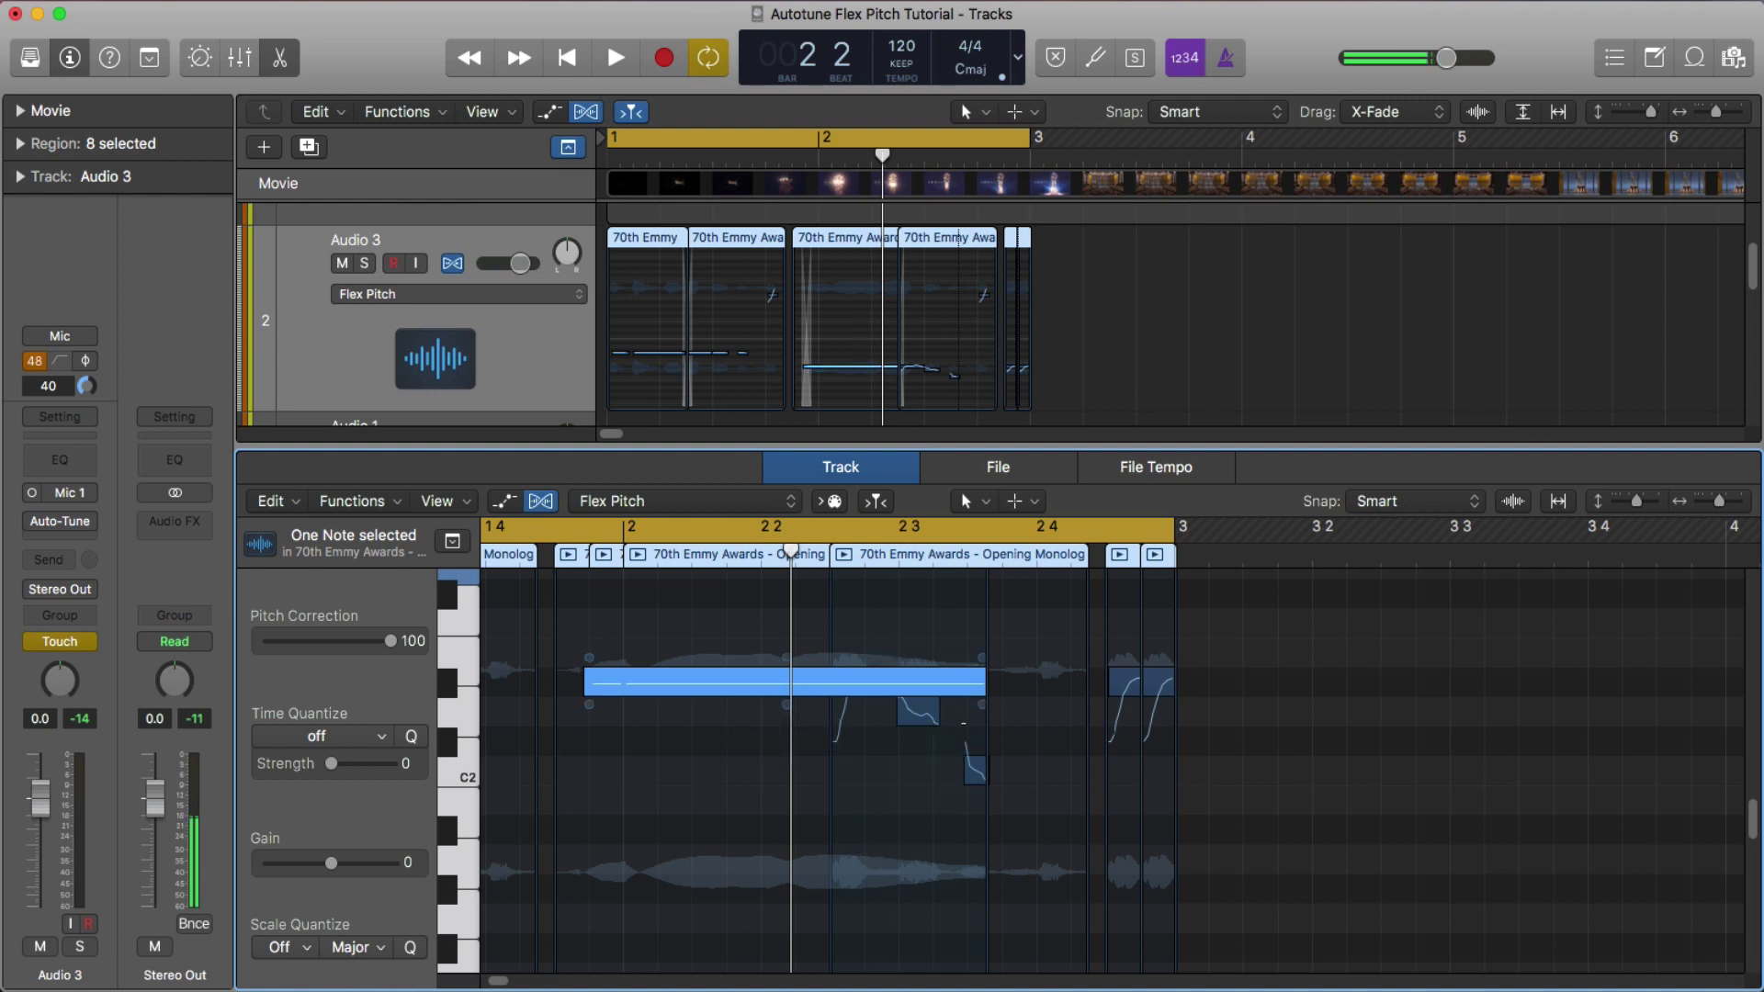
Listen to the tuned vocal phrase, then set the playhead back between beats 1 and 2 of bar 2
scroll(895, 722, left, 8)
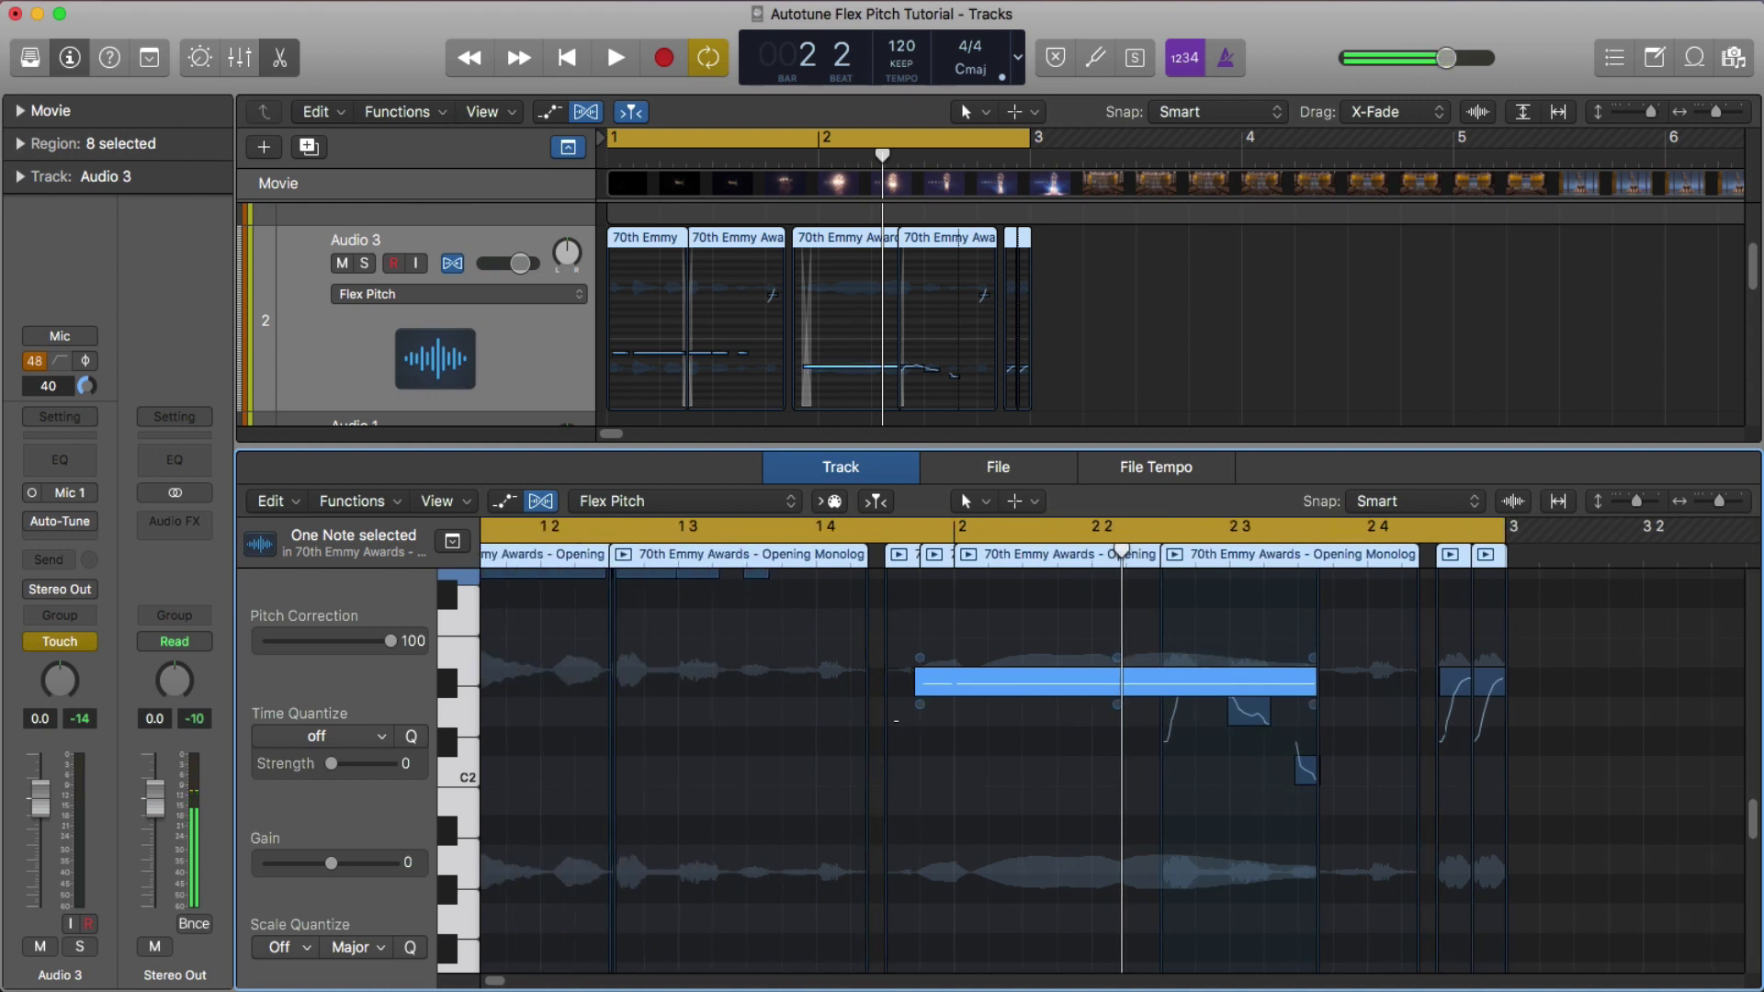
scroll(1025, 705, up, 3)
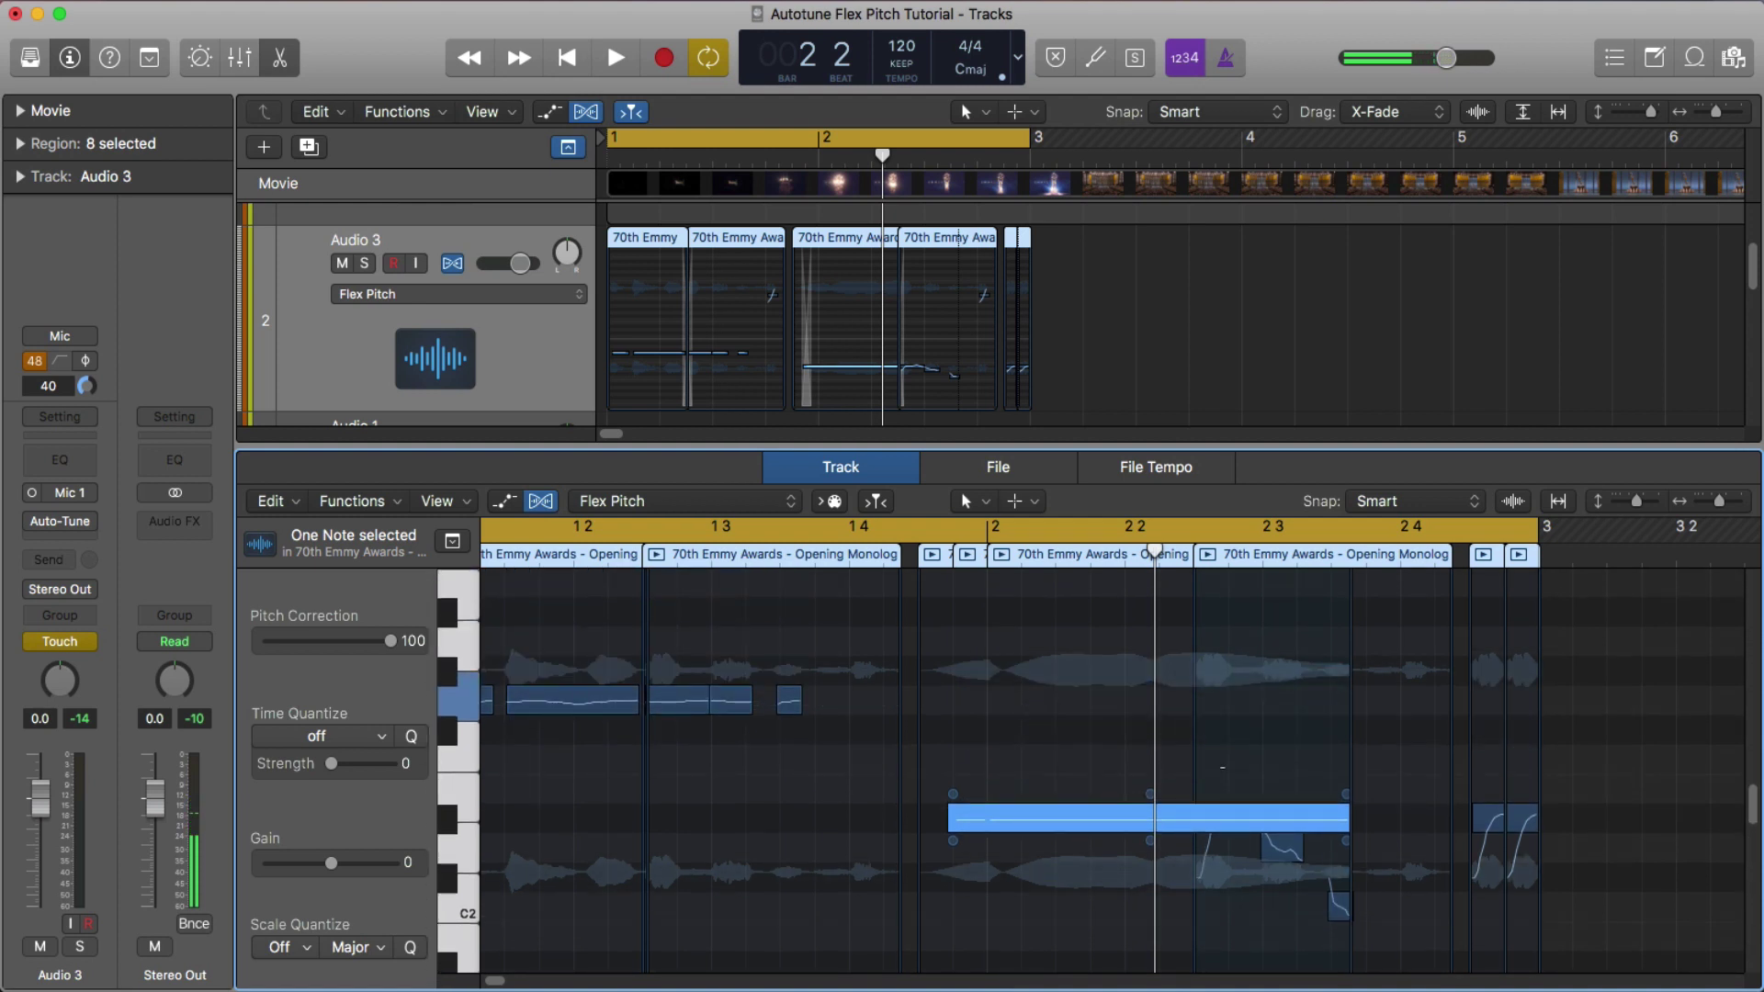
scroll(1222, 767, down, 2)
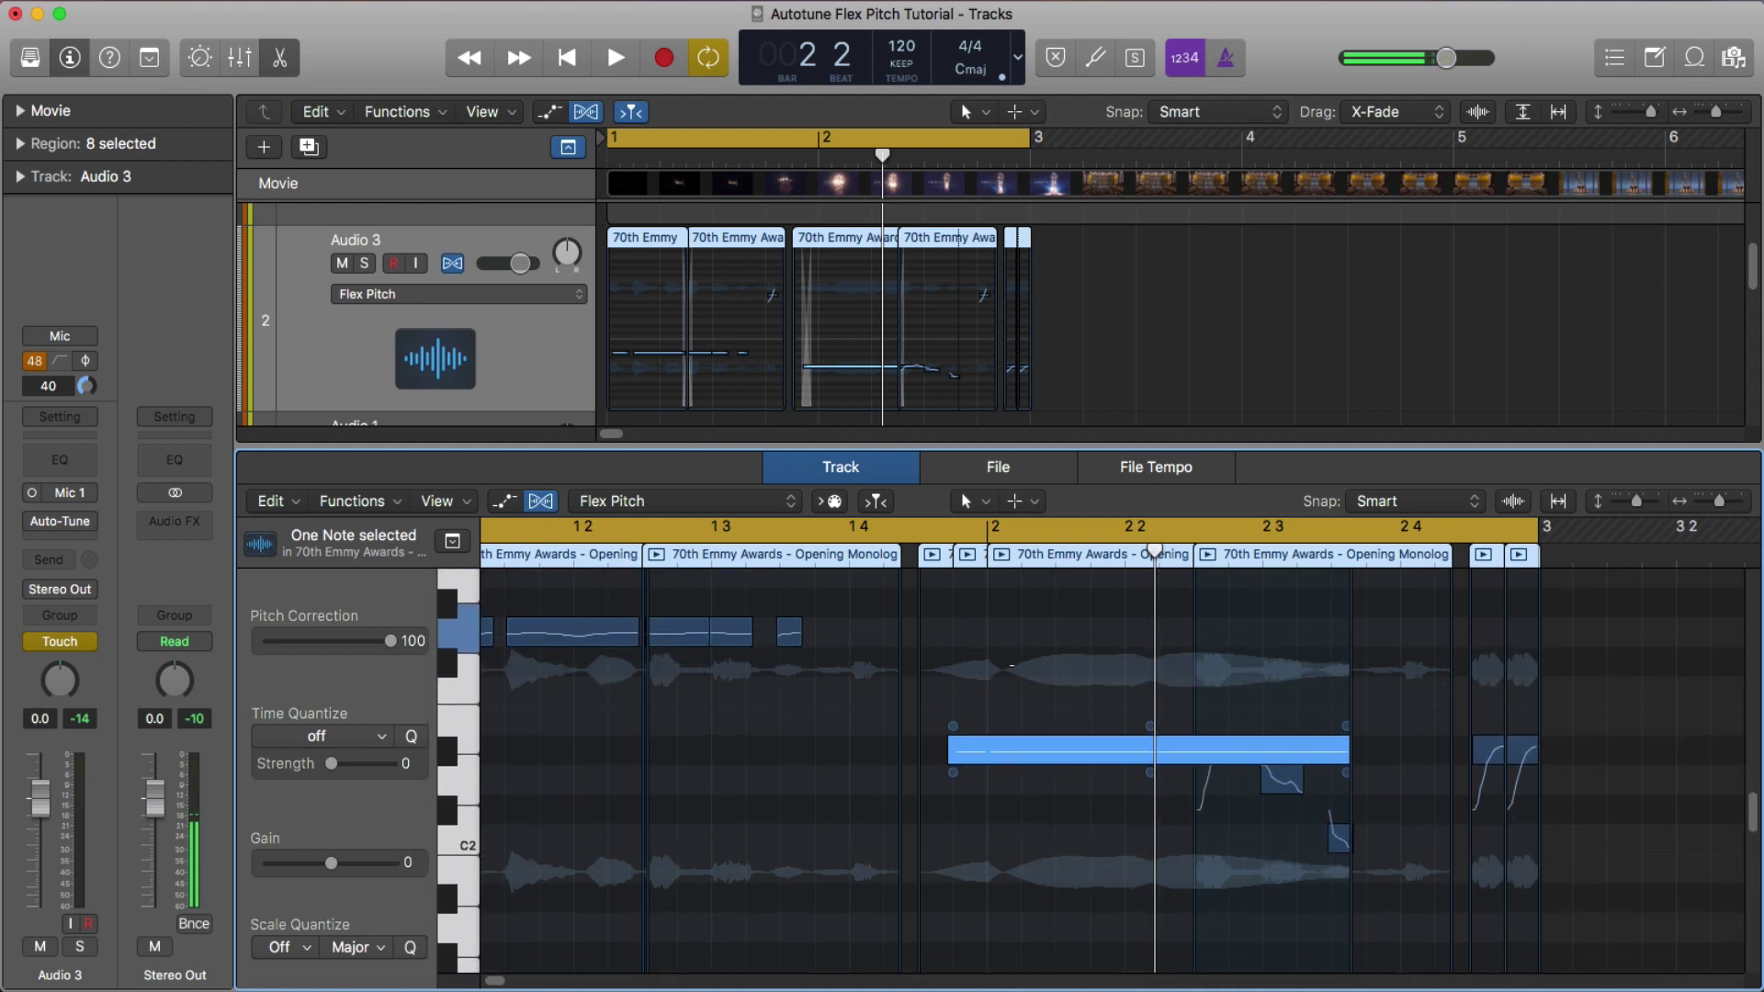
key(space)
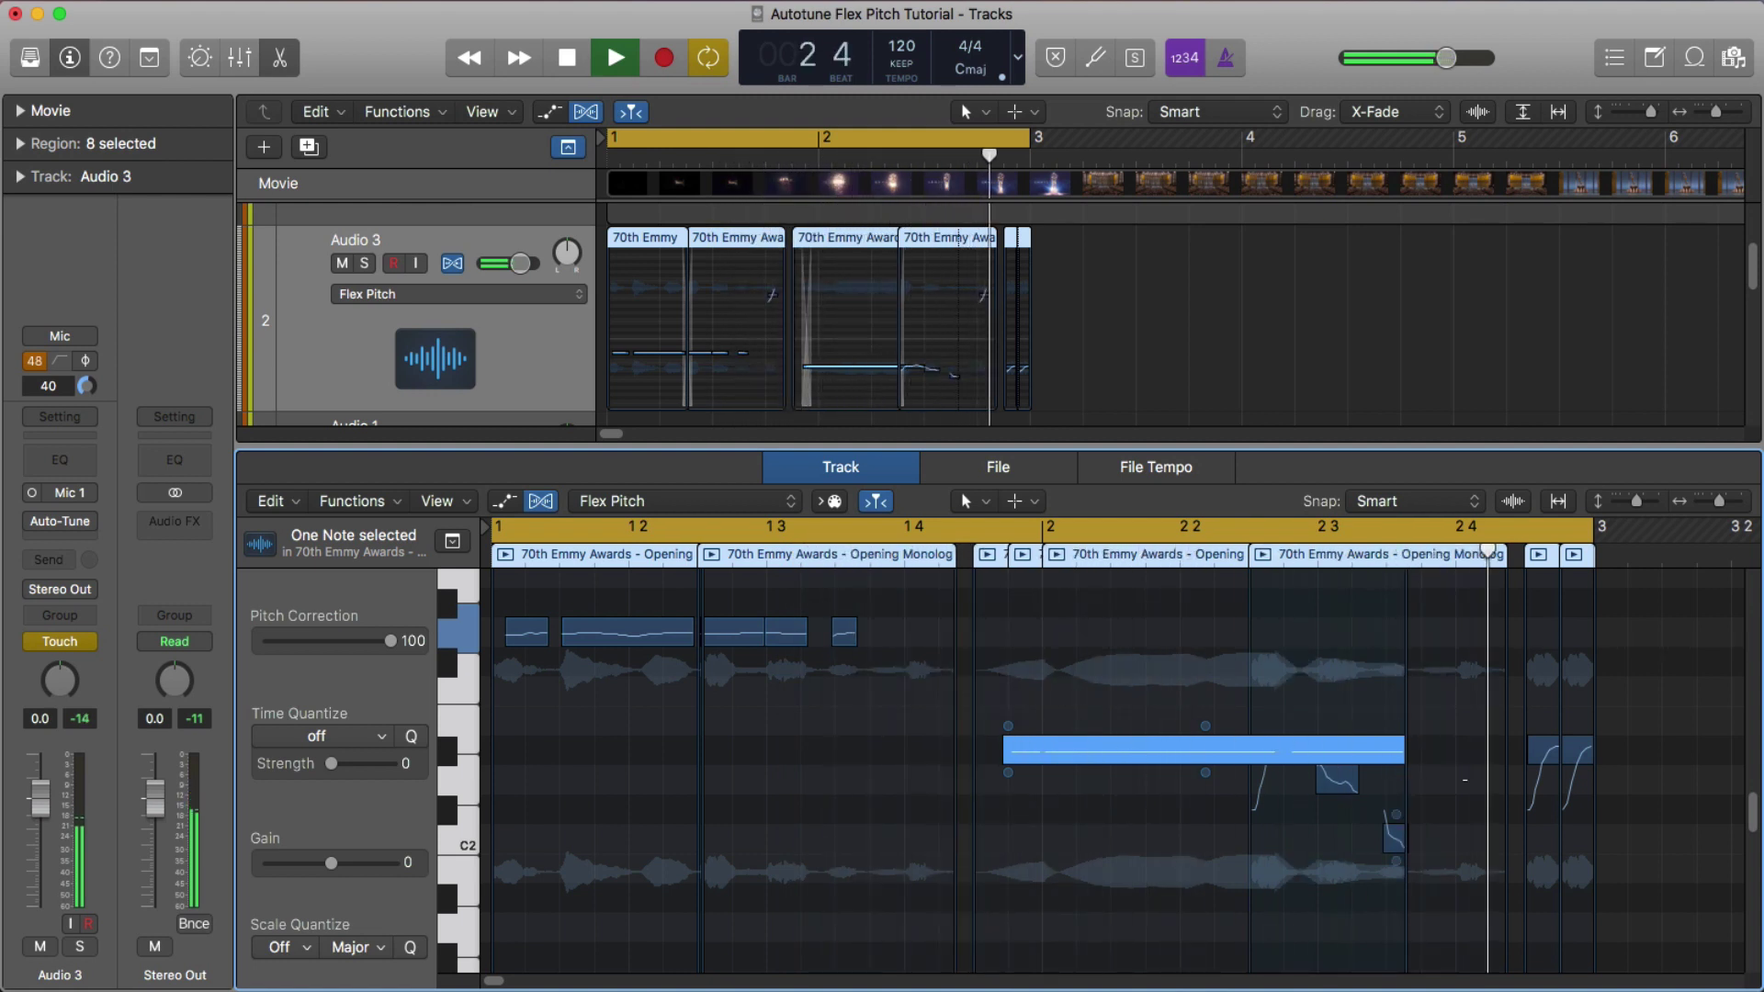
key(space)
click(1146, 527)
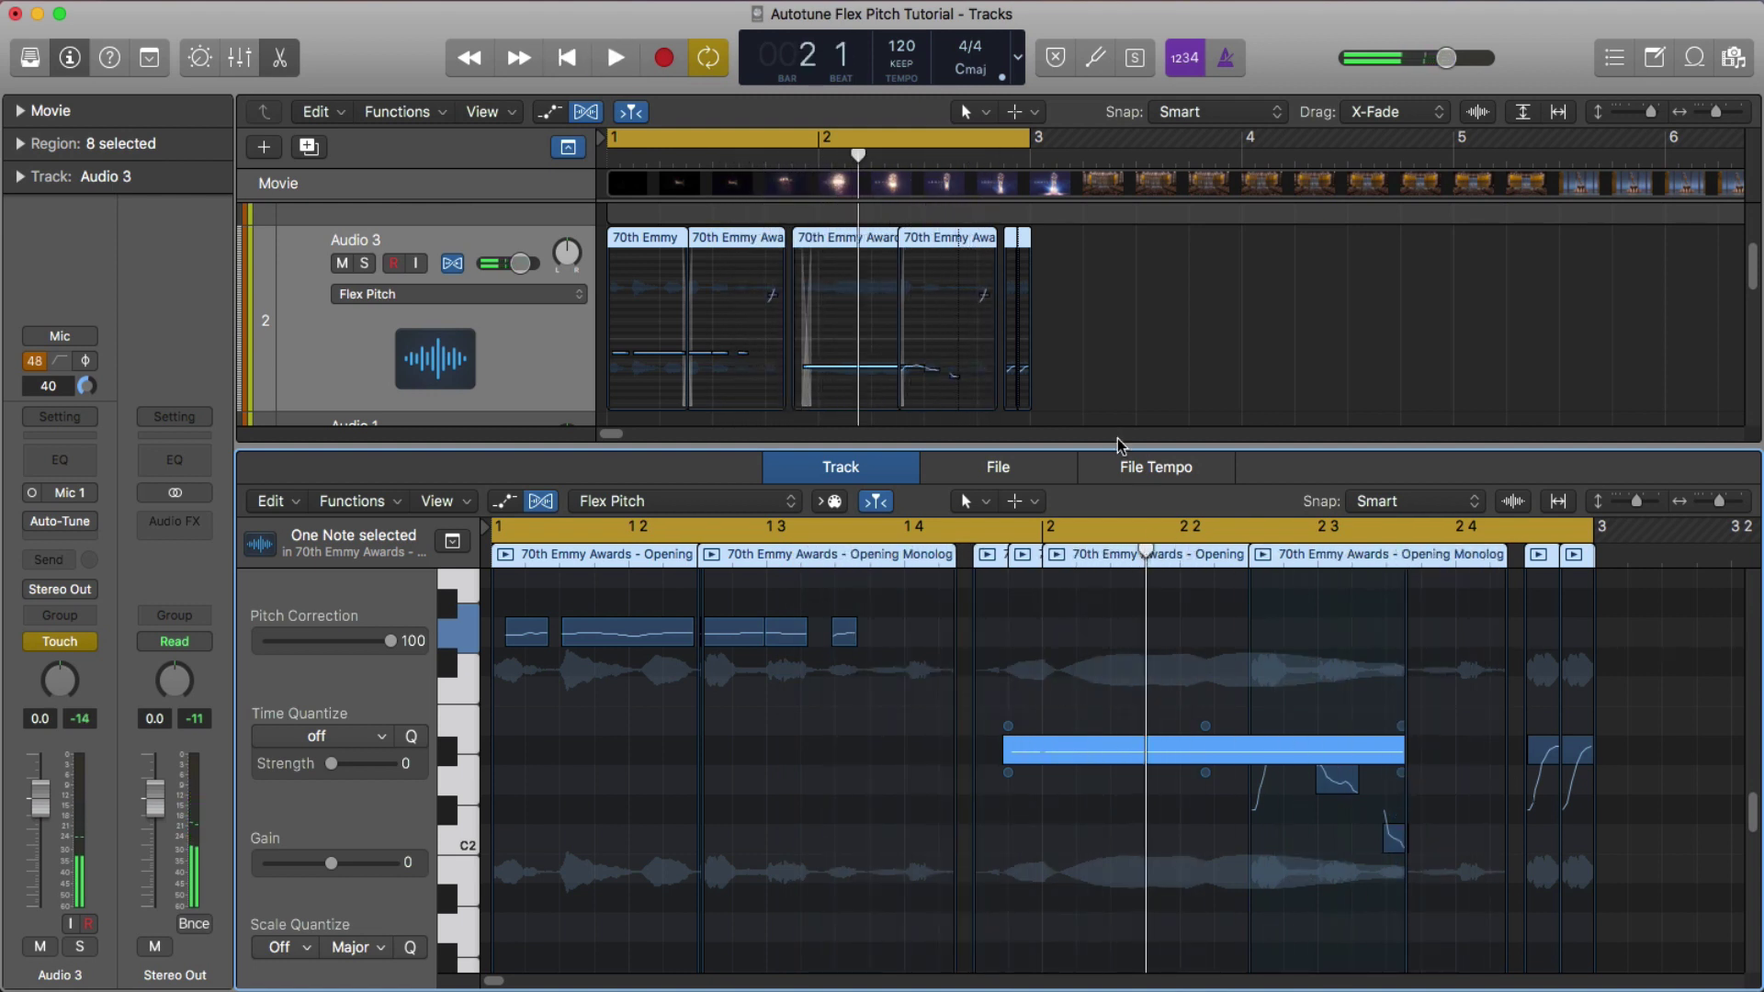
Close the track editor and join all eight Audio 3 regions, creating a new audio file
click(813, 403)
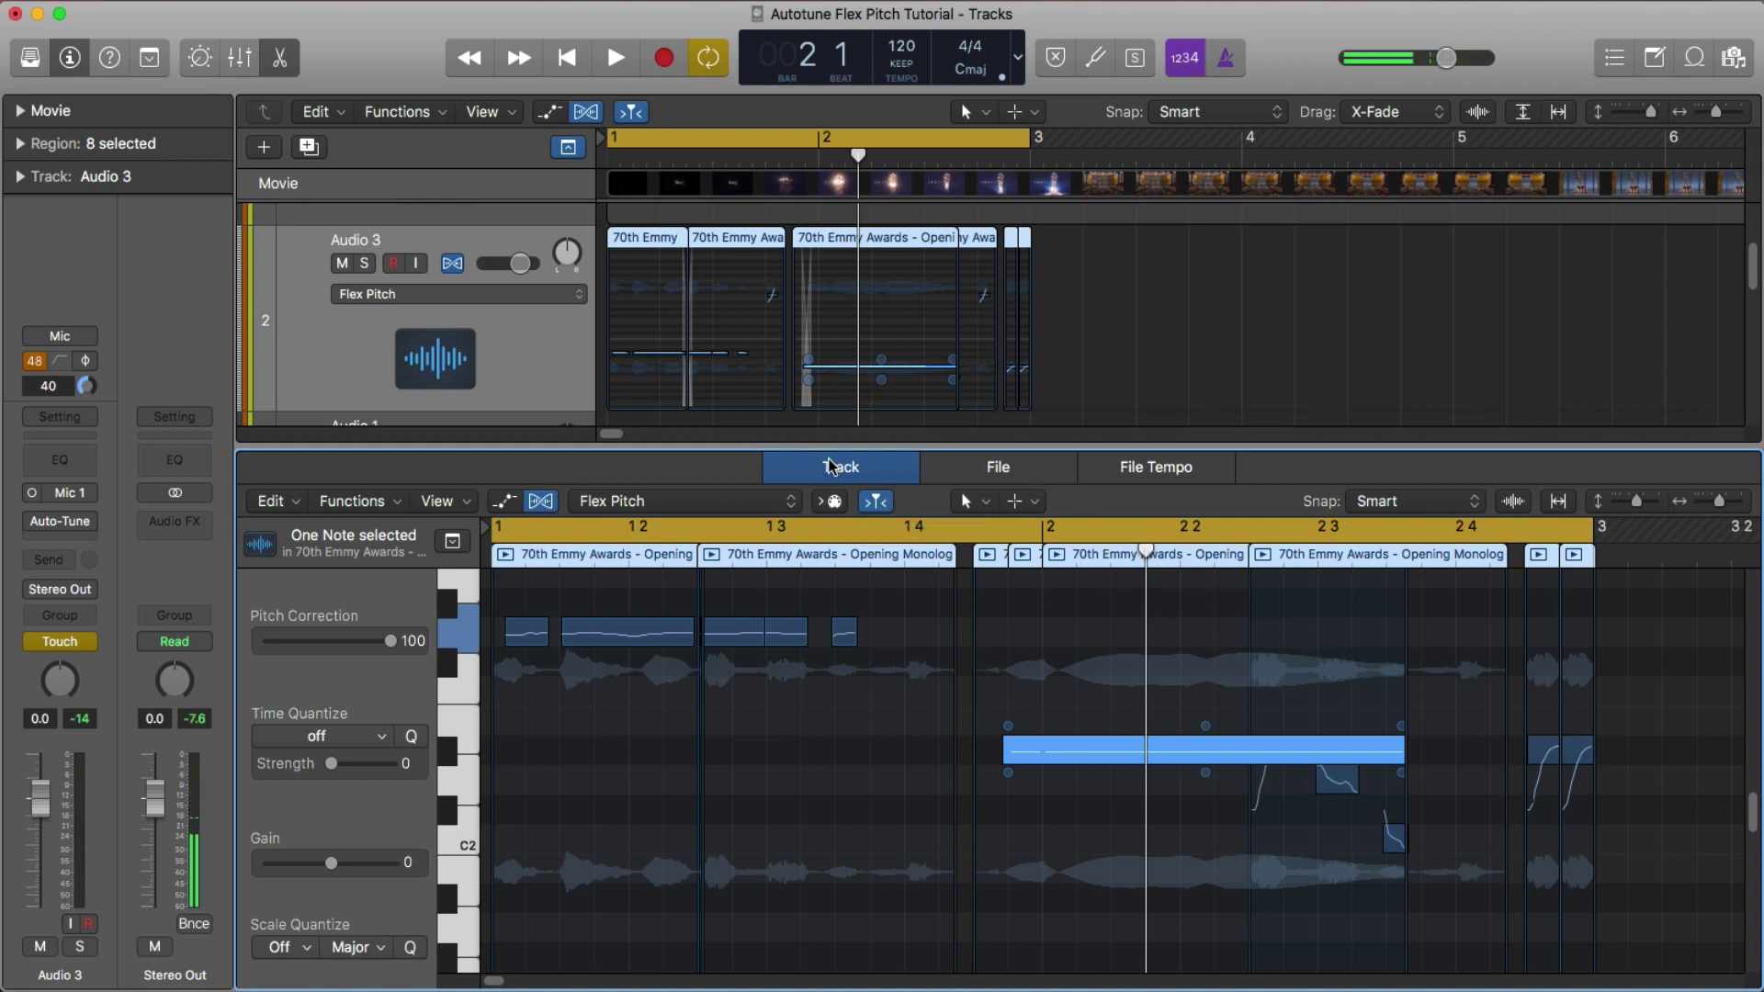
click(281, 68)
click(825, 455)
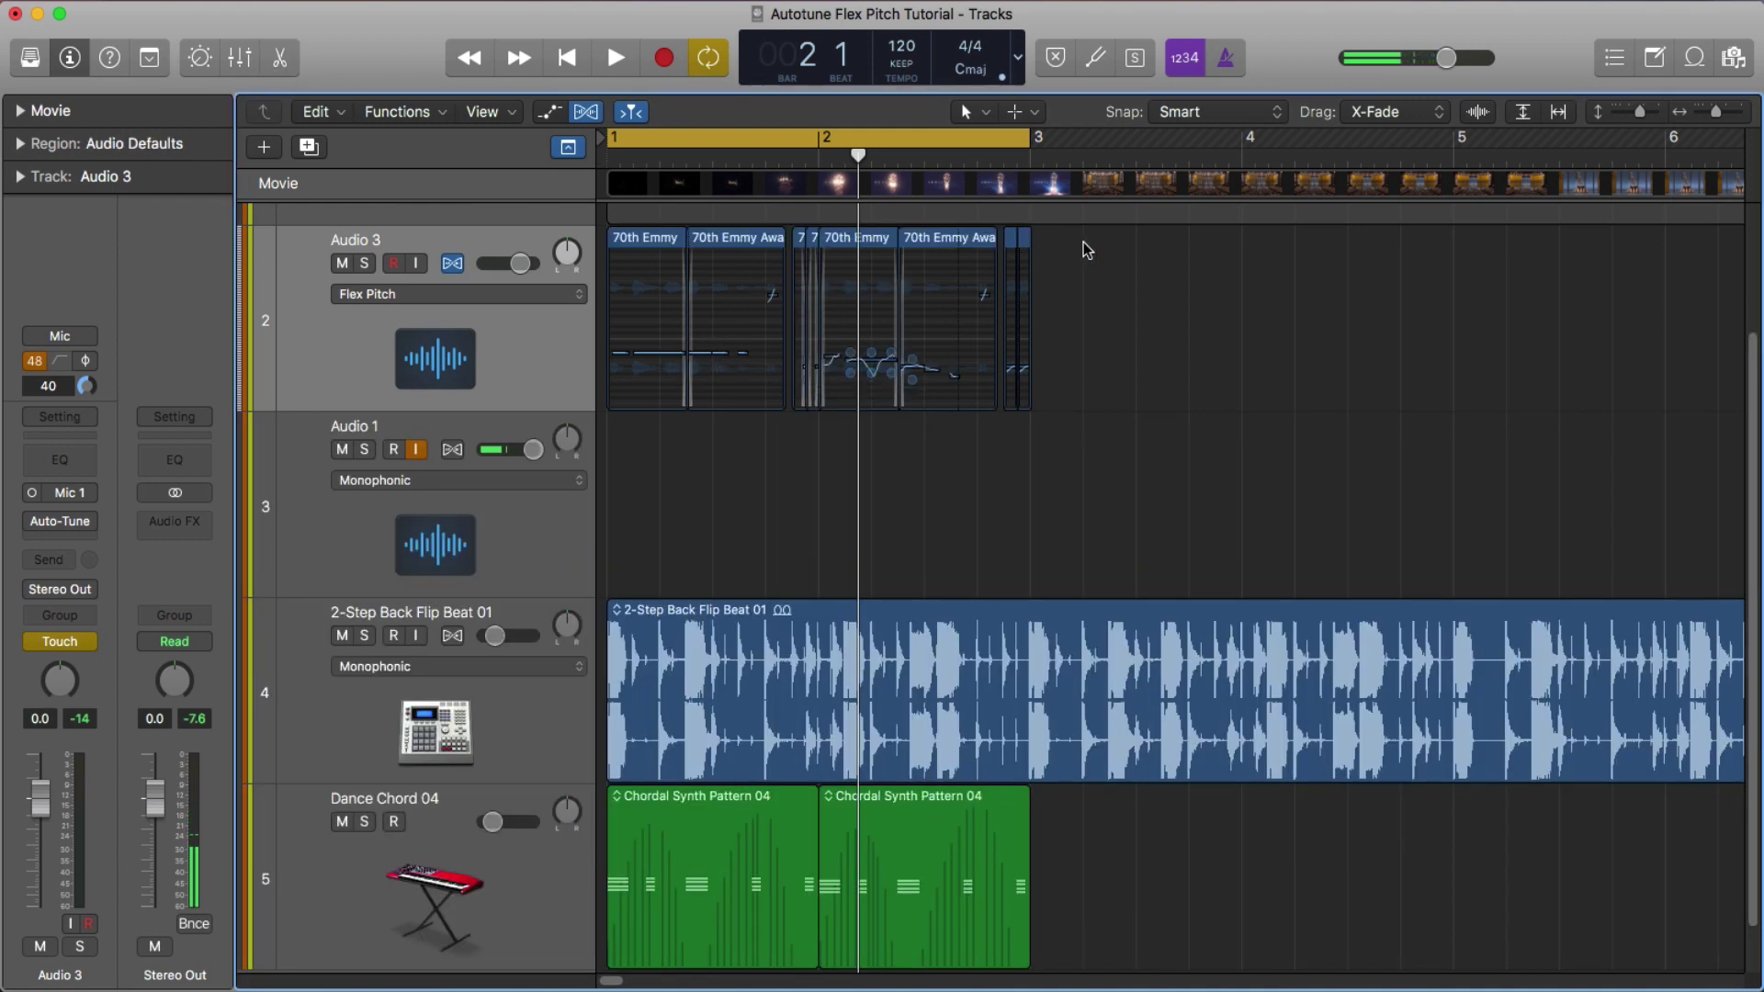
drag(1084, 242, 599, 316)
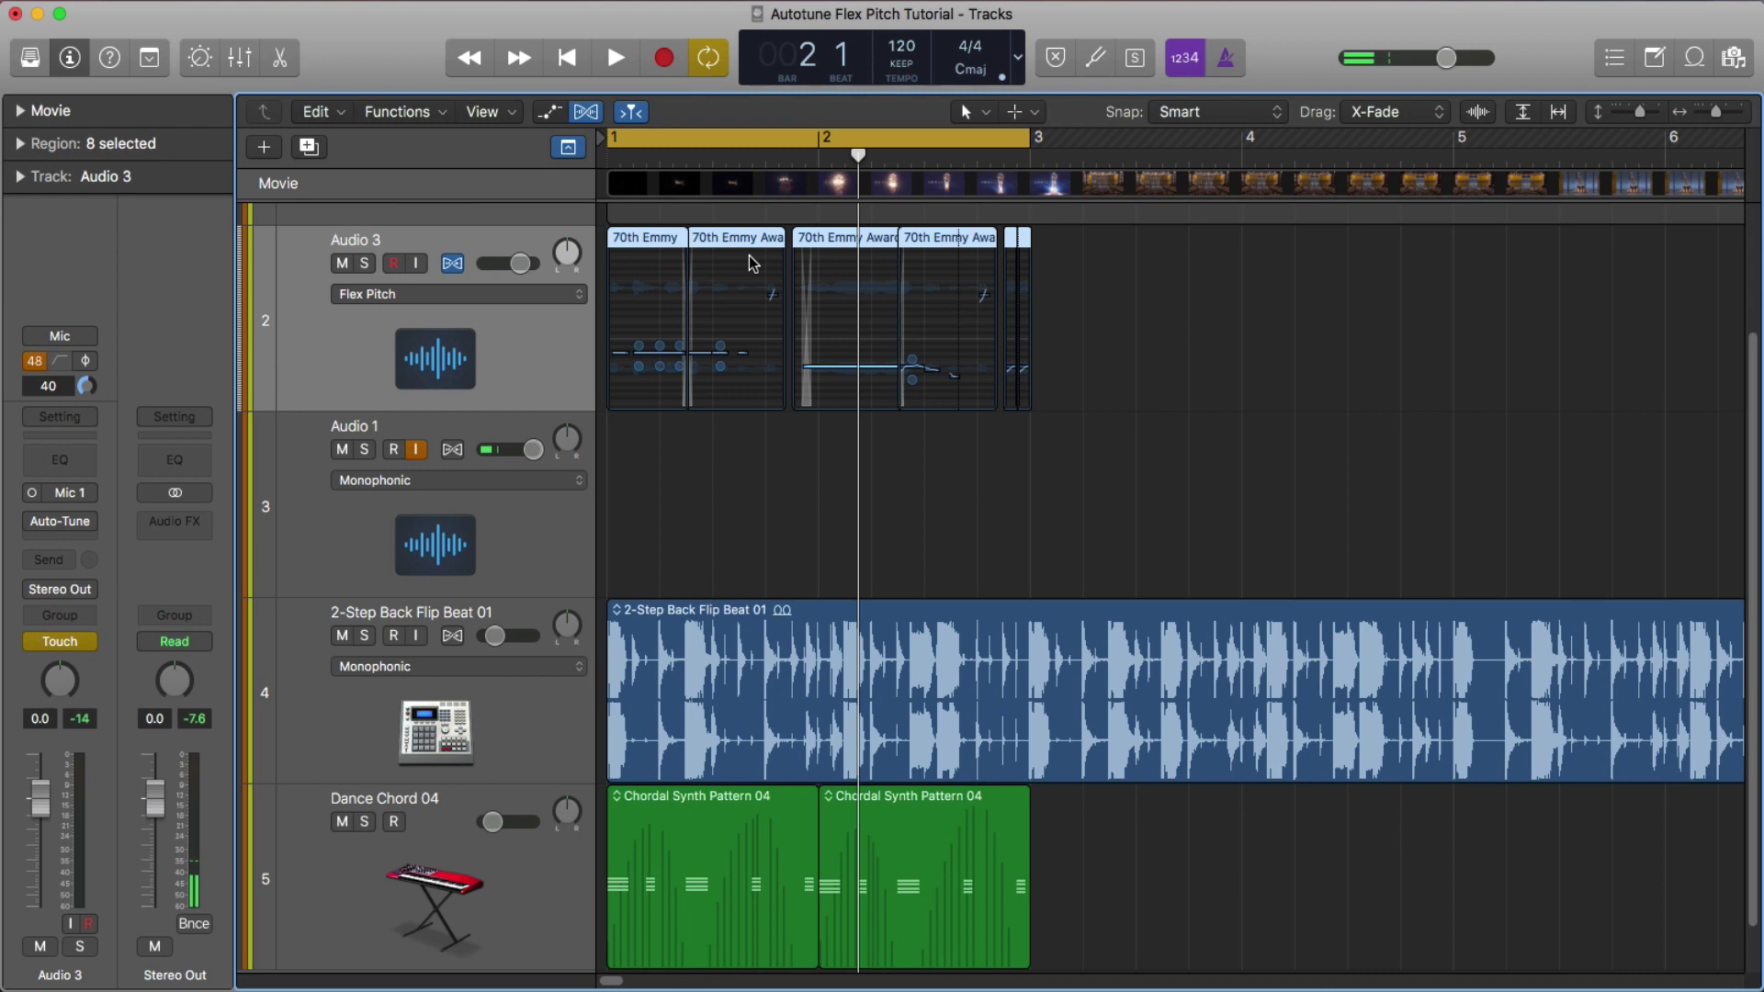
right_click(712, 234)
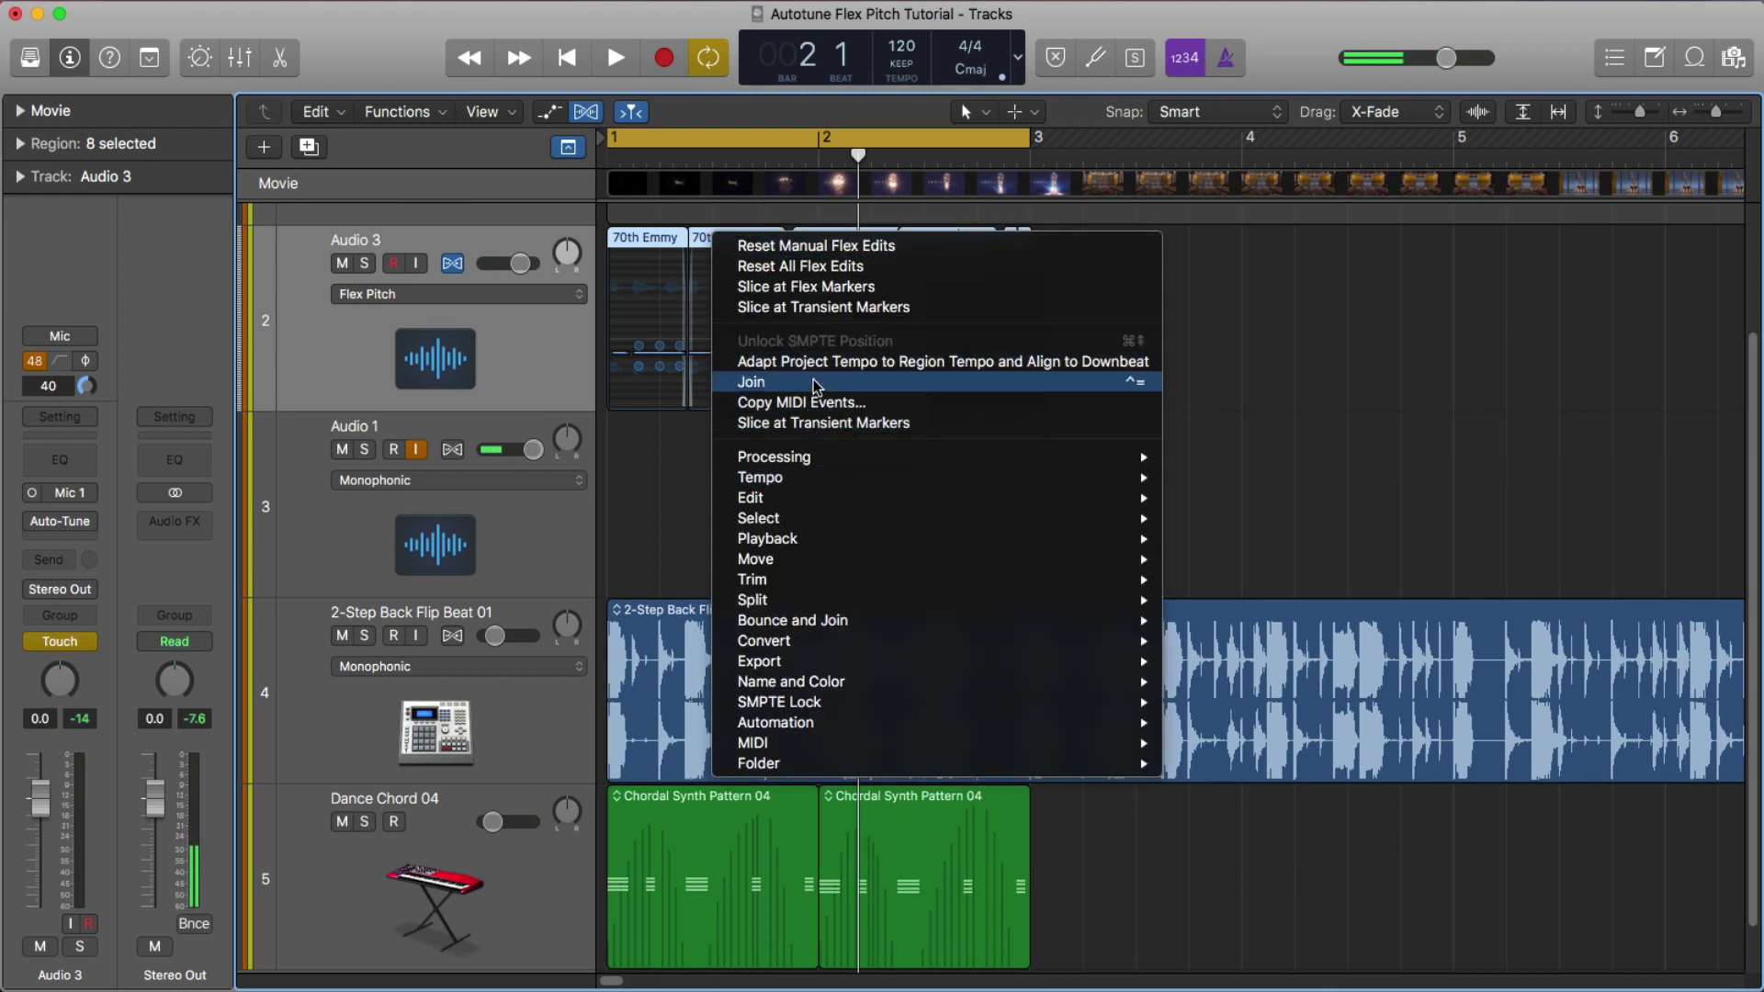
click(1121, 380)
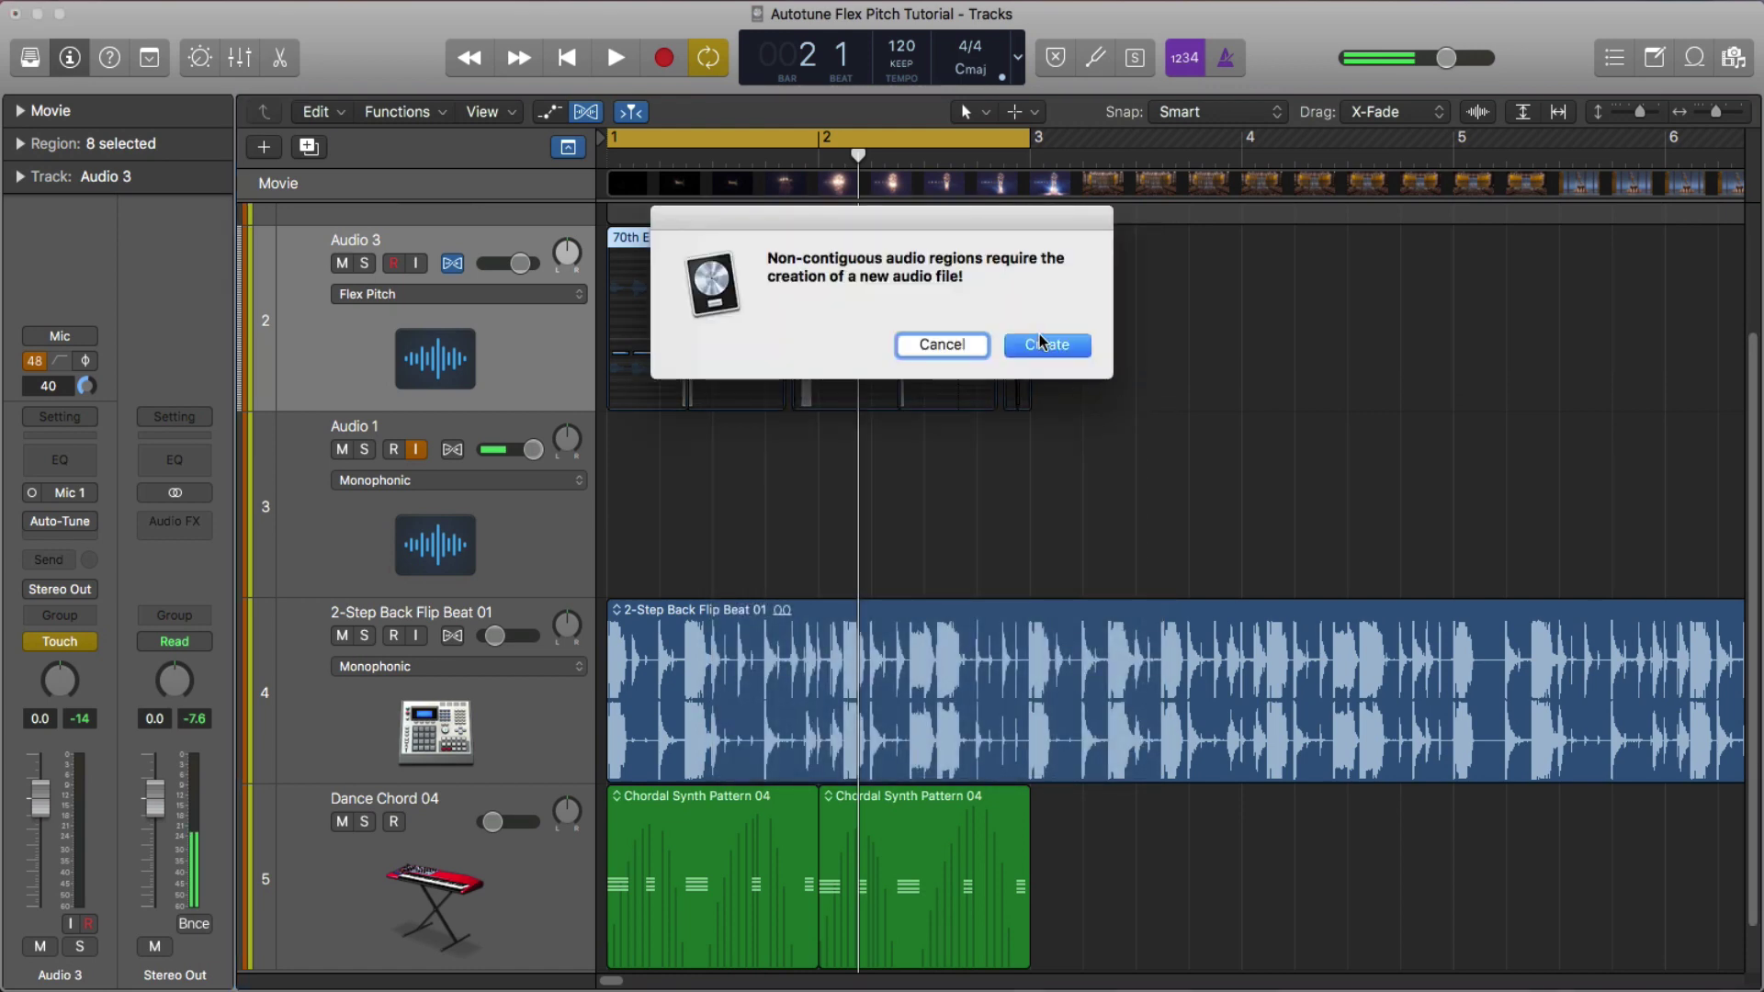
click(1043, 342)
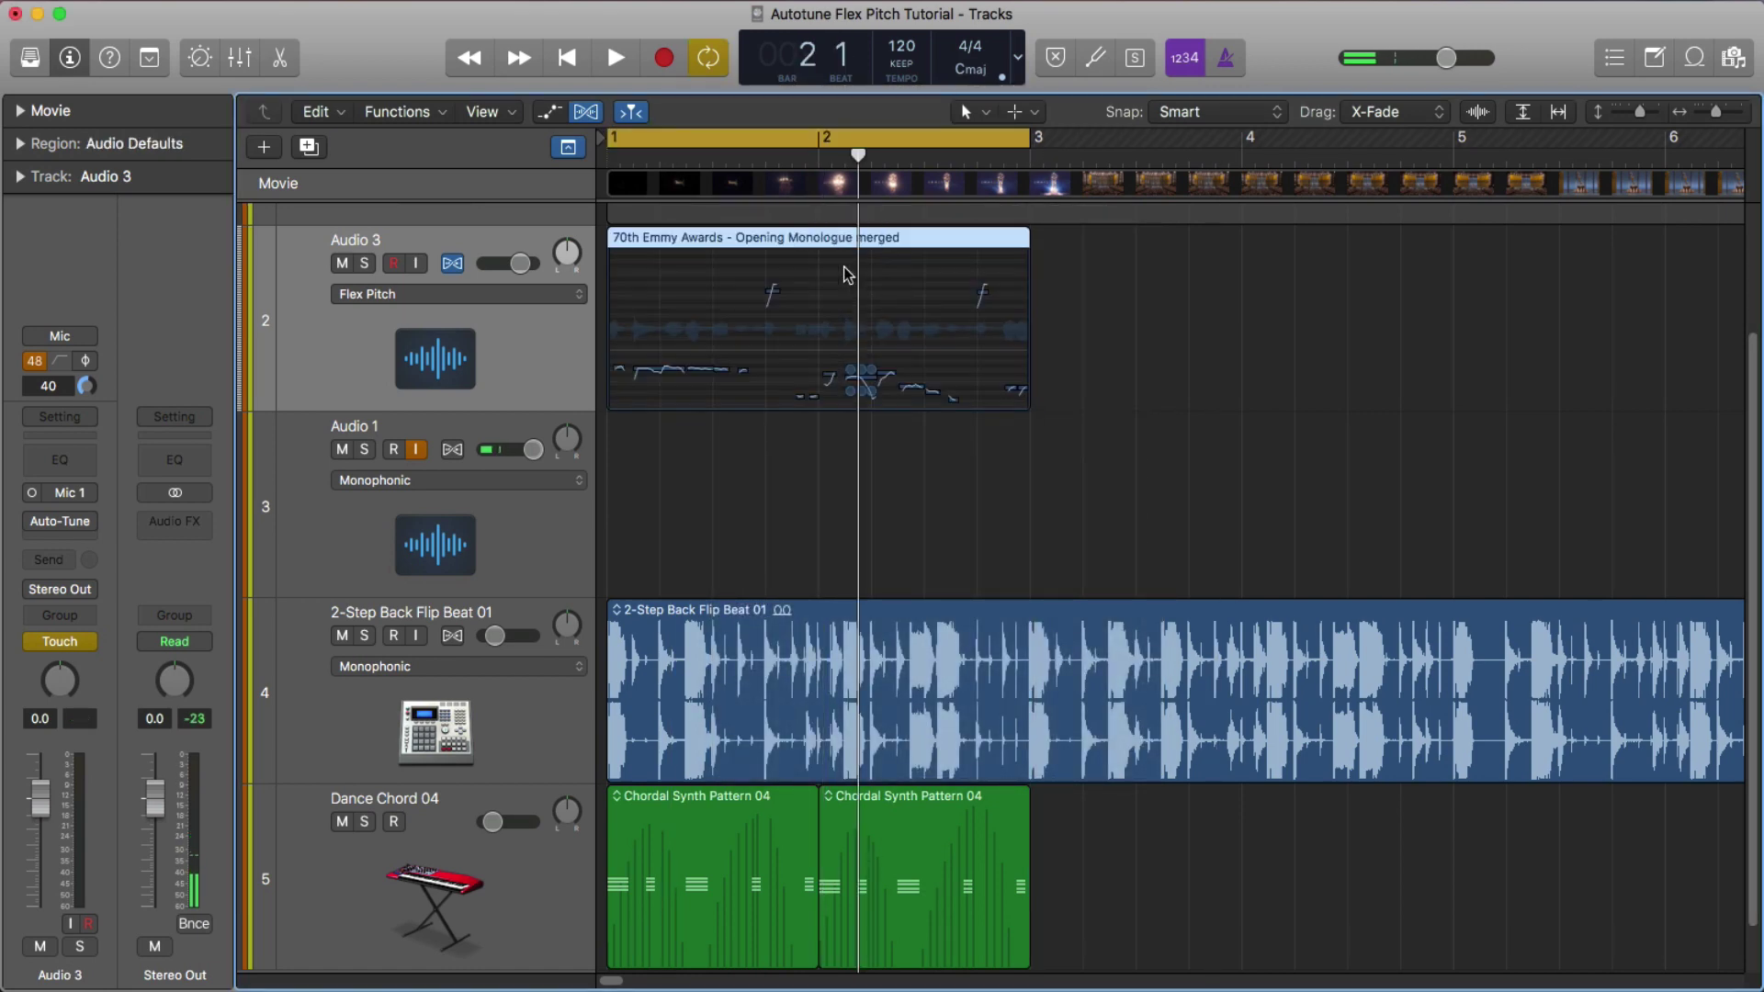
Open the merged Audio 3 region in the Flex Pitch editor and play part of it
double_click(781, 241)
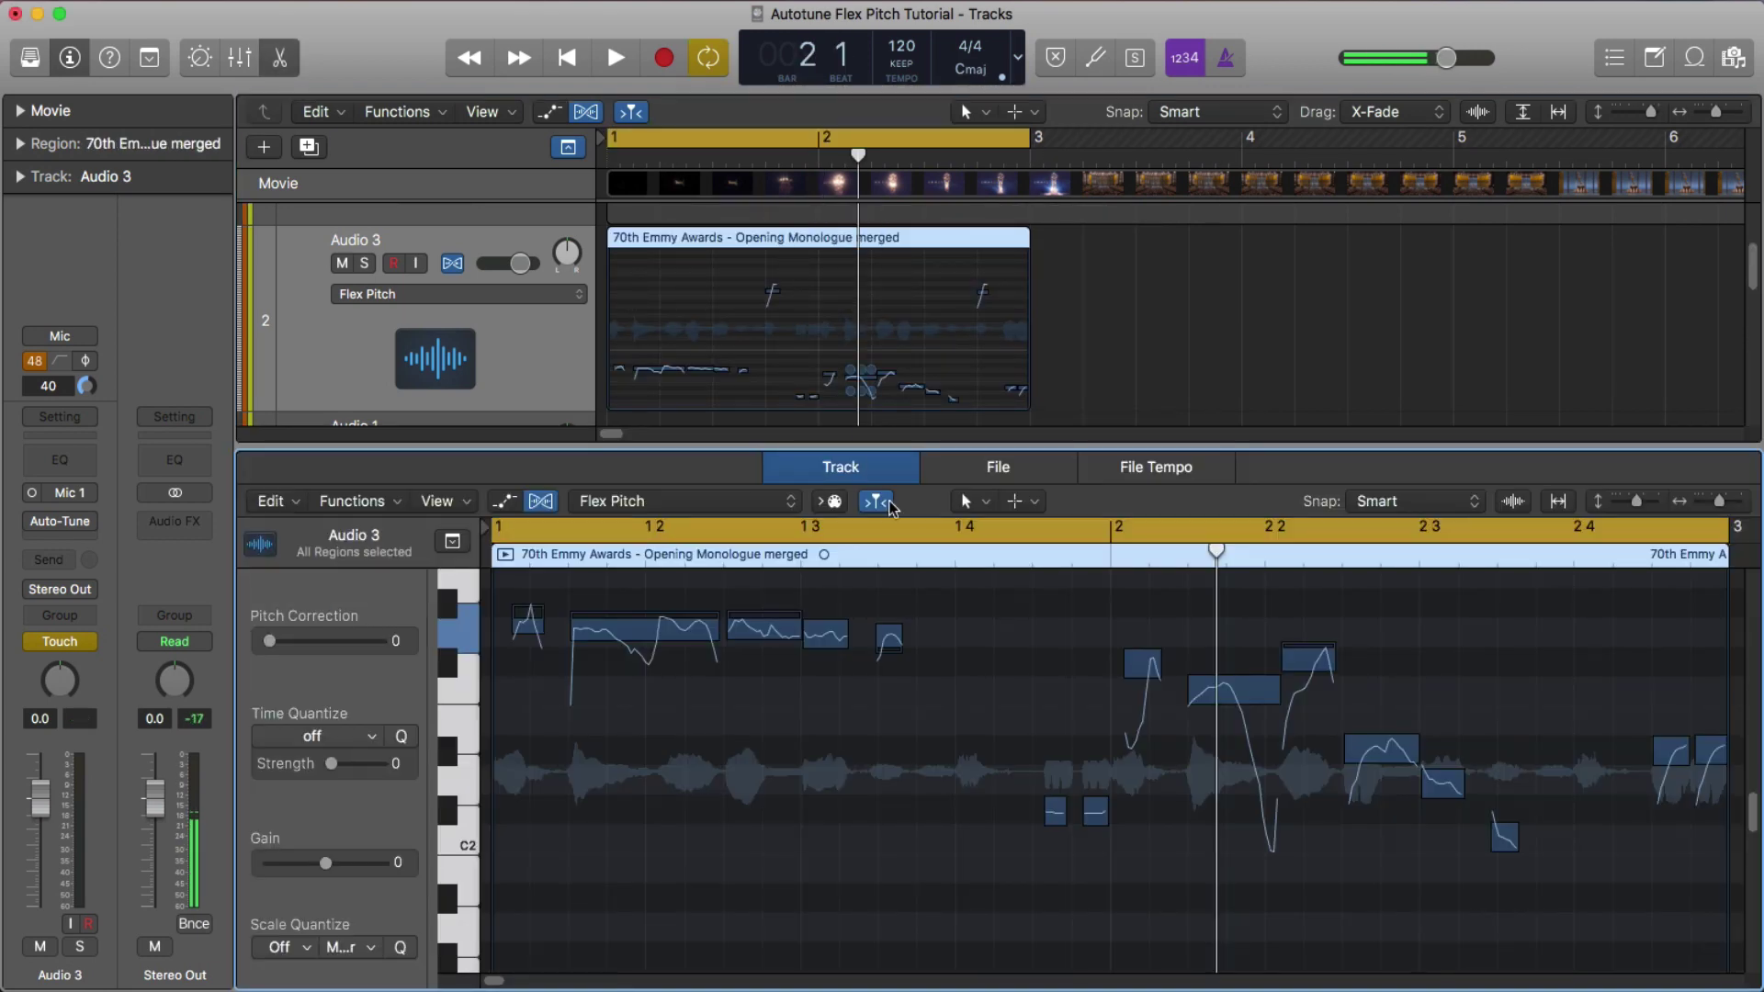
key(space)
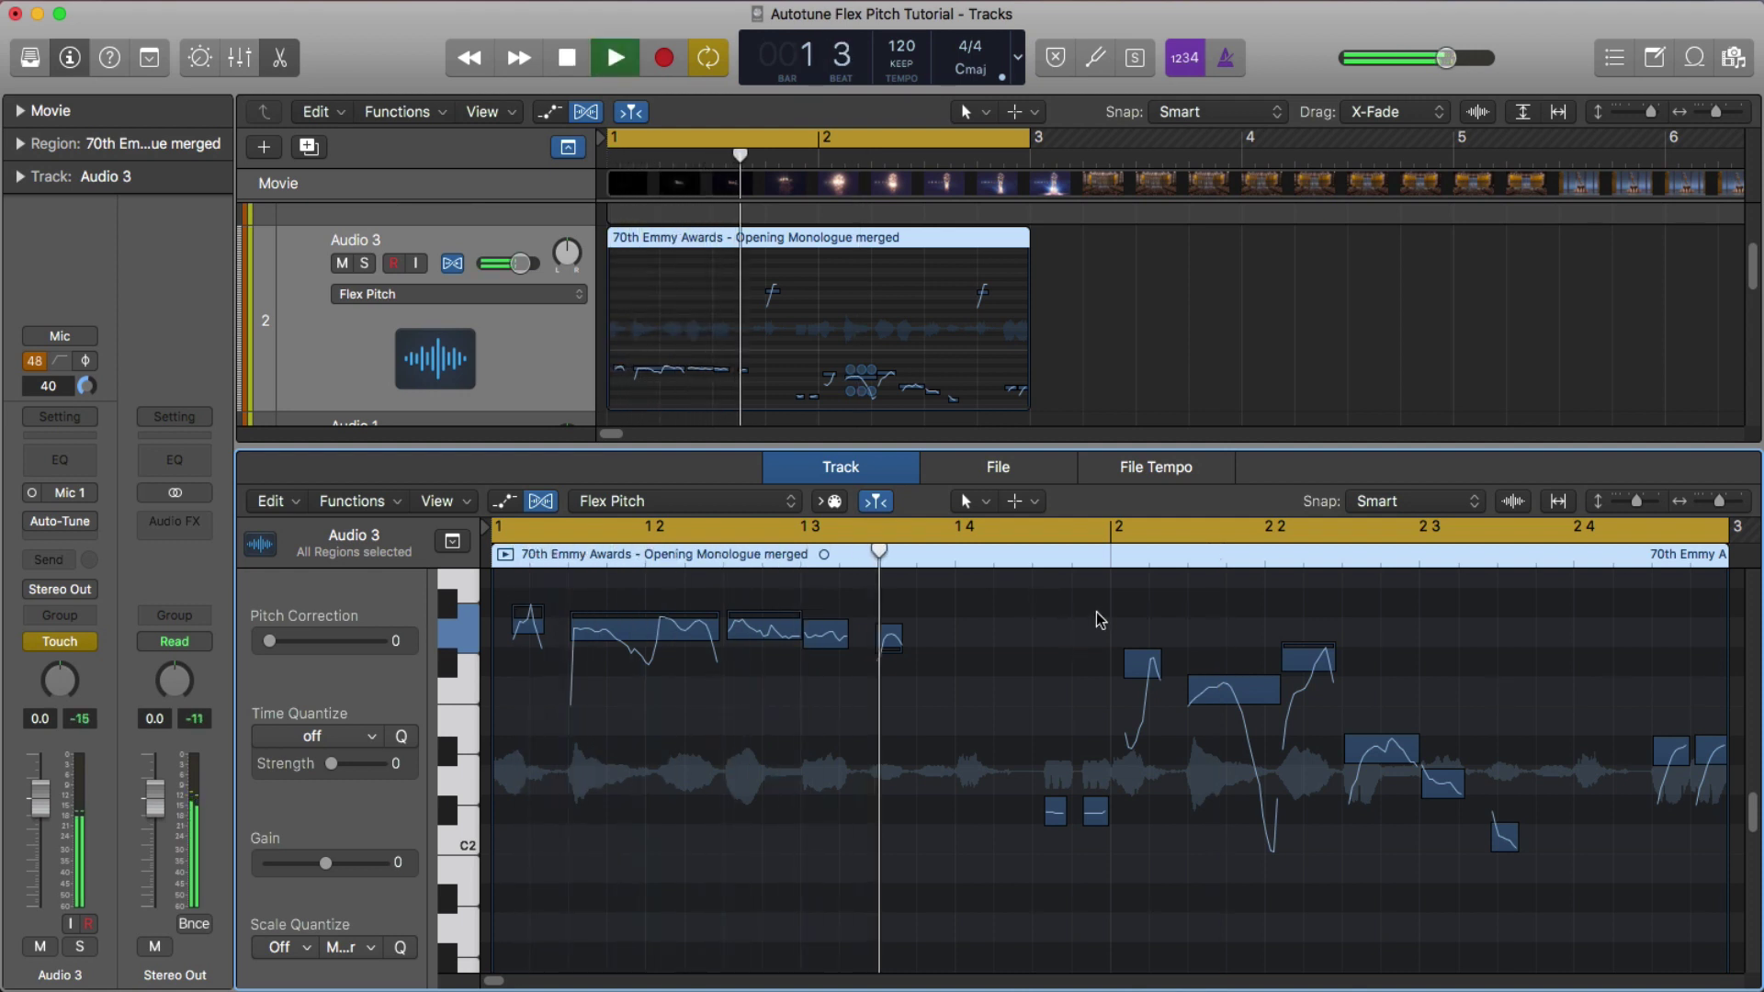
key(space)
Set pitch correction to 100 for all notes of the merged region and reduce their vibrato to about 1%
key(super+a)
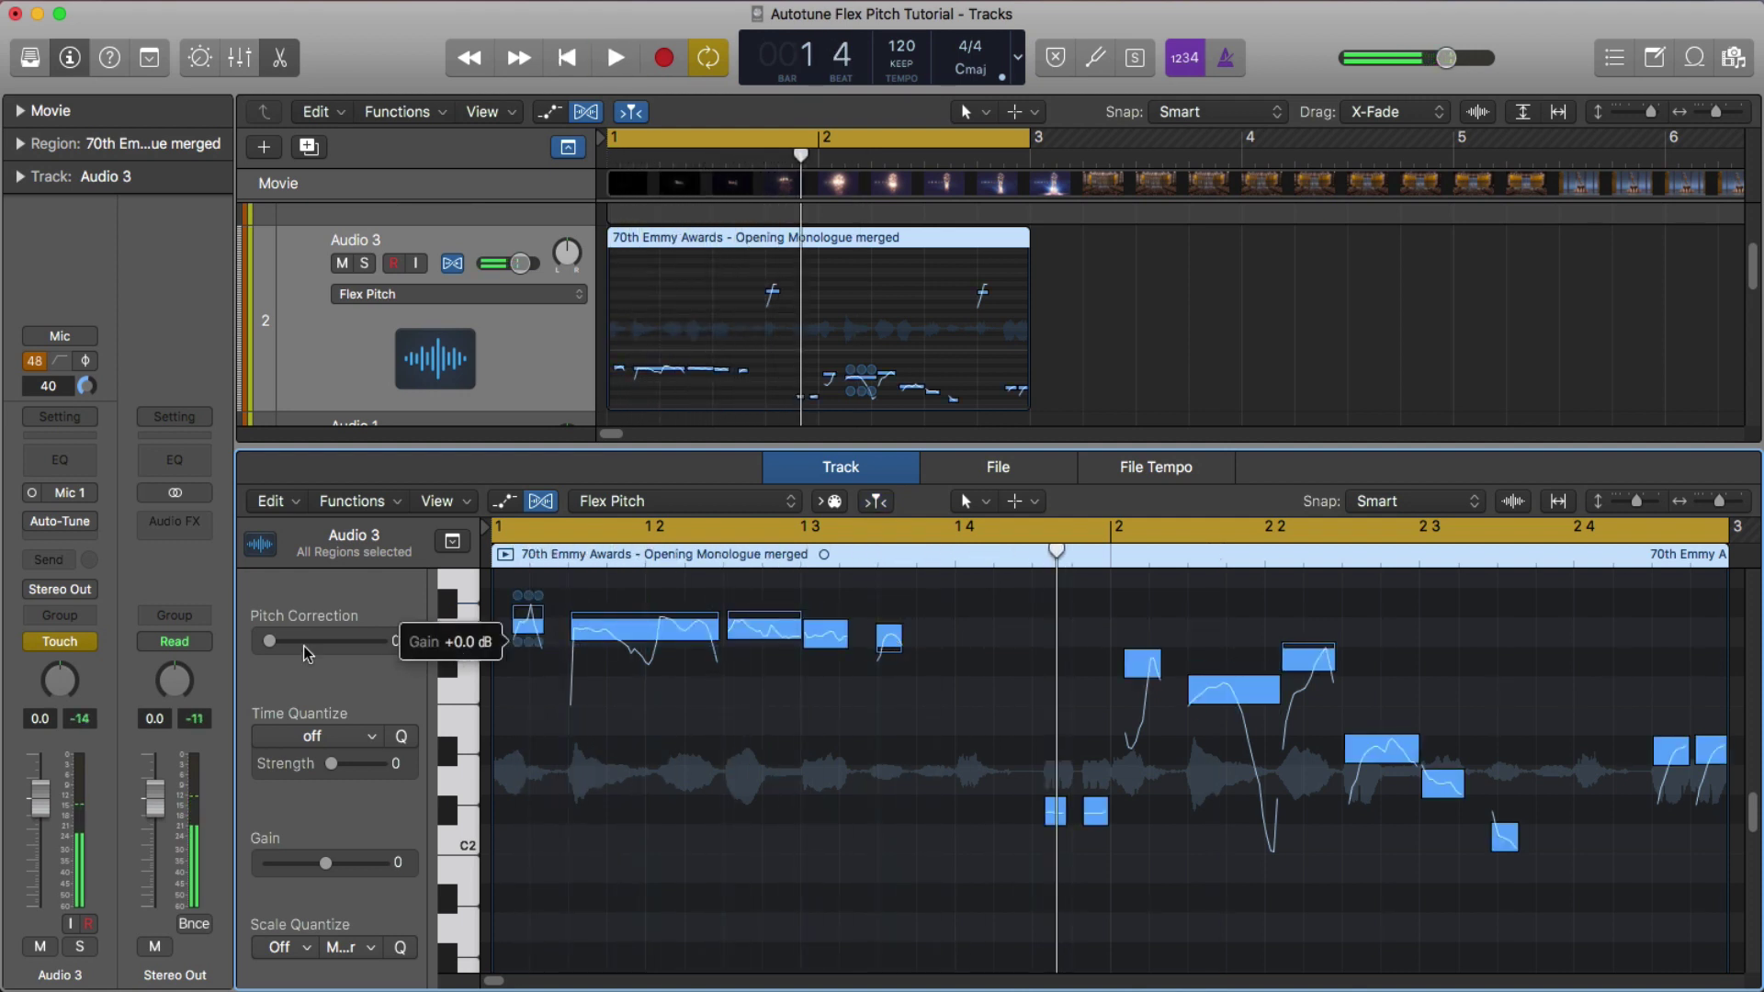
drag(270, 641, 379, 641)
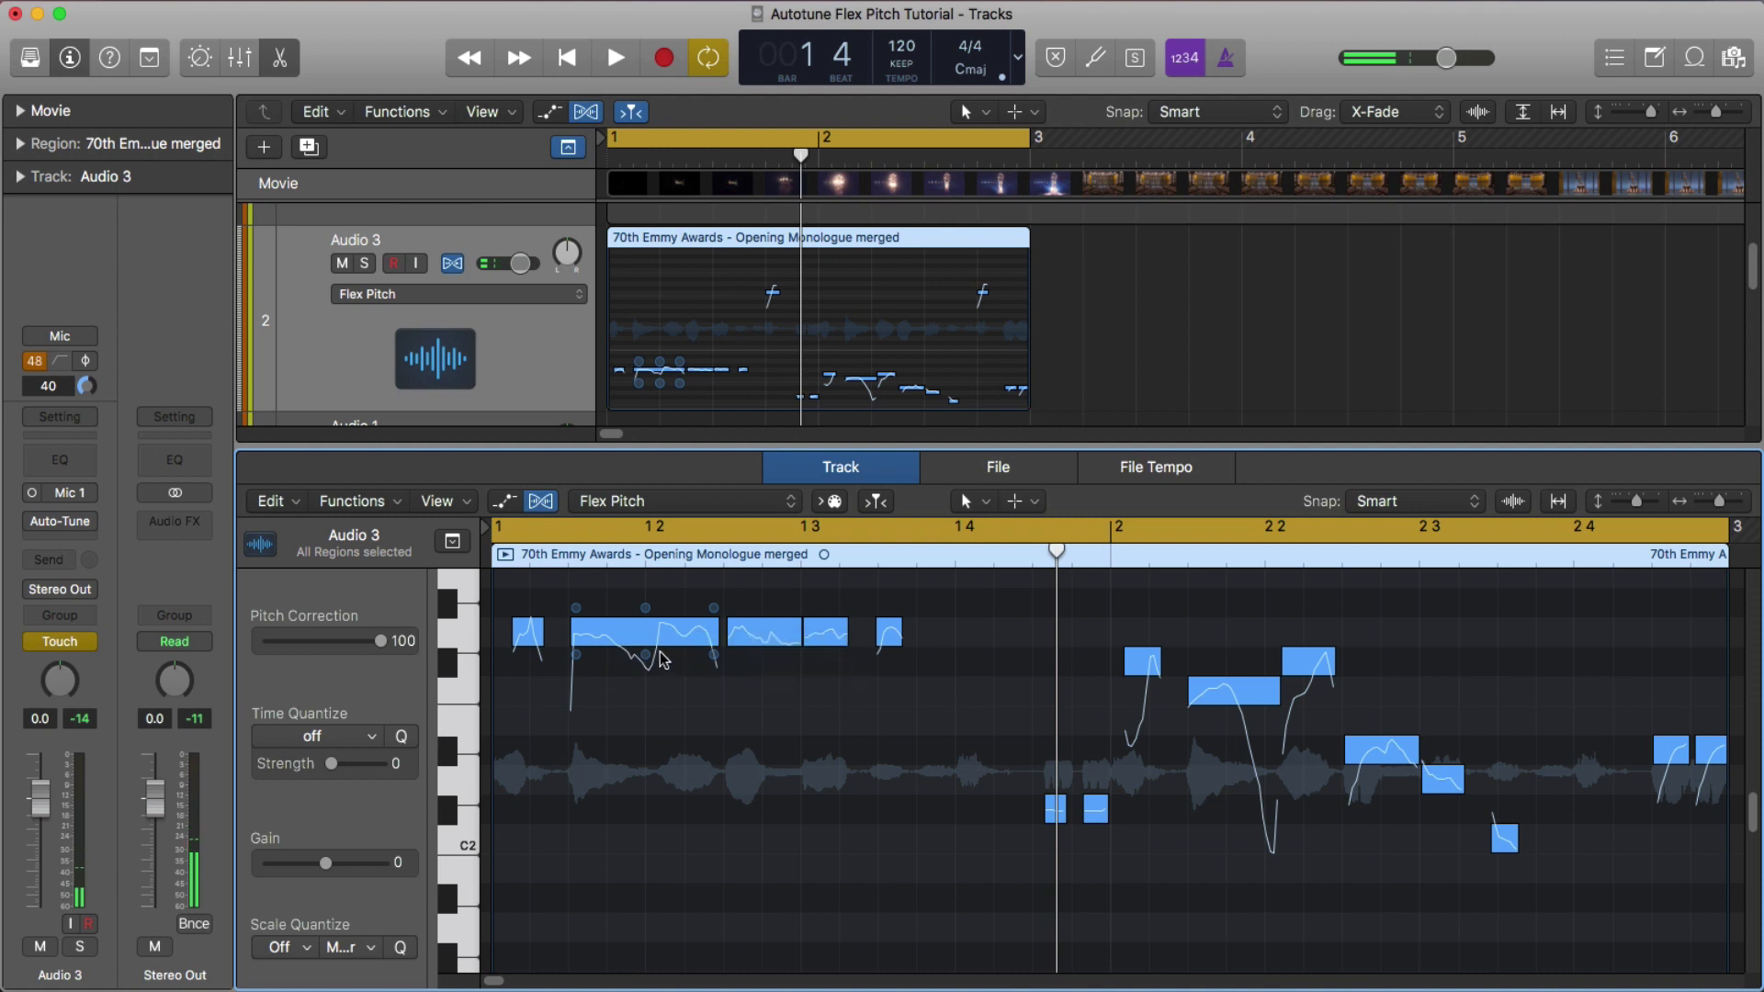
drag(646, 660, 647, 701)
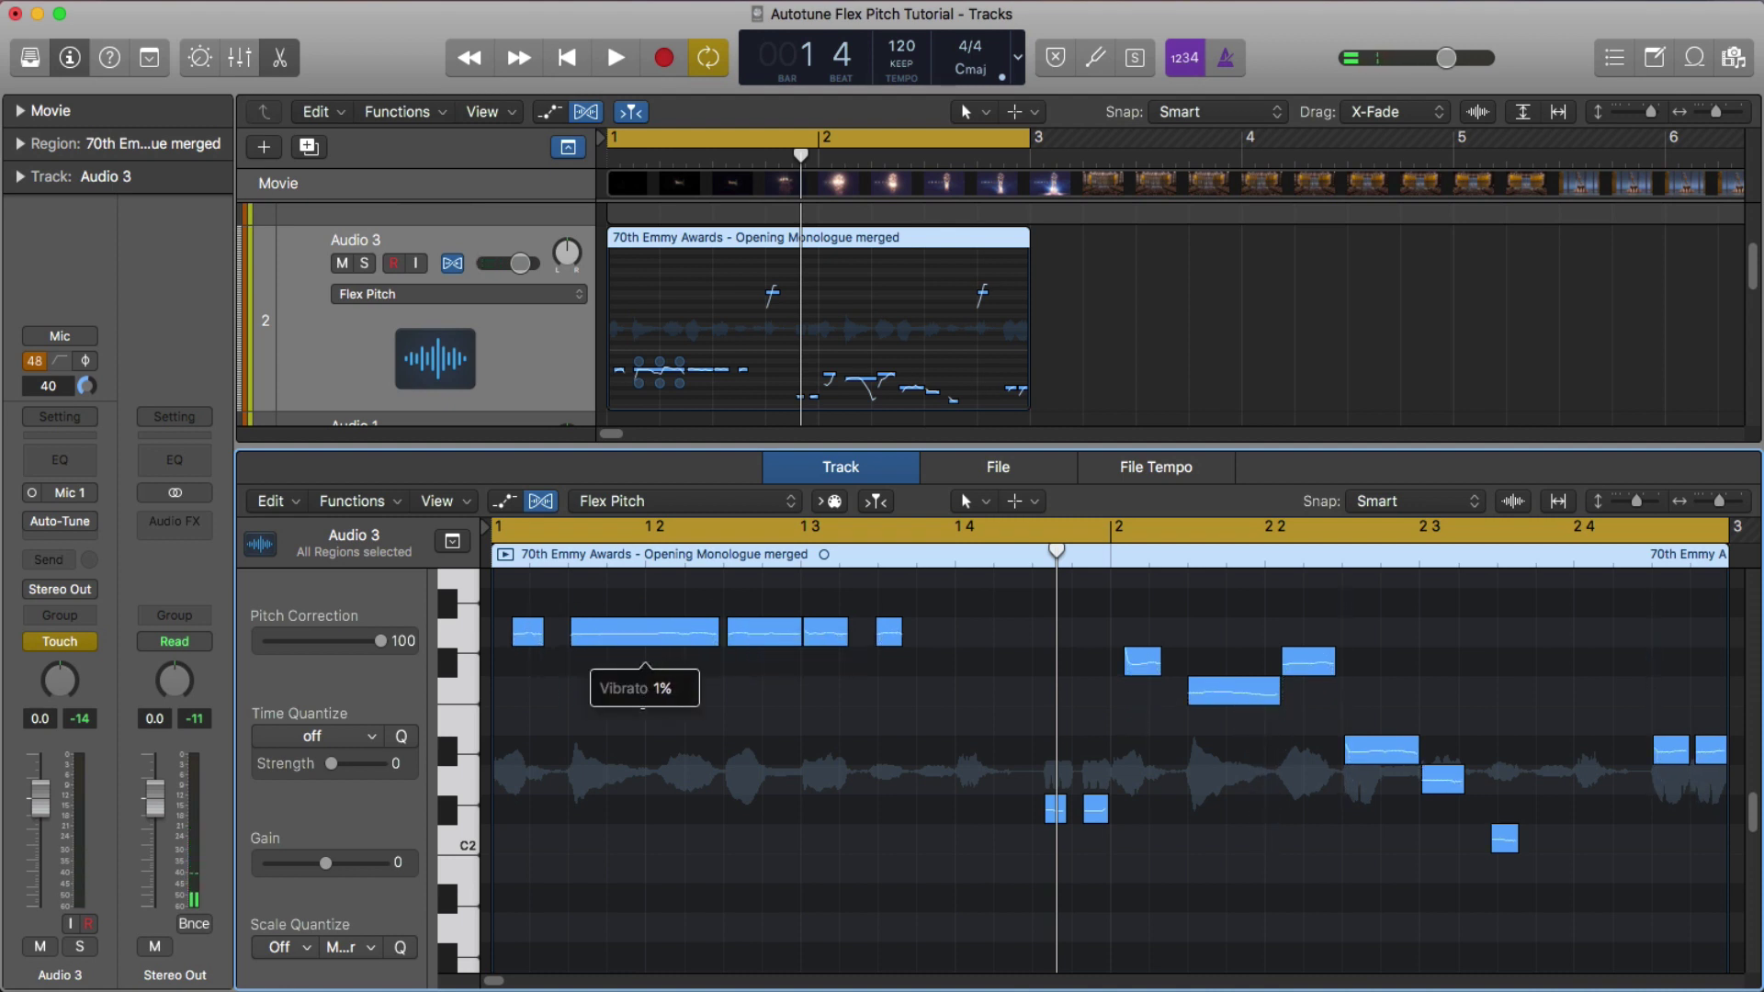
Play the merged region into bar 2, then move the first note of bar 2 and the two short notes before it to F2
key(space)
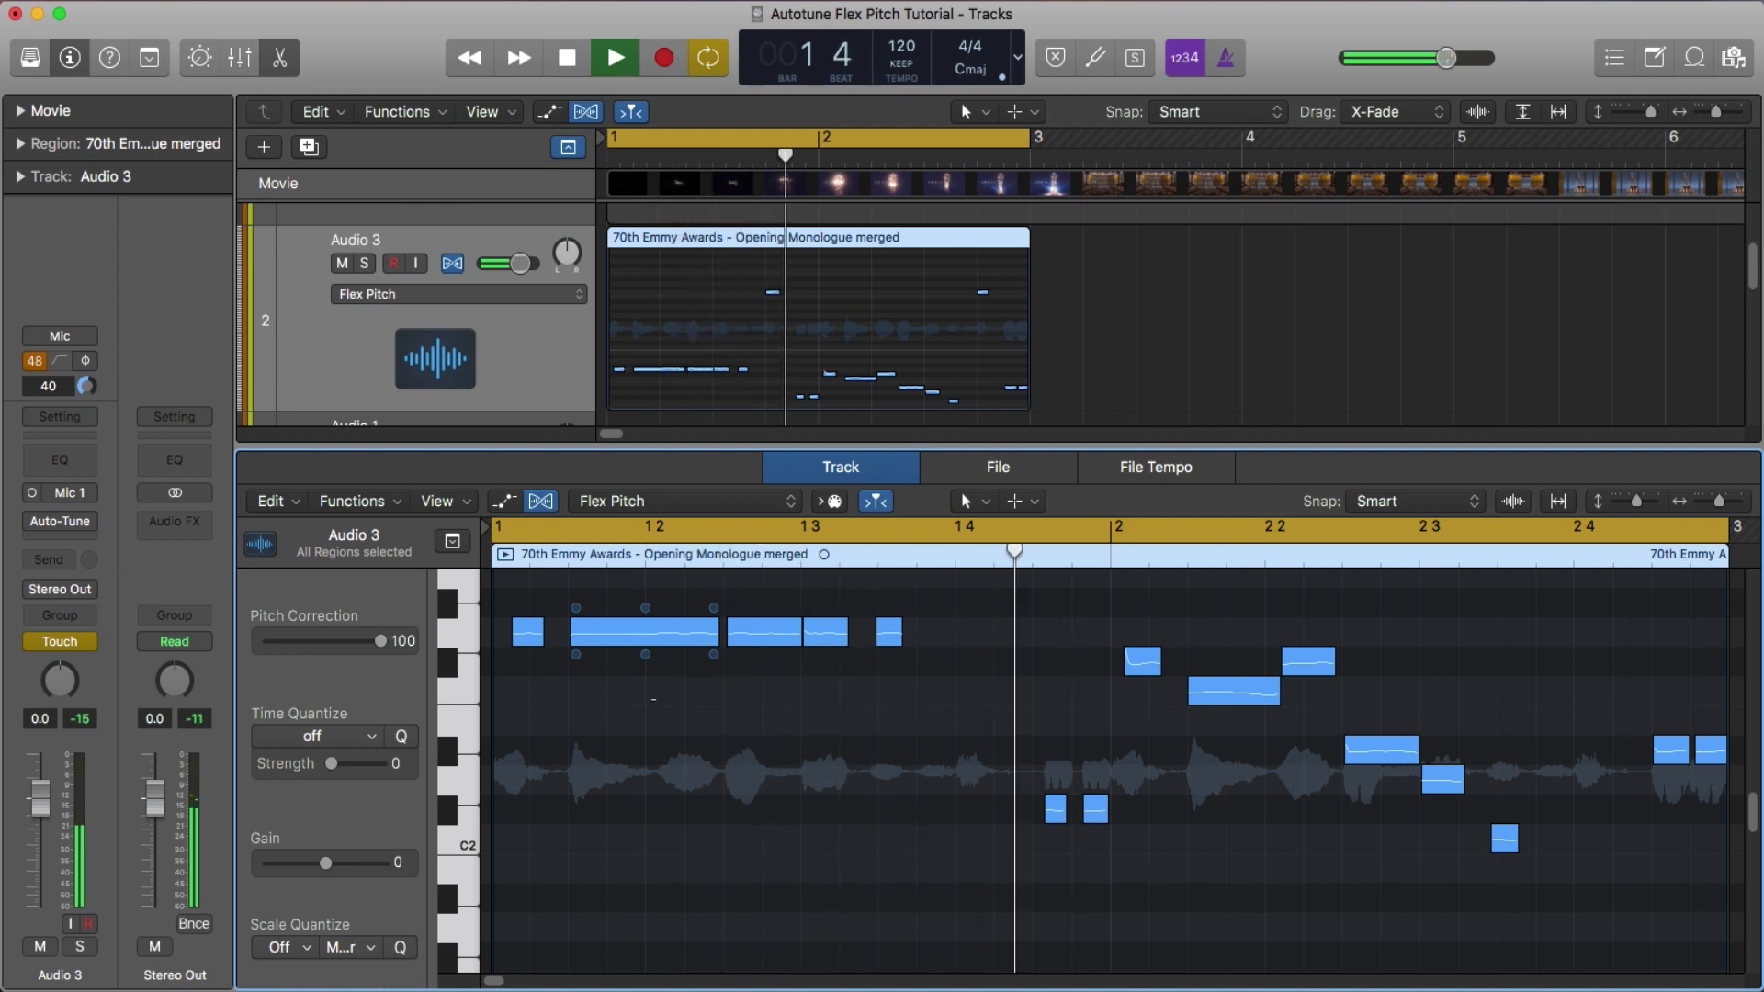
key(space)
click(927, 734)
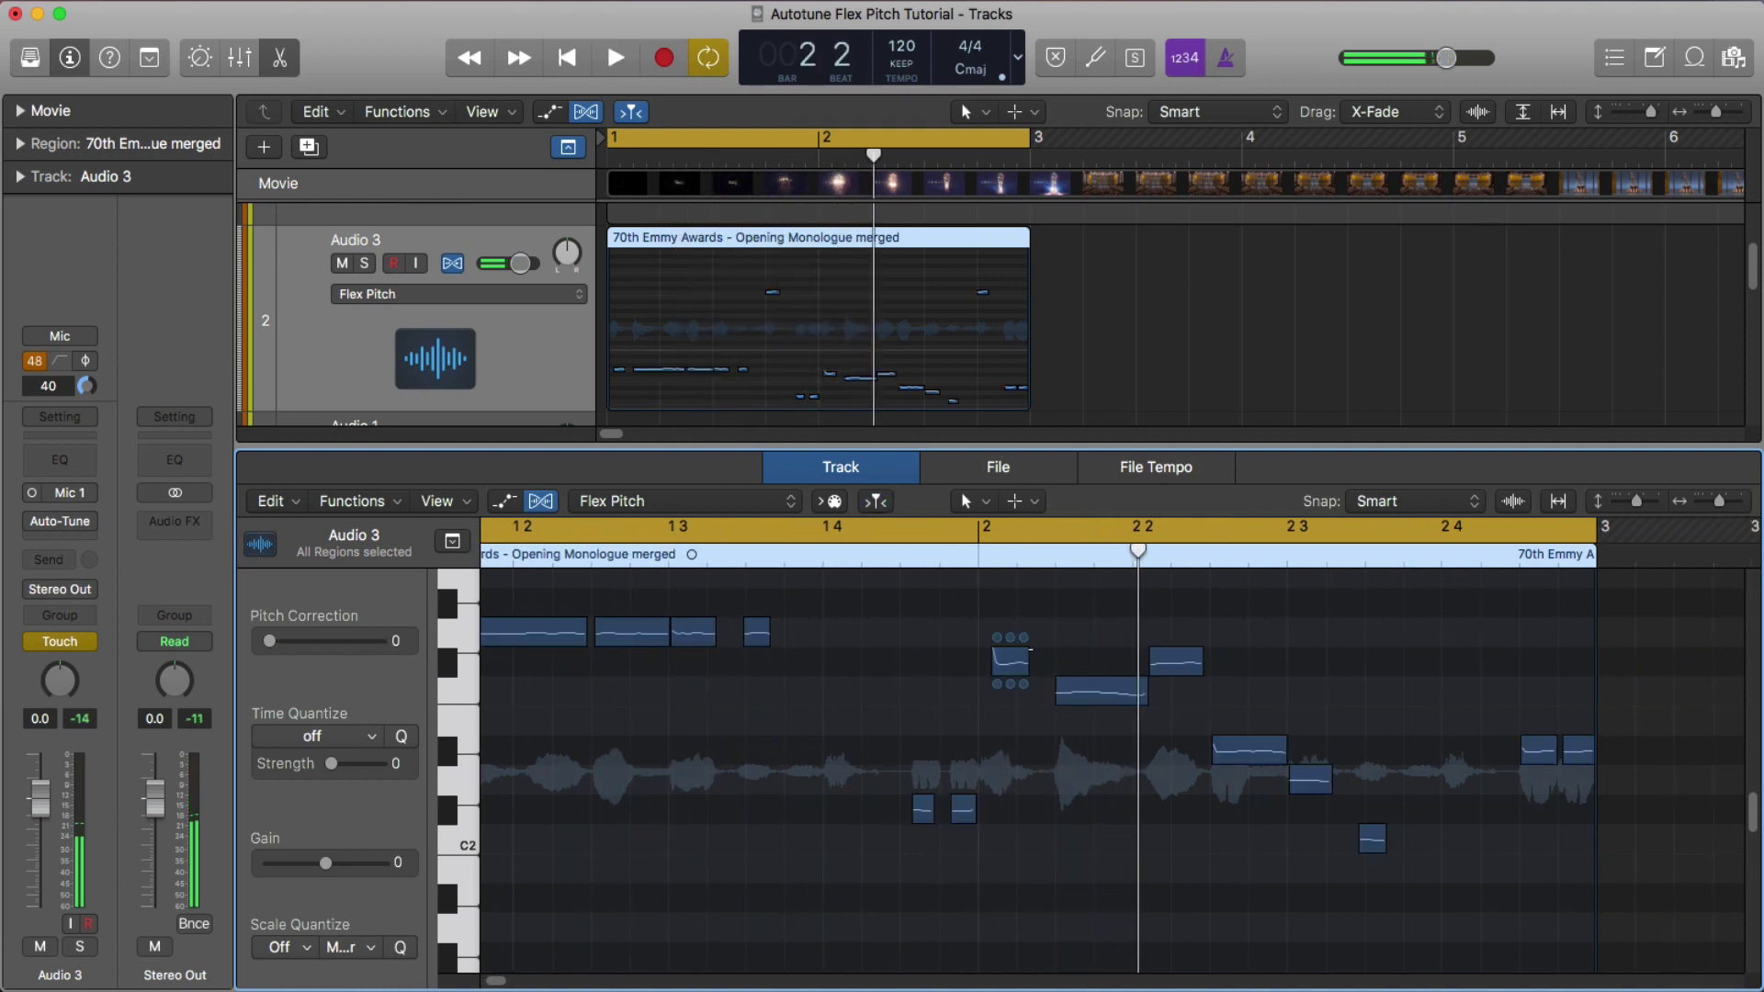
drag(1010, 660, 1010, 689)
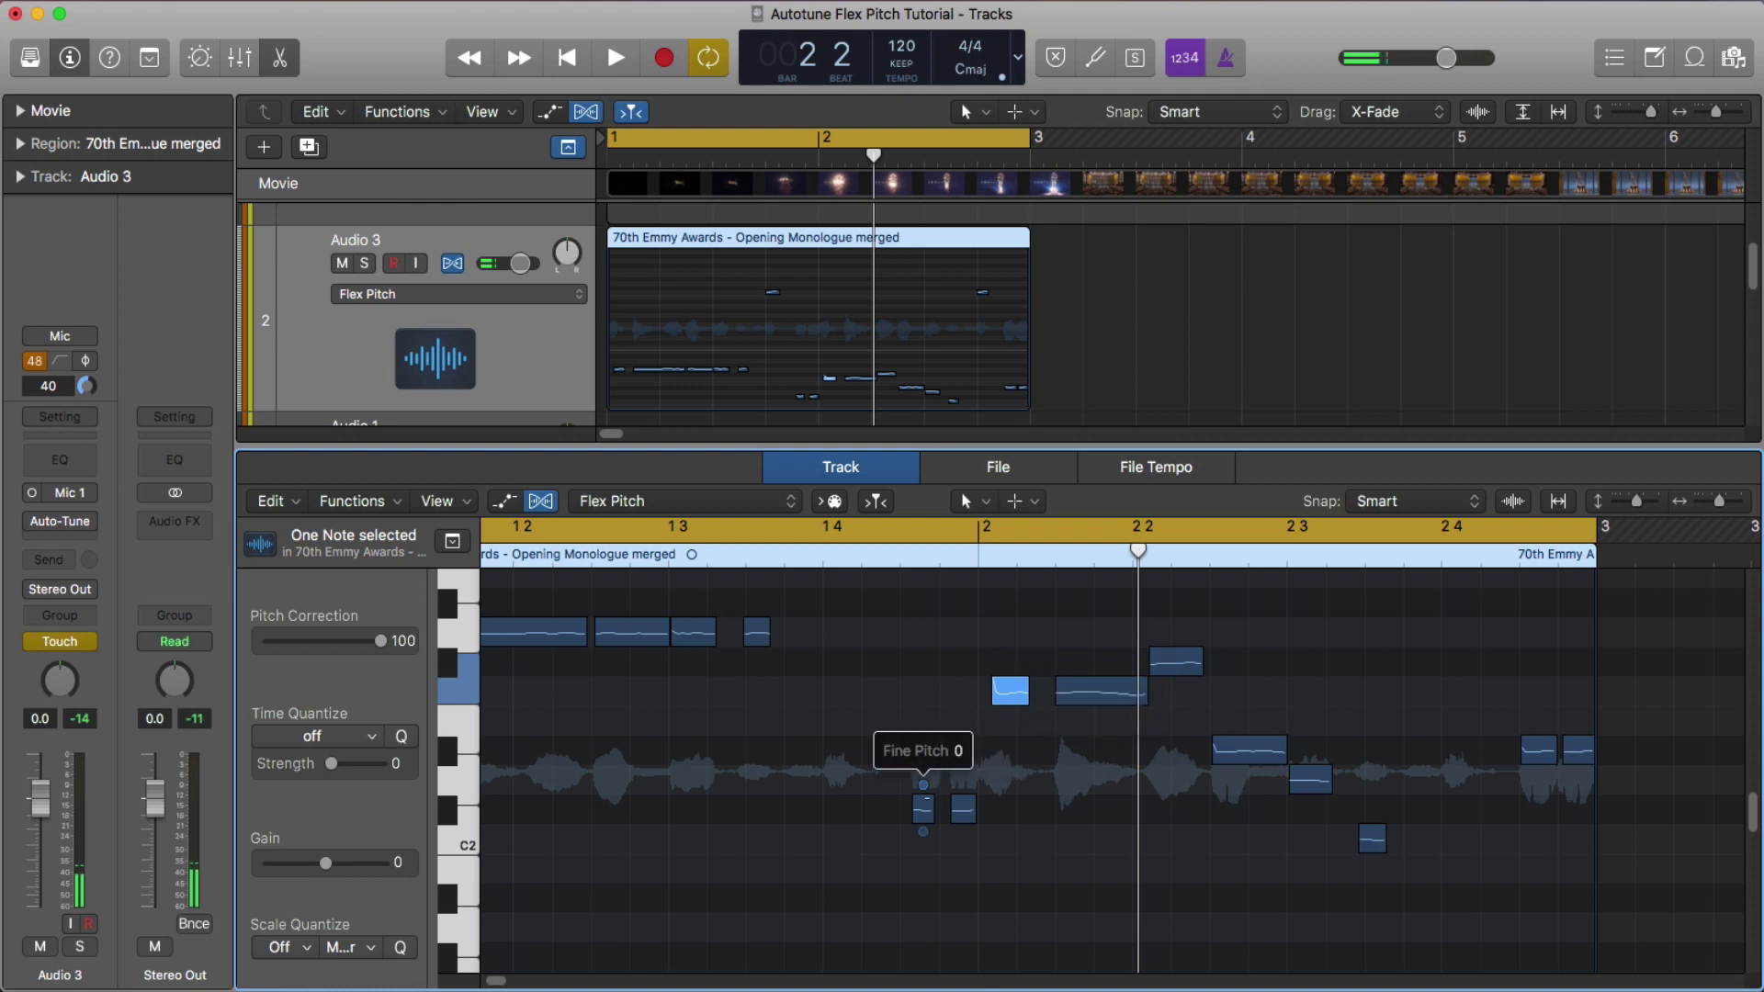
drag(924, 809, 927, 691)
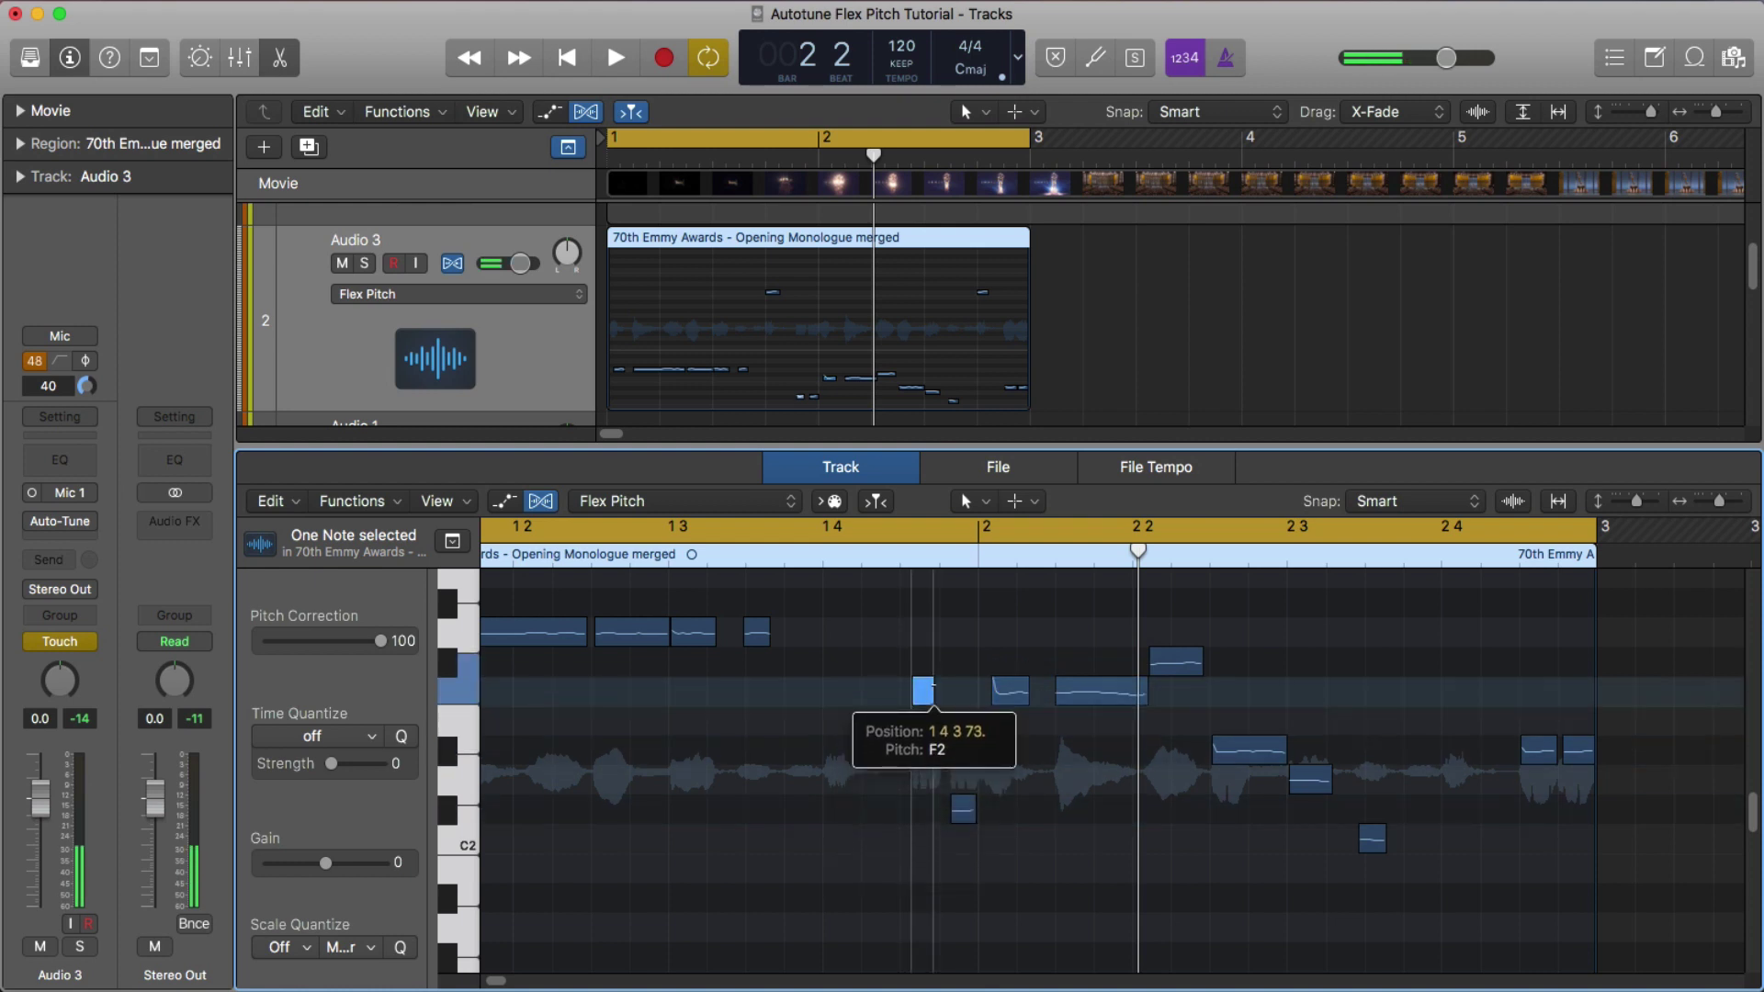
drag(963, 808, 963, 688)
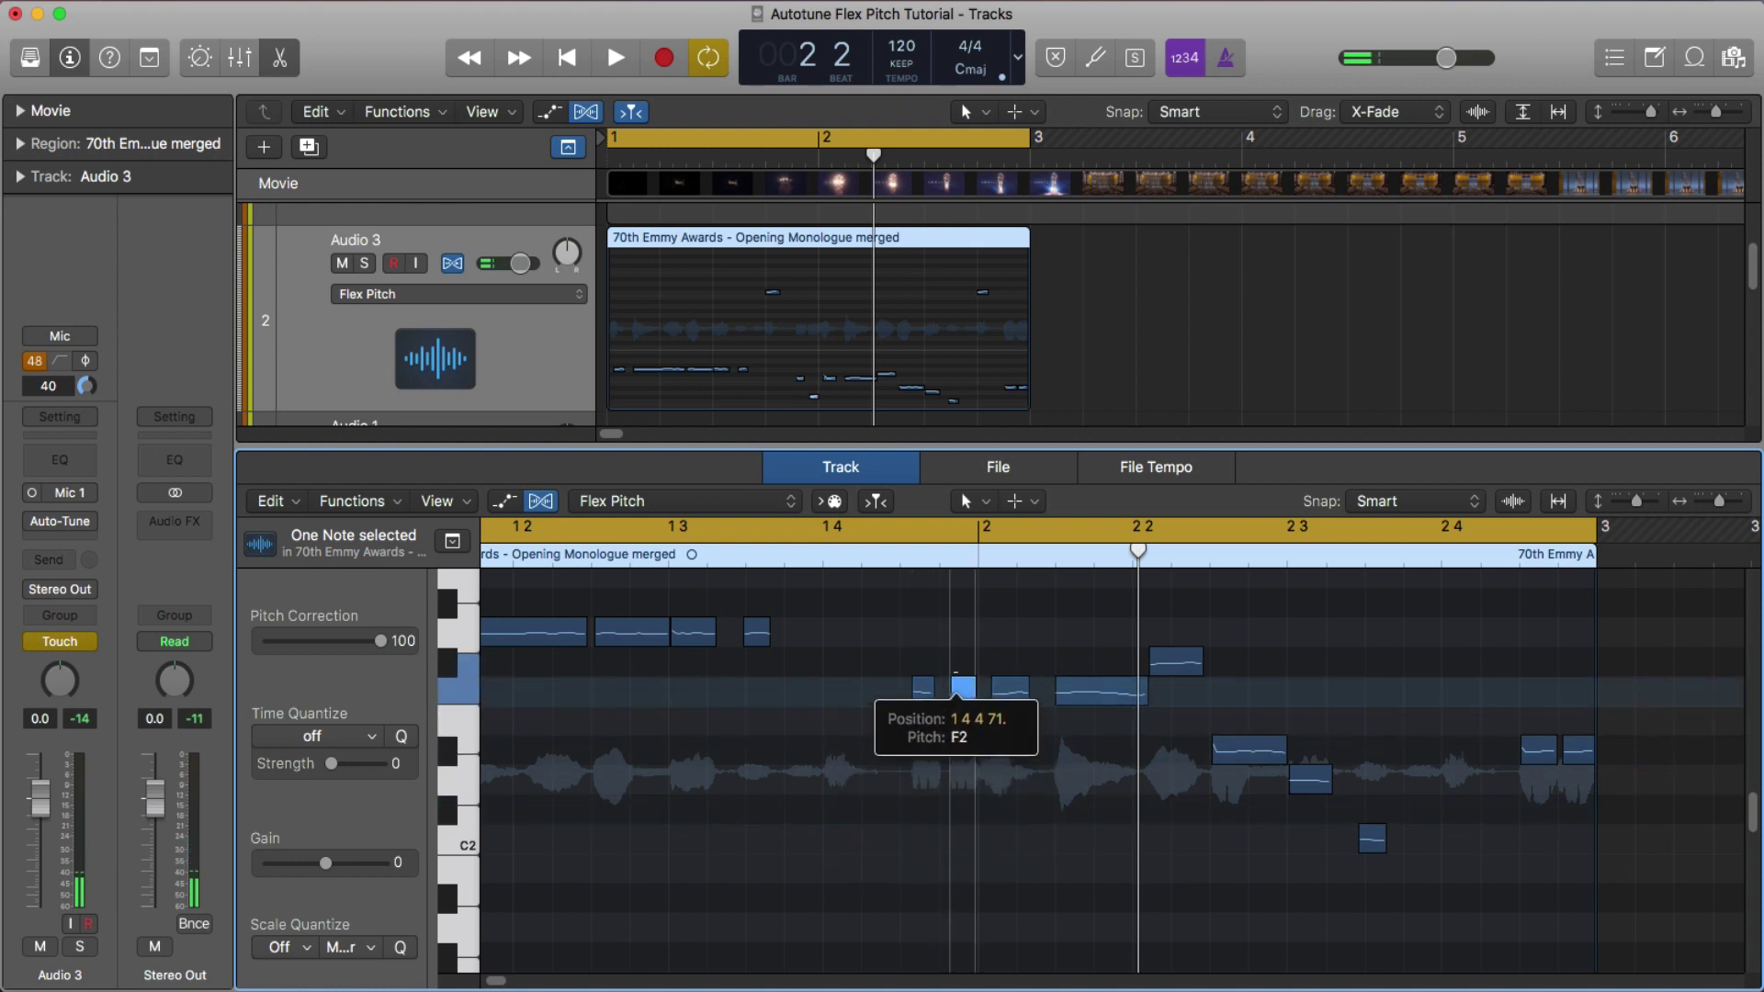
Play the merged region into bar 2, then move the remaining six notes of bar 2 to F2
key(space)
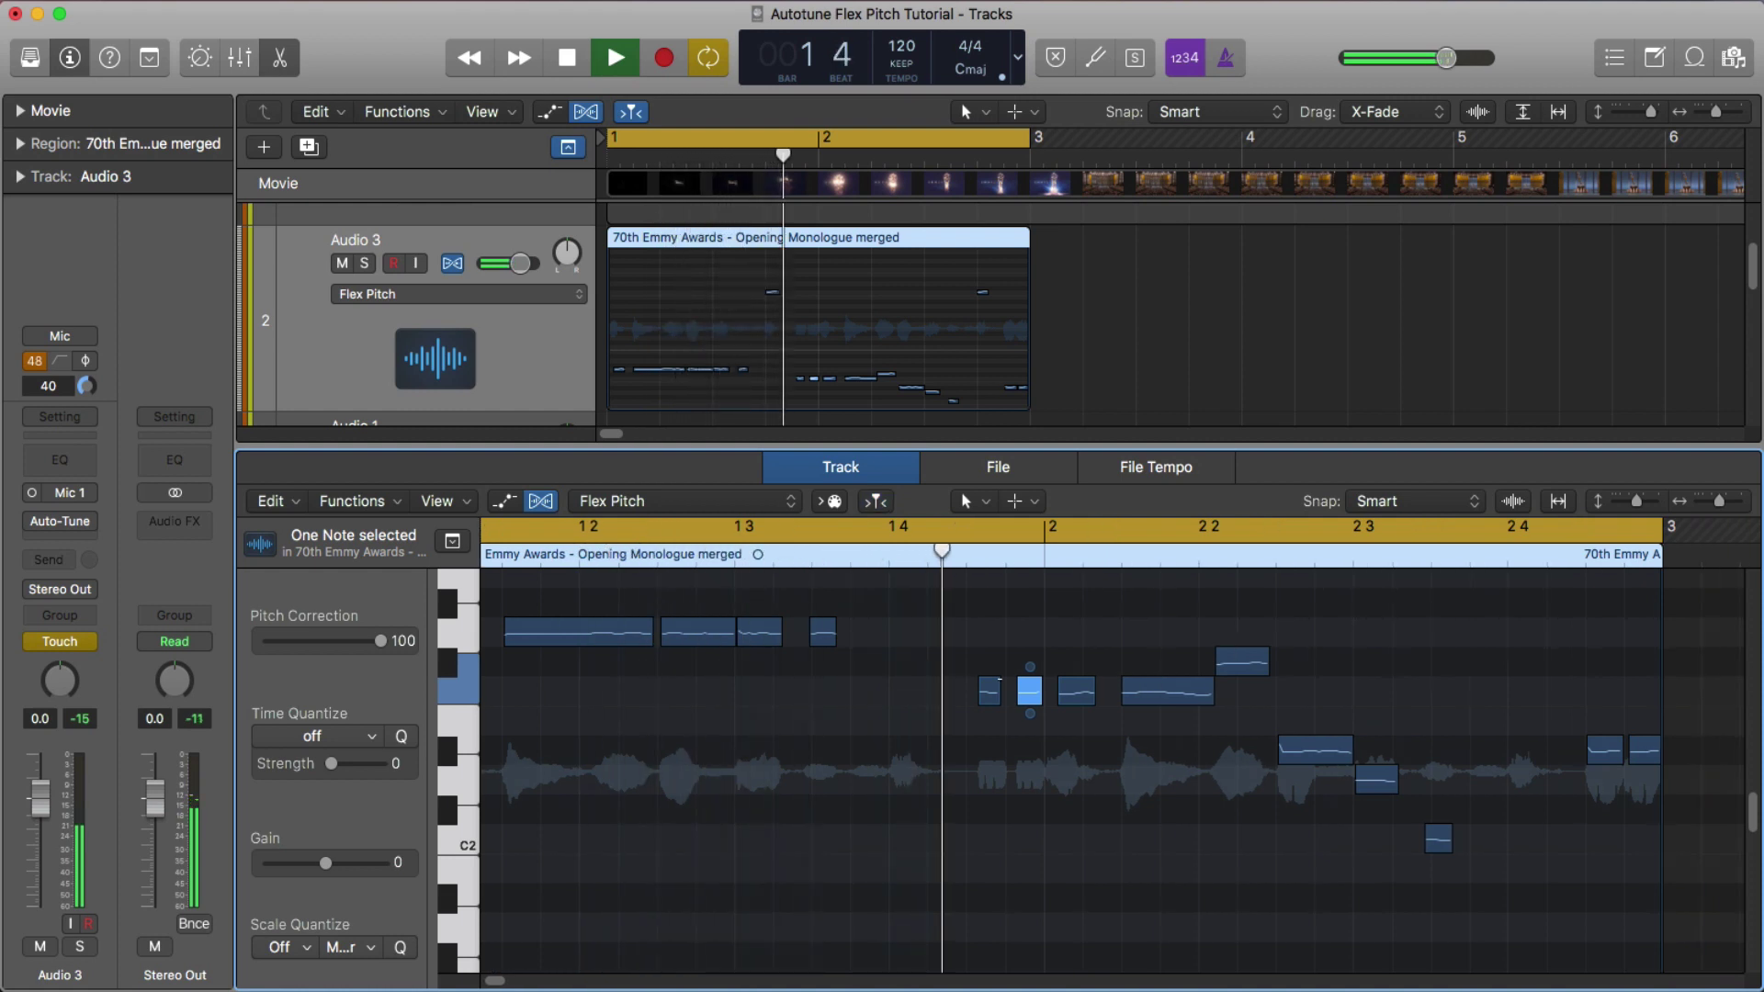
key(space)
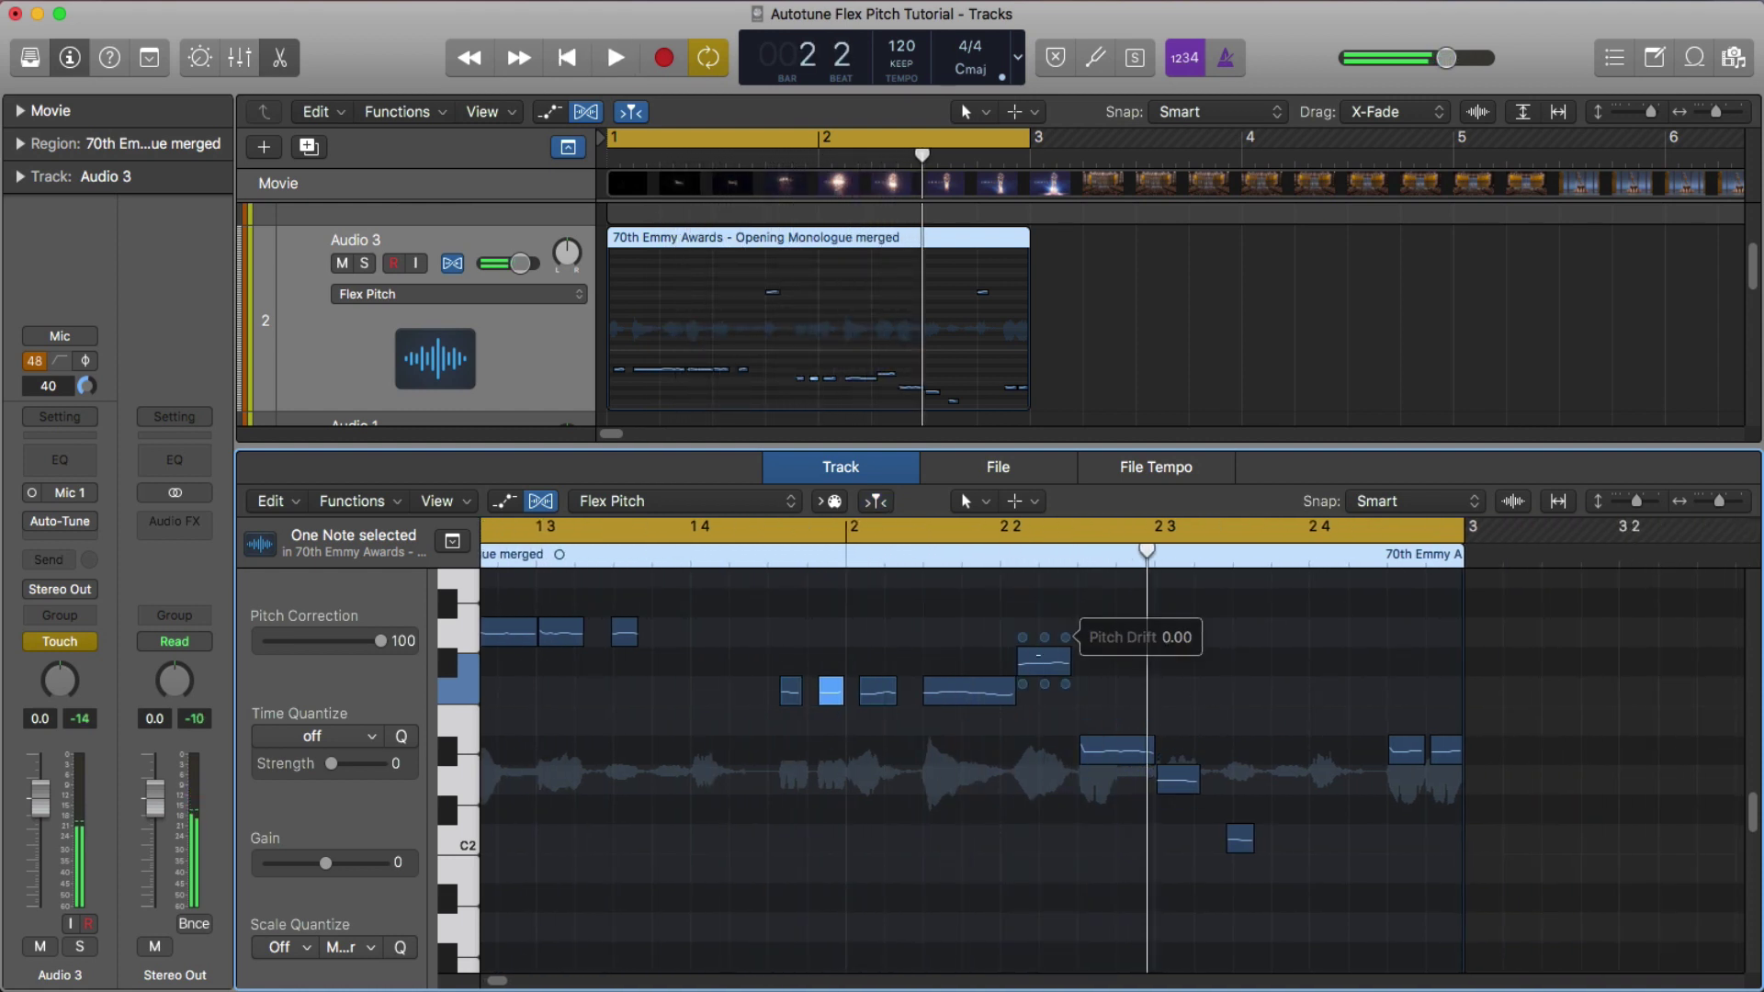
drag(1041, 661, 1041, 691)
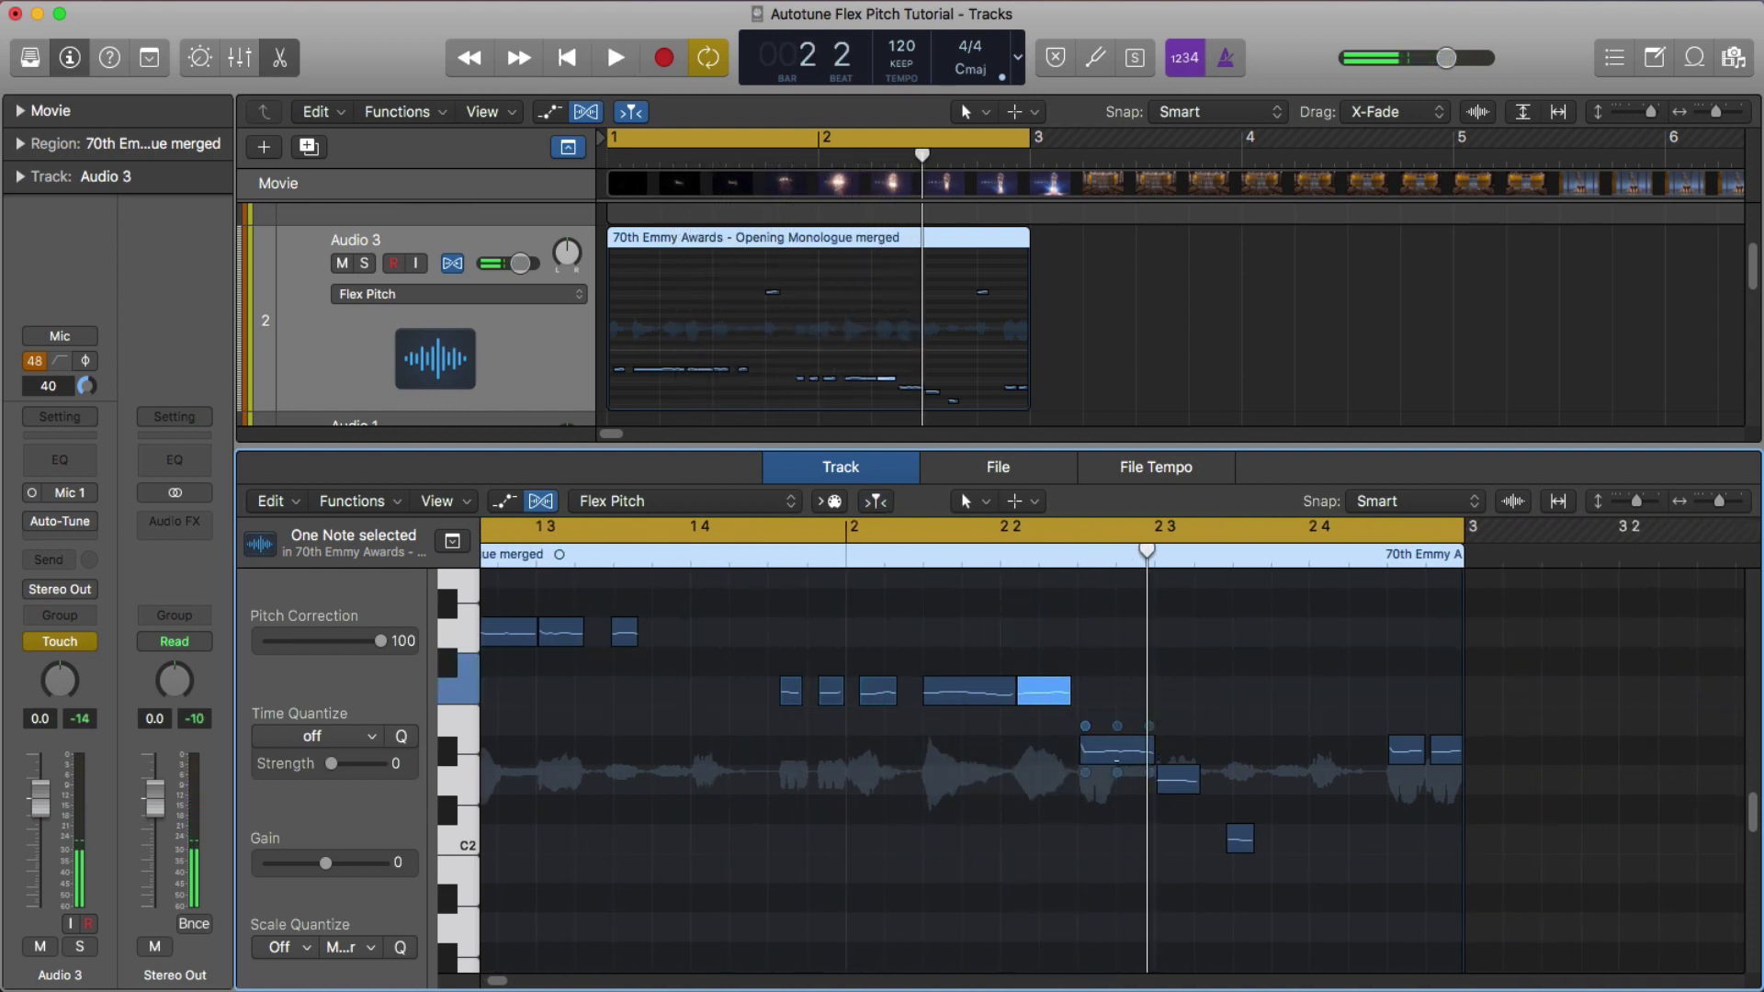
drag(1117, 749, 1116, 691)
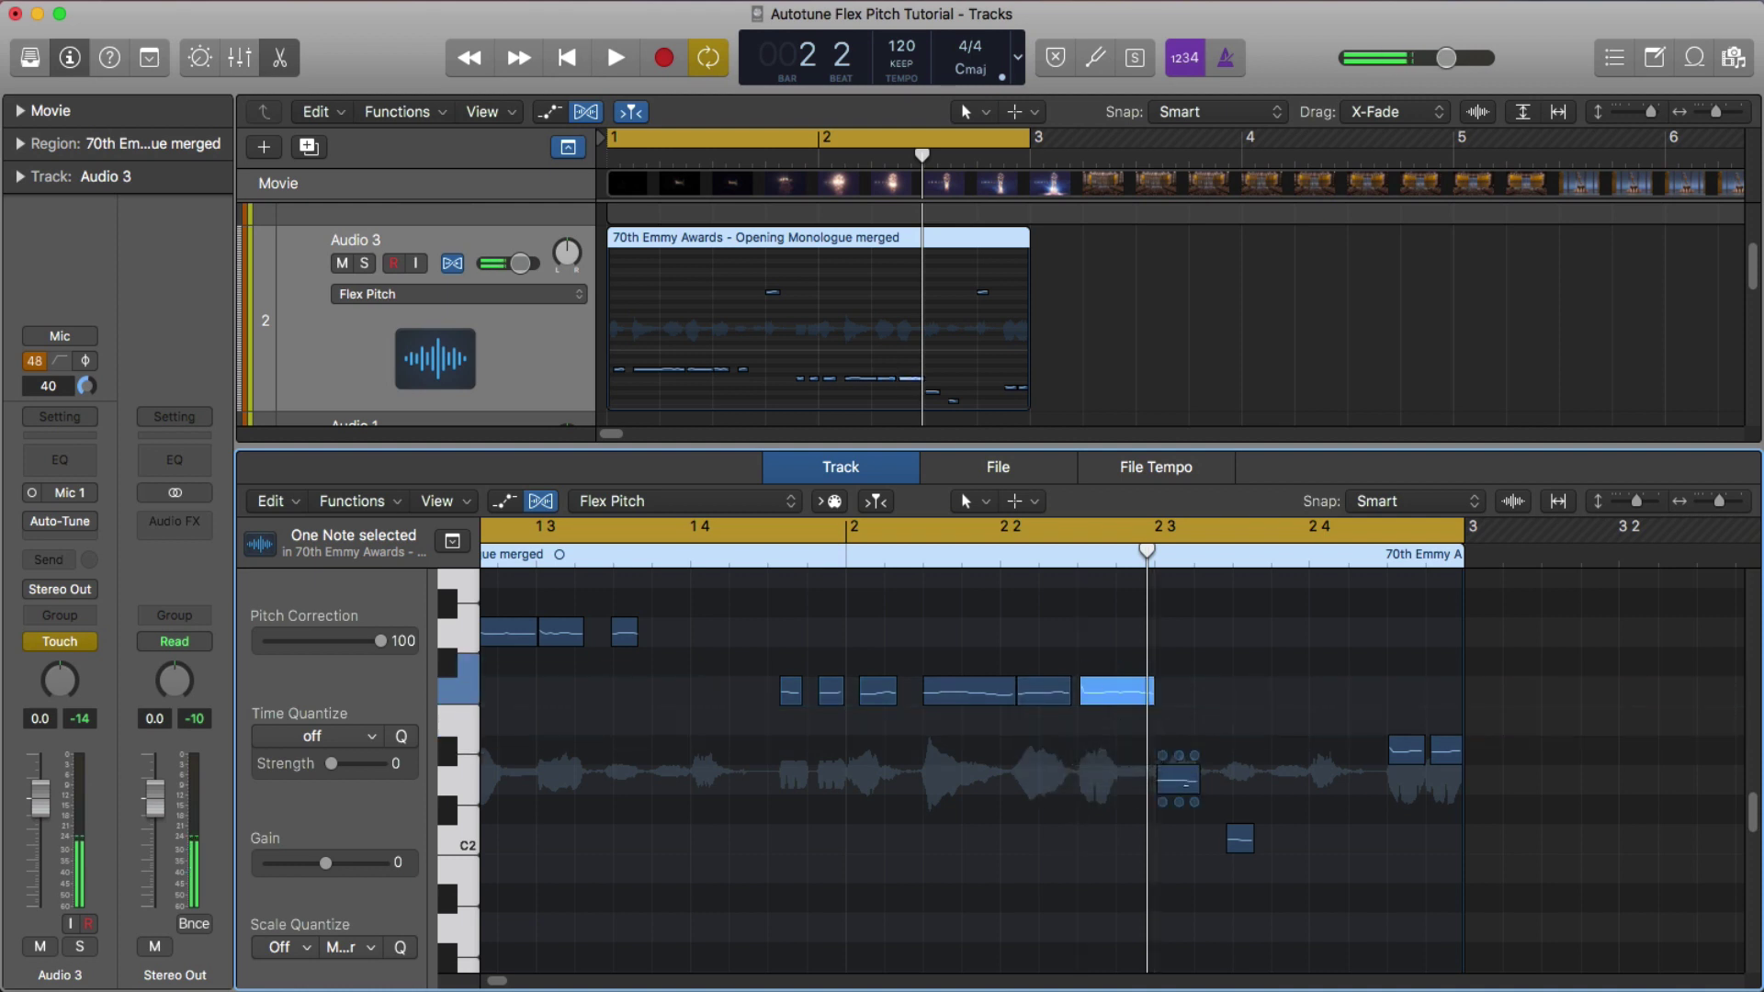
drag(1178, 779, 1178, 691)
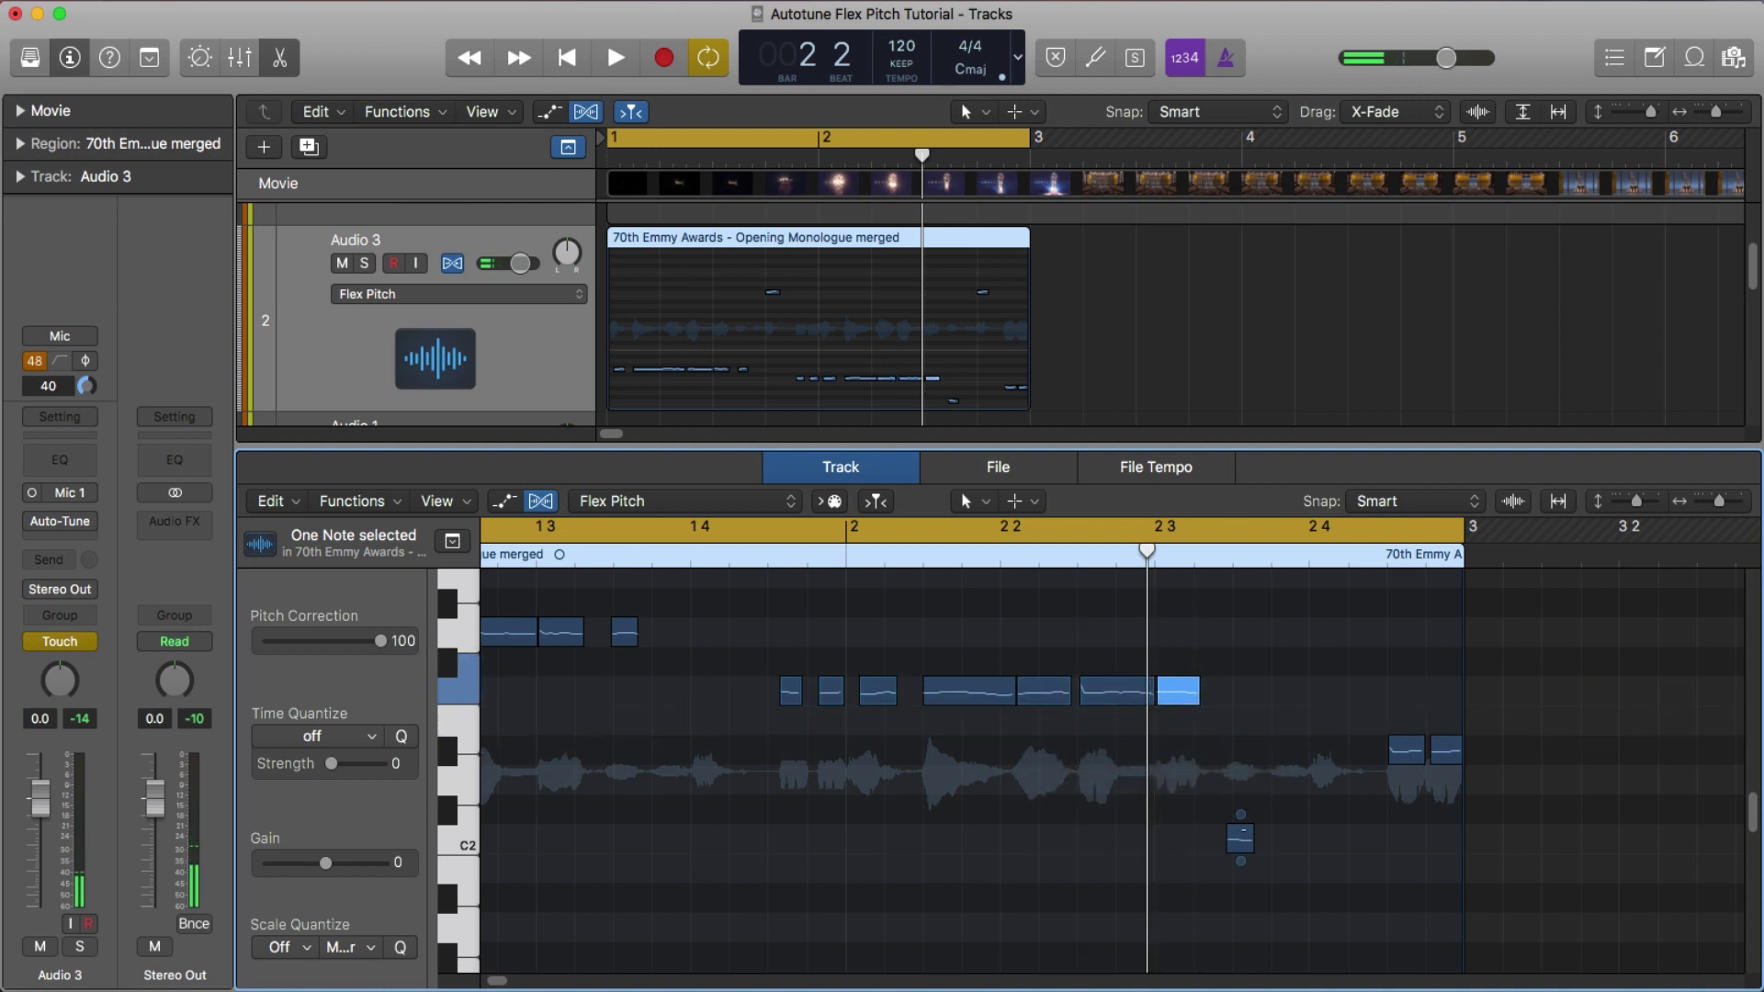
drag(1241, 838, 1240, 691)
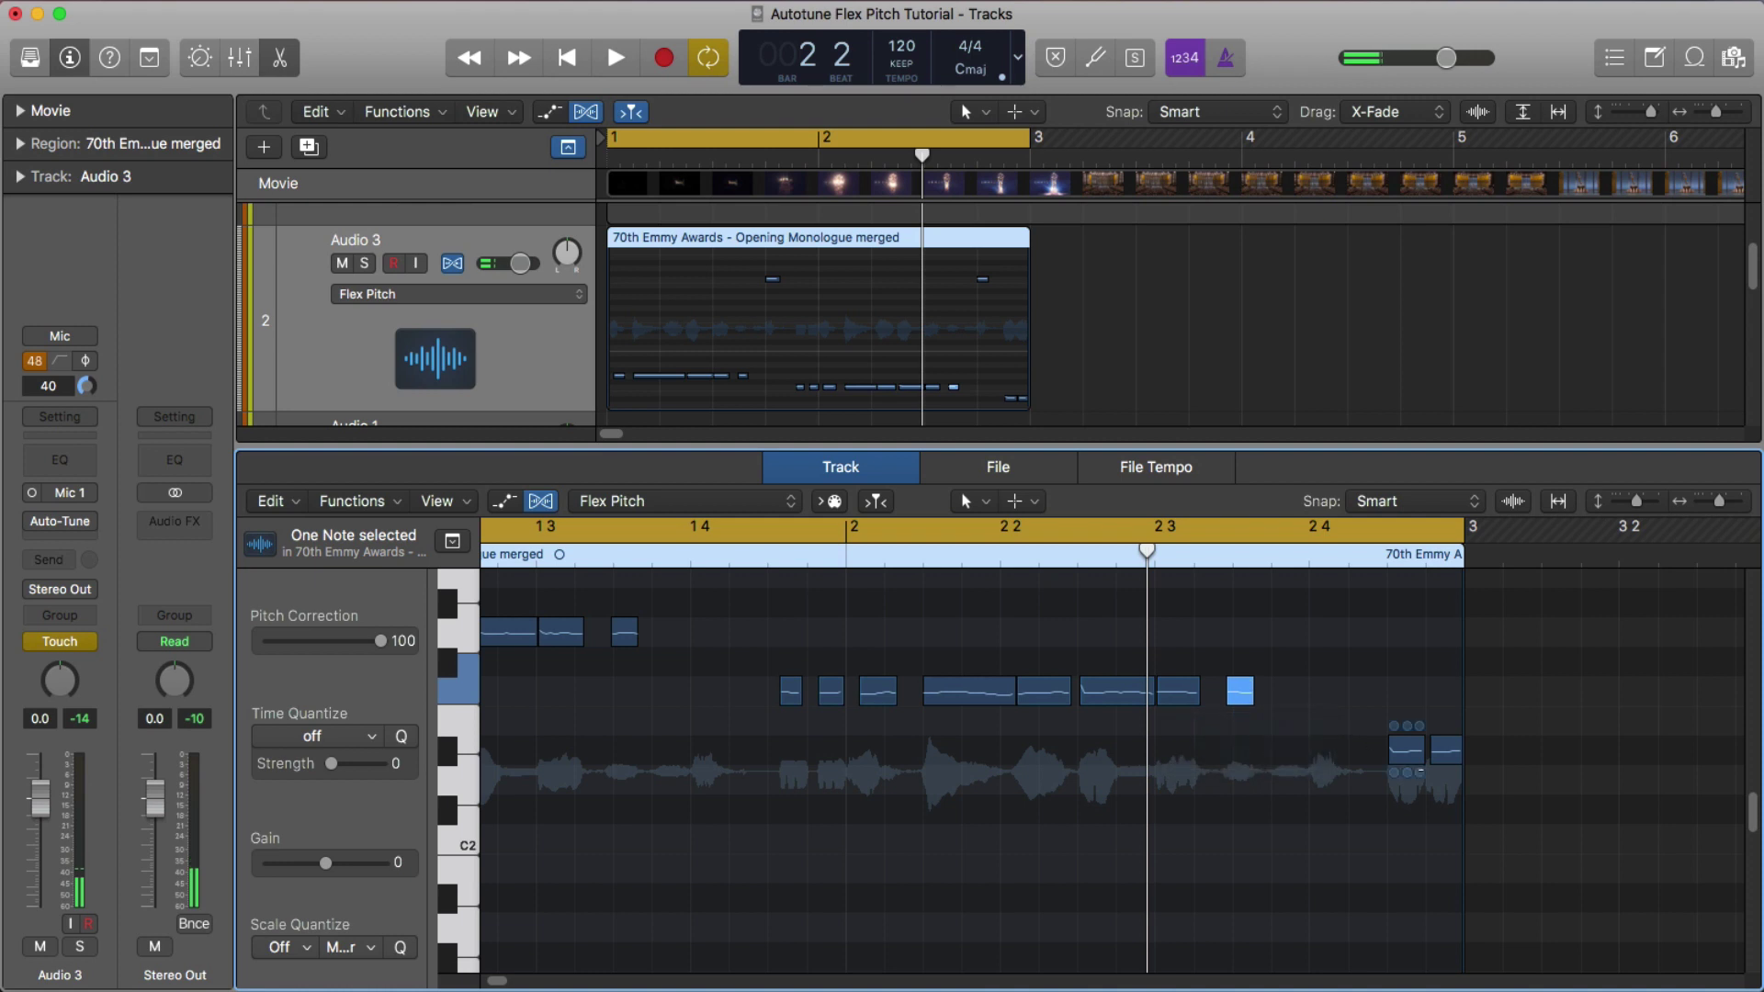
drag(1405, 749, 1406, 691)
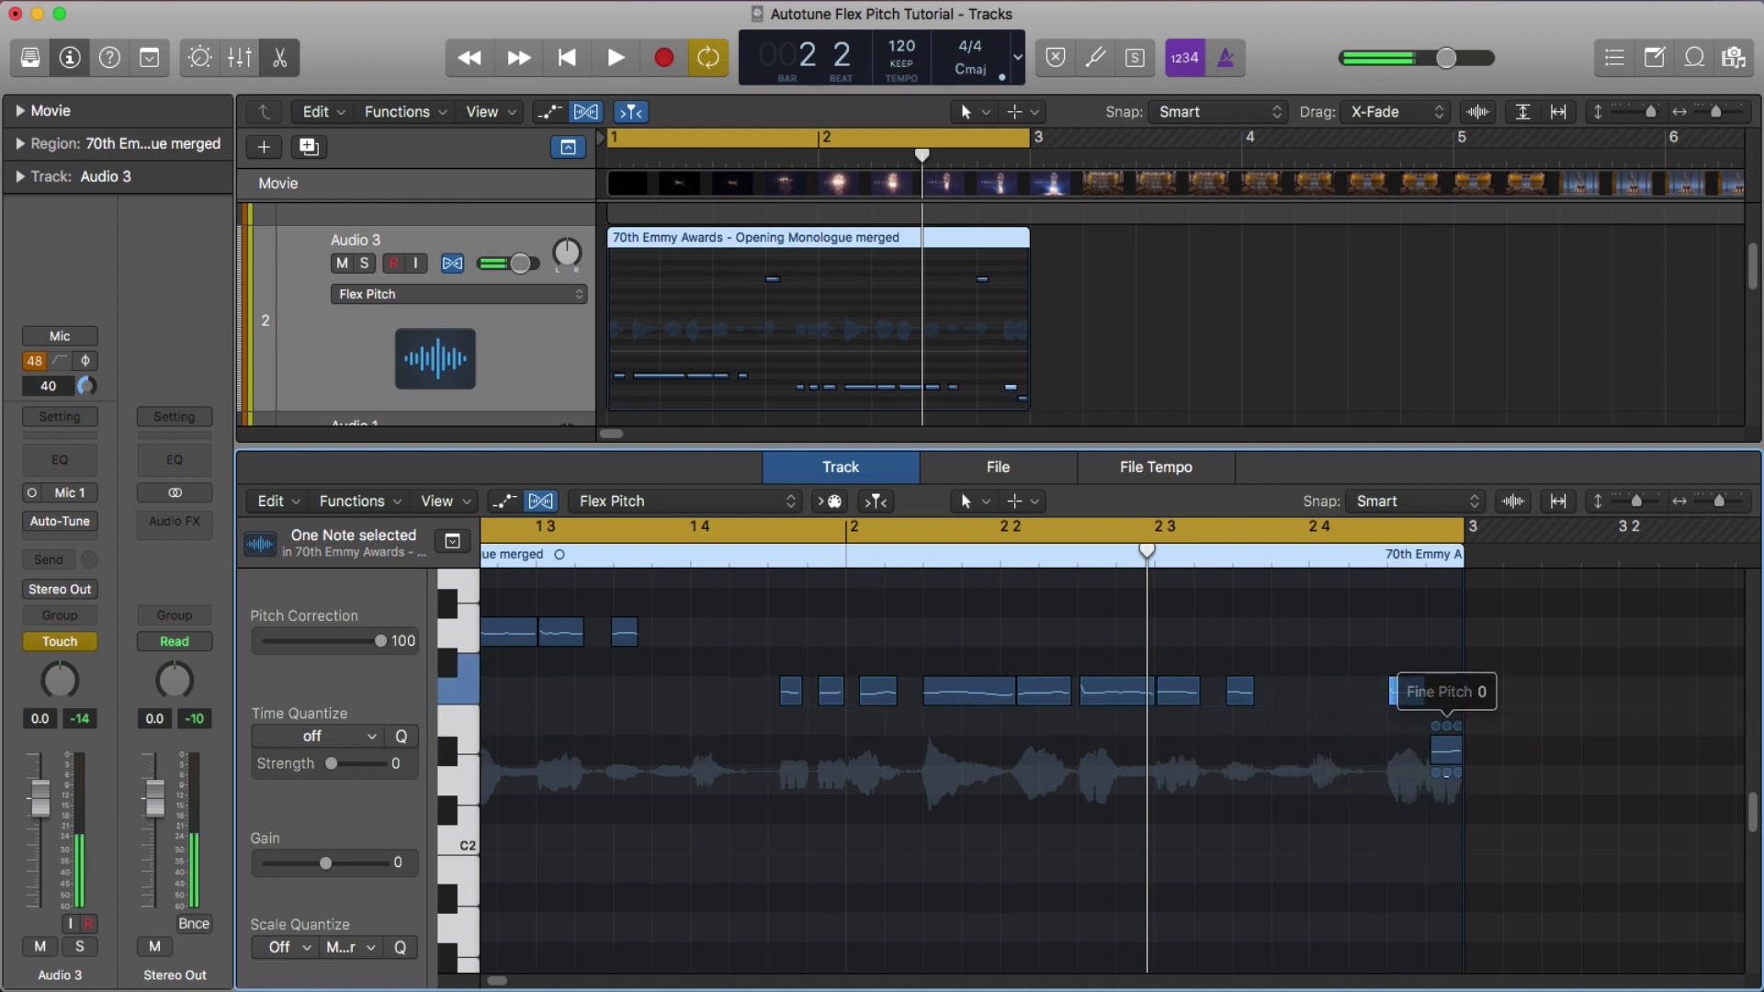
drag(1446, 749, 1446, 691)
Play back the retuned region with the beat and chords, and close the track editor
key(space)
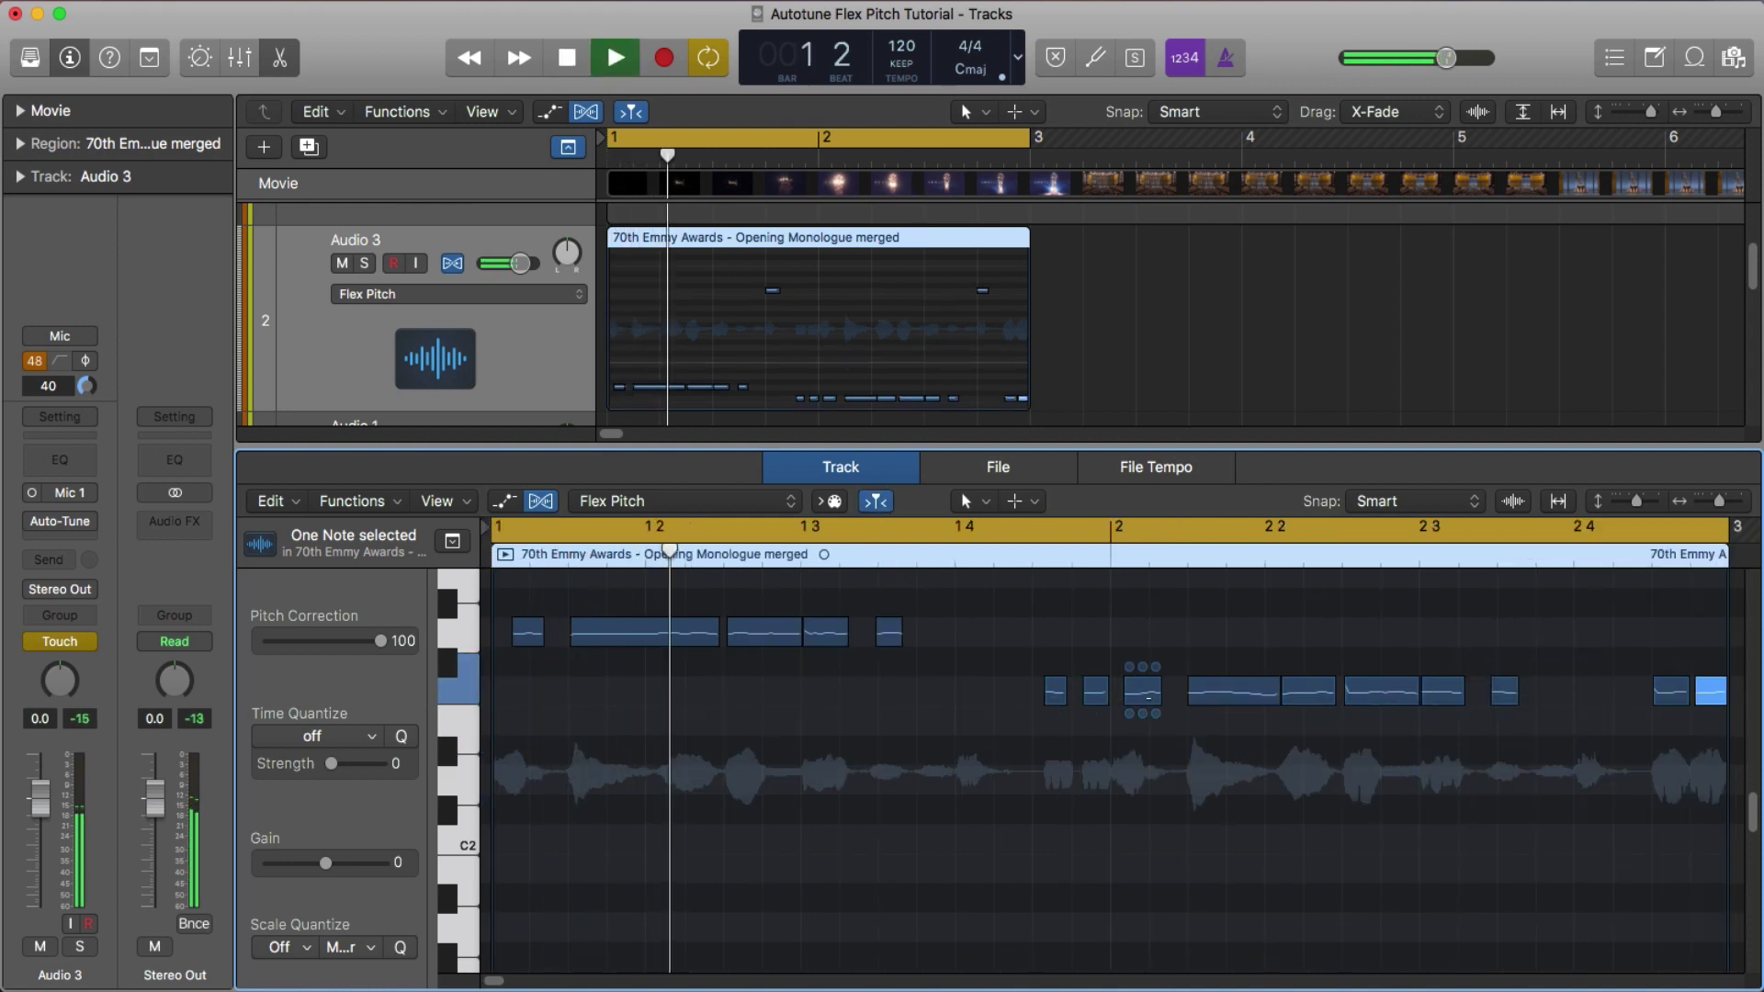
key(super+Left)
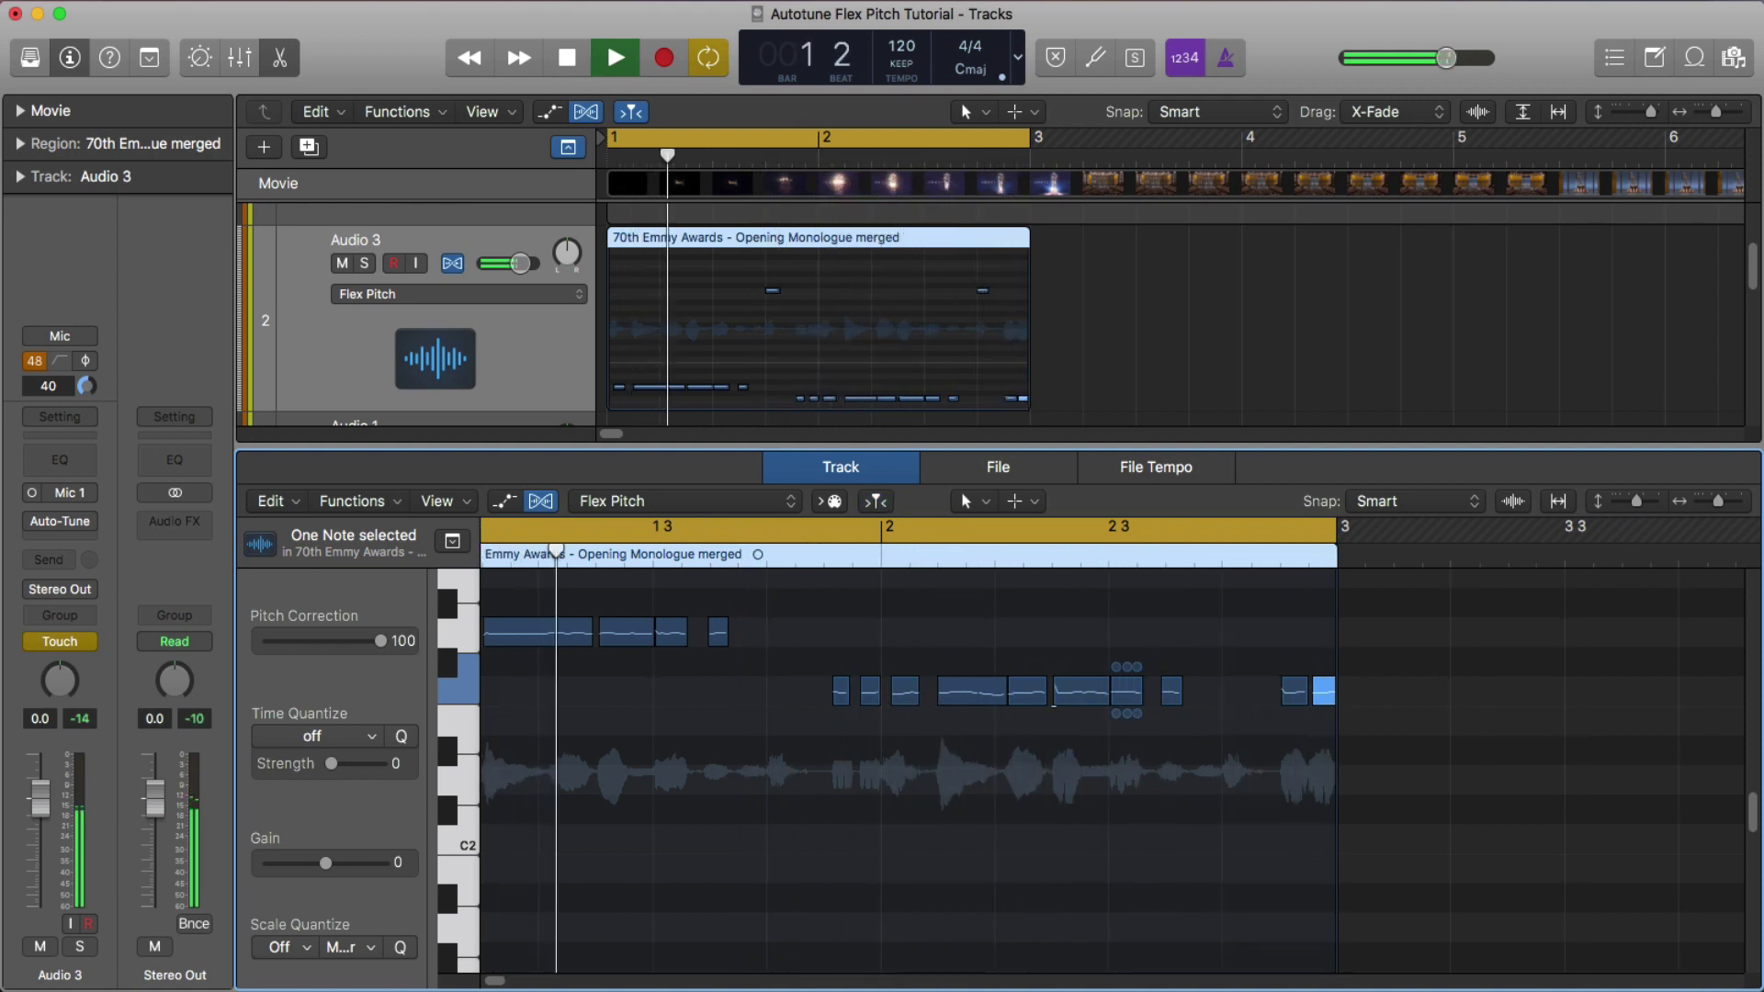
key(e)
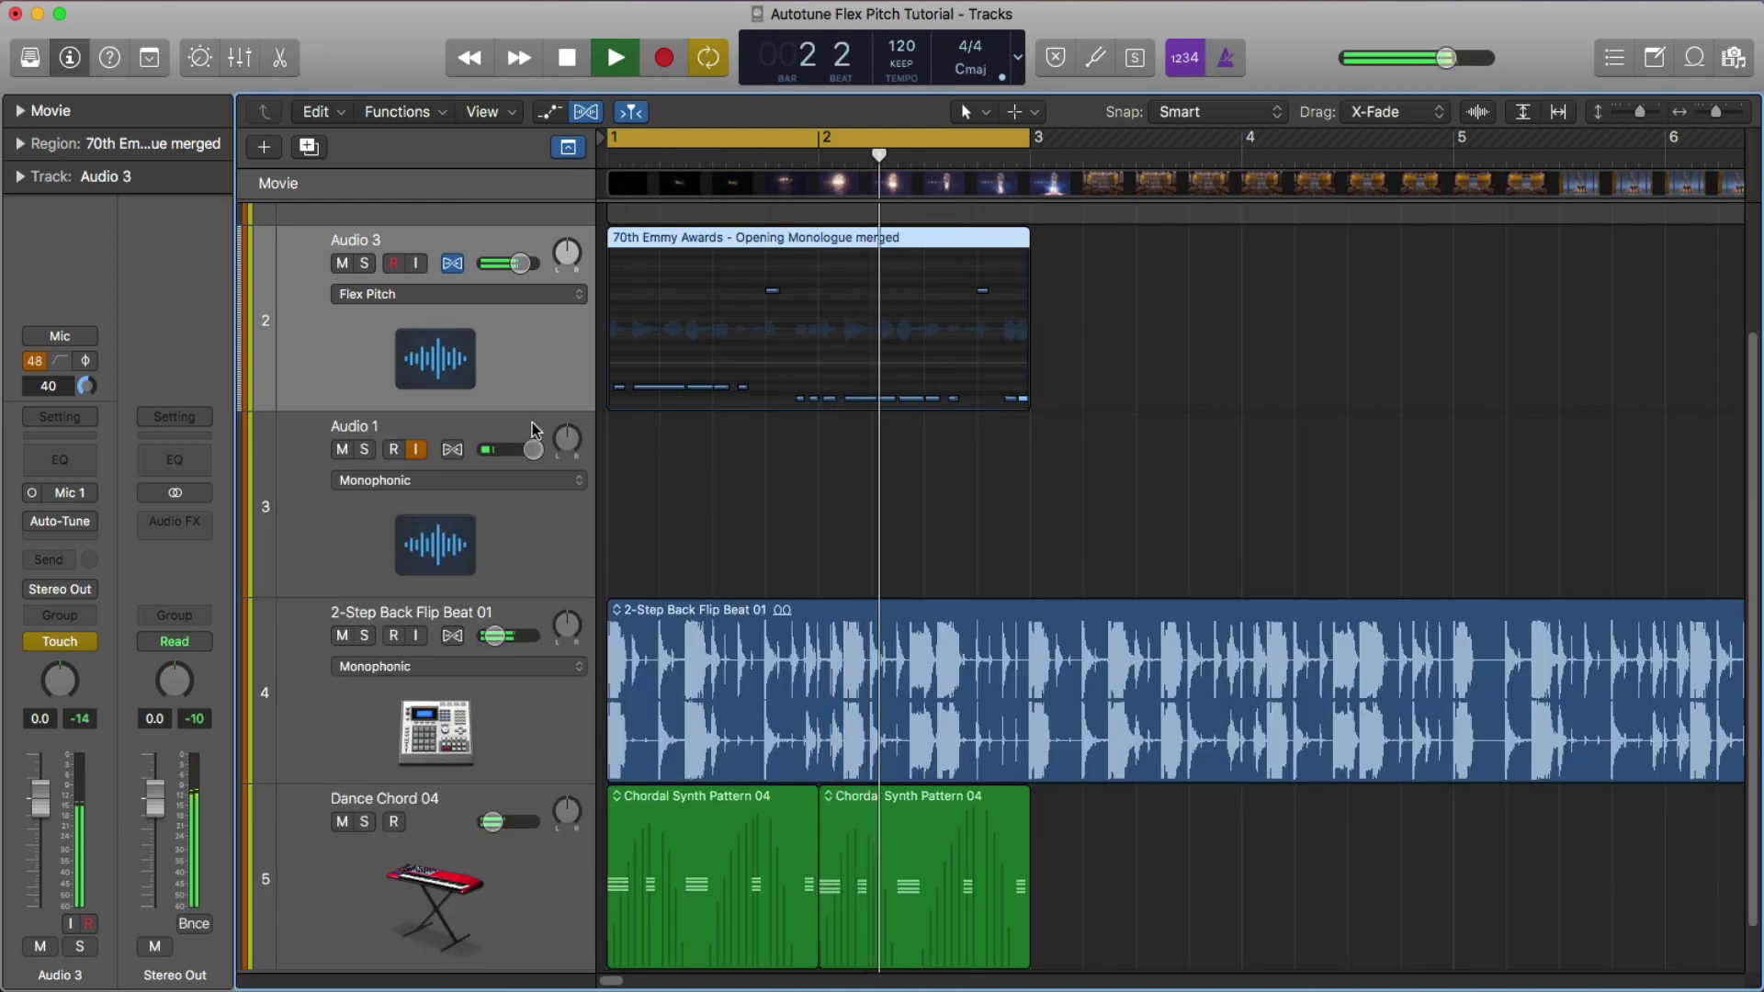
key(space)
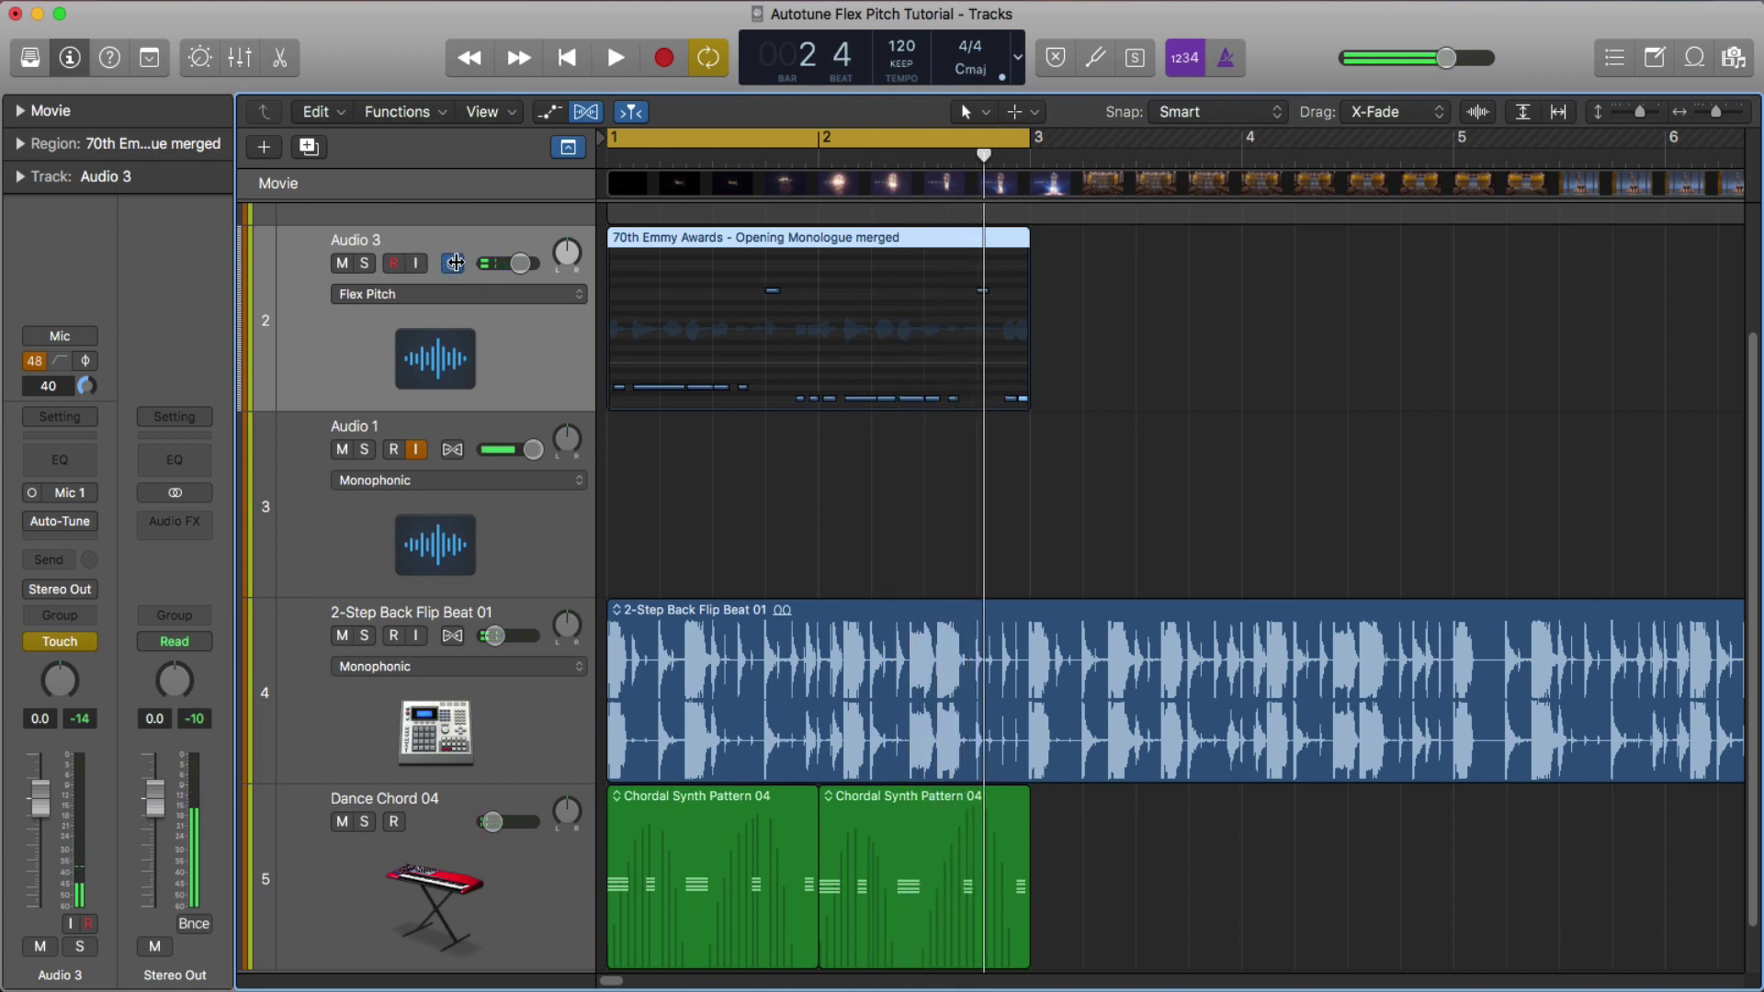
Compare Audio 3 in playback with its Auto-Tune plug-in instead of Flex, and again with Flex on and Auto-Tune bypassed
click(454, 263)
click(33, 521)
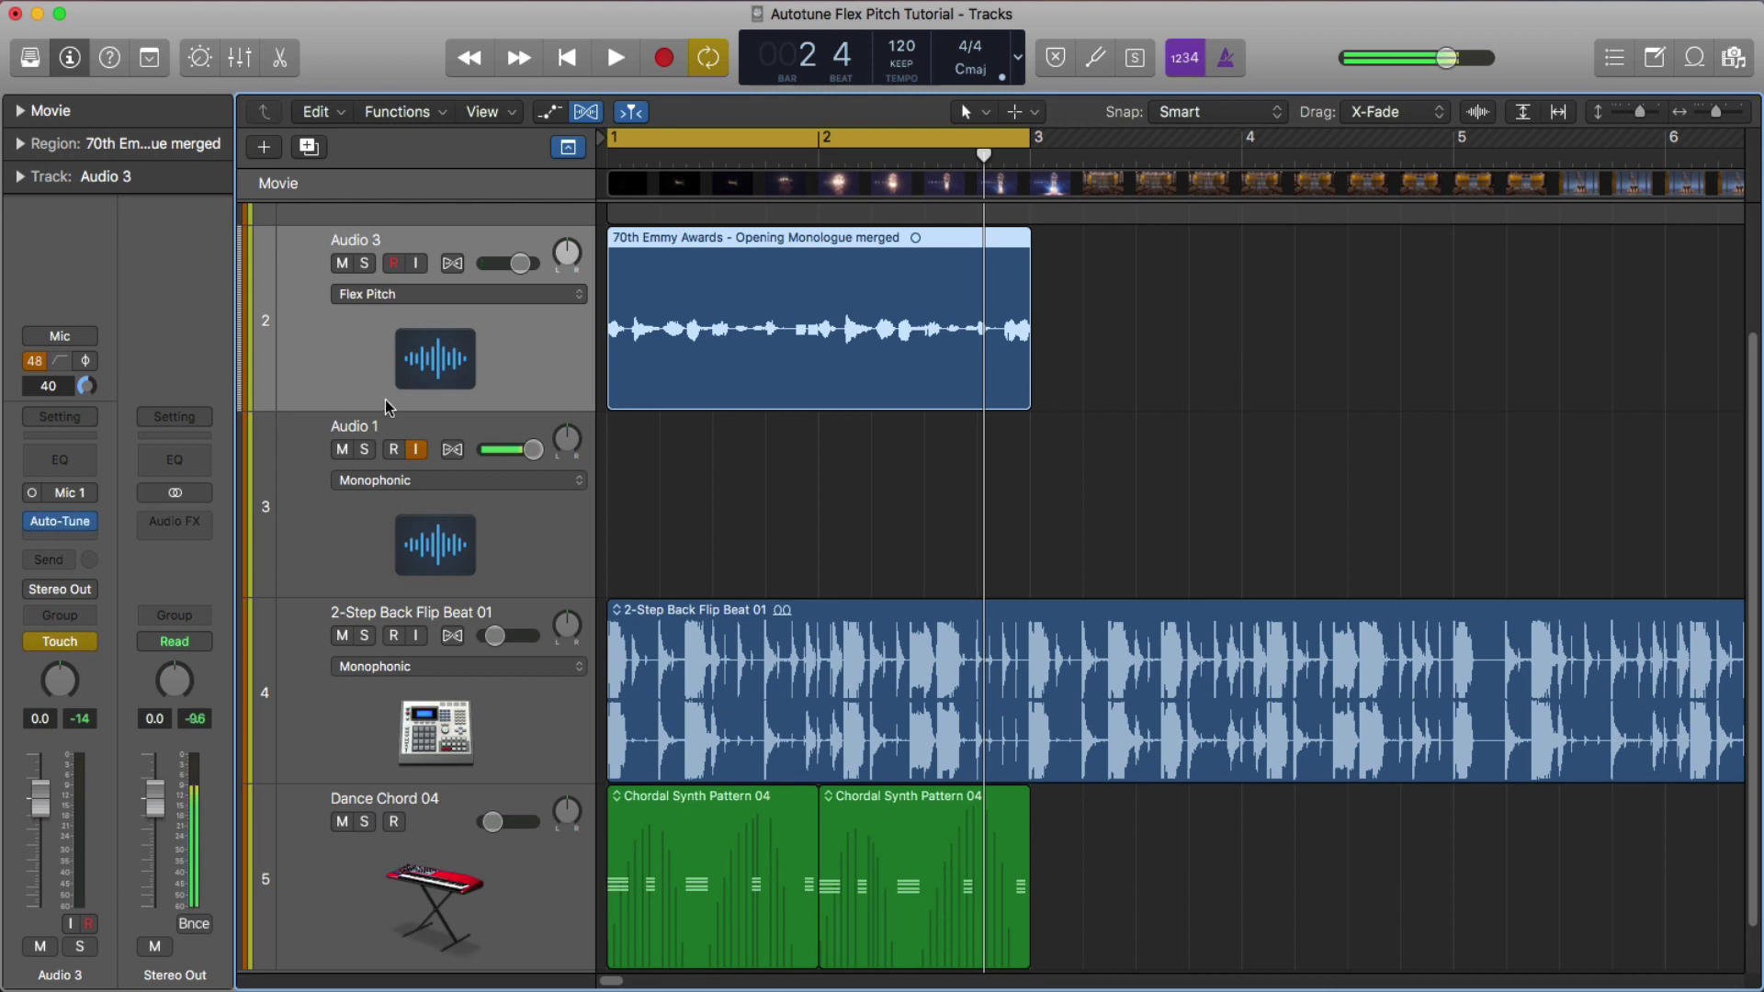
key(space)
key(space)
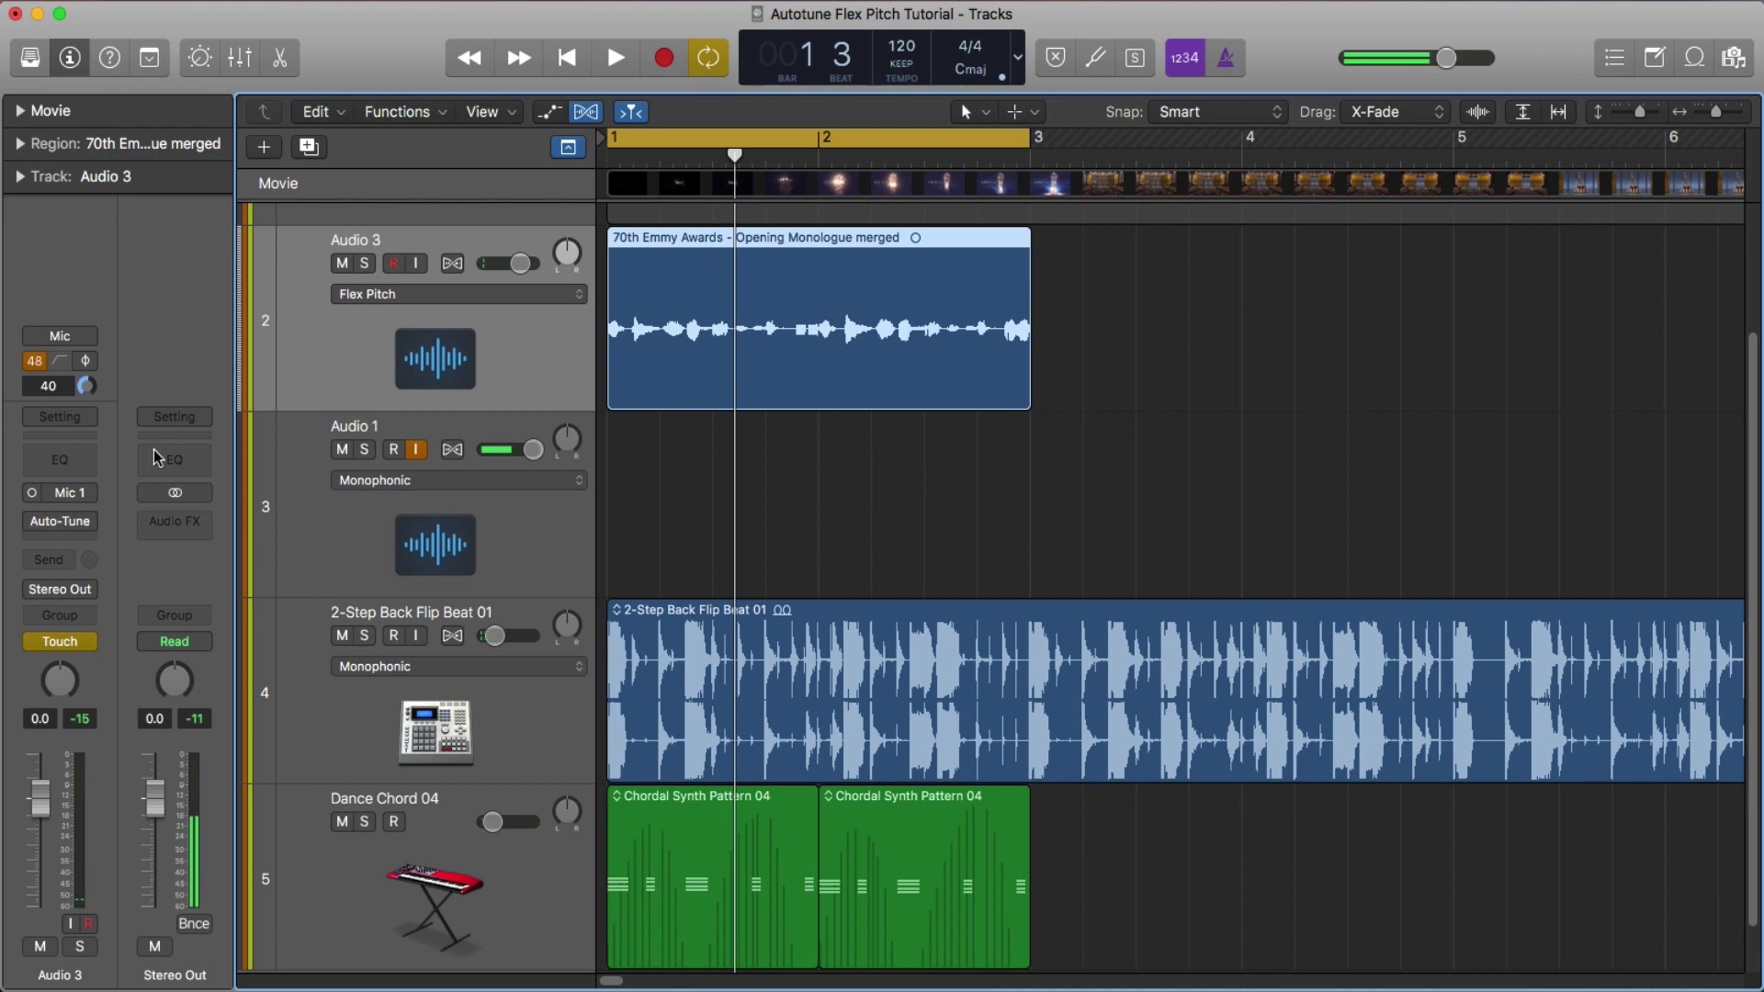
click(446, 264)
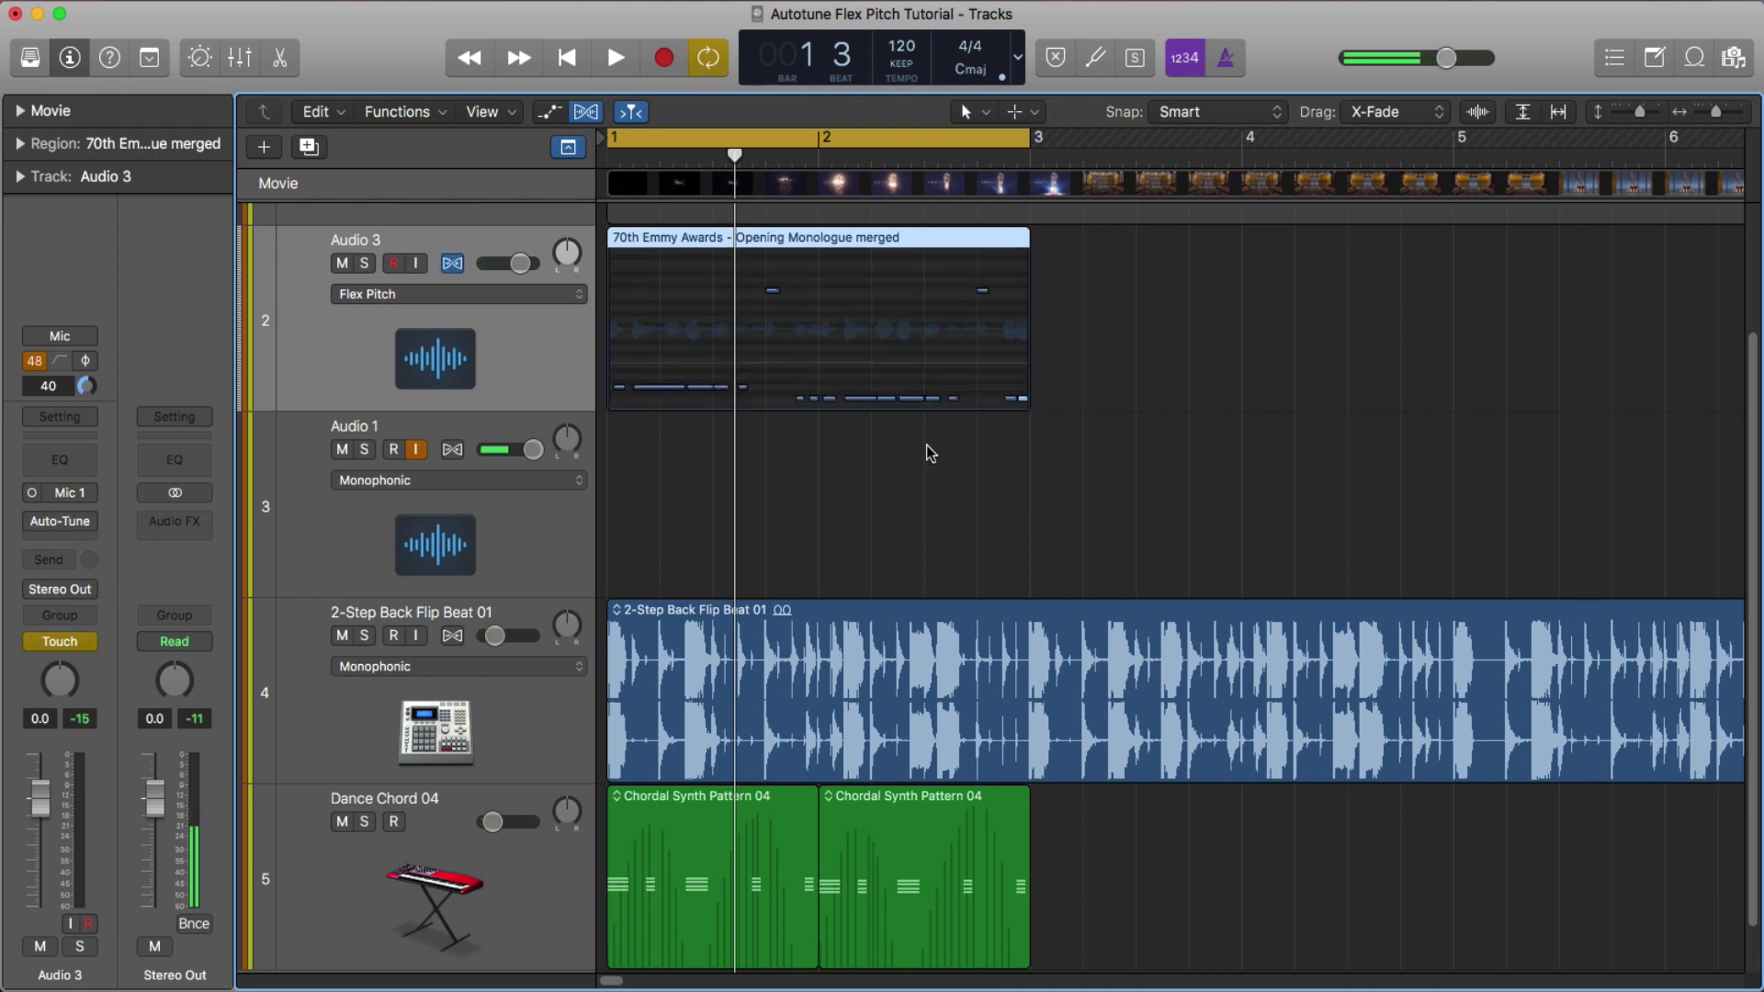
key(space)
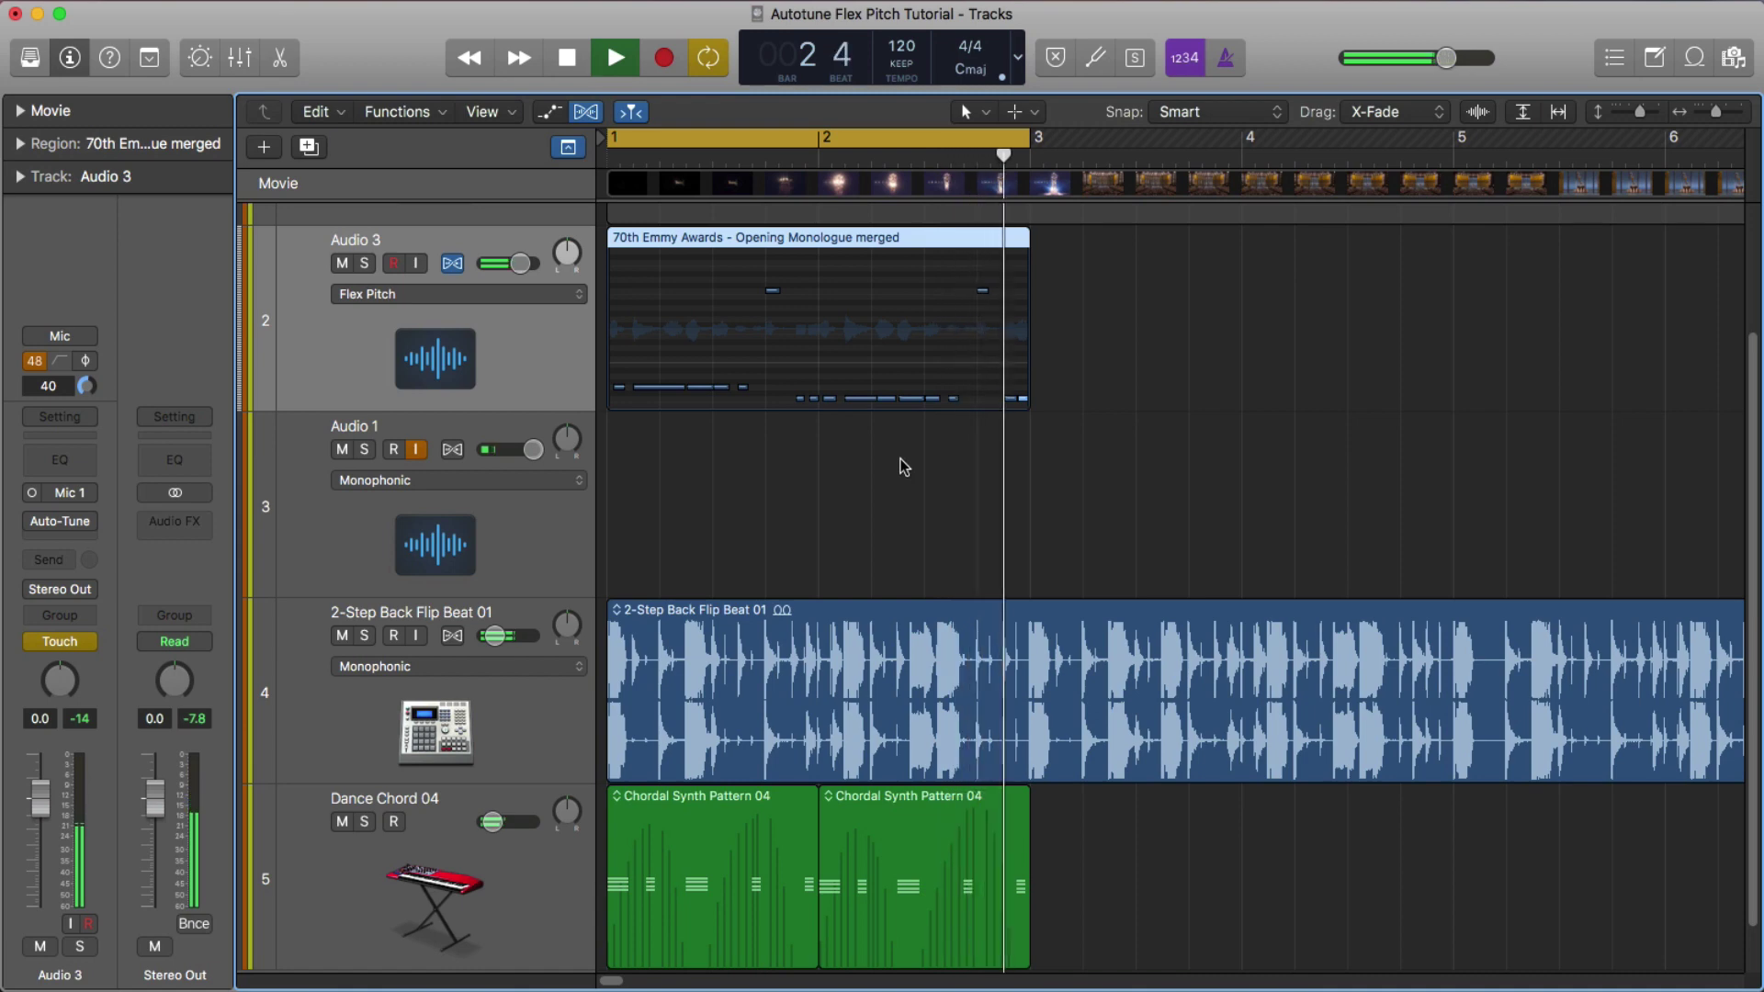
key(space)
Create one stereo software instrument track below Audio 3 with the EVOC 20 PS (Vocoder Synth), and close the Library
scroll(902, 457, down, 8)
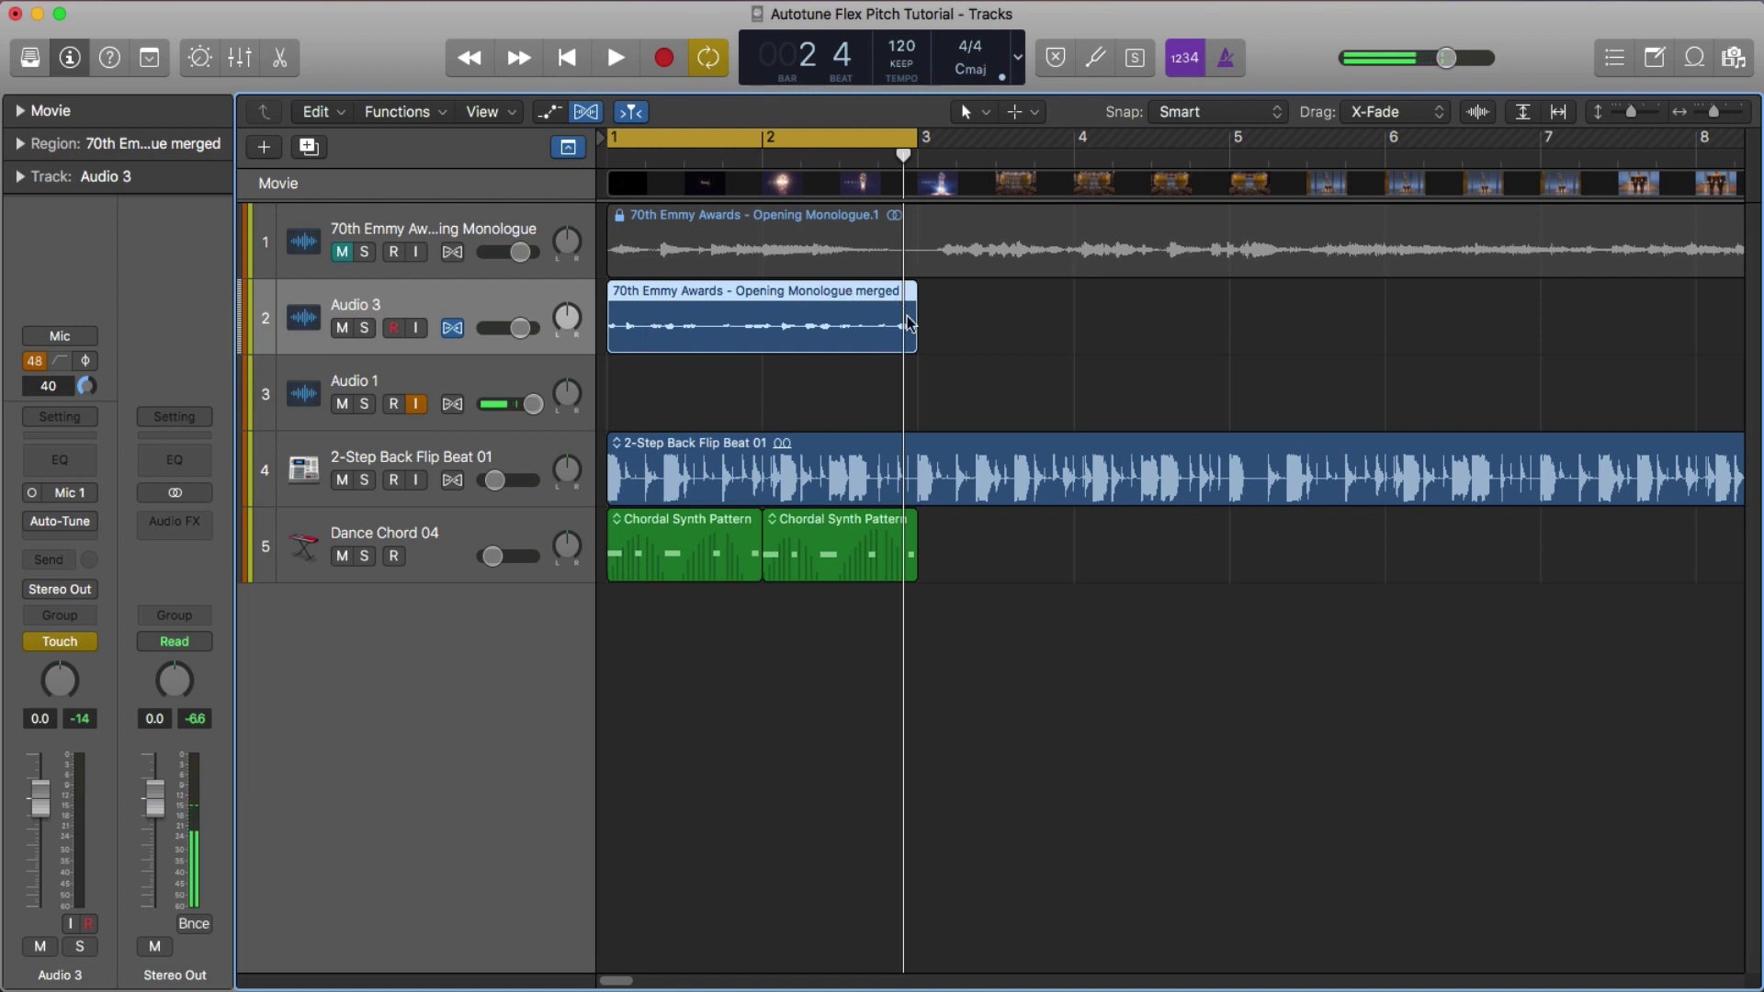
scroll(939, 374, down, 1)
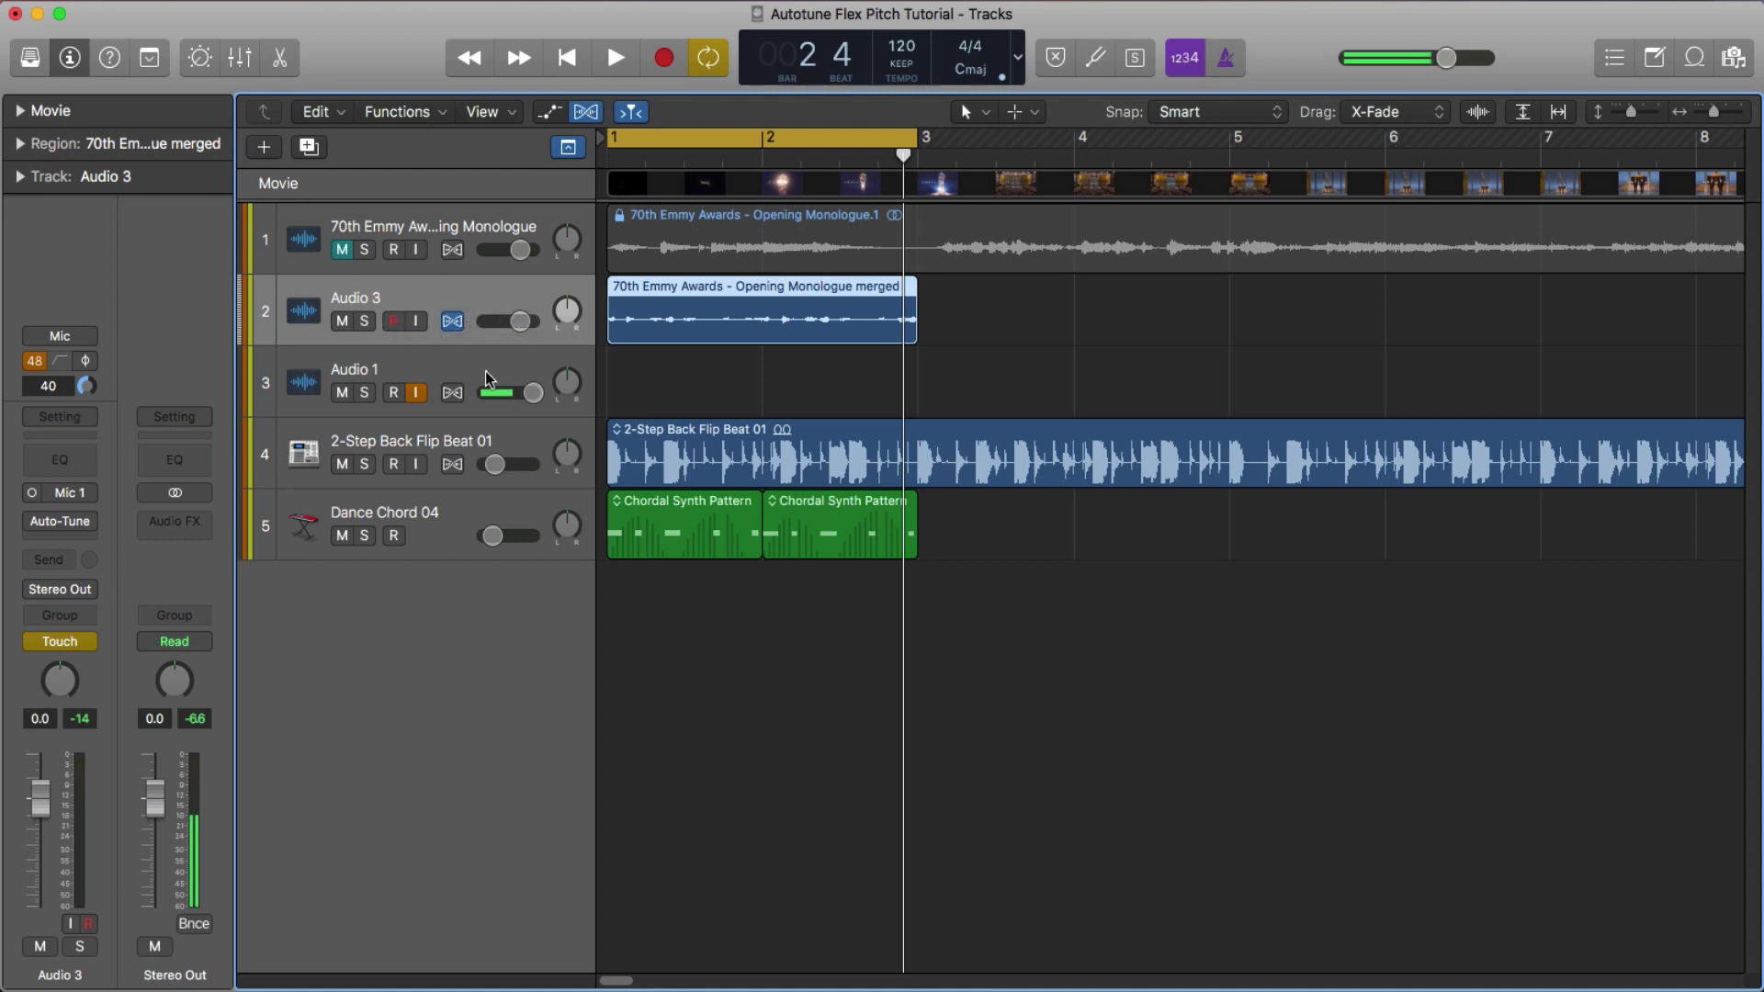
key(Return)
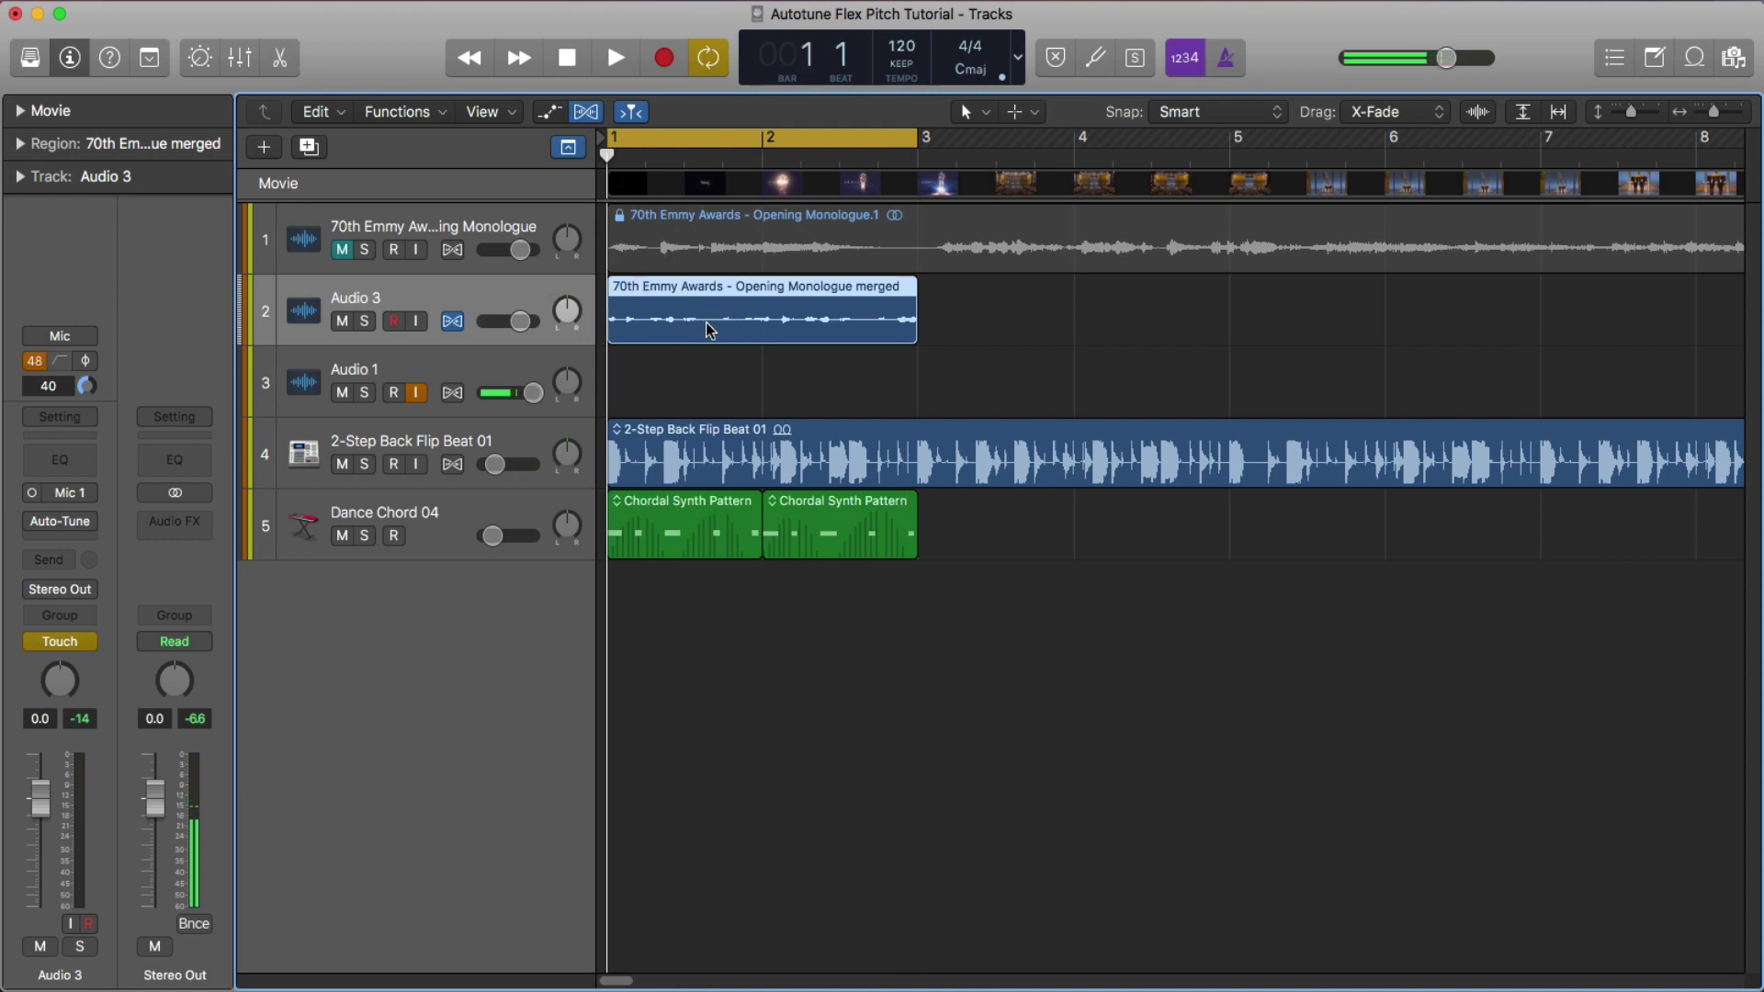
click(263, 147)
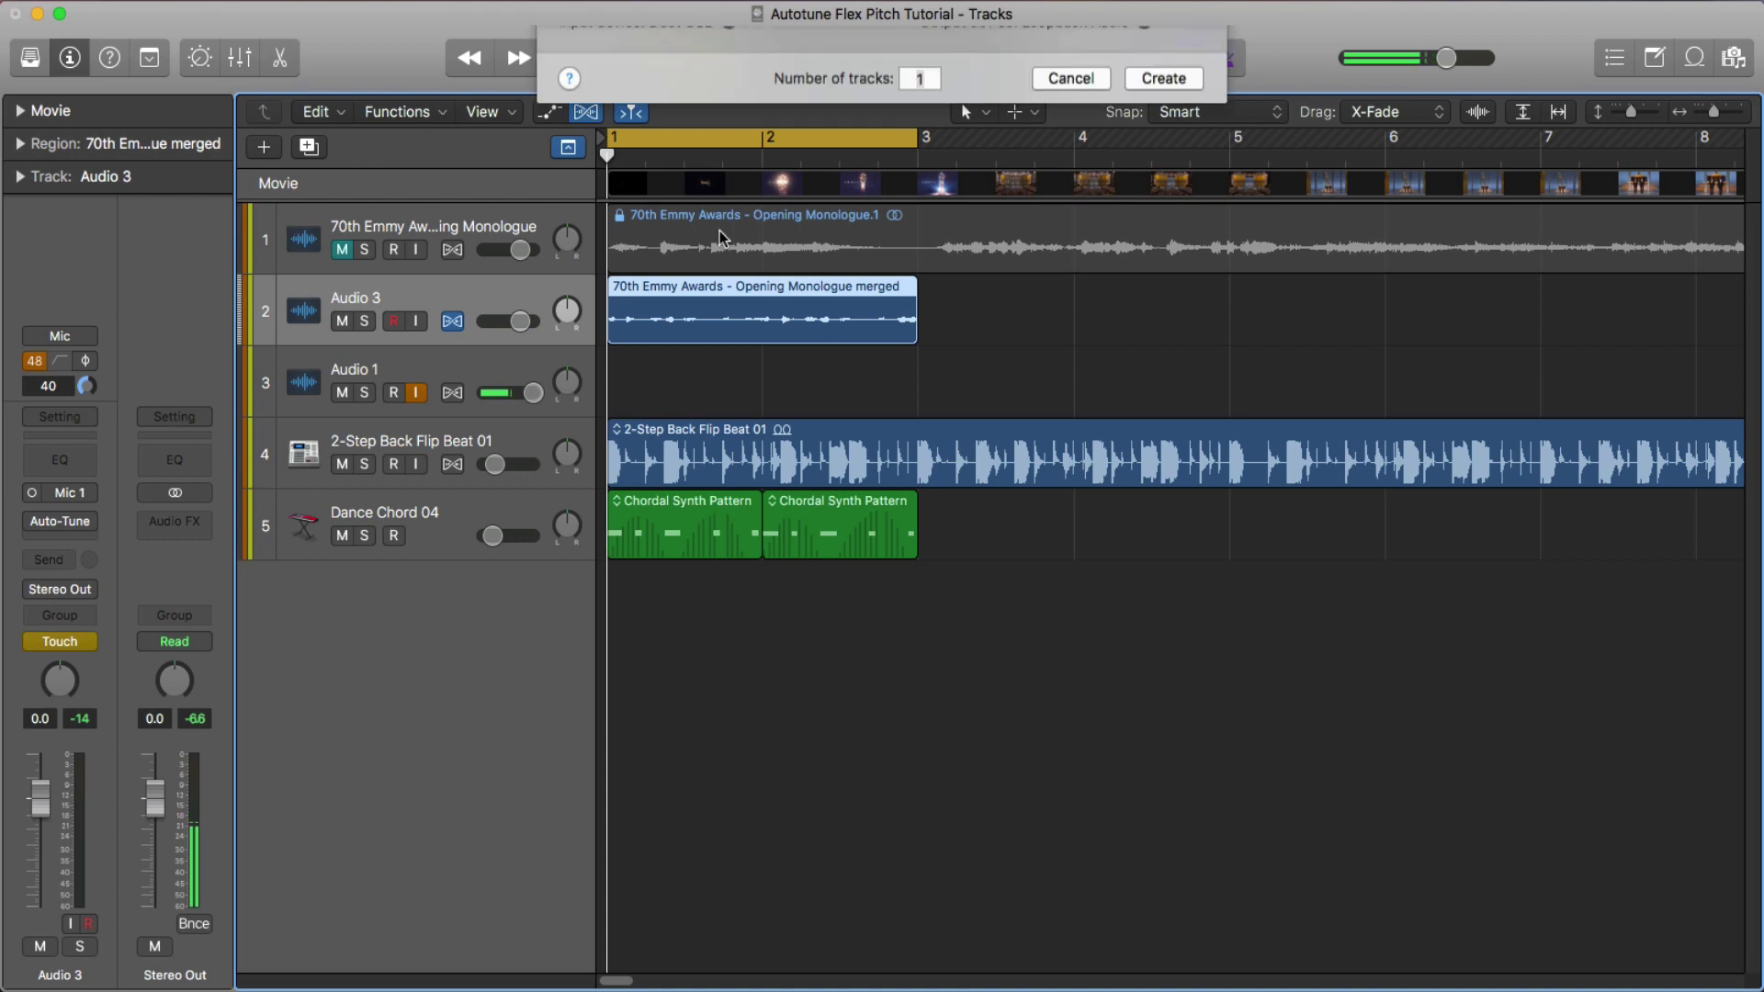
click(682, 84)
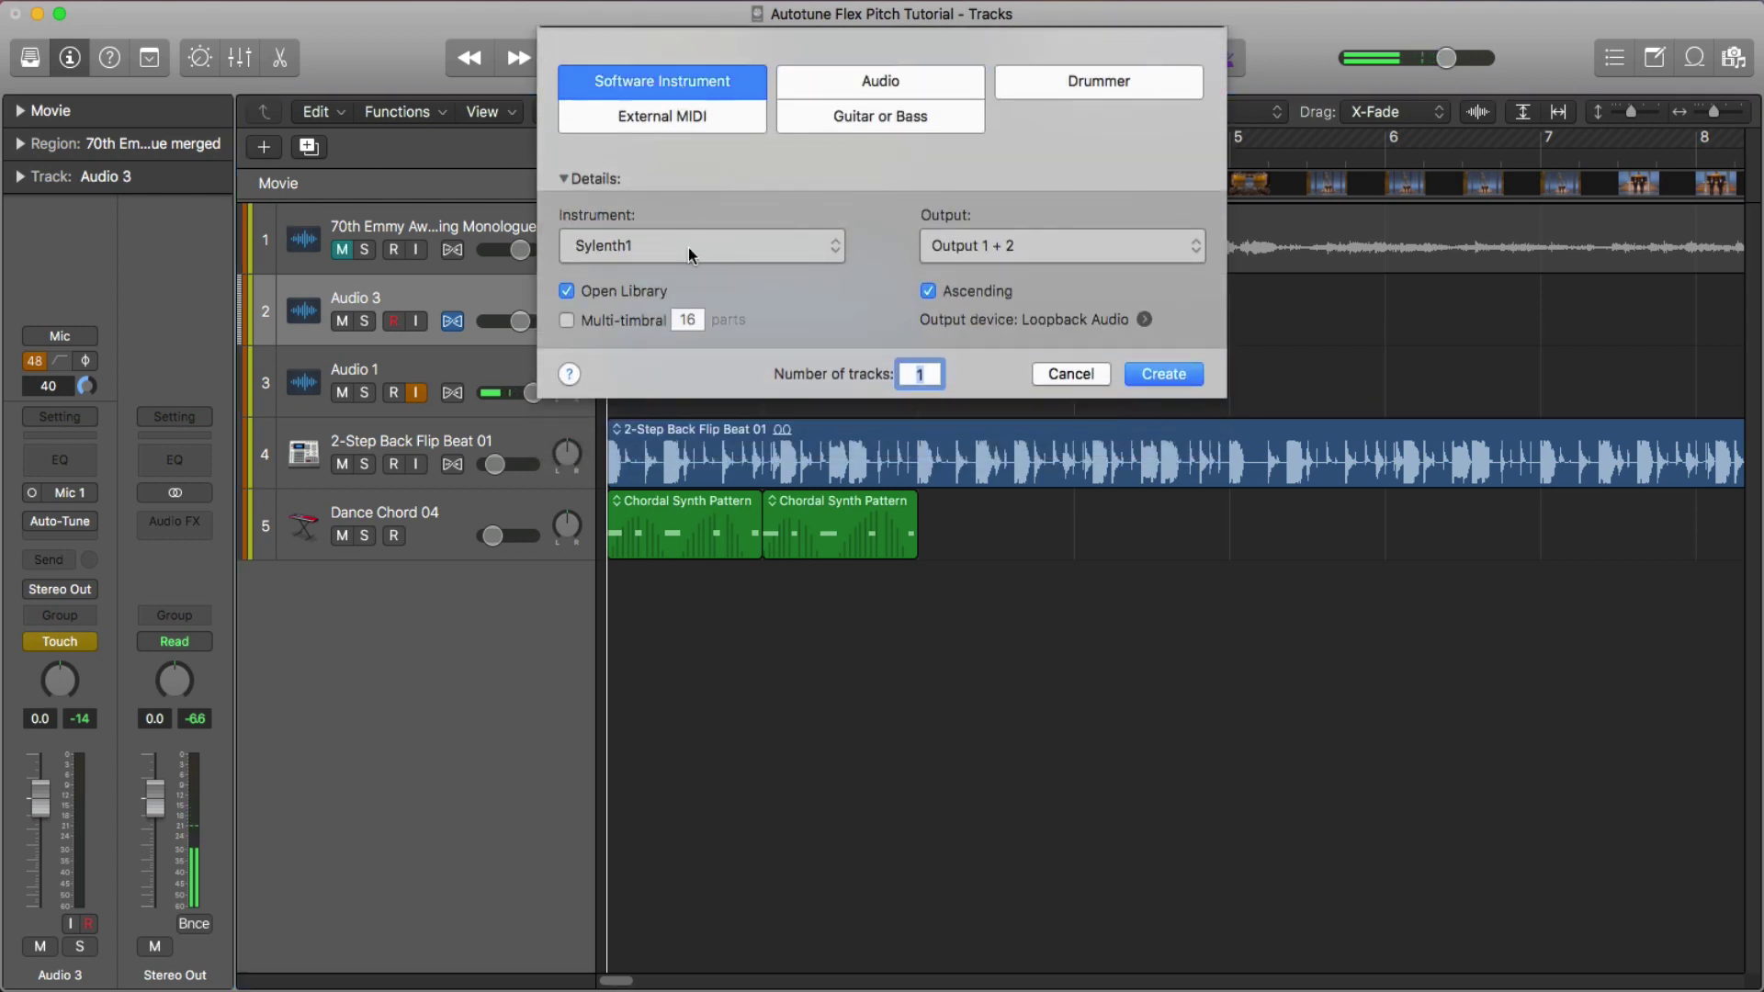
click(687, 246)
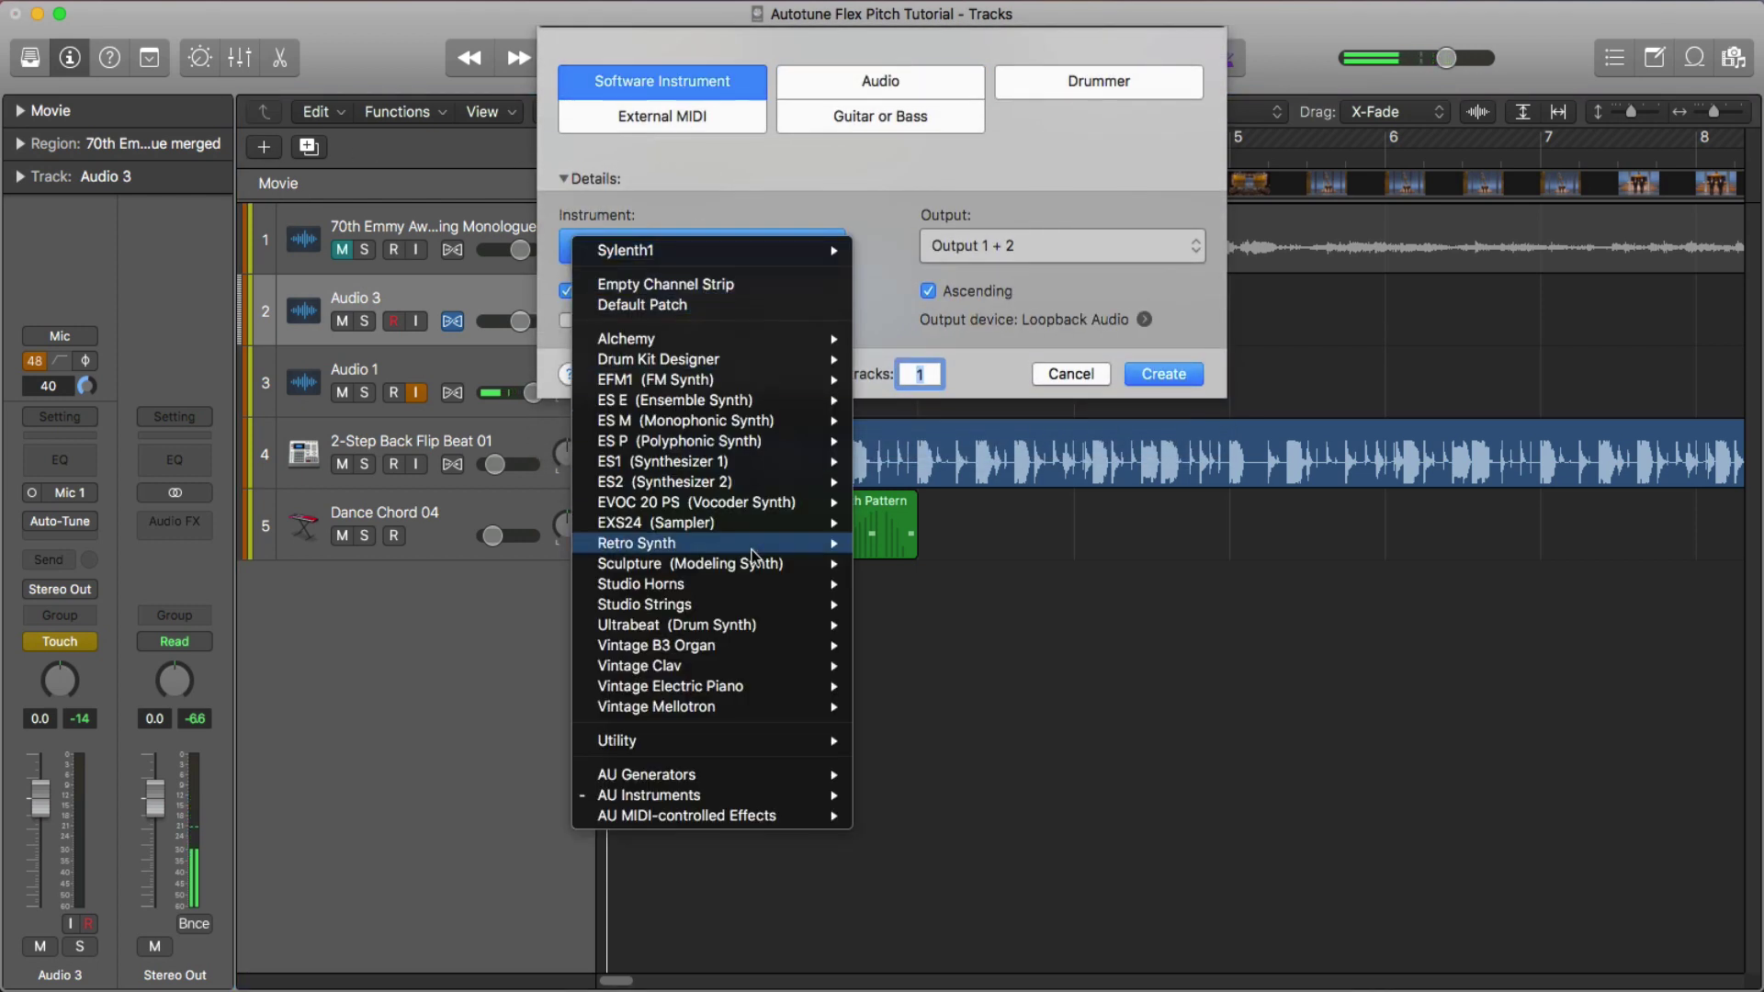
mouse_move(753, 505)
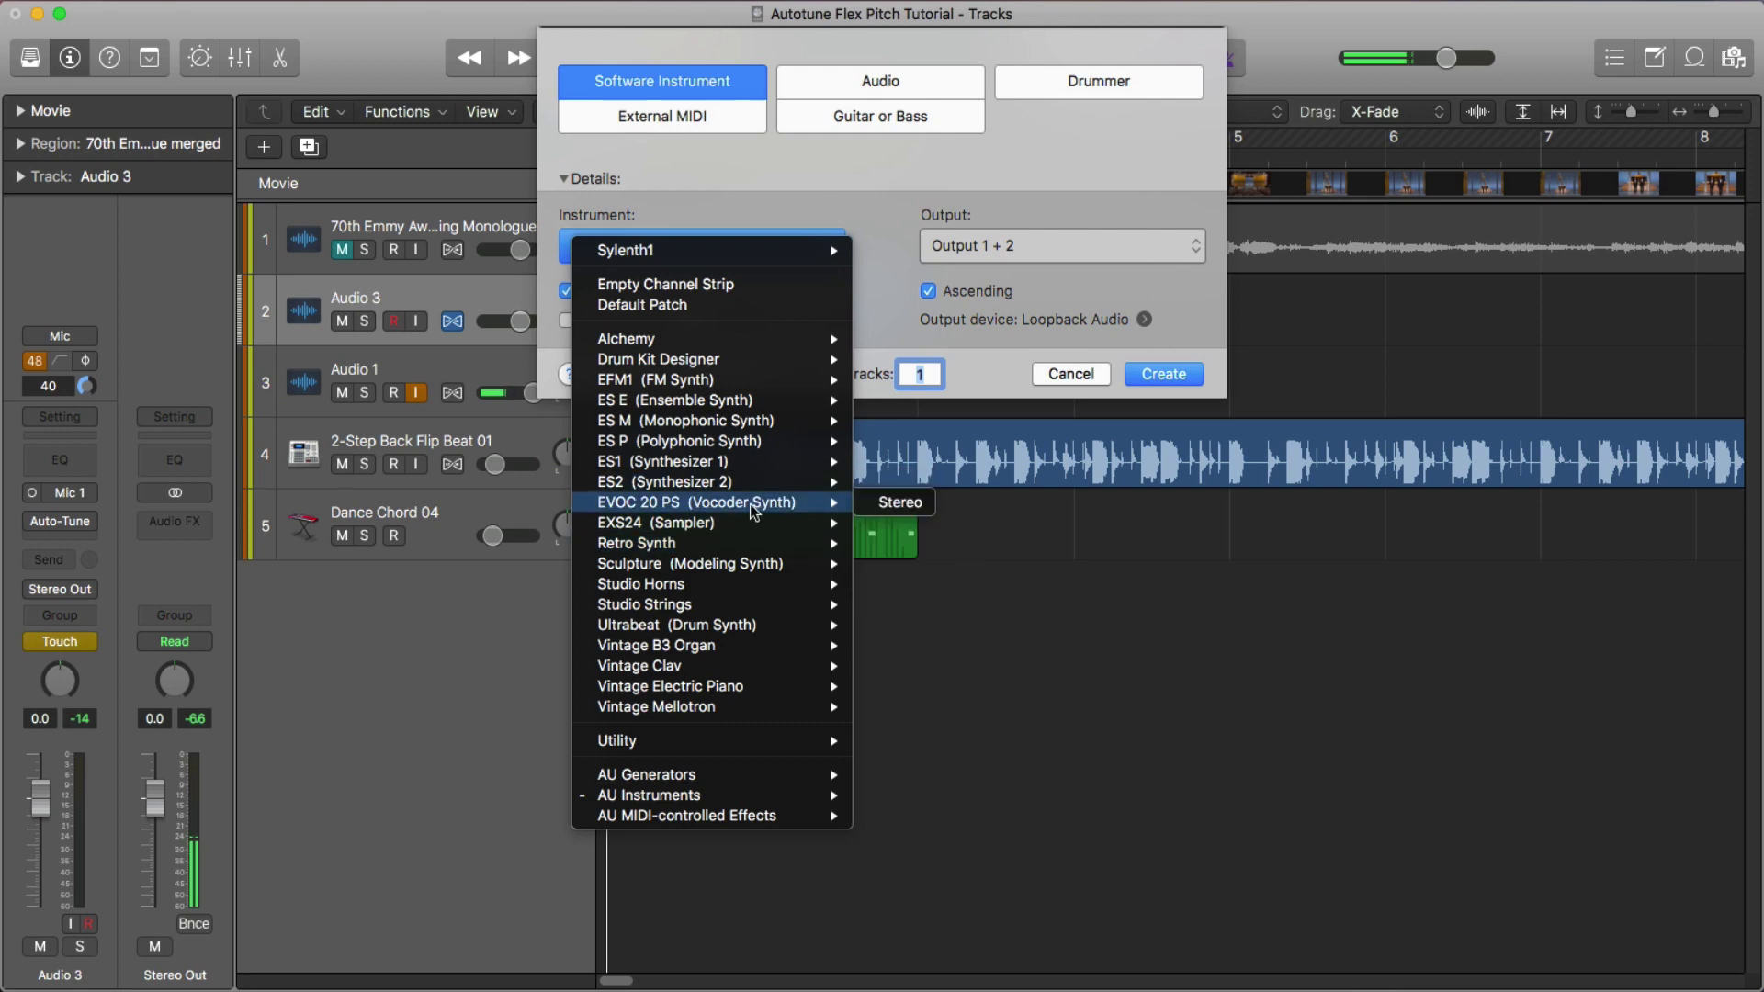
click(923, 506)
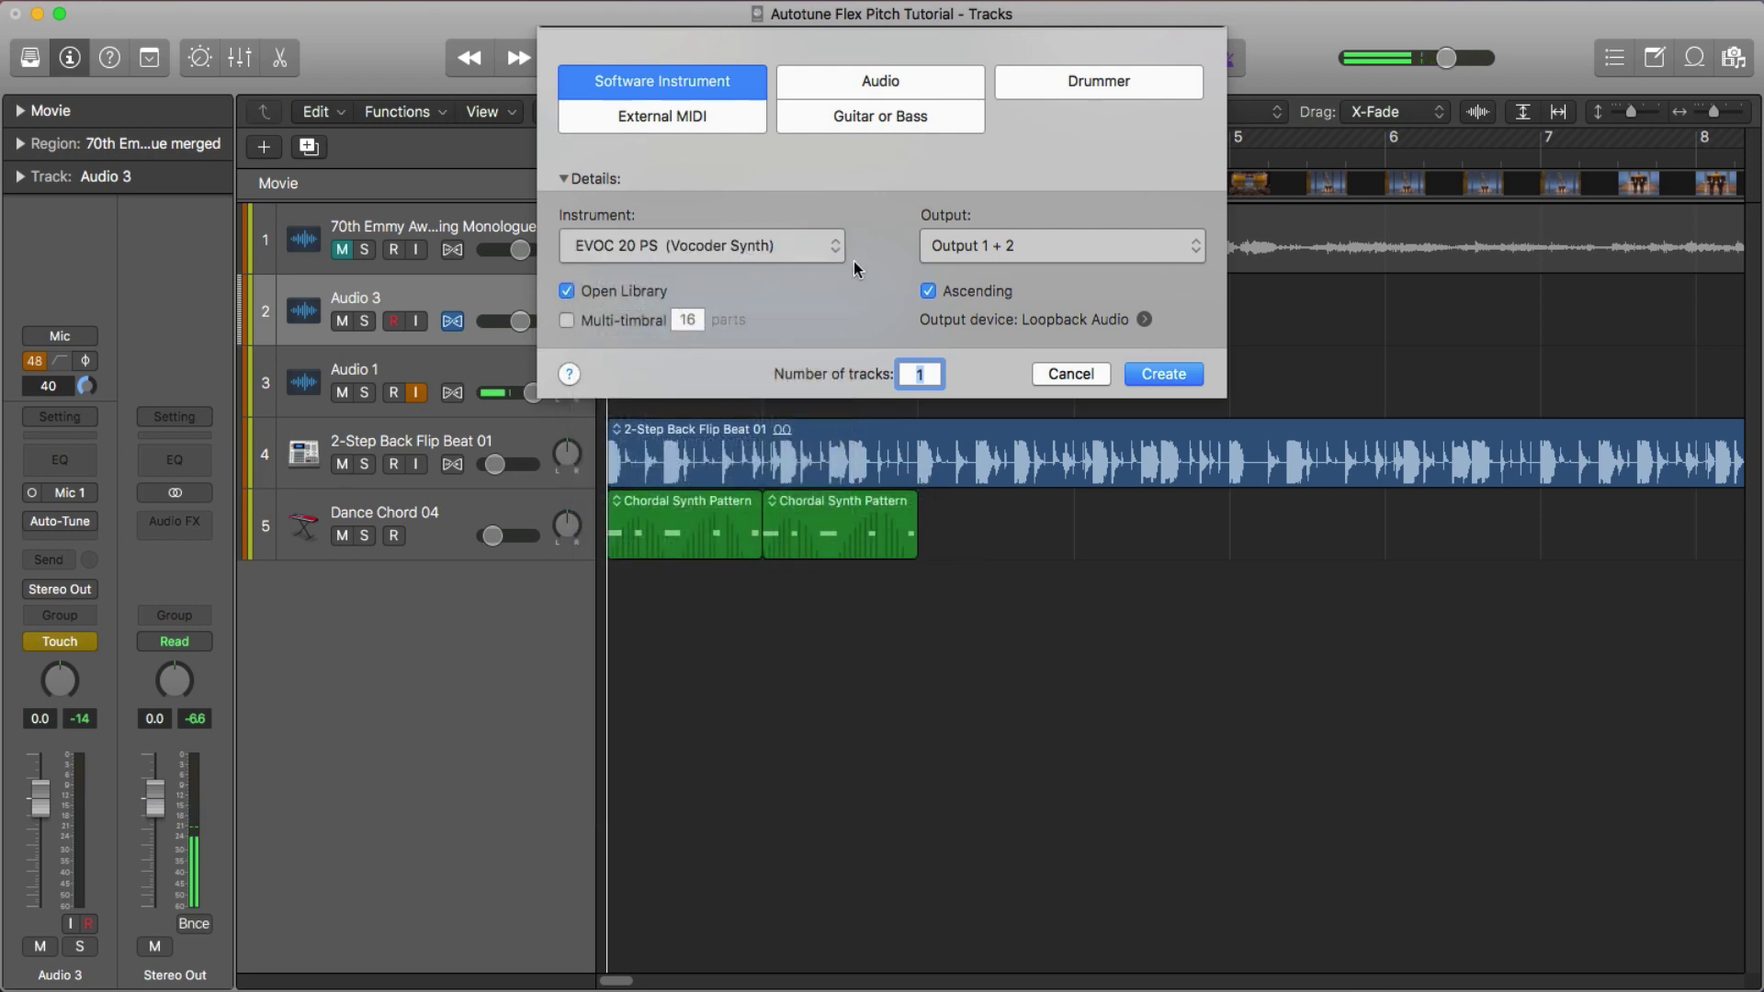
key(Return)
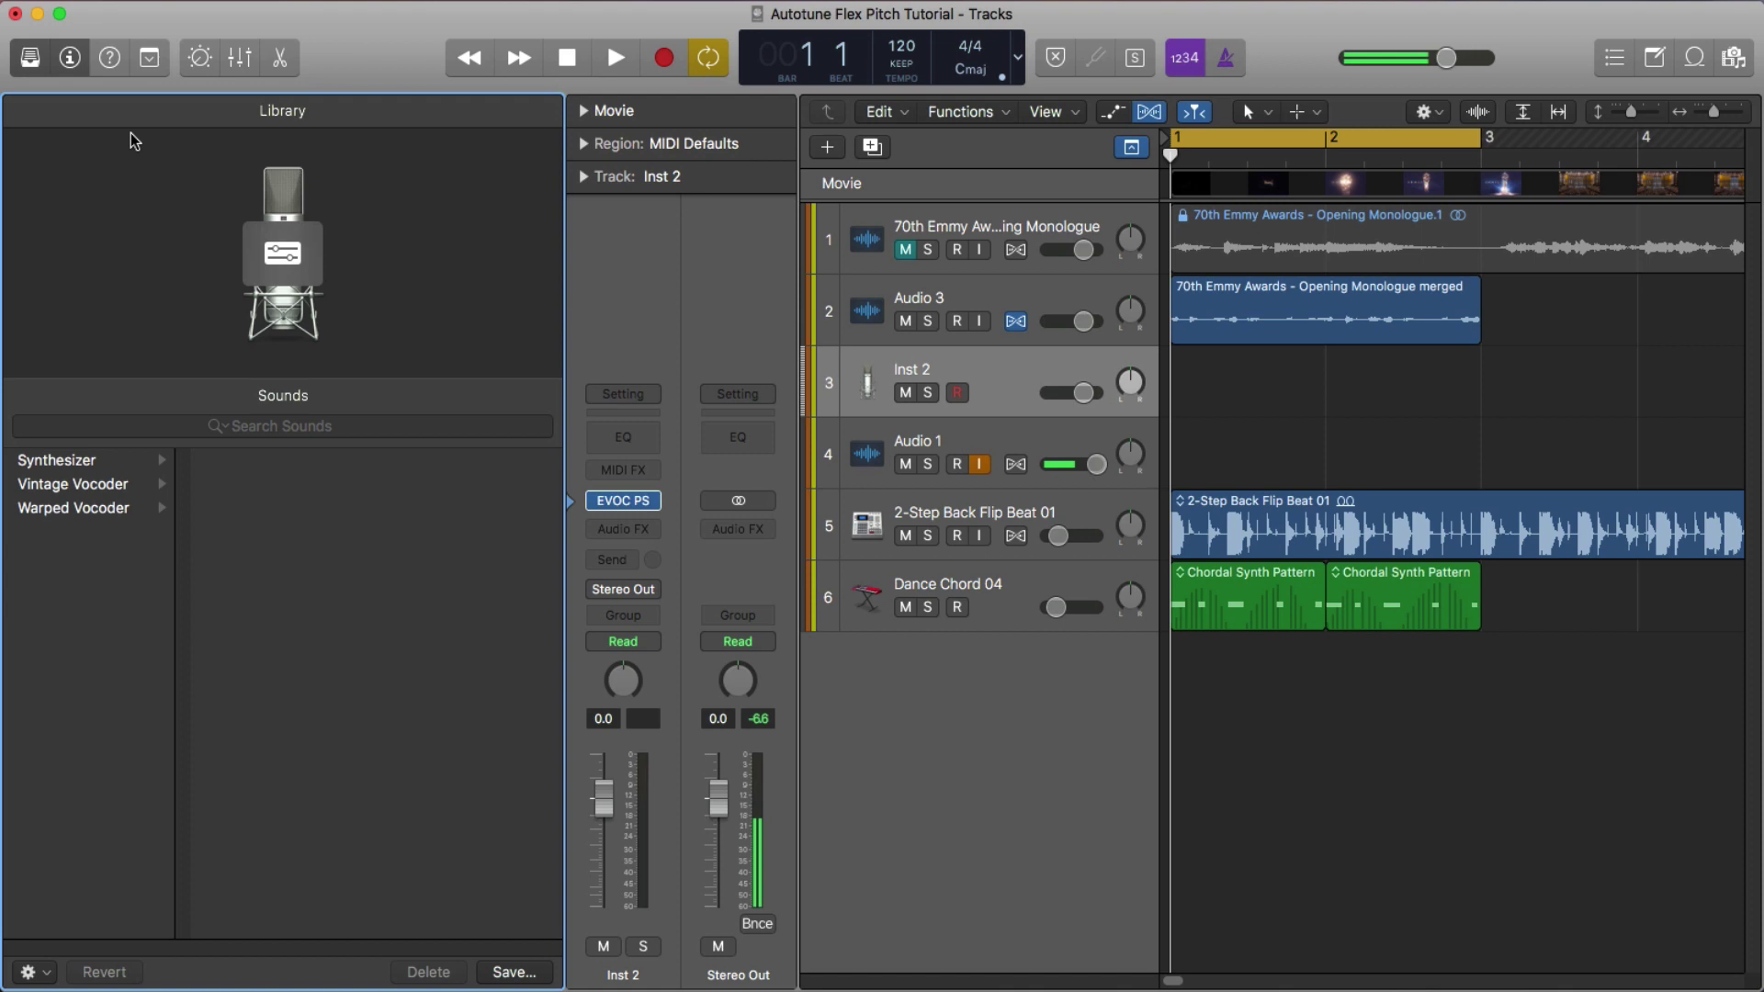
click(31, 57)
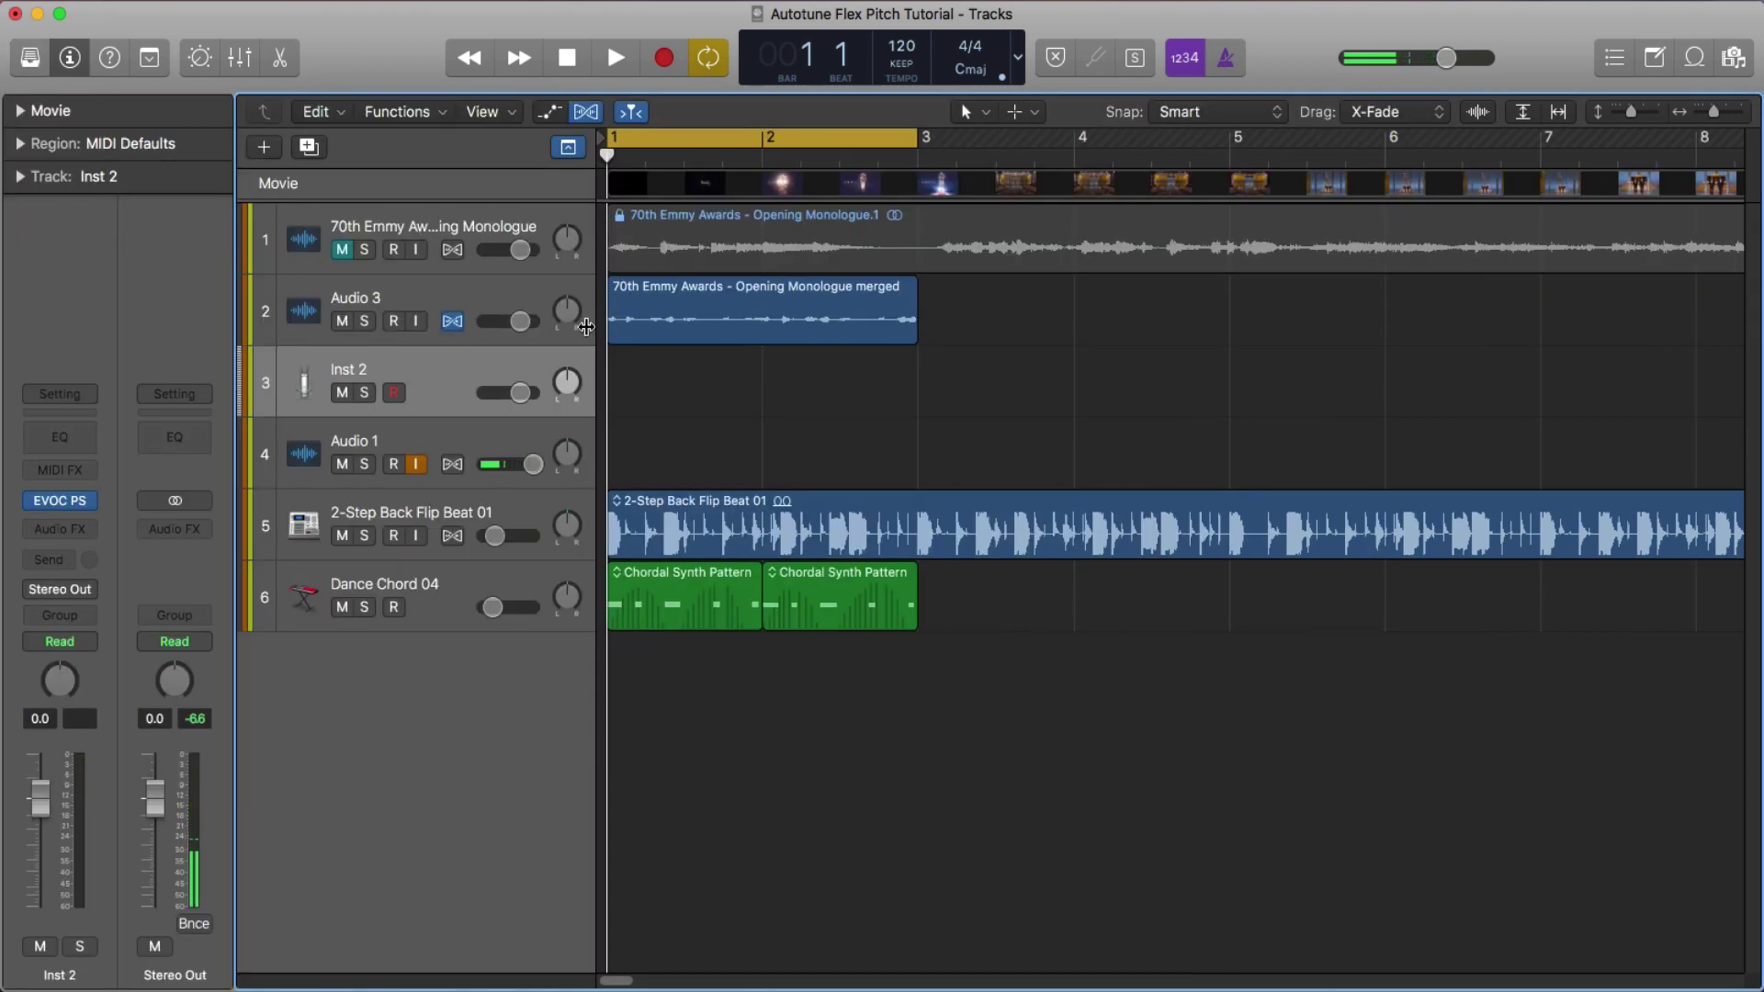
Open the EVOC 20 PolySynth on the Inst 2 track and set its signal to Voc
click(677, 328)
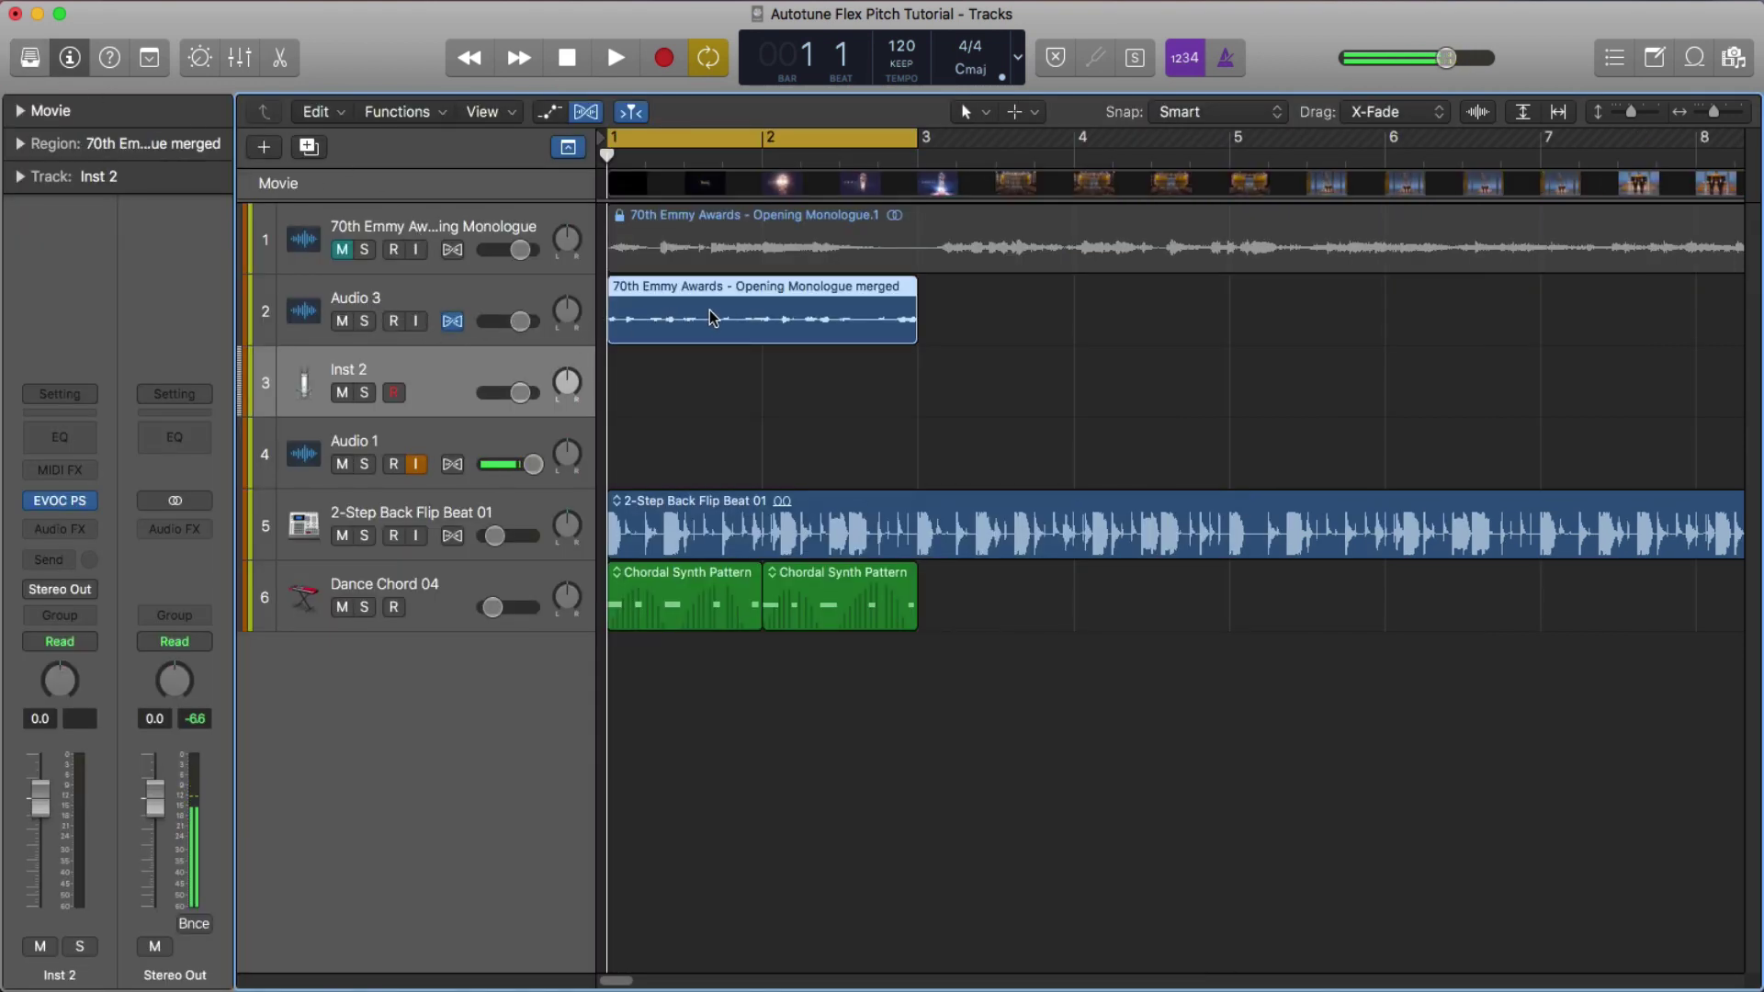
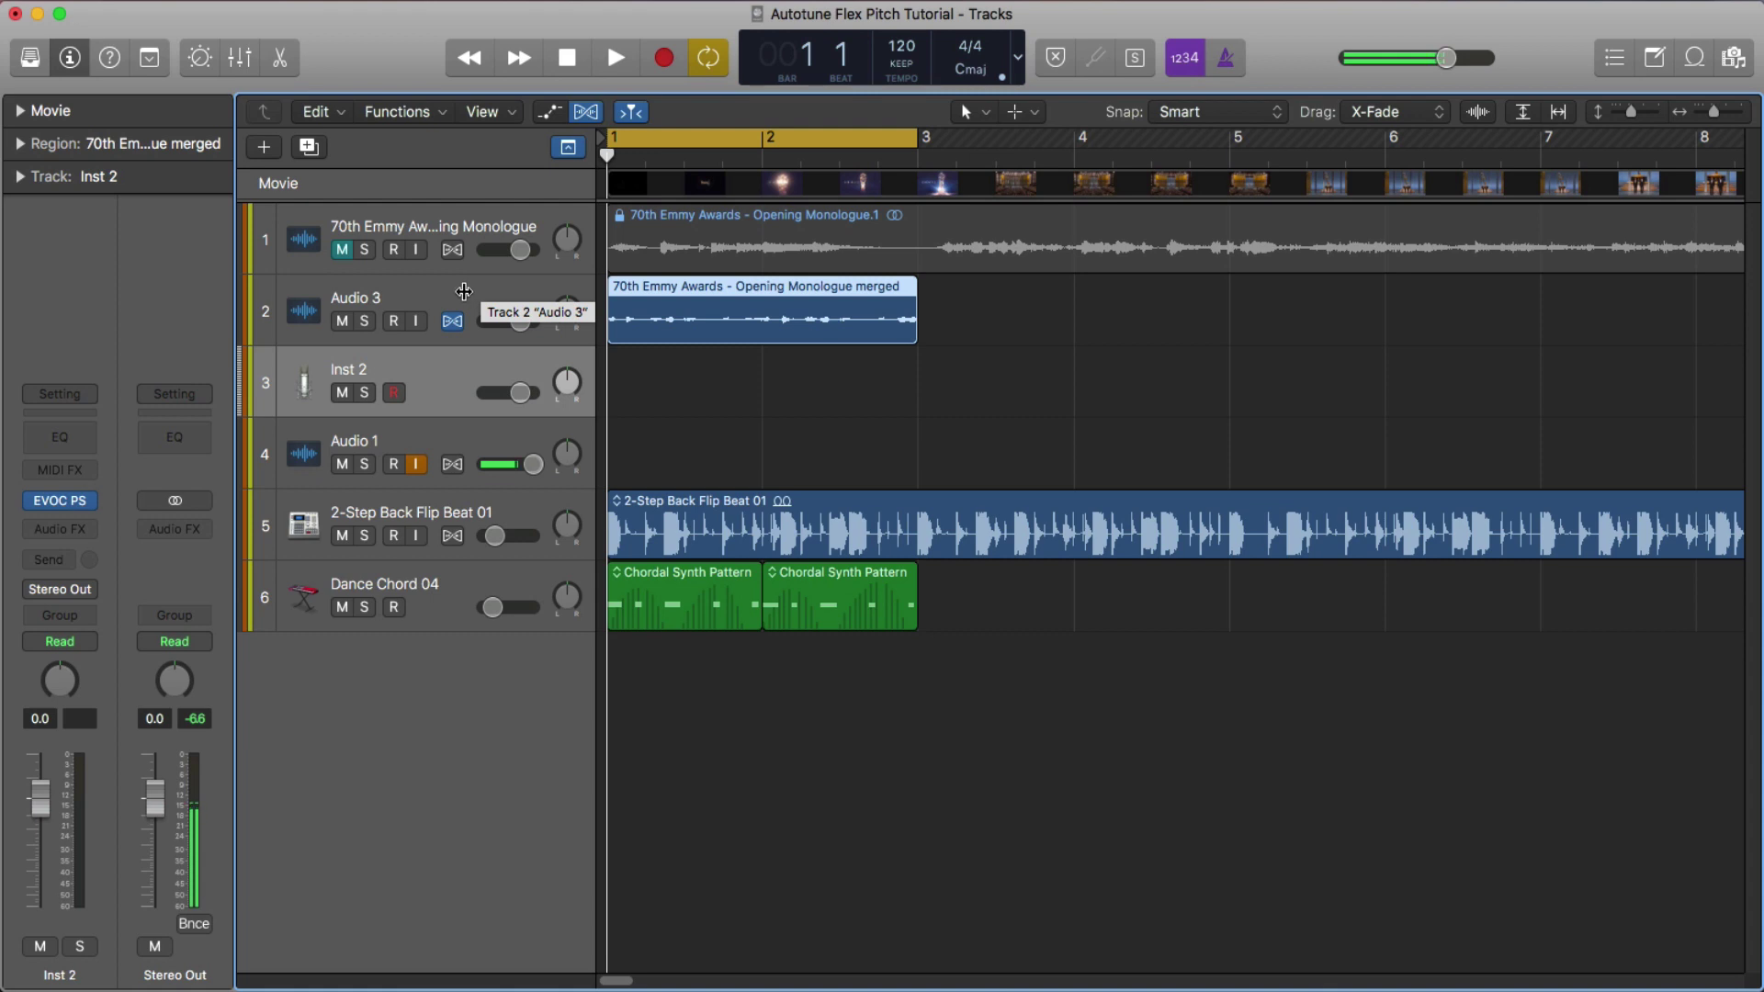
click(60, 501)
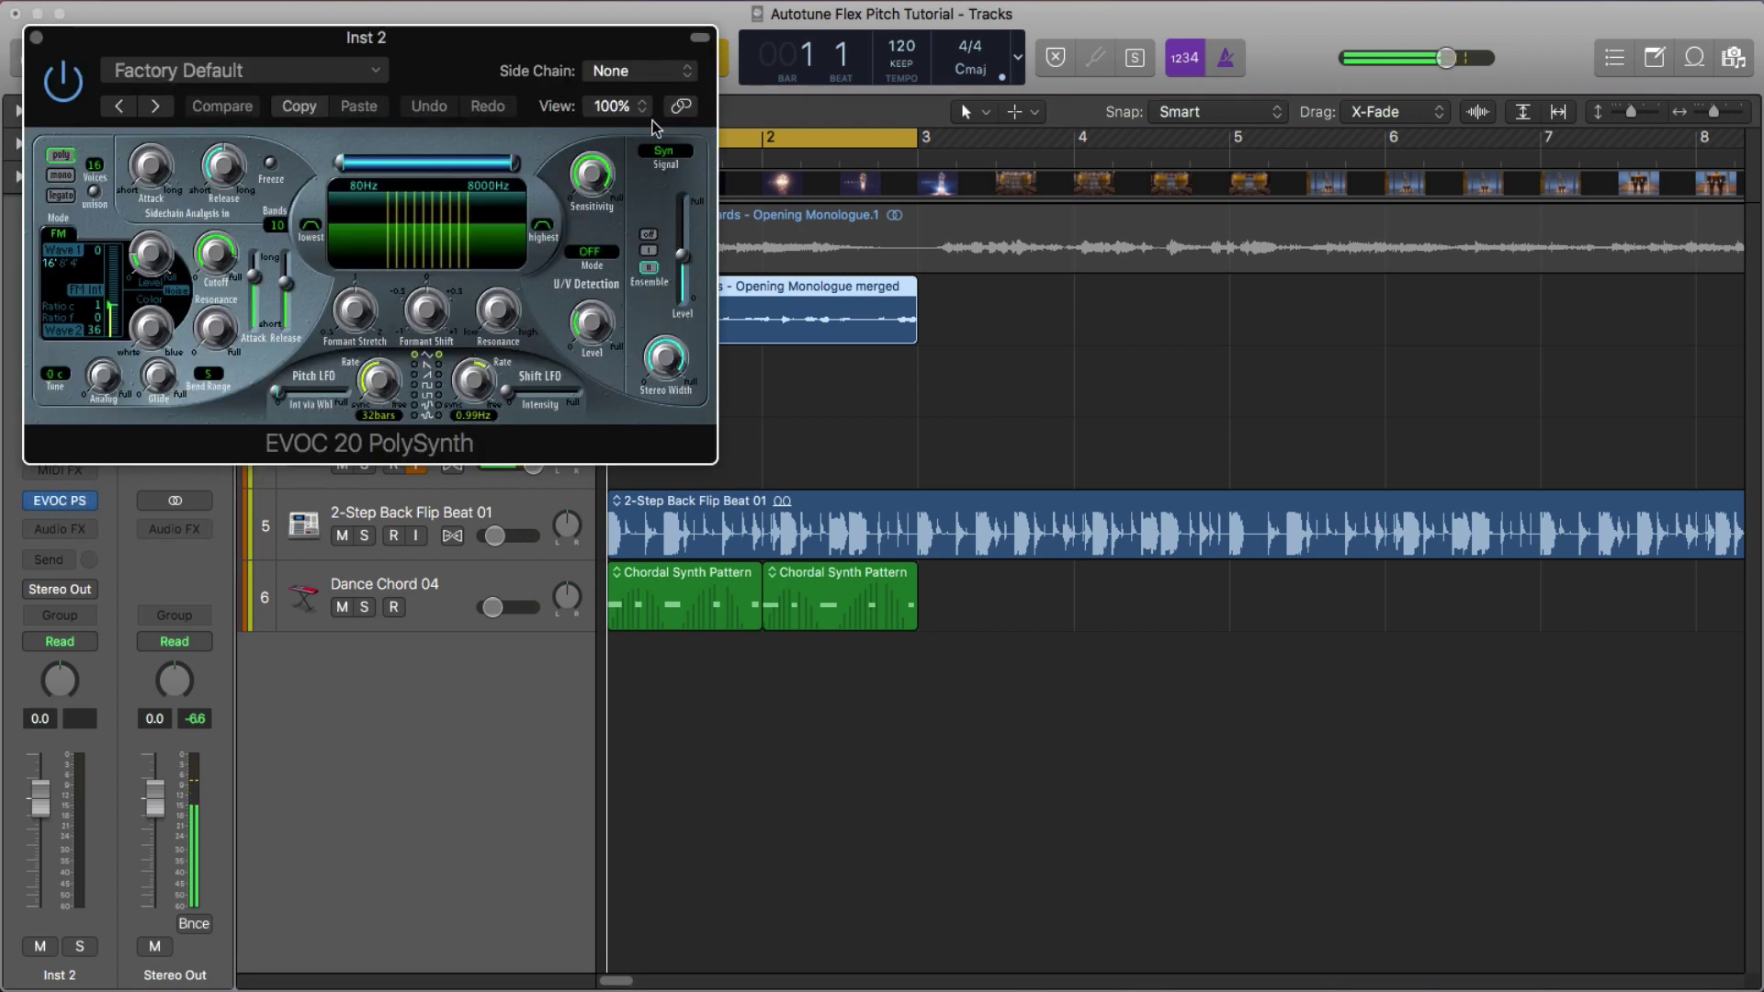
click(669, 154)
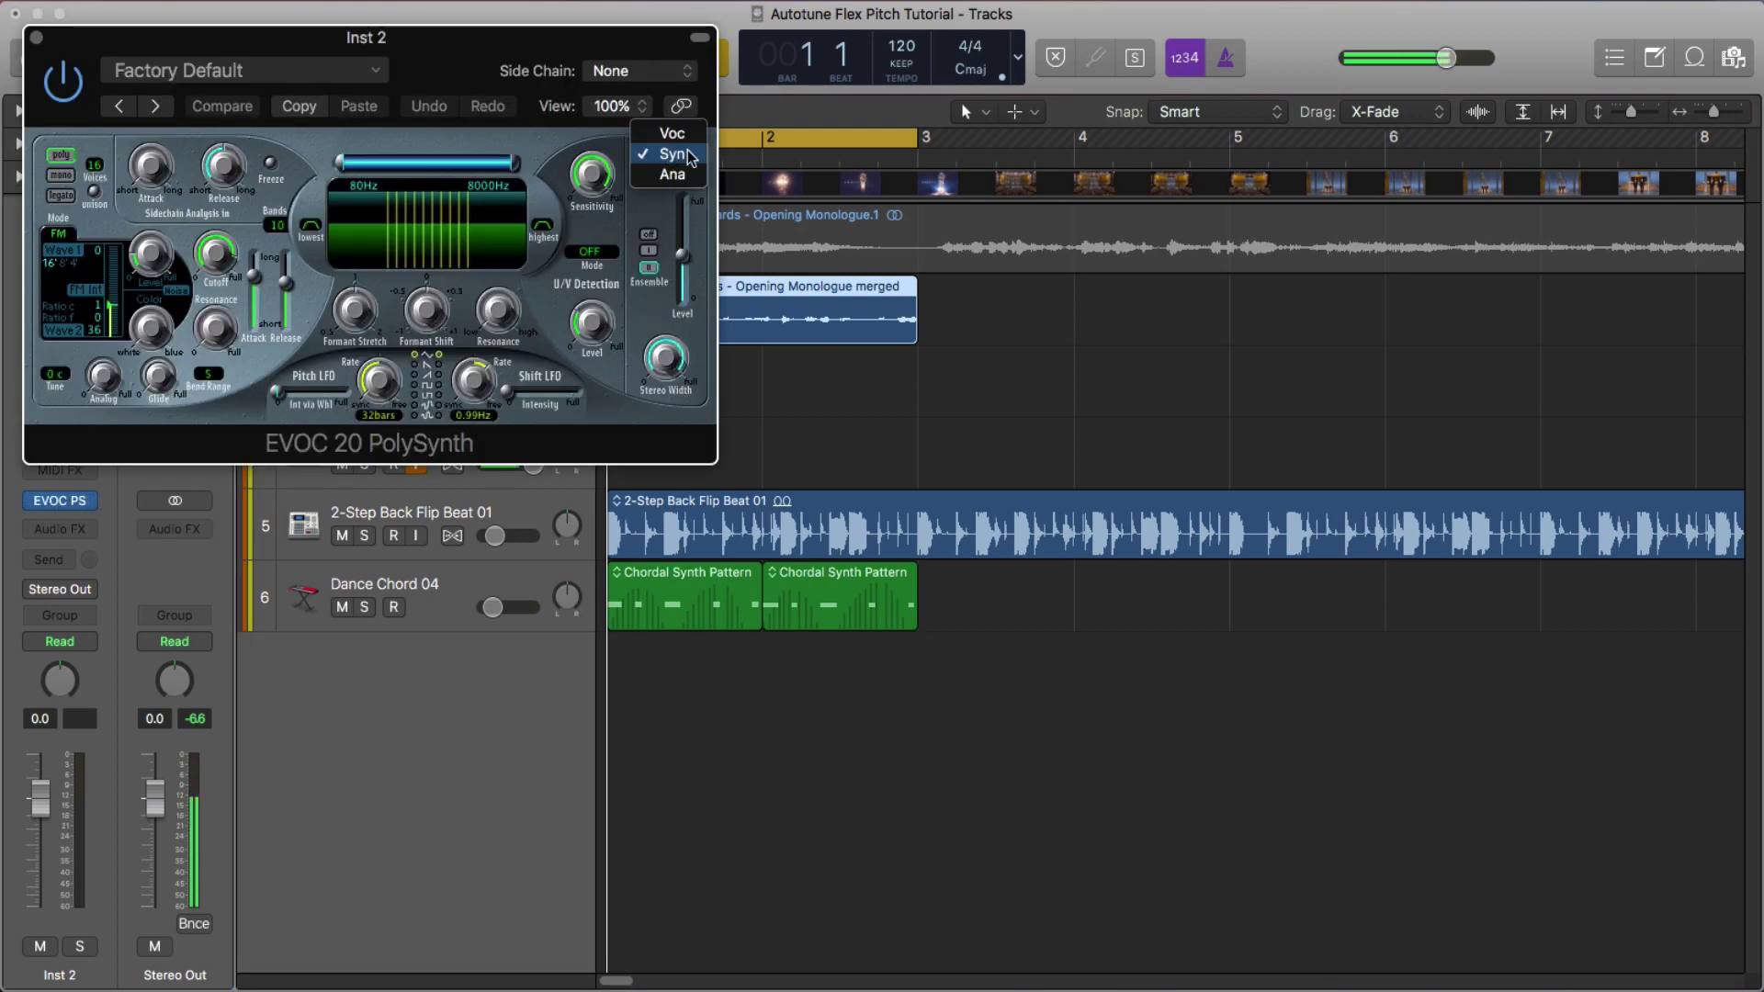
click(669, 139)
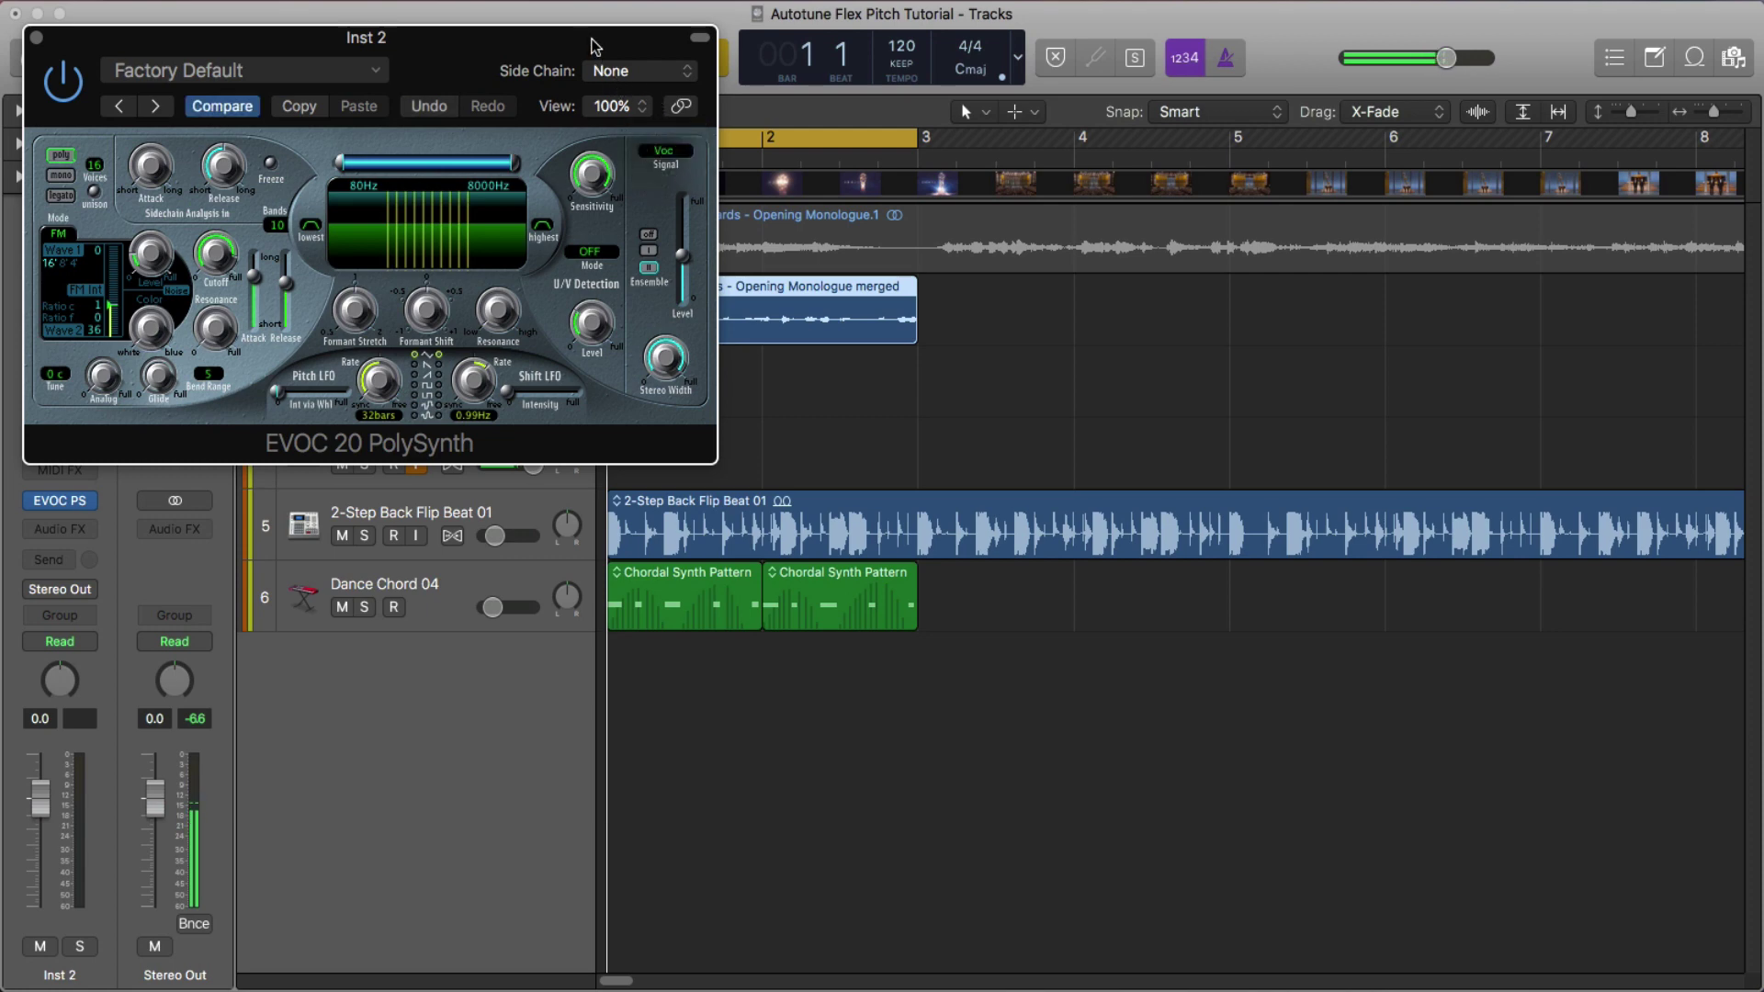
drag(595, 46, 849, 393)
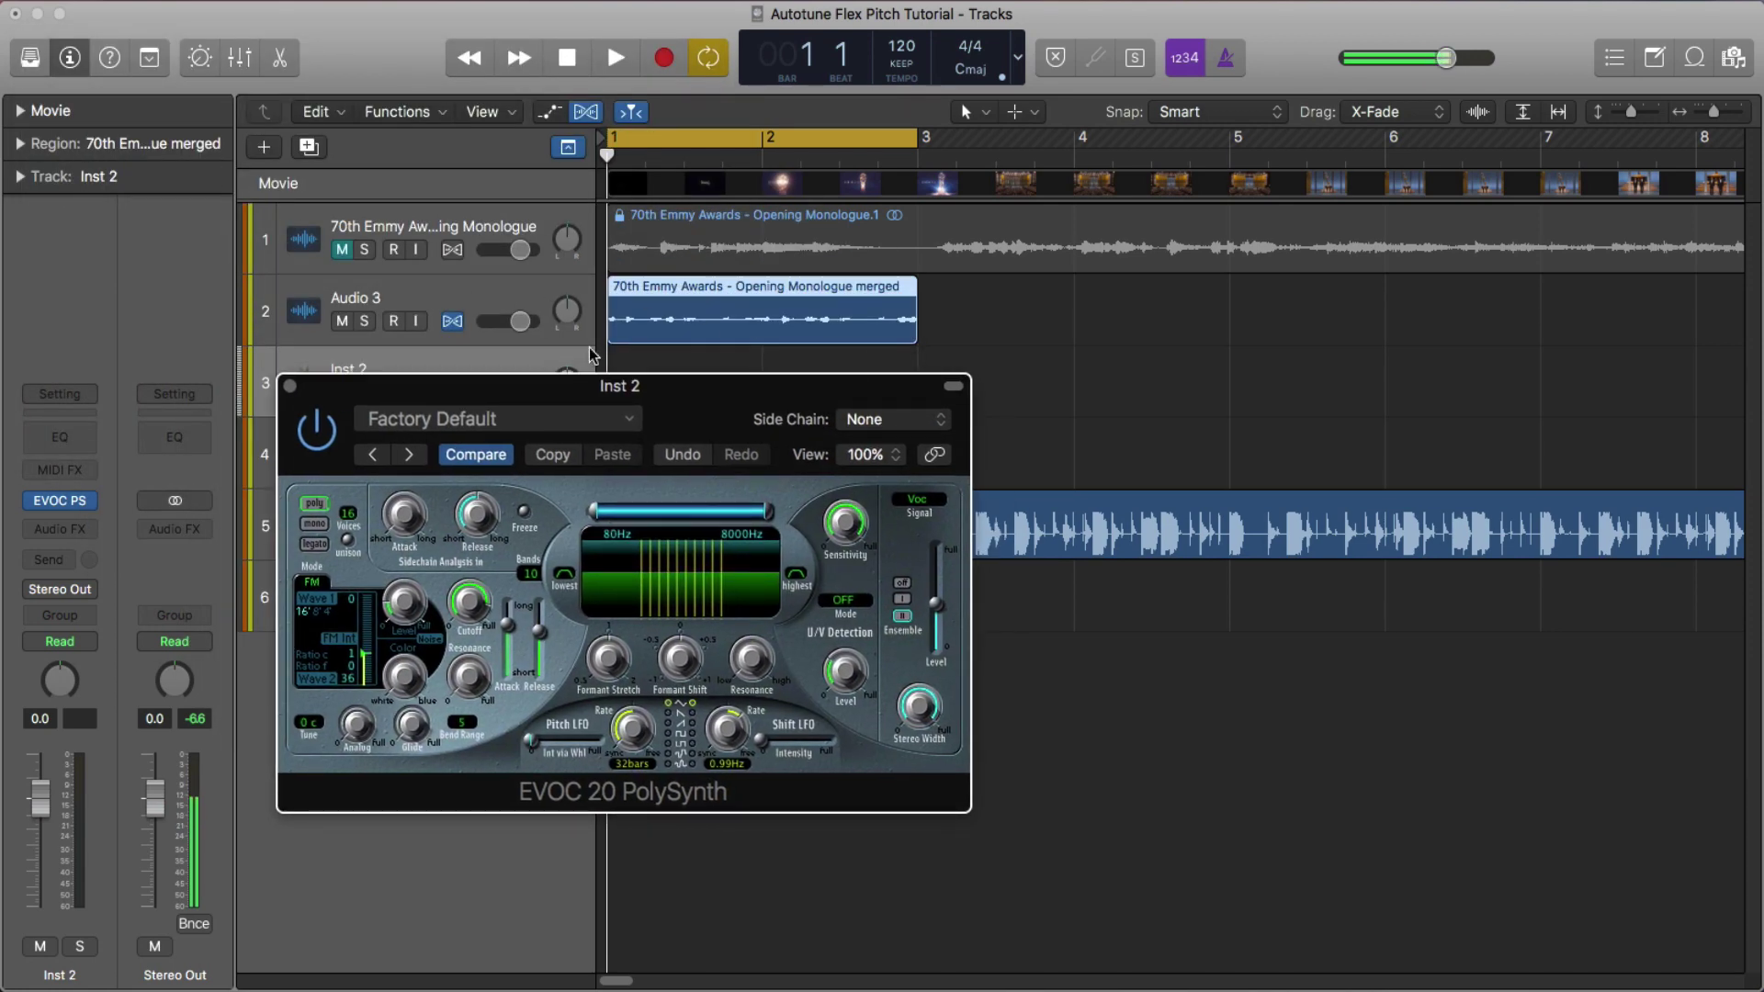
Set the vocoder's side chain to Audio 3 and start playback from the beginning to try it out
click(892, 422)
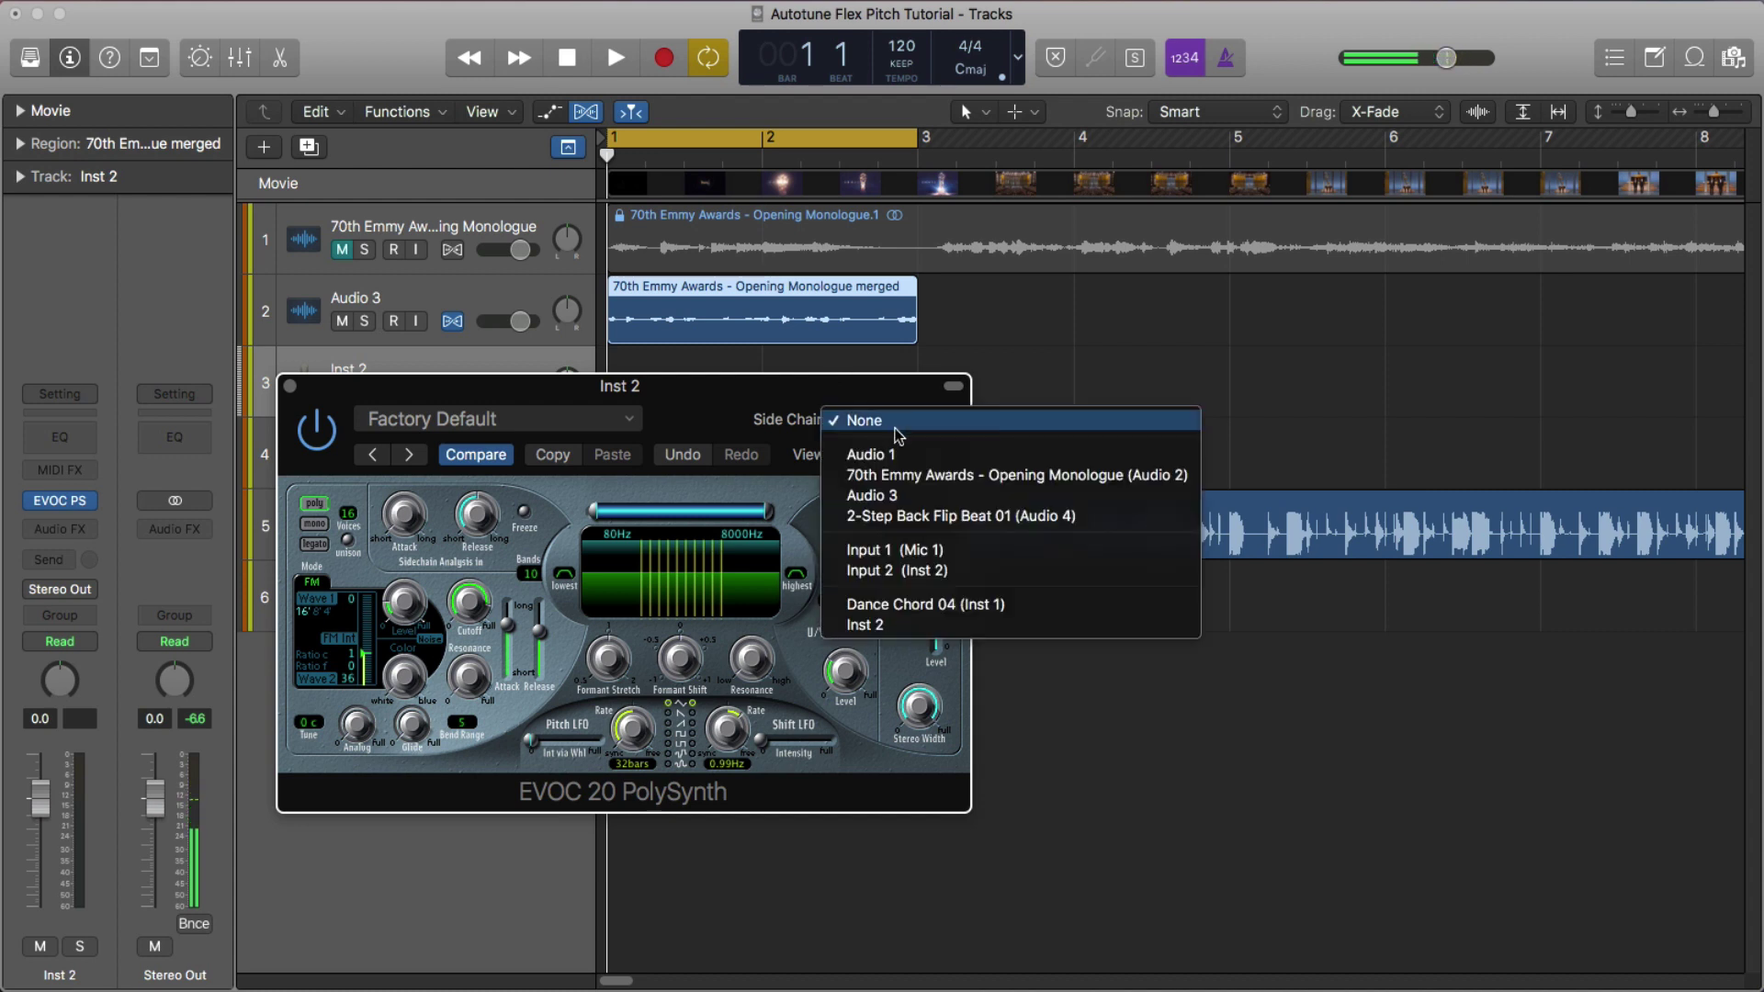
click(873, 495)
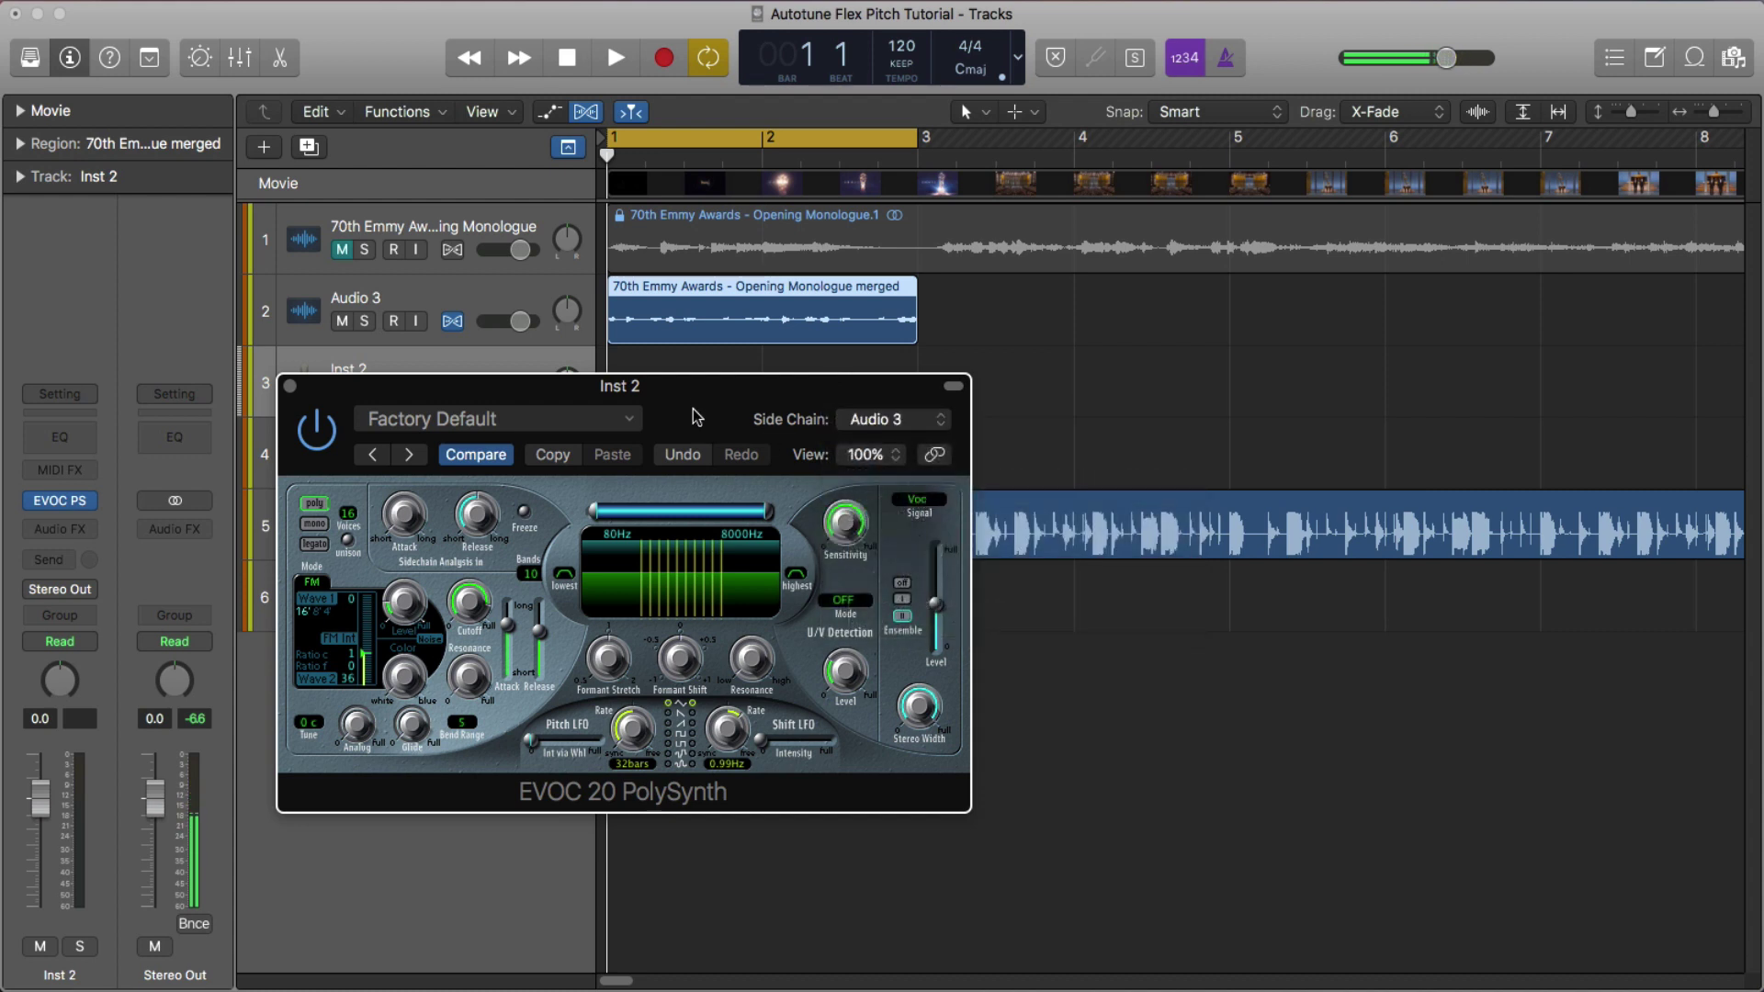
drag(696, 416, 1115, 419)
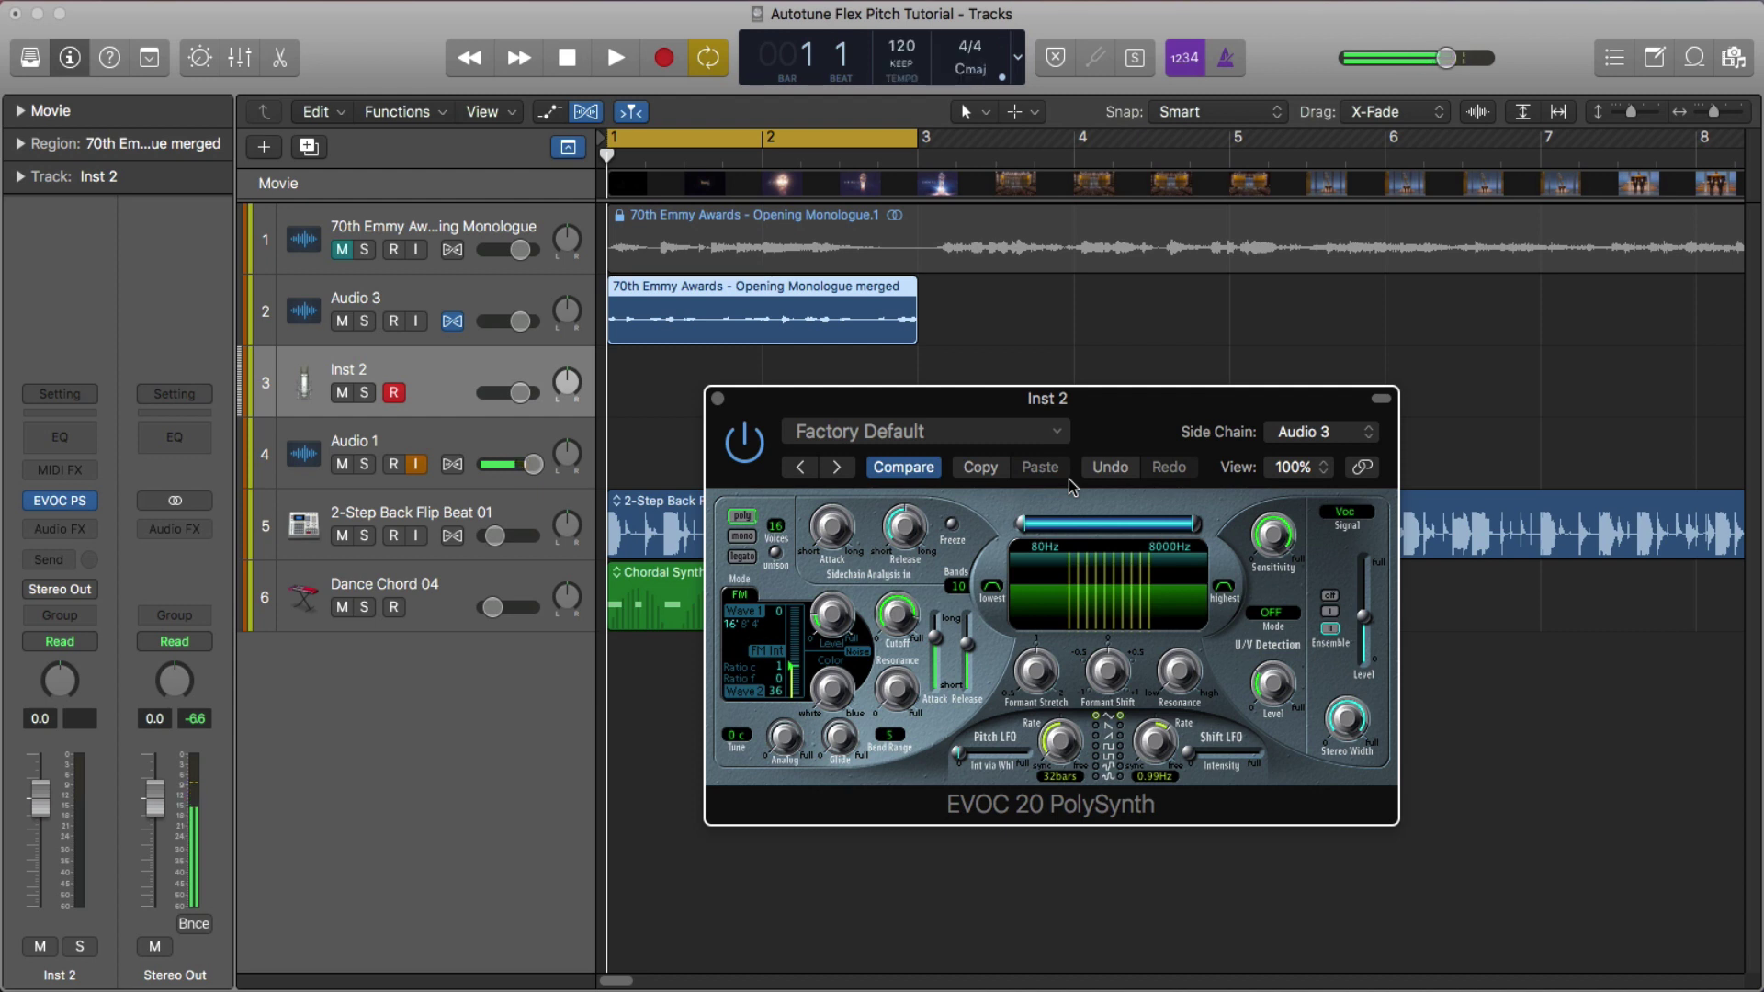
key(space)
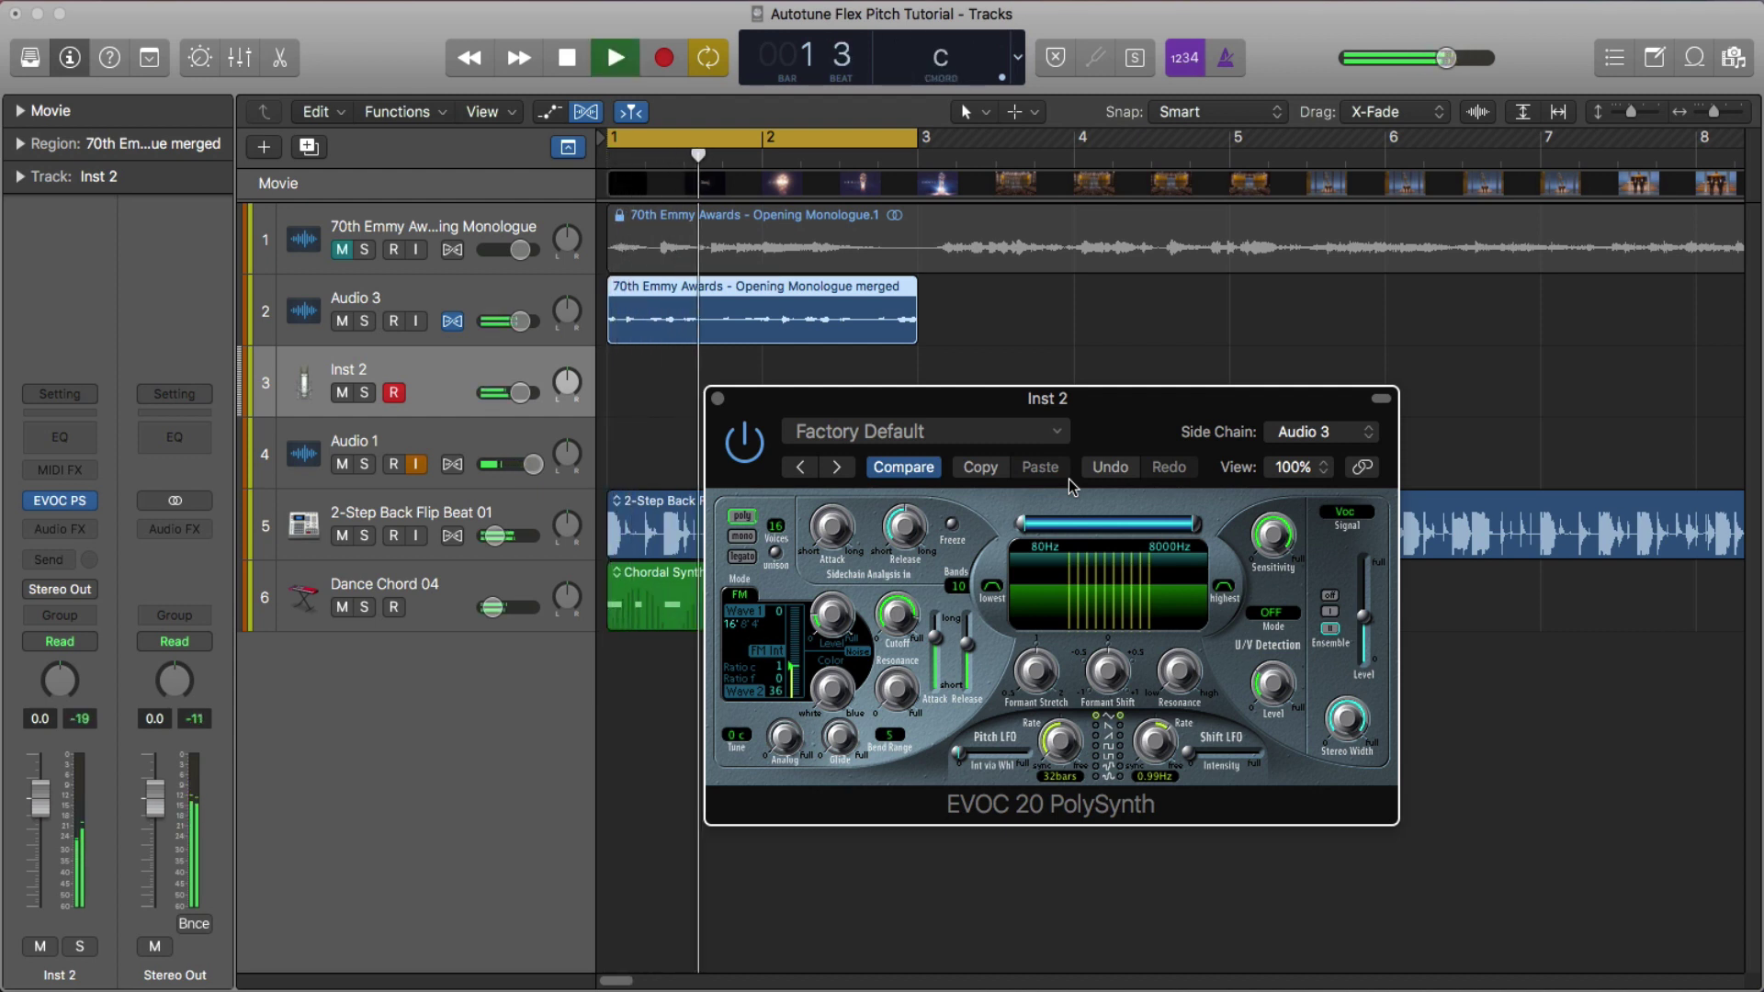
Try out the vocoder on Inst 2 against the Audio 3 monologue in short playback passes
key(space)
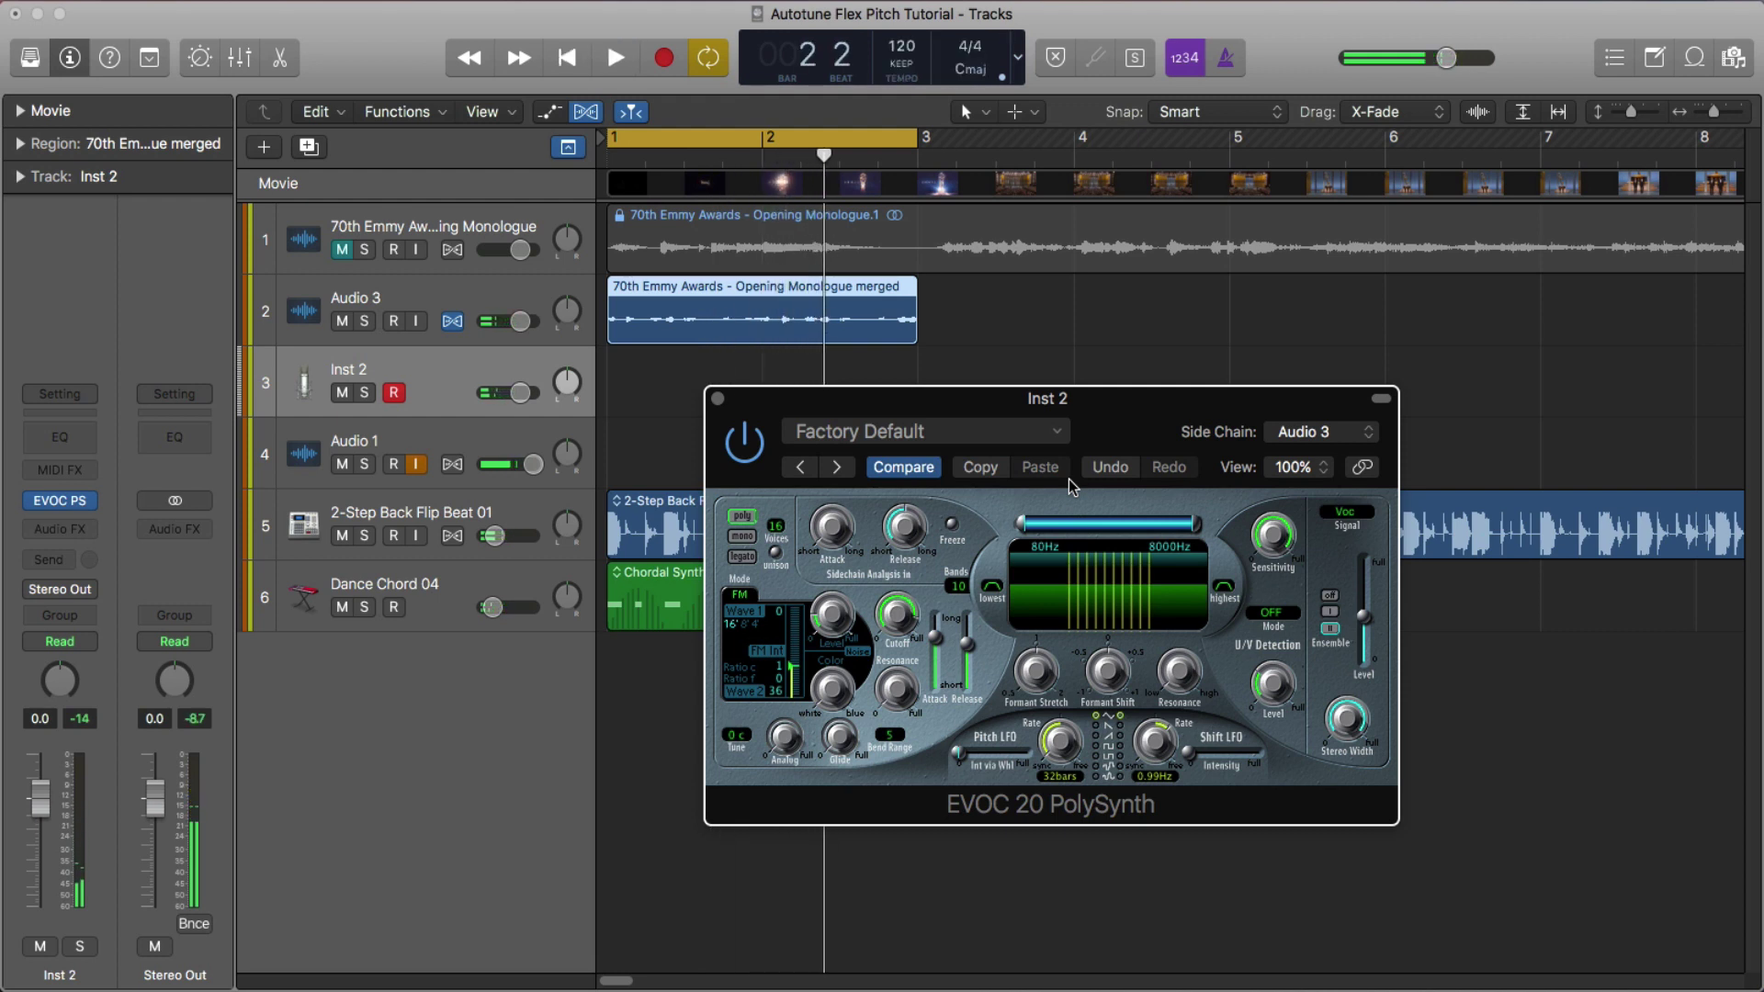
key(space)
key(space)
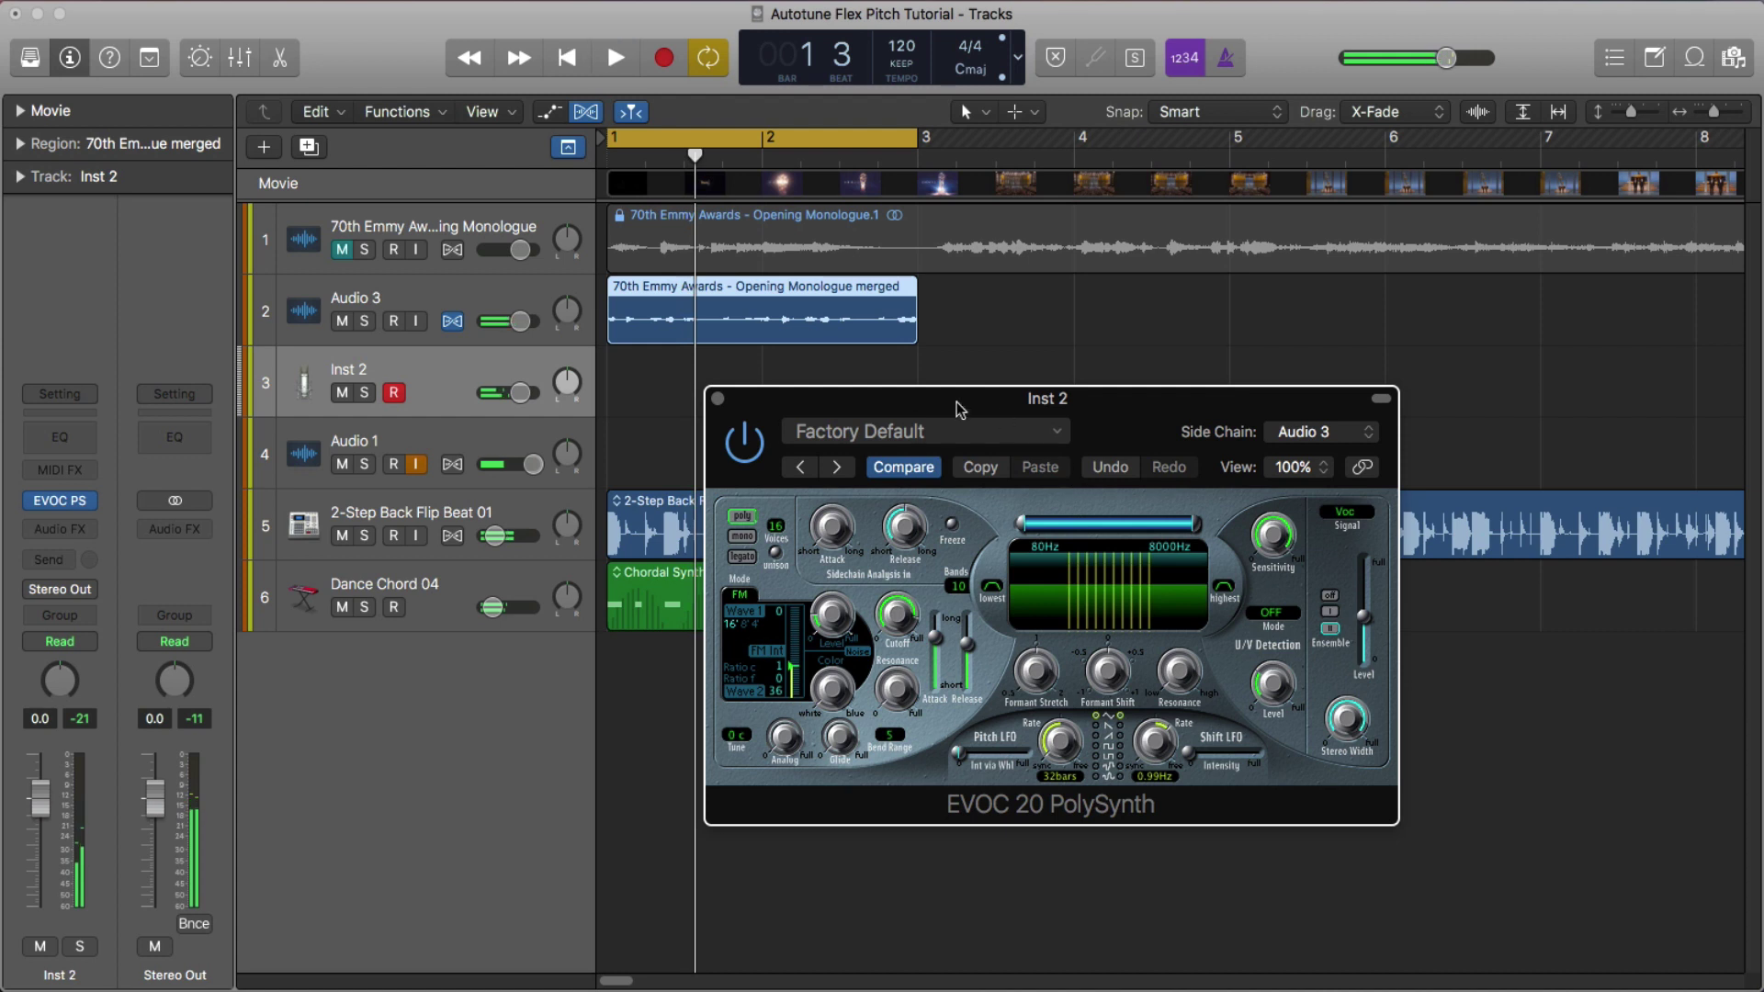
Close the EVOC 20 window, check the Flex Pitch notes of the Audio 3 region, and close the editor again
double_click(702, 287)
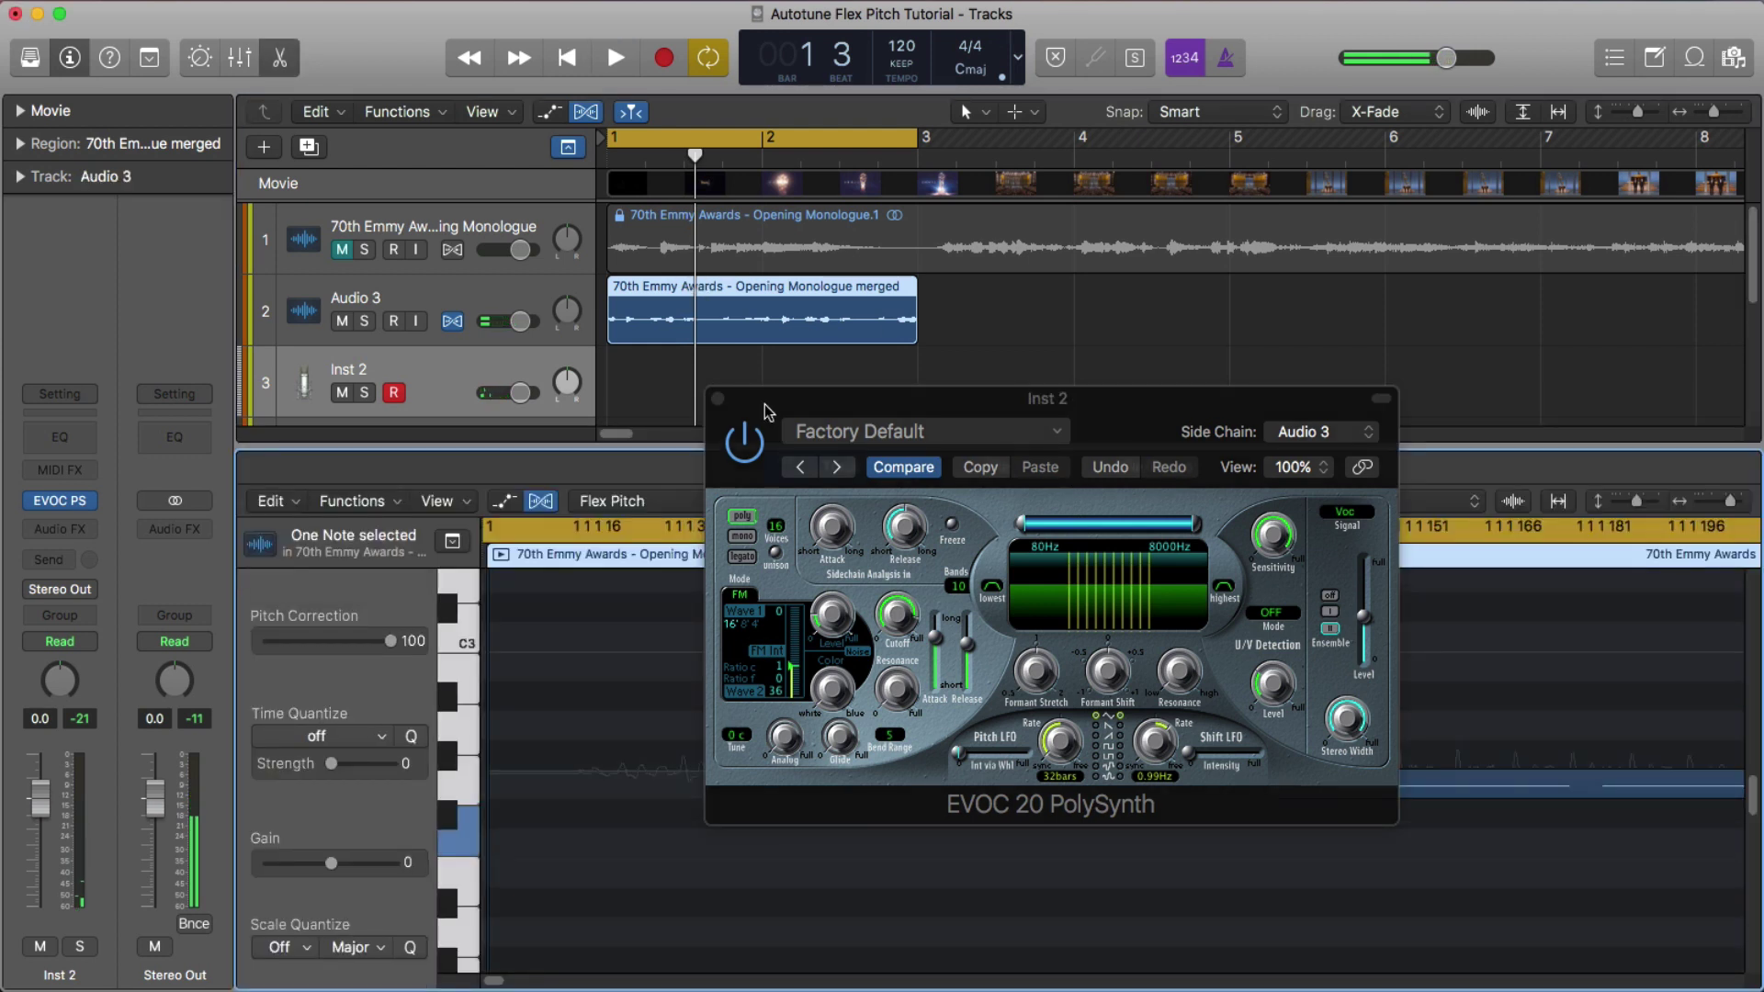
click(717, 399)
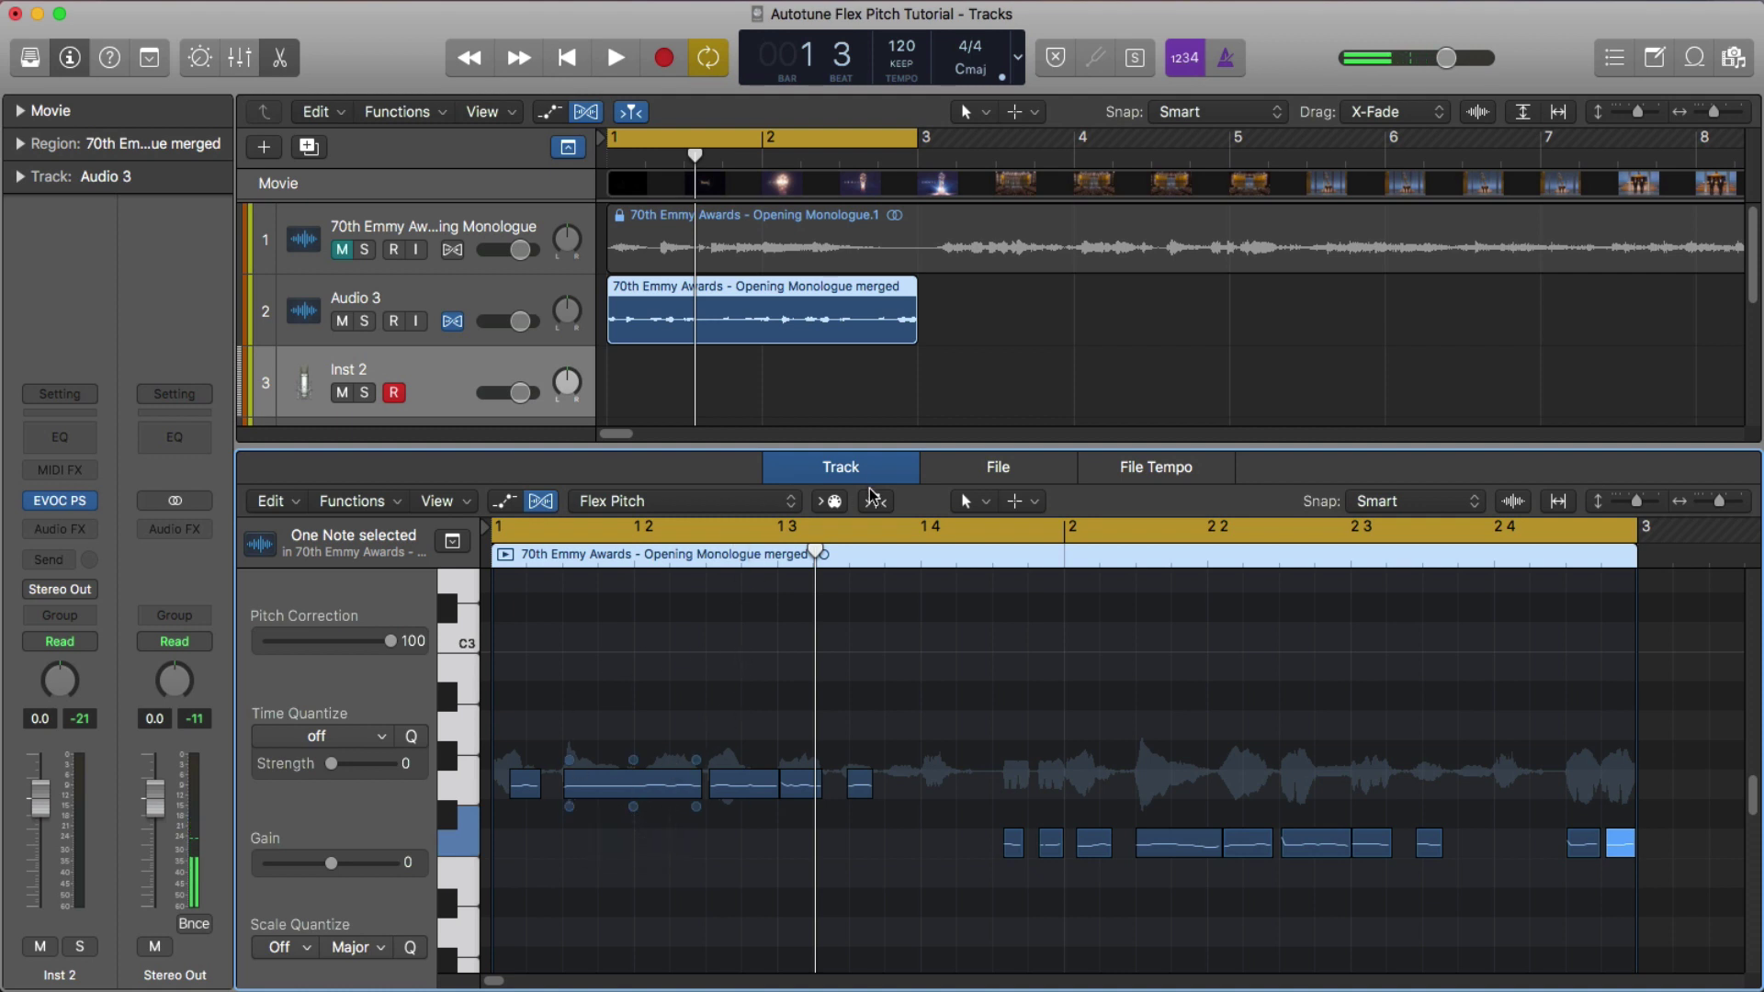
click(839, 467)
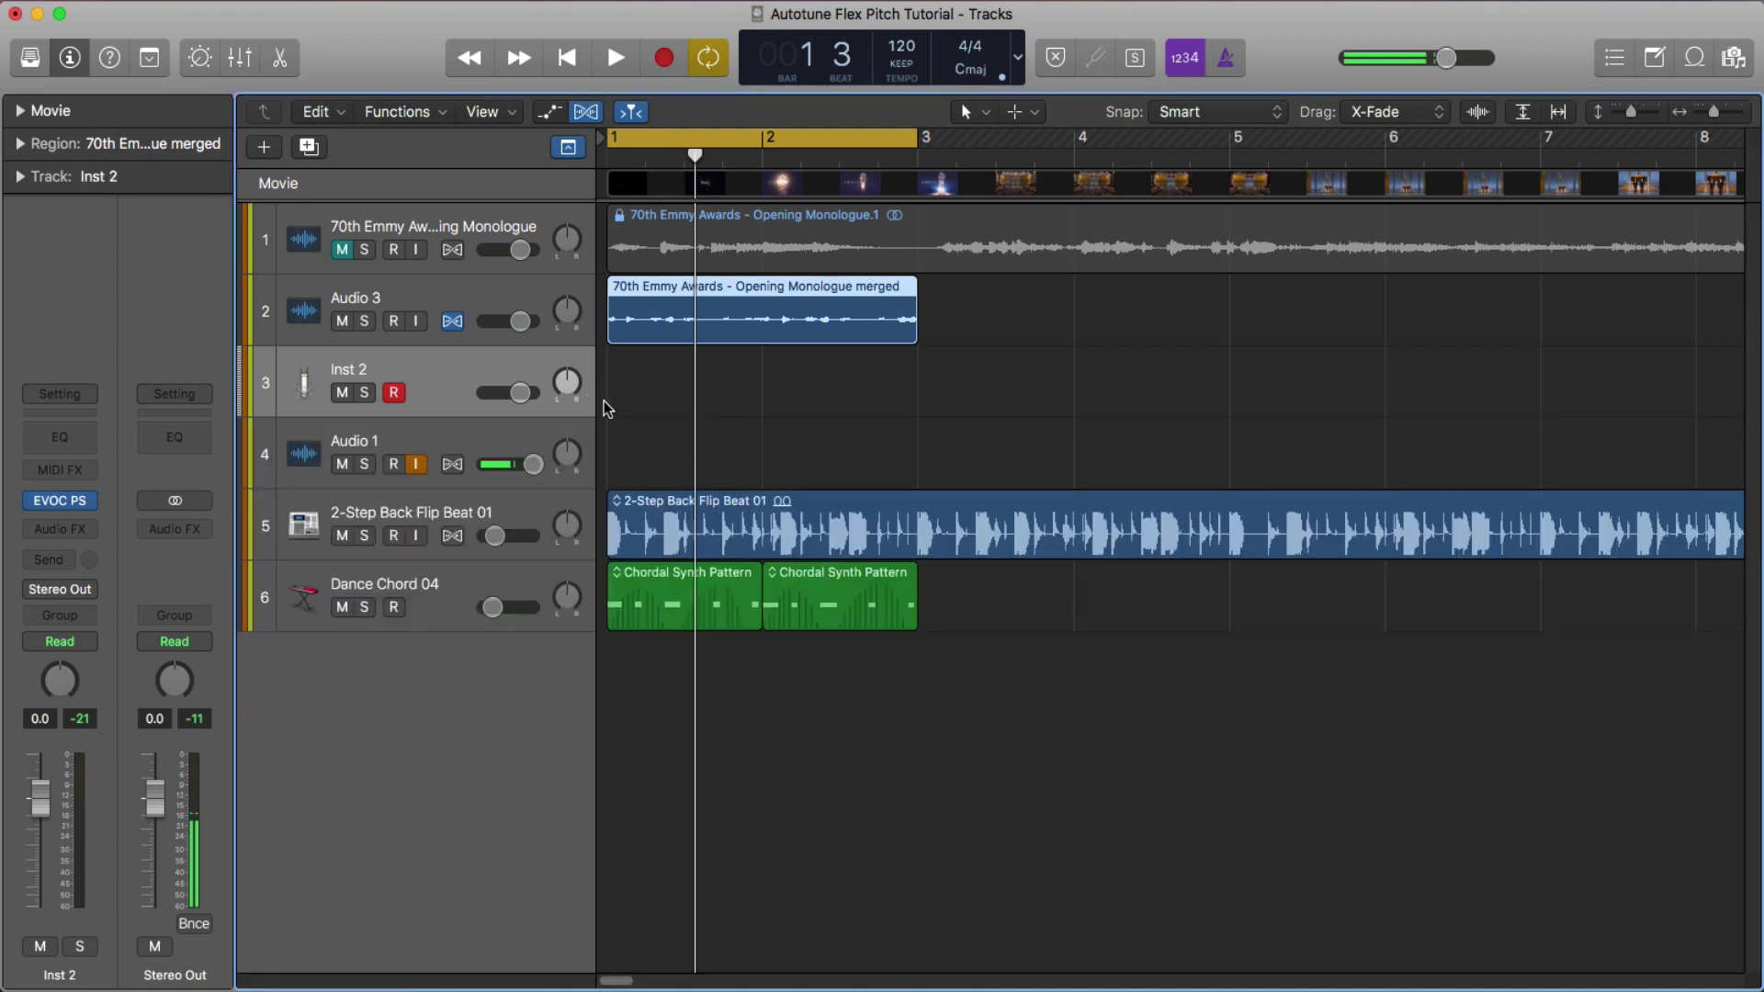
Play the cycled two bars again from the start to hear different vocoder chords on Inst 2
key(space)
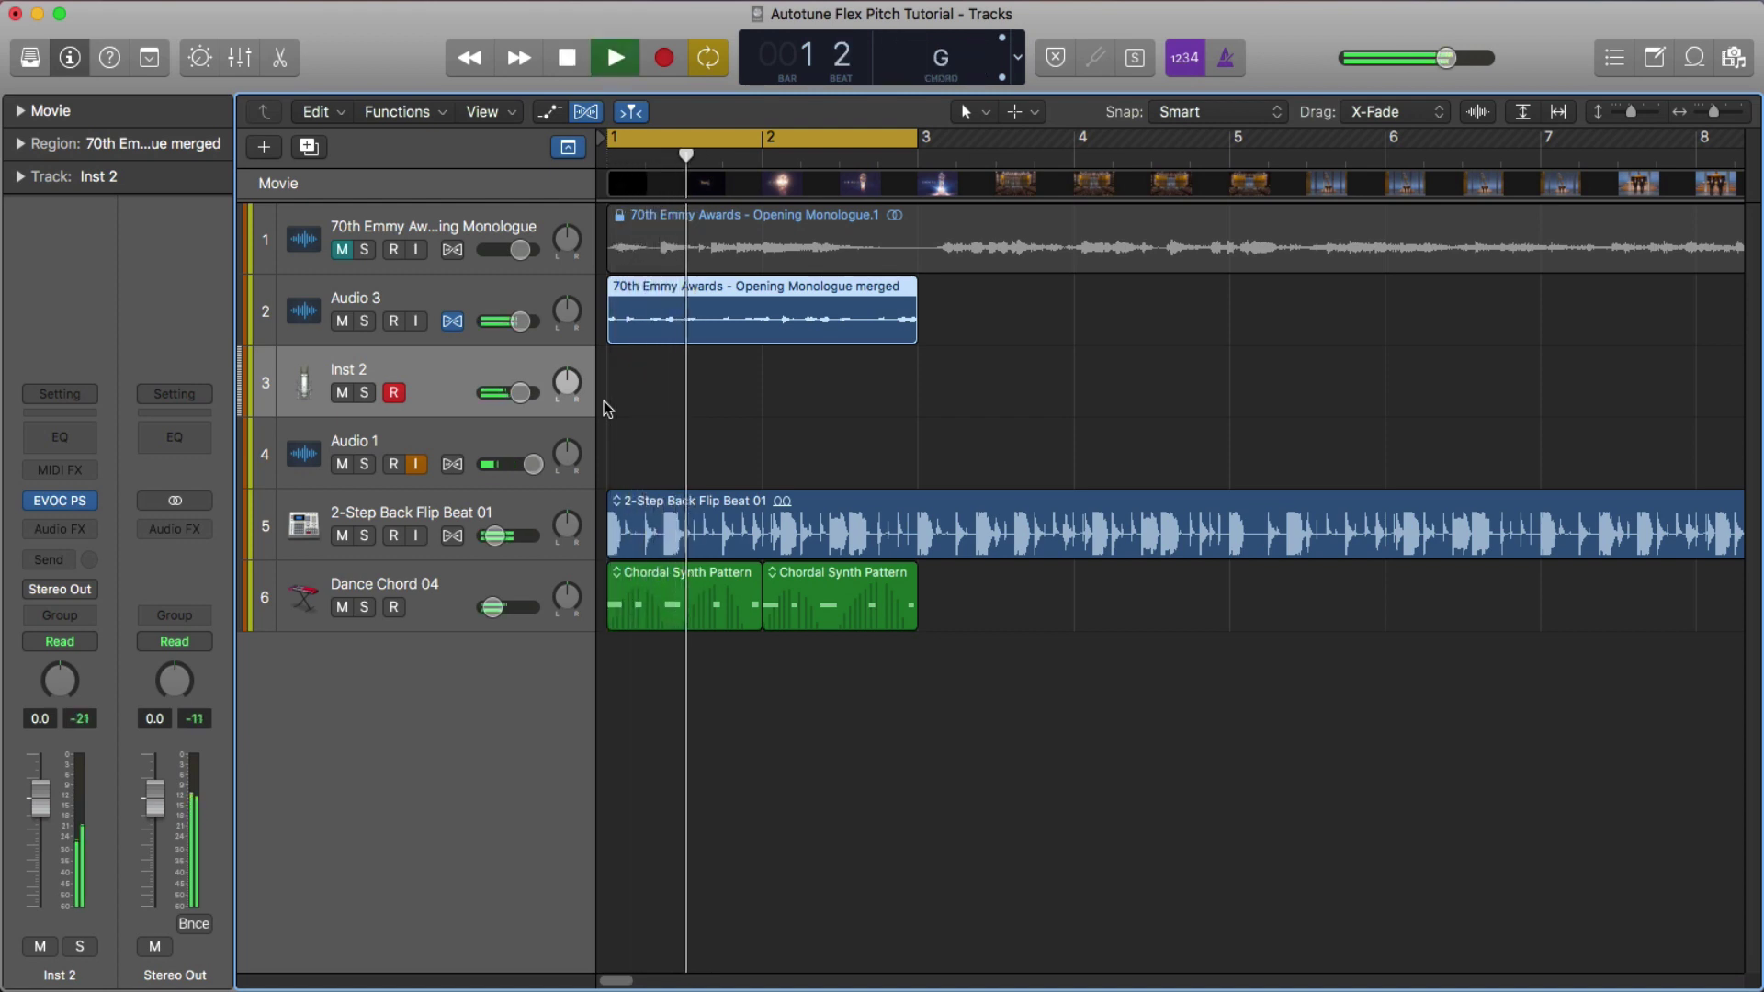
key(space)
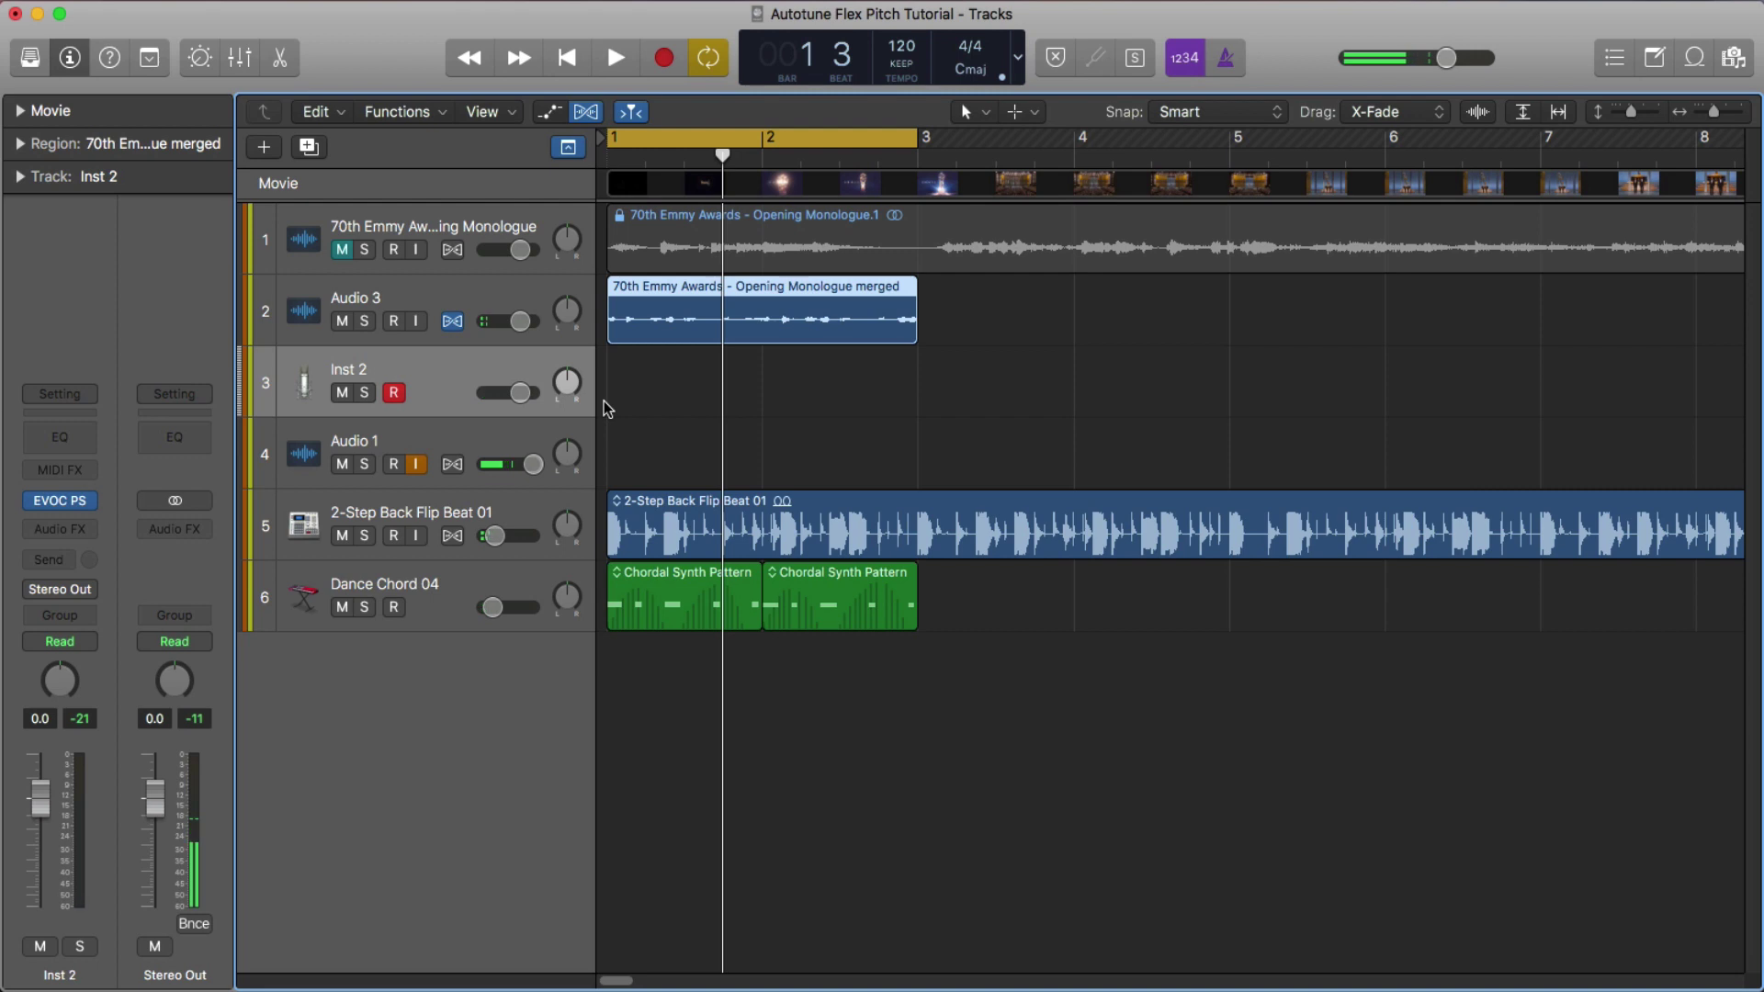
key(space)
key(space)
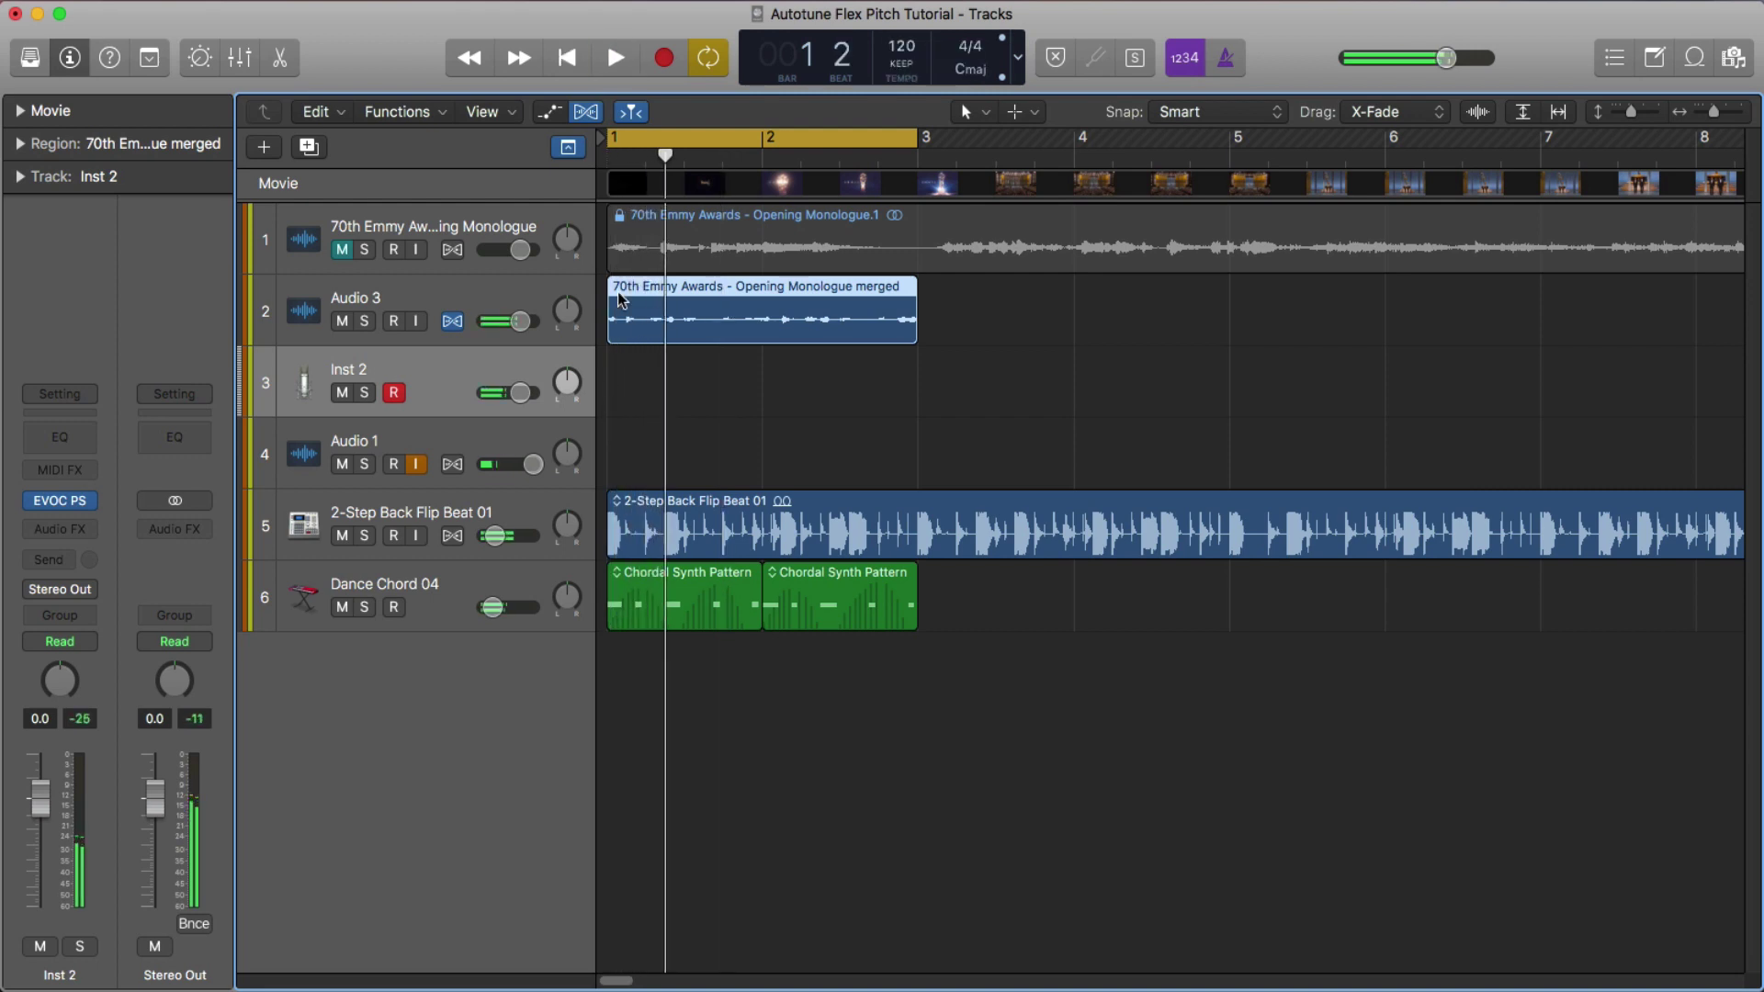
Create one stereo software instrument track with Vintage Clav below Inst 2
click(263, 148)
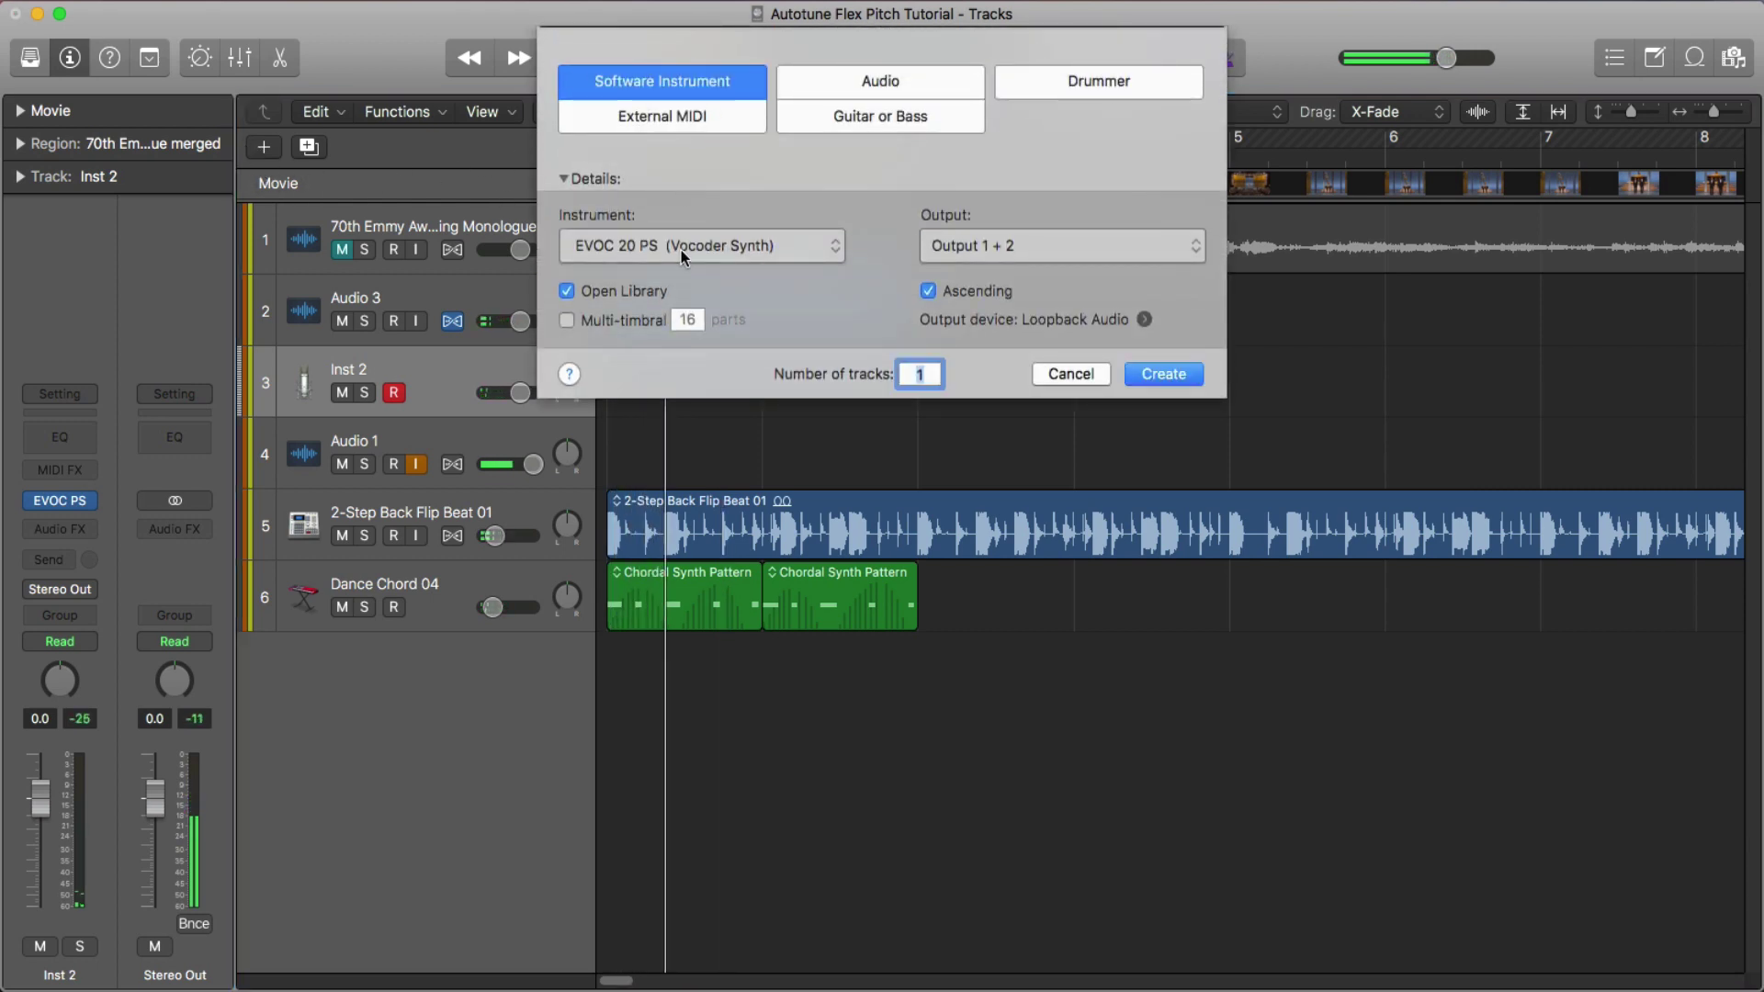
click(681, 248)
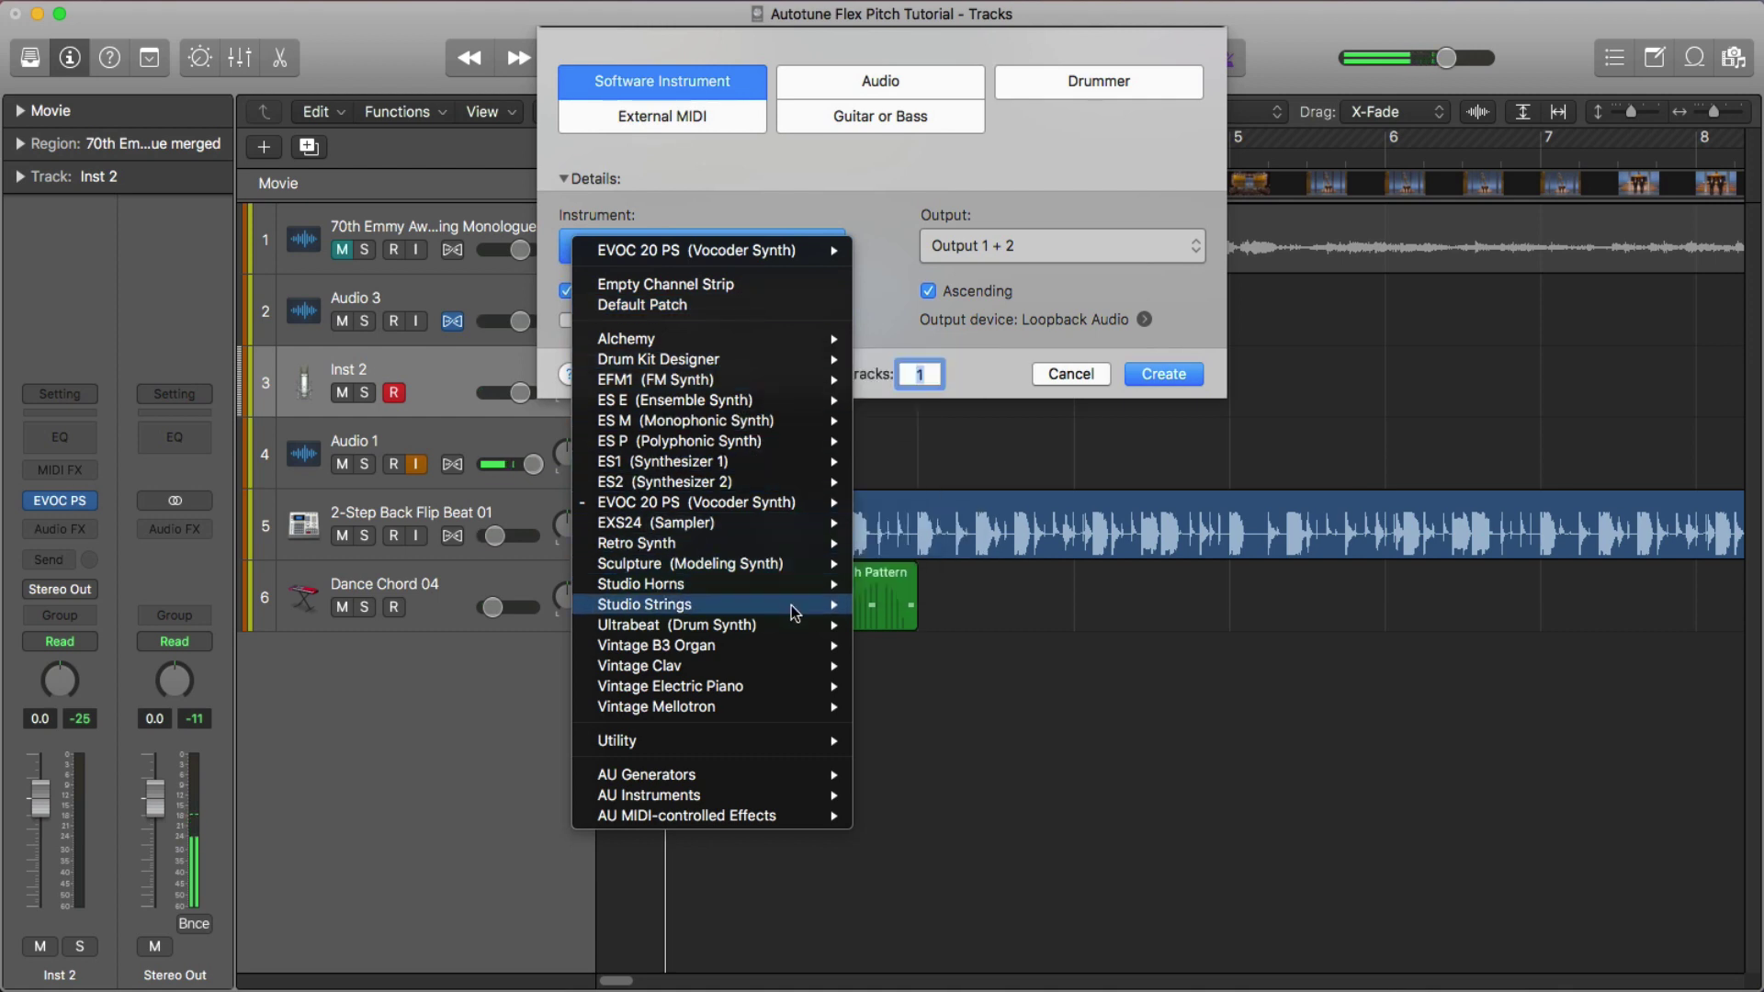
mouse_move(777, 674)
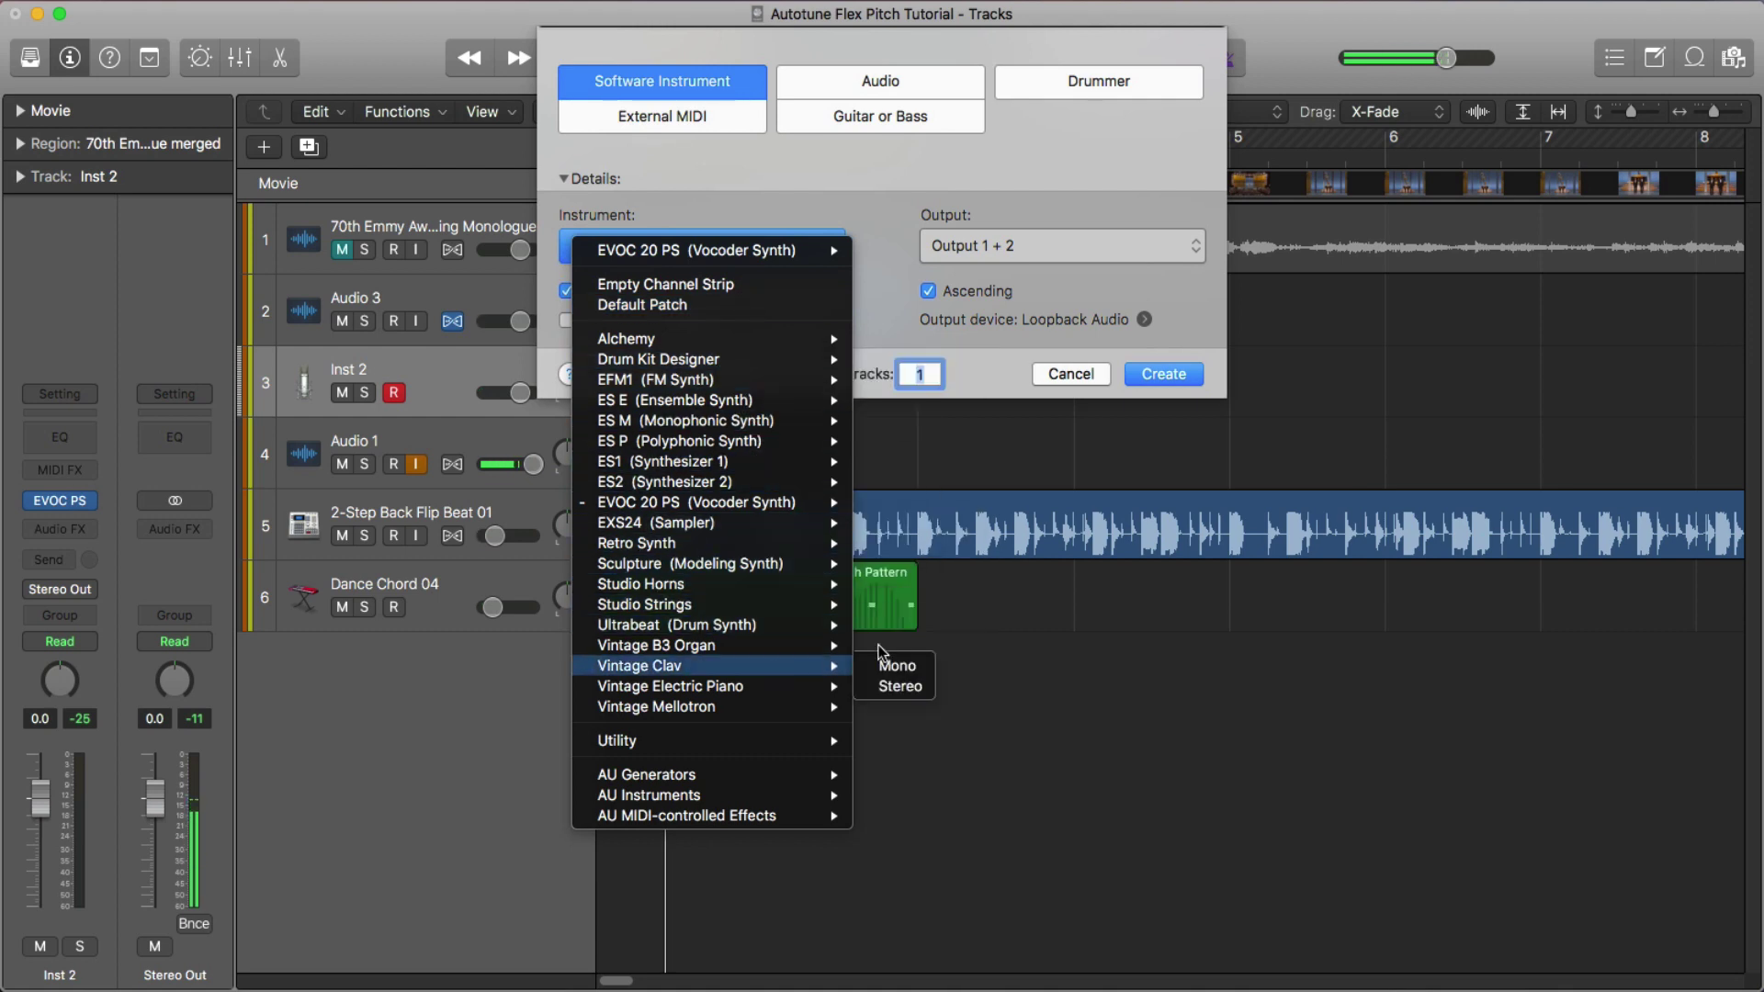
click(900, 686)
key(Return)
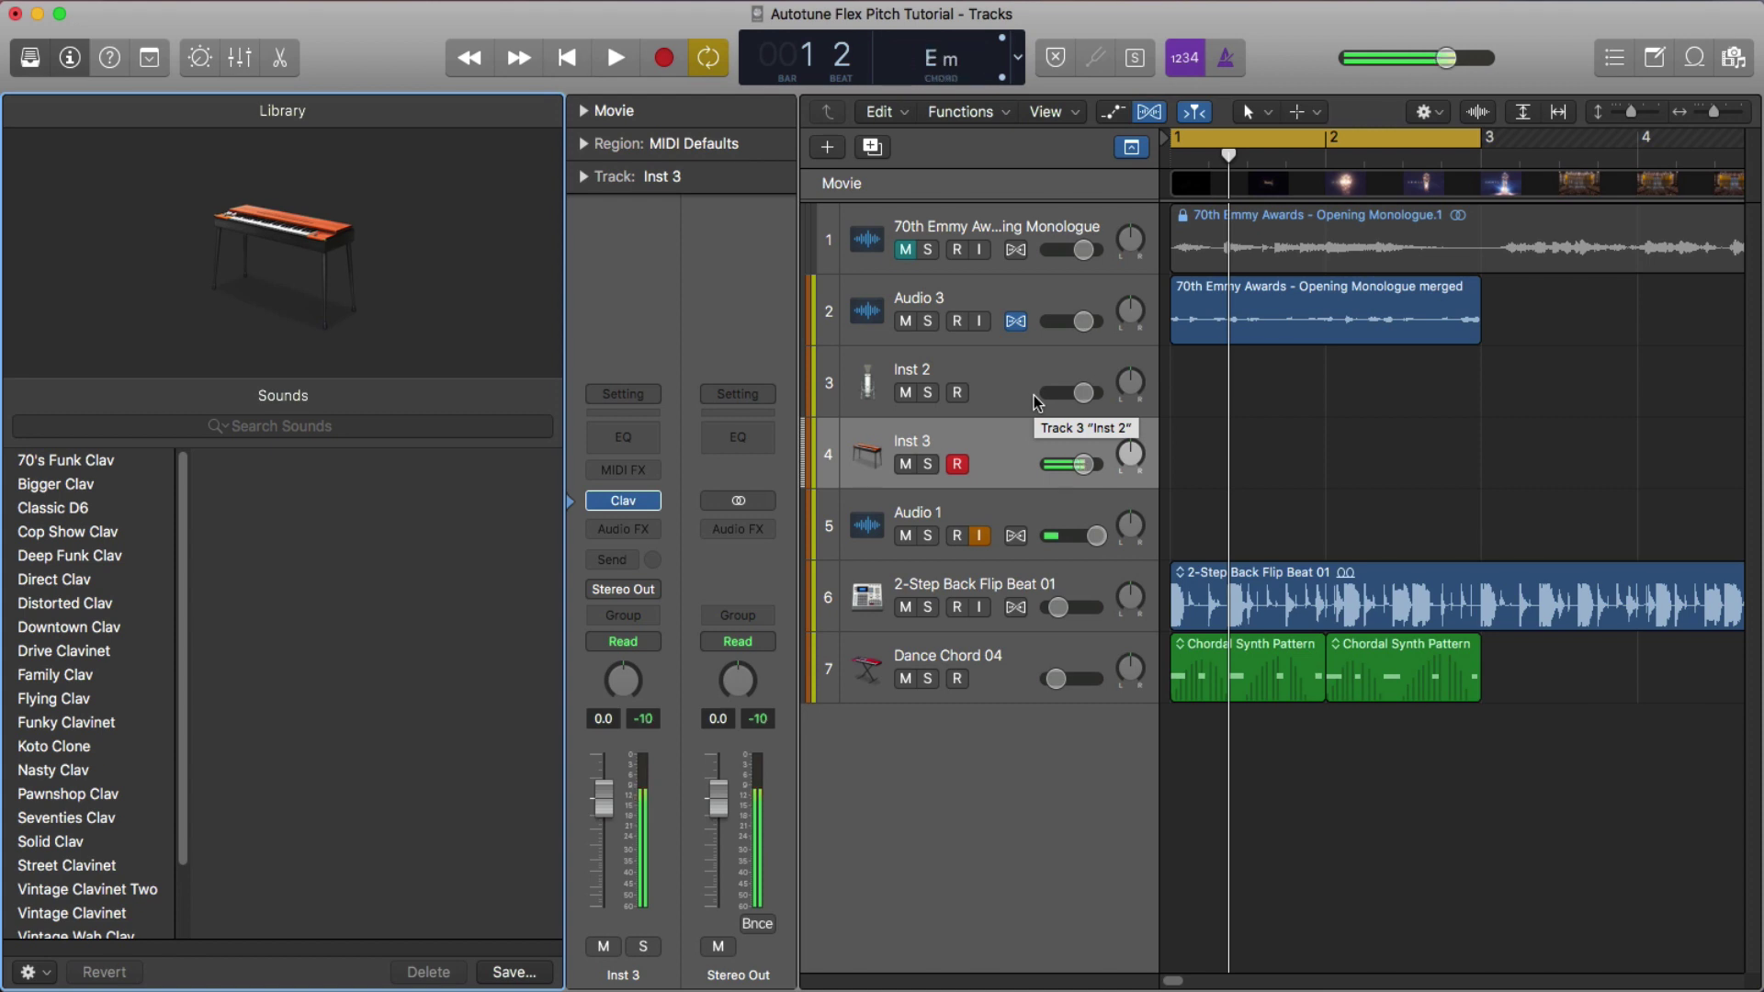
Try out chords on the Inst 3 clav track while the cycled section plays
key(space)
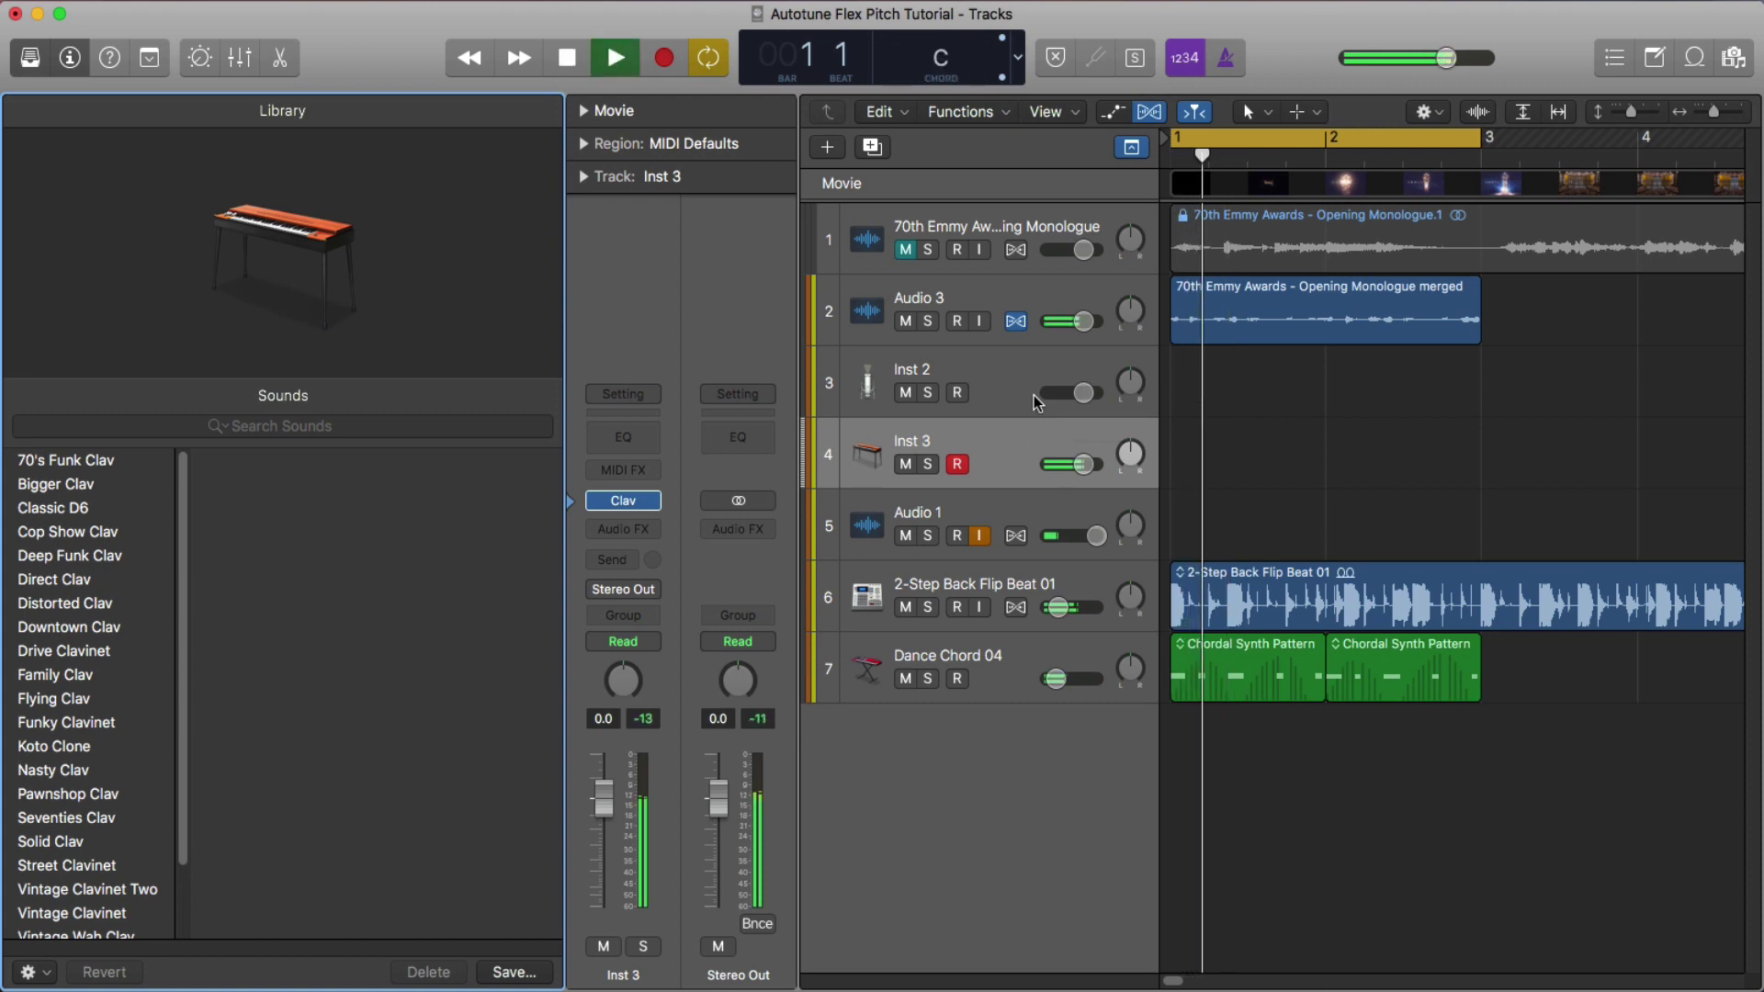
key(space)
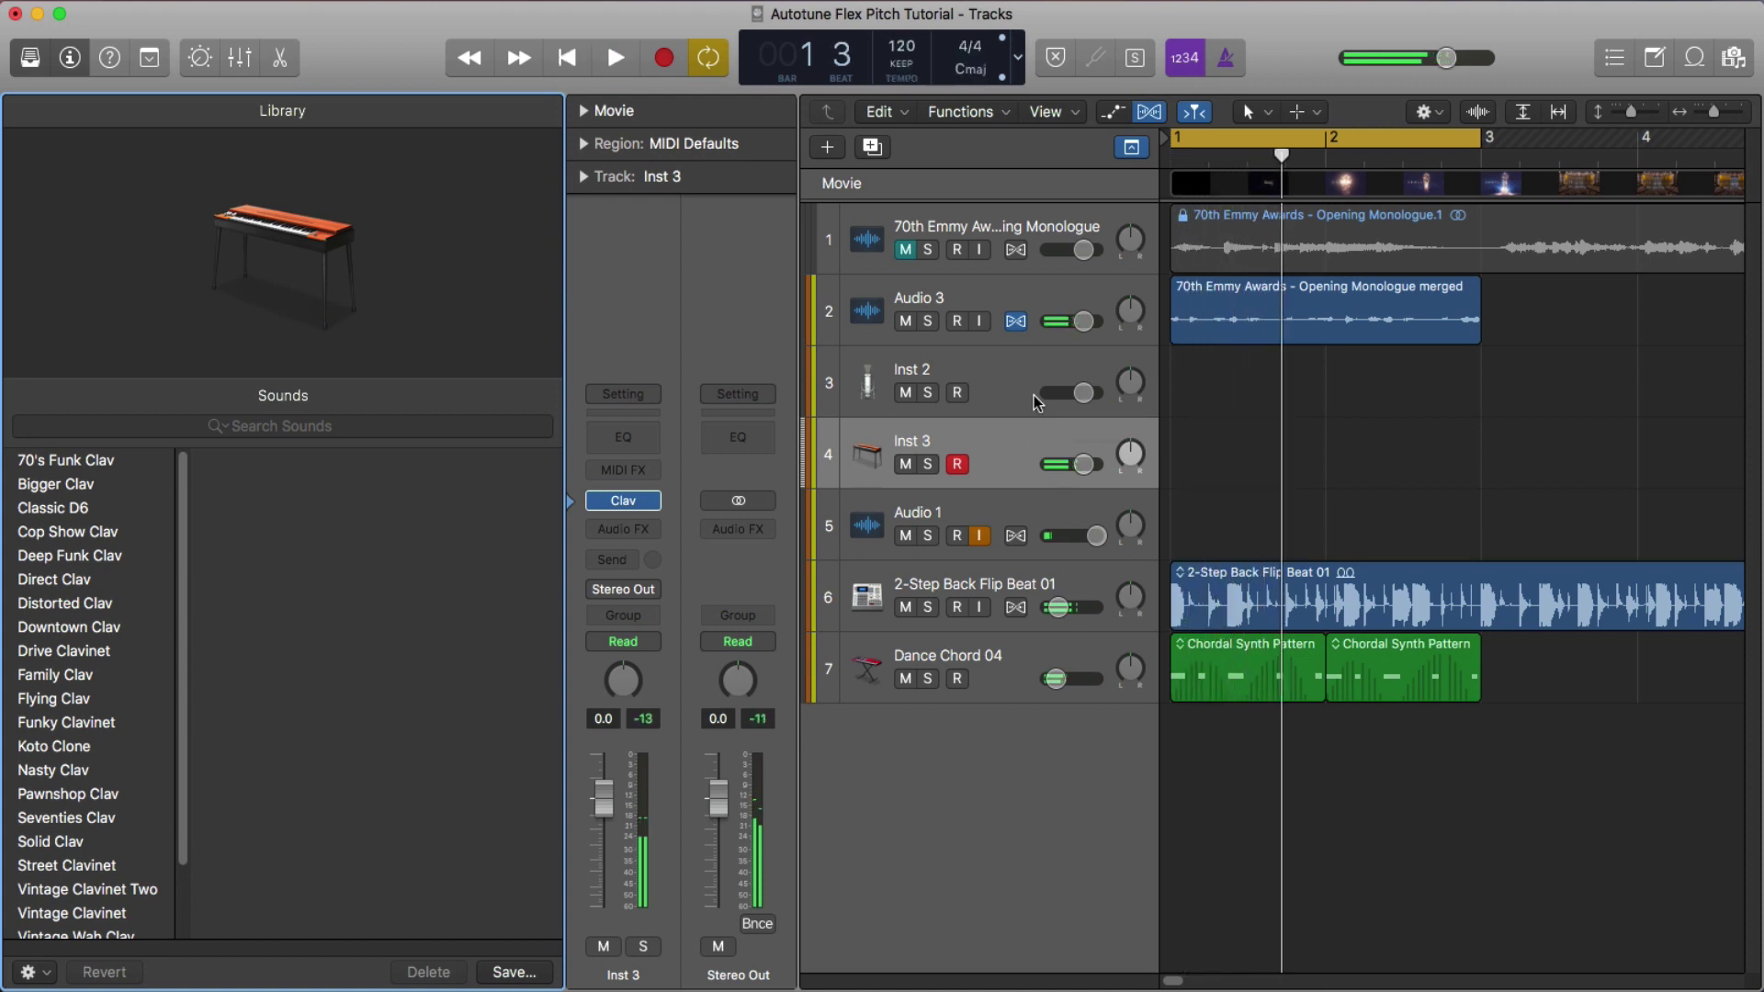
key(space)
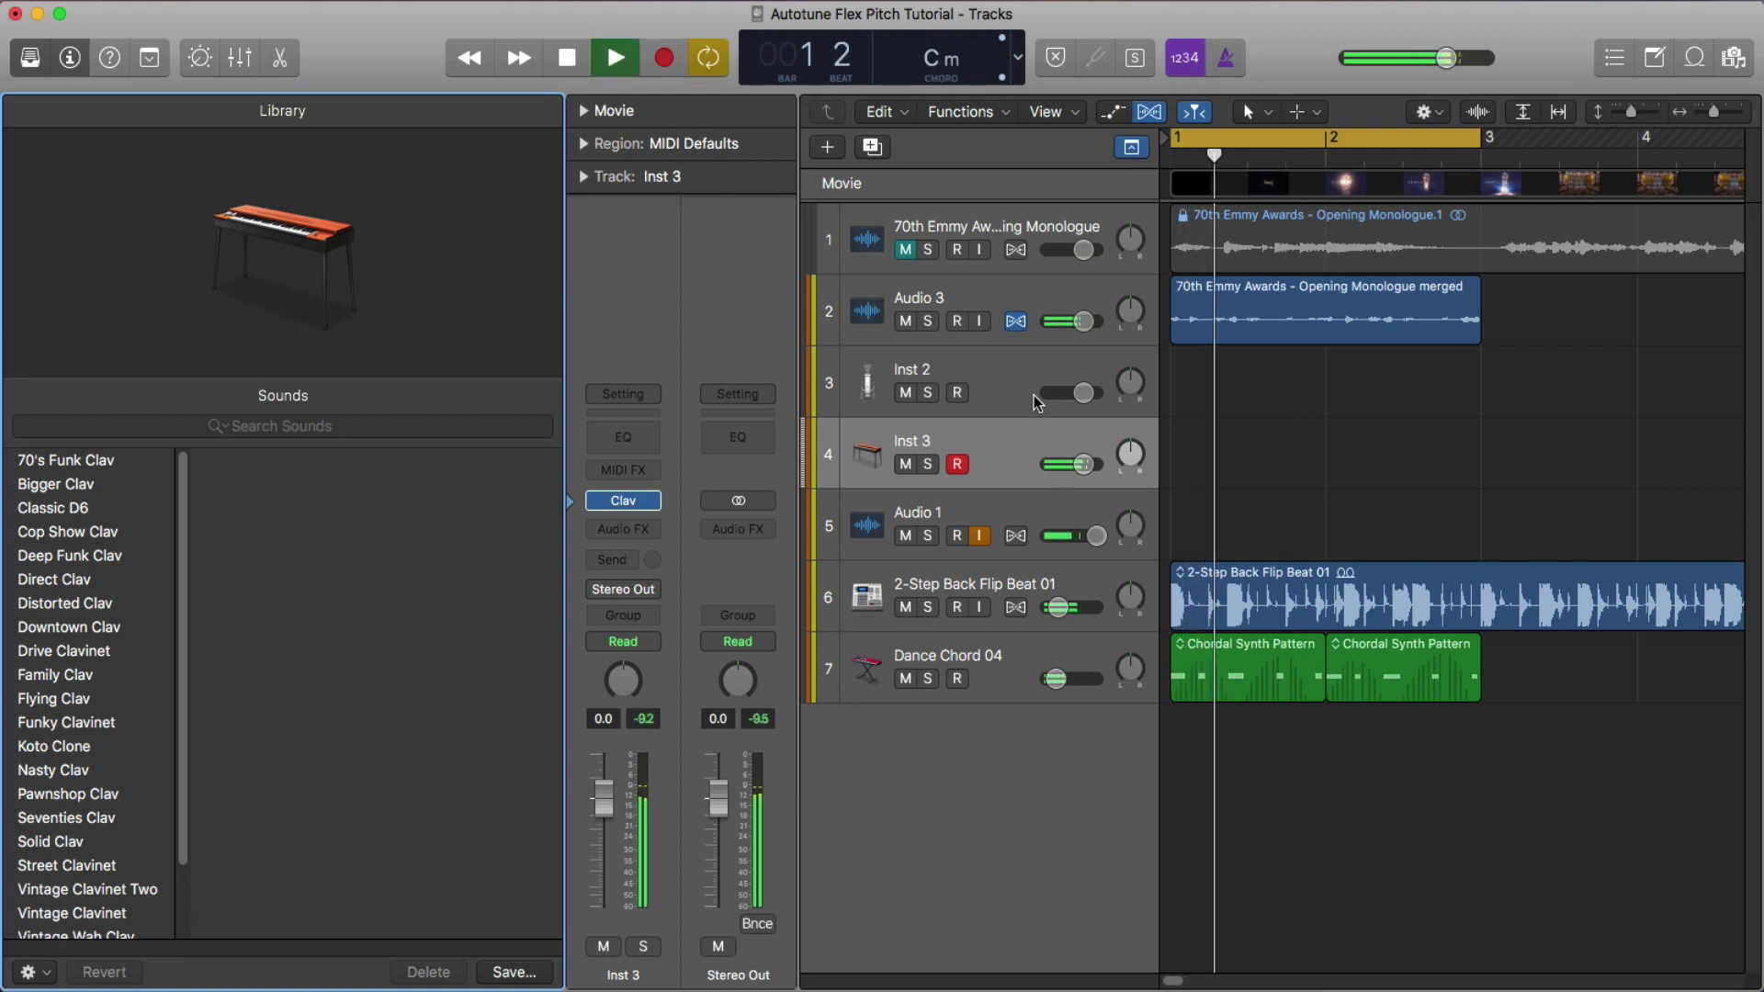
key(space)
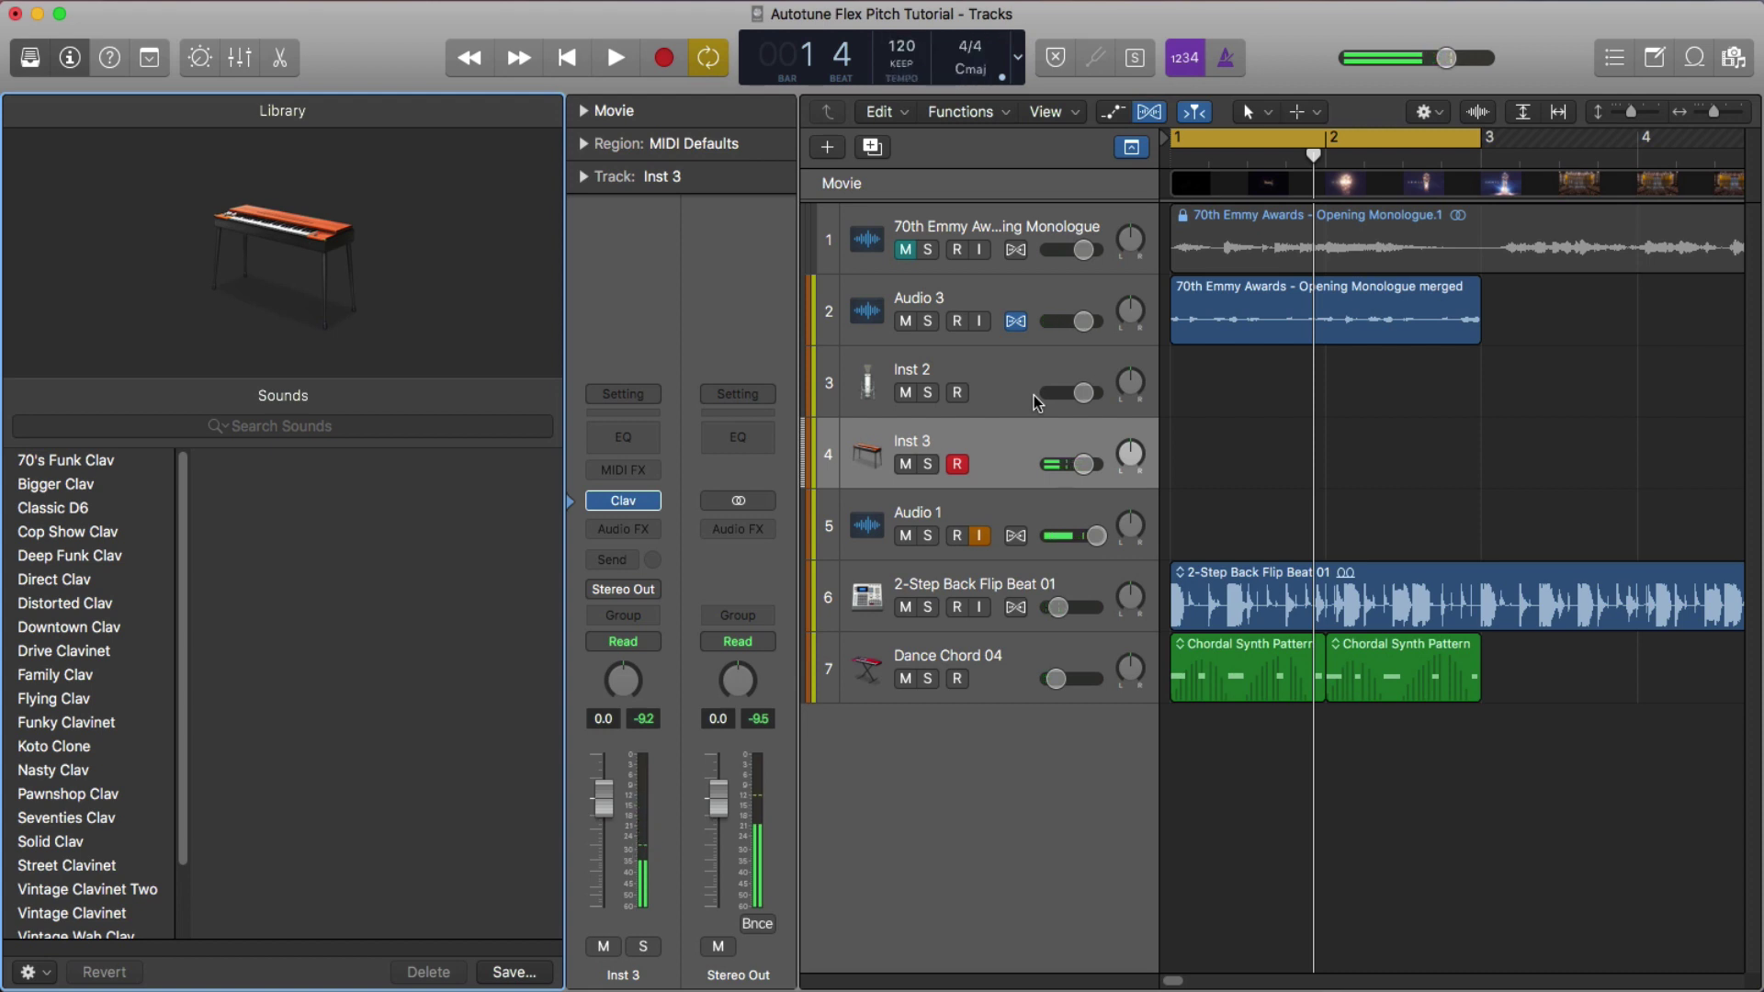
Select the Inst 2 vocoder track and try the same chords on it during playback
click(1036, 403)
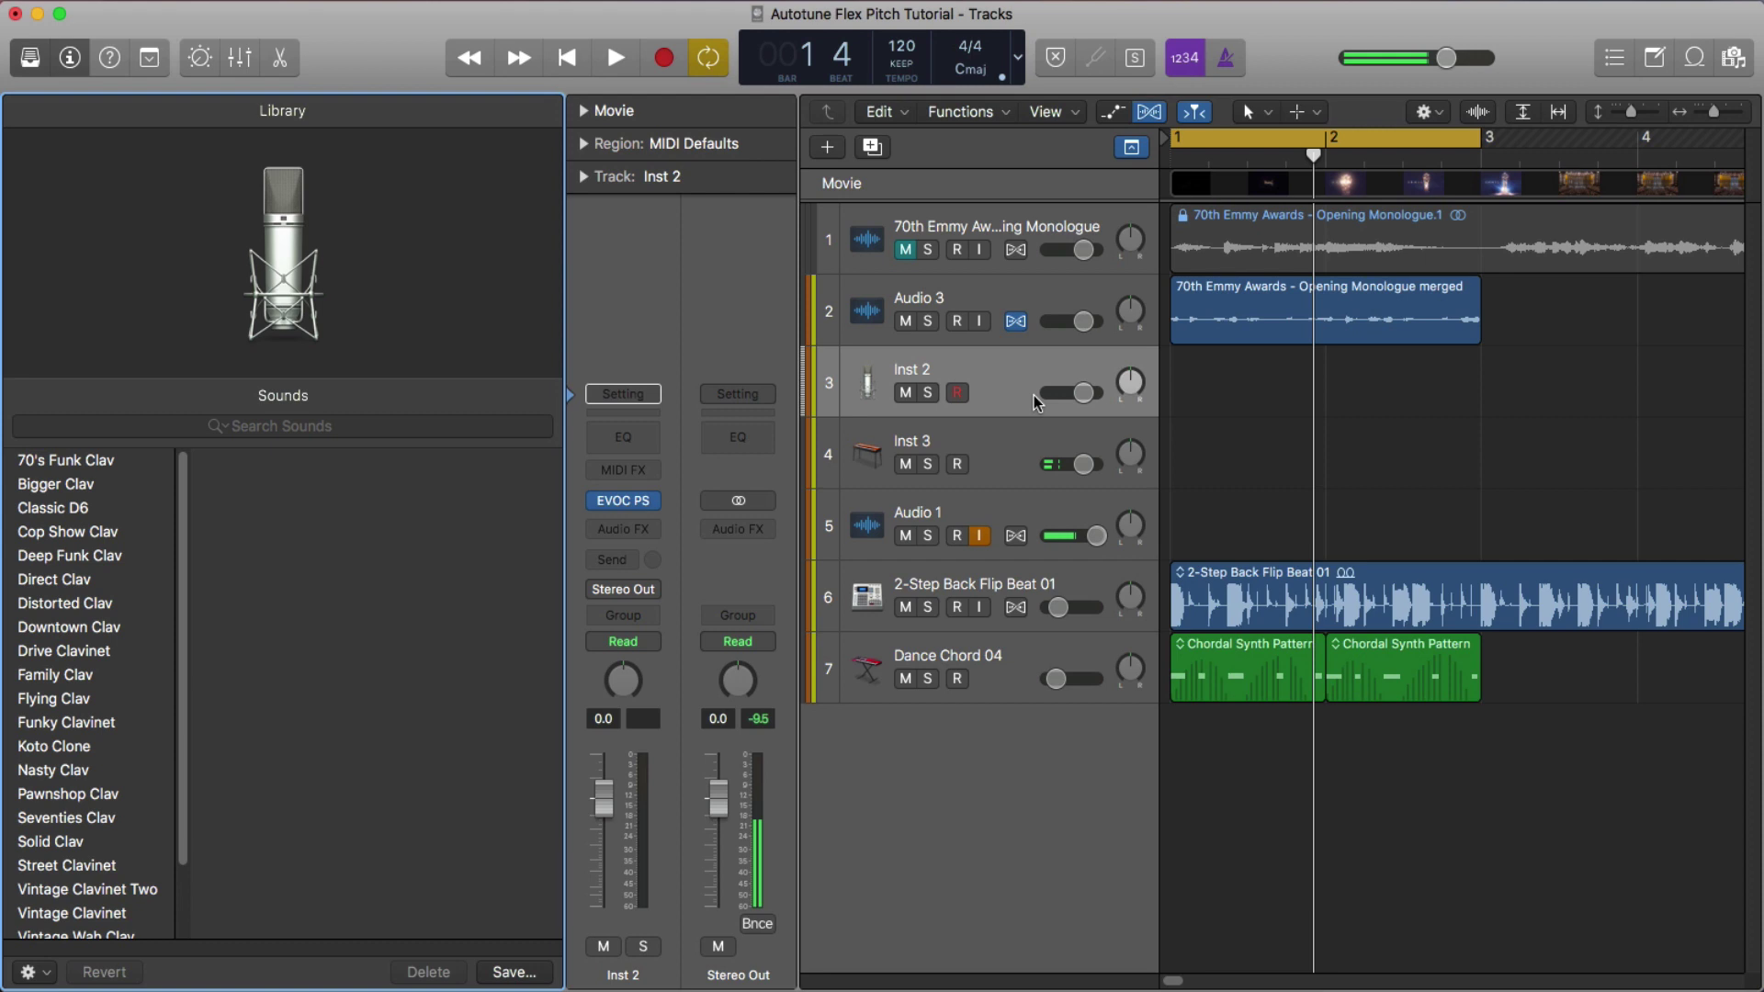
key(space)
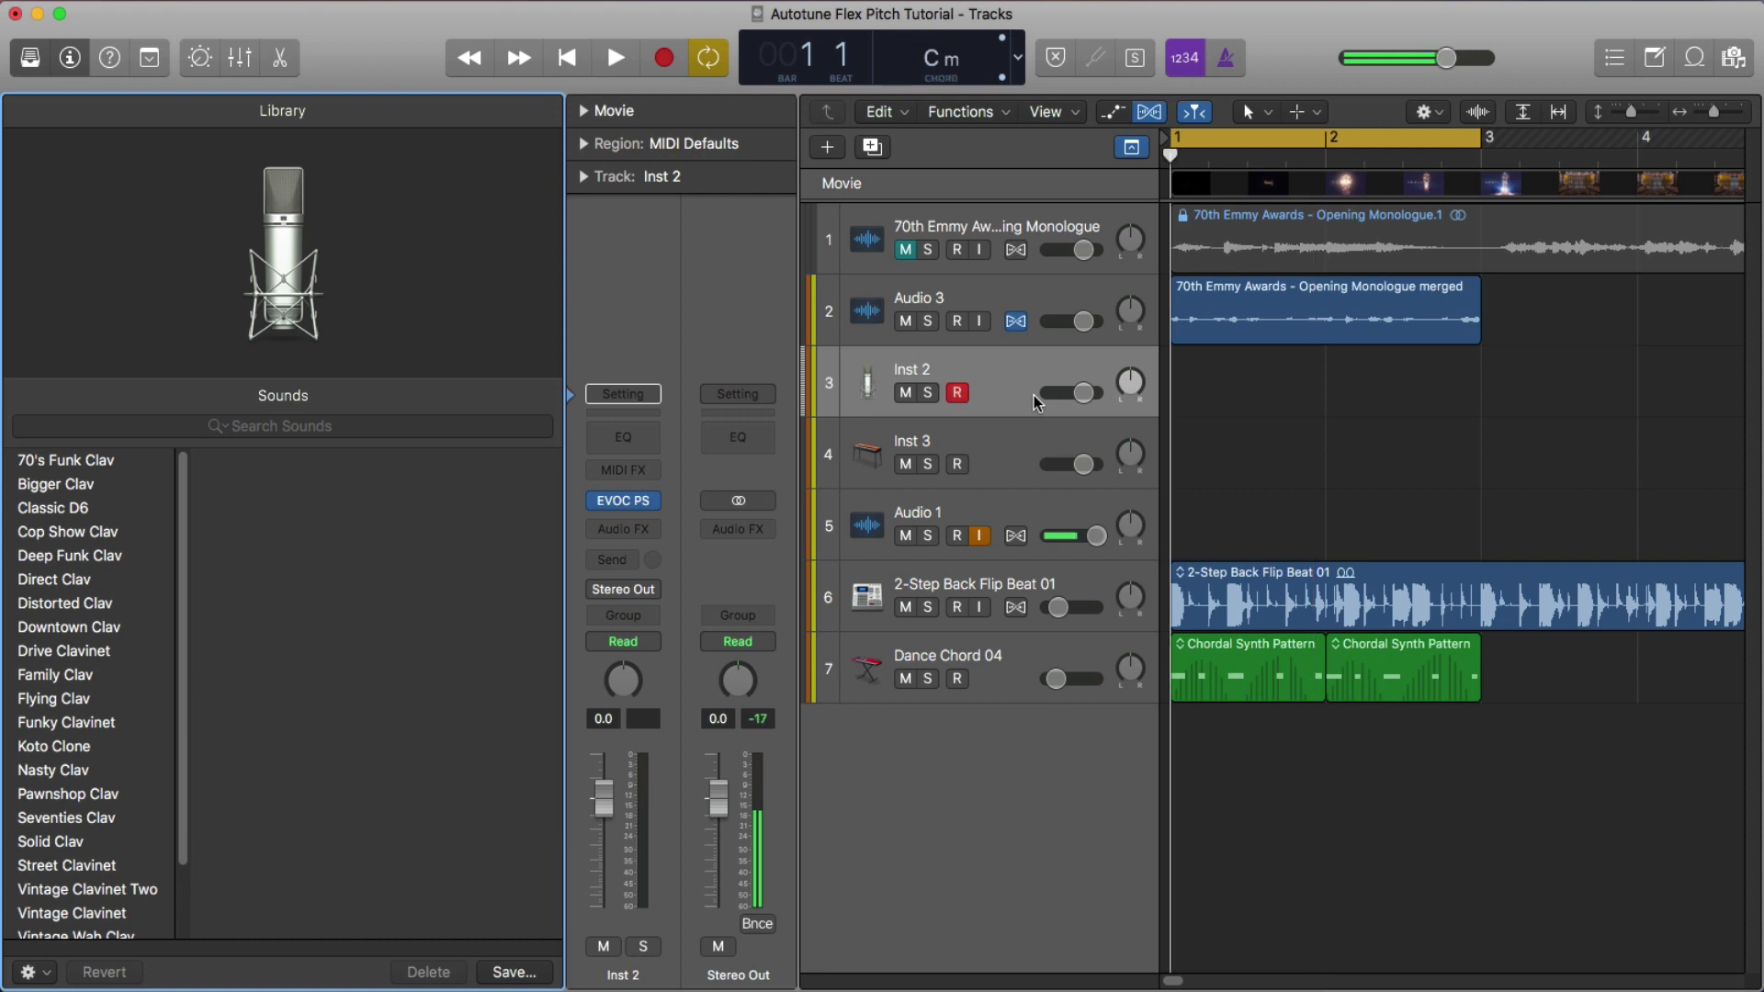
key(space)
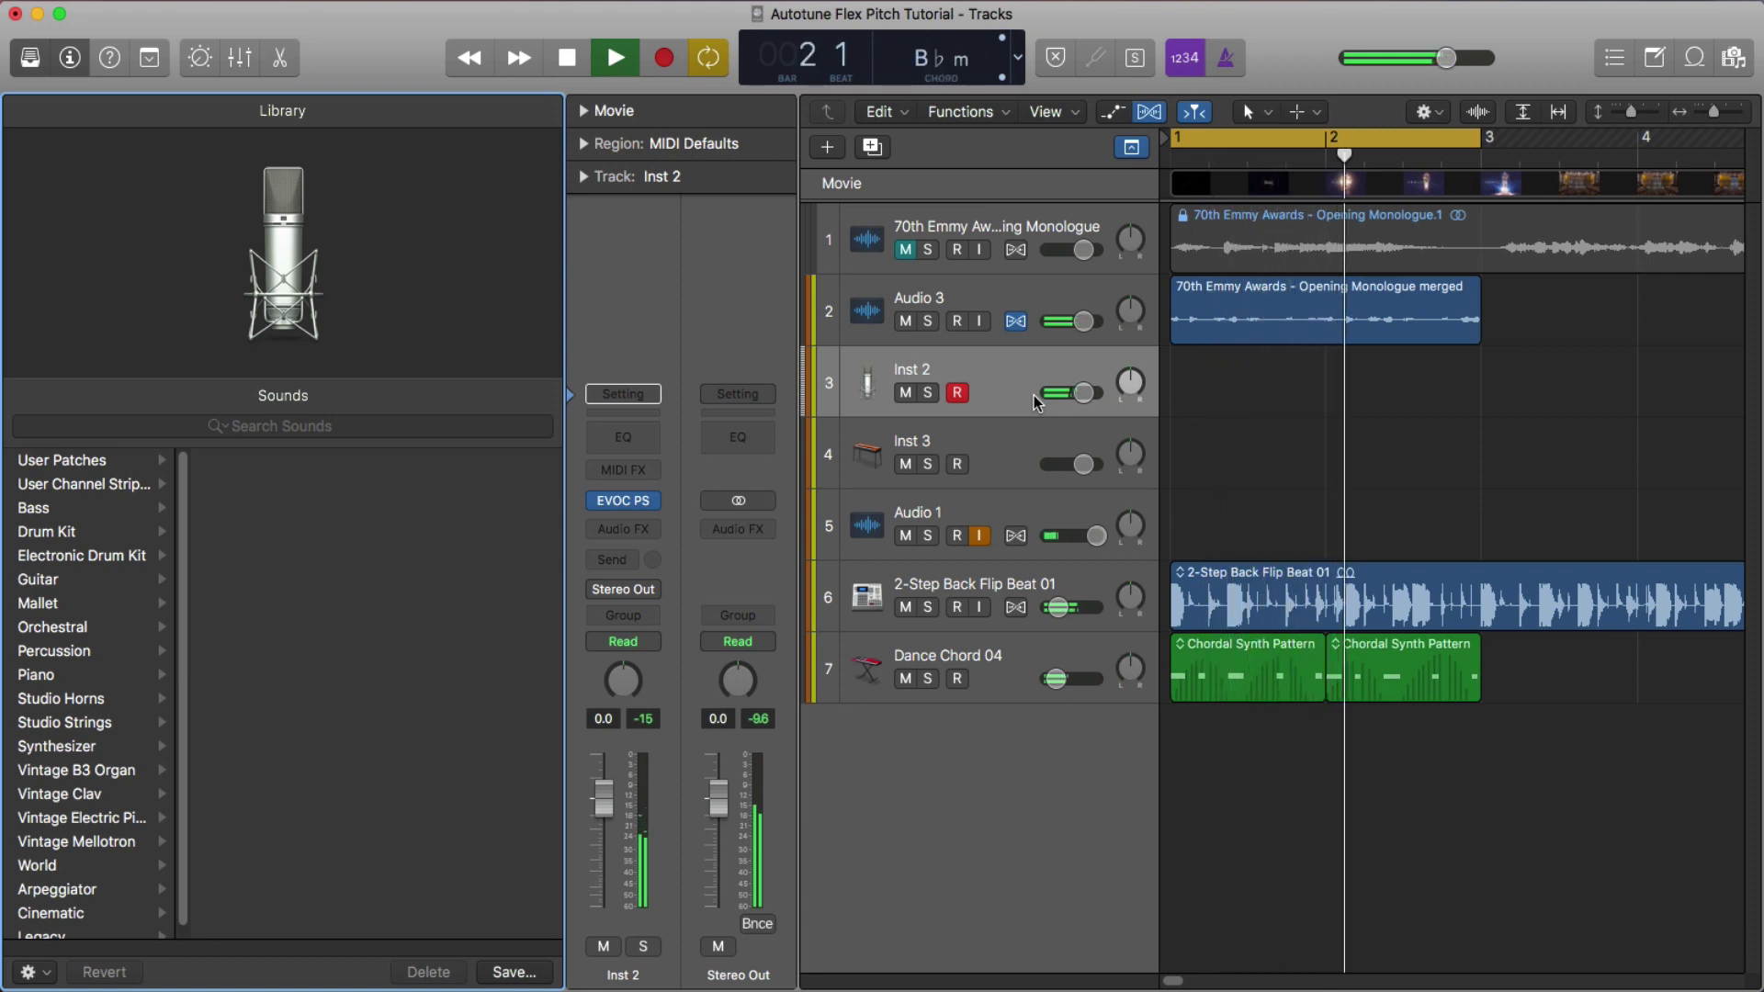
key(space)
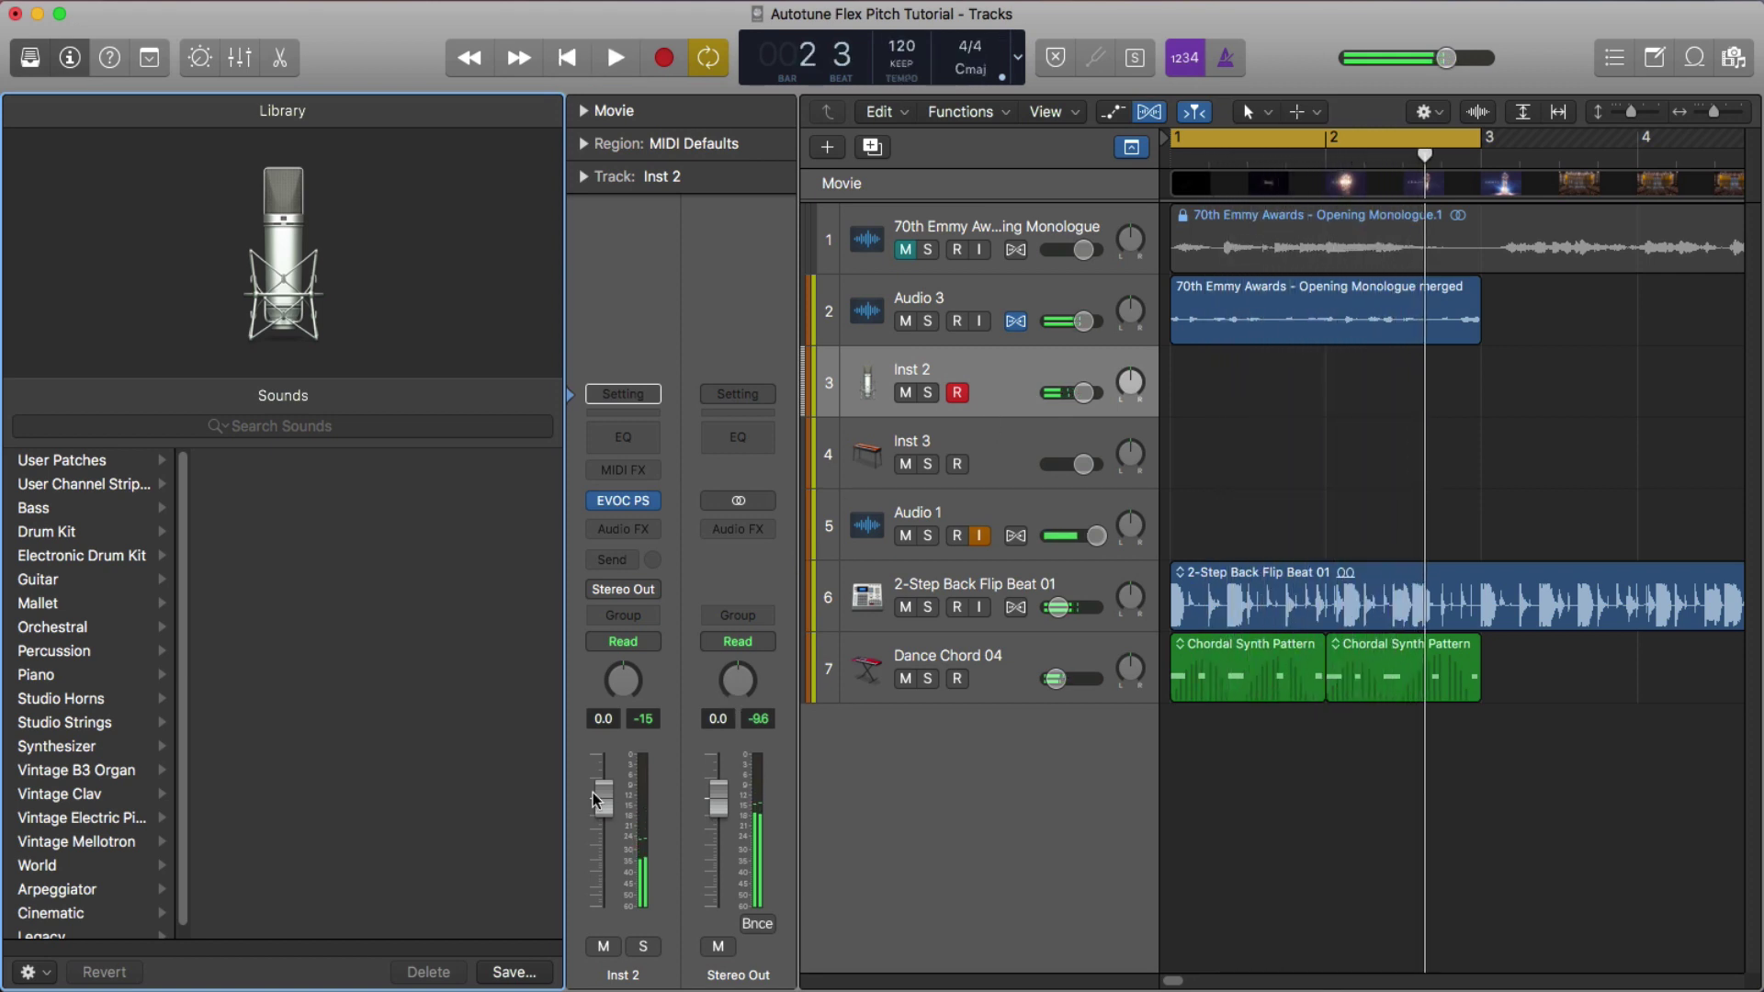
Raise the Inst 2 volume to 3.8 dB, then open its EVOC 20 PolySynth and place the window clear of the tracks
drag(604, 797, 604, 770)
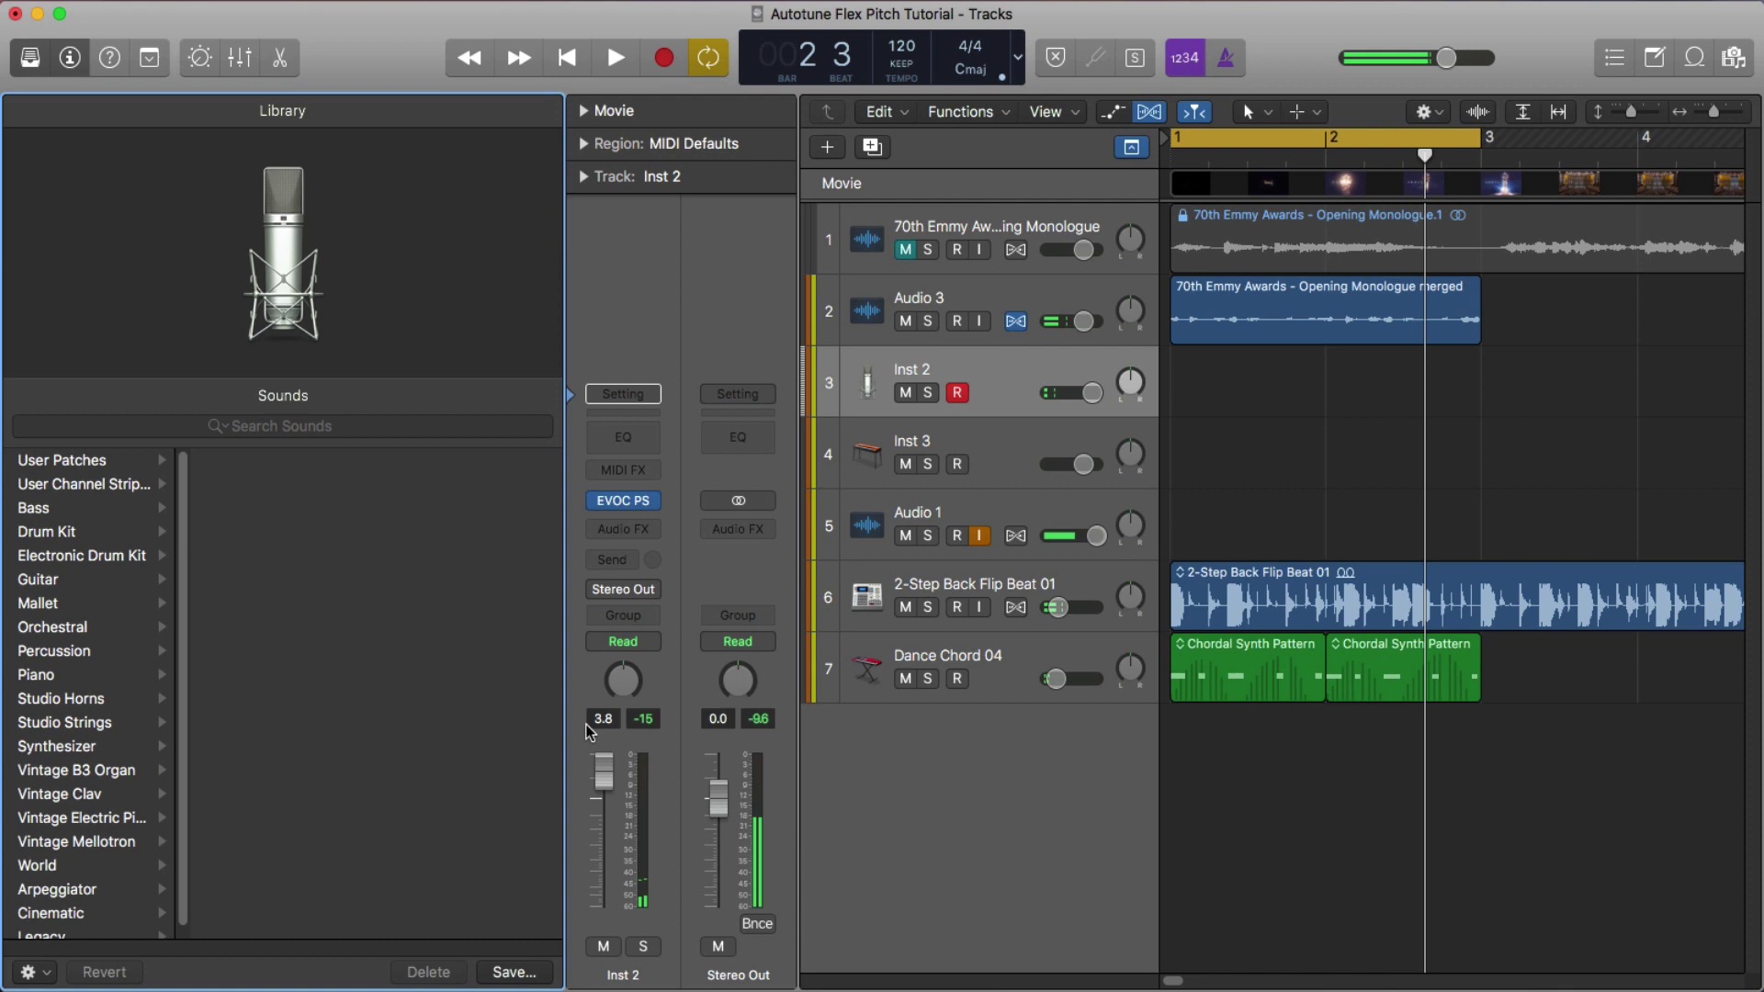
click(623, 501)
drag(838, 411, 733, 403)
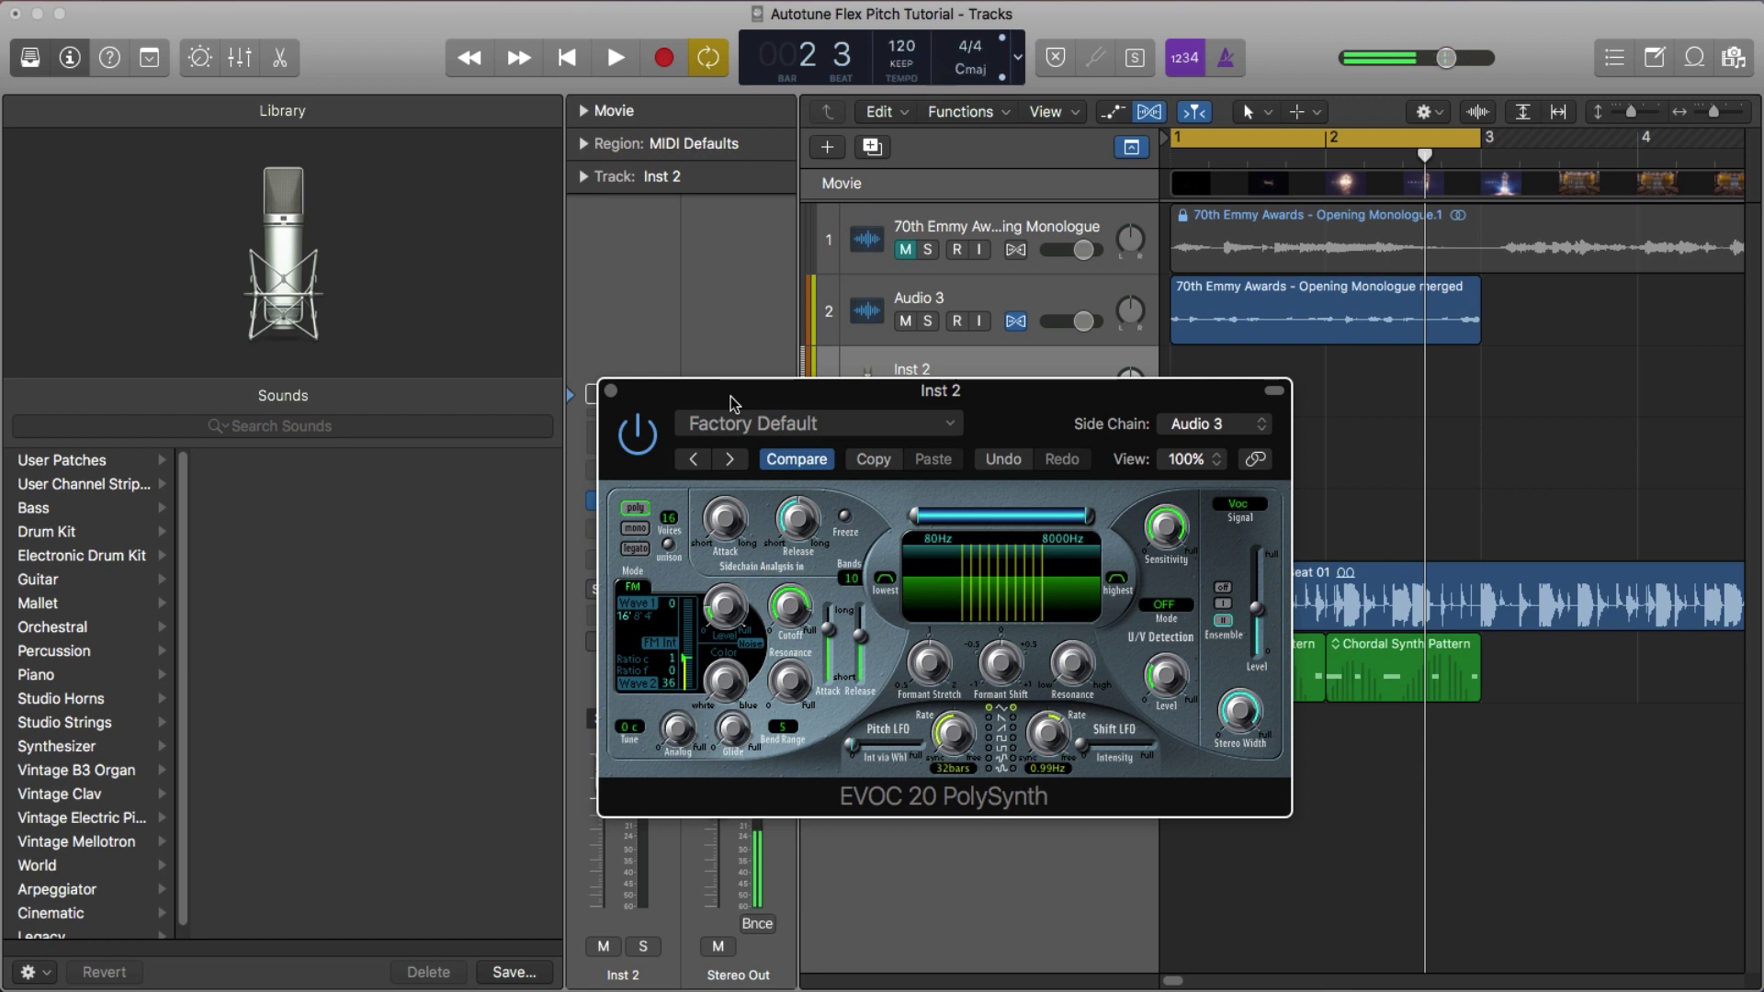
drag(730, 397, 303, 296)
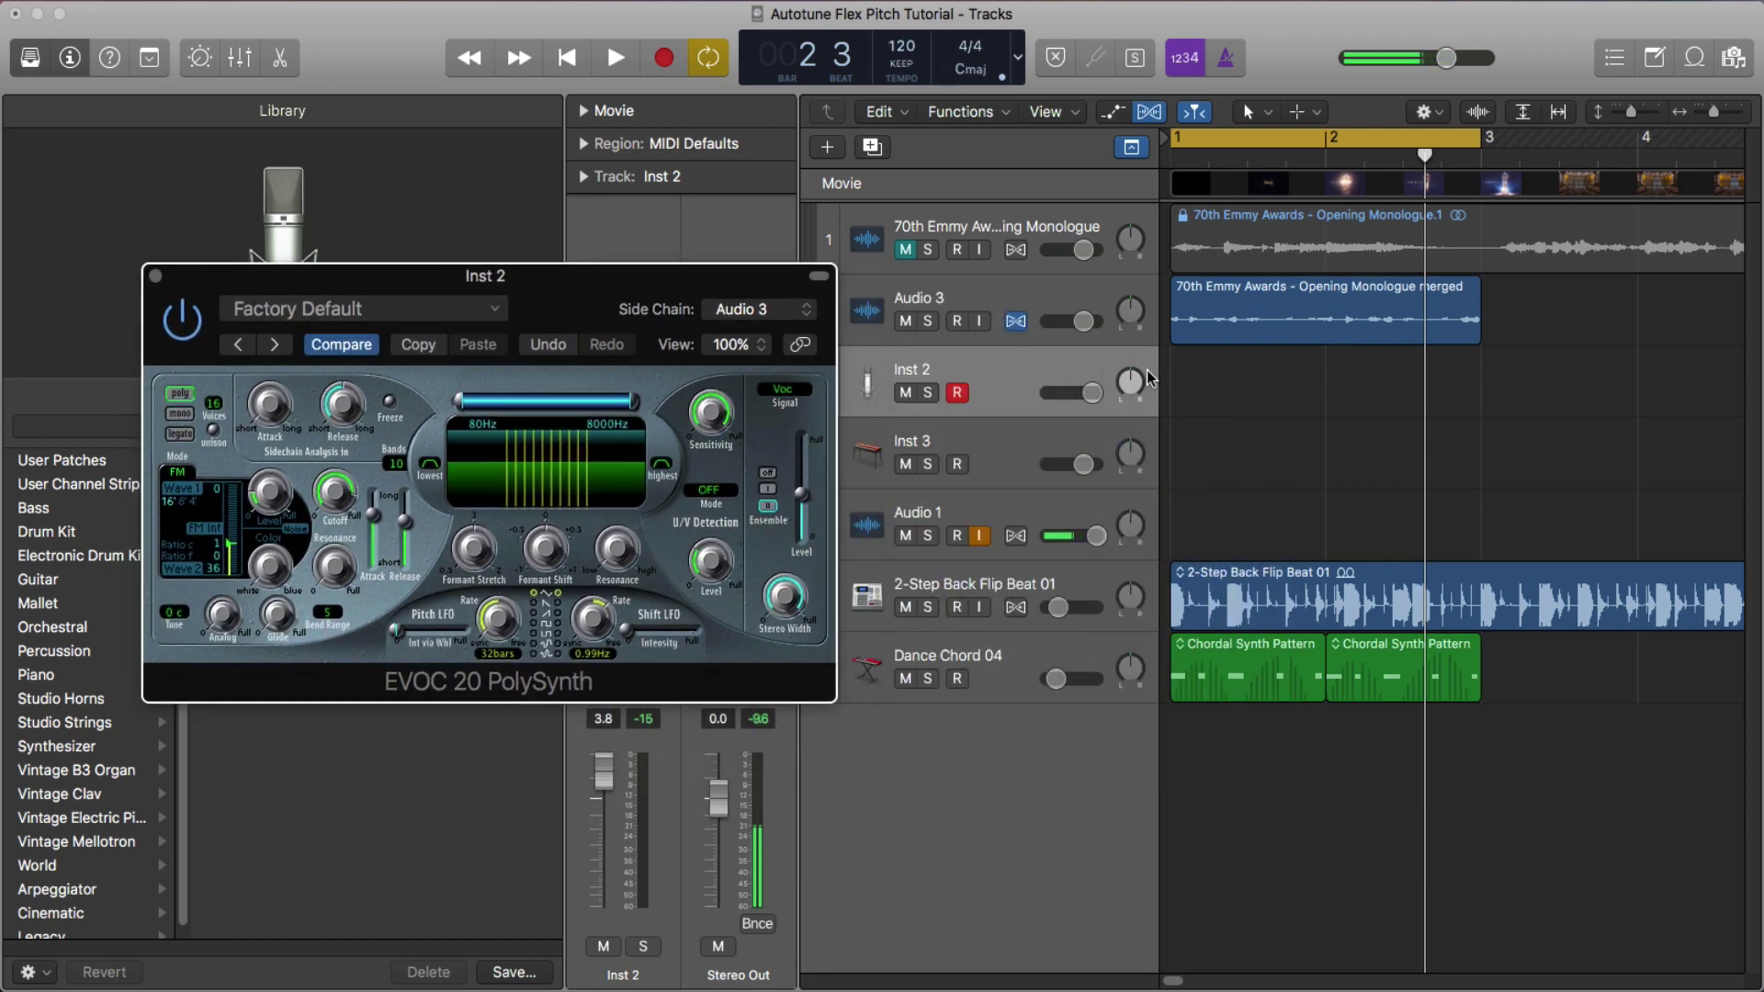
Rehearse the chords in playback, then record a two-bar, two-chord part on the Inst 2 vocoder track
key(space)
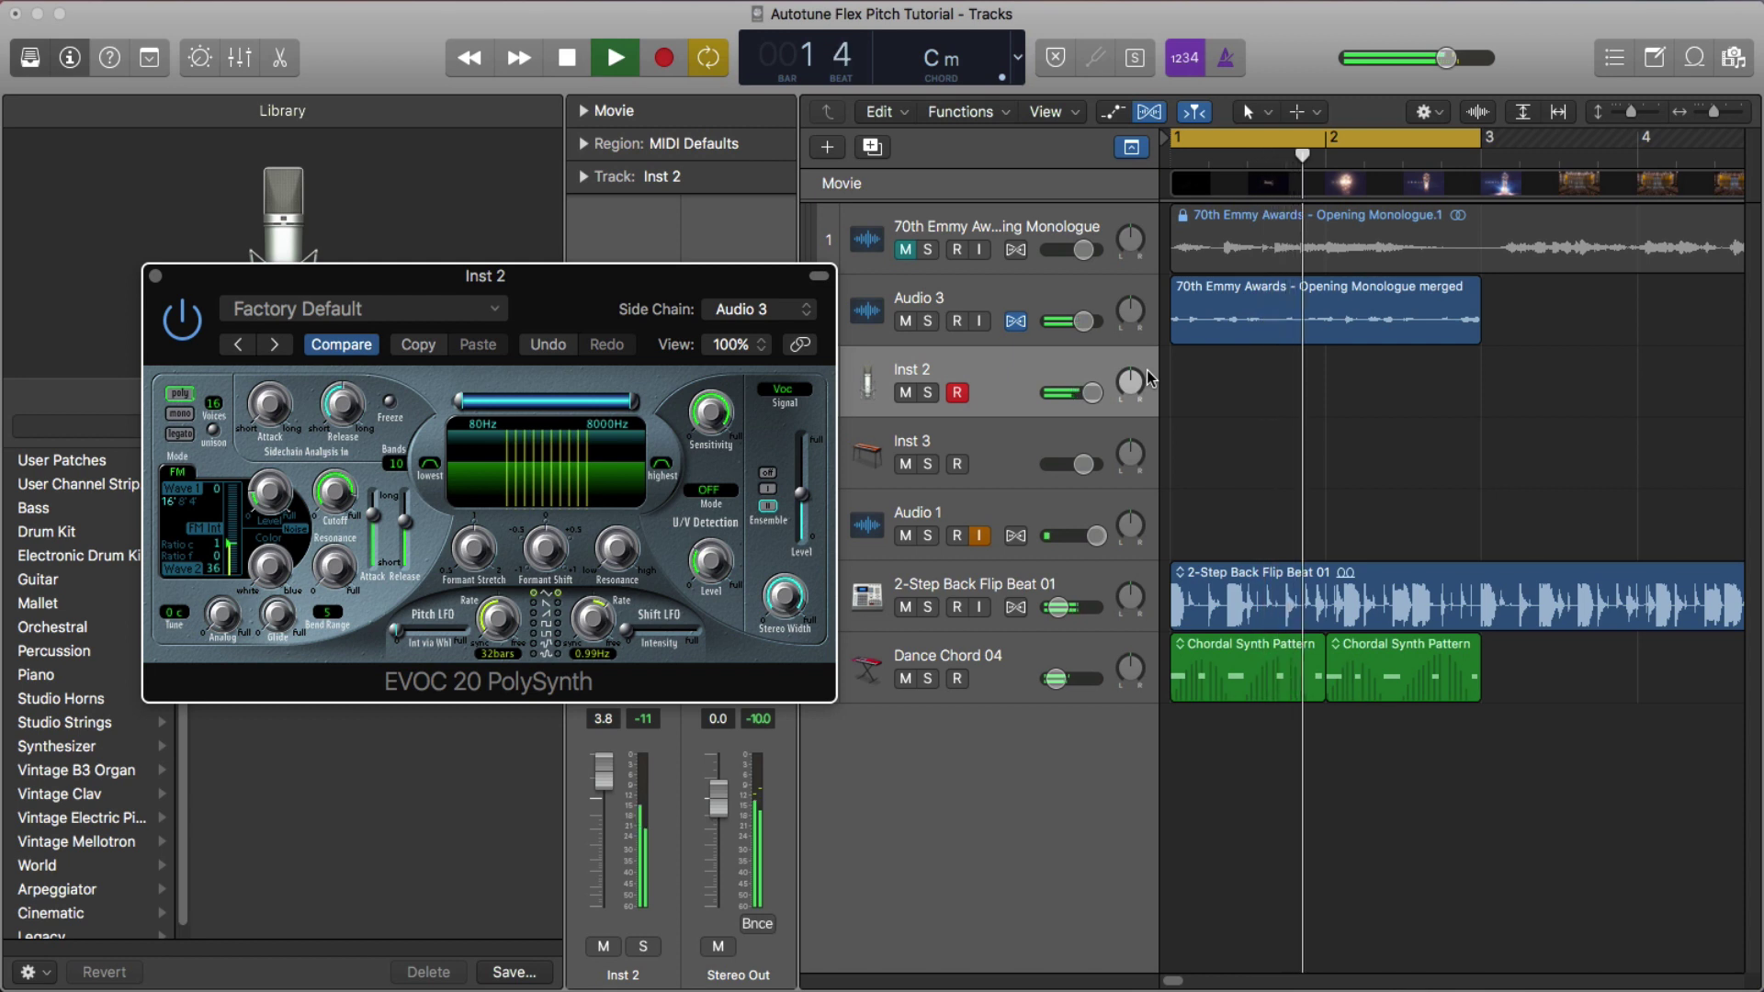
key(space)
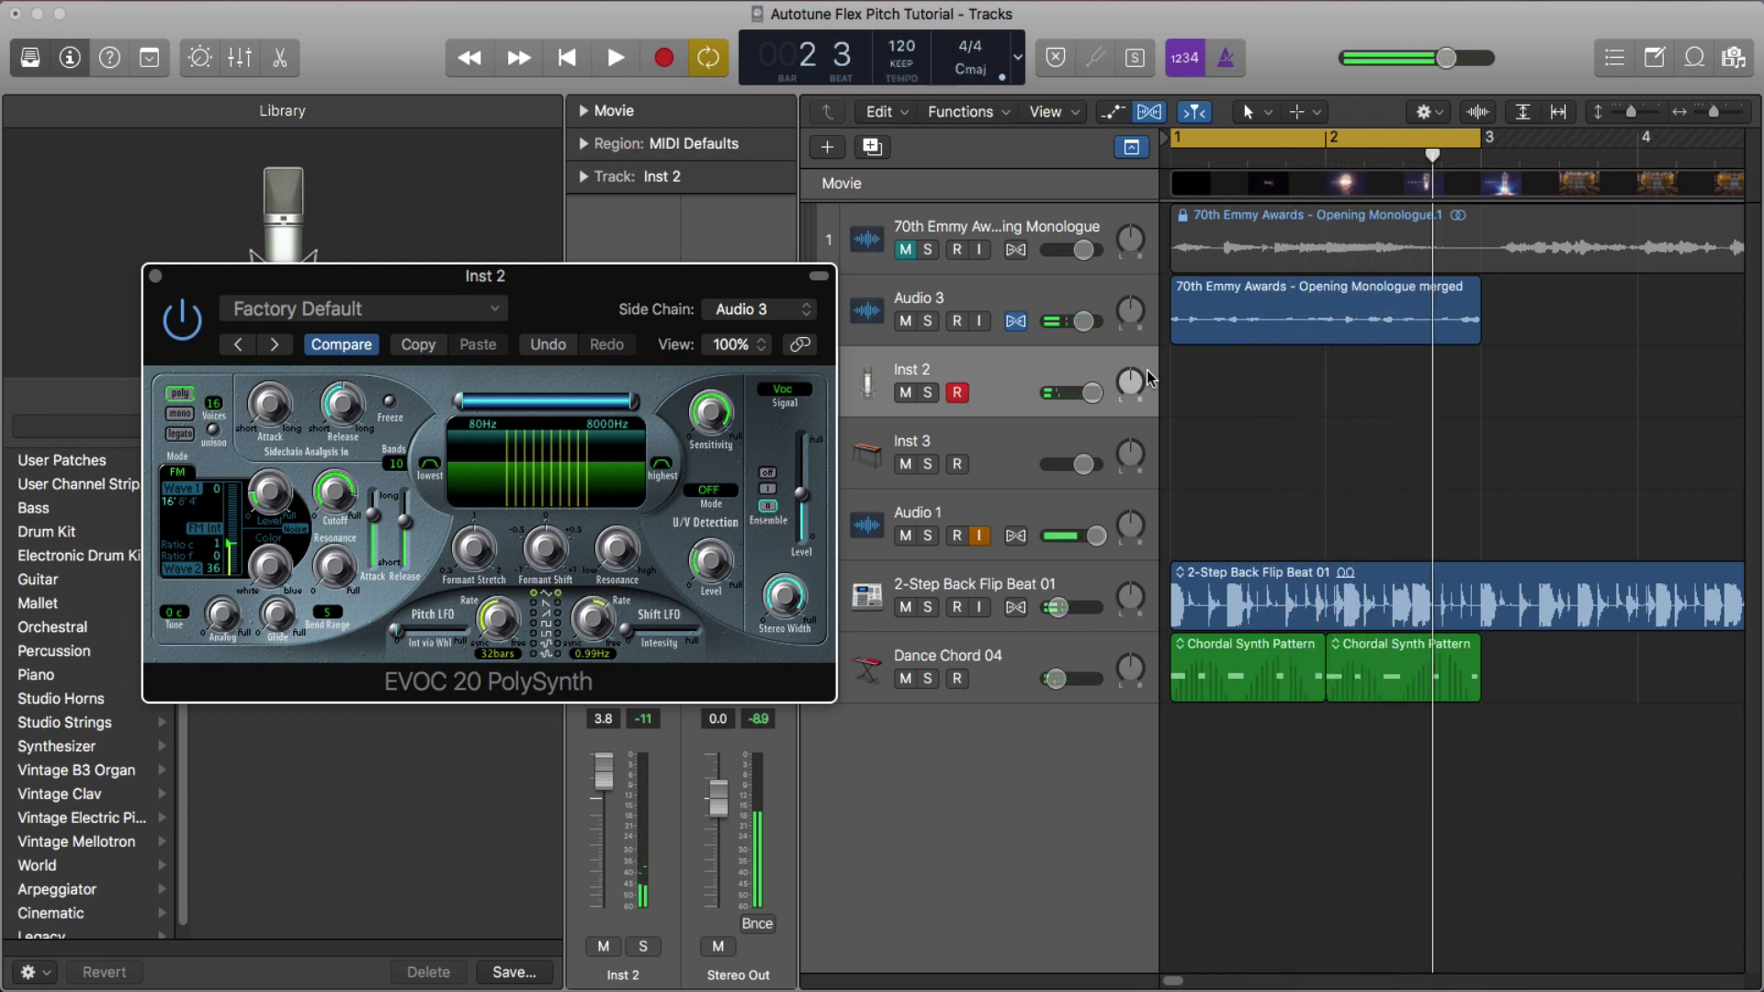
key(r)
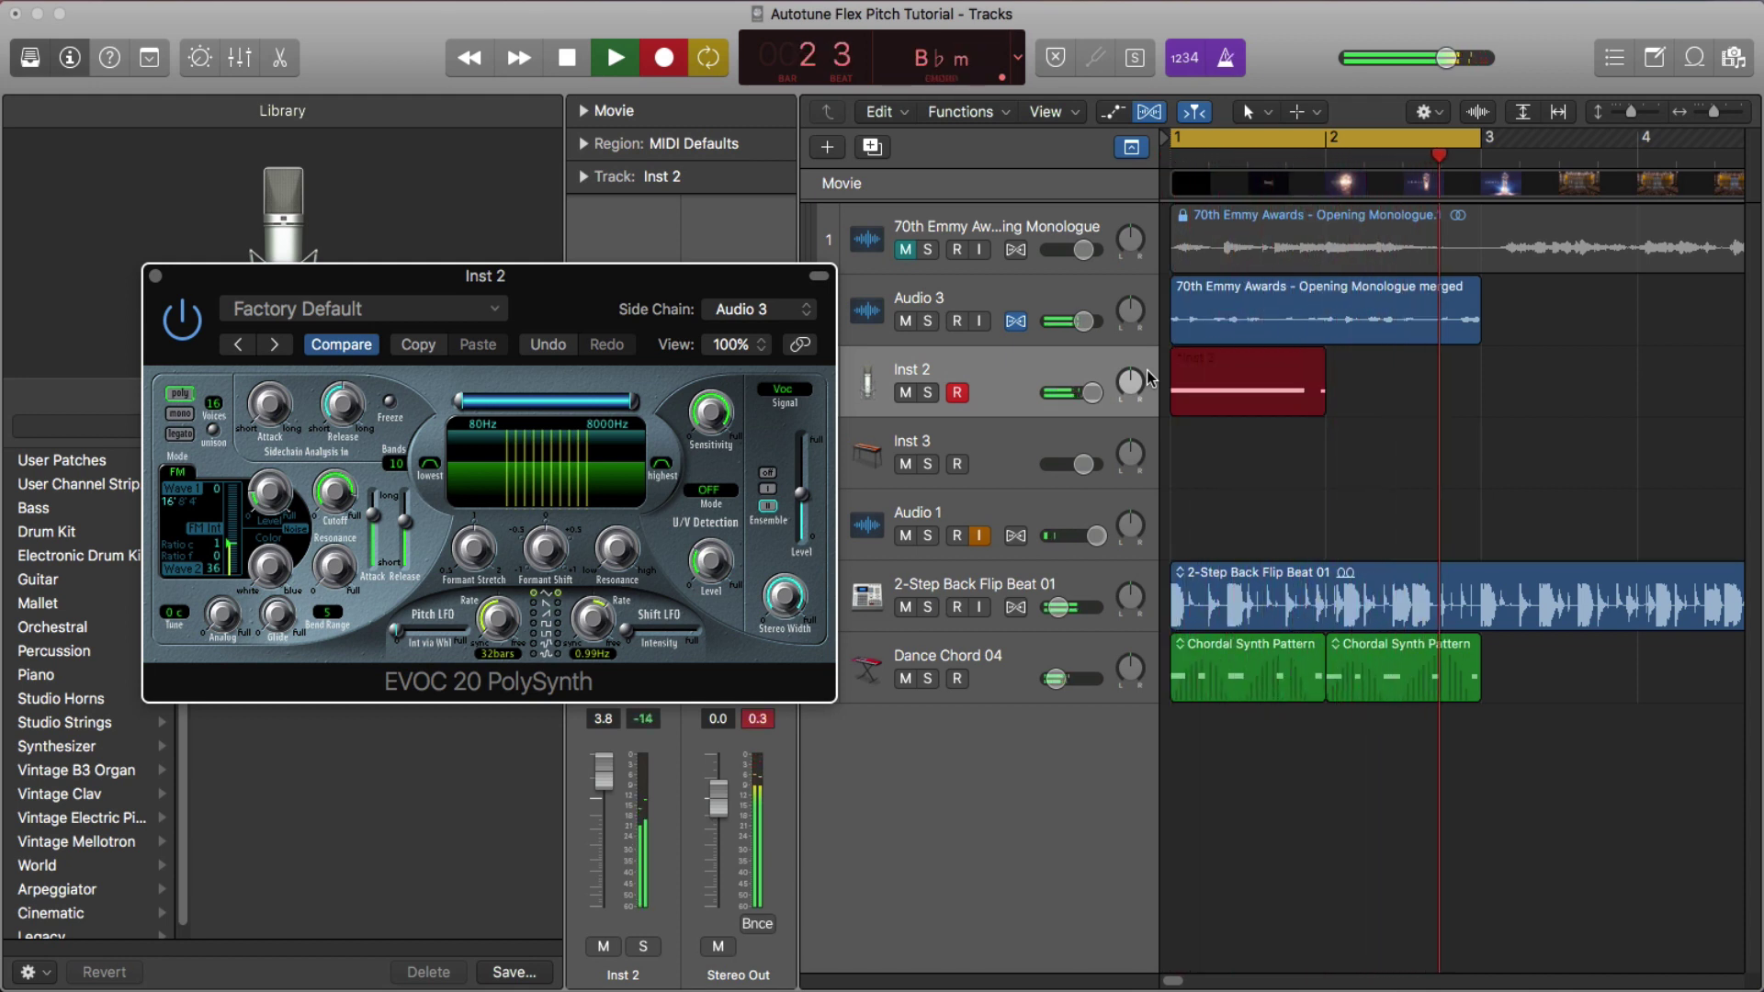
key(space)
Open the recorded Inst 2 region in the Piano Roll and move the second chord's three notes slightly later, onto bar 2
click(931, 410)
key(p)
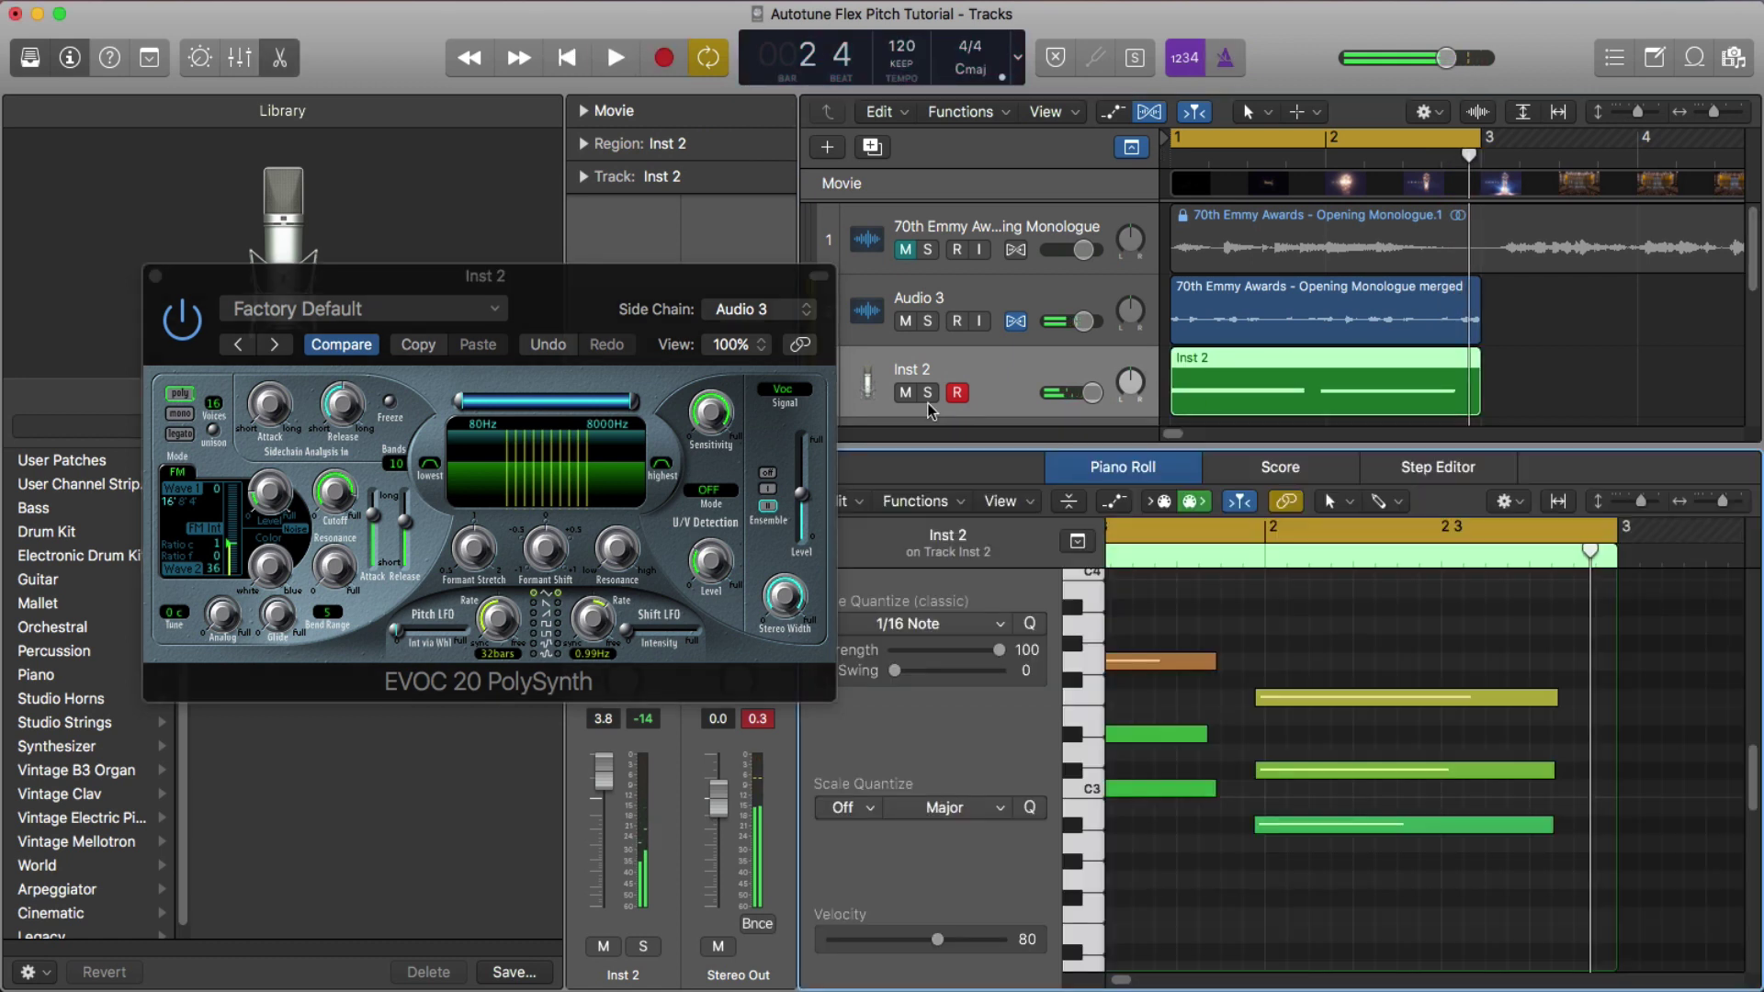
scroll(1300, 623, left, 4)
scroll(1300, 623, down, 5)
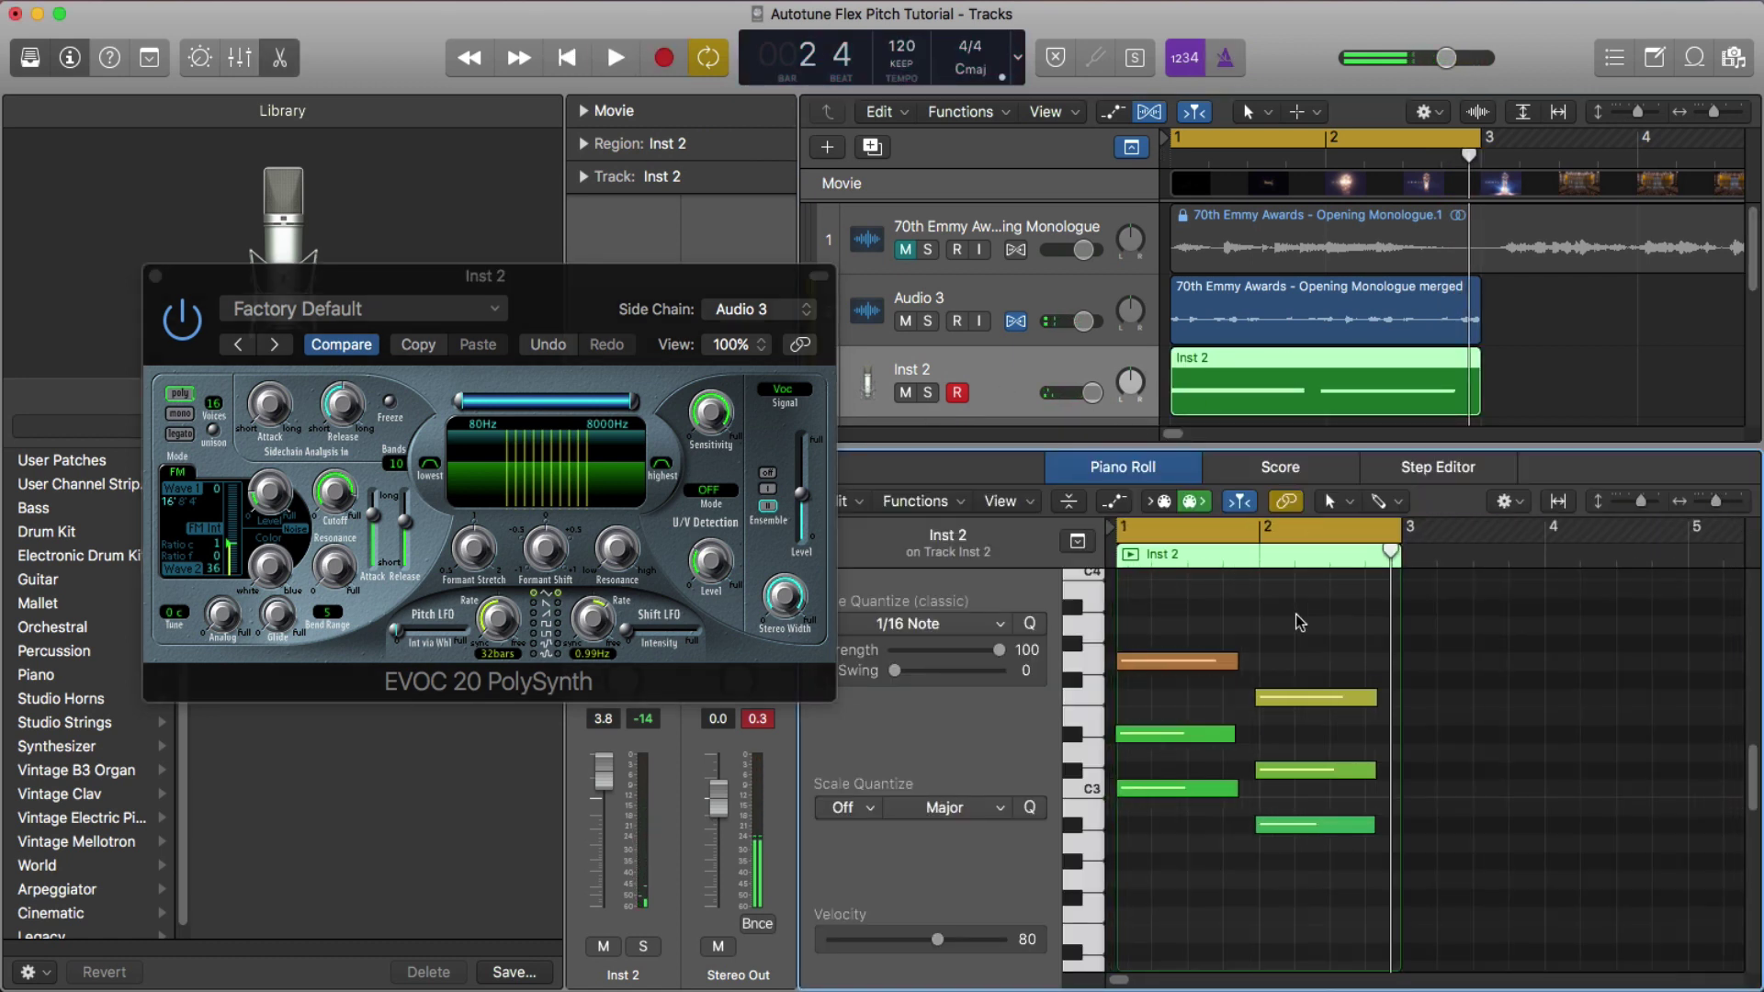
key(super+a)
drag(1305, 662, 1300, 836)
key(alt+Right)
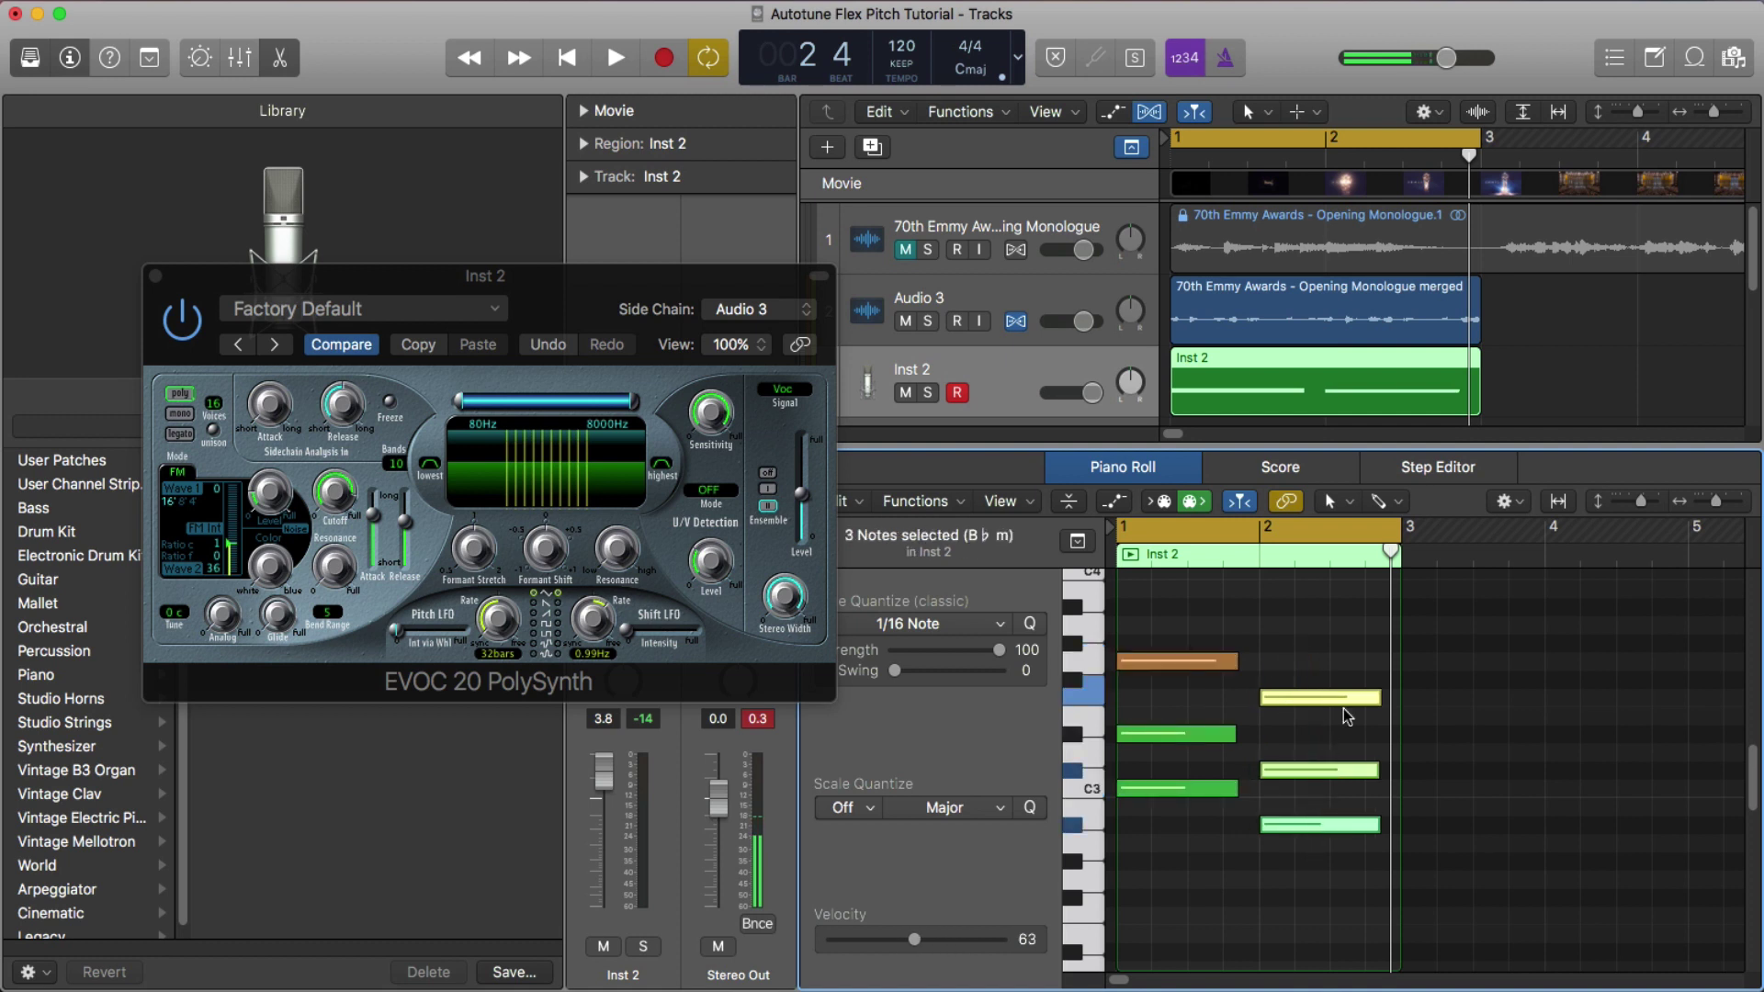
Extend all six chord notes with Force Legato, keeping the chord notes, and close the Piano Roll
click(1346, 637)
key(super+a)
key(shift+backslash)
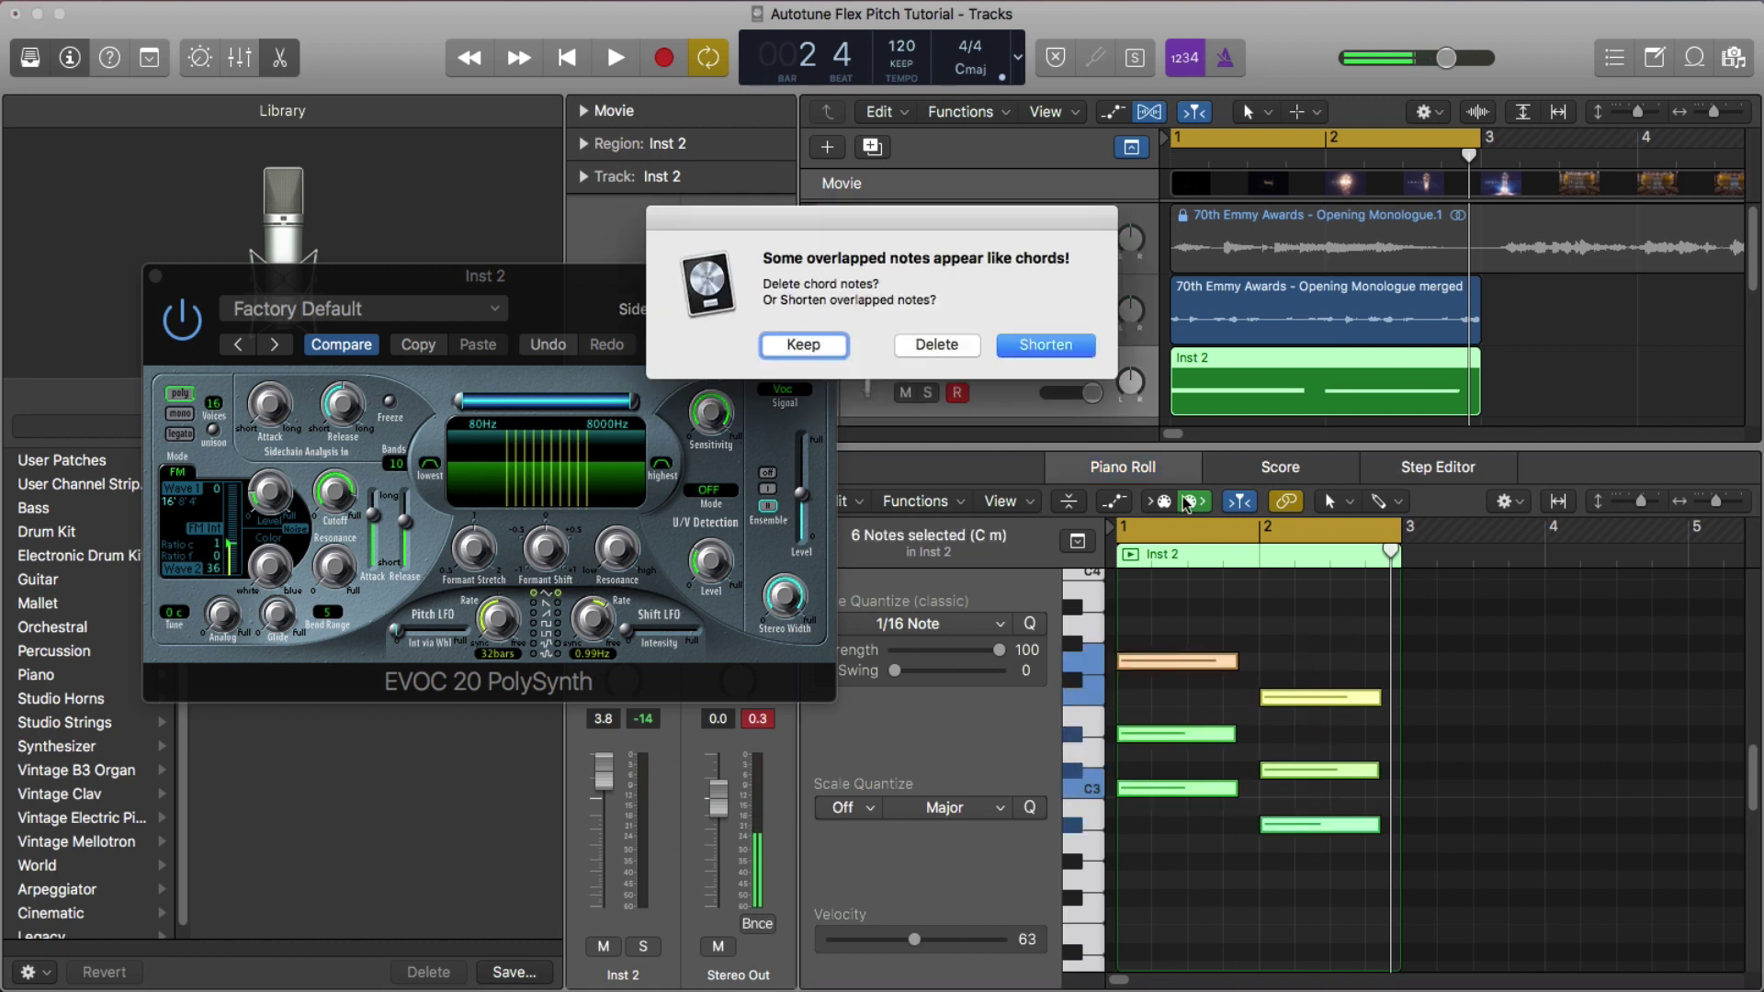
click(838, 353)
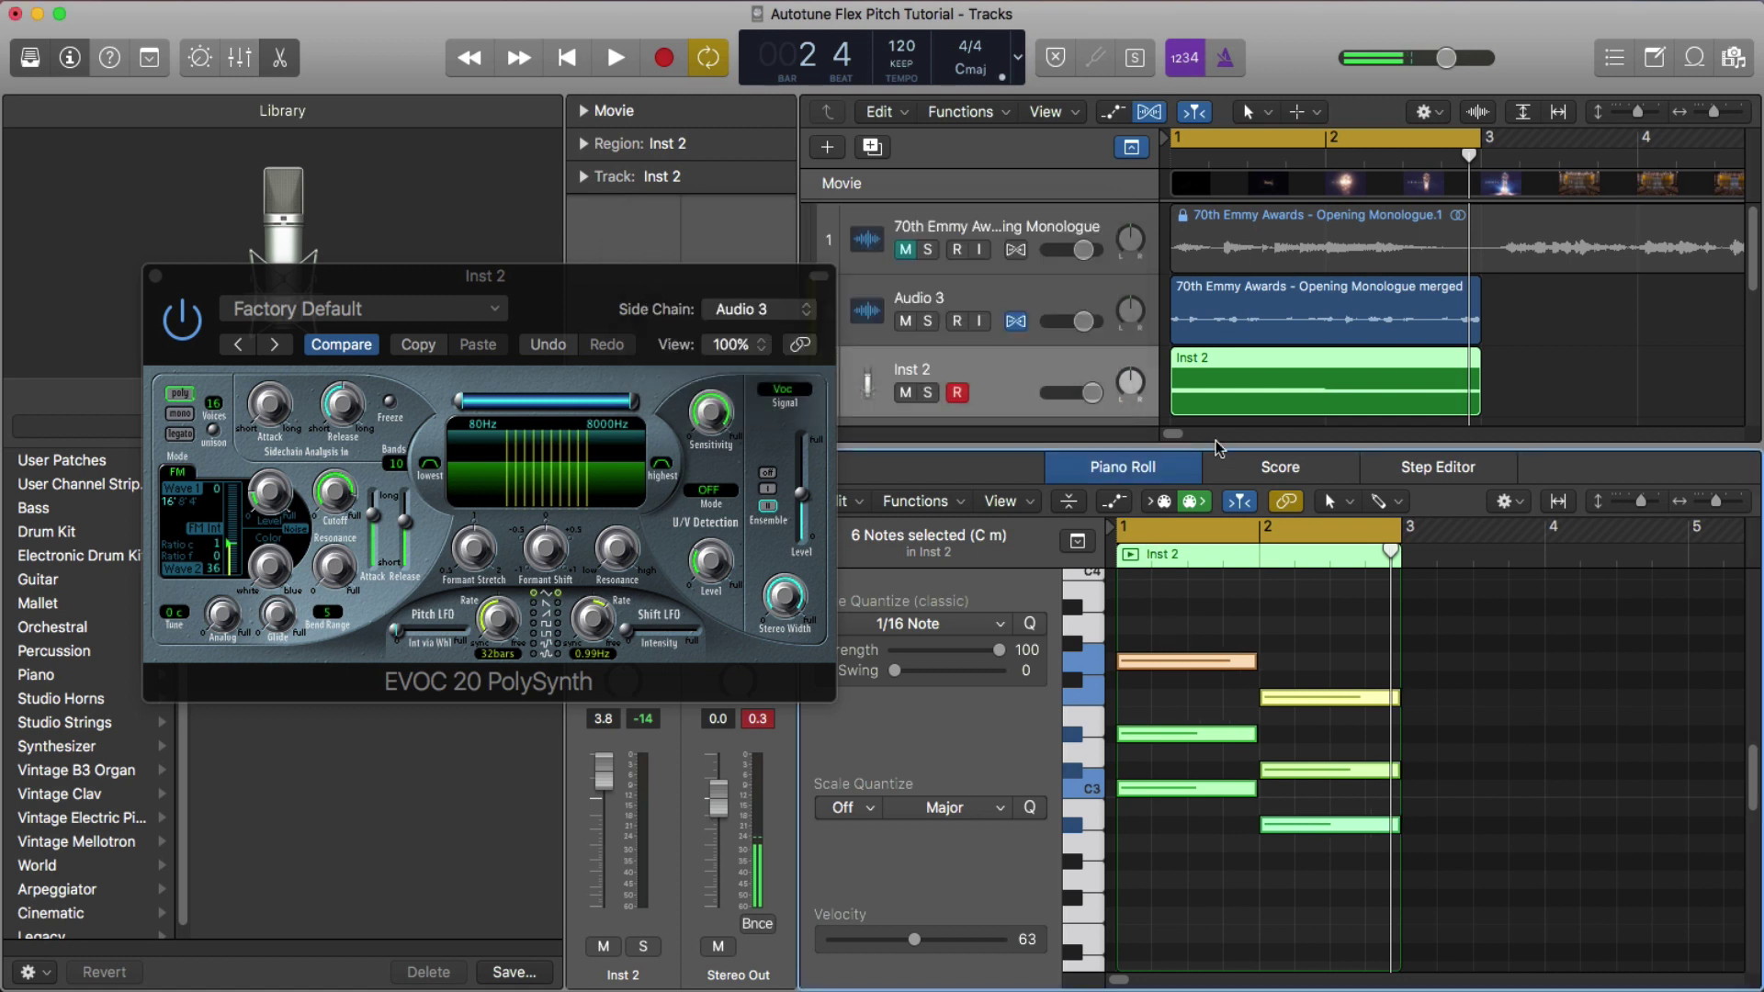
click(1151, 469)
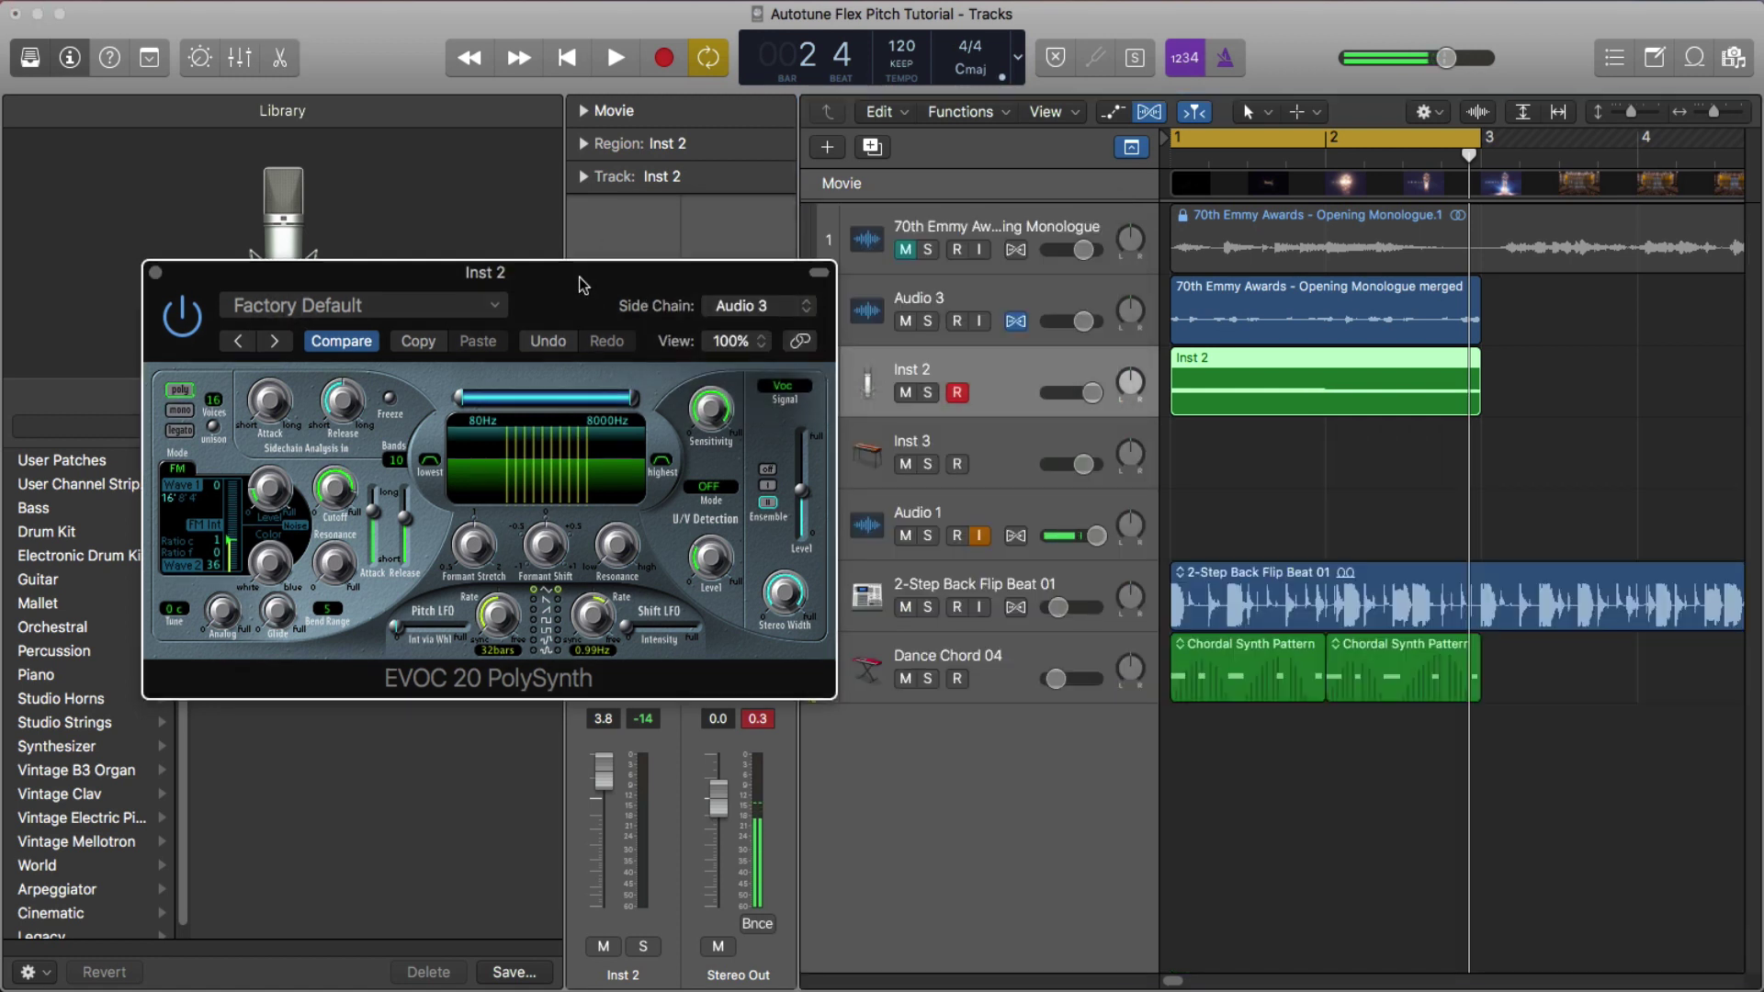
Load the Atmospheric Pad setting from the Vintage Vocoder presets into the EVOC 20 PolySynth on Inst 2
drag(582, 320, 530, 217)
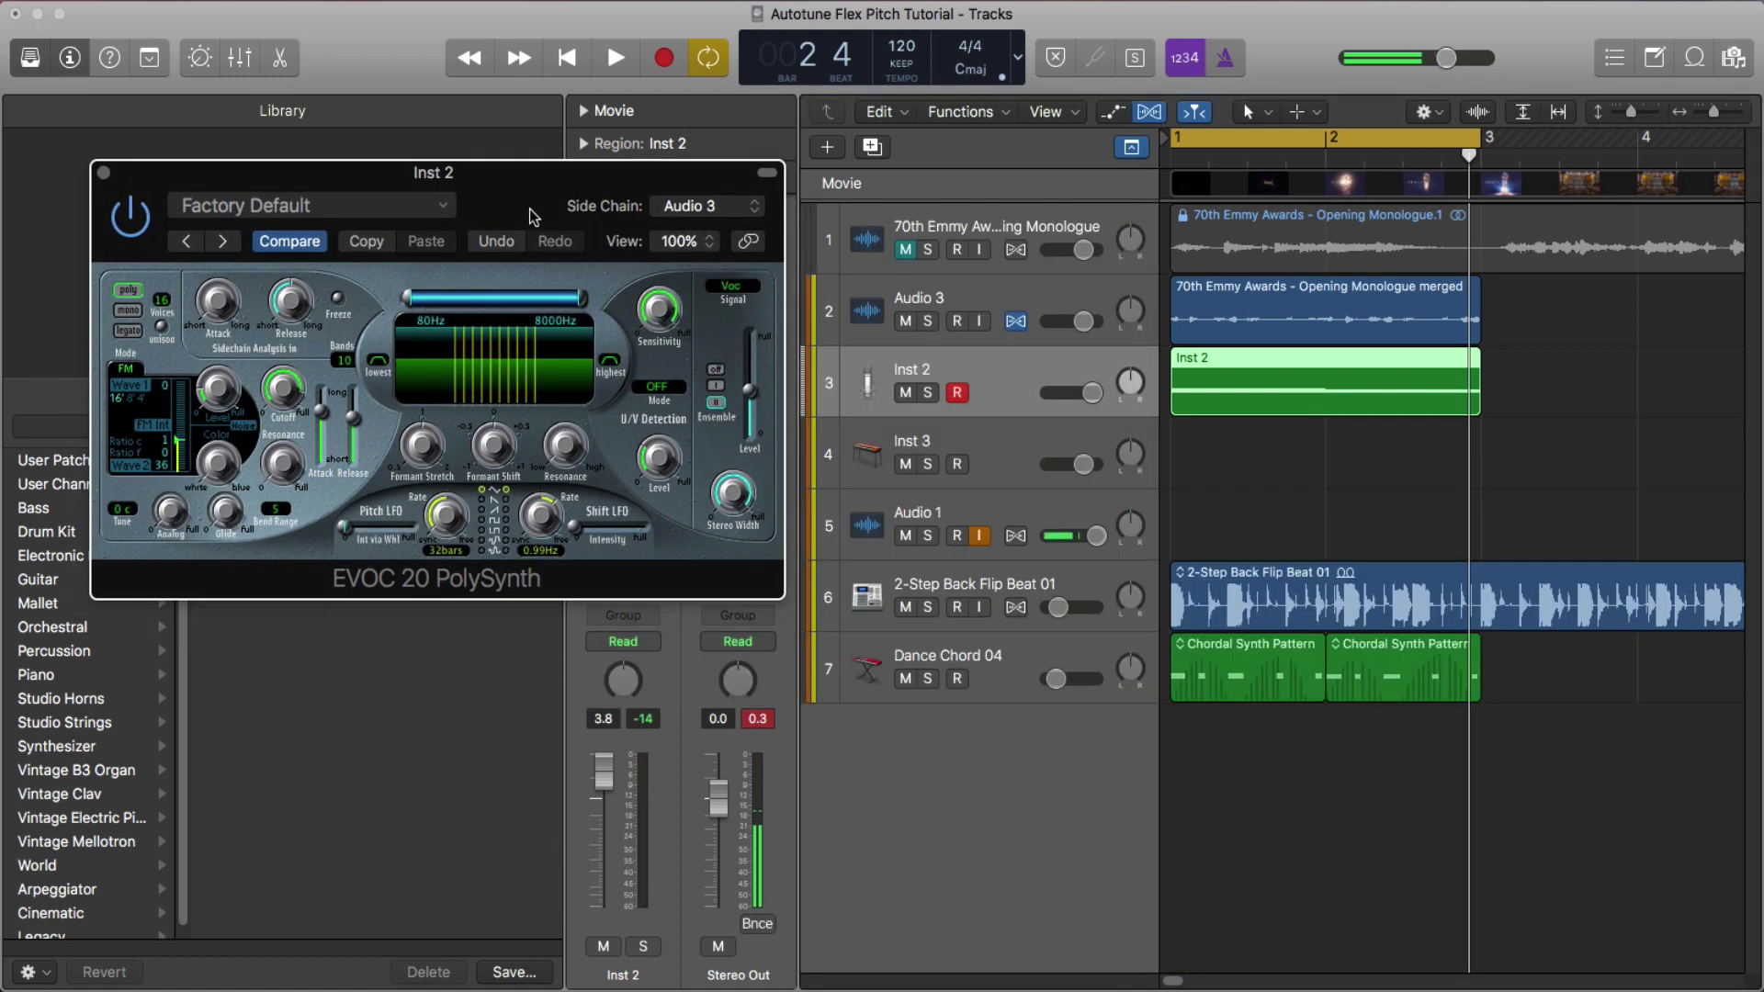
click(412, 219)
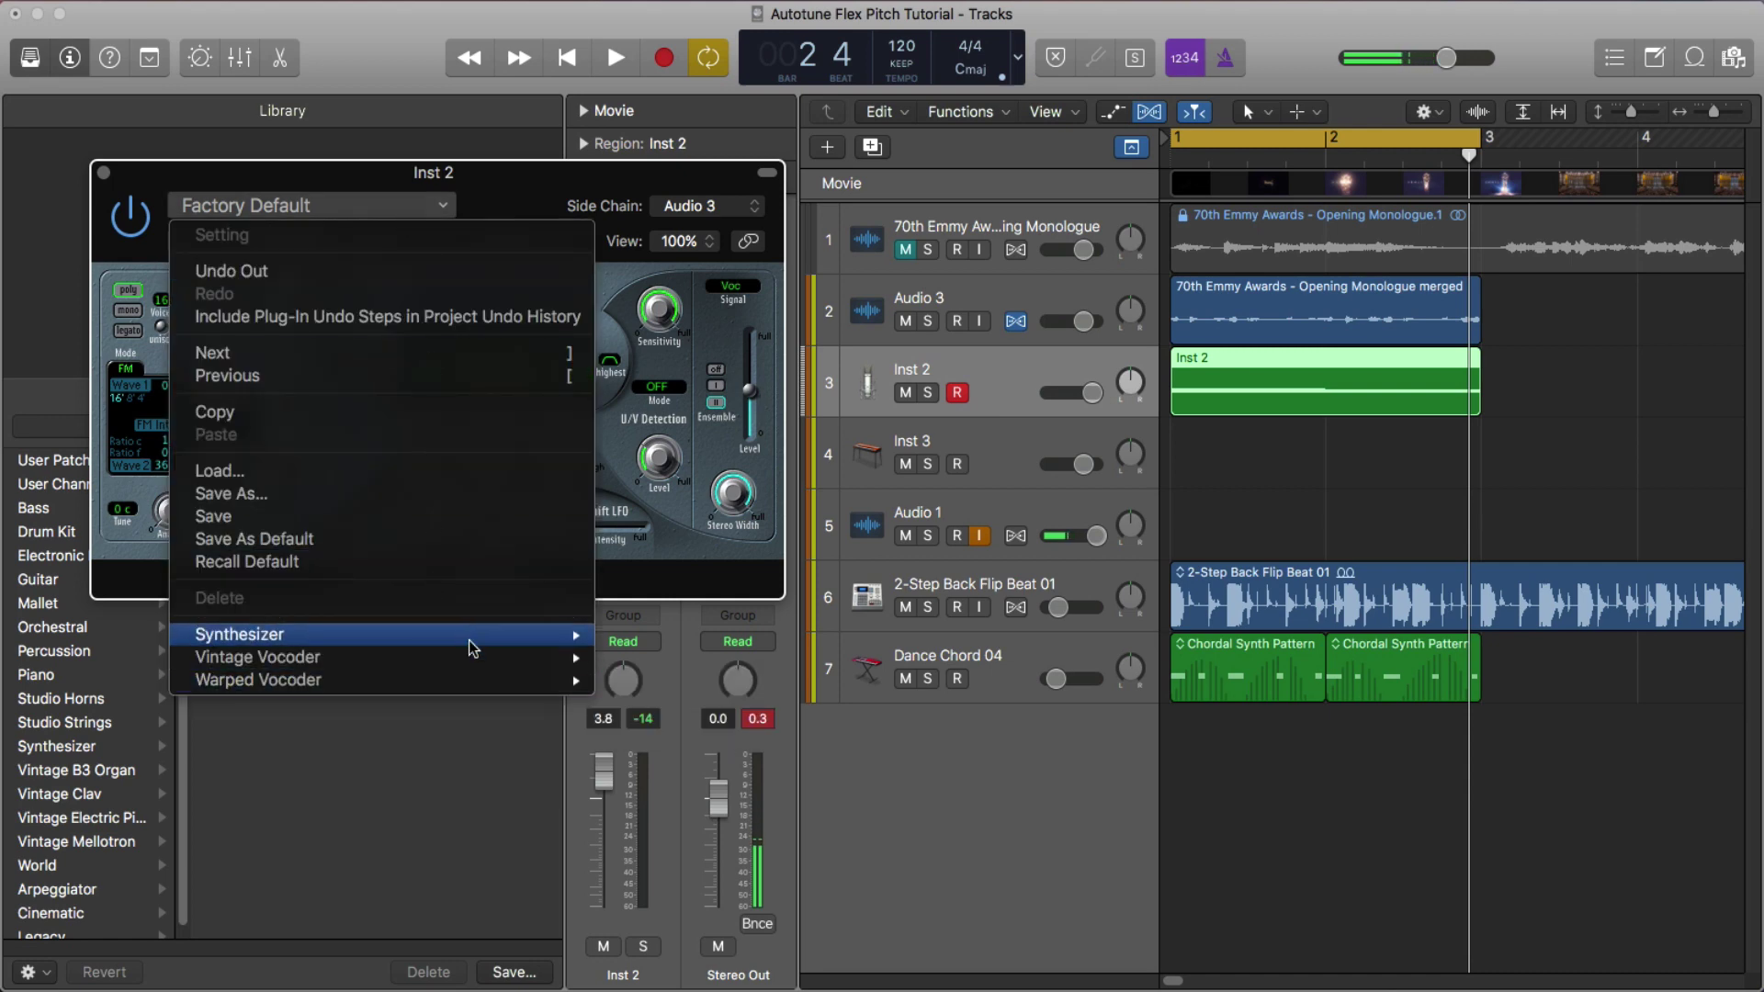
mouse_move(470, 660)
click(662, 657)
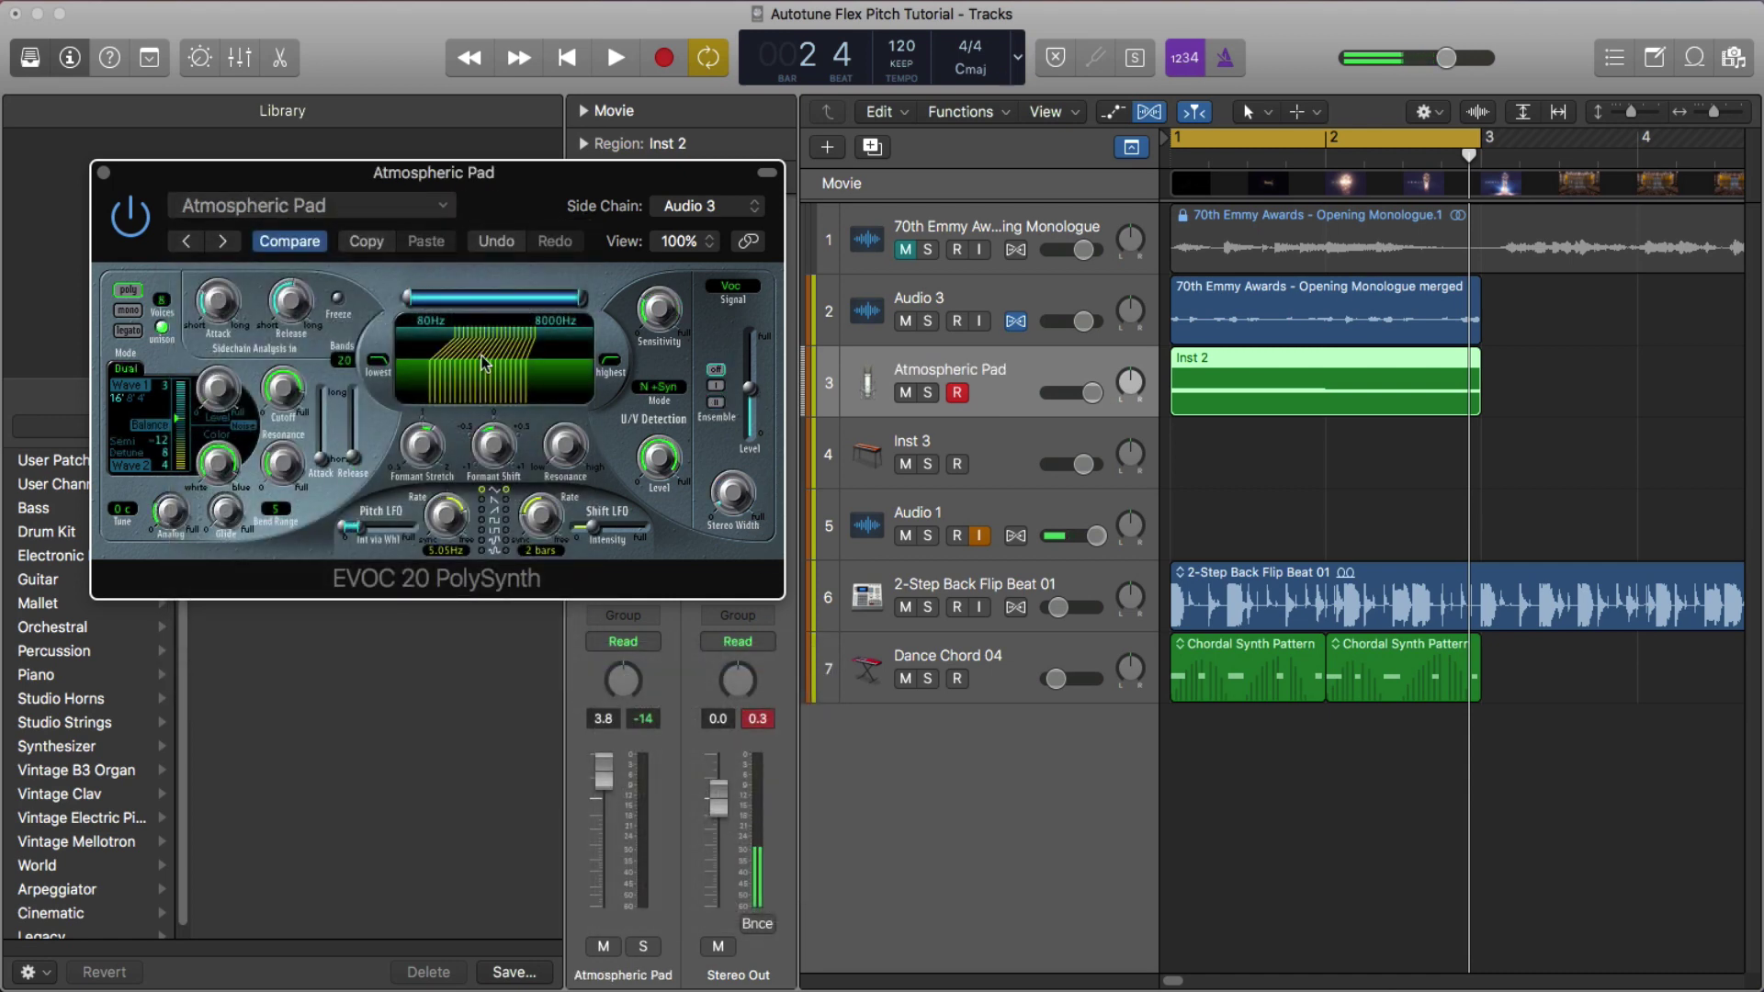
Audition the vocoder presets following Atmospheric Pad during playback and settle on Five Band Rough Vocal
key(space)
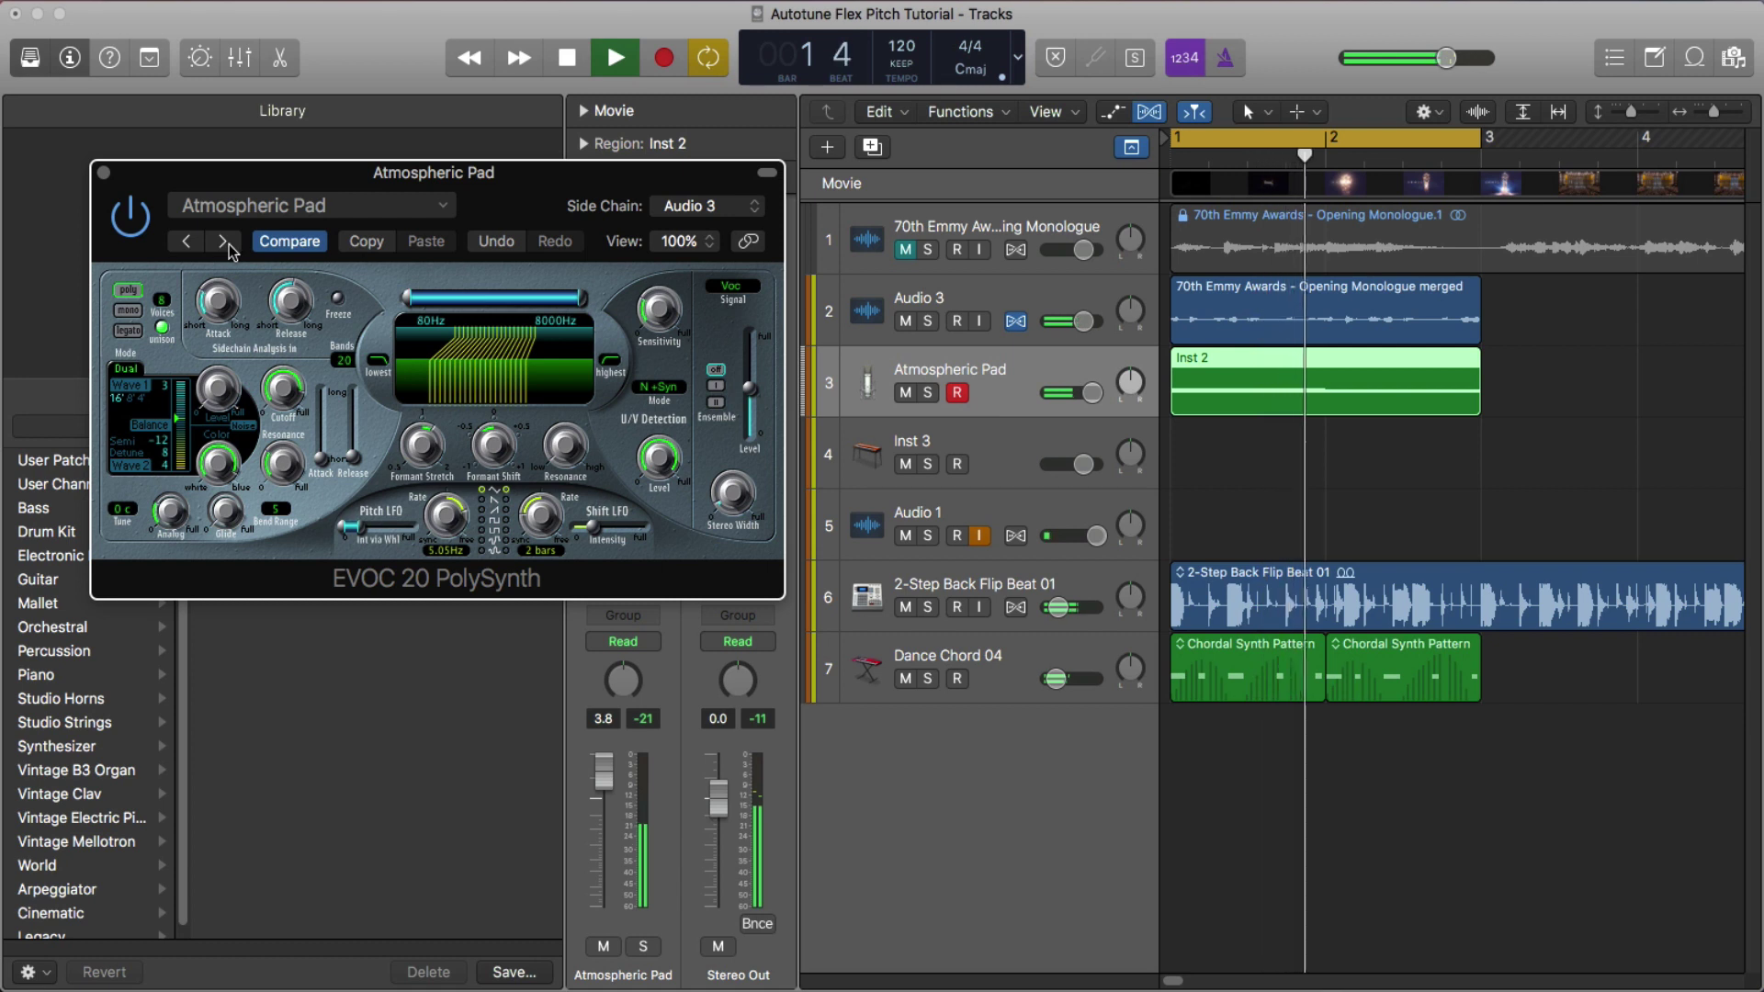
click(223, 241)
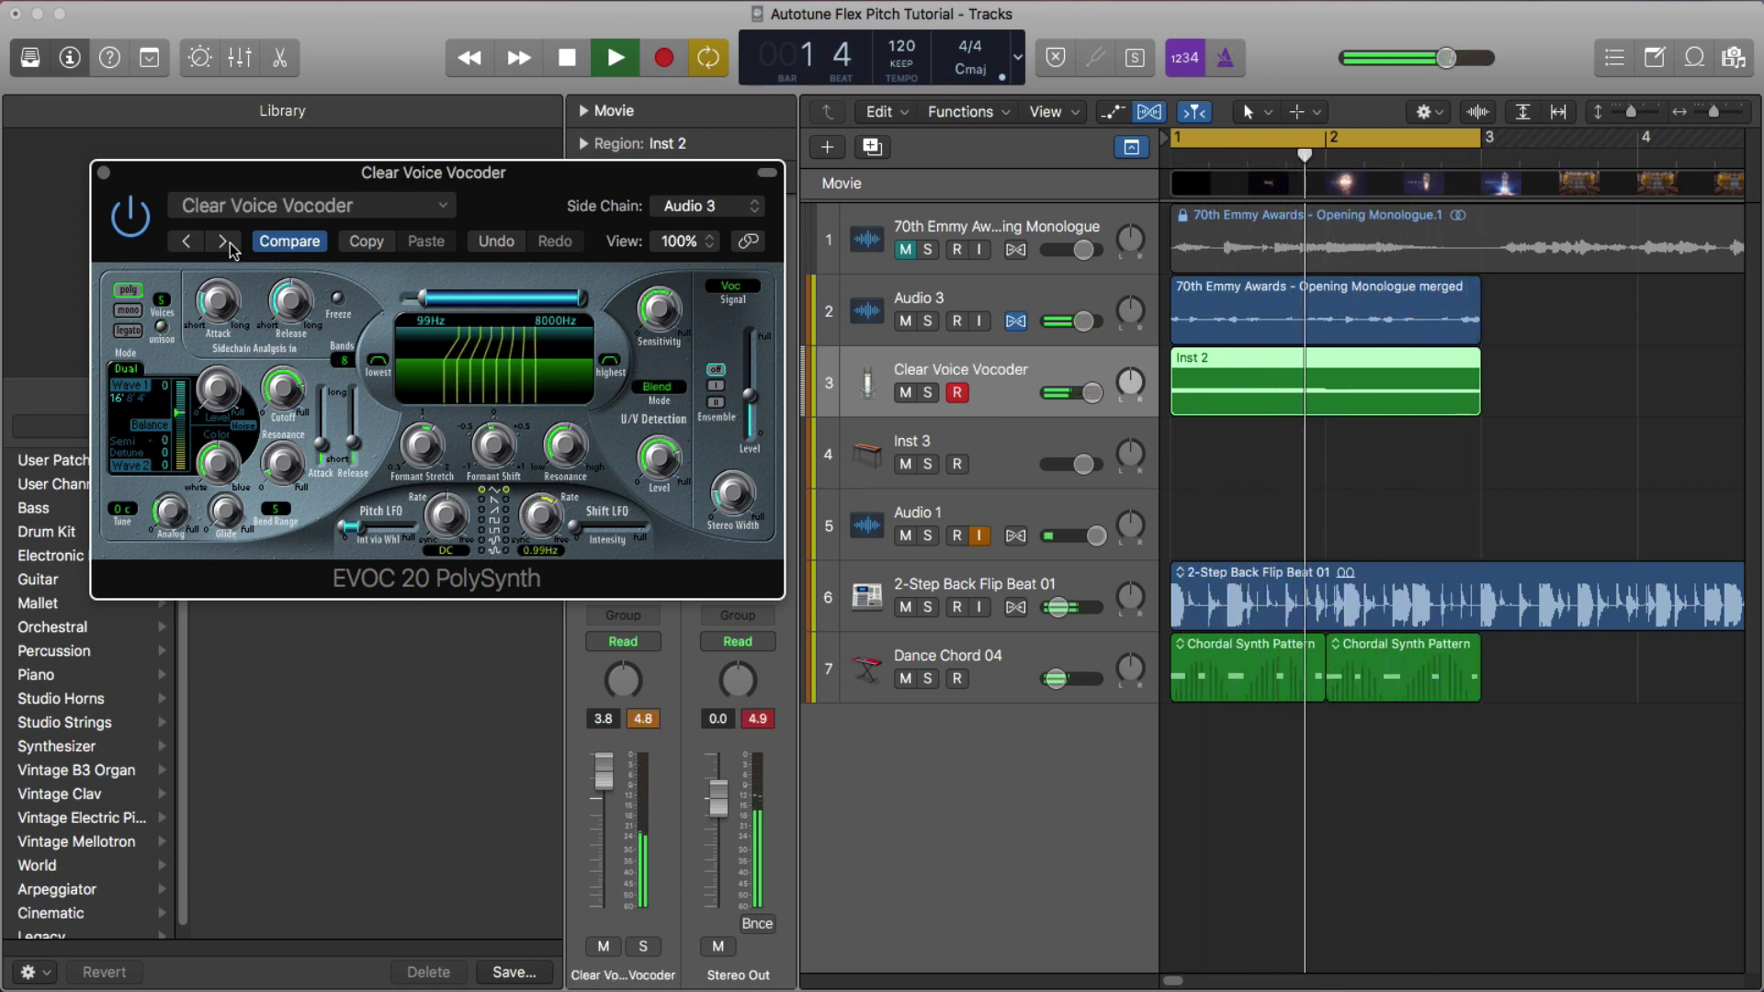
click(230, 246)
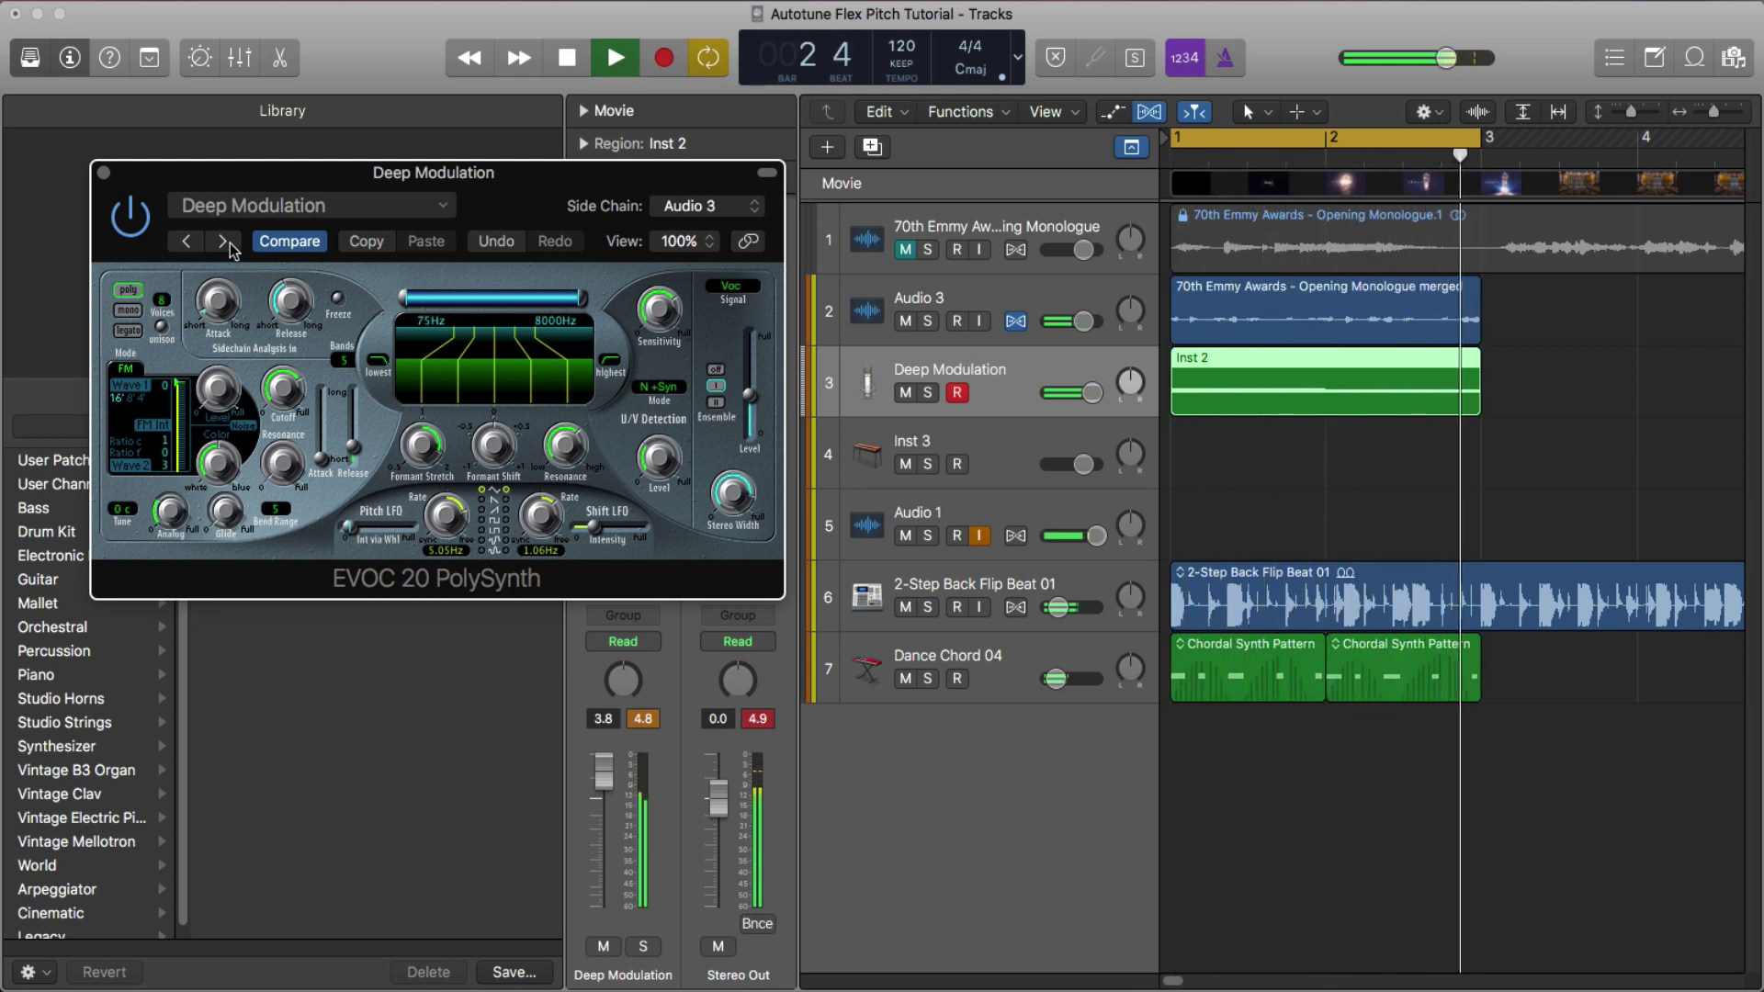
click(230, 250)
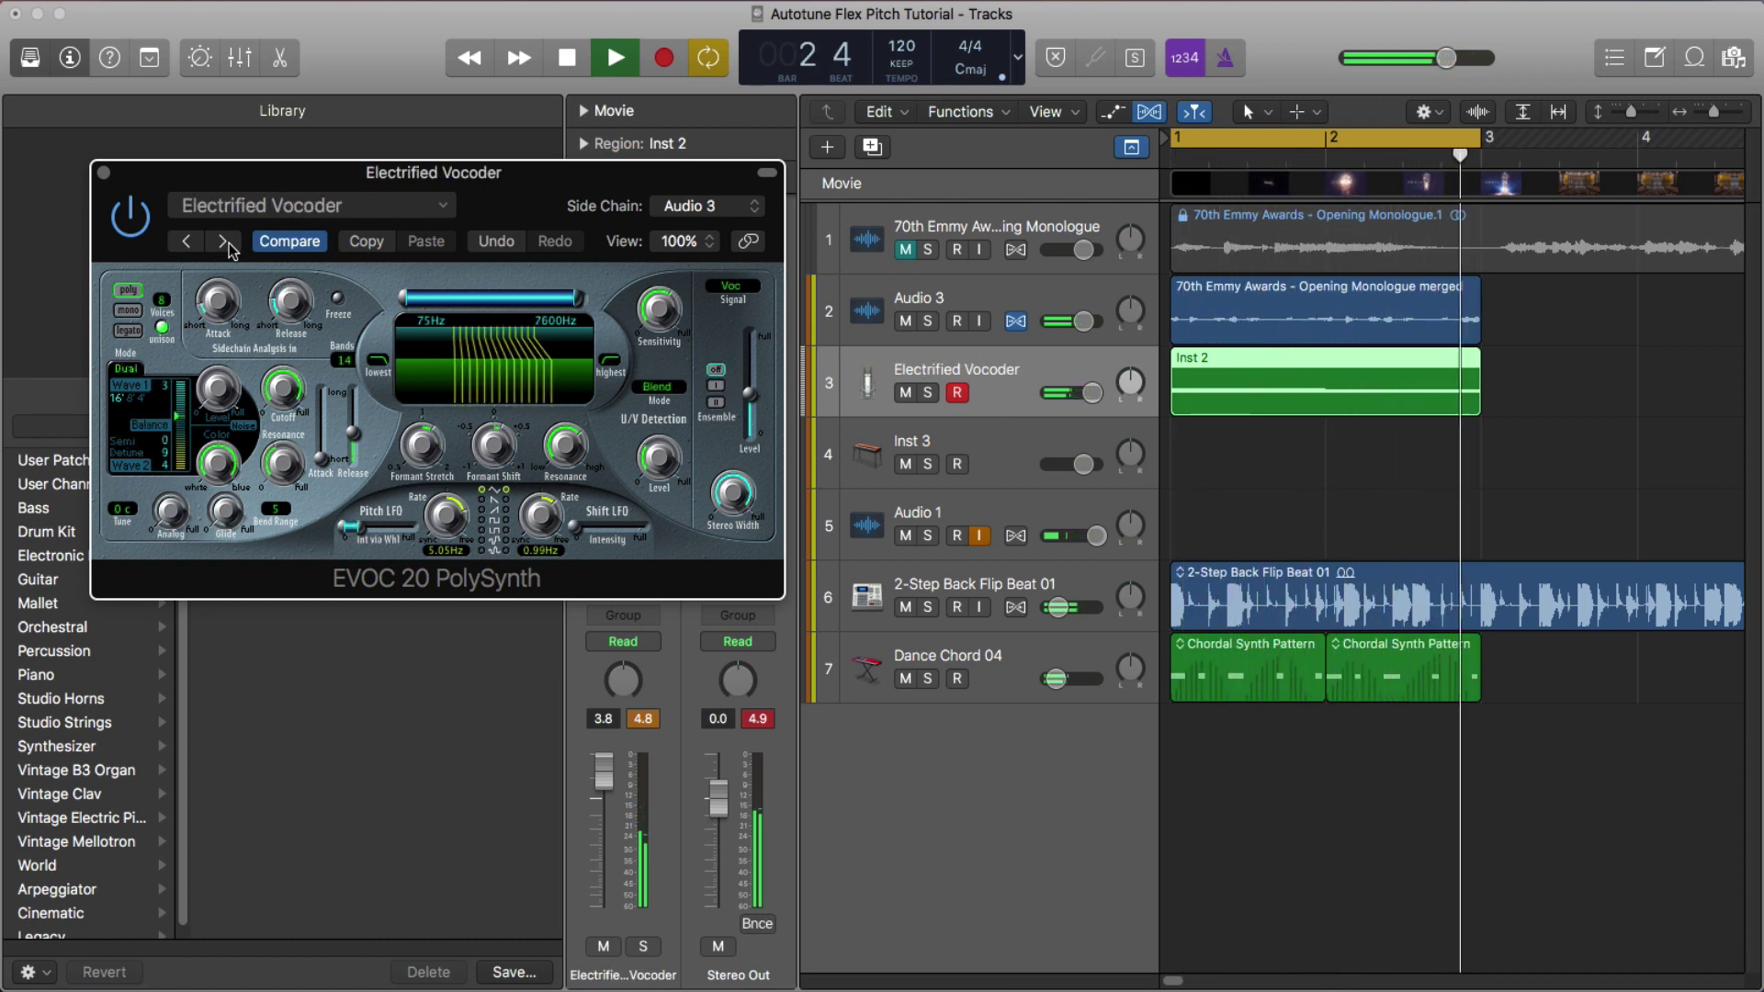
click(230, 250)
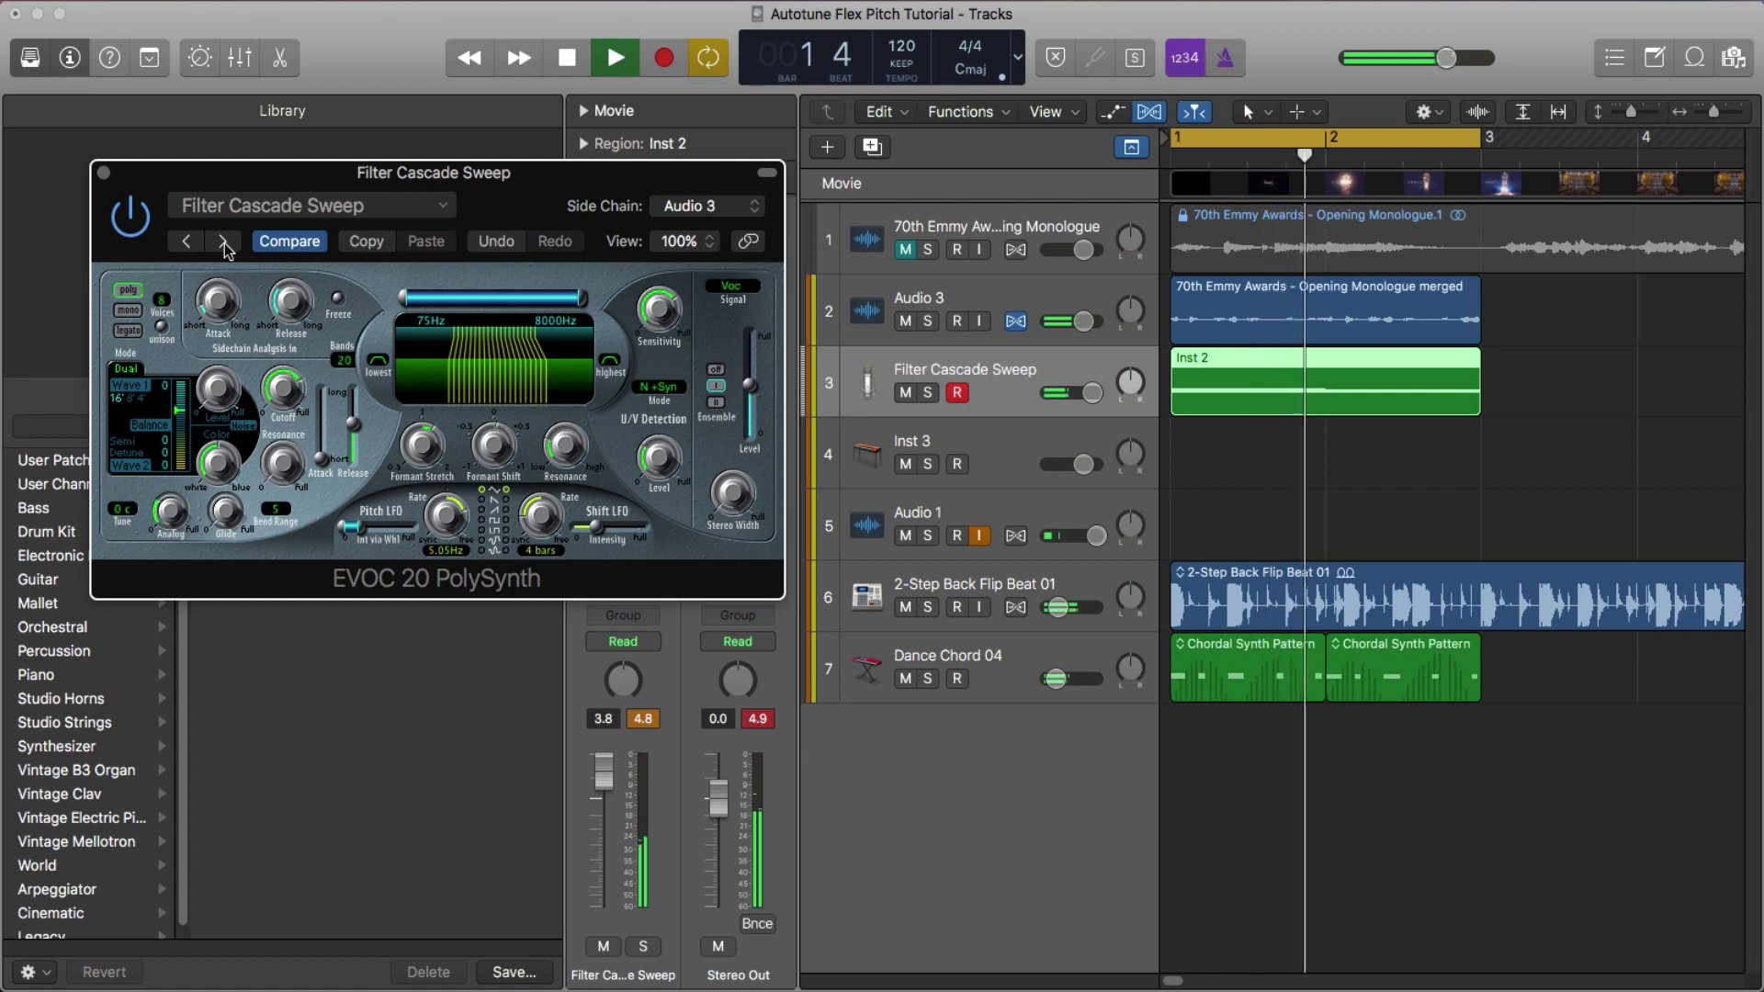
click(223, 246)
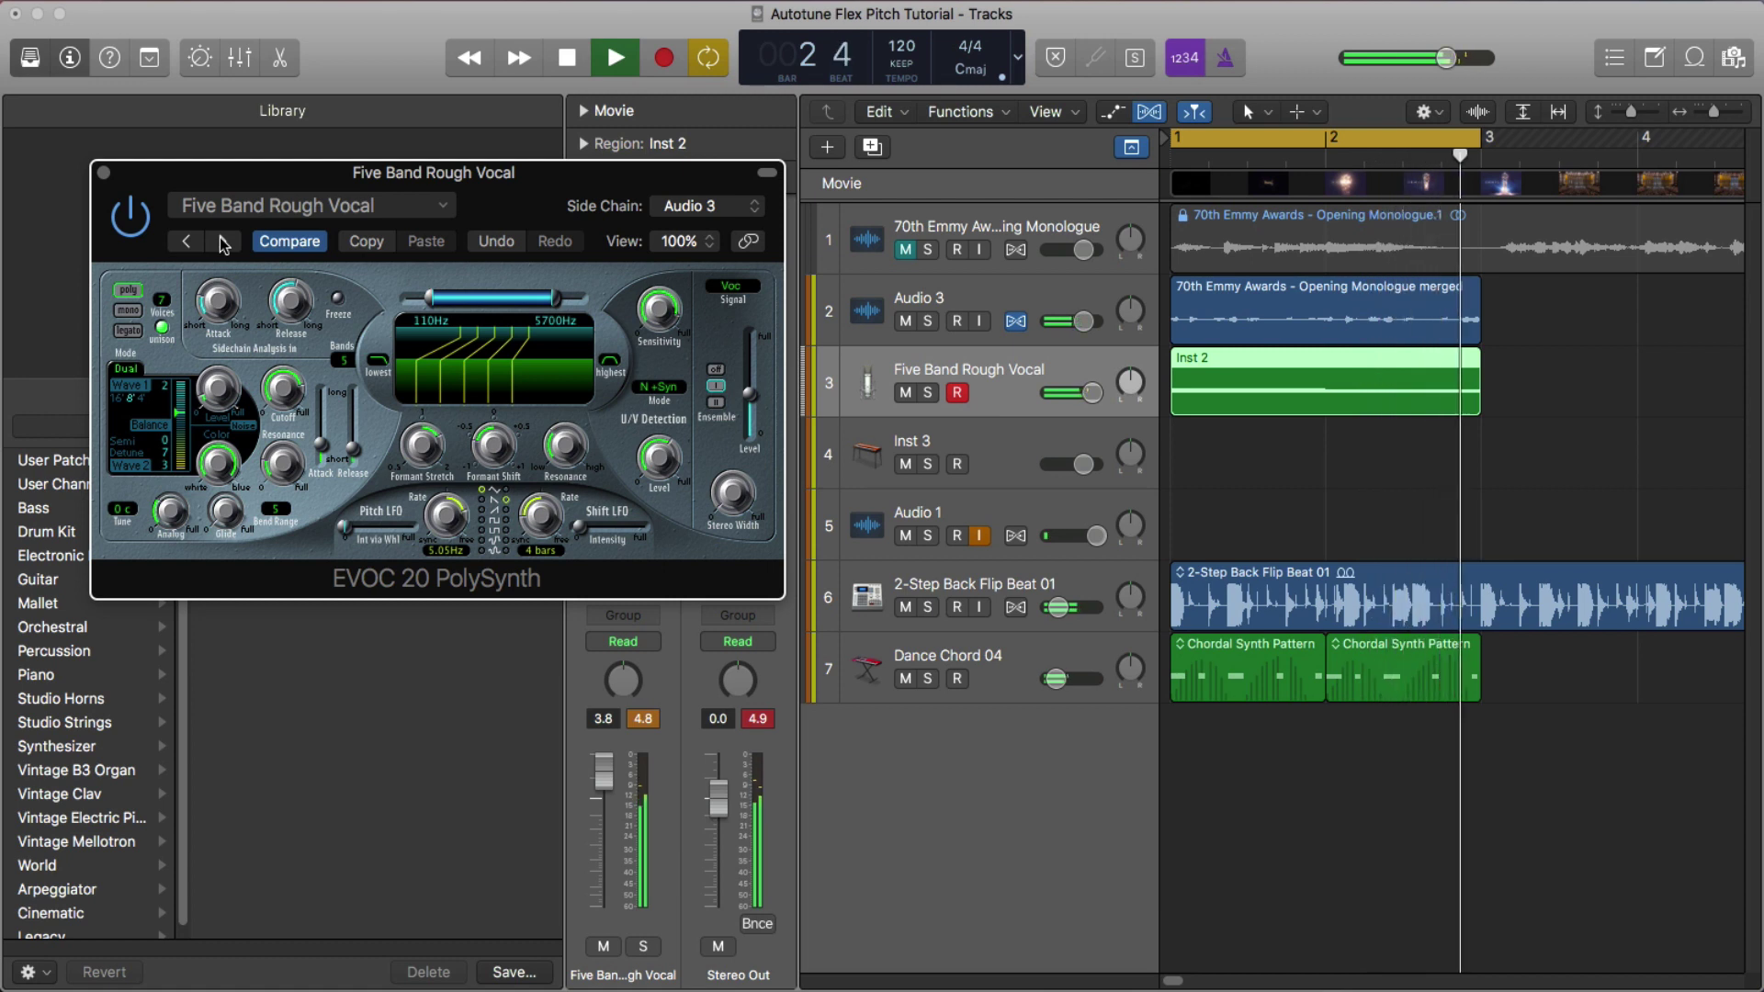
key(space)
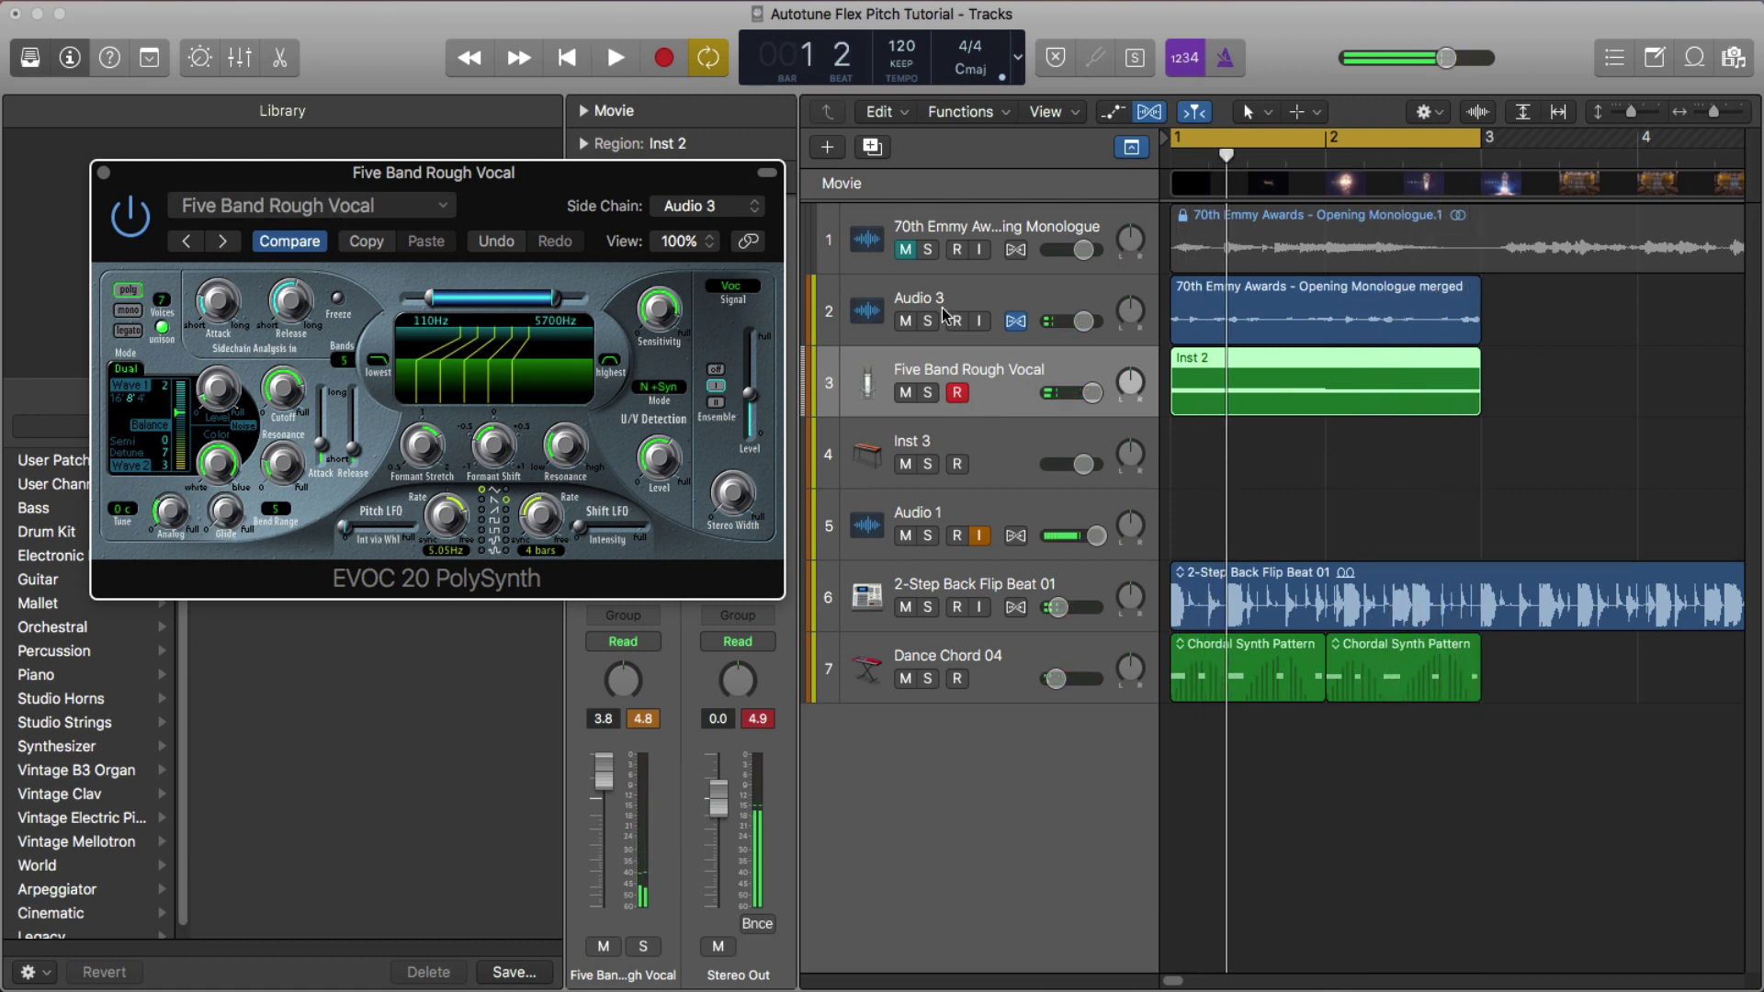
Lower the vocoder track's volume to -2.2, reset the peak readouts, and mute its Inst 2 region
drag(1100, 403, 1032, 397)
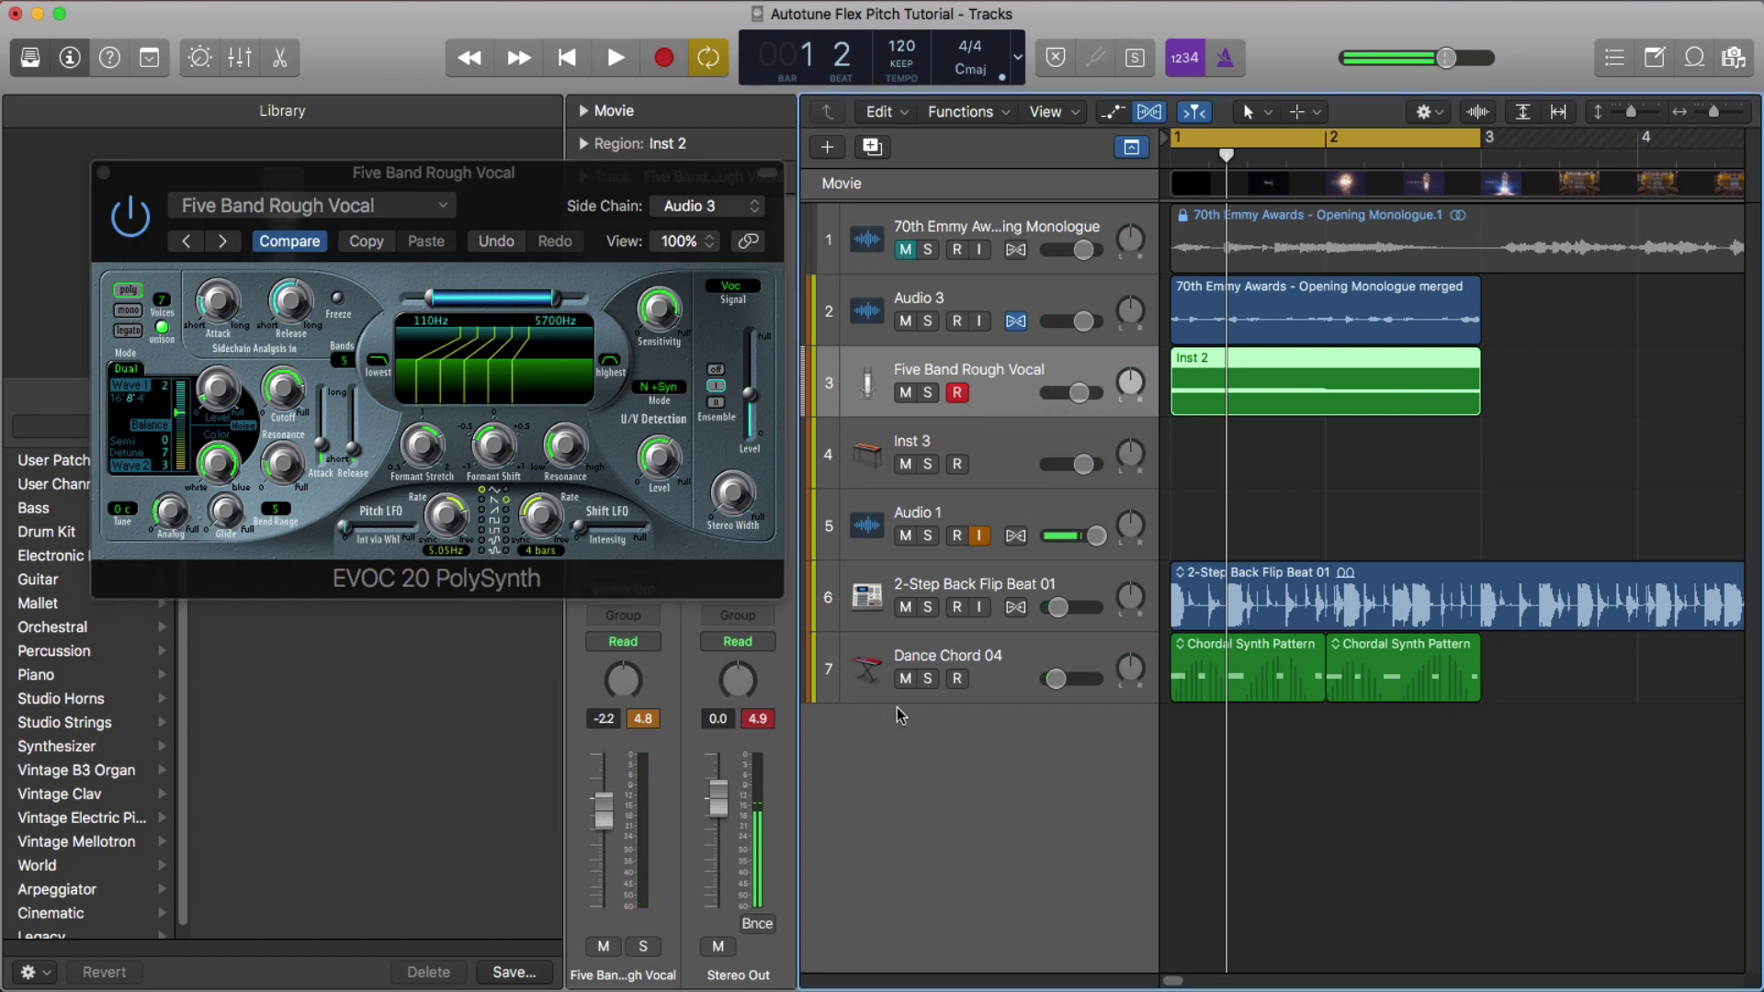
click(755, 722)
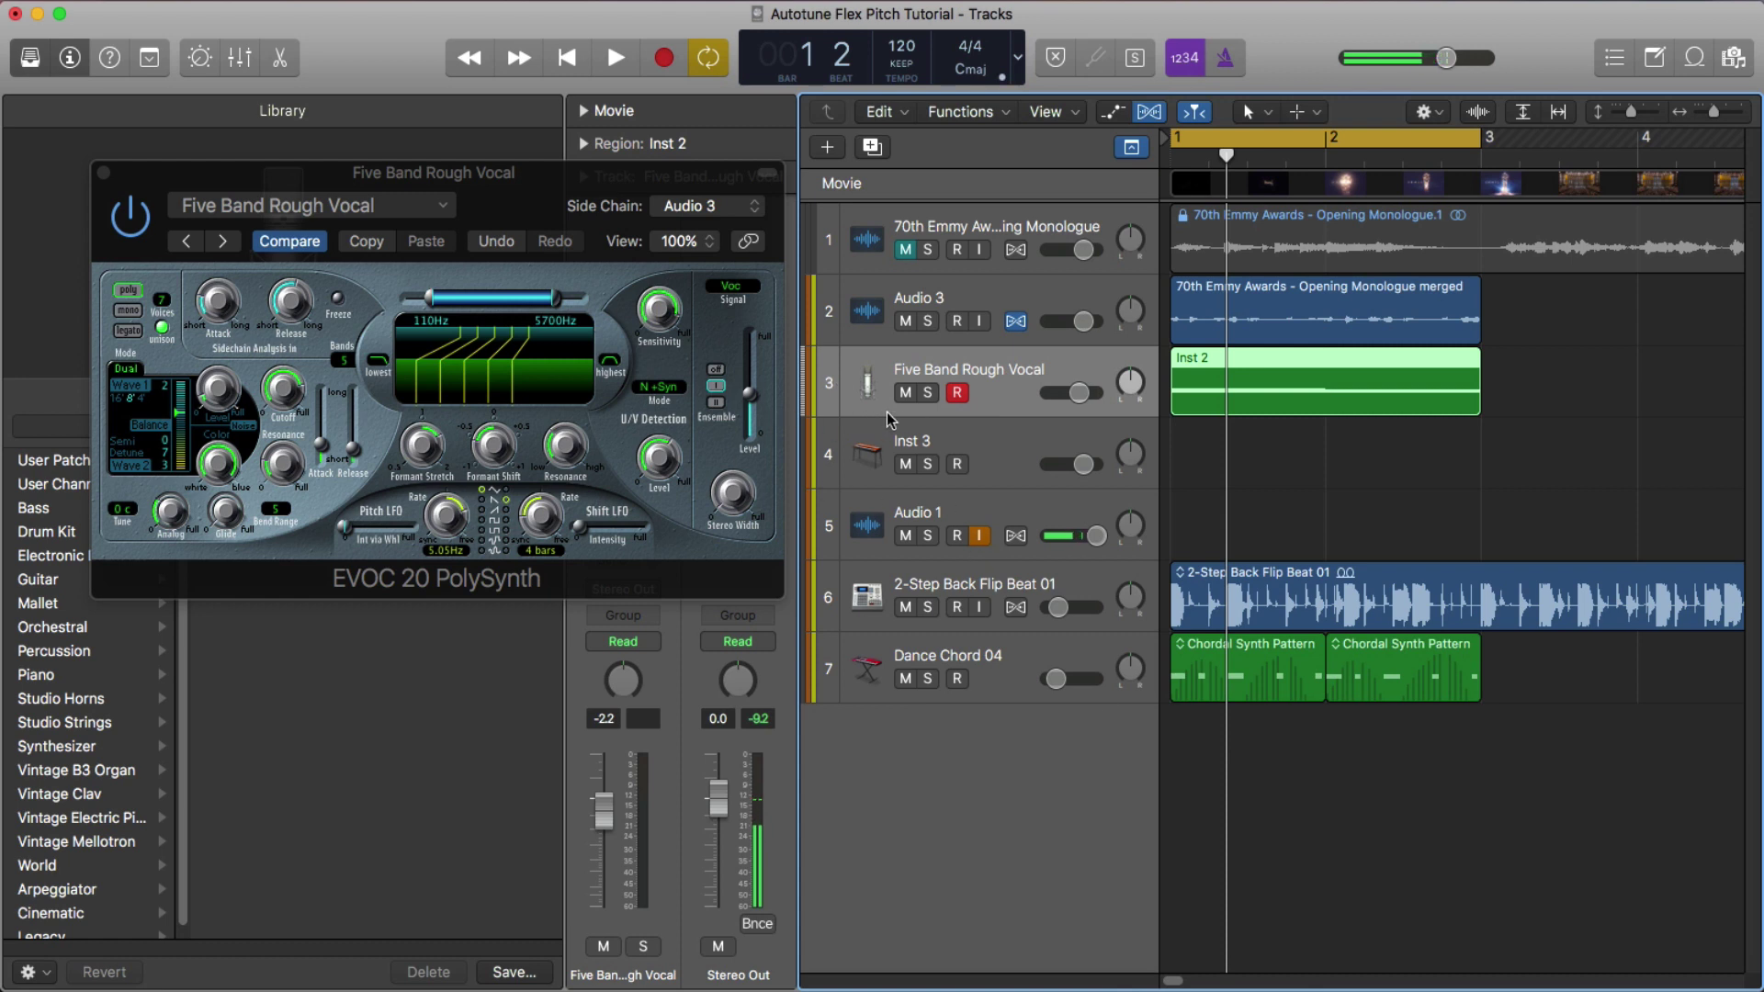
click(1350, 457)
click(1297, 369)
key(ctrl+m)
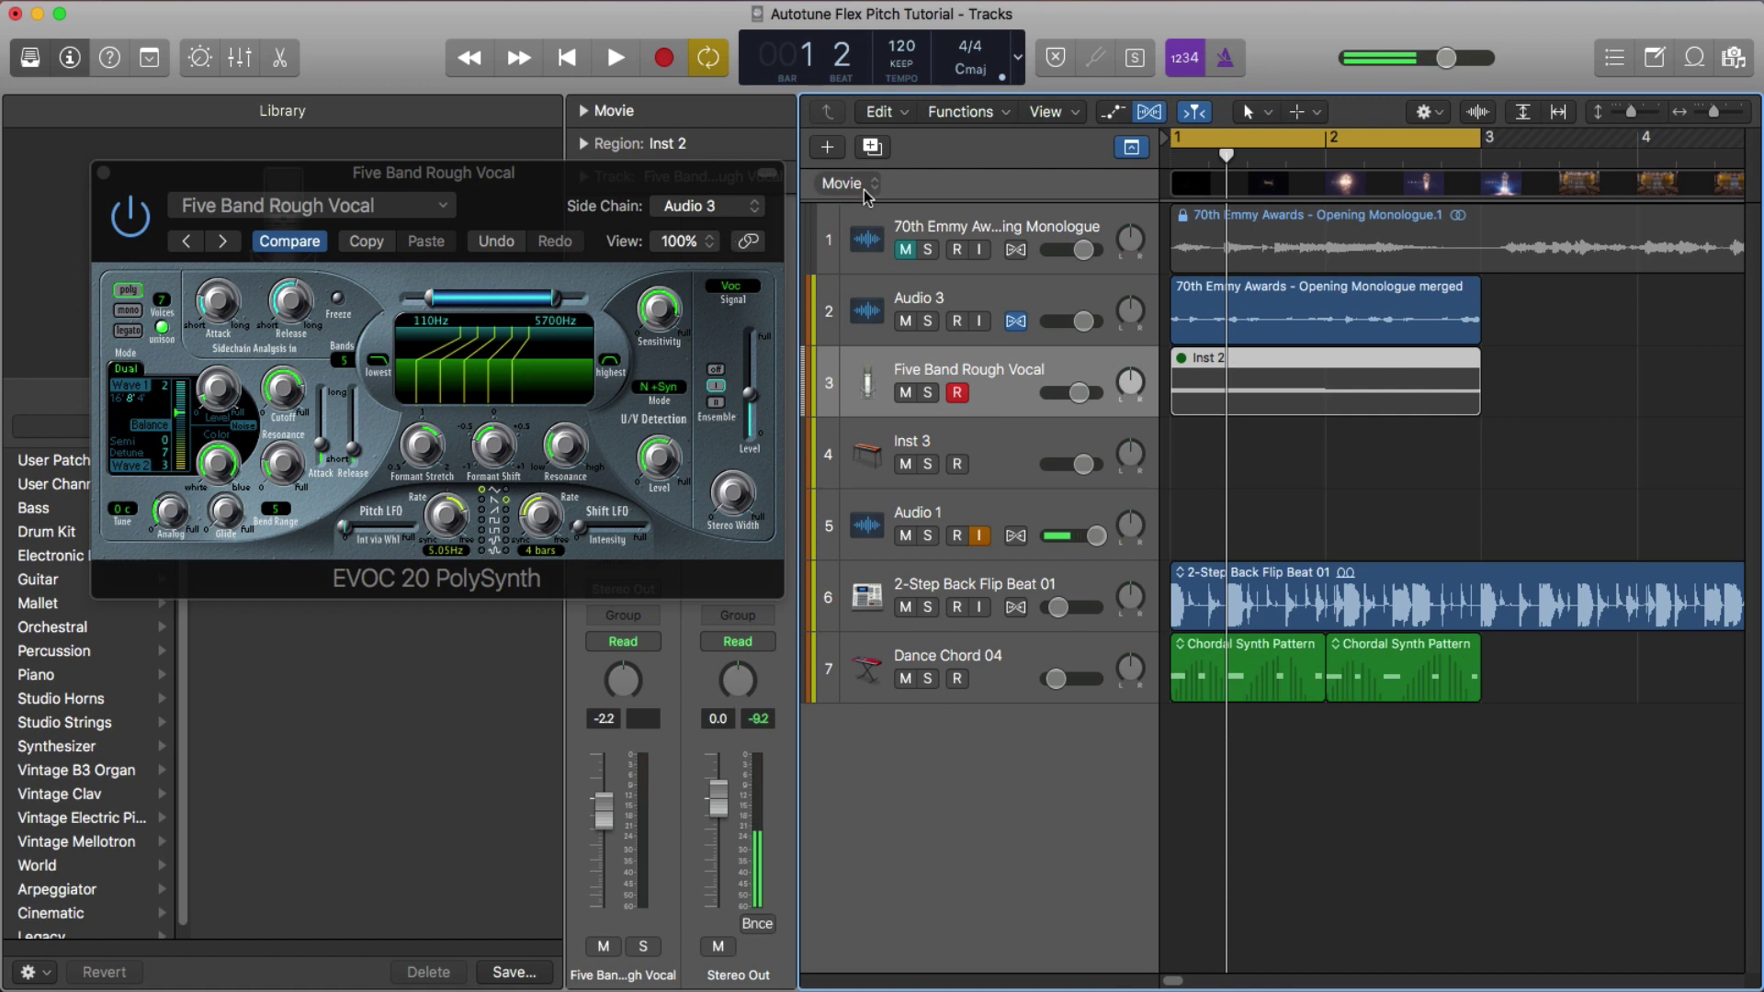
Solo the Audio 3, Five Band Rough Vocal and Audio 1 tracks and play them back briefly
click(928, 322)
click(928, 394)
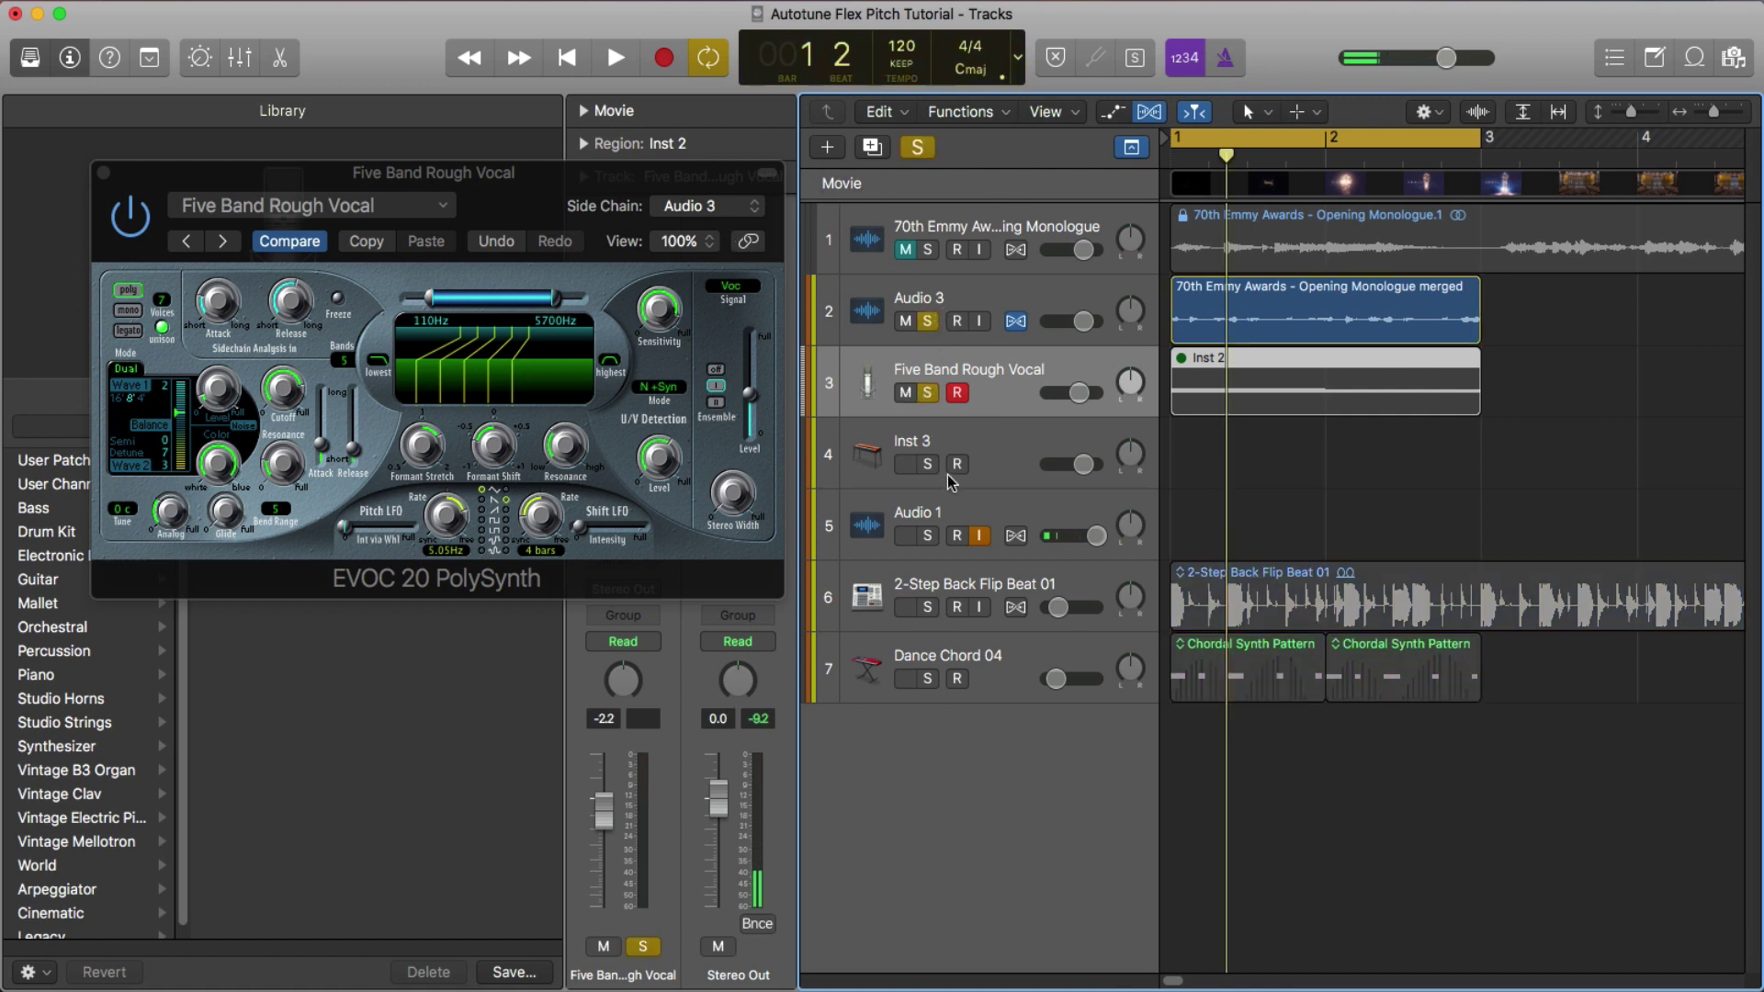
click(928, 536)
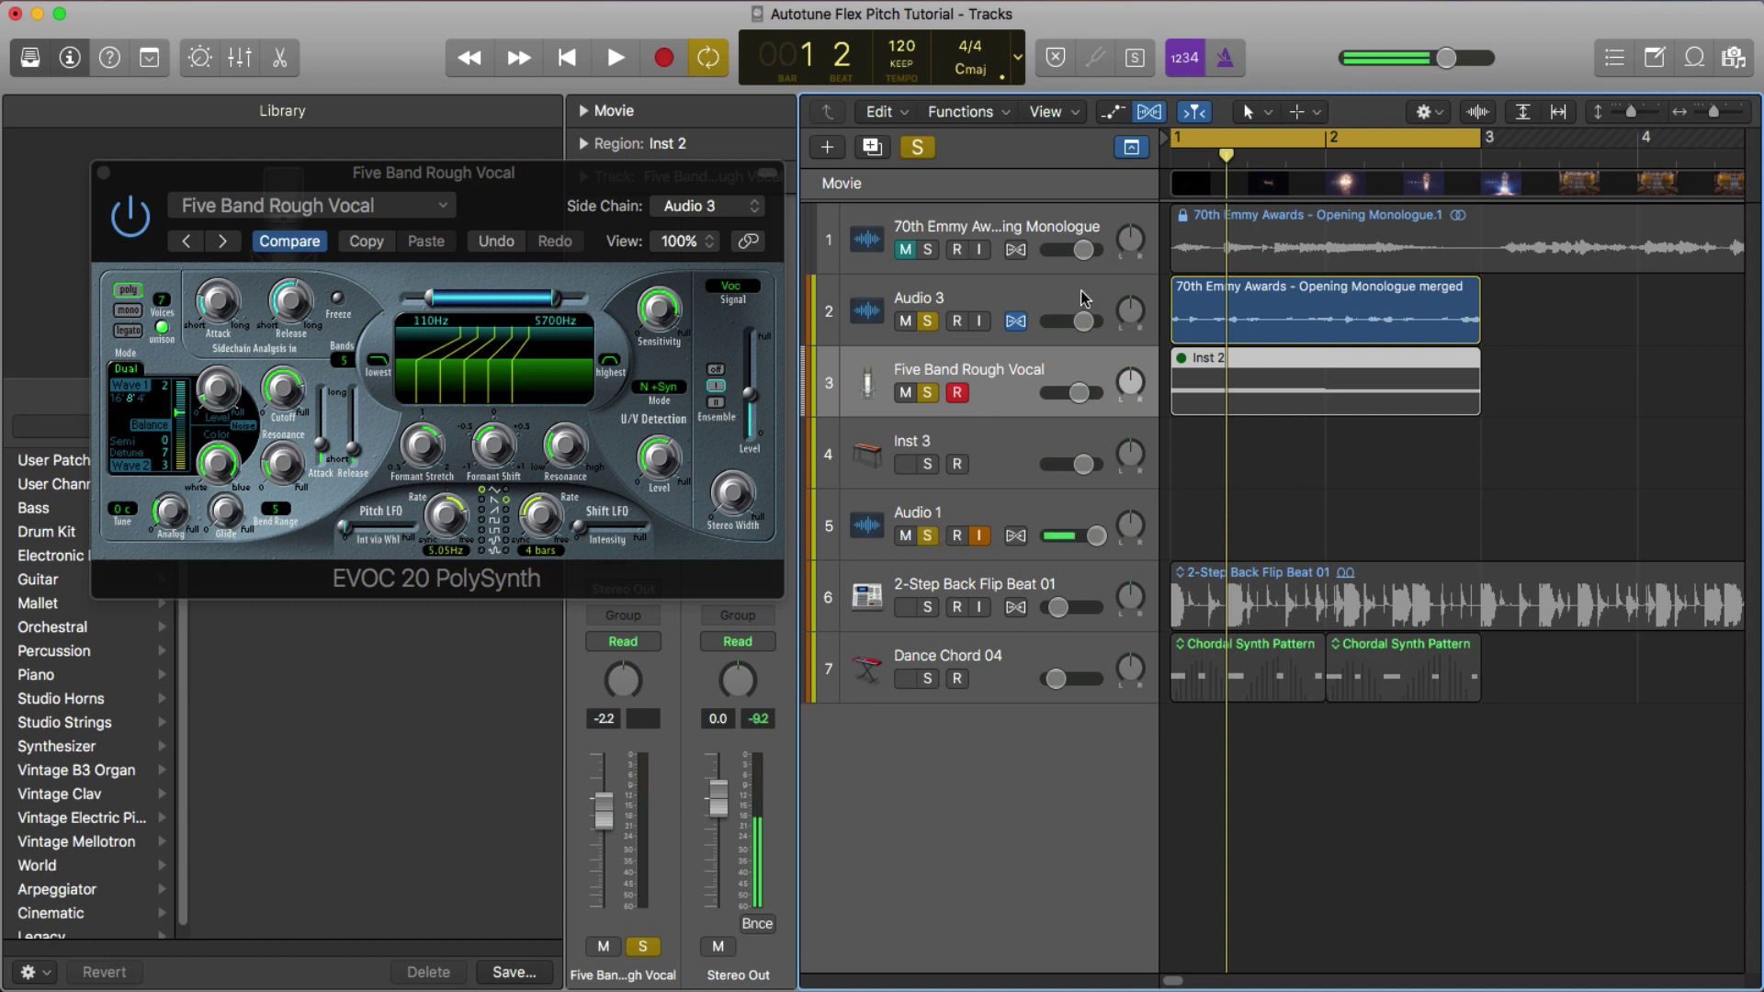
key(space)
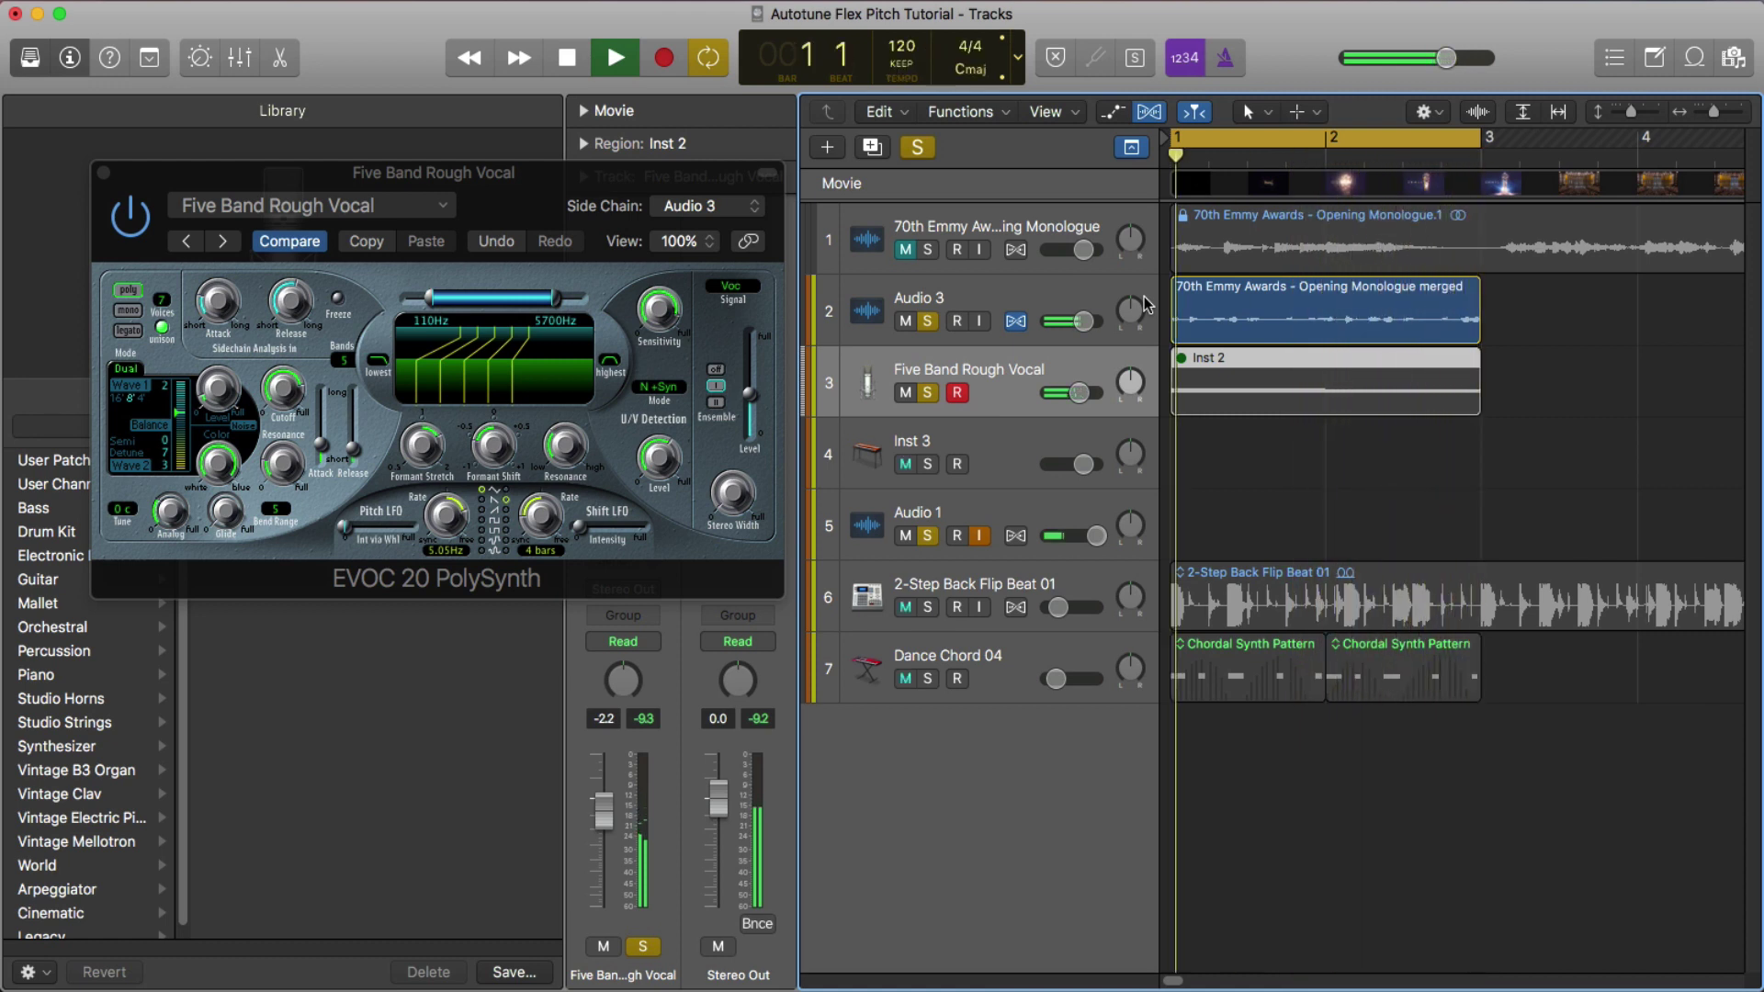
key(space)
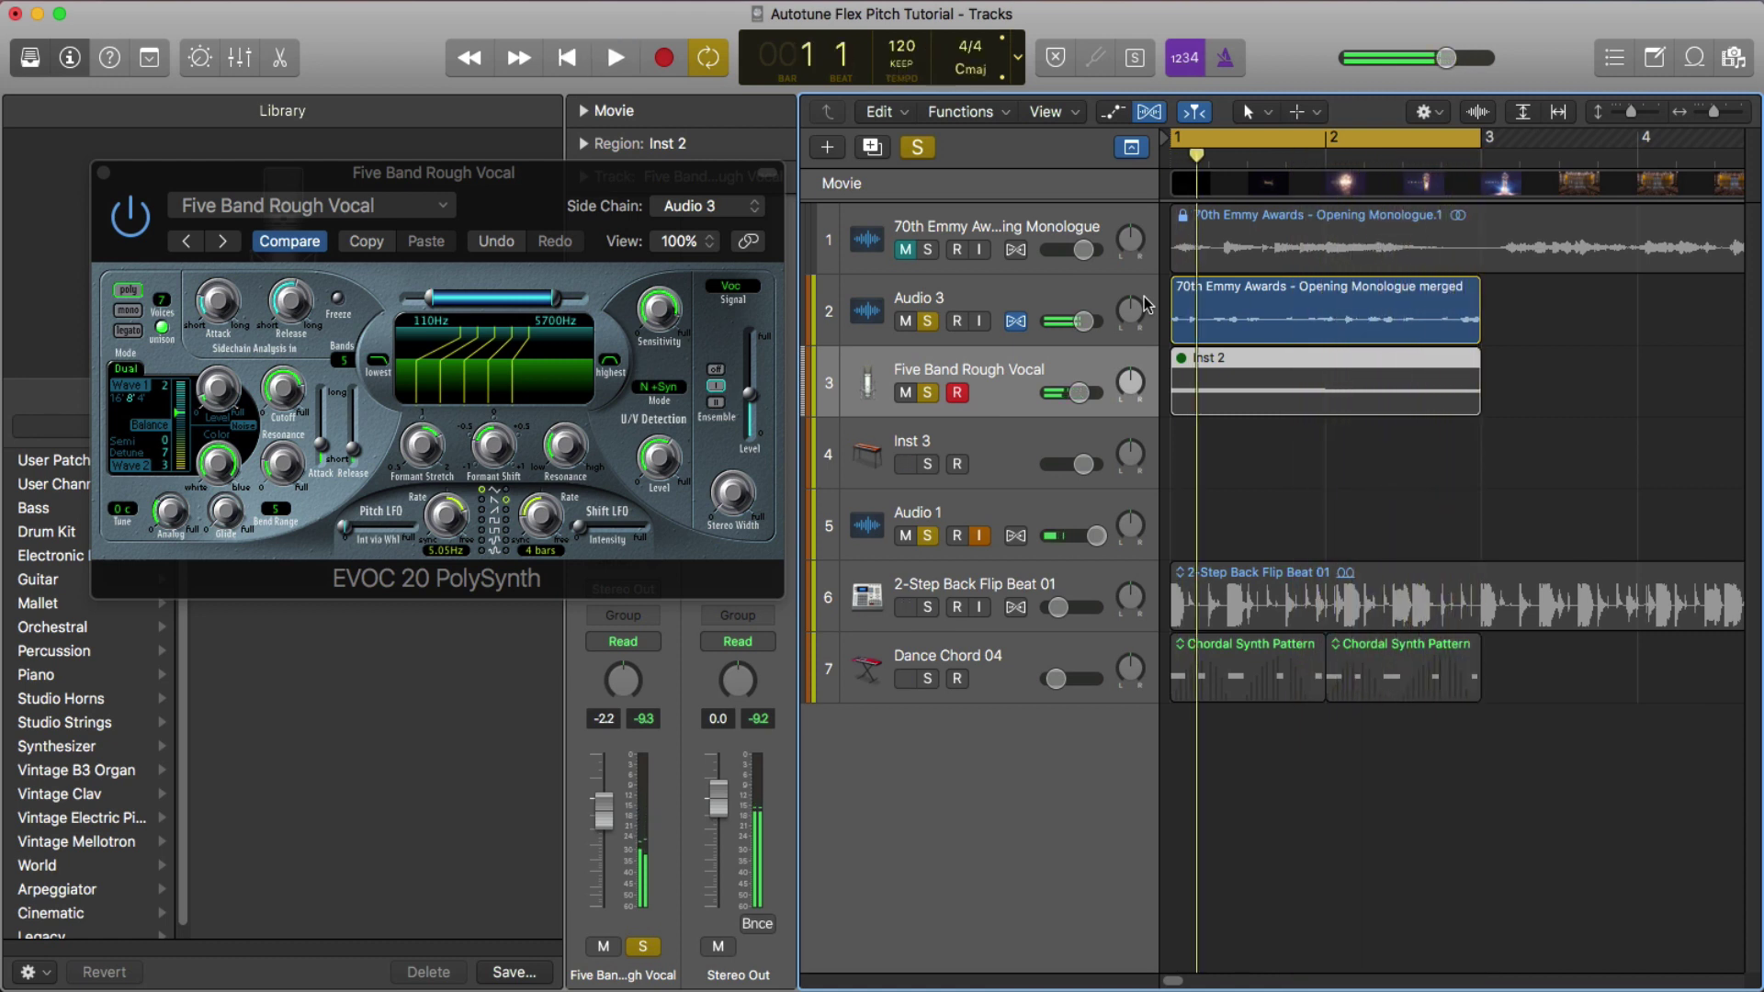
Add the 2-Step Back Flip Beat 01 track to the solo, listen to the mix, and clear all solos
click(930, 608)
key(space)
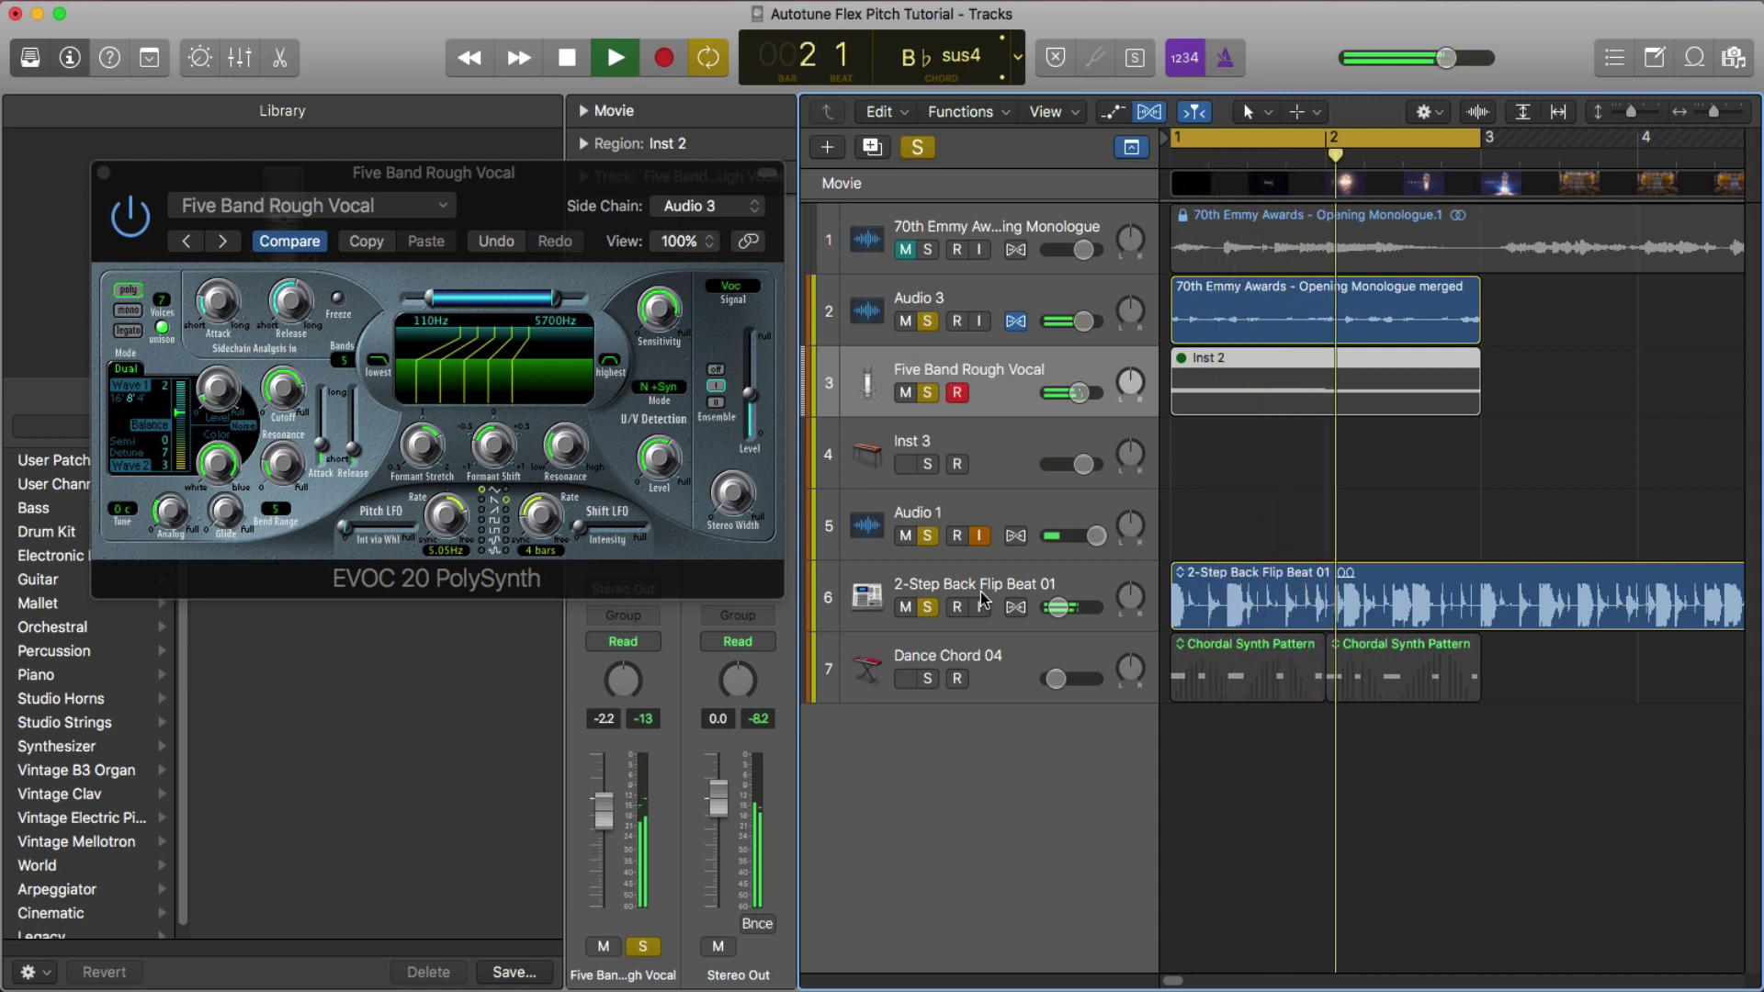
key(space)
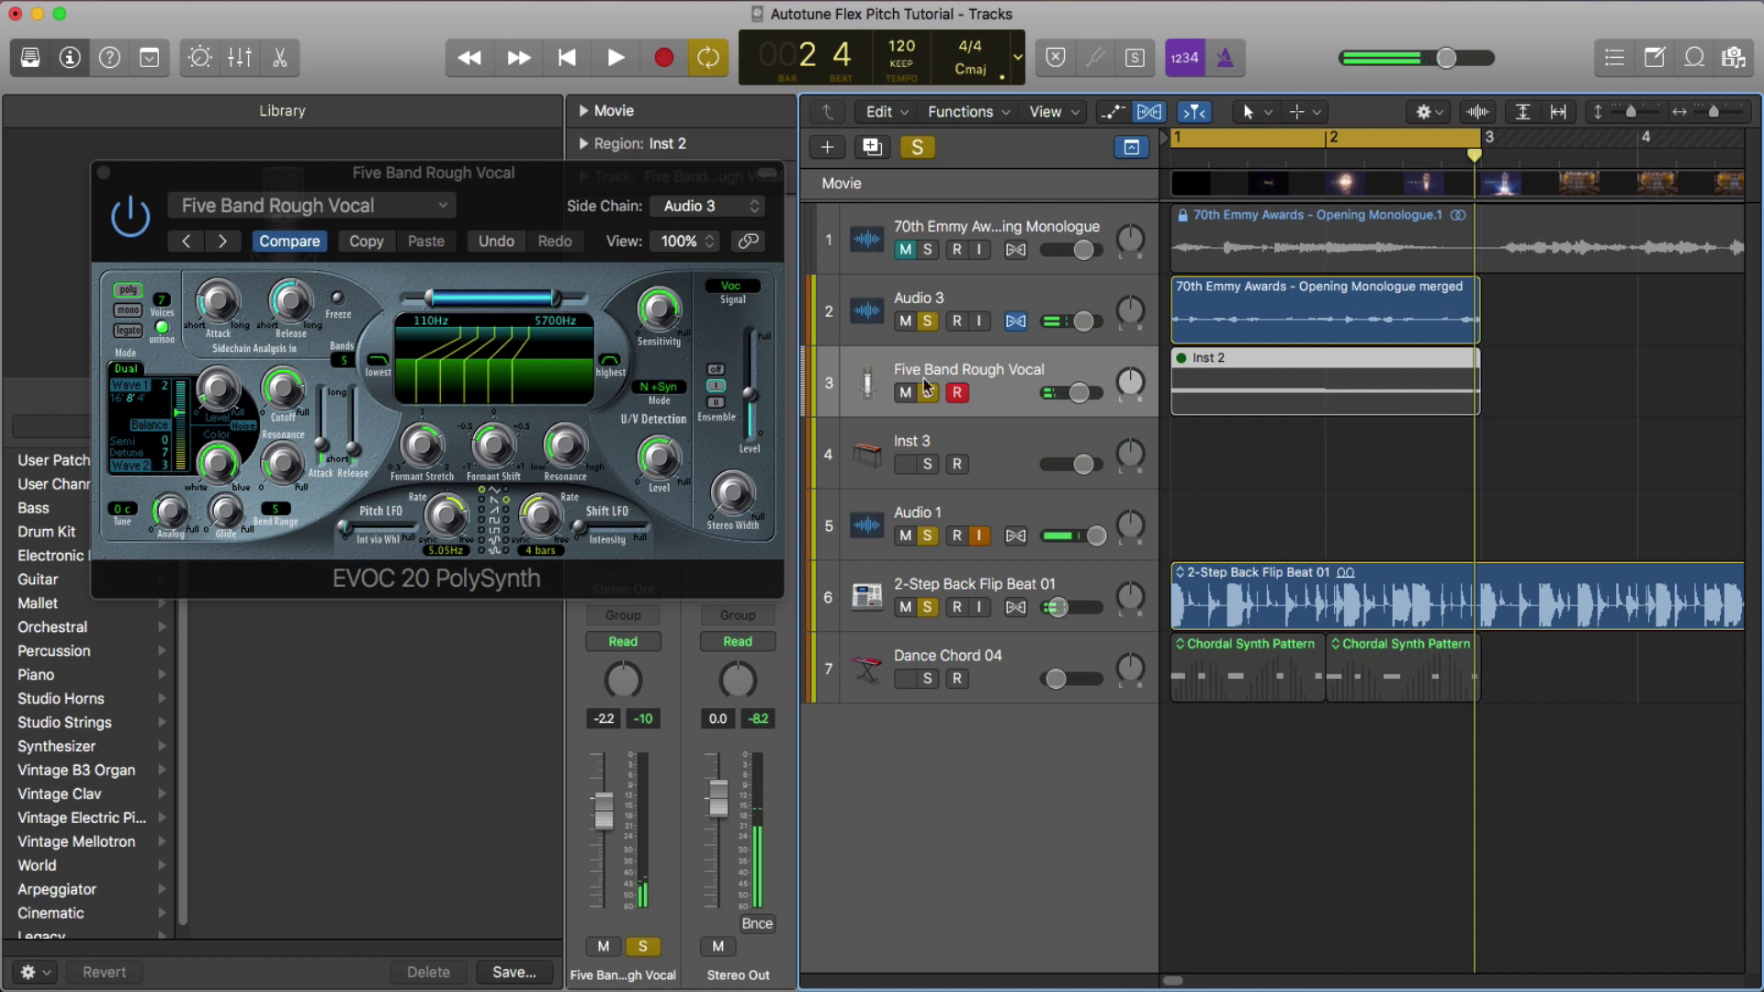
click(917, 147)
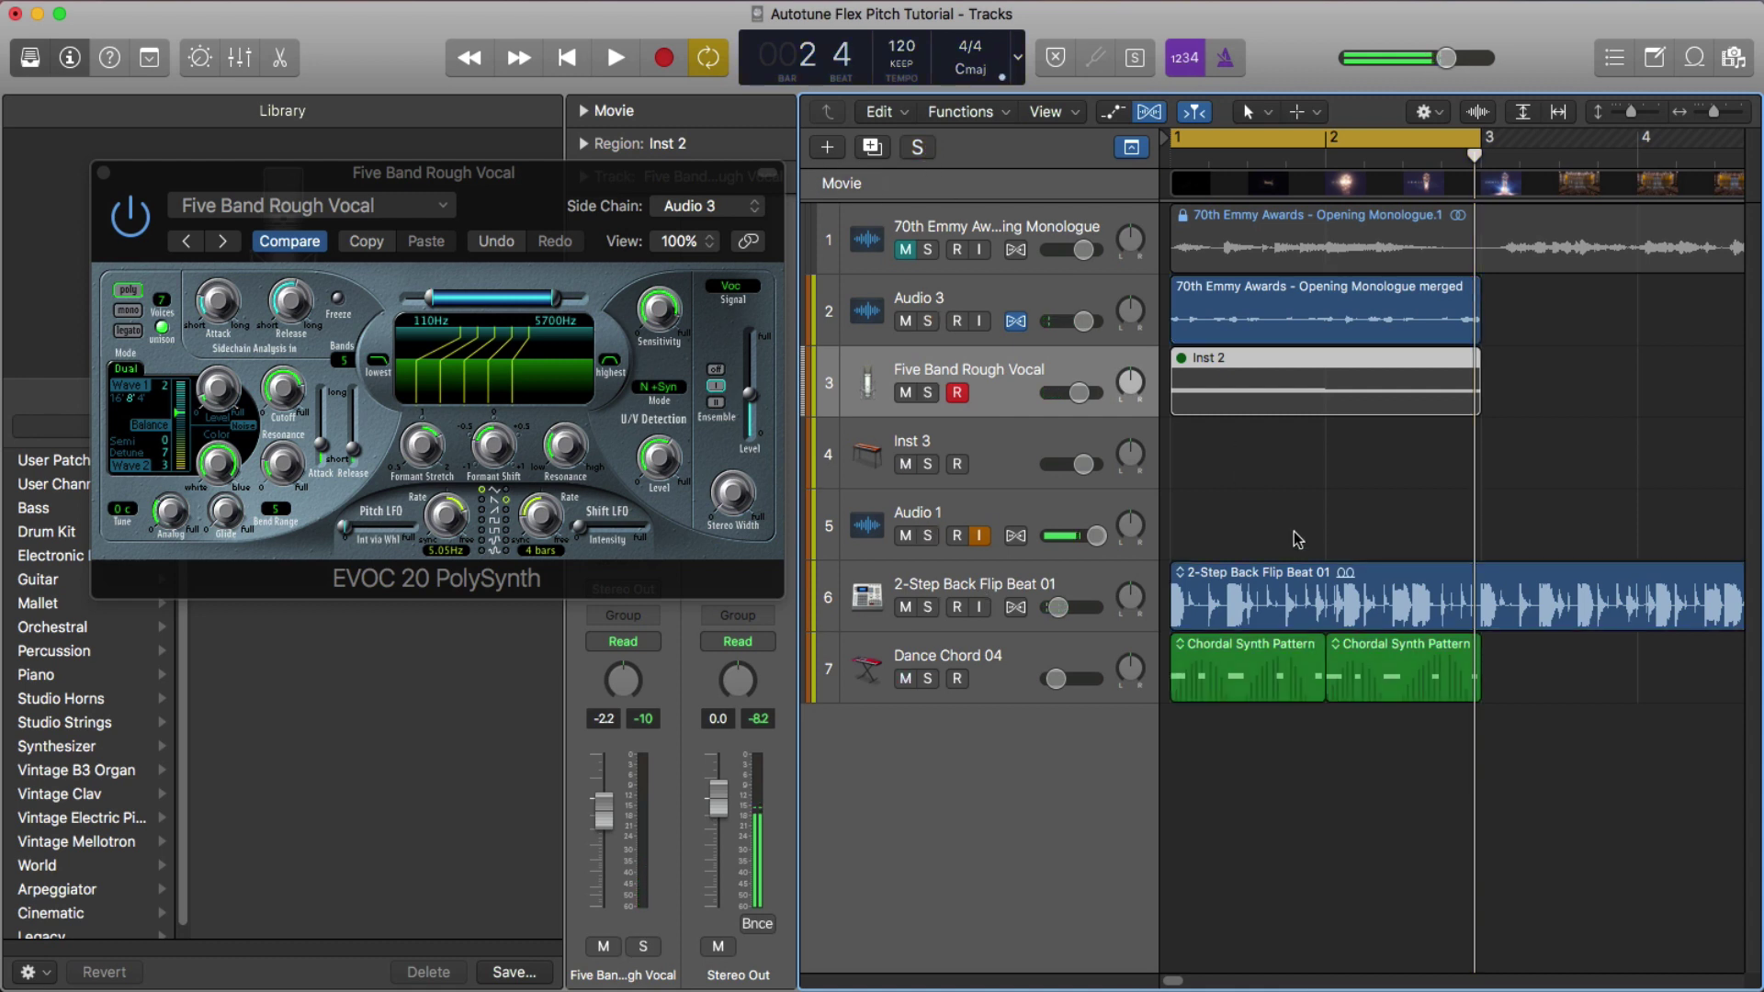
Duplicate the Audio 3 track, copy its monologue region onto the duplicate, and place the duplicate above Audio 3
click(103, 174)
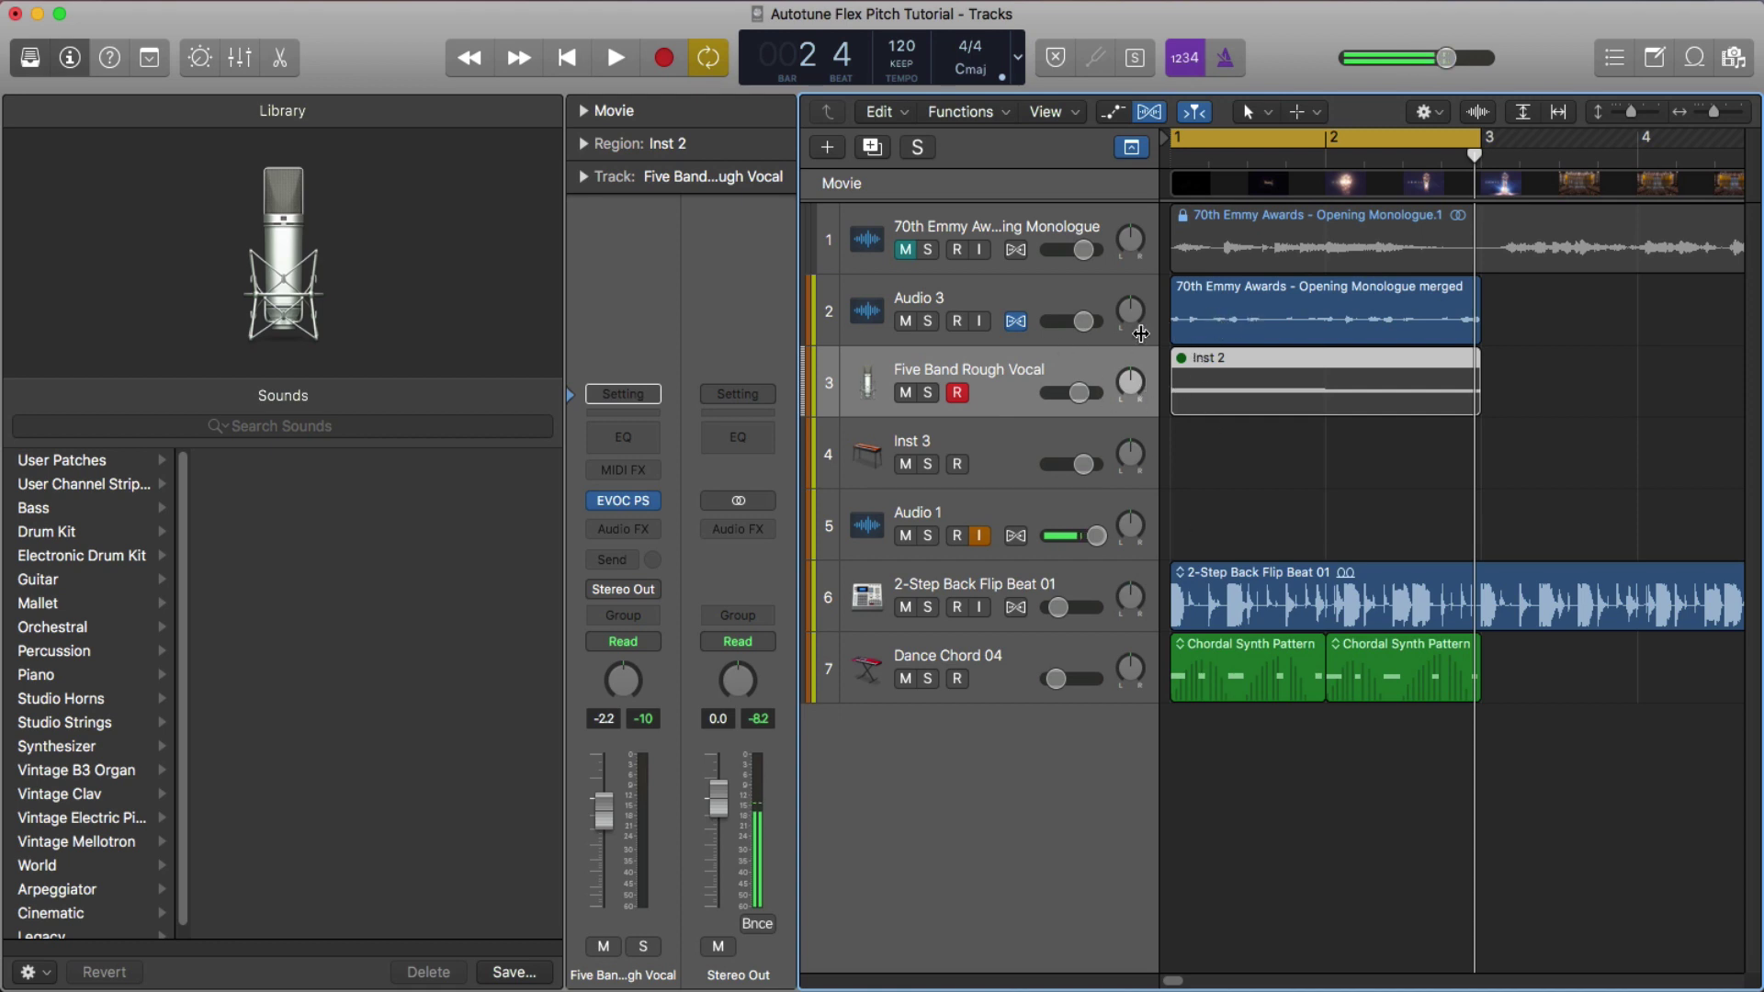
click(1215, 329)
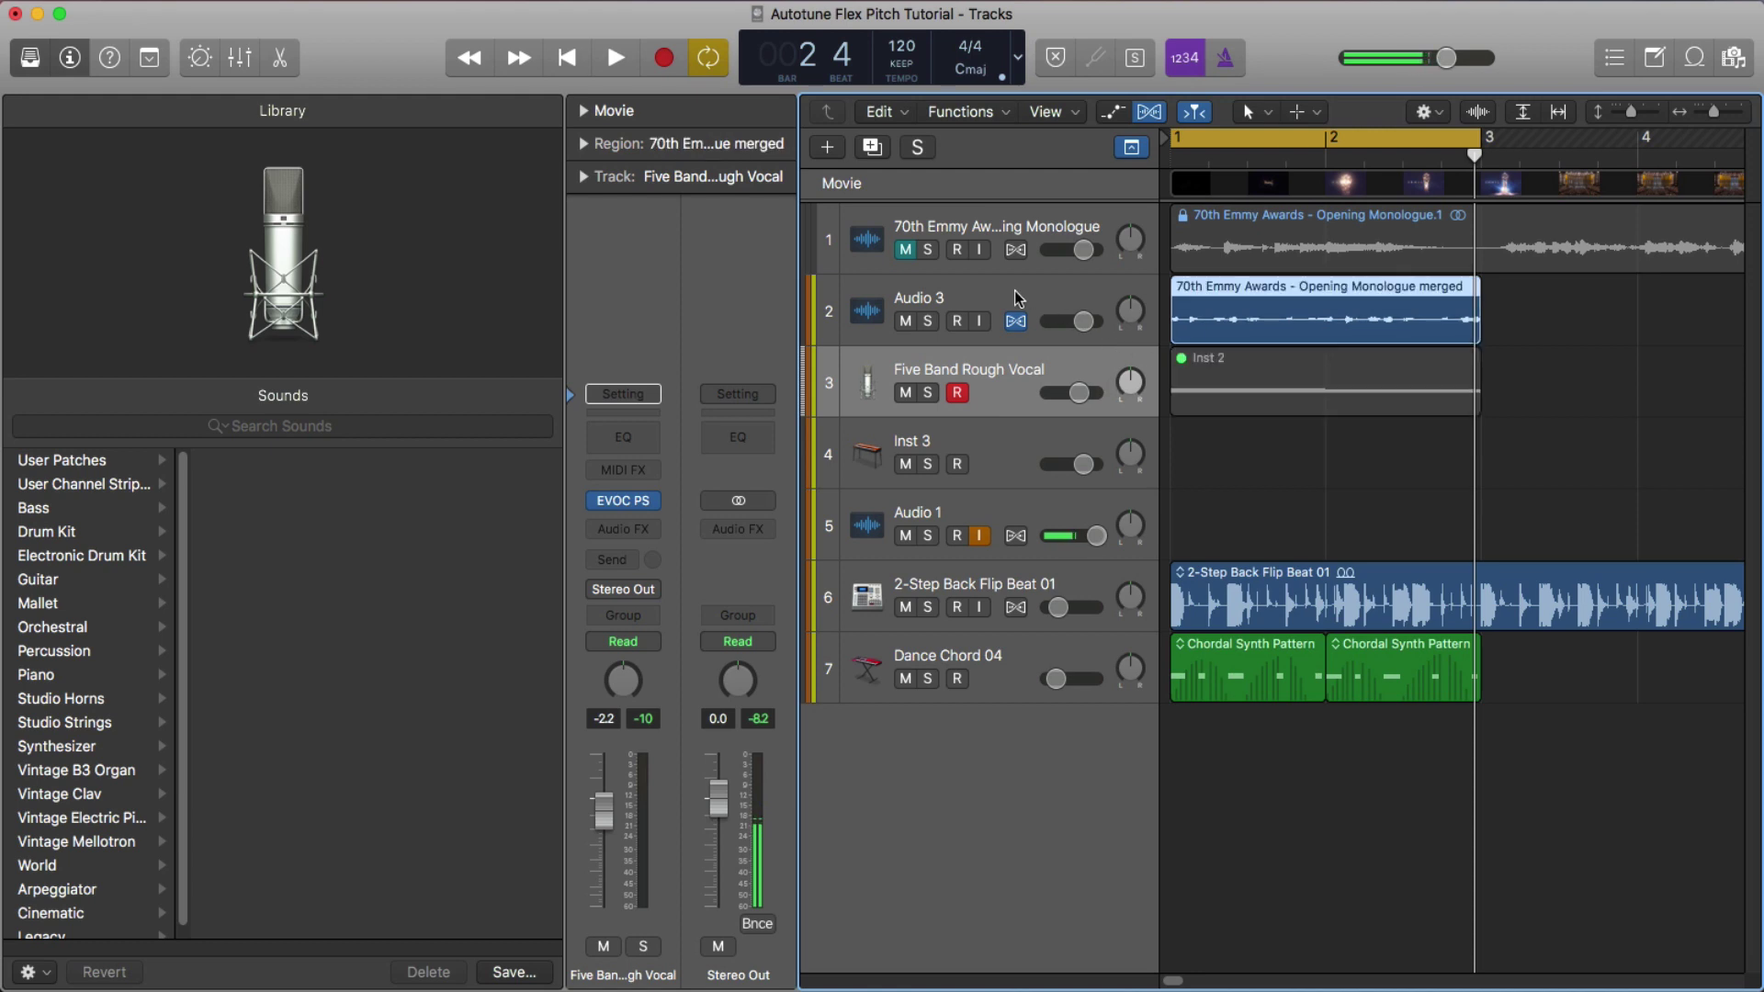
click(1196, 317)
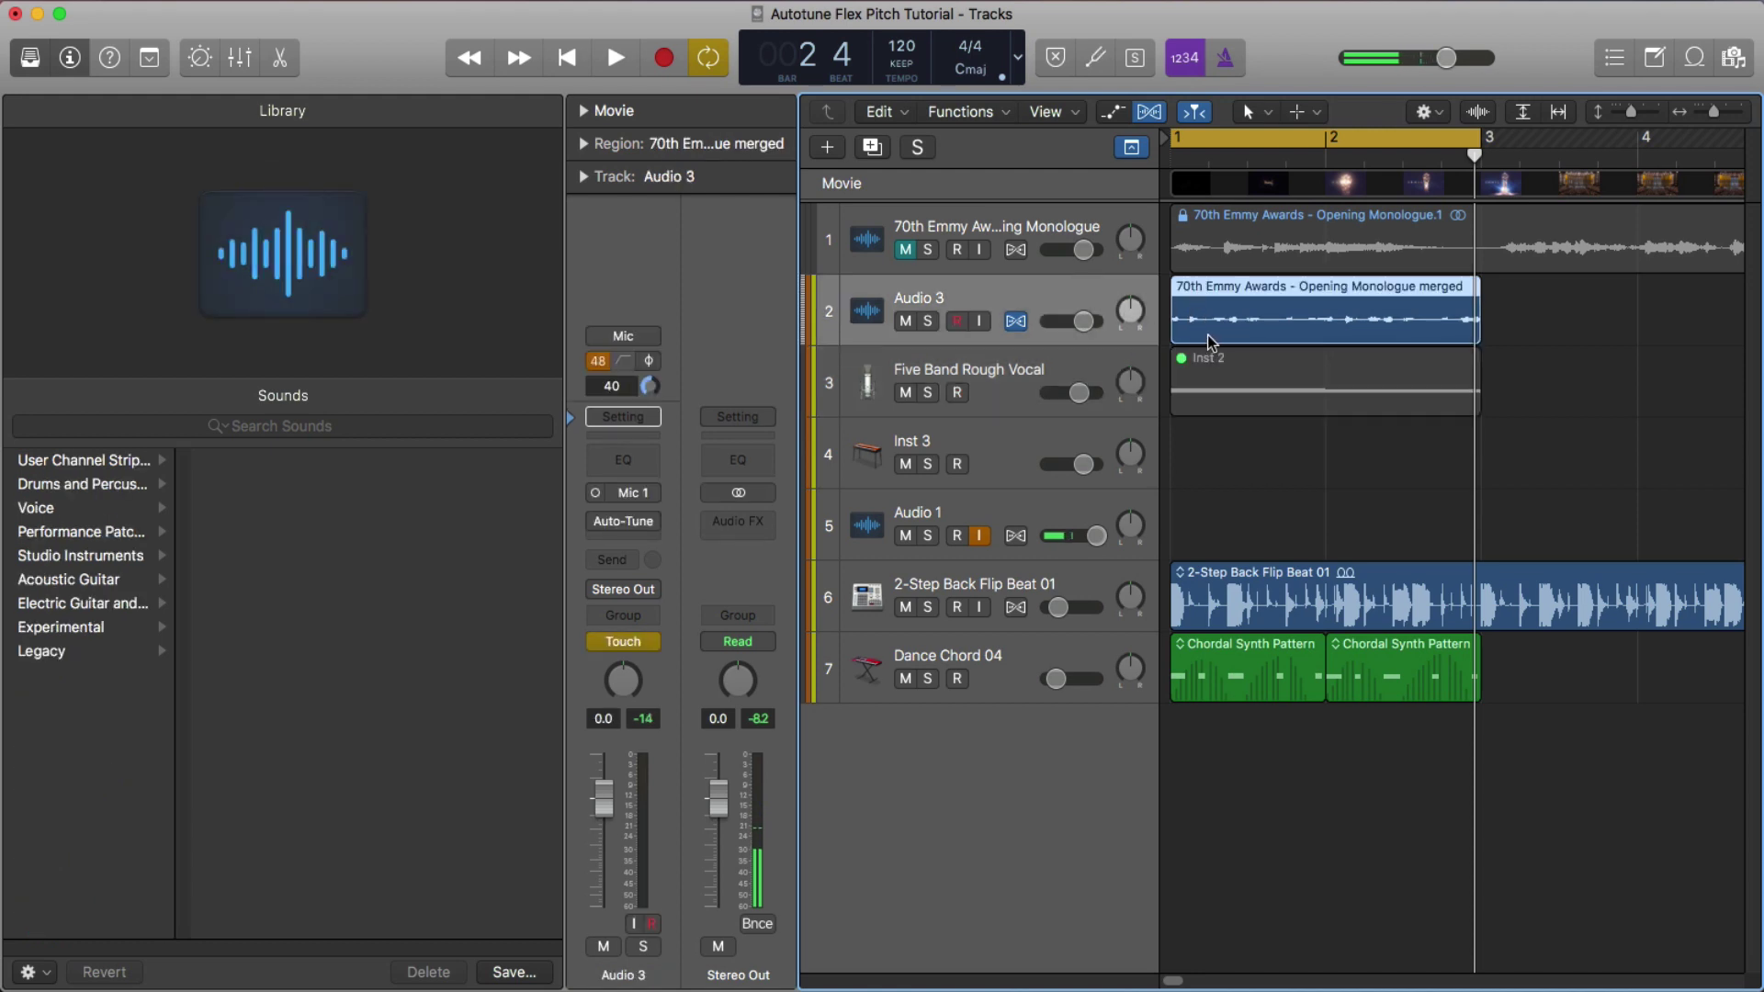
key(super+d)
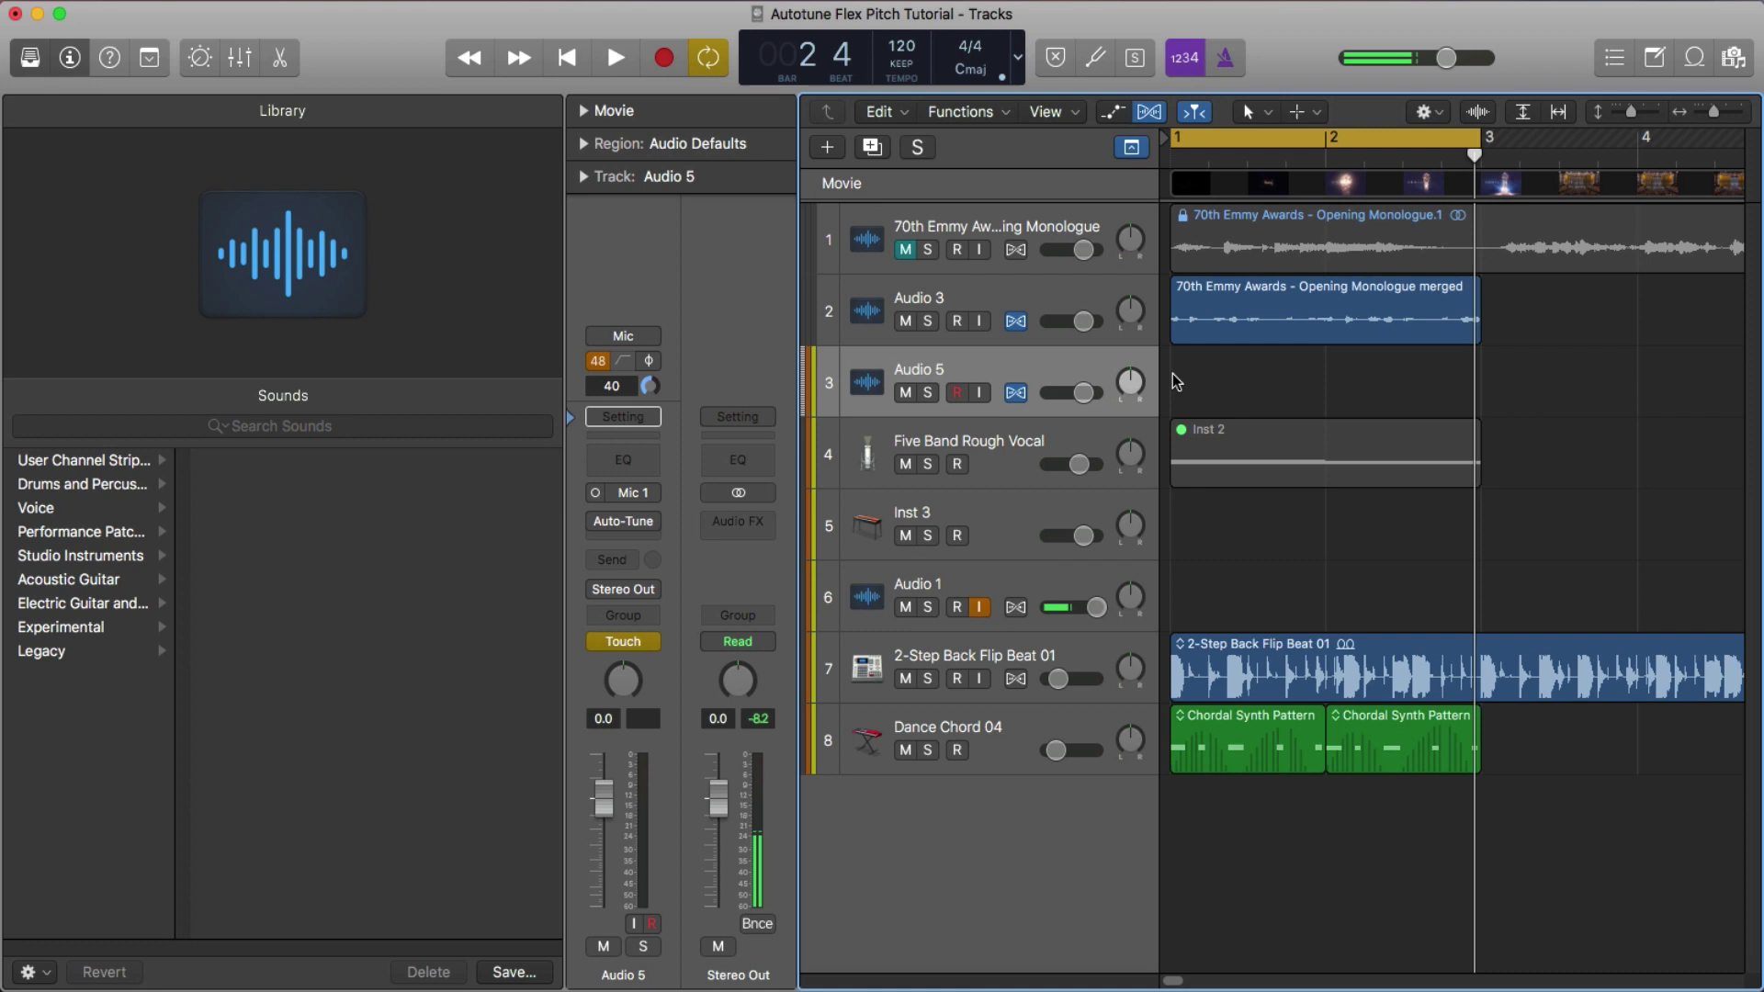
click(1250, 330)
drag(1247, 330, 1207, 365)
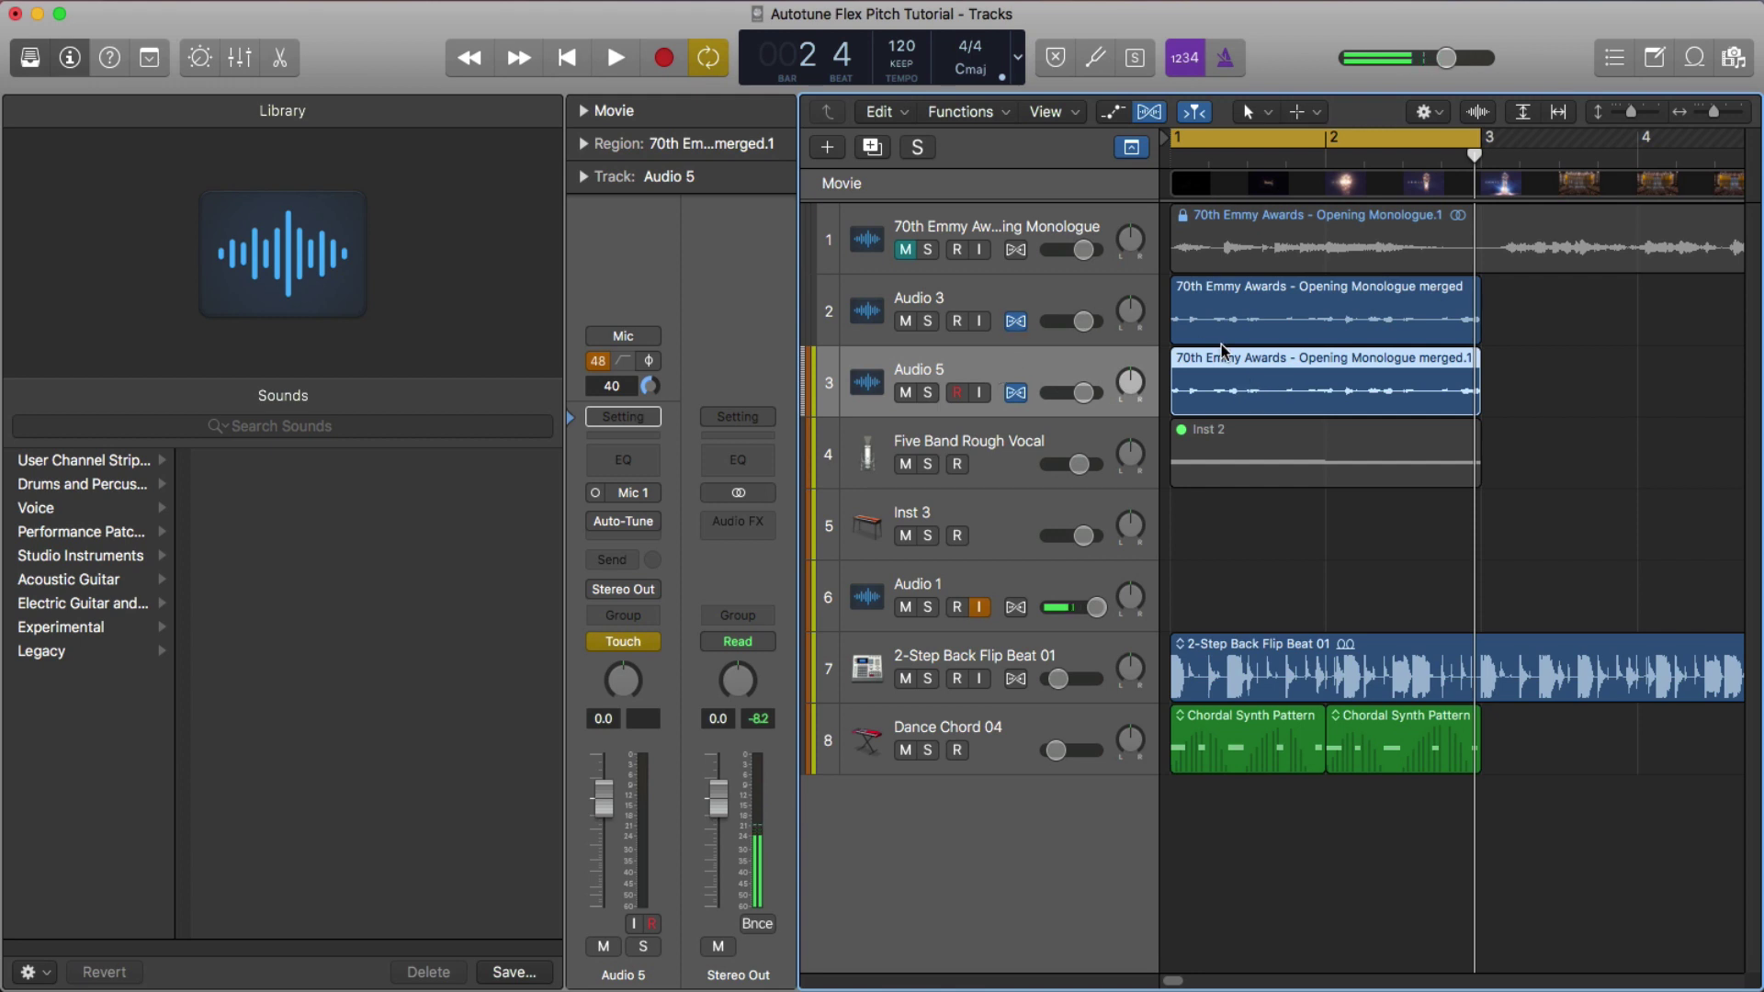
drag(1098, 370, 1188, 297)
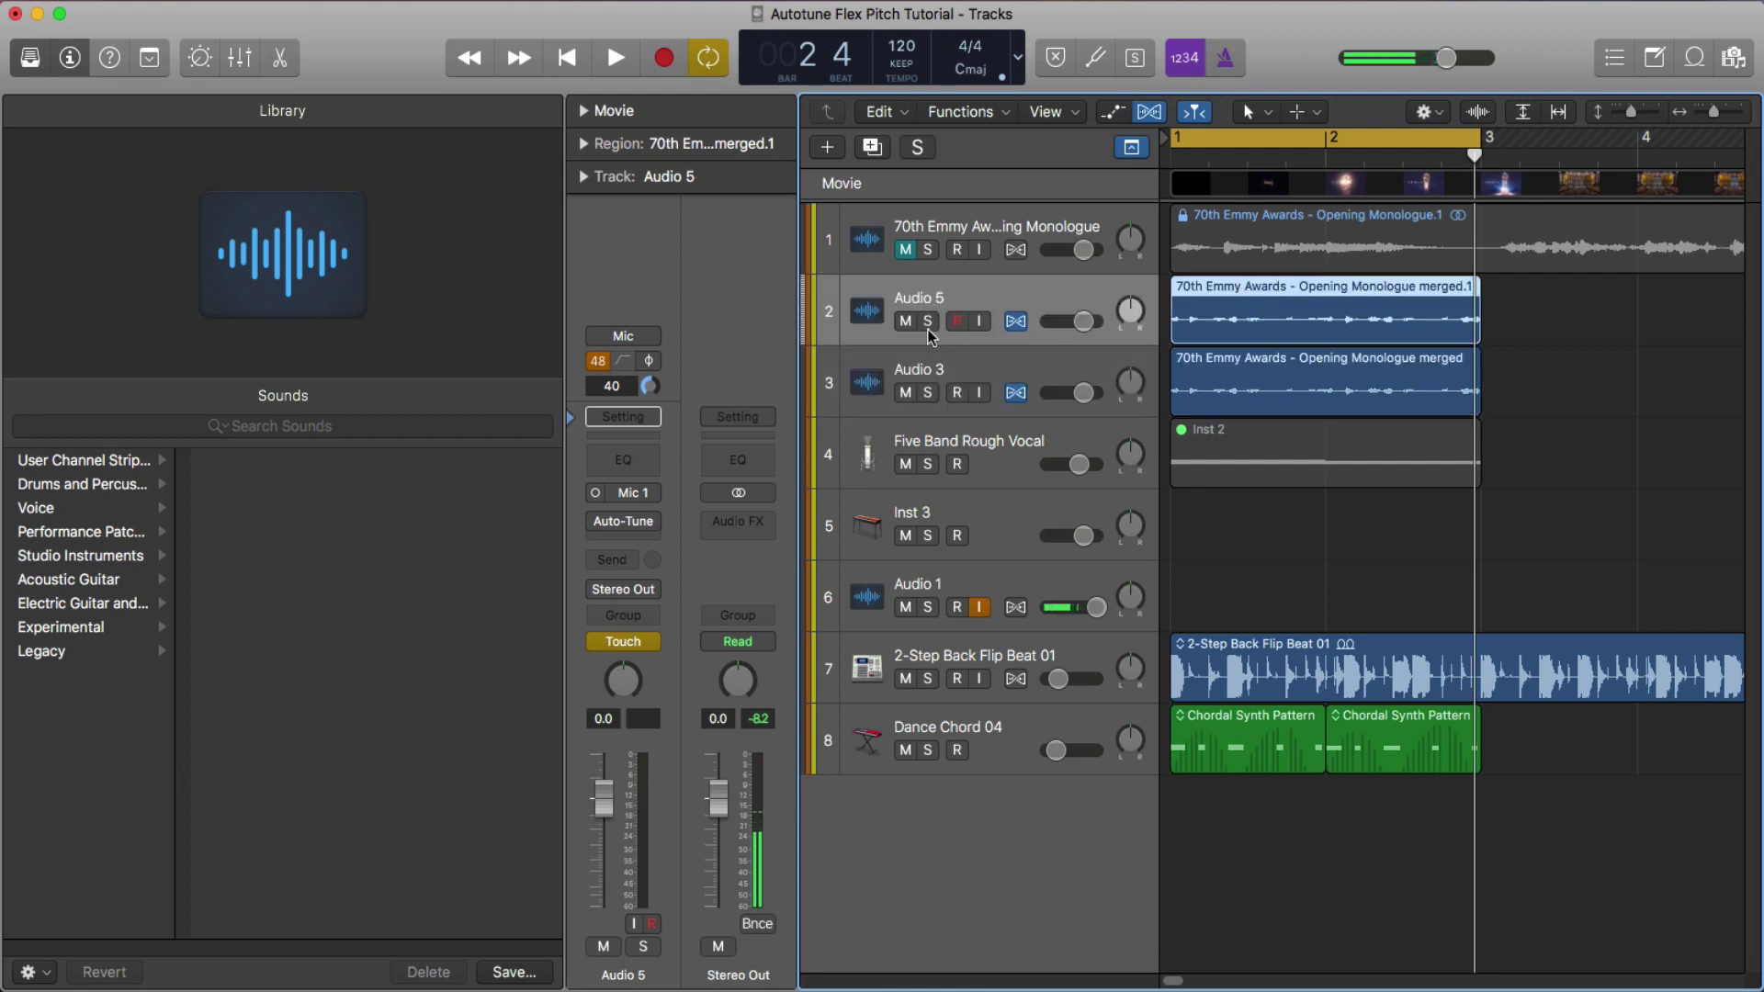
Rename the Audio 3 track as Lead and its duplicate, Audio 5, as Harmony
click(929, 370)
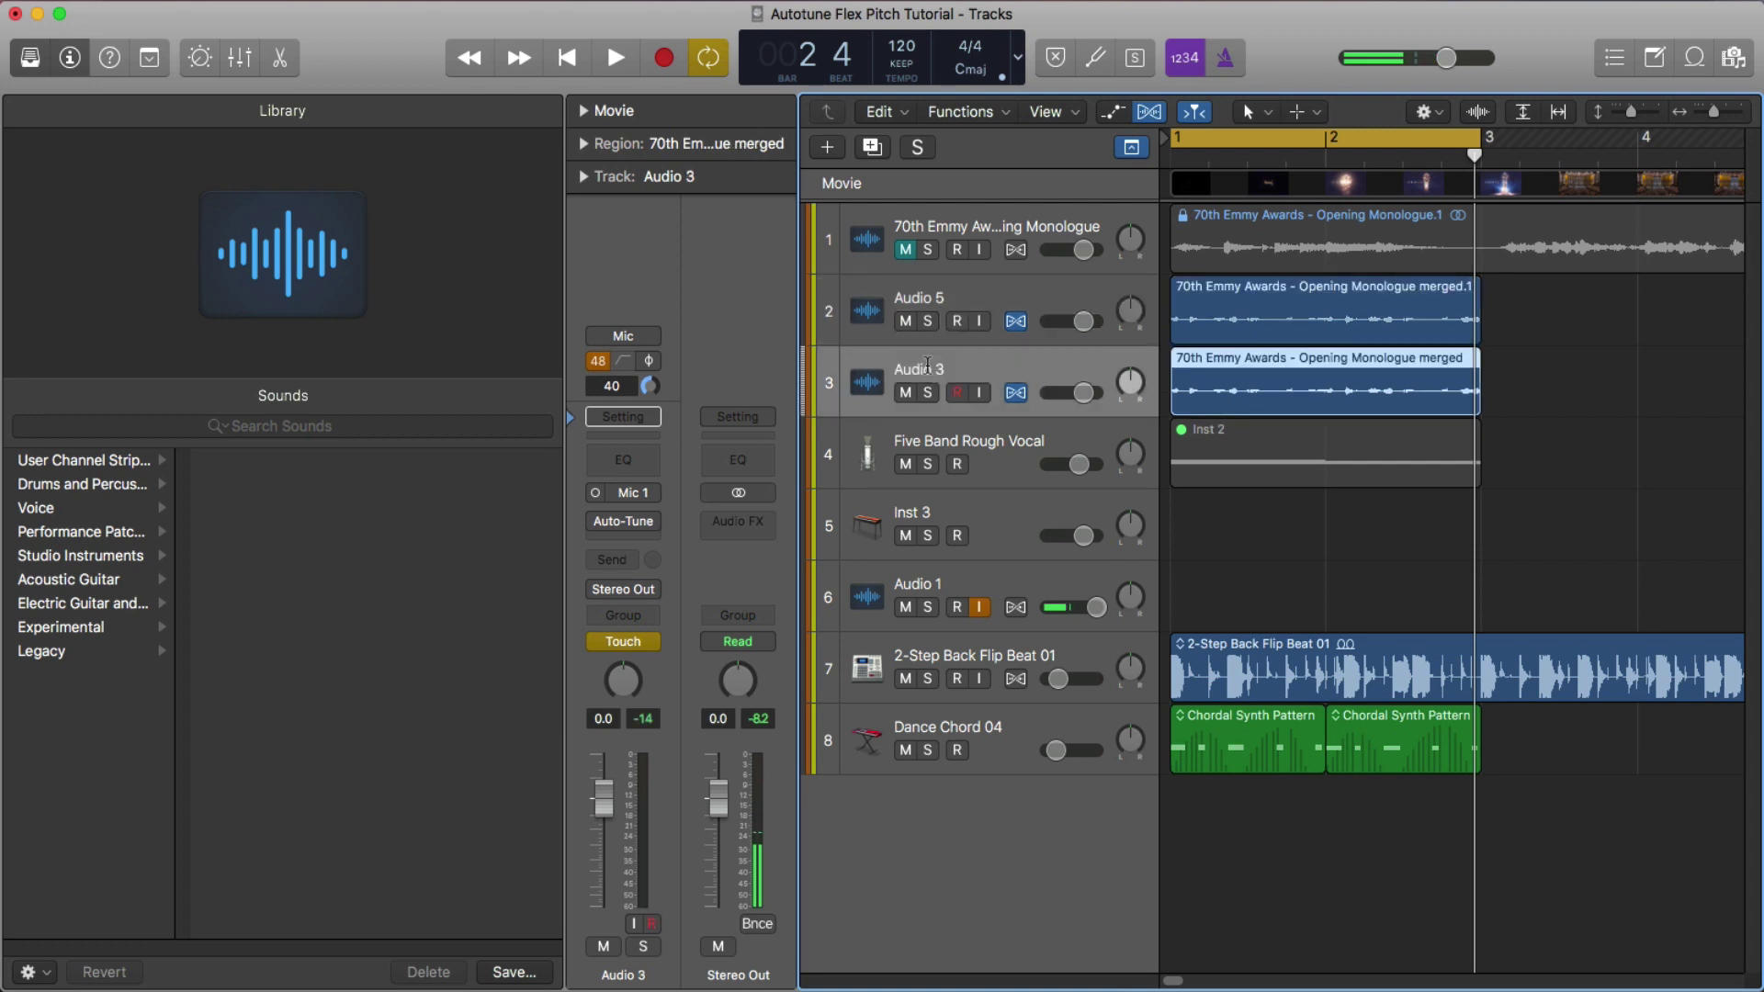
double_click(928, 367)
text(Lea)
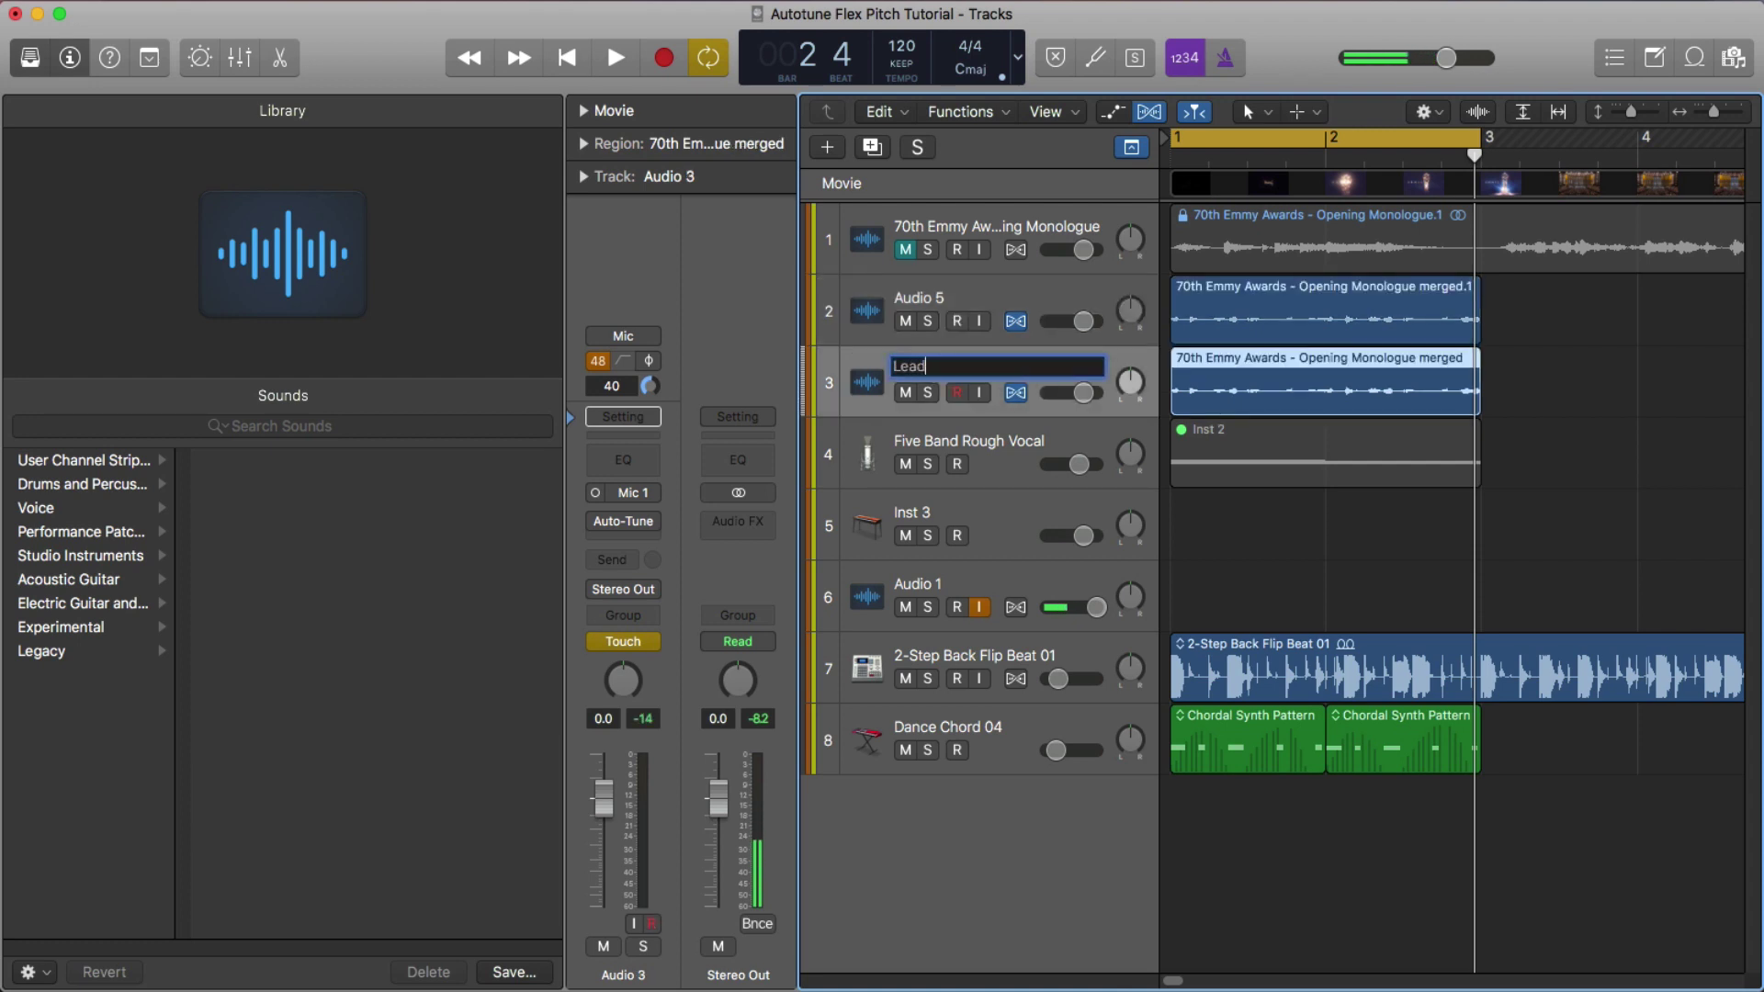
double_click(946, 296)
text(Harm)
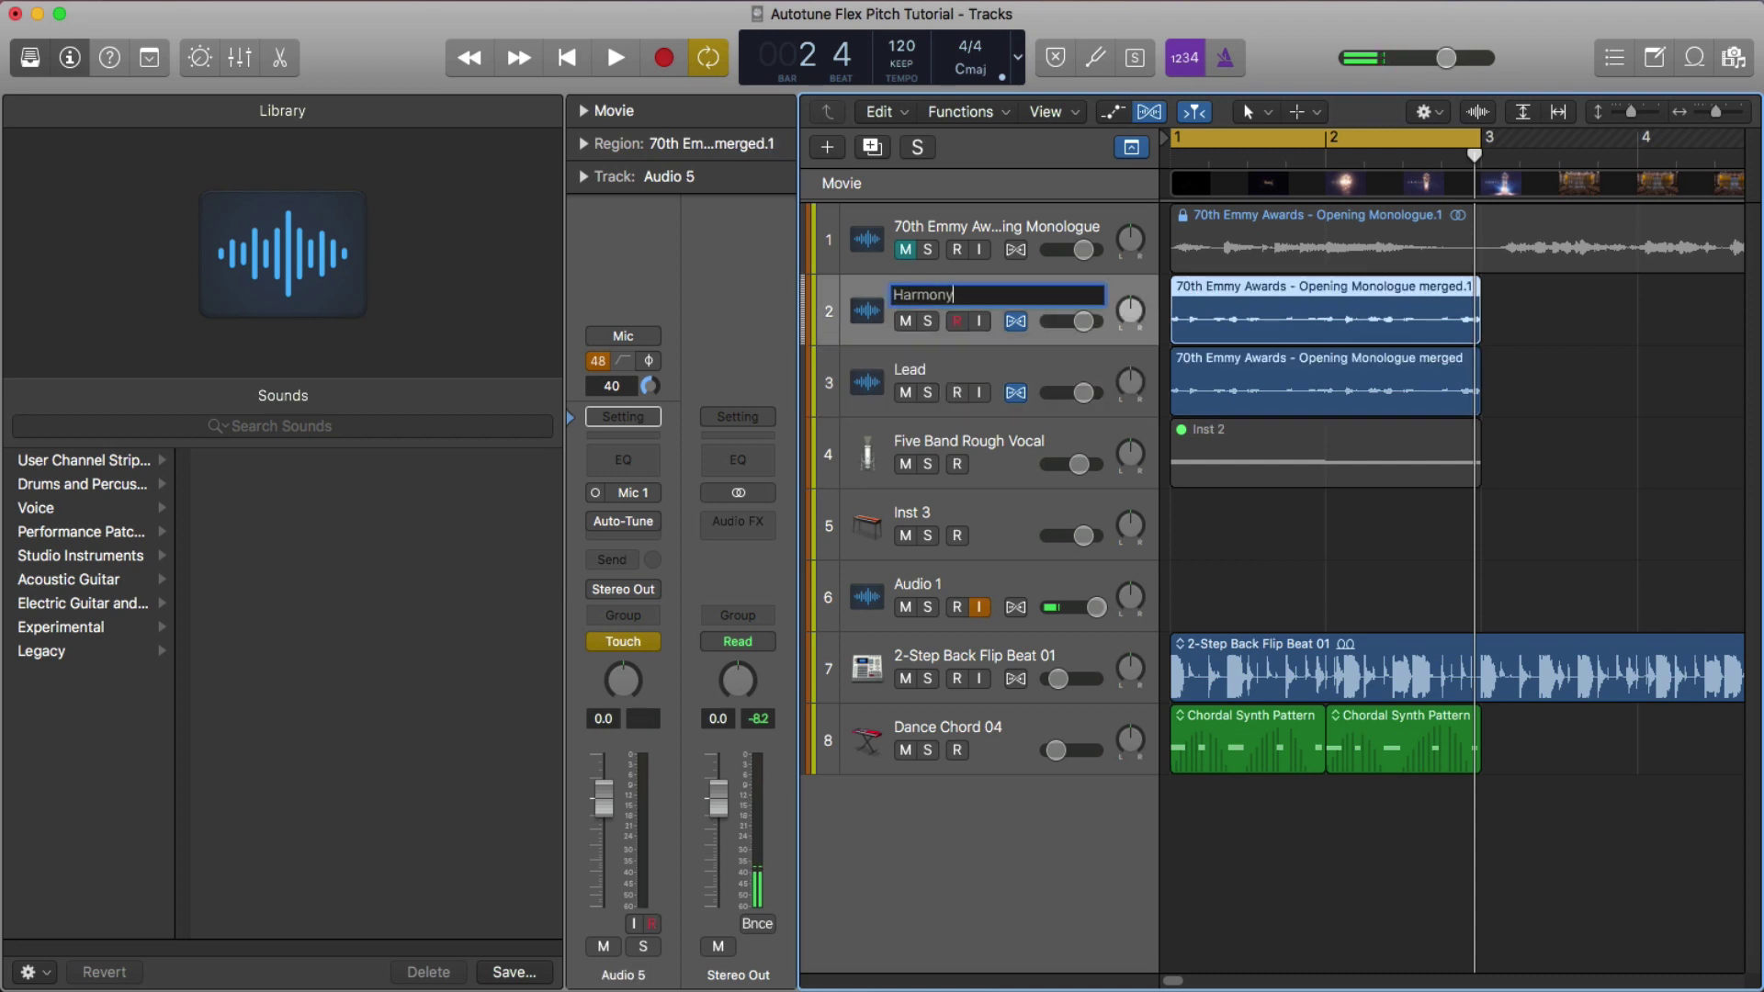
text(ony)
key(Return)
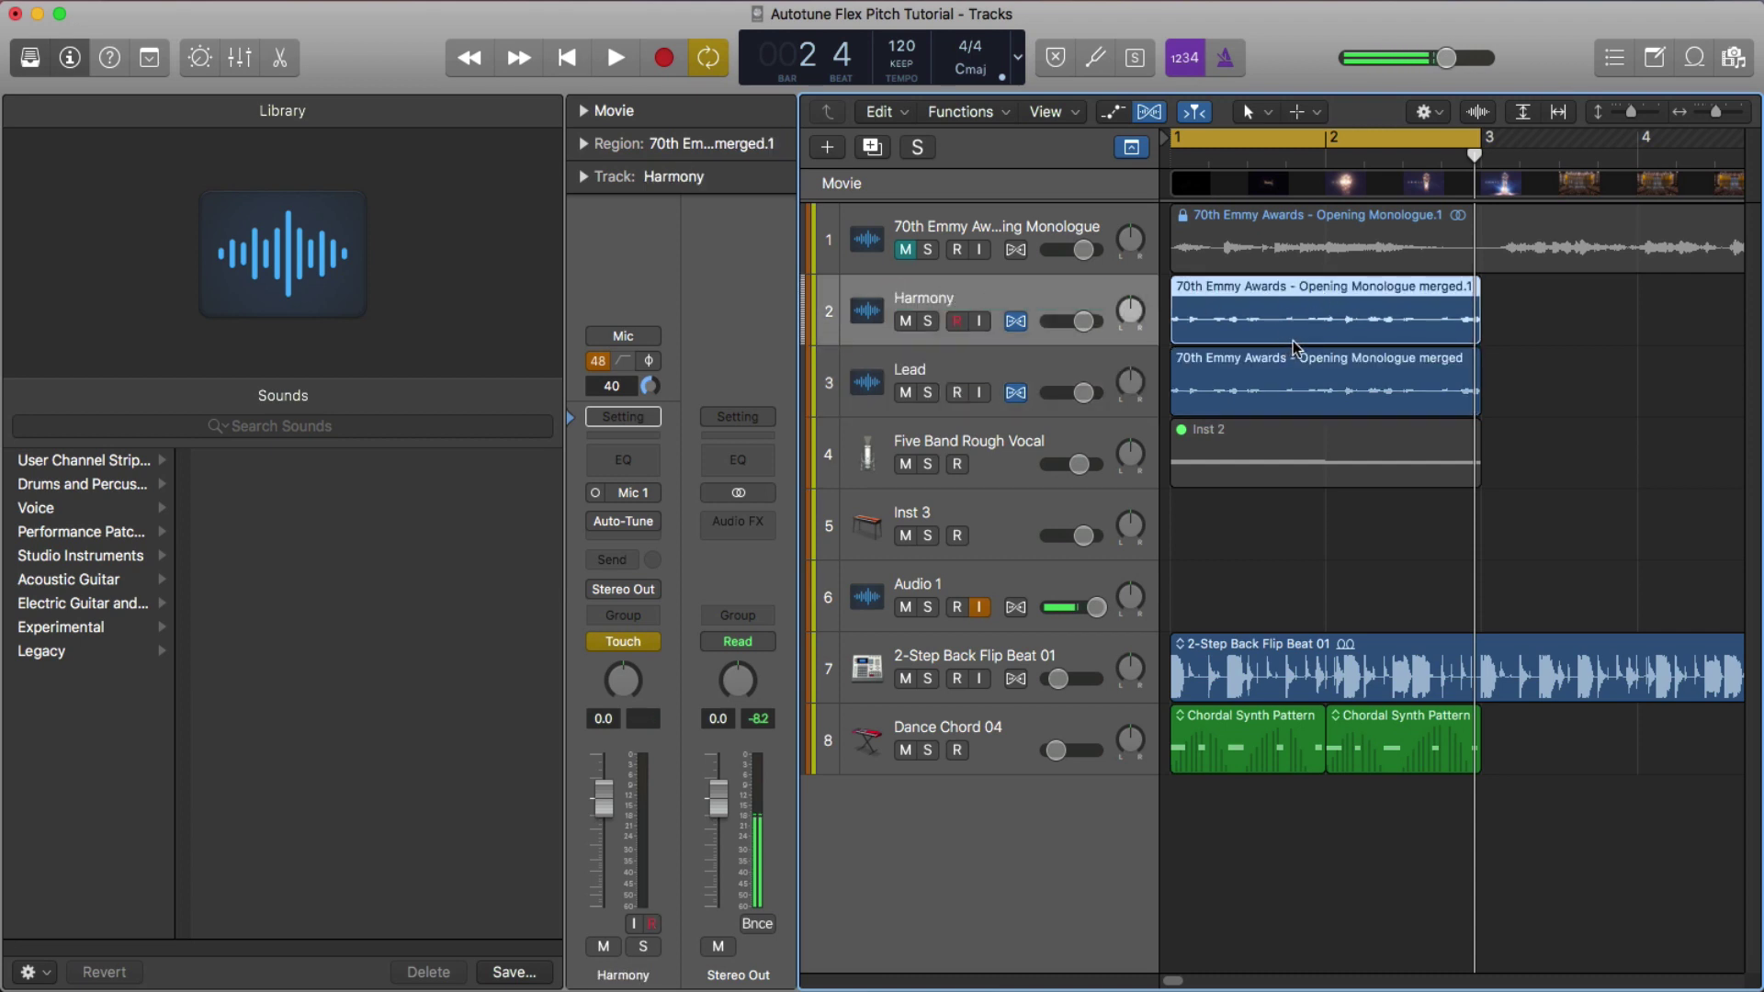
Hide the Library, open the Harmony region in the Flex Pitch editor, and play it with the Lead track
click(40, 63)
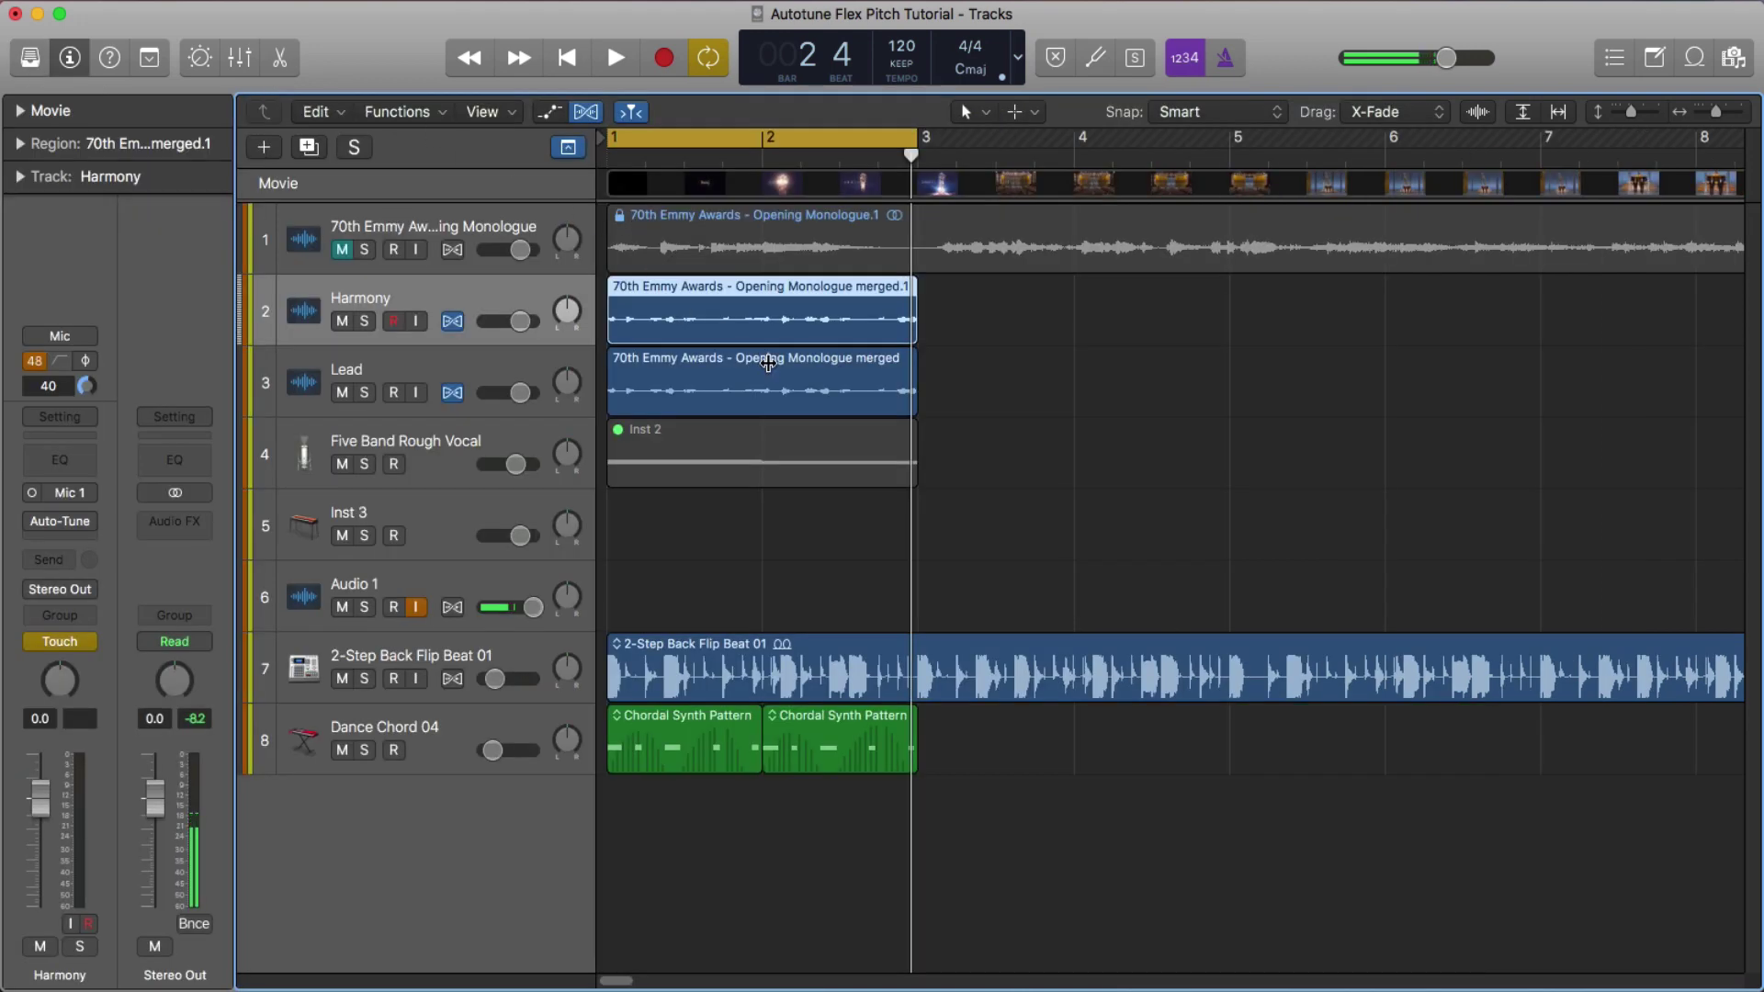
key(super+Right)
key(super+Right)
scroll(784, 358, left, 5)
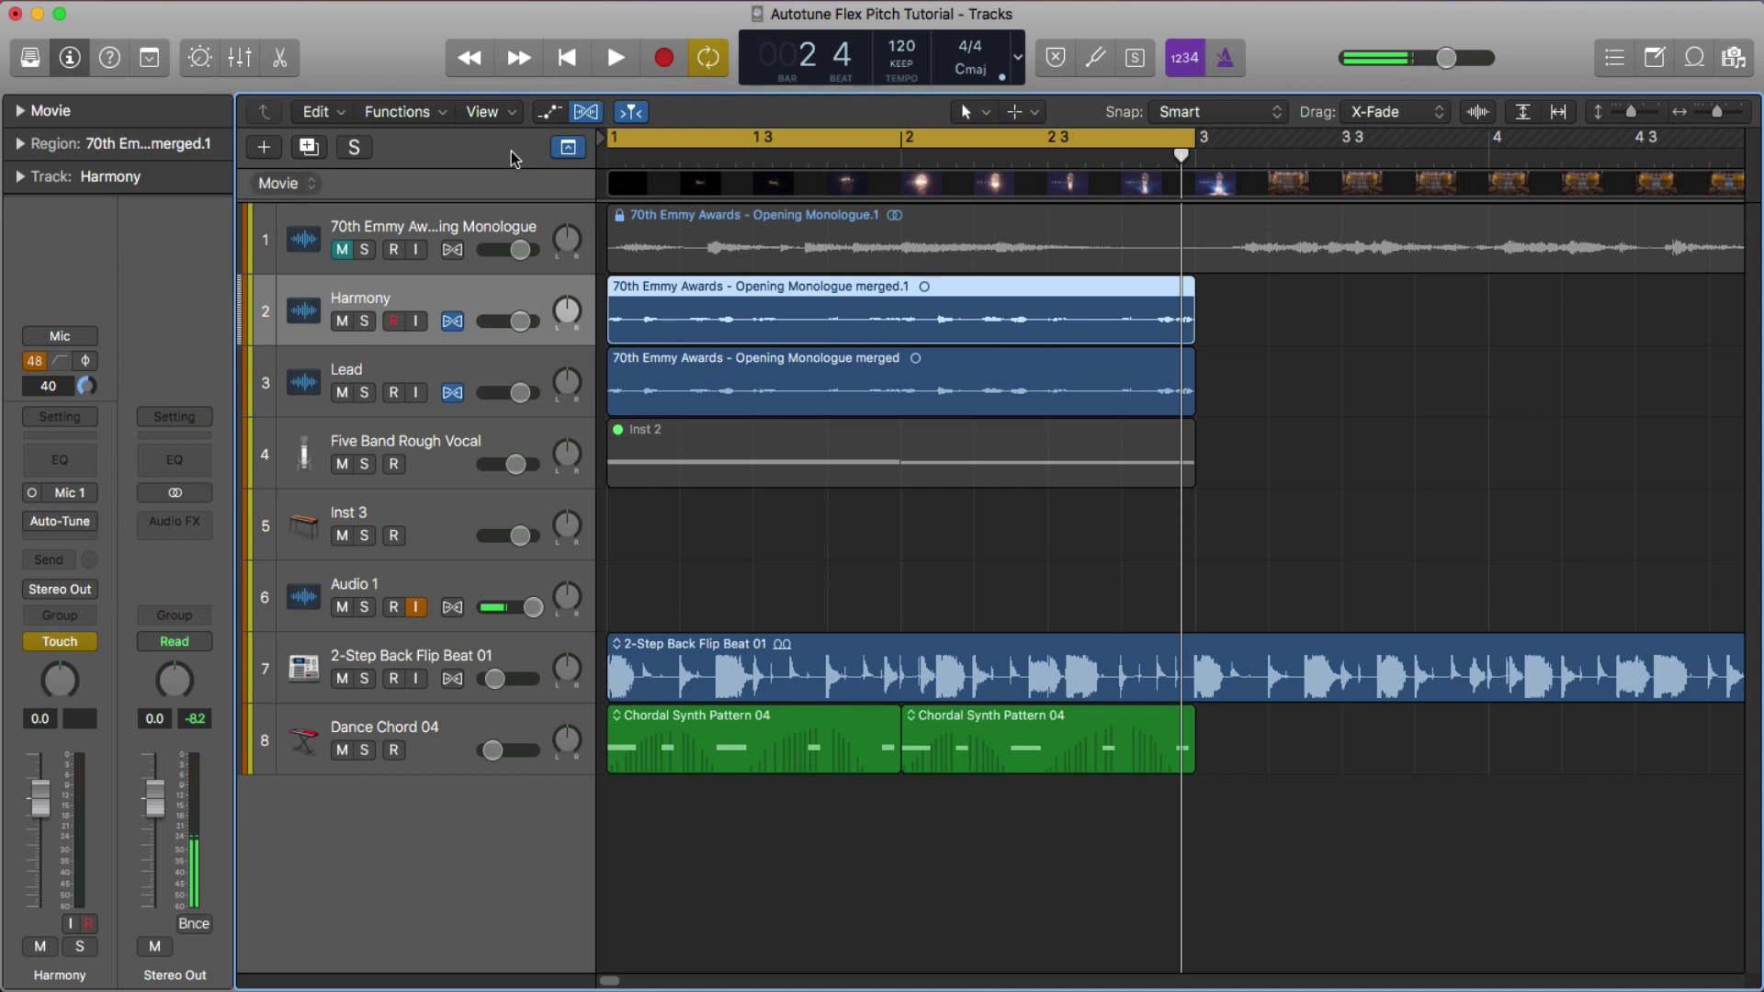
double_click(668, 311)
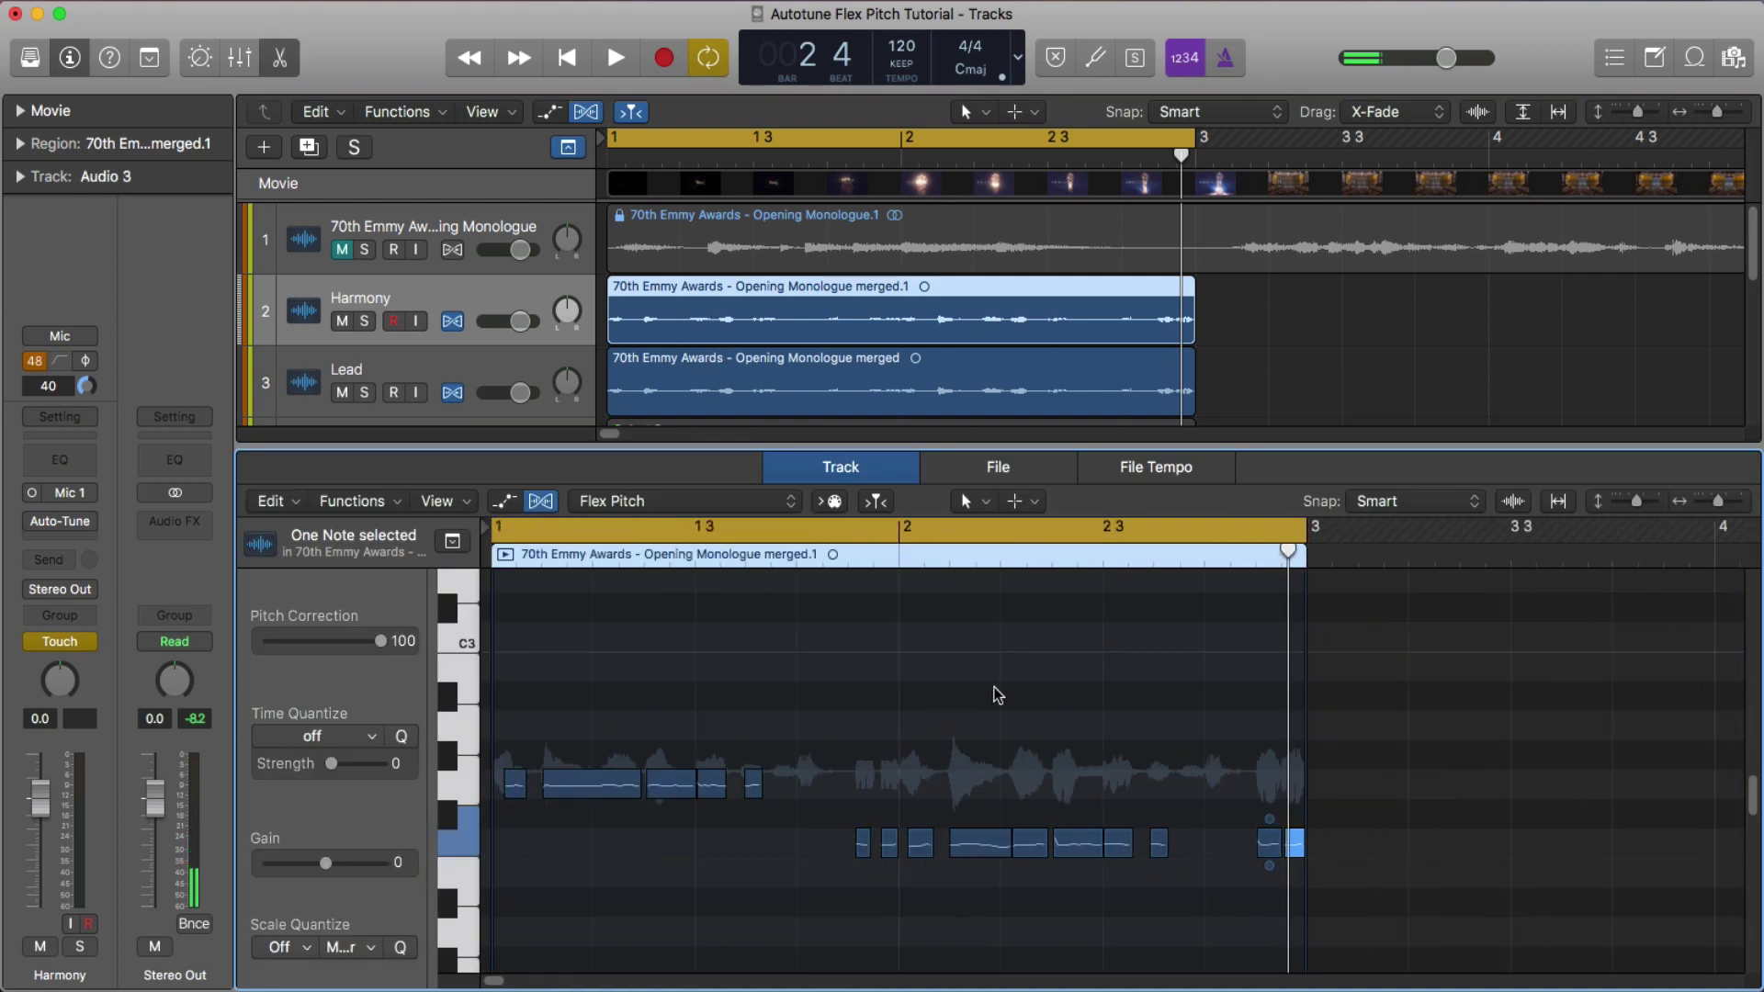
key(space)
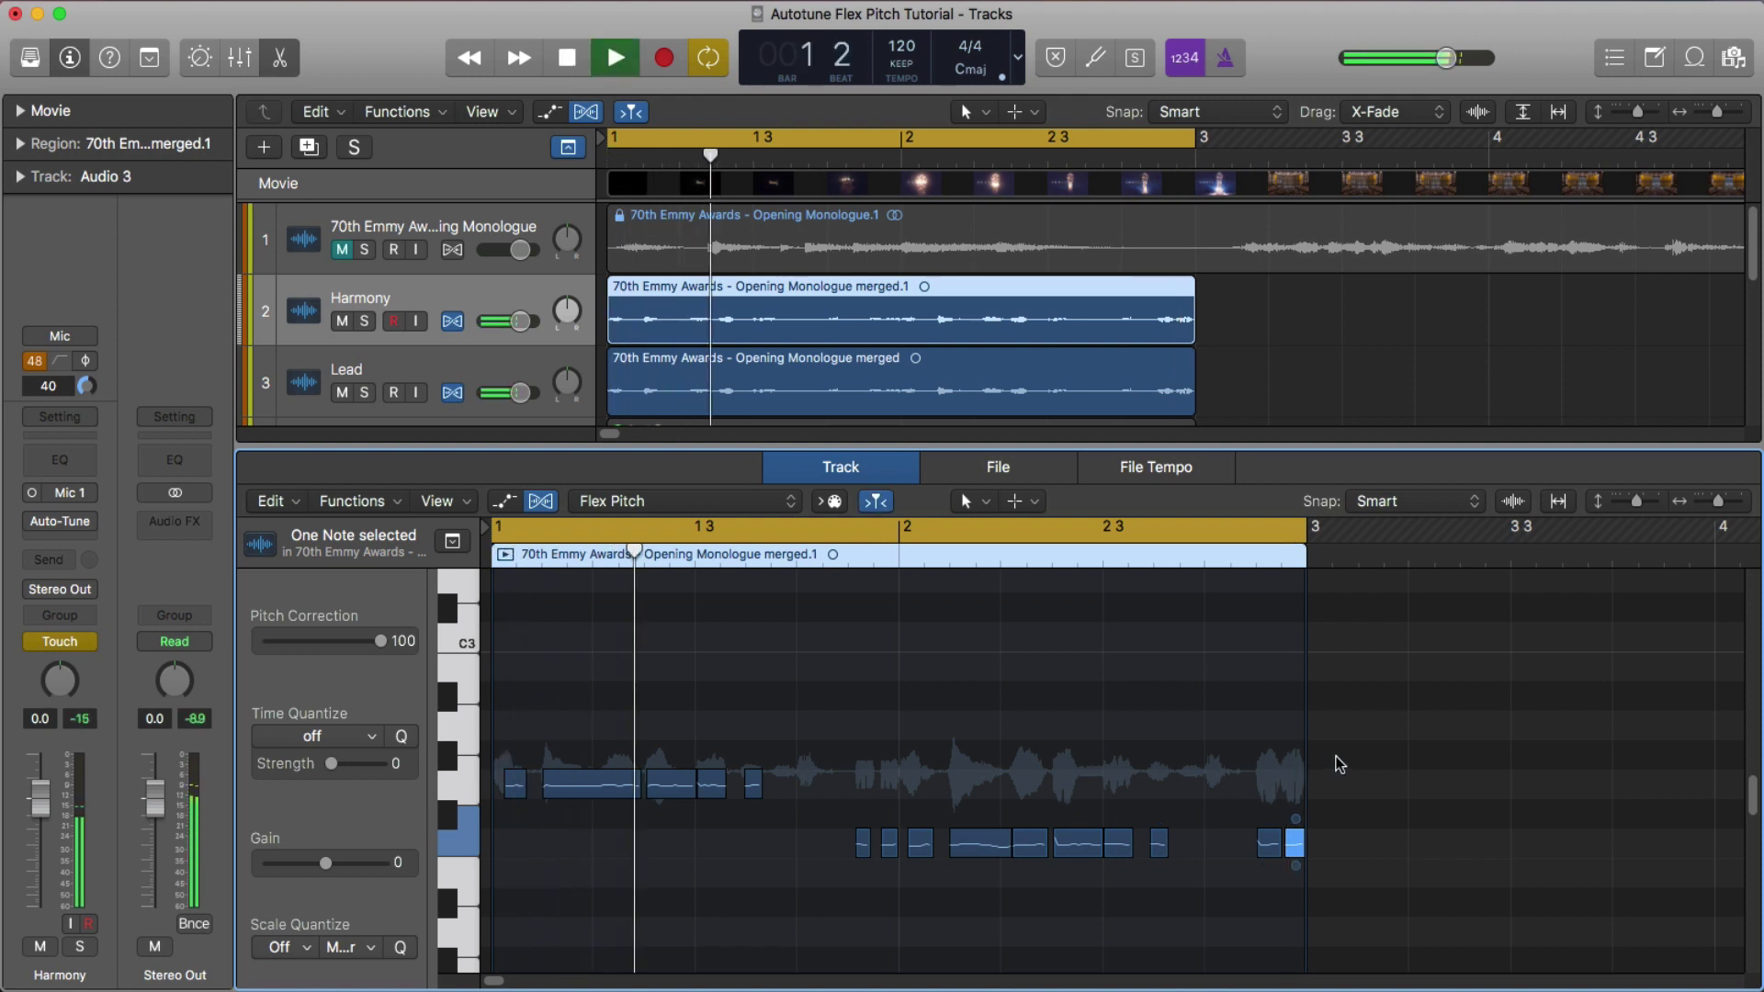
key(space)
Try raising the long note at the start of the Harmony region to C3, and undo the move
drag(1437, 740, 511, 856)
click(579, 794)
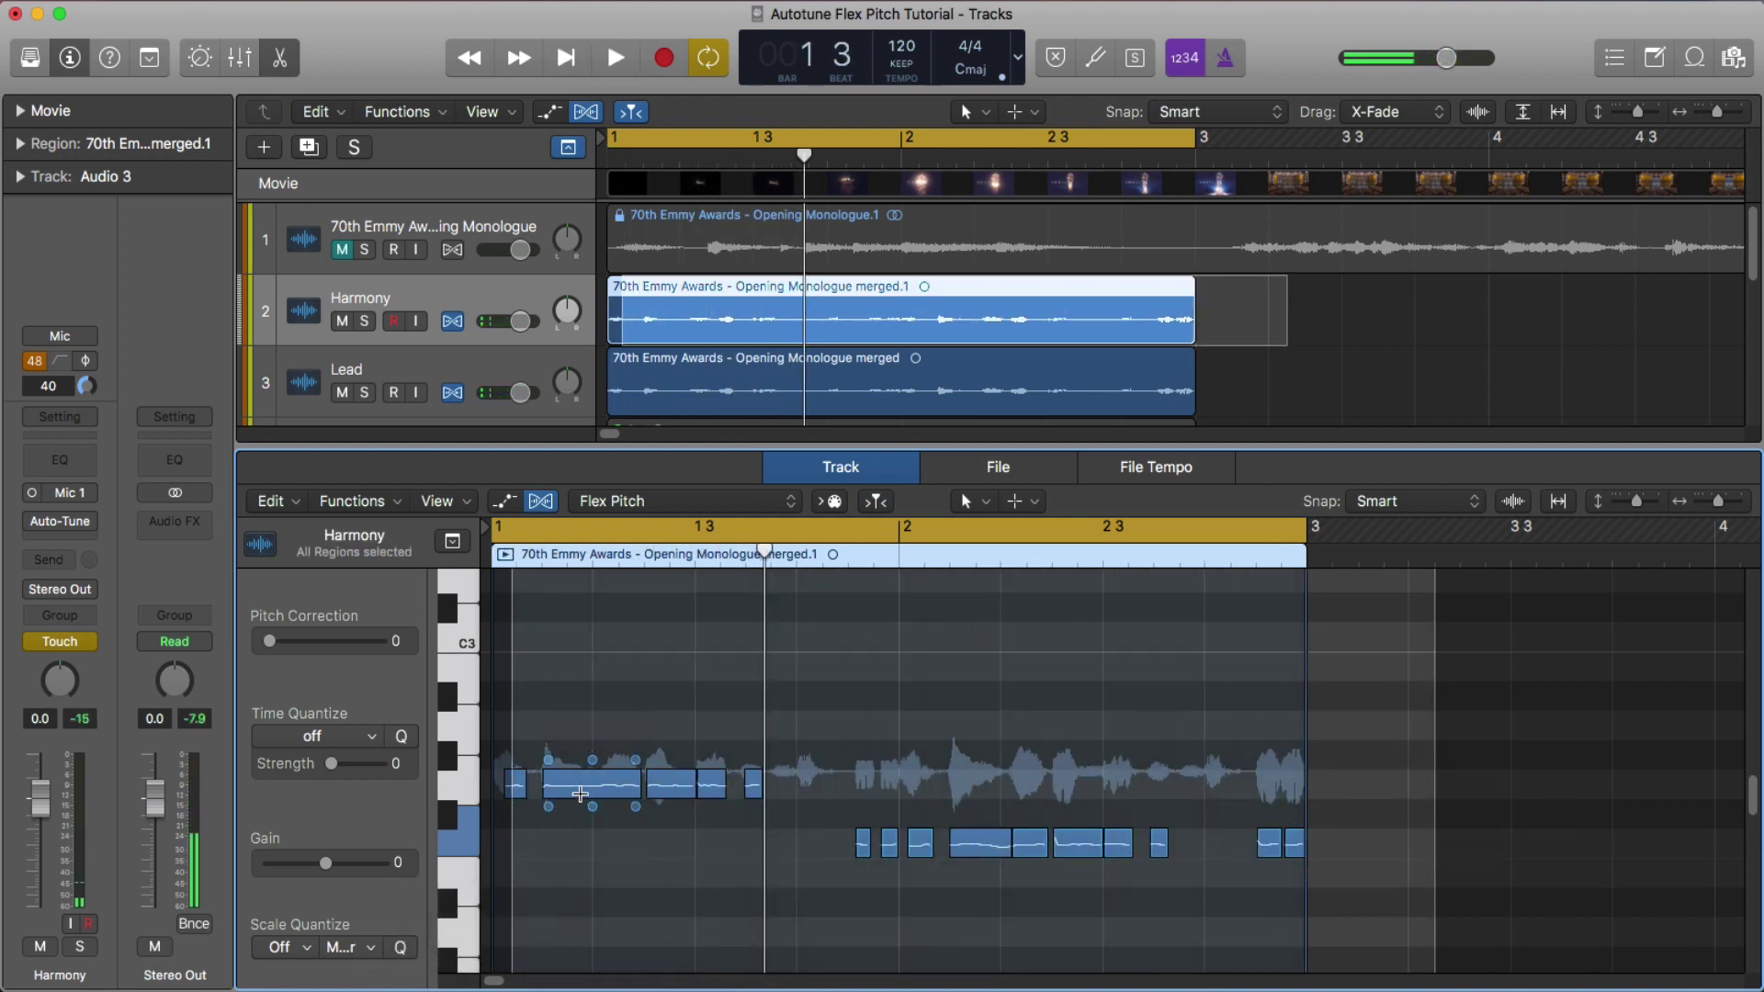
drag(582, 793, 584, 638)
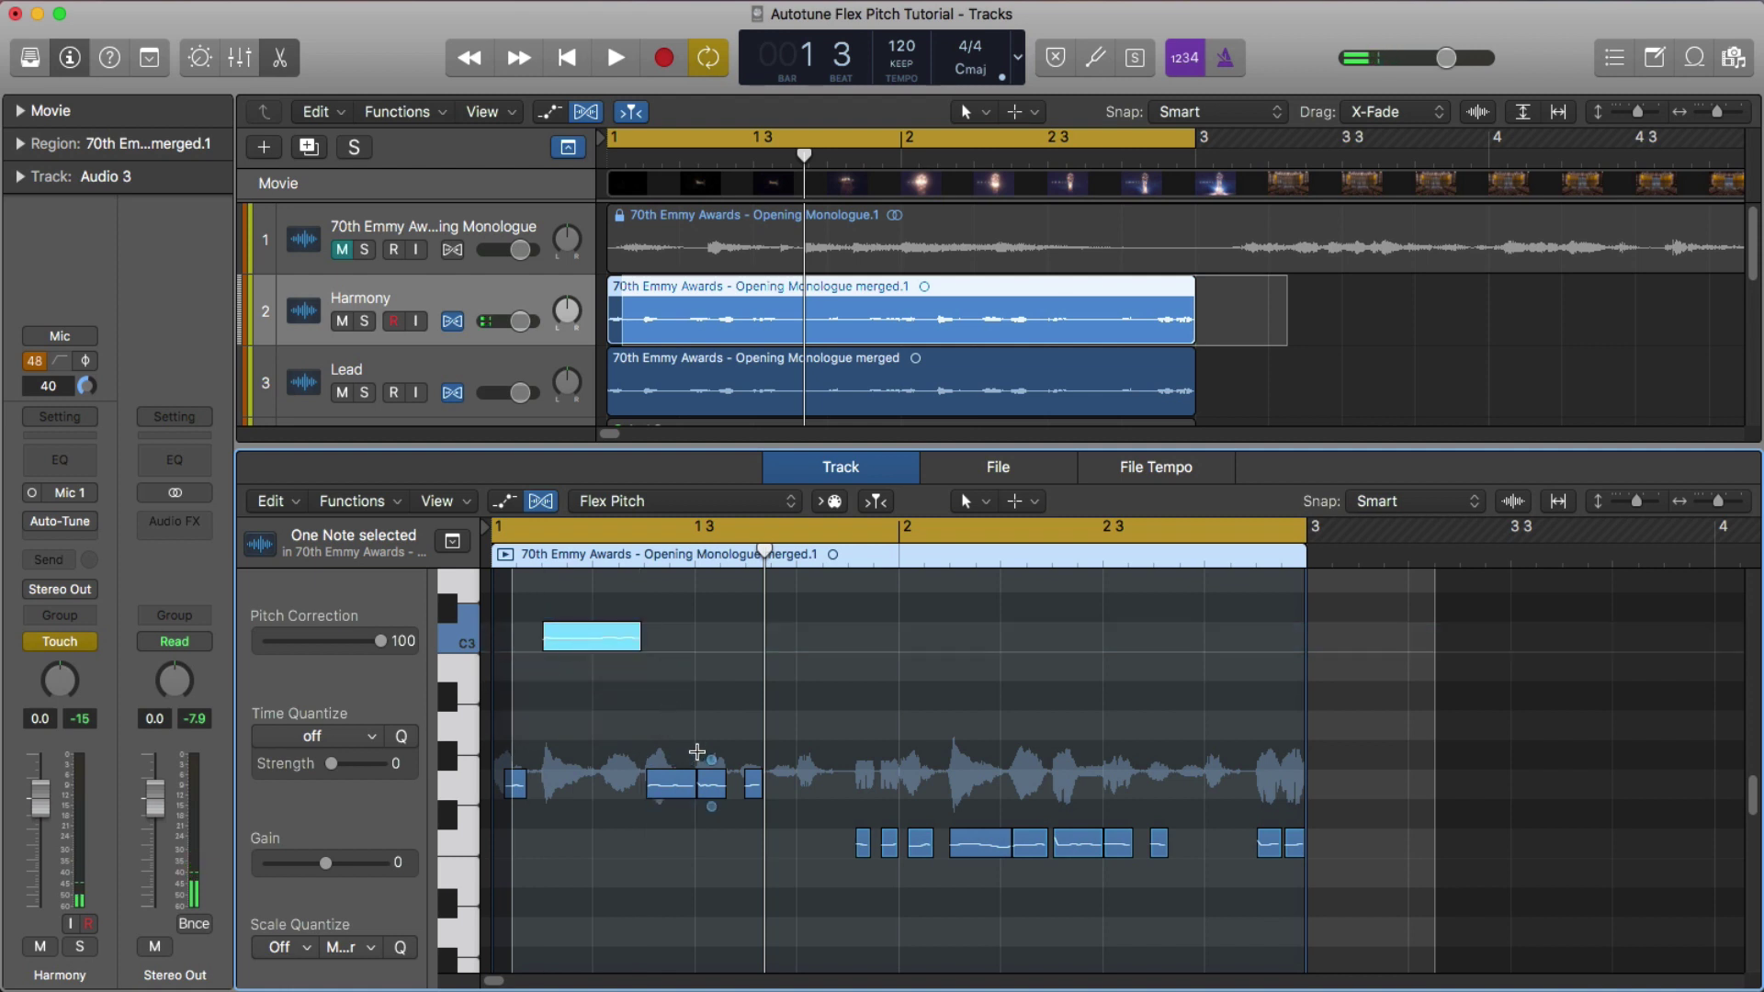
key(super+z)
click(1175, 692)
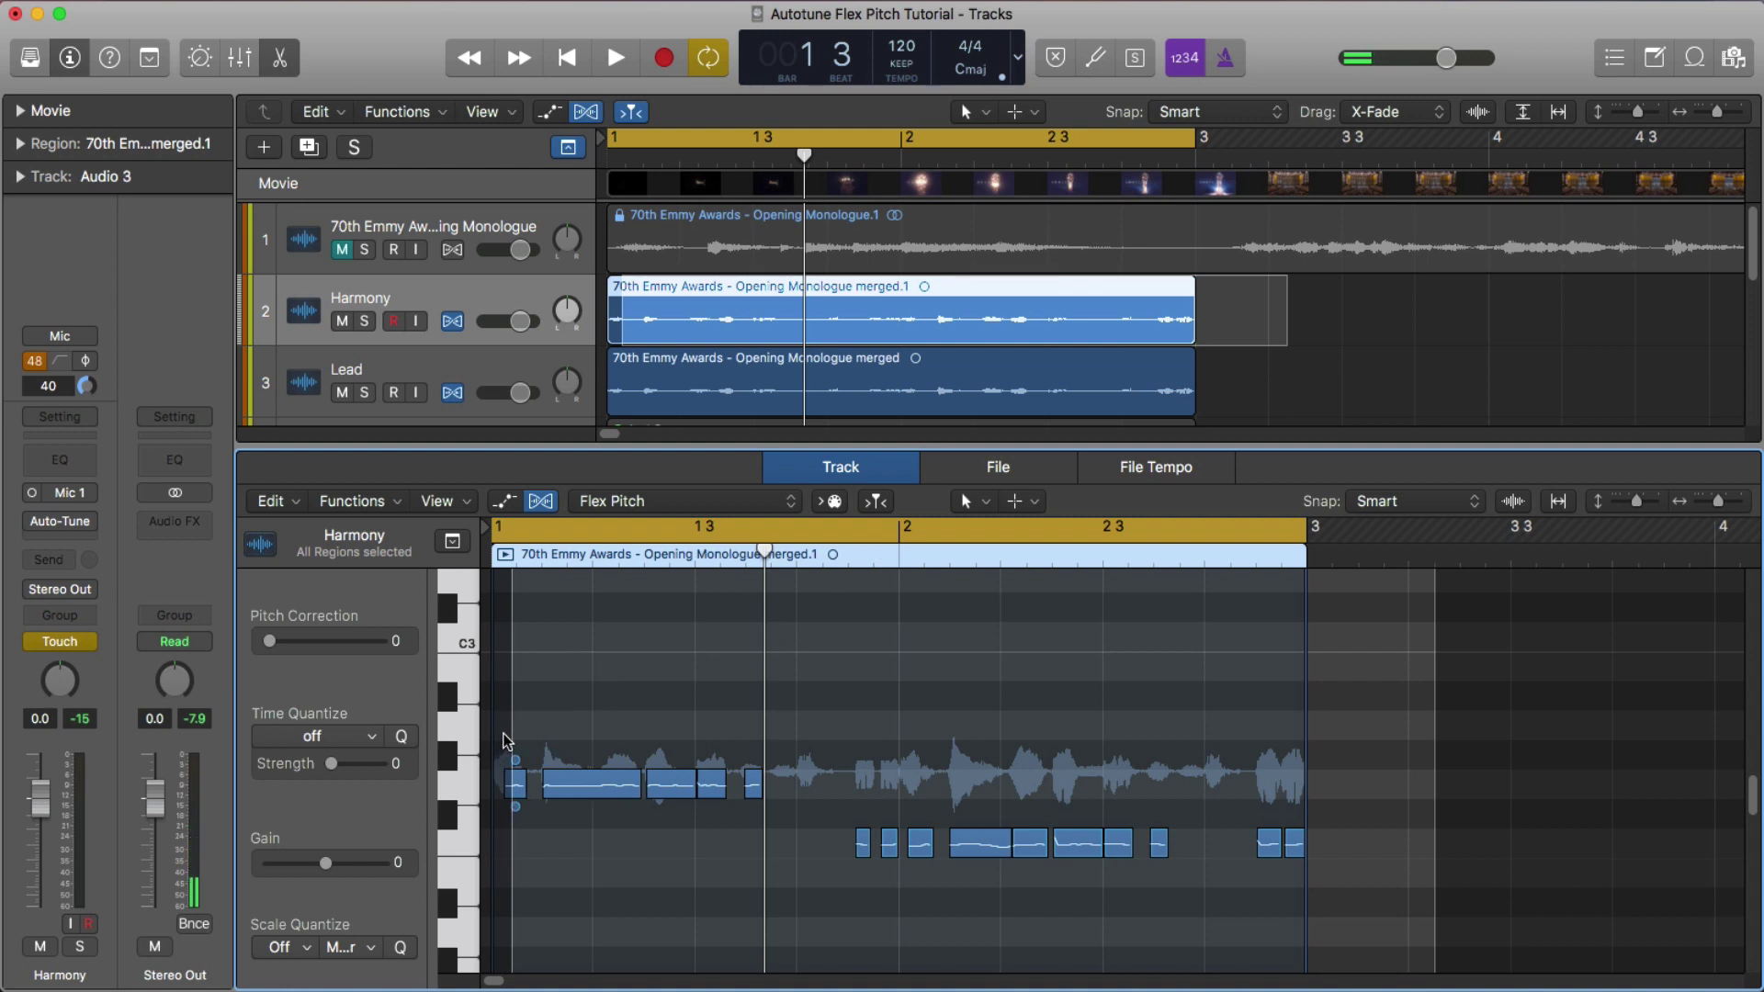
Raise the first five notes of the Harmony region to C3 and play the result
drag(504, 740, 1352, 862)
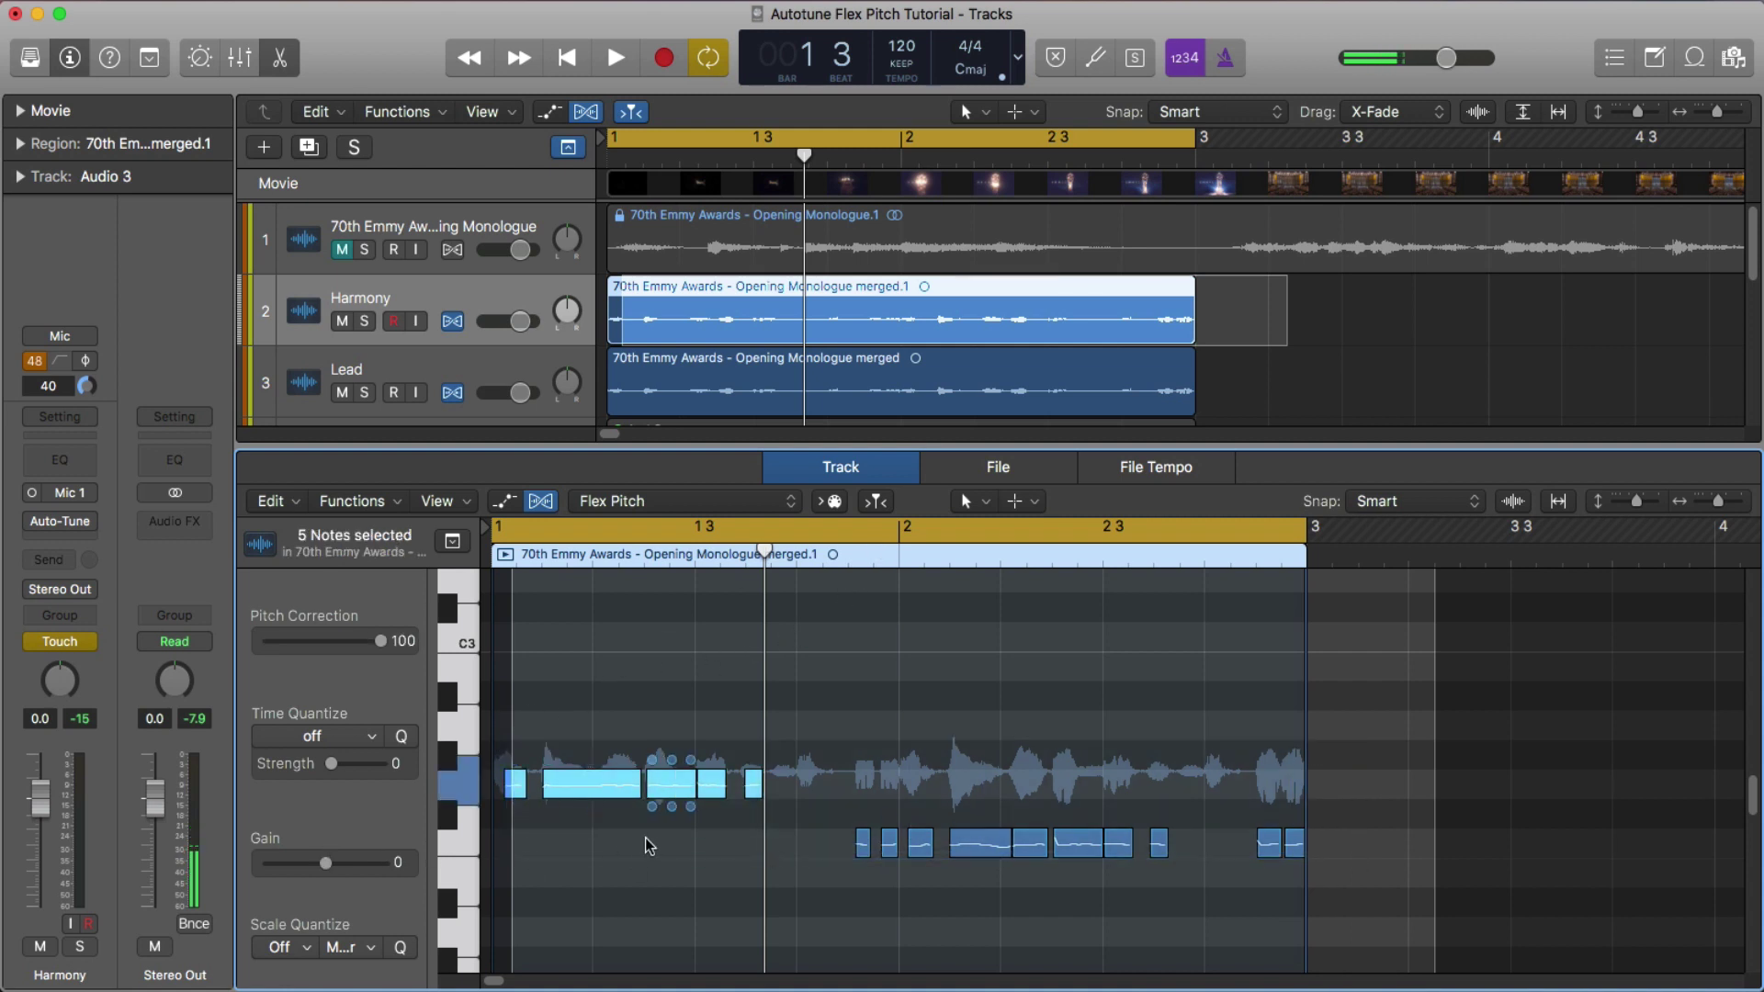
drag(593, 783, 598, 632)
key(space)
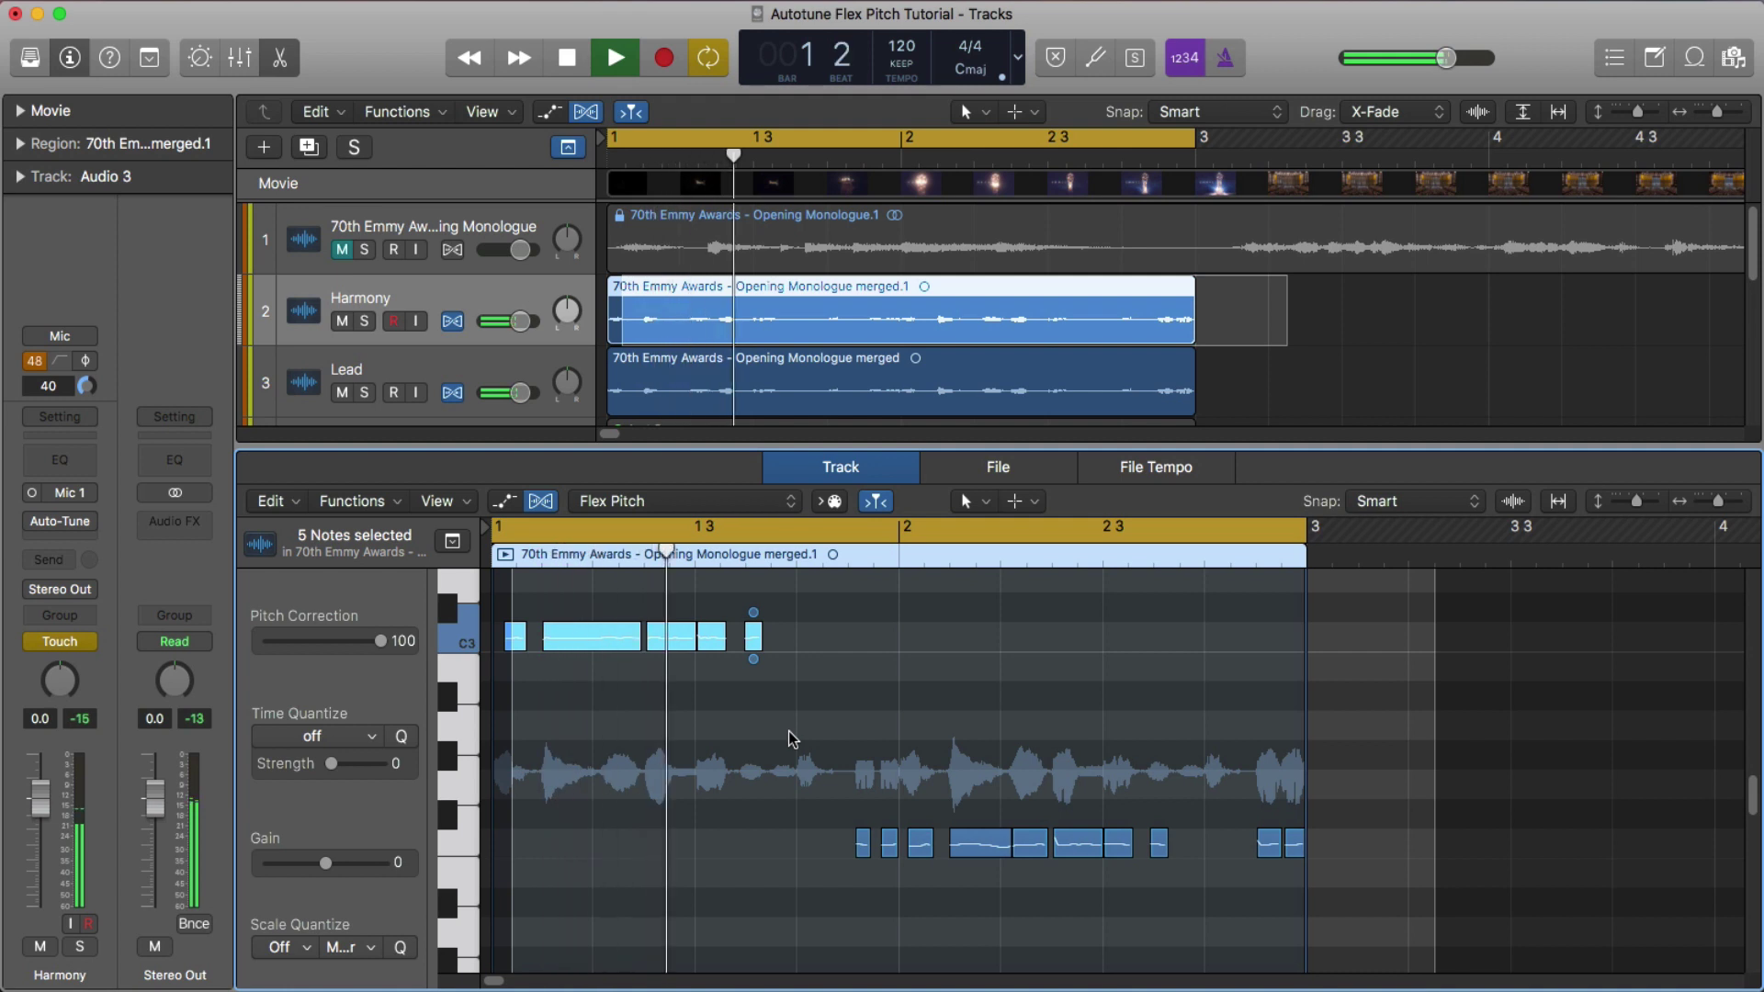
key(space)
Raise the ten notes in the second half of the Harmony region to A#2 and play them with the Lead
drag(816, 811, 1291, 872)
drag(979, 845, 969, 671)
key(space)
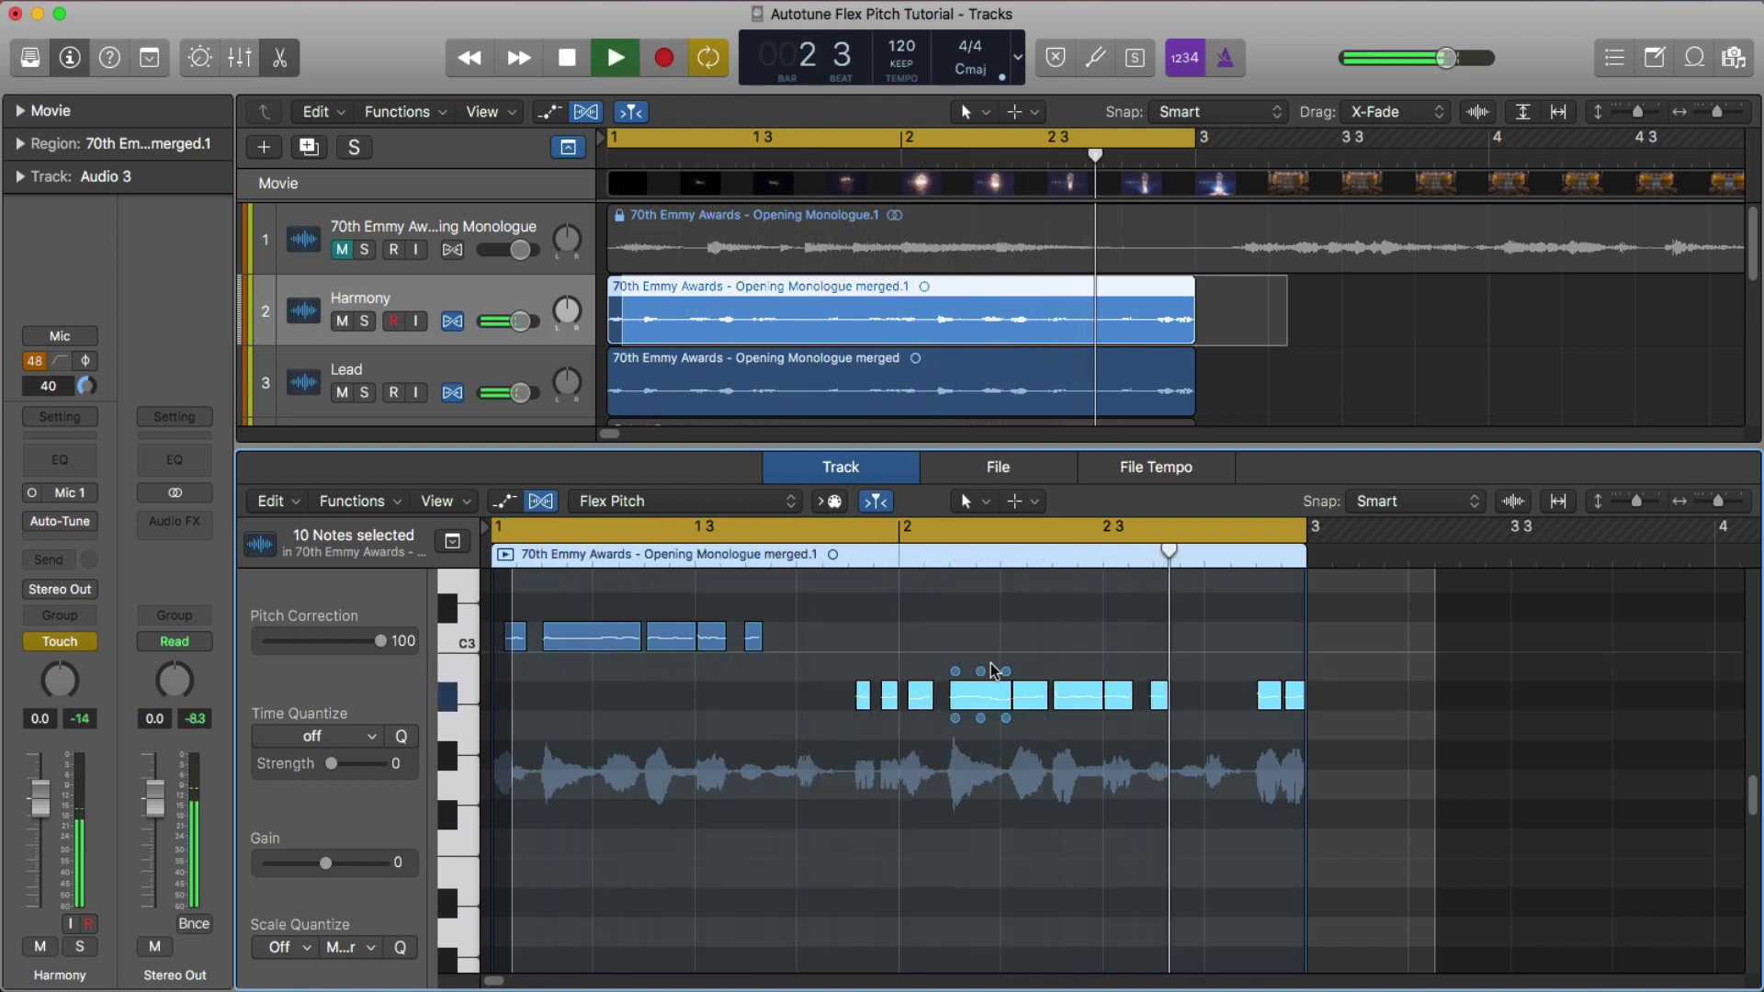
key(space)
Try lowering the ten second-half notes of the Harmony region to G2 and play the result
drag(984, 700, 988, 815)
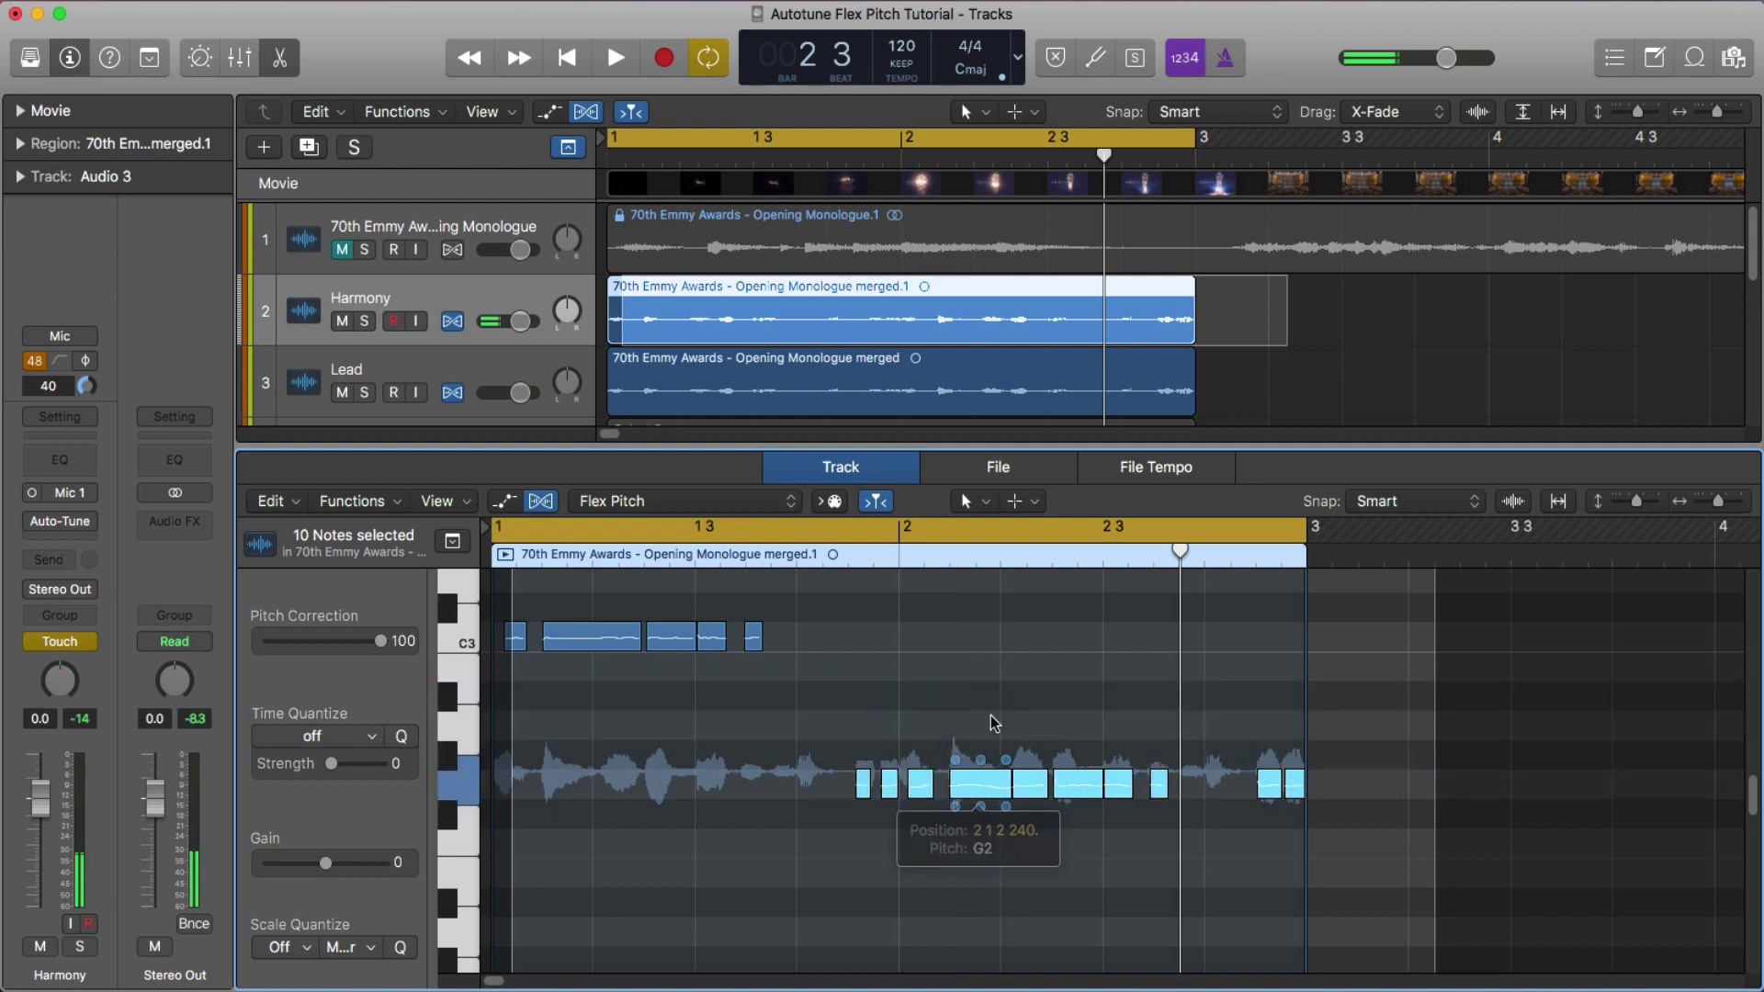
key(space)
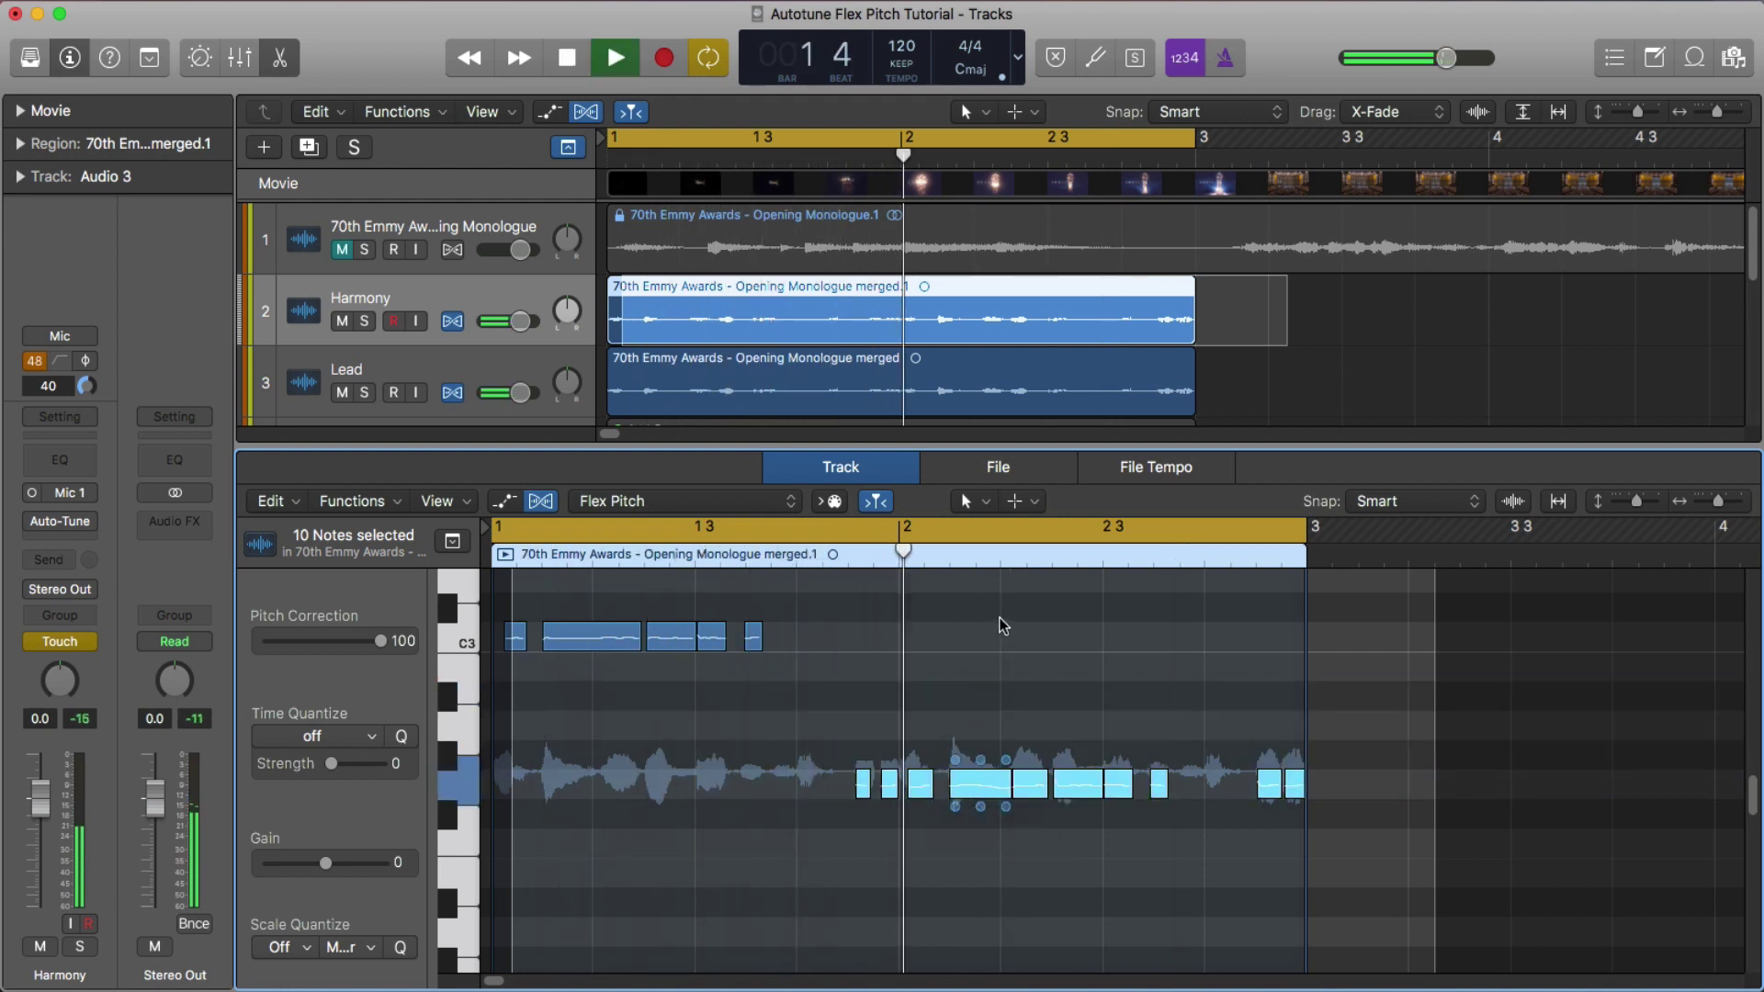
key(space)
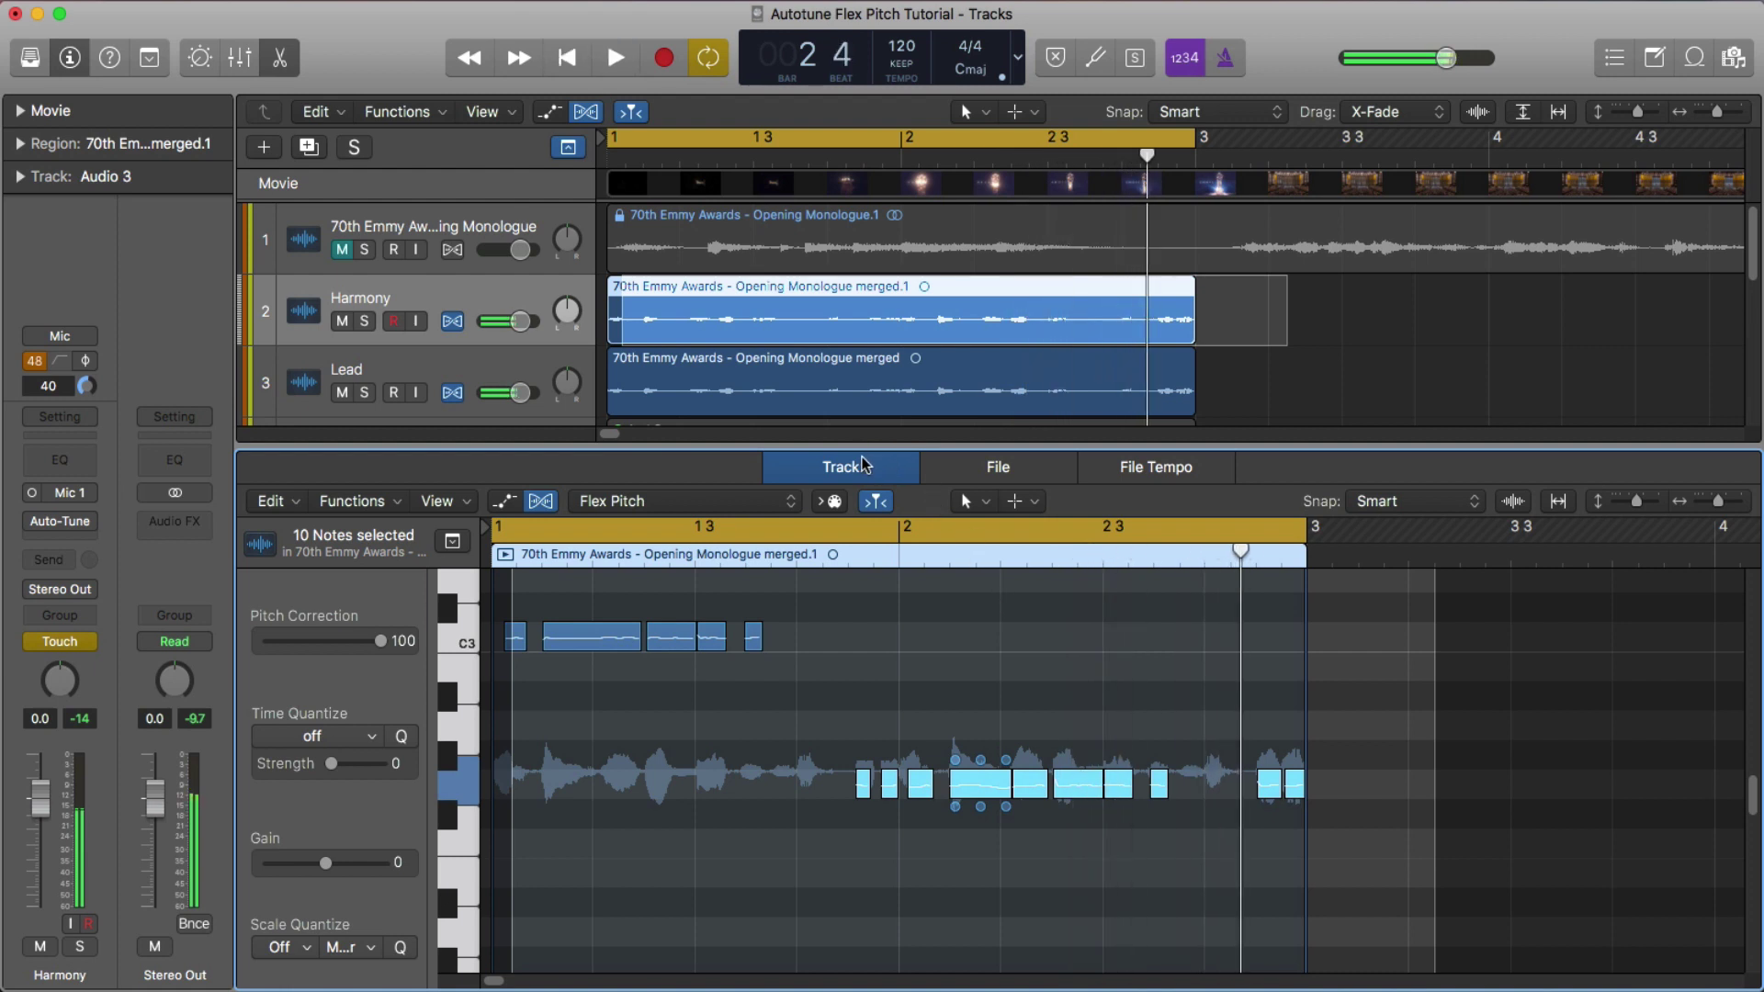
Hide the editor, mute the Harmony track to listen to the mix without it, and unmute it
key(e)
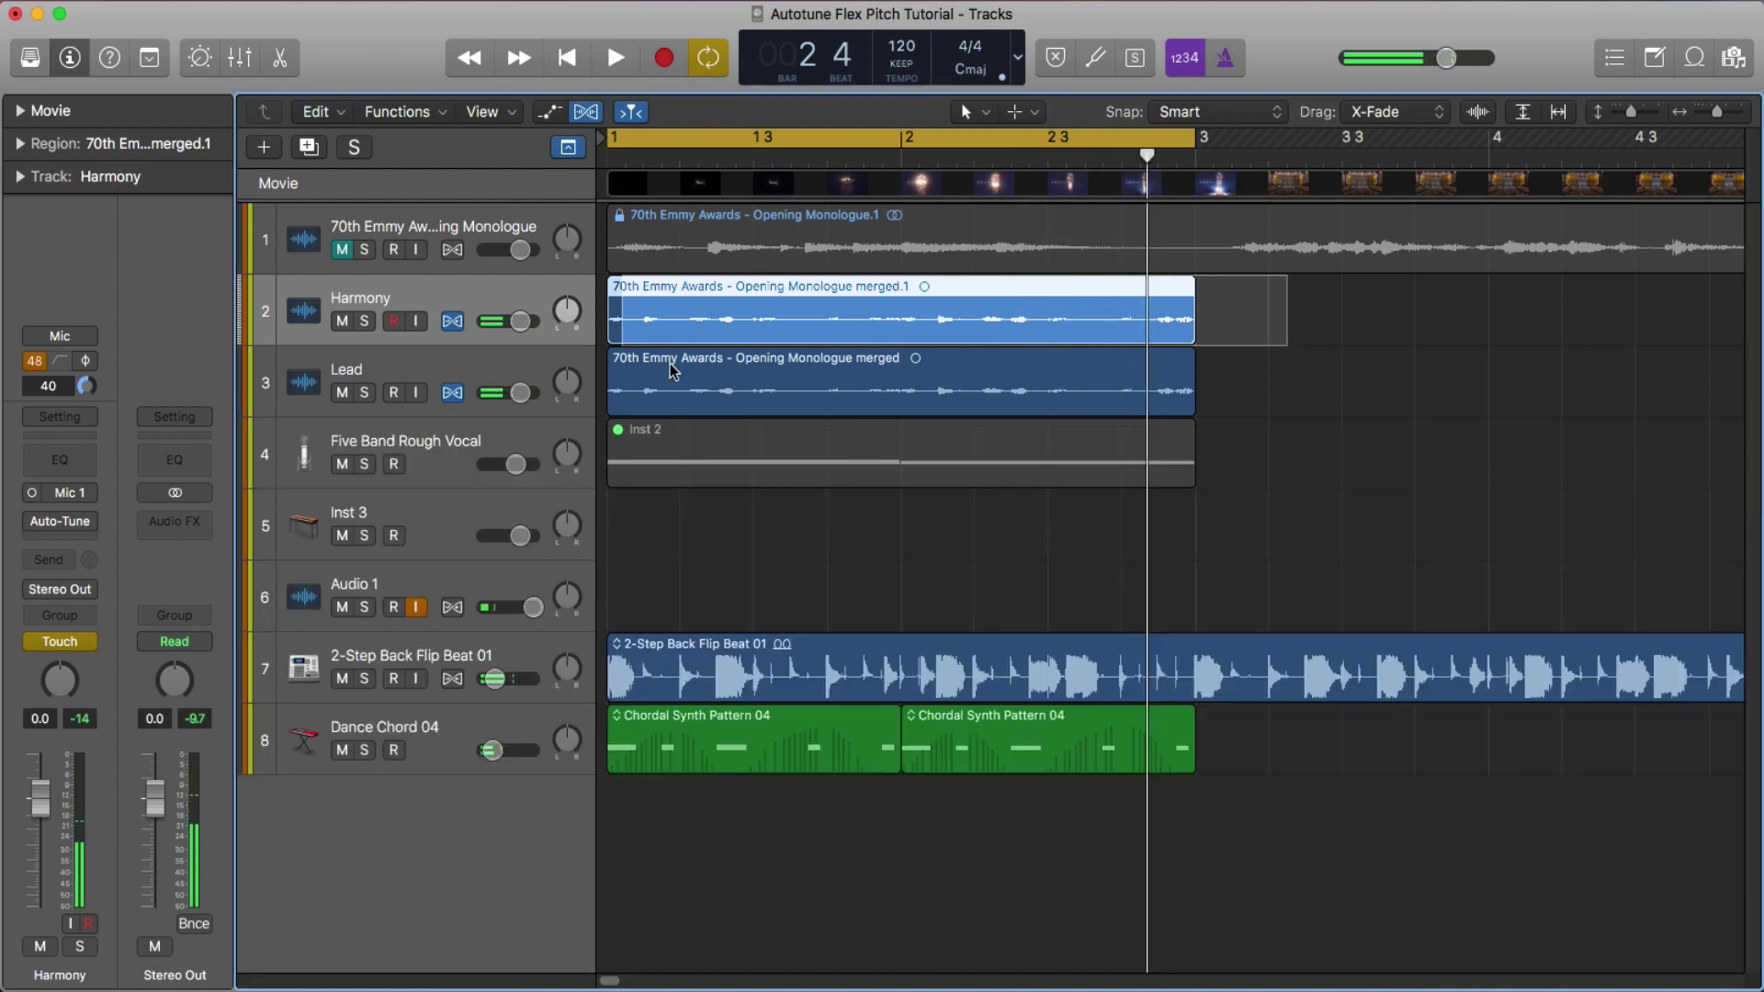
click(343, 321)
key(space)
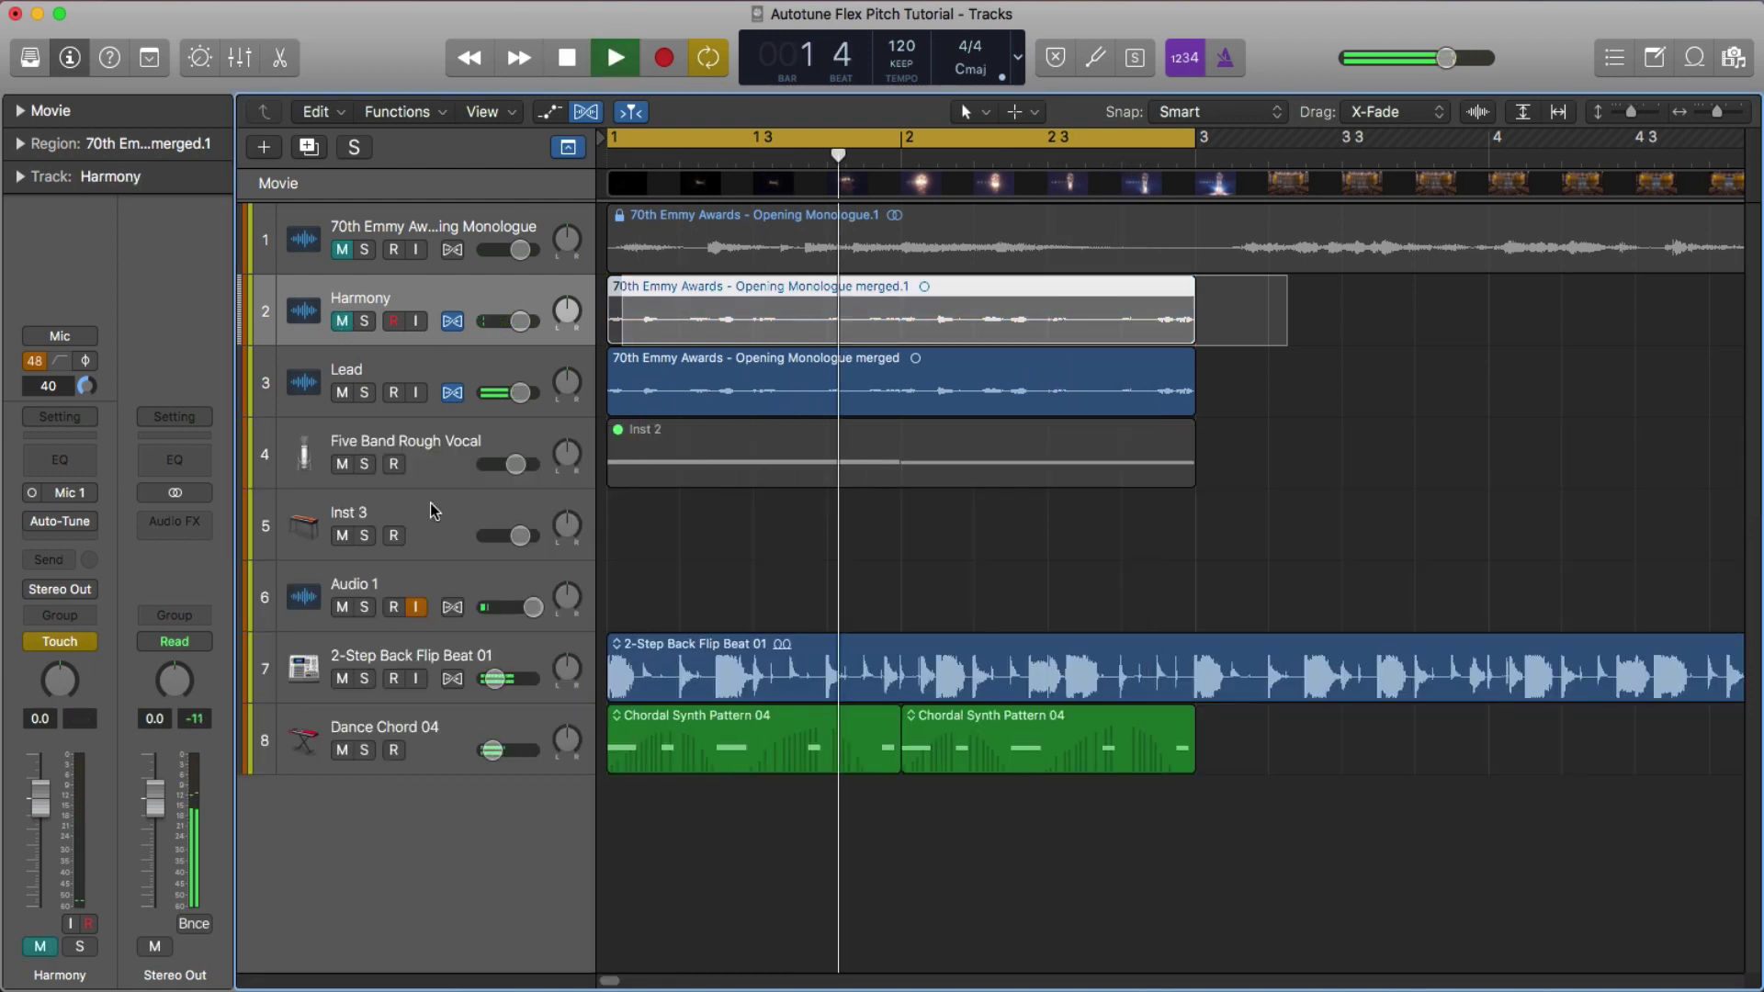
key(space)
click(349, 742)
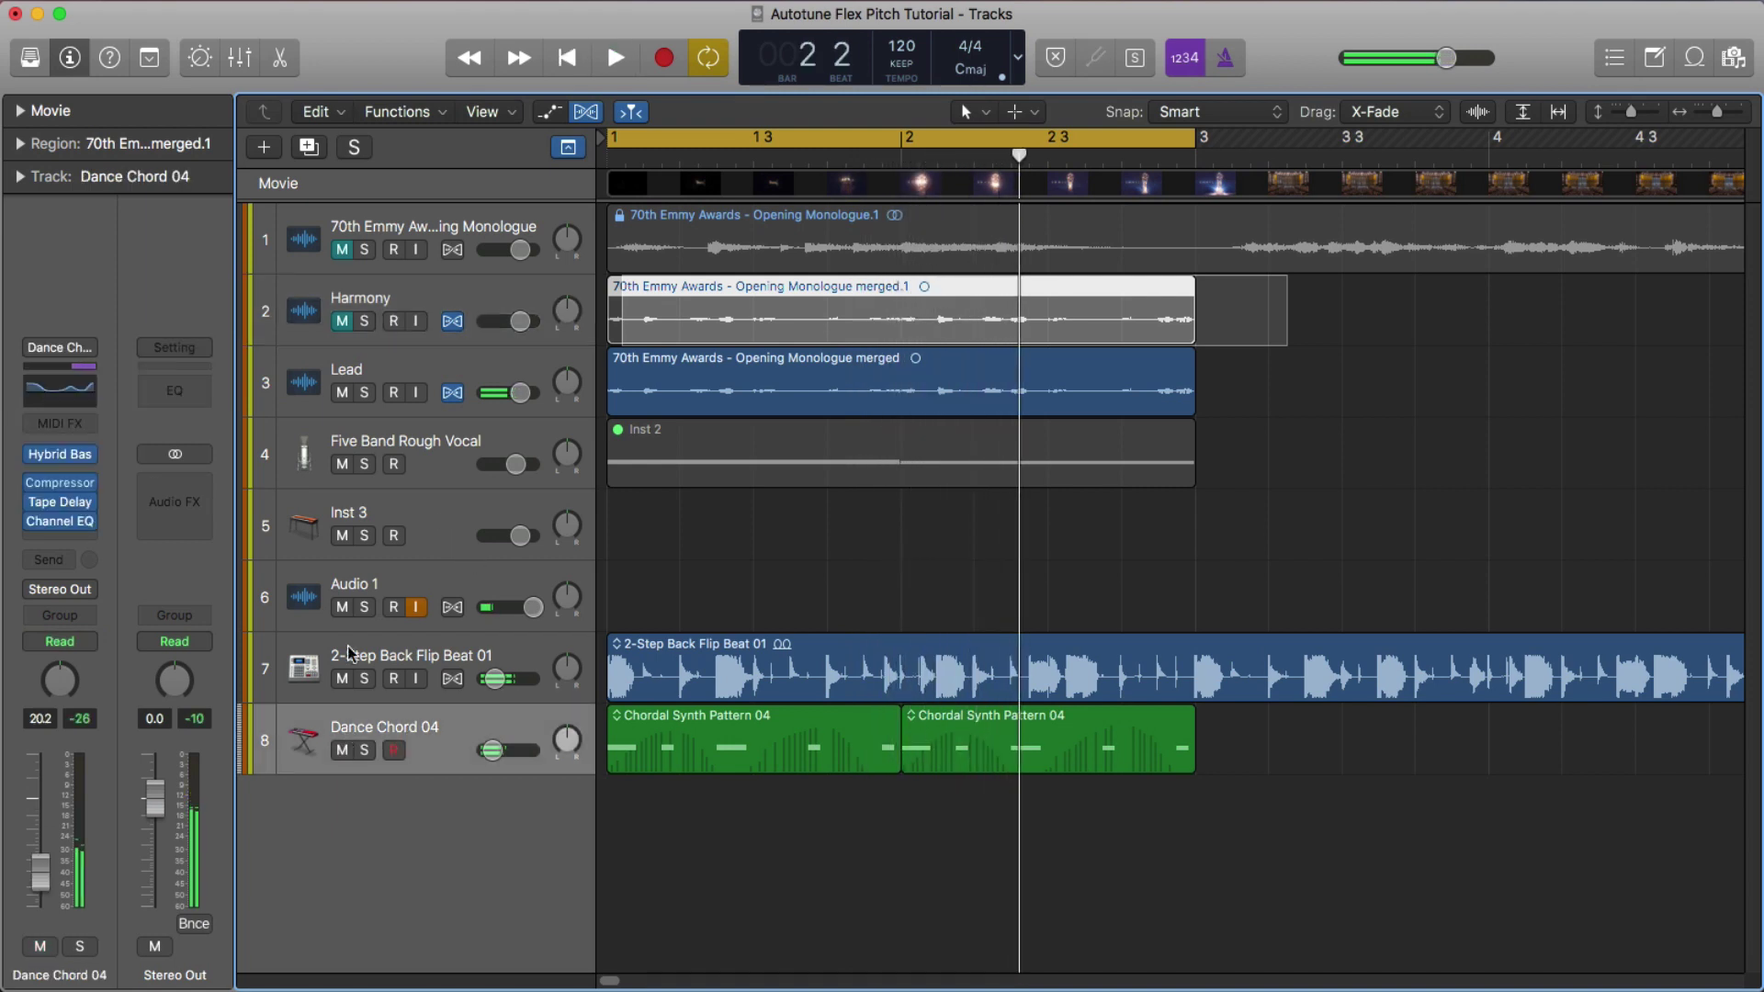
click(1176, 319)
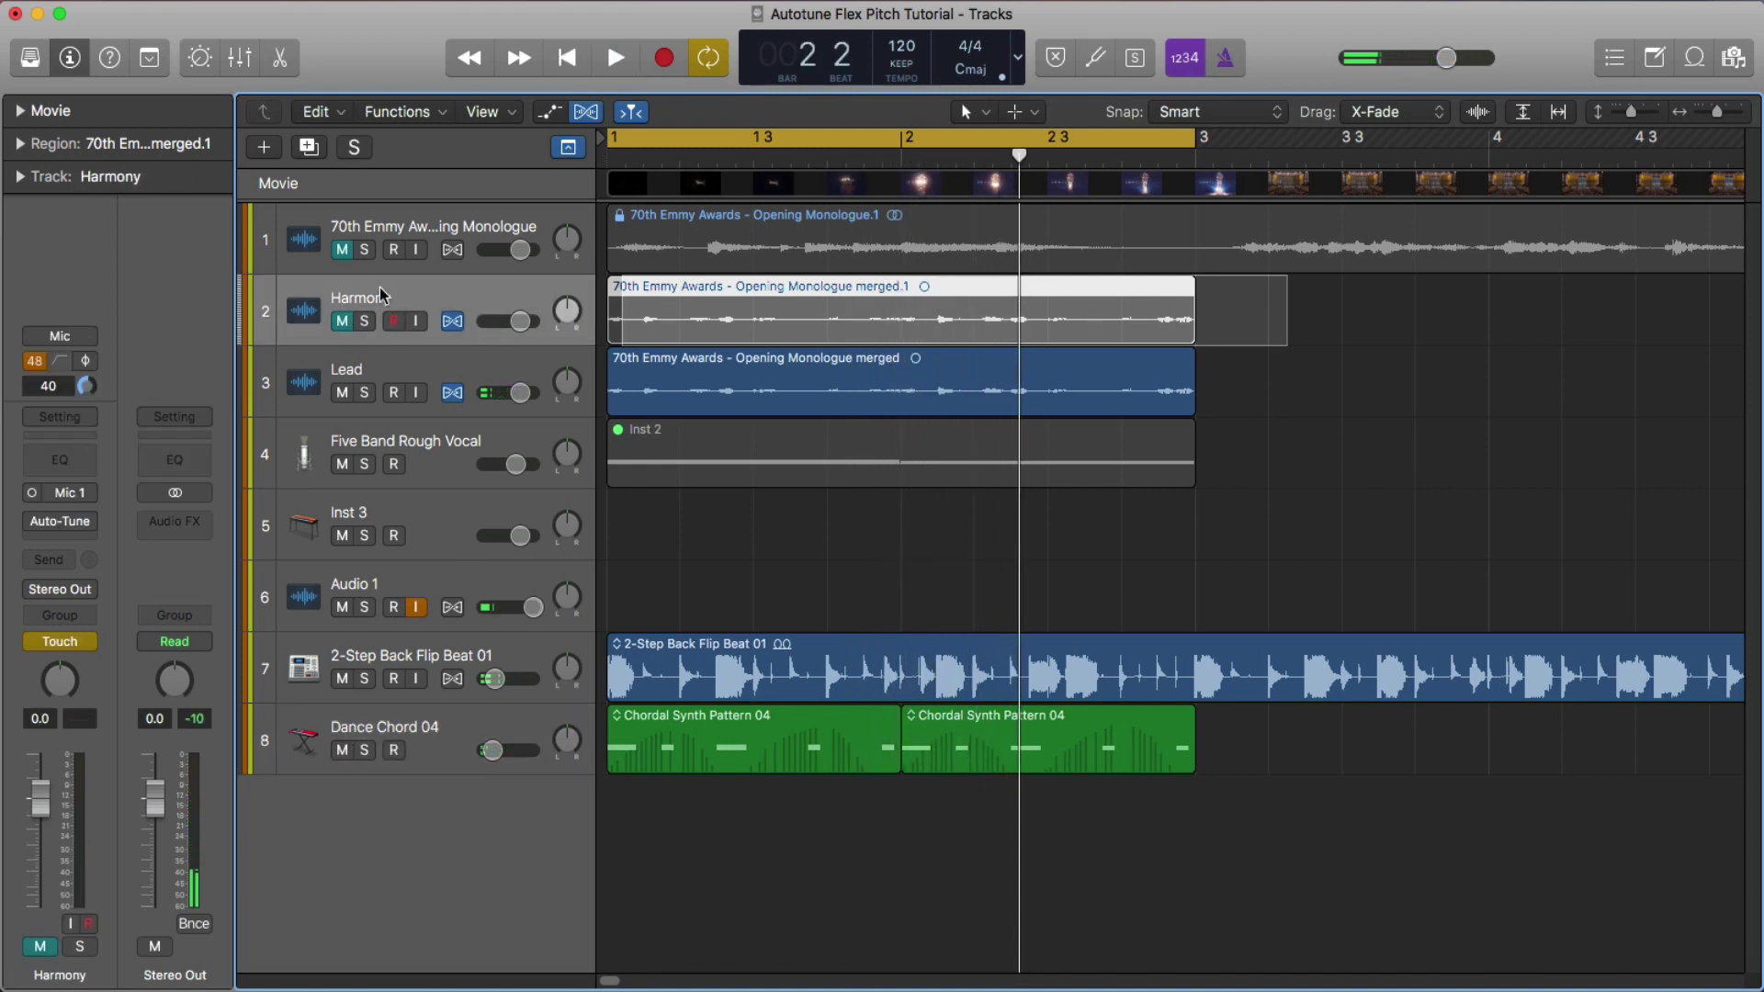
click(343, 321)
Reopen the Harmony region in the Flex Pitch editor, show its full length, and clear the marquee selection
double_click(817, 322)
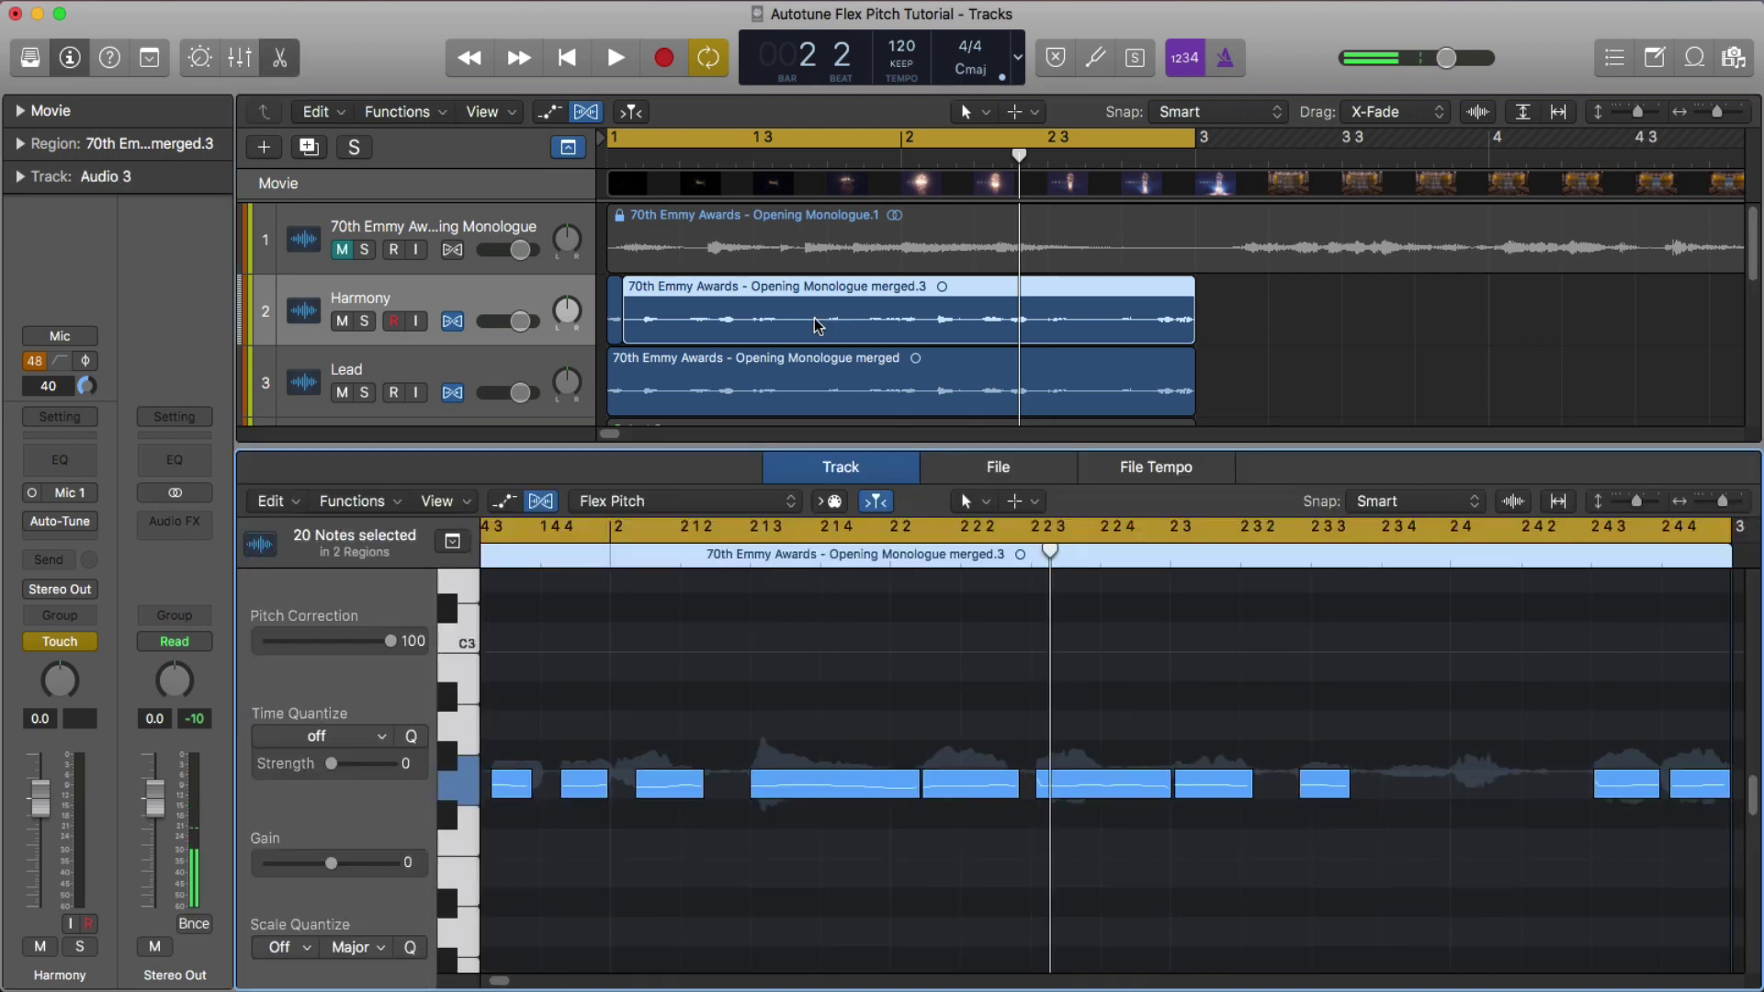
click(847, 342)
click(1351, 342)
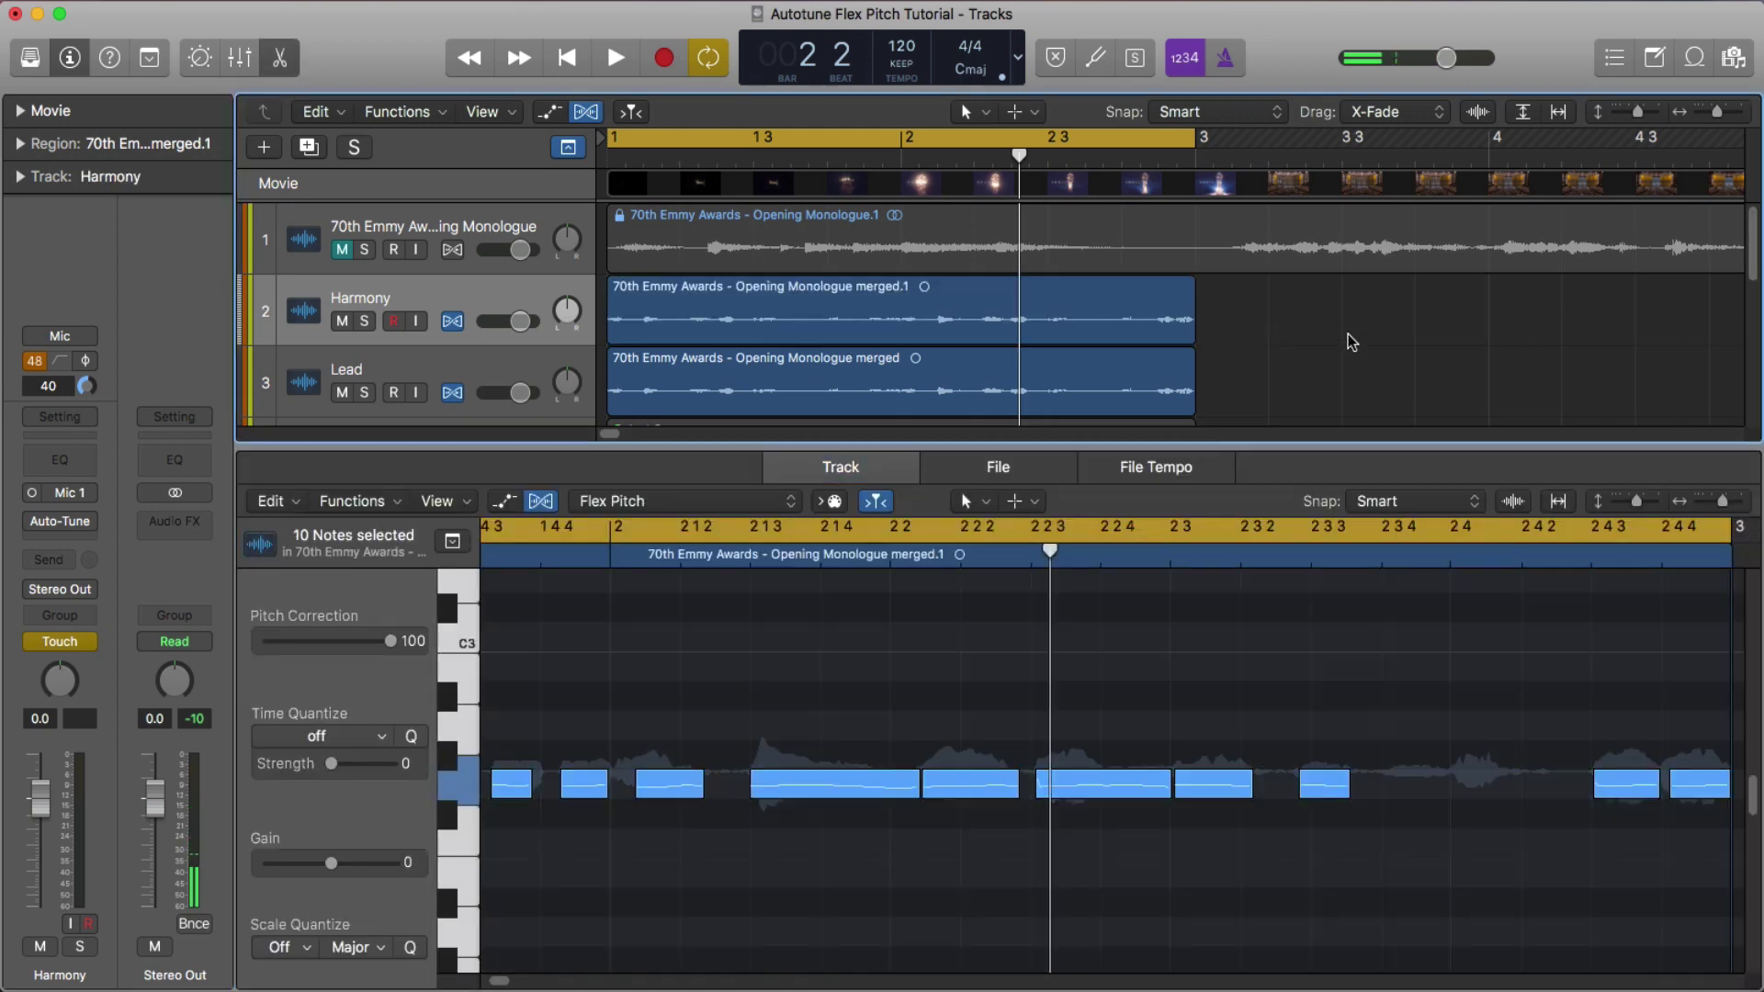
click(1142, 317)
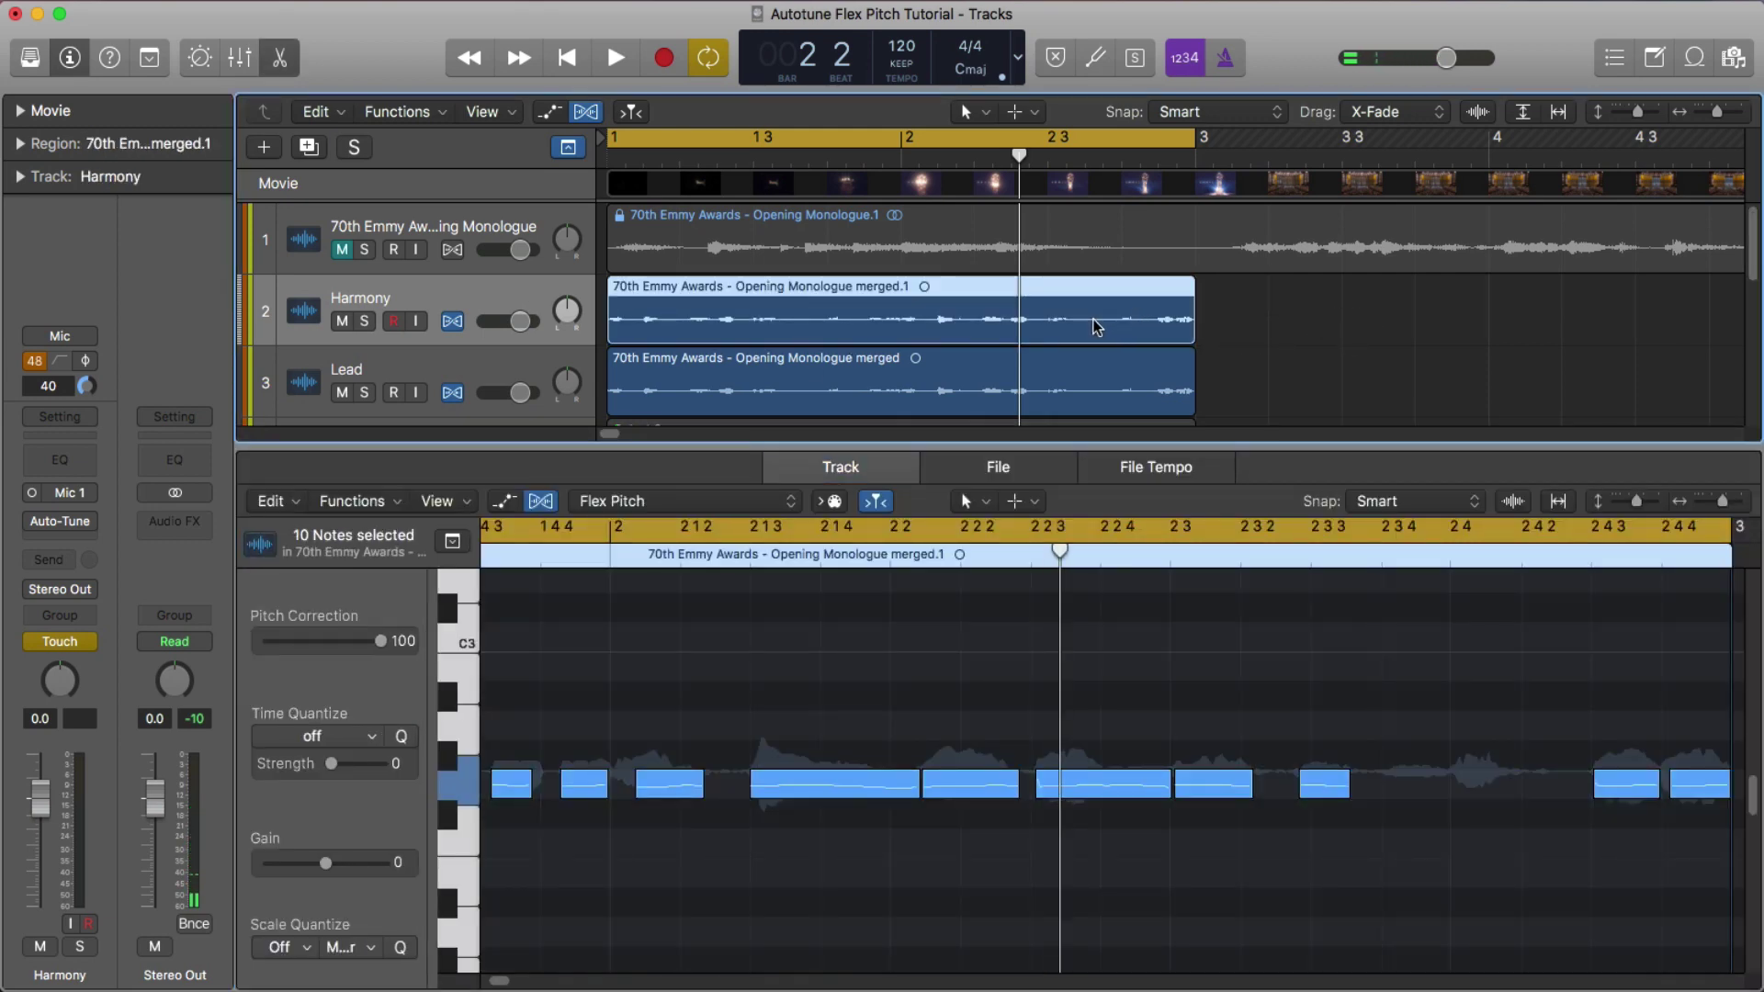
click(1040, 406)
click(1018, 294)
scroll(1121, 731, down, 5)
drag(1101, 705, 687, 750)
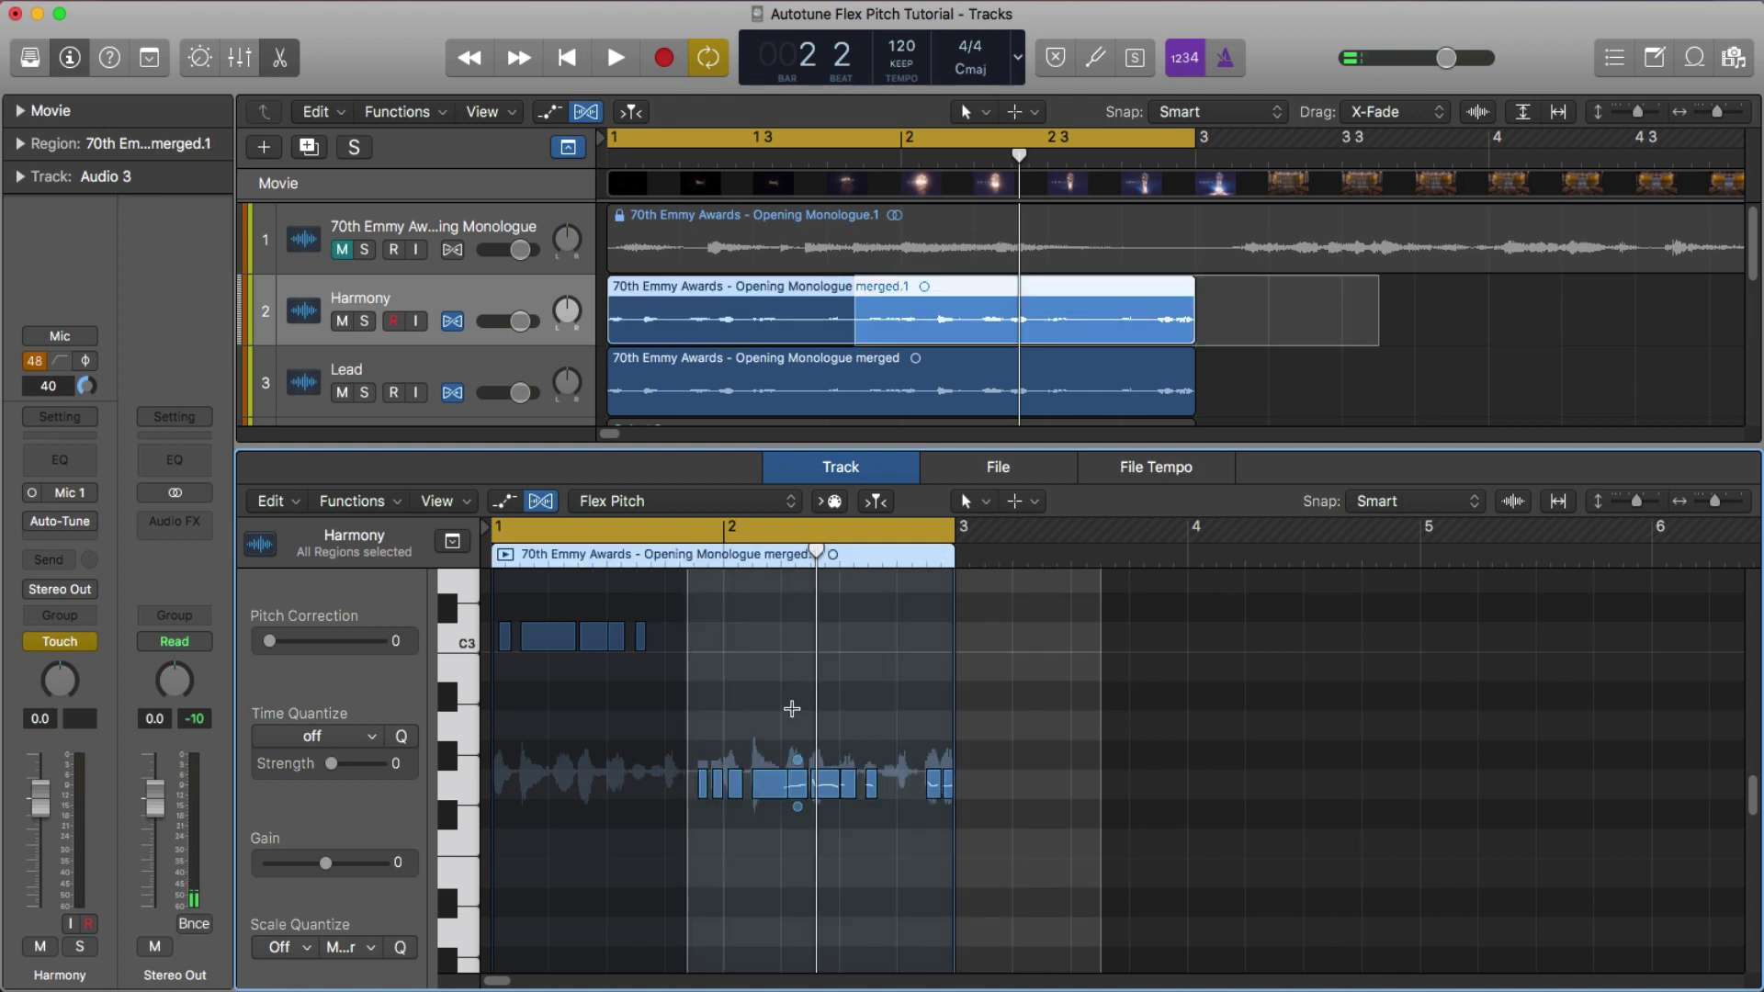
click(1259, 395)
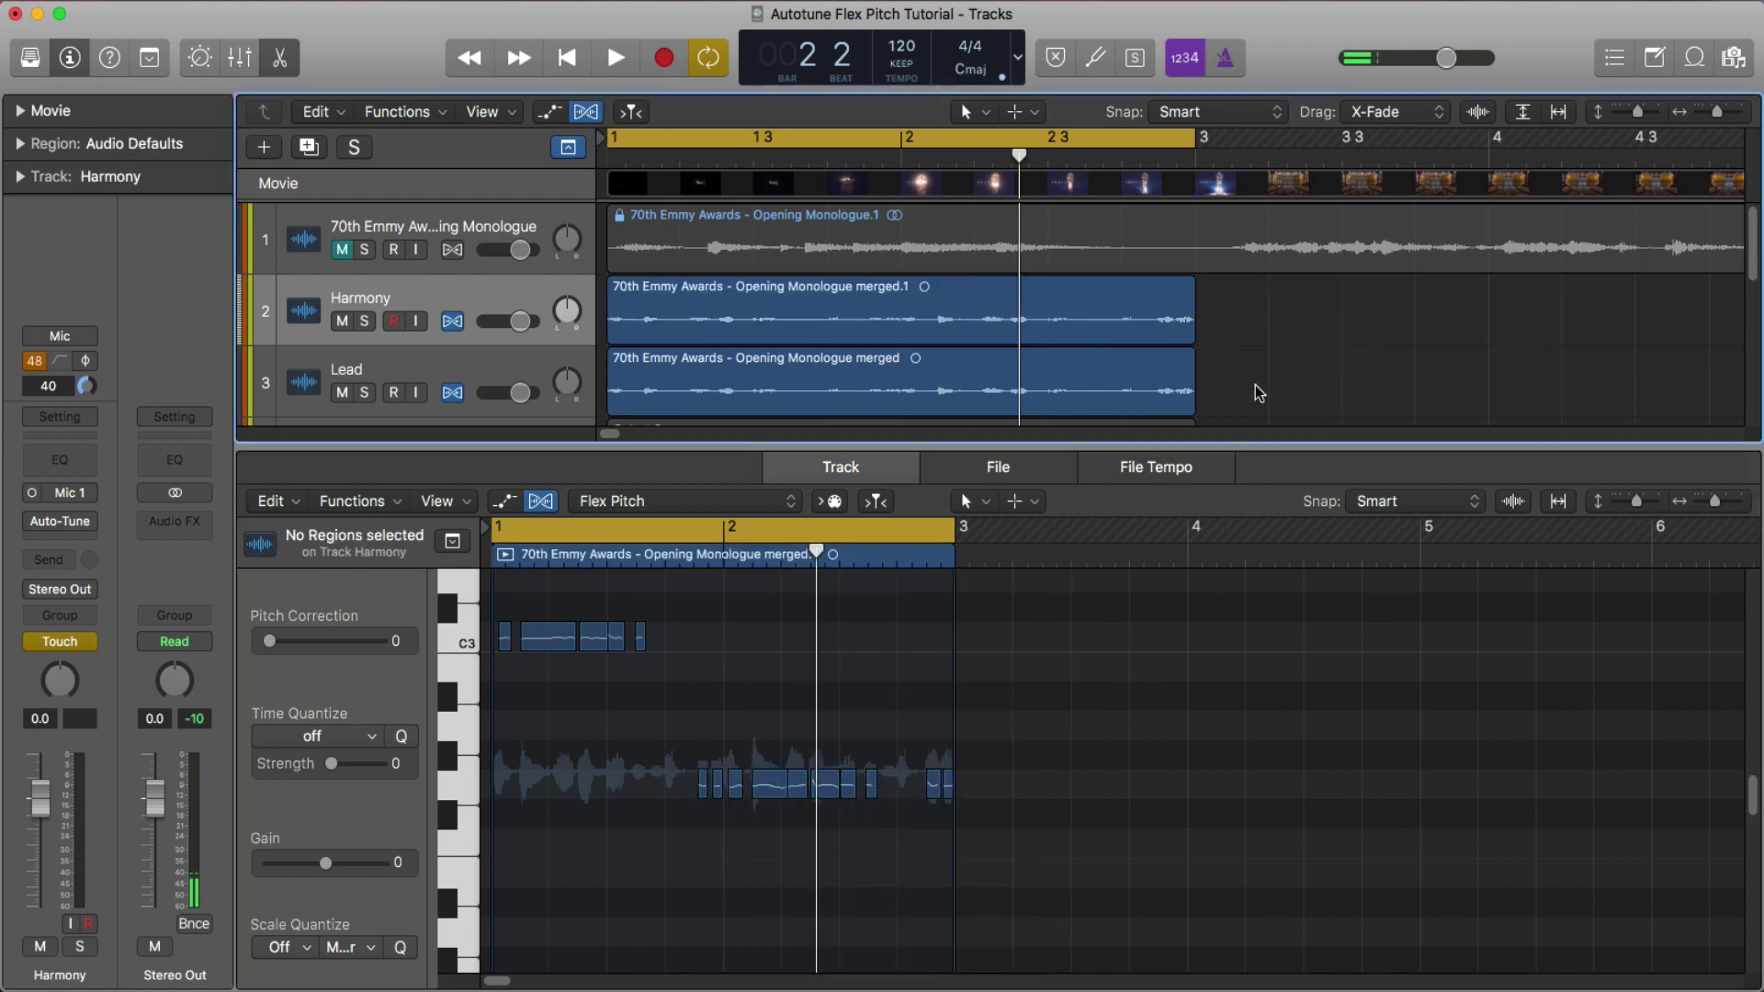
Move the ten second-half notes of the Harmony region up to A#2 and listen to the harmony
drag(664, 770, 951, 819)
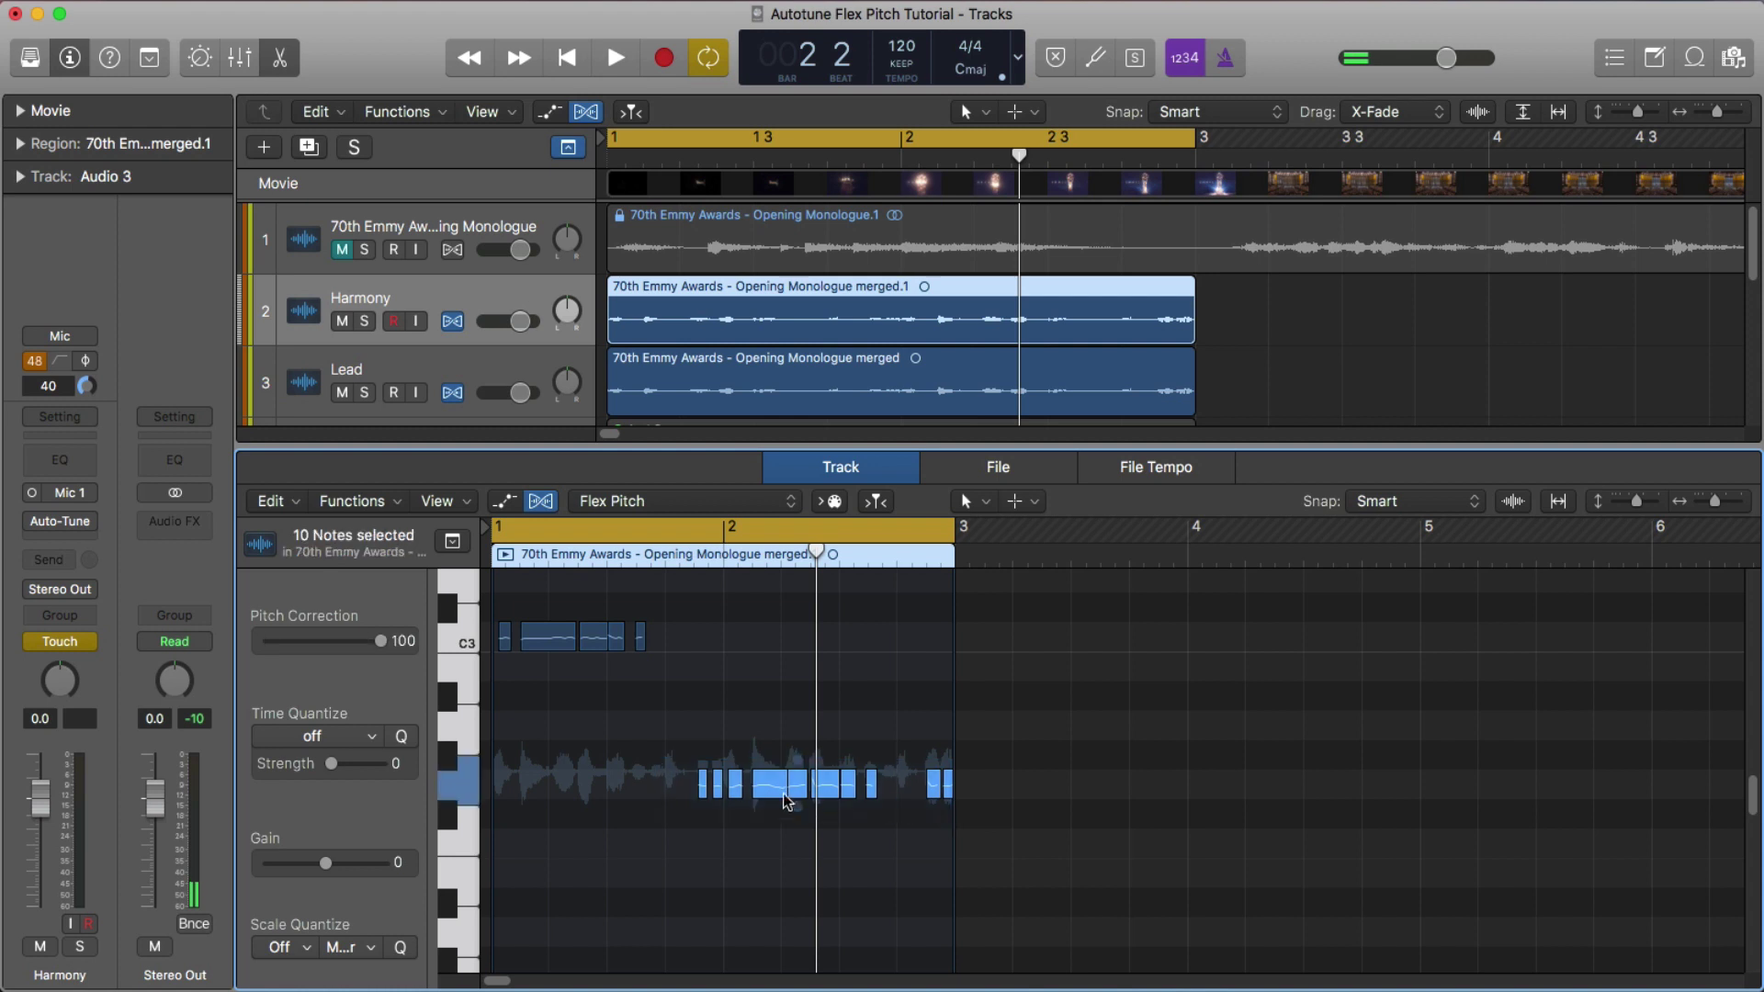
drag(768, 788, 751, 696)
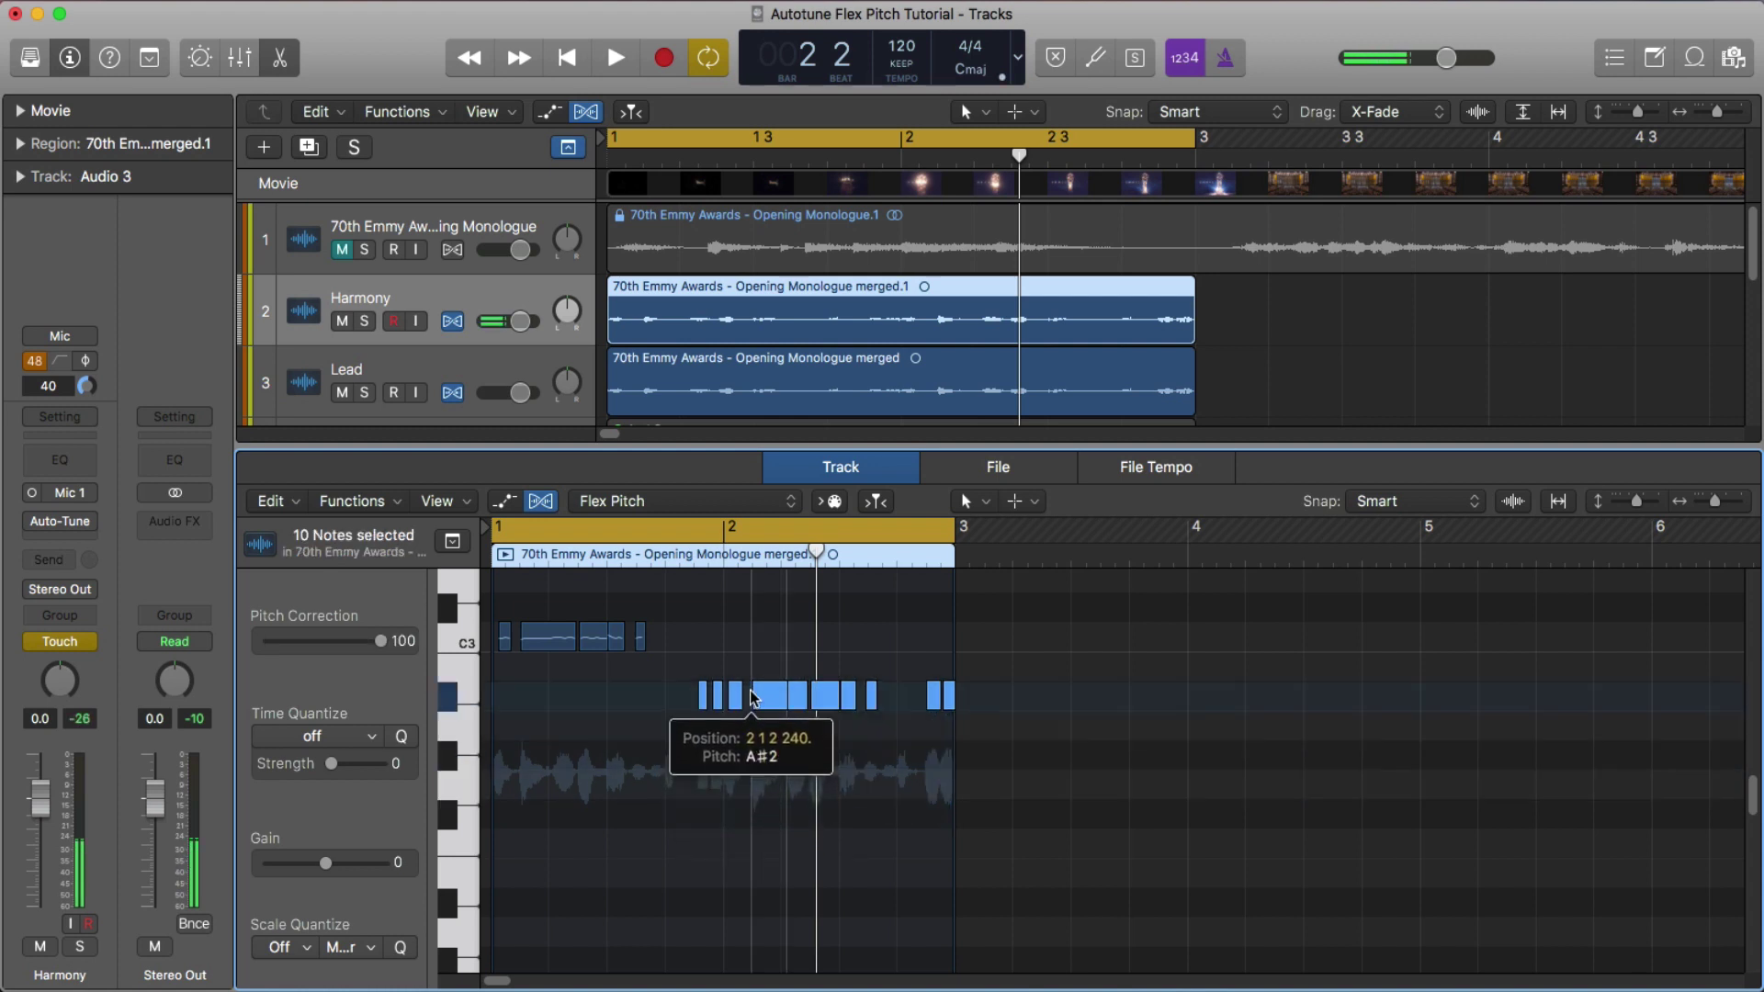
key(space)
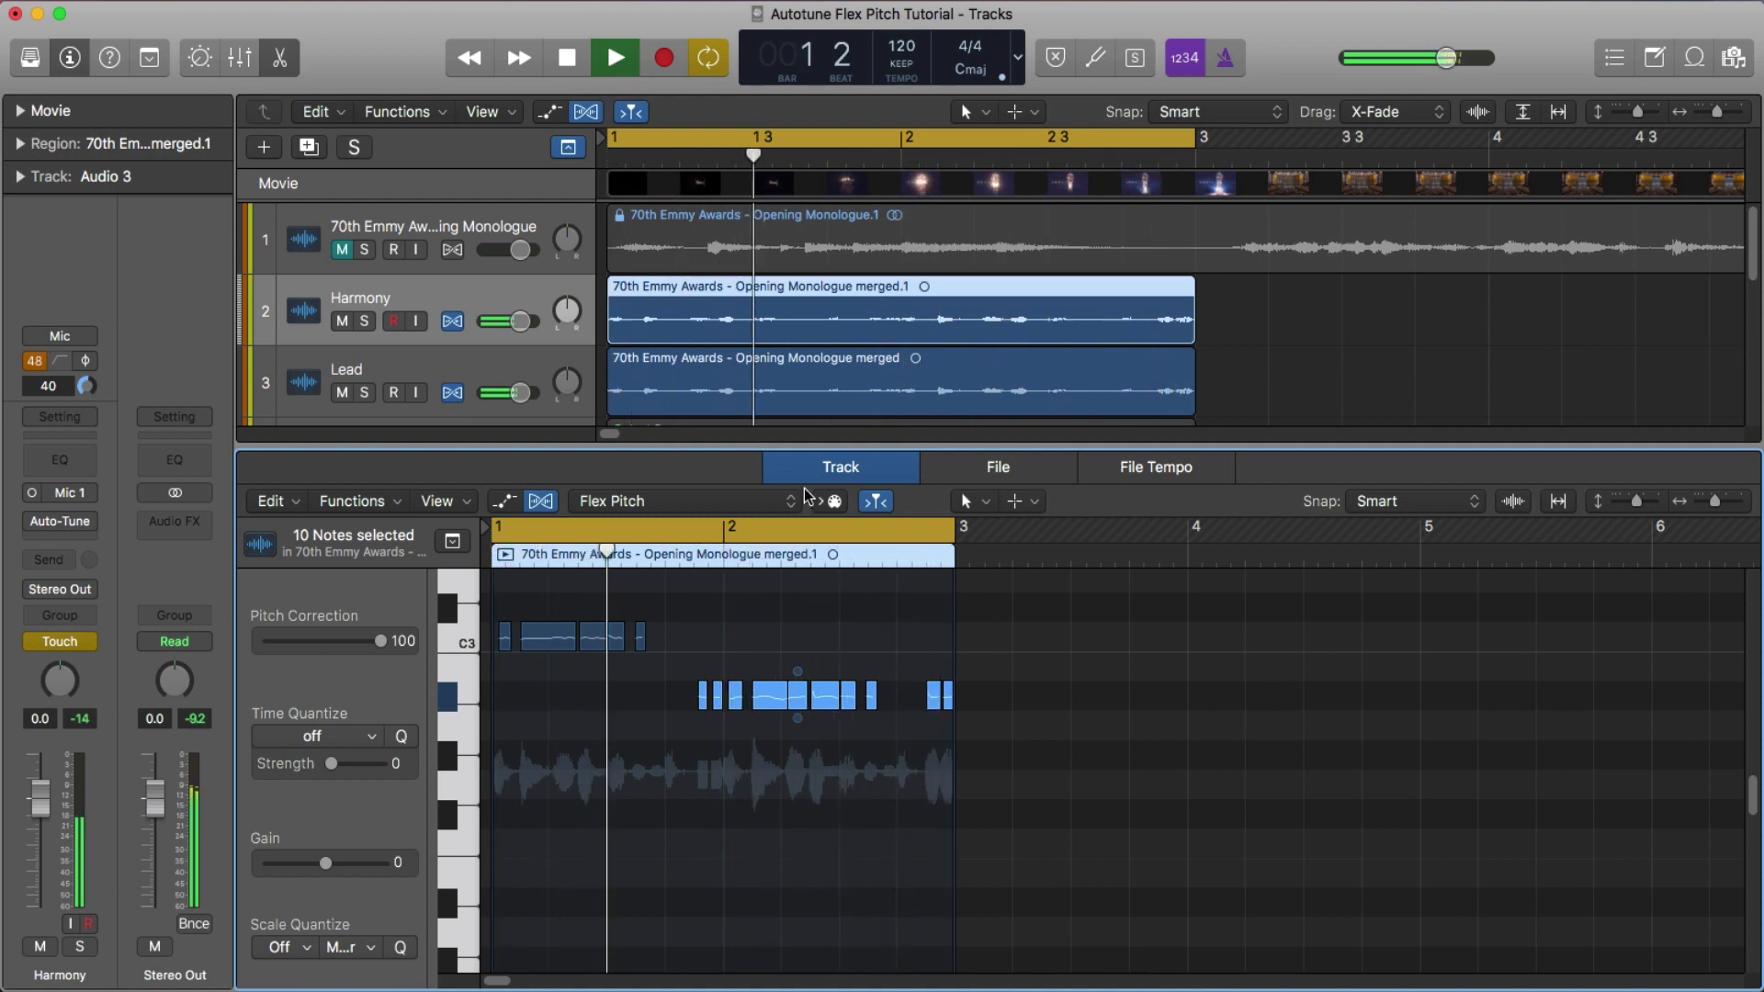
key(space)
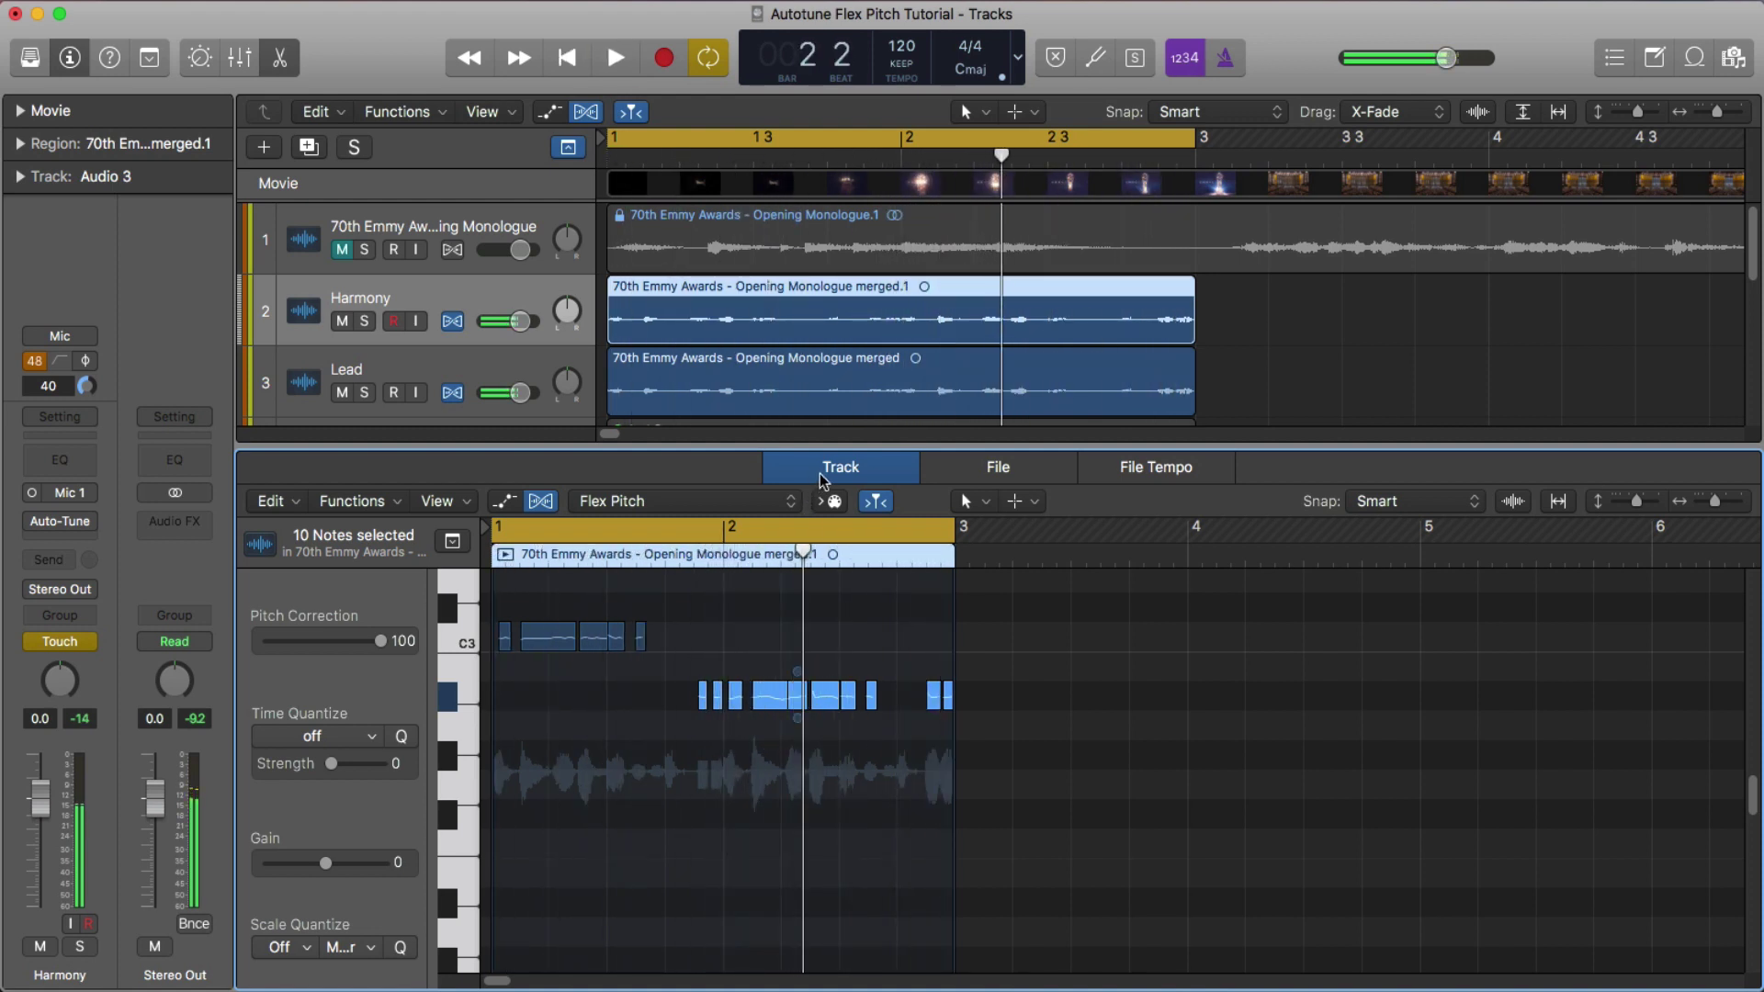
Compare the Lead and Harmony regions' notes in the editor and play both tracks together
key(e)
key(e)
click(758, 389)
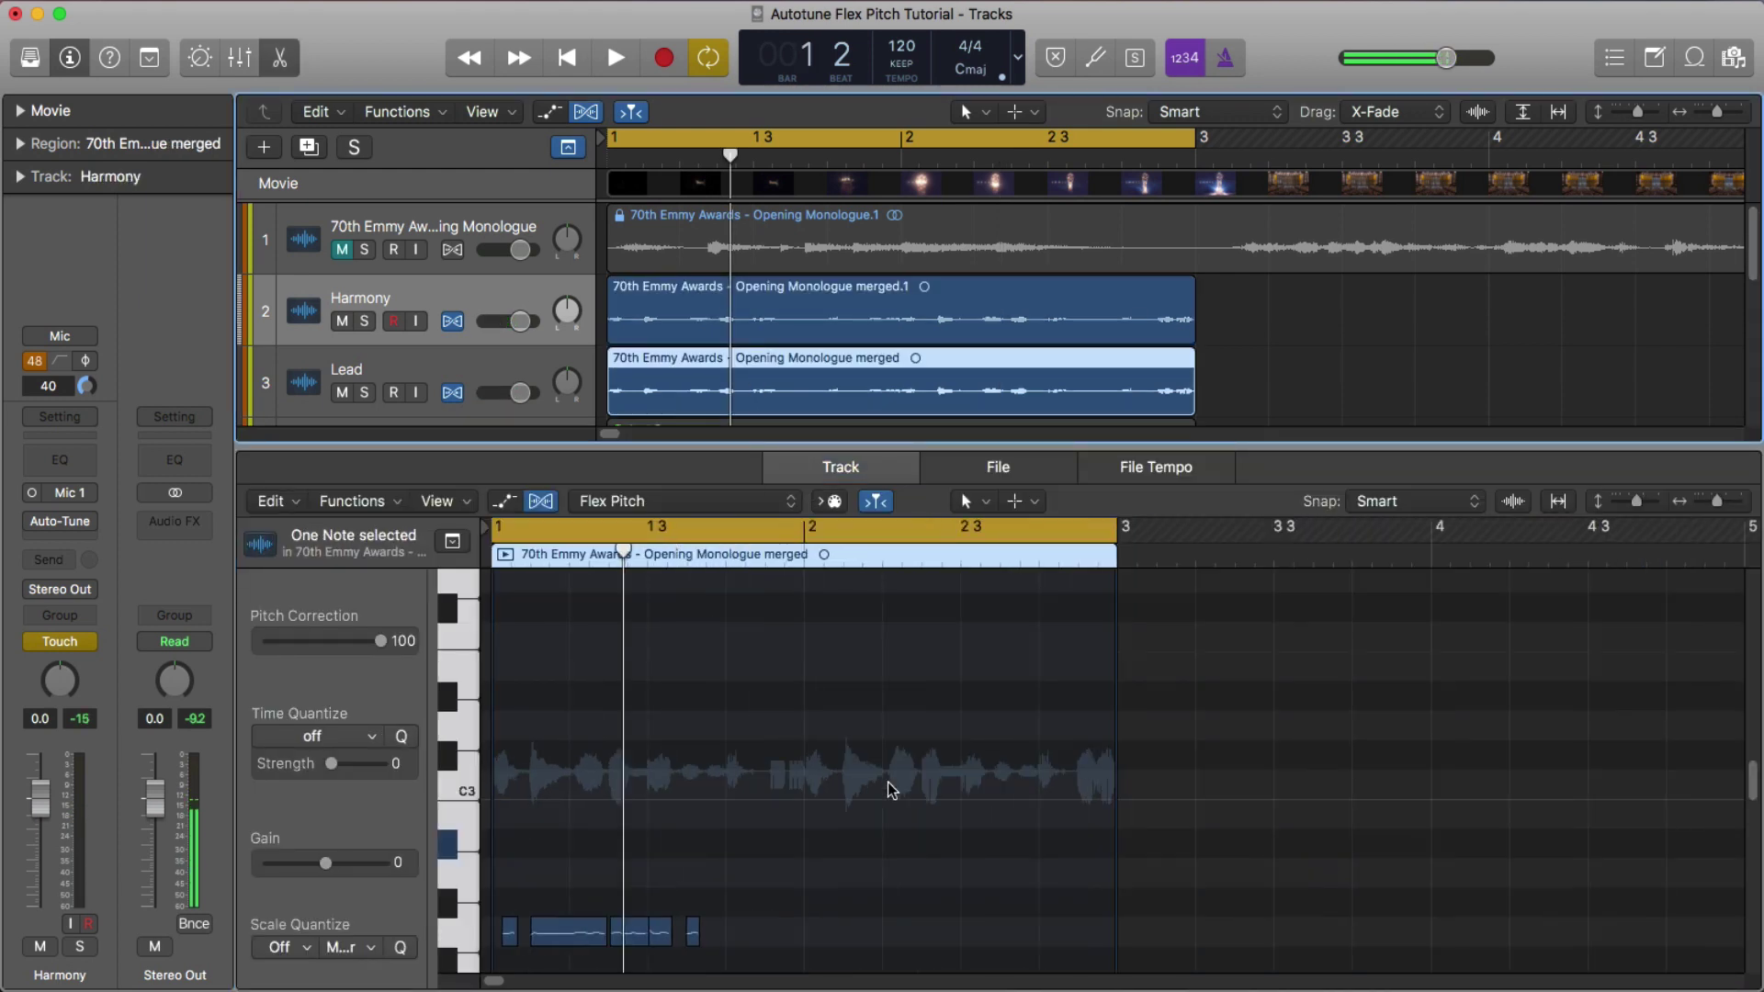
click(716, 319)
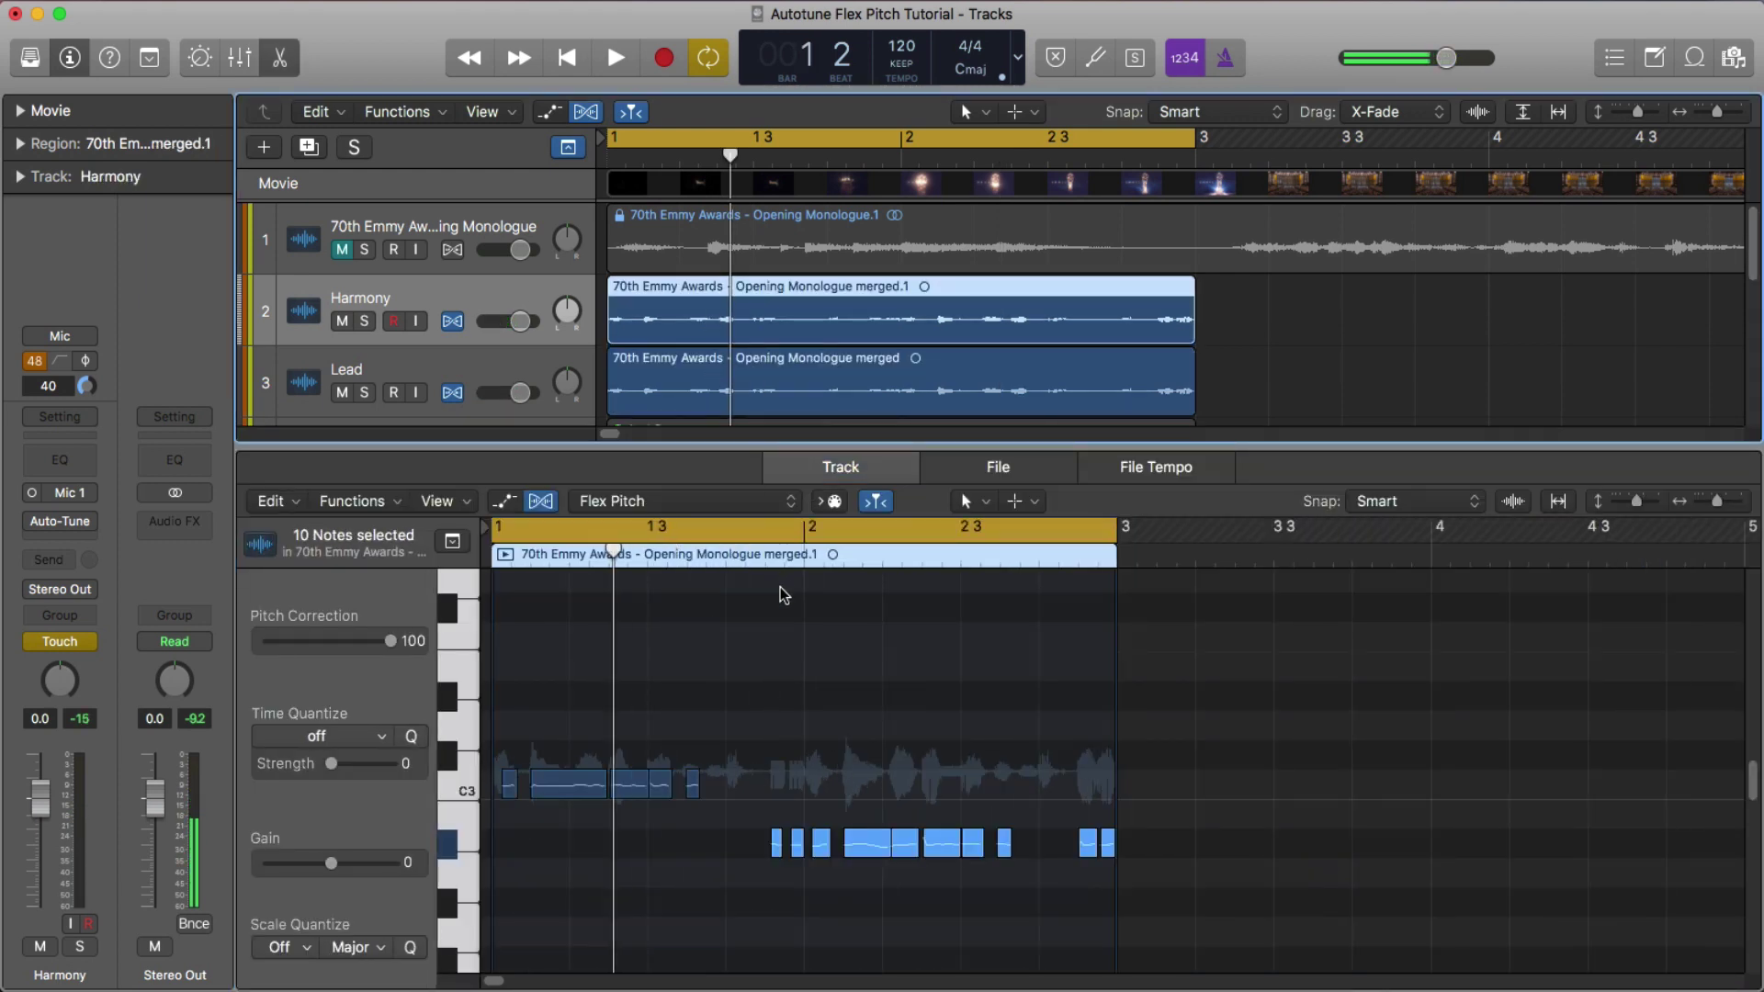
key(space)
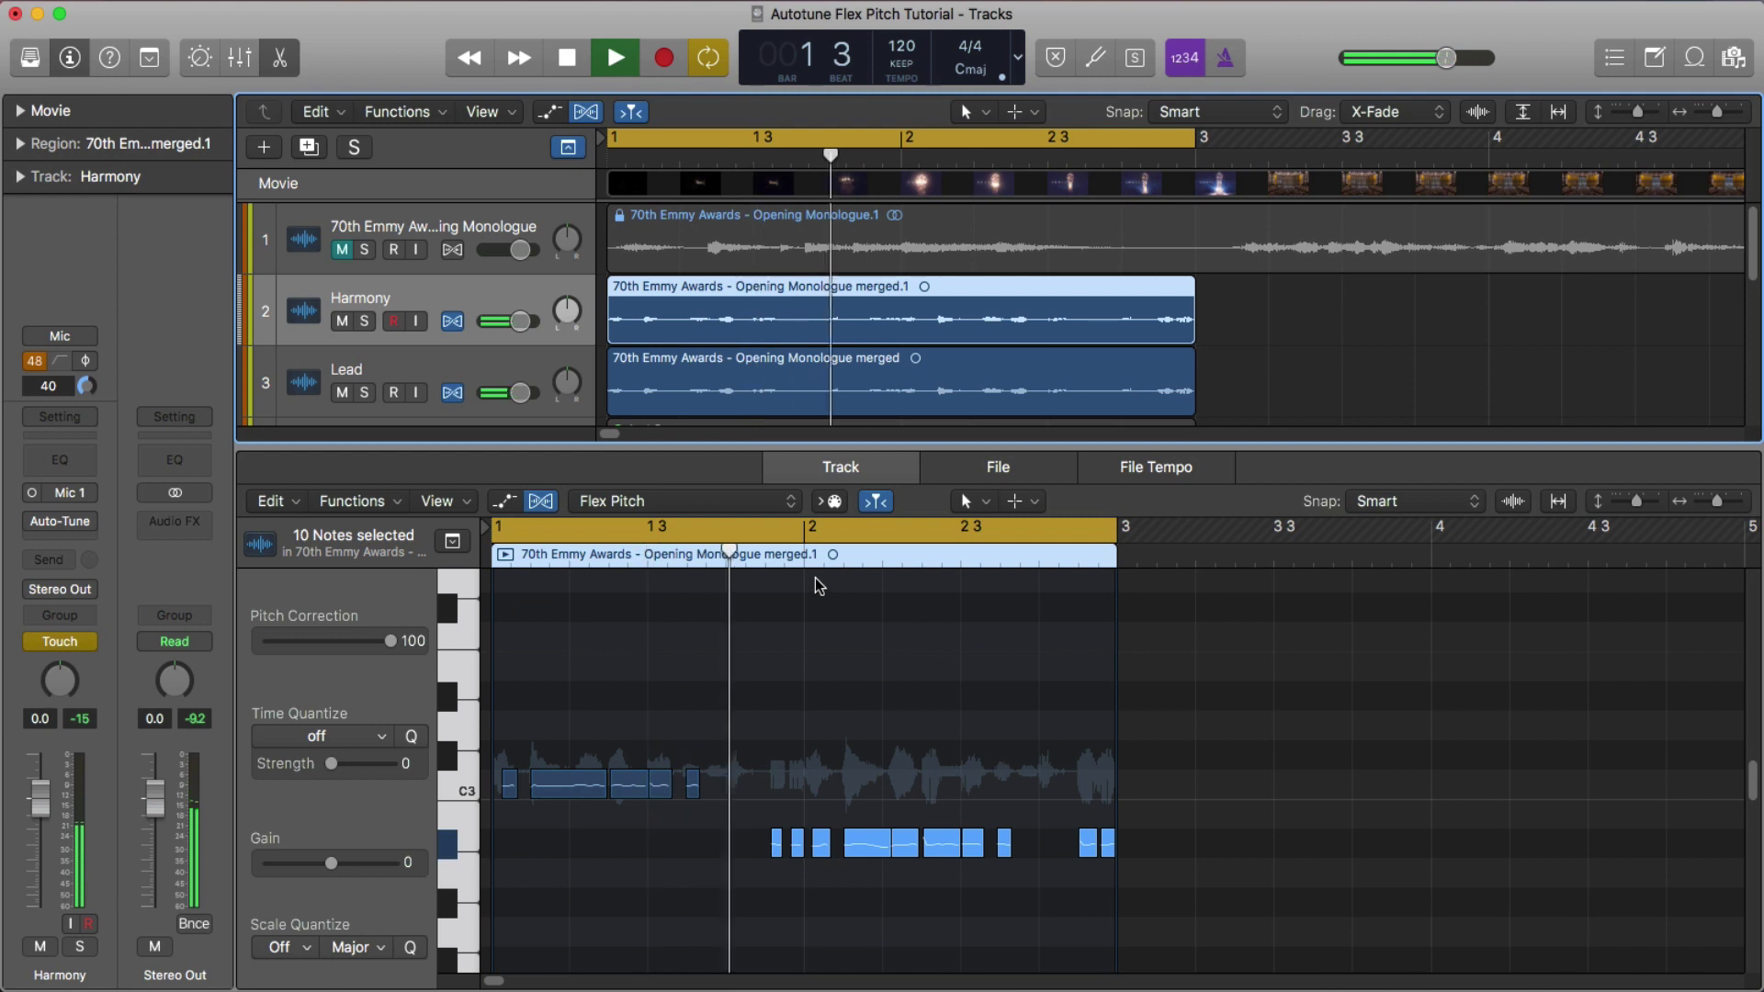
key(space)
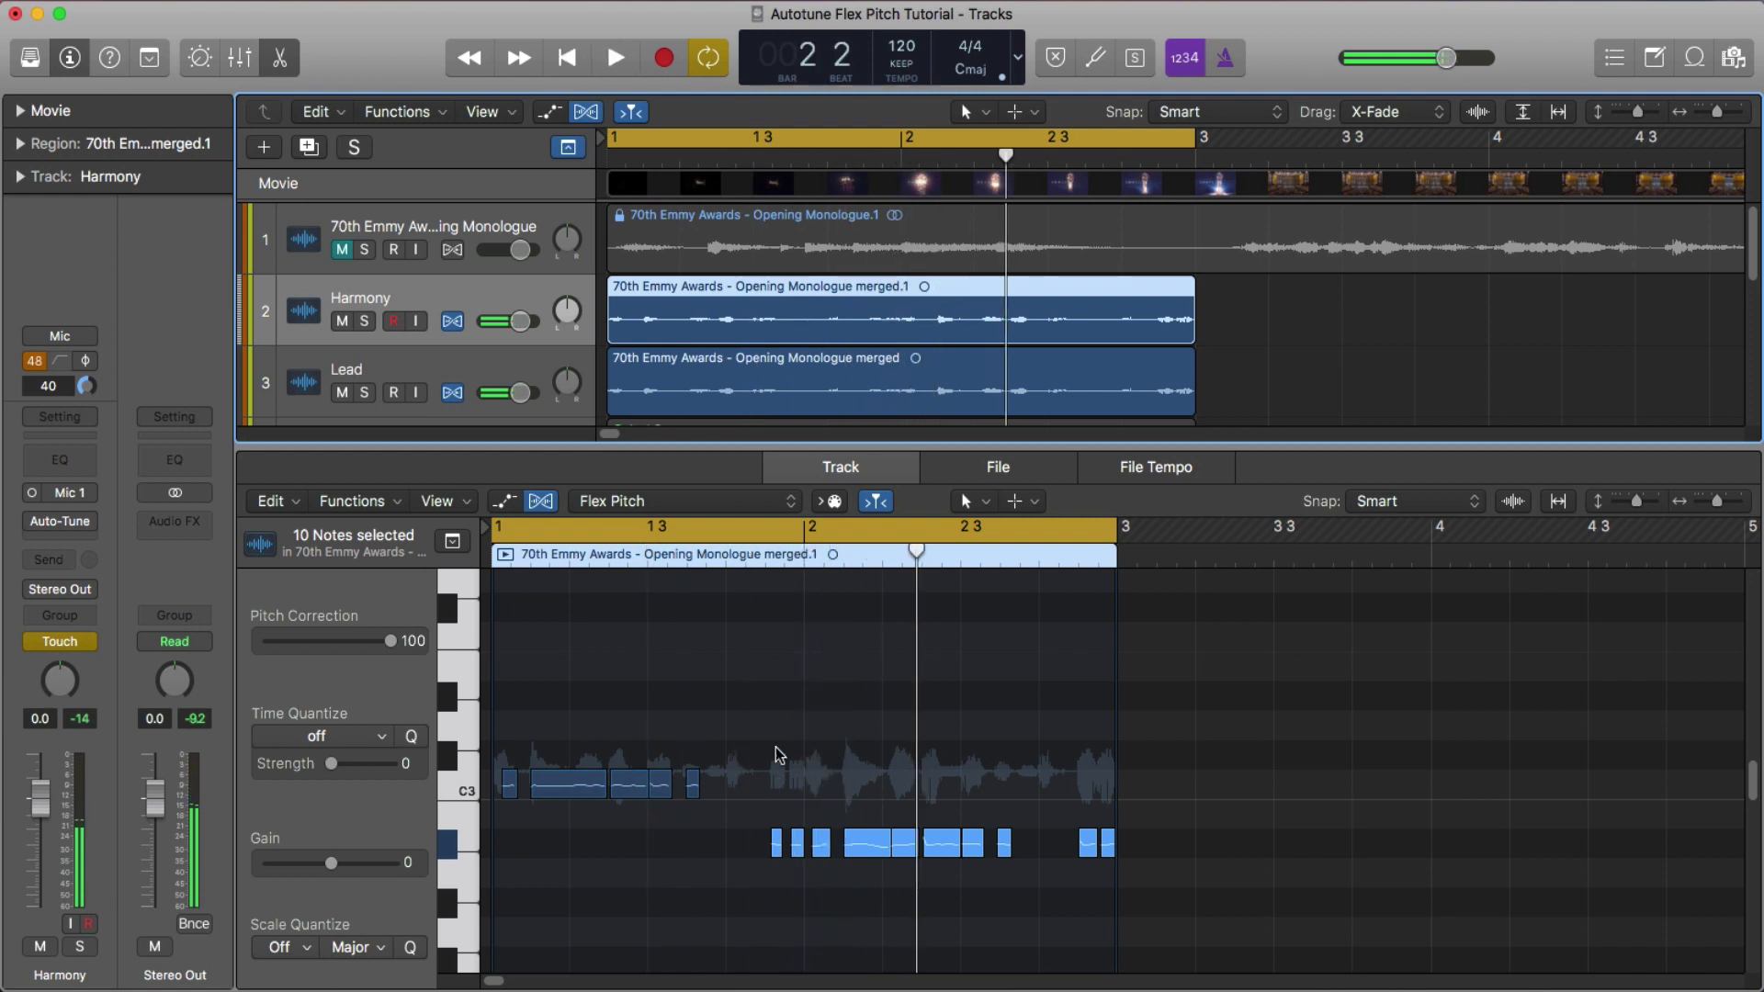
Hide the editor, mute the Dance Chord 04 track, and play the vocals with the beat
key(e)
key(space)
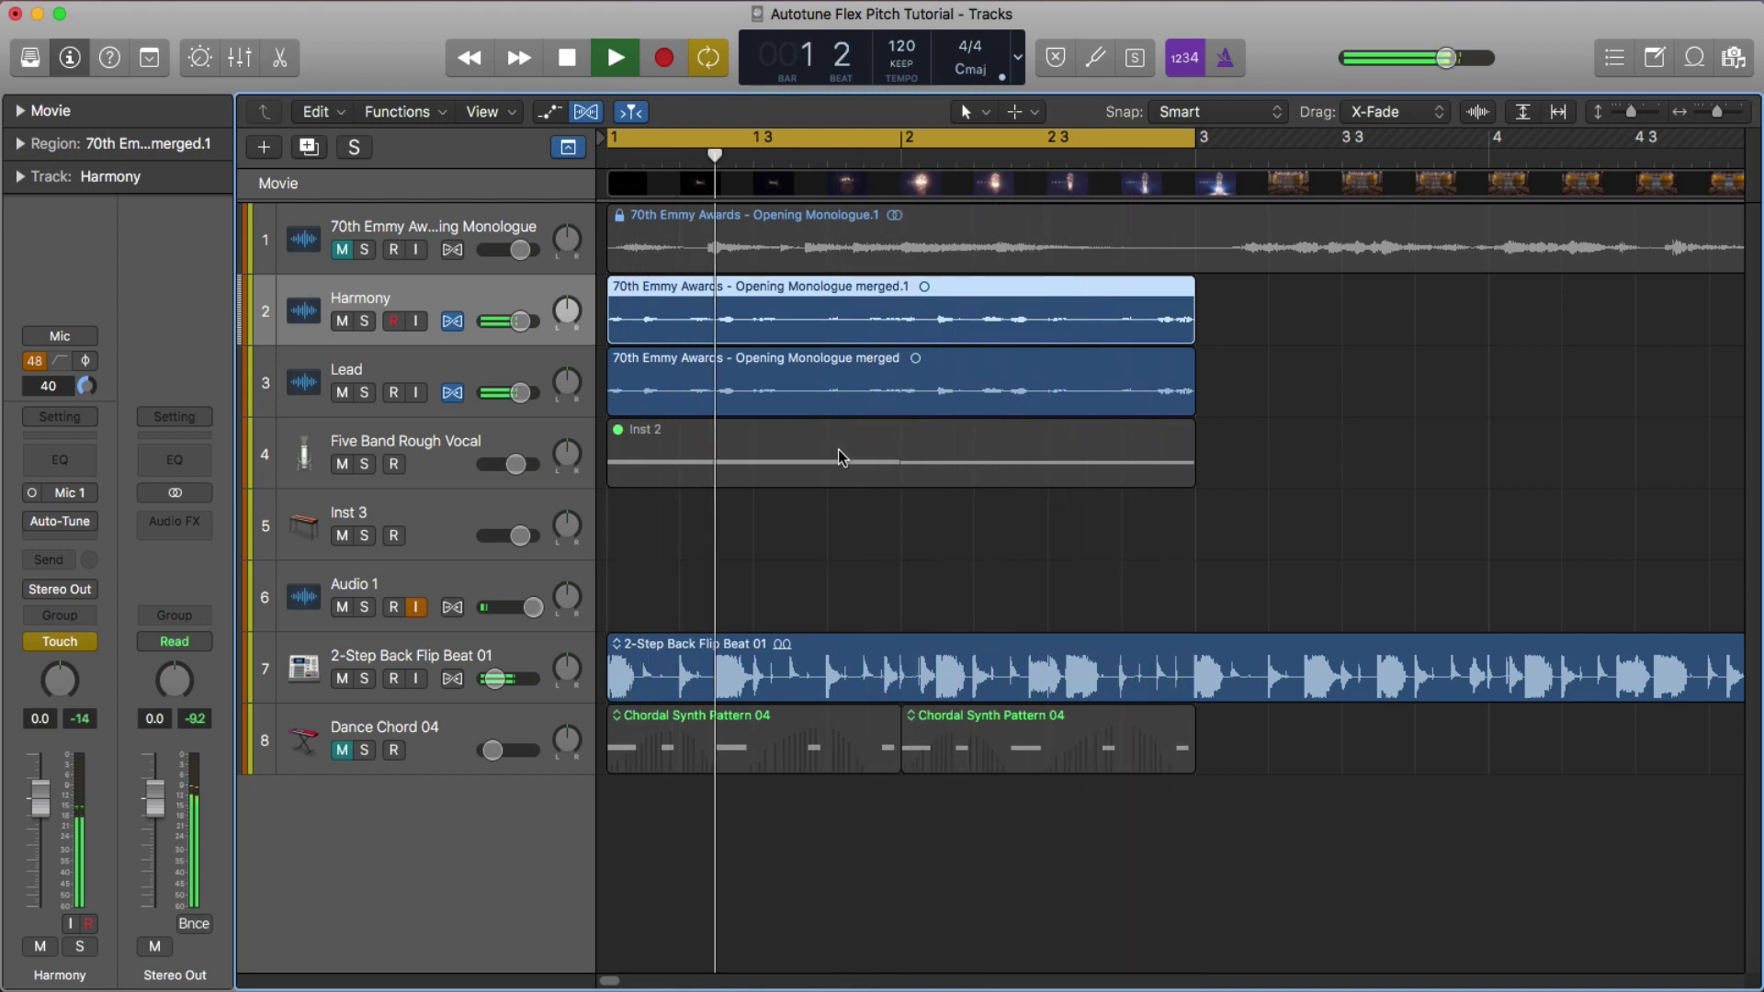
key(space)
Open the Harmony region in the Flex Pitch editor and lower its first five notes to D#2
double_click(777, 338)
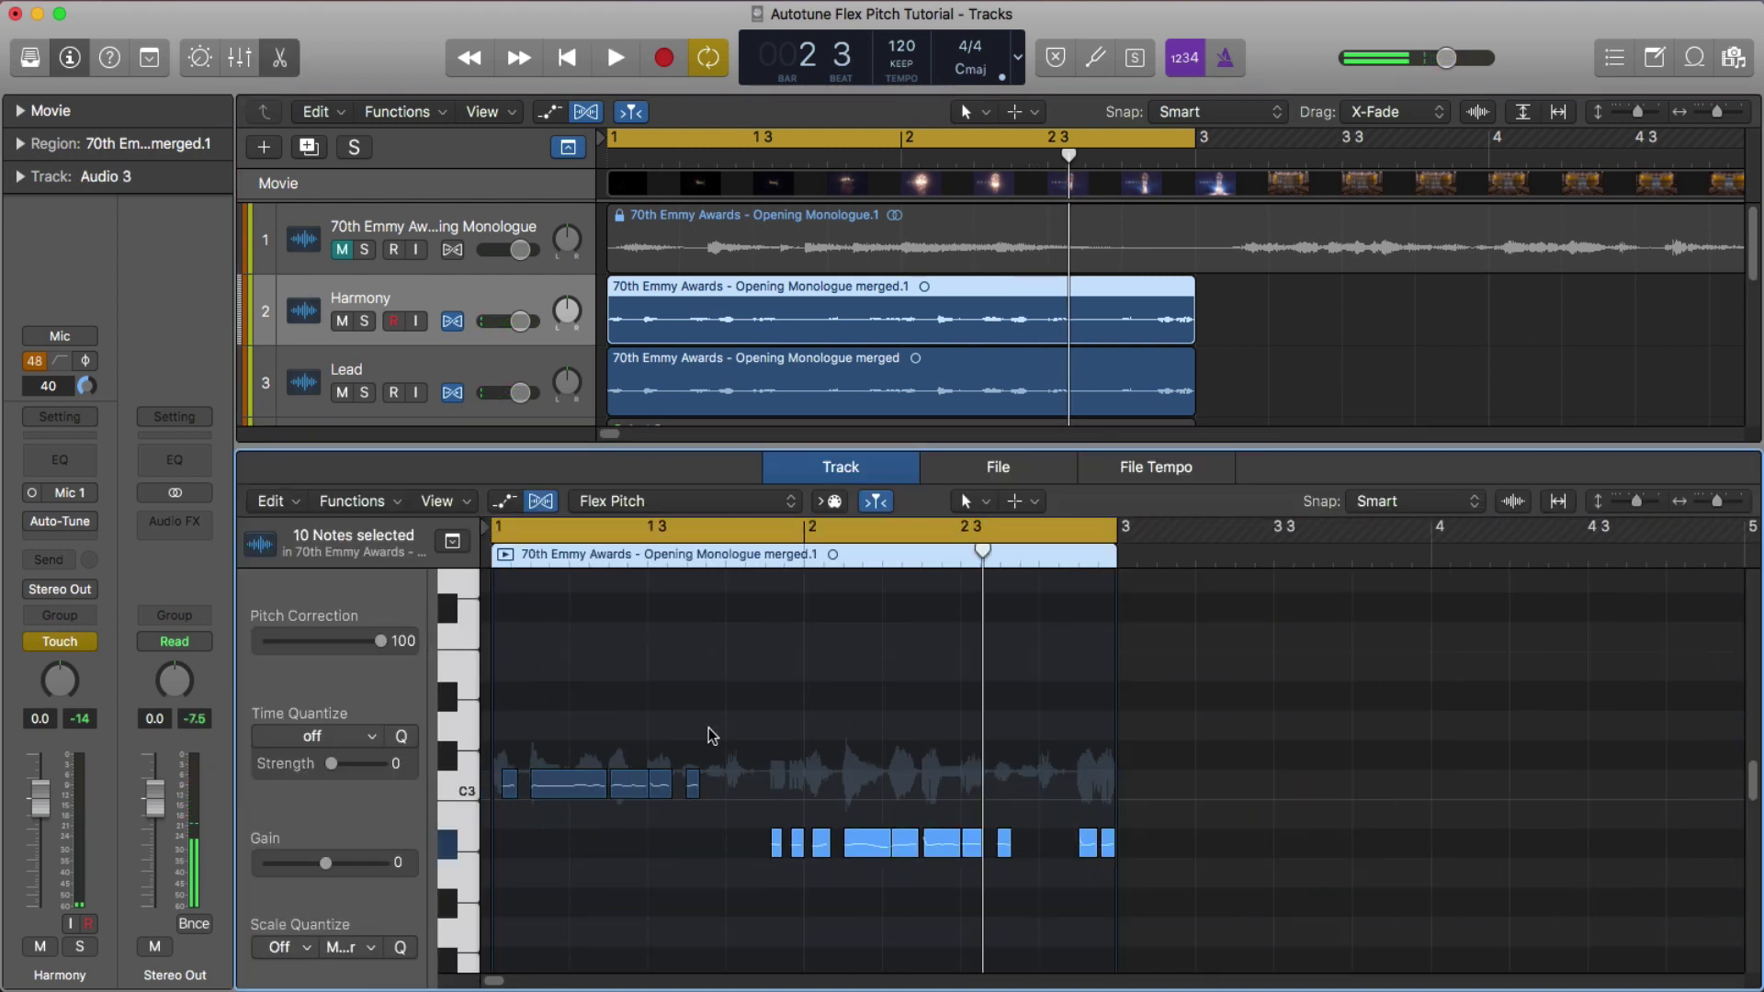
drag(712, 735, 514, 830)
scroll(515, 830, down, 3)
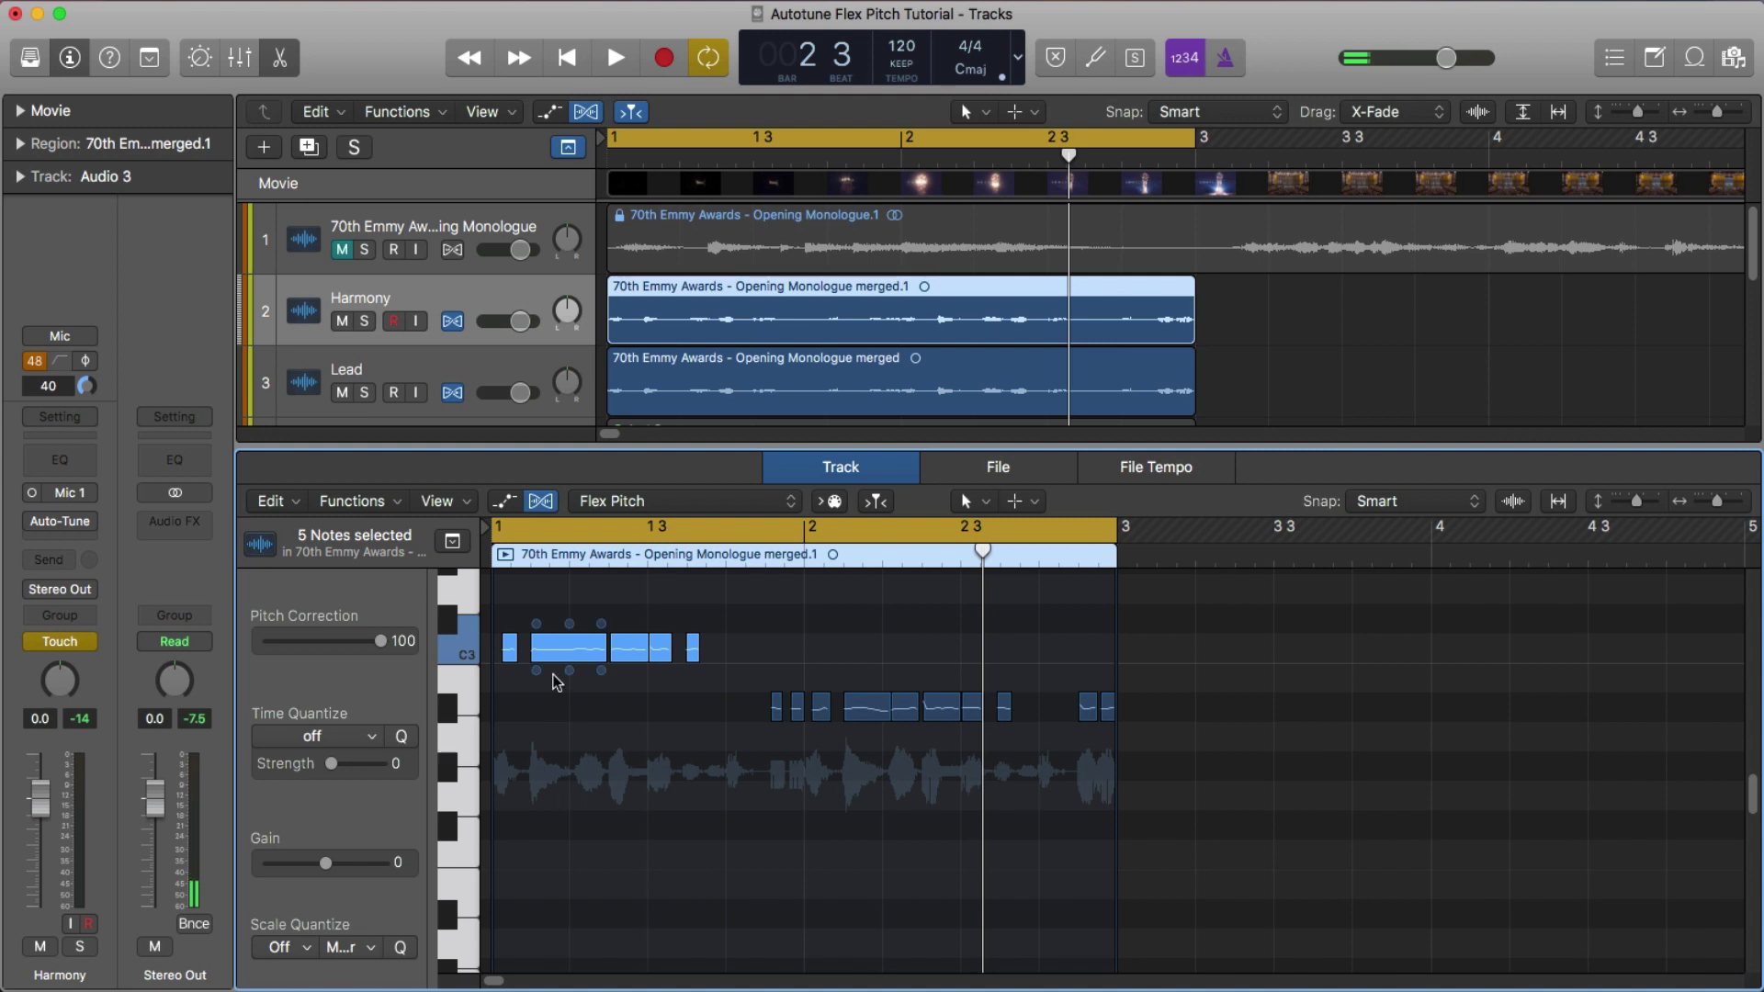
drag(563, 650, 559, 922)
scroll(630, 741, down, 1)
Lower the ten second-half notes of the Harmony region to D2 and play the low harmony with the Lead
drag(701, 632, 1027, 666)
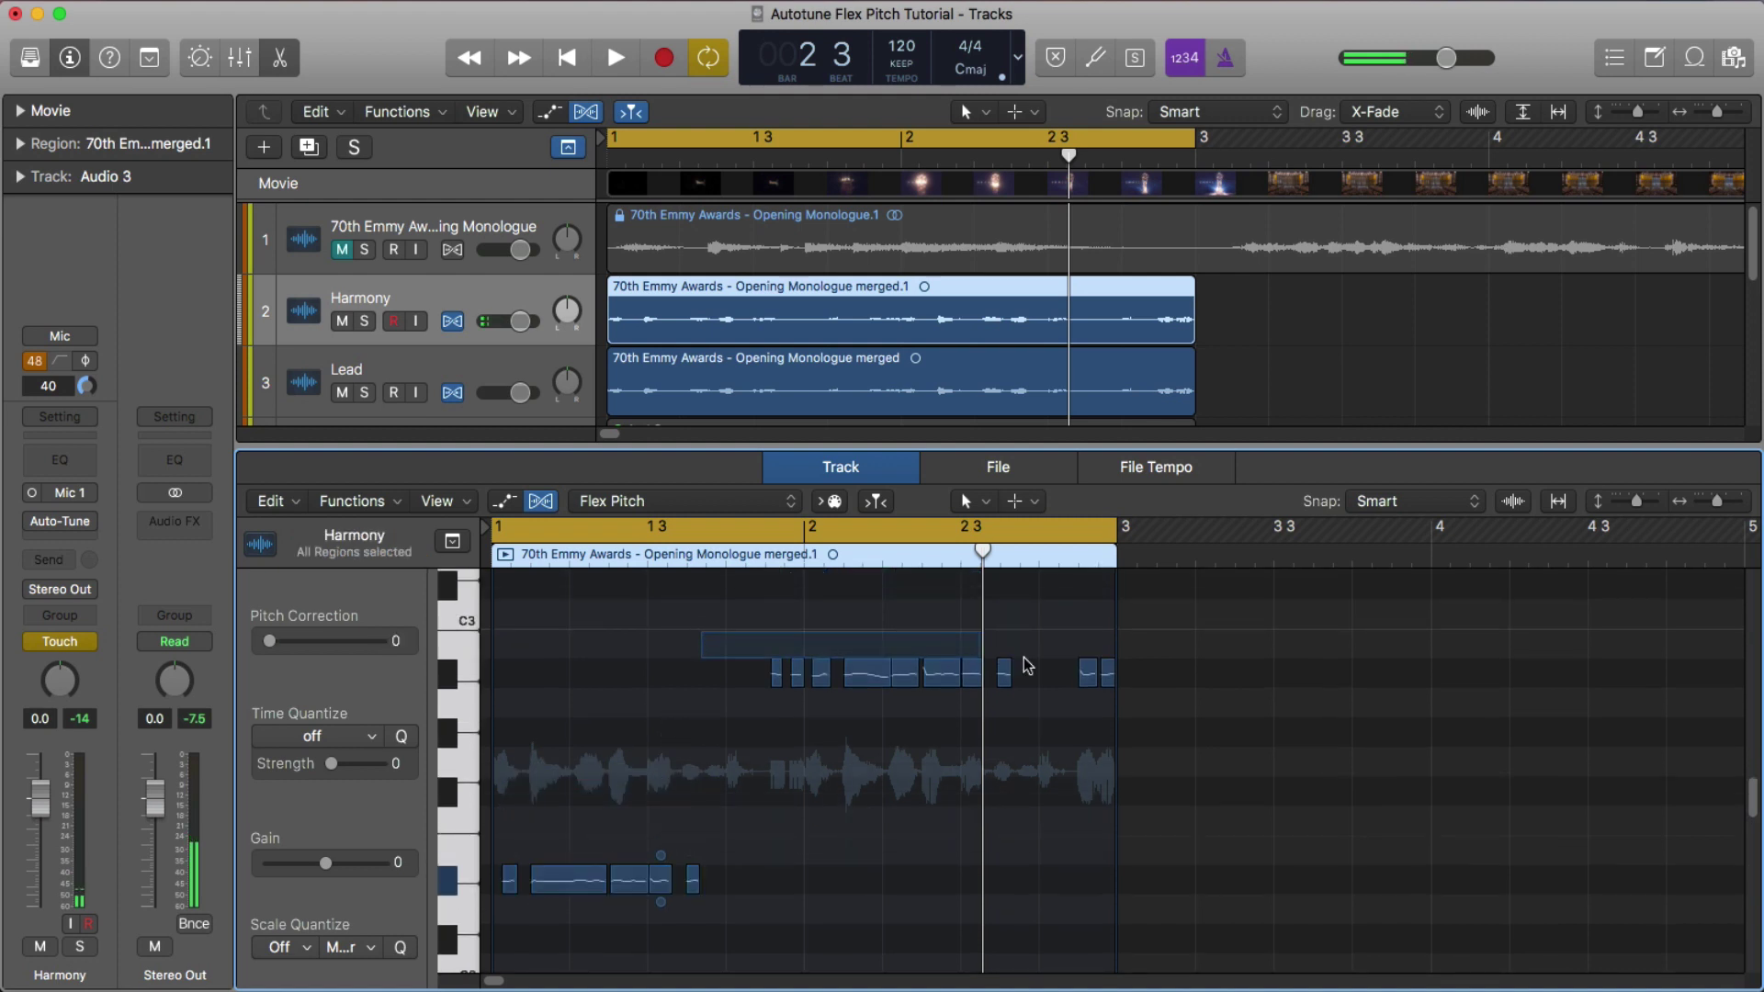
drag(1142, 692, 1105, 706)
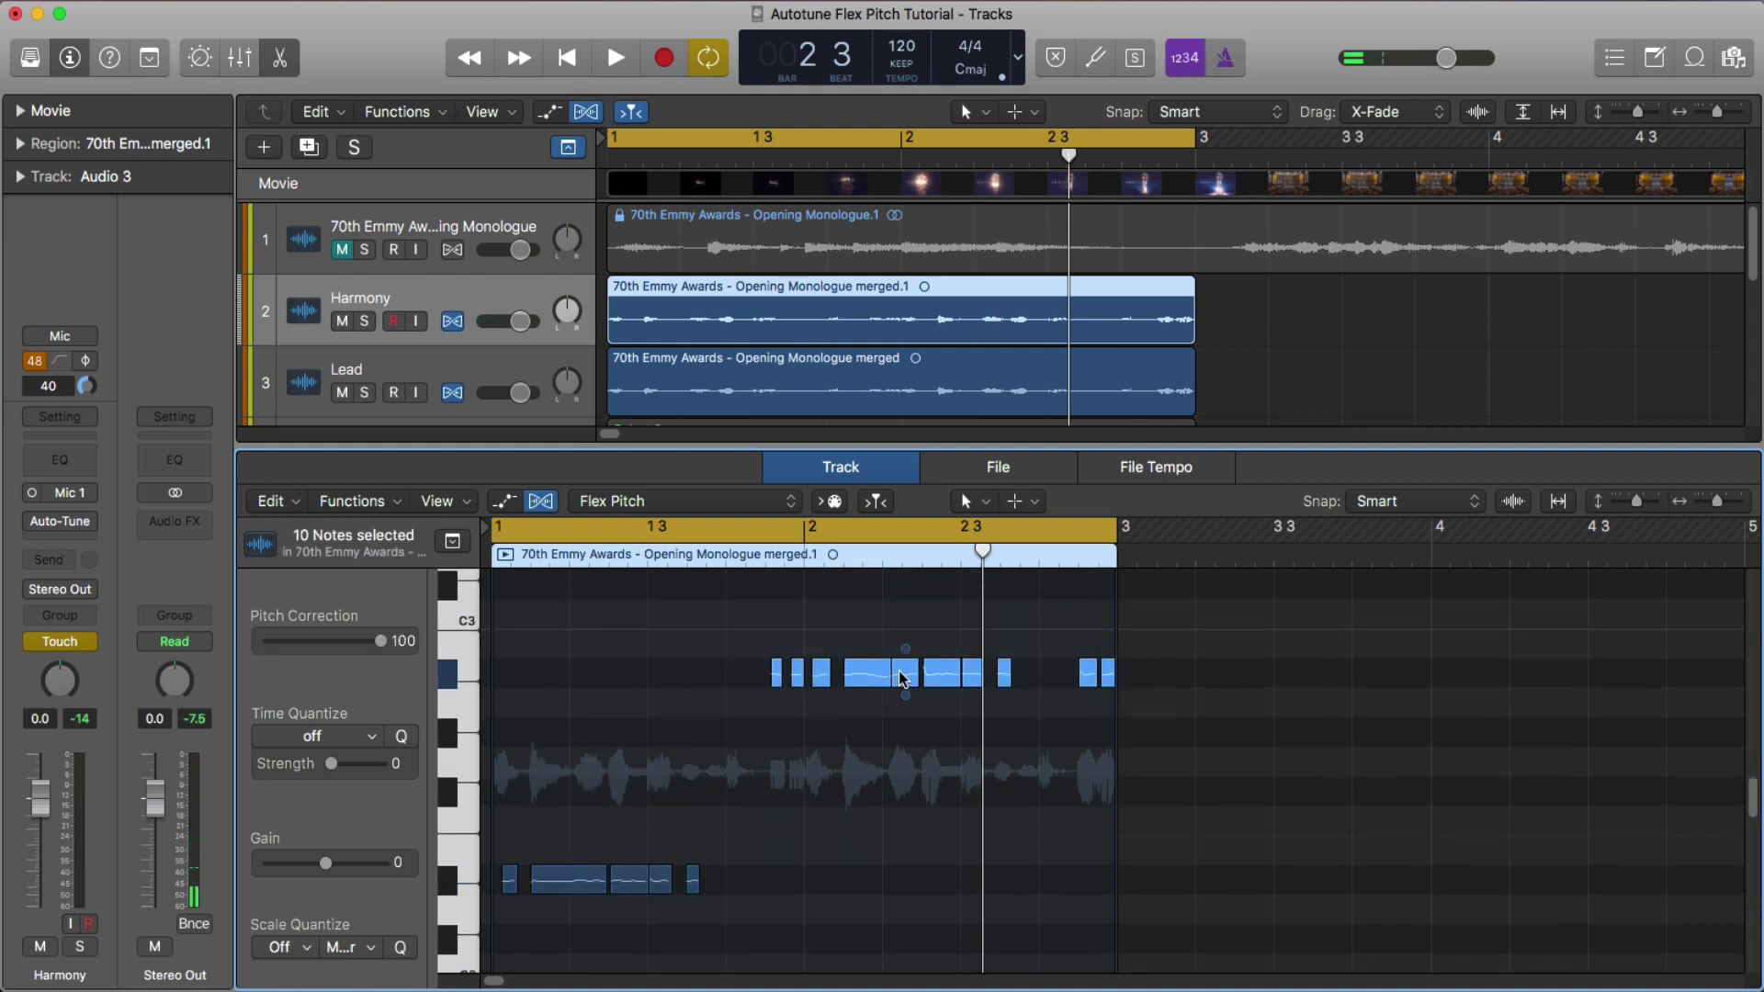
drag(872, 676, 842, 909)
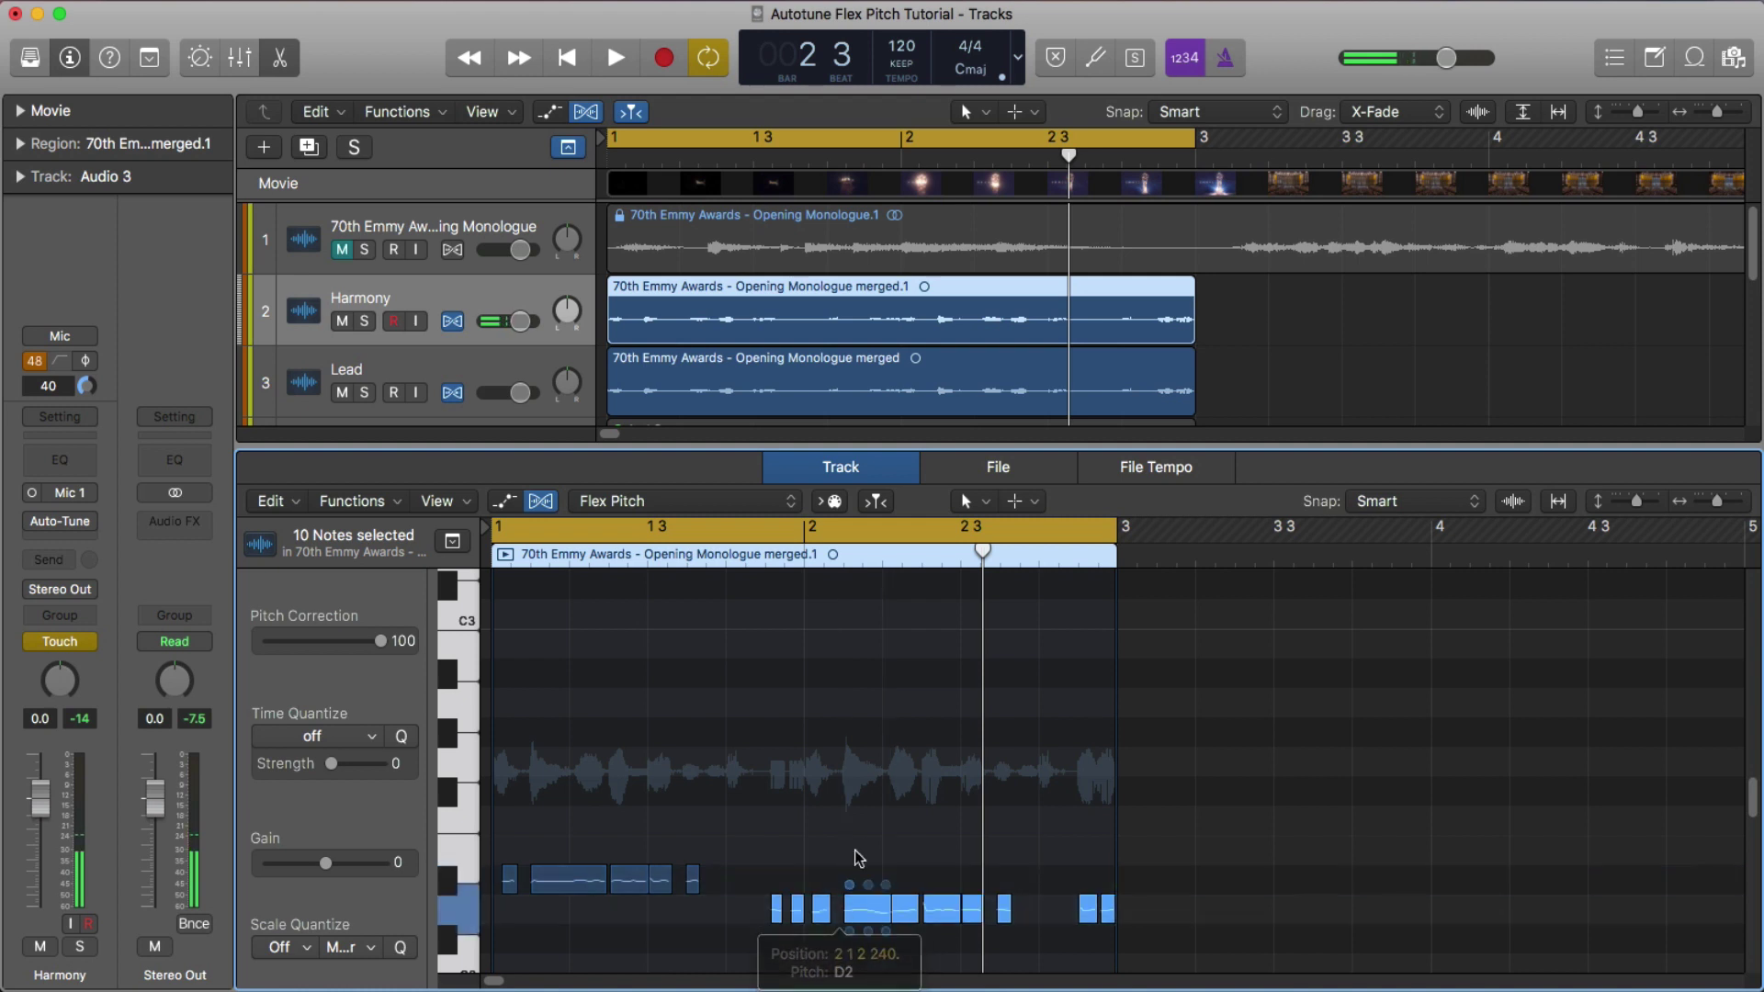
key(space)
scroll(894, 762, down, 4)
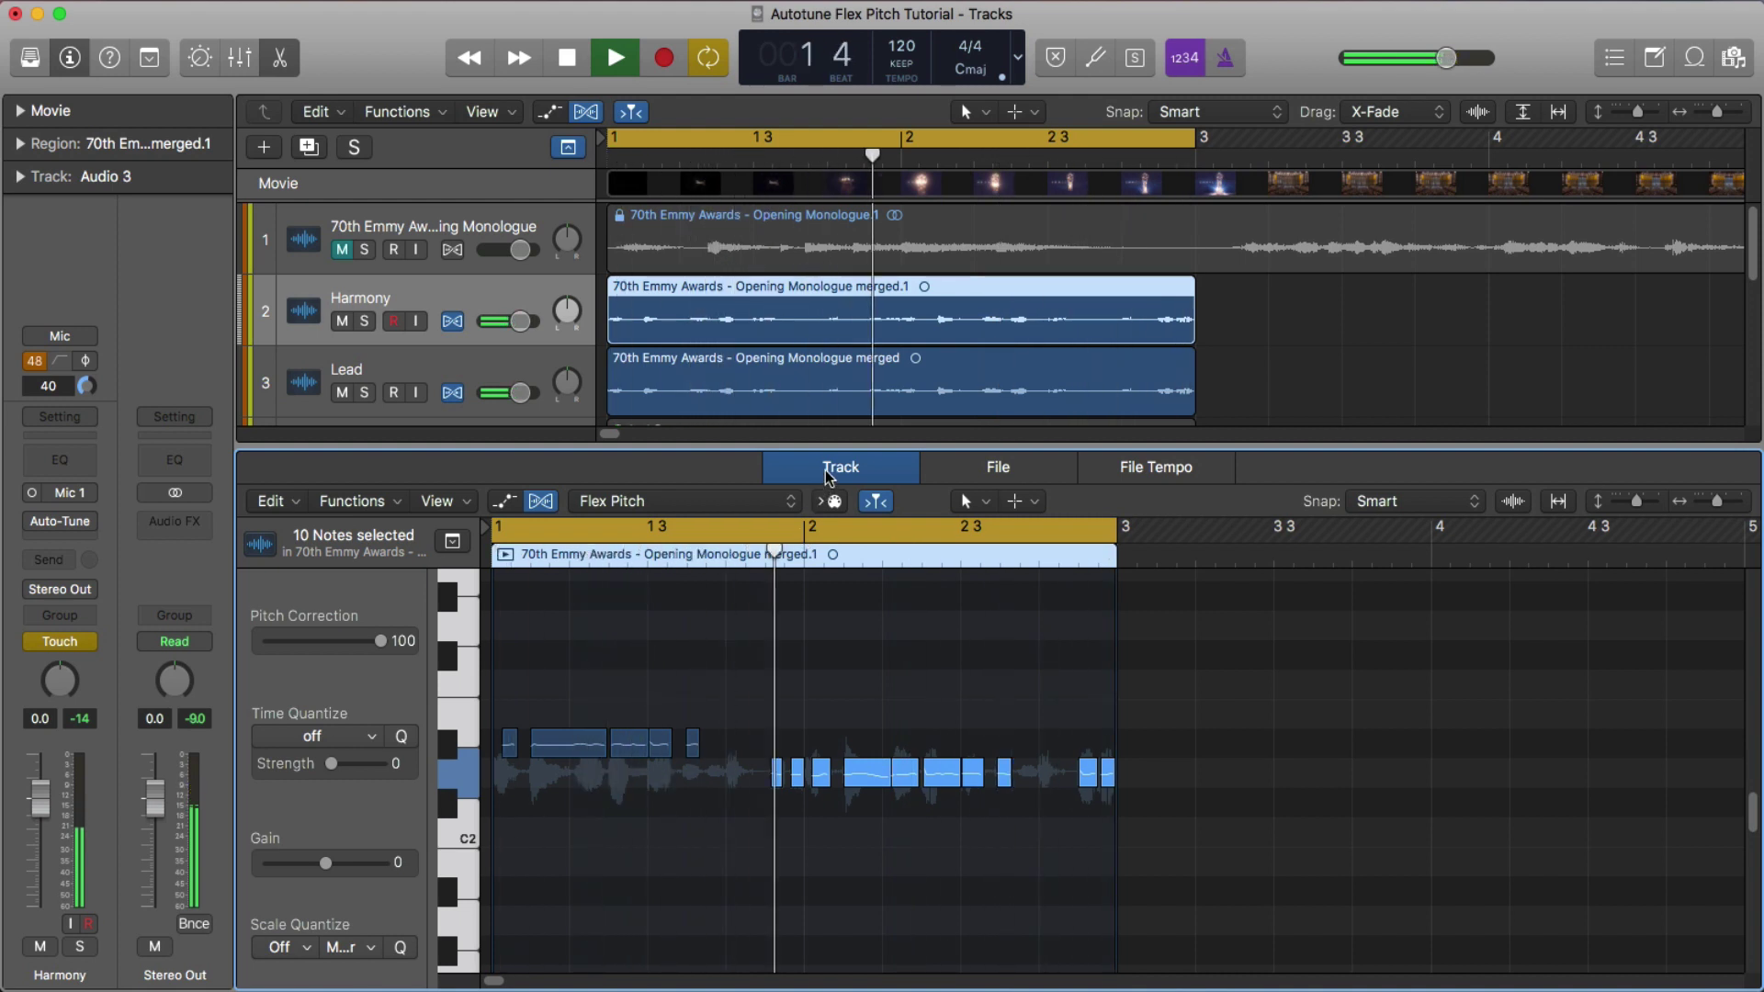
key(space)
Hide the editor, duplicate the Harmony track with the original panned left, and pan the duplicate right to about +63
key(e)
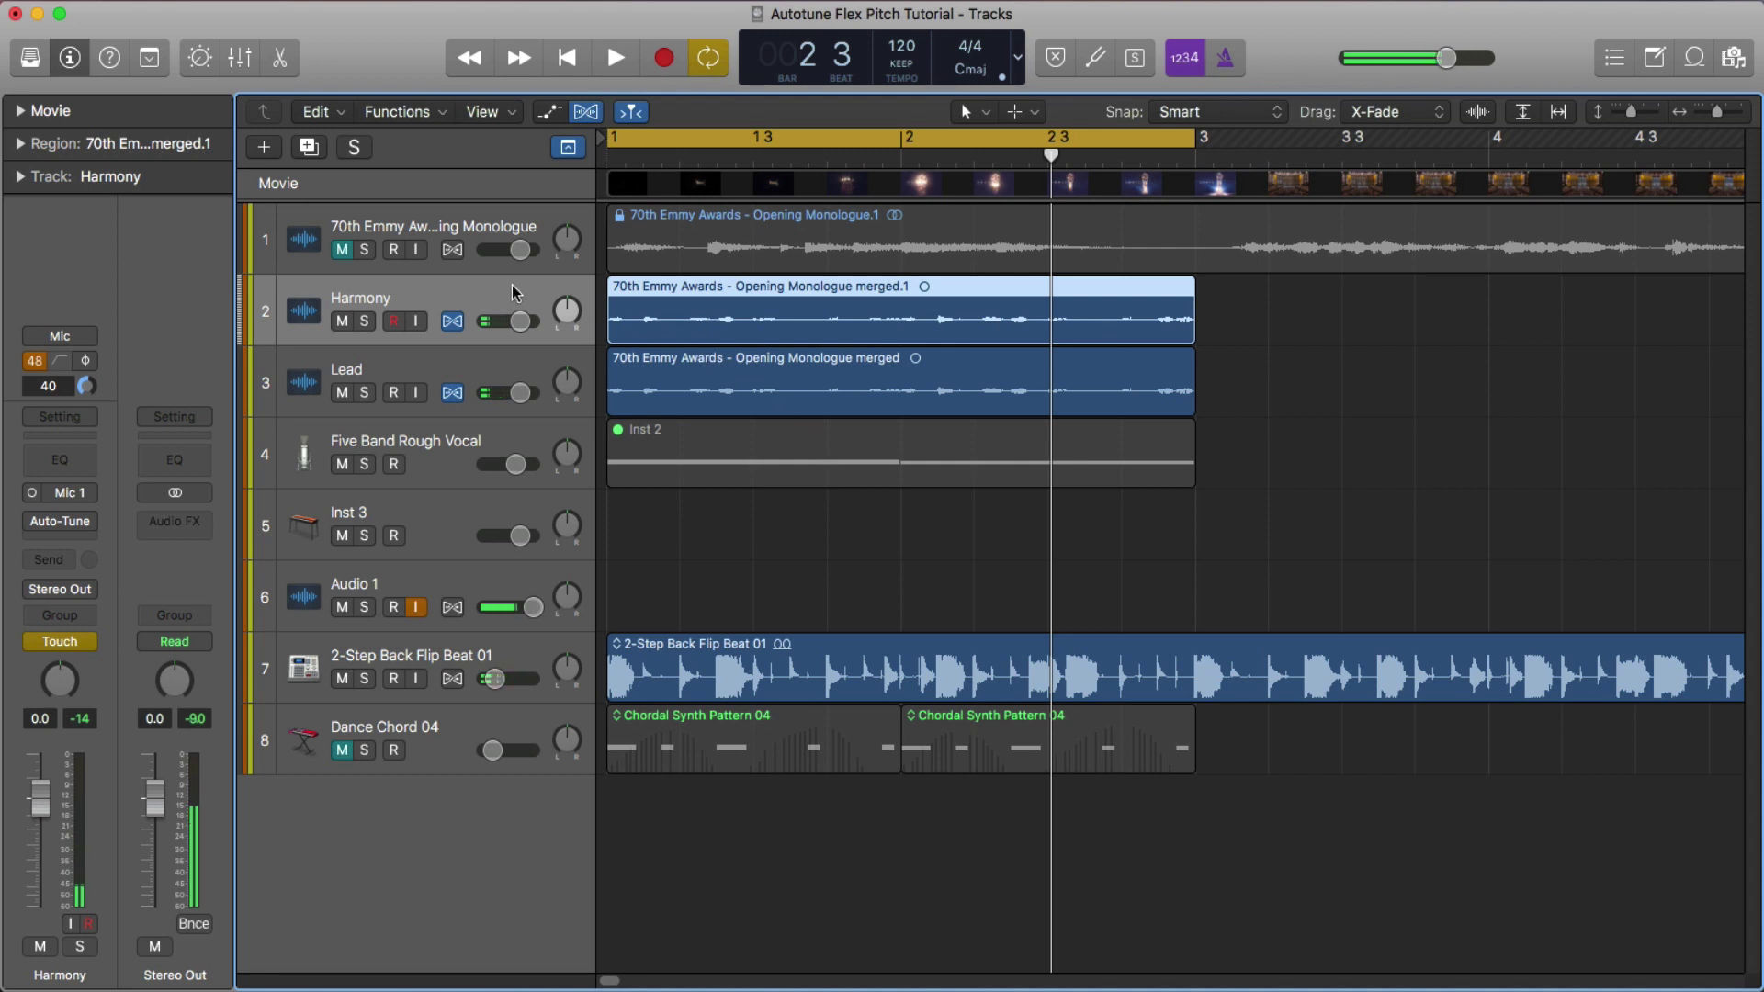
key(super+d)
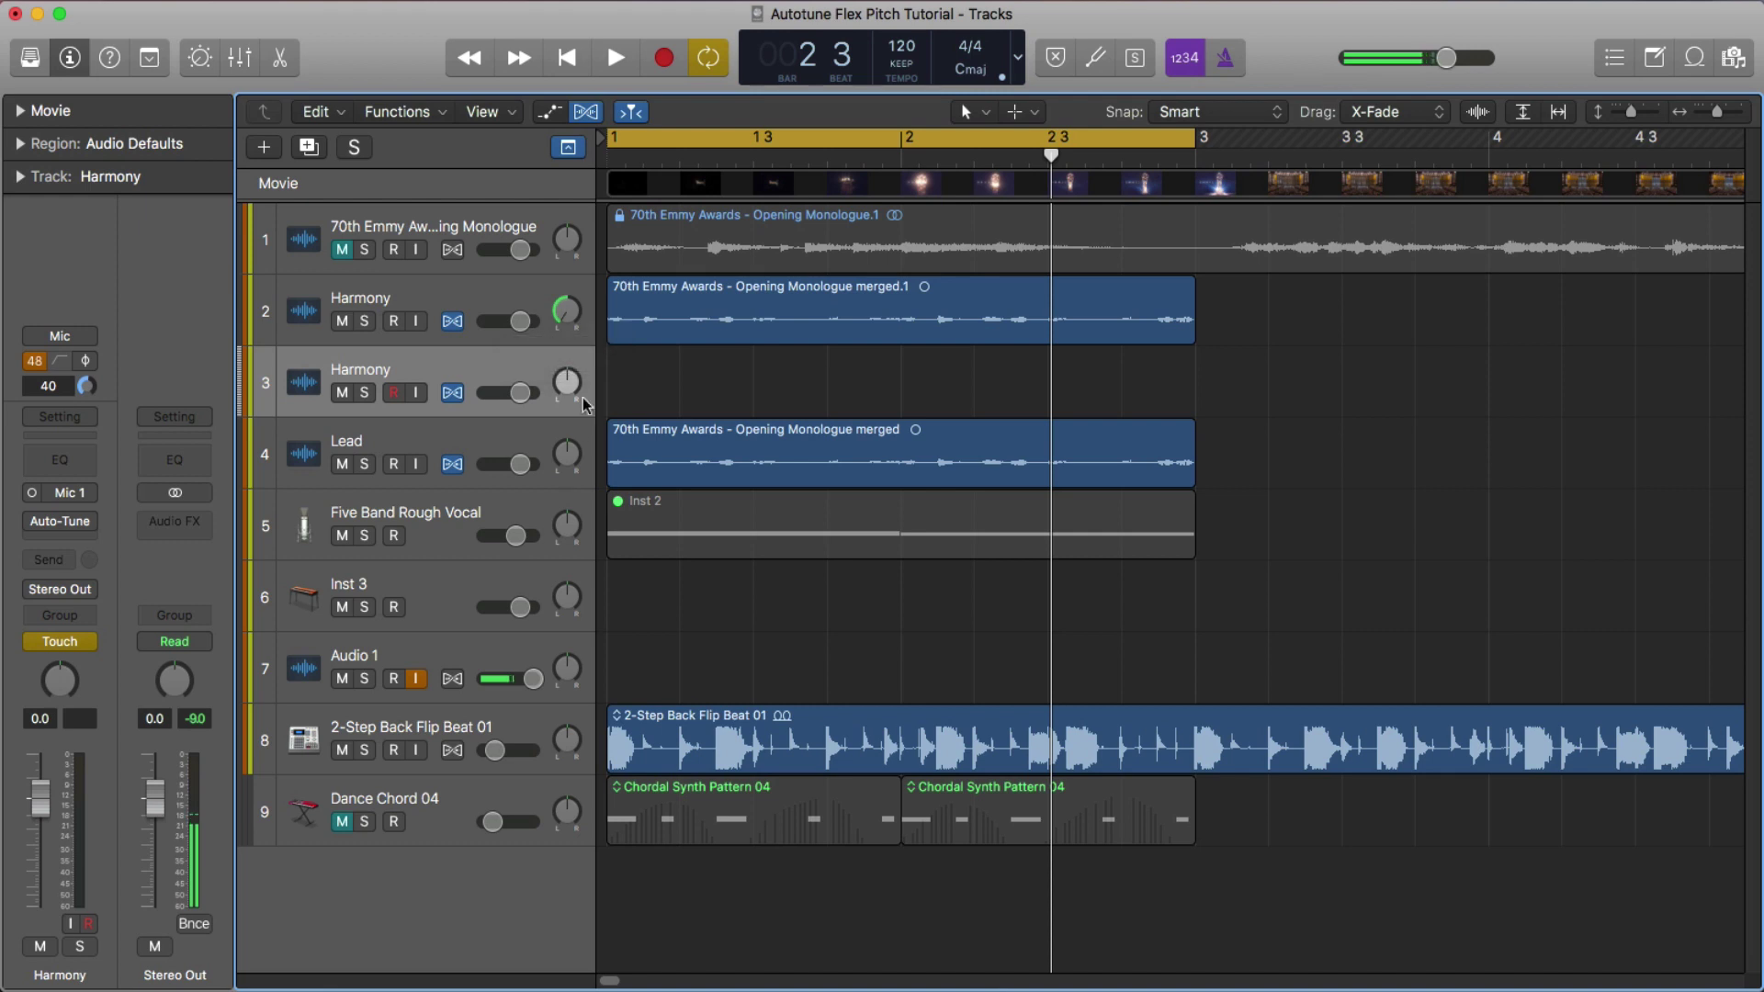
drag(568, 383, 567, 330)
Copy the Harmony region onto the duplicate Harmony track and open the copy in the Flex Pitch editor
click(735, 313)
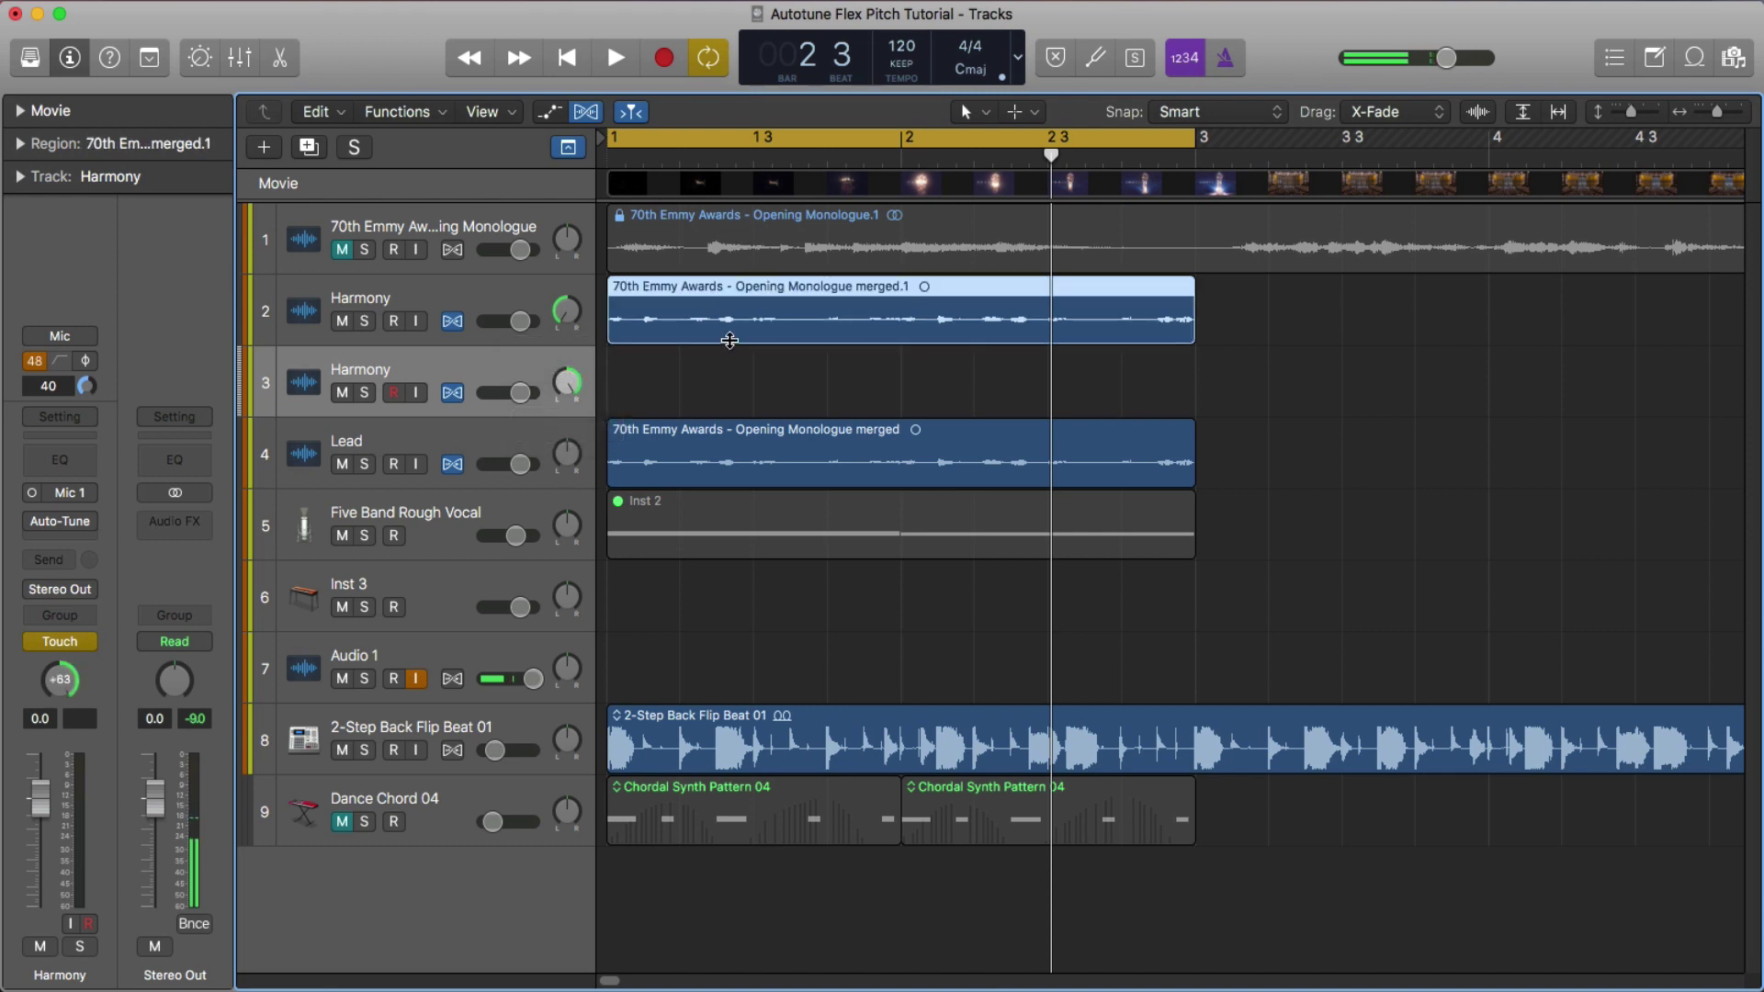
drag(730, 341, 735, 413)
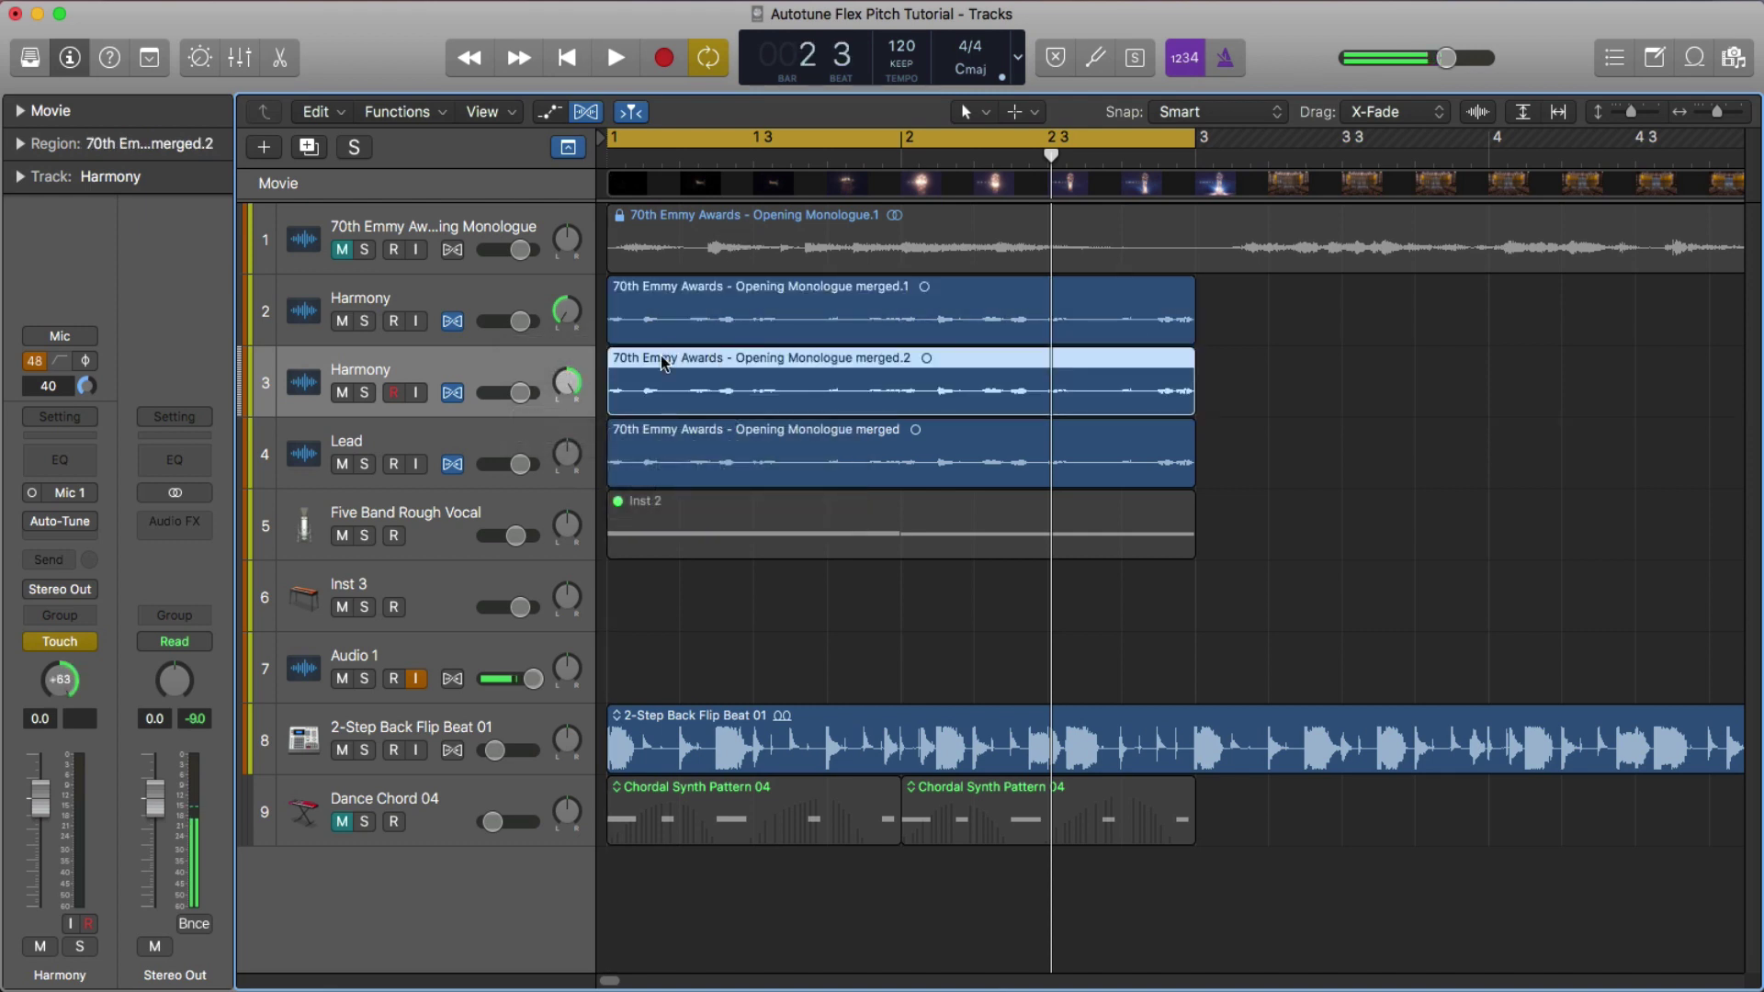
double_click(691, 401)
key(super+Left)
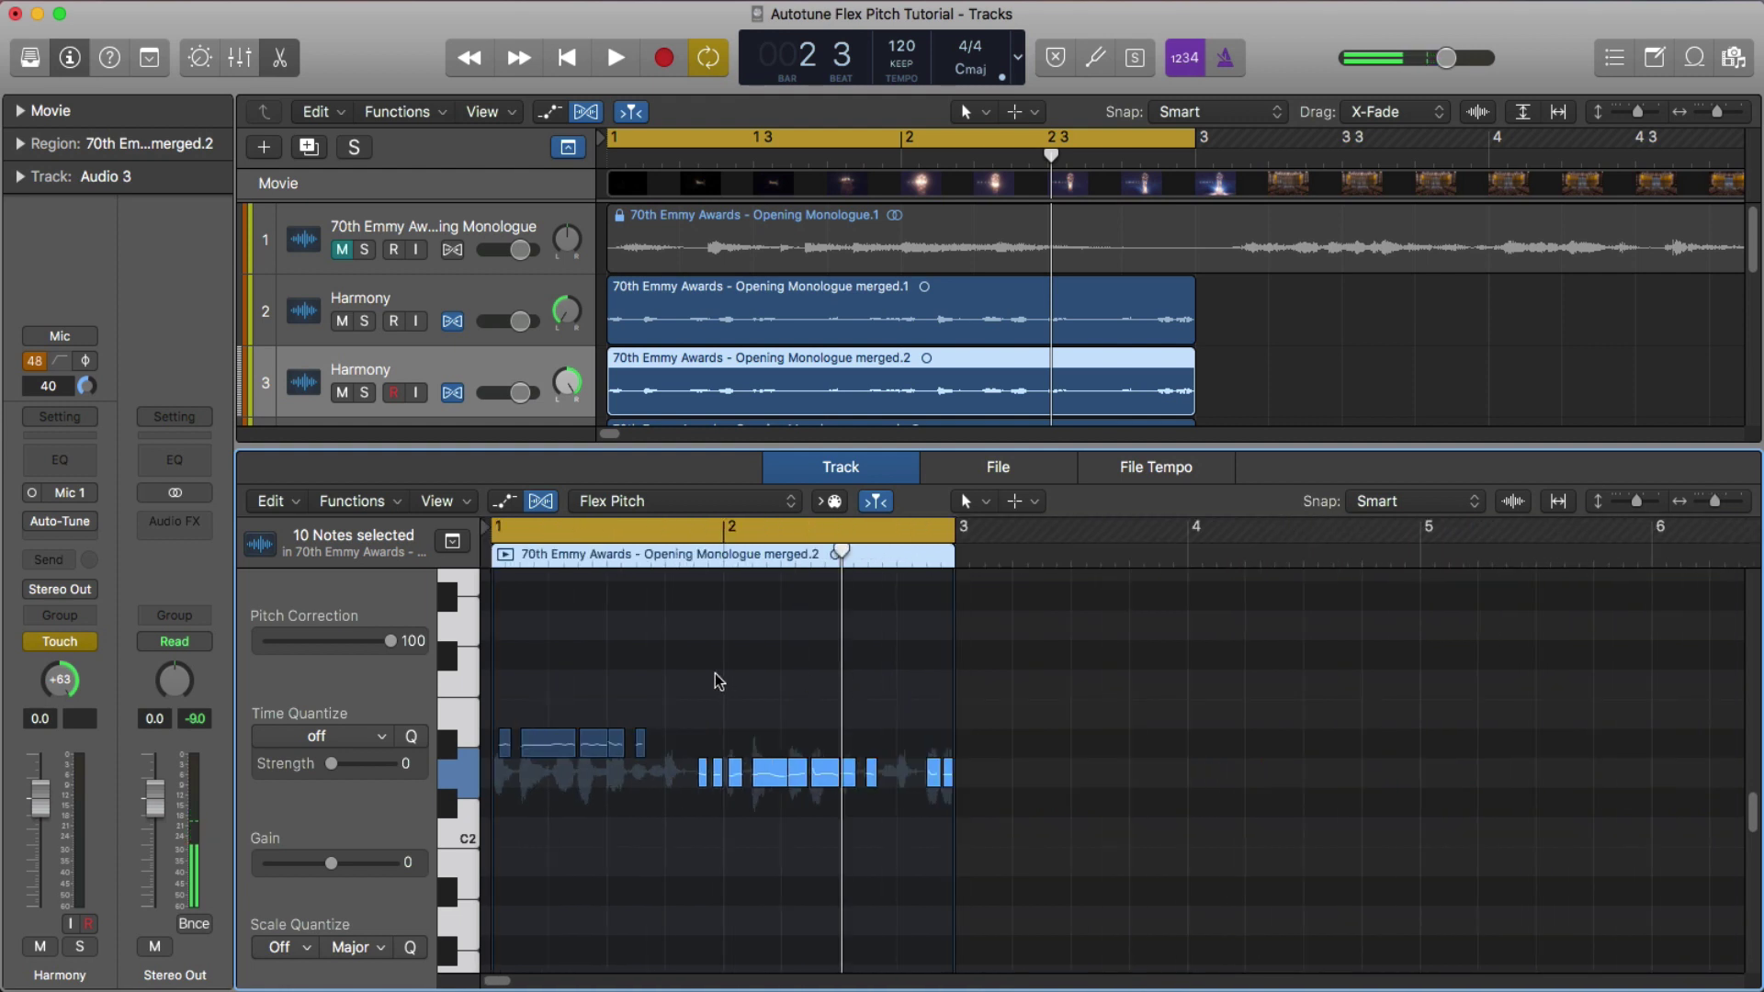
Raise the first five notes of the duplicate Harmony region to G2 and its ten second-half notes to F2, and play the mix with the editor hidden
drag(716, 675, 551, 626)
drag(677, 738, 950, 799)
drag(781, 772, 780, 666)
scroll(778, 668, up, 3)
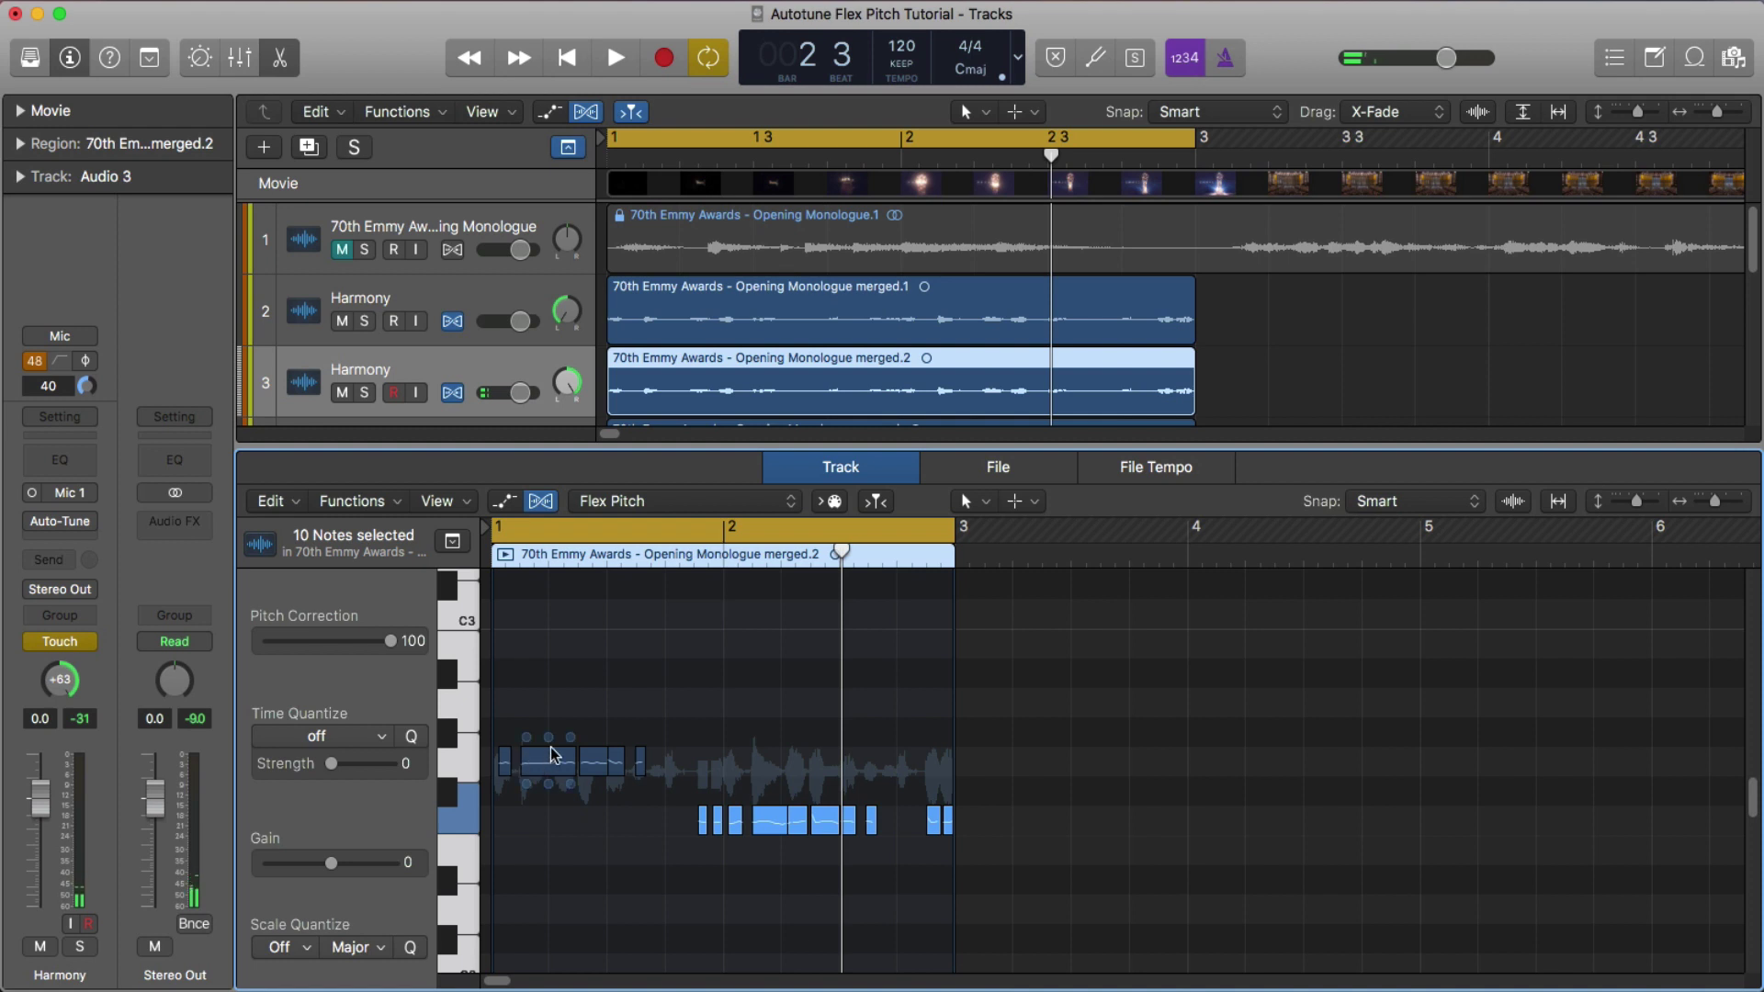
key(space)
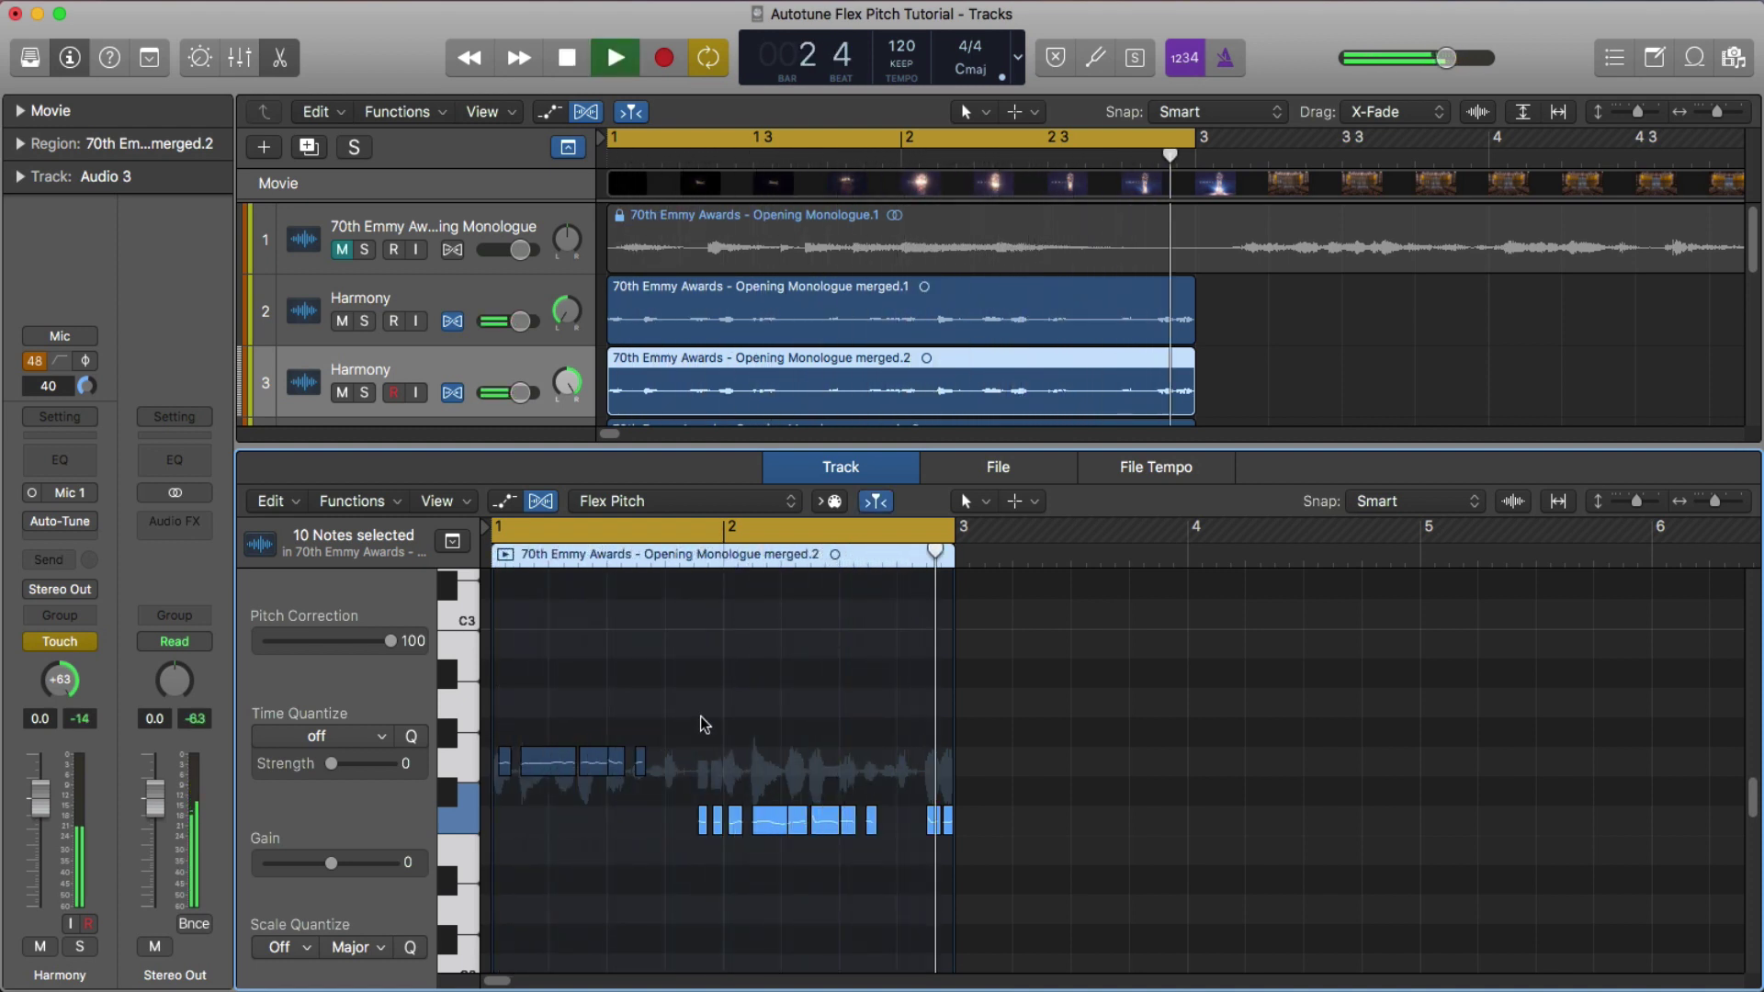
click(839, 465)
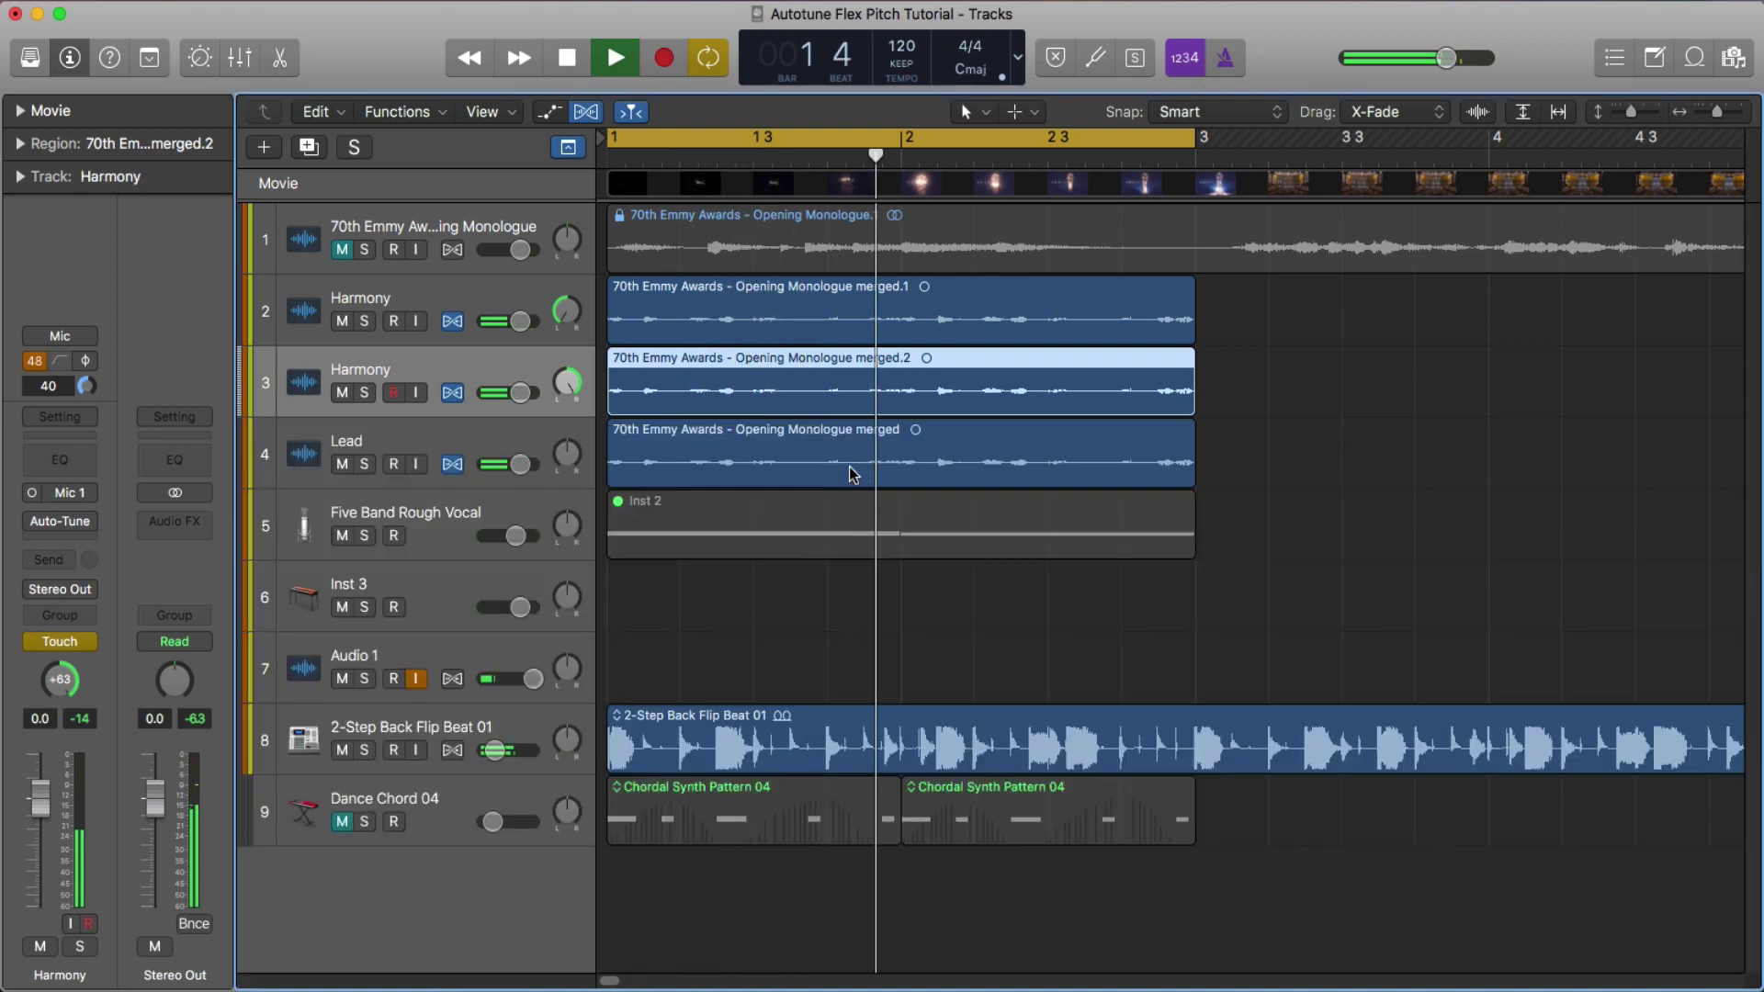
key(space)
Solo both Harmony tracks and the Audio 1 track and play them
click(364, 320)
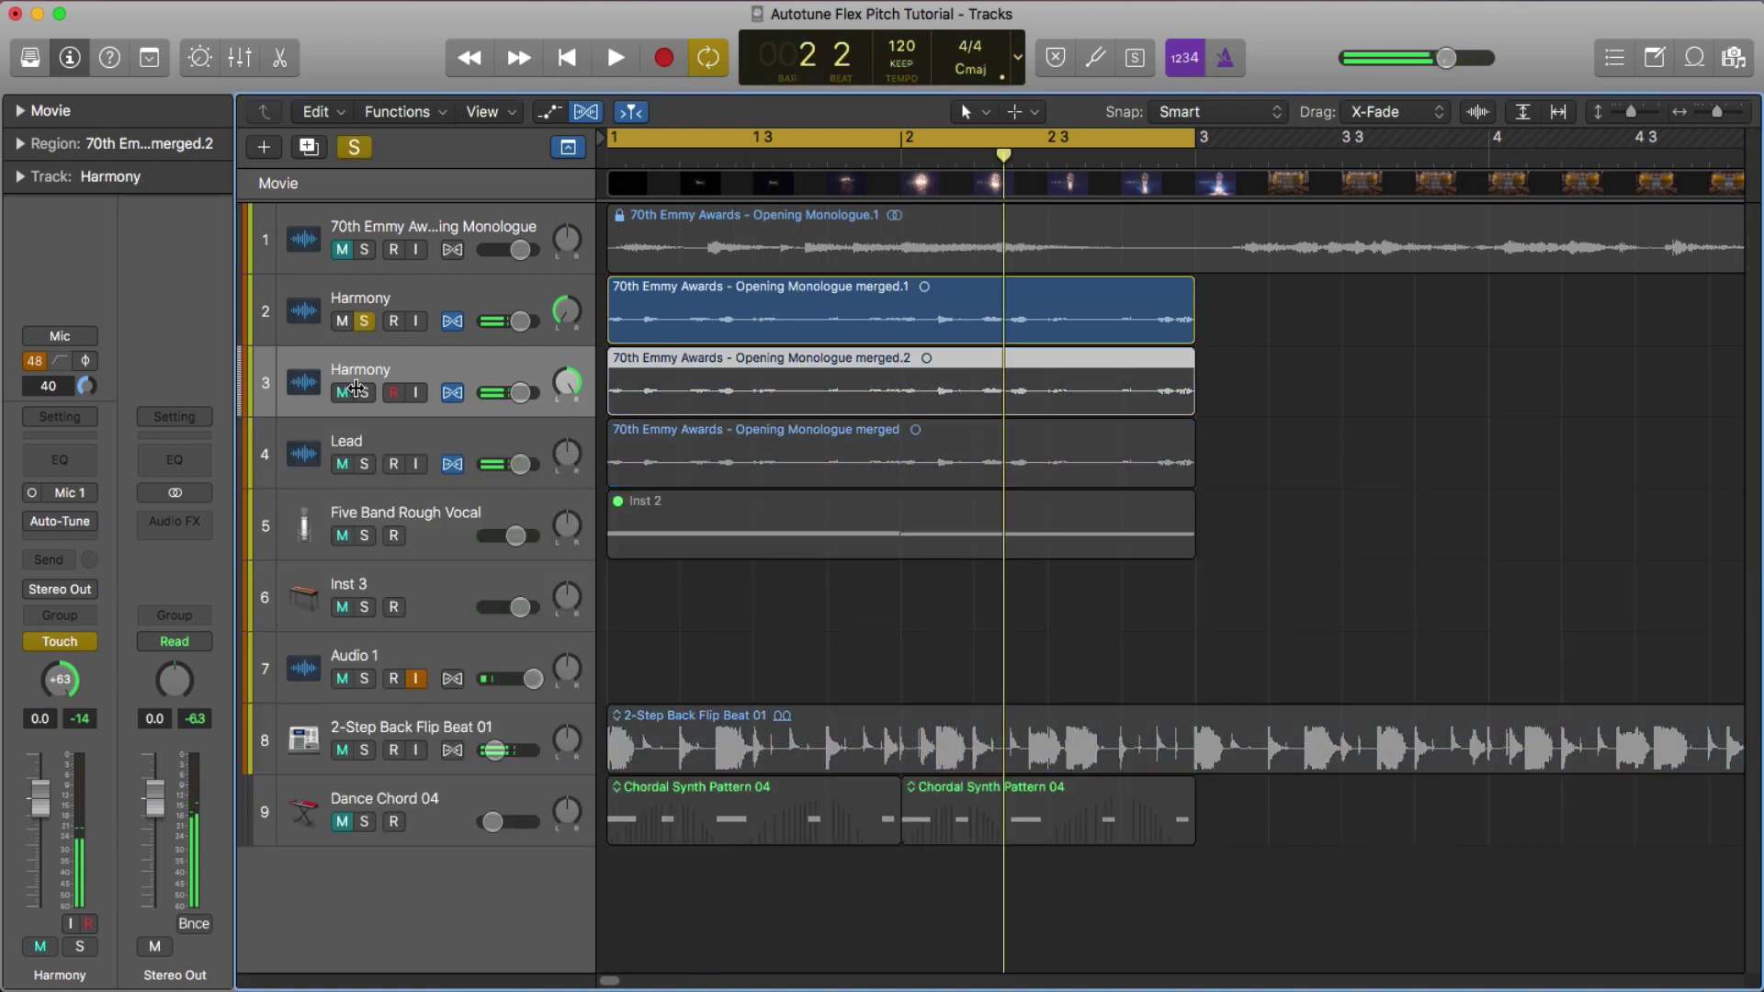
click(362, 390)
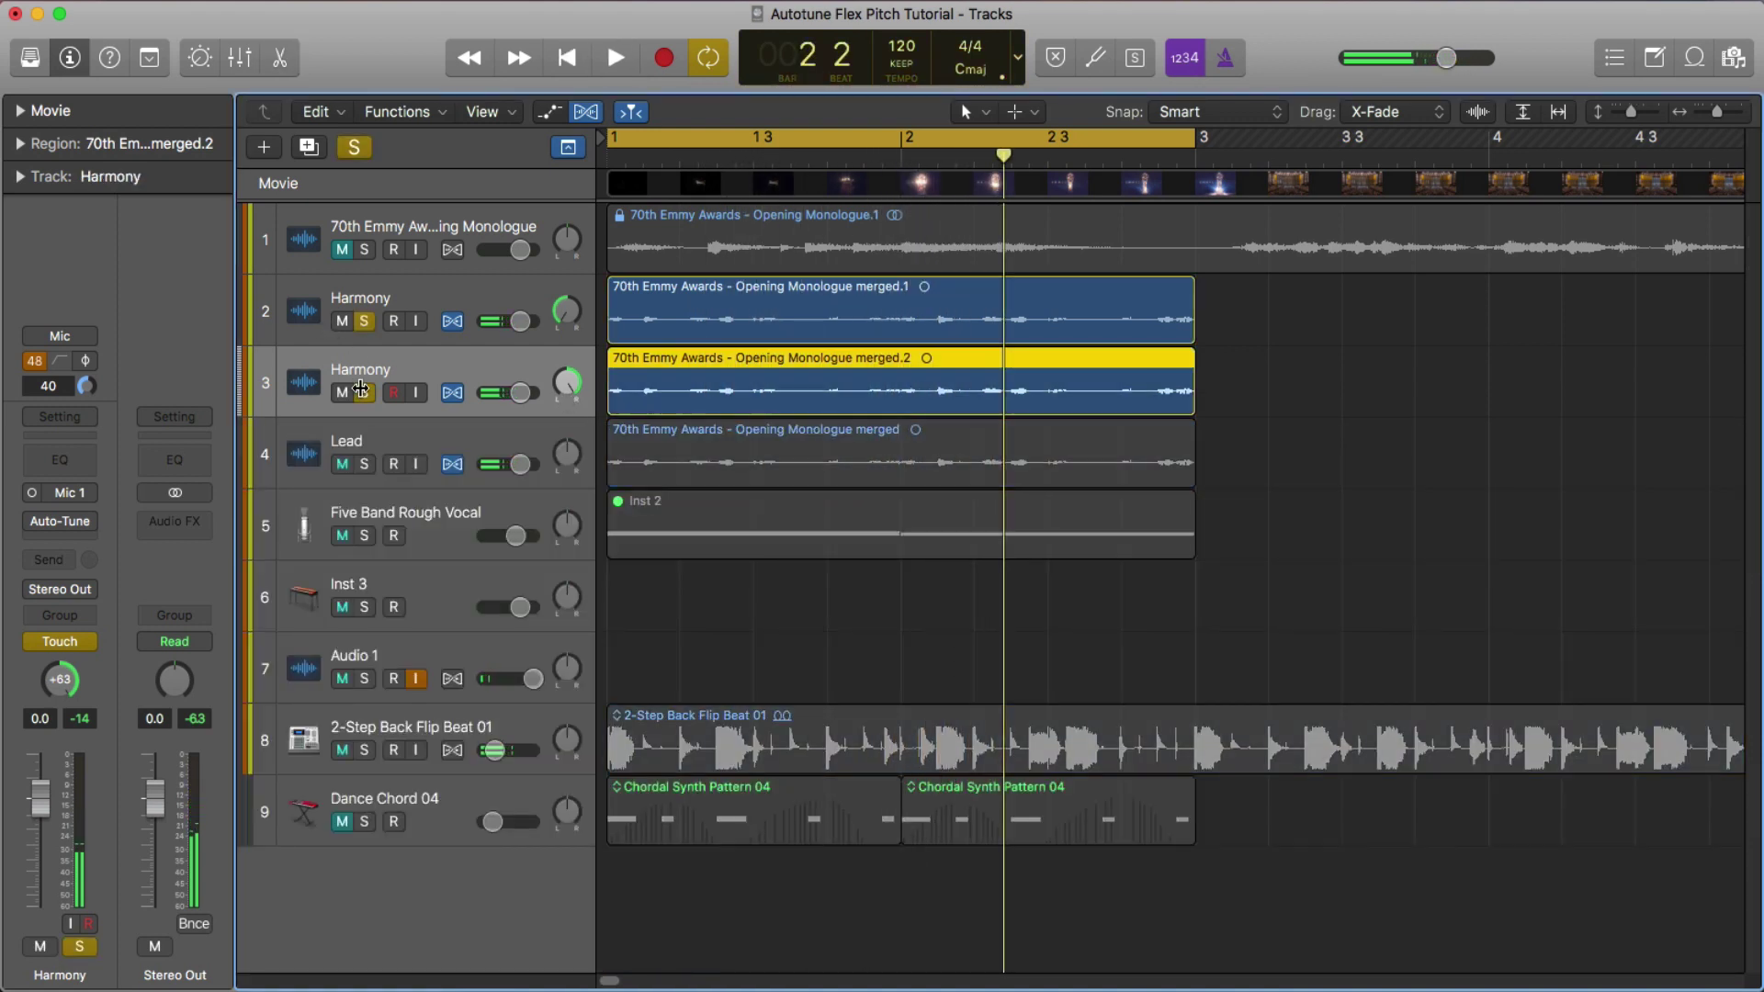
click(365, 678)
key(space)
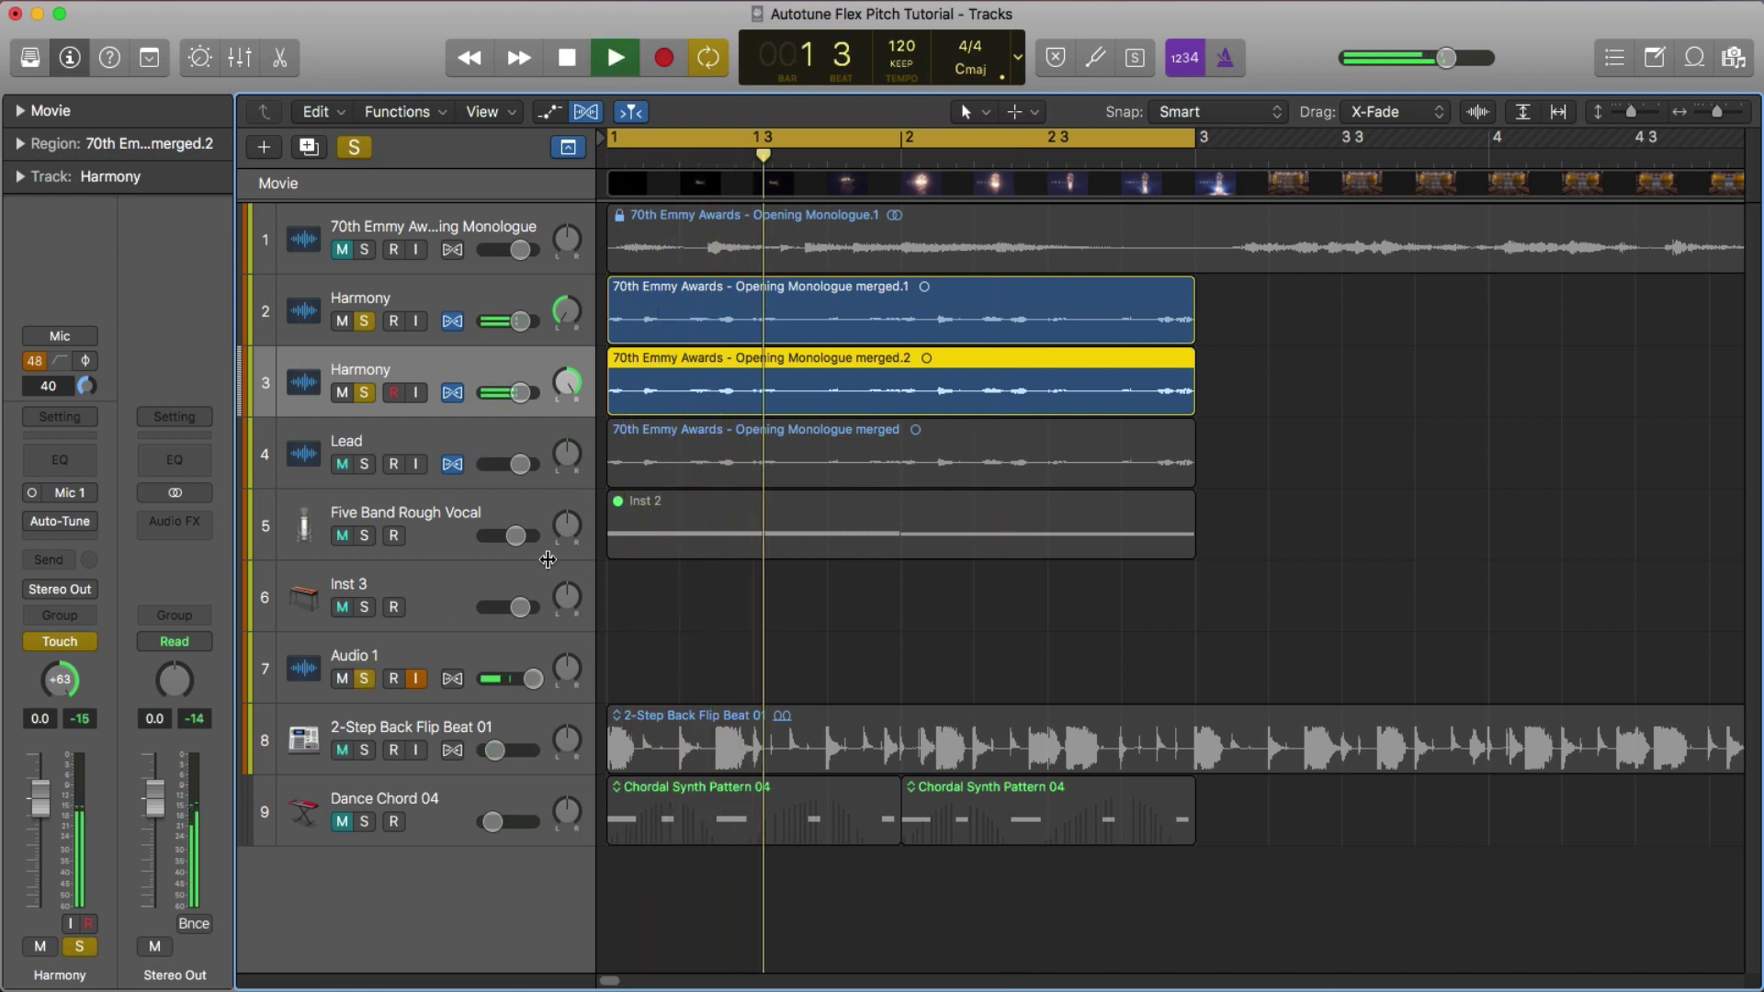
Compare the harmonies during playback by switching the solo of Lead on and off and that of the right-panned Harmony off and on
click(366, 464)
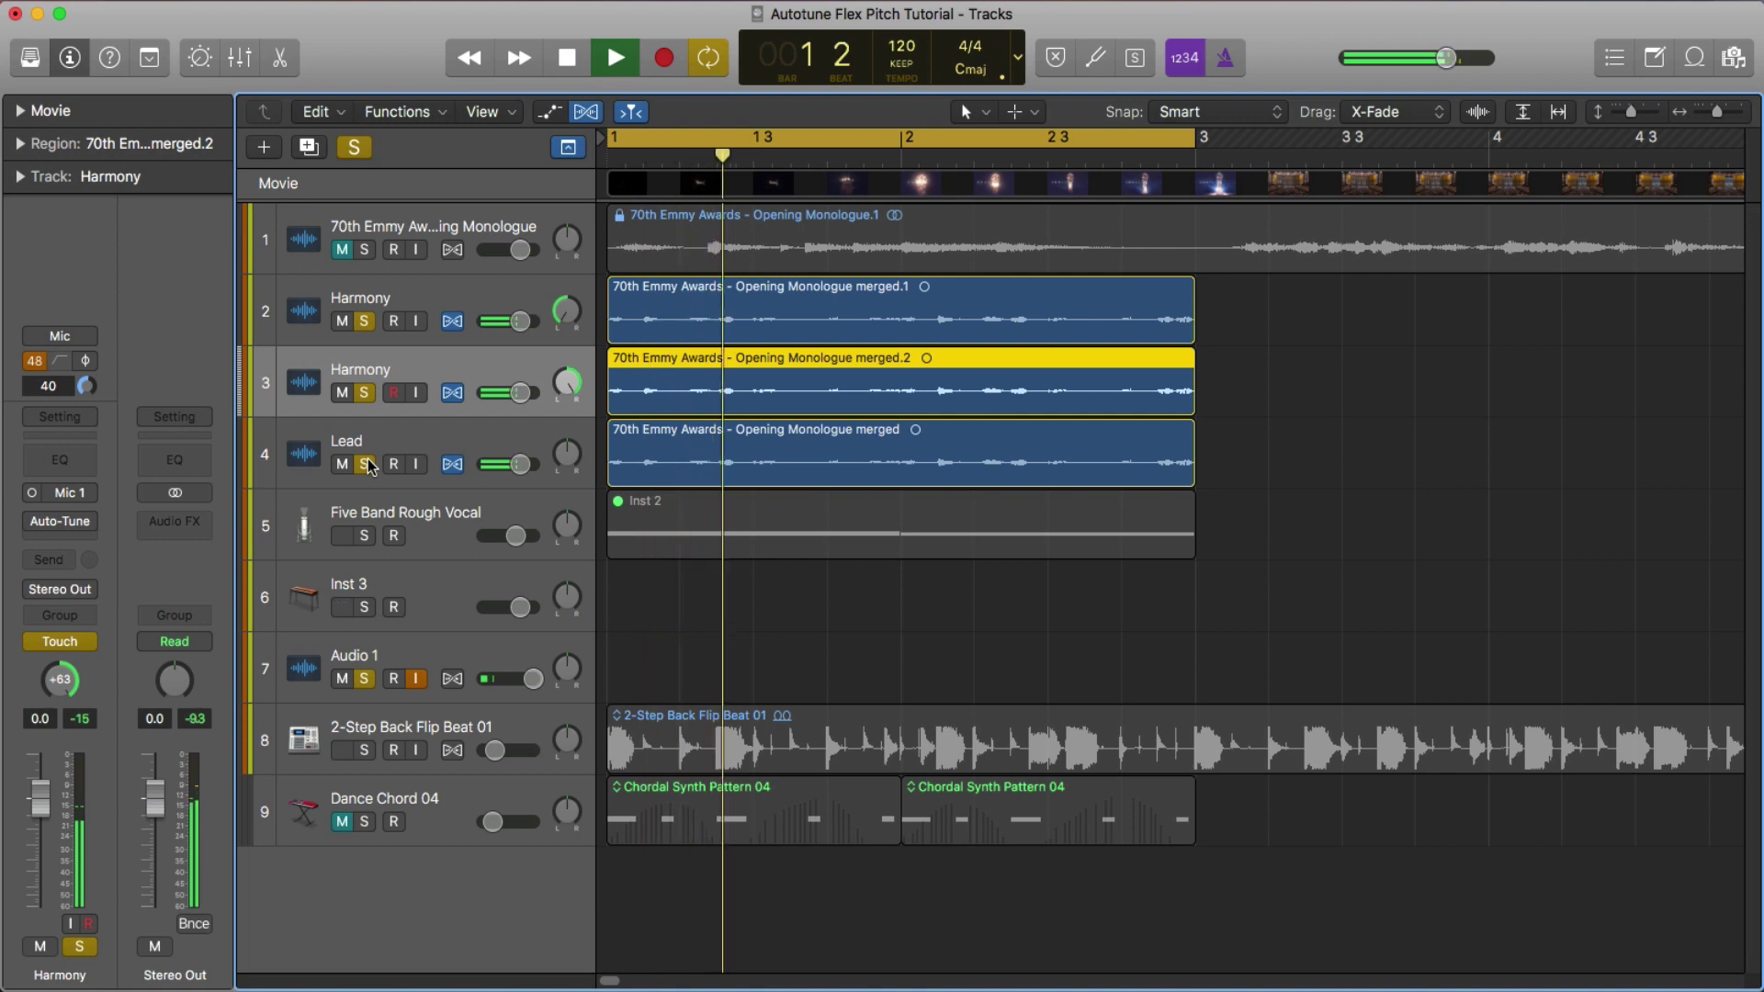
click(366, 464)
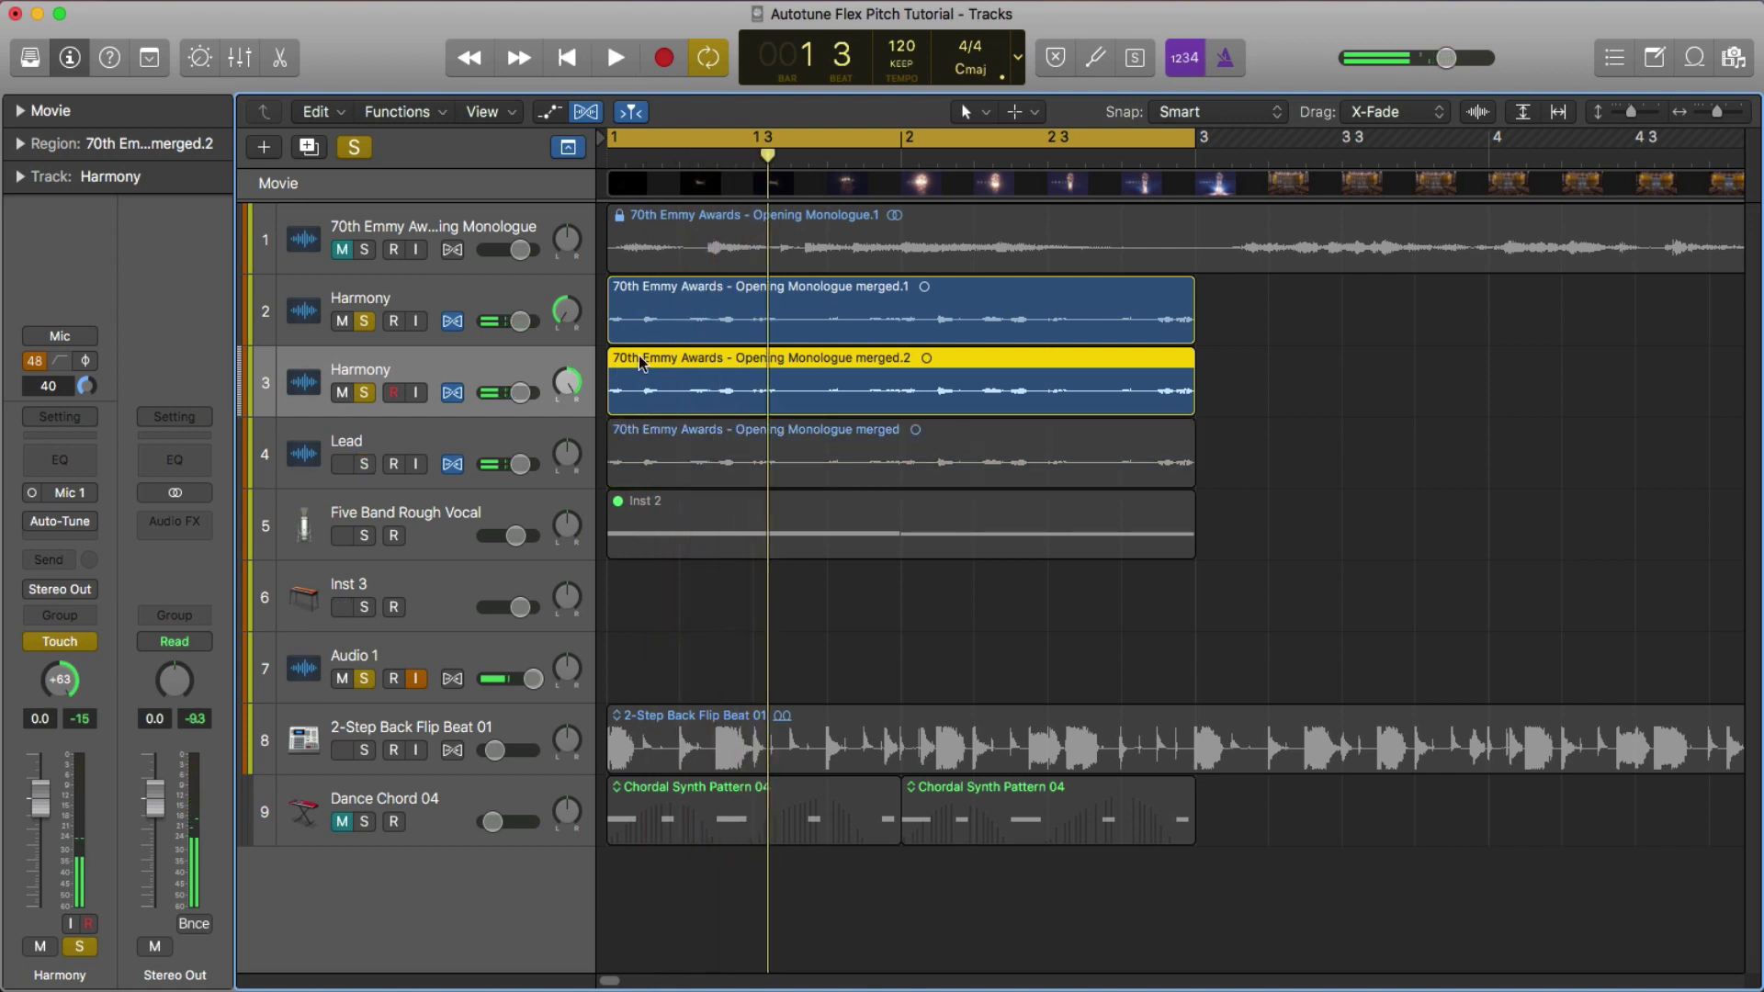
click(366, 392)
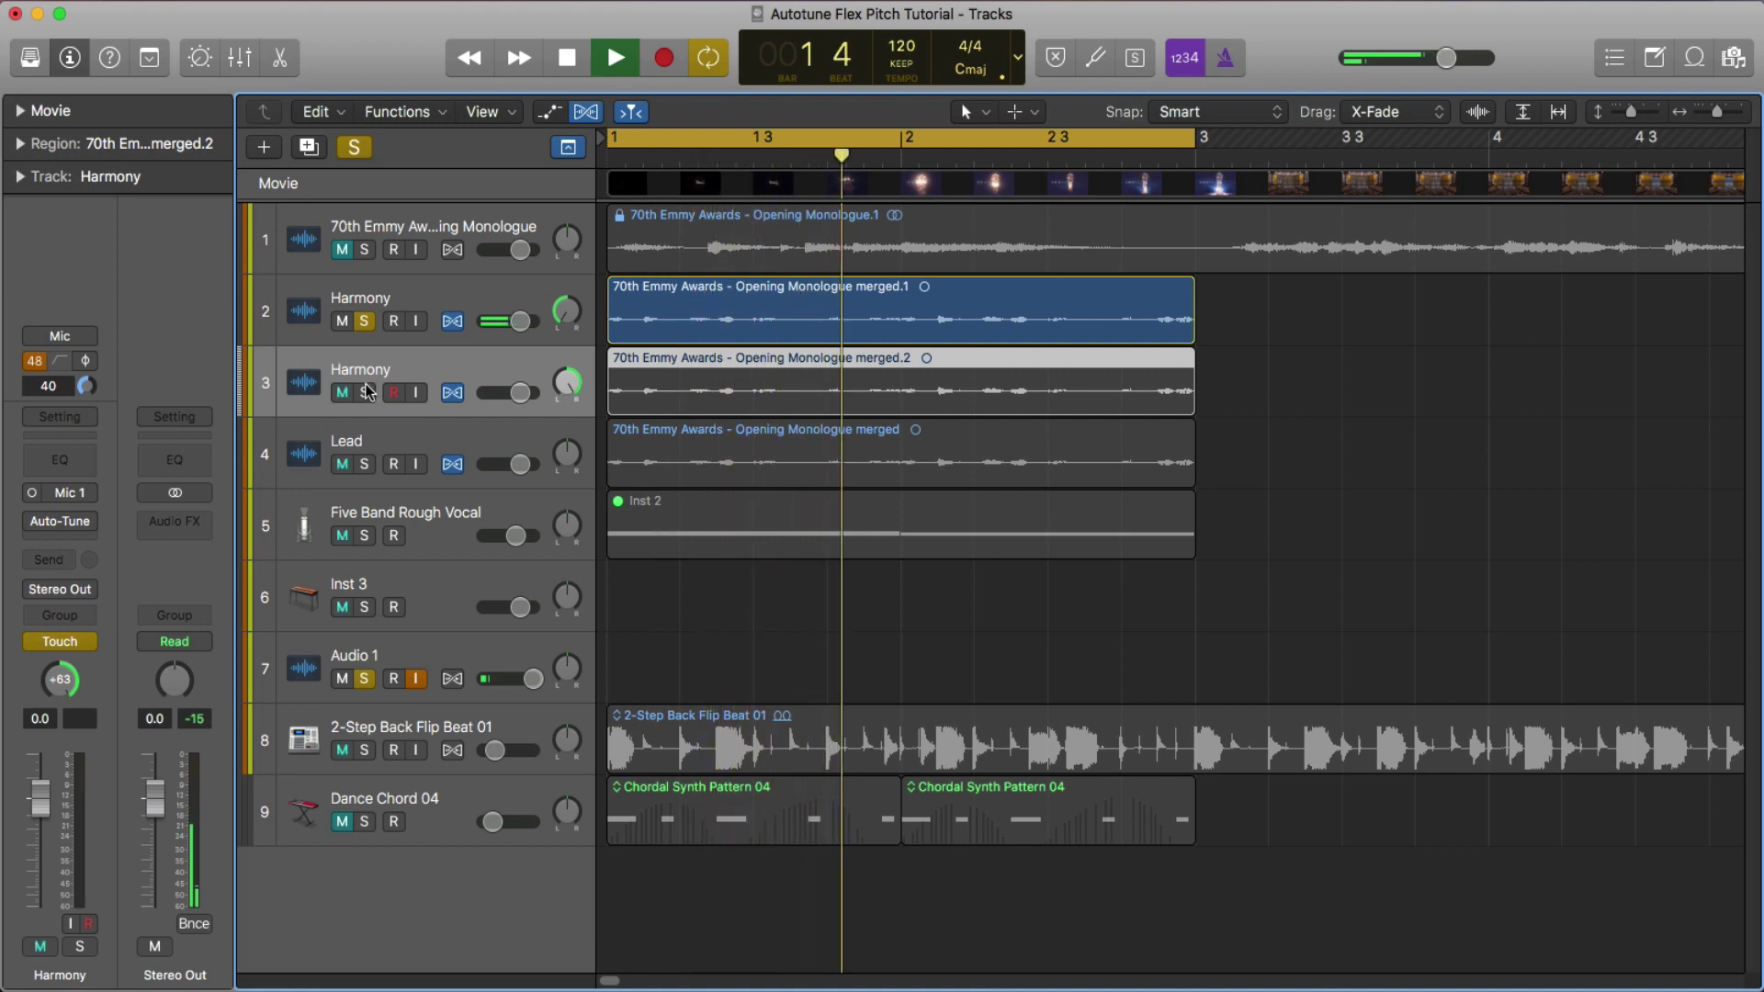
click(366, 392)
key(space)
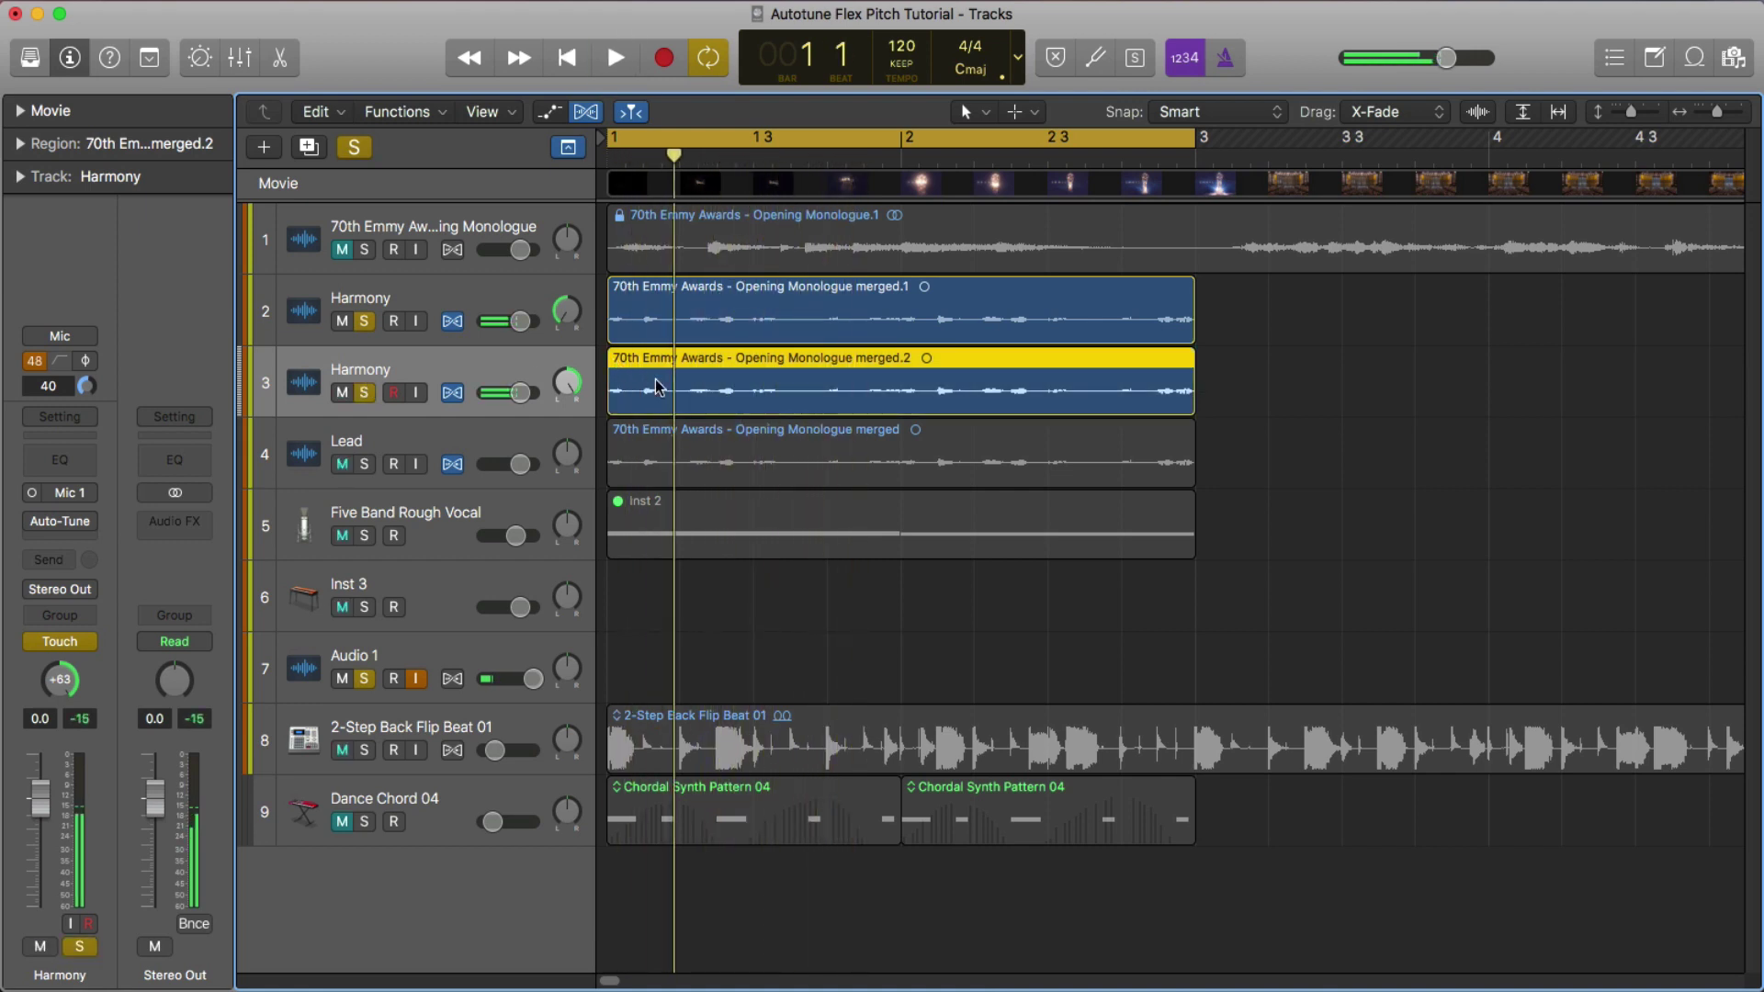
Open the right-panned Harmony region in the Flex Pitch editor, raise its first five notes to C3 and play the result
double_click(657, 387)
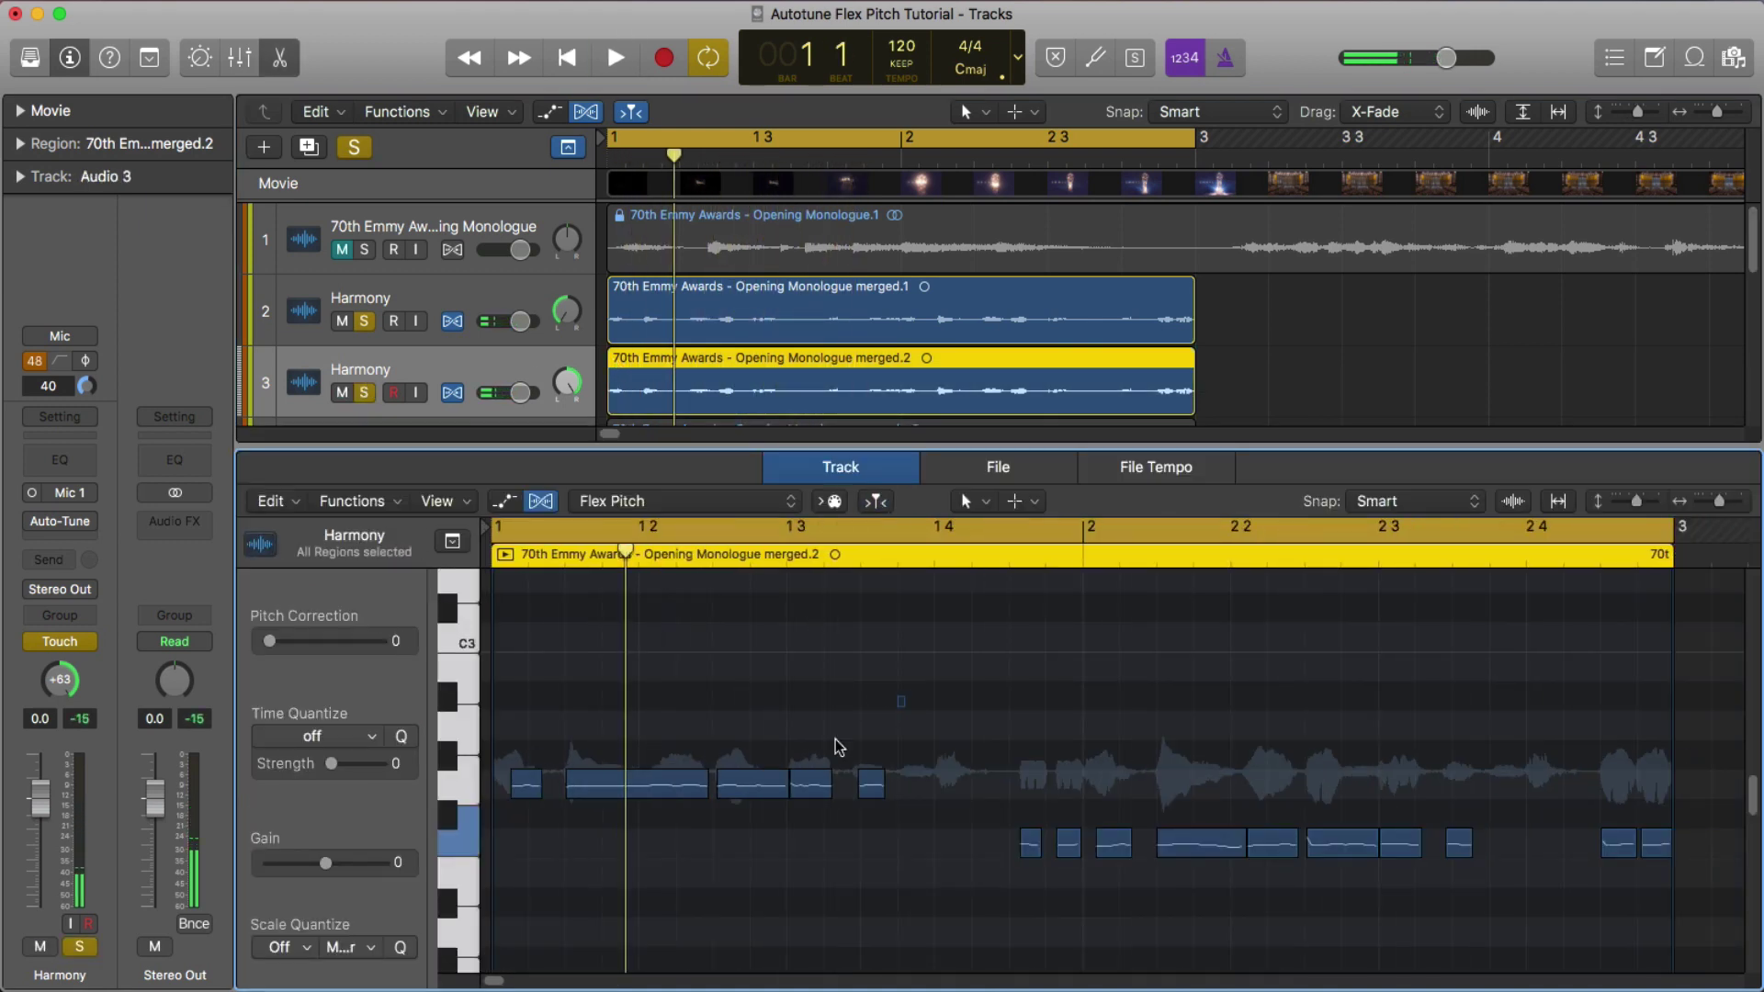
drag(905, 696, 542, 830)
drag(634, 785, 637, 632)
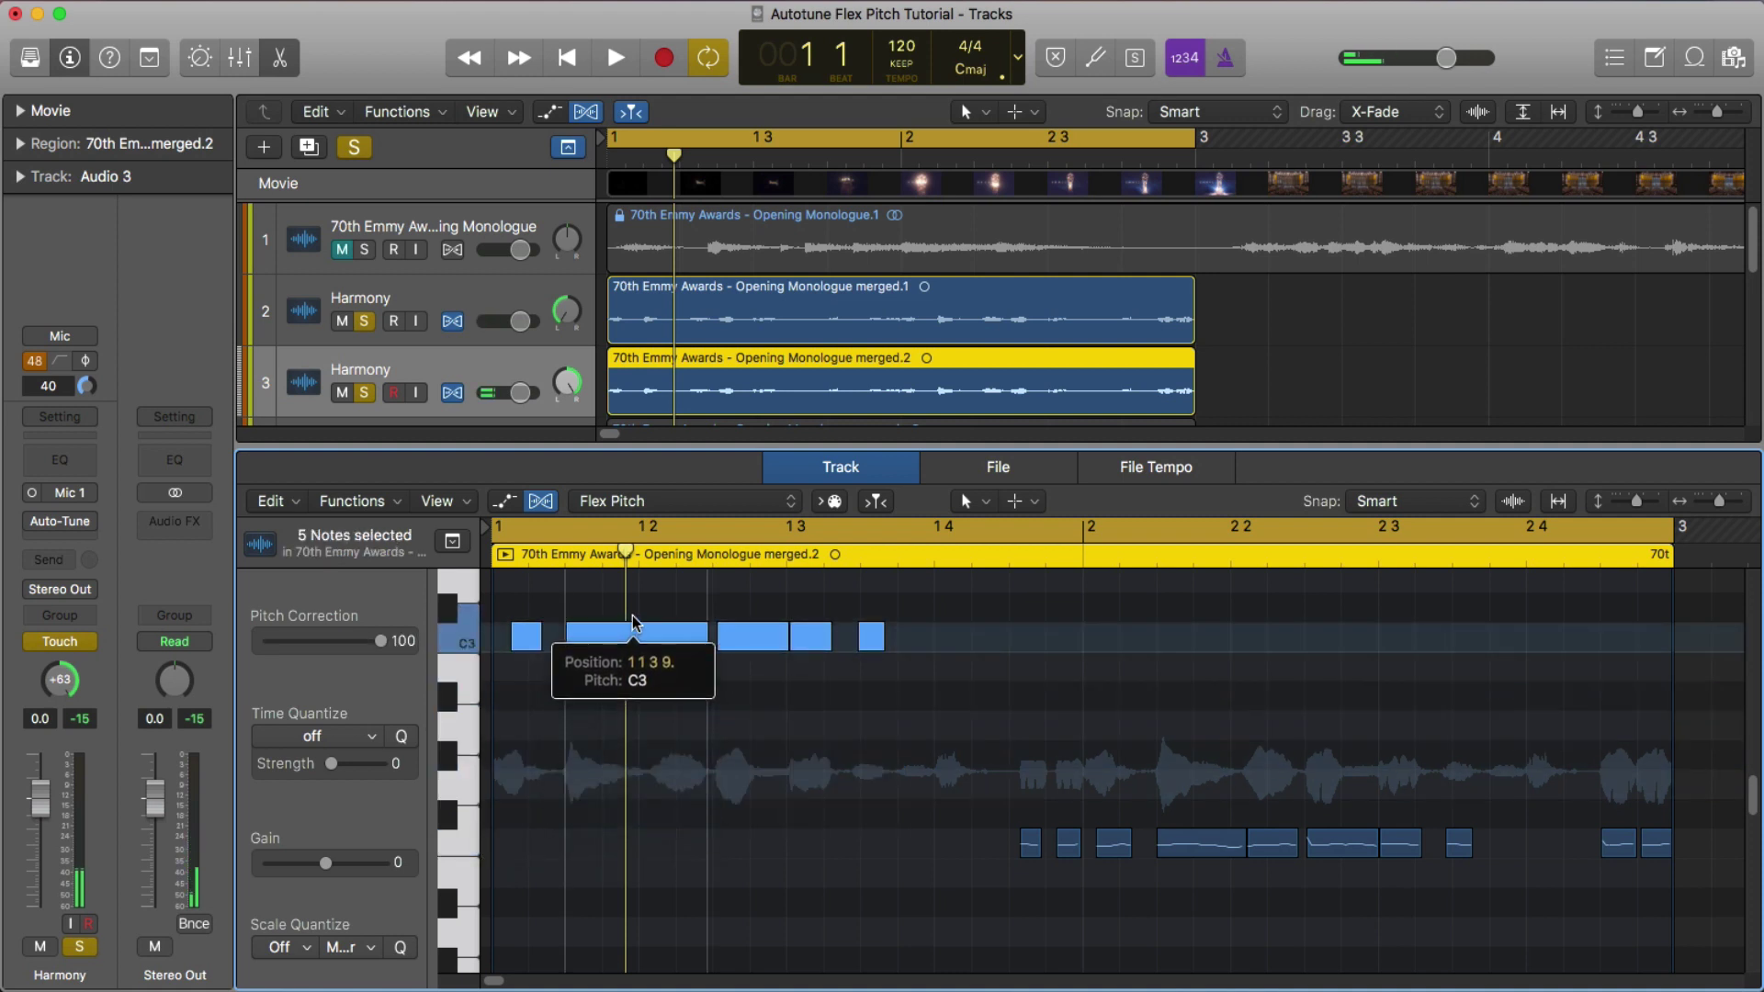
key(space)
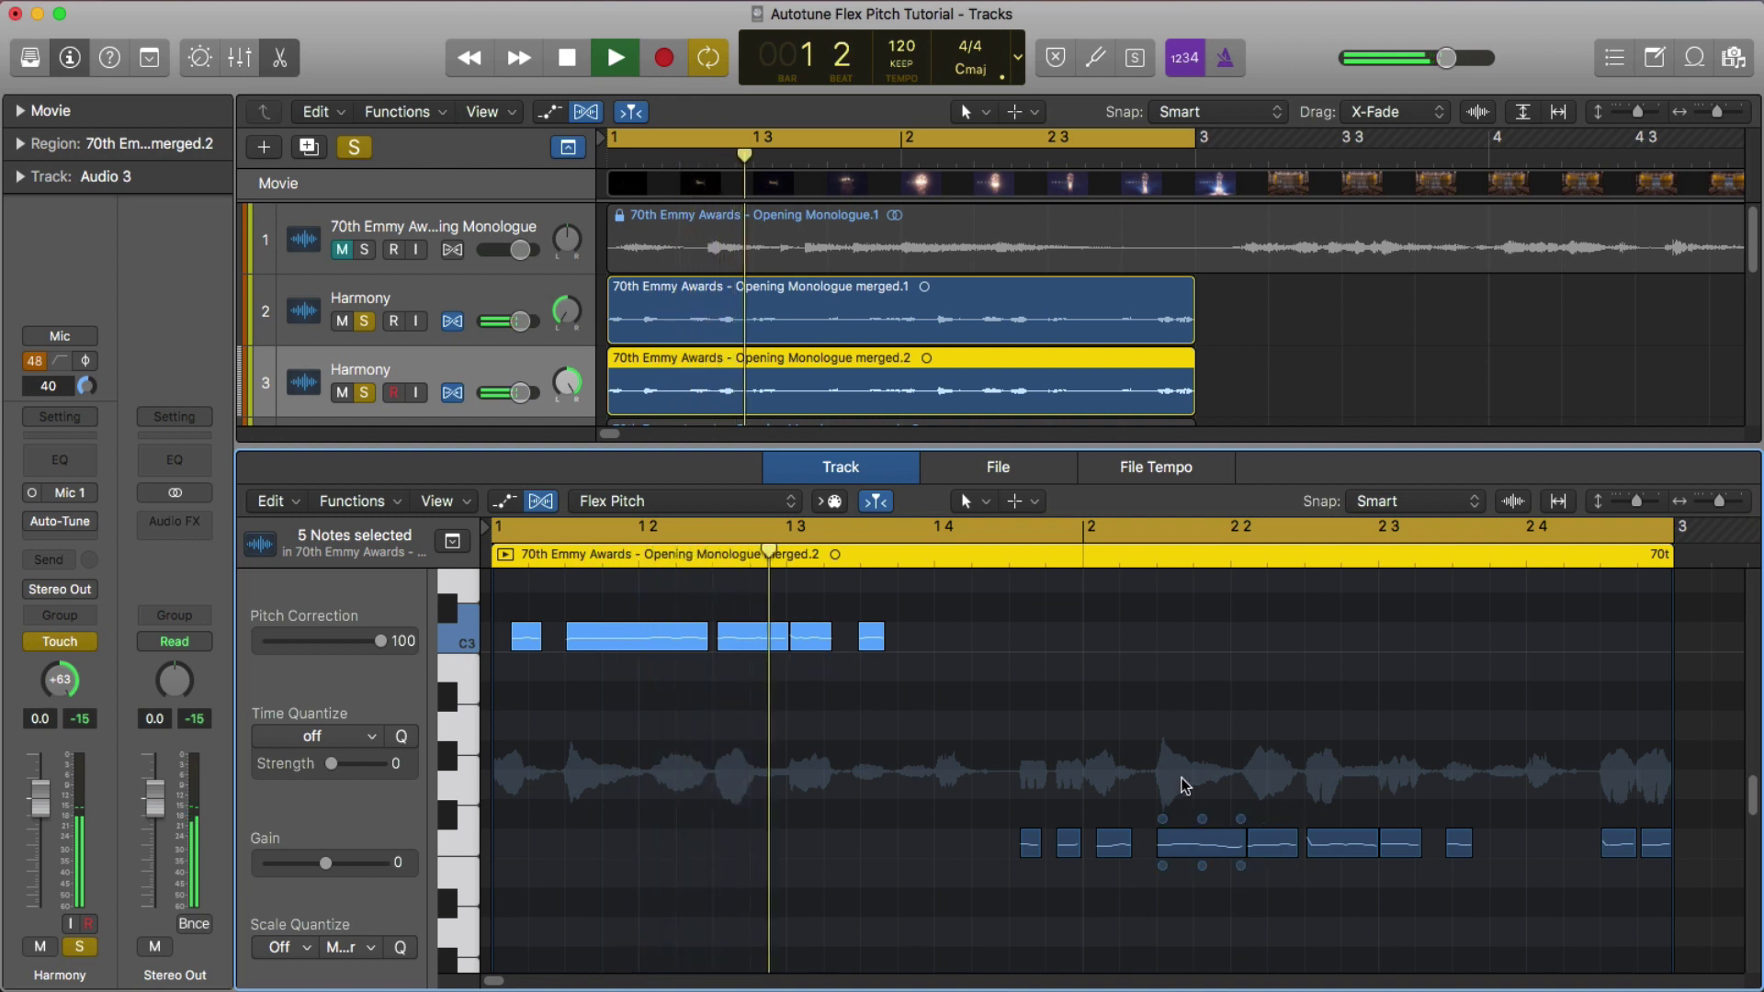
key(space)
Raise the ten second-half notes of the right-panned Harmony region to A#2 and listen to the change
drag(991, 783, 1648, 873)
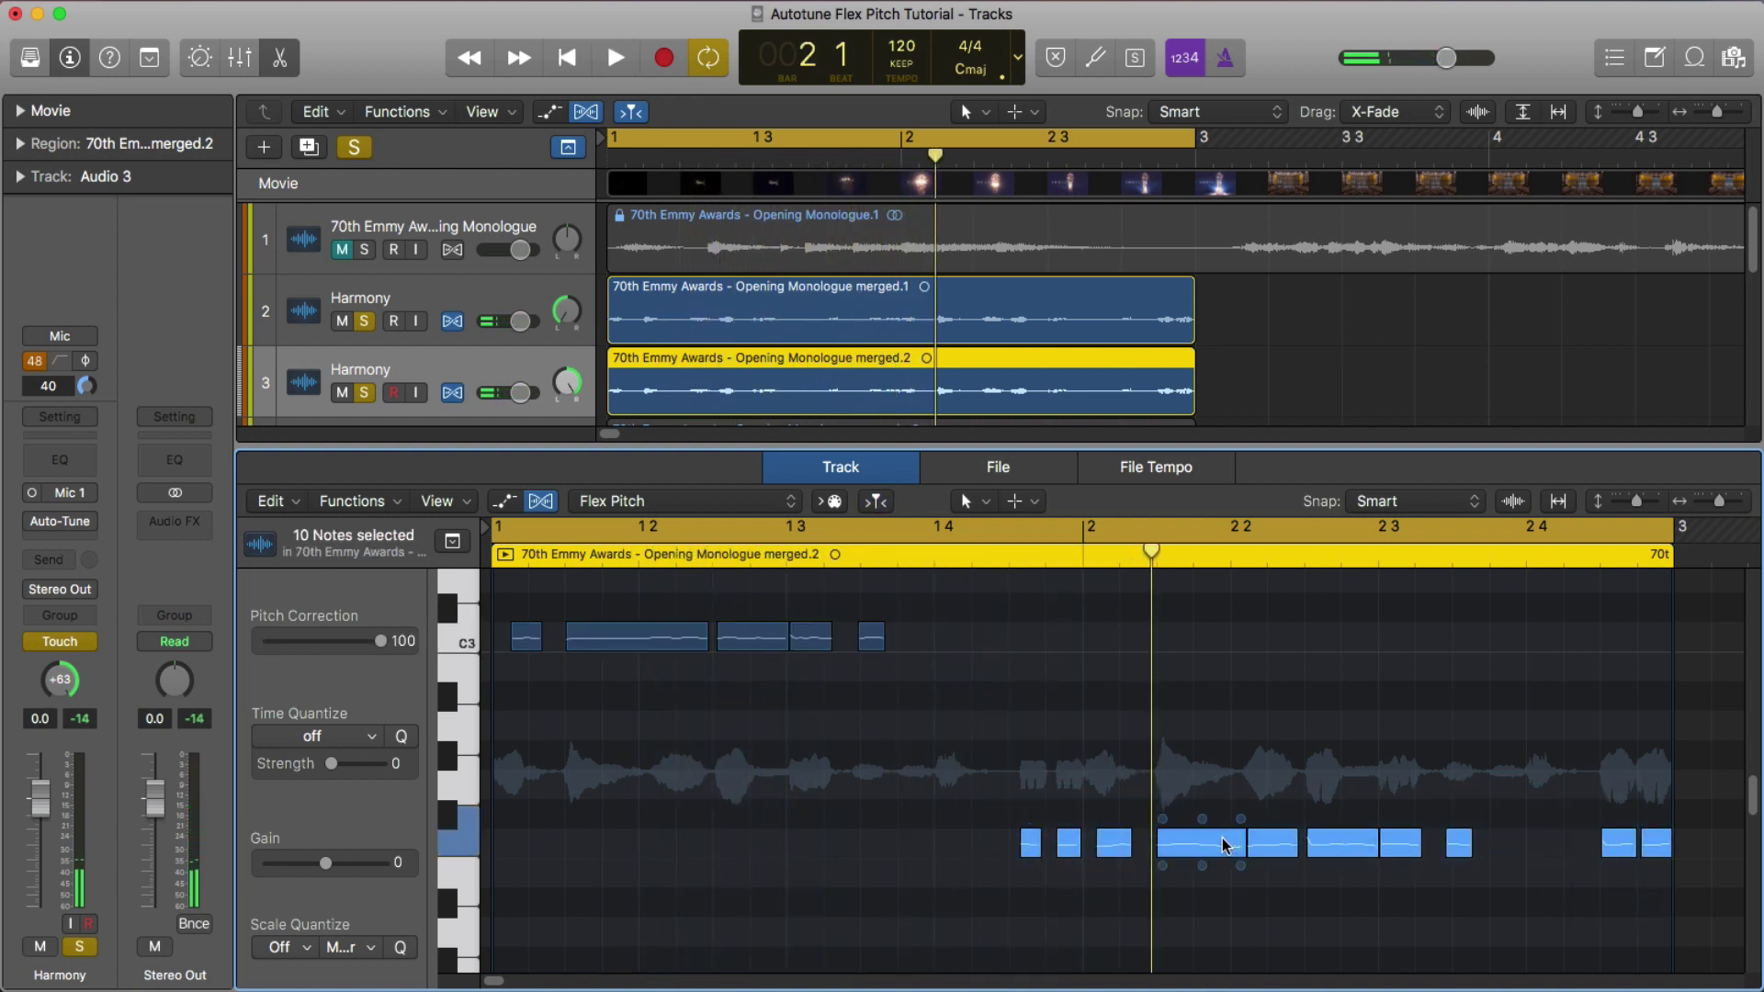
drag(1222, 838, 1204, 711)
key(space)
key(space)
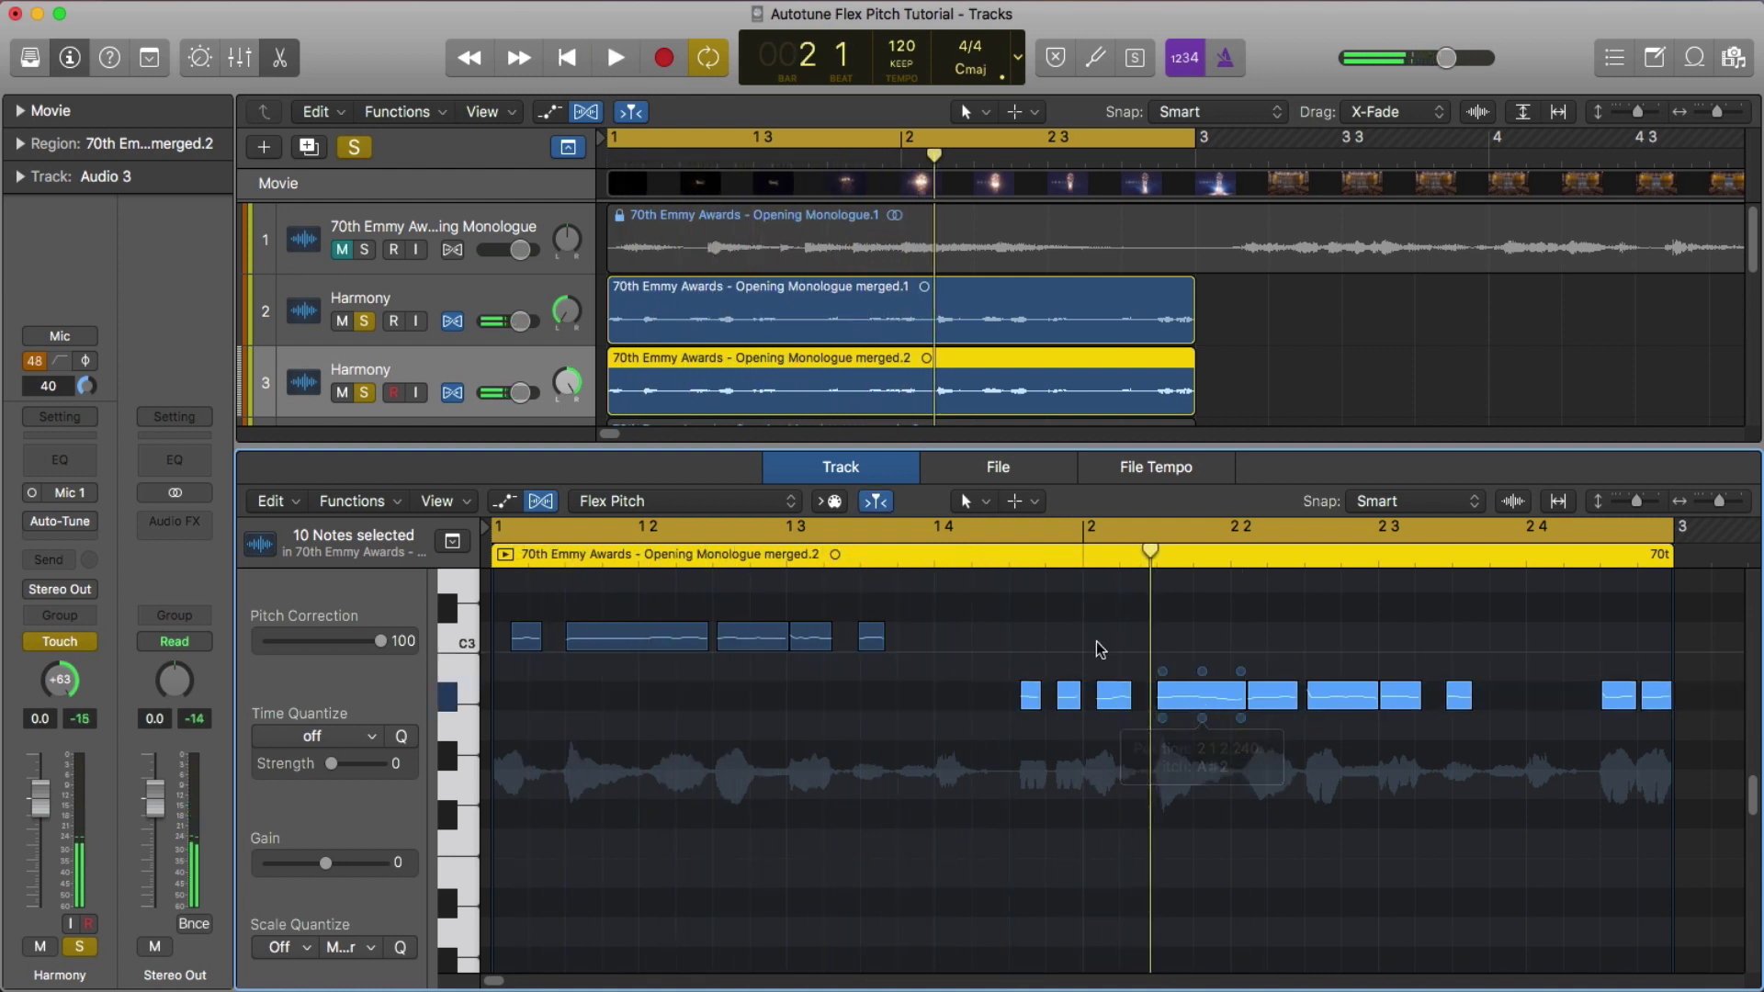
Hide the editor during playback, add Lead to the soloed tracks and clear all solos to hear the full mix
key(space)
key(e)
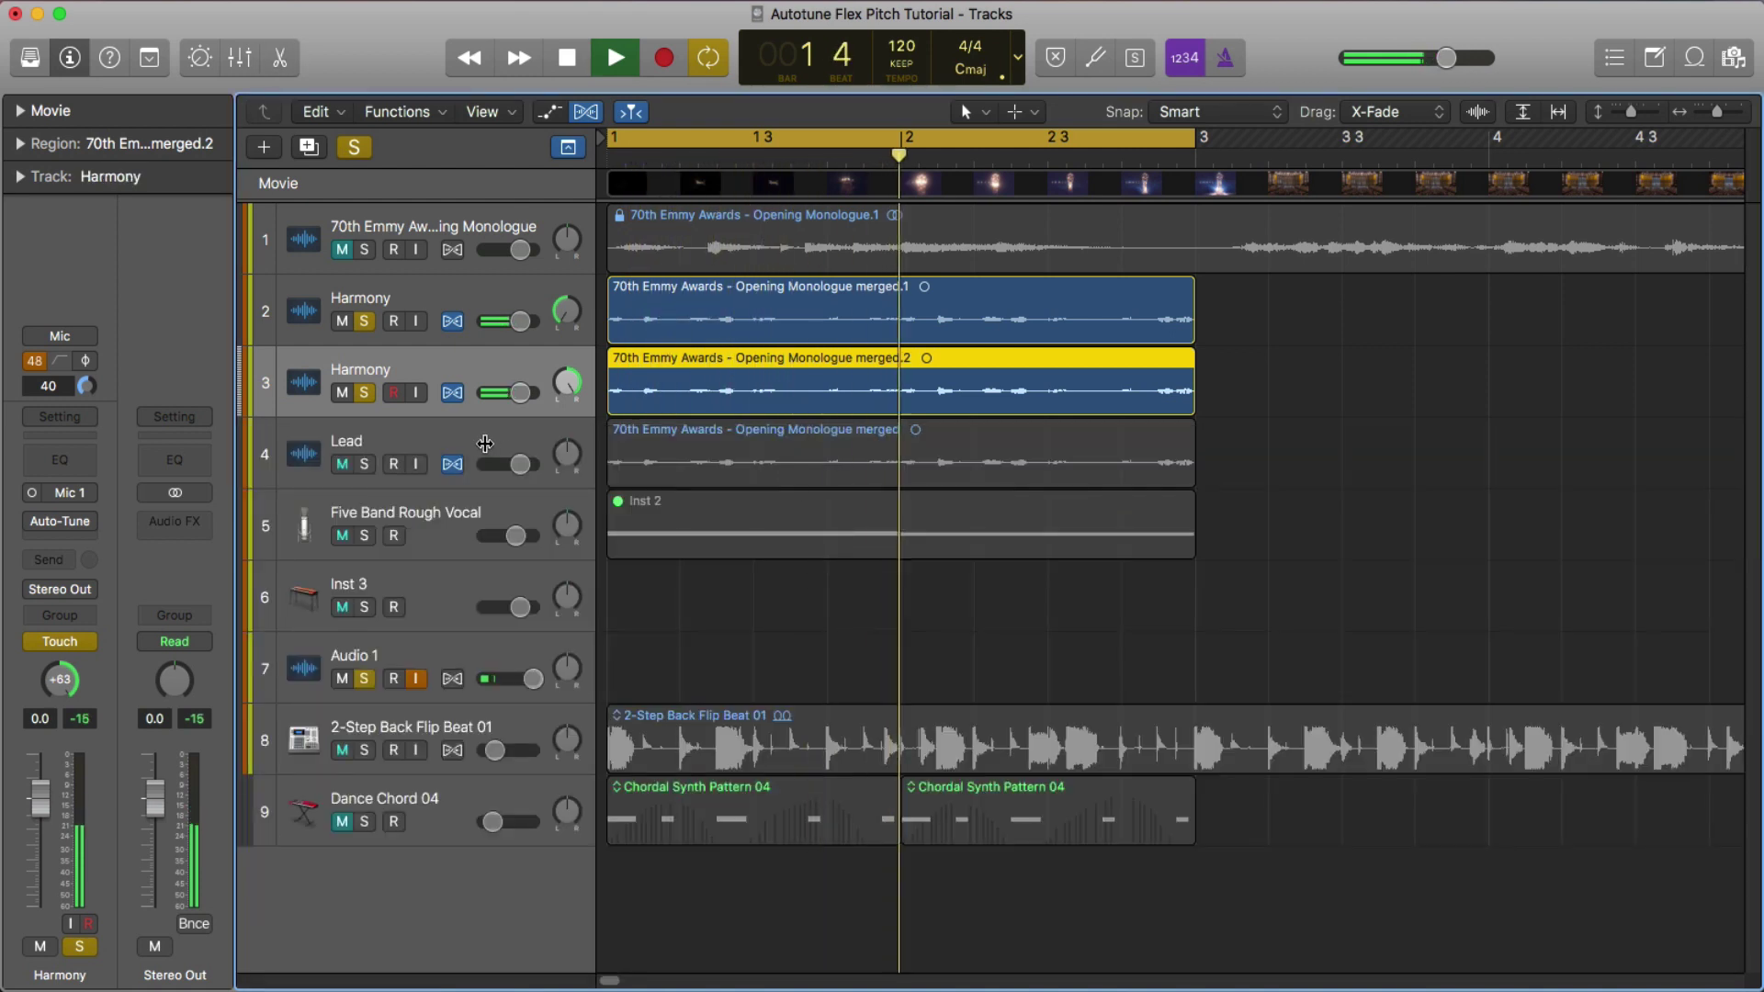
click(365, 463)
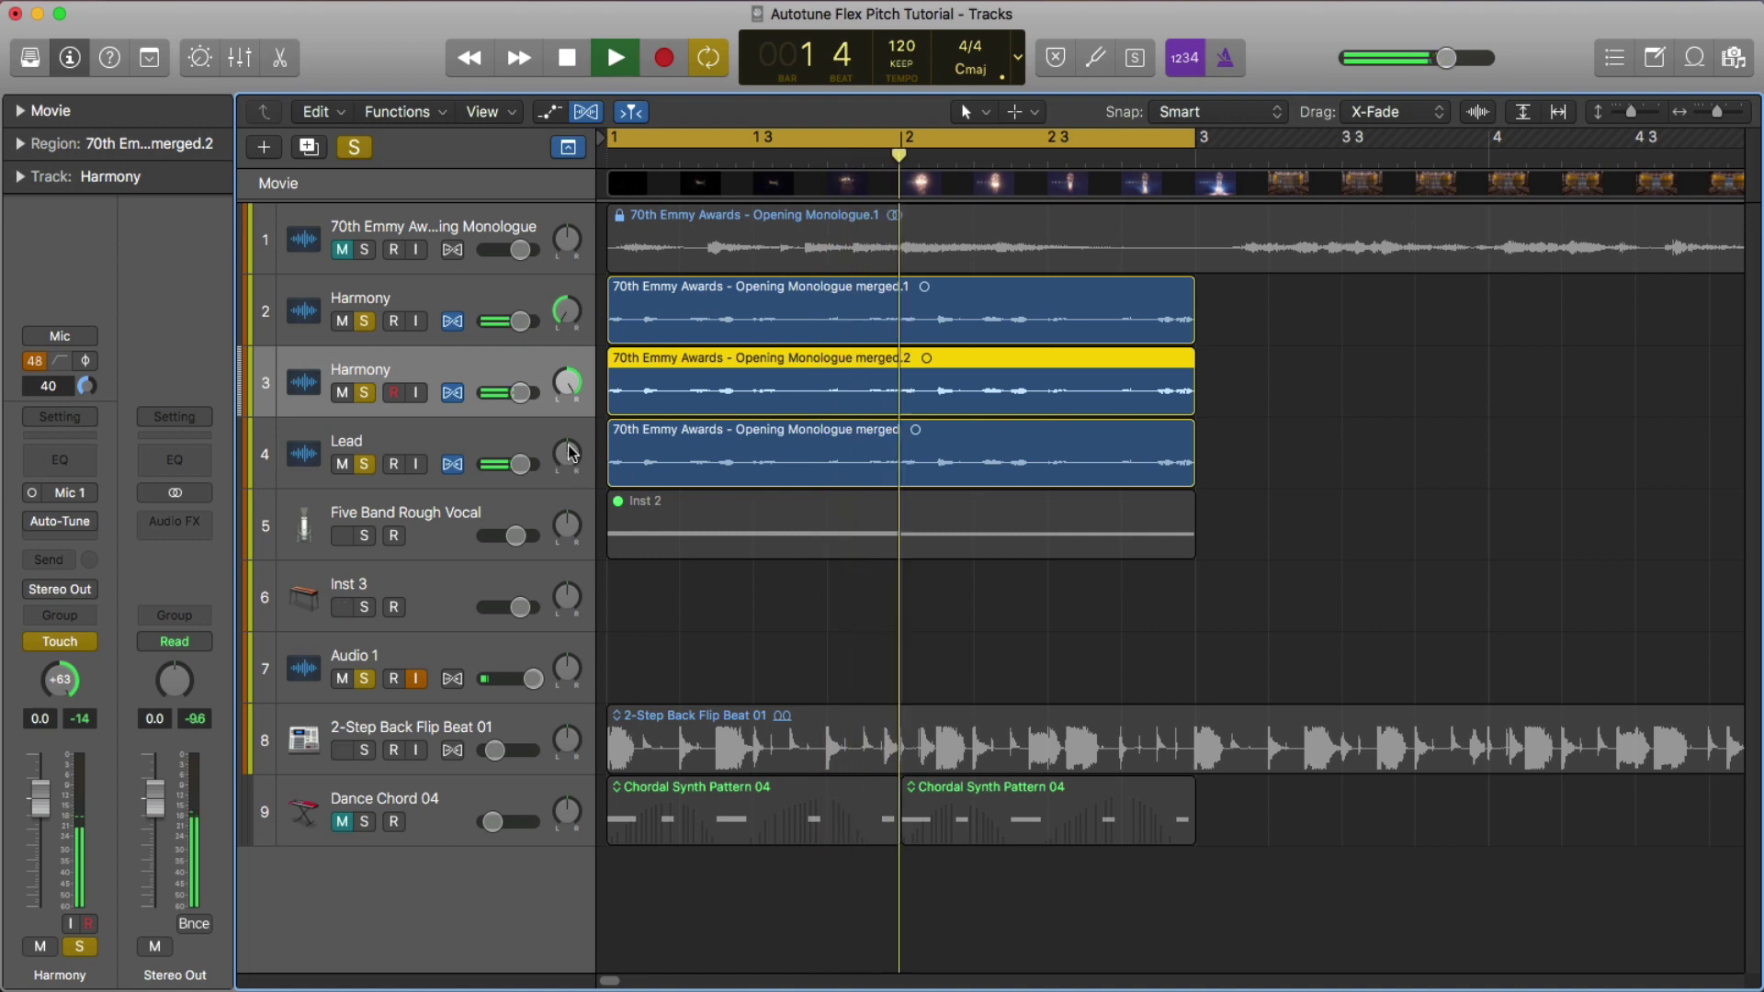
click(353, 147)
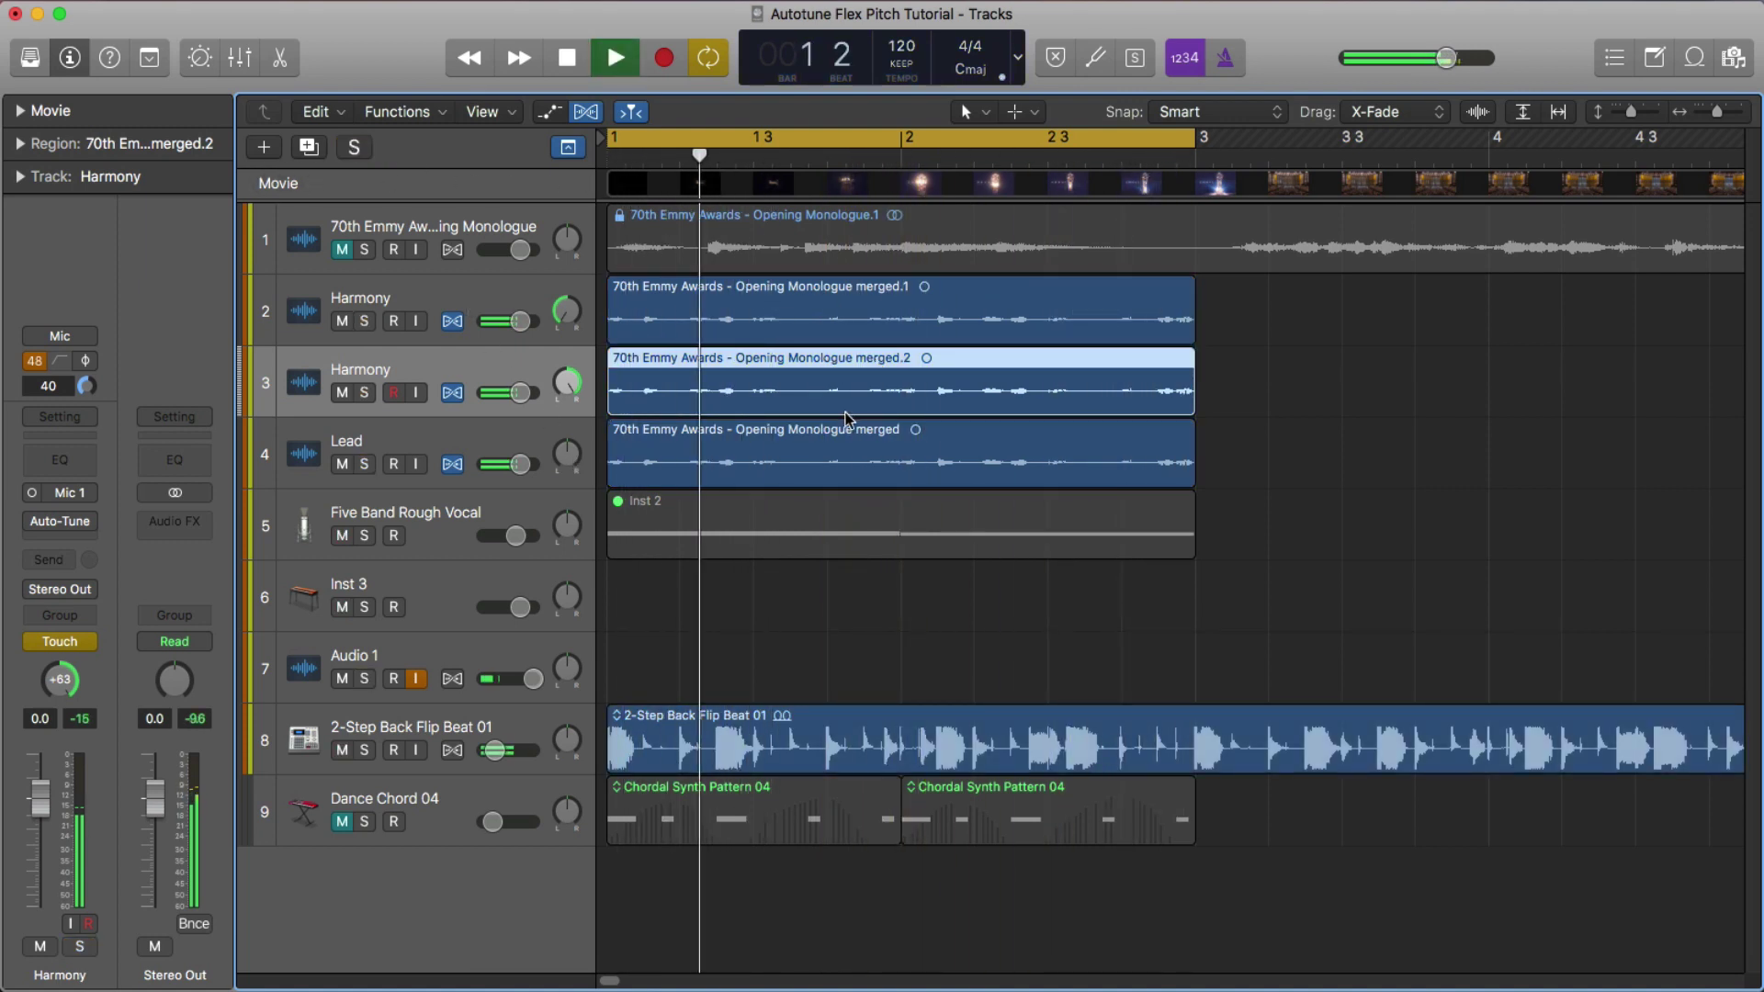
Unmute the Inst 2 region on the Five Band Rough Vocal track and play it with the mix
key(super+Left)
key(super+Left)
key(super+Left)
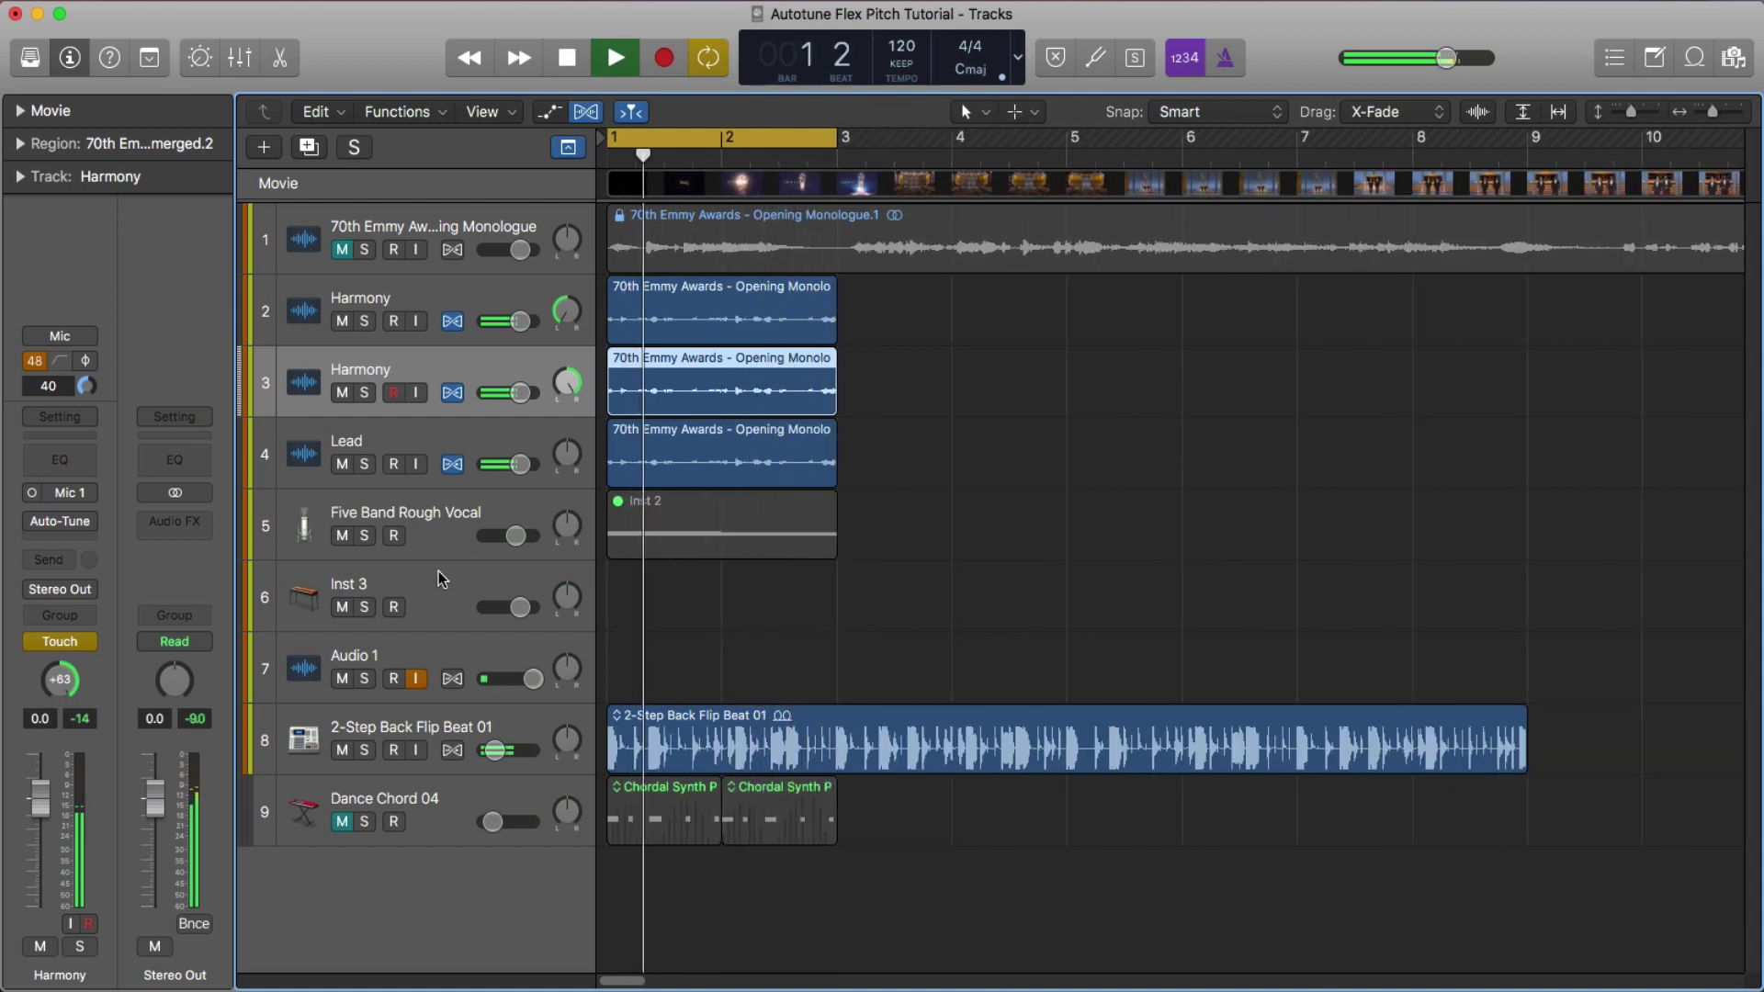
key(space)
click(717, 531)
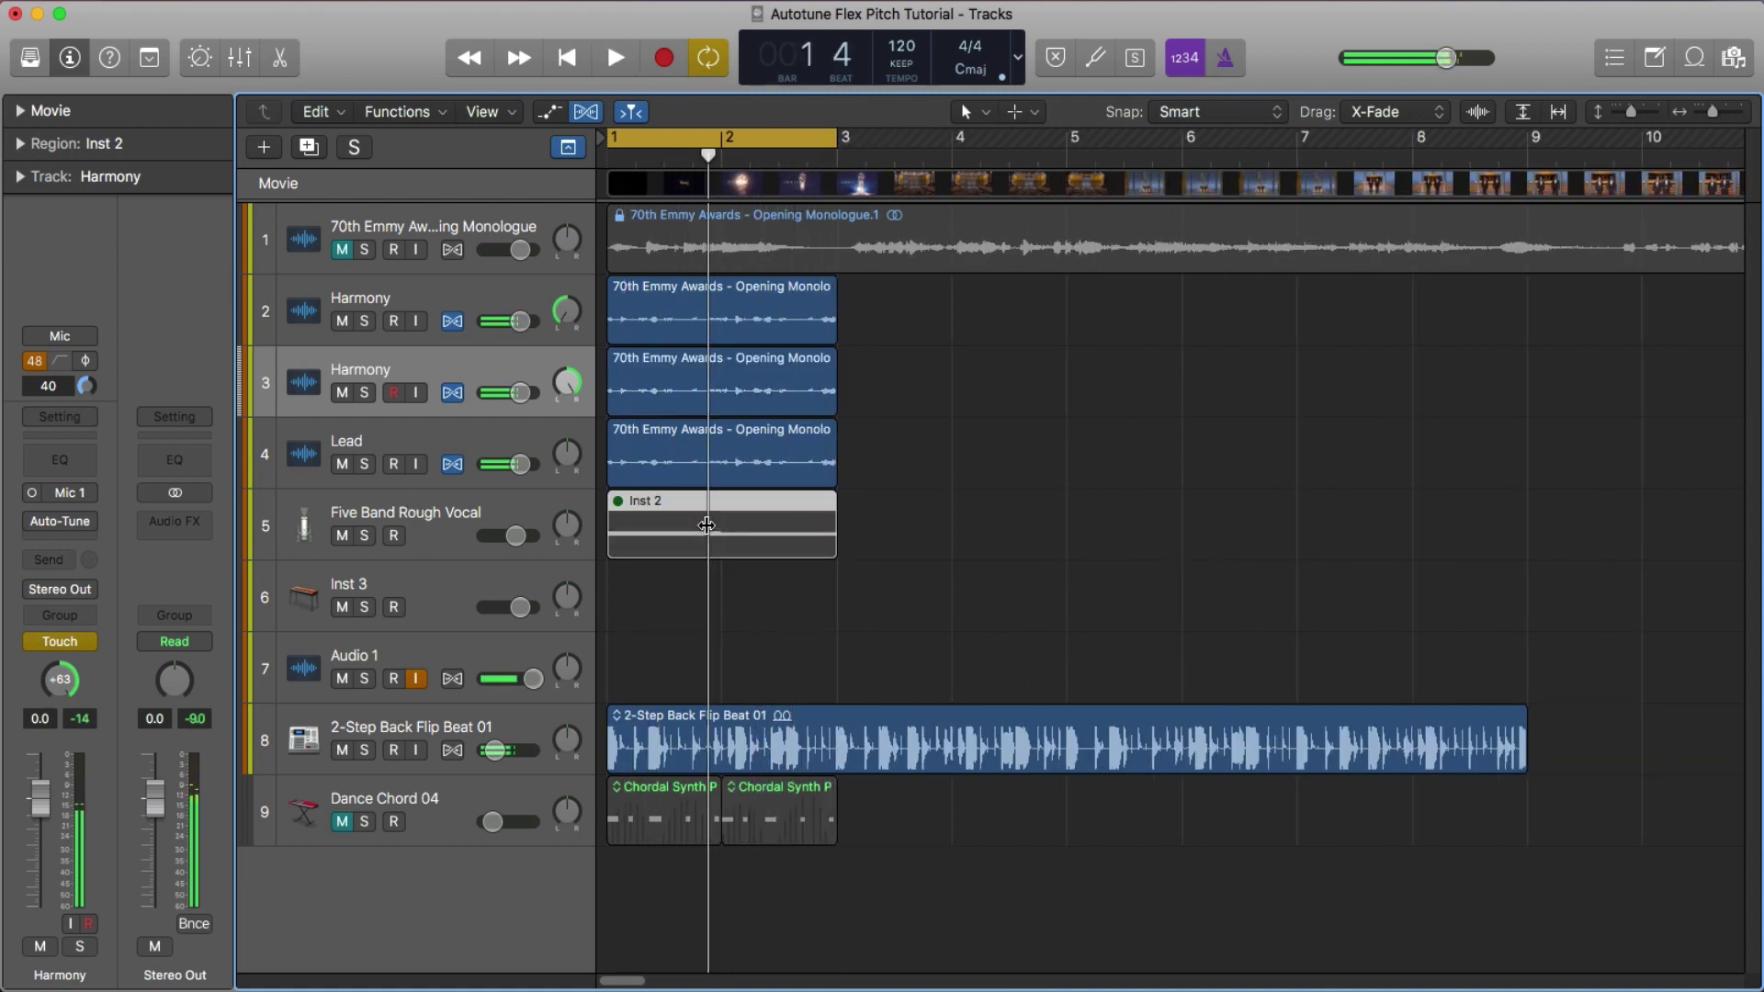
key(space)
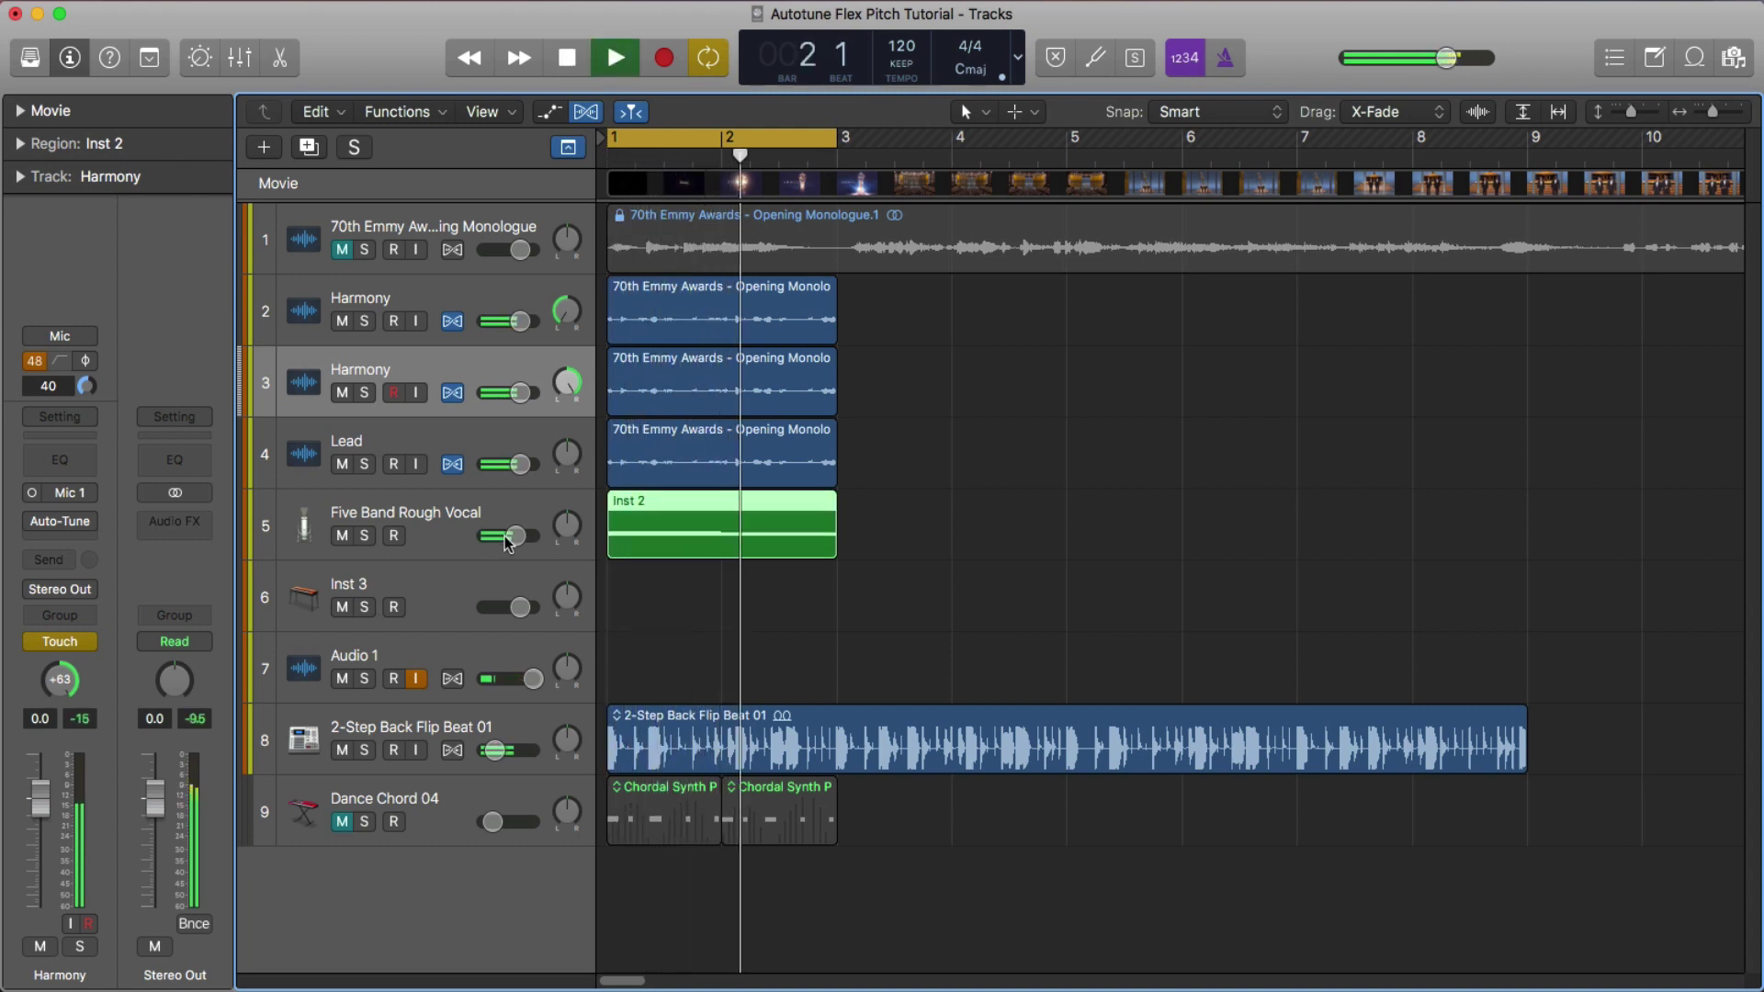
key(space)
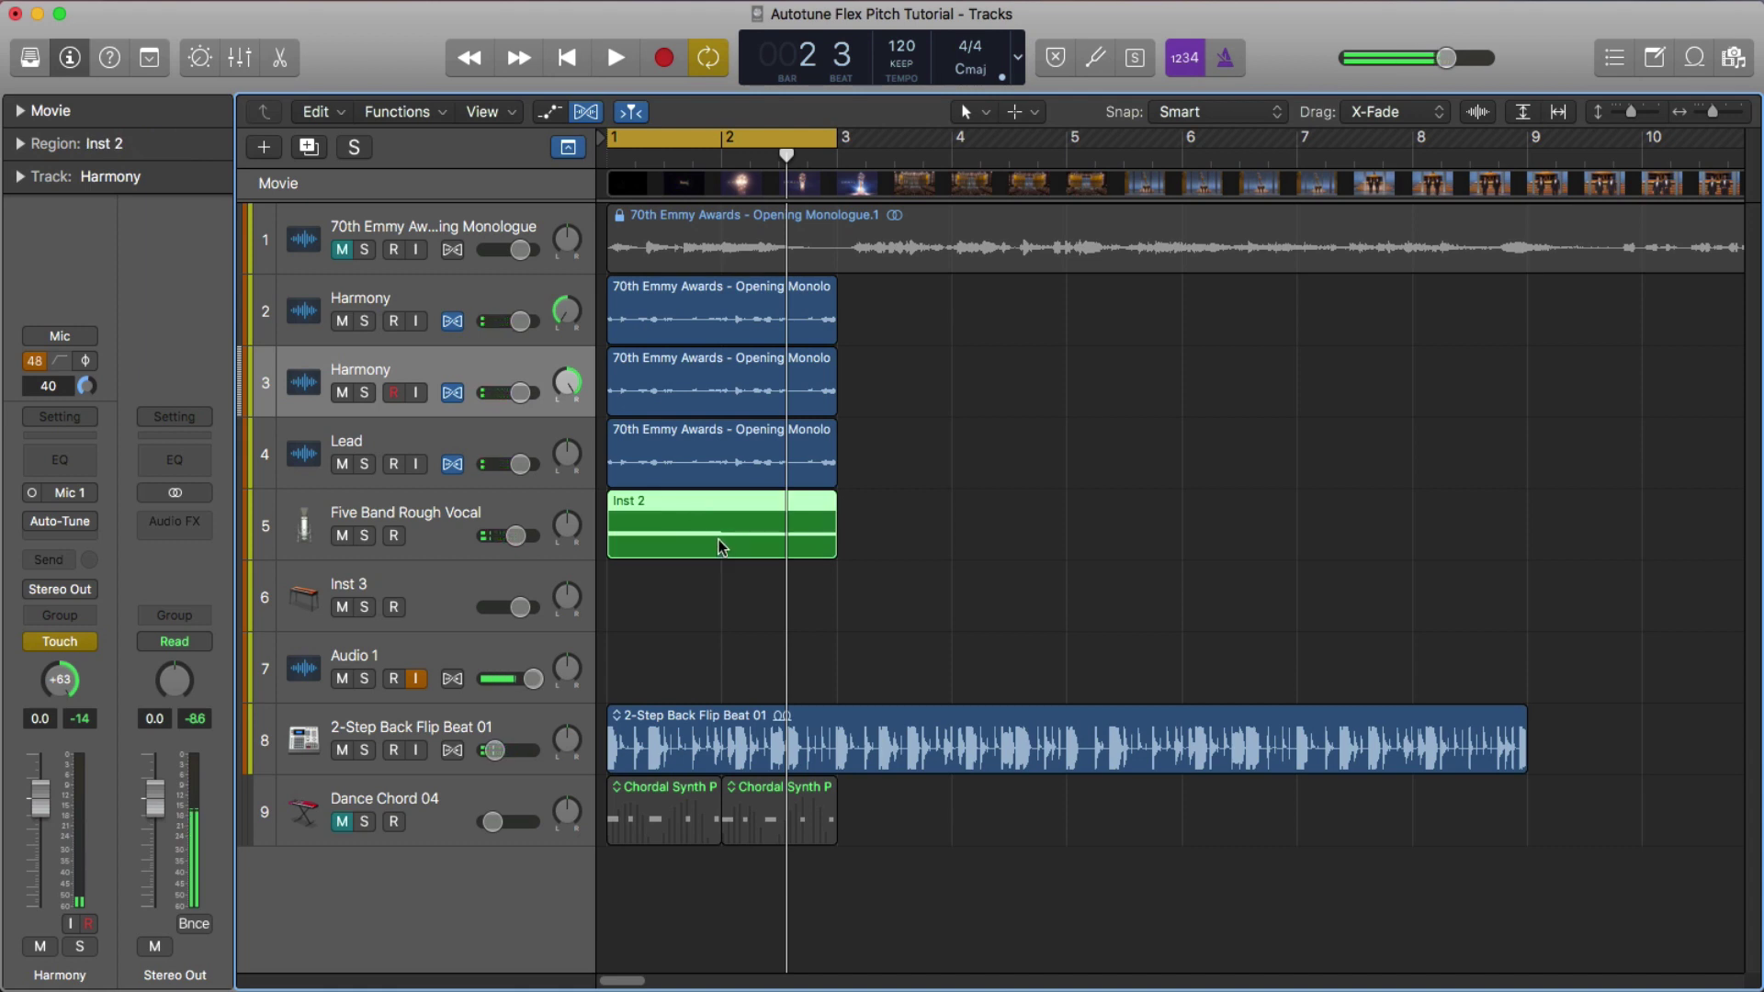
Raise the middle note of the Inst 2 region's second chord to D3 in the Piano Roll and play the mix with the editor hidden
double_click(720, 547)
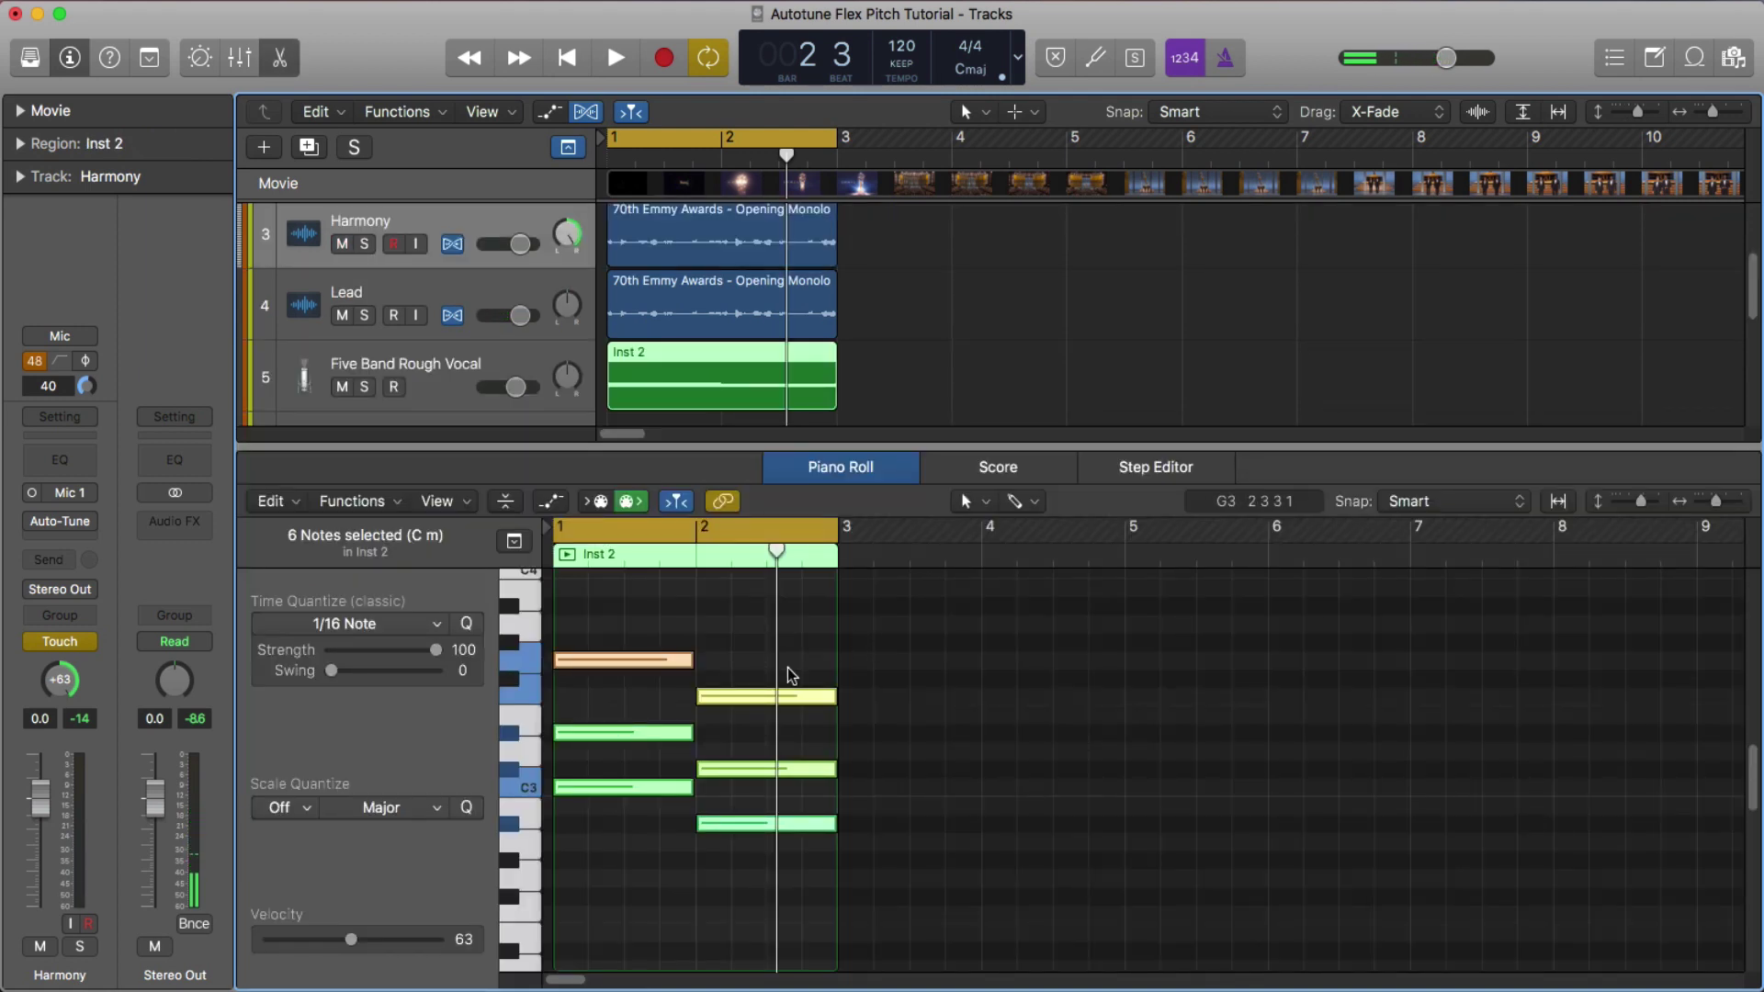
click(756, 691)
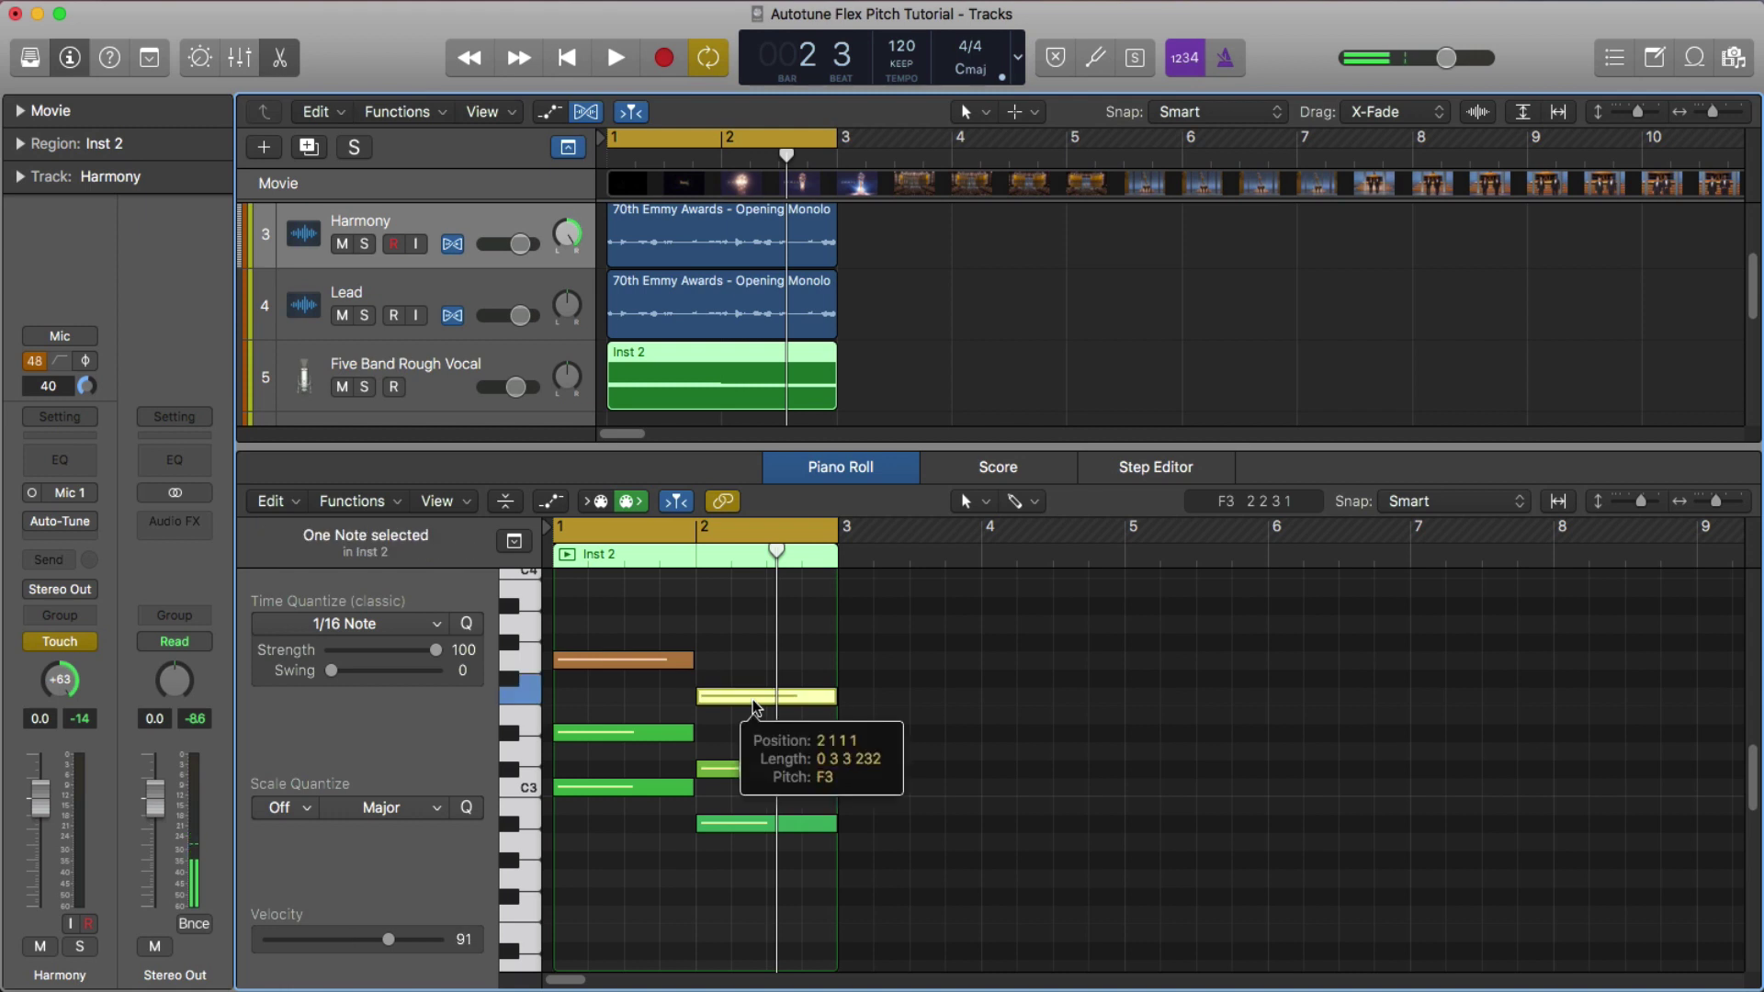
drag(747, 762, 750, 746)
key(space)
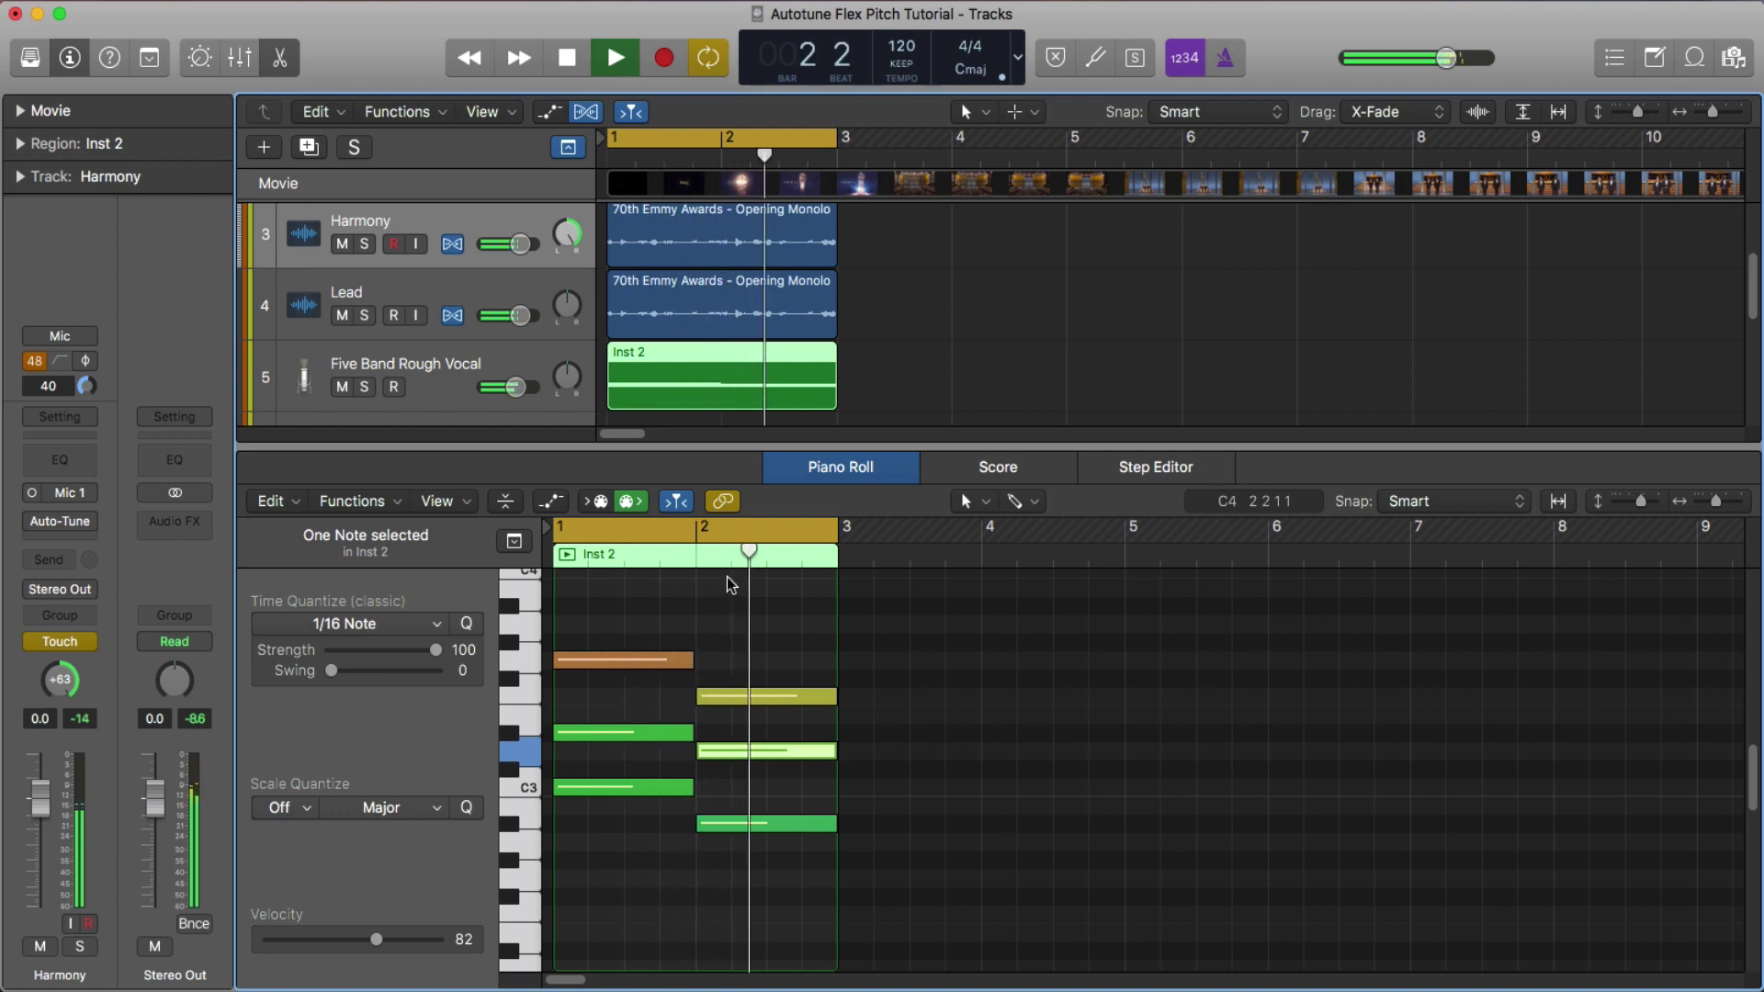
click(809, 476)
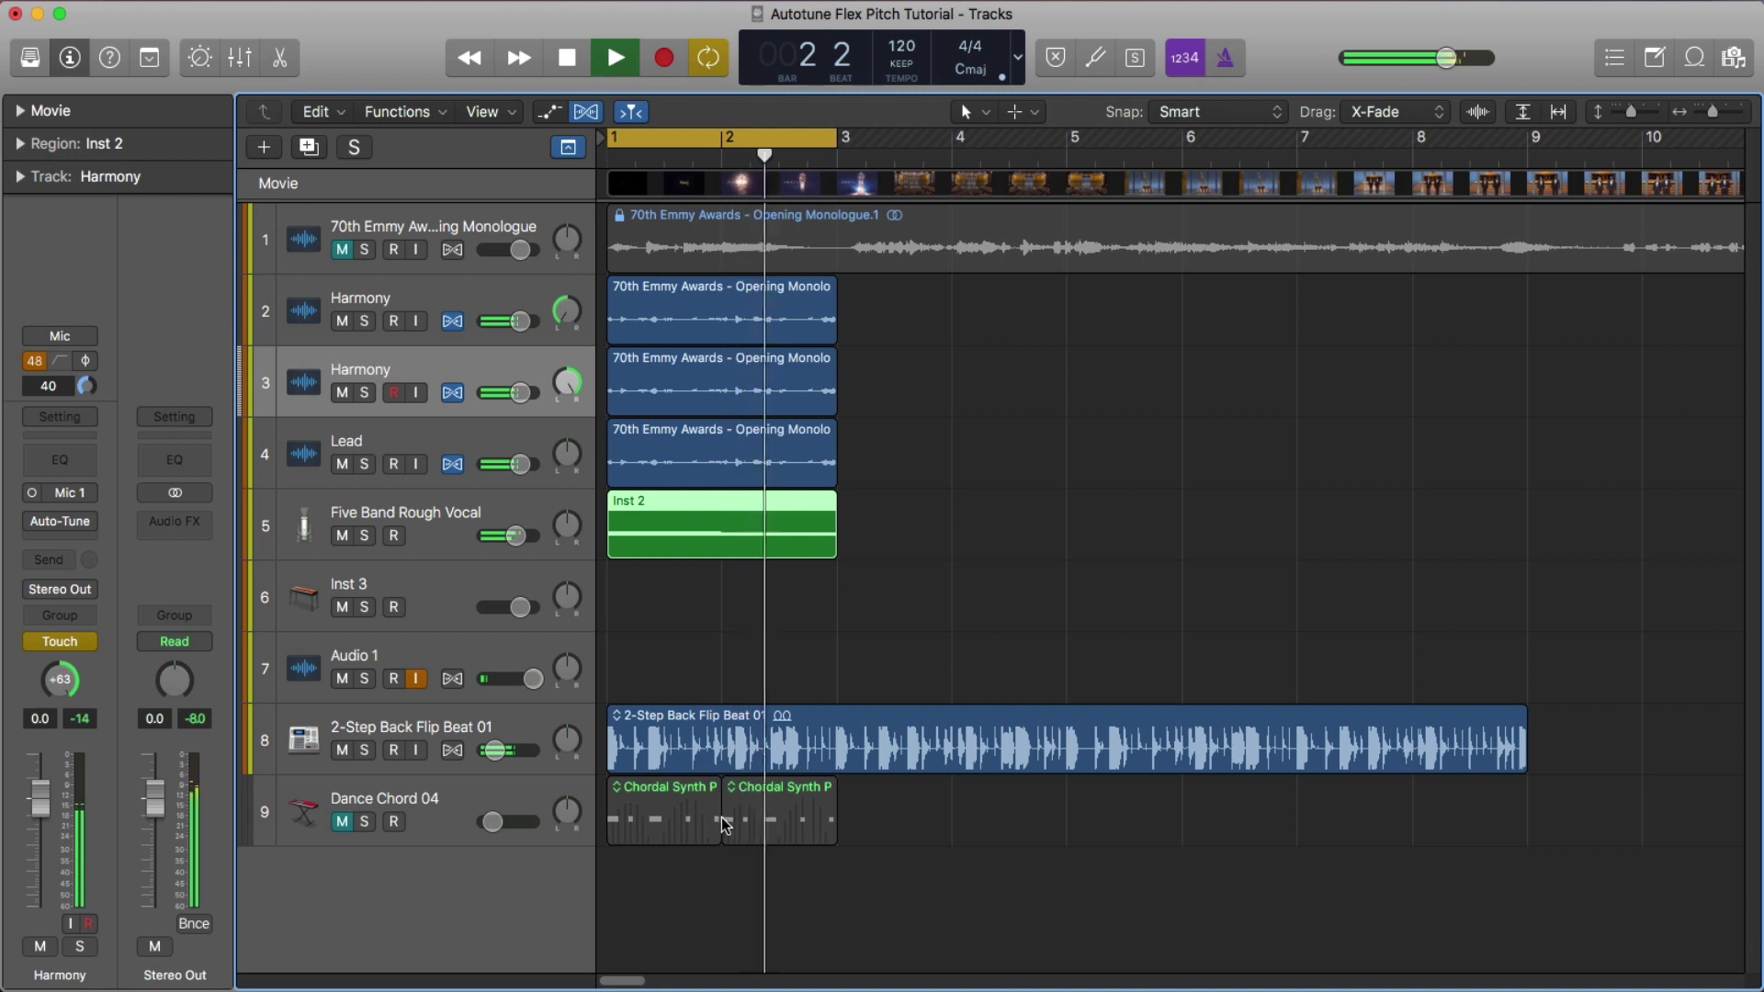
key(space)
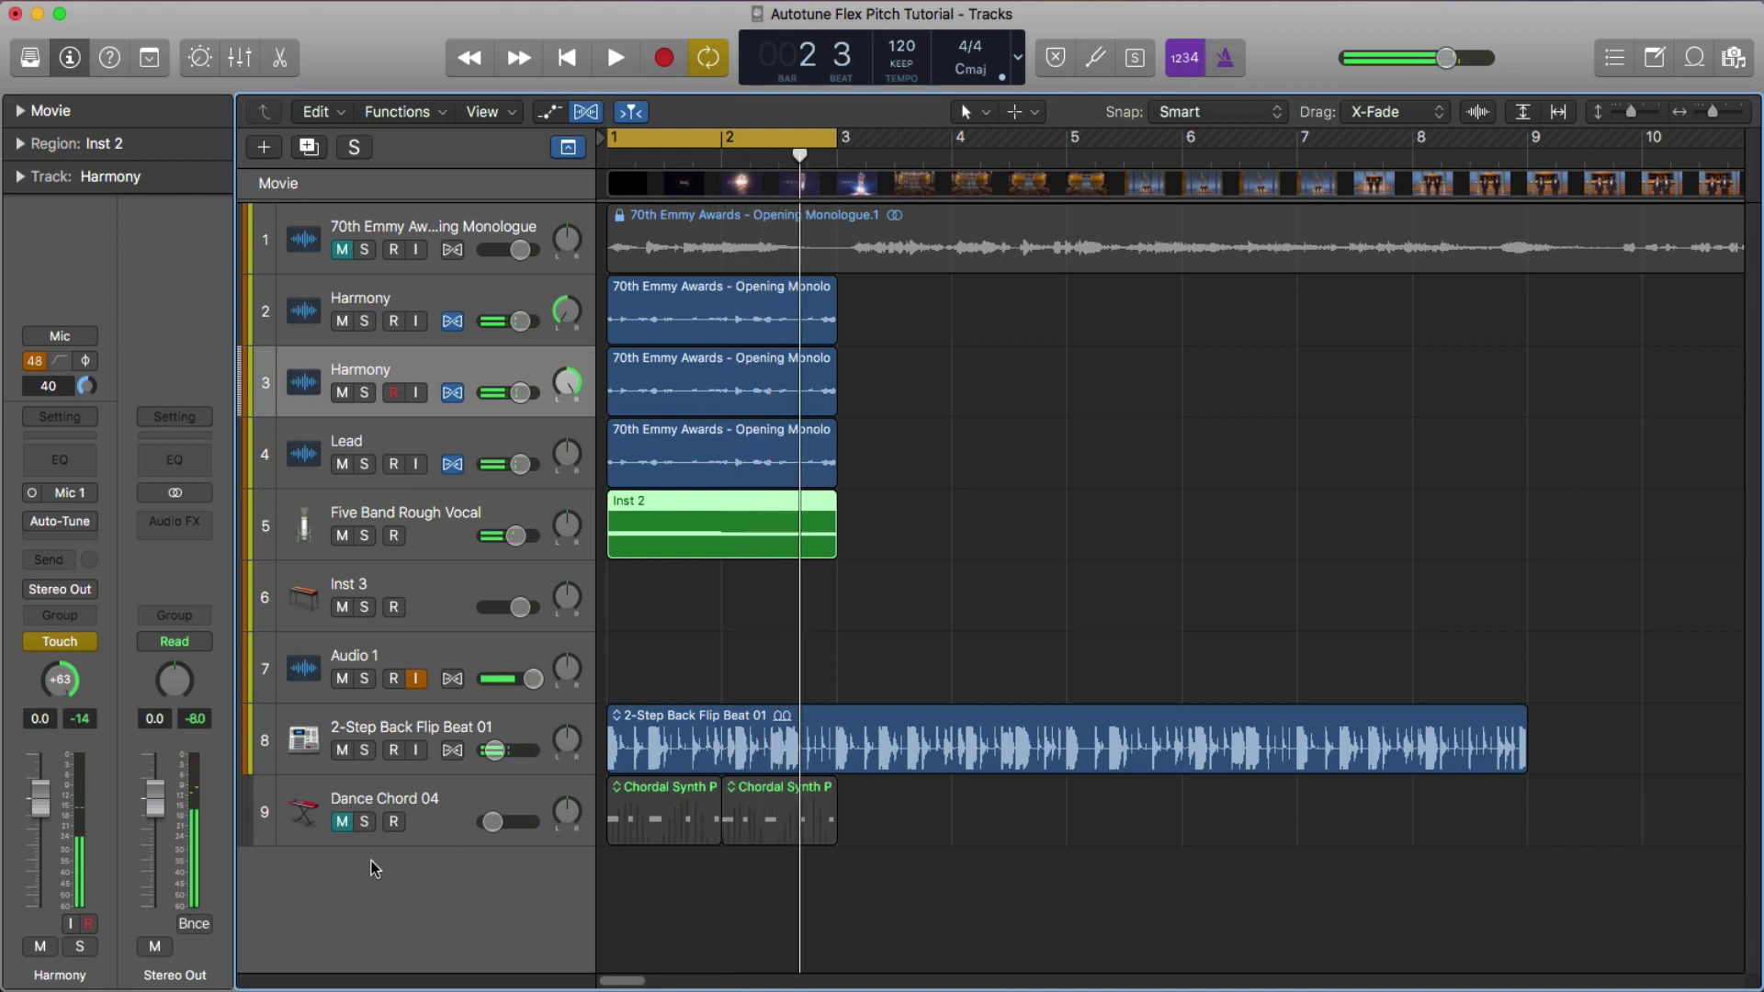
Unmute the Dance Chord 04 track and play it with the mix
click(342, 821)
key(space)
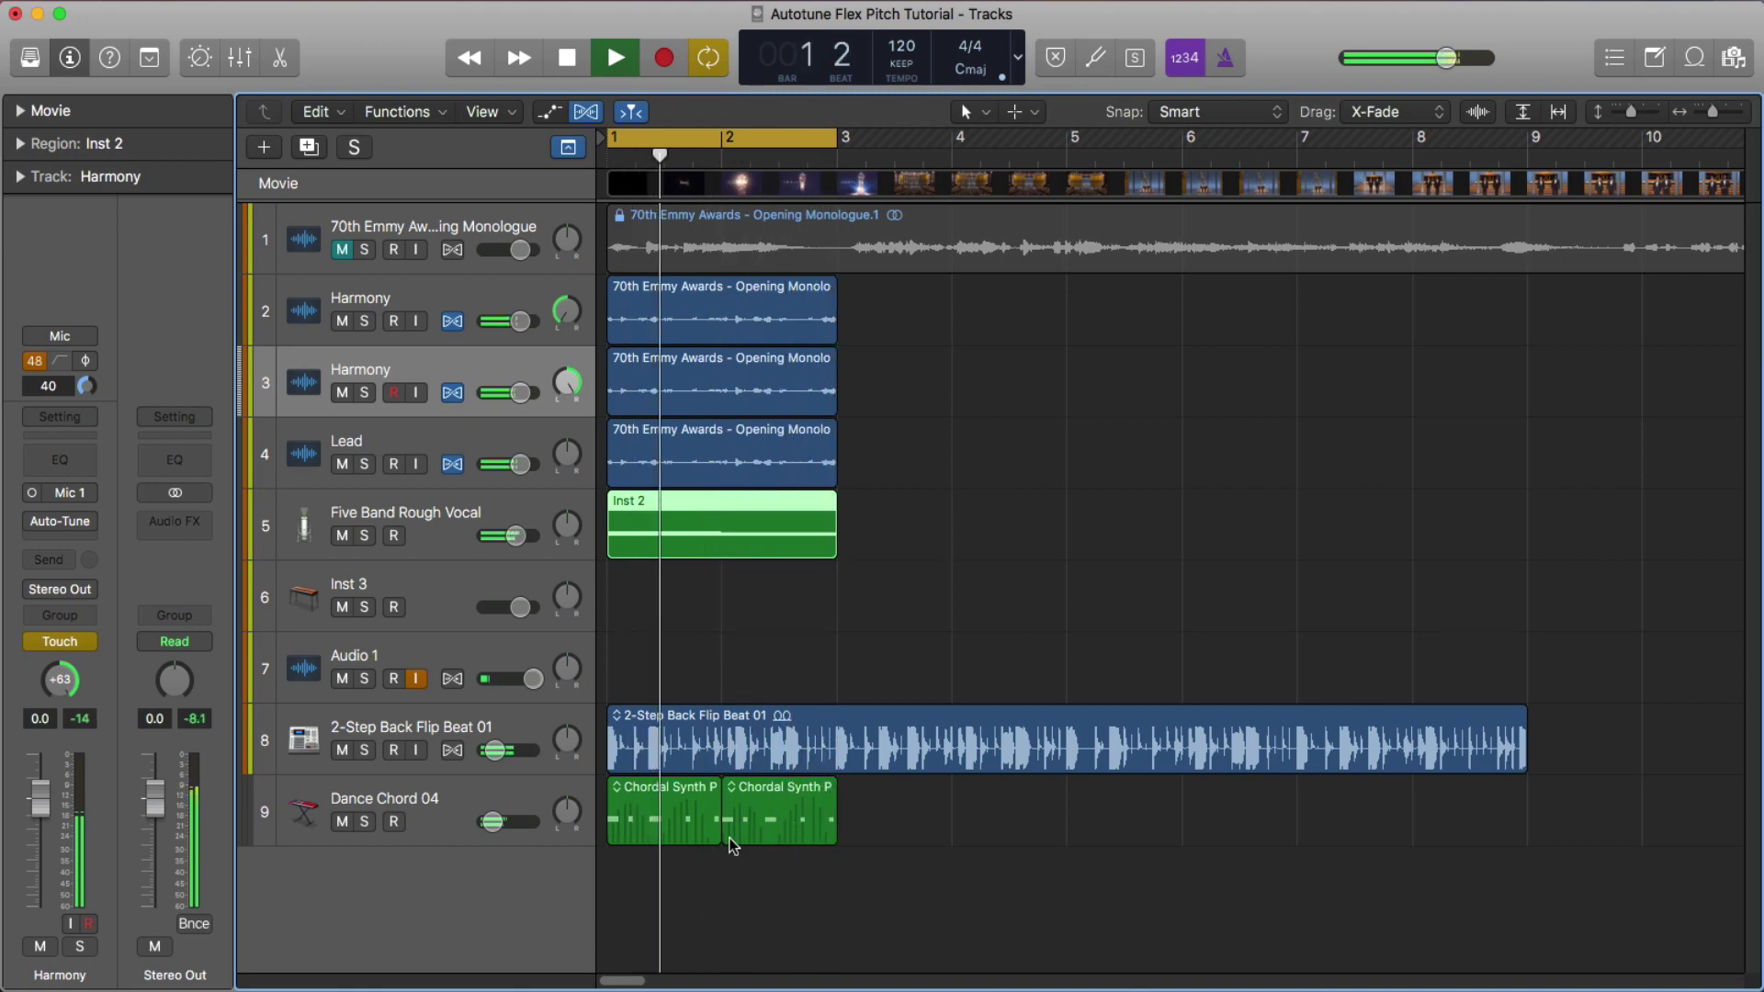
key(space)
Examine the top row of notes in the second Chordal Synth Pattern 04 region and mute the Dance Chord 04 track again
double_click(774, 814)
key(super+Right)
key(super+Right)
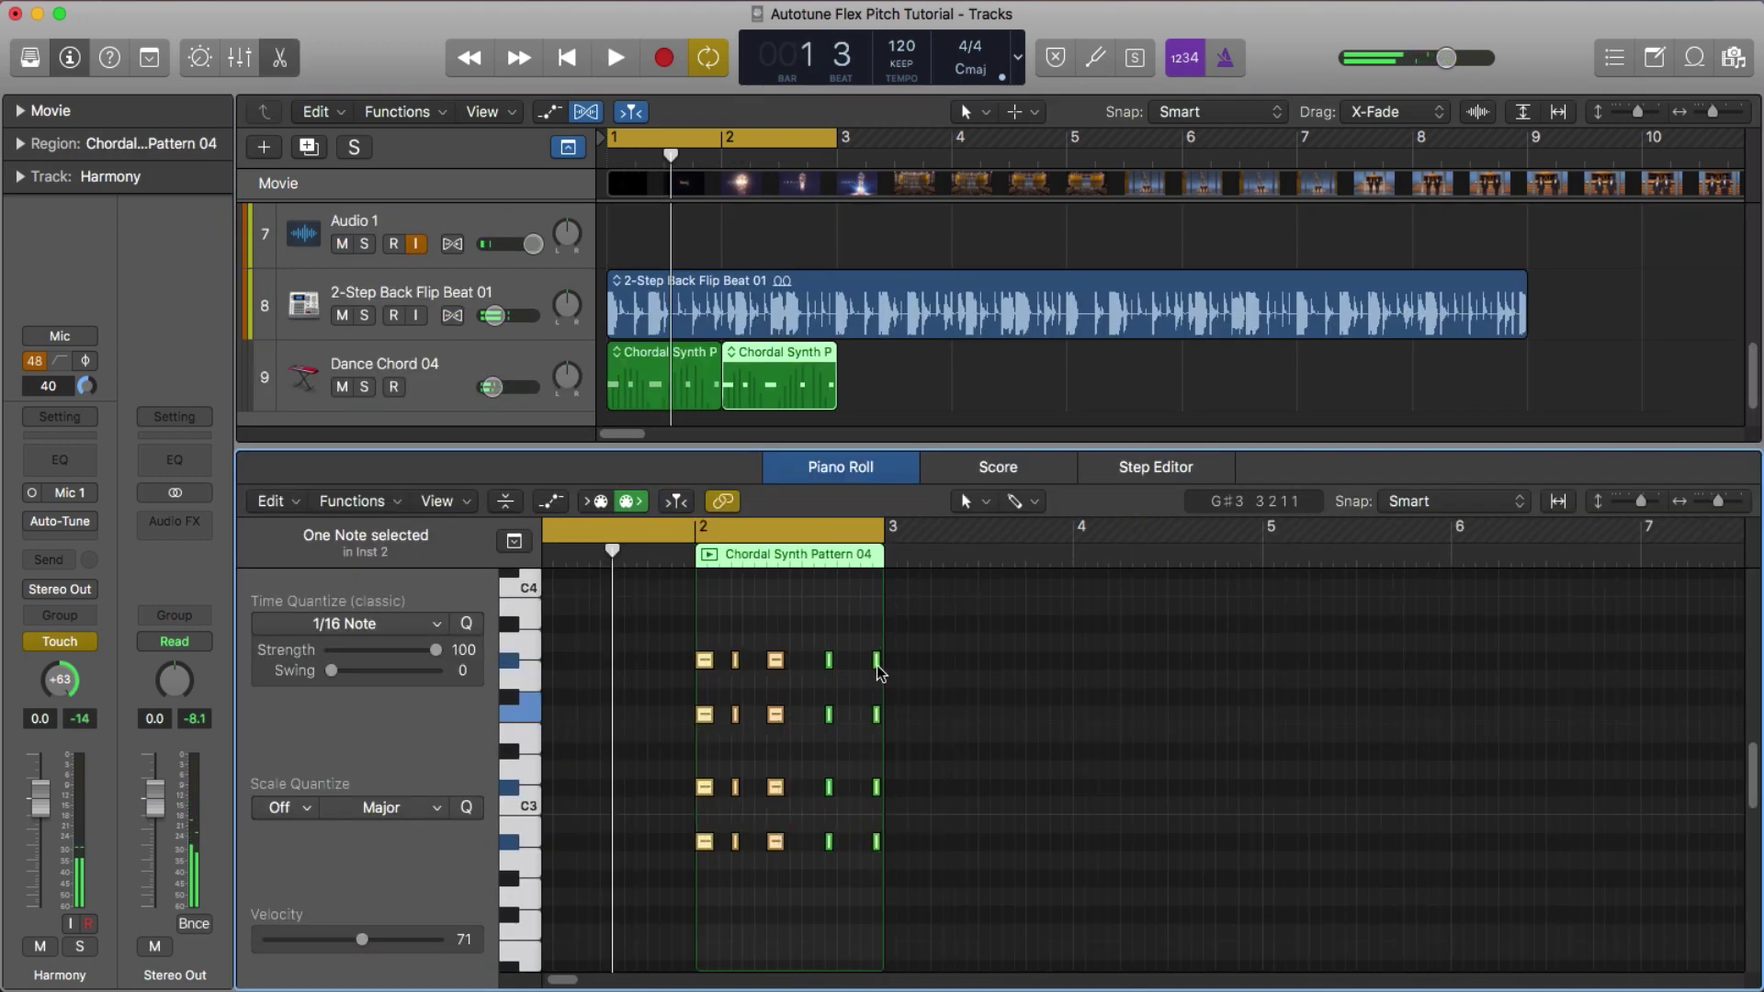
drag(1014, 631, 685, 683)
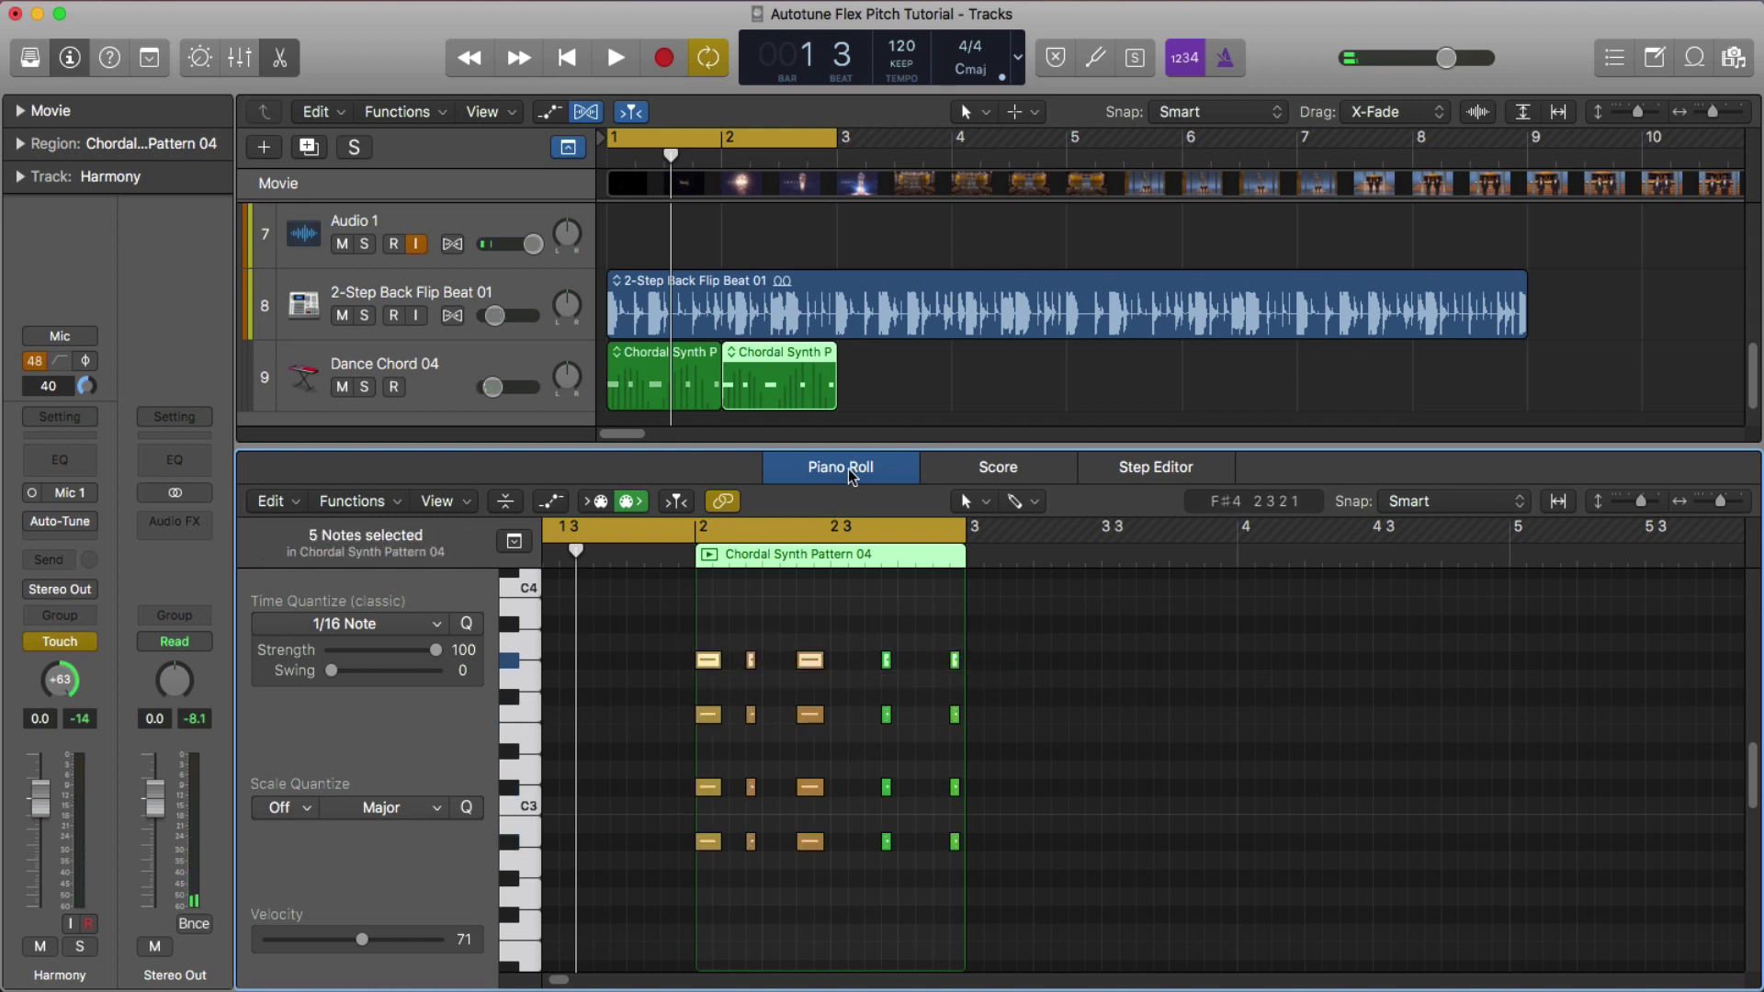
click(847, 470)
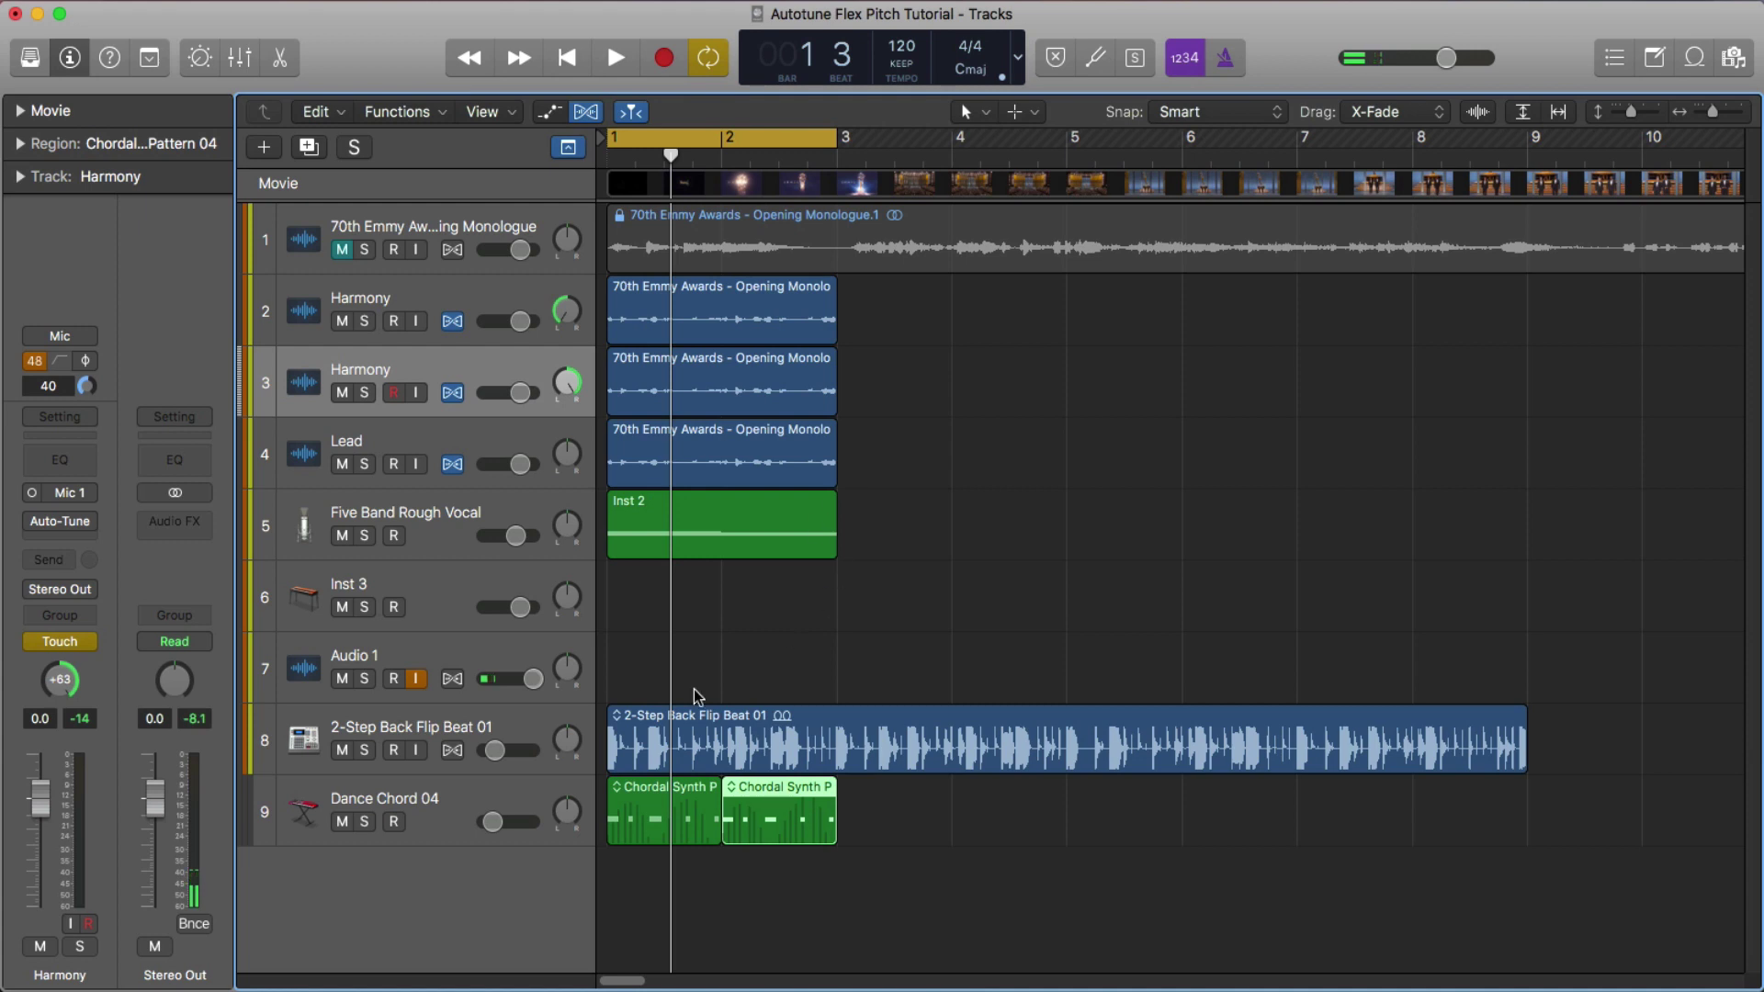
click(342, 821)
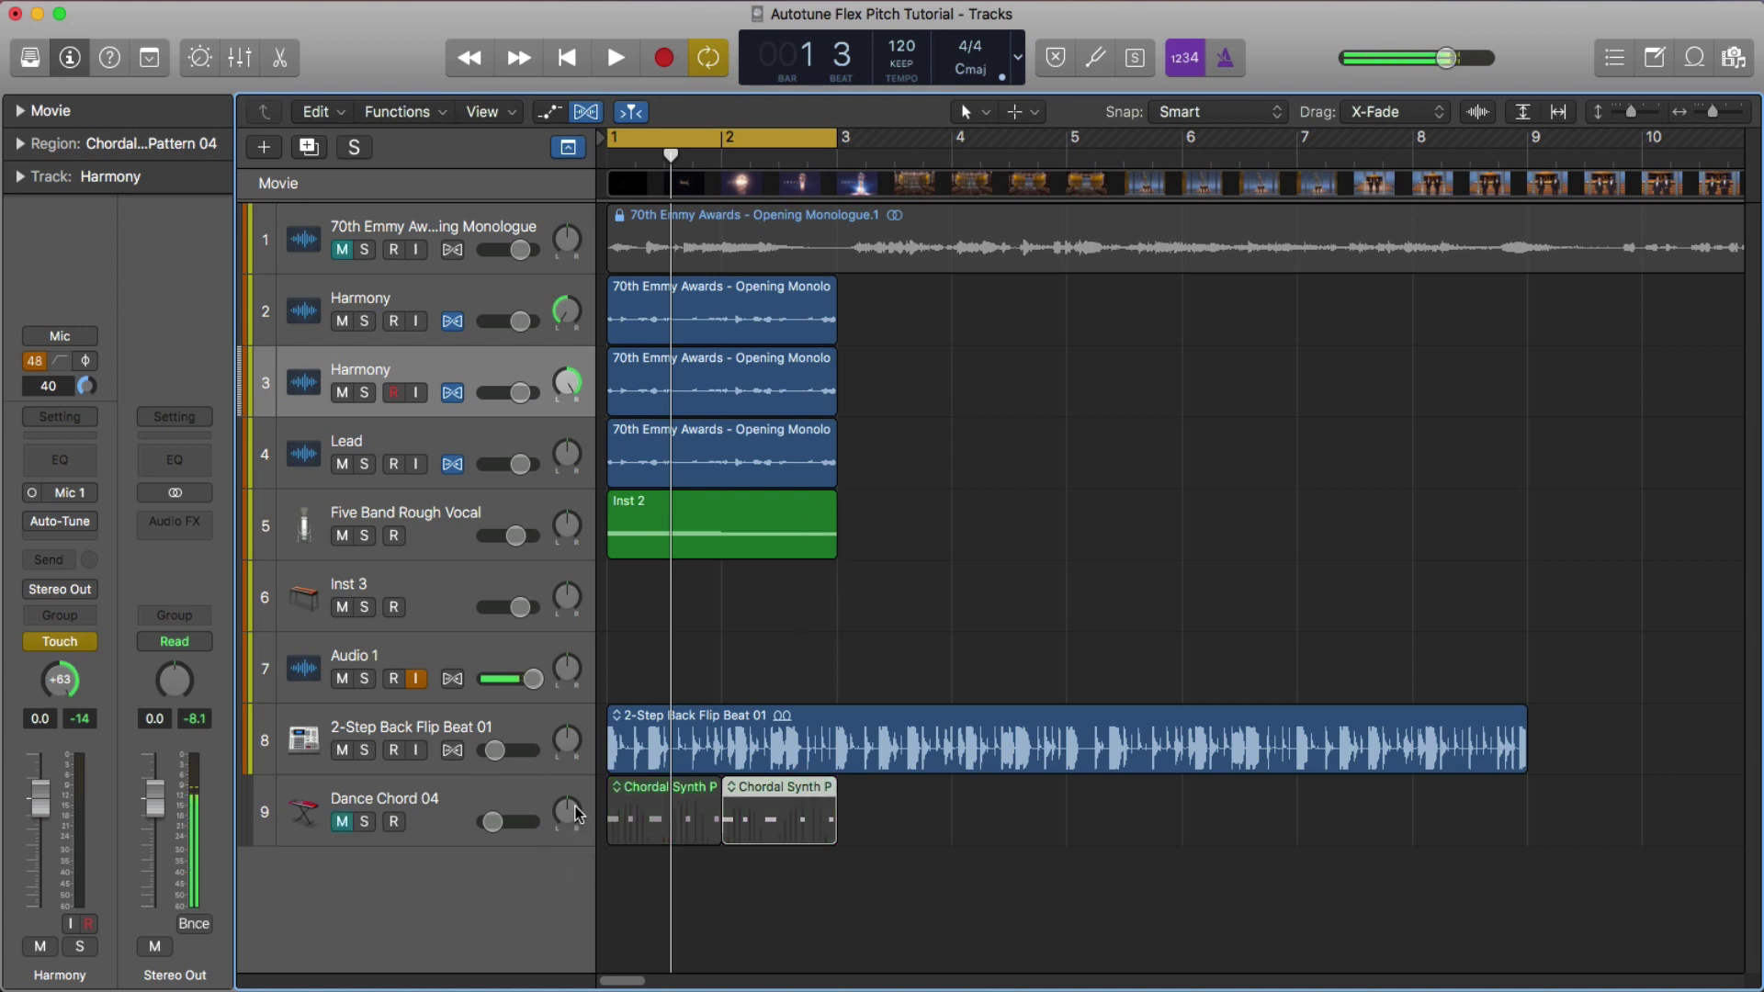
Play back the full mix of Lead, both Harmony tracks, the Inst 2 chords and the beat
key(space)
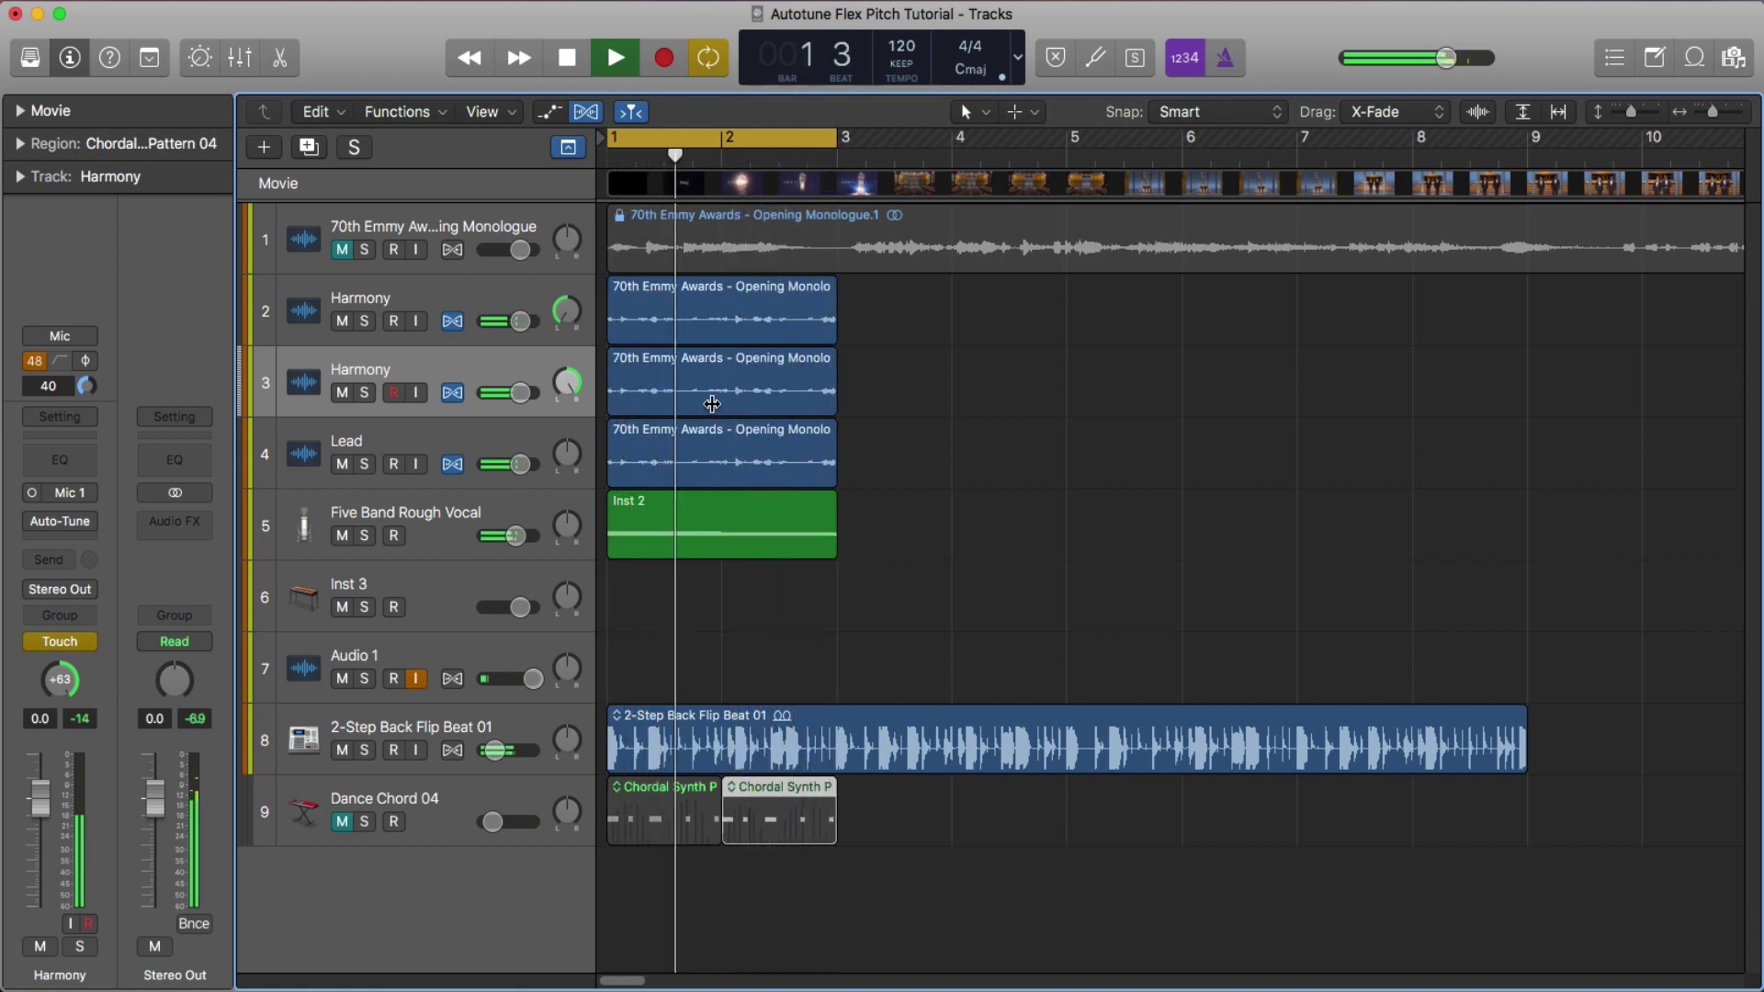
key(space)
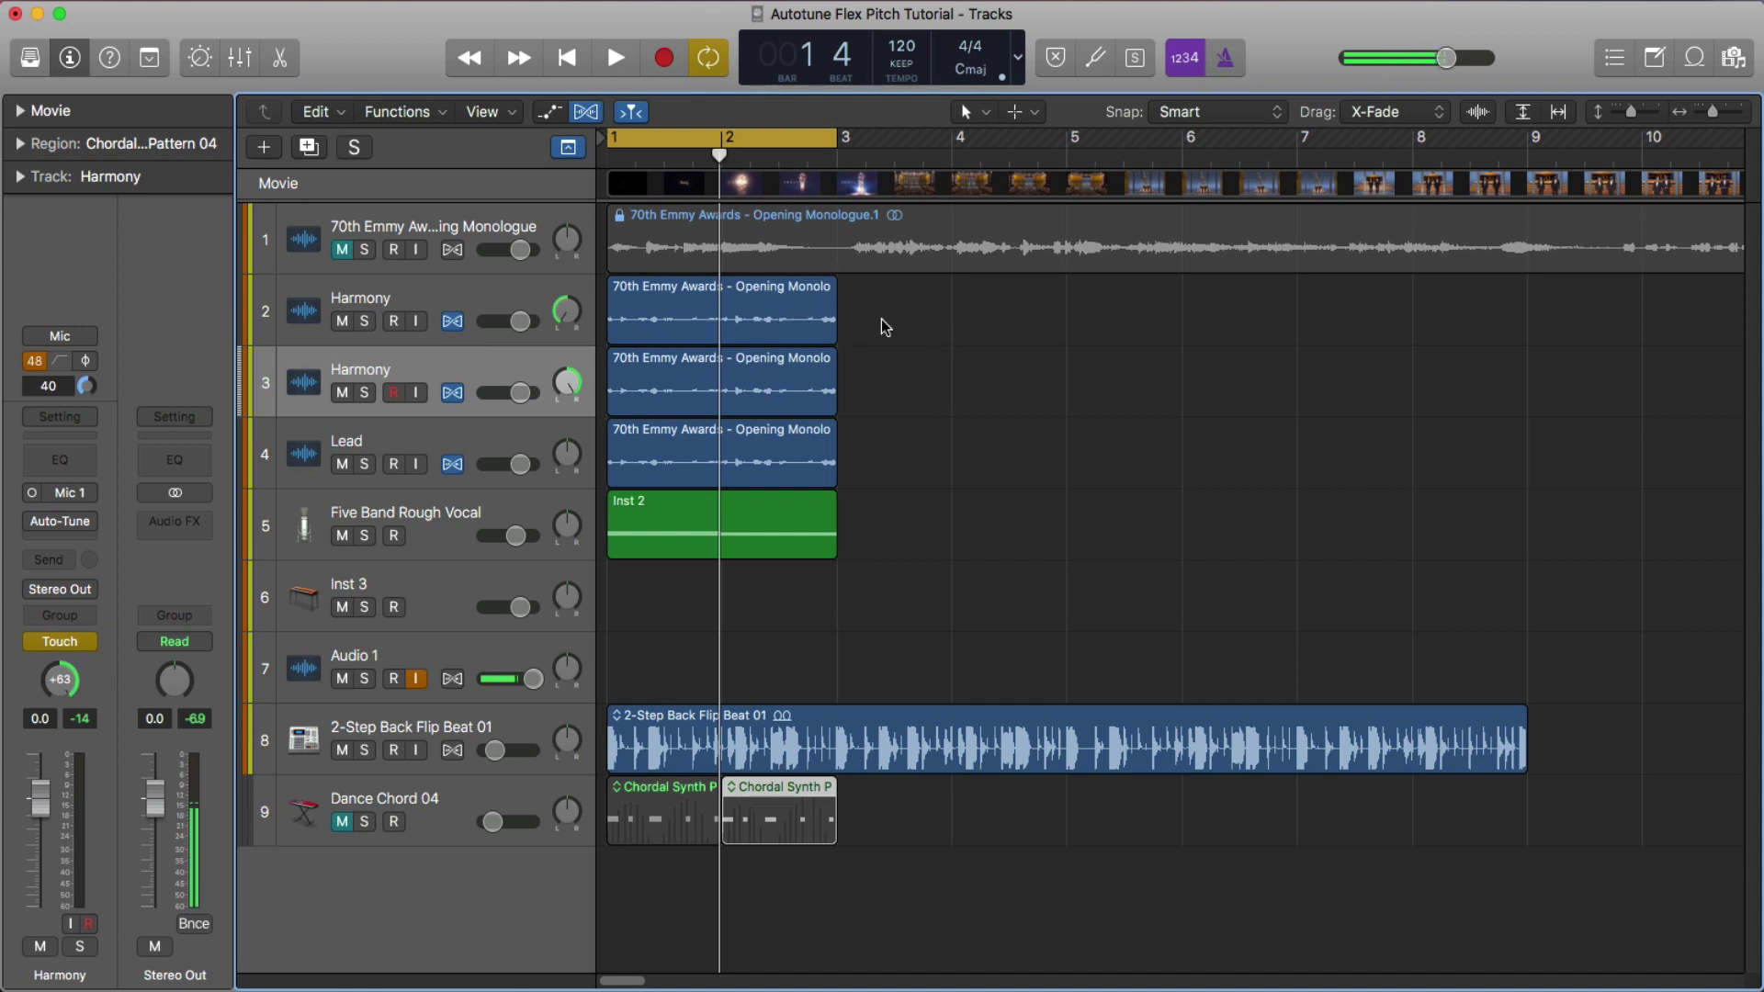
key(super+Right)
key(super+Right)
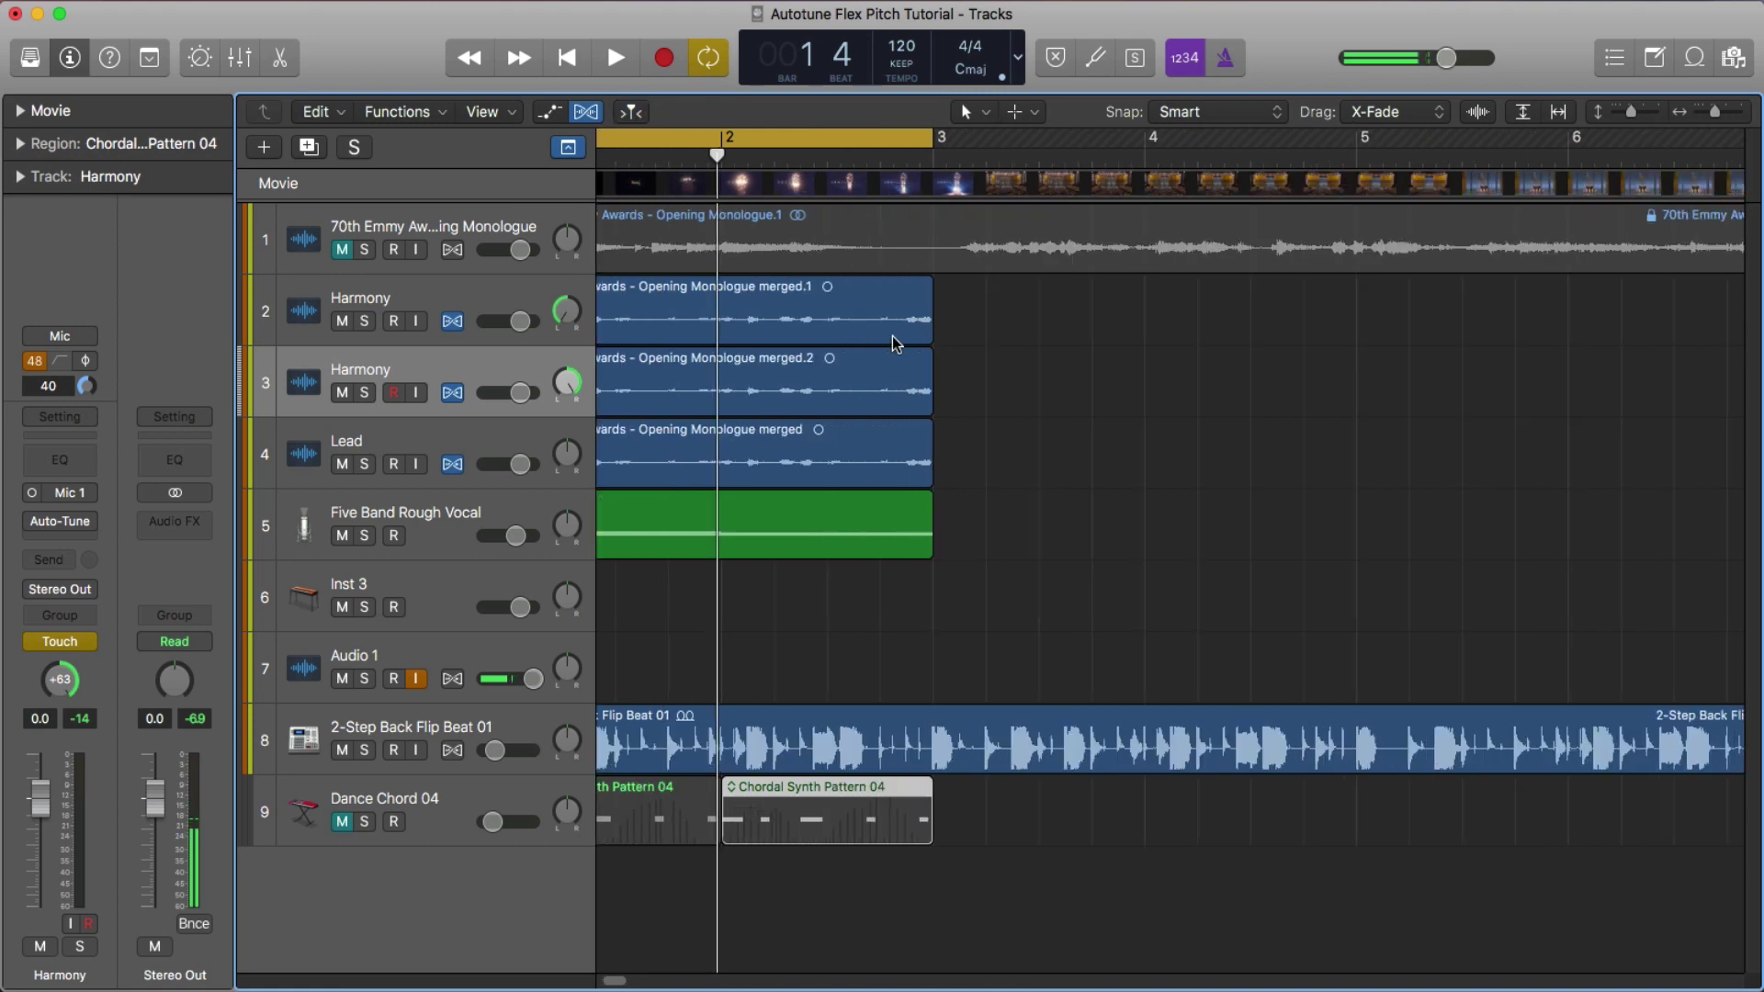
Open the Lead track's Auto-Tune plug-in, switch its correction mode to Graph and bring the whole plug-in window into view
scroll(891, 336, left, 3)
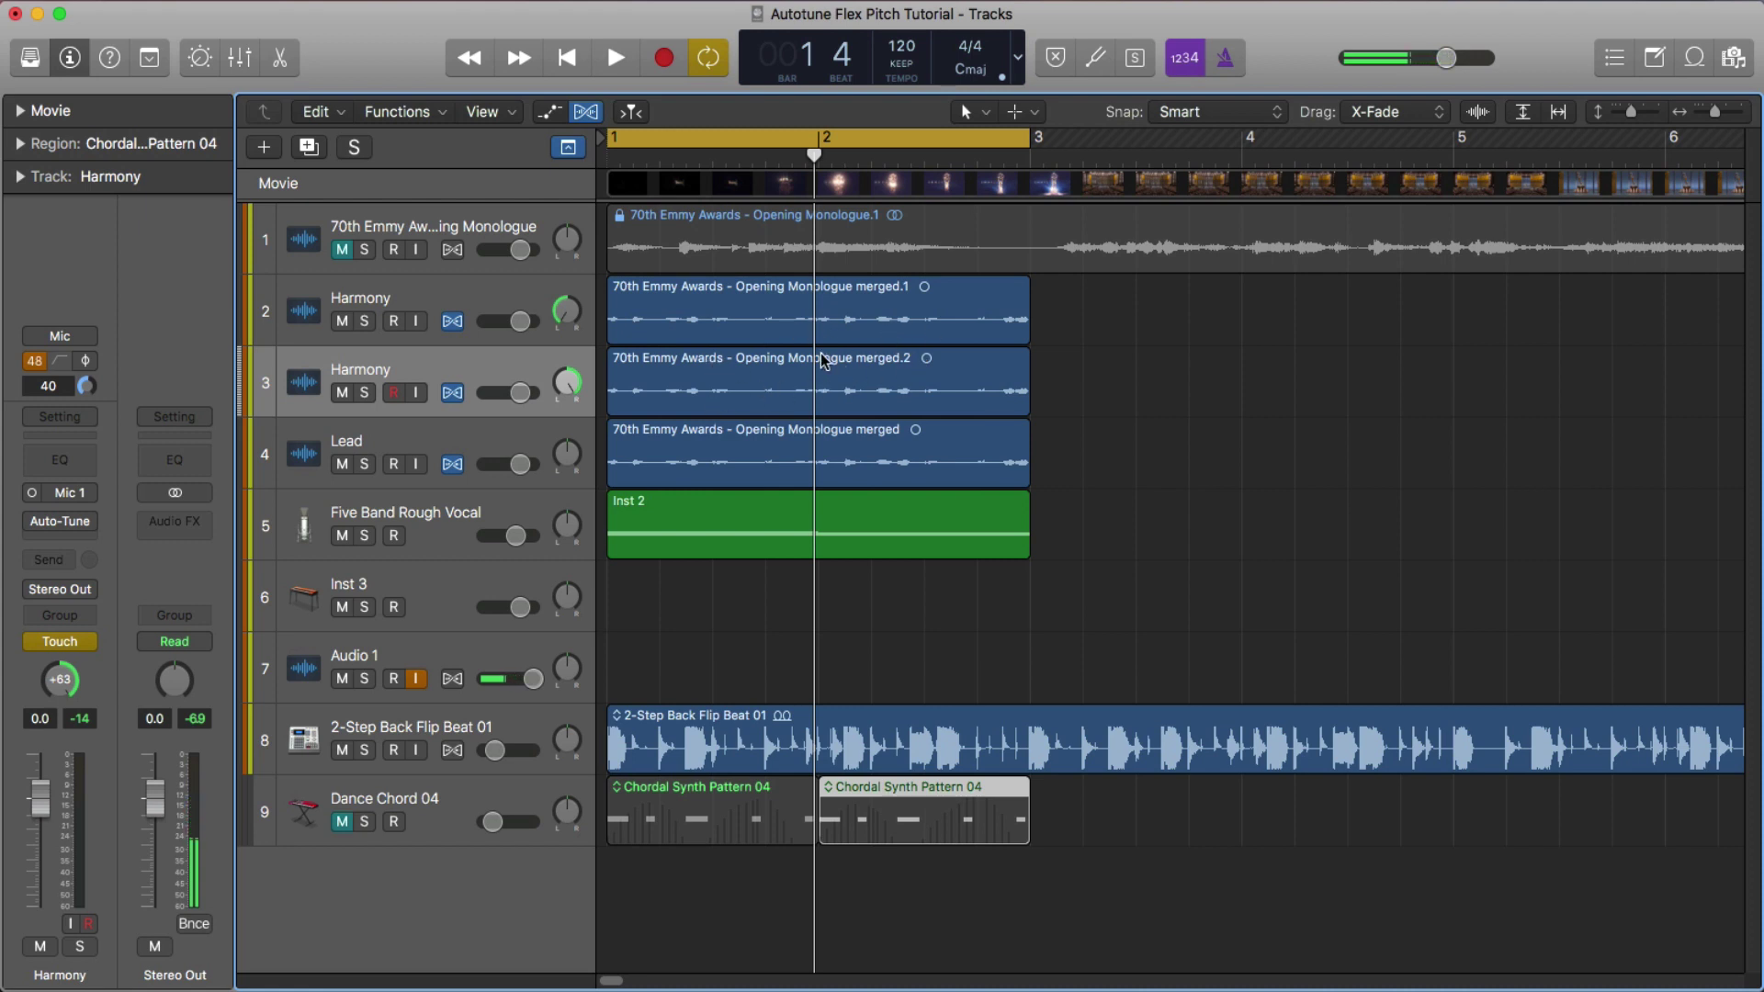
click(508, 428)
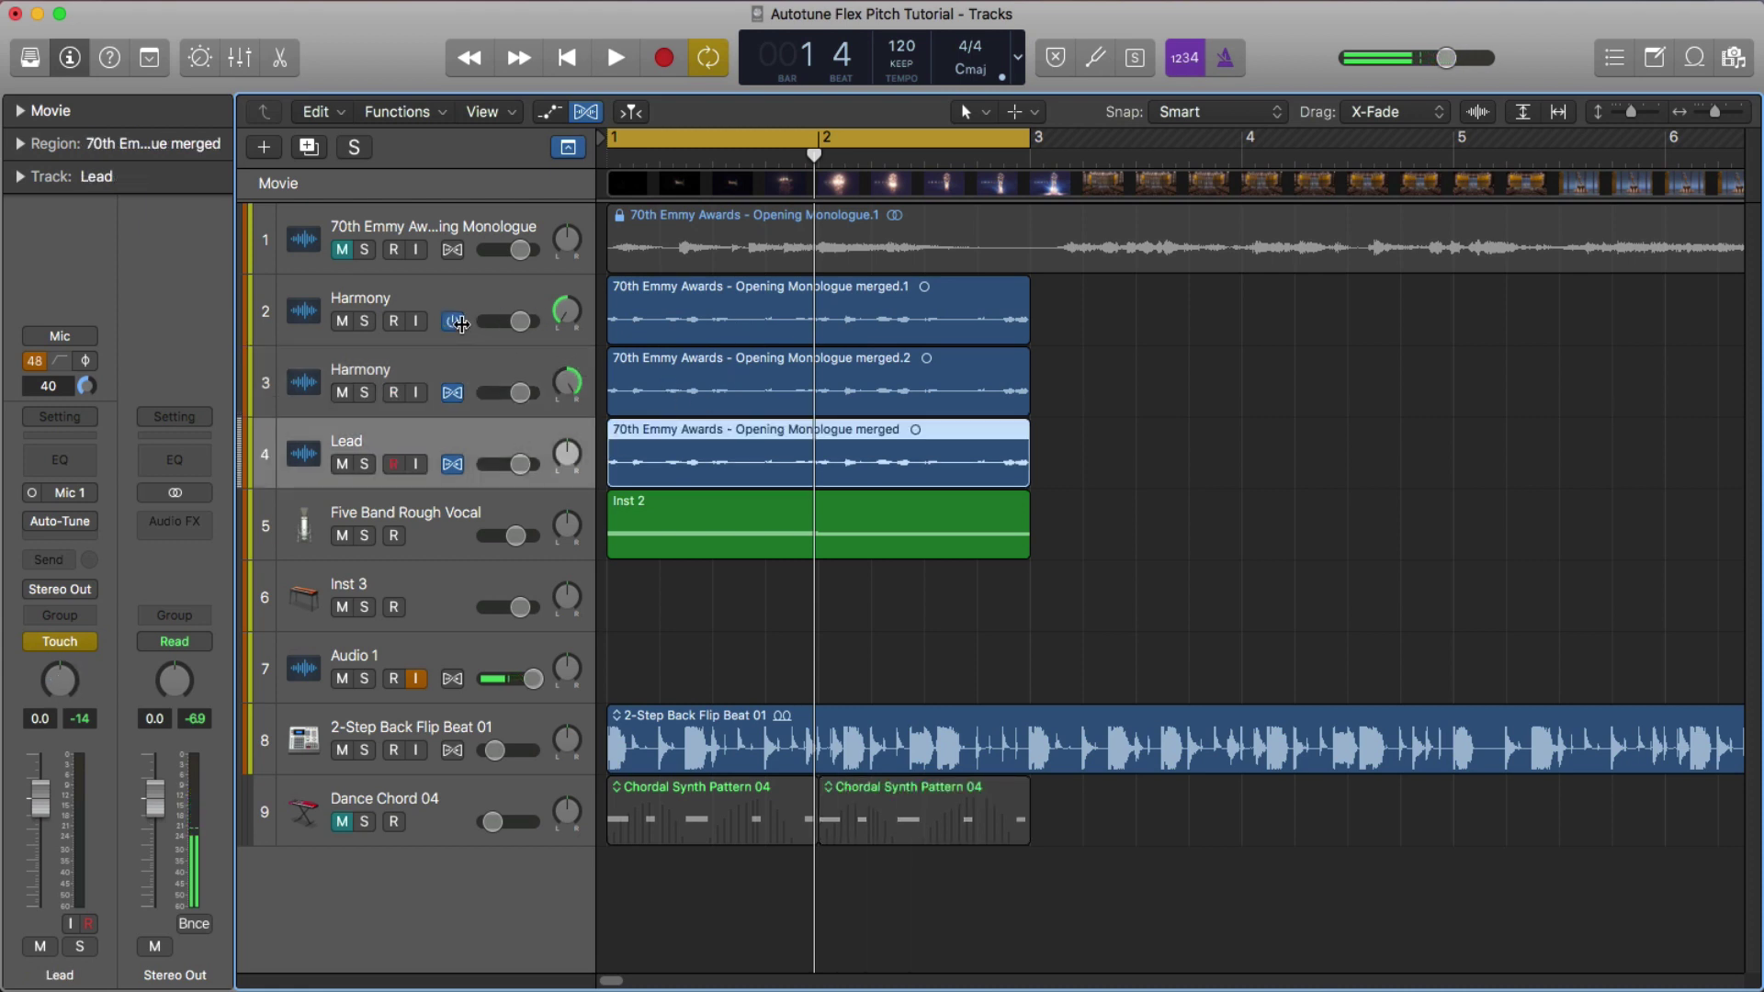
click(60, 521)
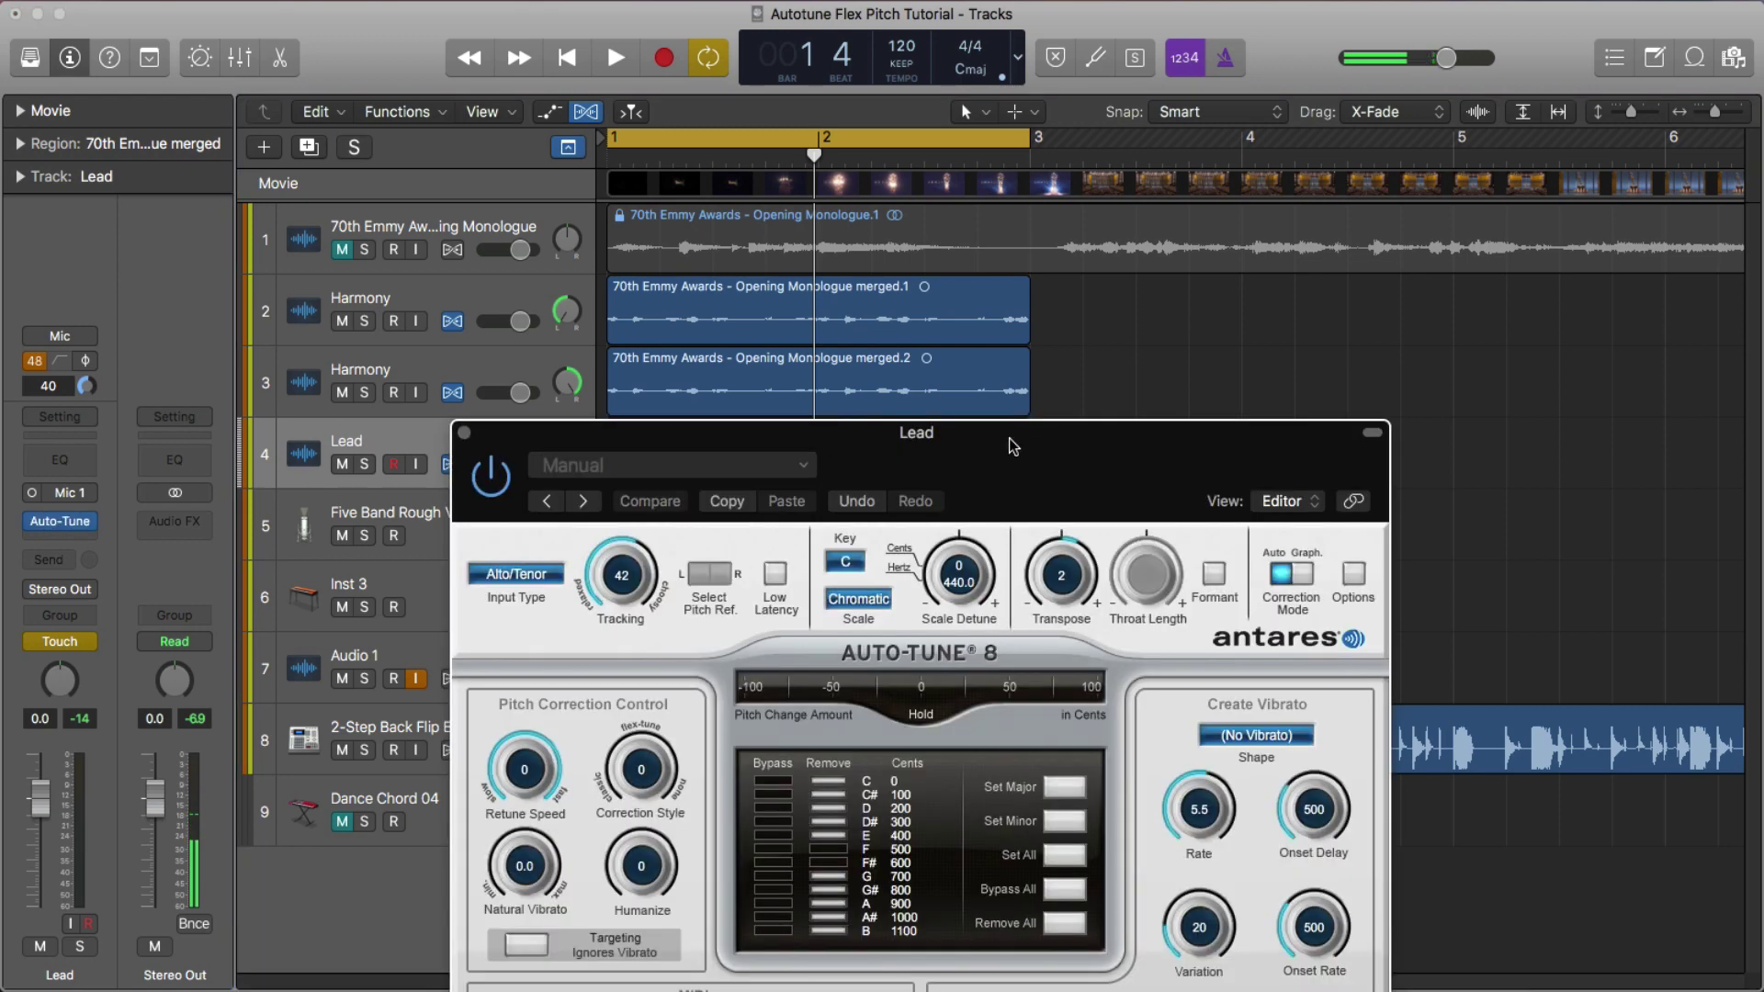
drag(1014, 447, 1085, 200)
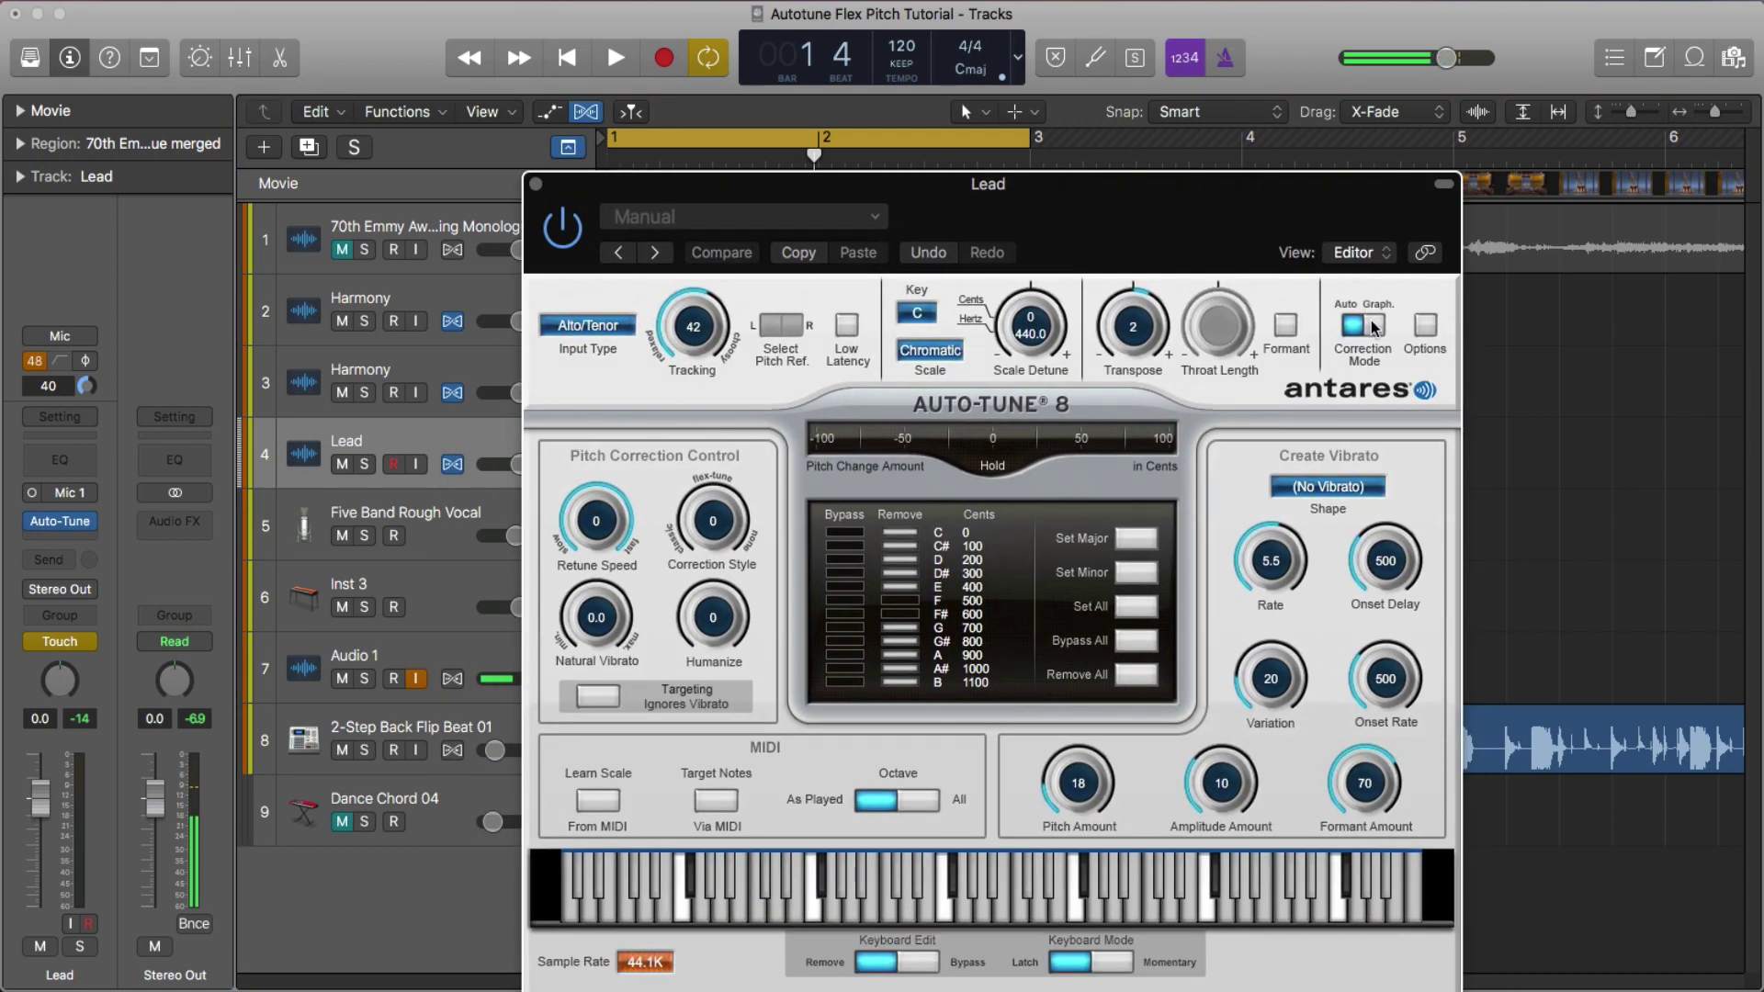
click(1374, 328)
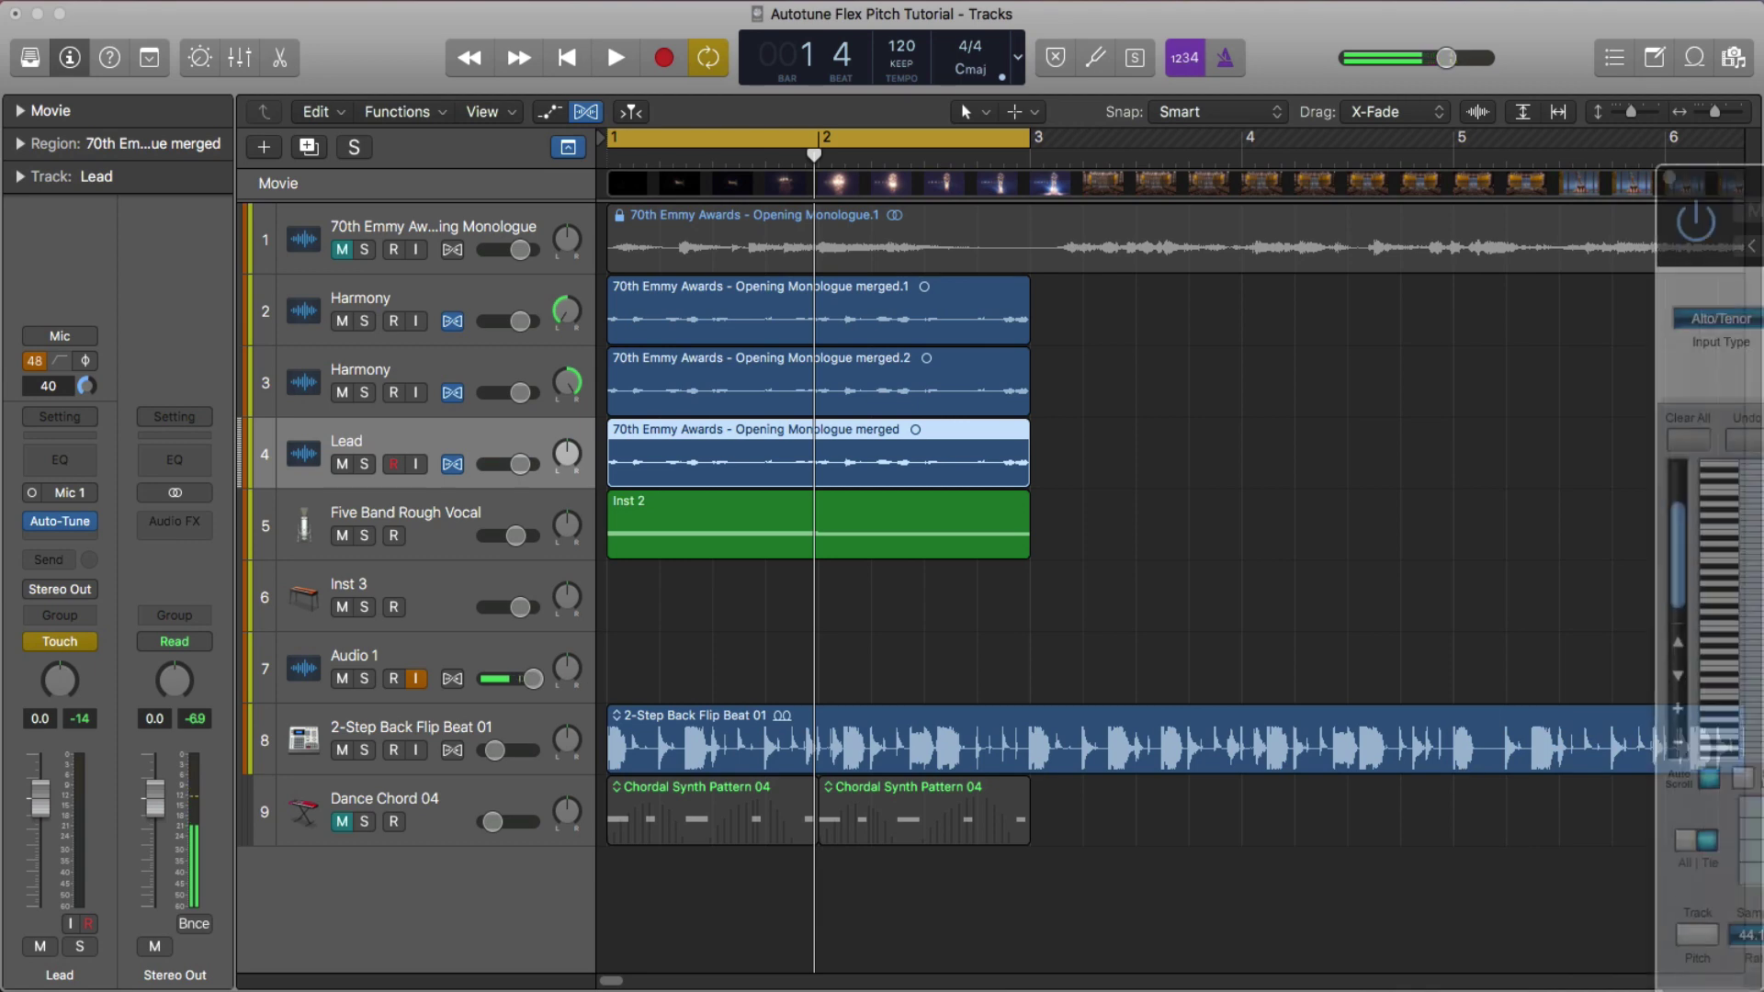
drag(1763, 179, 1183, 58)
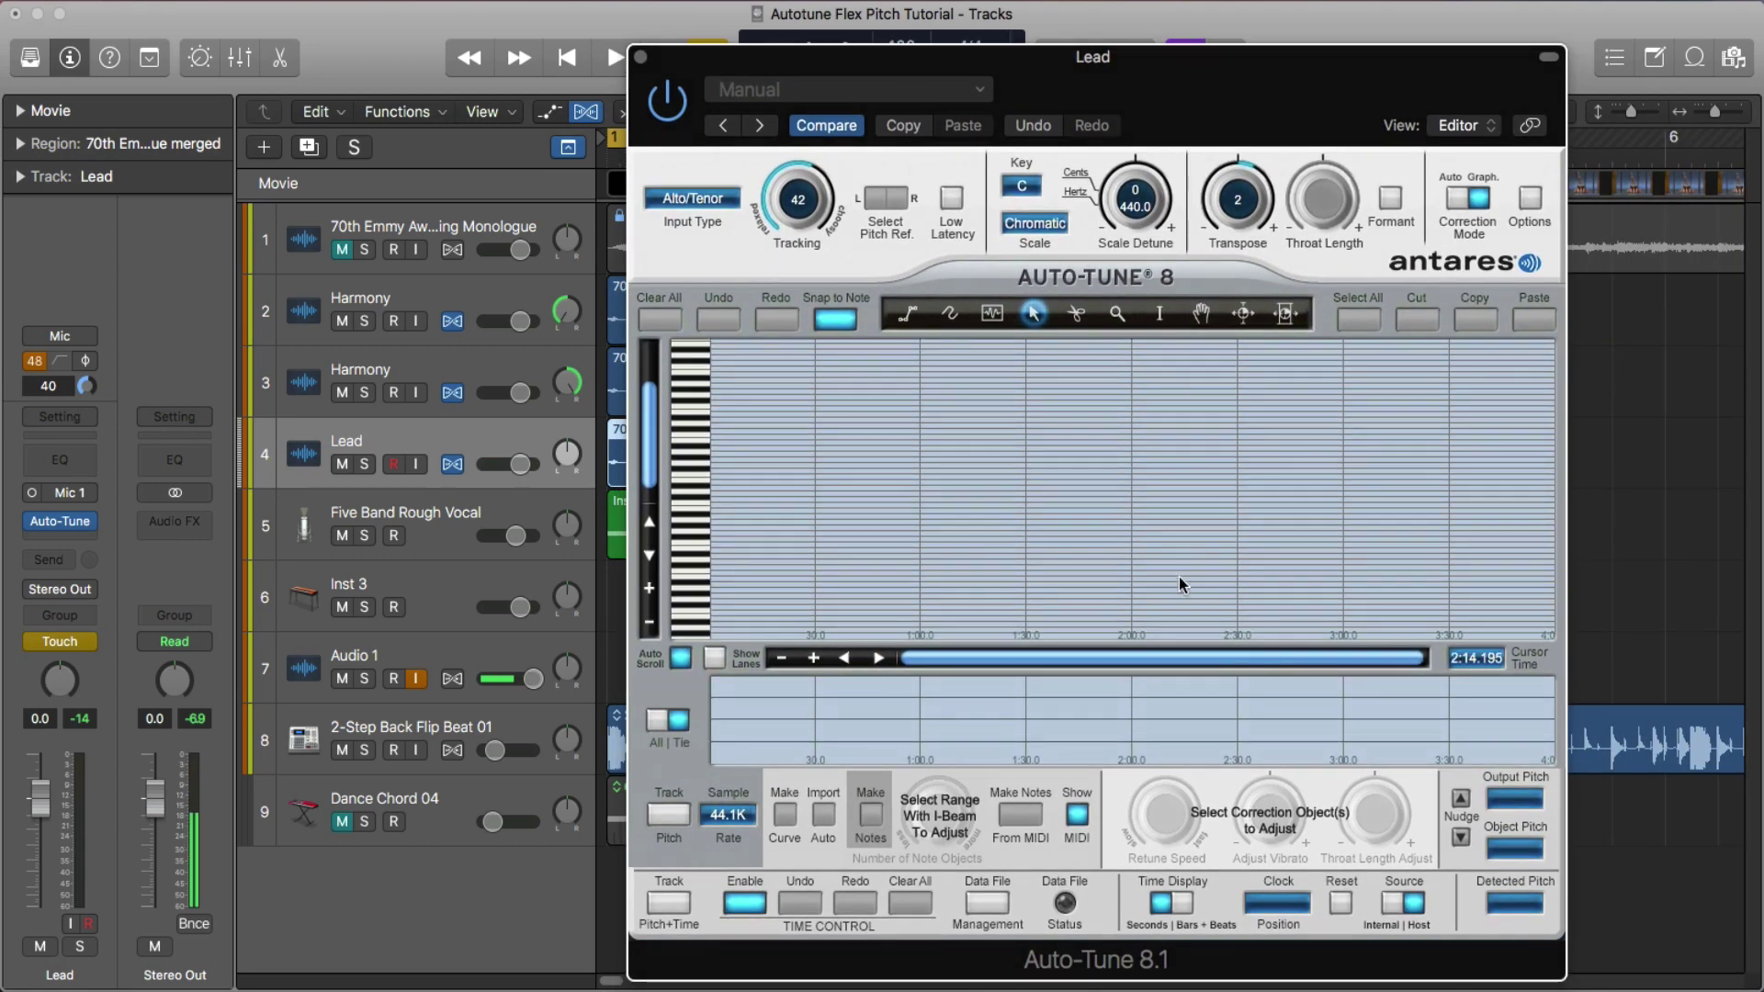
Track the Lead vocal's pitch into the Auto-Tune graph by playing through the cycled region
click(668, 815)
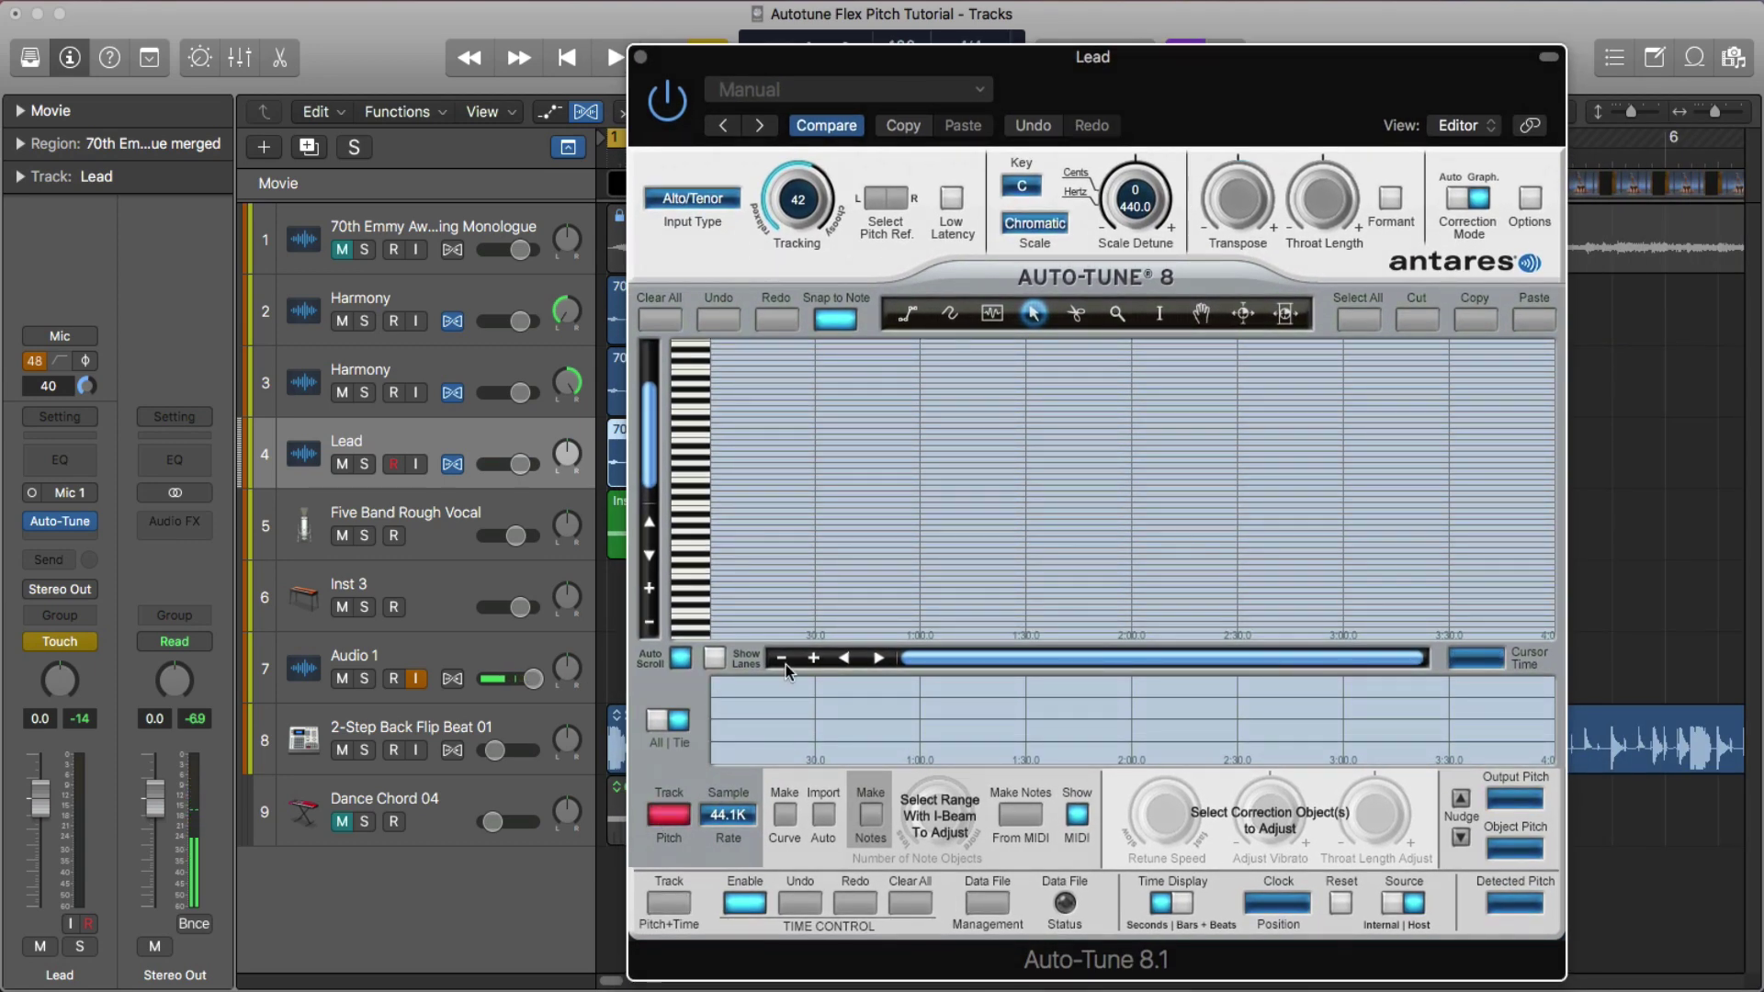
key(space)
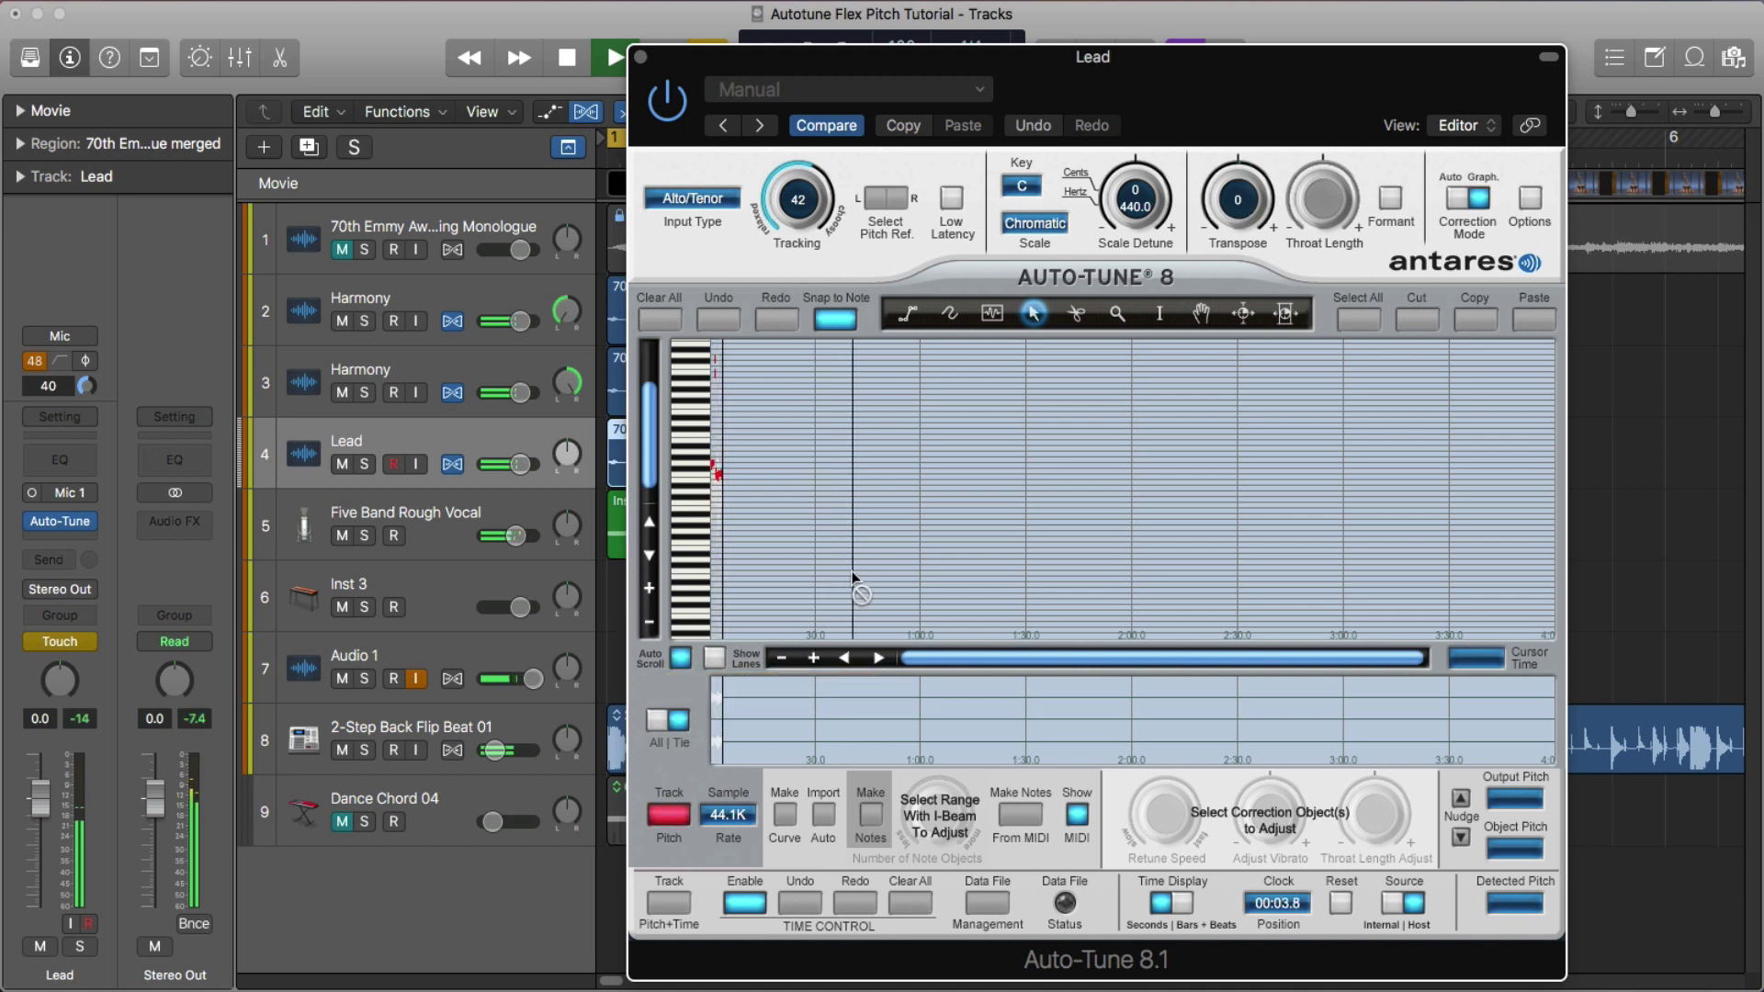
key(space)
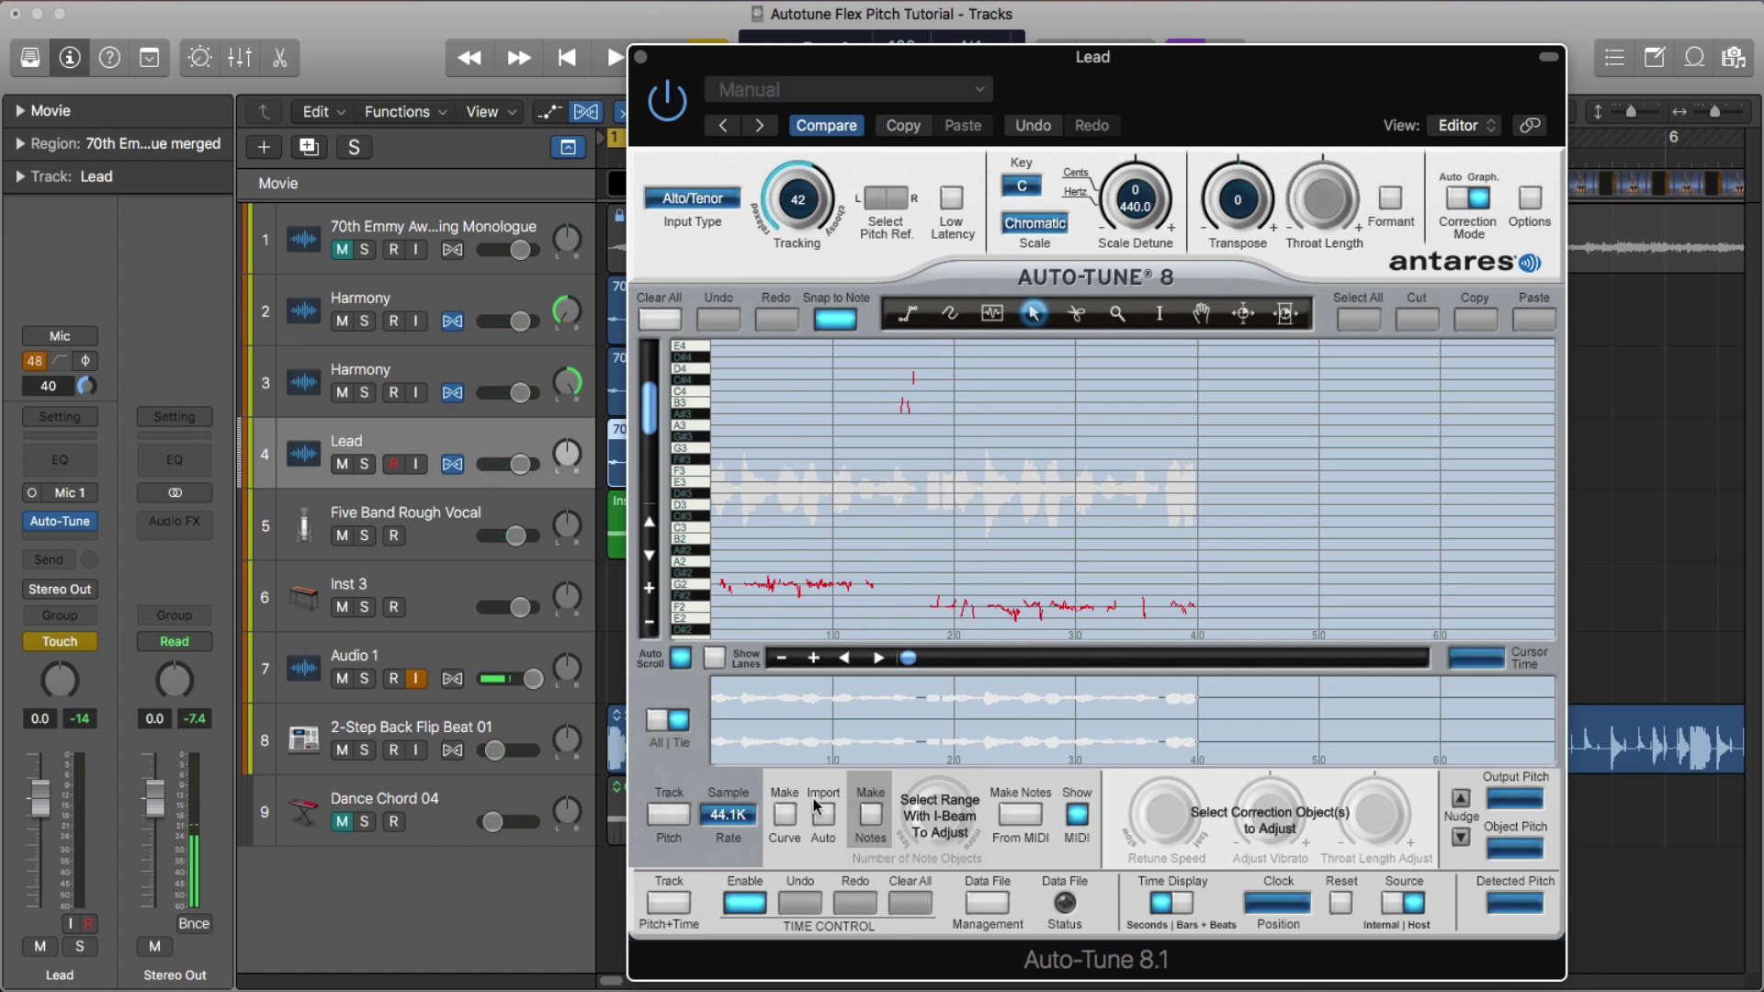
Make note objects from the tracked Lead pitch and raise them all two semitones, with the first phrase on A2
click(870, 814)
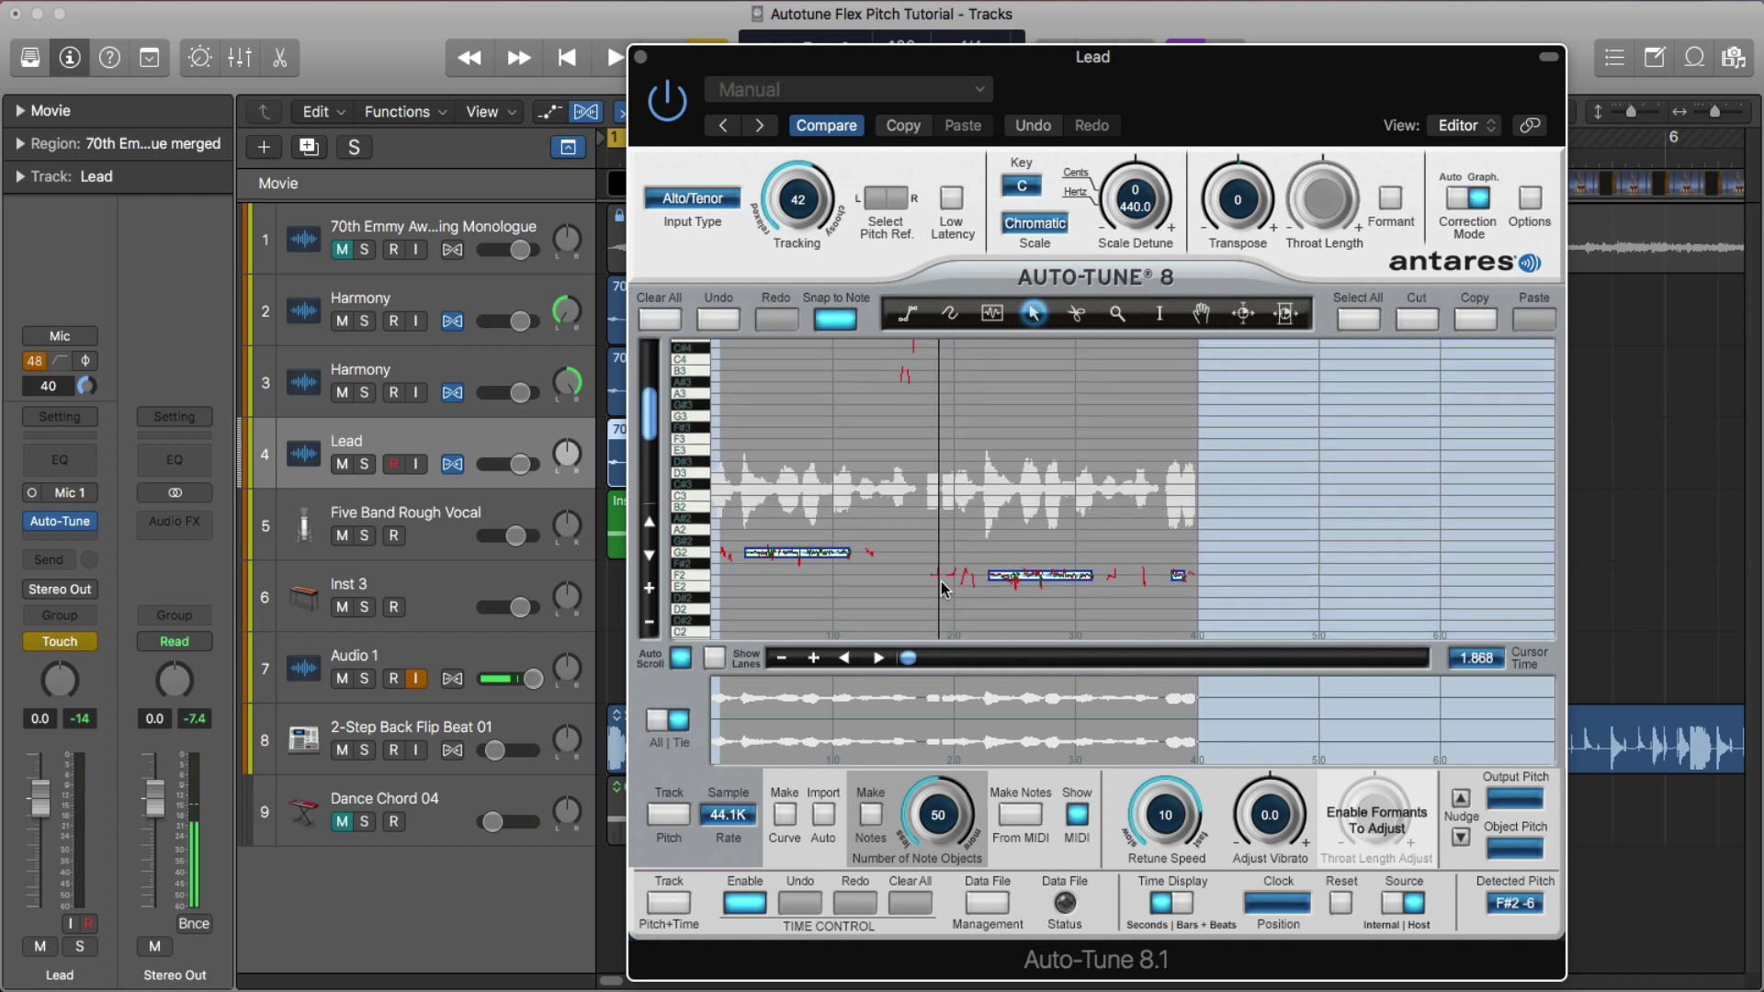
scroll(940, 583, down, 2)
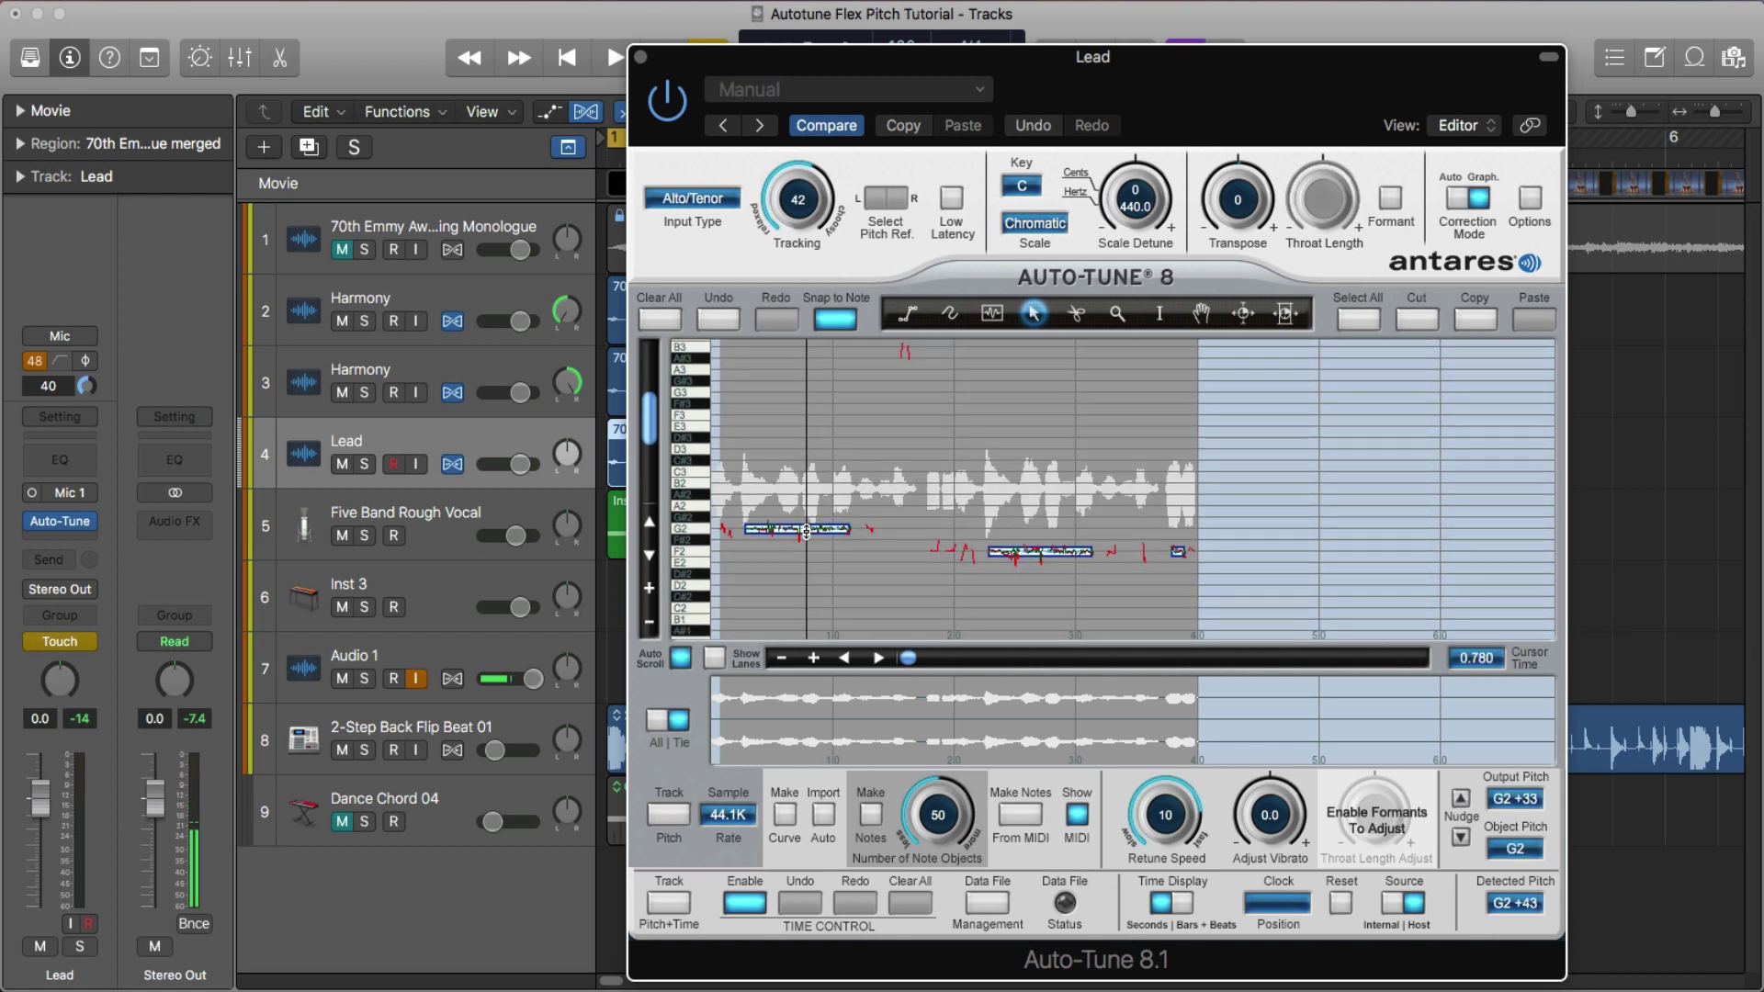
mouse_move(806, 531)
mouse_down()
mouse_move(811, 511)
mouse_move(808, 555)
mouse_move(798, 504)
mouse_up()
Play the mix with the Auto-Tune note objects applied to the Lead and close the plug-in window
key(space)
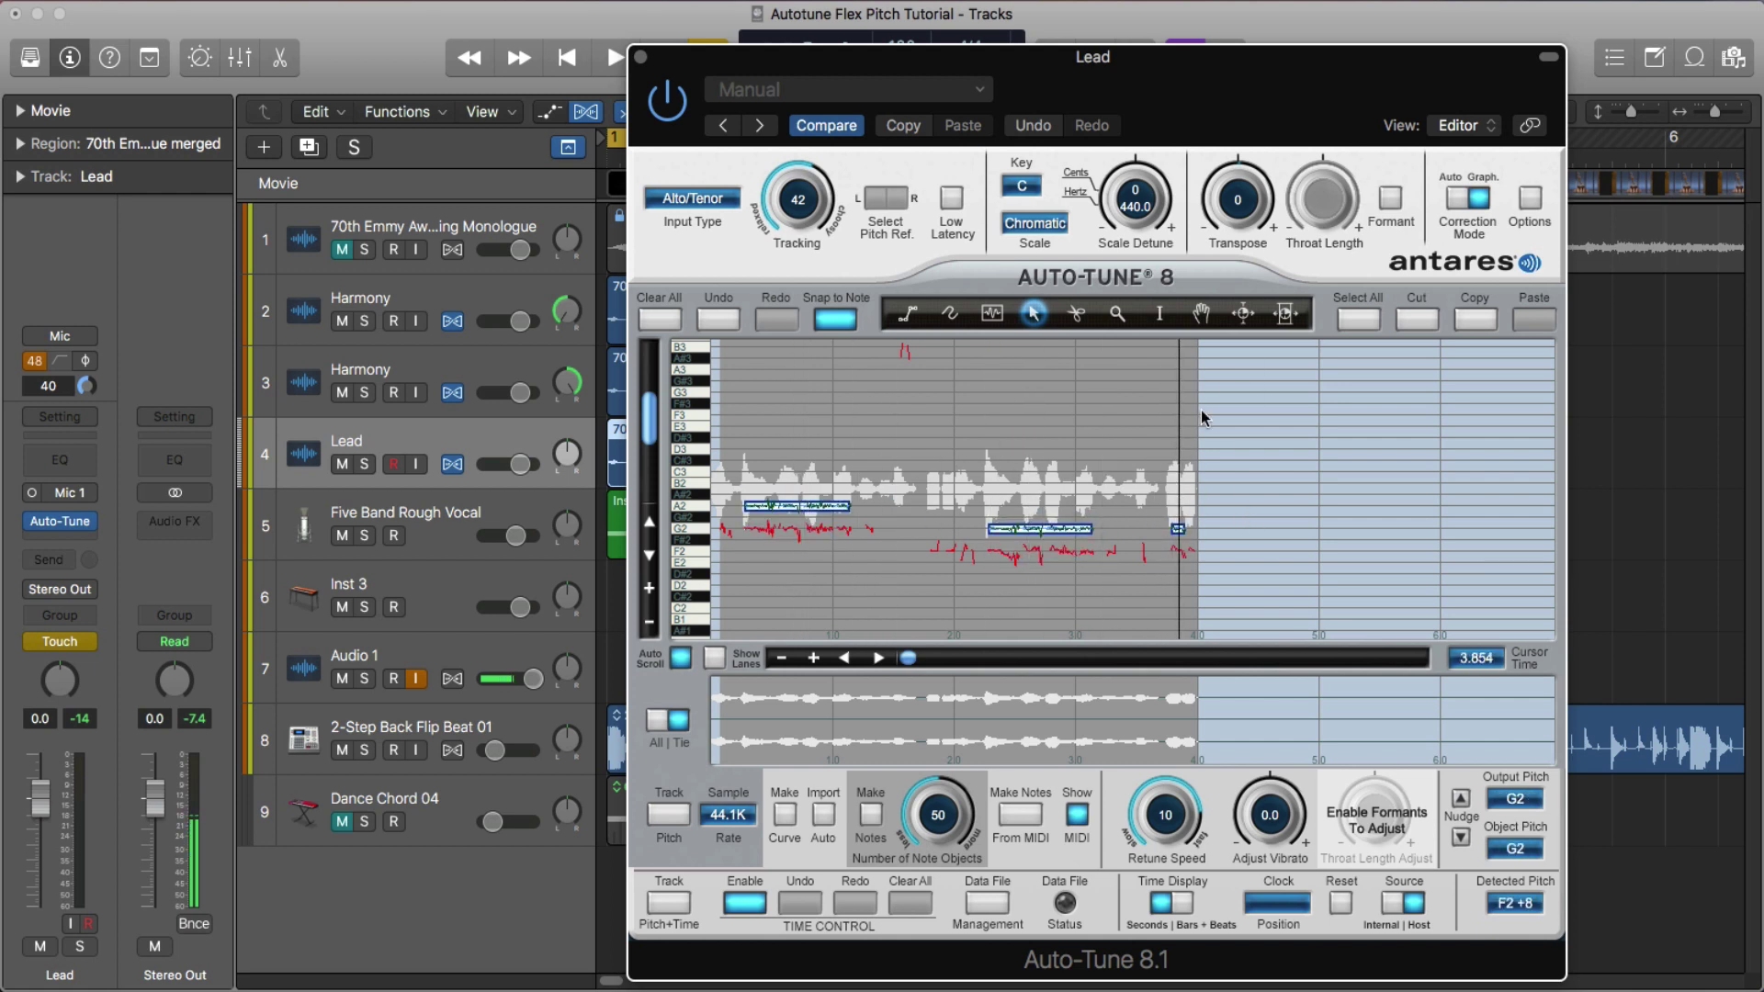
key(space)
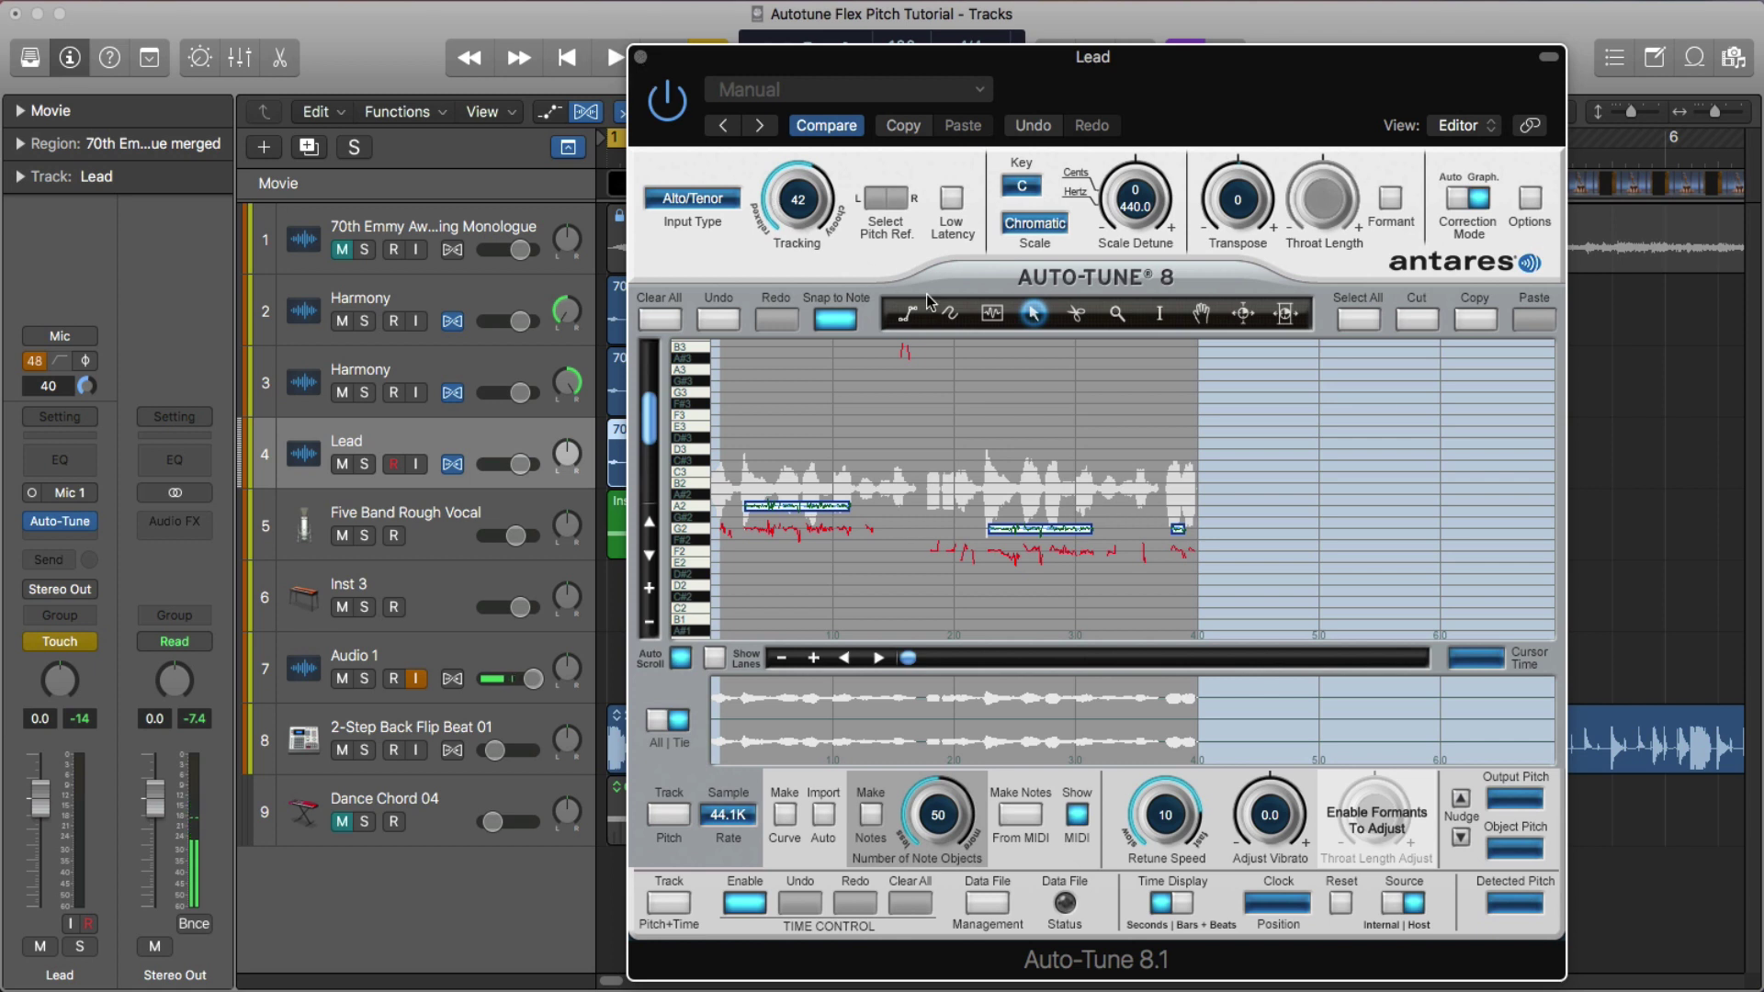
key(space)
click(641, 57)
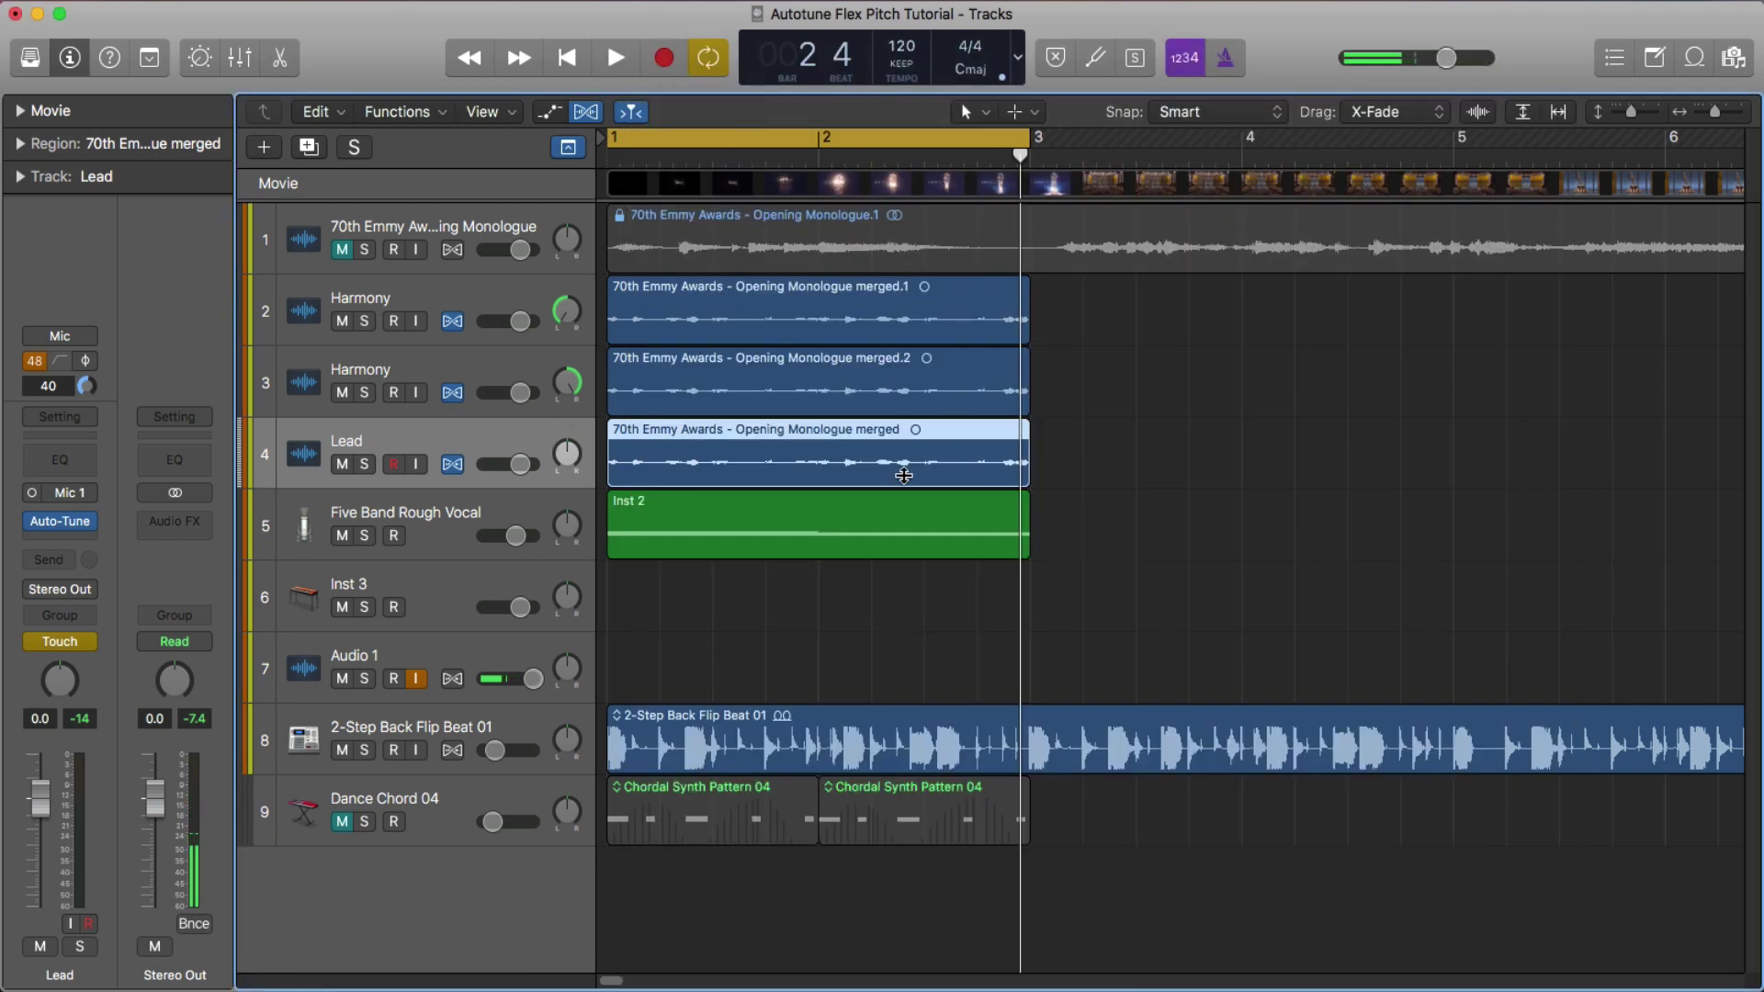